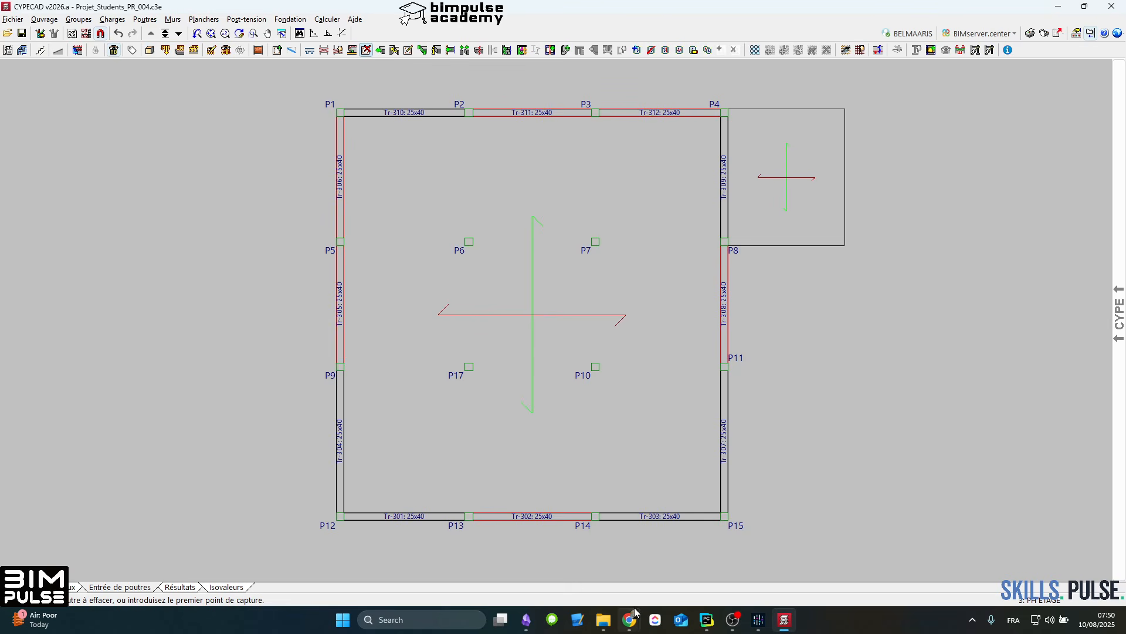
Step: Switch to Chrome and open the YouTube video "Formation En ligne enregistrée Spécial Étudiants : Initiation et prise en main de CYPECAD", pausing its playback
mouse_move(636, 613)
left_click(748, 564)
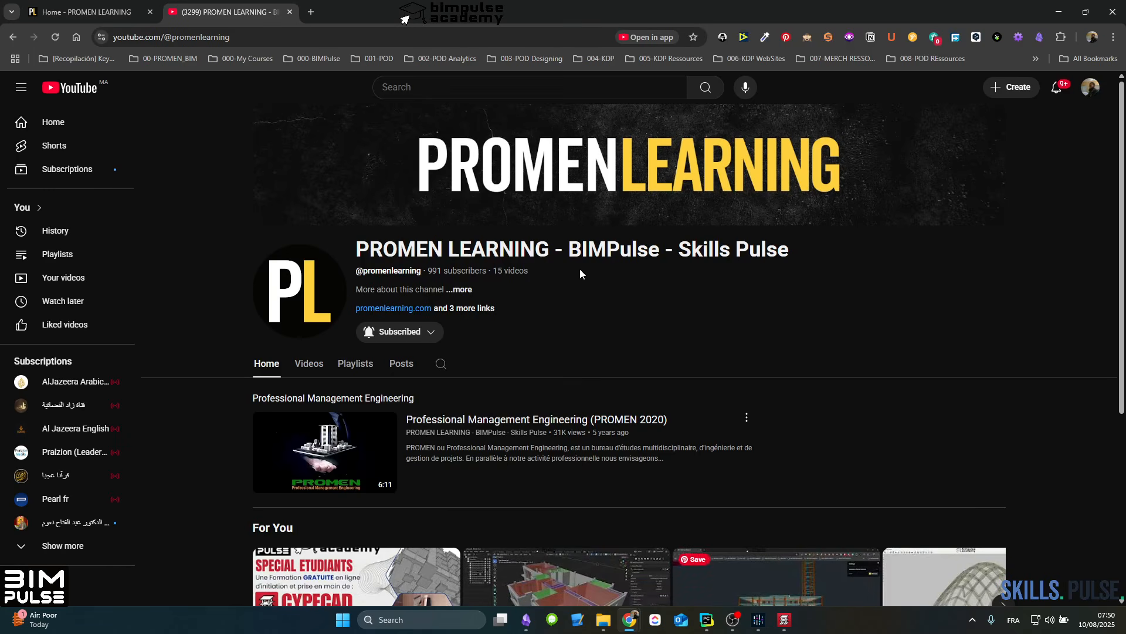
scroll(582, 316, "down", 3)
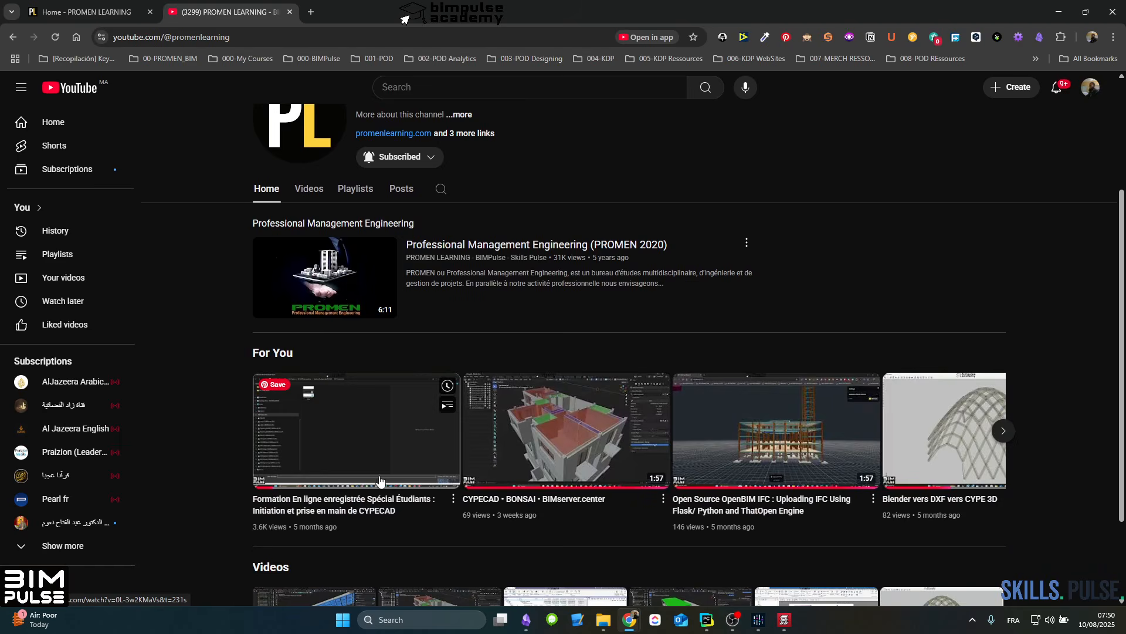
left_click(362, 452)
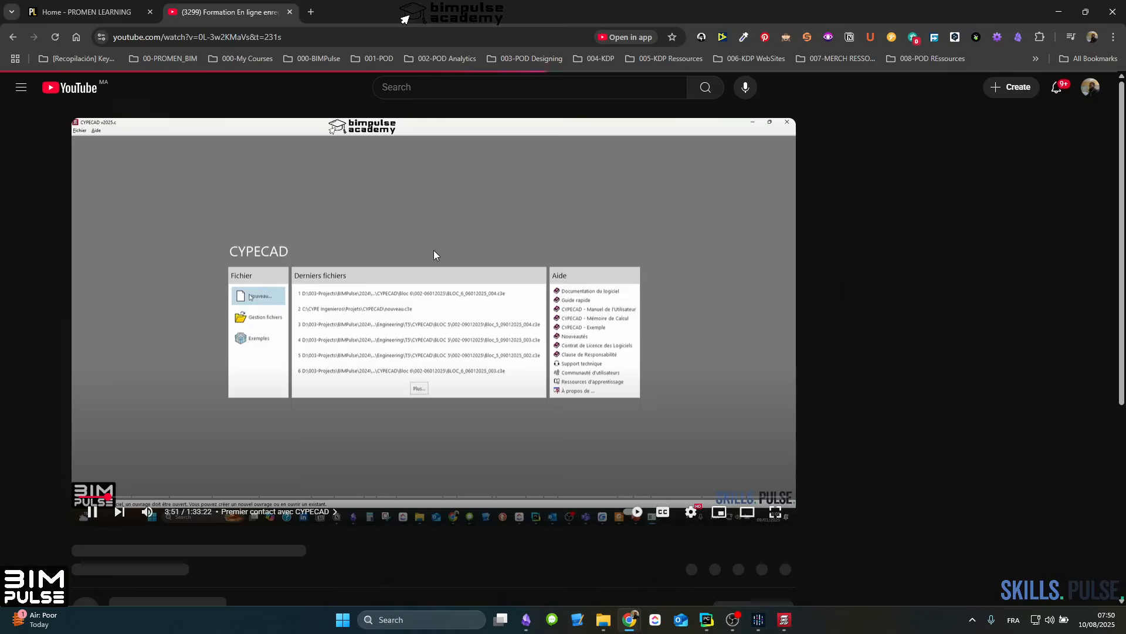
left_click(98, 515)
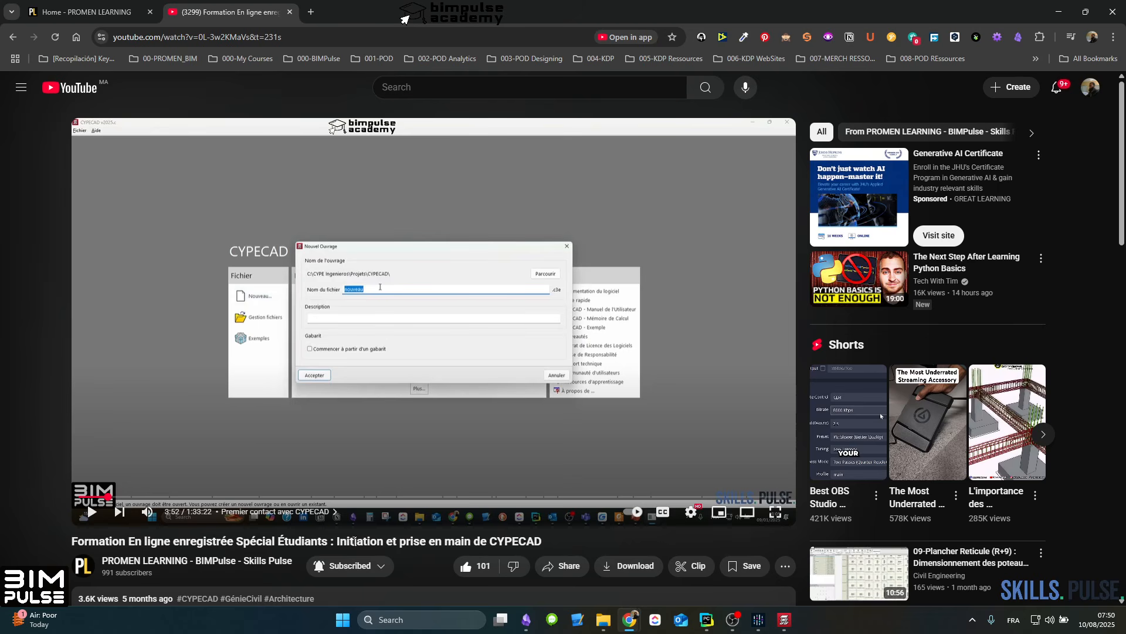
Step: Examine the title, description and comments of the paused CYPECAD training video
left_click_drag(397, 540, 81, 545)
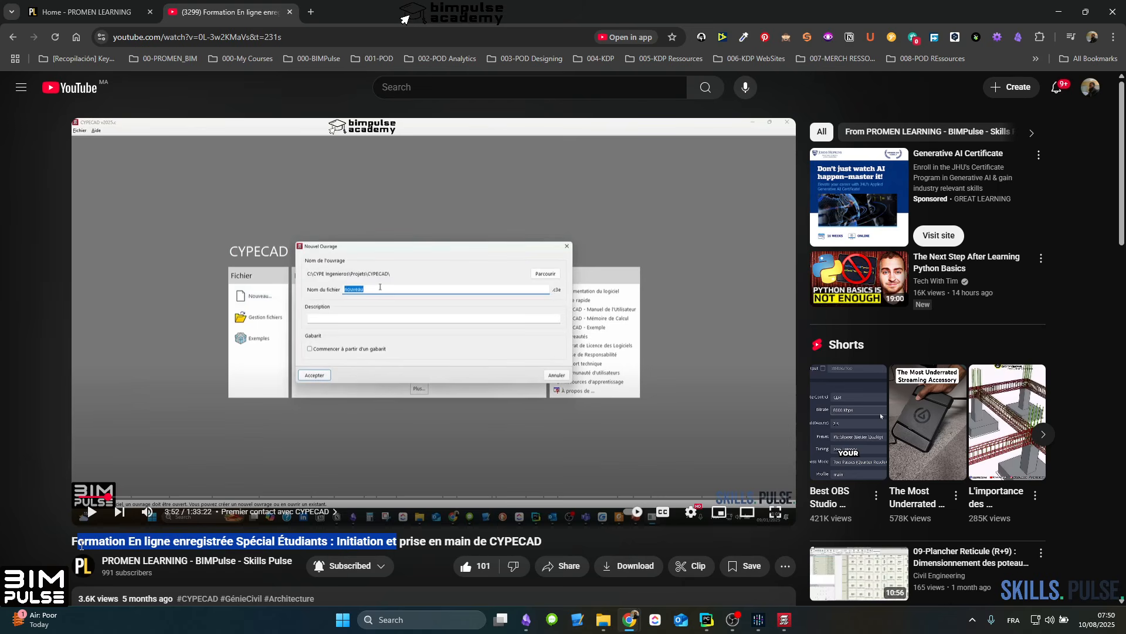
left_click(74, 542)
scroll(295, 377, "down", 3)
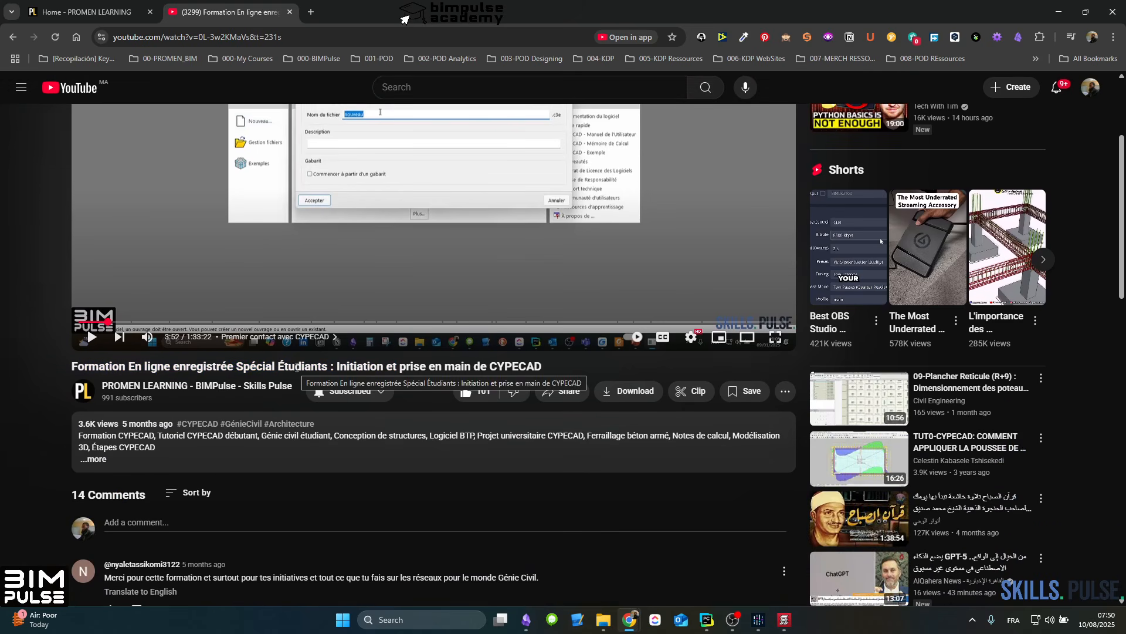
left_click_drag(297, 367, 378, 367)
left_click(377, 368)
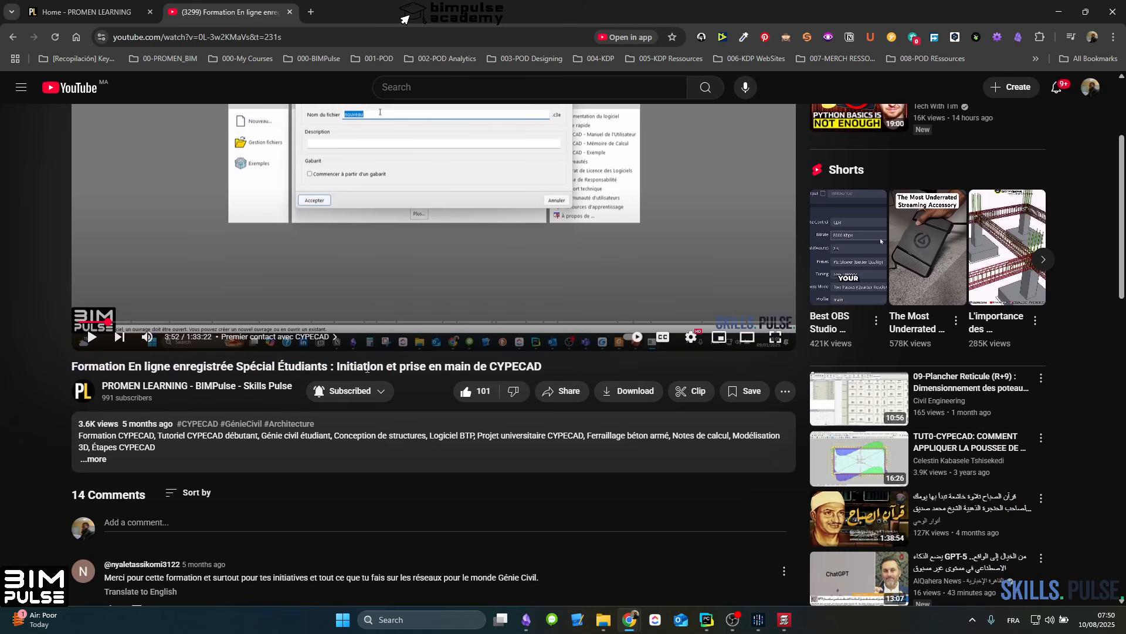
scroll(366, 368, "up", 3)
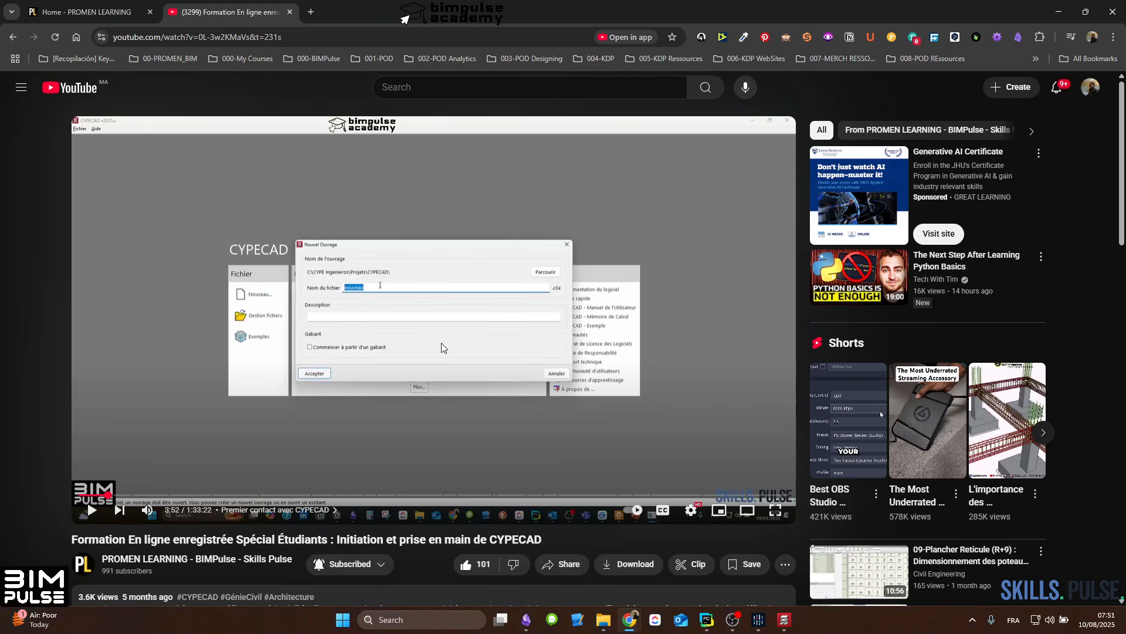
Step: Look through the PROMEN LEARNING home page and open the article "Dalle Réticulée : Éléments de Conception"
left_click(88, 12)
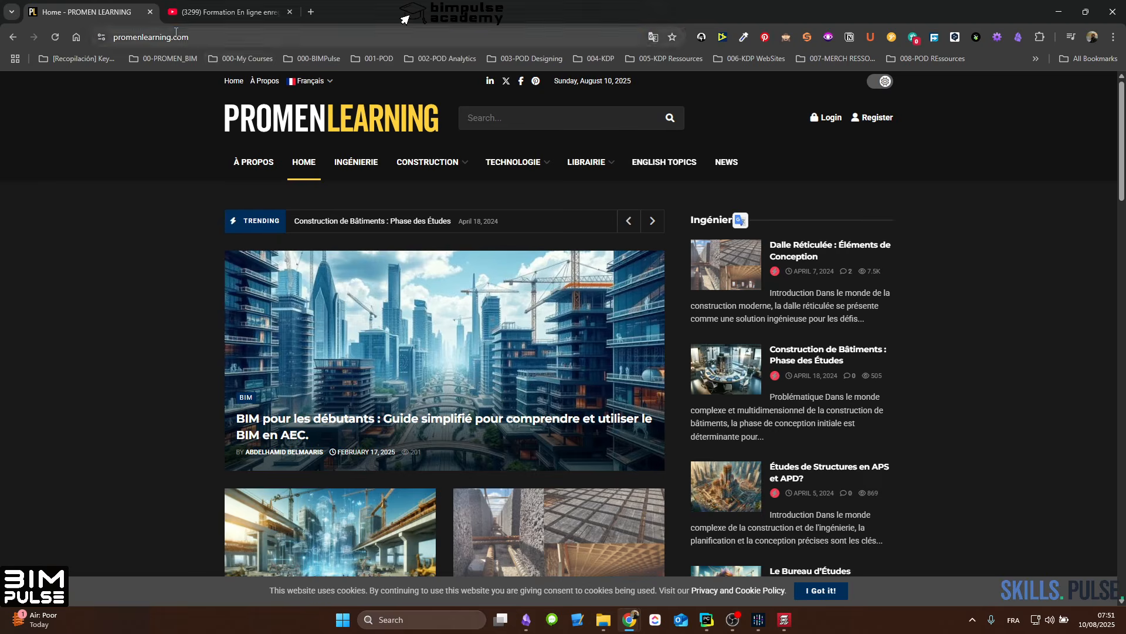
left_click(227, 13)
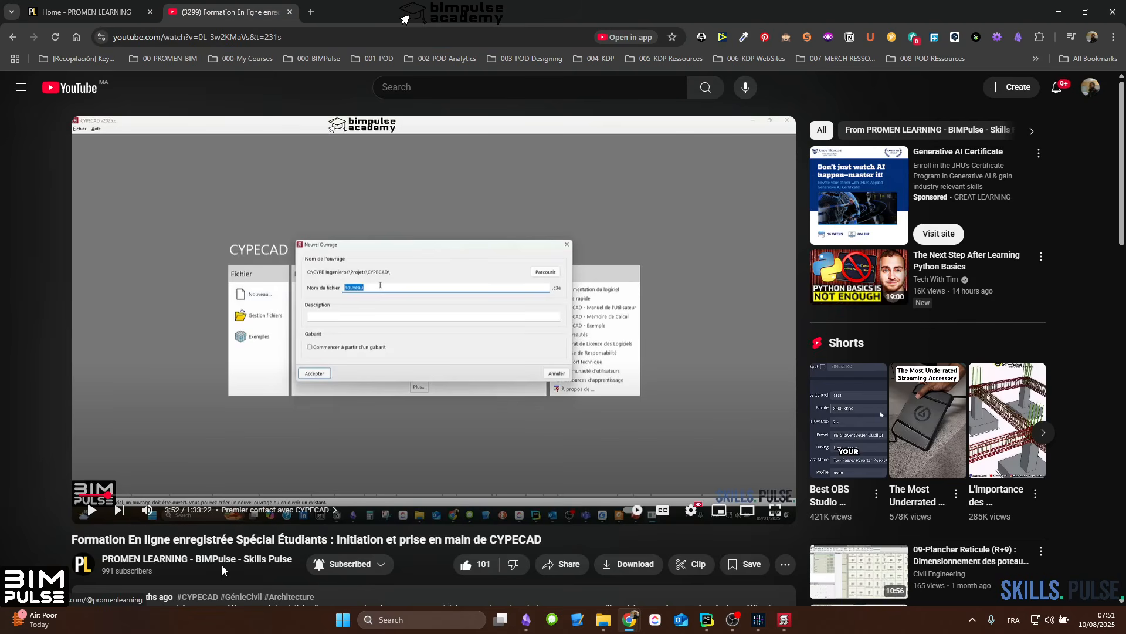
left_click(76, 10)
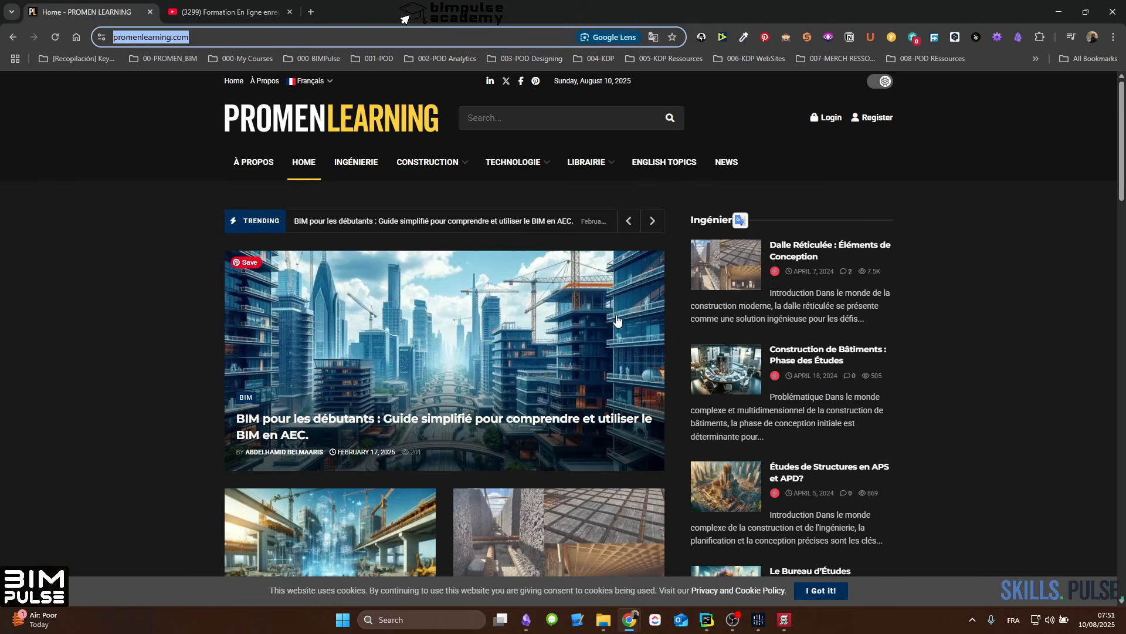
scroll(610, 320, "down", 3)
scroll(593, 319, "up", 3)
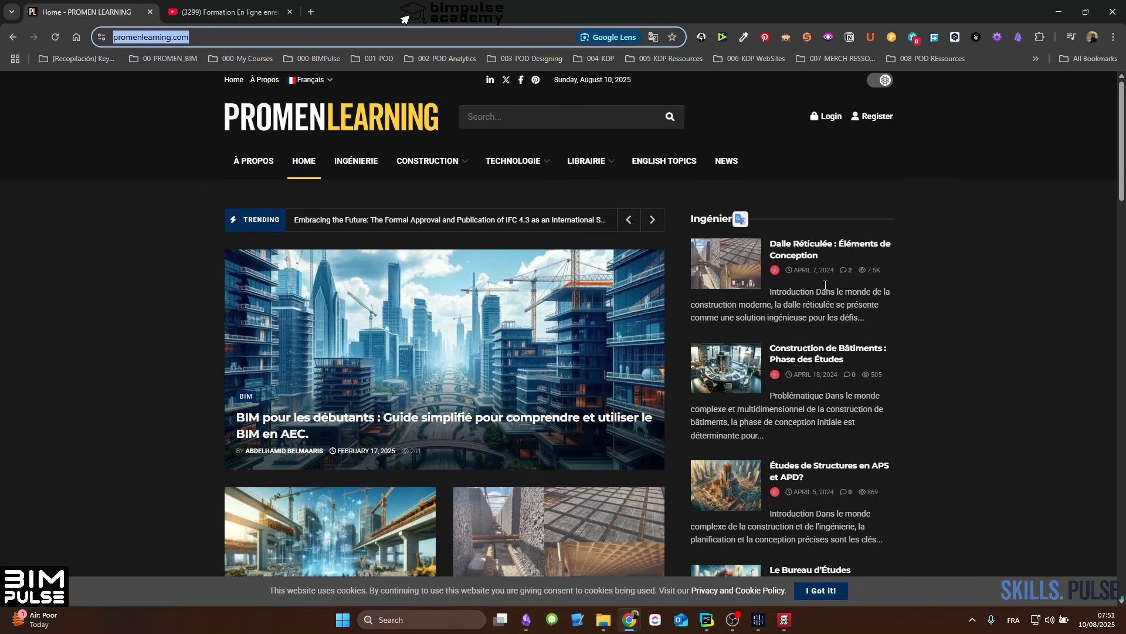
scroll(610, 376, "down", 3)
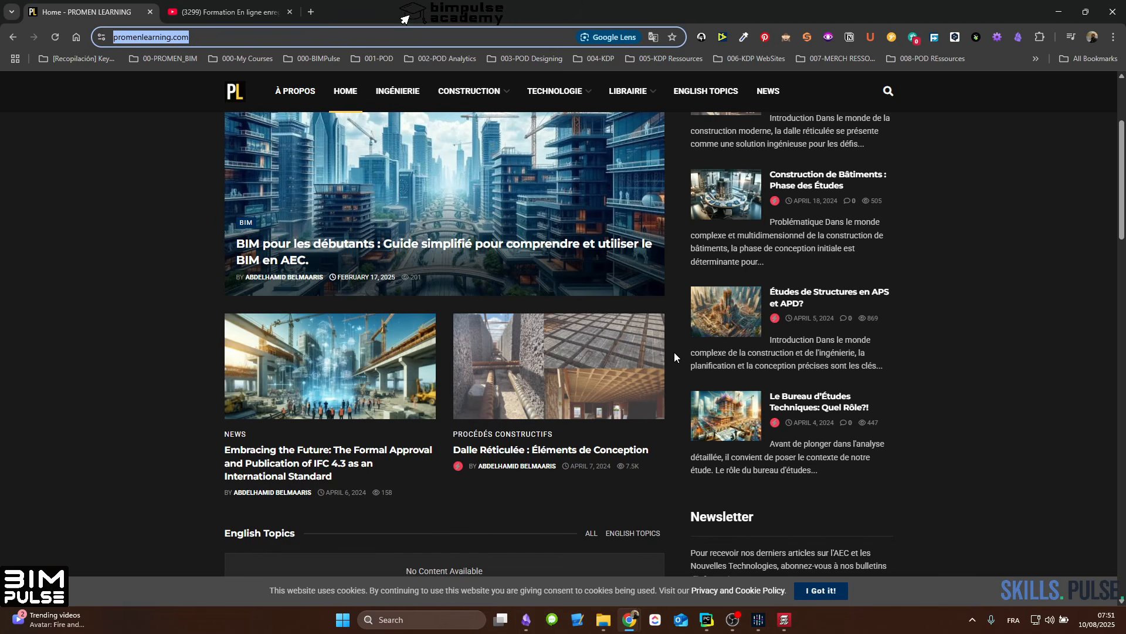
scroll(674, 352, "up", 3)
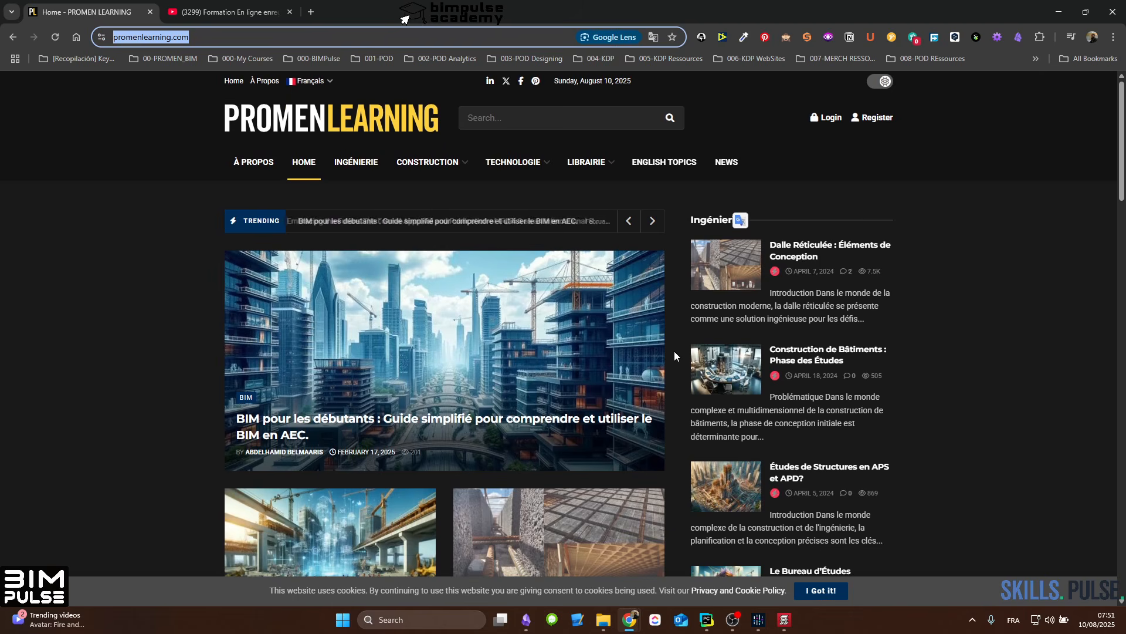
scroll(674, 350, "down", 3)
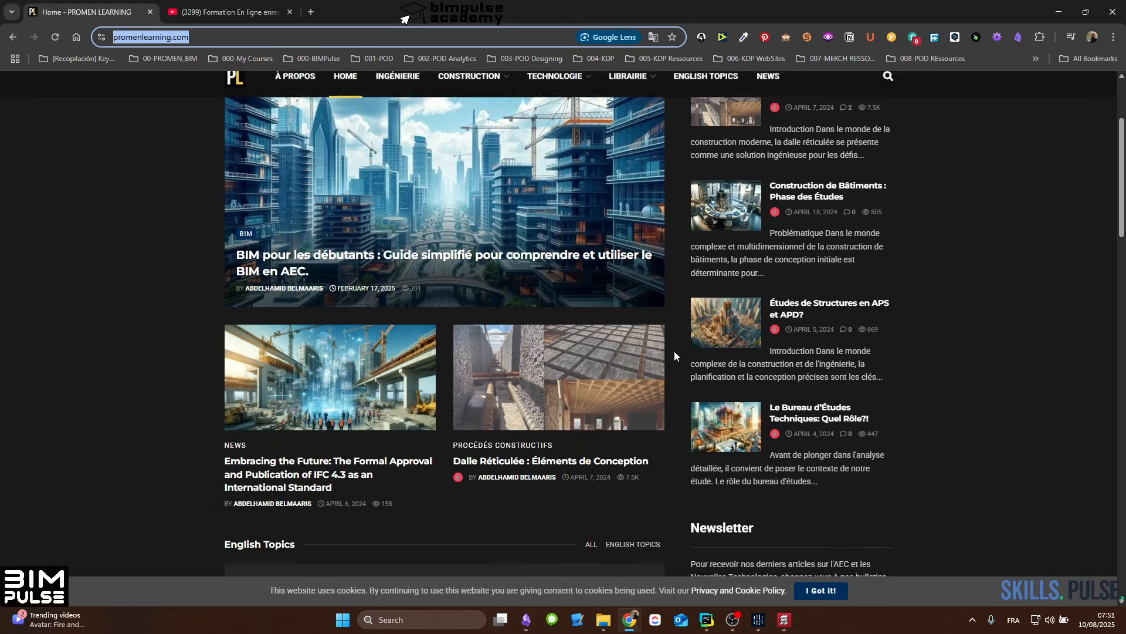
scroll(674, 351, "up", 3)
scroll(674, 351, "down", 3)
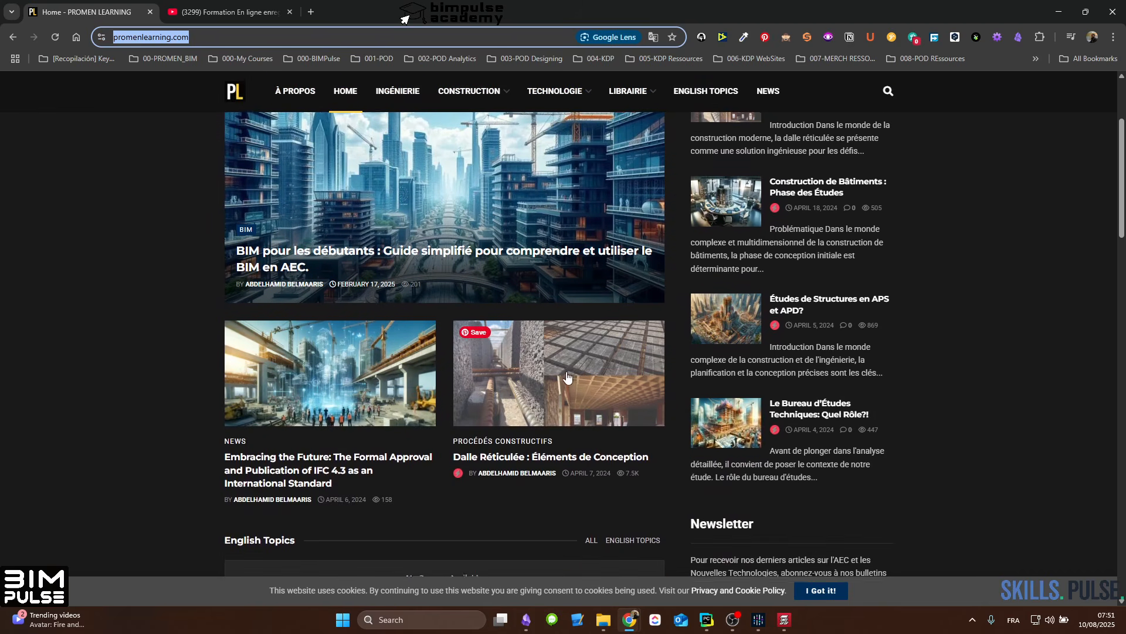
left_click(555, 370)
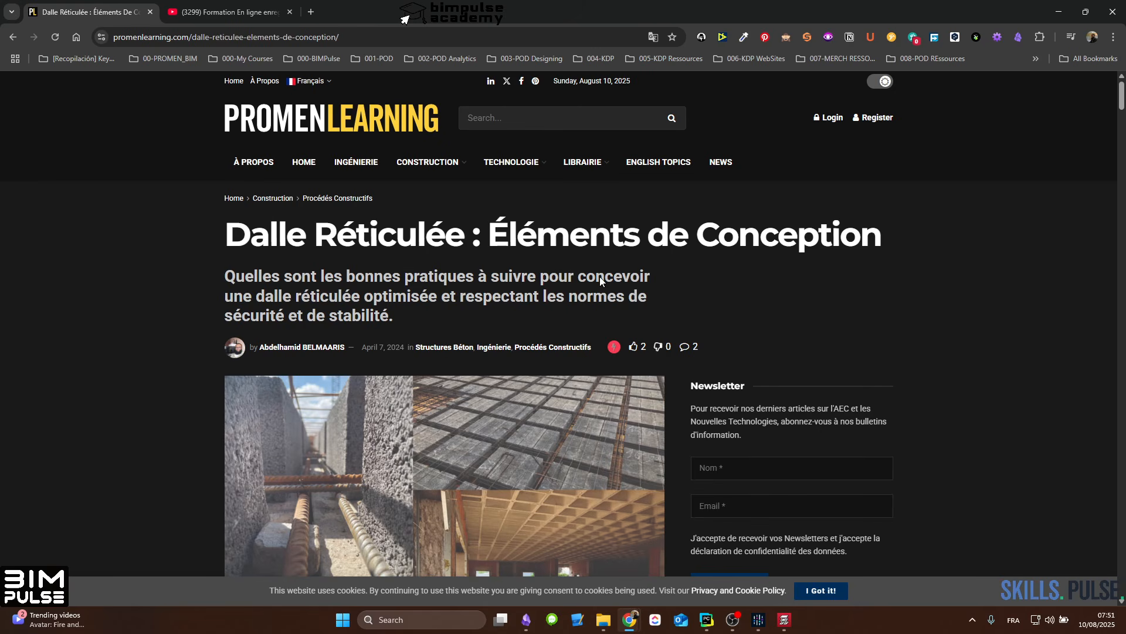
Step: Read the article's opening sections, covering the waffle slab's introduction, definition, categories, advantages and which category suits which use
scroll(594, 274, "down", 7)
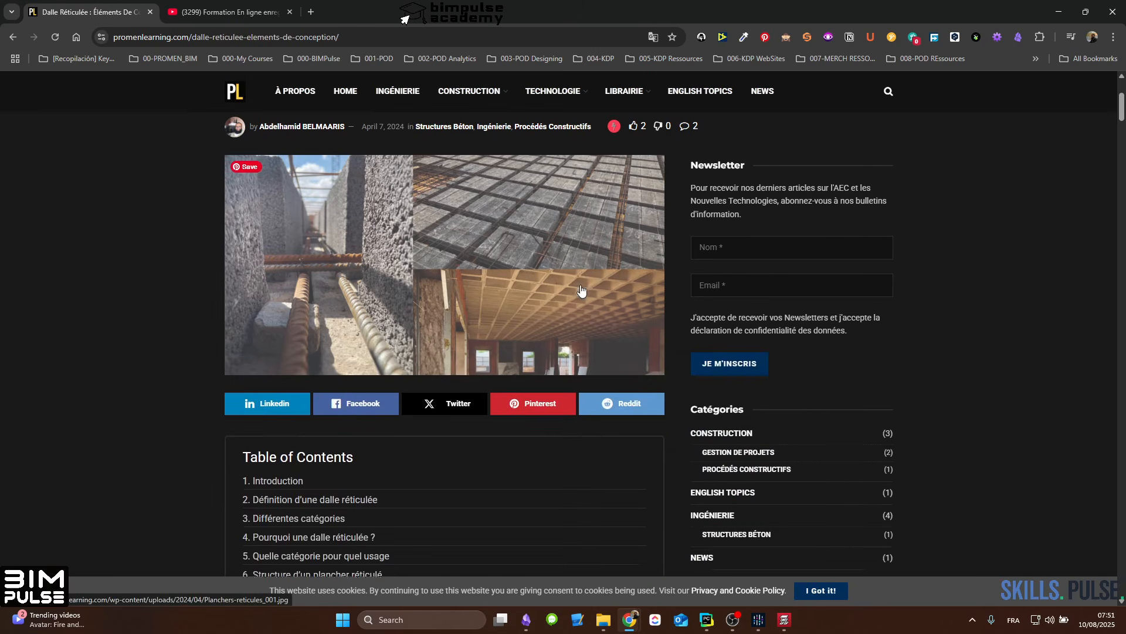
scroll(580, 284, "down", 9)
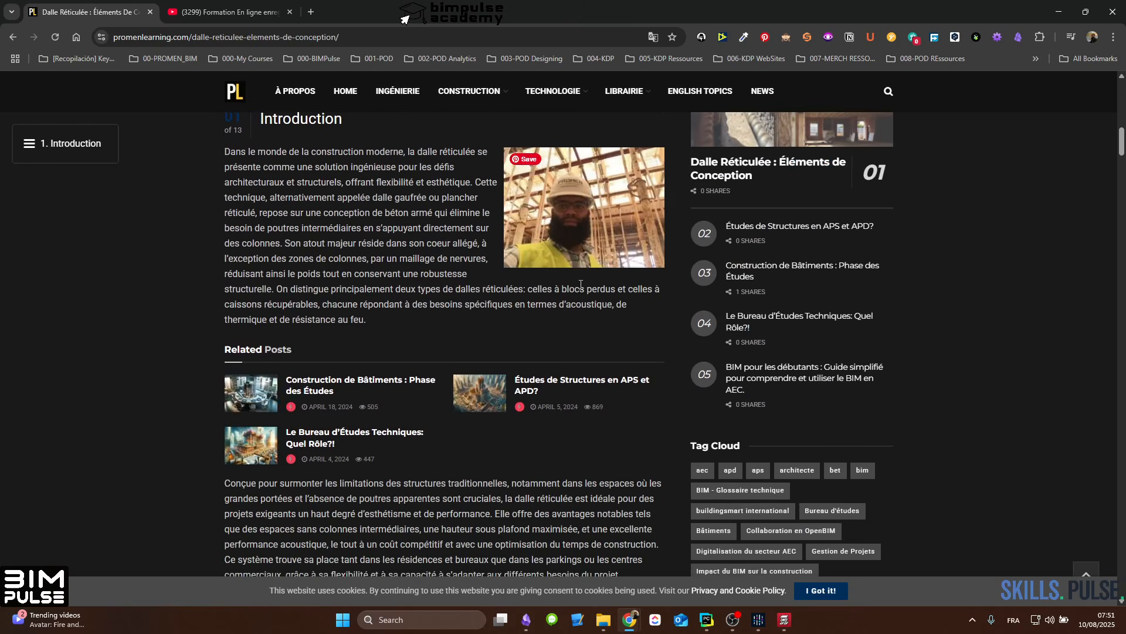
scroll(580, 283, "down", 6)
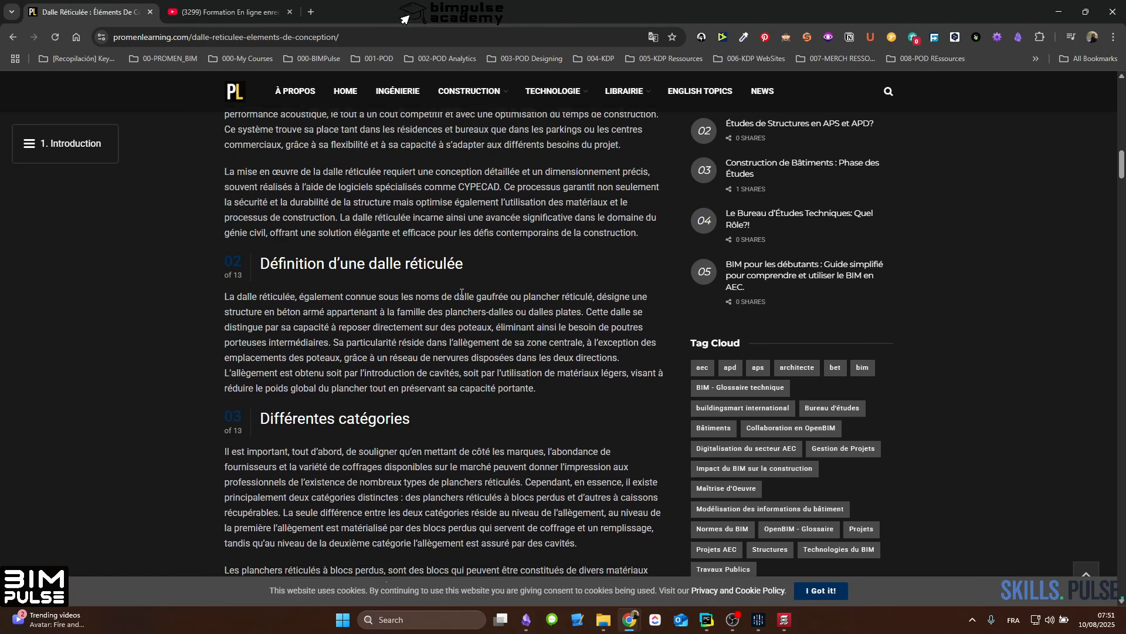
scroll(485, 293, "down", 2)
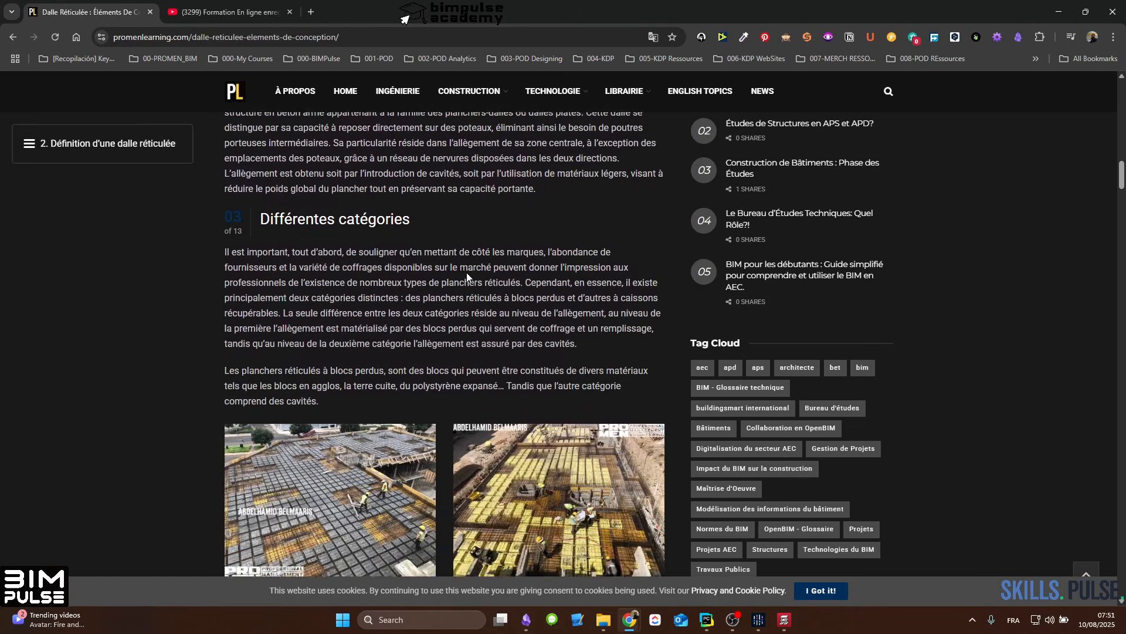
scroll(476, 275, "down", 10)
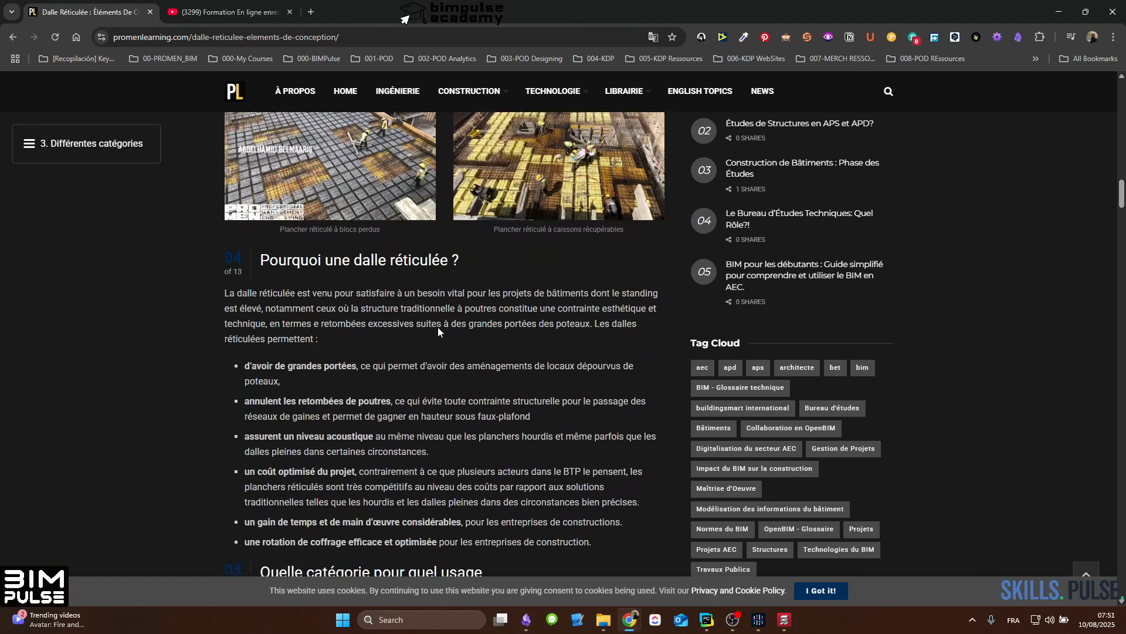
scroll(352, 276, "up", 5)
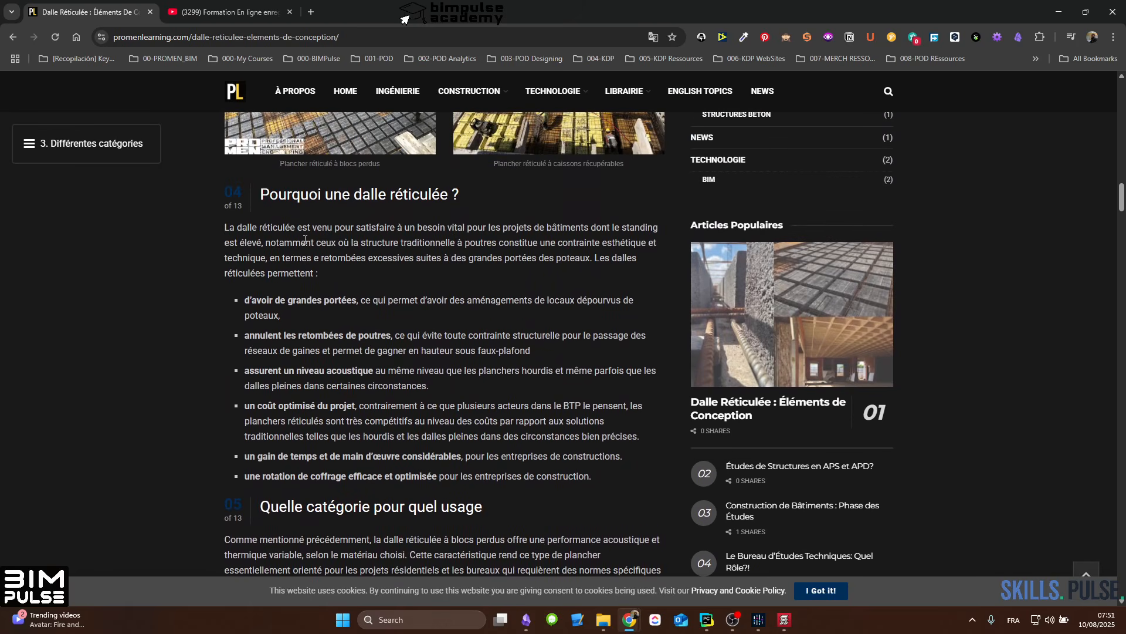
scroll(444, 347, "down", 4)
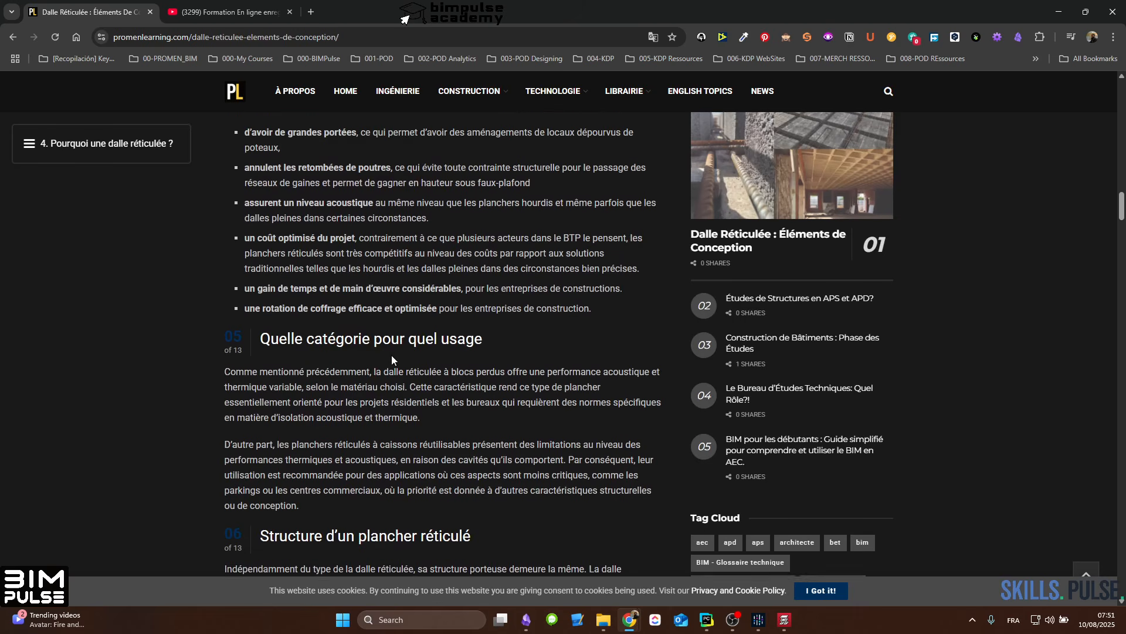
scroll(306, 337, "up", 1)
scroll(416, 358, "down", 3)
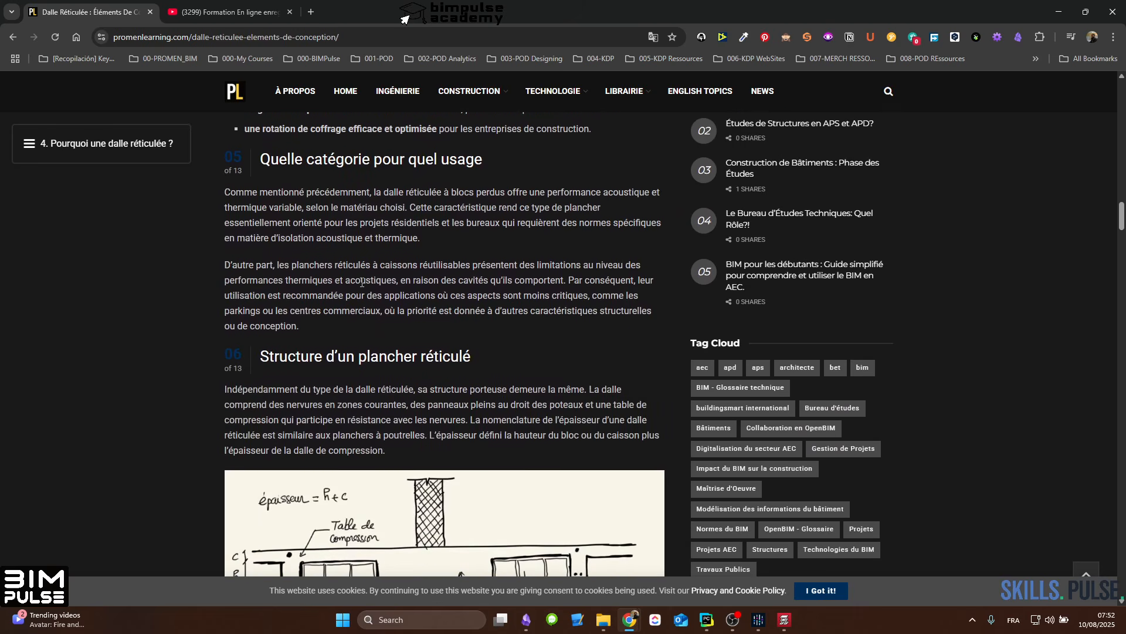
Step: Examine the article's sections on the waffle slab's structure, behaviour and fire resistance, including the cross-section sketch and Eurocode 2 details
scroll(506, 293, "down", 2)
scroll(506, 293, "down", 8)
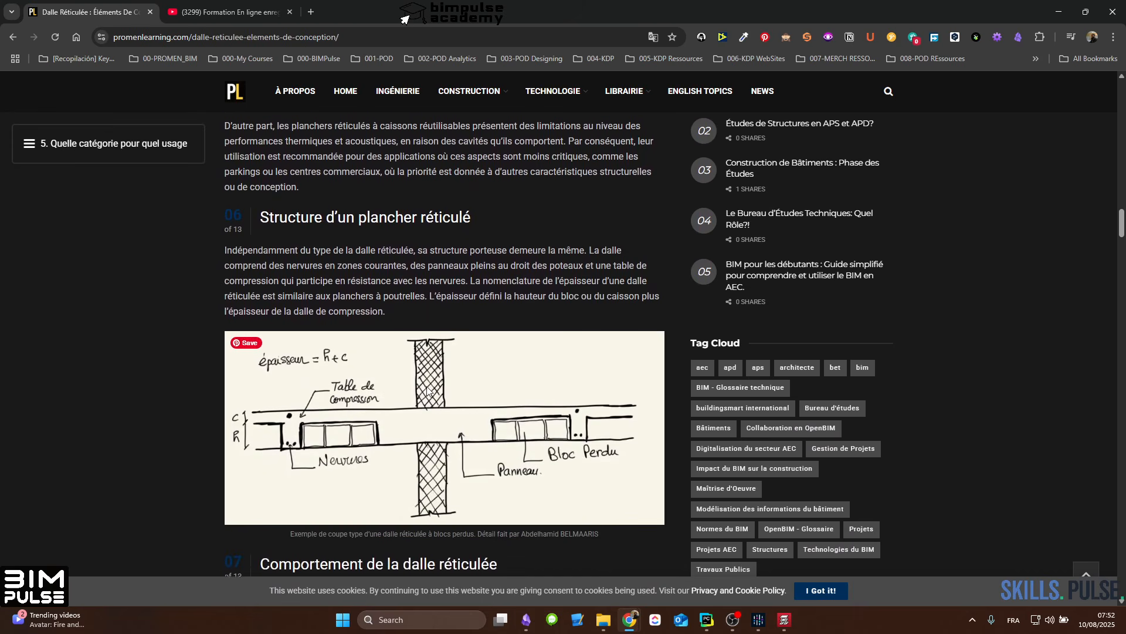
scroll(369, 352, "down", 3)
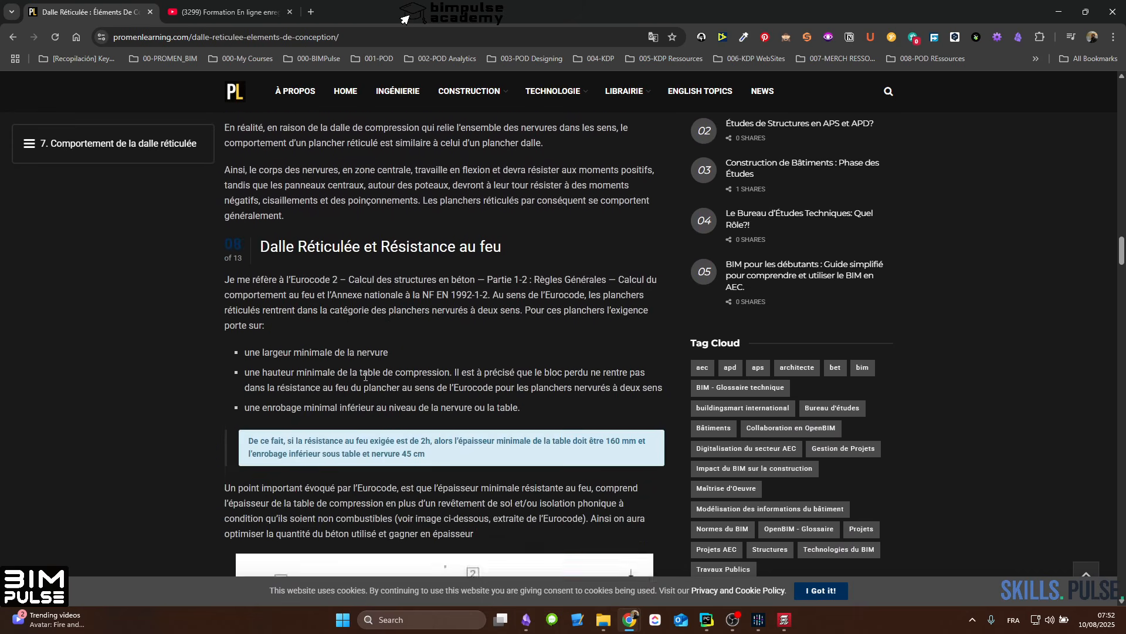
scroll(379, 329, "up", 4)
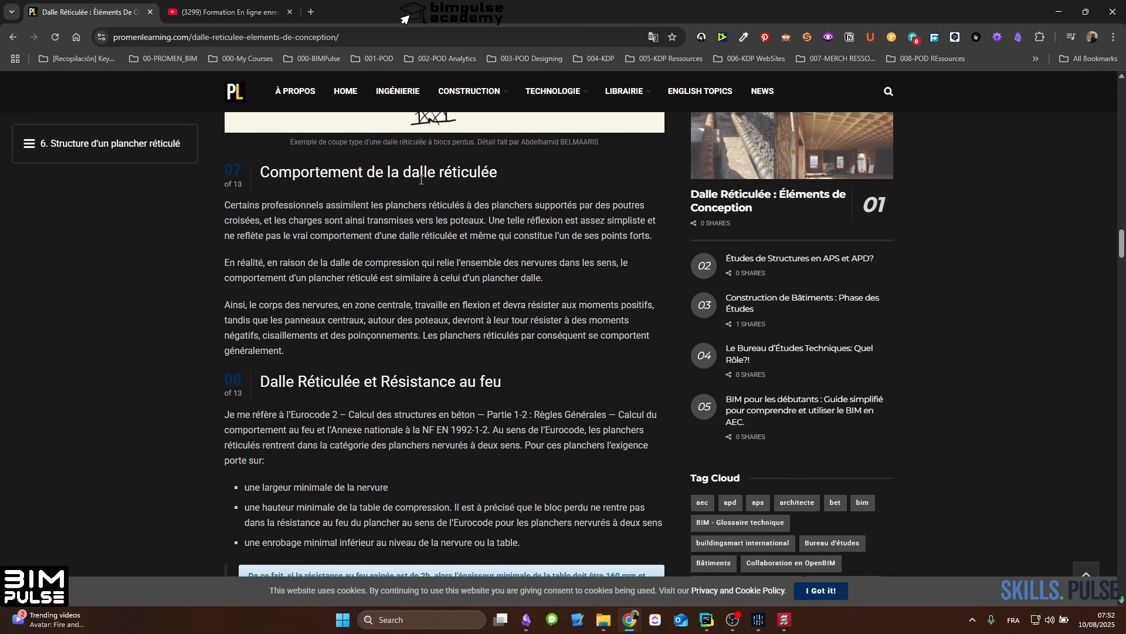
scroll(399, 335, "down", 3)
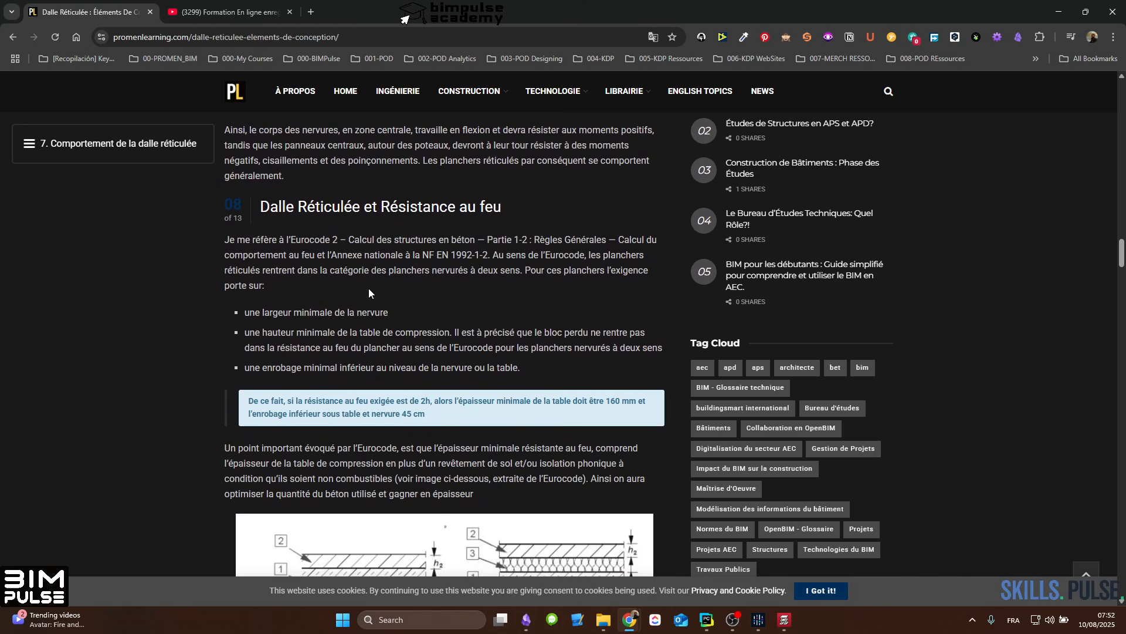
scroll(375, 290, "down", 3)
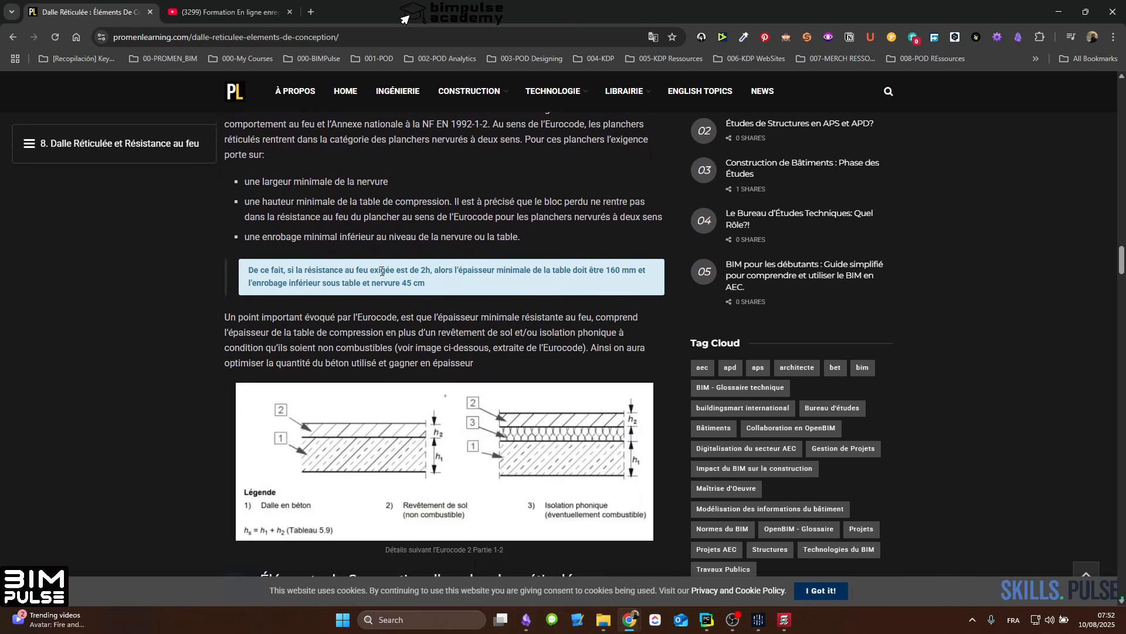
scroll(418, 275, "down", 1)
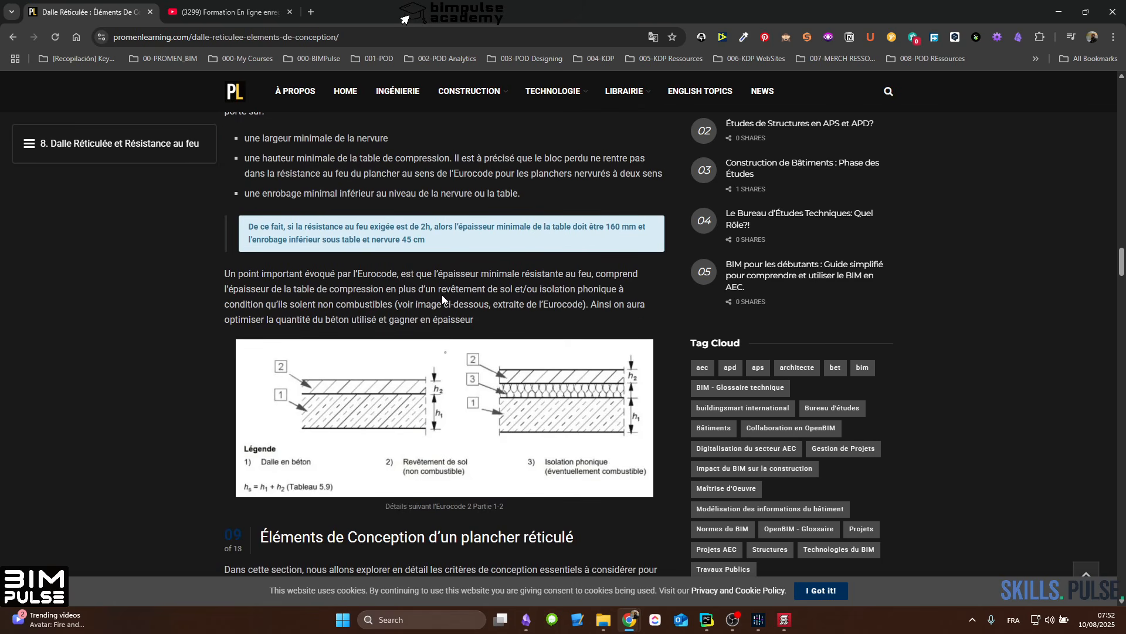
scroll(501, 301, "down", 3)
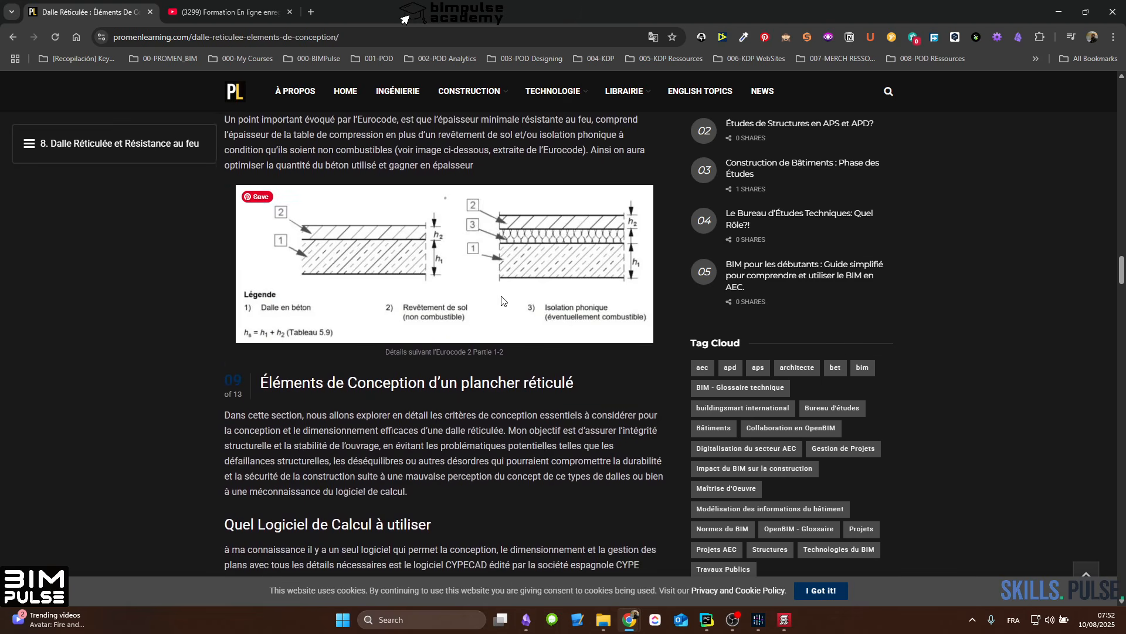
Step: Examine the design elements section, including the recommended calculation software and the CYPECAD dialog for defining a waffle slab section
scroll(502, 301, "down", 1)
scroll(303, 379, "down", 3)
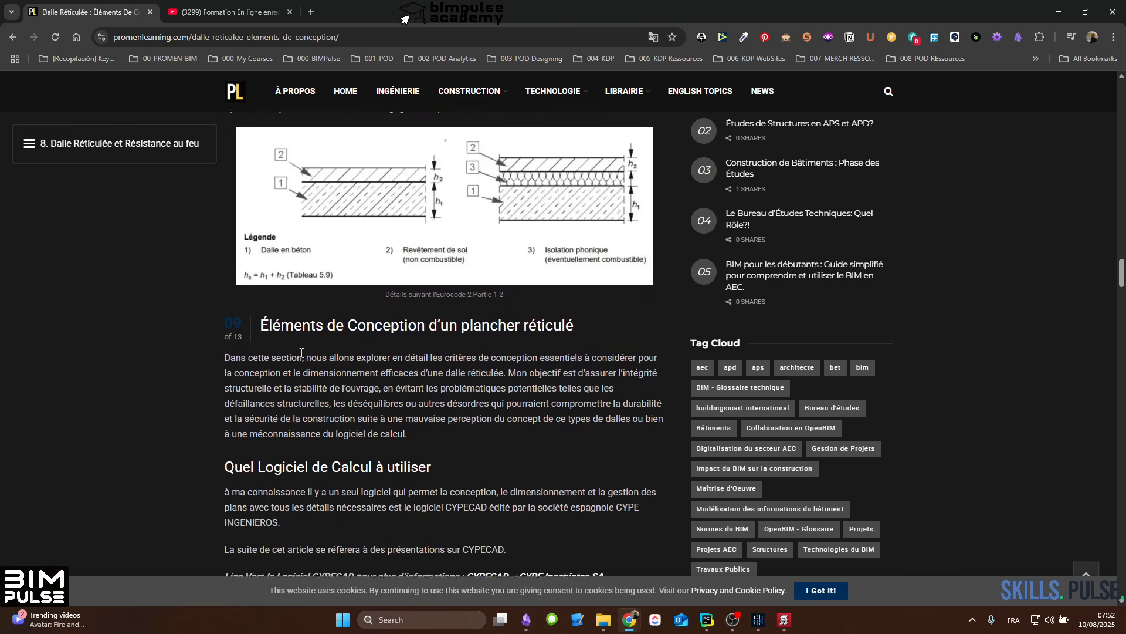
scroll(397, 379, "down", 3)
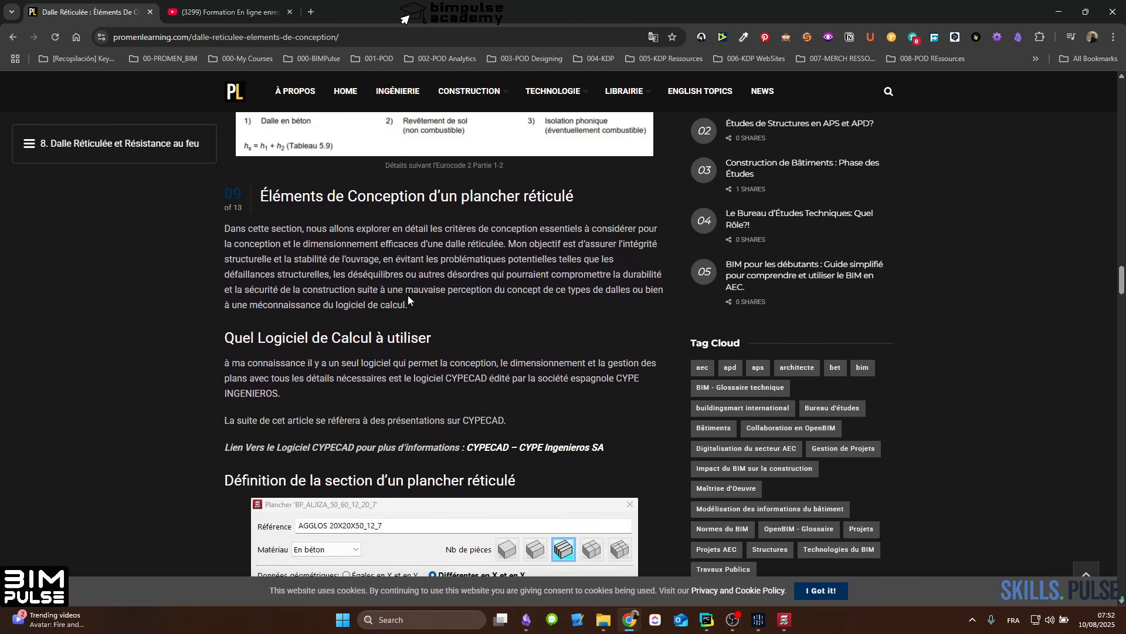
scroll(396, 379, "down", 6)
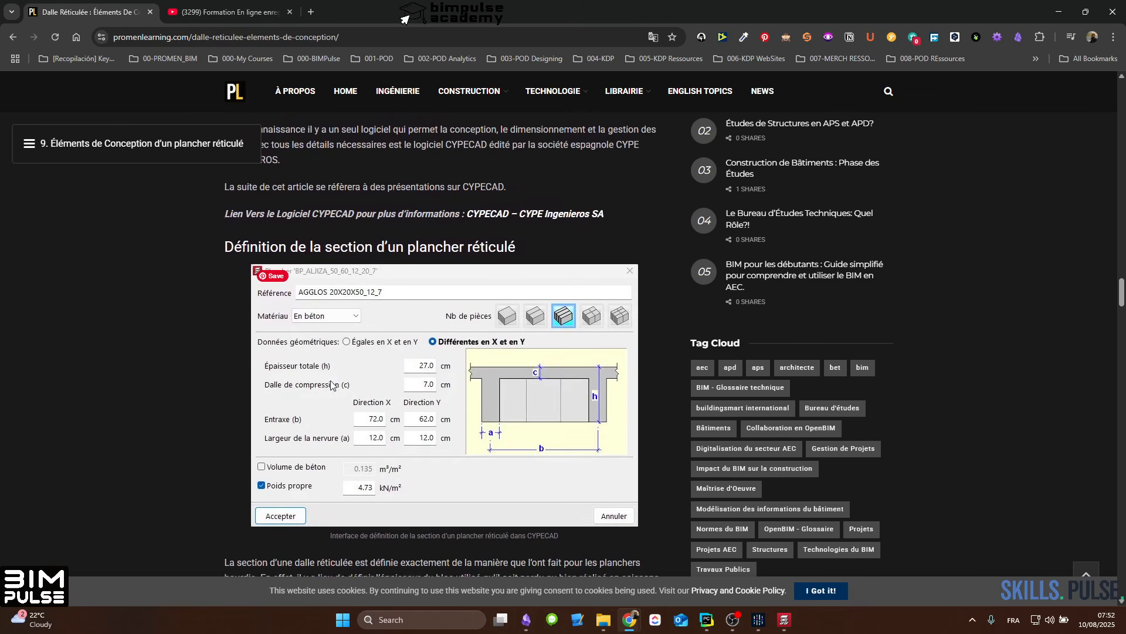
Step: Review the waffle slab section definition dialog and the criteria for choosing the block and compression slab thicknesses
scroll(461, 296, "down", 2)
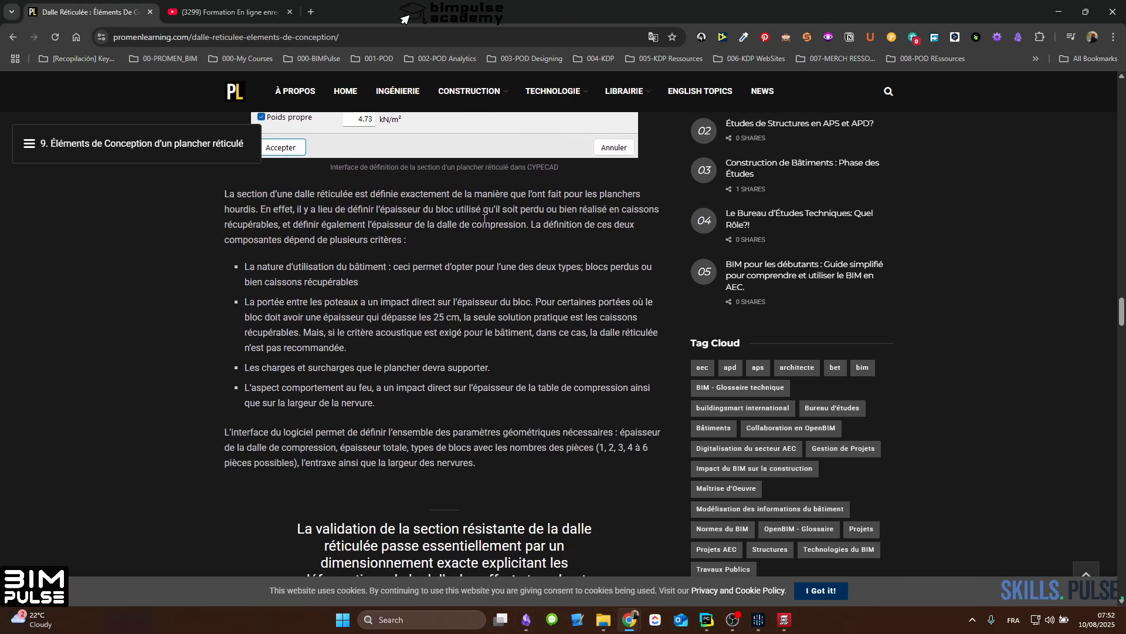
scroll(478, 253, "up", 1)
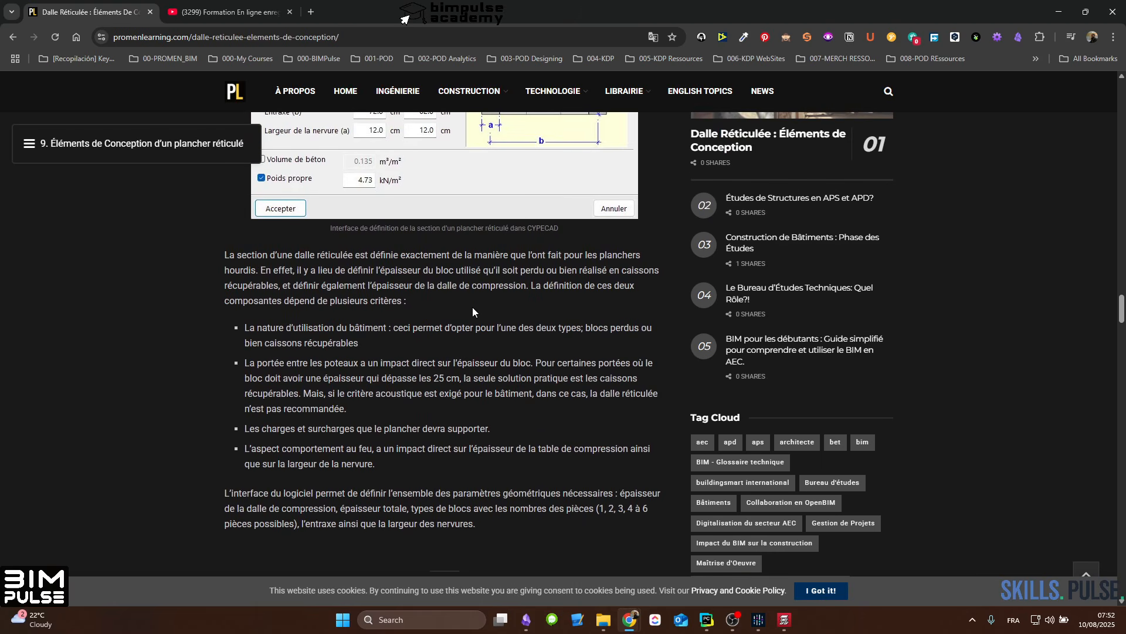
scroll(472, 308, "up", 3)
scroll(461, 279, "down", 6)
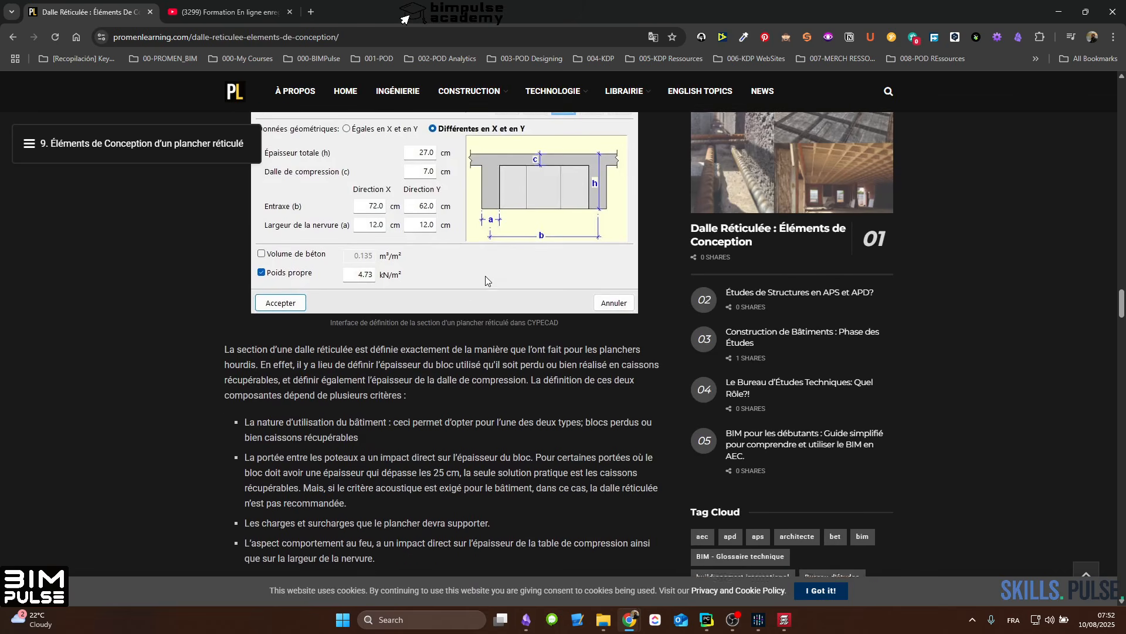
scroll(537, 265, "down", 12)
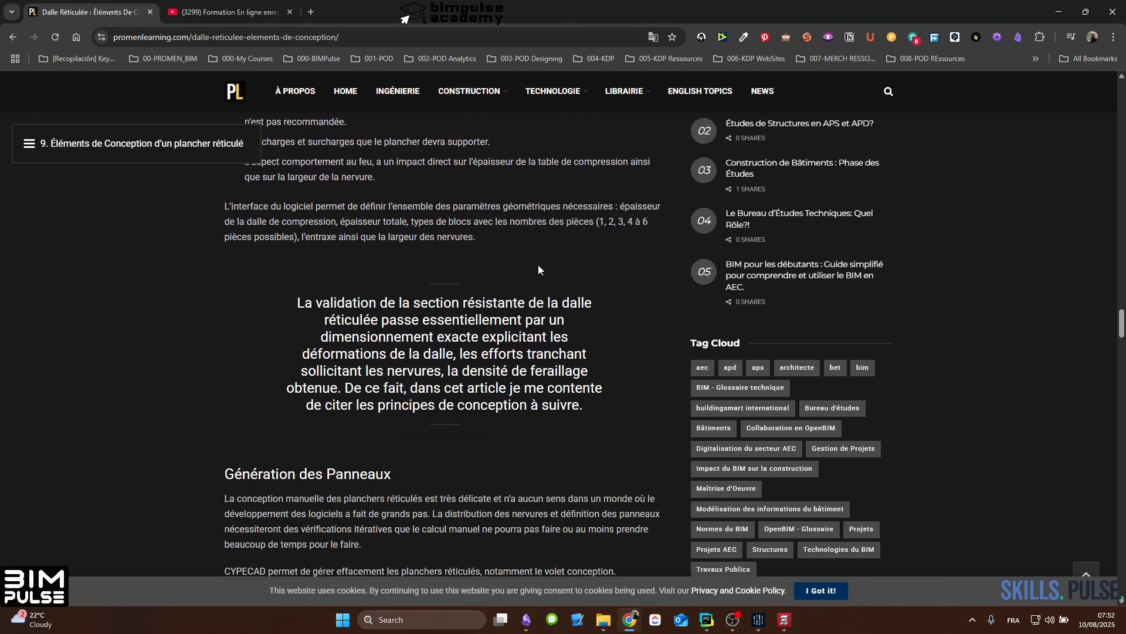
Step: Examine the article's guidance on panel generation, panel widening against shear, drop panels and the edge beam layout sketch
scroll(536, 273, "down", 3)
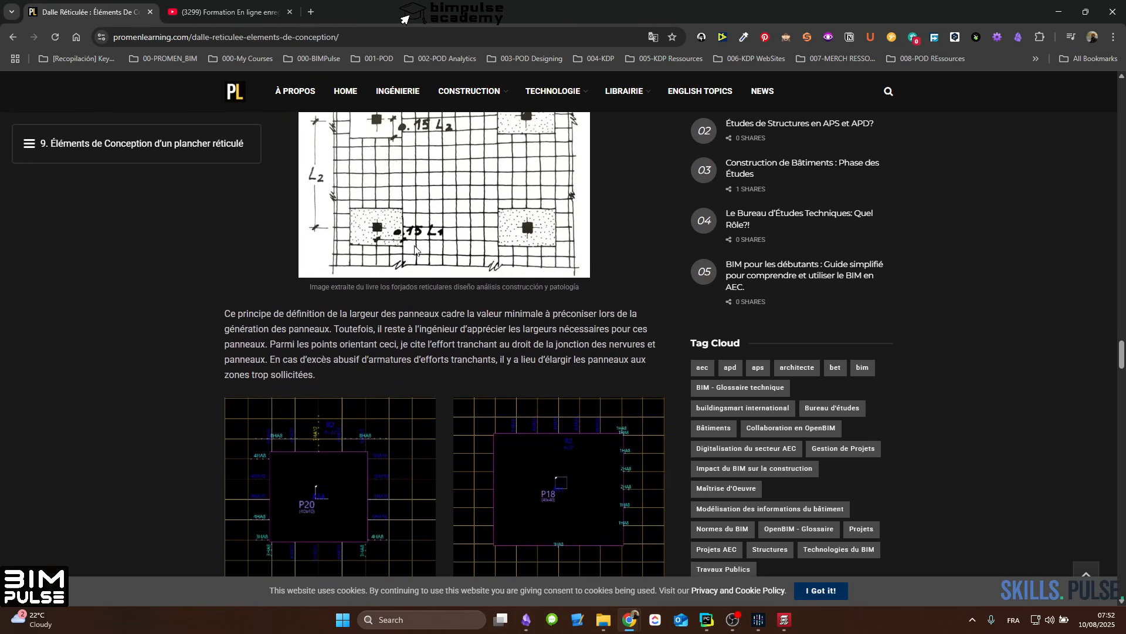
scroll(401, 399, "down", 2)
scroll(401, 399, "down", 6)
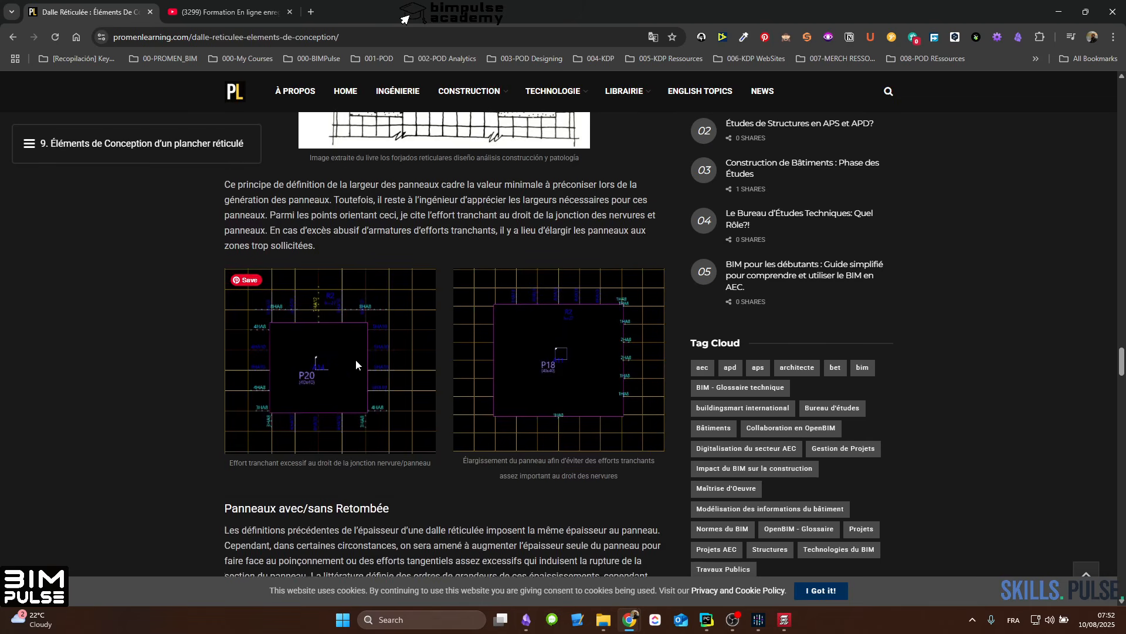
scroll(376, 271, "down", 4)
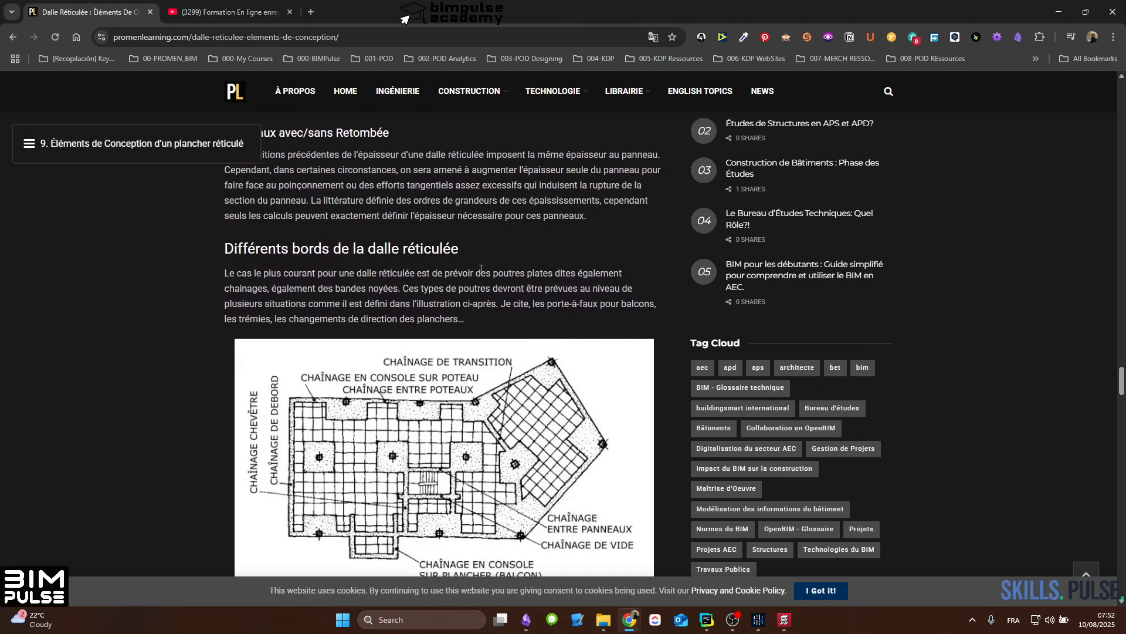
scroll(371, 393, "down", 1)
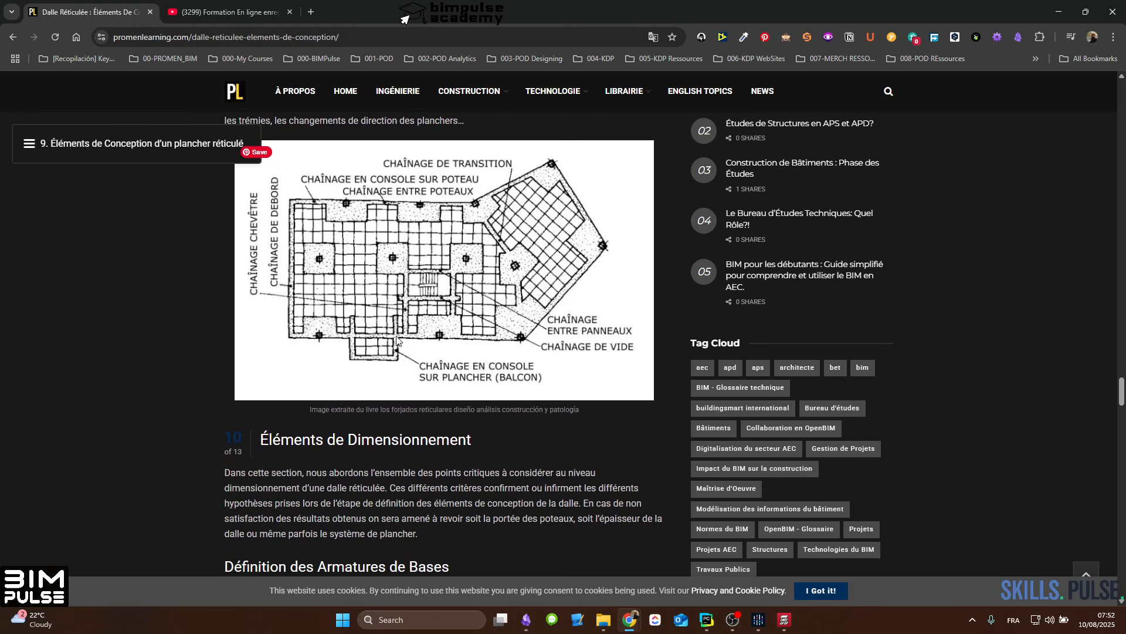
Step: Skim the sections on dimensioning, deflection checks and CYPECAD good practices, ending at the instructional videos section
scroll(476, 318, "down", 18)
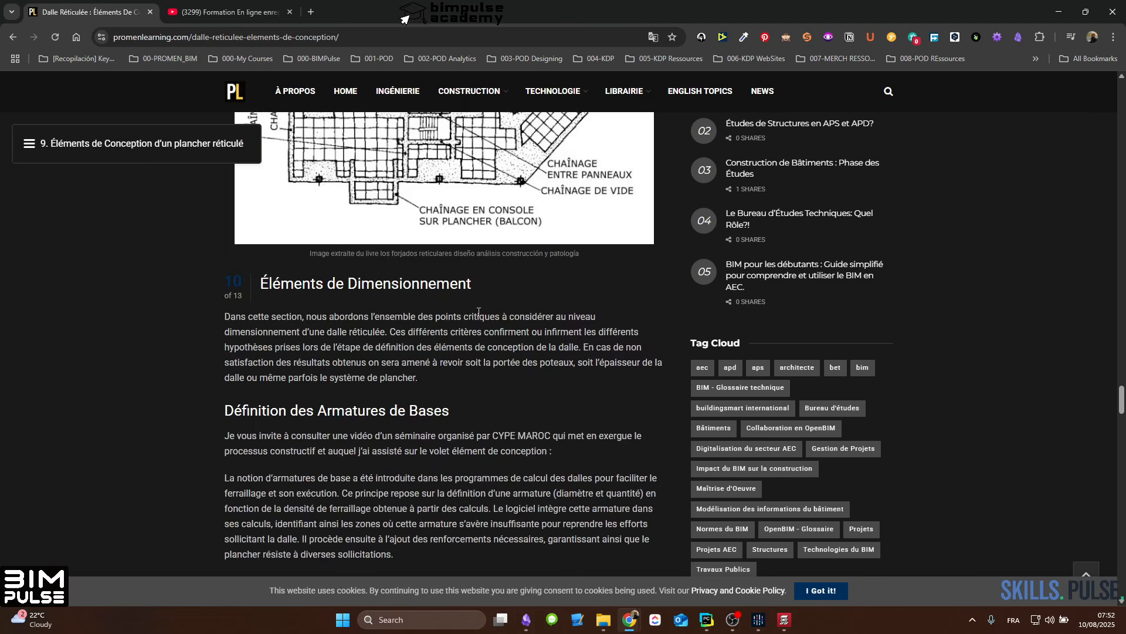
scroll(441, 311, "down", 11)
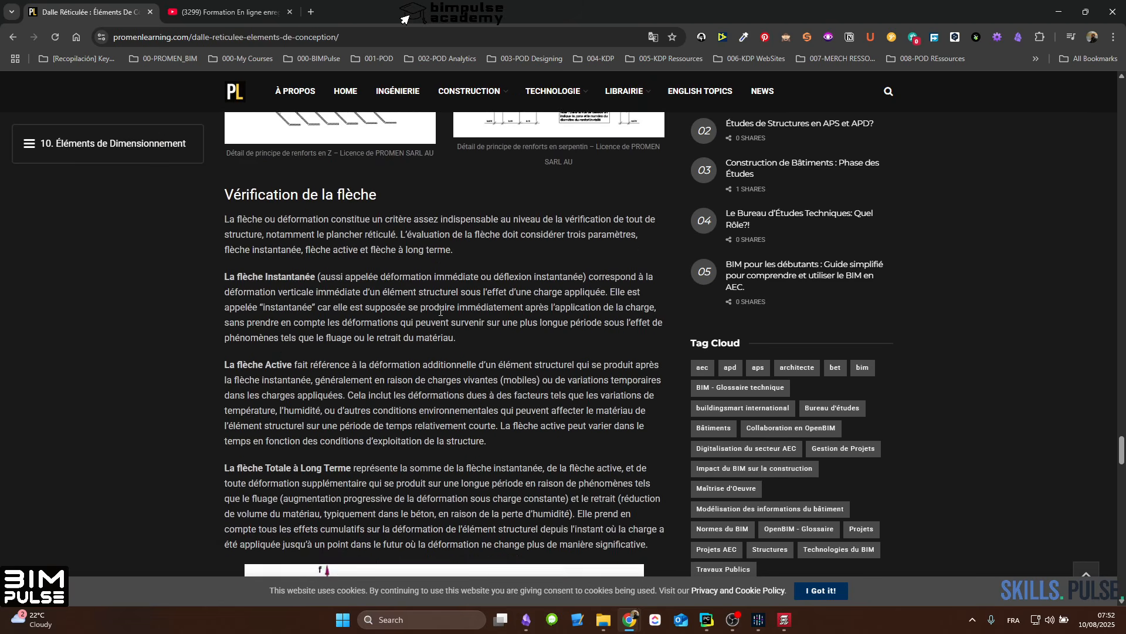
scroll(442, 312, "down", 20)
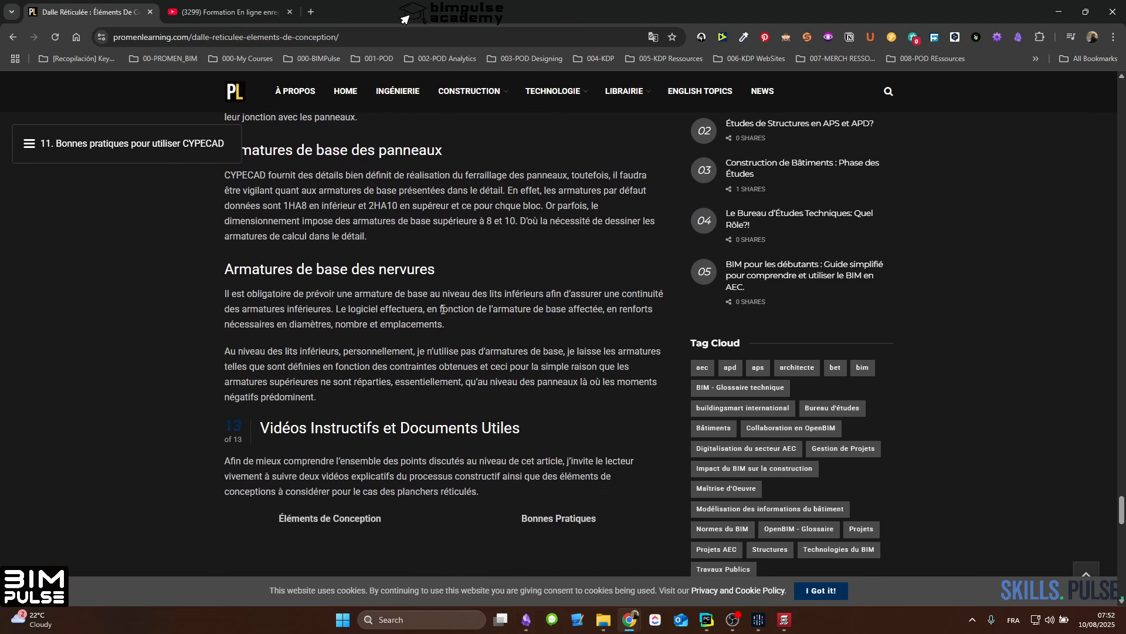
scroll(441, 312, "down", 3)
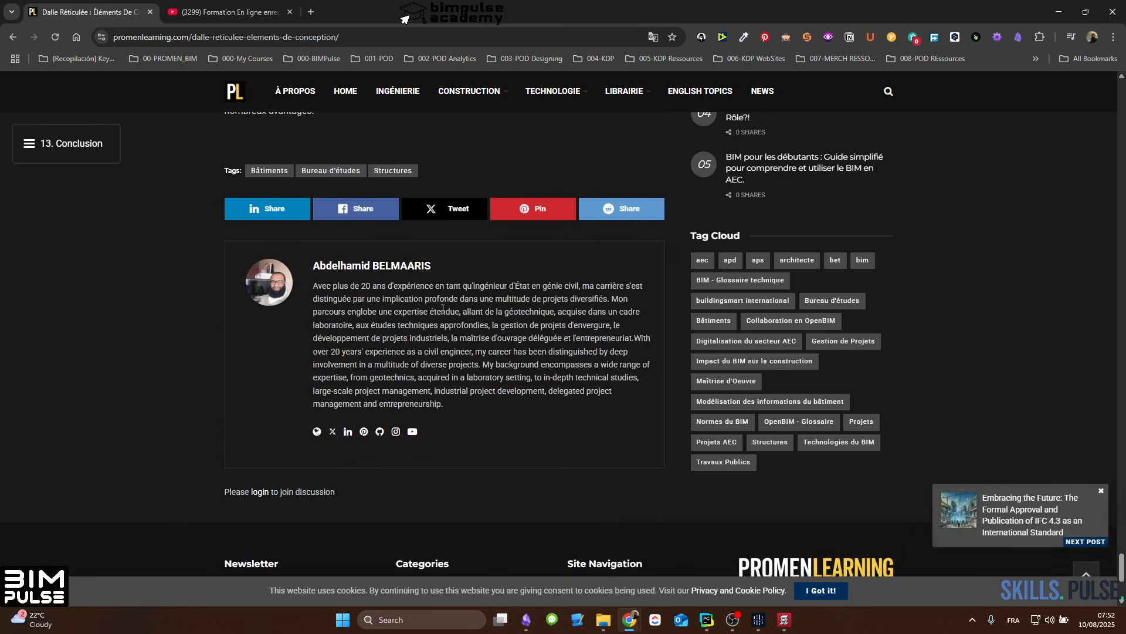
scroll(442, 313, "up", 14)
scroll(442, 313, "up", 1)
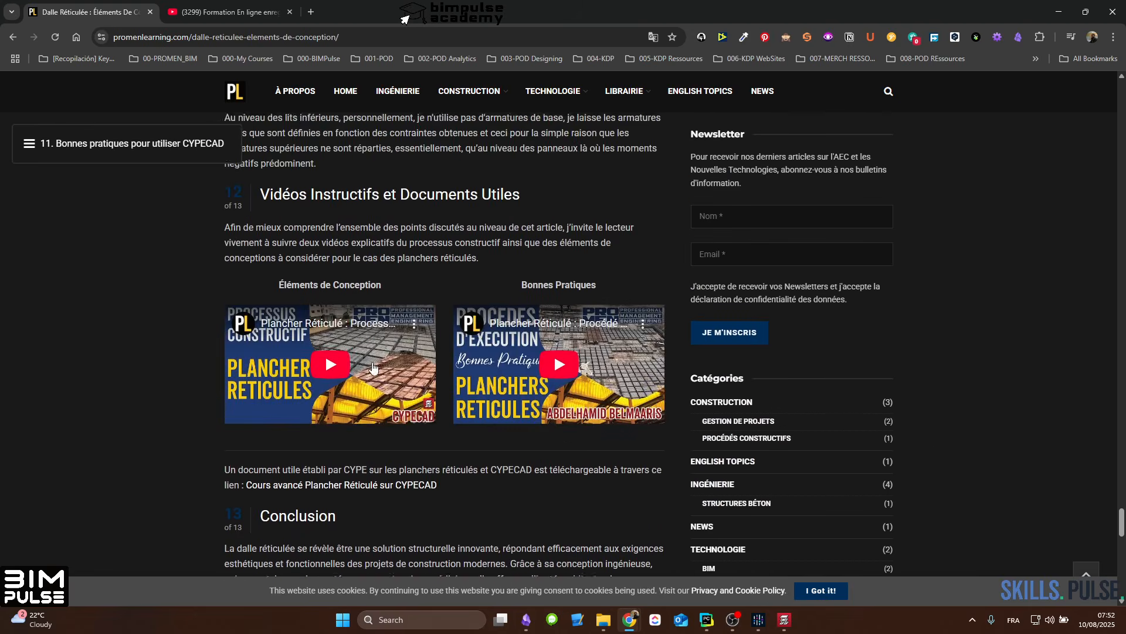
Step: Open the article's "Éléments de Conception" video on YouTube, pause it and look over its page
left_click(313, 345)
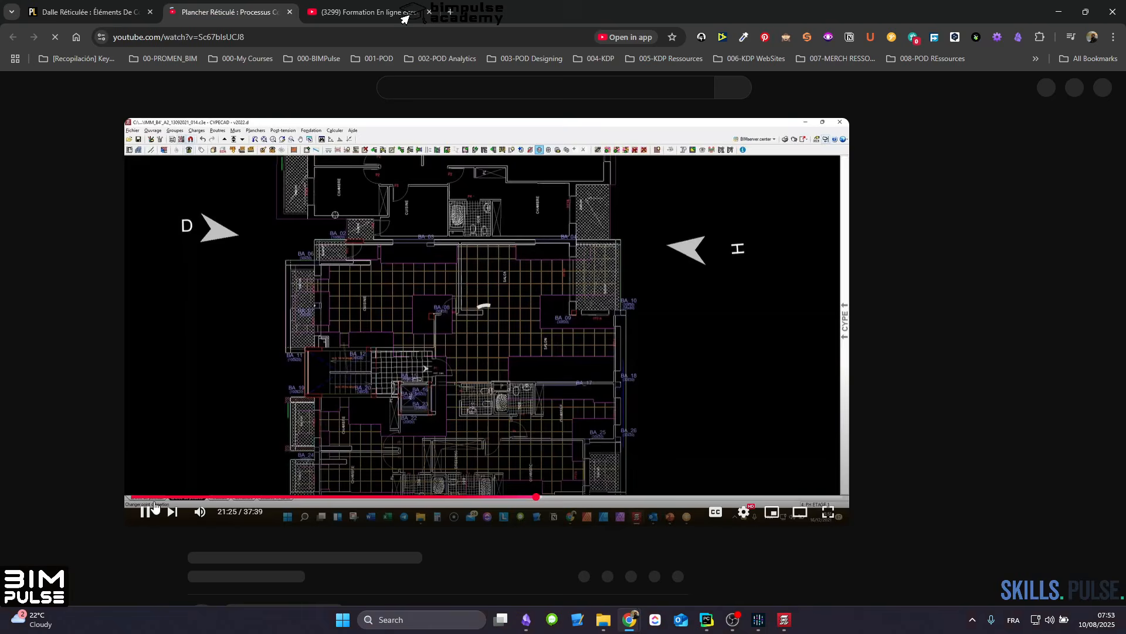
left_click(147, 513)
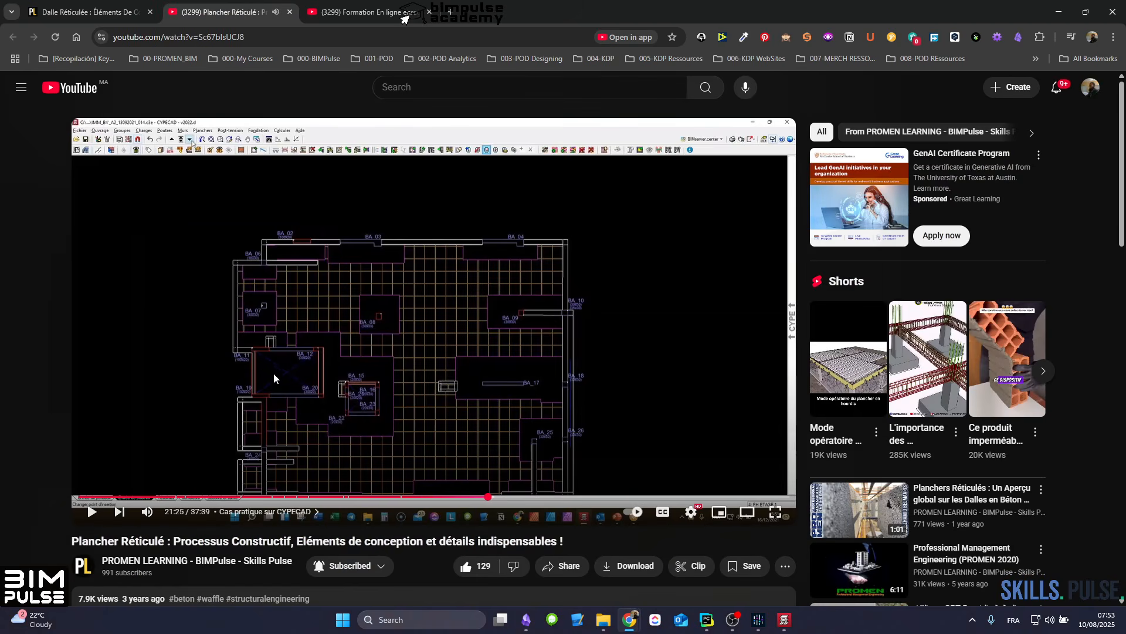
scroll(274, 374, "down", 1)
scroll(314, 286, "down", 1)
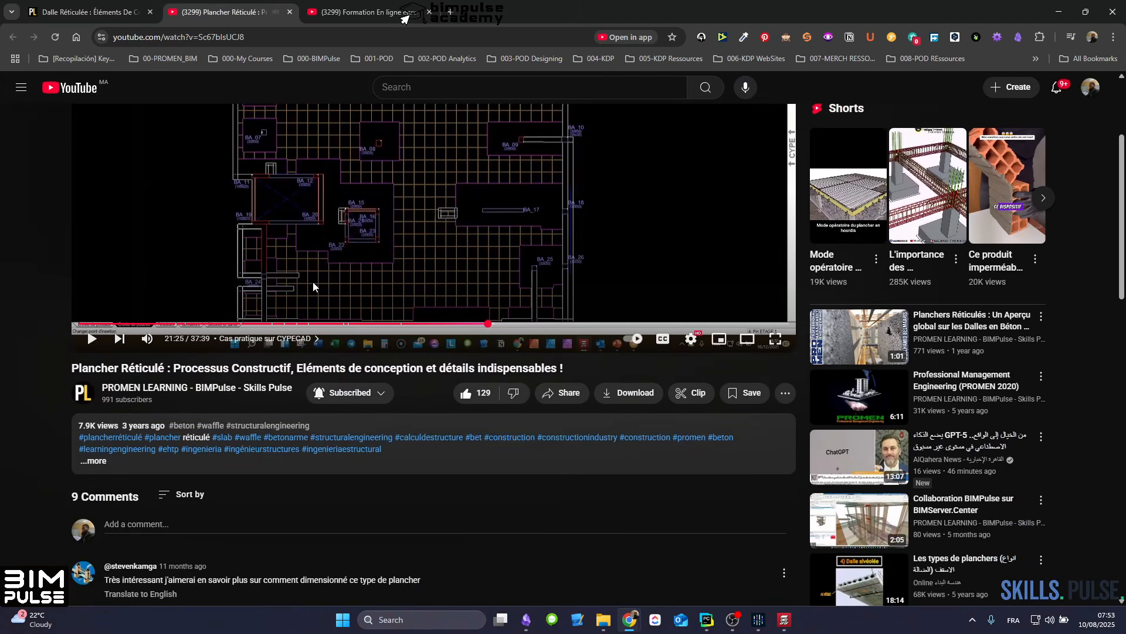
scroll(375, 276, "up", 3)
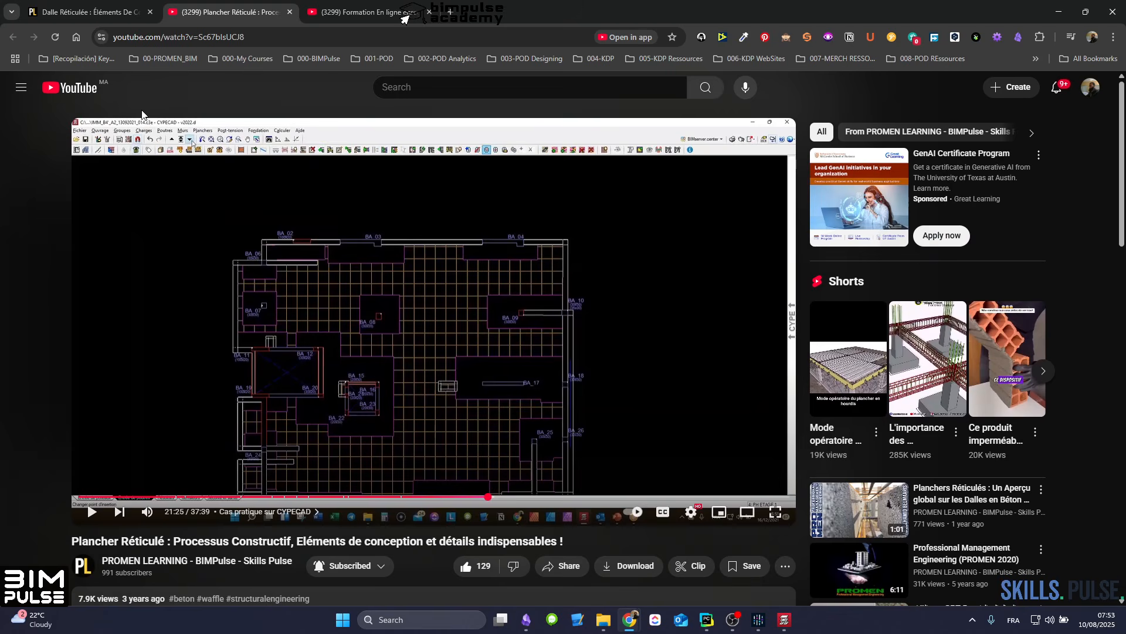
Step: Return to the waffle slab article and open its "Bonnes Pratiques" video on YouTube, paused
left_click(94, 12)
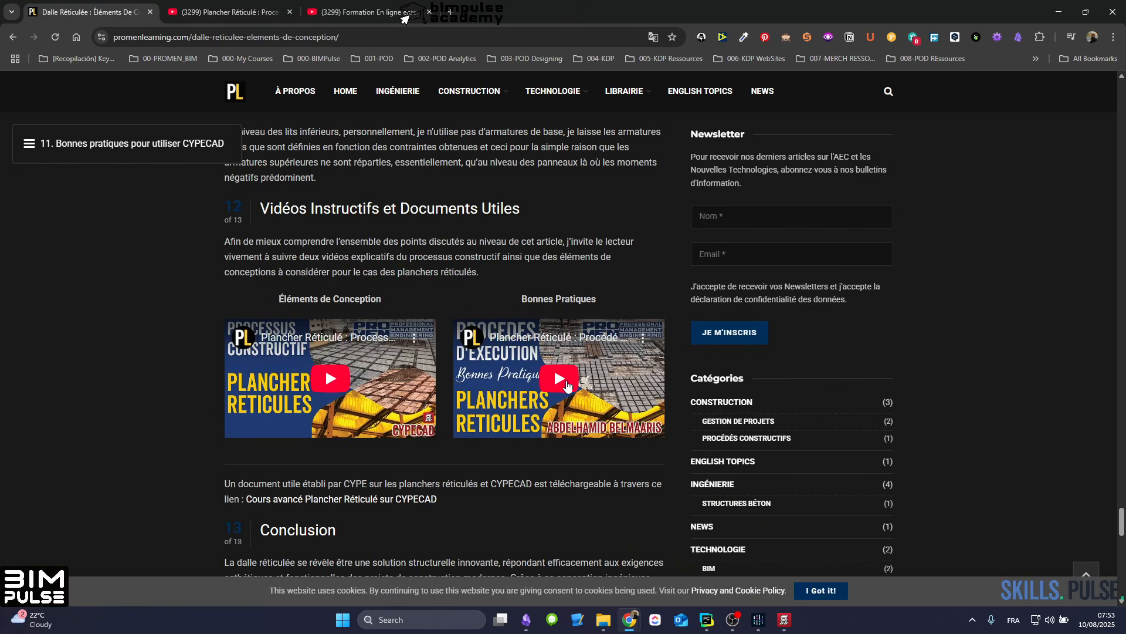
left_click(510, 355)
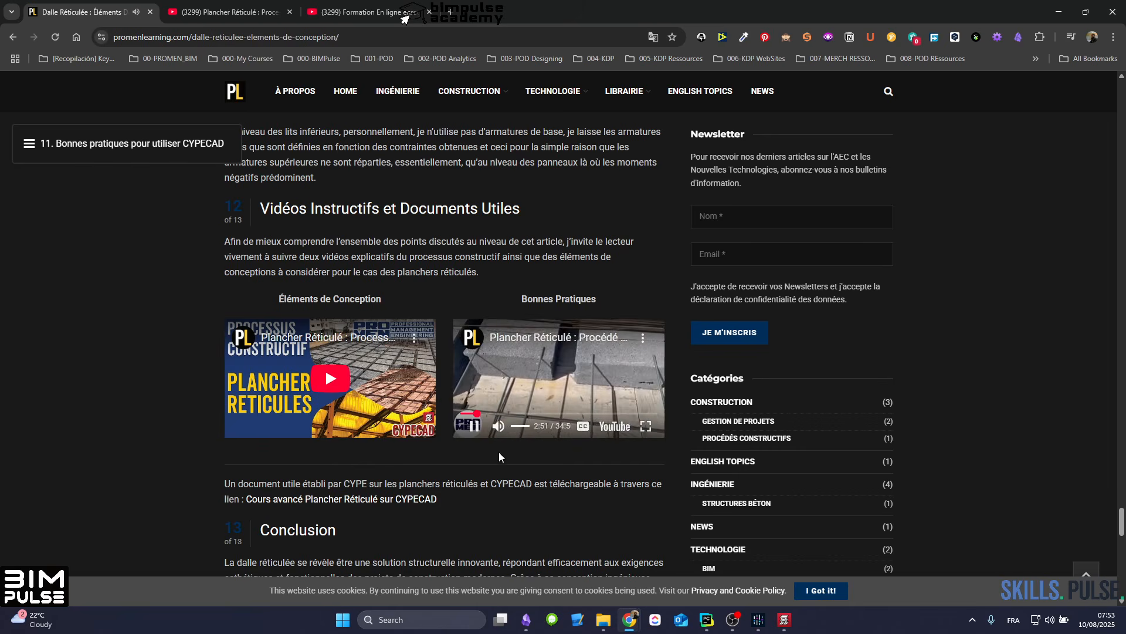
left_click(474, 425)
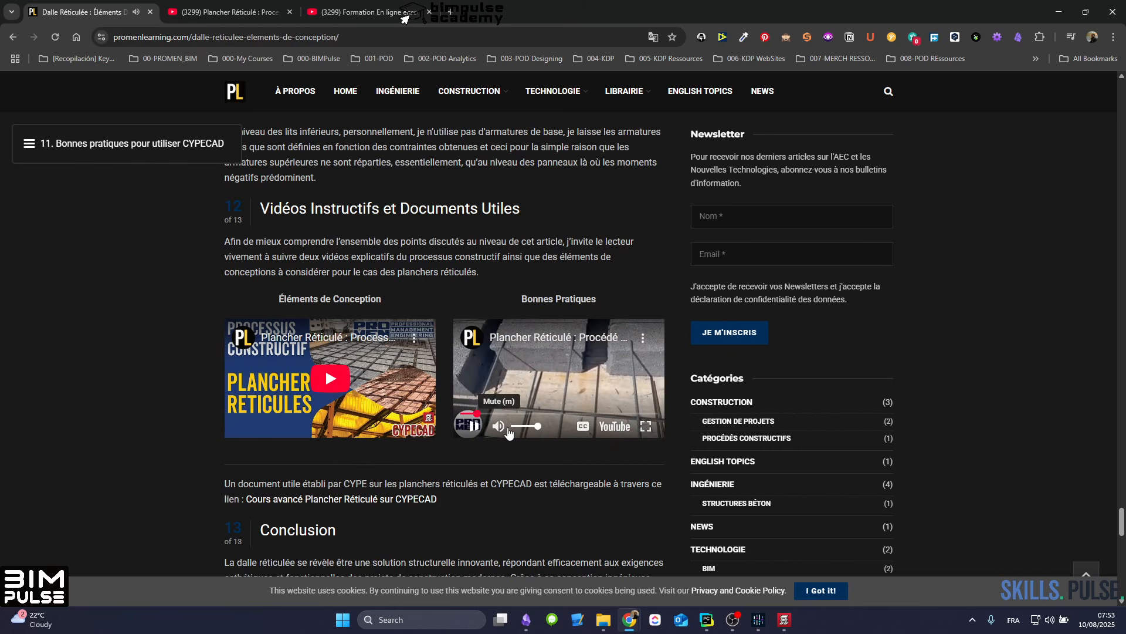
left_click(530, 336)
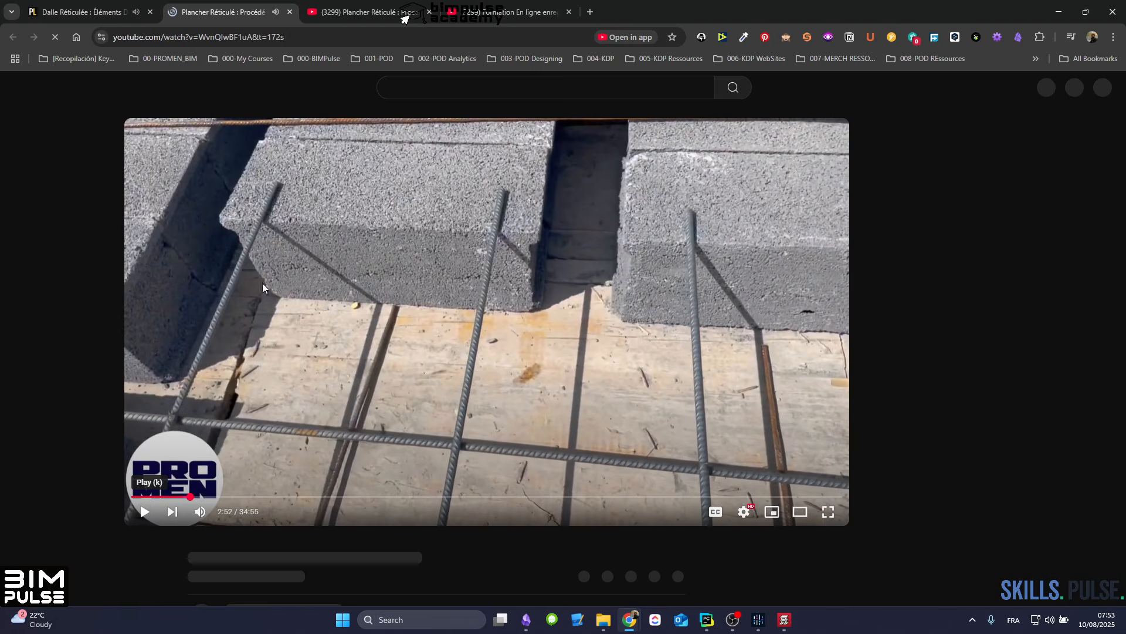
Step: Skim the execution and good practices video, jumping ahead to the rebar at 13:36 and the blocks at 19:48
scroll(322, 296, "down", 2)
scroll(170, 427, "up", 2)
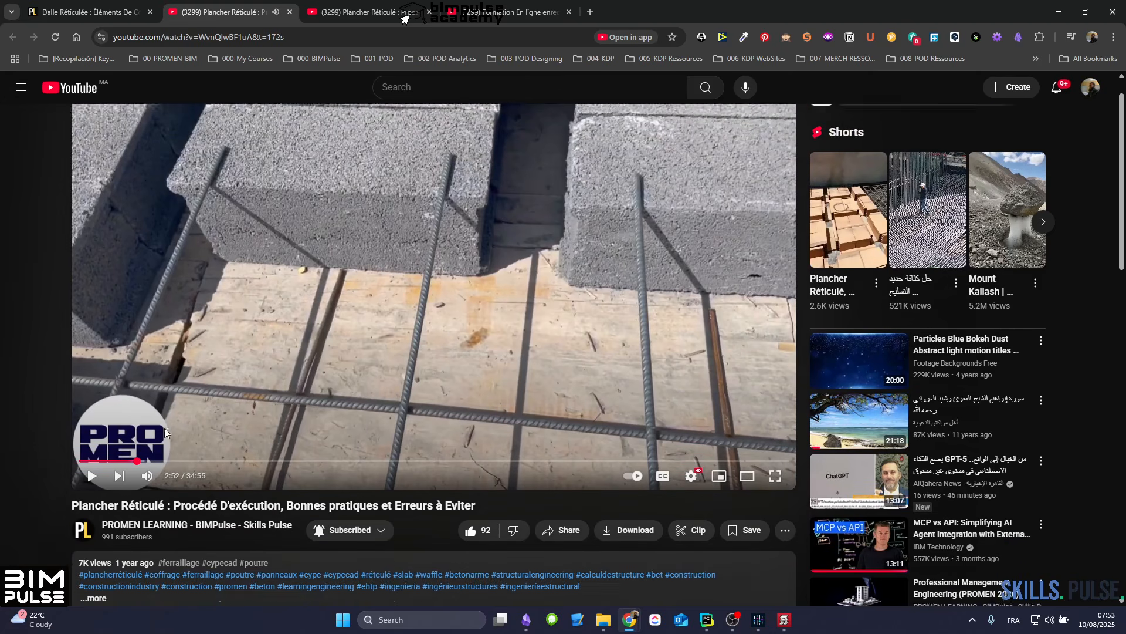
scroll(164, 432, "up", 1)
left_click_drag(151, 496, 356, 497)
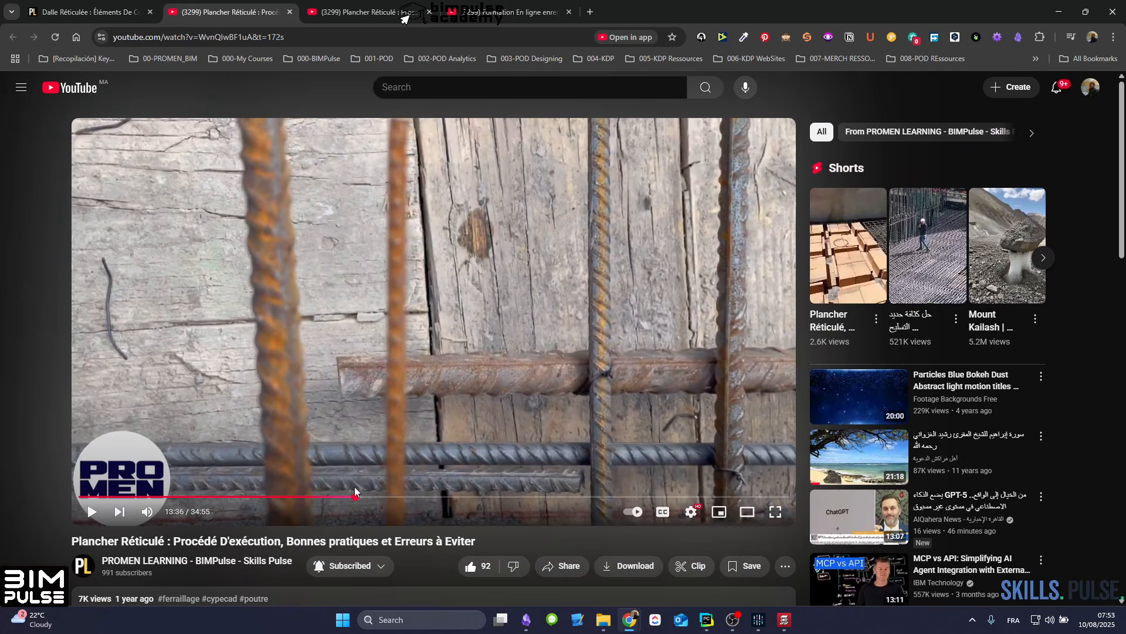
left_click_drag(404, 497, 482, 497)
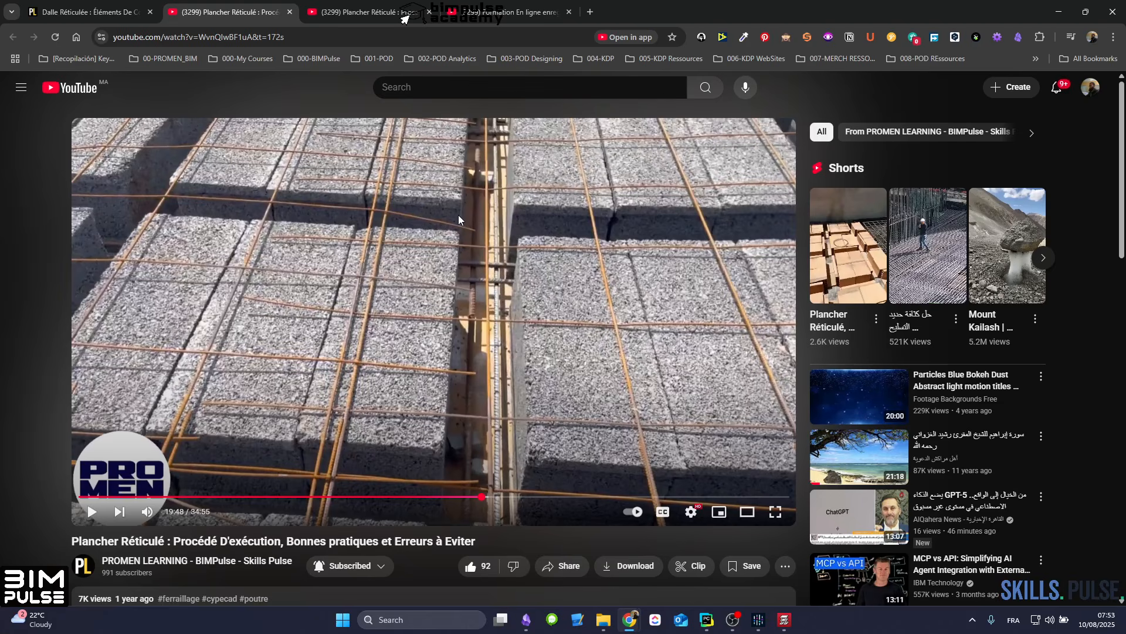
Step: Switch to CYPECAD and examine the floor plan with its 25x40 perimeter beams, interior columns and adjoining corner panel
left_click(786, 626)
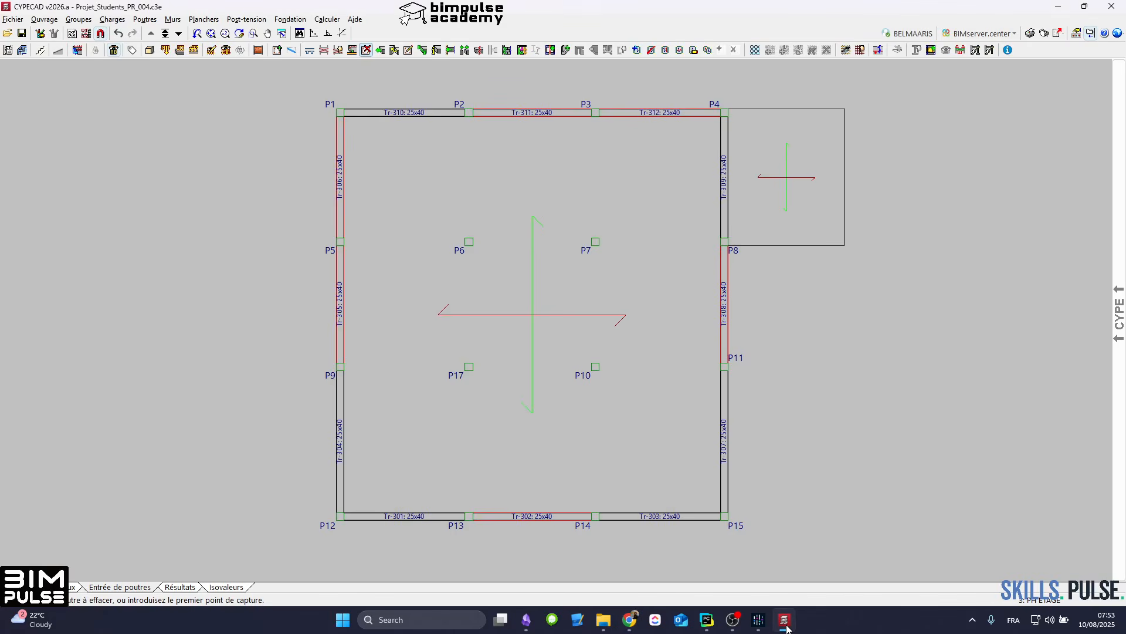
left_click(787, 628)
left_click(787, 627)
middle_click_drag(638, 403, 614, 403)
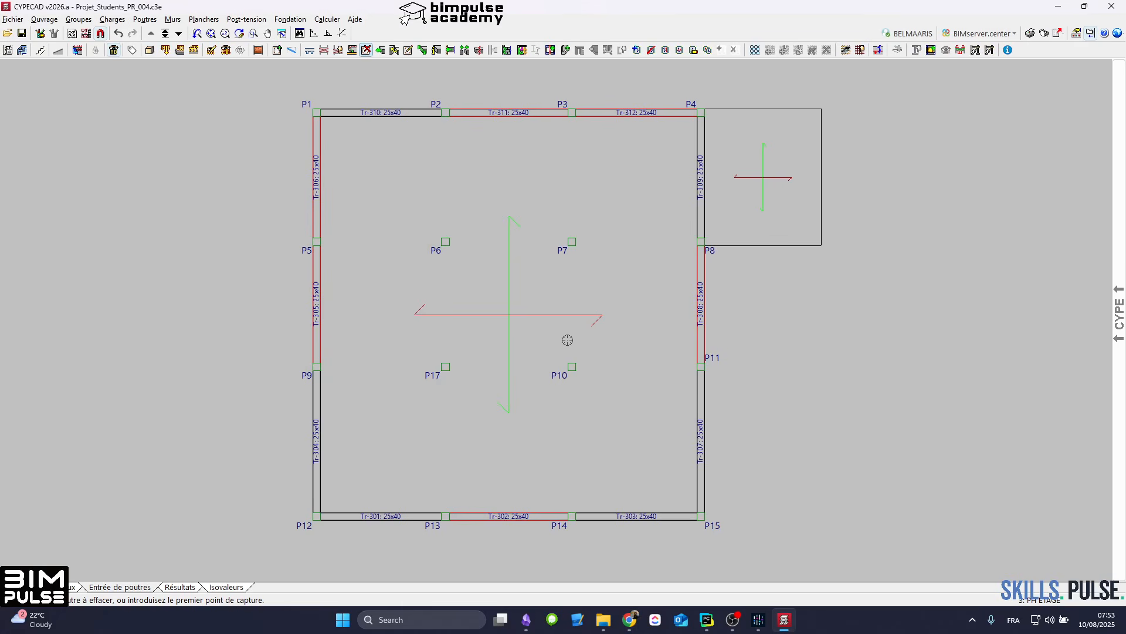
middle_click_drag(568, 340, 550, 344)
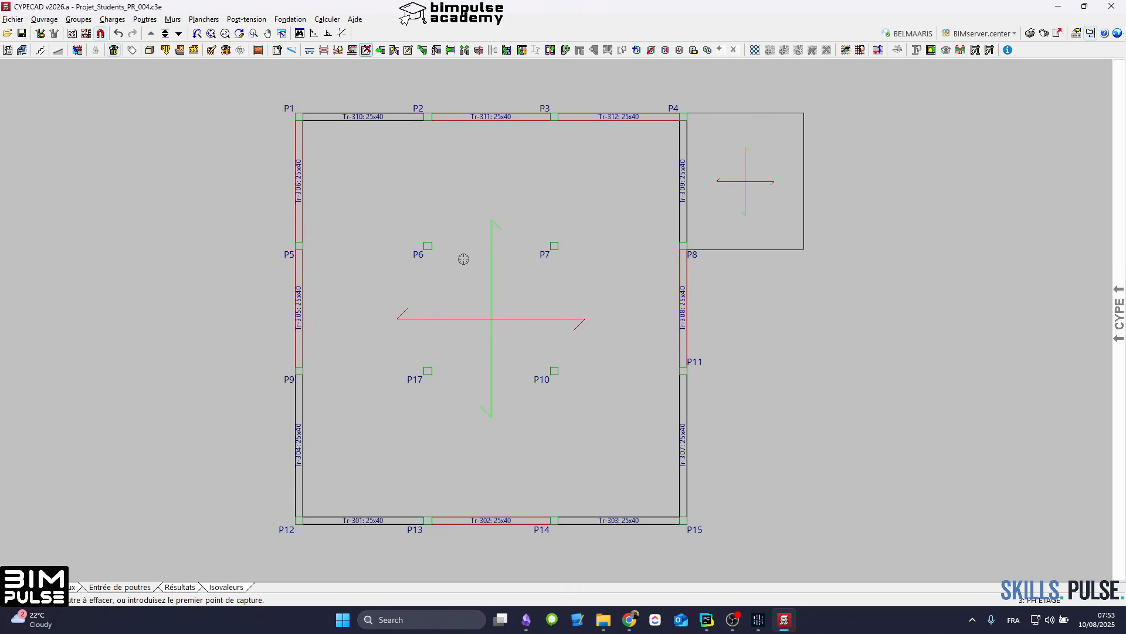
middle_click_drag(443, 274, 456, 276)
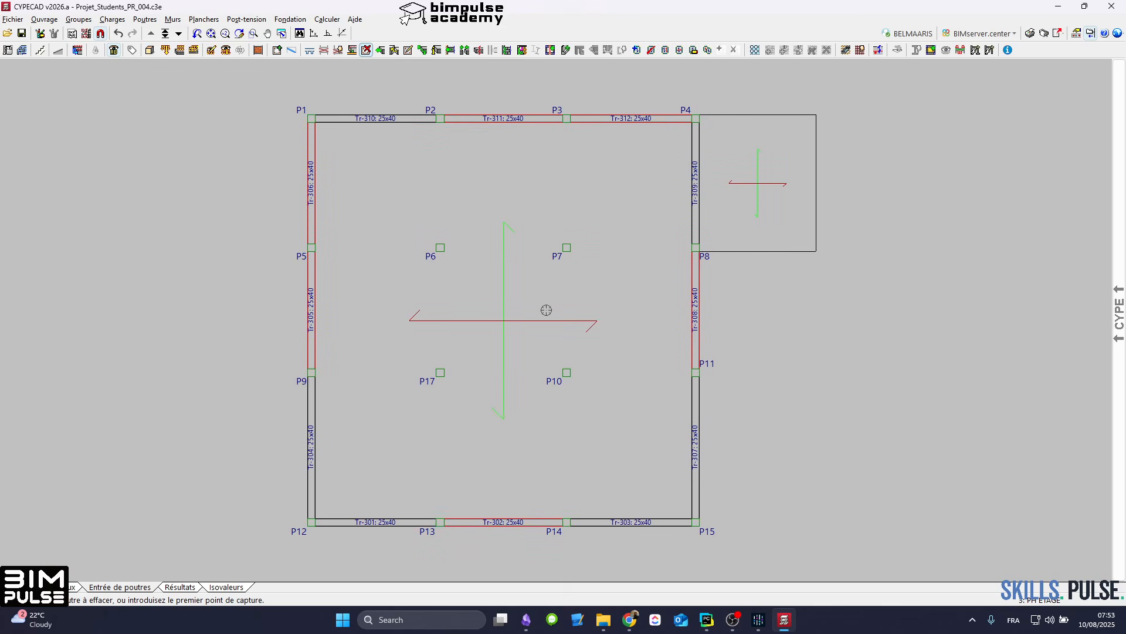
middle_click_drag(449, 299, 531, 285)
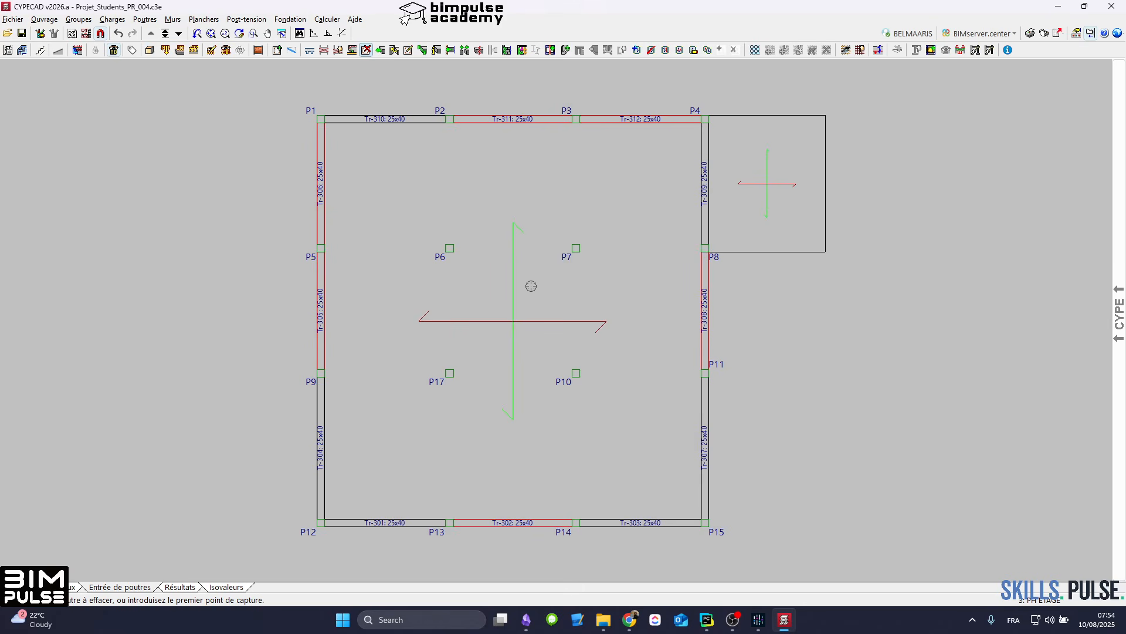
mouse_move(533, 296)
middle_mouse_down()
mouse_move(520, 293)
mouse_move(528, 285)
mouse_move(570, 299)
mouse_move(521, 310)
mouse_move(554, 301)
middle_mouse_up()
scroll(558, 304, "up", 1)
scroll(565, 301, "down", 2)
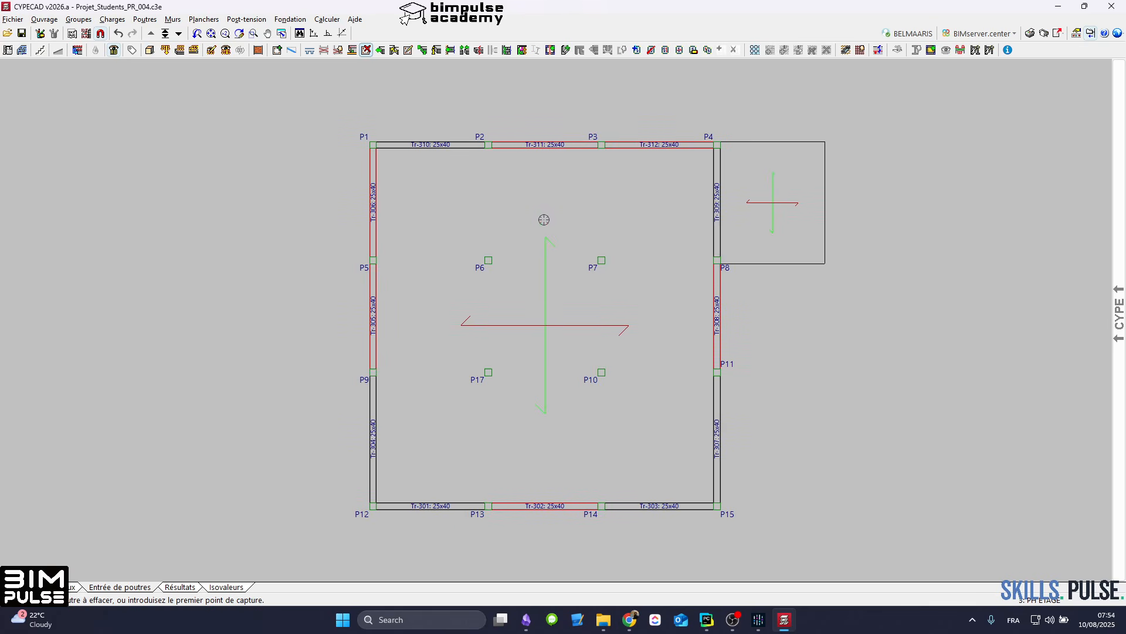
middle_click_drag(571, 251, 547, 288)
scroll(558, 258, "down", 2)
scroll(552, 264, "up", 2)
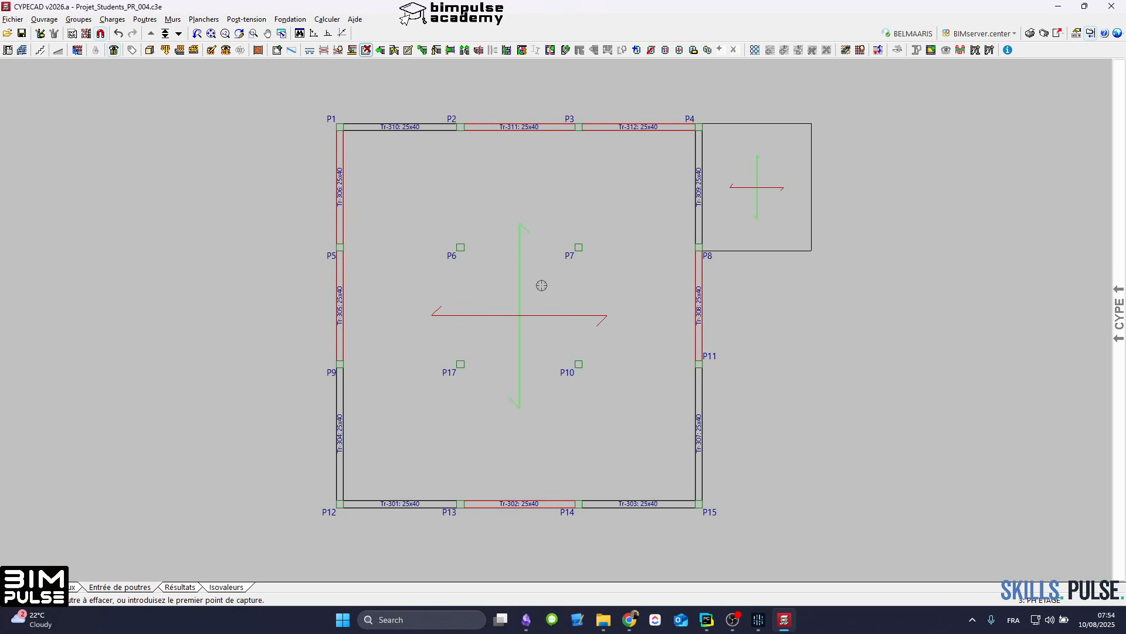
middle_click_drag(535, 284, 526, 294)
scroll(526, 293, "up", 1)
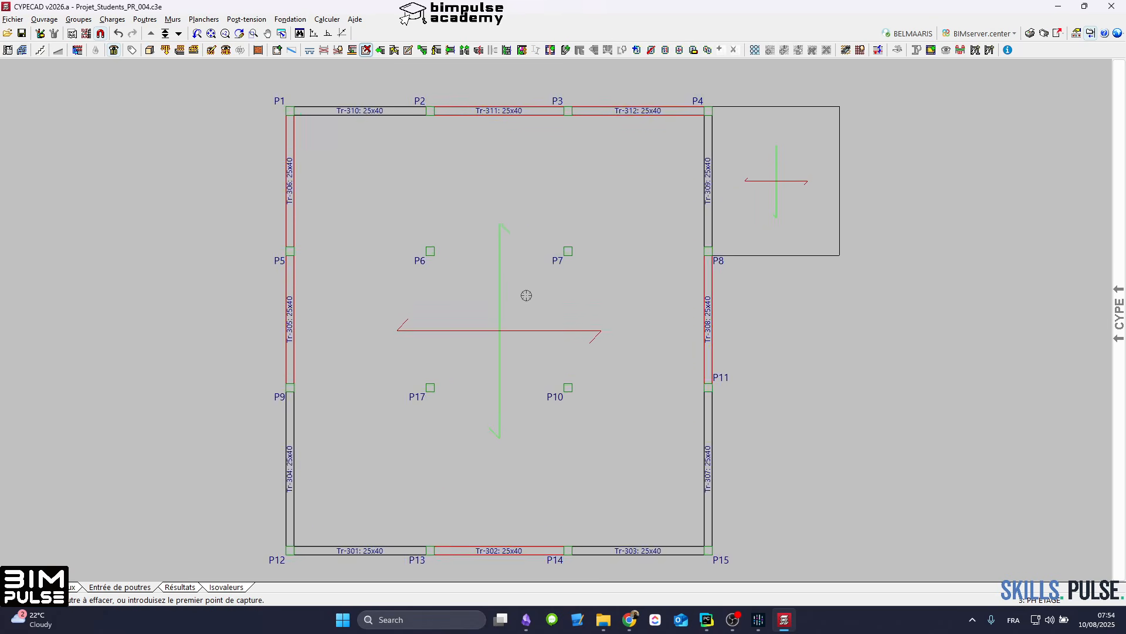
scroll(519, 294, "down", 2)
scroll(519, 293, "up", 1)
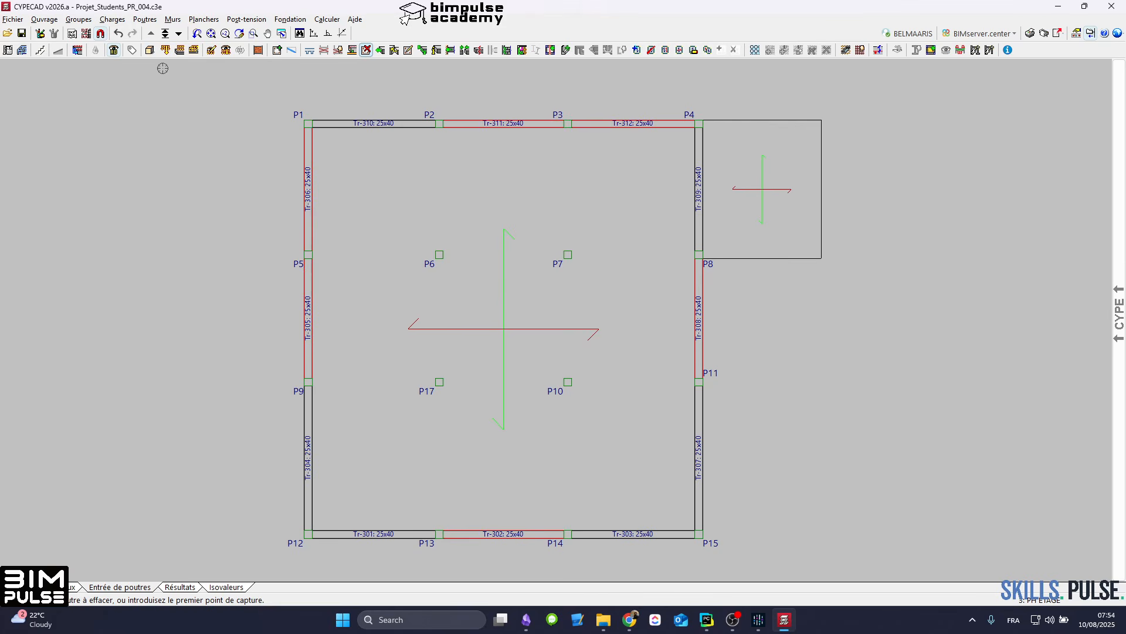
Step: Leave the beam deletion command by switching to column entry and back to beam entry
left_click(71, 587)
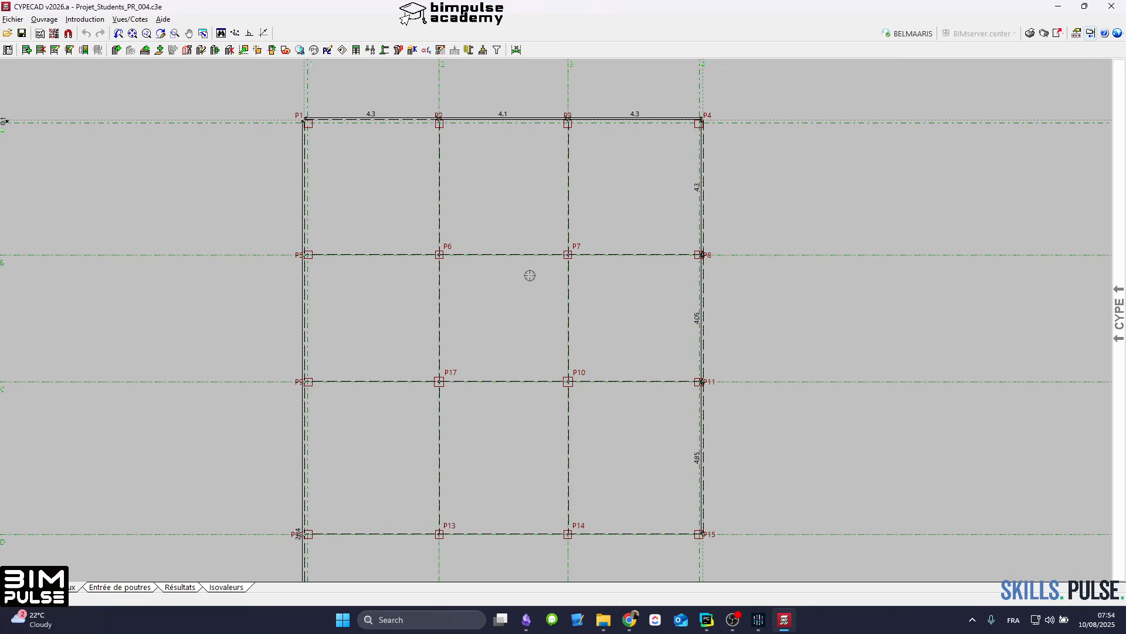
left_click(139, 588)
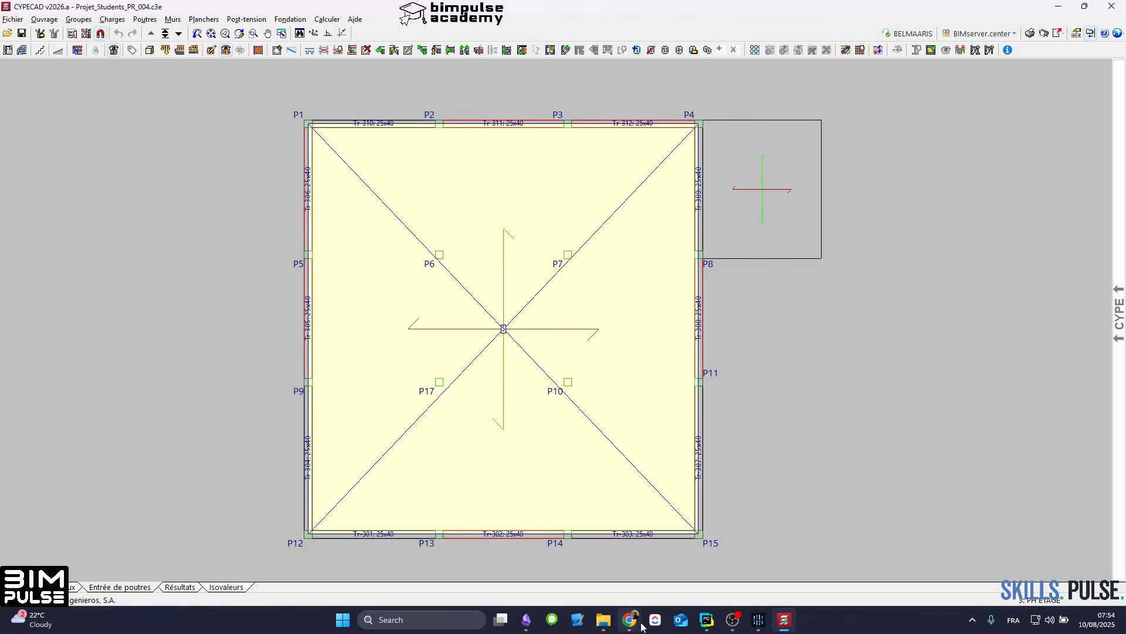
Step: Switch to the browser to look at the CYPECAD beginner training video page, and return to CYPECAD
mouse_move(630, 620)
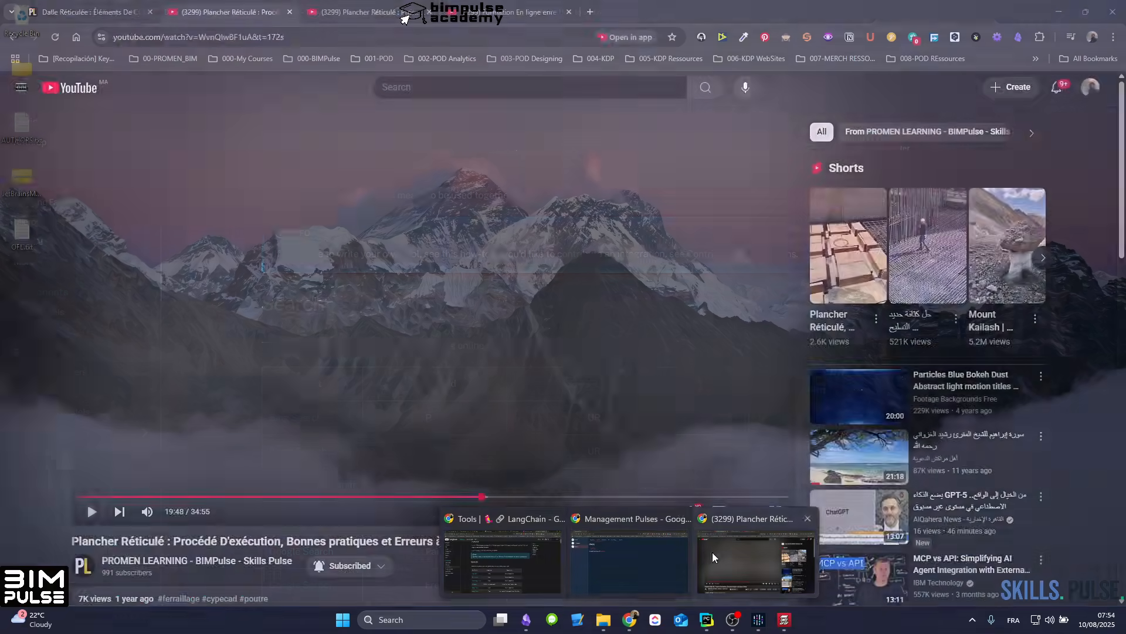
left_click(712, 552)
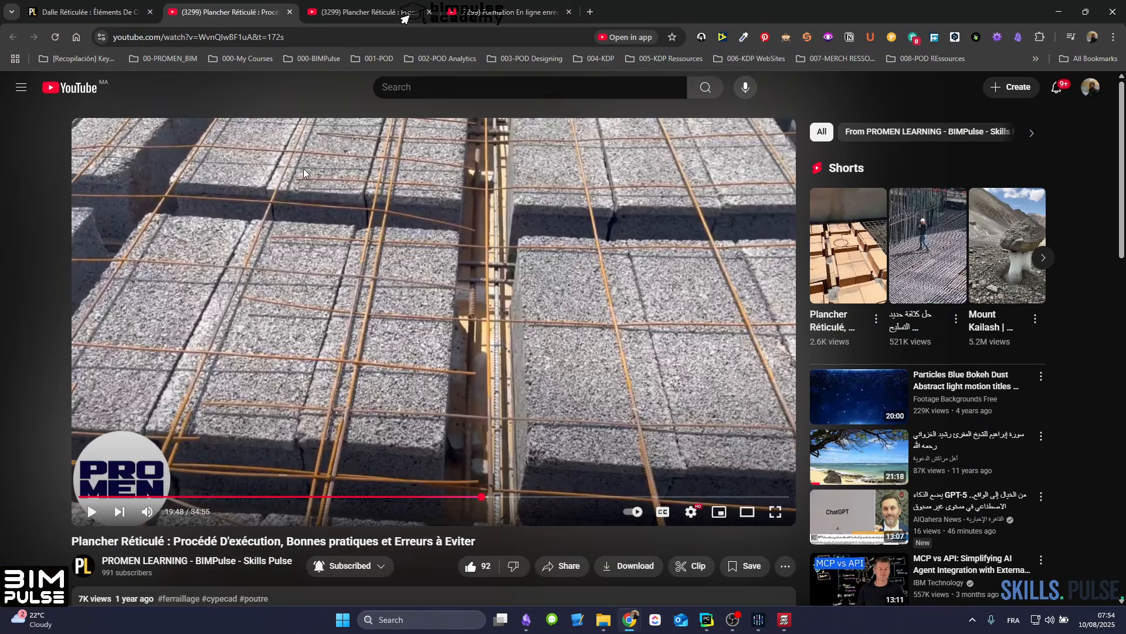
left_click(527, 19)
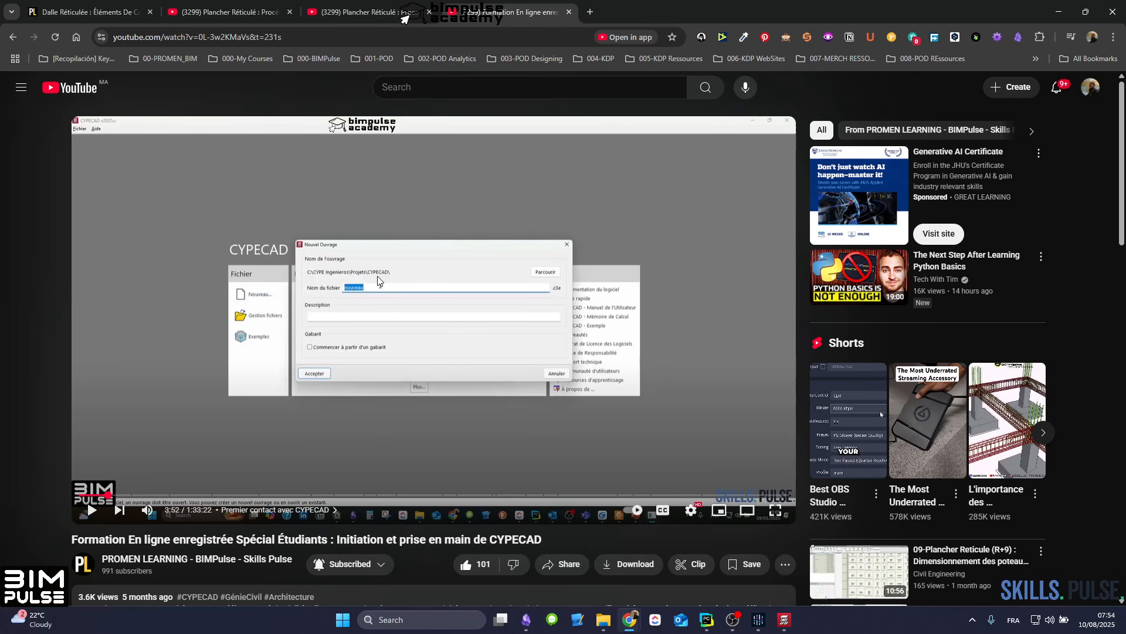
left_click(1059, 12)
Step: Open the 3D view of the building and examine its frame, floors and projecting roof panel from above and below
scroll(500, 281, "up", 2)
scroll(500, 282, "up", 1)
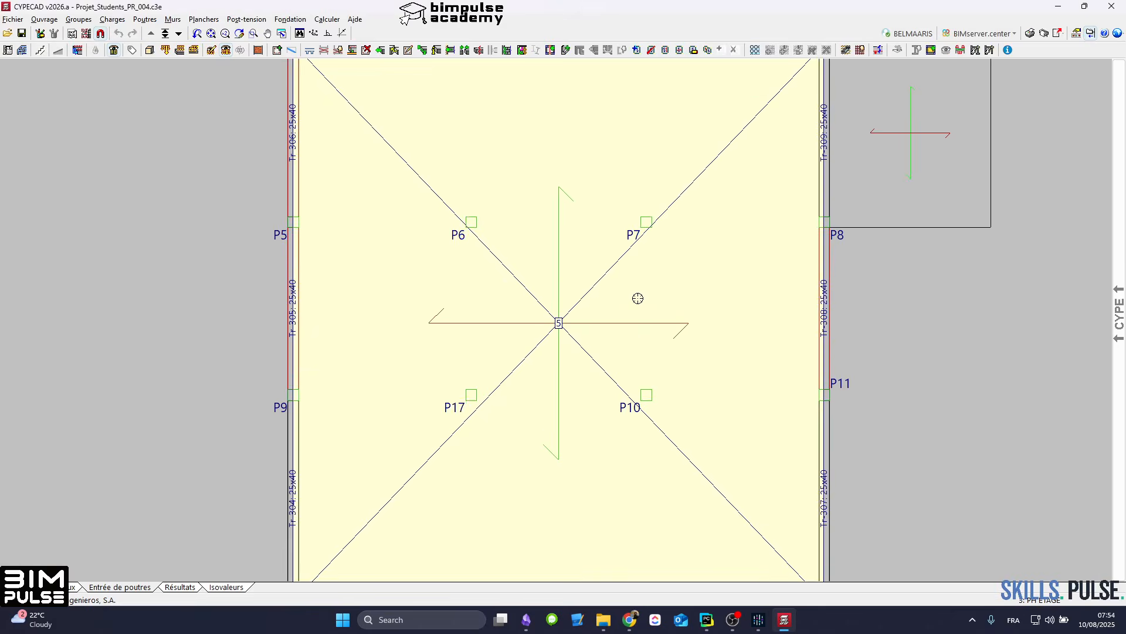
scroll(636, 299, "down", 2)
scroll(727, 311, "up", 2)
mouse_move(1119, 315)
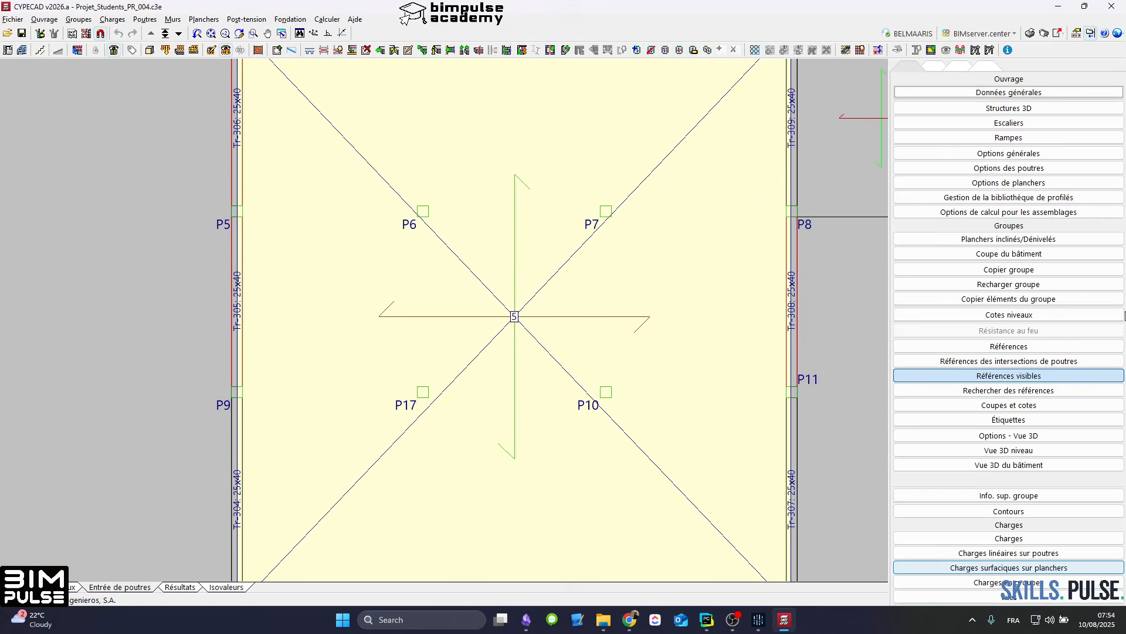
left_click(1027, 464)
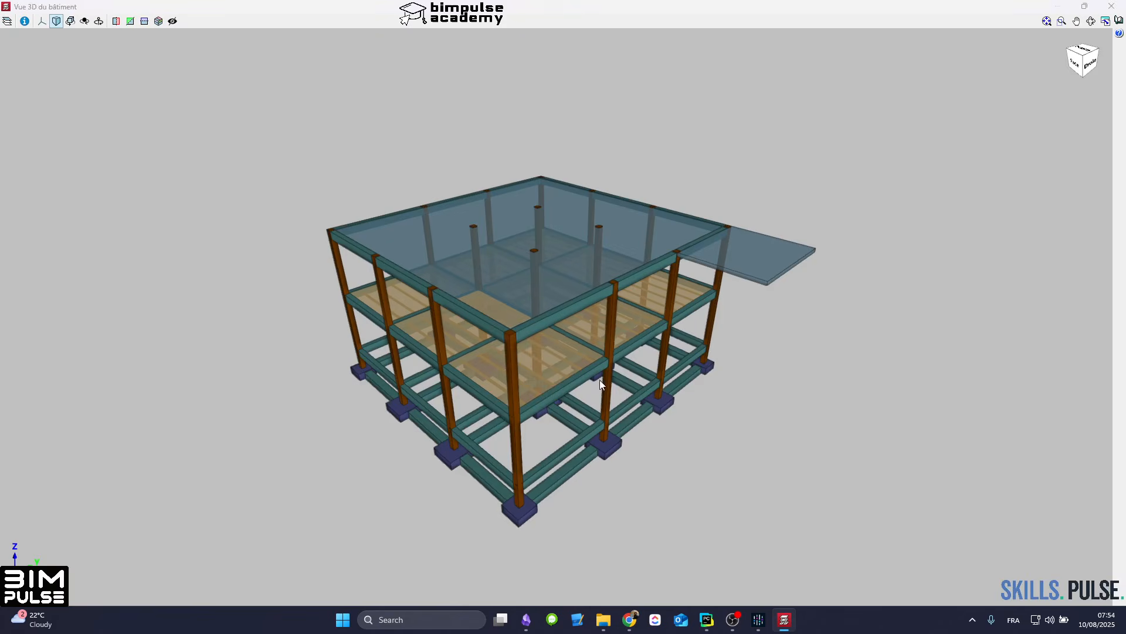
middle_click_drag(555, 366, 612, 347, "shift")
scroll(416, 387, "up", 4)
middle_click_drag(417, 387, 594, 403, "shift")
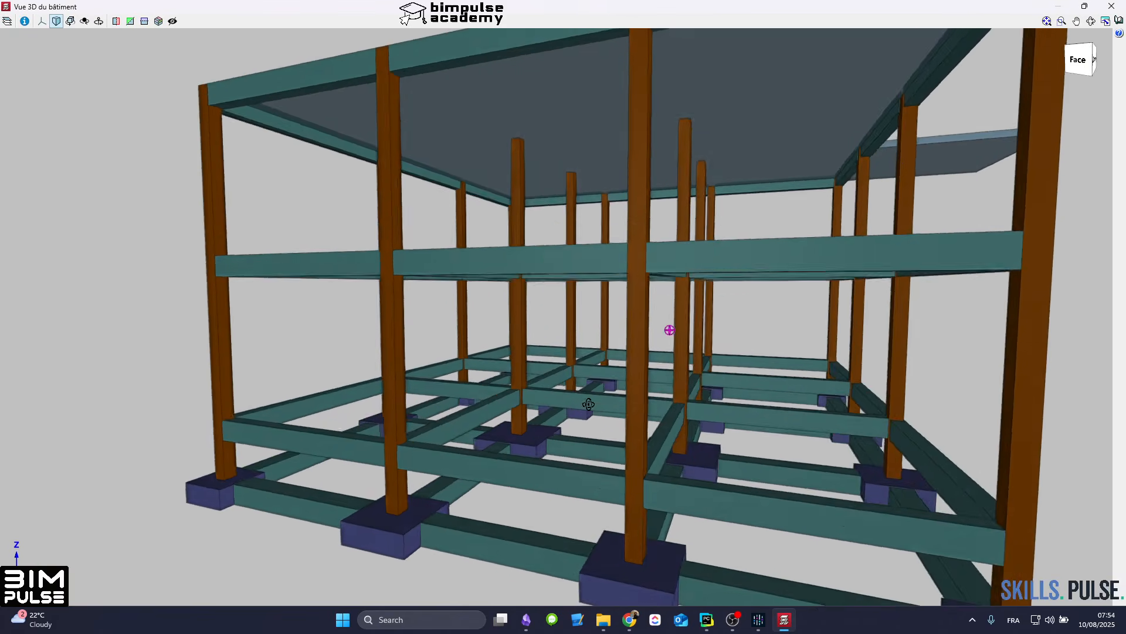
scroll(649, 396, "down", 4)
middle_click_drag(774, 252, 661, 298, "shift")
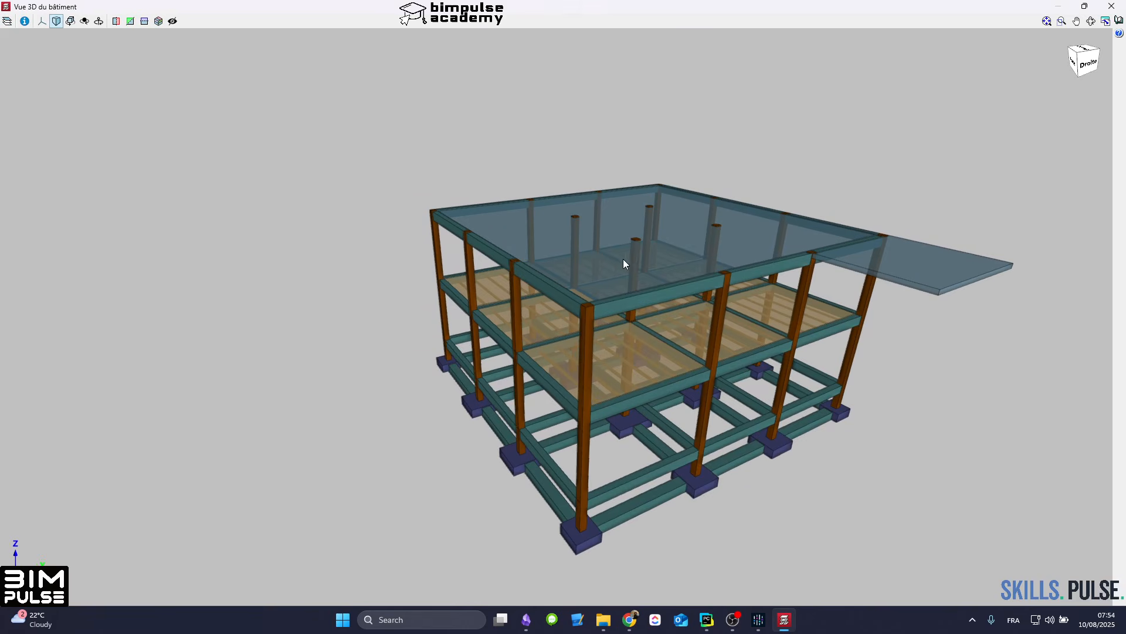
middle_click_drag(623, 259, 481, 408, "shift")
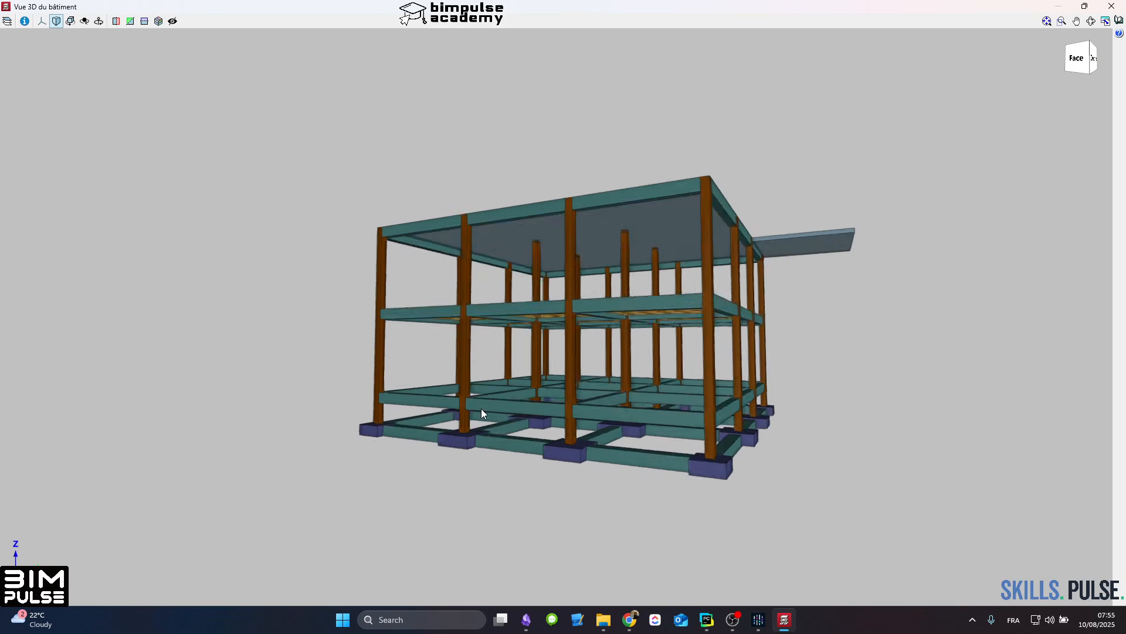
Step: Examine the interior columns, lower beams and footings up close from several angles, and close the 3D building view
scroll(505, 380, "up", 5)
middle_click_drag(740, 416, 709, 438, "shift")
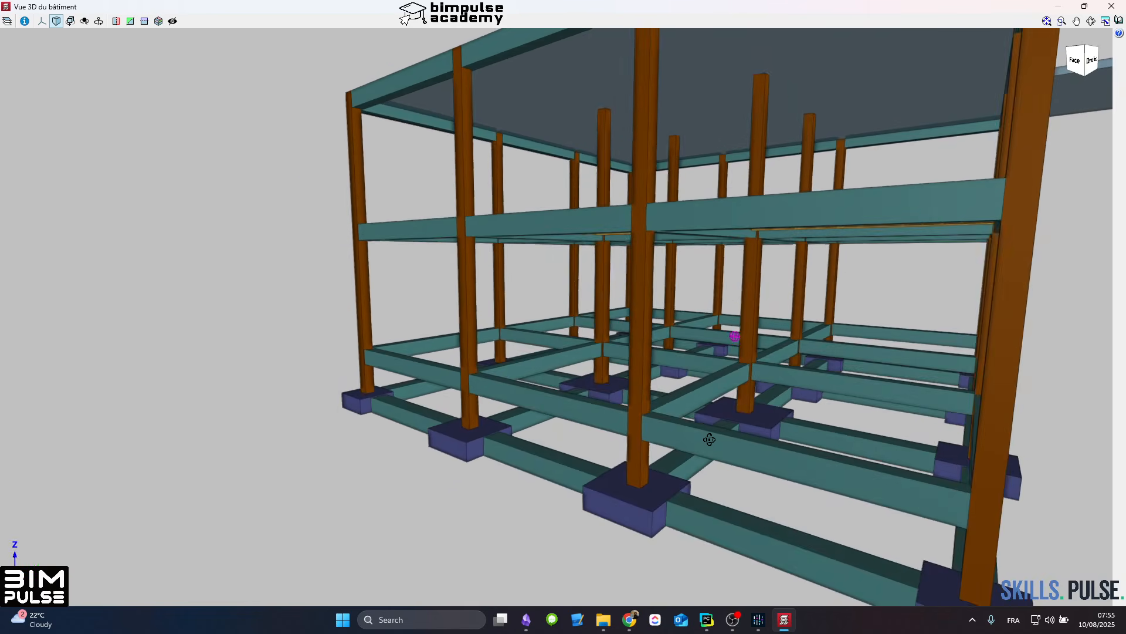
middle_click_drag(582, 405, 616, 372, "shift")
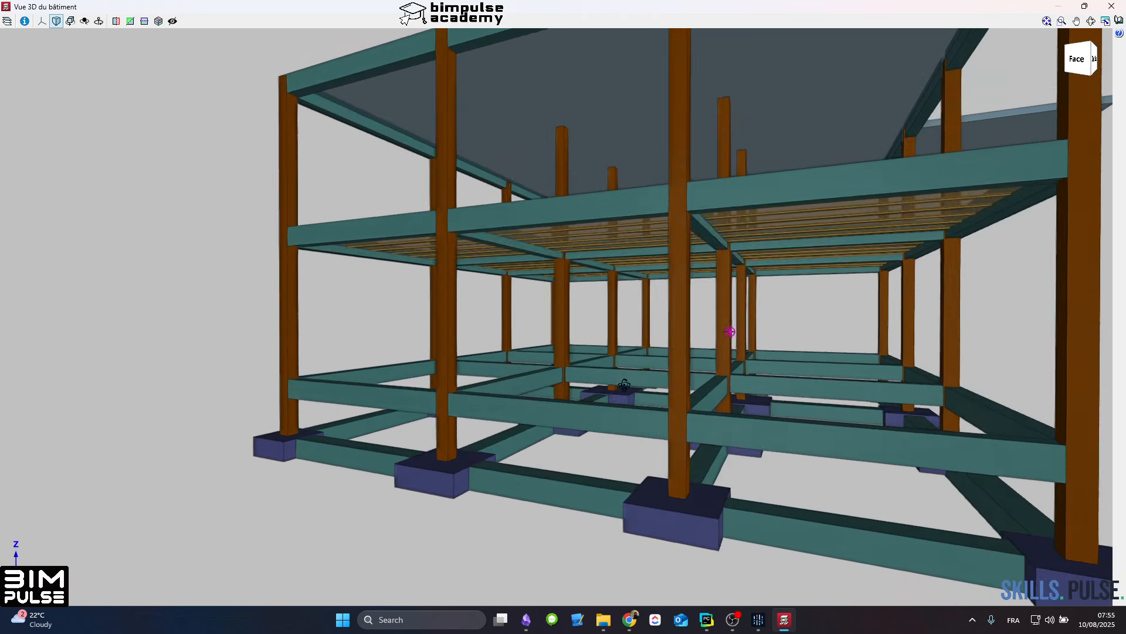
middle_click_drag(731, 331, 686, 404, "shift")
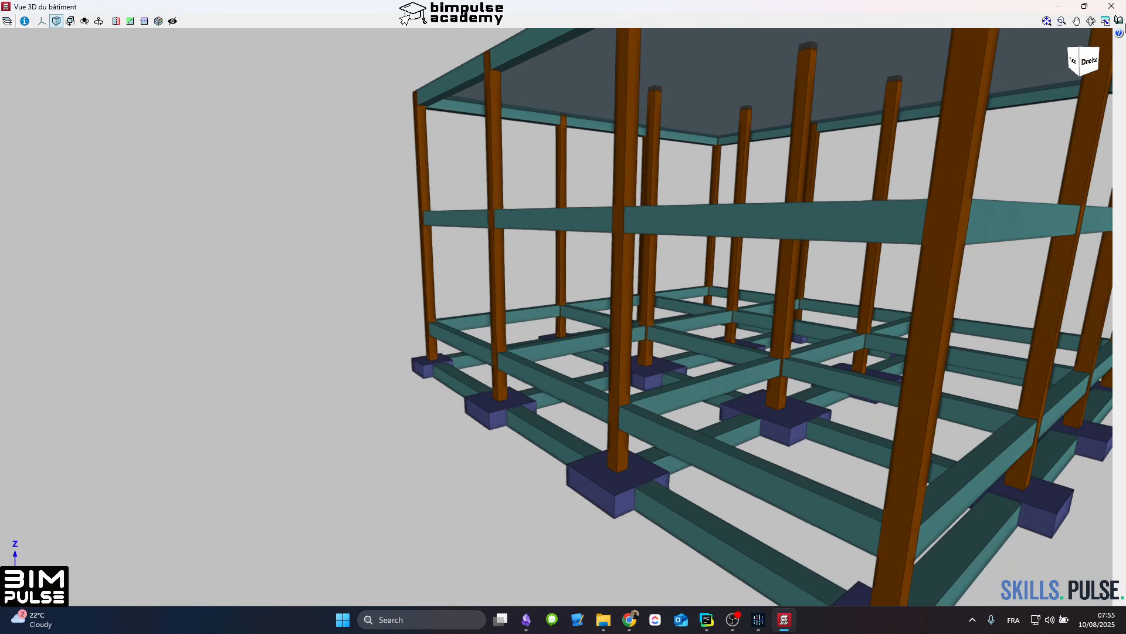
middle_click_drag(592, 243, 625, 253, "shift")
scroll(471, 275, "down", 5)
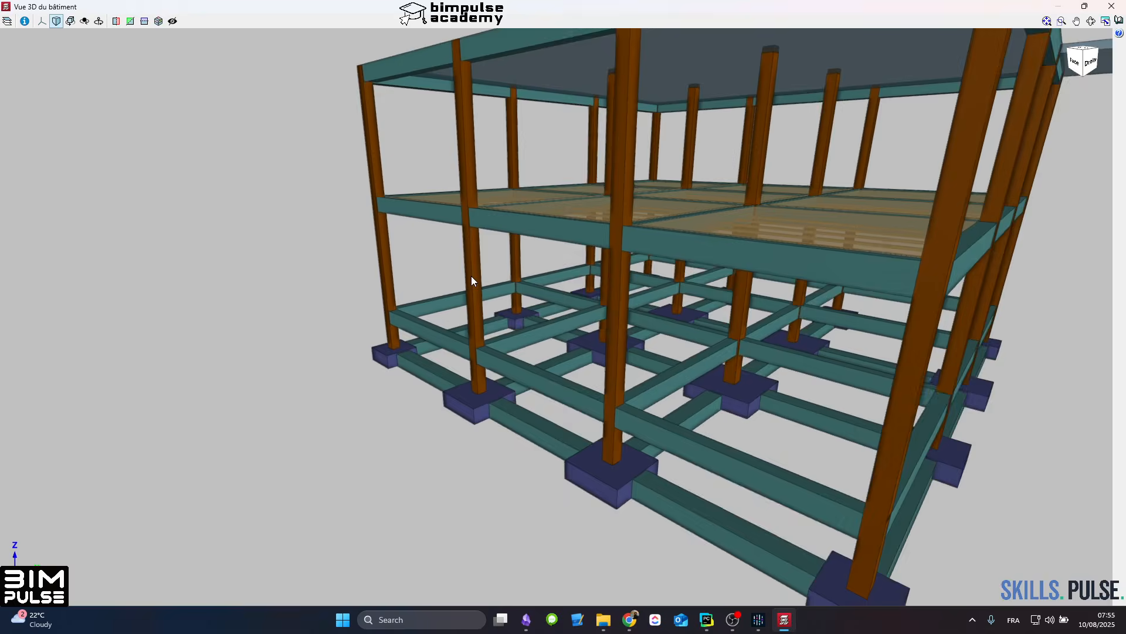
middle_click_drag(473, 277, 550, 268, "shift")
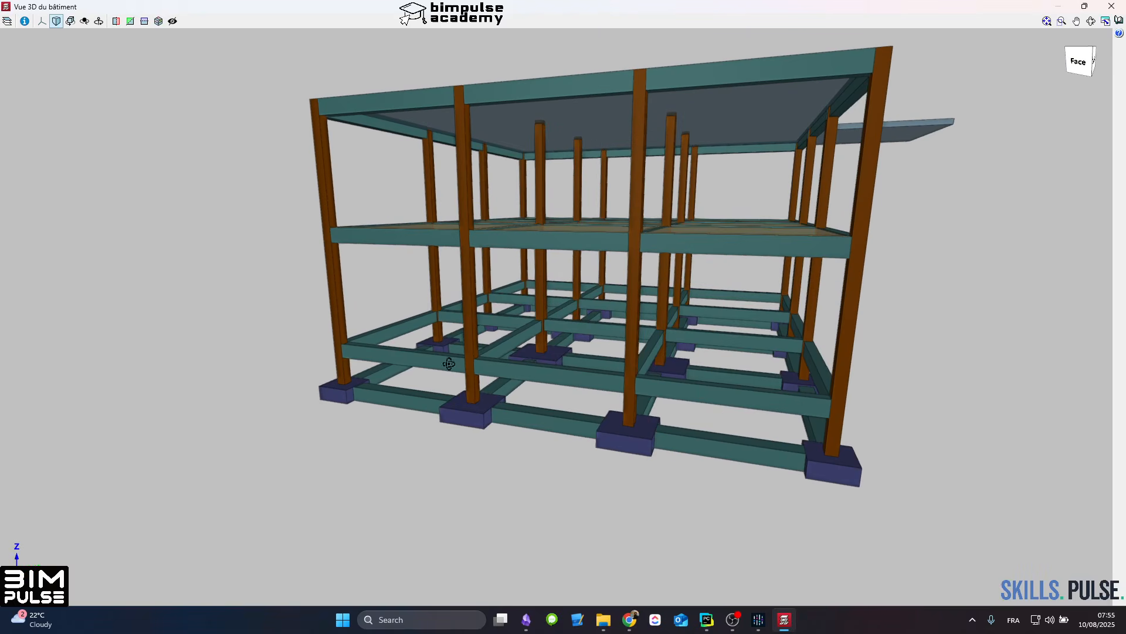
mouse_move(449, 363)
middle_mouse_down("shift")
mouse_move(551, 362)
mouse_move(488, 348)
middle_mouse_up("shift")
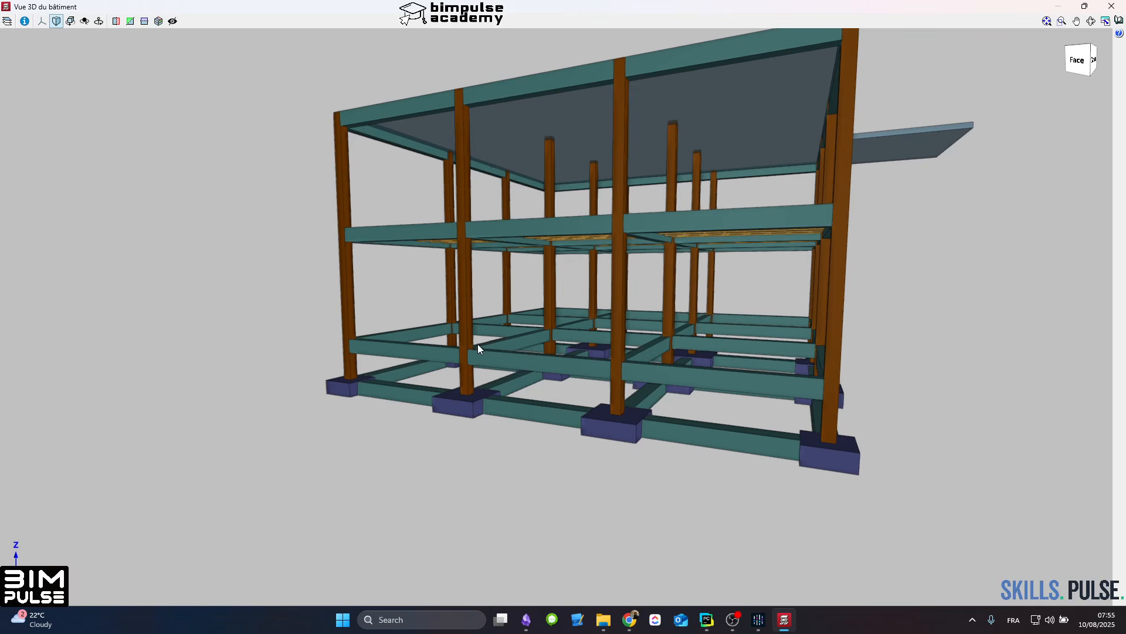
scroll(478, 348, "up", 10)
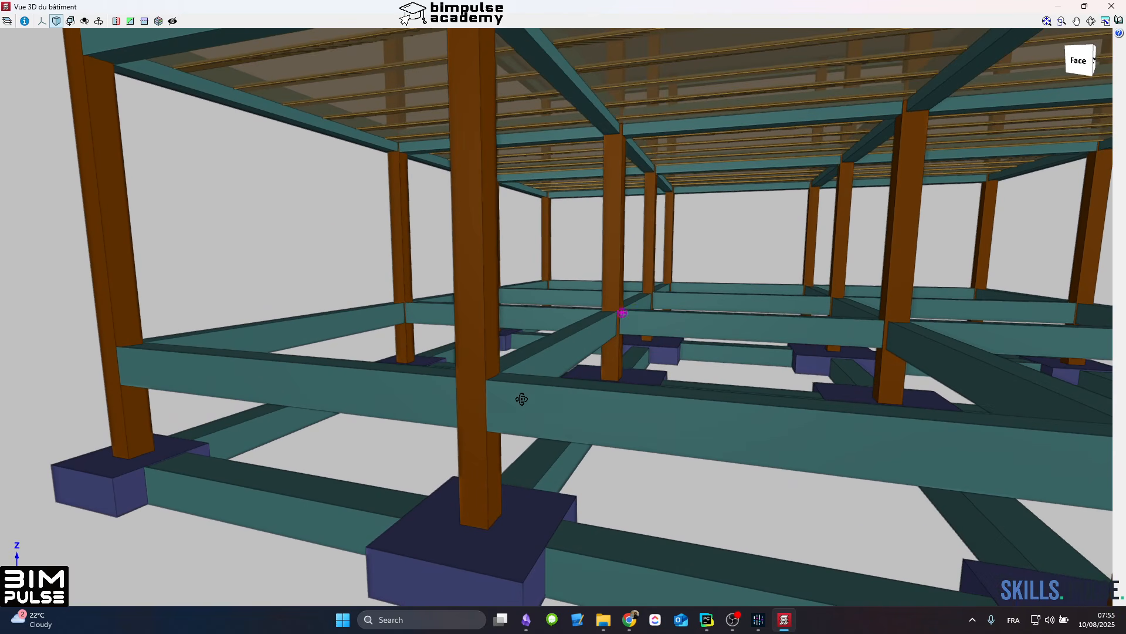
middle_click_drag(521, 398, 447, 503, "shift")
left_click(1112, 6)
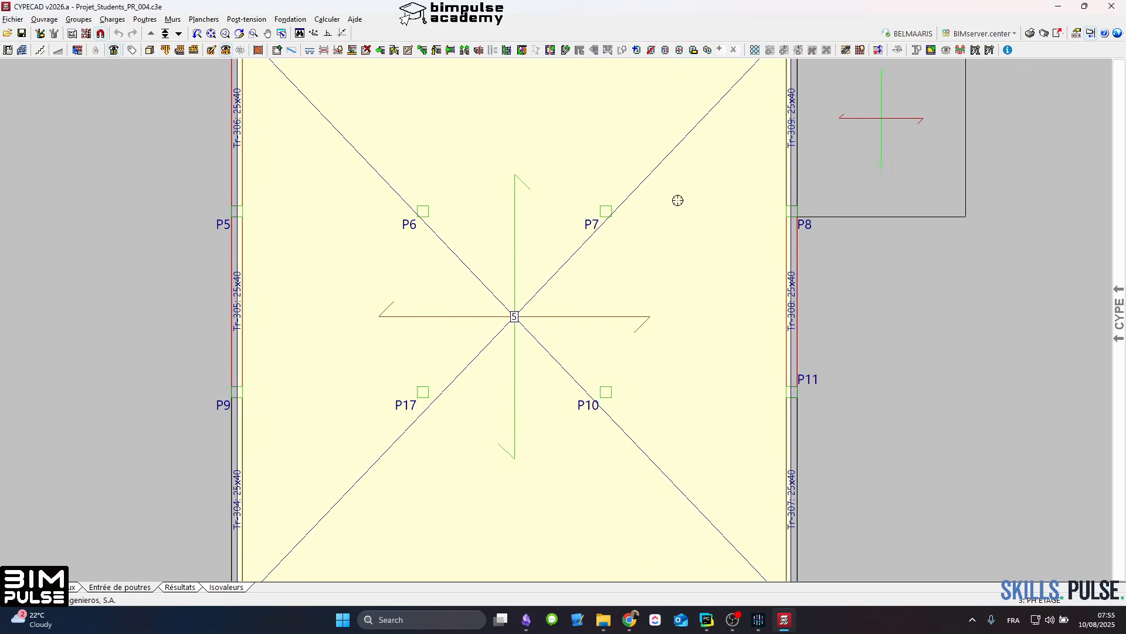
Step: Delete all beams on the PH ETAGE and PH RDC levels by enclosing each whole plan
middle_click_drag(439, 218, 372, 252)
scroll(370, 249, "down", 2)
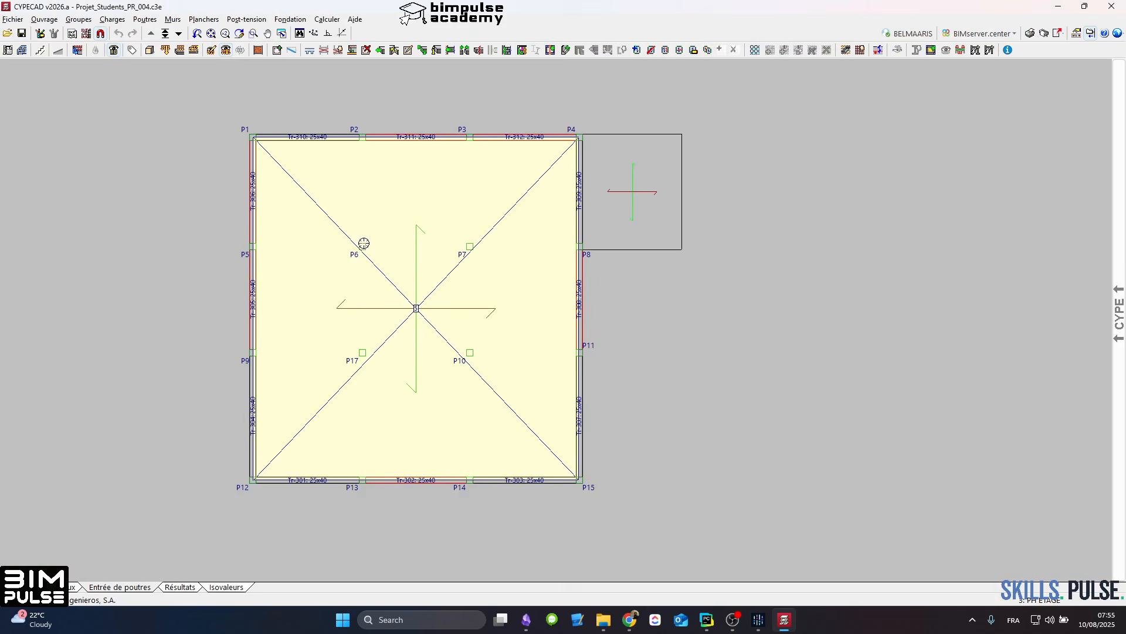
right_click(361, 227)
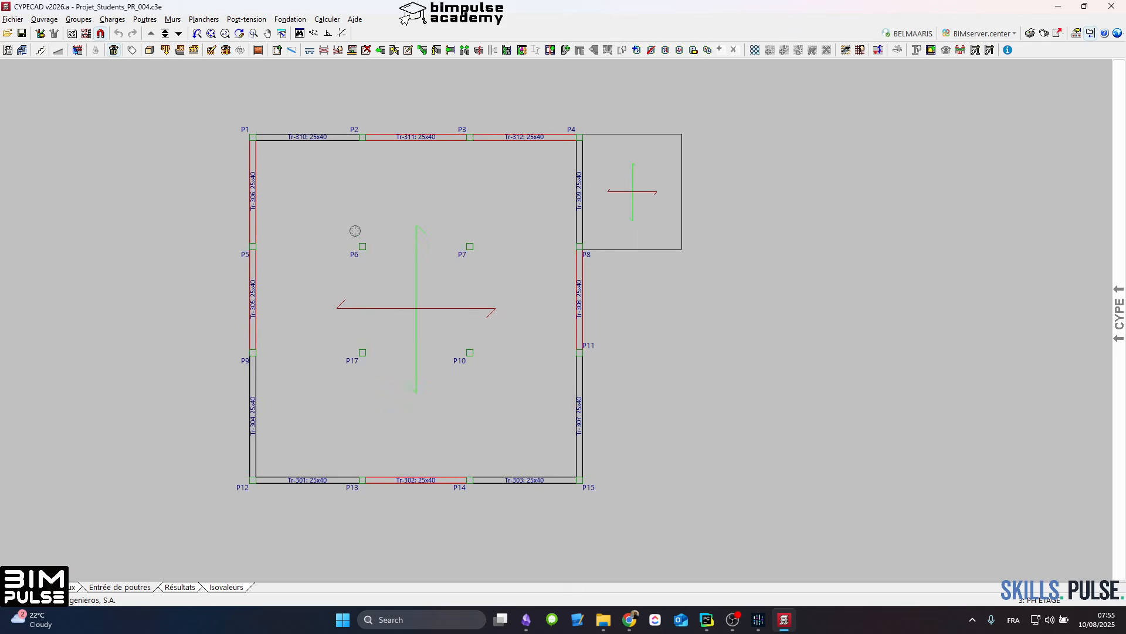
left_click(366, 50)
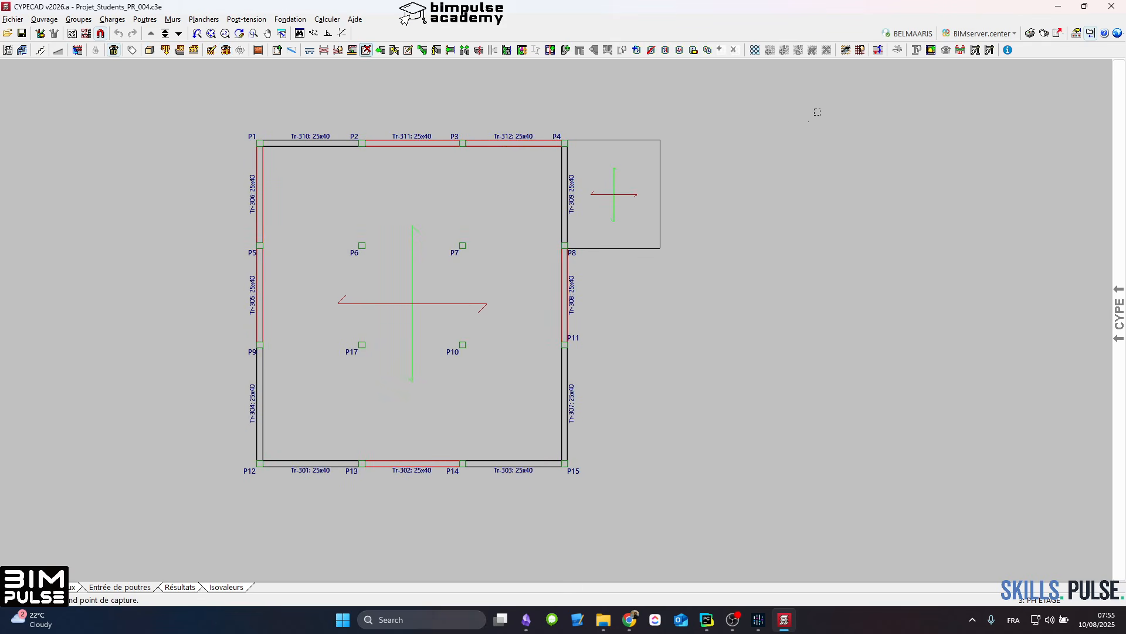
left_click(224, 528)
left_click(178, 33)
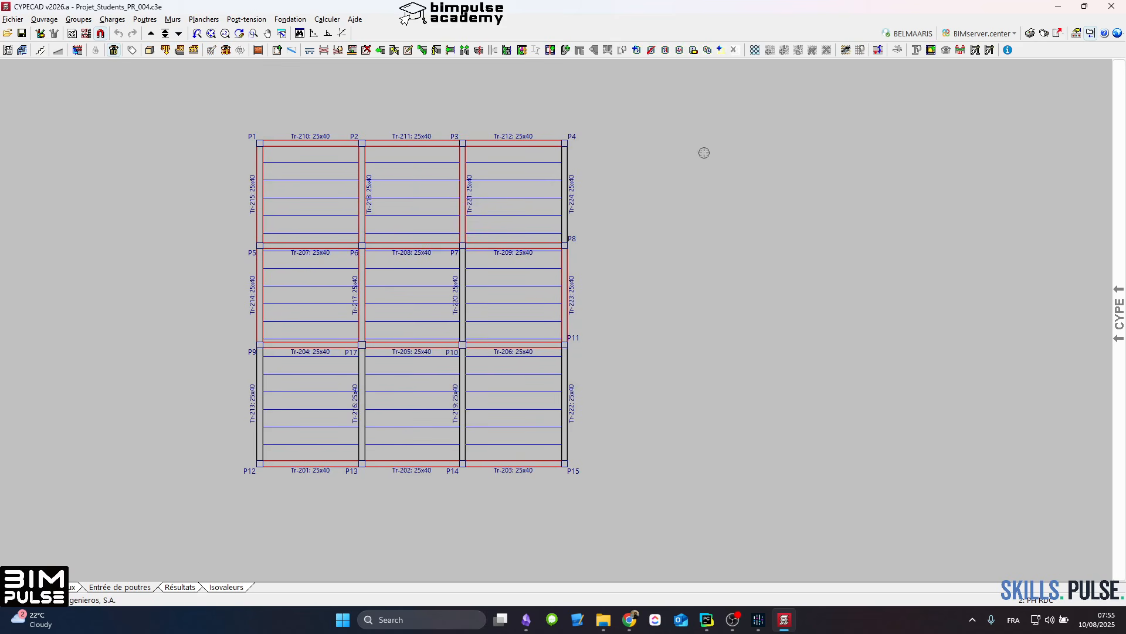
left_click(676, 116)
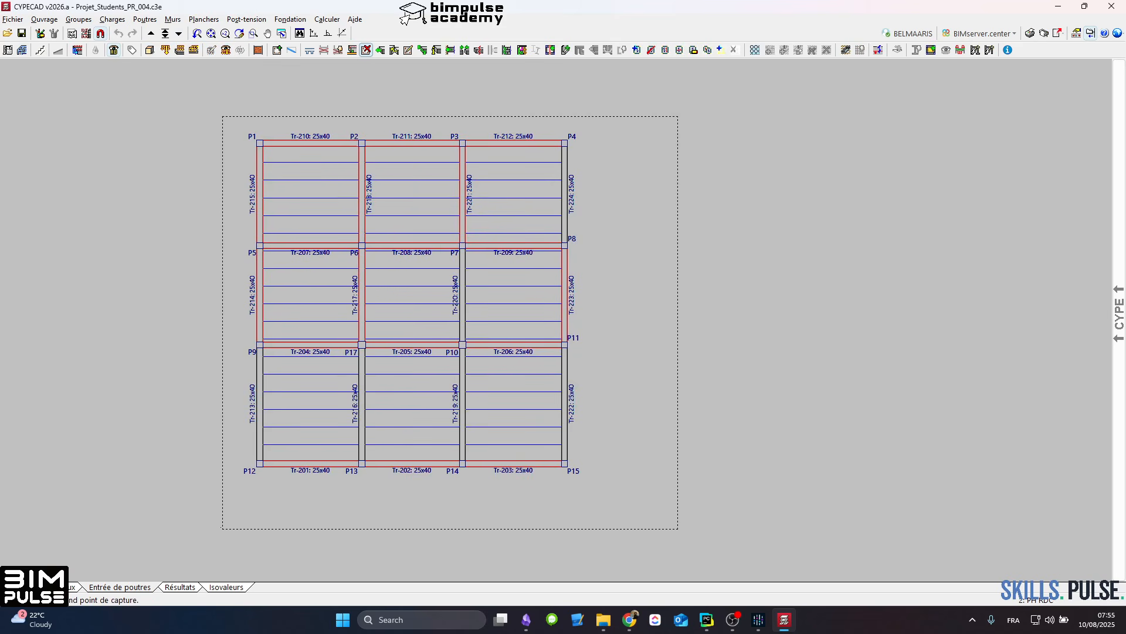
left_click(203, 528)
Step: Go down to the Fondation level and delete all interior tie beams connected to columns P6, P7, P17 and P10
left_click(178, 34)
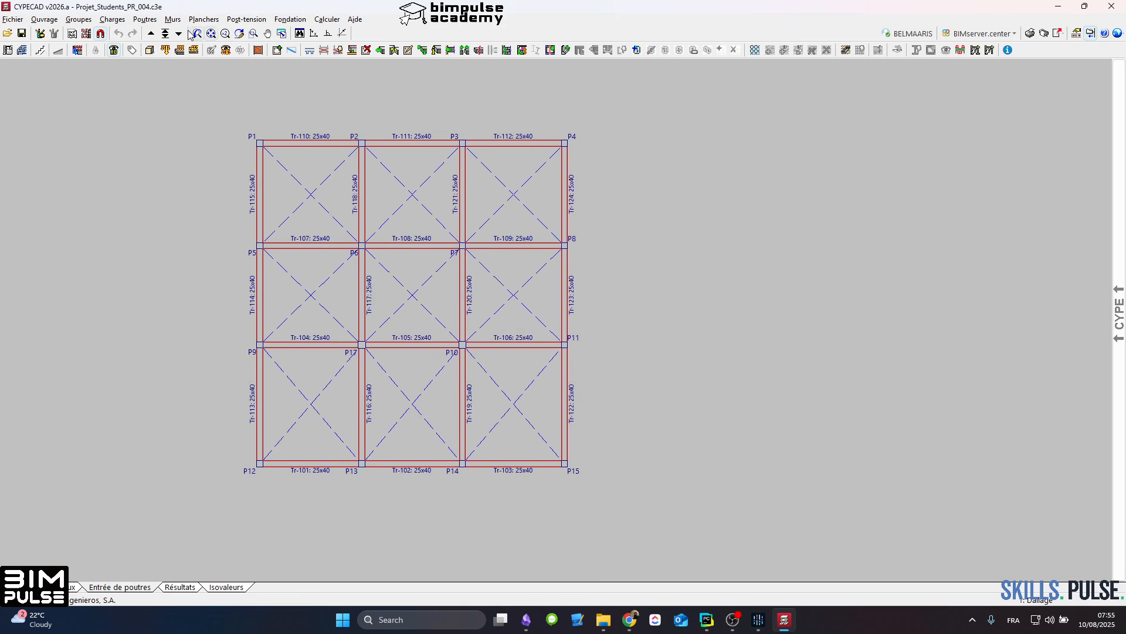
left_click(178, 34)
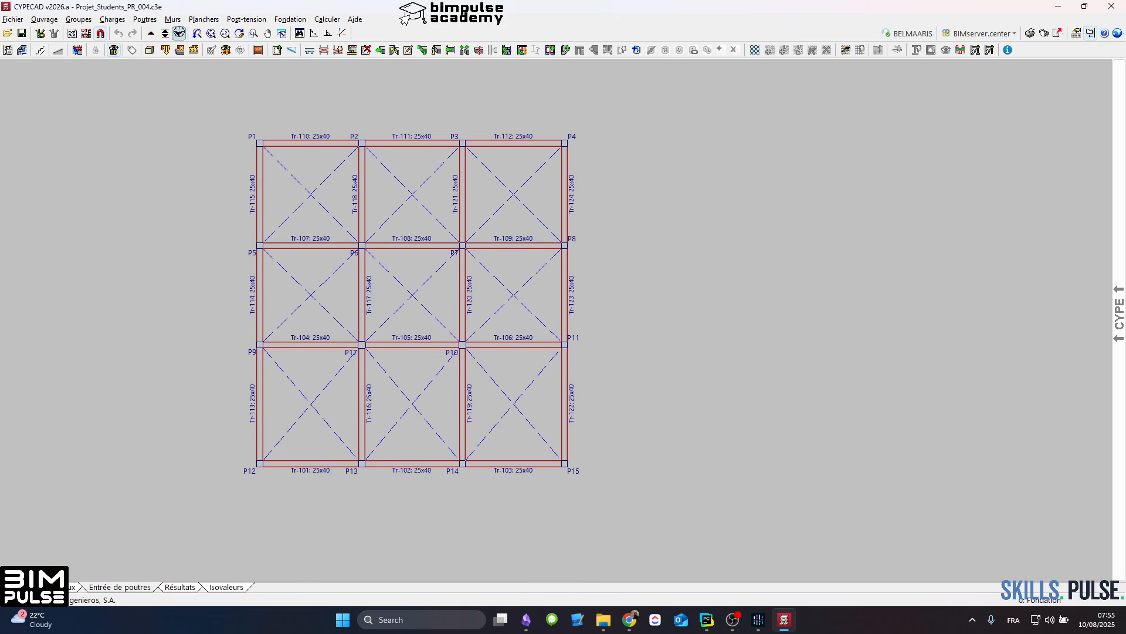
left_click(366, 49)
left_click(528, 209)
left_click(304, 385)
scroll(388, 225, "up", 1)
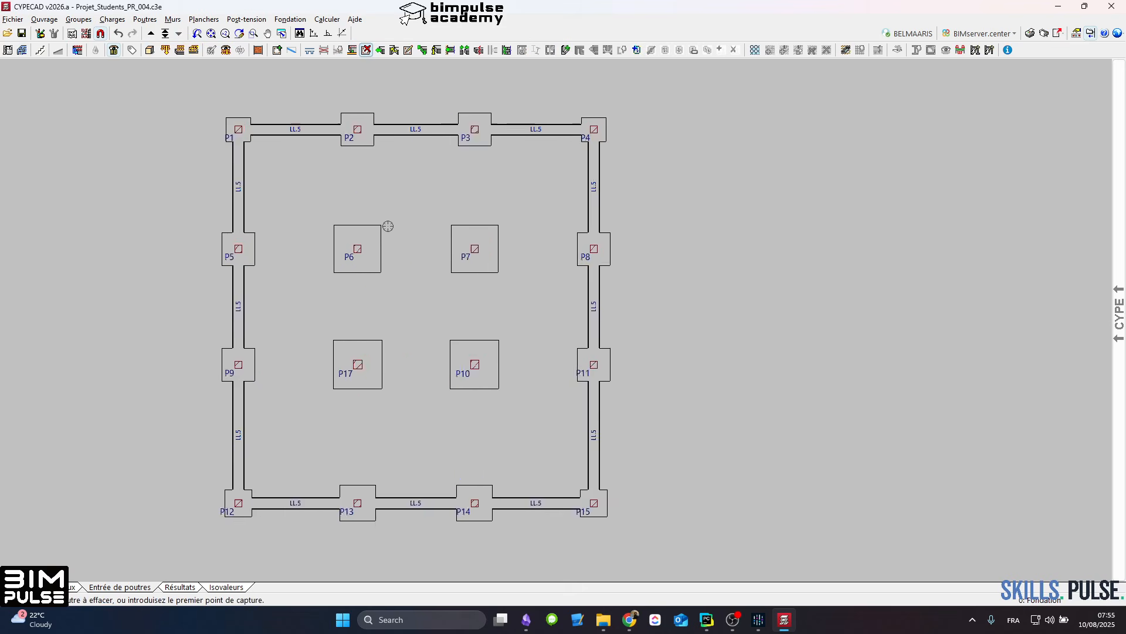
scroll(401, 219, "up", 2)
scroll(305, 85, "down", 3)
Step: Delete the footings under interior columns P6, P7, P17 and P10, and return to column entry
left_click(287, 20)
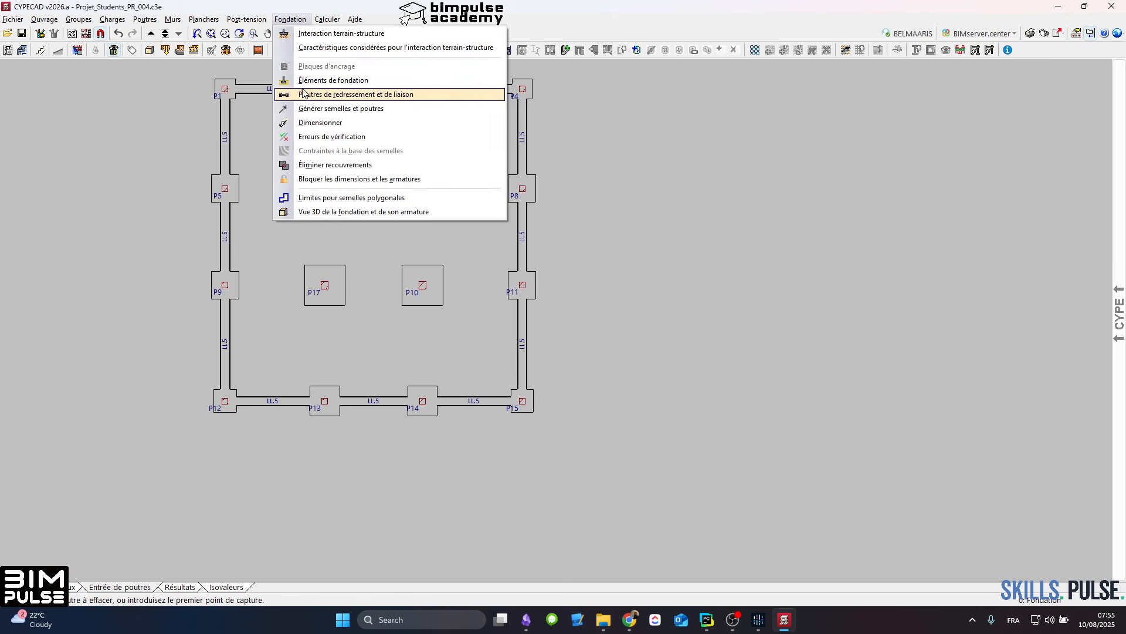
left_click(333, 79)
left_click(39, 130)
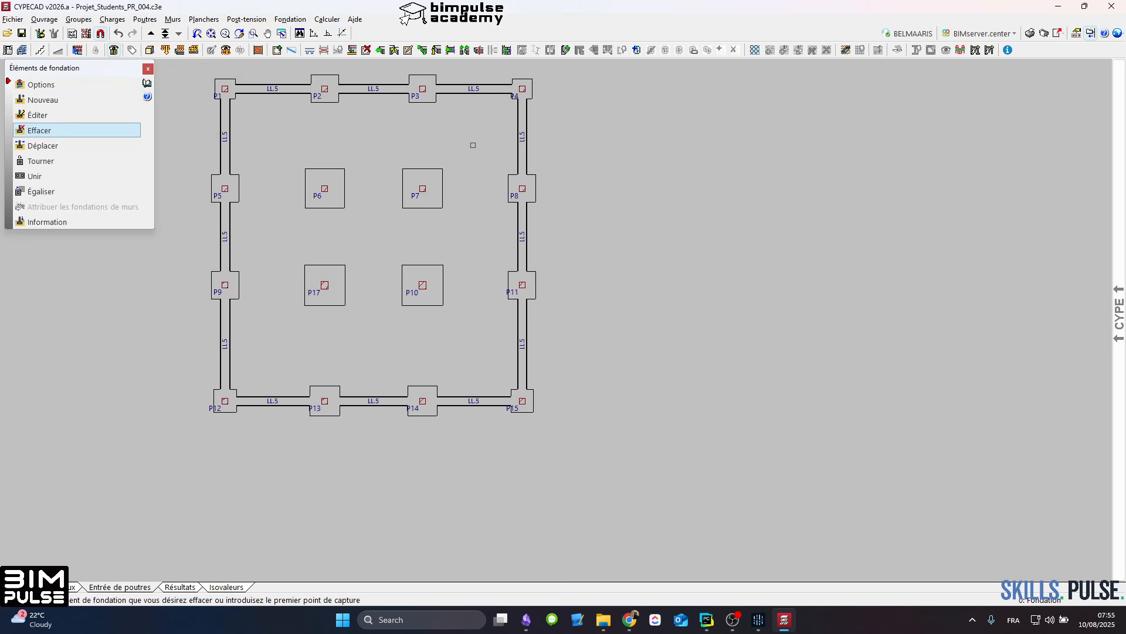
left_click(472, 145)
left_click(309, 317)
right_click(309, 317)
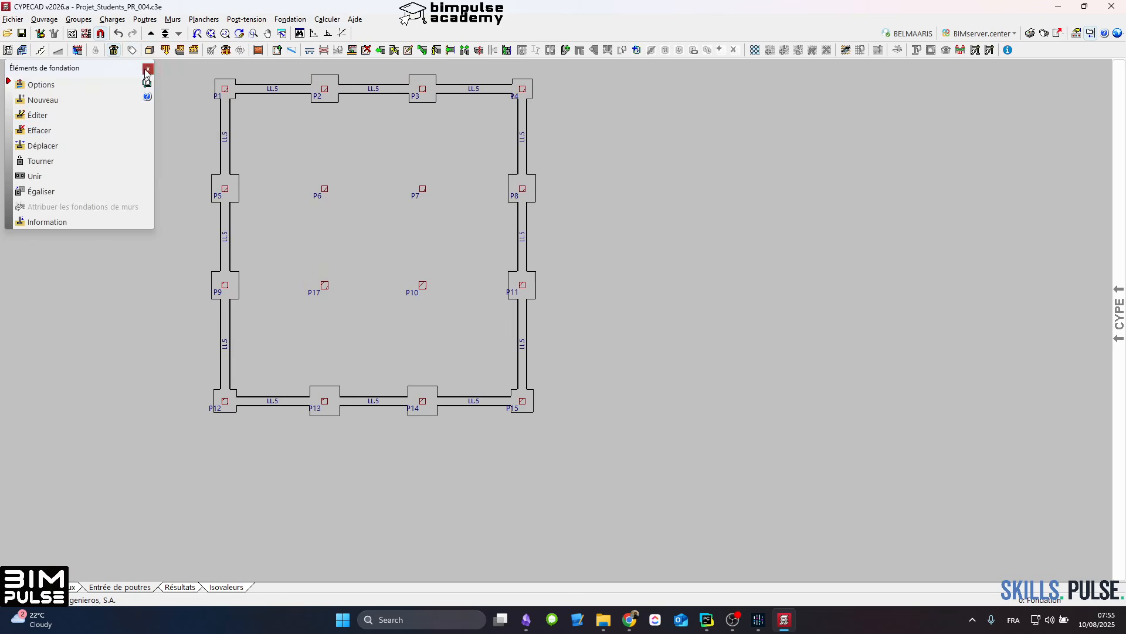
left_click(147, 69)
left_click(72, 586)
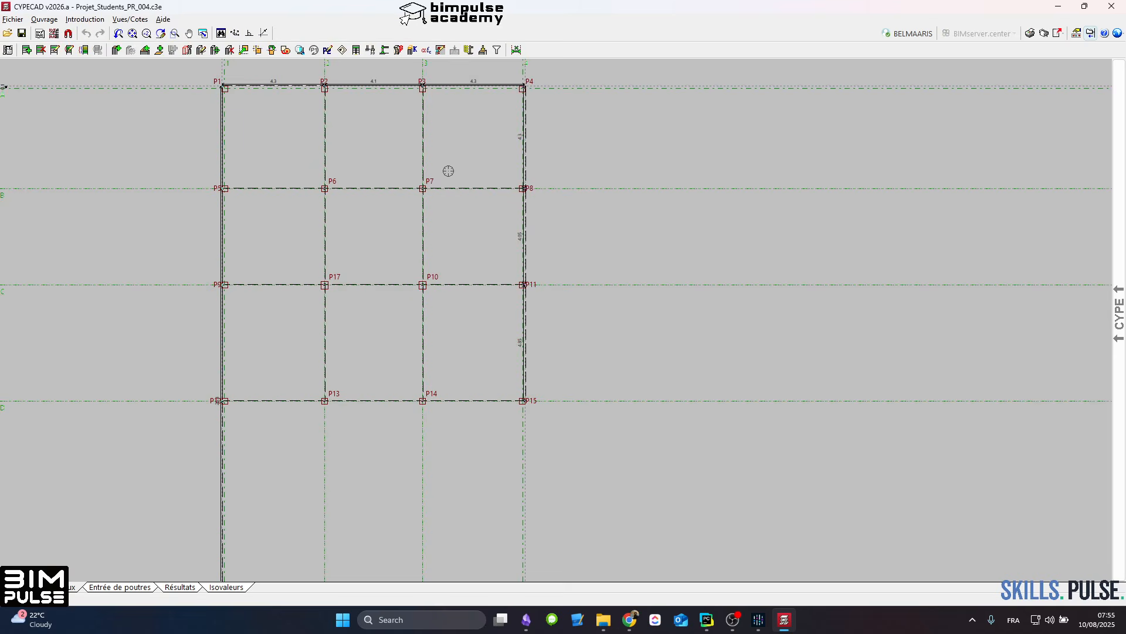
Step: Place a new column from Fondation to PH ETAGE in the central bay, offset 1.887 m horizontally from P6
left_click(230, 50)
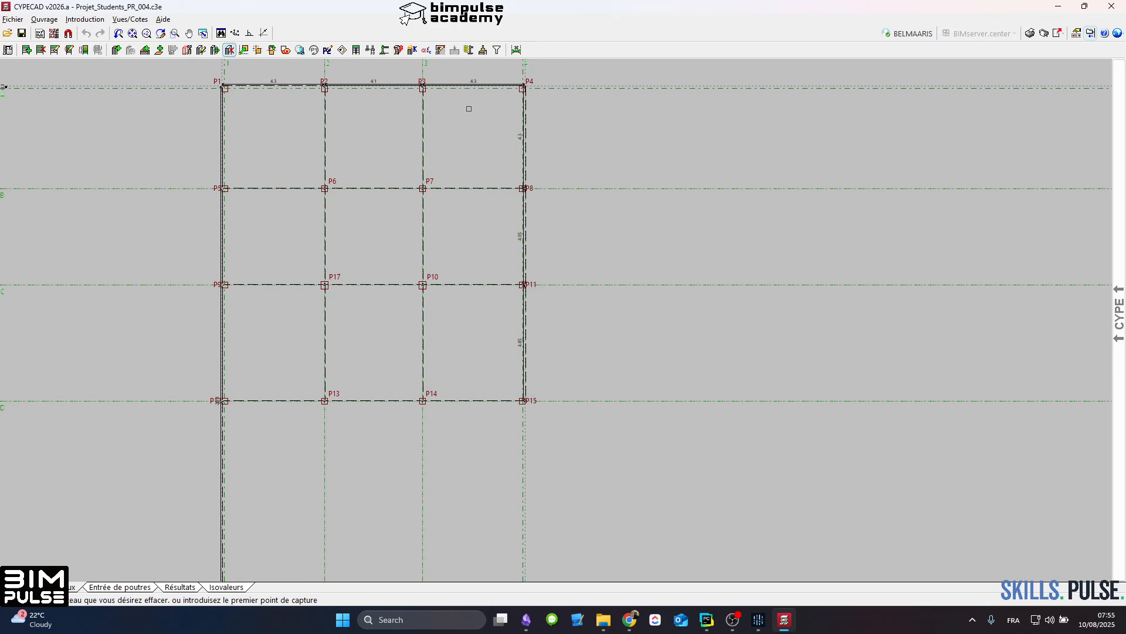
left_click(119, 51)
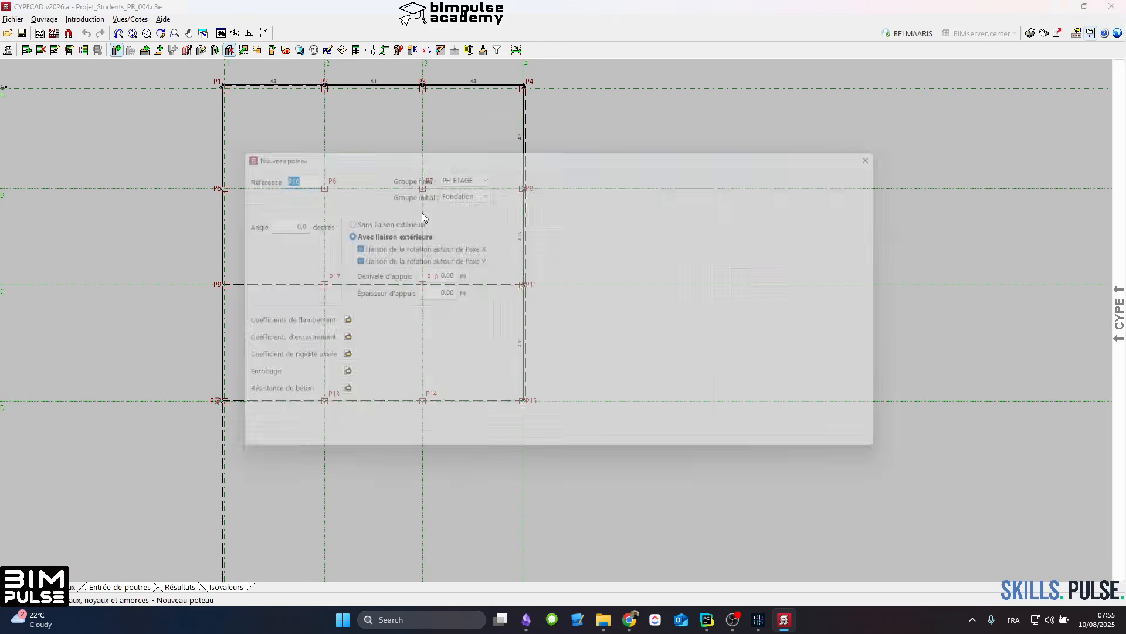
left_click(241, 452)
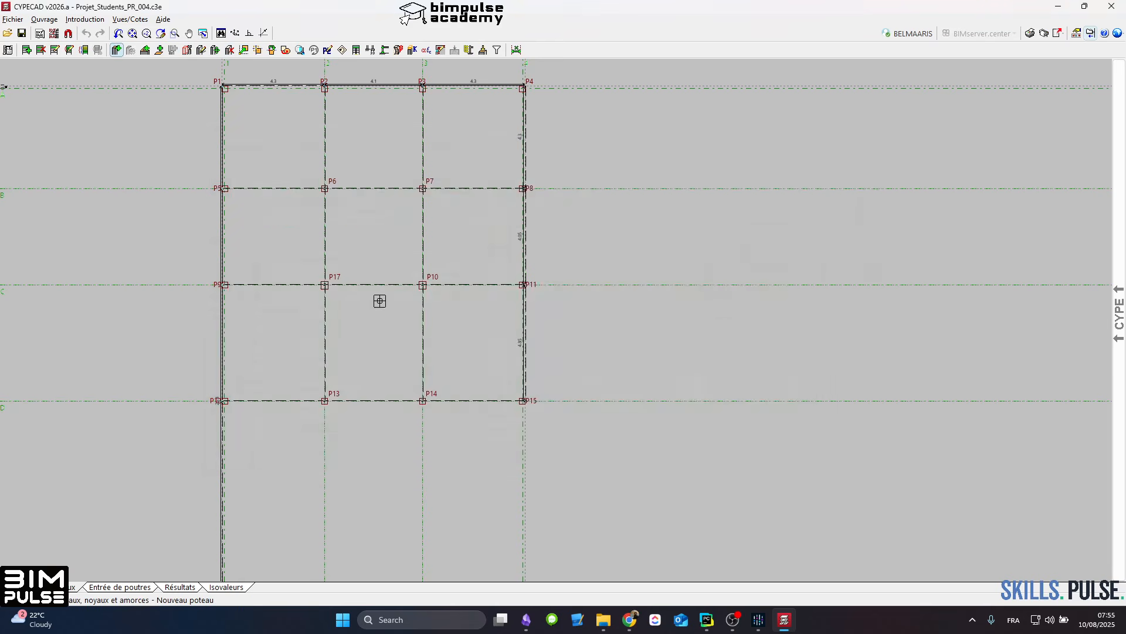
left_click(369, 236)
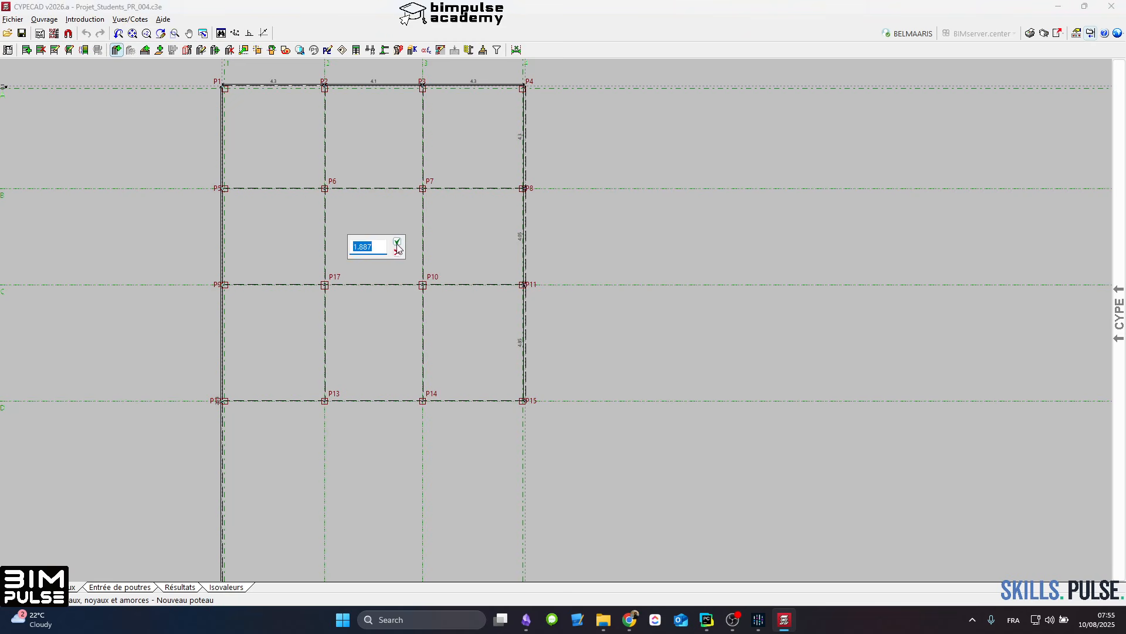
left_click(397, 243)
left_click(416, 225)
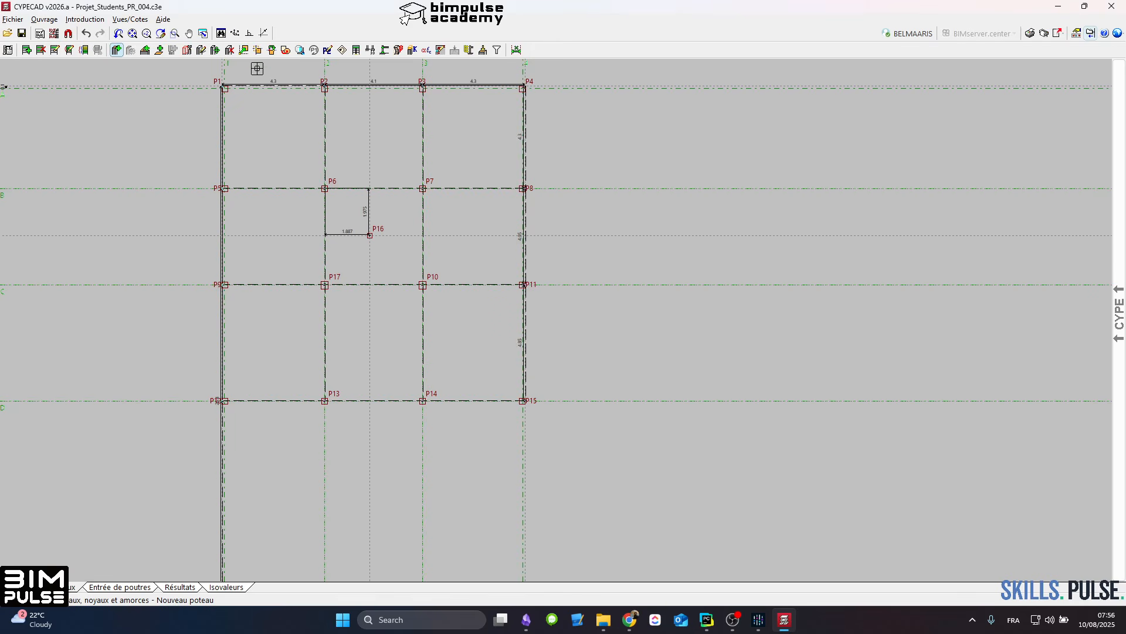
Step: Abandon the column deletion and undo the placement of the new central column
left_click(230, 49)
left_click(419, 154)
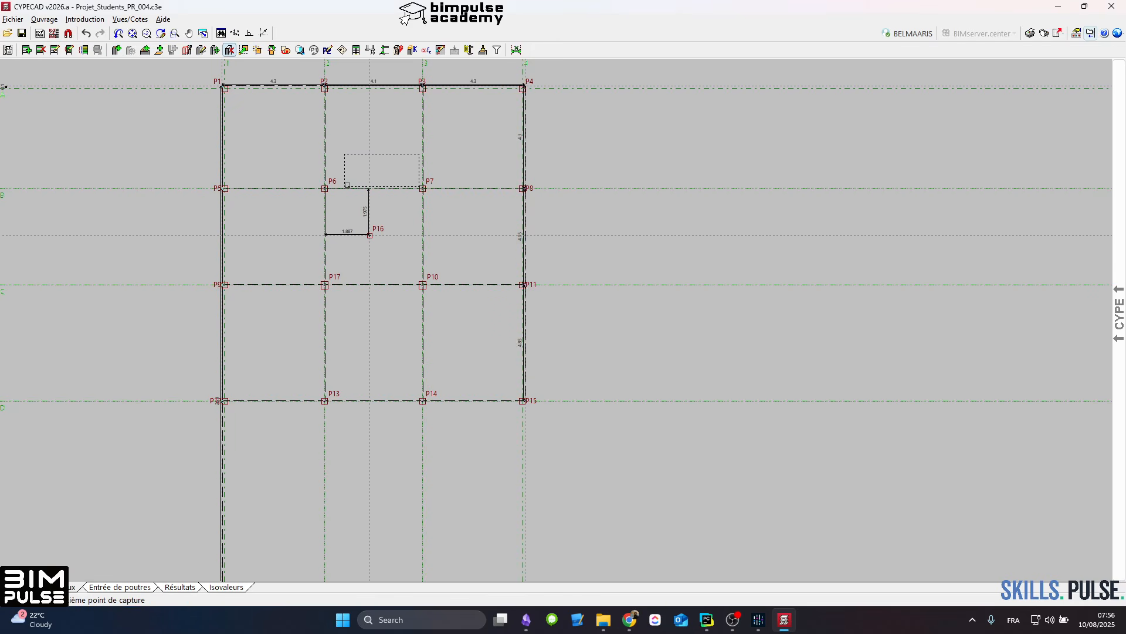
right_click(347, 185)
left_click(86, 34)
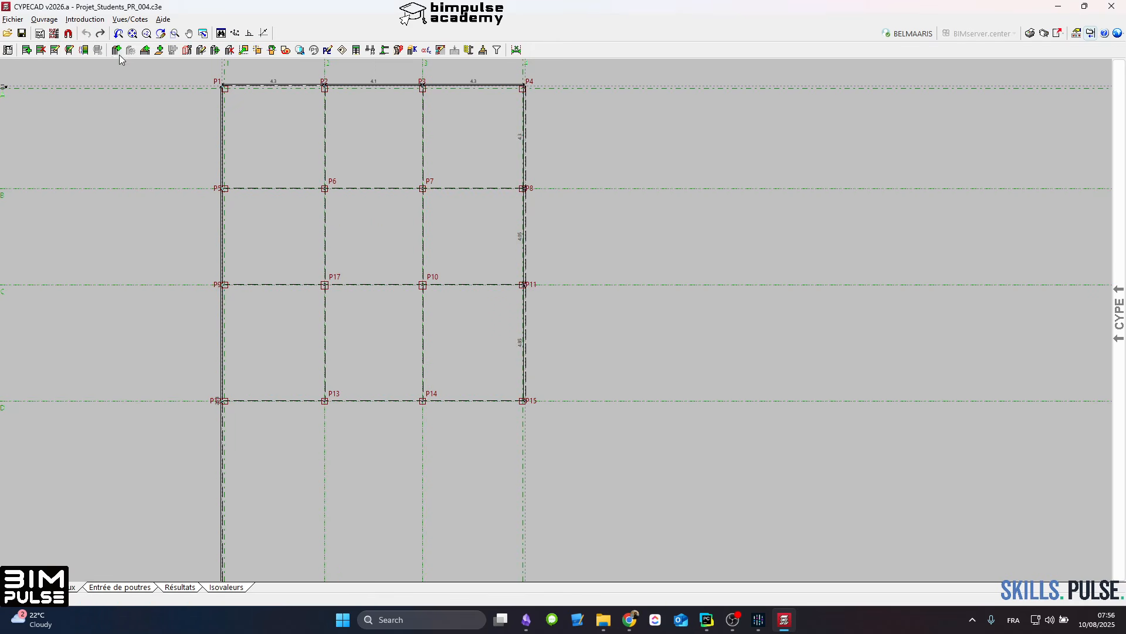
Step: Place a new column in the central bay, offset 2.035 m horizontally and 1.877 m vertically from P6
left_click(116, 50)
left_click(563, 447)
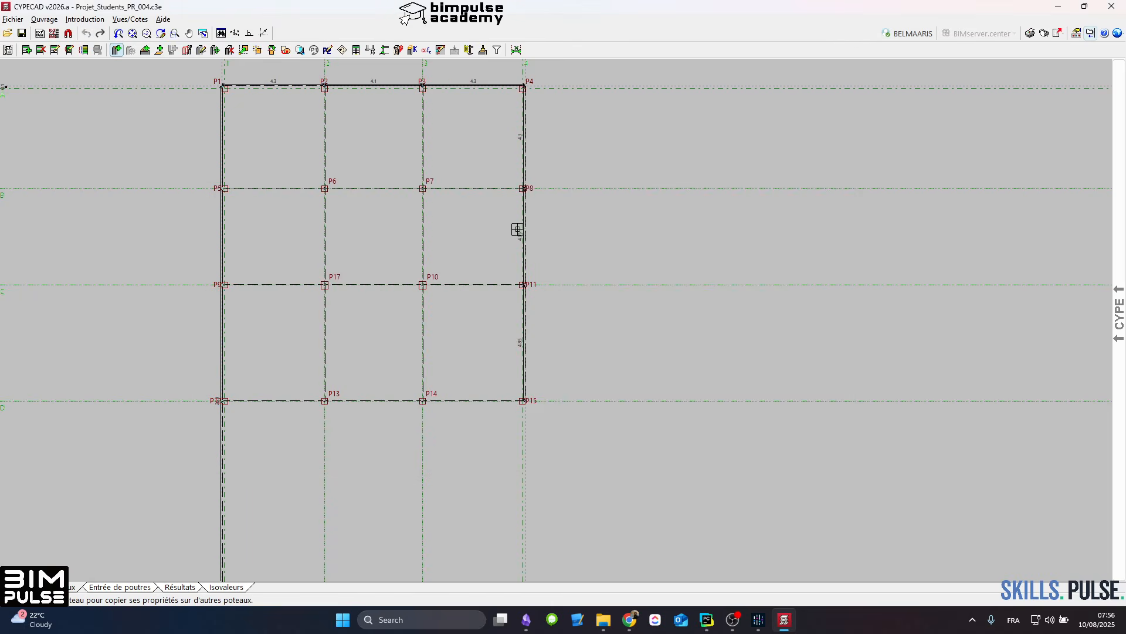
left_click(516, 229)
left_click(259, 453)
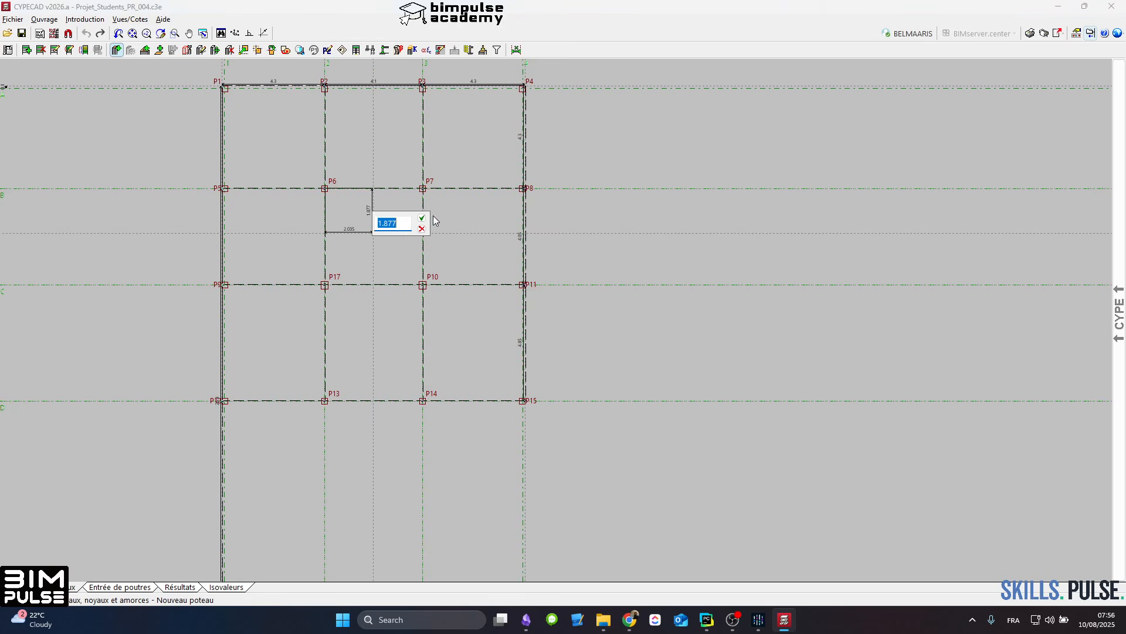
left_click(422, 218)
scroll(325, 163, "up", 2)
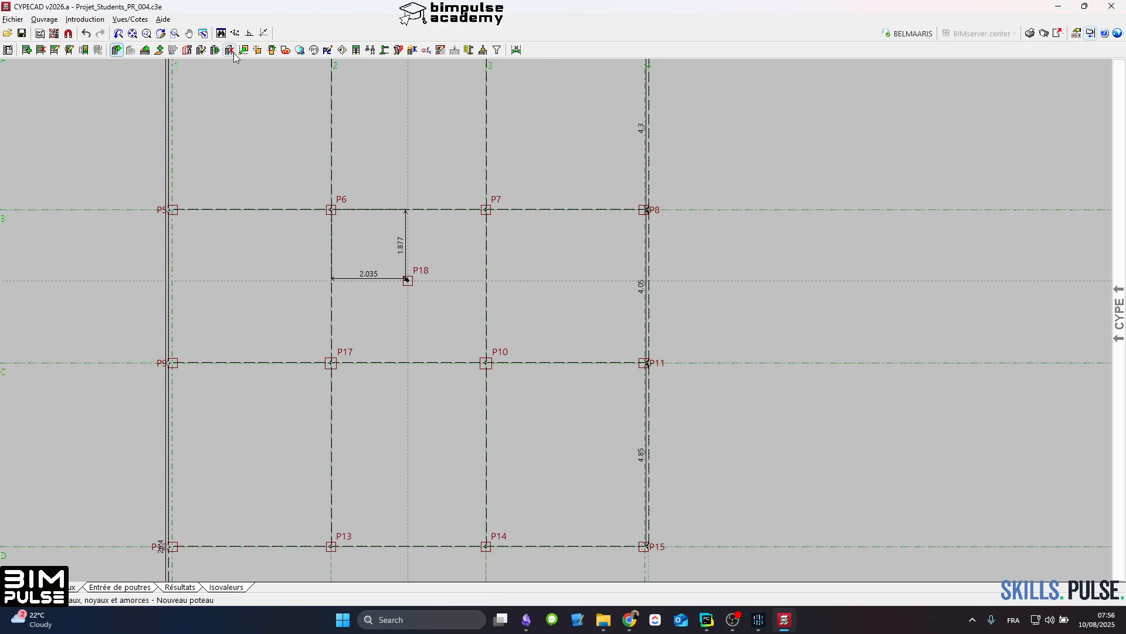
Step: Delete the four interior columns P6, P7, P17 and P10, keeping the new central column
left_click(232, 52)
left_click(528, 177)
left_click(294, 234)
left_click(540, 346)
left_click(276, 411)
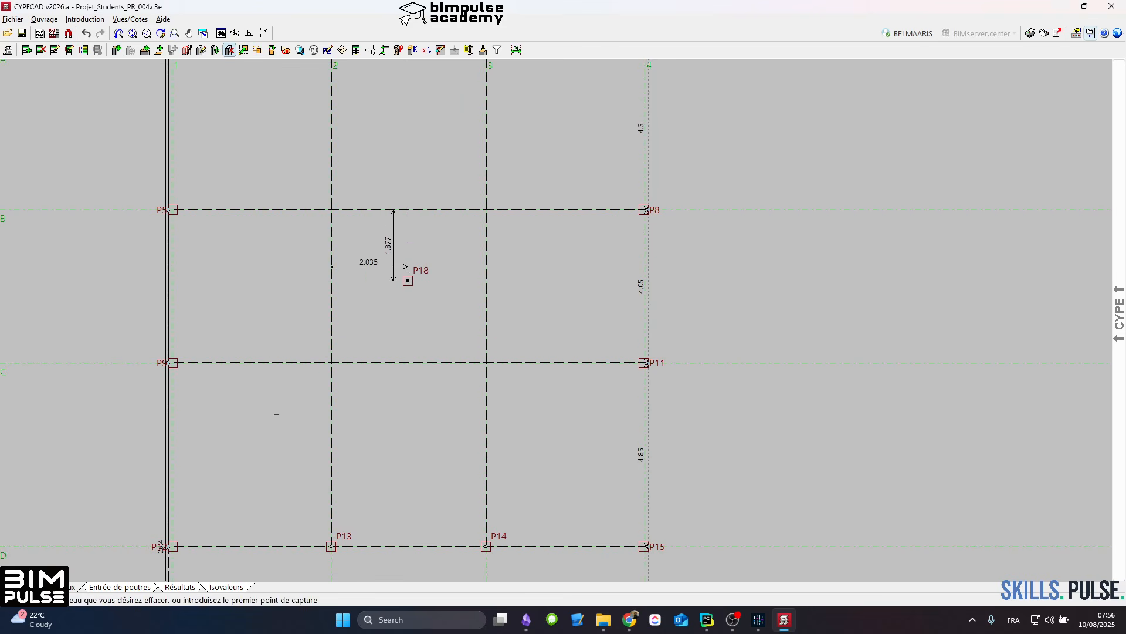
right_click(277, 411)
Step: Return to beam entry and delete all interior beams on the Dallage level, keeping only the perimeter beams
left_click(129, 588)
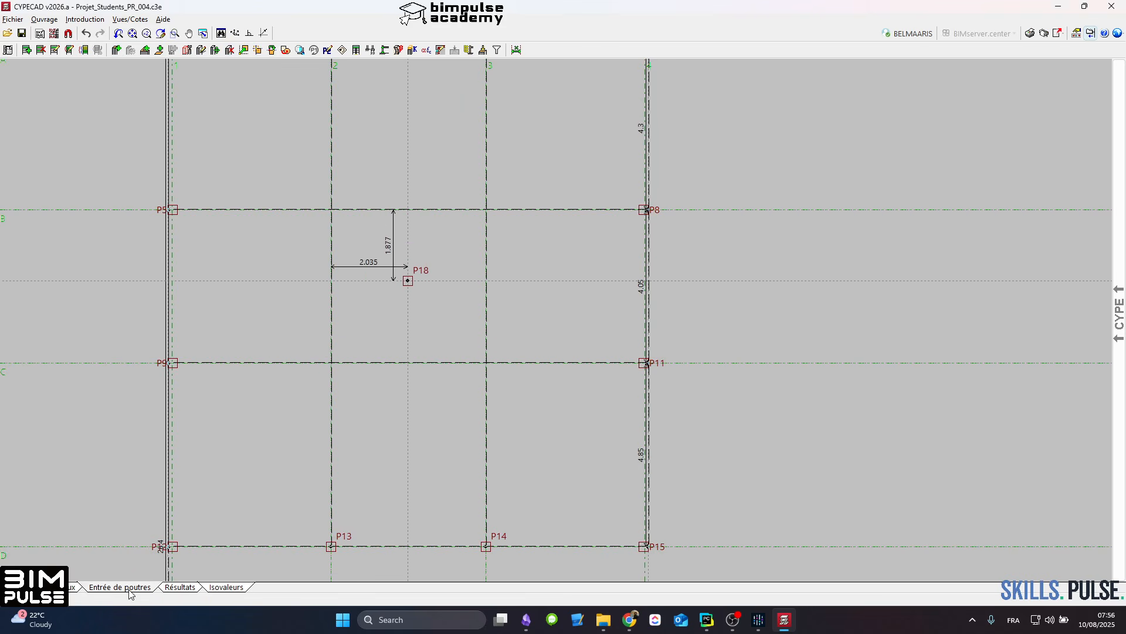
left_click(368, 349)
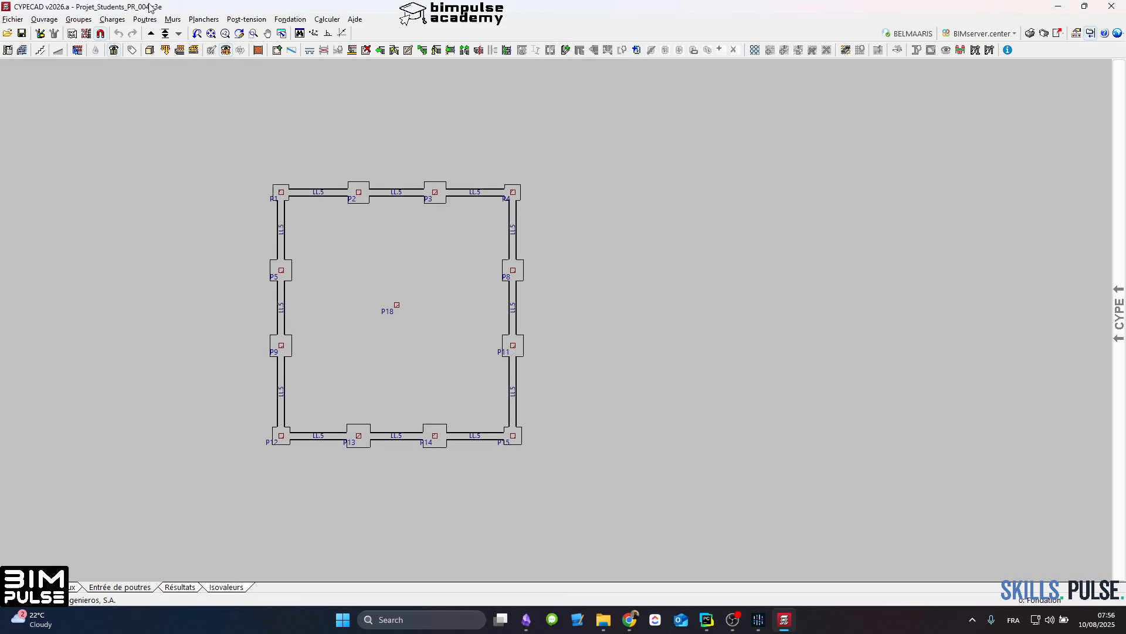
left_click(151, 33)
scroll(365, 275, "up", 5)
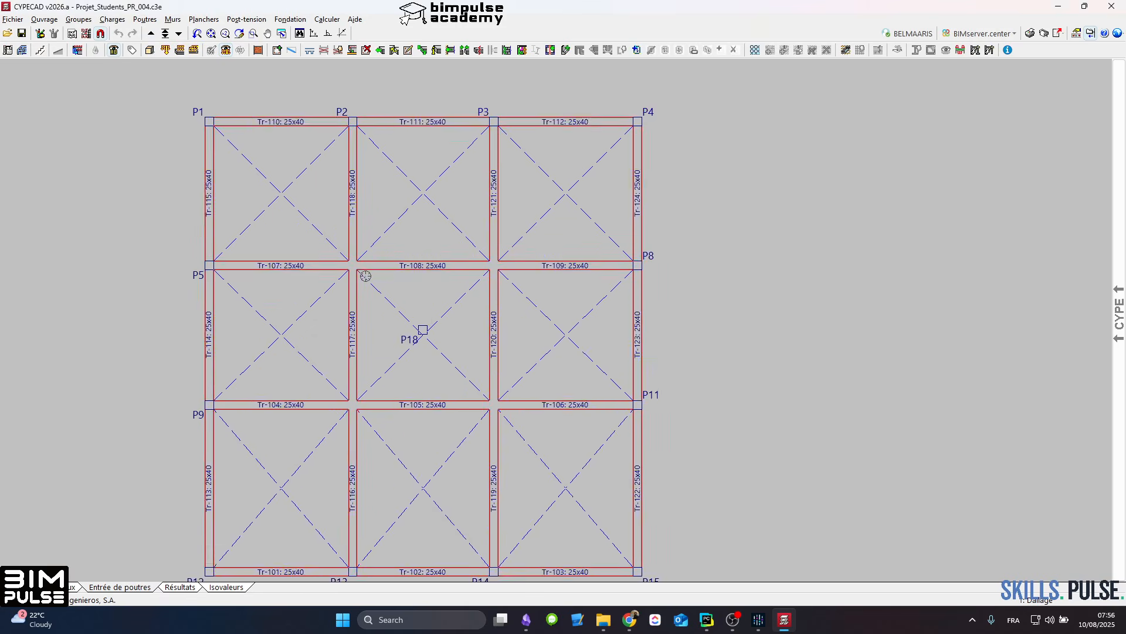
left_click(367, 50)
left_click(574, 221)
left_click(297, 458)
scroll(298, 297, "down", 1)
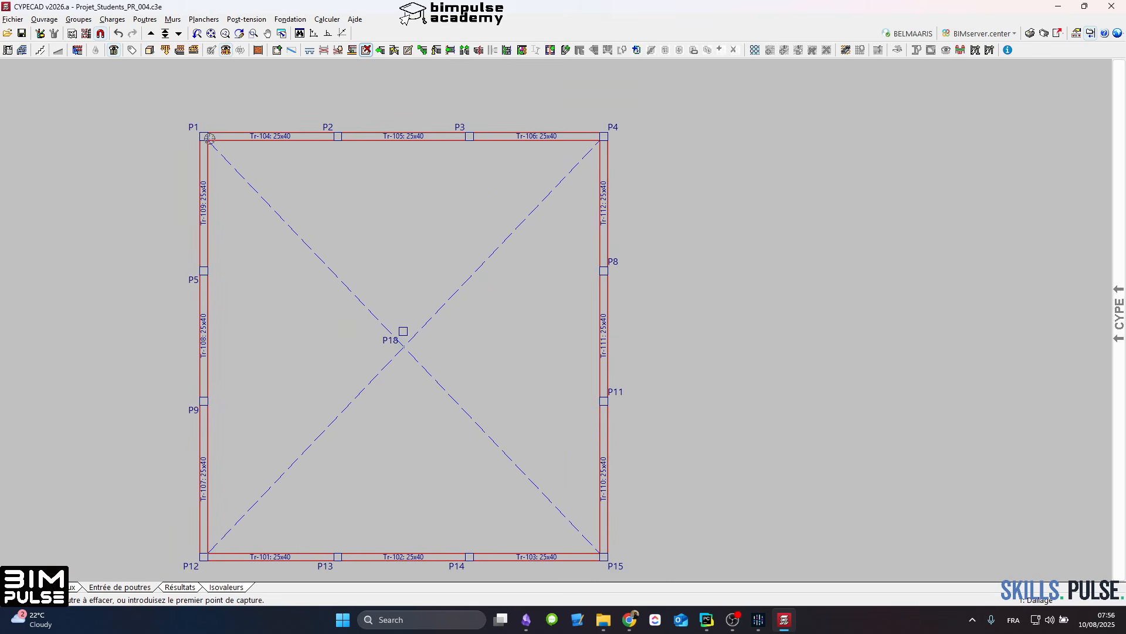
Step: Check the PH ETAGE level and go down to the PH RDC level
left_click(148, 37)
left_click(151, 37)
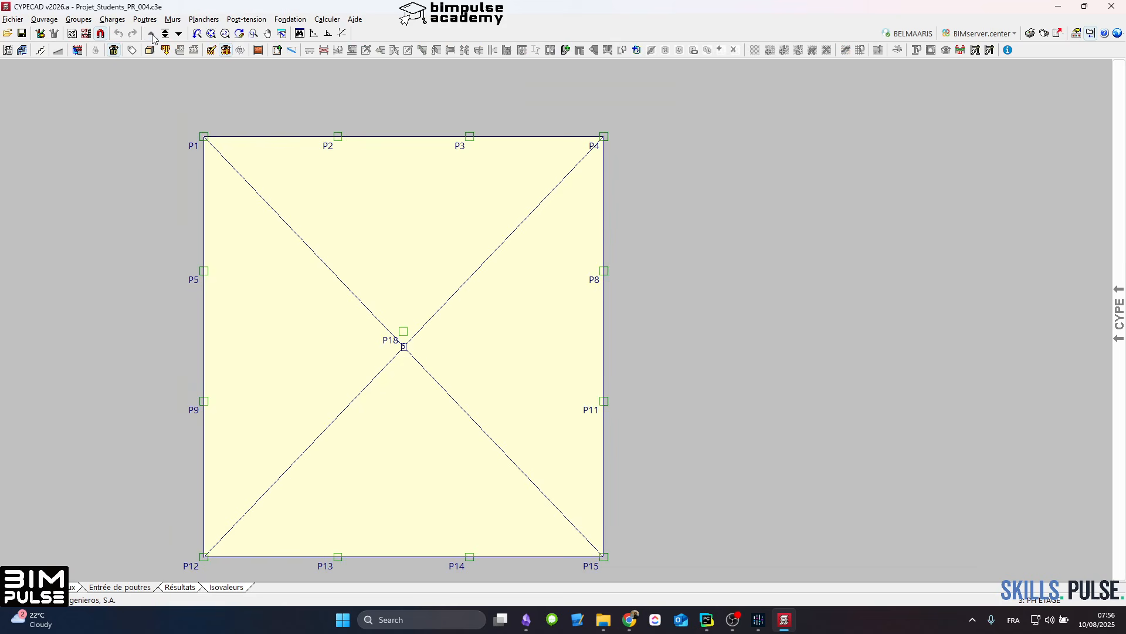
left_click(179, 33)
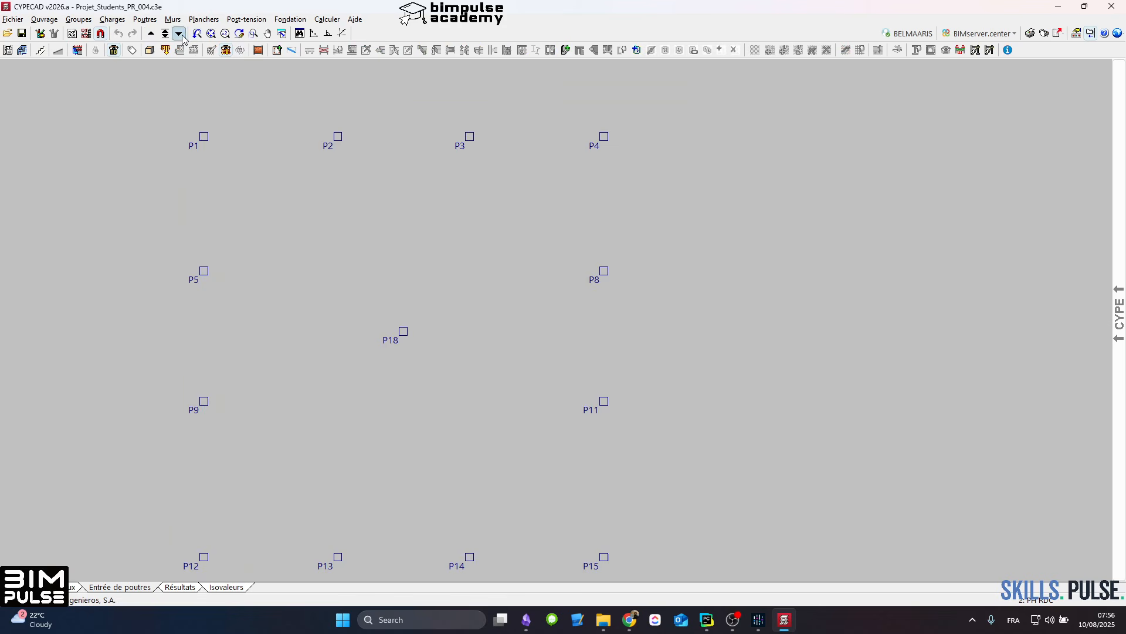
scroll(429, 241, "up", 1)
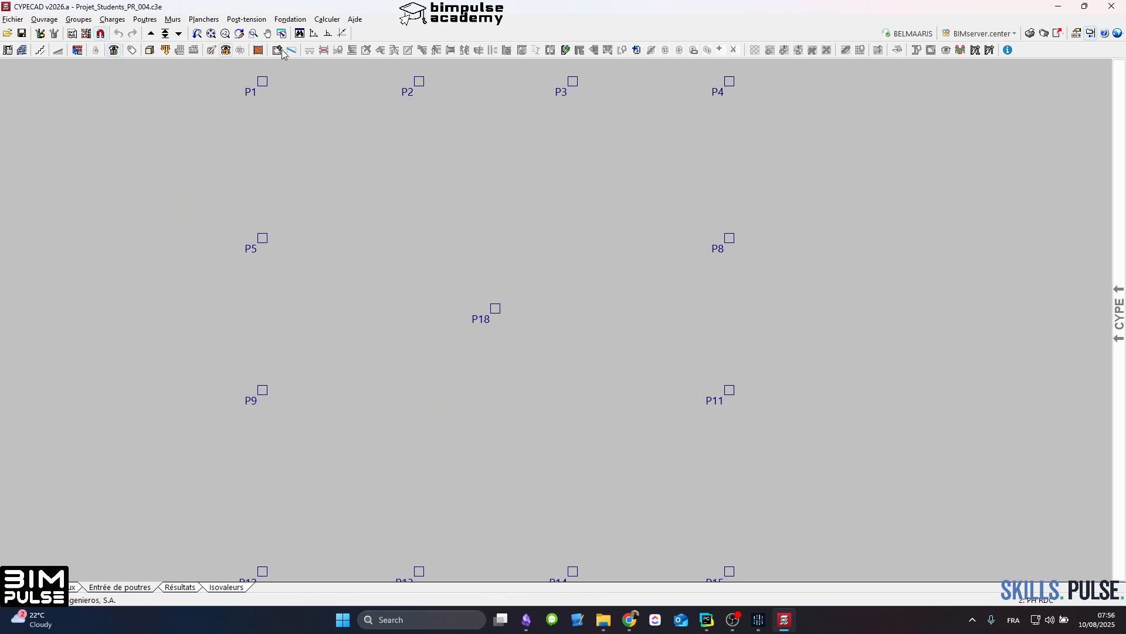
left_click(462, 175)
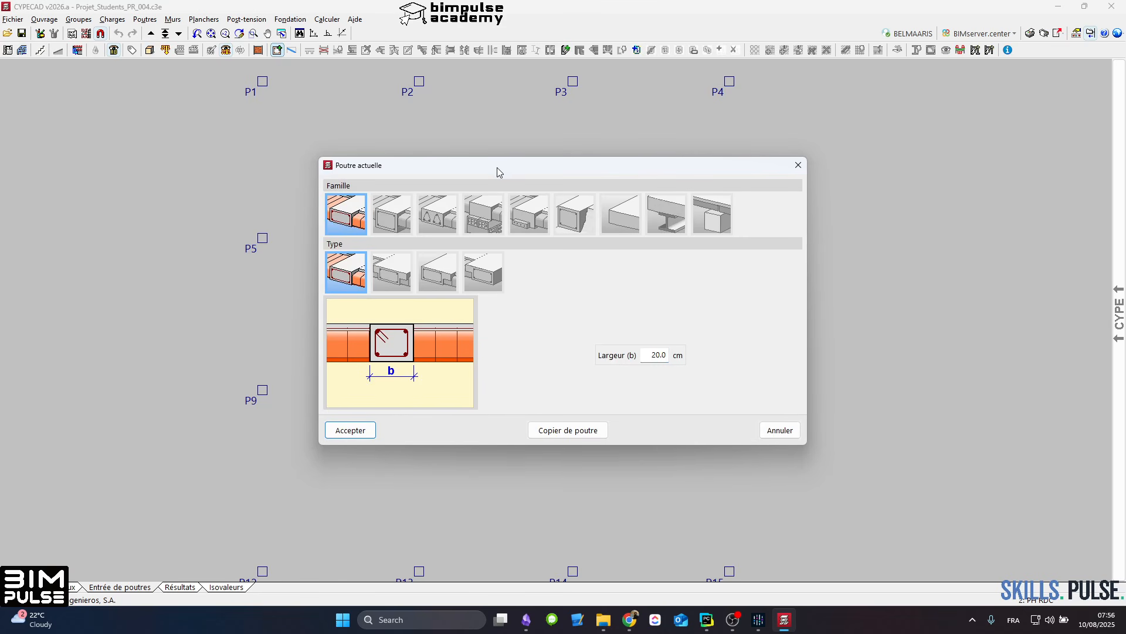
left_click_drag(498, 167, 648, 165)
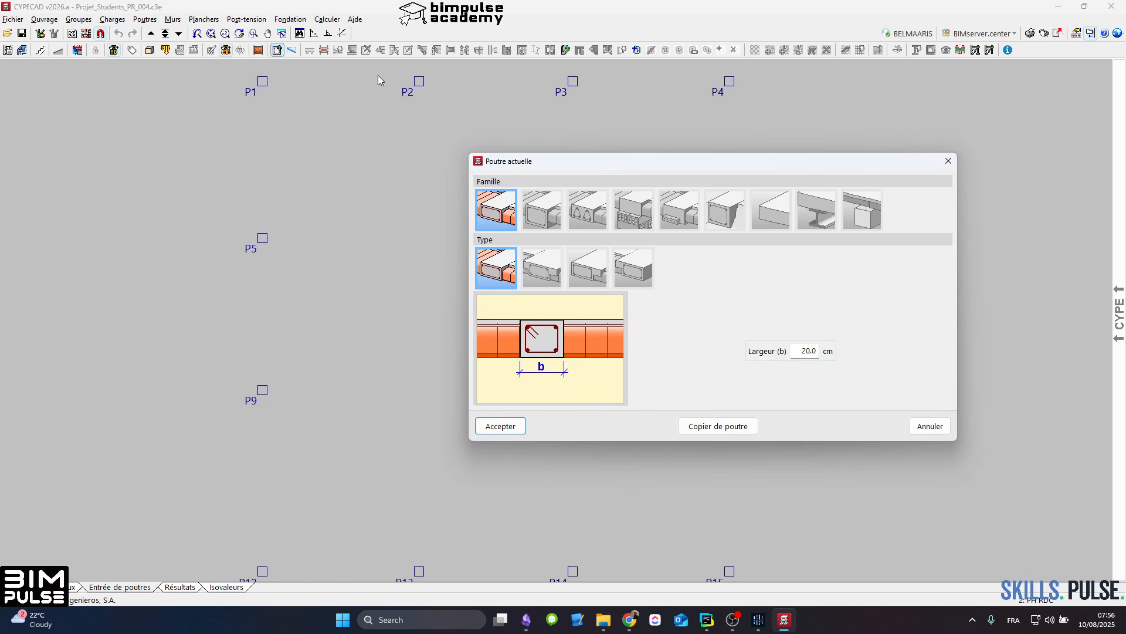
left_click(949, 161)
Step: Show the column dimensions and fixed points among the visible references
left_click(115, 51)
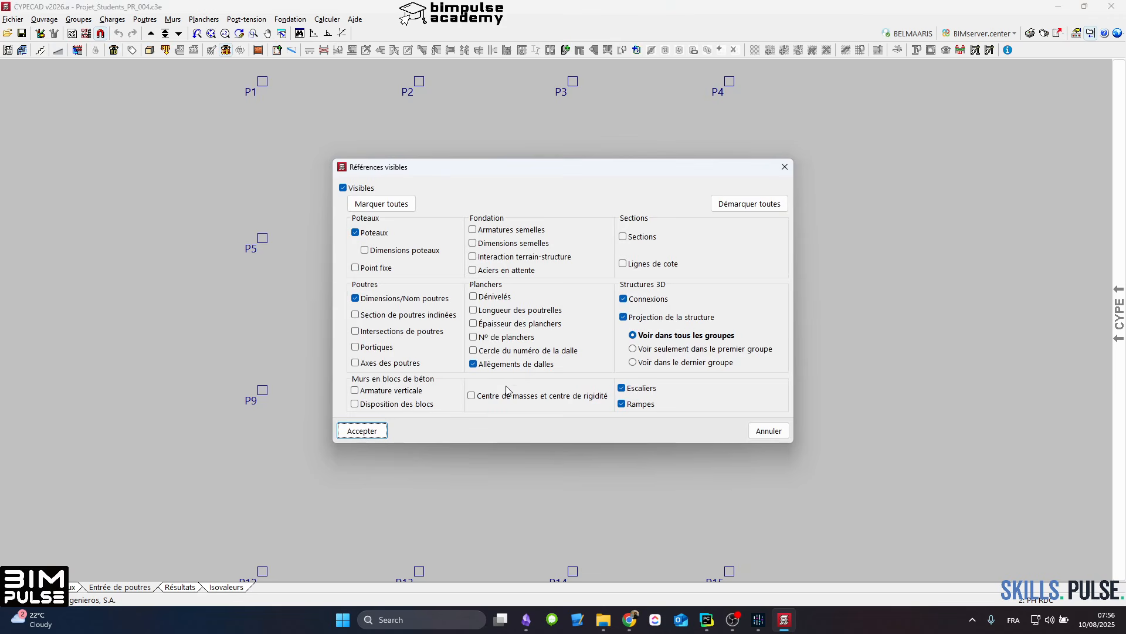
left_click(391, 252)
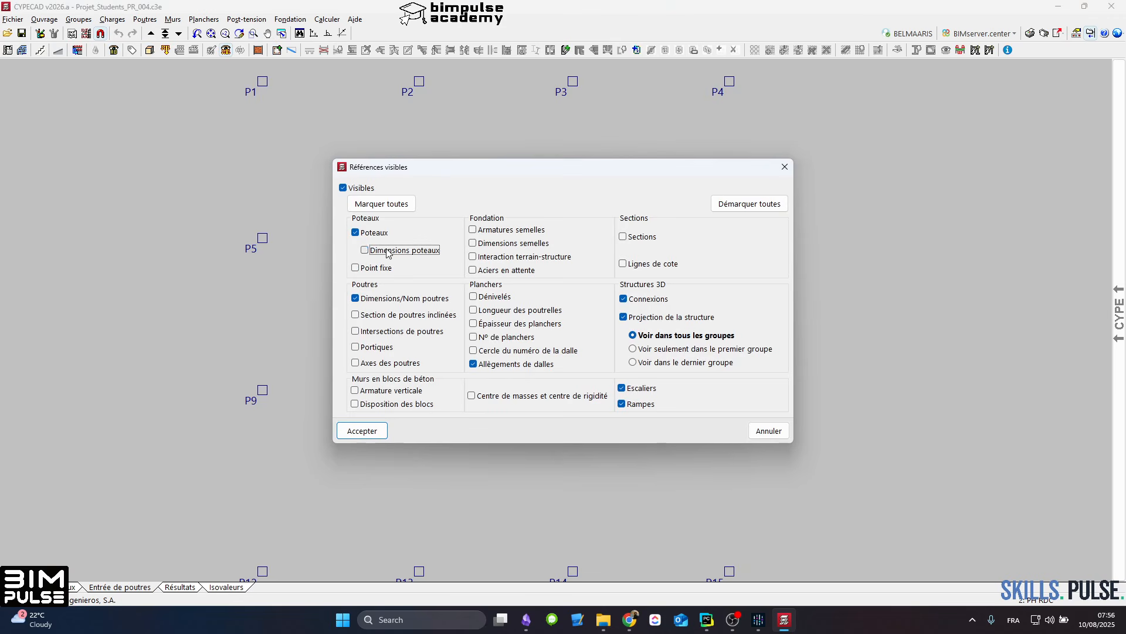
left_click(376, 269)
left_click(364, 431)
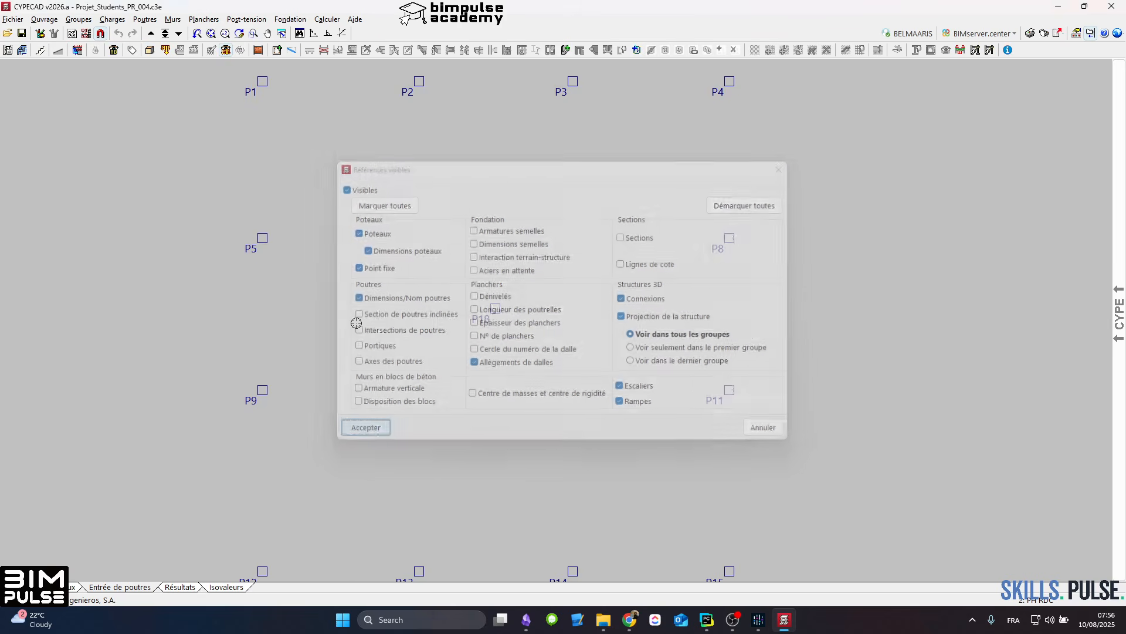
scroll(261, 106, "up", 2)
scroll(256, 108, "down", 3)
Step: Set the current beam to the flat beam family and type with a width of 25 cm
left_click(277, 50)
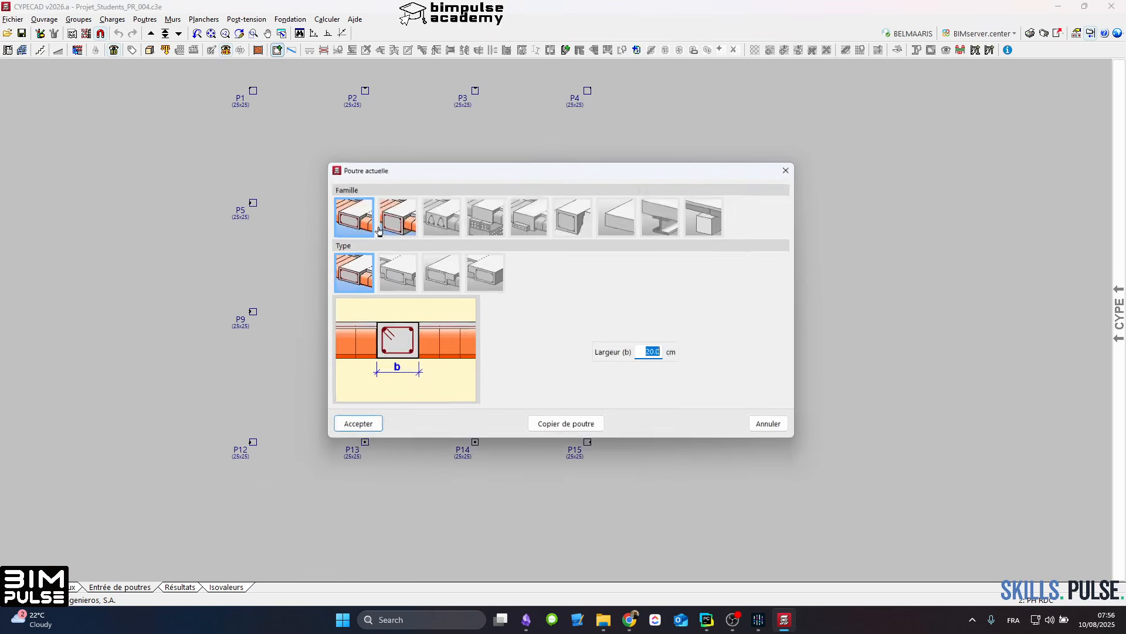
type("25")
key("Tab")
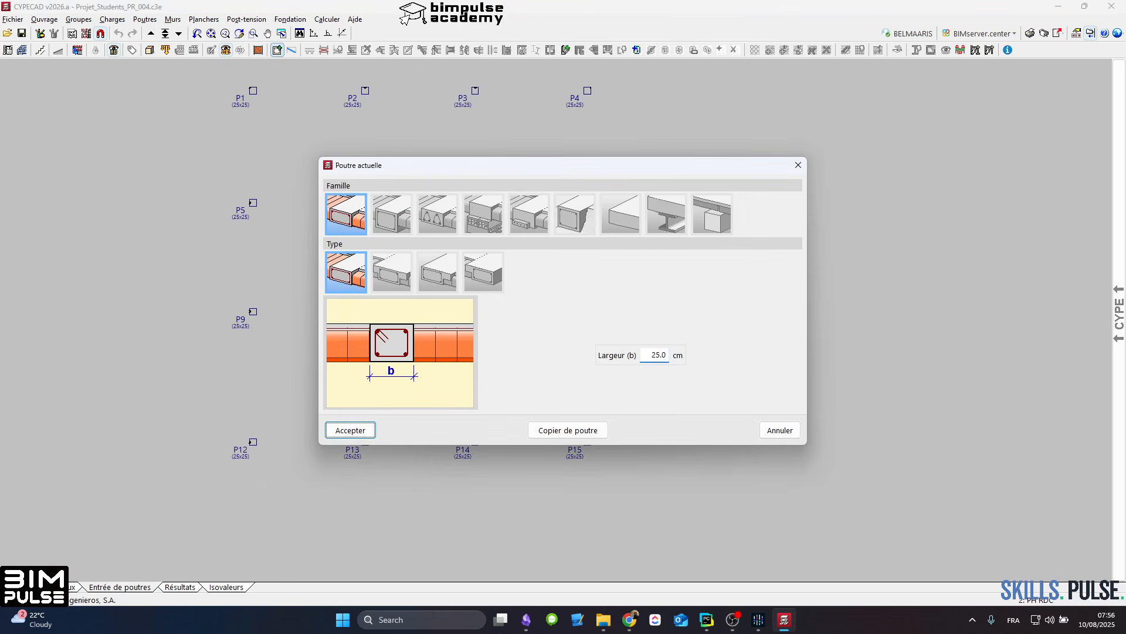
left_click(386, 220)
left_click(355, 217)
left_click(351, 430)
Step: Abandon the single beam started at P1 and switch beam entry to continuous multi-point input
left_click(253, 93)
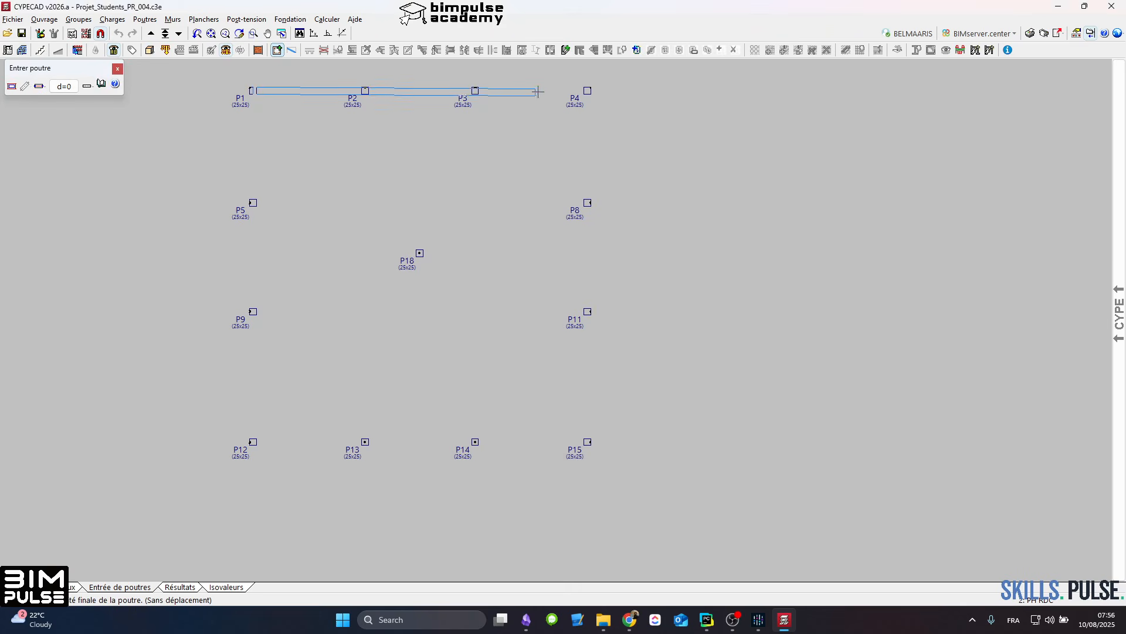
right_click(586, 92)
left_click(39, 89)
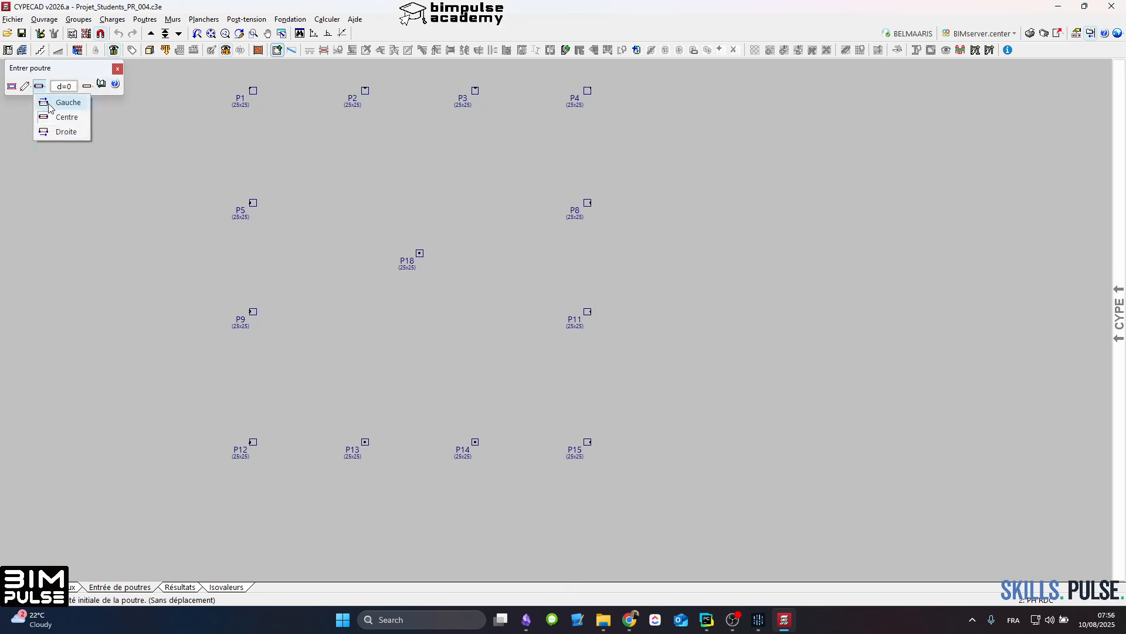
left_click(26, 88)
left_click(47, 131)
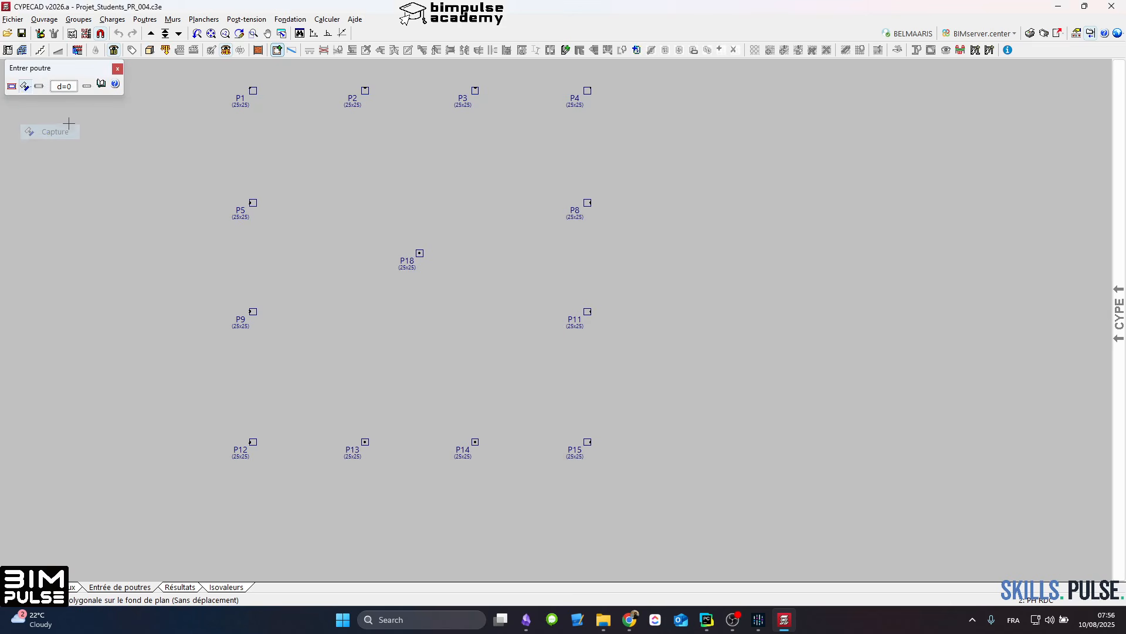
left_click(24, 87)
left_click(53, 117)
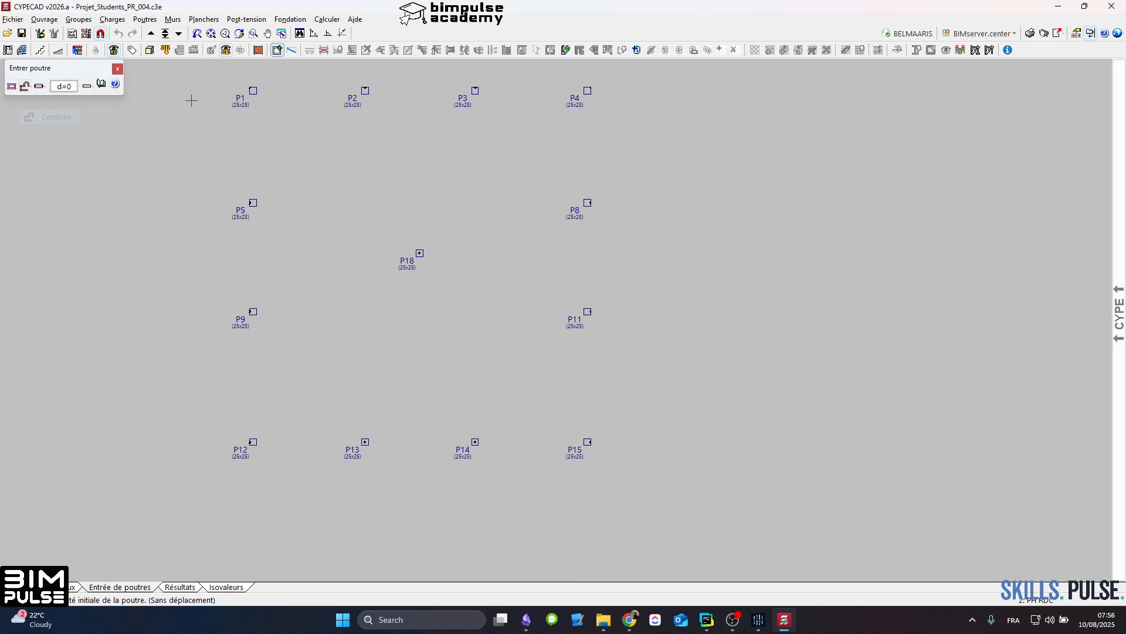
Step: Draw the perimeter beams through P1, P4, P15 and P12 back to P1, and finish beam entry
left_click(247, 90)
left_click(365, 91)
left_click(475, 91)
left_click(587, 91)
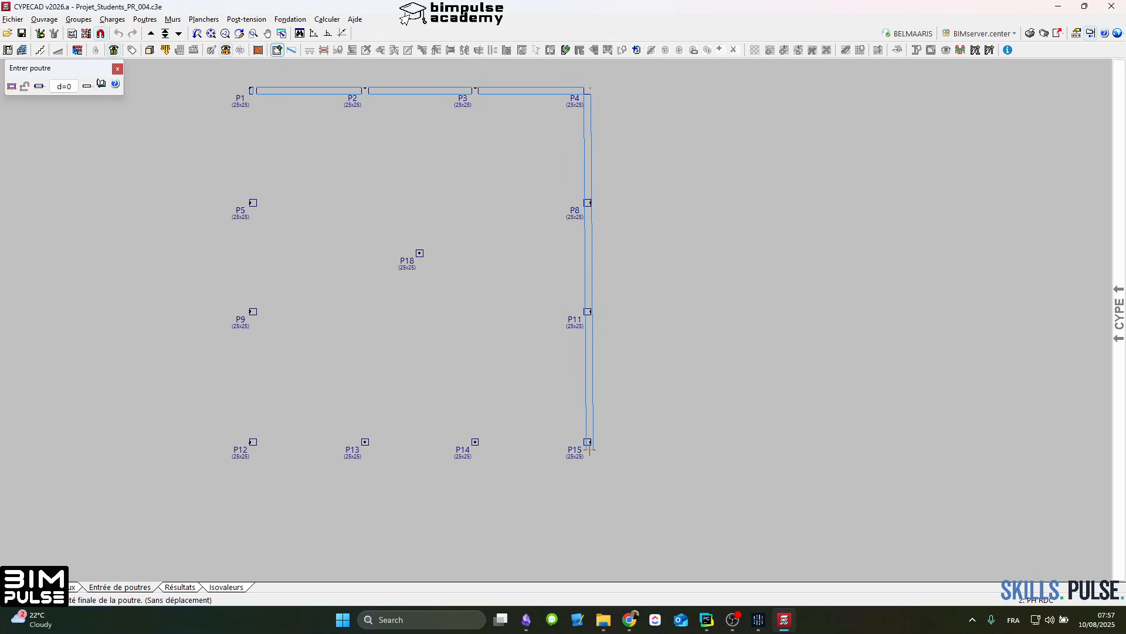
left_click(590, 449)
left_click(252, 443)
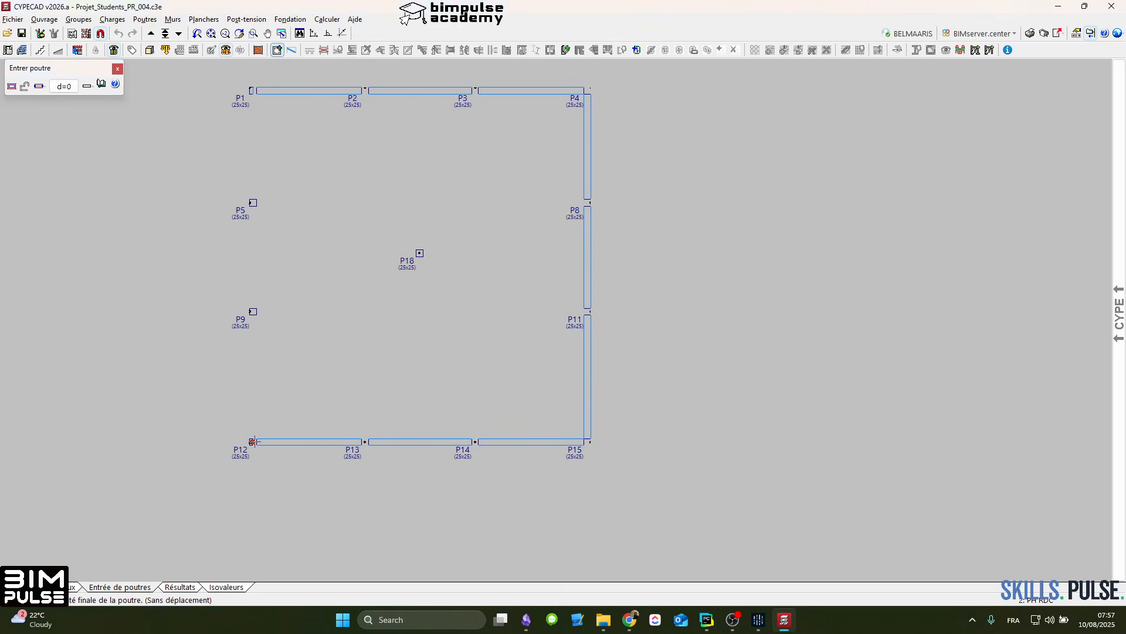
left_click(251, 91)
right_click(292, 141)
left_click(365, 168)
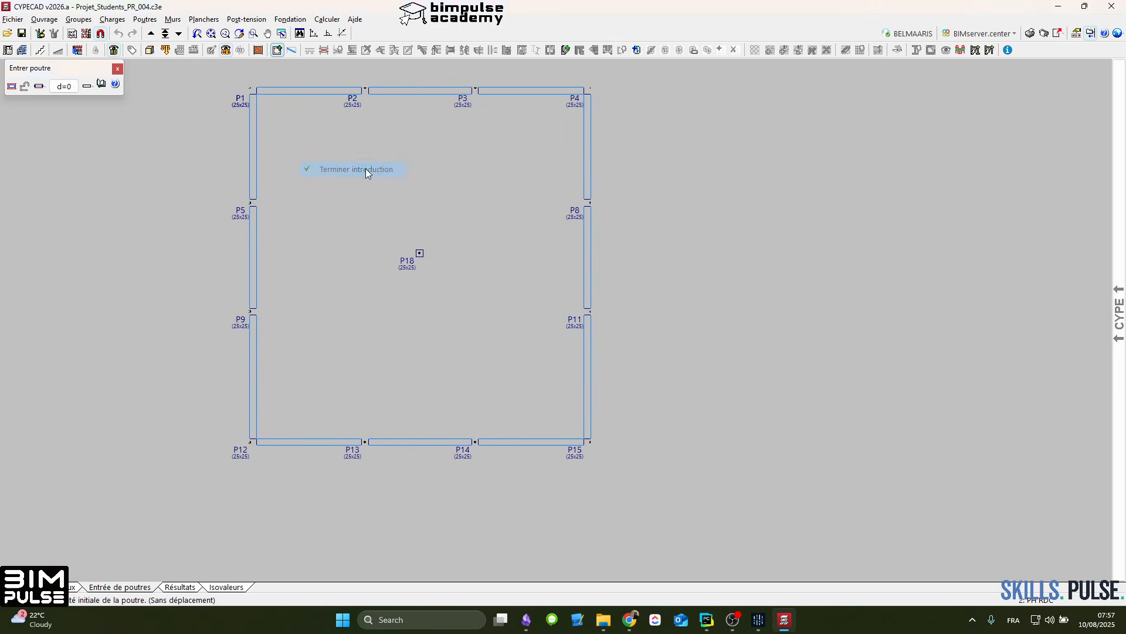
scroll(372, 188, "down", 2)
right_click(372, 189)
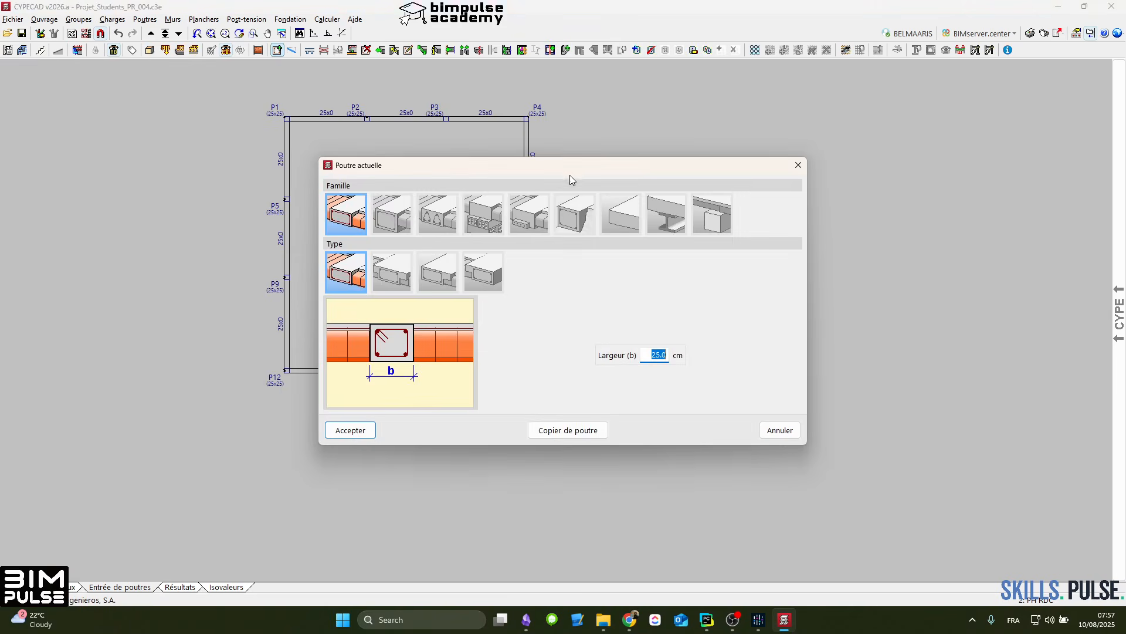
left_click(797, 166)
Step: Start entering a new floor on PH RDC and choose the Planchers réticulés type
left_click(204, 18)
left_click(234, 33)
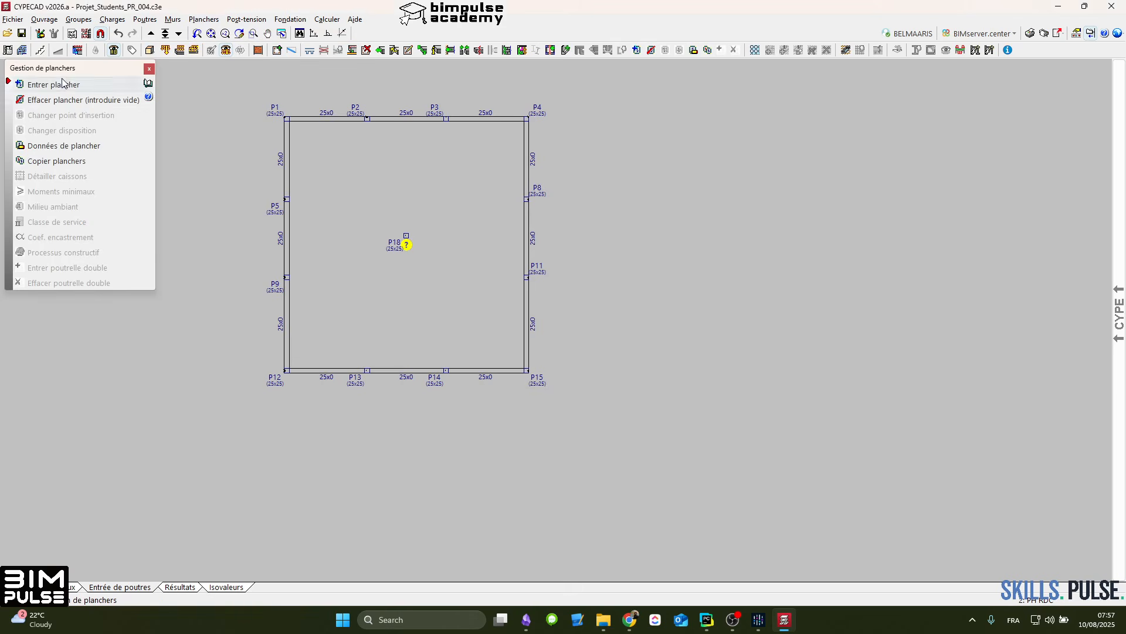
left_click(60, 85)
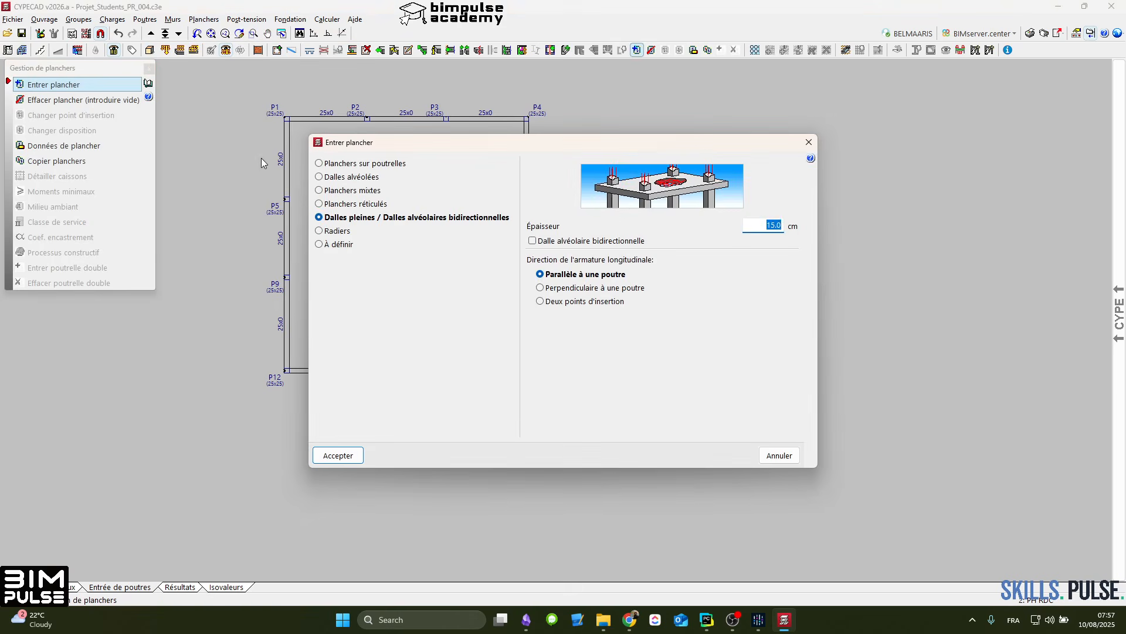
left_click(320, 204)
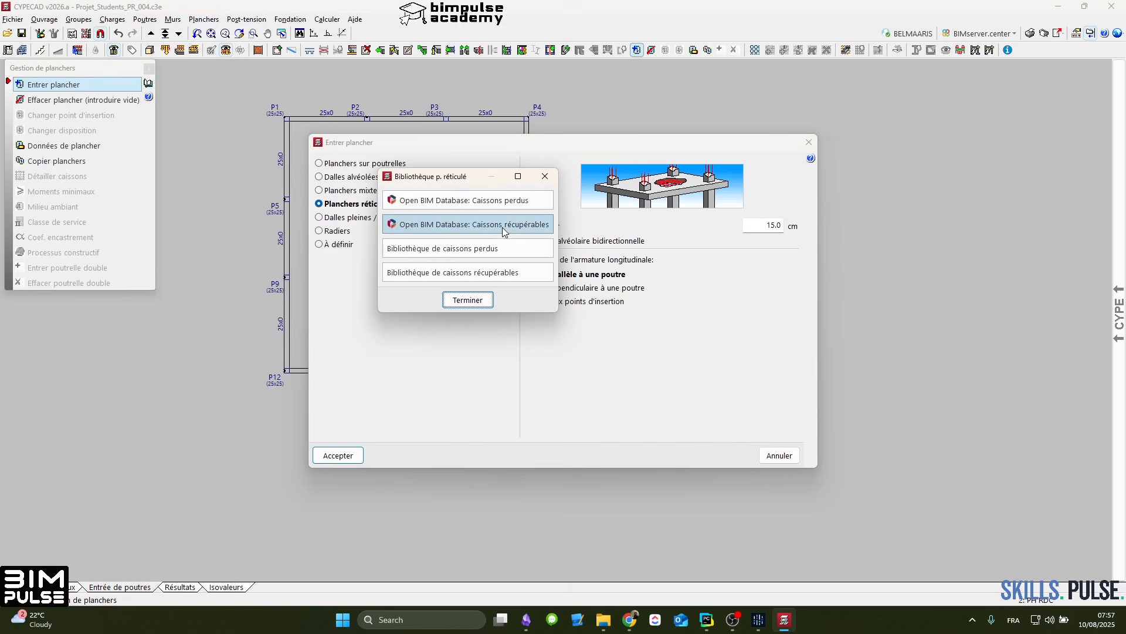
Step: Review the manufacturer catalogues for Caissons perdus in Open BIM Database, including the other available catalogues
left_click(476, 200)
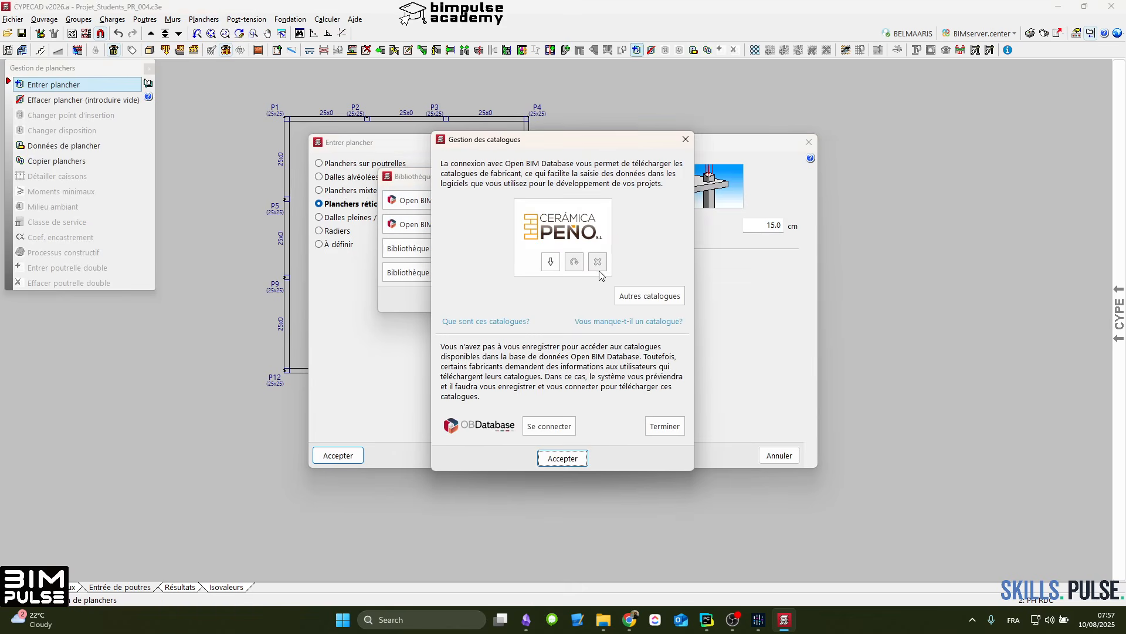
left_click(654, 297)
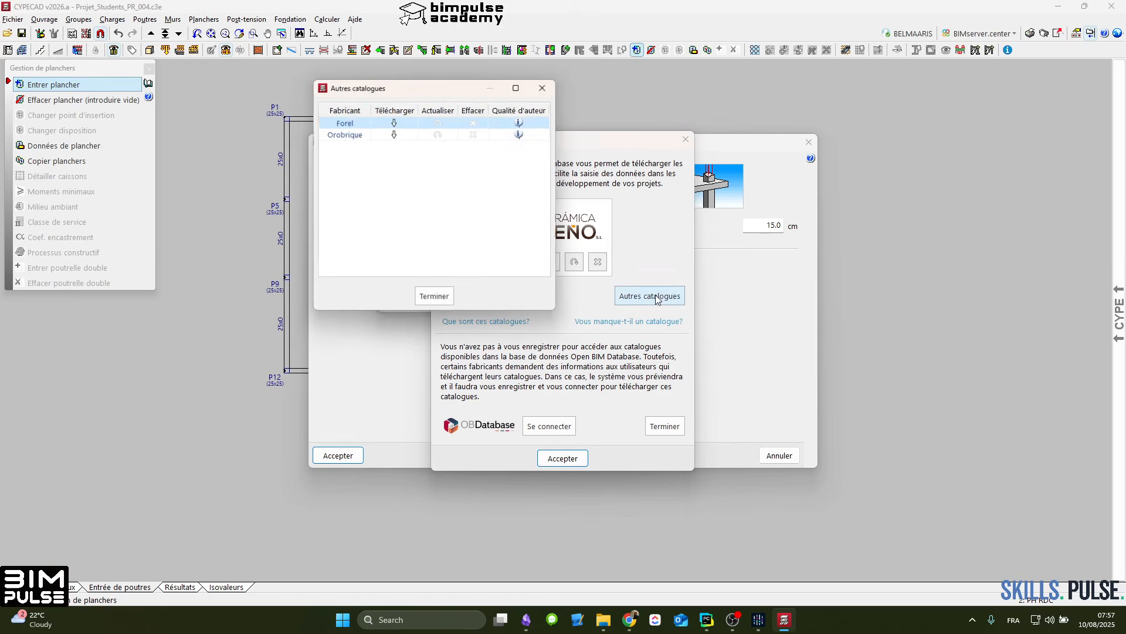
left_click(545, 87)
left_click(563, 458)
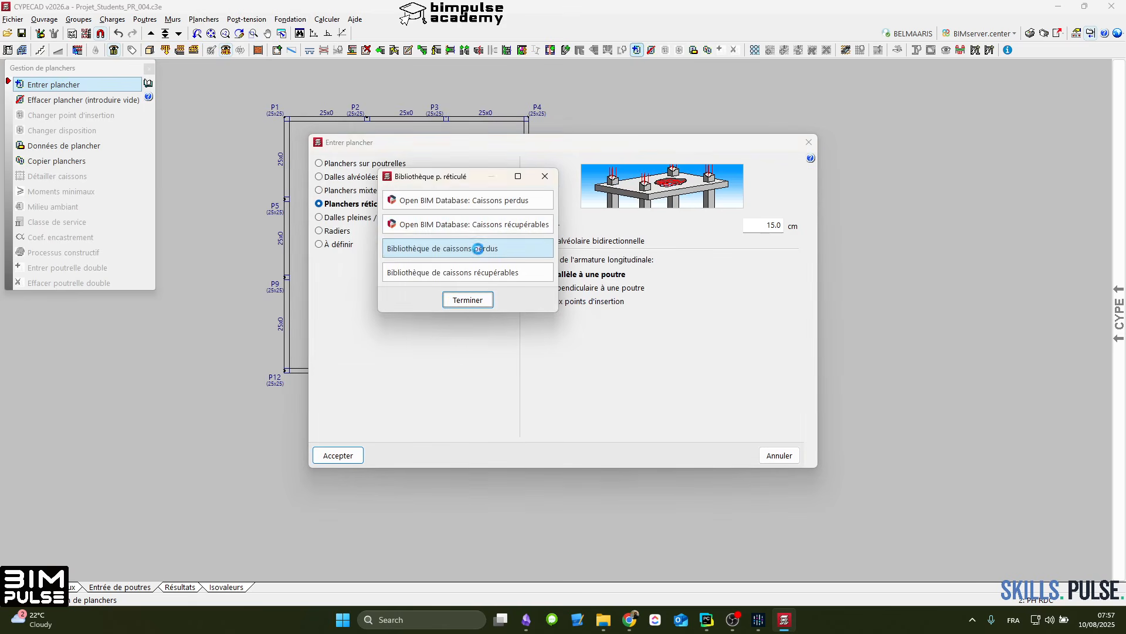
Step: Import the BP_ALJIZA_50_60_12_20_7 concrete caisson from the Bibliothèque de caissons perdus and select it for the floor
left_click(484, 254)
left_click(212, 93)
left_click(199, 81)
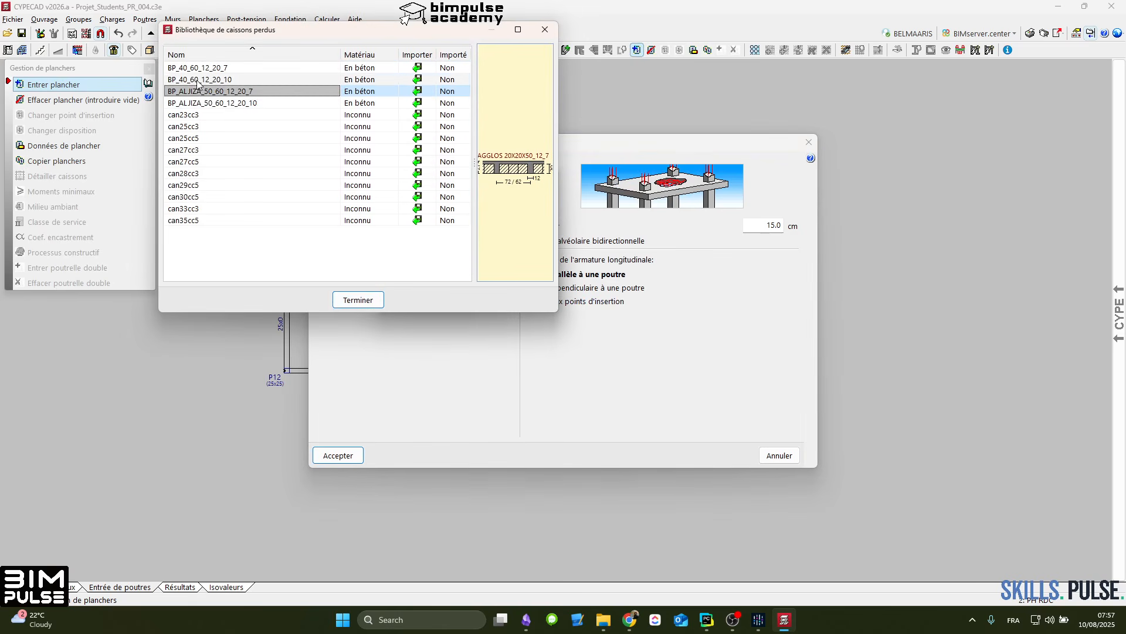
left_click(219, 91)
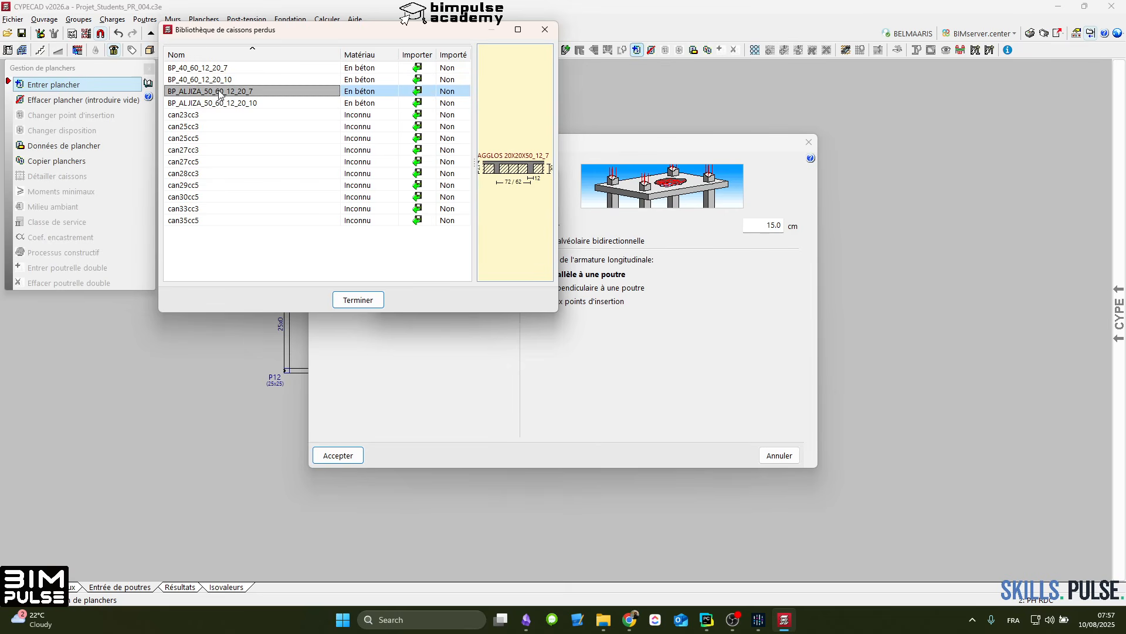
left_click(417, 92)
left_click(270, 199)
left_click(359, 299)
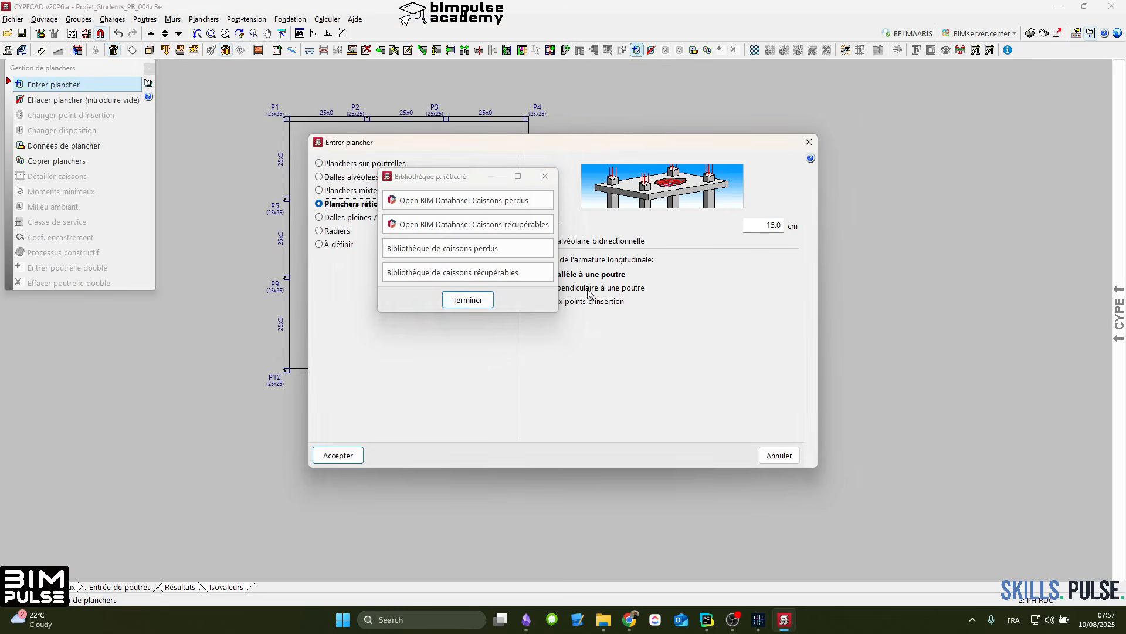
left_click(464, 298)
left_click(623, 206)
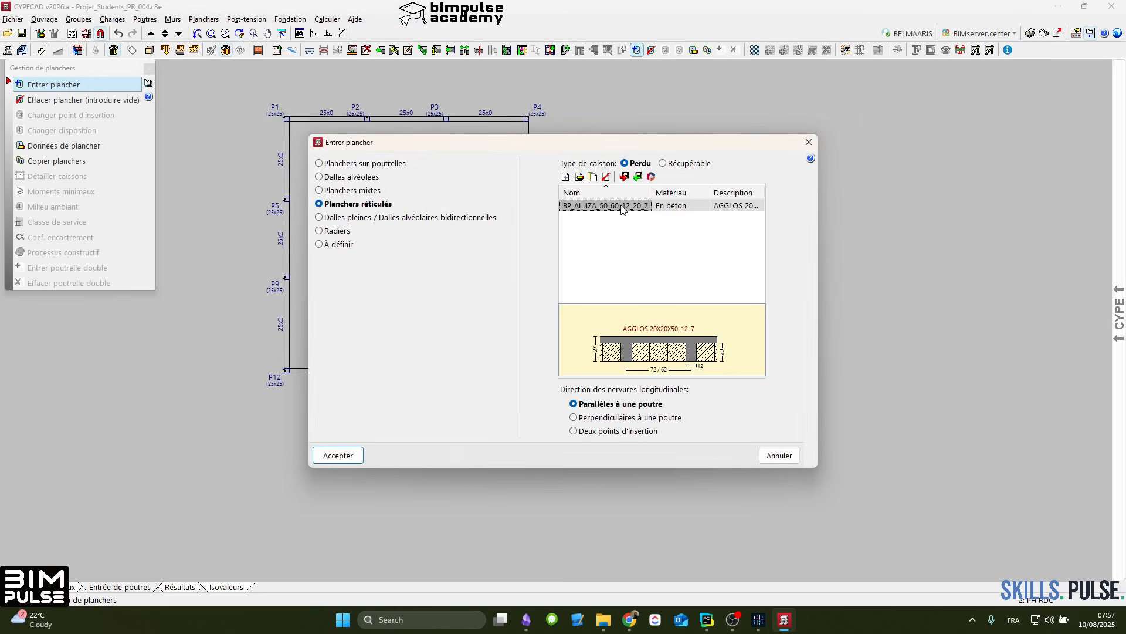
Step: Review the BP_ALJIZA_50_60_12_20_7 caisson's thickness, compression slab, rib spacing, rib width and self-weight, leaving its definition without changes
left_click(590, 177)
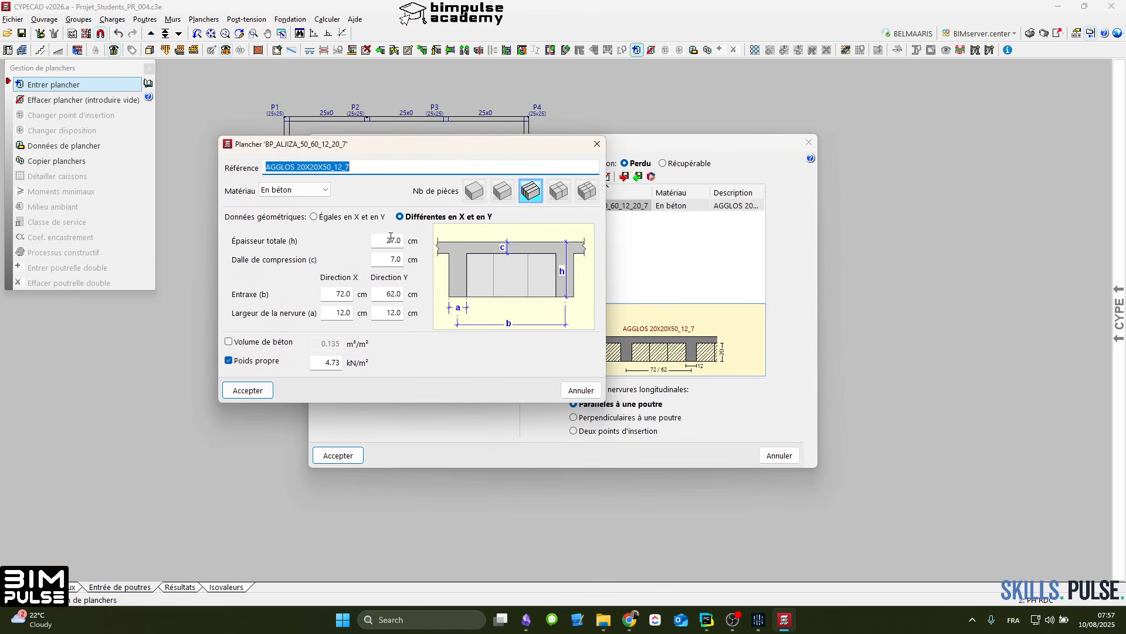
left_click(391, 240)
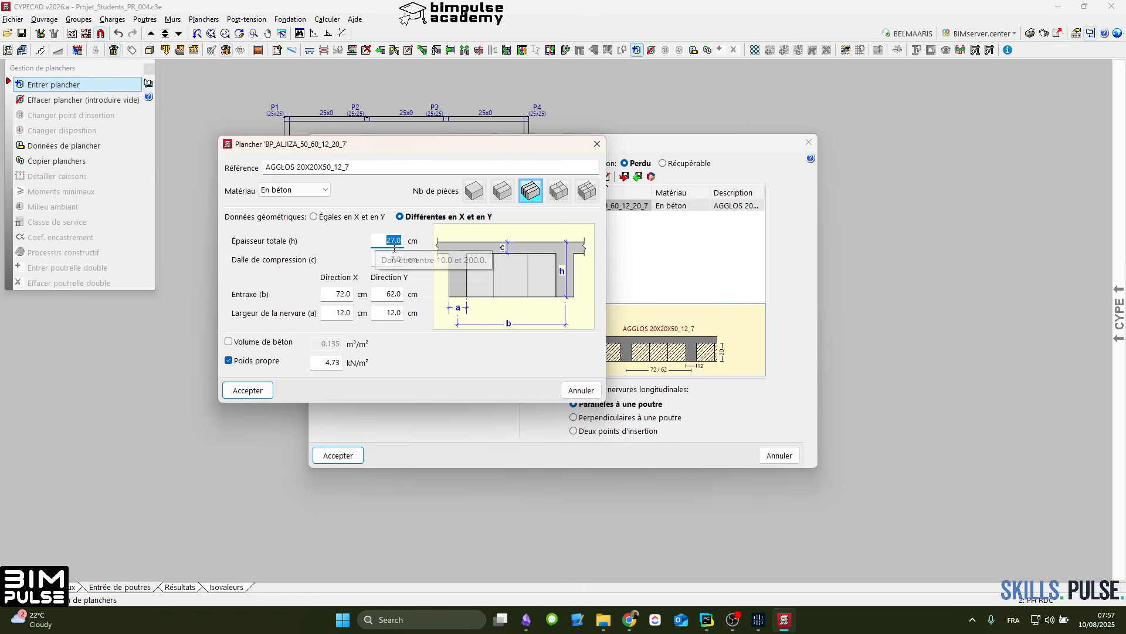
left_click(386, 259)
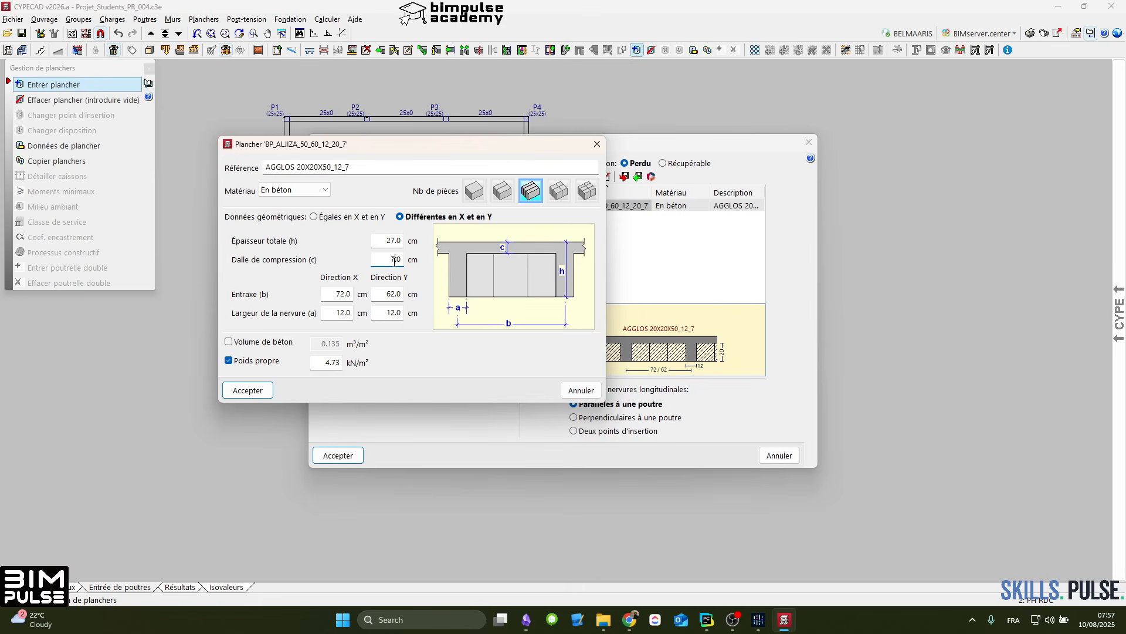
left_click(345, 296)
left_click(403, 295)
left_click(392, 296)
left_click(397, 311)
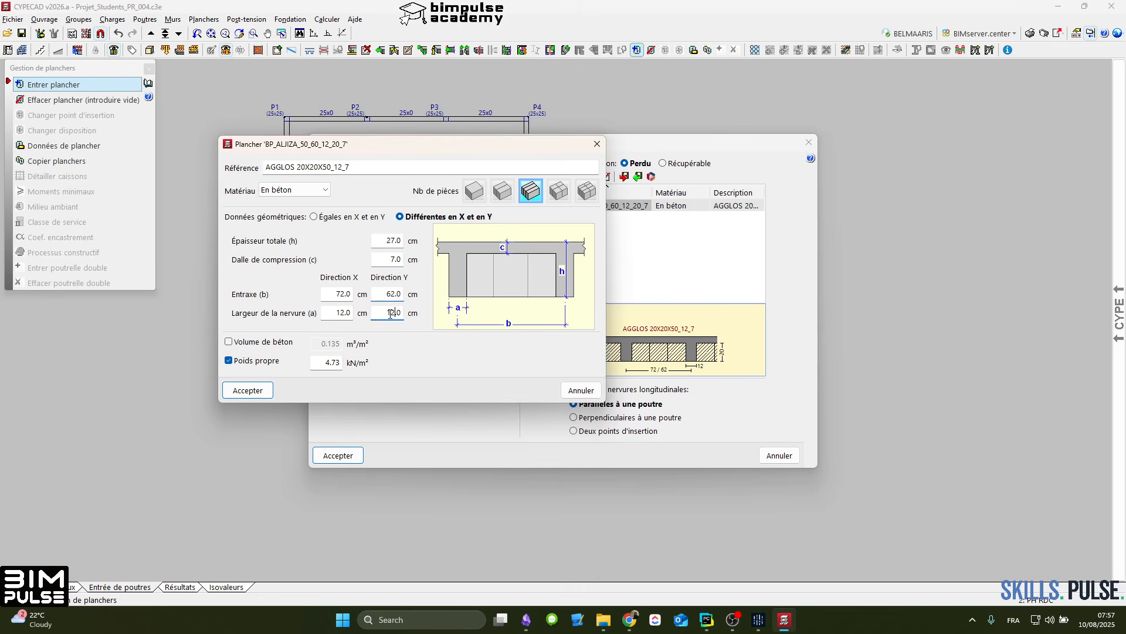
left_click(352, 295)
left_click(389, 294)
double_click(412, 291)
left_click(402, 293)
left_click(256, 362)
left_click(262, 363)
left_click(580, 390)
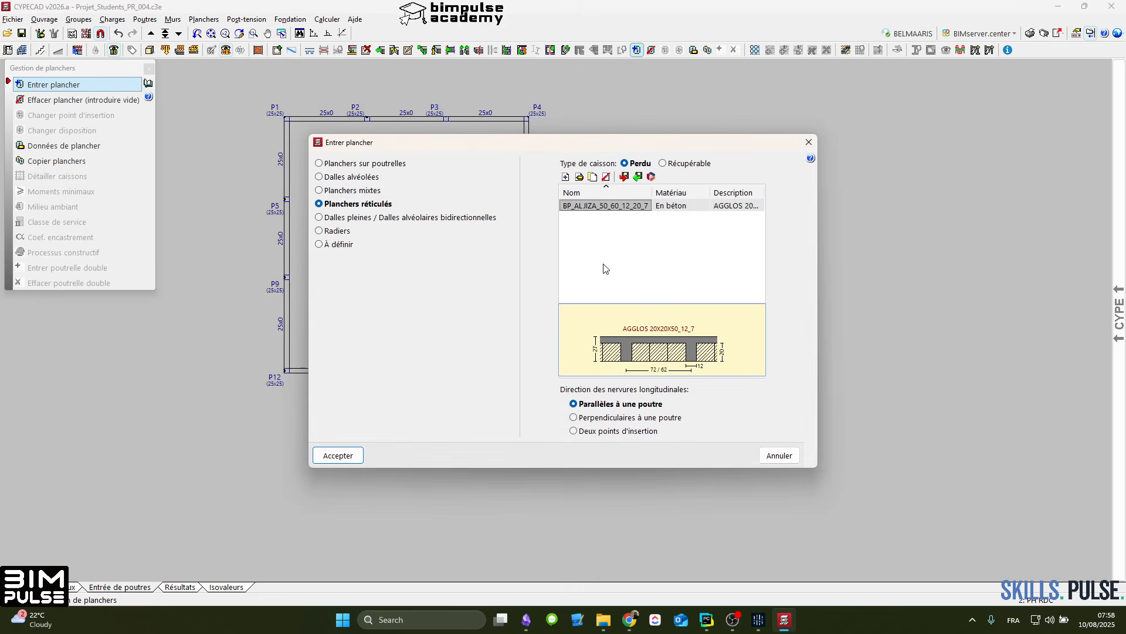
Step: Reopen the BP_ALJIZA_50_60_12_20_7 caisson's definition and launch the Windows Calculator alongside it
double_click(619, 207)
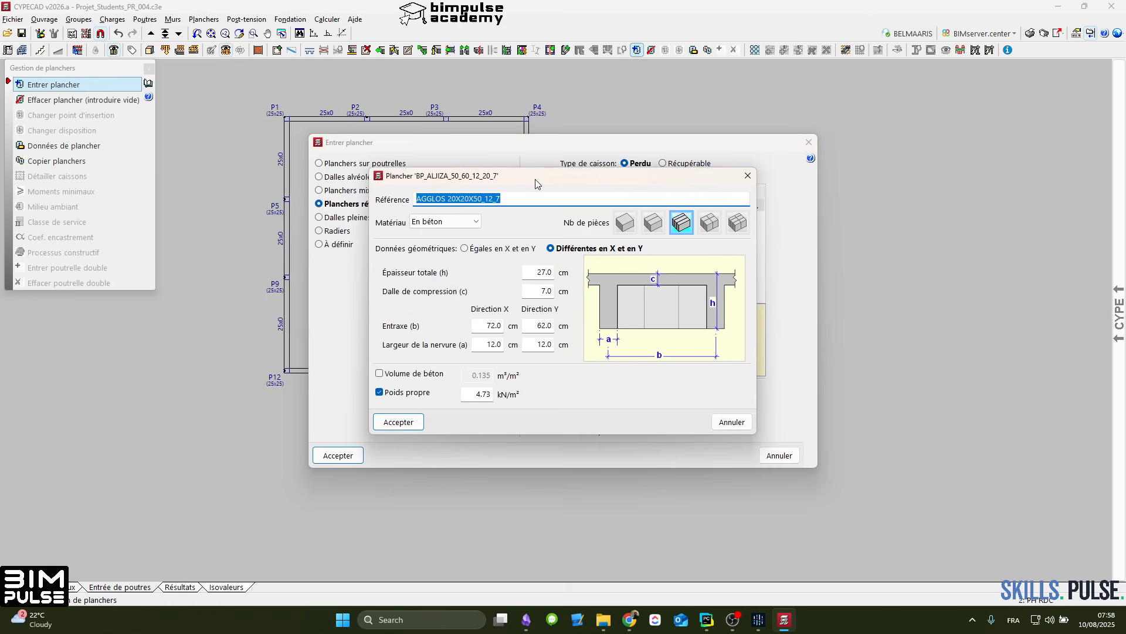
left_click_drag(536, 183, 472, 164)
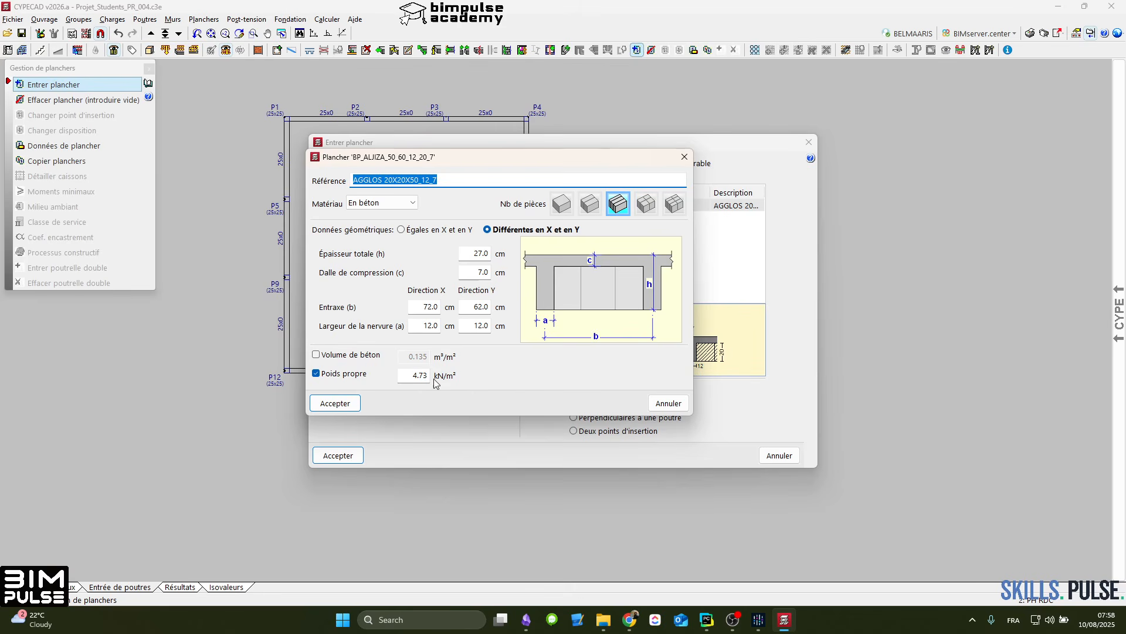
left_click(444, 620)
type("camlc")
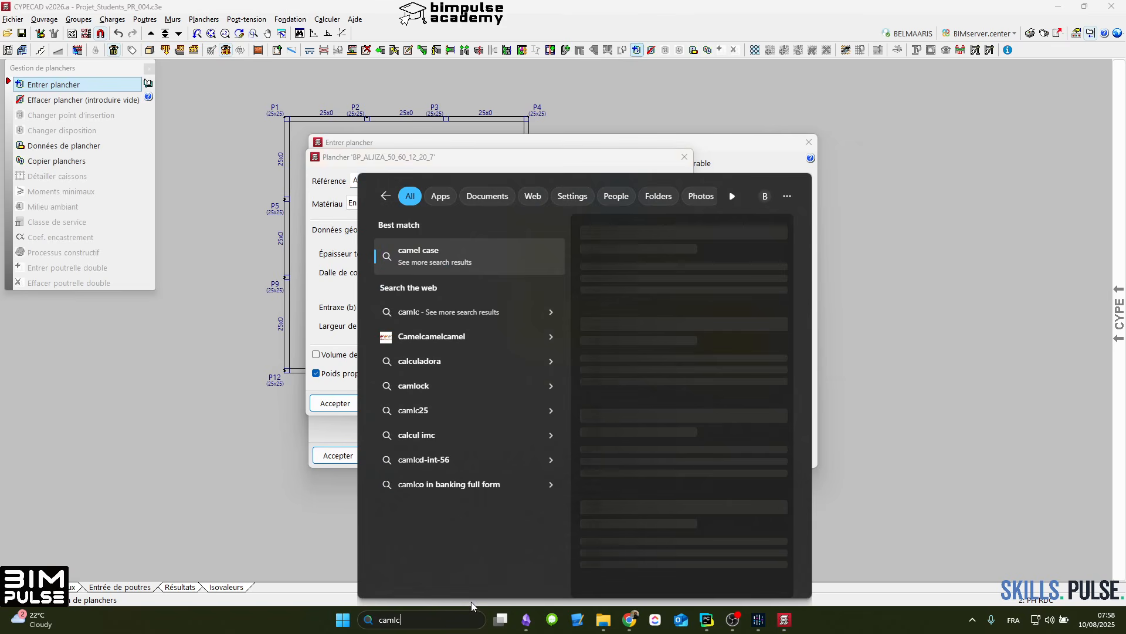
key("BackSpace")
key("BackSpace")
key("BackSpace")
type("l")
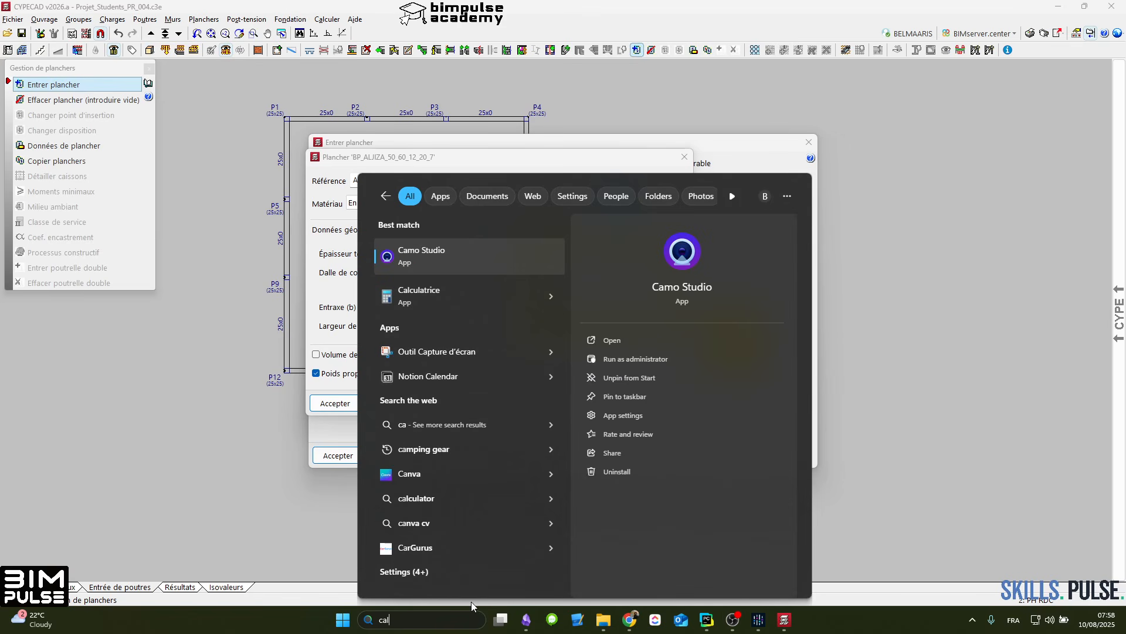
type("culatrice")
left_click(432, 249)
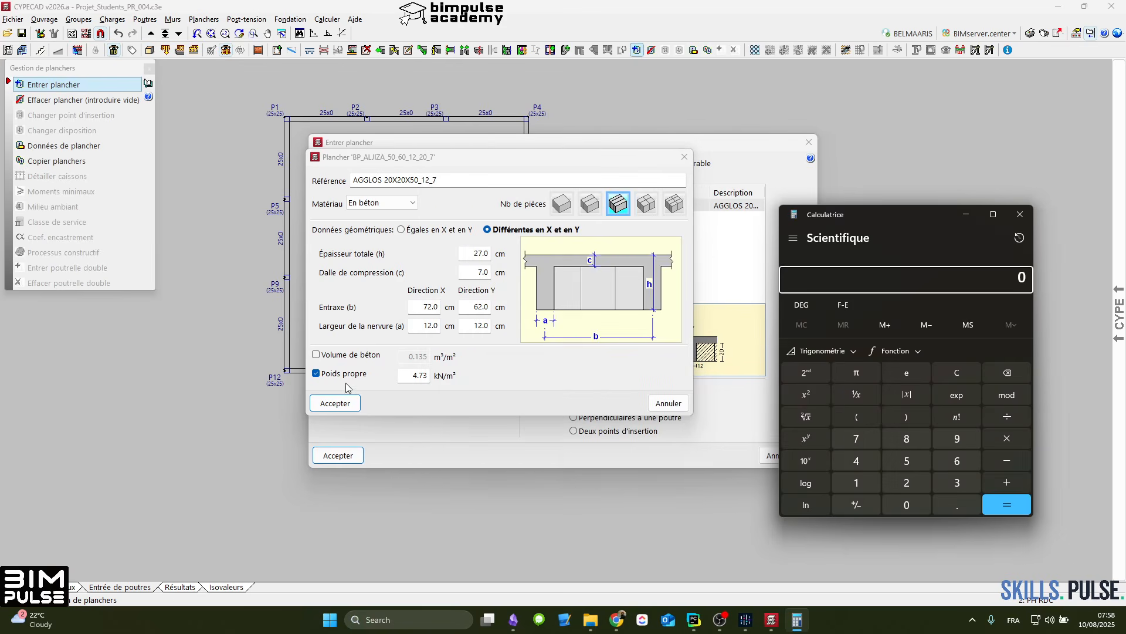
Step: Compare the caisson's custom and automatic self-weights by calculating 4.73 minus 4.39, cancel its definition and close Calculator
type("4.73")
left_click(347, 374)
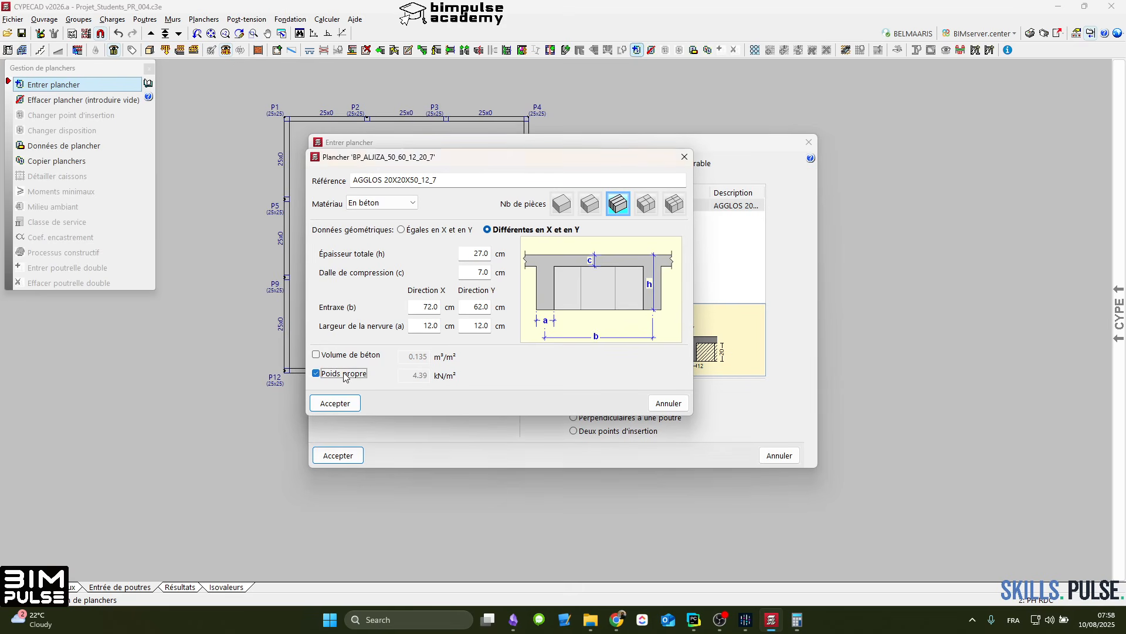
left_click(668, 403)
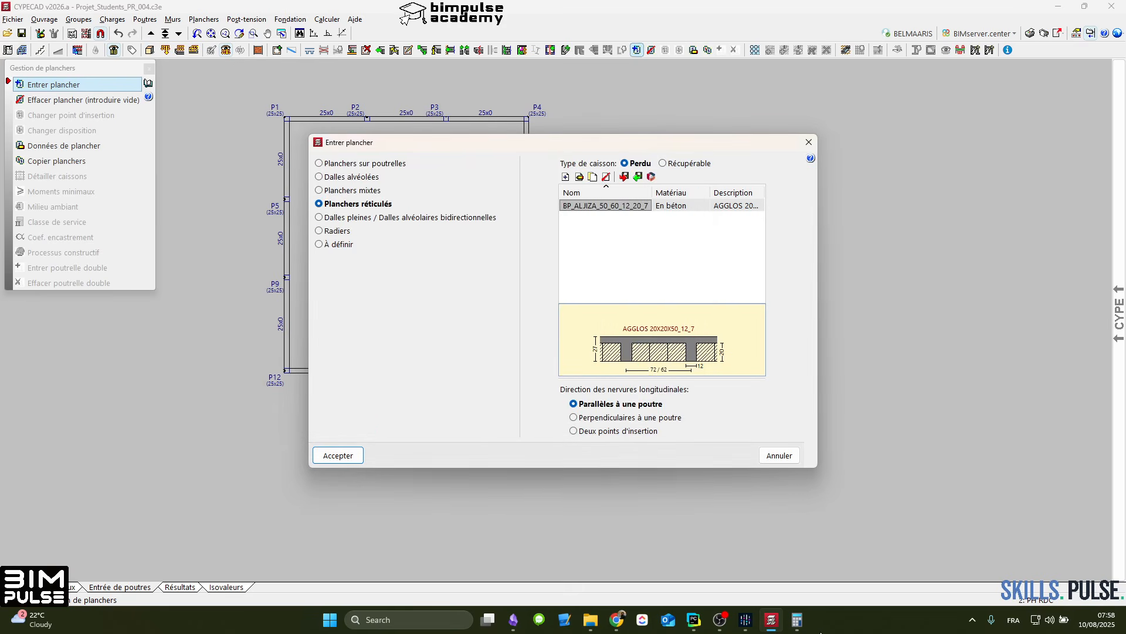
left_click(796, 621)
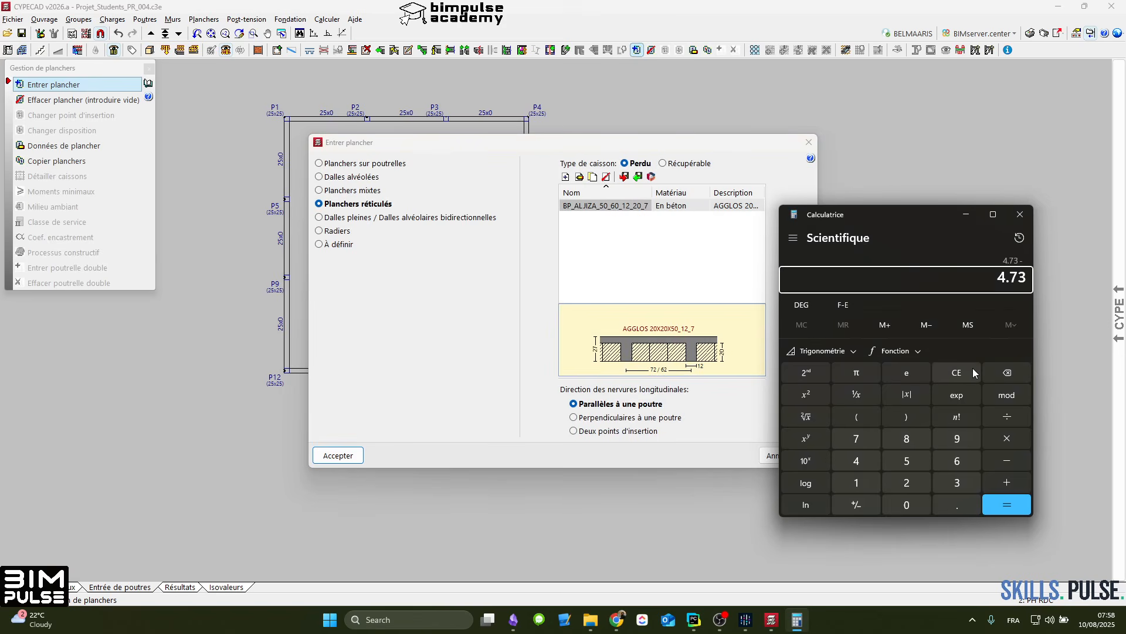
type("4.39")
key("Return")
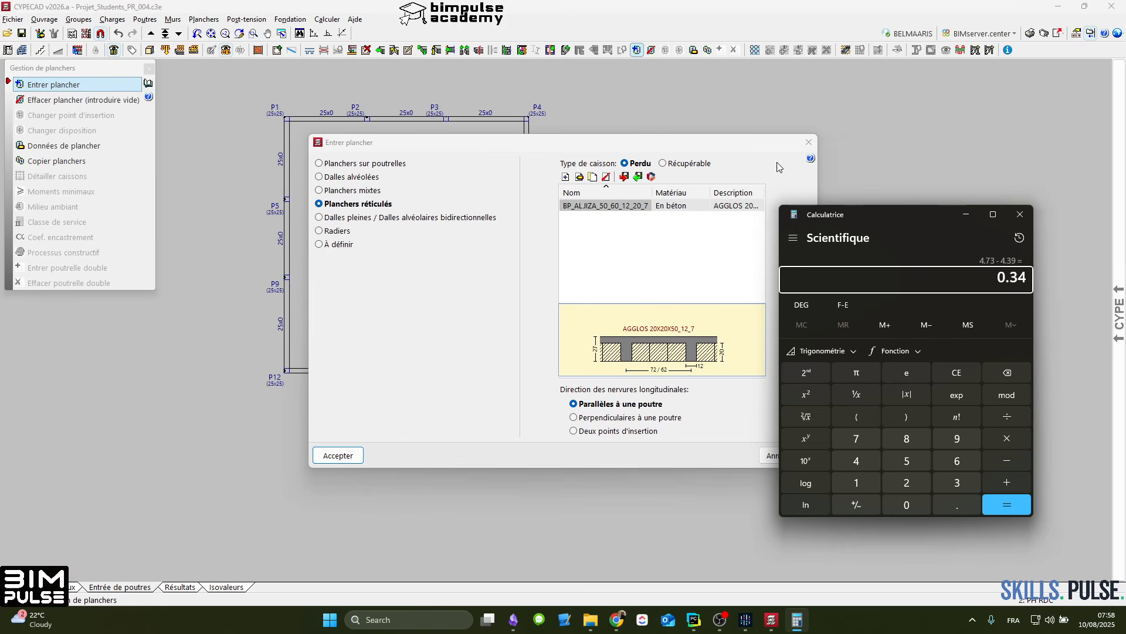
left_click(1020, 214)
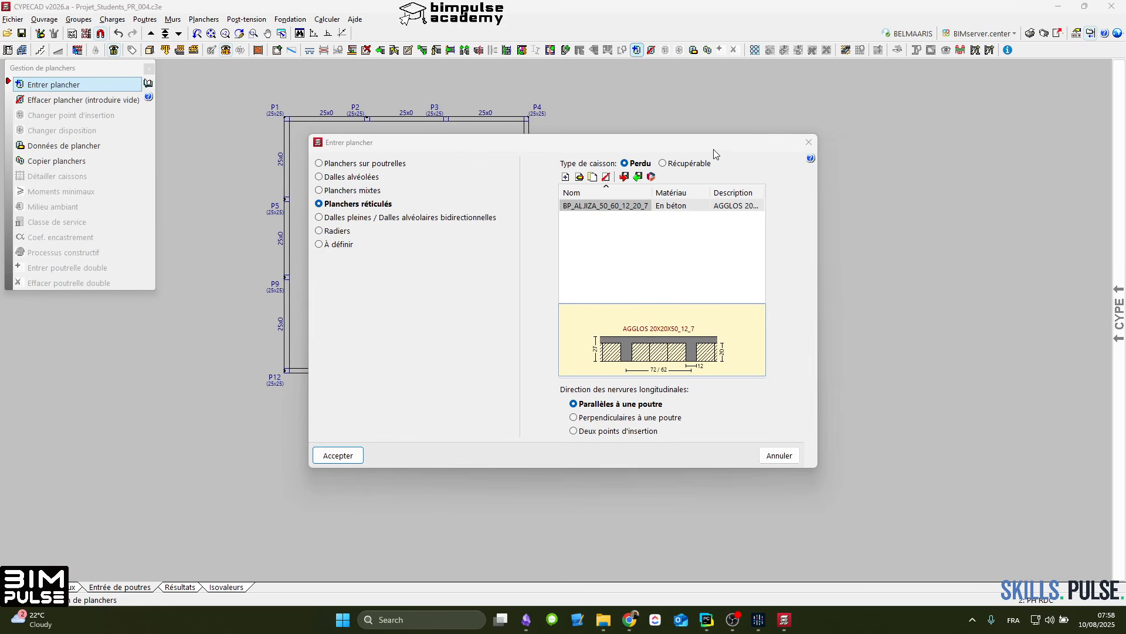
Step: Place the waffle slab inside the perimeter beams with its longitudinal ribs parallel to the P2–P3 beam, and finish floor entry
left_click(359, 456)
left_click(380, 369)
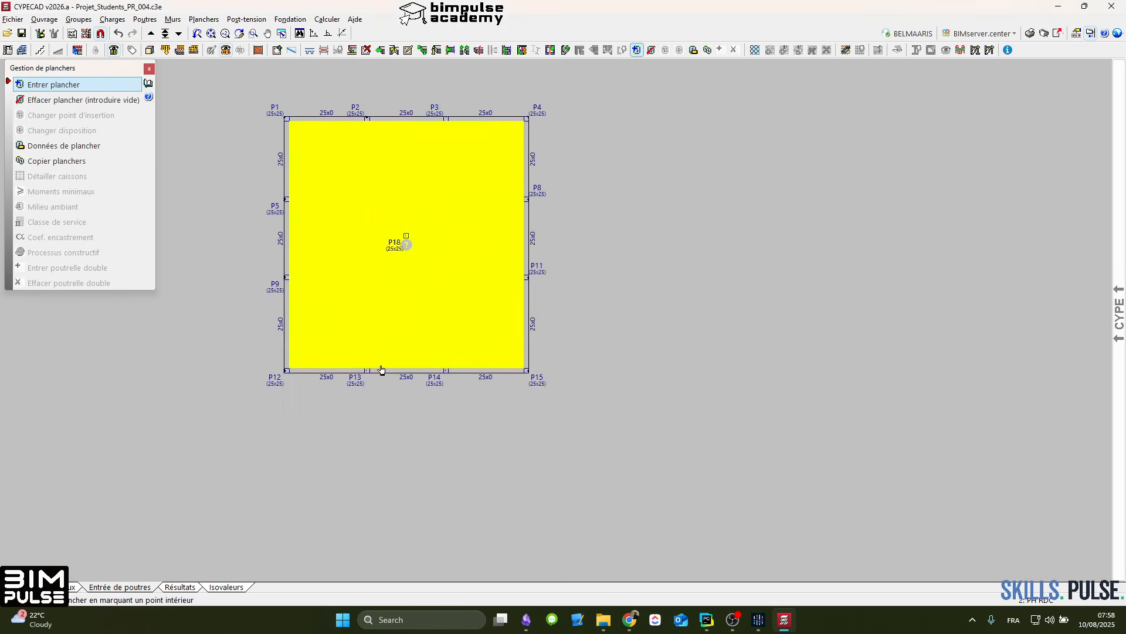
scroll(297, 253, "up", 2)
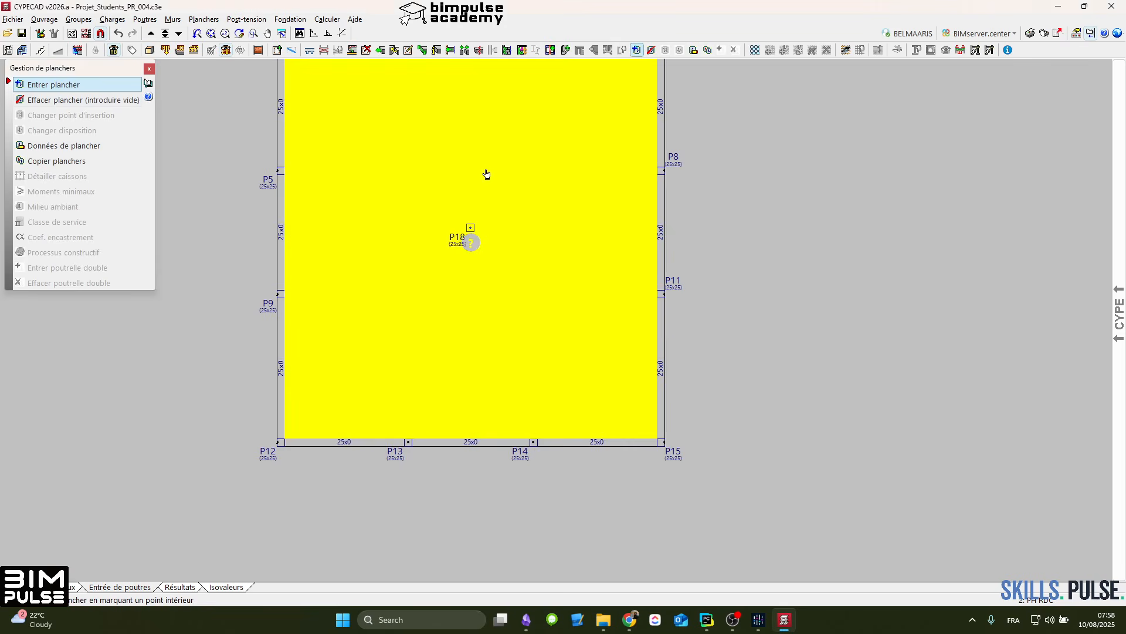
left_click(485, 178)
middle_click_drag(484, 197, 478, 351)
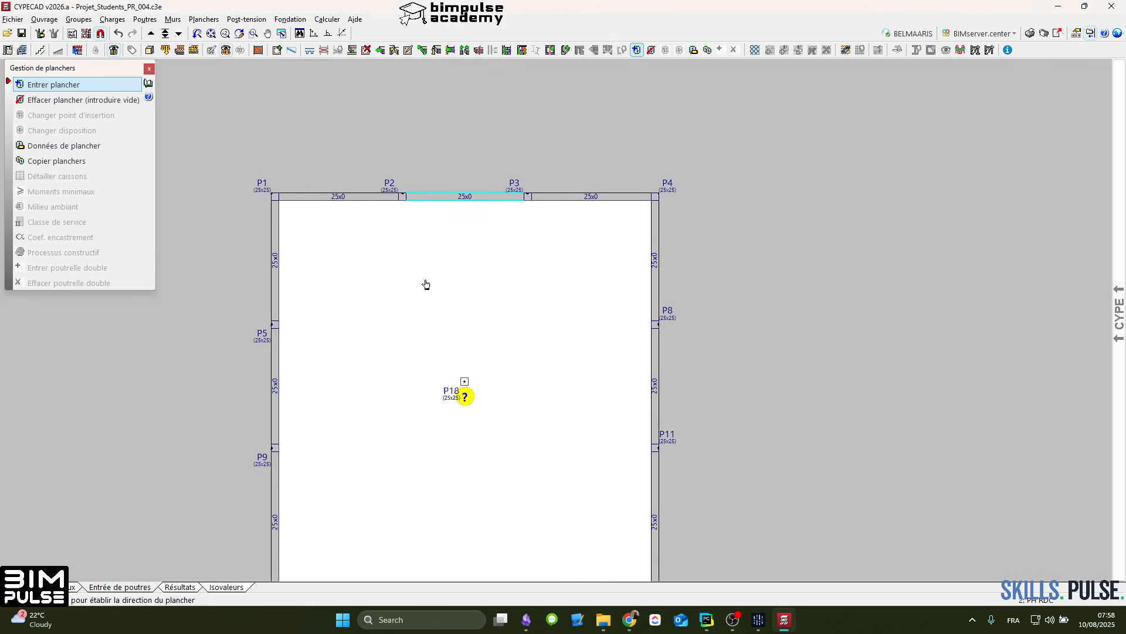
left_click(442, 211)
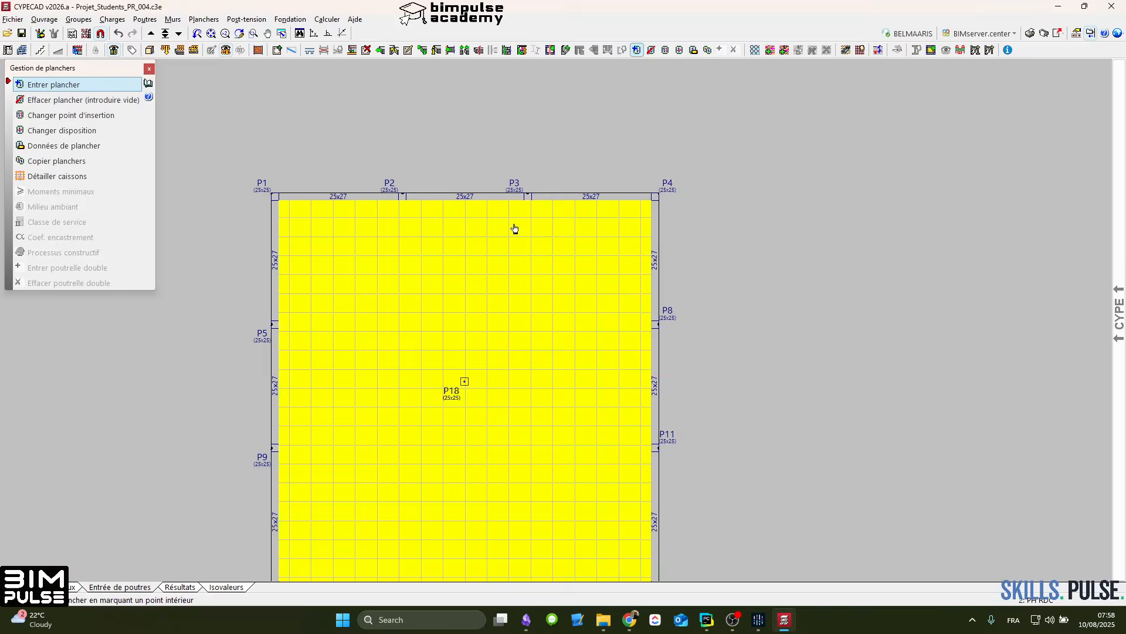
scroll(458, 188, "down", 2)
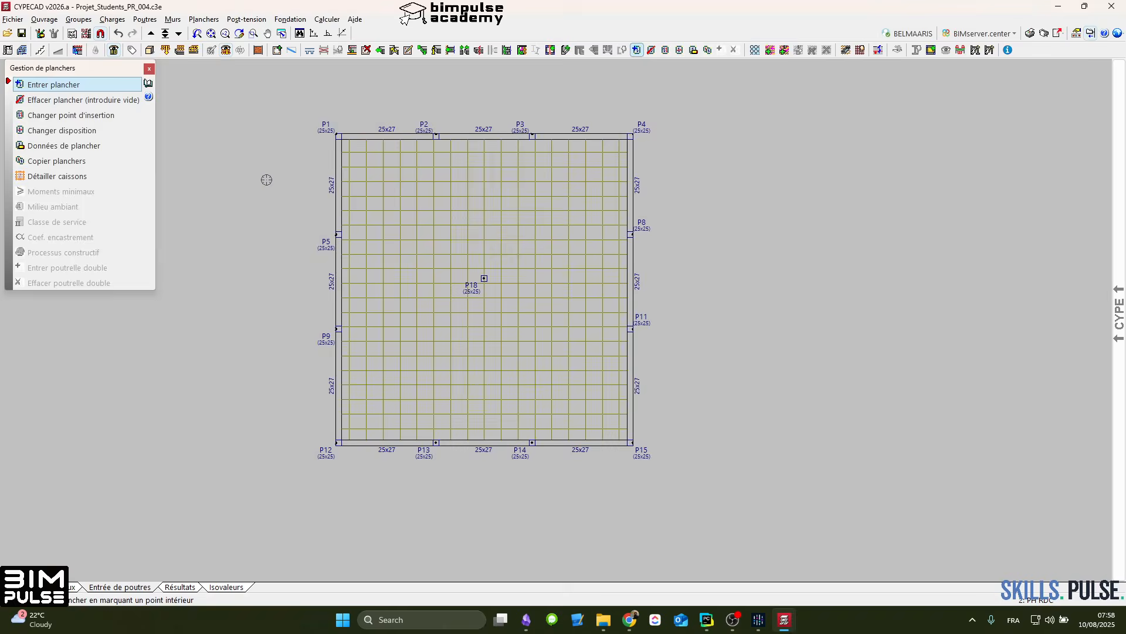
left_click(149, 68)
Step: Generate the solid panels around all columns of the level automatically and look over the resulting layout
scroll(455, 249, "up", 2)
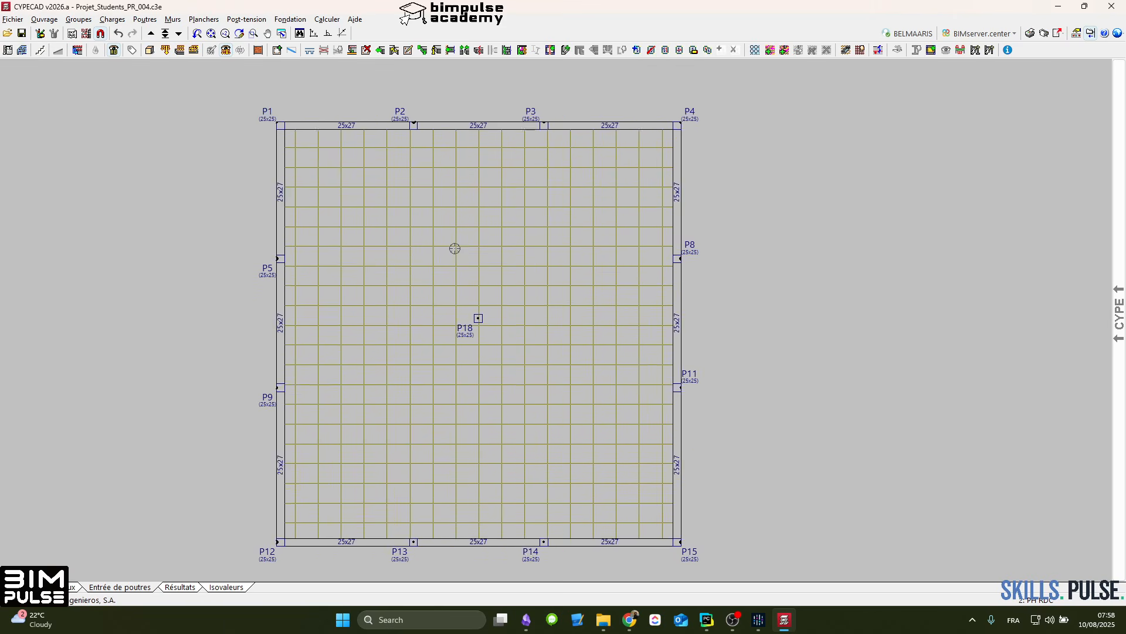
scroll(456, 248, "down", 2)
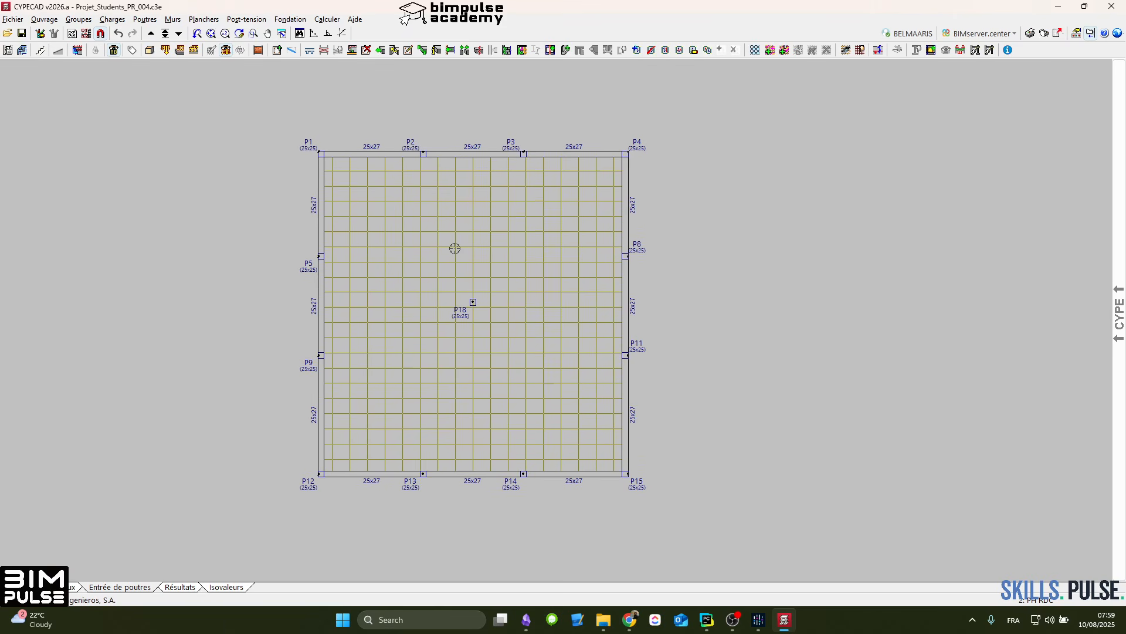
left_click(770, 51)
scroll(410, 292, "up", 2)
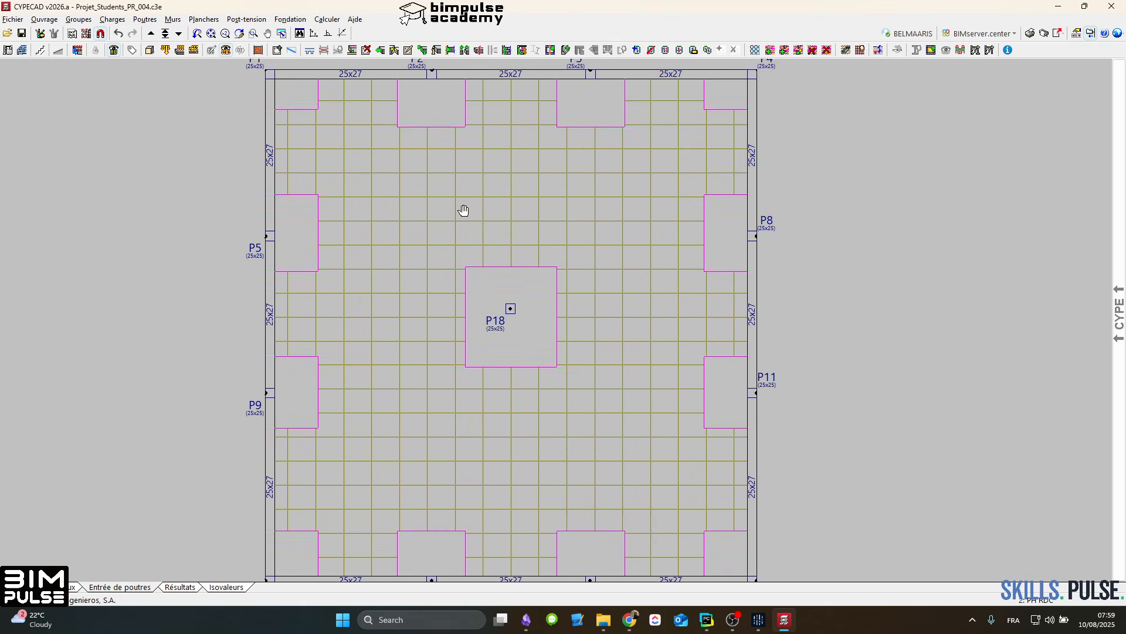
middle_click_drag(464, 210, 470, 181)
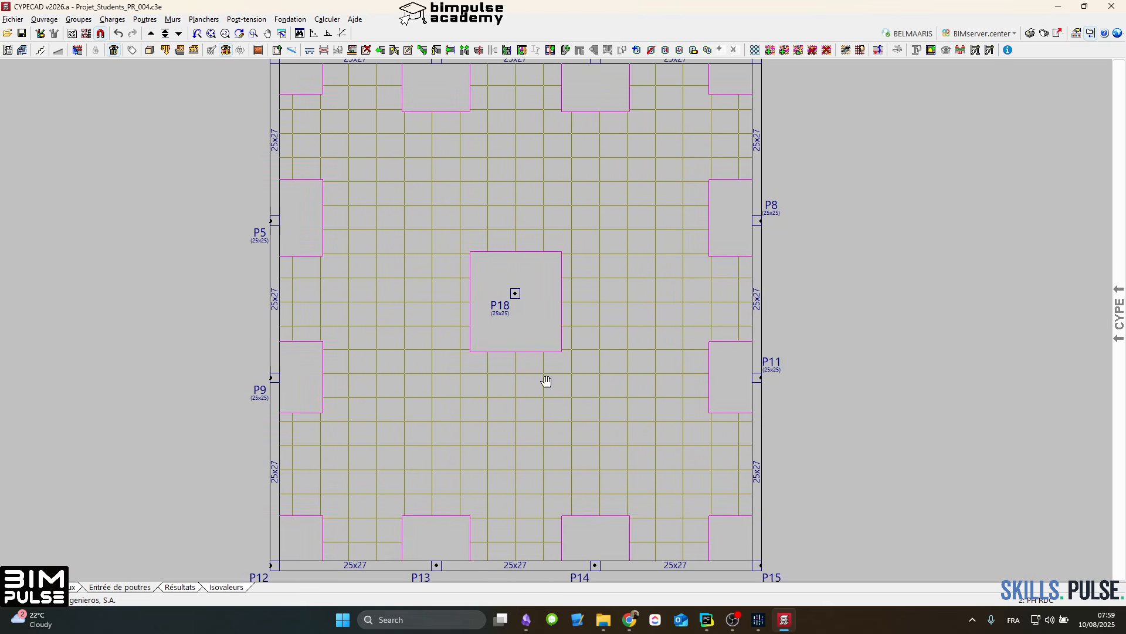
middle_click_drag(545, 380, 486, 246)
middle_click_drag(462, 178, 454, 310)
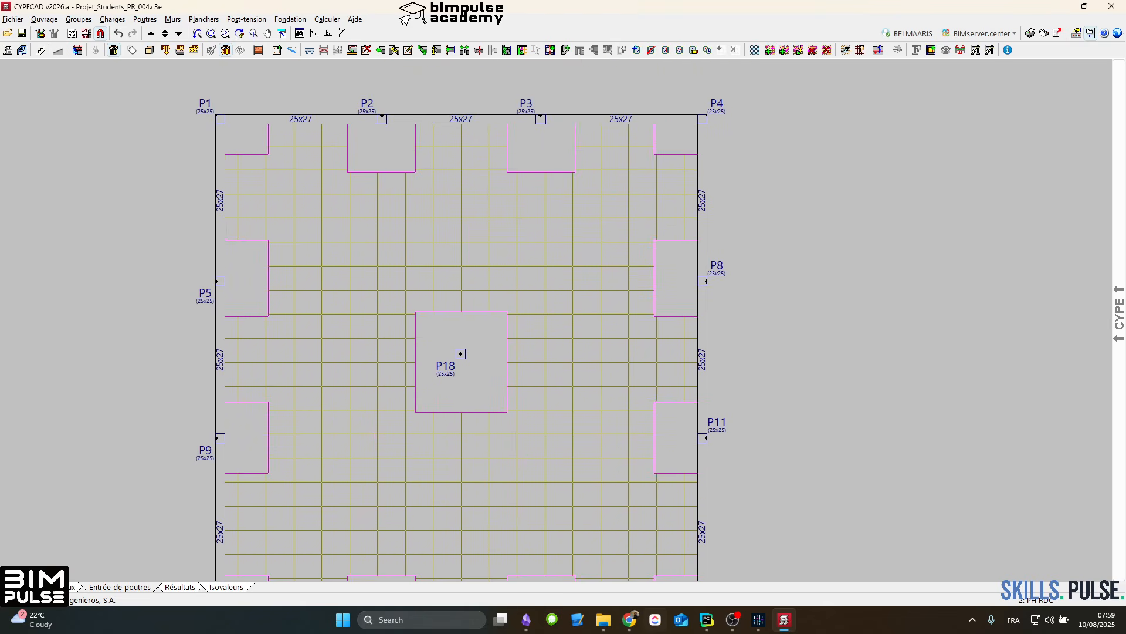
Step: Switch to Chrome and consult the Dalle Réticulée article's illustrated rule for sizing the panels around columns
mouse_move(629, 620)
left_click(734, 578)
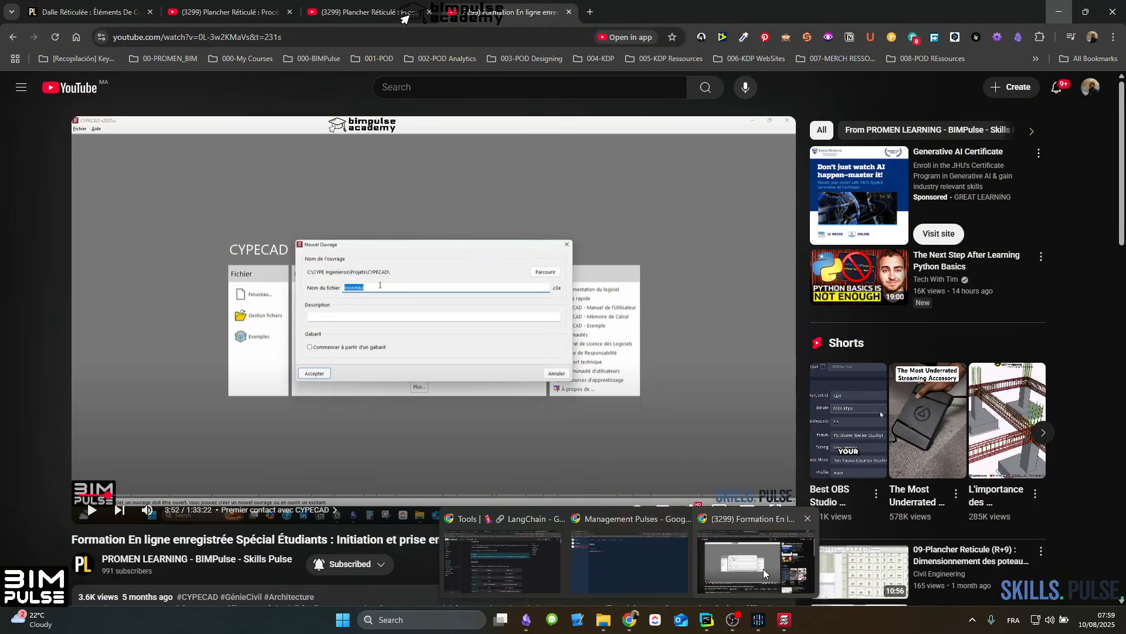
left_click(88, 12)
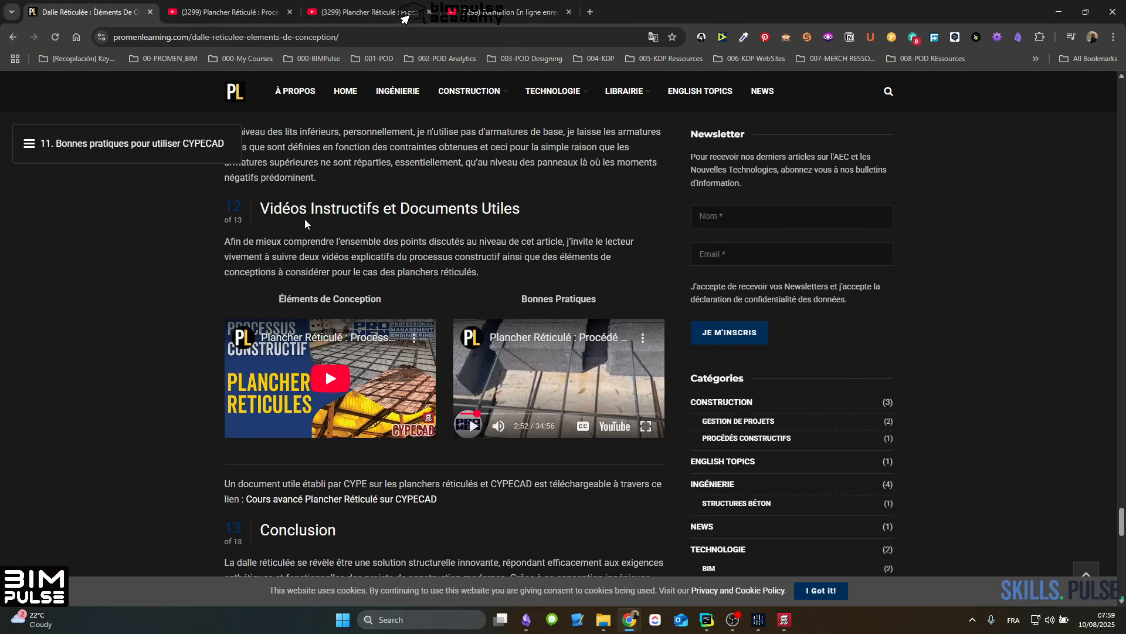
scroll(352, 369, "up", 10)
scroll(349, 368, "up", 15)
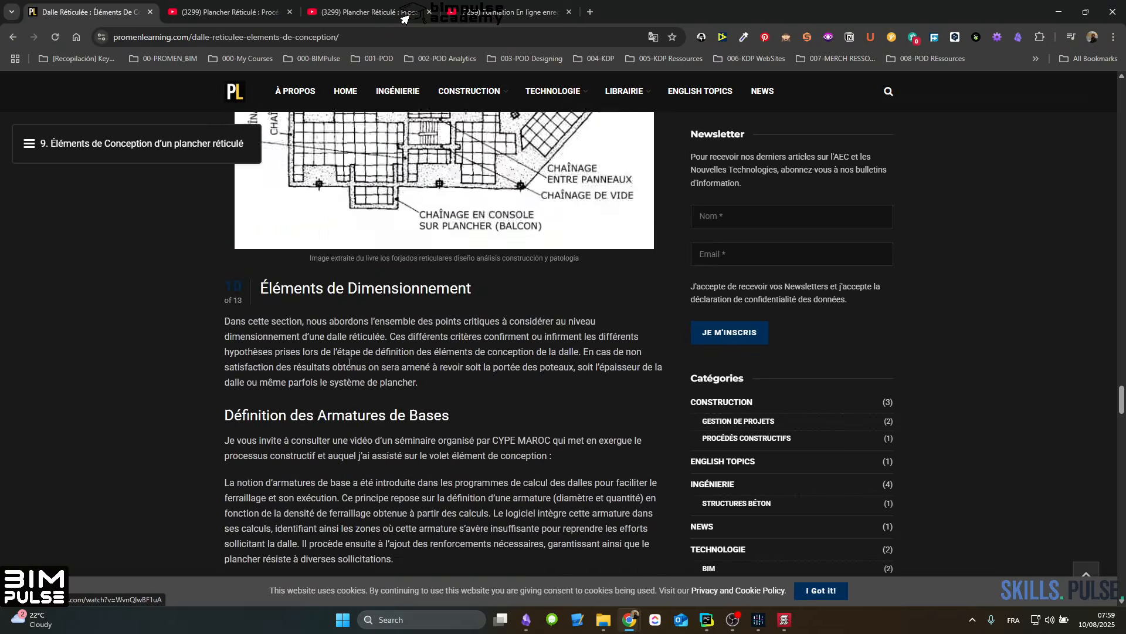
scroll(352, 361, "down", 5)
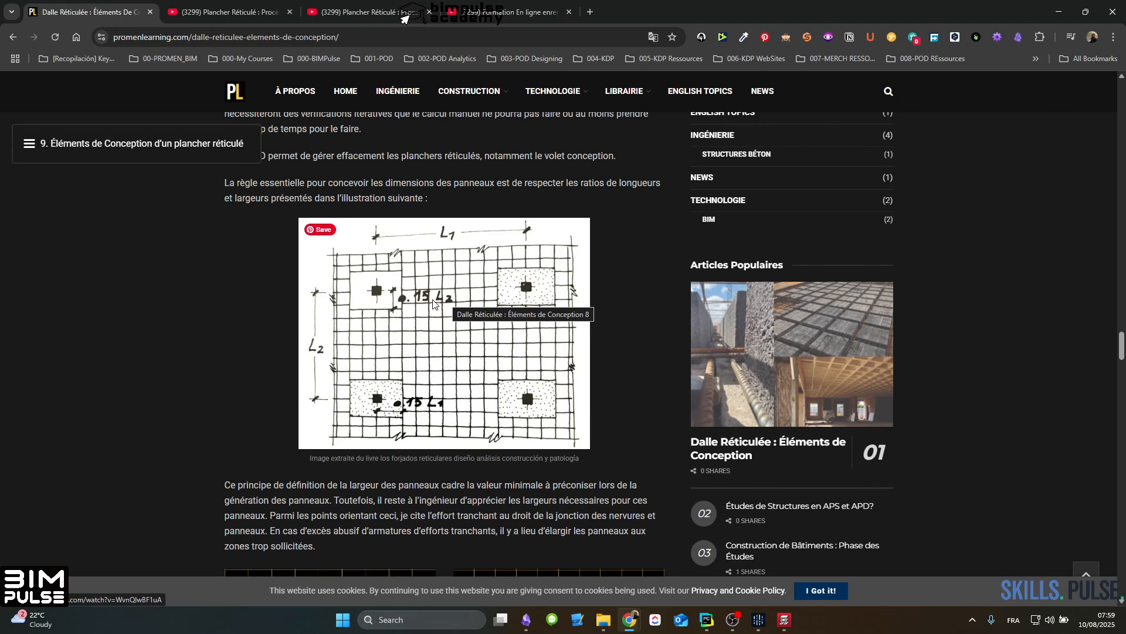
Step: Switch to CYPECAD and measure the horizontal distance from column P18 to the perimeter beam between P5 and P9
left_click(784, 619)
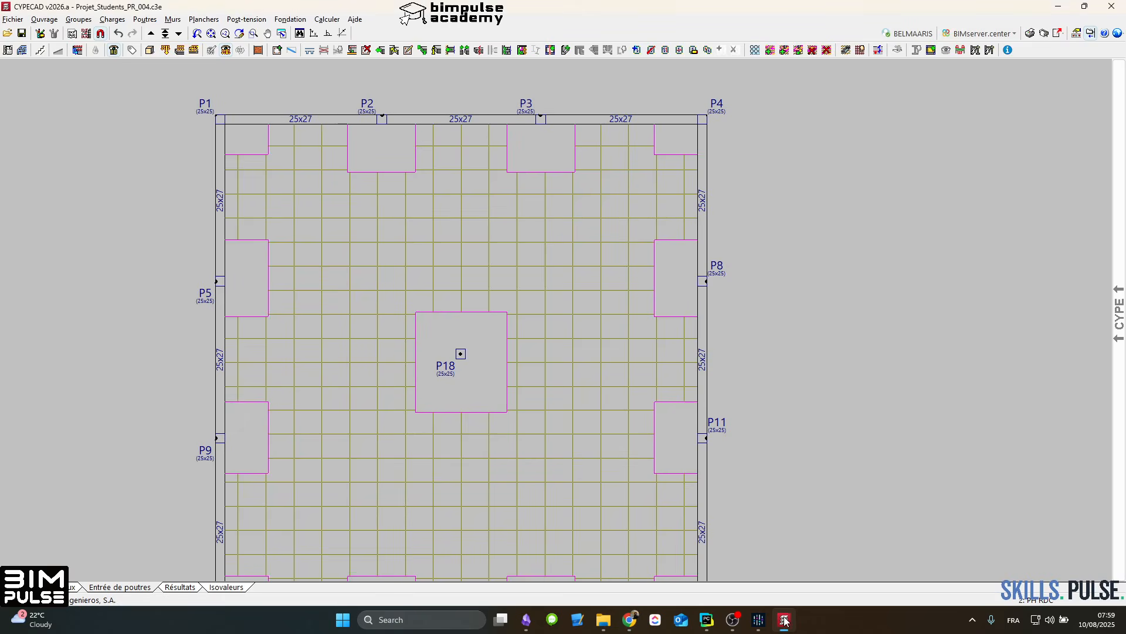
left_click(40, 33)
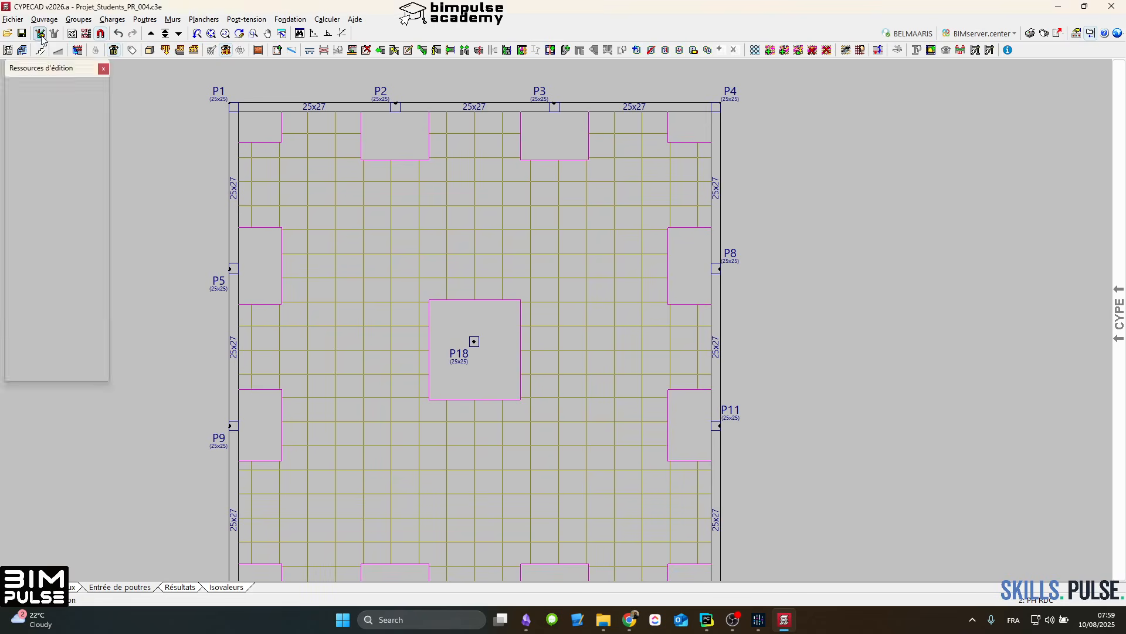
left_click(37, 99)
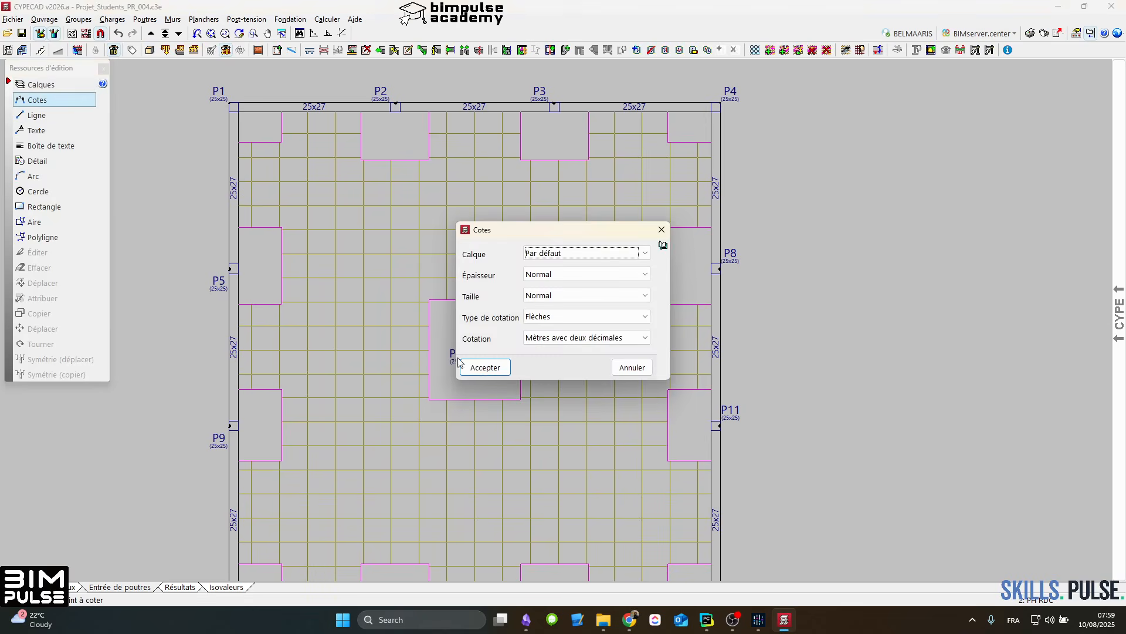
left_click(469, 366)
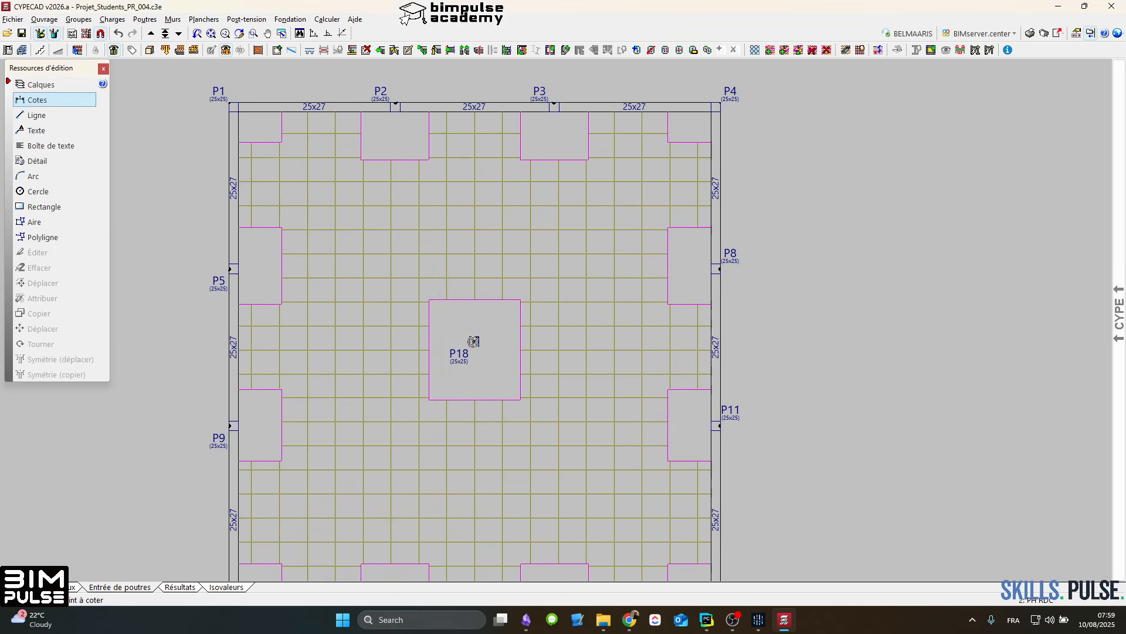
left_click(473, 342)
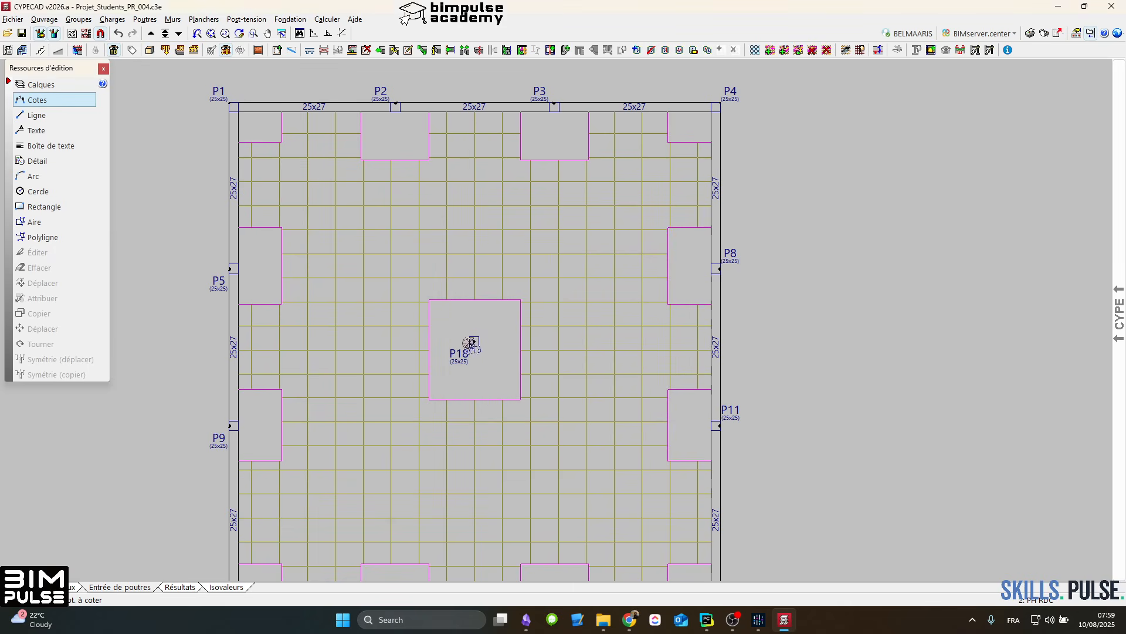
scroll(236, 340, "up", 2)
right_click(234, 347)
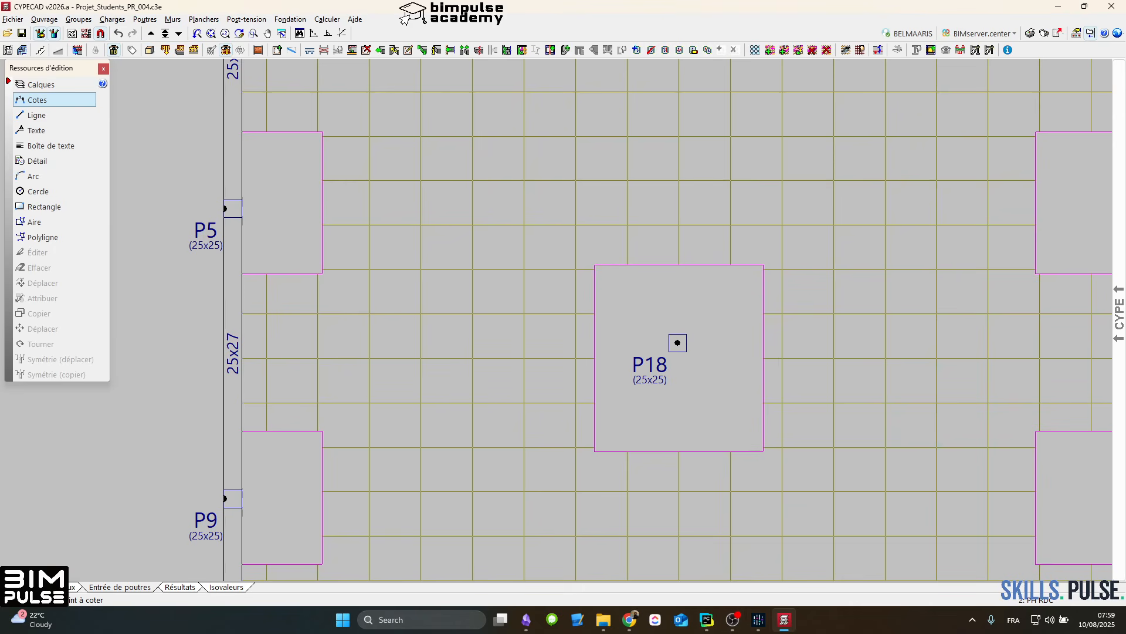
Step: Compute the minimum panel width as 6.2 × 0.15 in Calculator and return to the floor plan
left_click(419, 613)
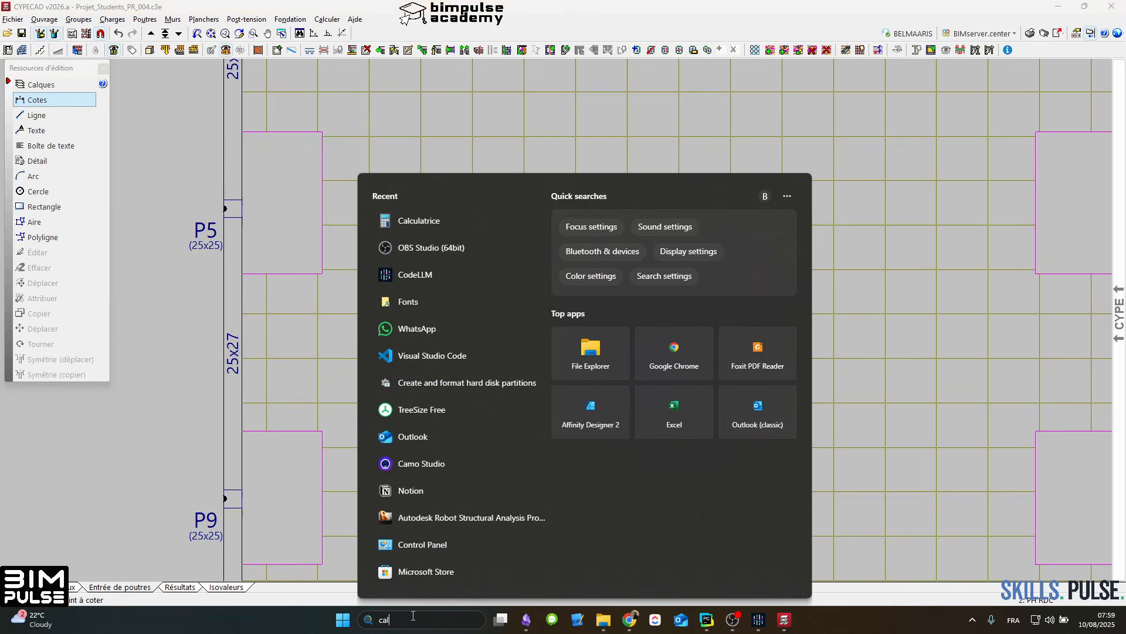
type("cal")
left_click(428, 258)
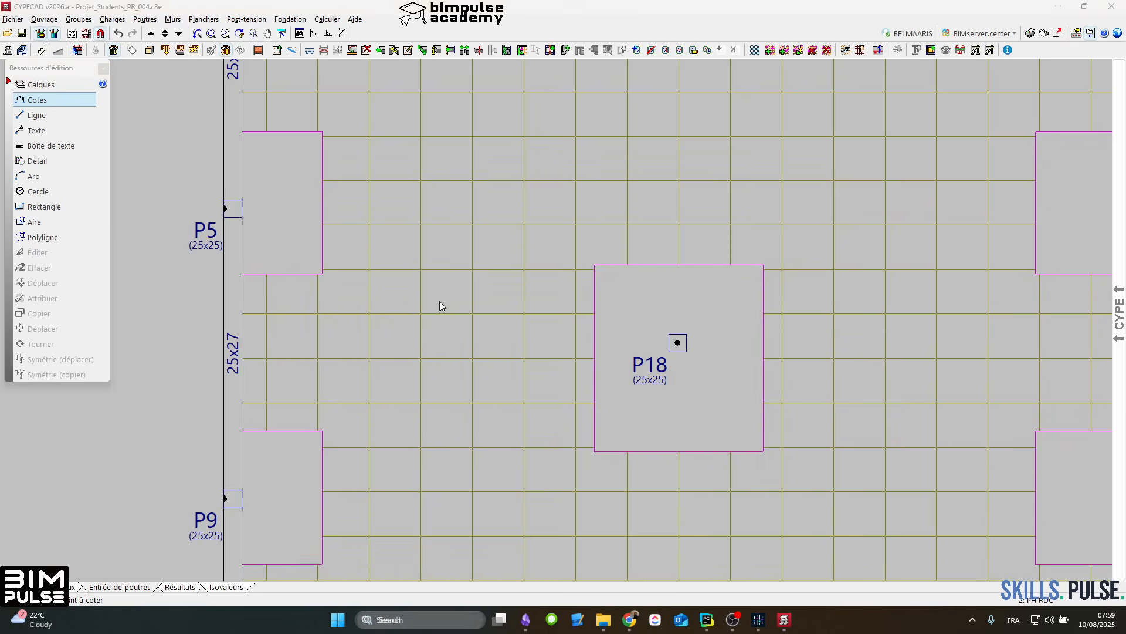
type("6.")
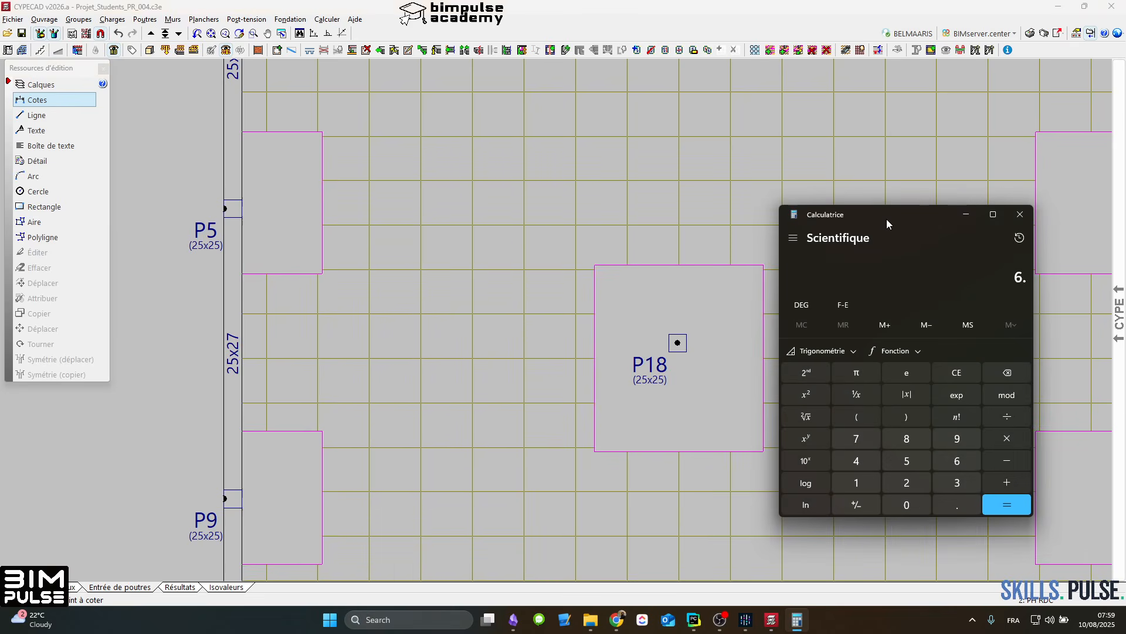
type("2*0.15")
key("Return")
left_click(784, 35)
Step: Measure the width of the central solid panel from column P18 to its edge on the P5–P9 side
scroll(553, 296, "down", 1)
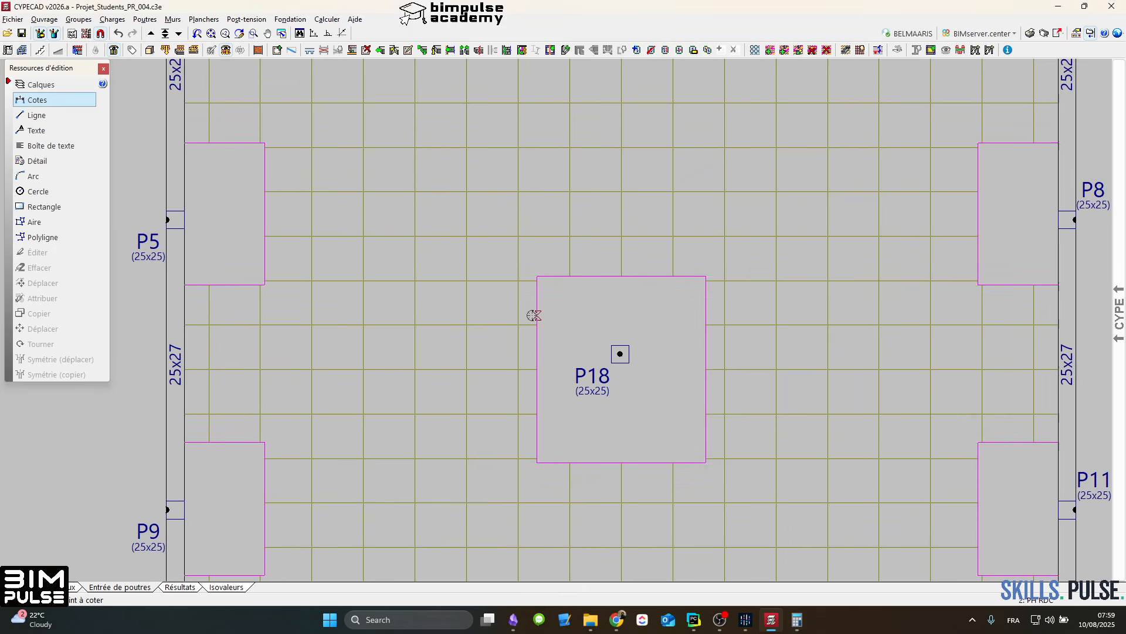
scroll(501, 288, "down", 1)
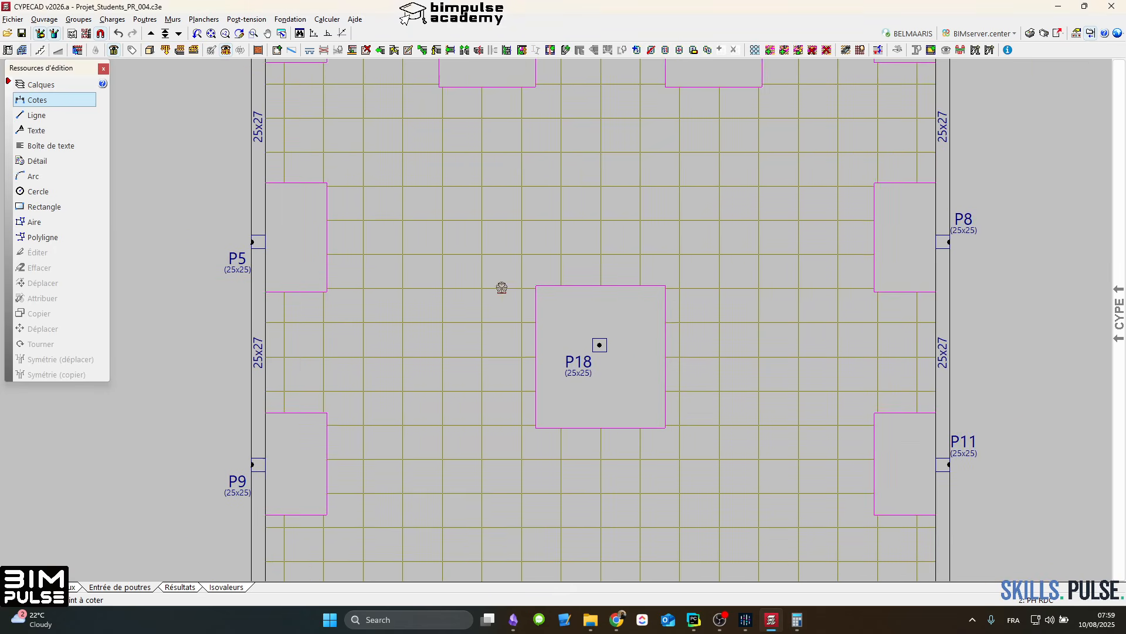
left_click(592, 351)
scroll(537, 353, "up", 2)
scroll(536, 351, "down", 3)
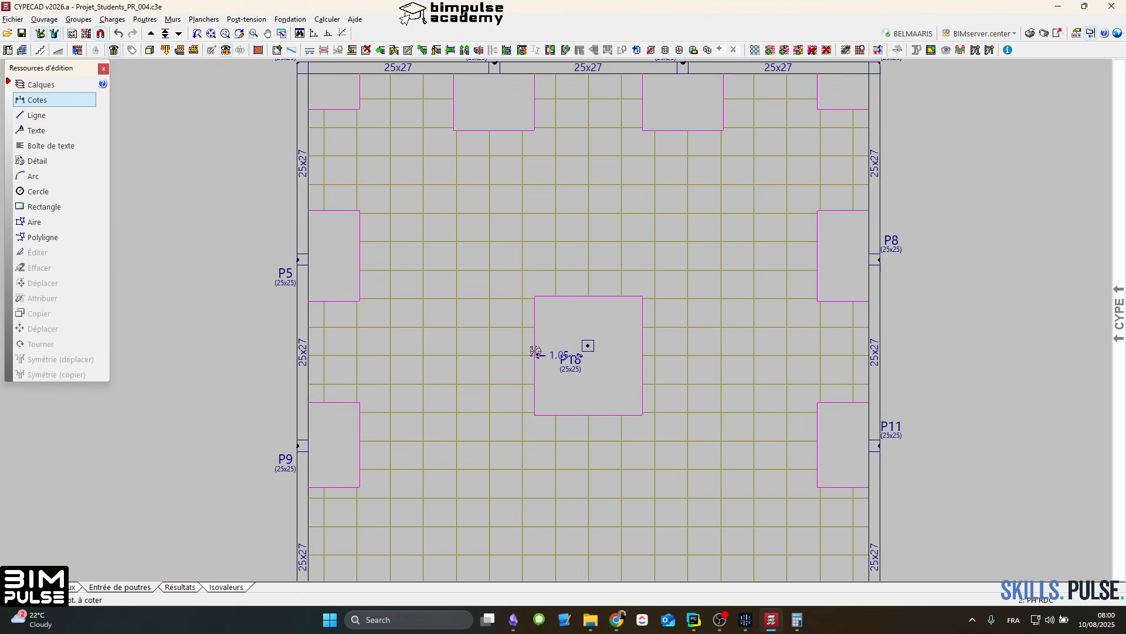
right_click(535, 351)
Step: Measure the depth of the edge panel at column P5 and finish dimensioning
left_click(306, 264)
right_click(358, 265)
left_click(496, 74)
scroll(505, 128, "down", 2)
scroll(505, 128, "down", 1)
middle_click_drag(594, 193, 584, 234)
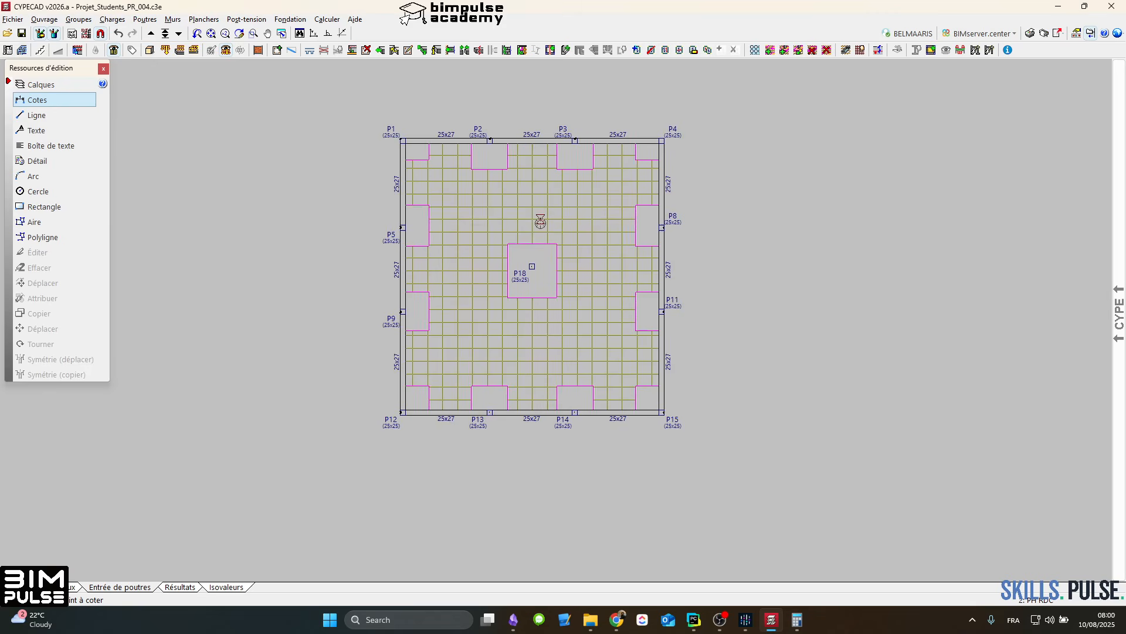
right_click(540, 221)
left_click(662, 230)
scroll(540, 209, "up", 2)
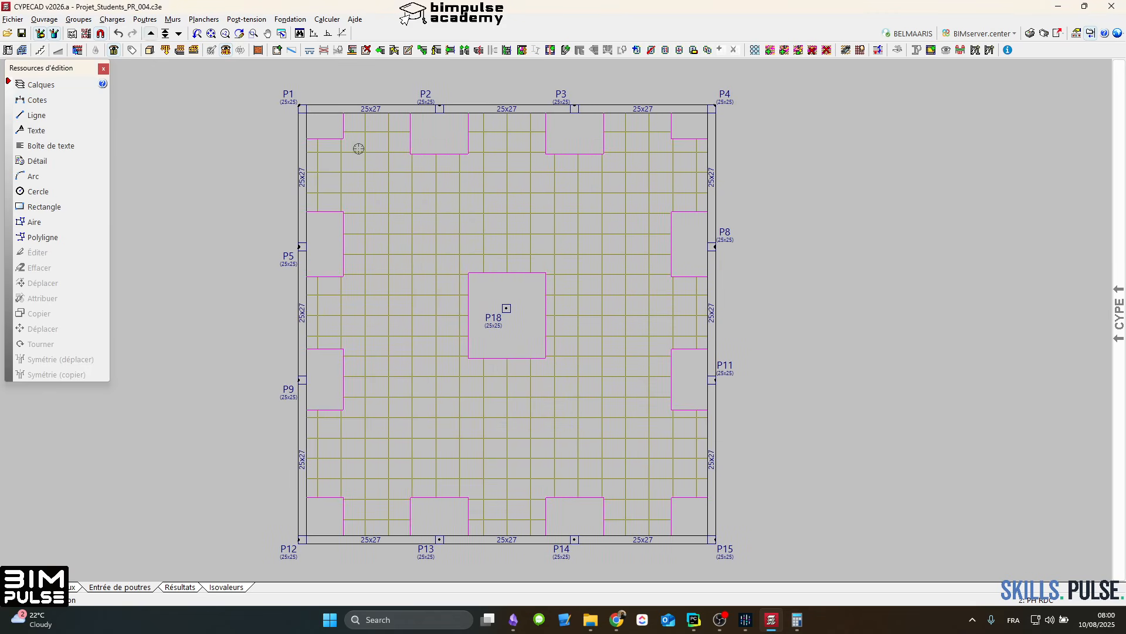
middle_click_drag(491, 256, 499, 254)
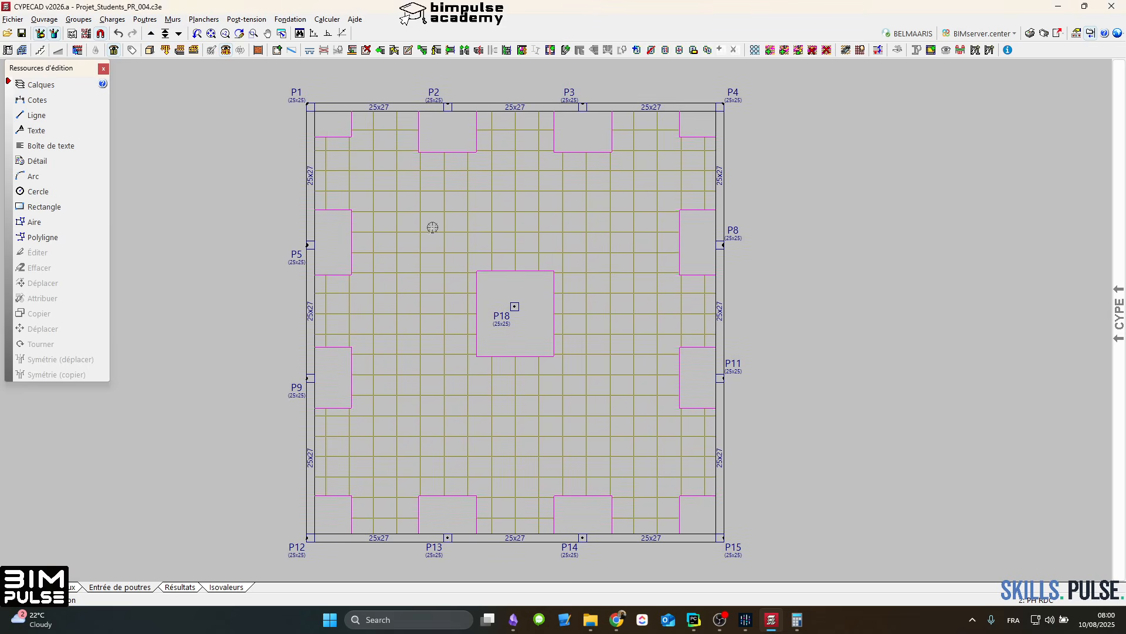
Step: Go up to the PH ETAGE level and copy the PH RDC group into it
left_click(151, 34)
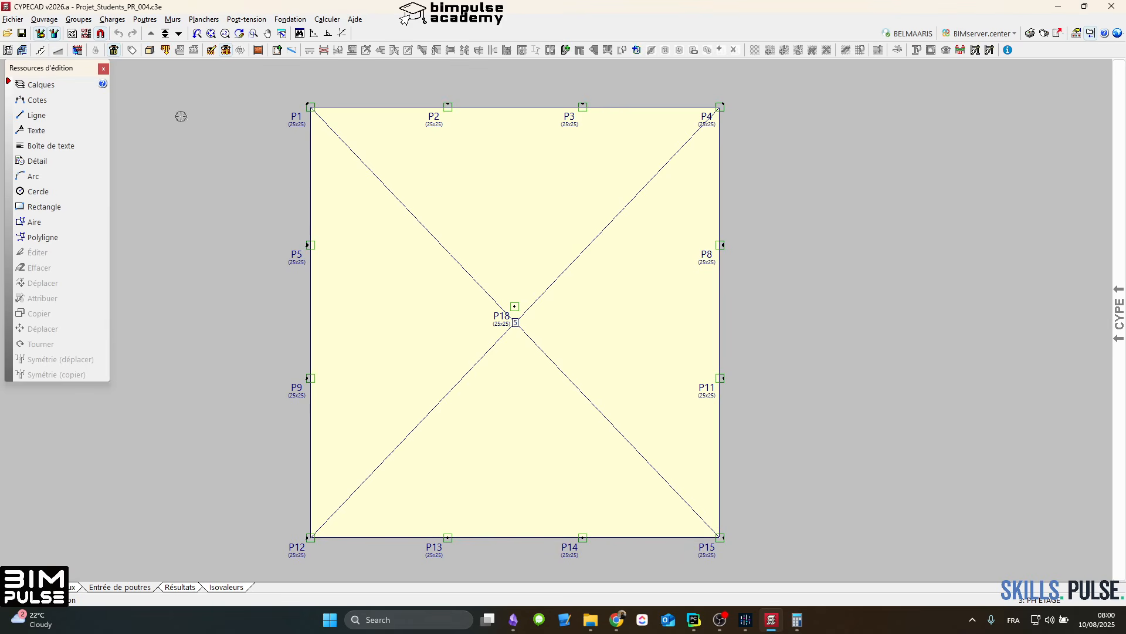
left_click(80, 19)
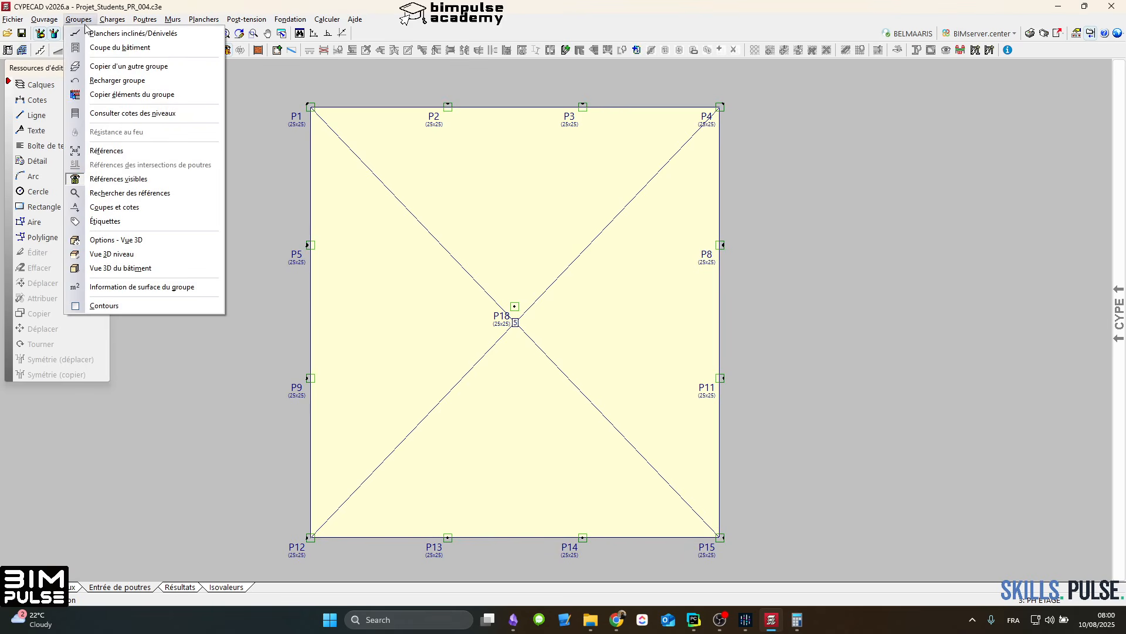
left_click(100, 67)
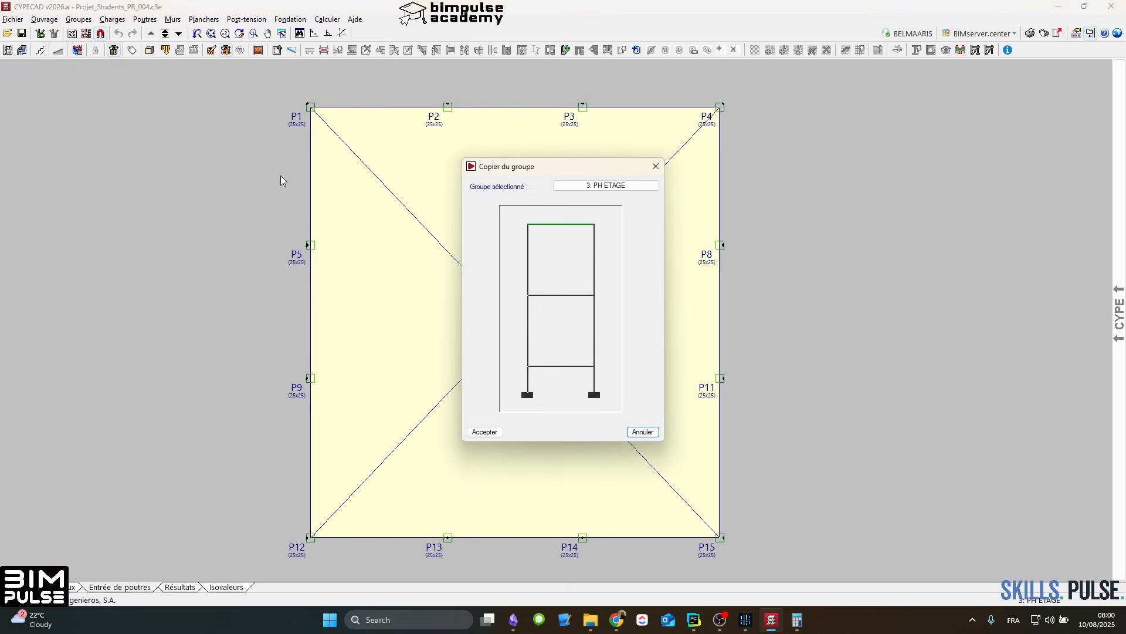
left_click(565, 295)
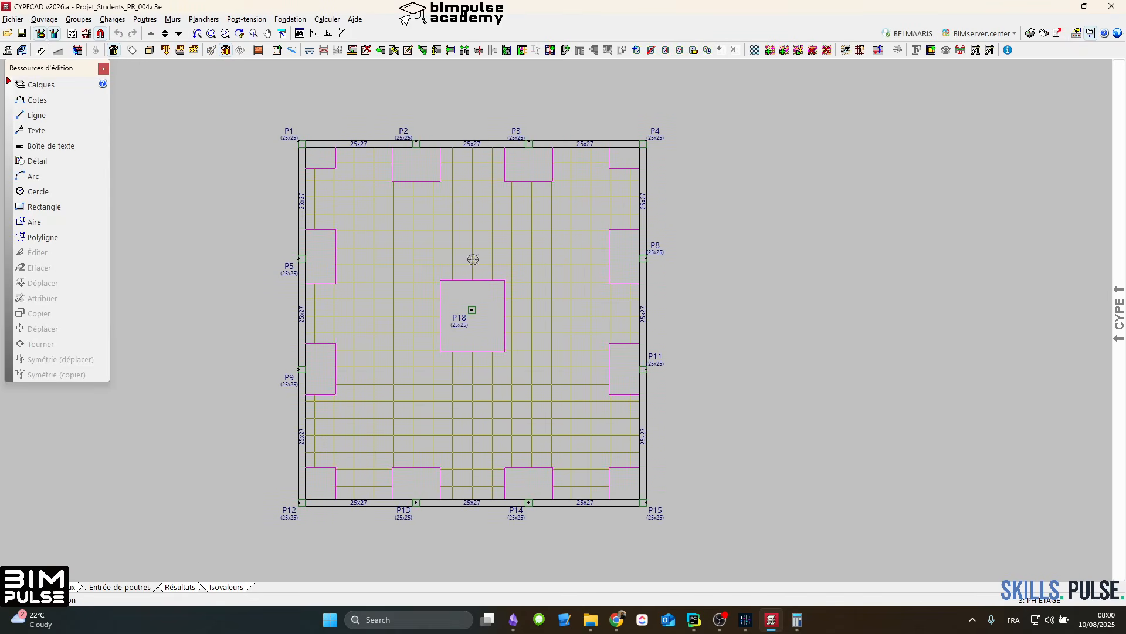
scroll(422, 256, "up", 2)
scroll(427, 262, "down", 2)
Step: Examine both waffle slabs and their solid panels in the 3D view of the building, then close the view
mouse_move(1117, 365)
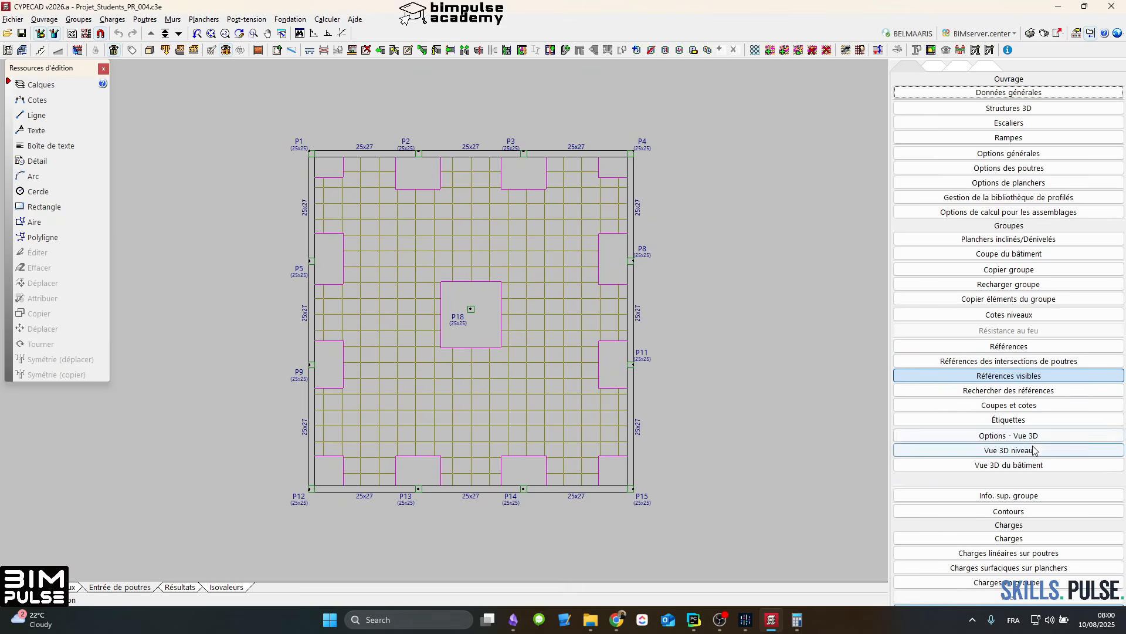
left_click(1025, 466)
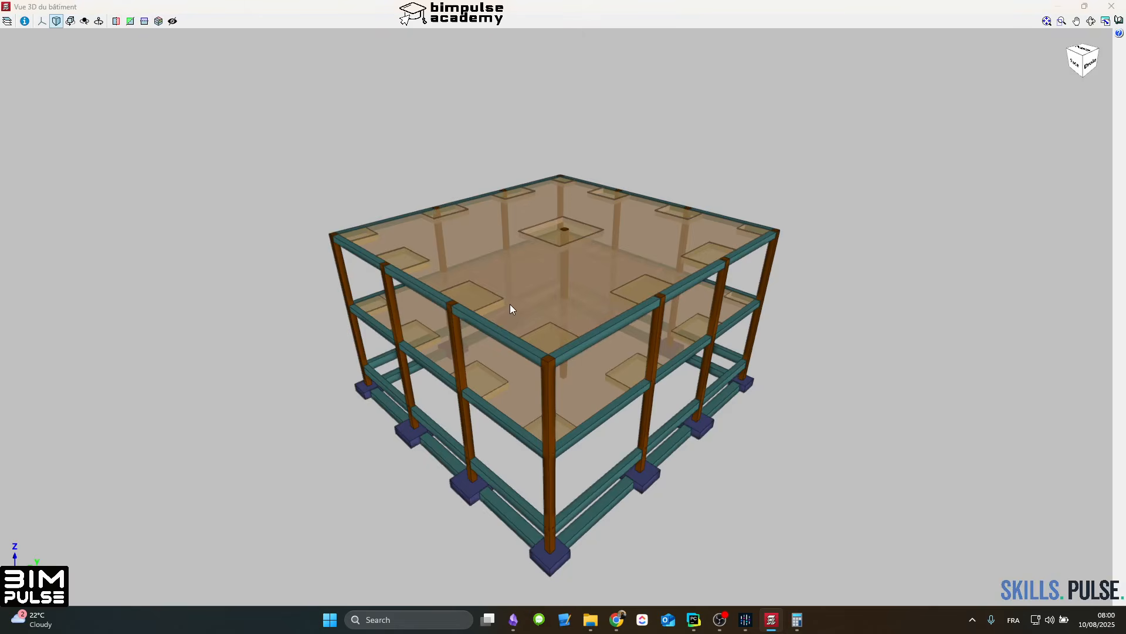
middle_click_drag(509, 304, 462, 316)
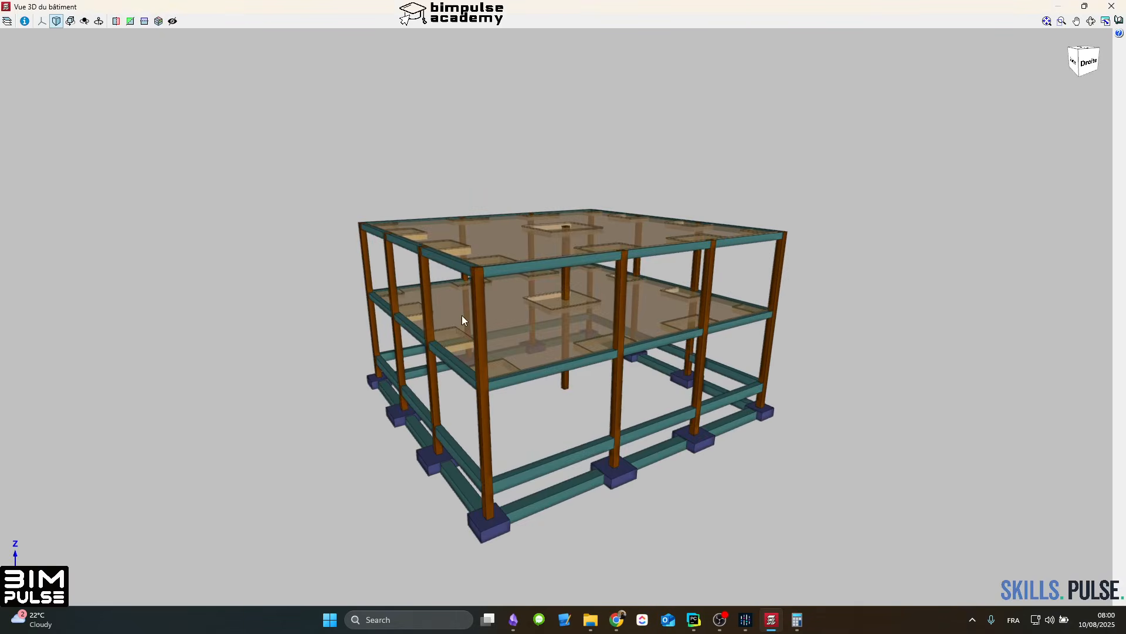
scroll(463, 316, "up", 3)
middle_click_drag(566, 345, 659, 361)
scroll(498, 270, "down", 2)
middle_click_drag(497, 270, 552, 234)
middle_click_drag(413, 254, 478, 252)
left_click(1109, 11)
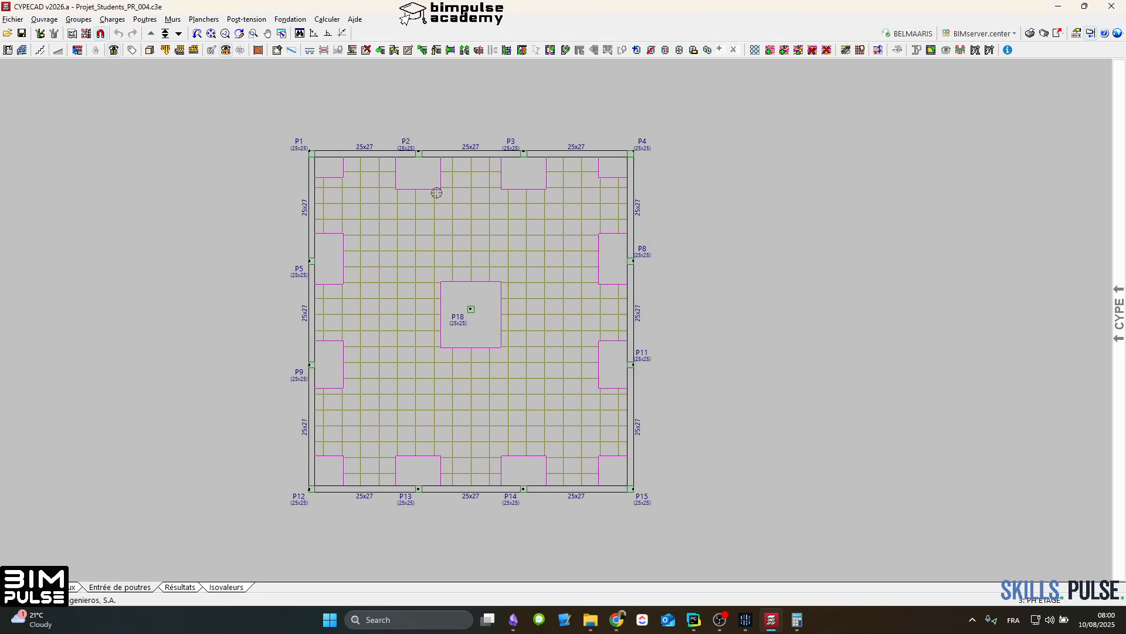
Step: Toggle the display of the special loads and go down to the PH RDC level
left_click(226, 53)
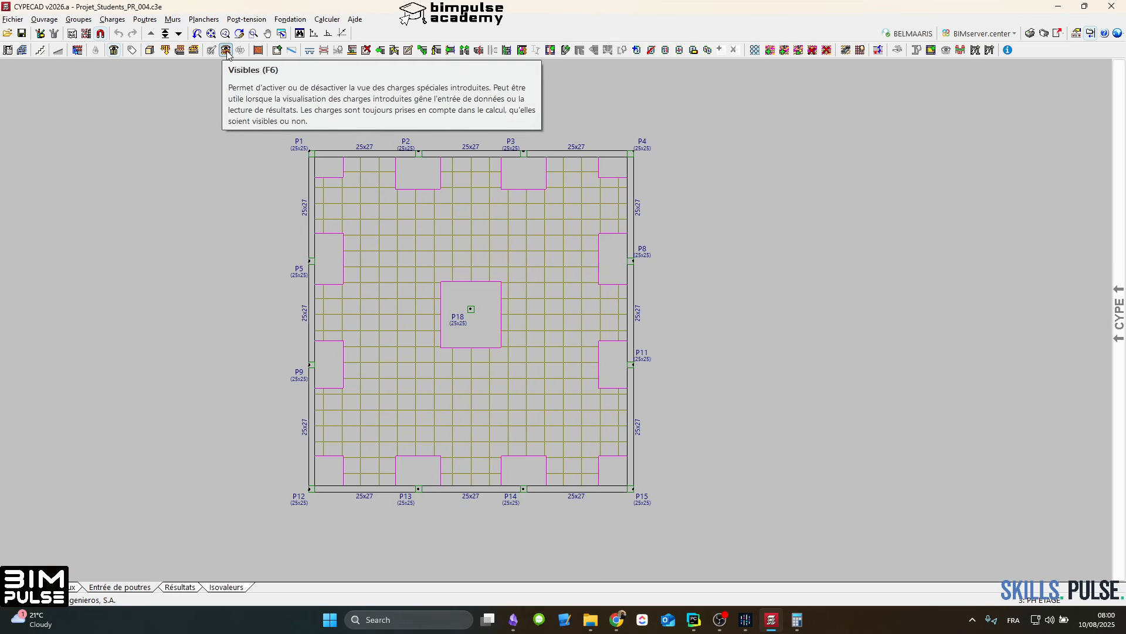
scroll(381, 219, "up", 2)
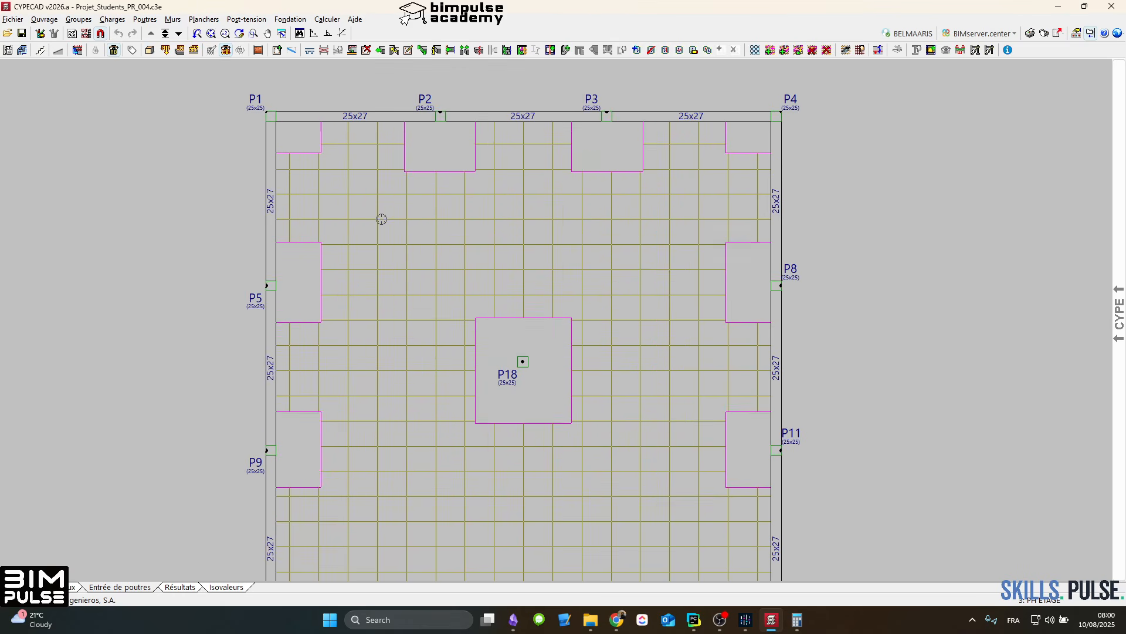
left_click(178, 33)
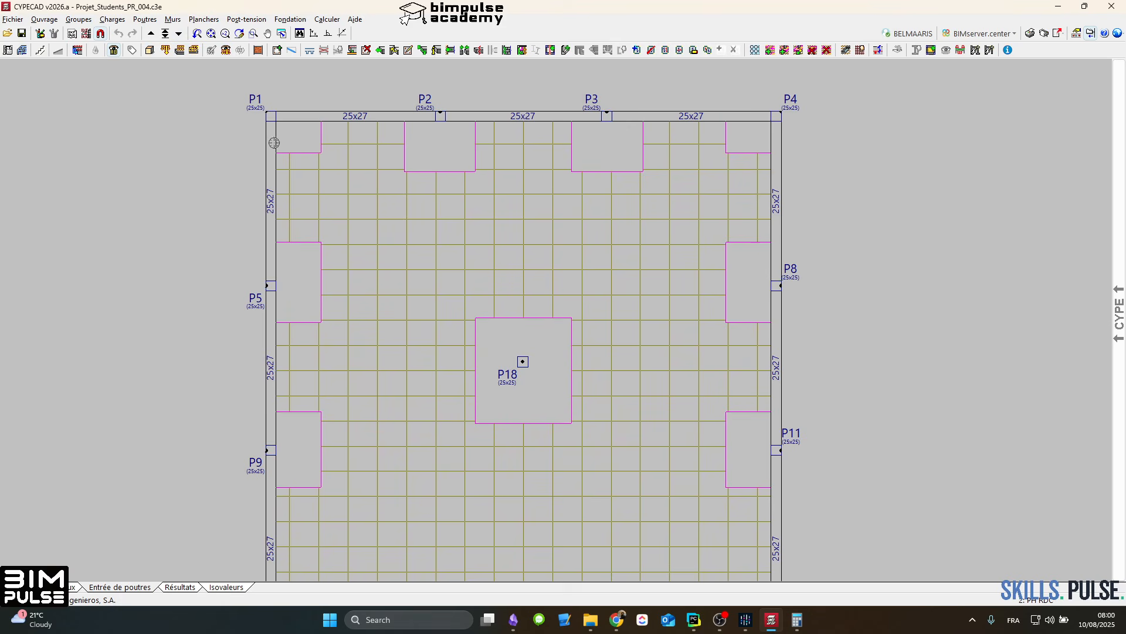
Step: Apply a generic surface load of 10.00 kN/m² under Charges permanentes to the whole PH RDC slab and finish load entry
left_click(194, 50)
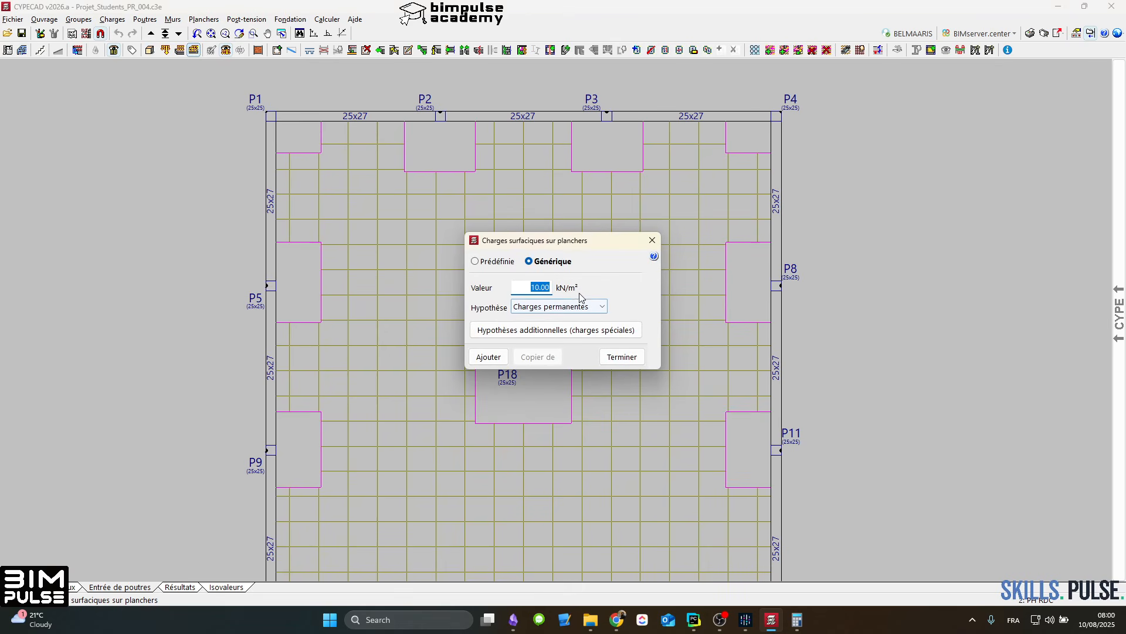
left_click(585, 310)
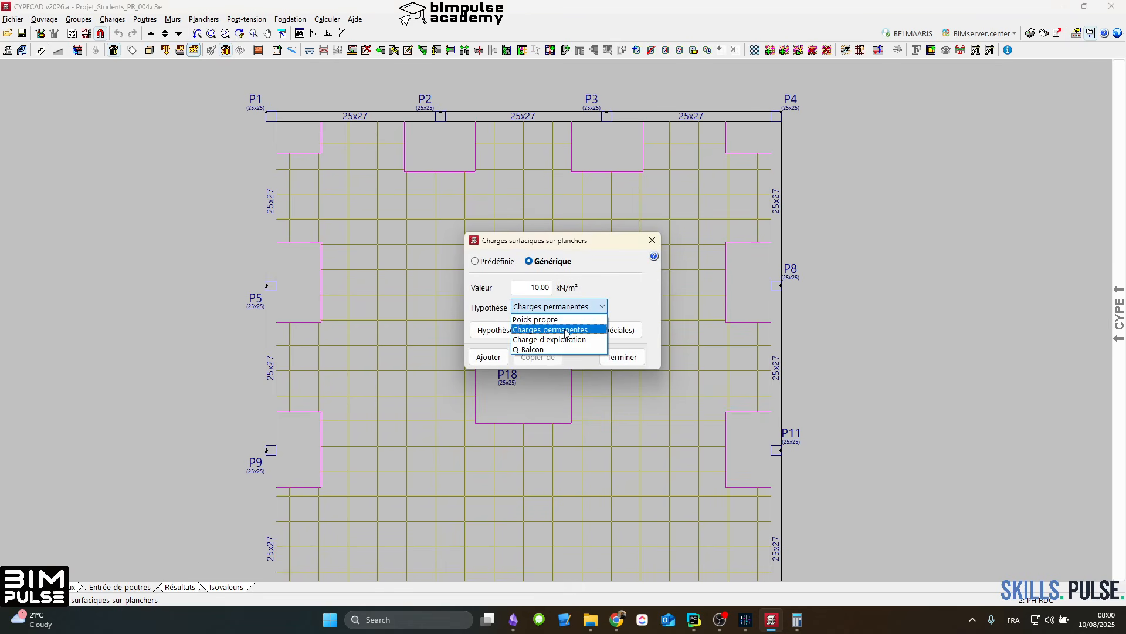
left_click(565, 331)
left_click(488, 357)
scroll(521, 268, "down", 3)
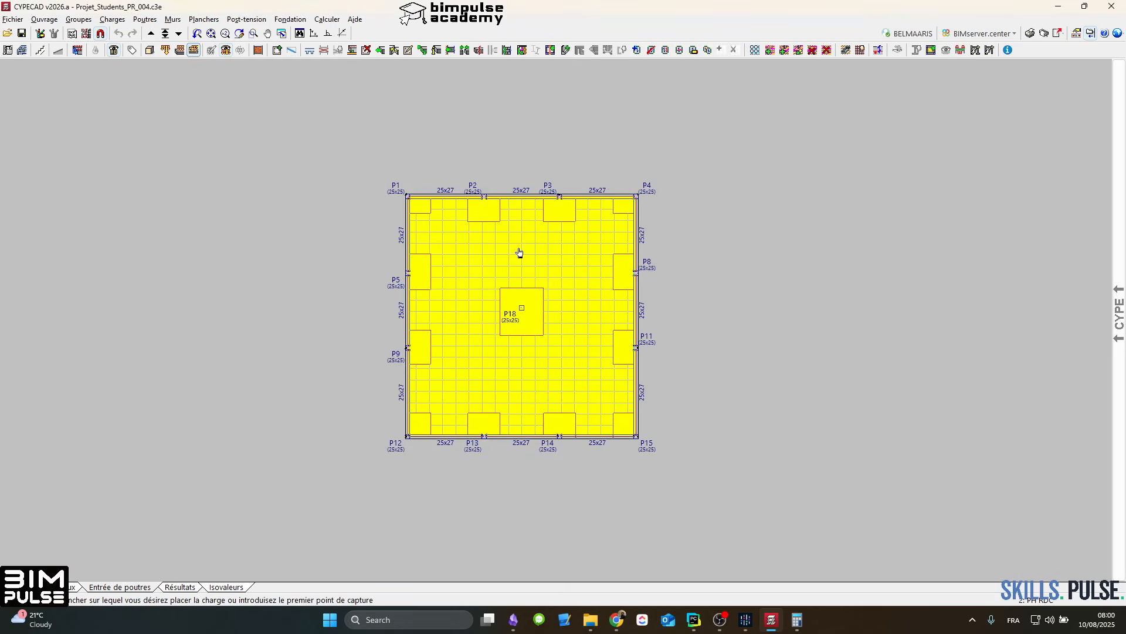
left_click(518, 253)
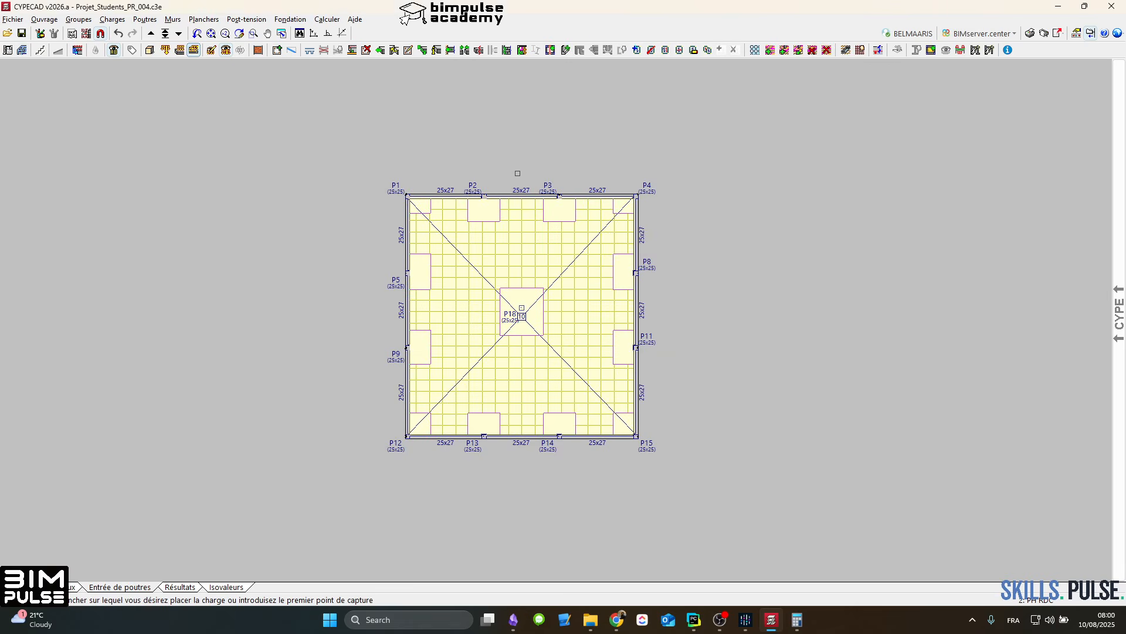
scroll(496, 250, "up", 4)
key("Escape")
key("Escape")
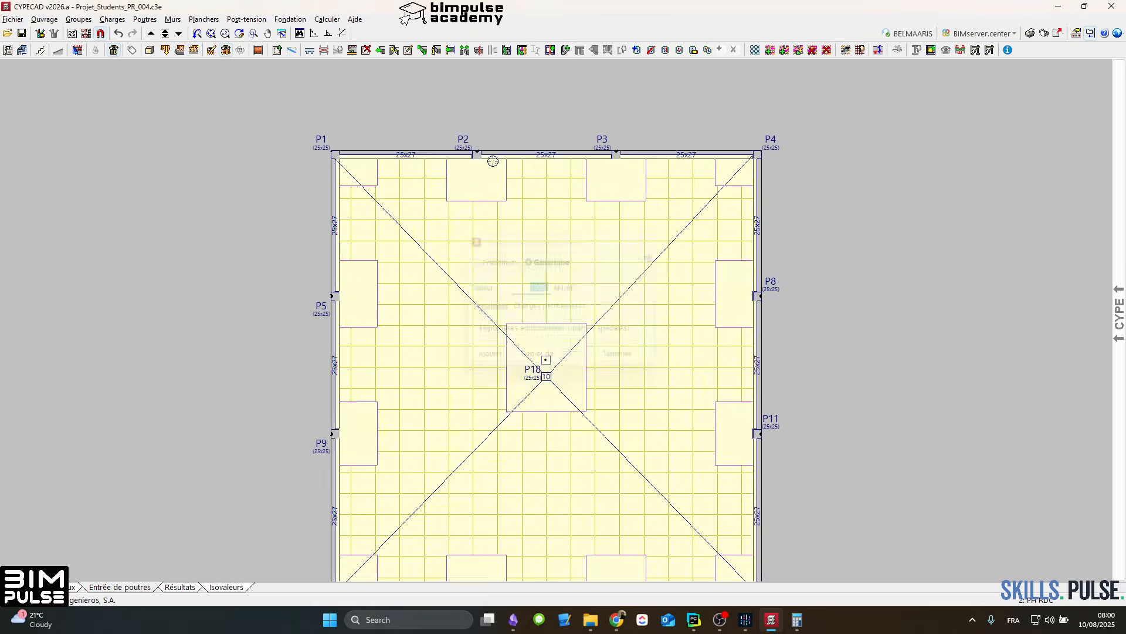
Step: Go up to the PH ETAGE level and look over its slab and panel layout
scroll(493, 161, "down", 4)
left_click(150, 34)
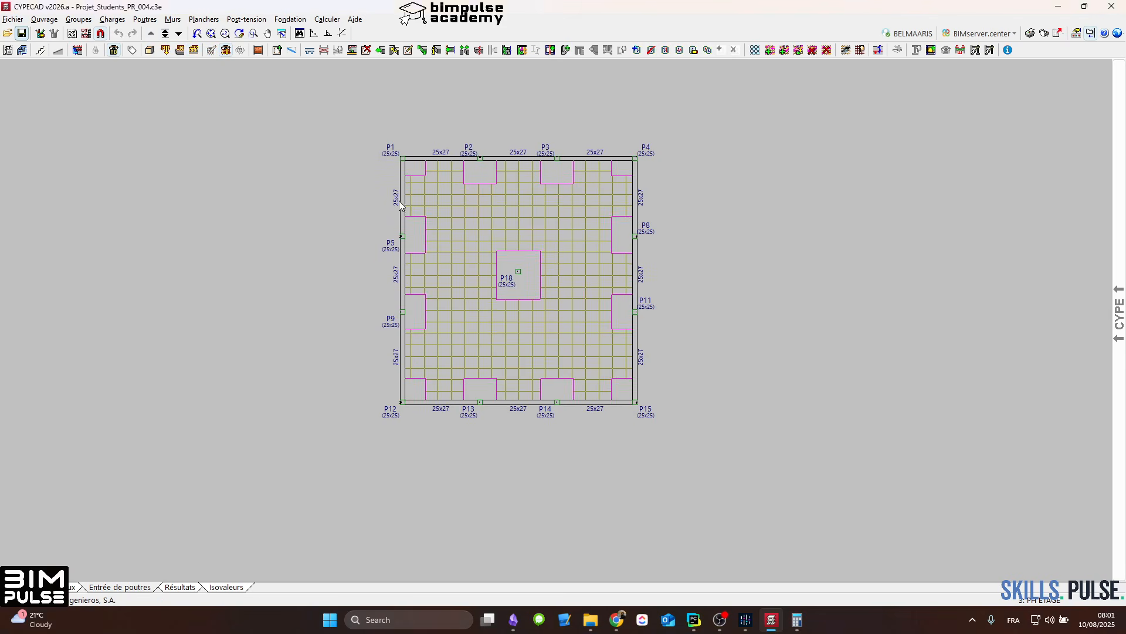
scroll(549, 250, "up", 3)
scroll(494, 249, "down", 2)
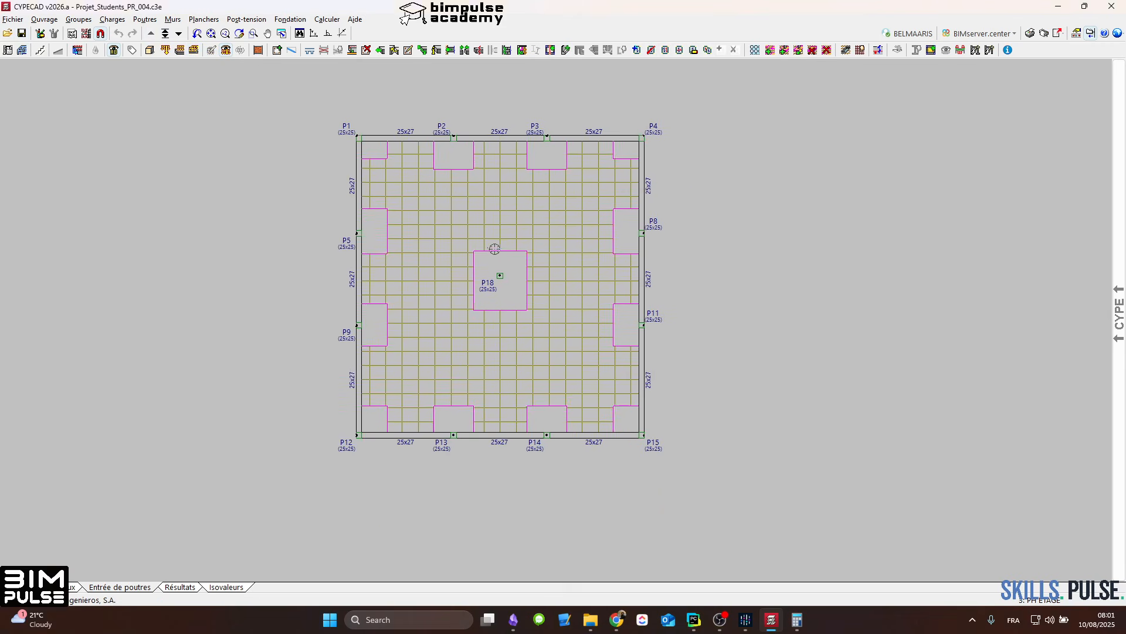
middle_click_drag(539, 250, 526, 292)
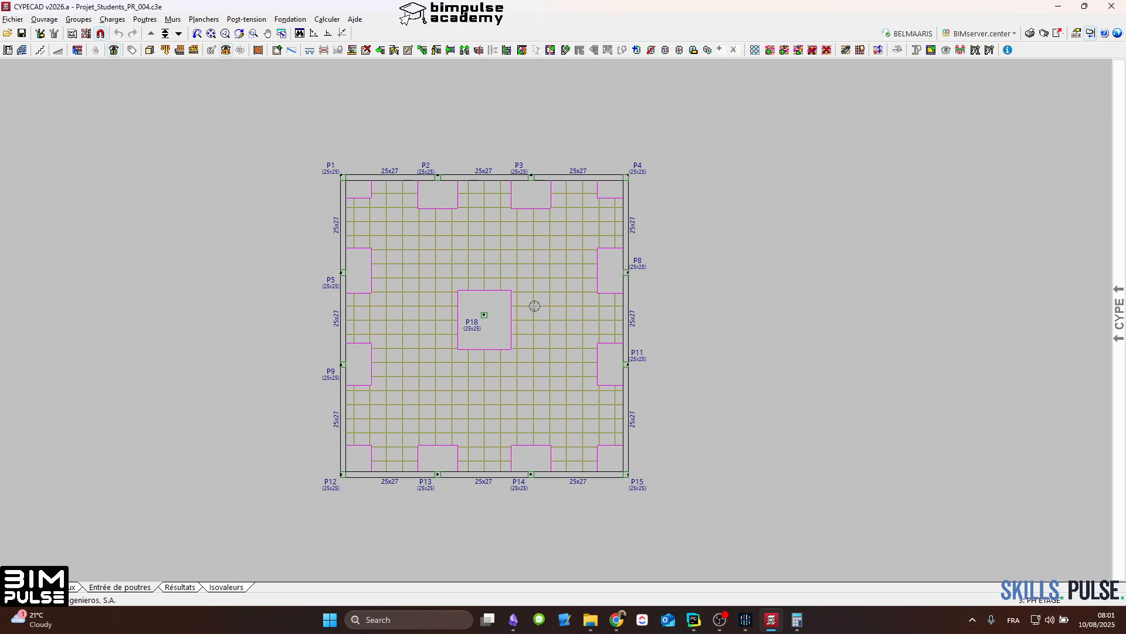
Step: Calculate the structure without dimensioning the foundation and bring up the final calculation report
left_click(327, 19)
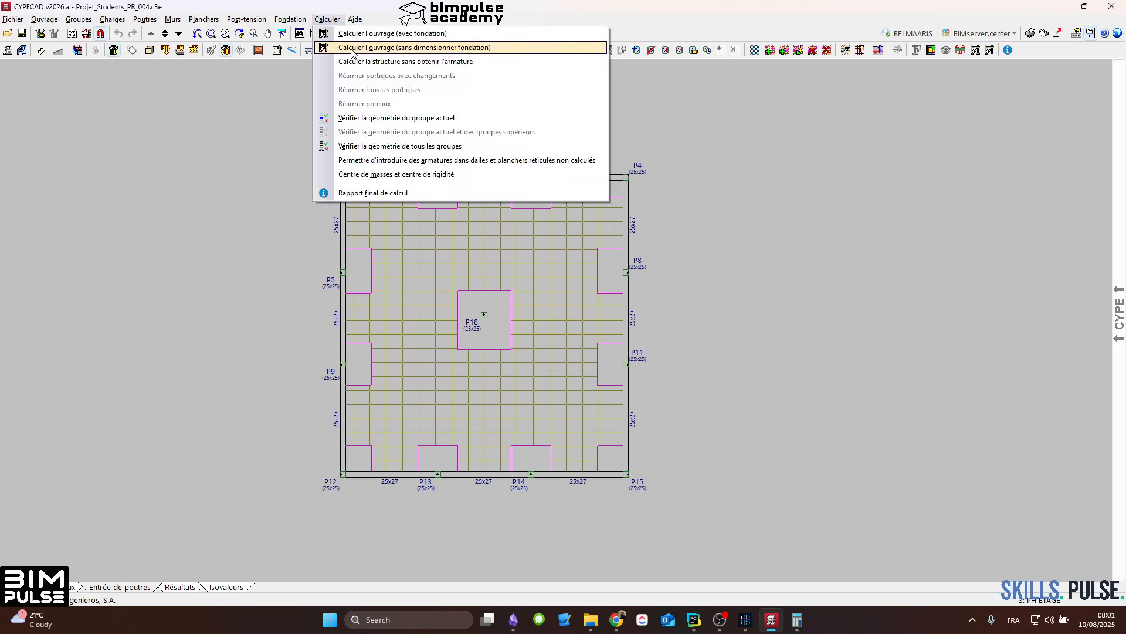
left_click(352, 53)
left_click(182, 463)
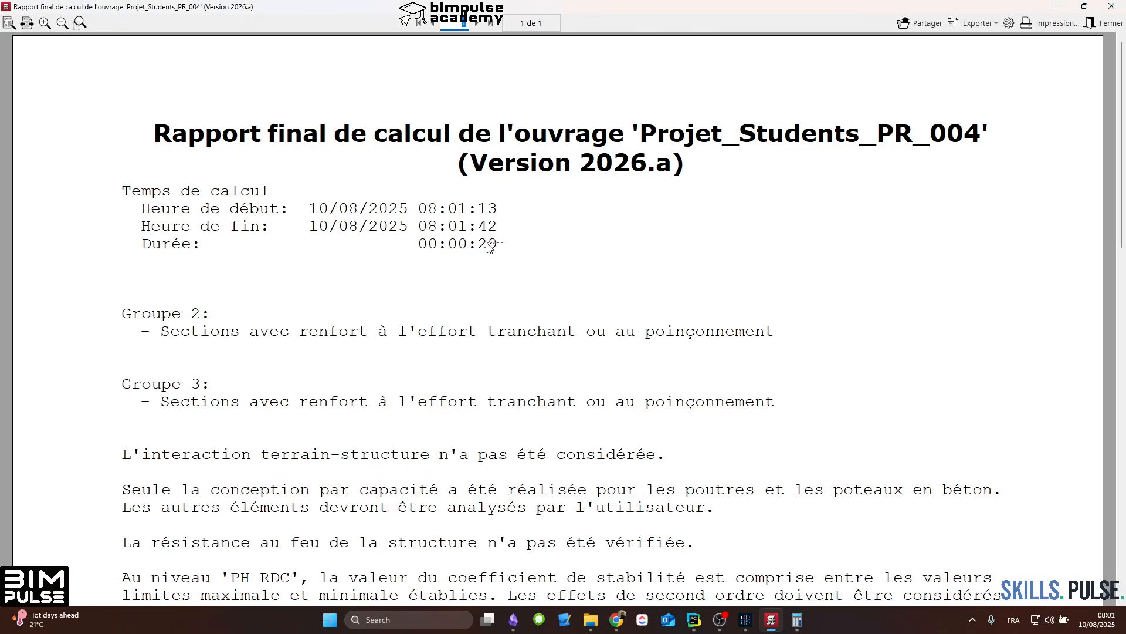
Step: Reopen the final calculation report and read its messages on the columns, beams, punching checks and slab deflection
left_click(1110, 24)
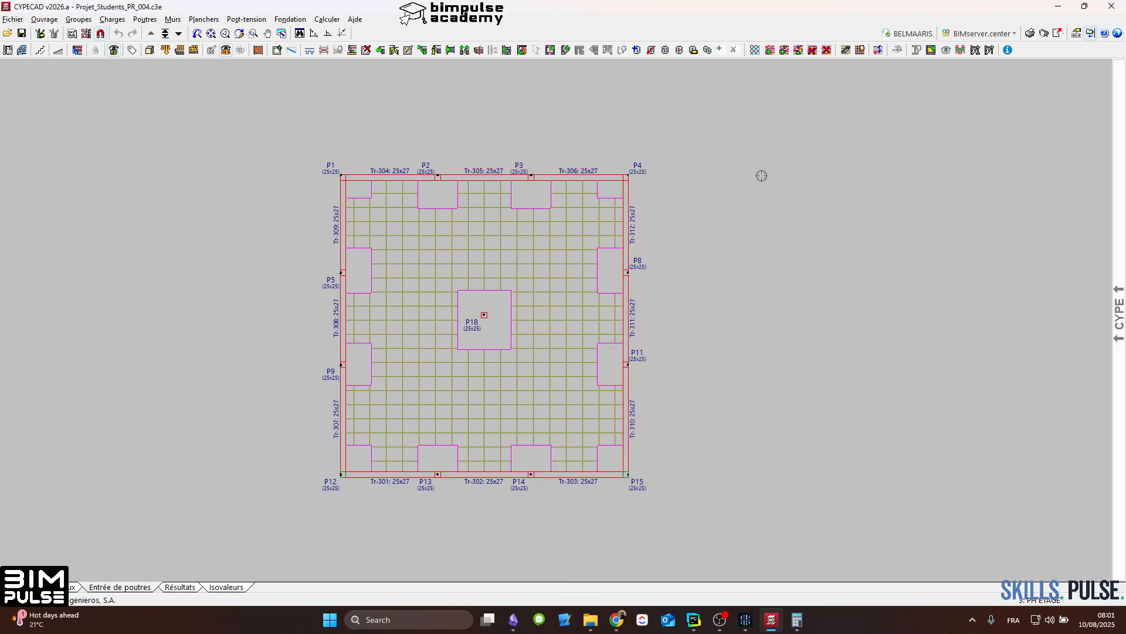
left_click(1007, 52)
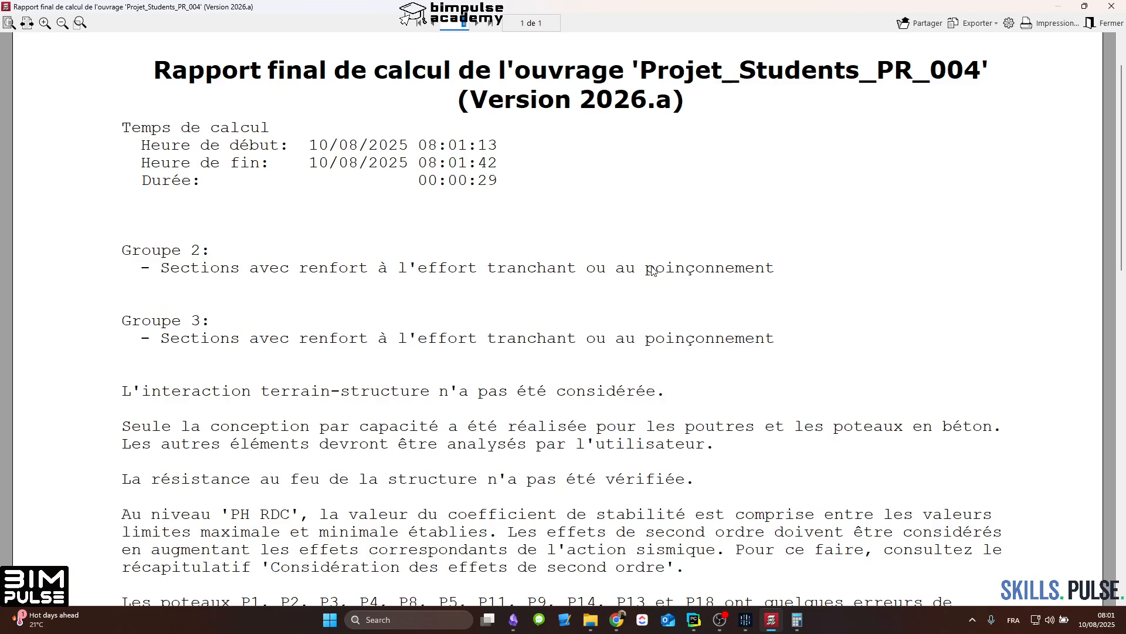
scroll(661, 266, "down", 1)
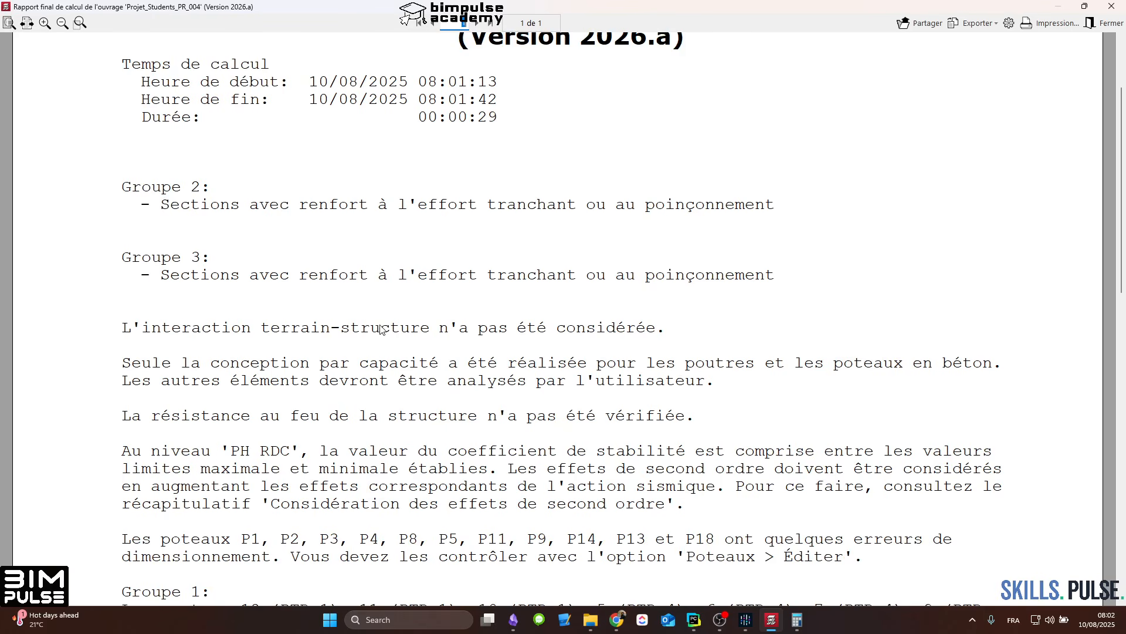
scroll(495, 334, "down", 2)
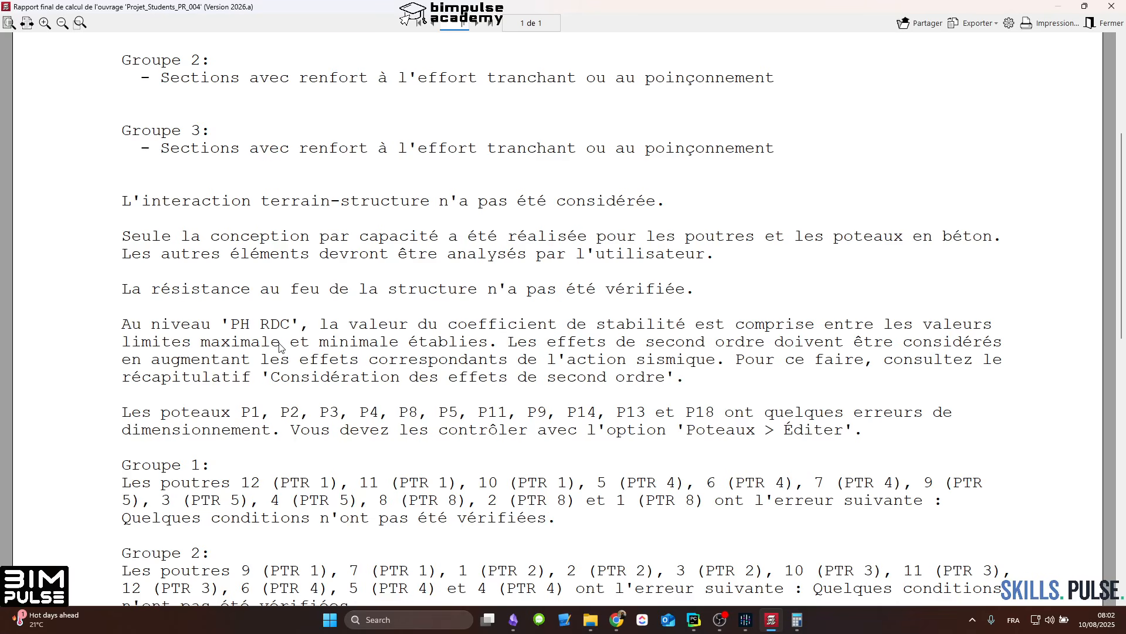
scroll(280, 346, "down", 1)
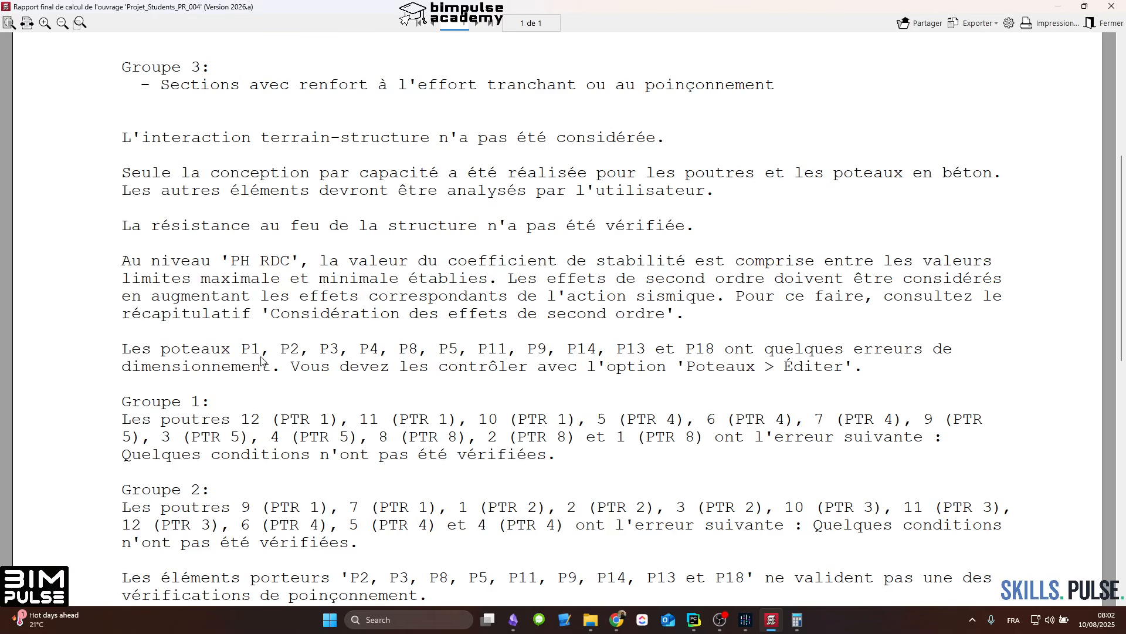
scroll(372, 413, "down", 8)
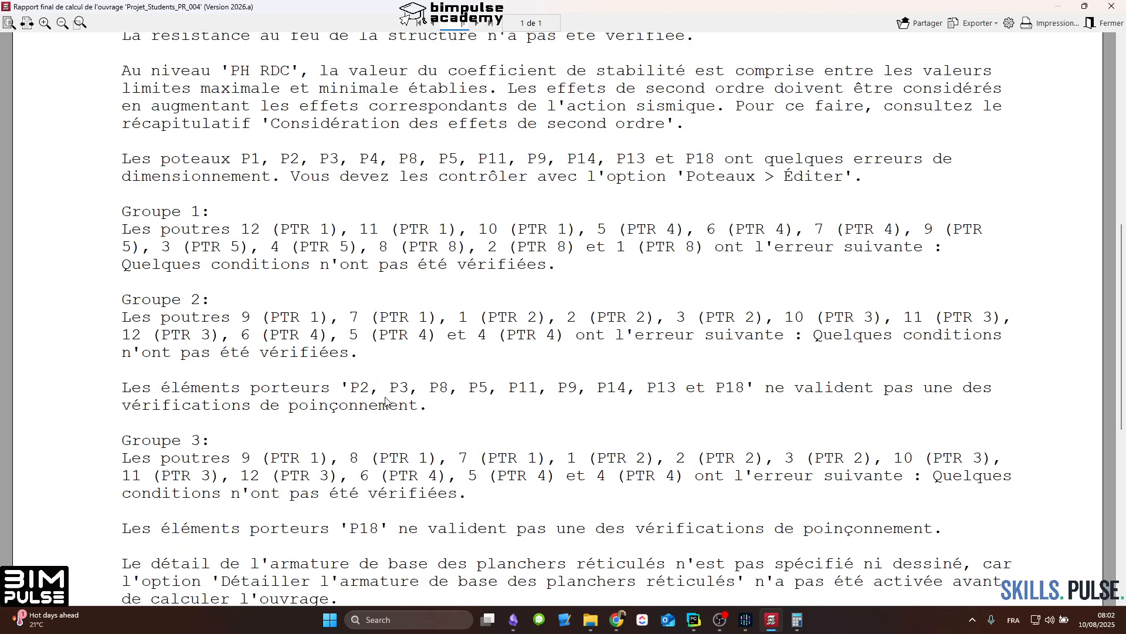
scroll(346, 323, "up", 5)
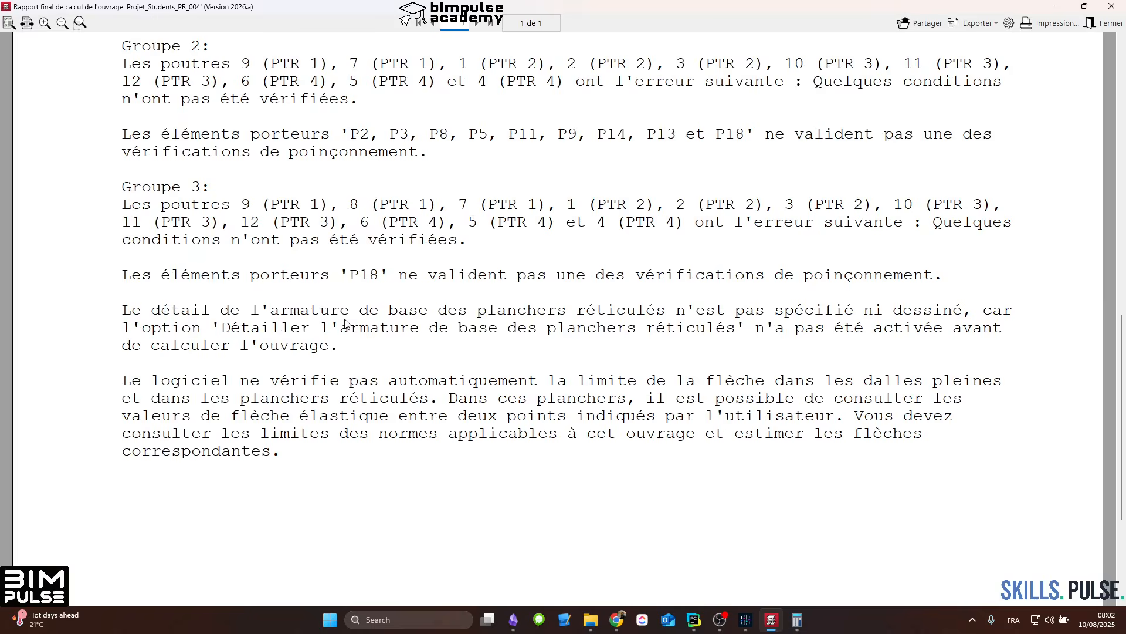
scroll(345, 328, "up", 3)
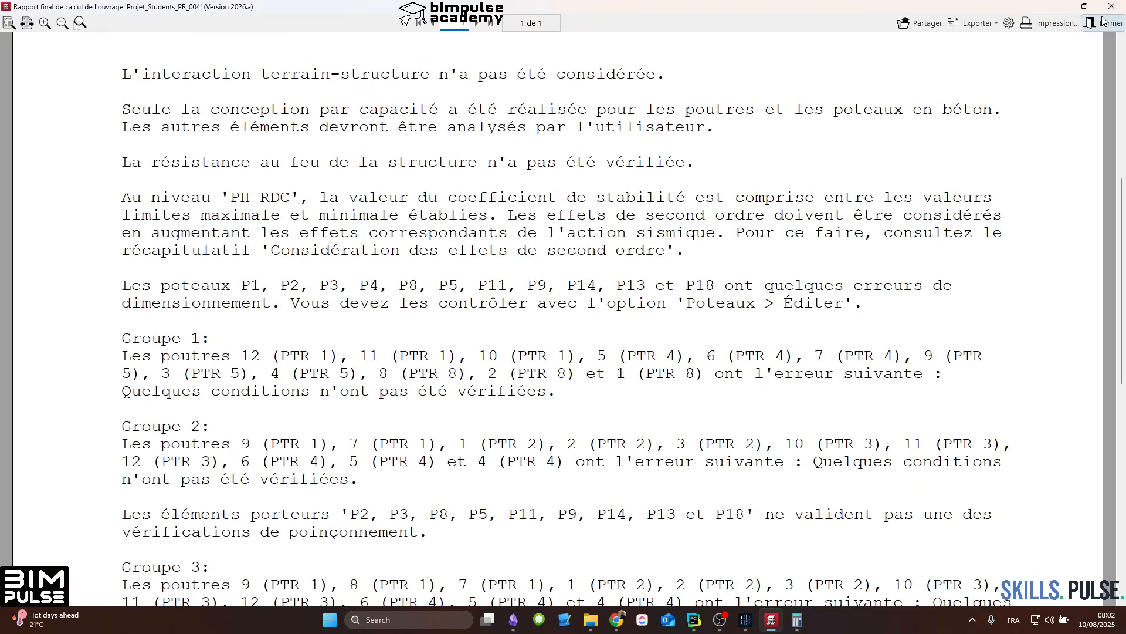
left_click(1103, 23)
scroll(458, 239, "up", 2)
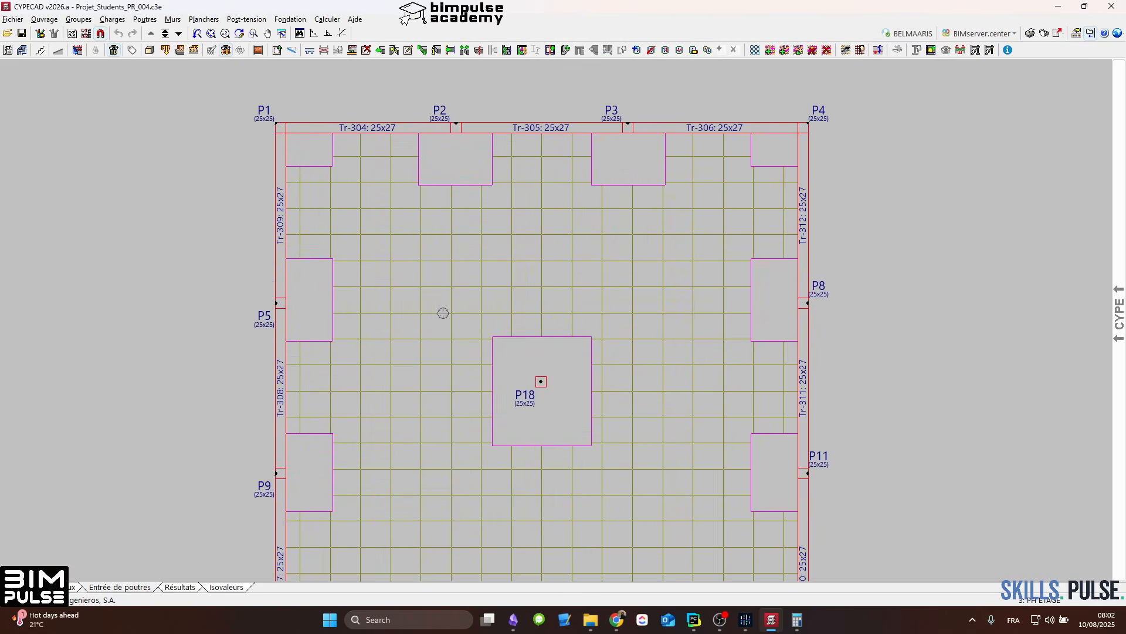
scroll(443, 312, "down", 3)
scroll(511, 293, "up", 2)
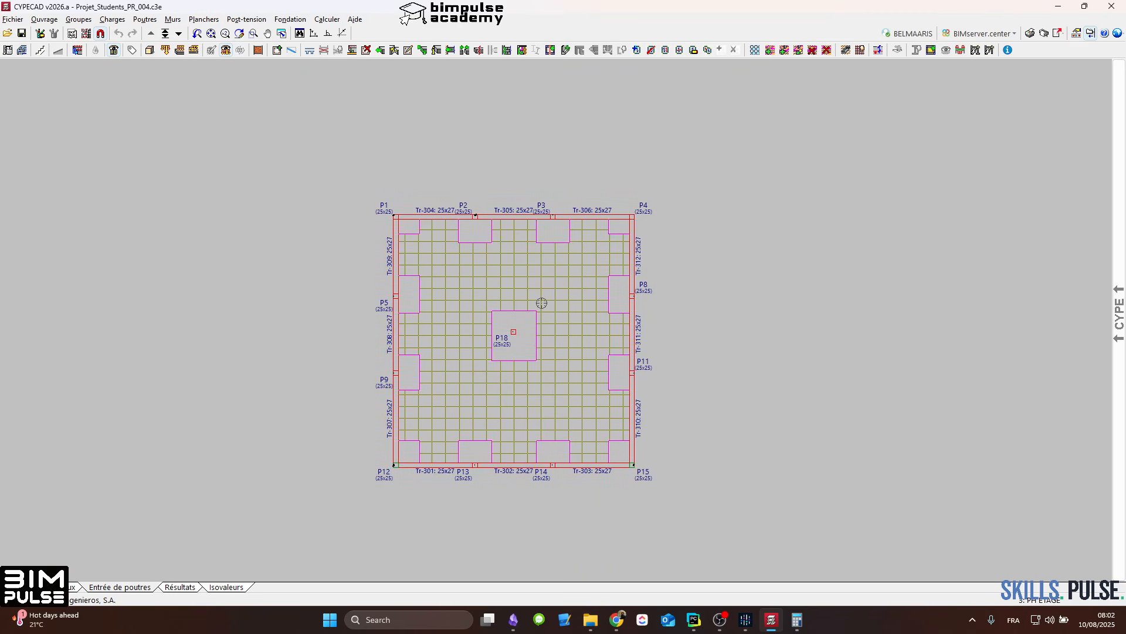
middle_click_drag(573, 310, 564, 291)
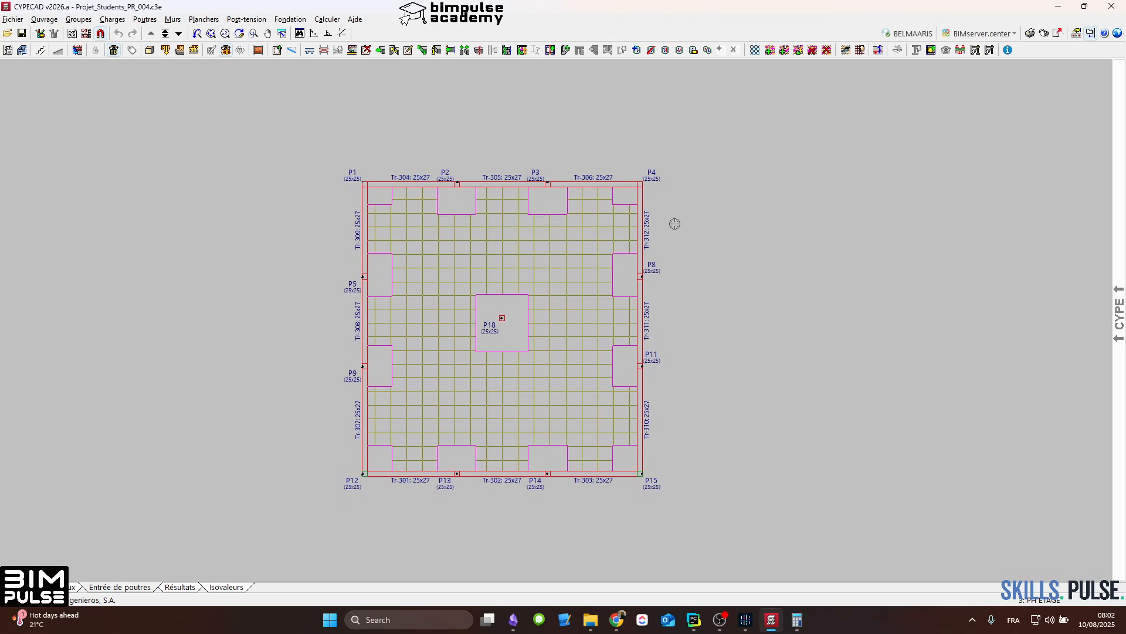
scroll(382, 294, "up", 3)
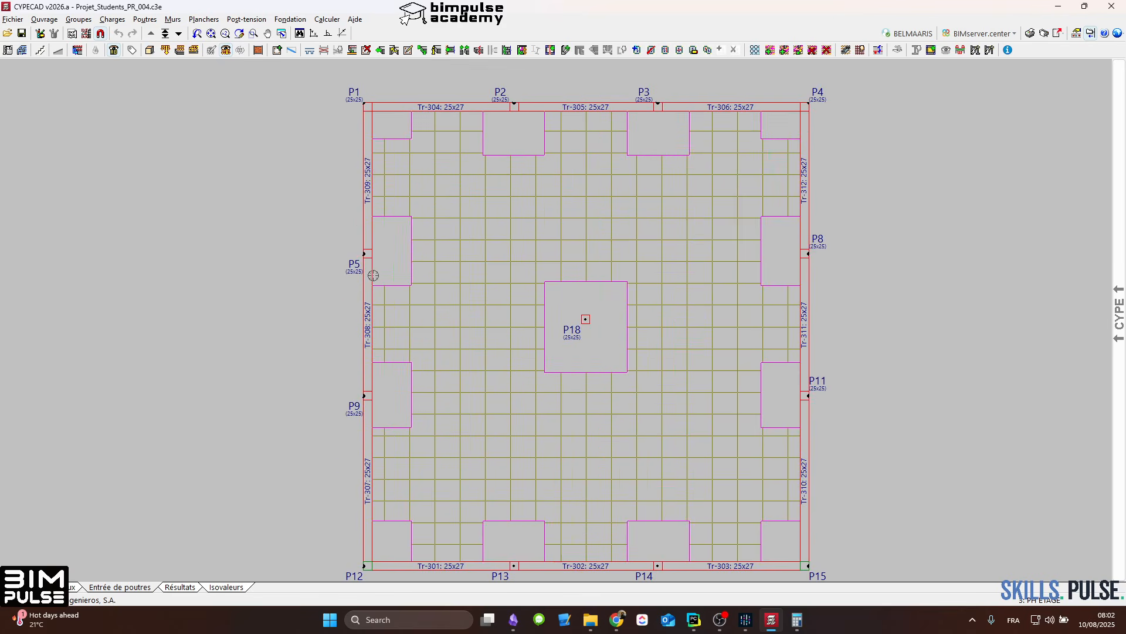
scroll(364, 274, "down", 2)
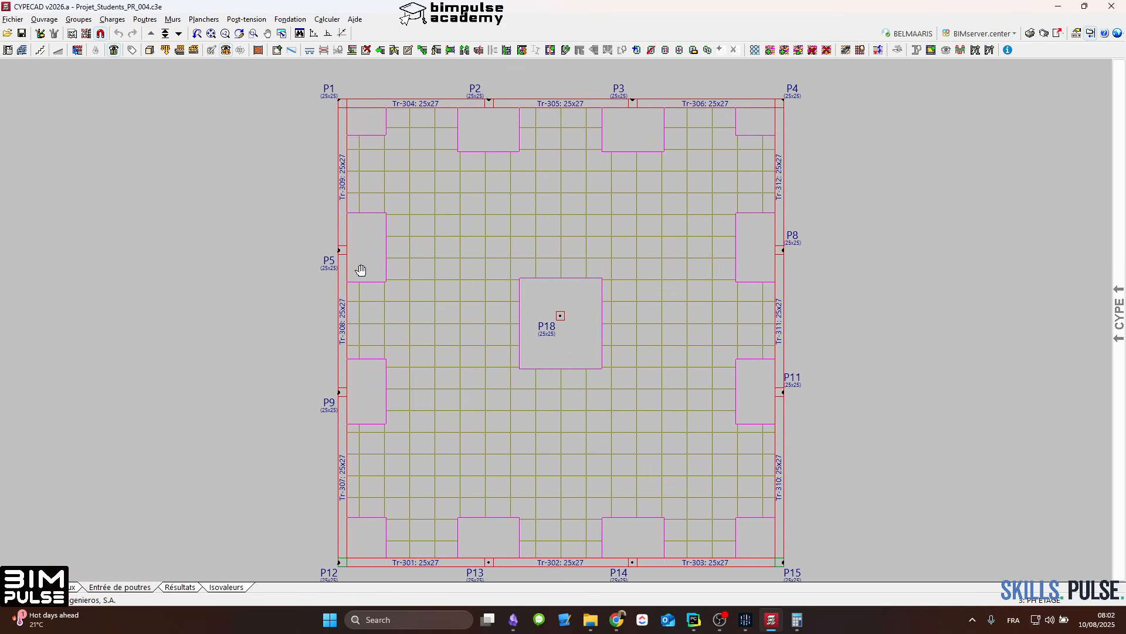
Step: Start Flèche entre deux points in the results for PH ETAGE and set the displacement amplification to 3.00
left_click(176, 587)
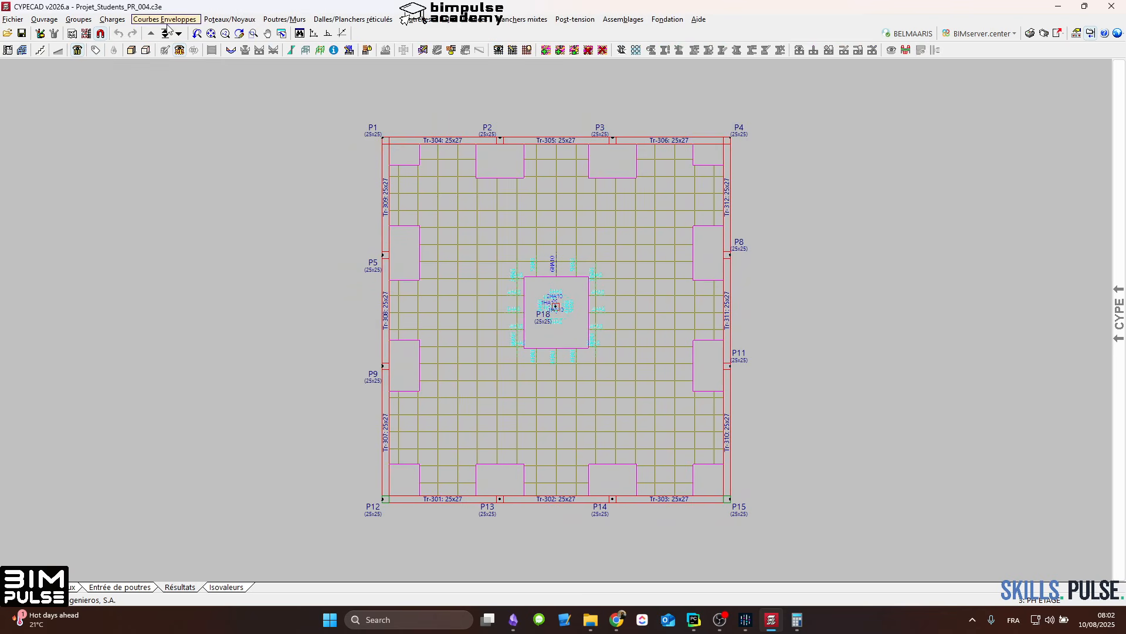
left_click(165, 20)
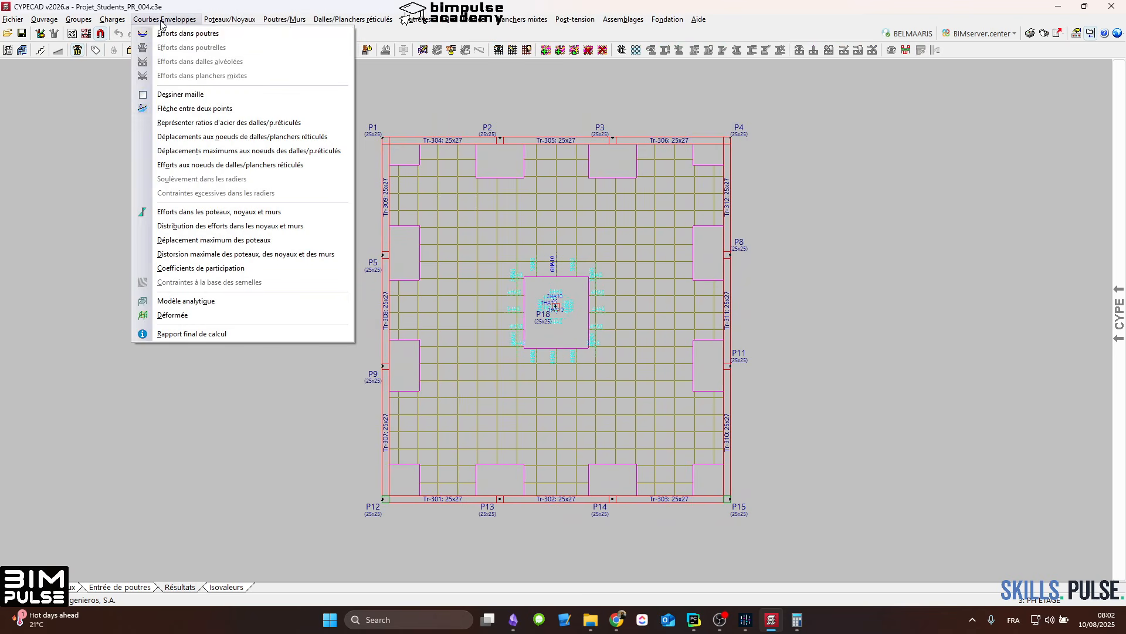
left_click(163, 108)
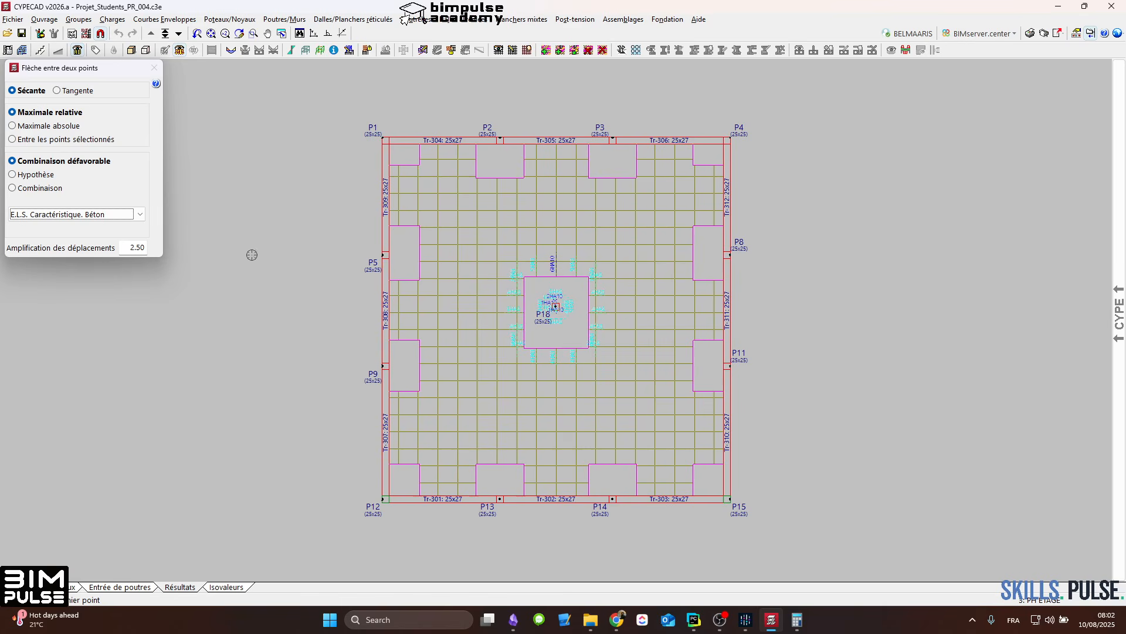
left_click(132, 248)
type("3")
key("Return")
left_click_drag(110, 66, 116, 117)
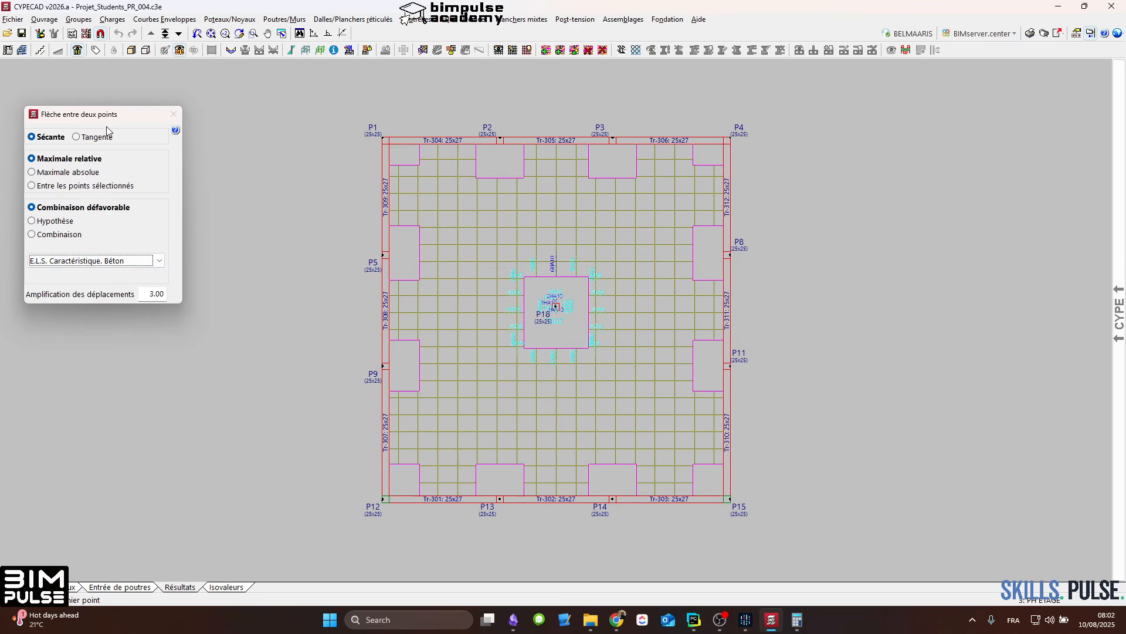
left_click_drag(105, 119, 105, 87)
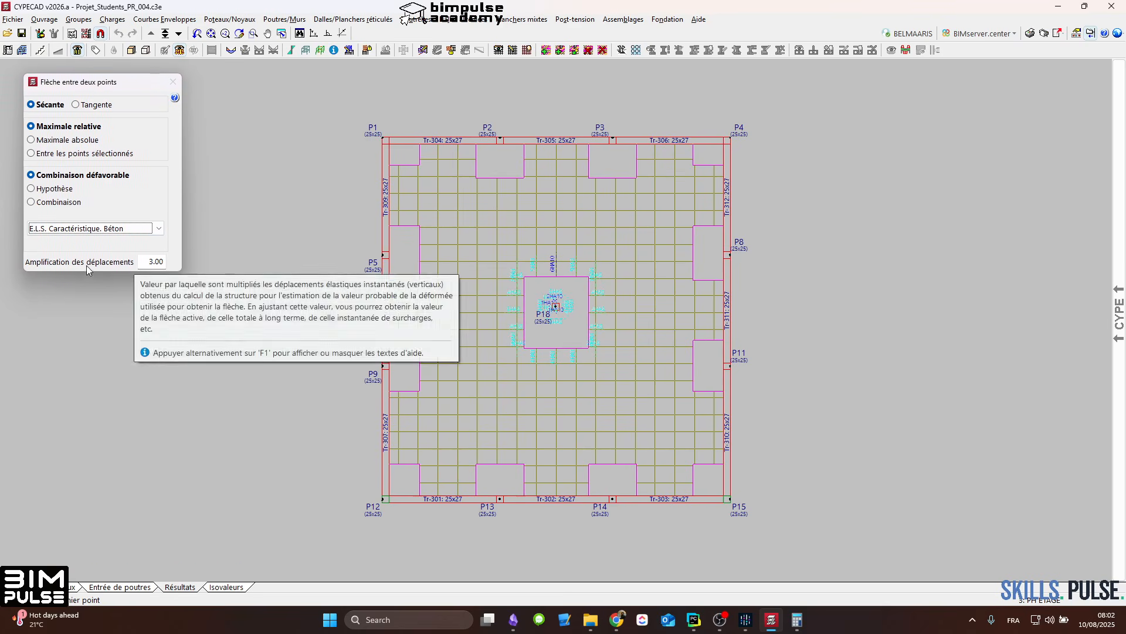
double_click(154, 261)
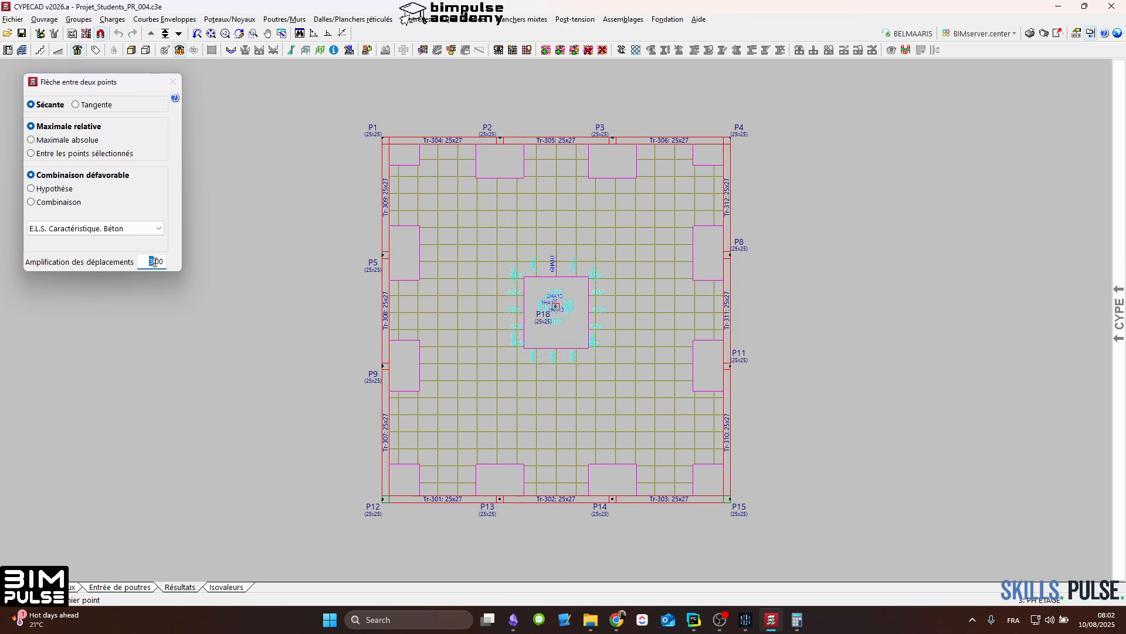
left_click(156, 263)
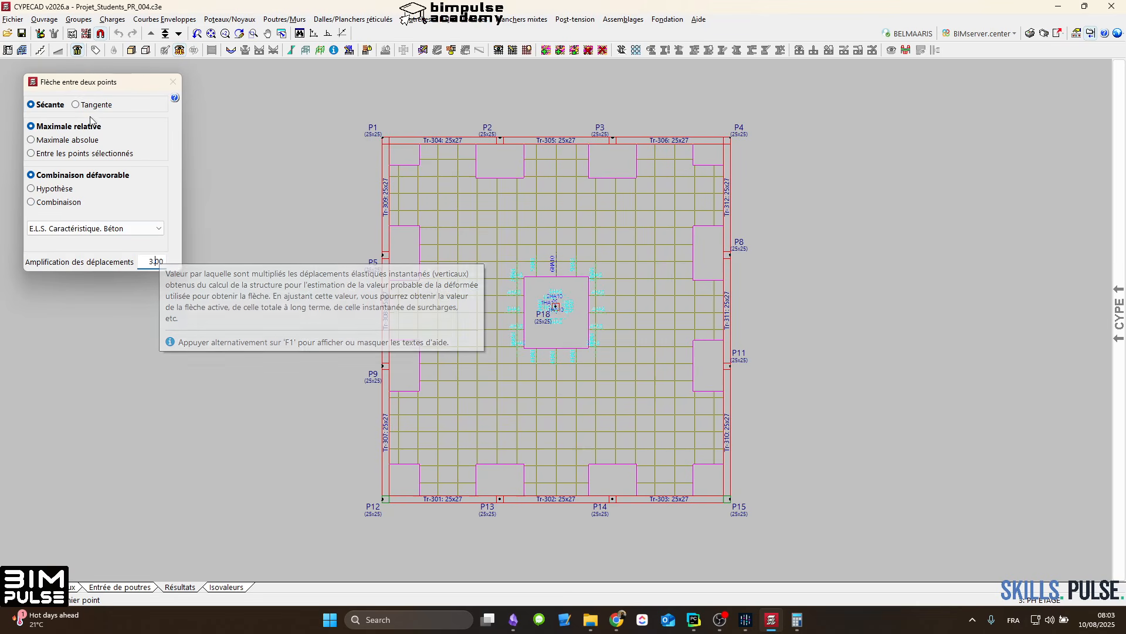
left_click_drag(99, 87, 80, 80)
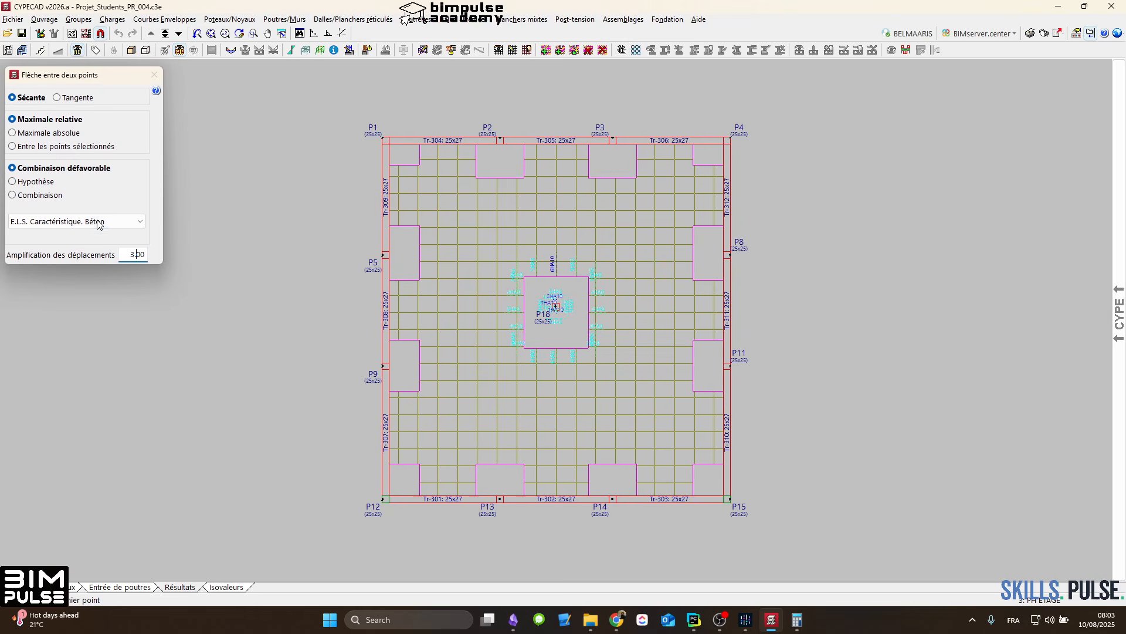
left_click_drag(92, 81, 91, 76)
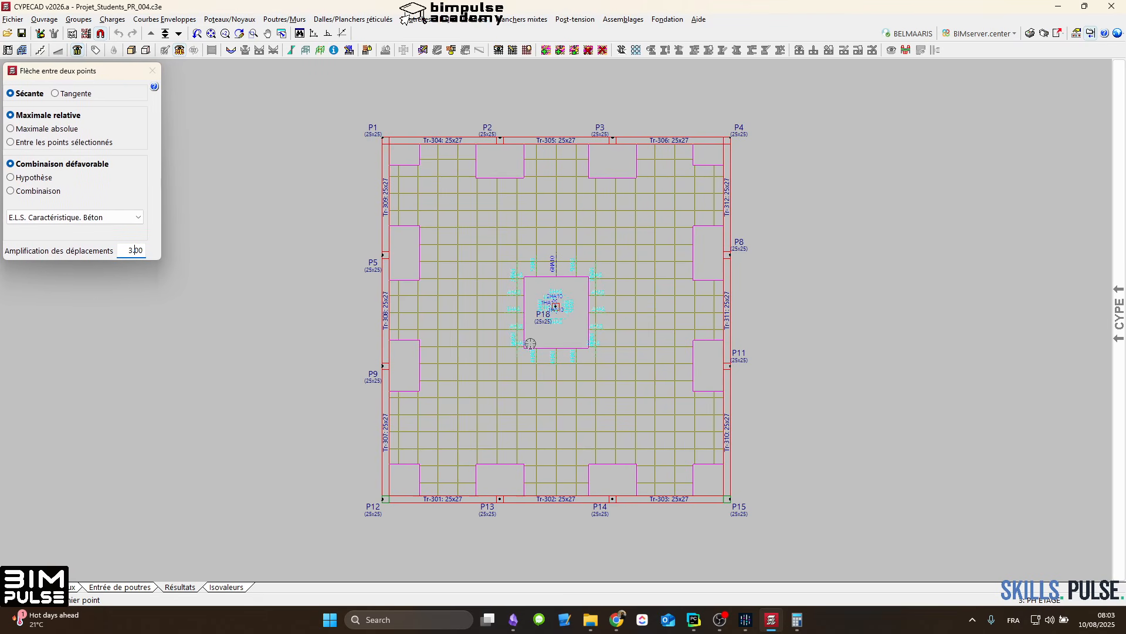
Step: Measure the secant deflection of the PH ETAGE slab from P18 to P5 and from P18 to P11
left_click(167, 18)
left_click(191, 19)
left_click(556, 309)
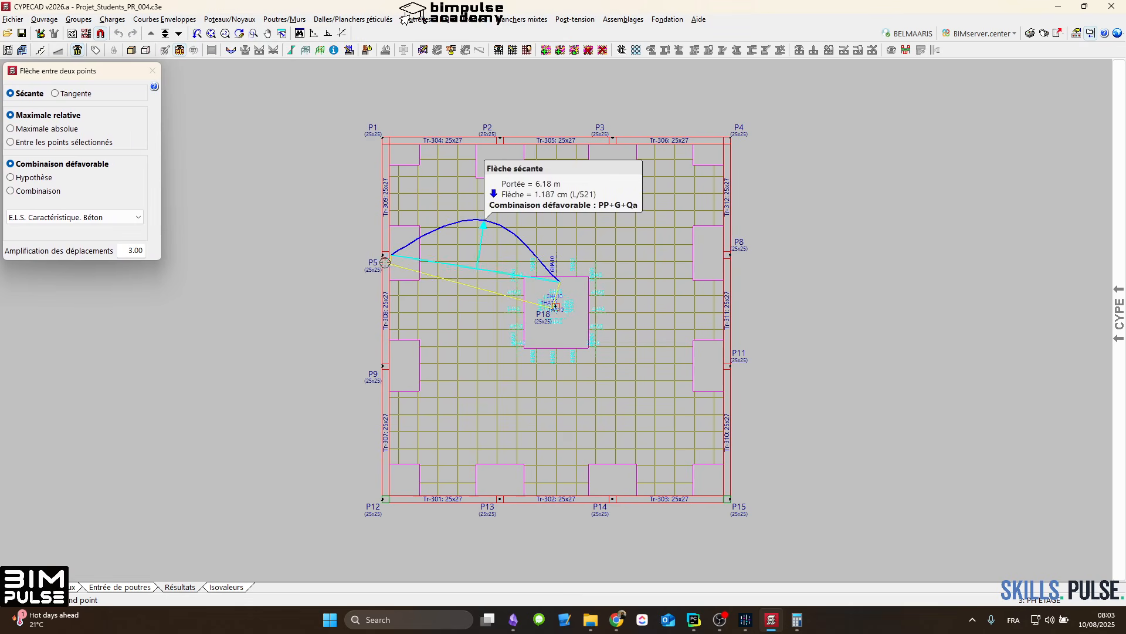
scroll(384, 258, "up", 2)
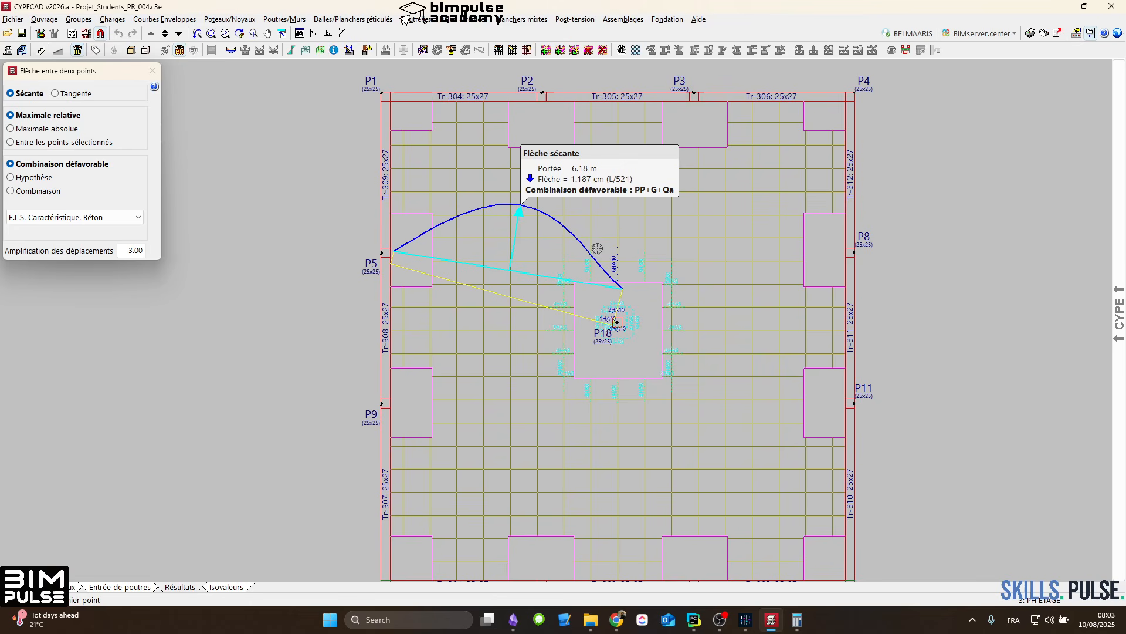
left_click(617, 322)
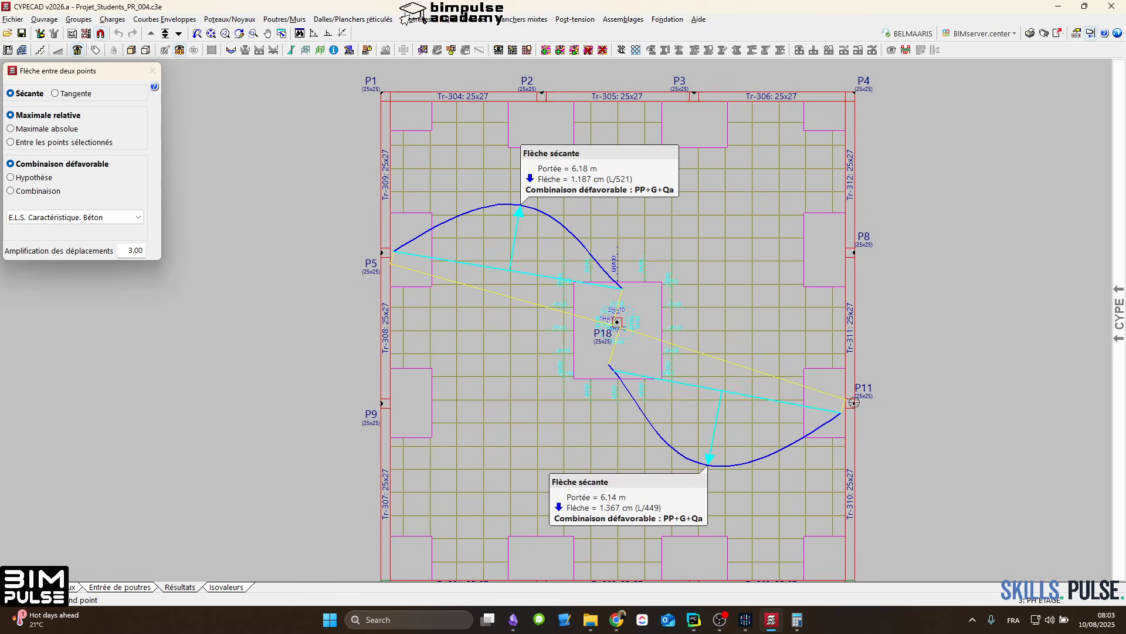
left_click(854, 402)
Step: Measure the secant deflections between P18 and columns P12, P5, P4, P15 and P11, and end the deflection check
middle_click_drag(634, 368, 596, 327)
left_click(344, 539)
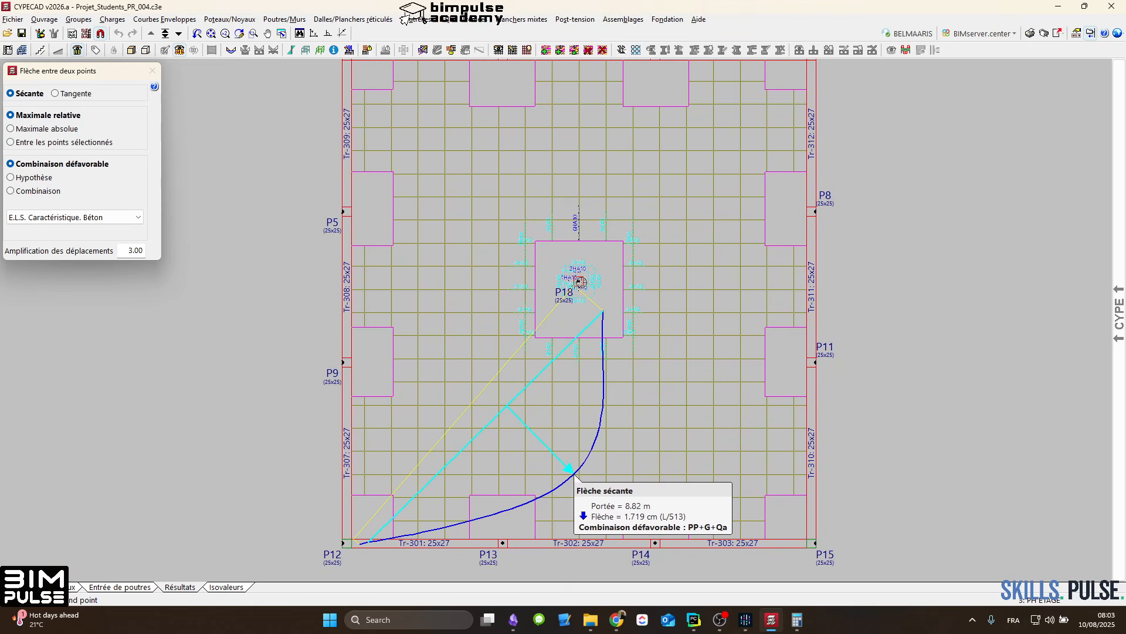
left_click(351, 210)
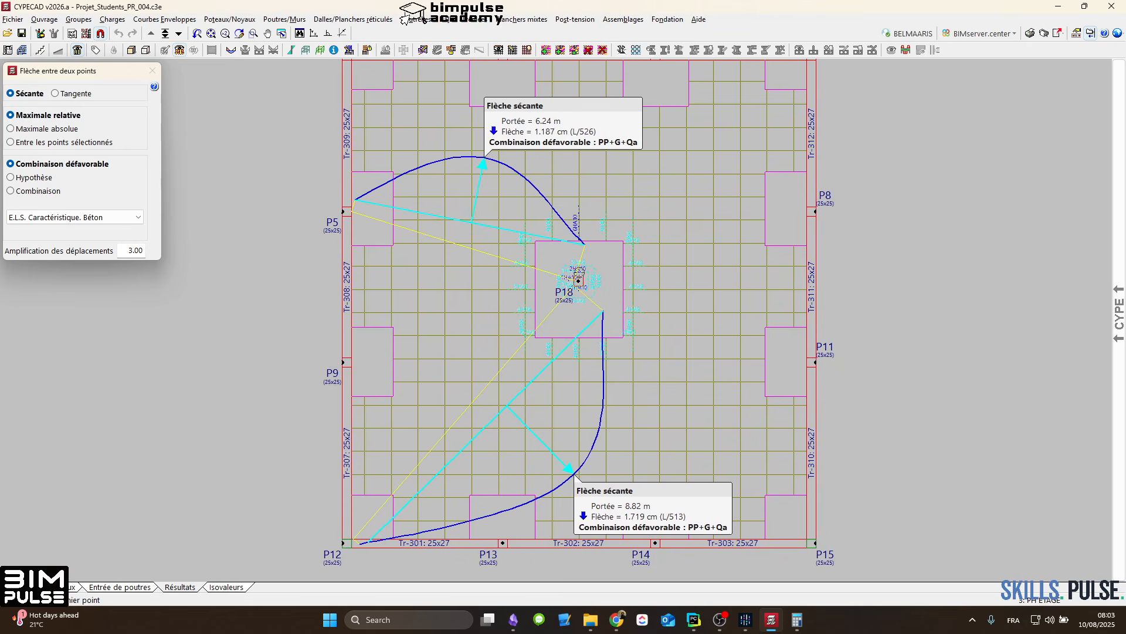
left_click(578, 280)
left_click(809, 64)
left_click(604, 309)
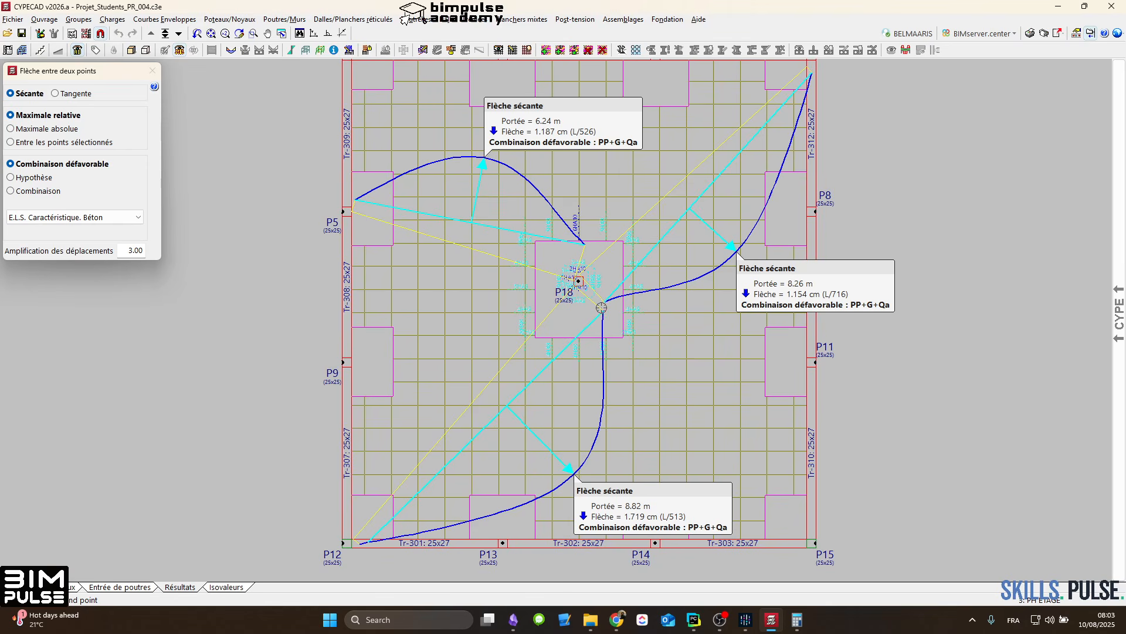
left_click(814, 542)
left_click(578, 281)
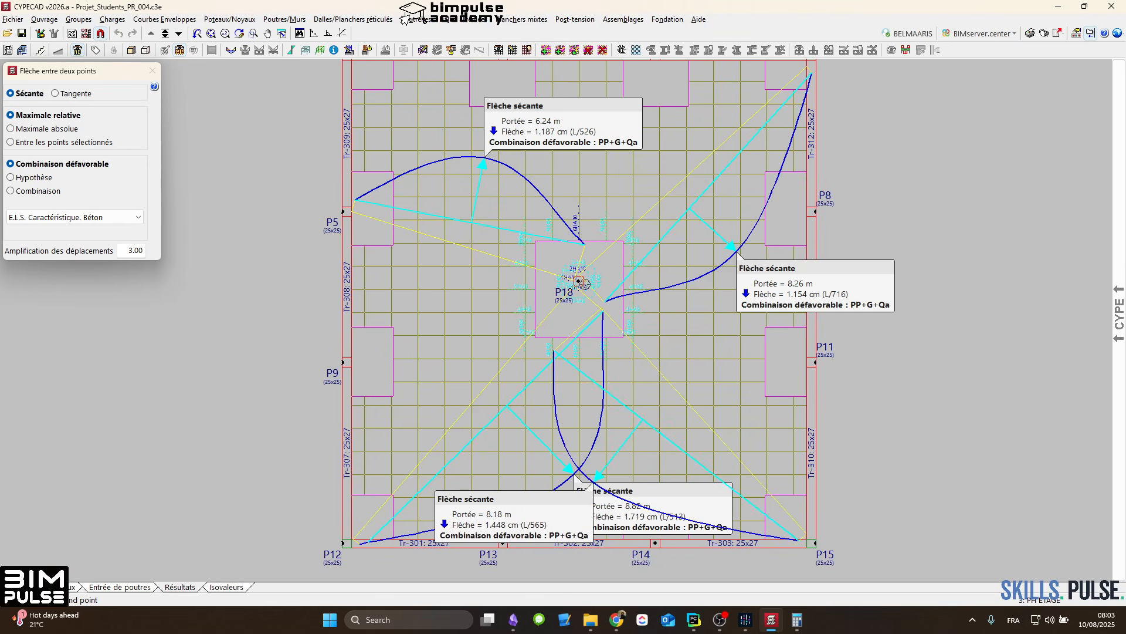
left_click(816, 362)
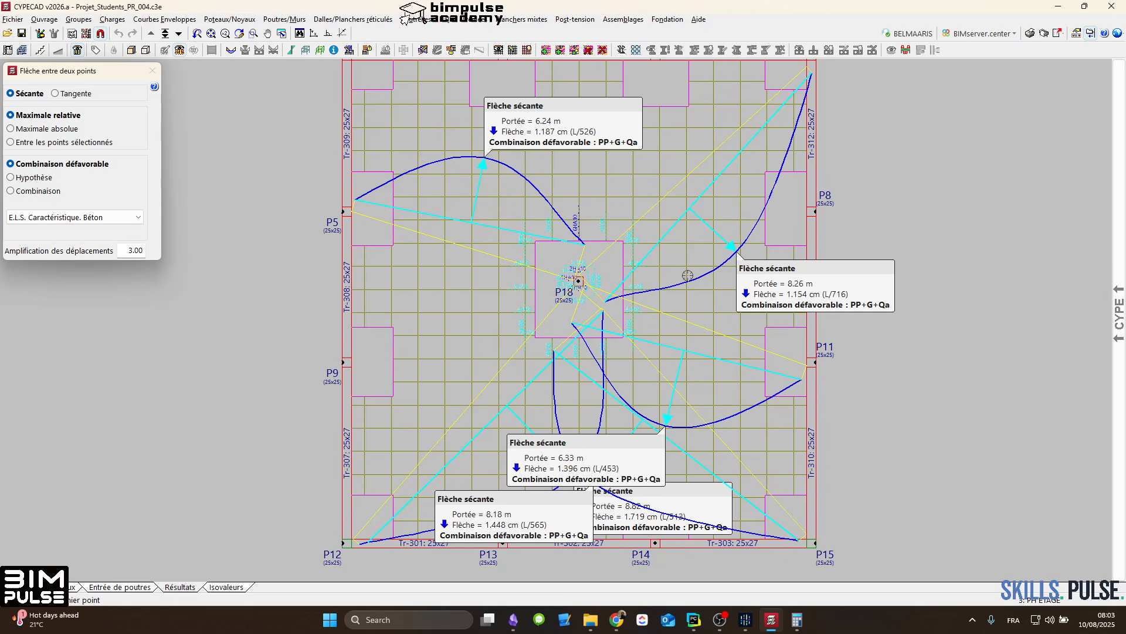
key("Escape")
Step: Go down to the PH RDC level and look over the reinforcement around its column panels
scroll(615, 253, "down", 3)
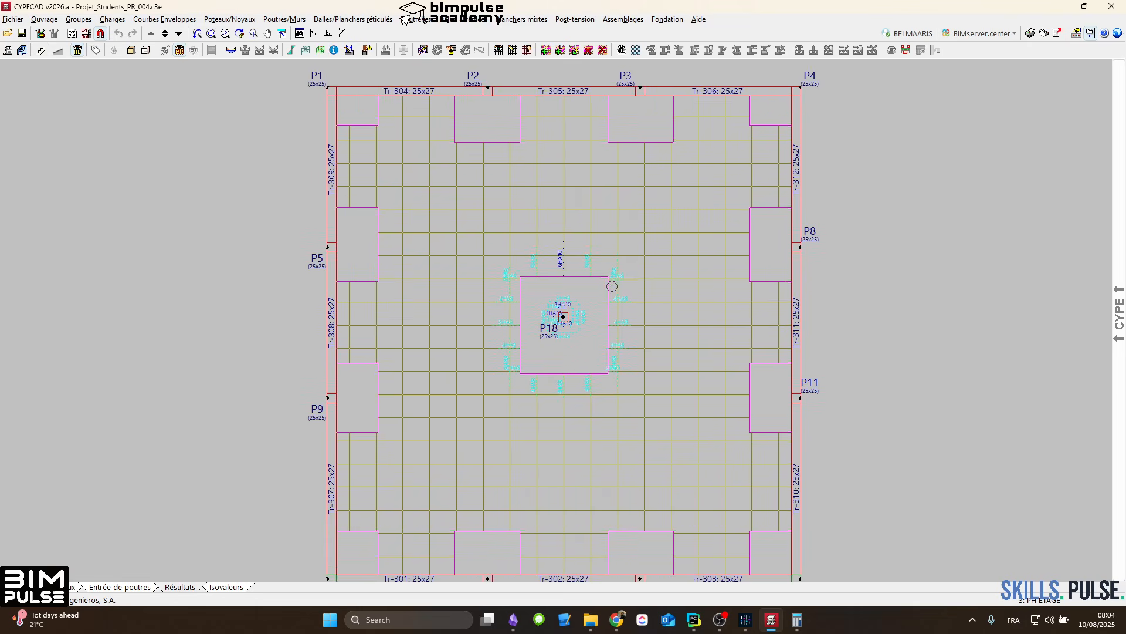
scroll(493, 263, "up", 2)
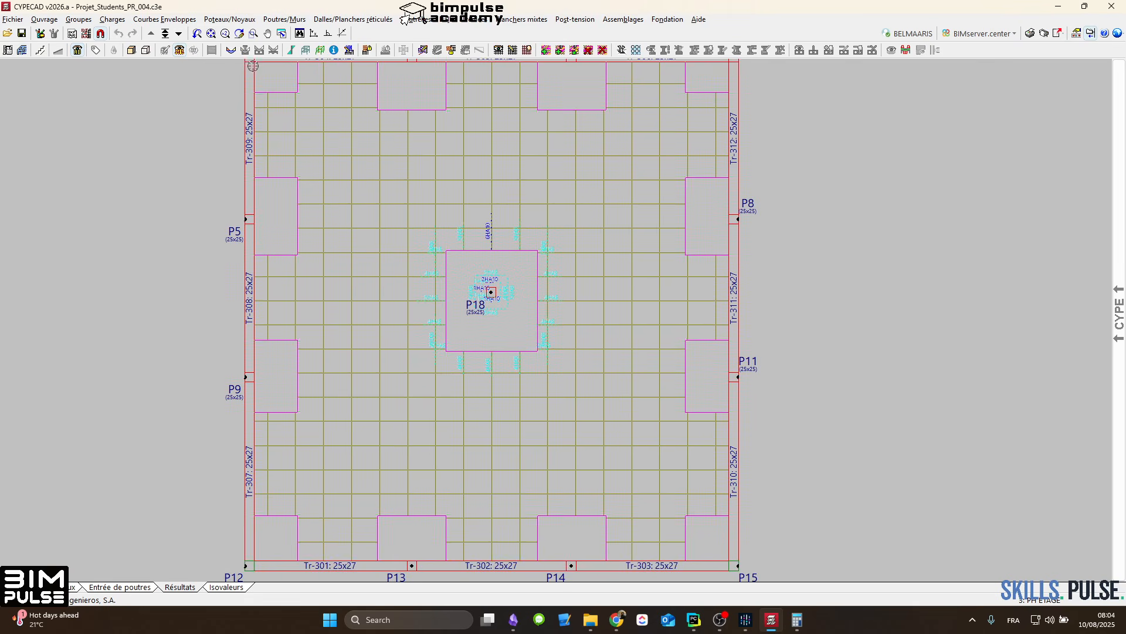
left_click(179, 34)
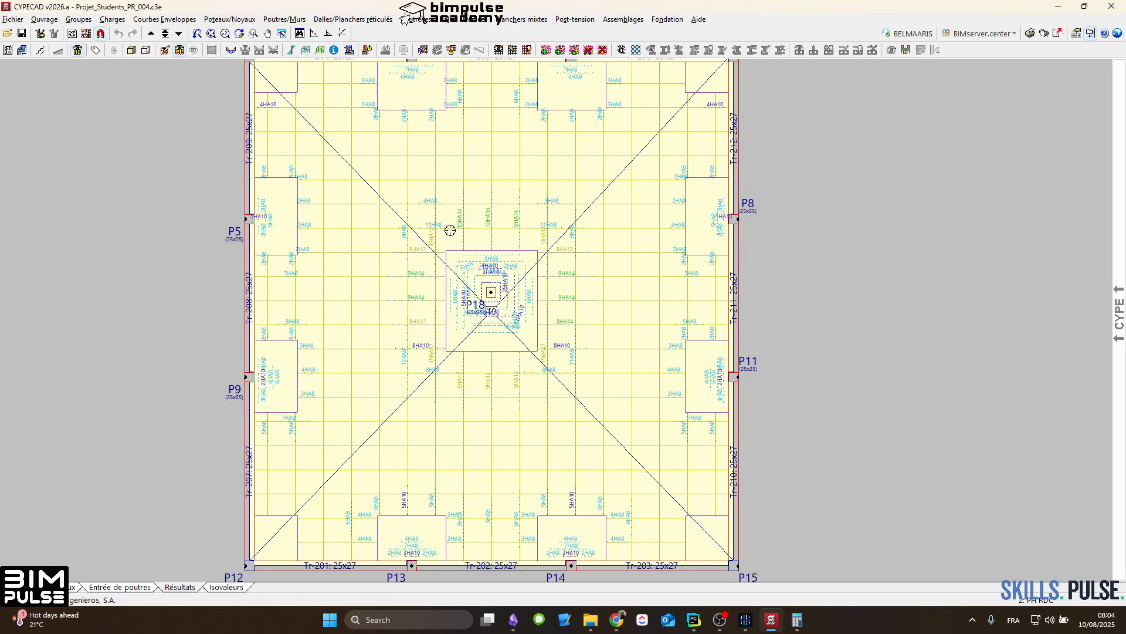
middle_click_drag(456, 221, 450, 238)
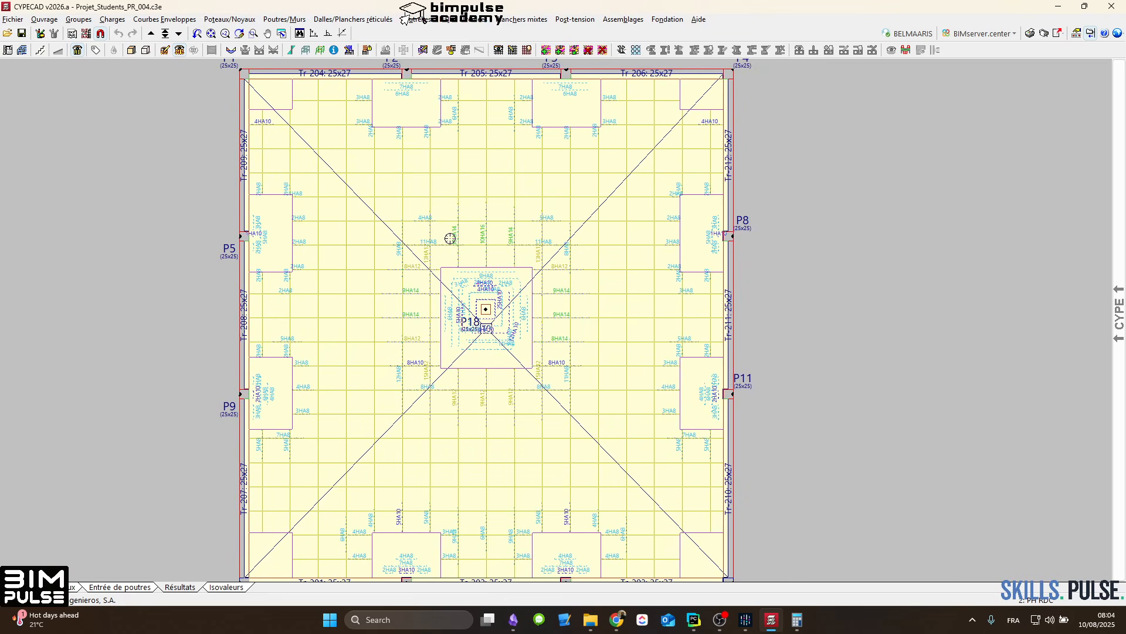
right_click(537, 311)
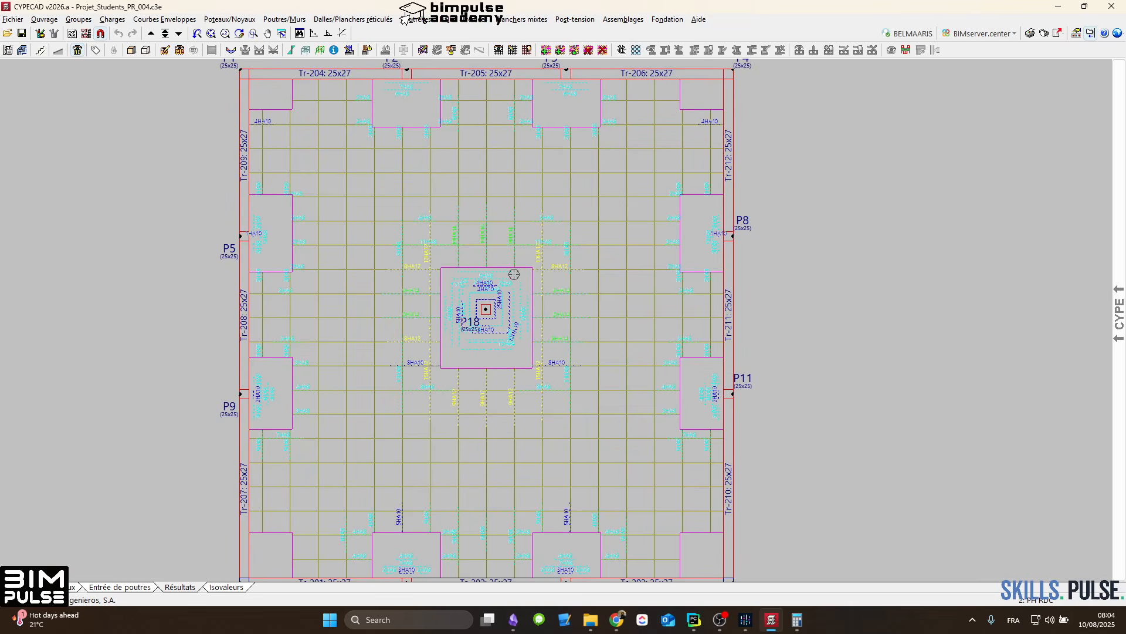
Step: Measure the secant deflections of the PH RDC slab from P18 to P15 and from P18 to P12
left_click(180, 34)
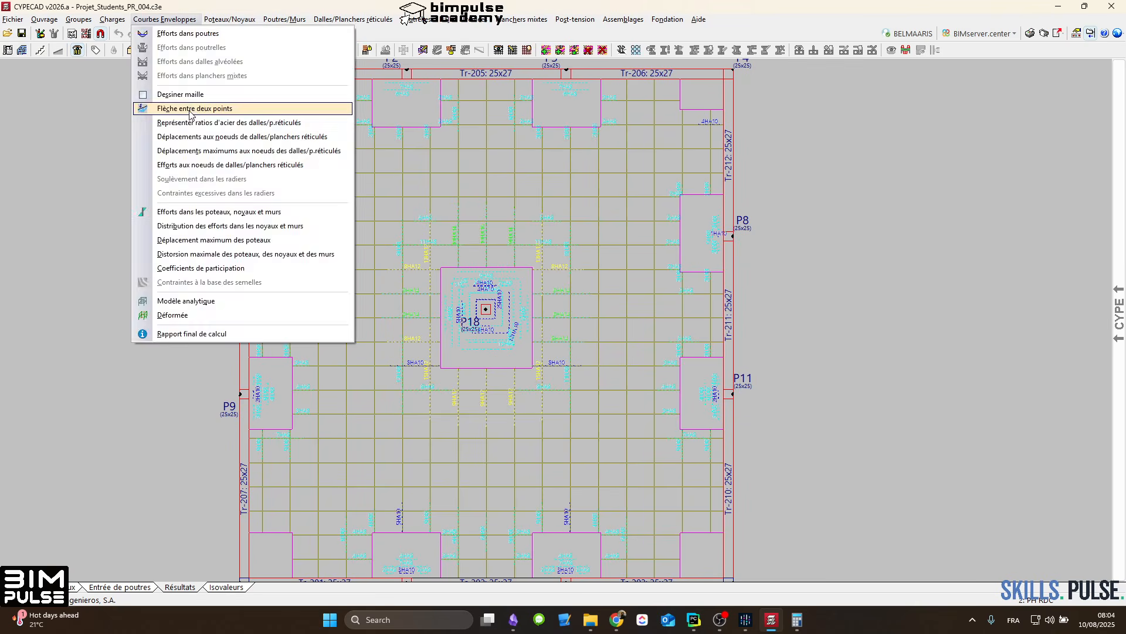
left_click(192, 110)
left_click(485, 309)
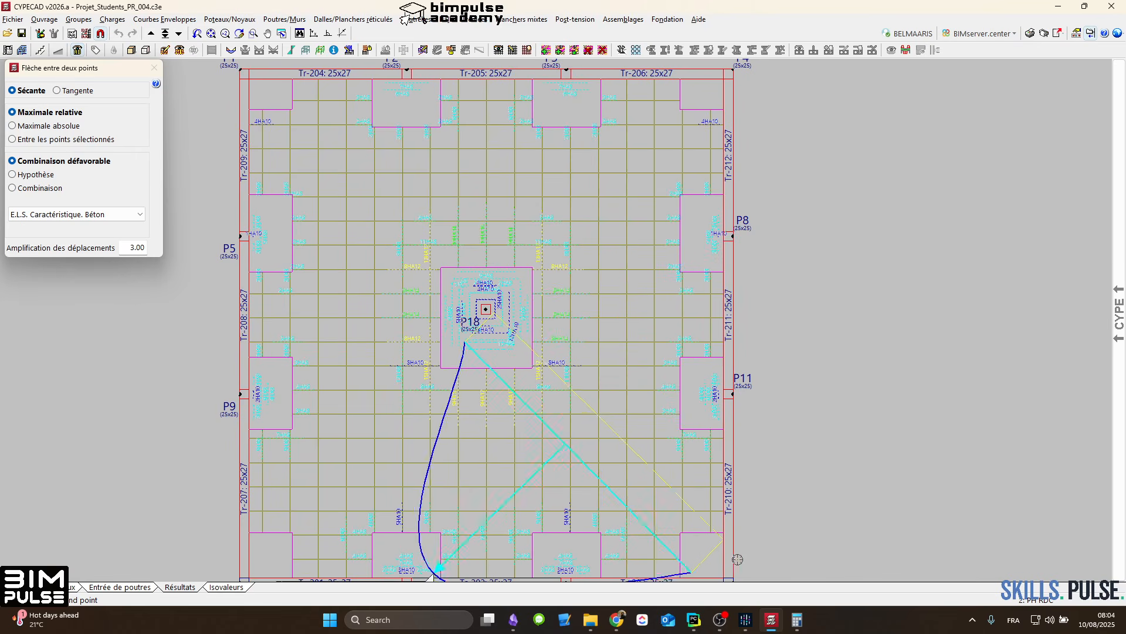
middle_click_drag(718, 559, 691, 504)
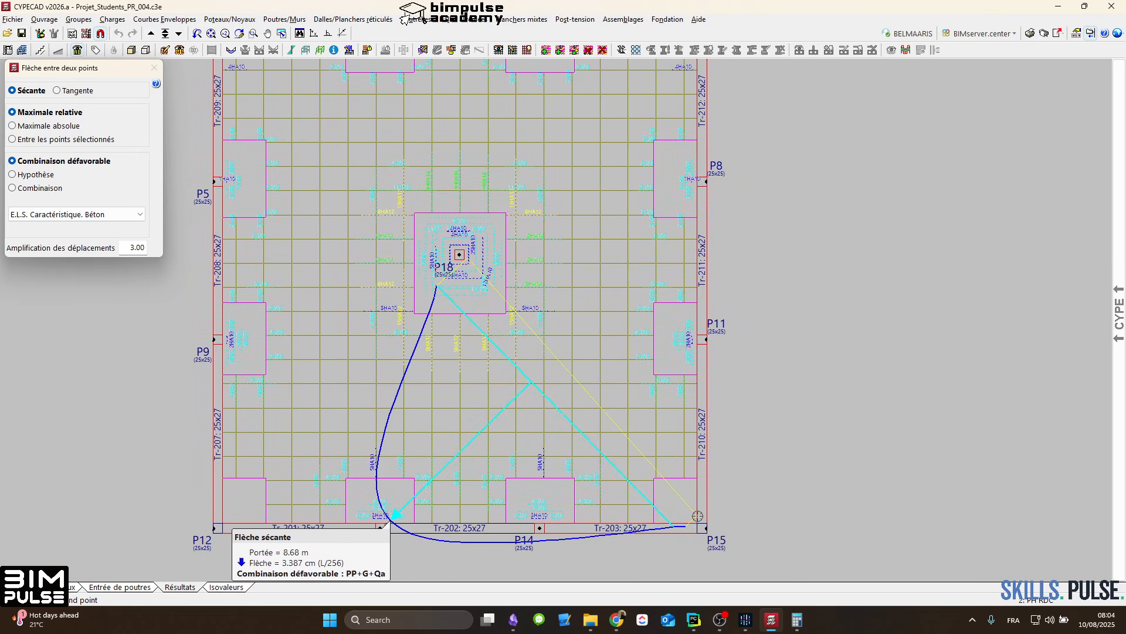
left_click(697, 516)
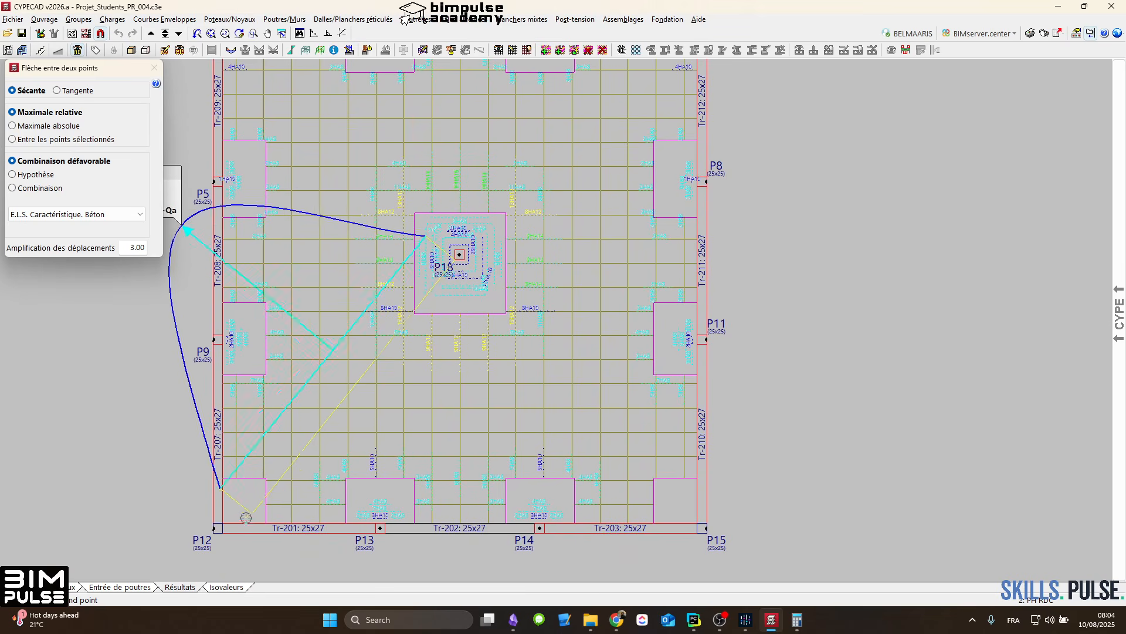
middle_click_drag(393, 461, 448, 493)
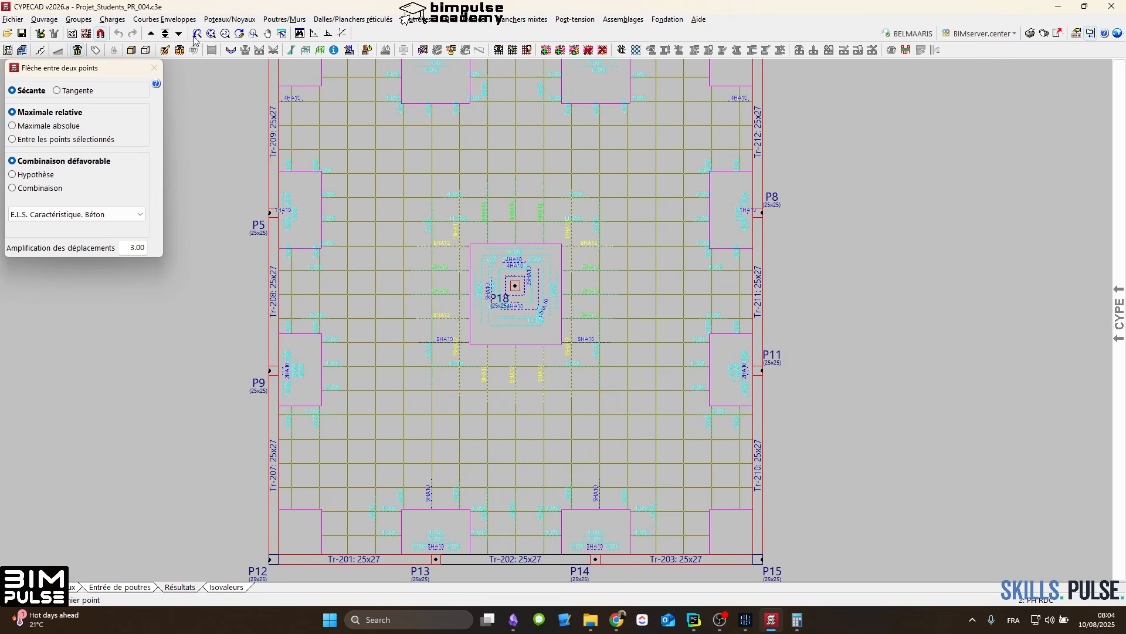
Step: Compare the reinforcement around the P18 solid panel on PH ETAGE with that on PH RDC
left_click(151, 34)
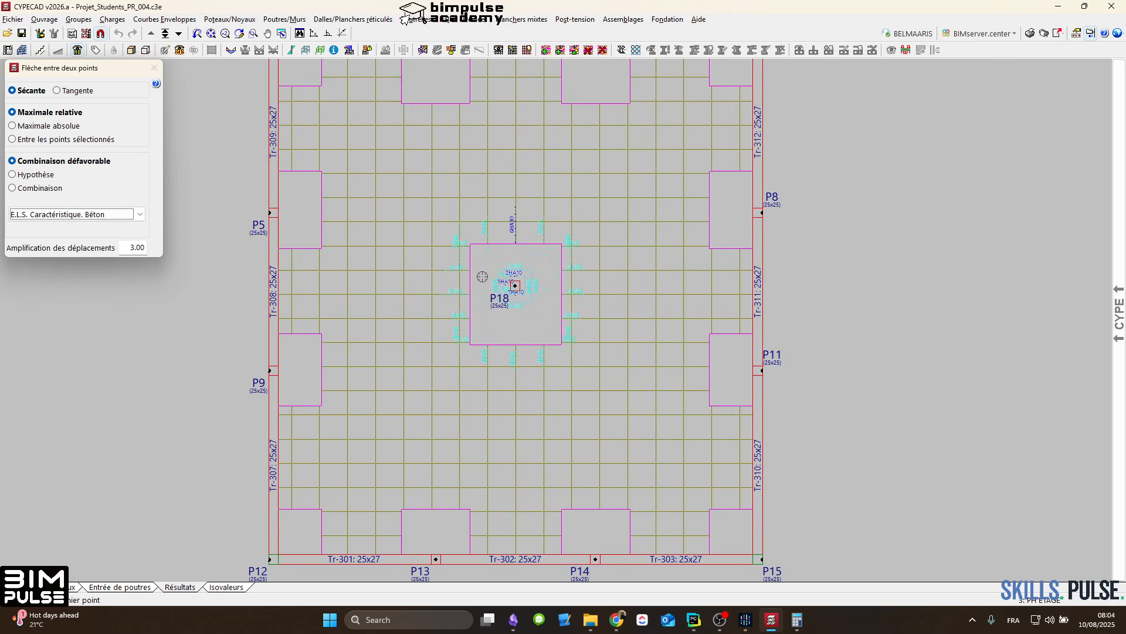
scroll(527, 281, "up", 1)
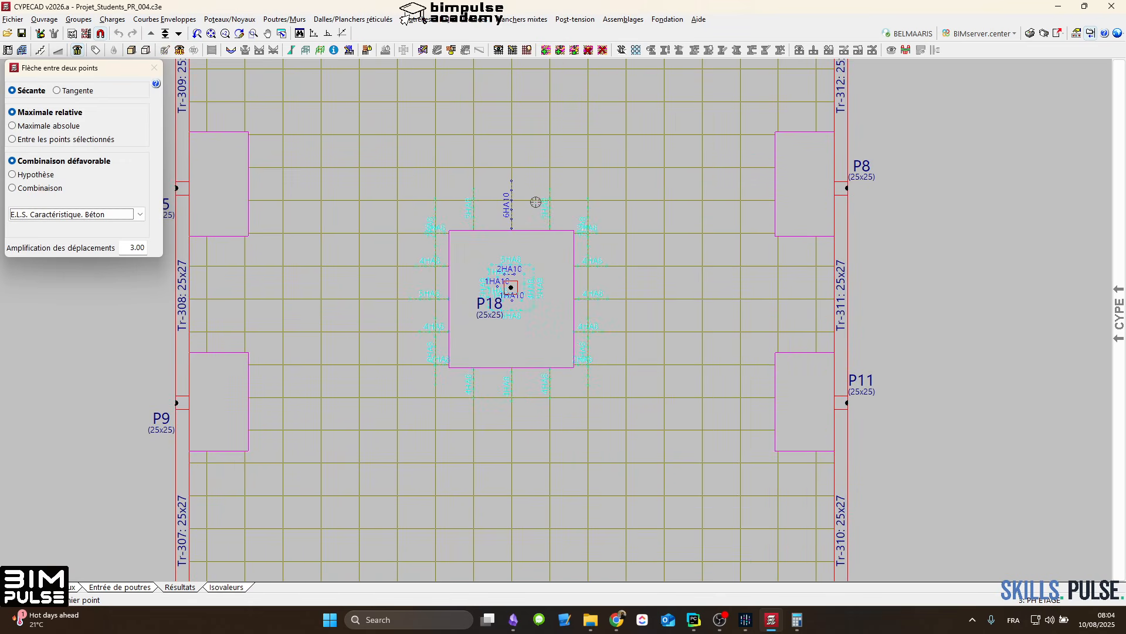
middle_click_drag(562, 295, 591, 291)
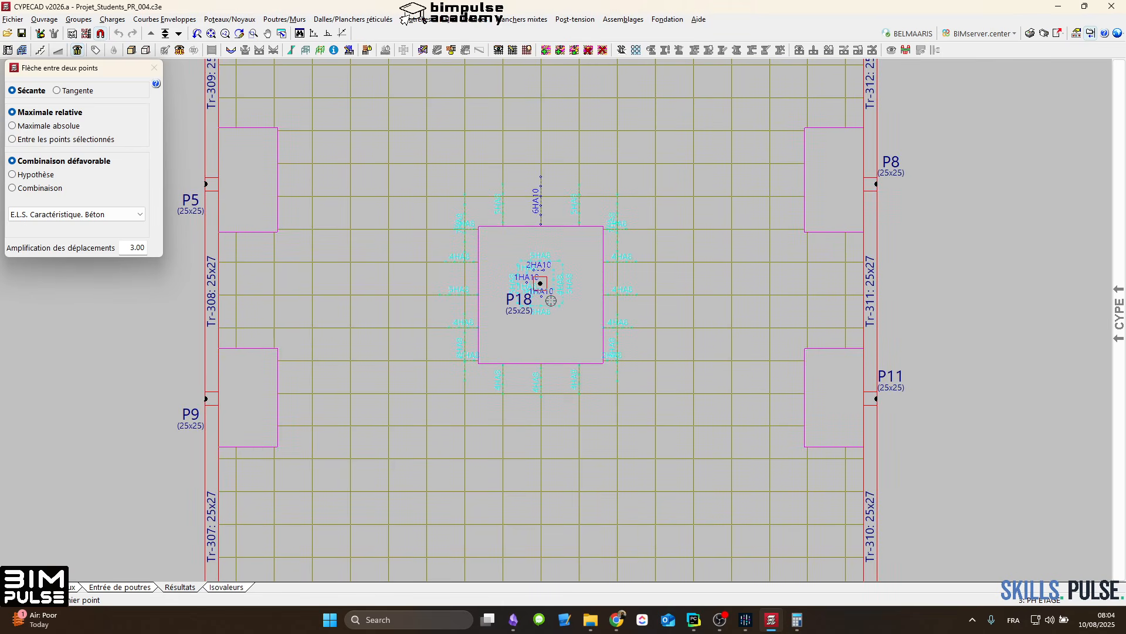
left_click(179, 32)
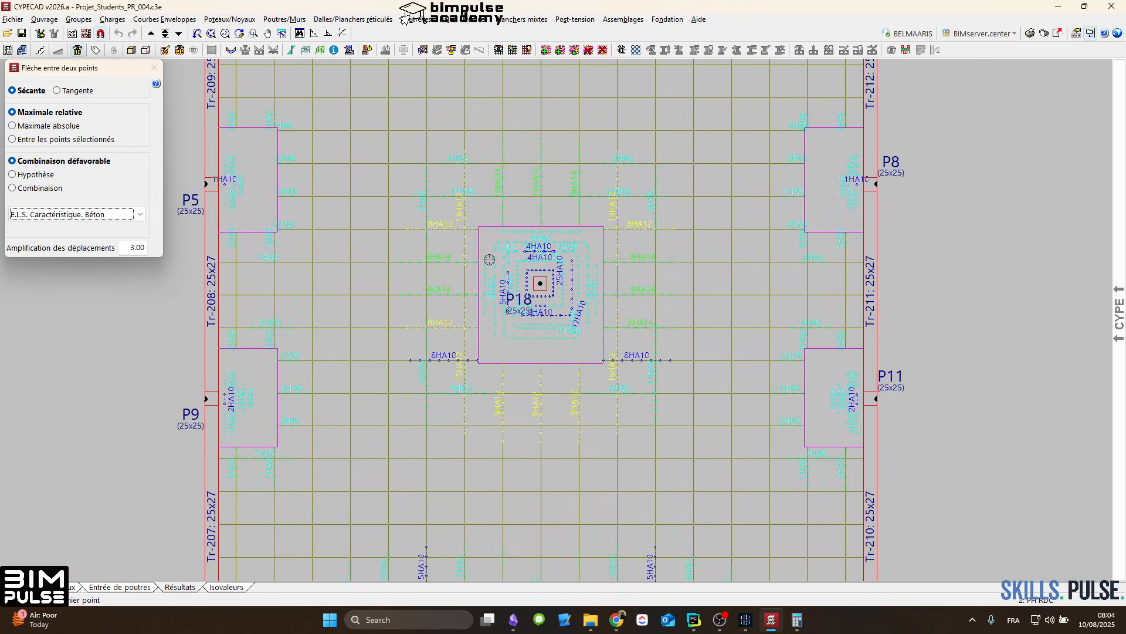
scroll(578, 282, "down", 3)
scroll(581, 283, "up", 2)
scroll(567, 284, "up", 1)
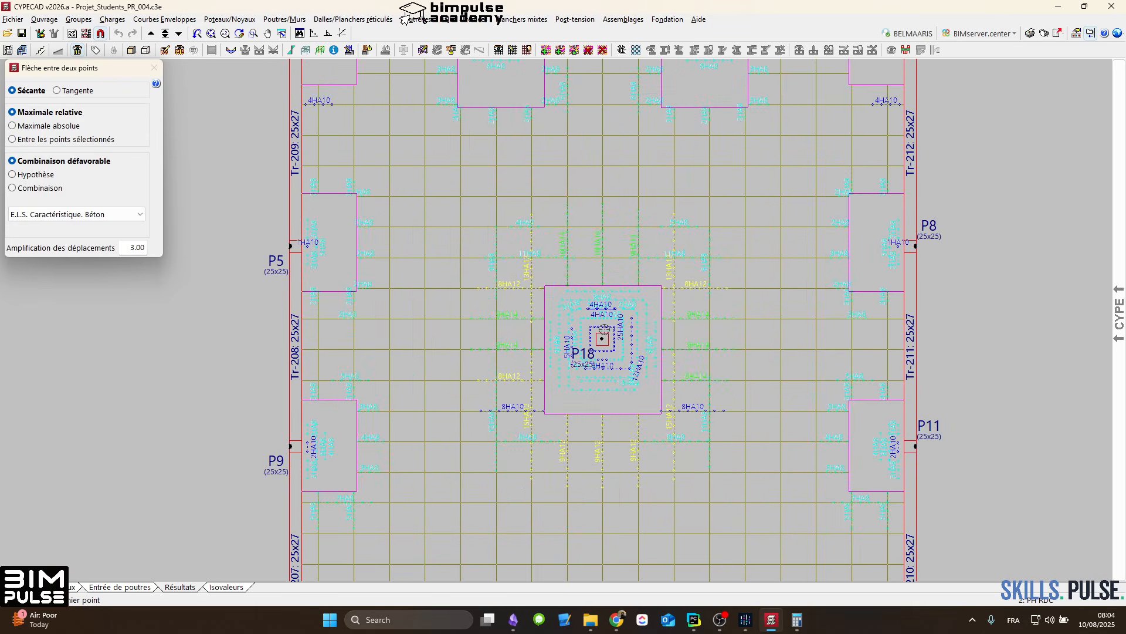
middle_click_drag(604, 329, 591, 287)
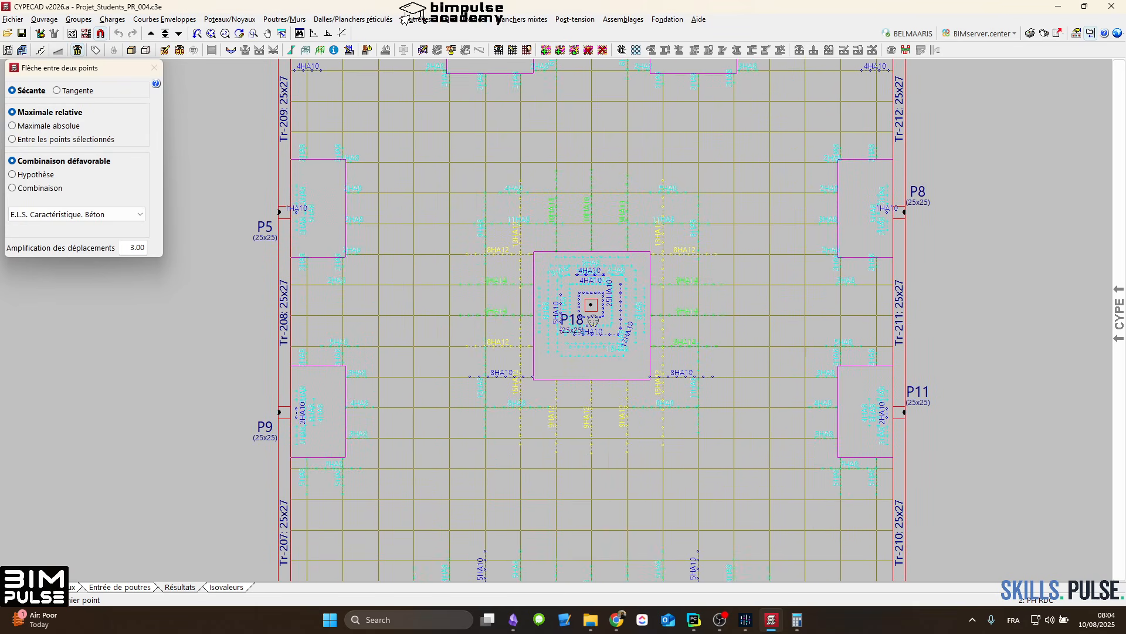
Step: Consult the online article's sketch of minimum solid panel width ratios in the browser and return to CYPECAD
left_click(617, 624)
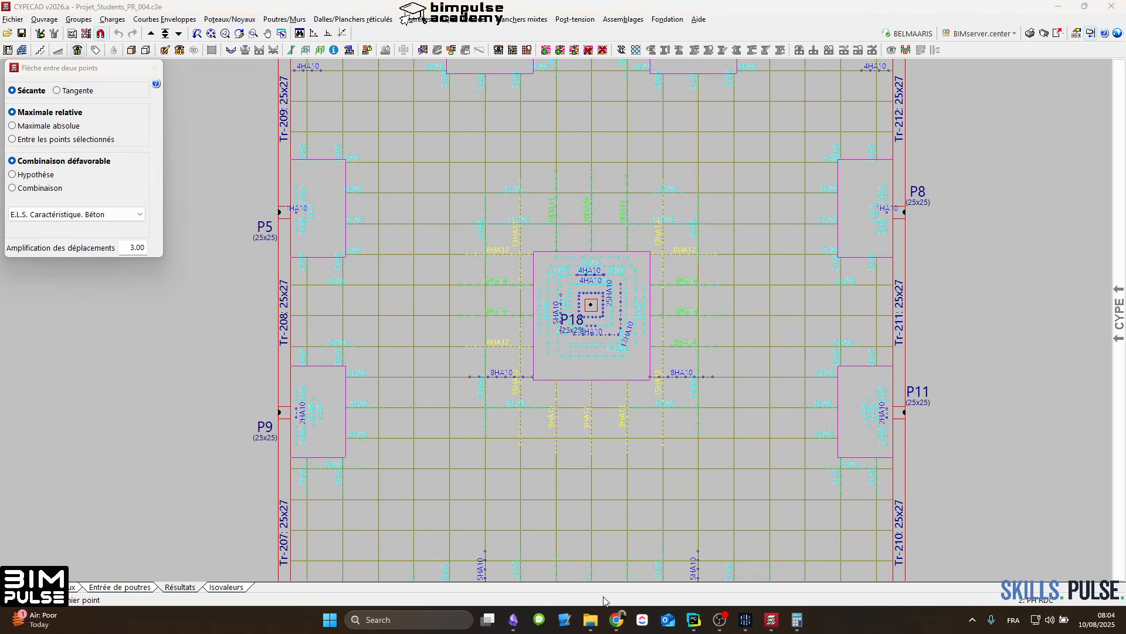
left_click(614, 625)
mouse_move(523, 557)
left_click(743, 562)
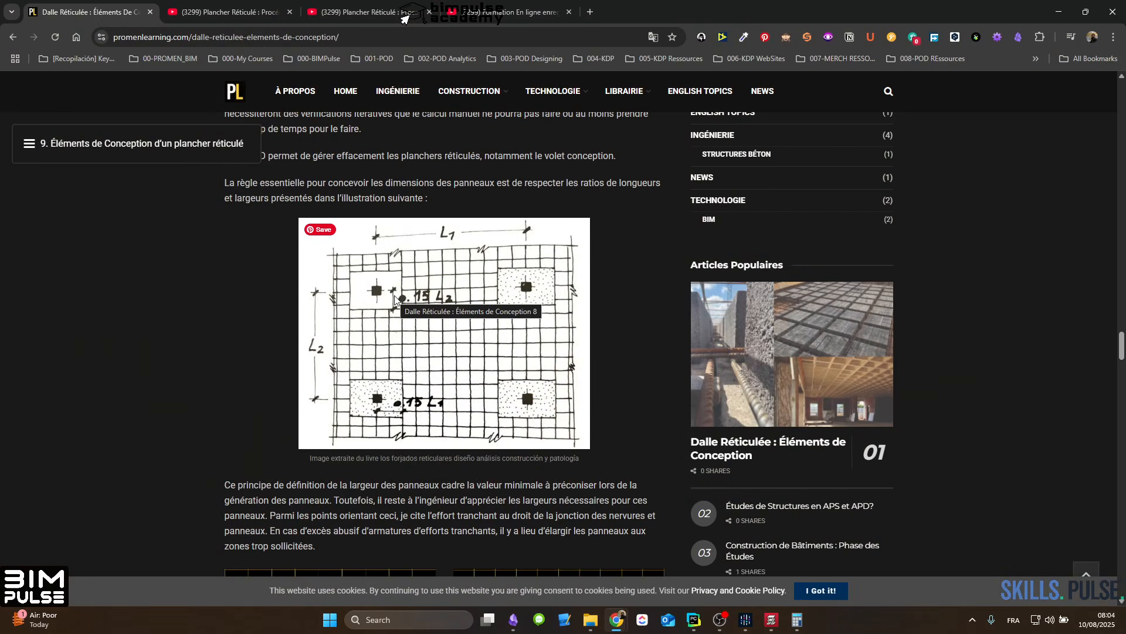
left_click(1060, 13)
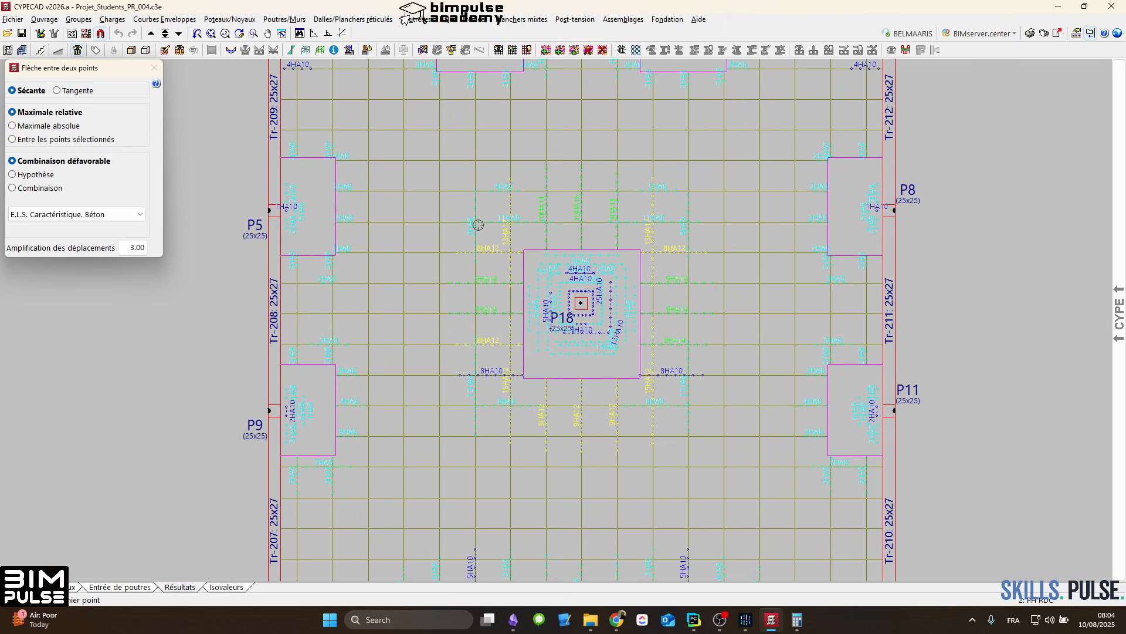
Step: Examine up close the rib reinforcement and bar labels around the P18 solid panel on PH RDC
scroll(617, 293, "up", 1)
middle_click_drag(616, 294, 601, 322)
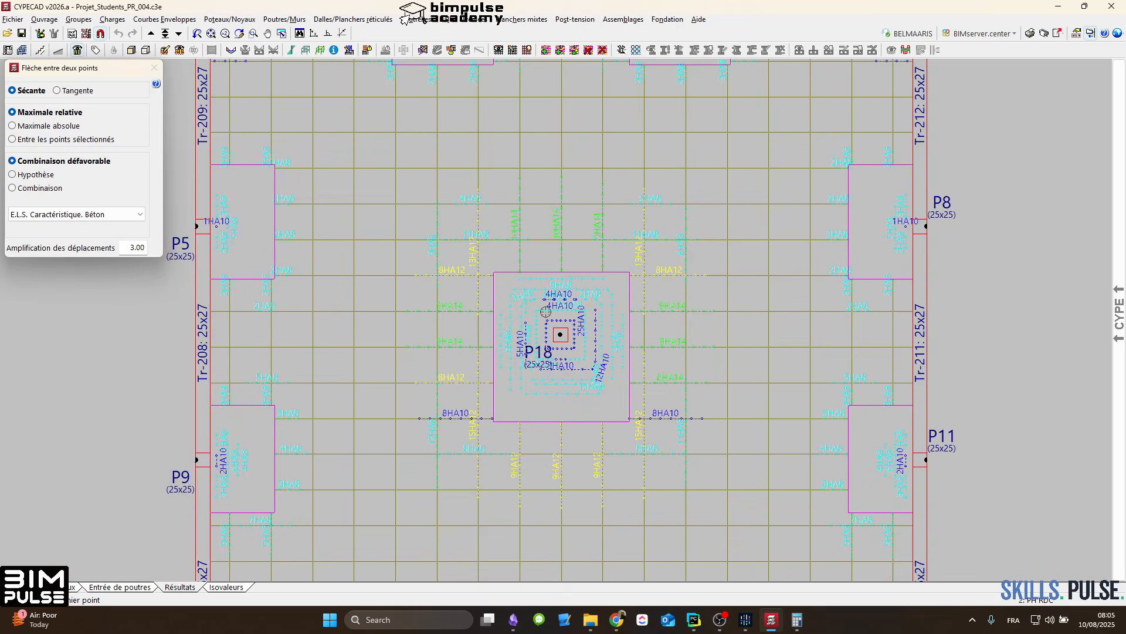
scroll(546, 312, "down", 2)
scroll(600, 281, "up", 2)
scroll(608, 278, "up", 1)
scroll(405, 279, "up", 1)
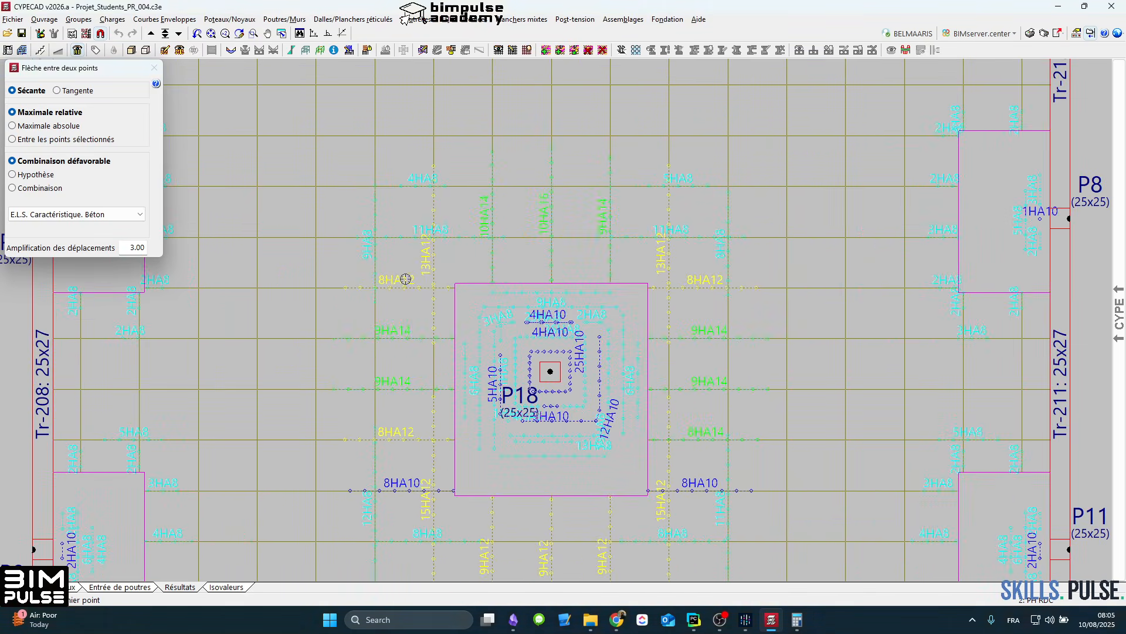
scroll(387, 282, "down", 2)
scroll(391, 293, "up", 3)
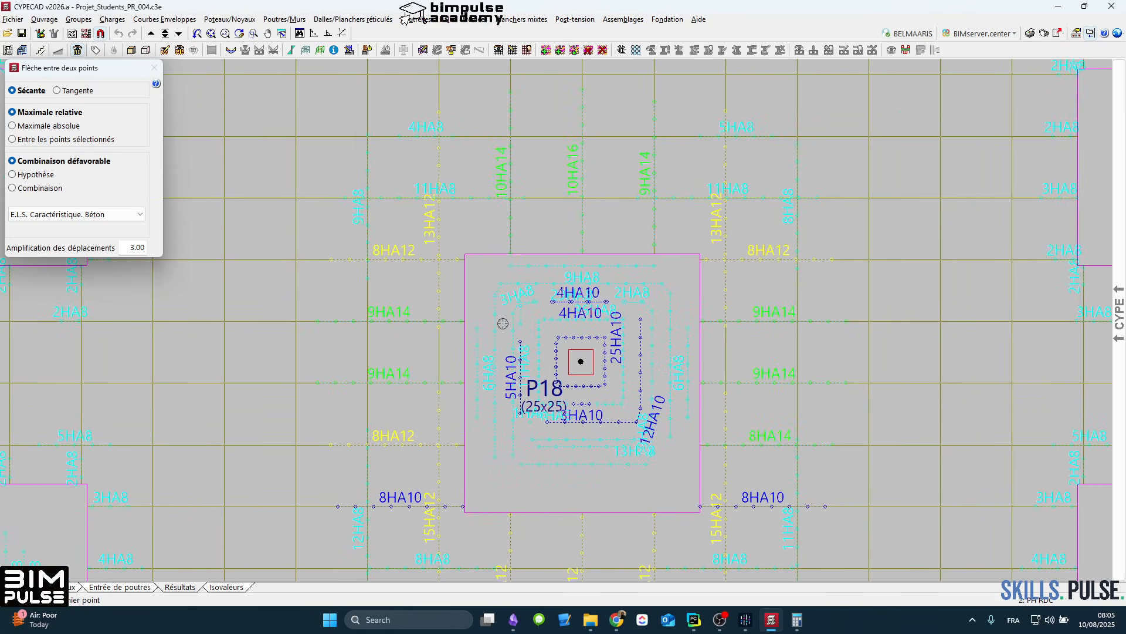
Step: Open the detailed 3D view of the structure from Fondation up to PH ETAGE
mouse_move(1120, 310)
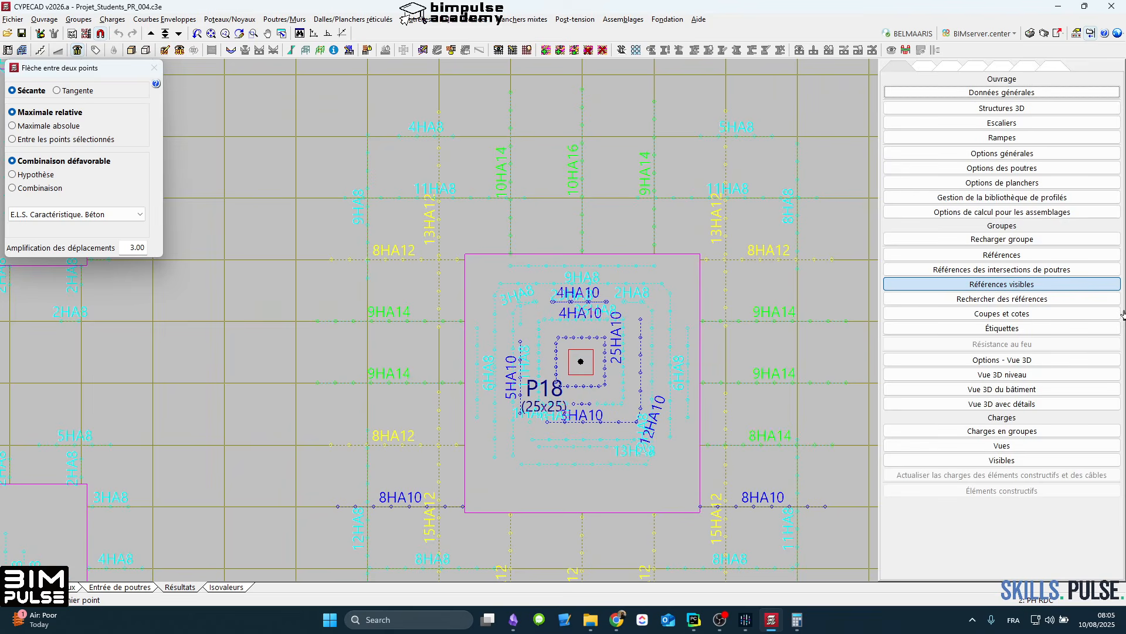
left_click(1009, 407)
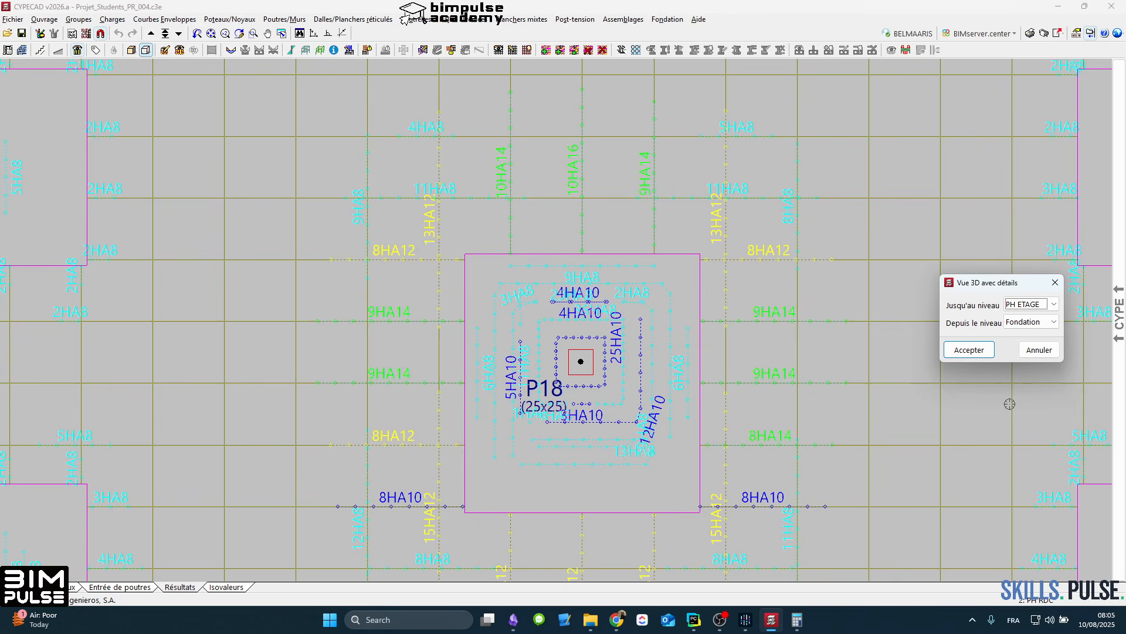
left_click(968, 350)
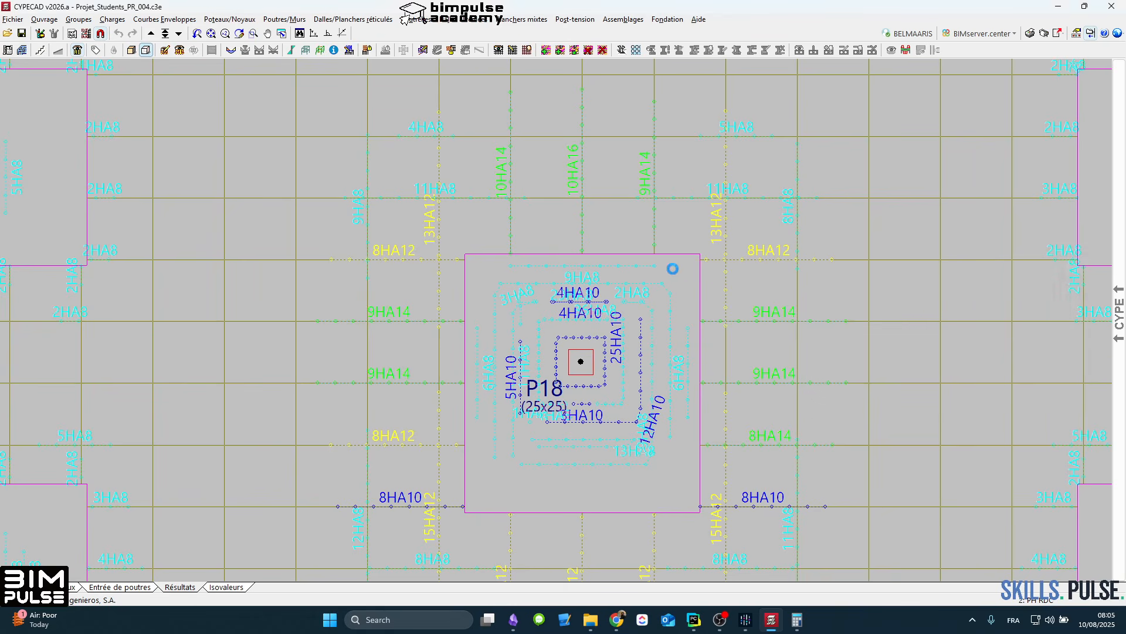
scroll(671, 270, "up", 3)
scroll(535, 247, "up", 5)
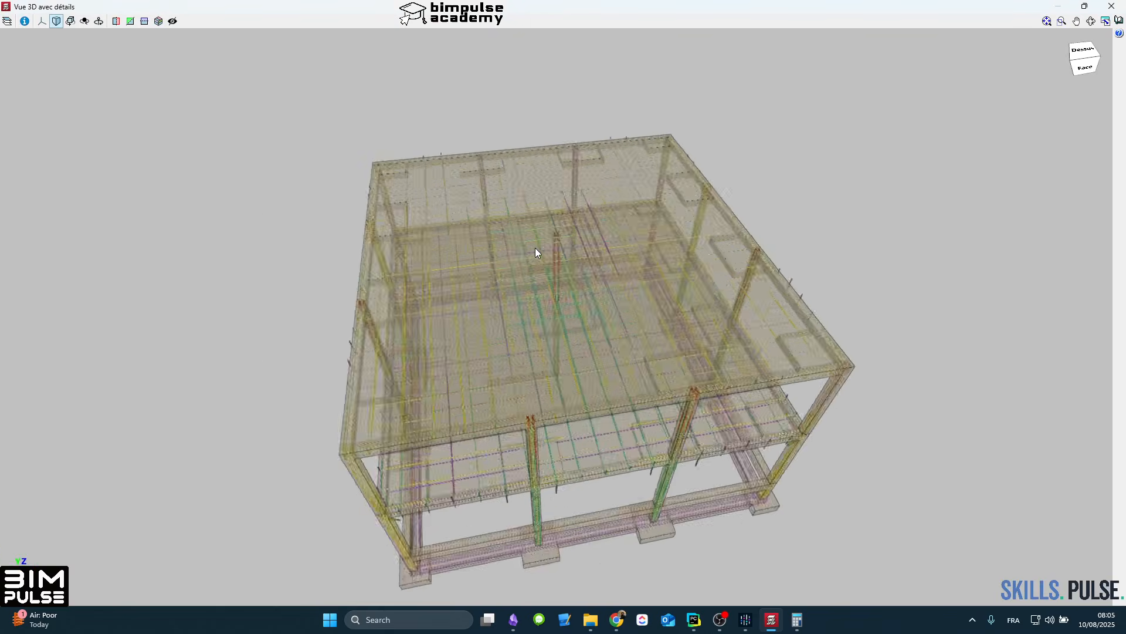
Step: Inspect the slab reinforcement bars around the central column in 3D and close the detailed view
scroll(542, 259, "up", 10)
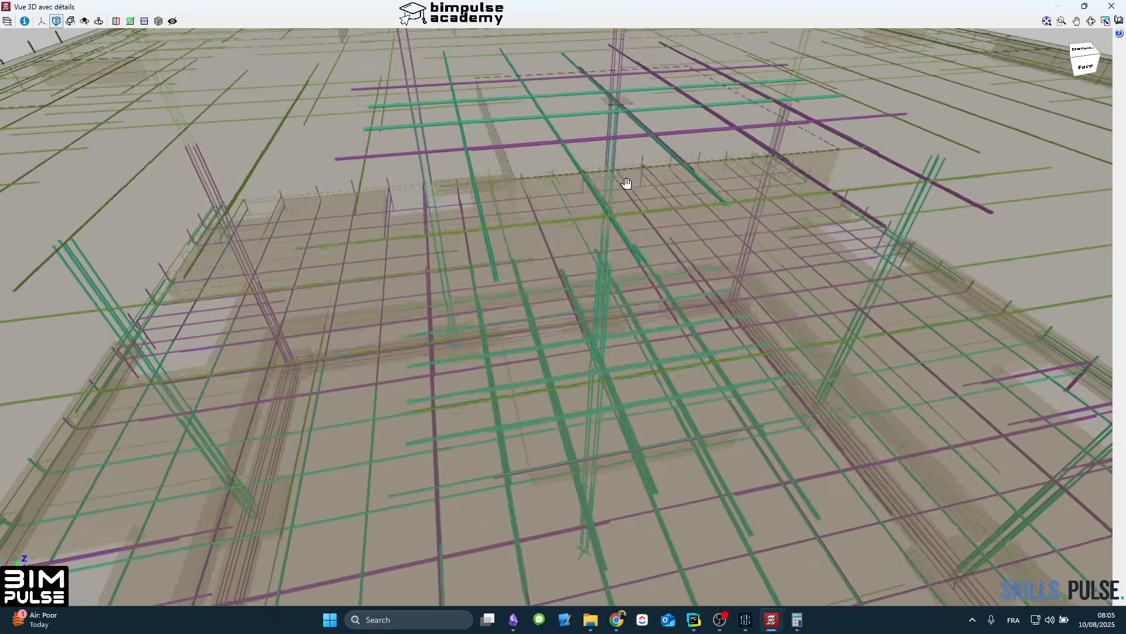
scroll(662, 287, "down", 10)
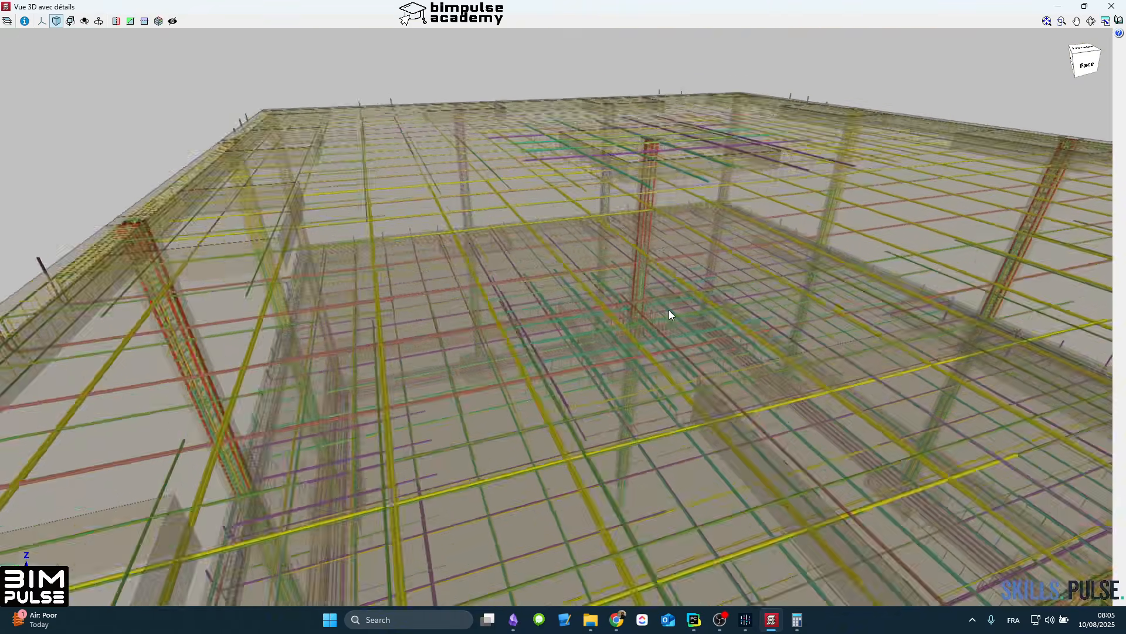
scroll(669, 309, "down", 5)
middle_click_drag(660, 388, 637, 194)
scroll(641, 334, "up", 10)
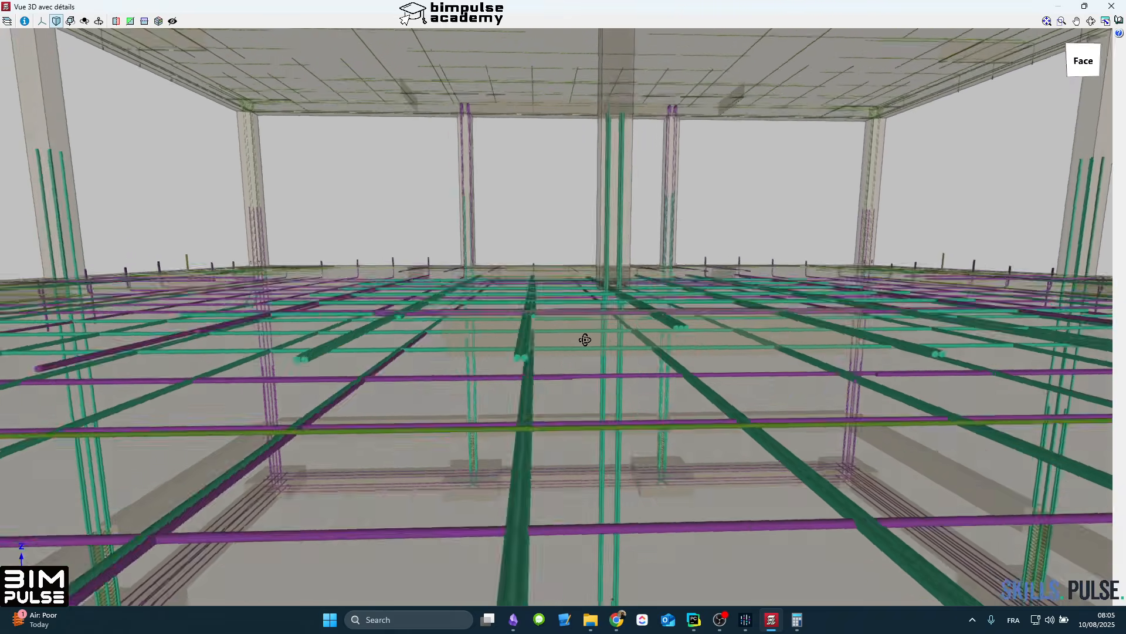
mouse_move(585, 340)
middle_mouse_down()
mouse_move(561, 305)
mouse_move(590, 345)
middle_mouse_up()
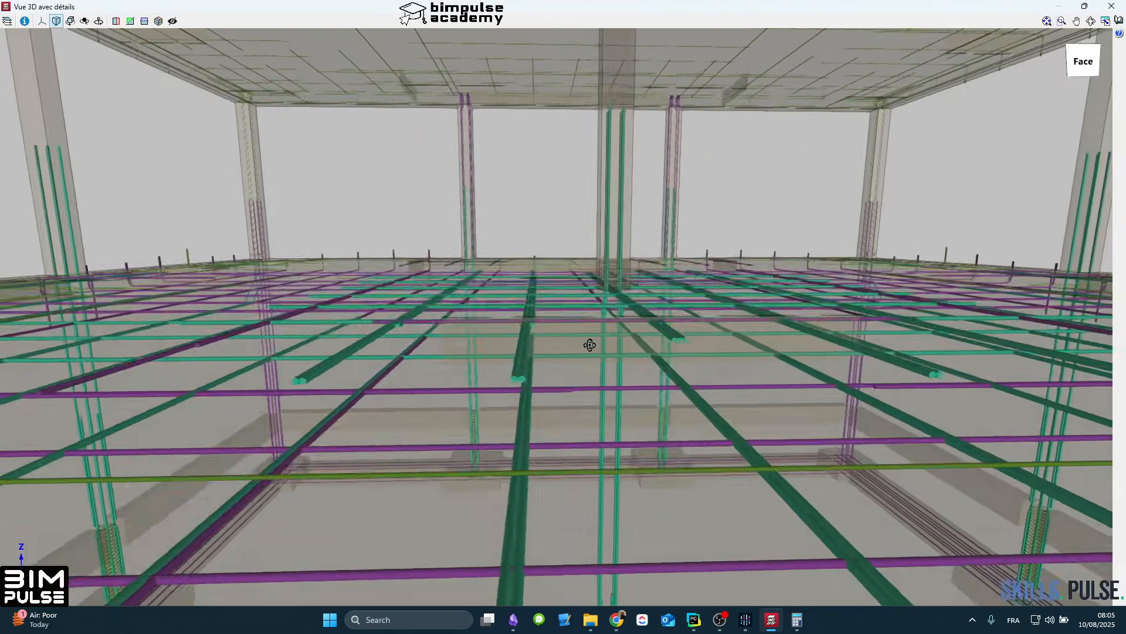
scroll(590, 345, "down", 3)
left_click(1116, 8)
Step: Enlarge the solid panel around P18 on PH RDC with Introduire panneaux so it covers the surrounding rib reinforcement
middle_click_drag(445, 353, 491, 294)
scroll(405, 311, "down", 3)
scroll(392, 315, "down", 5)
scroll(392, 312, "up", 3)
scroll(492, 295, "up", 2)
scroll(504, 281, "up", 2)
scroll(395, 326, "down", 5)
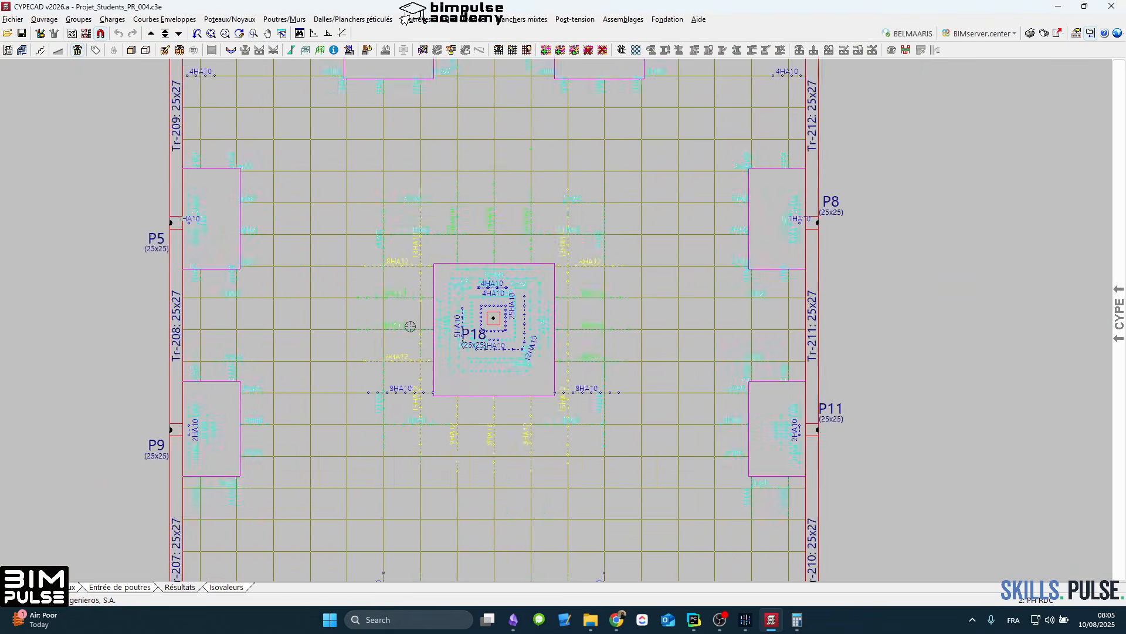
scroll(433, 317, "up", 2)
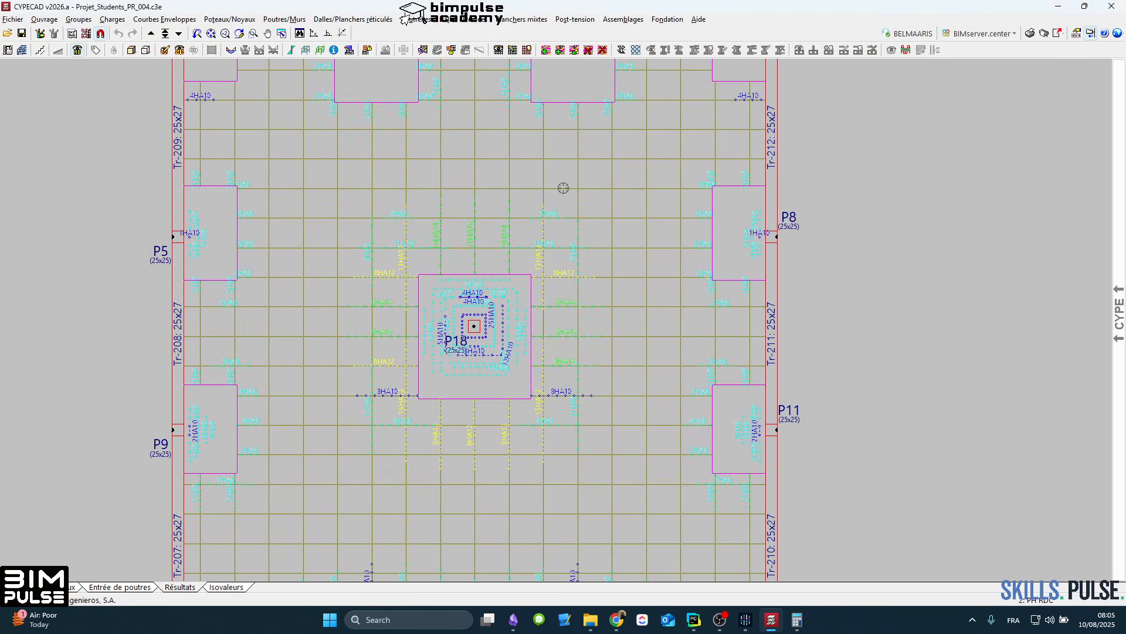
left_click(560, 49)
scroll(434, 342, "up", 2)
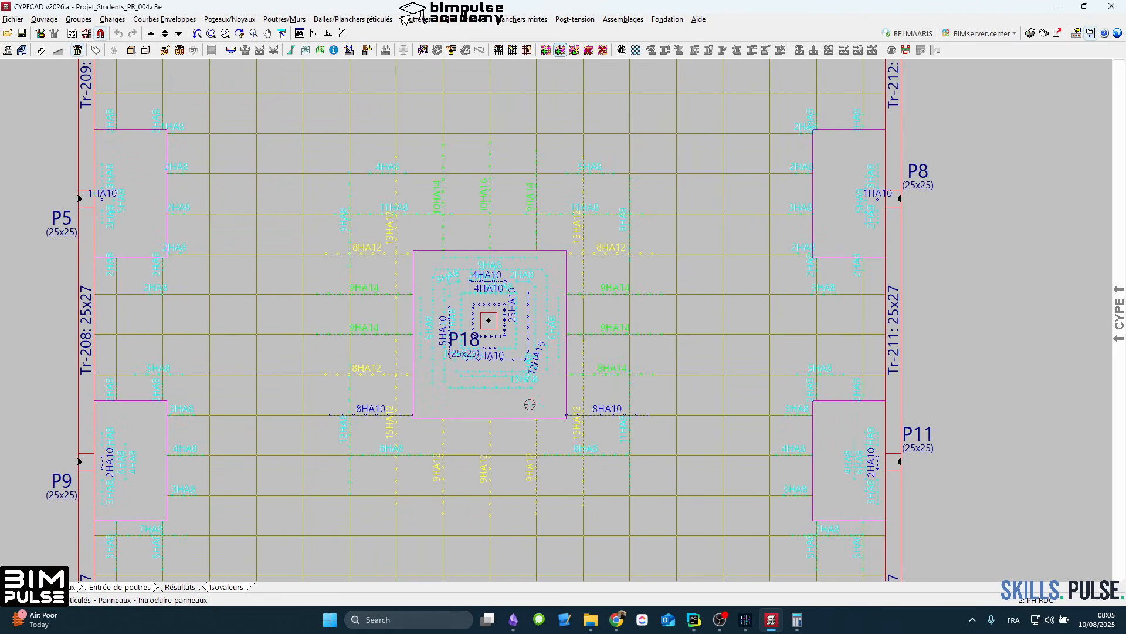
left_click(630, 496)
left_click(350, 178)
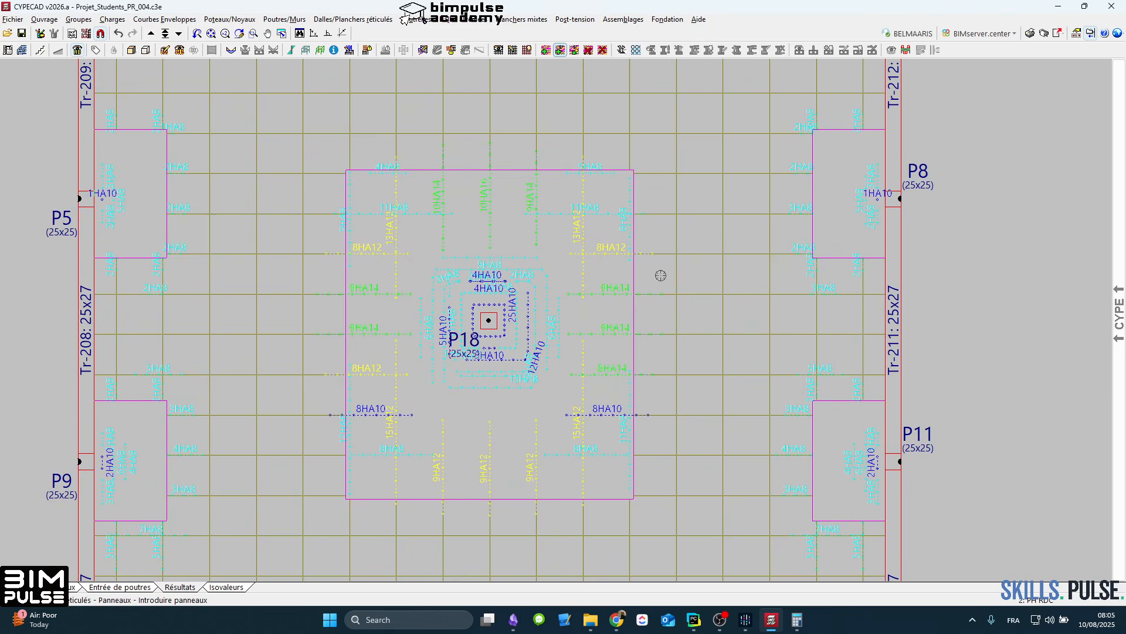
scroll(566, 286, "down", 3)
middle_click_drag(542, 258, 541, 307)
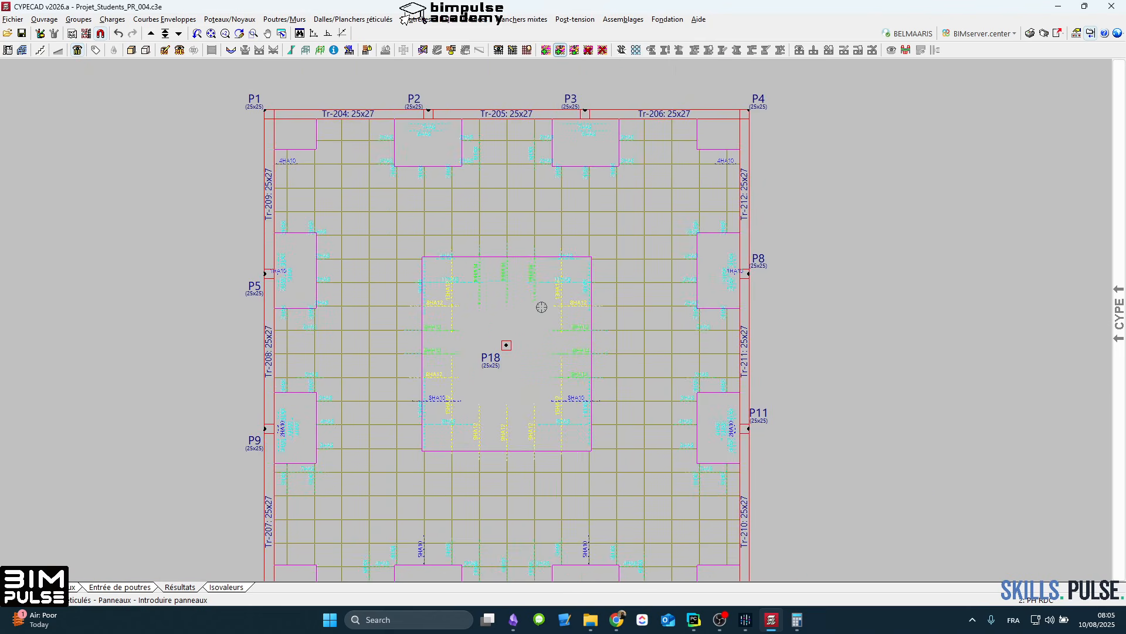
Step: Go up to PH ETAGE and widen the solid panel around P18 slightly on both sides, keeping its height
left_click(151, 34)
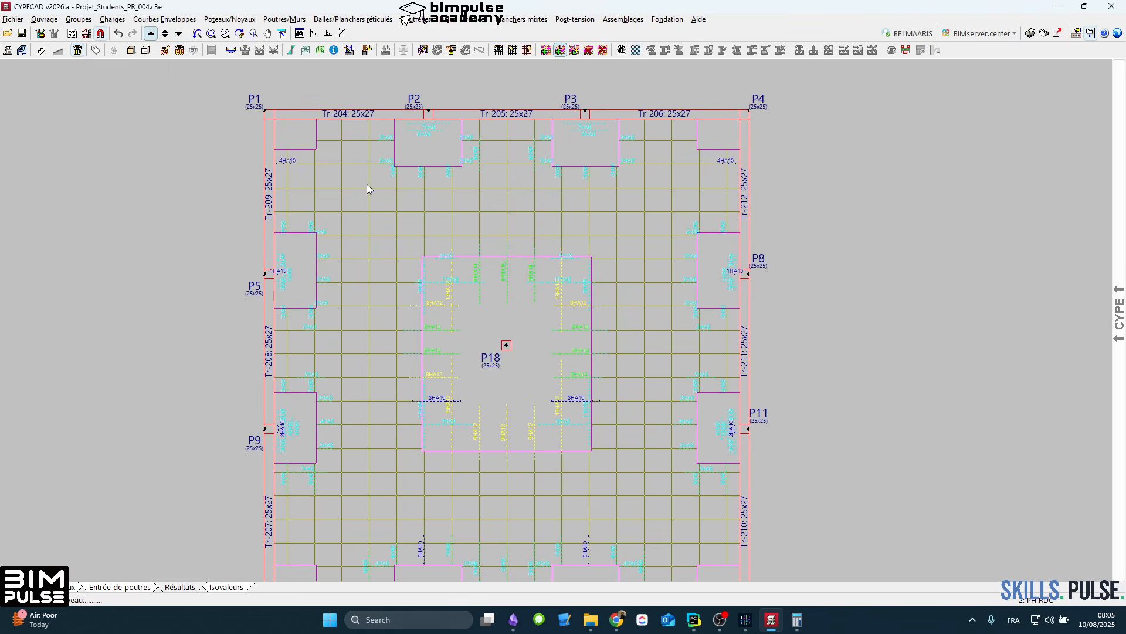
left_click(629, 478)
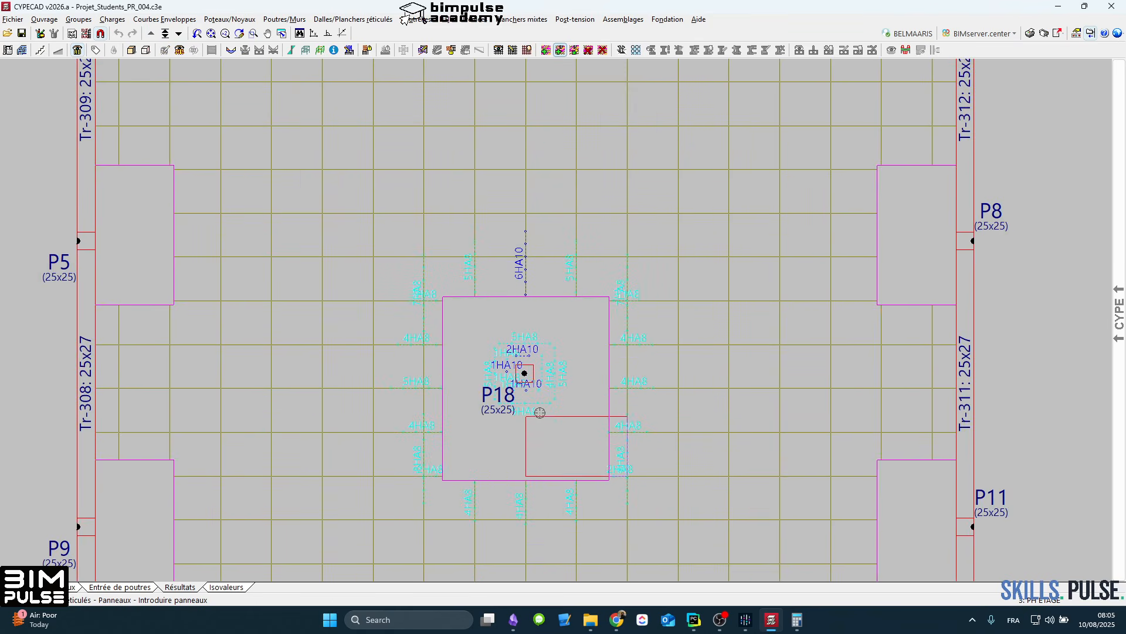
left_click(420, 302)
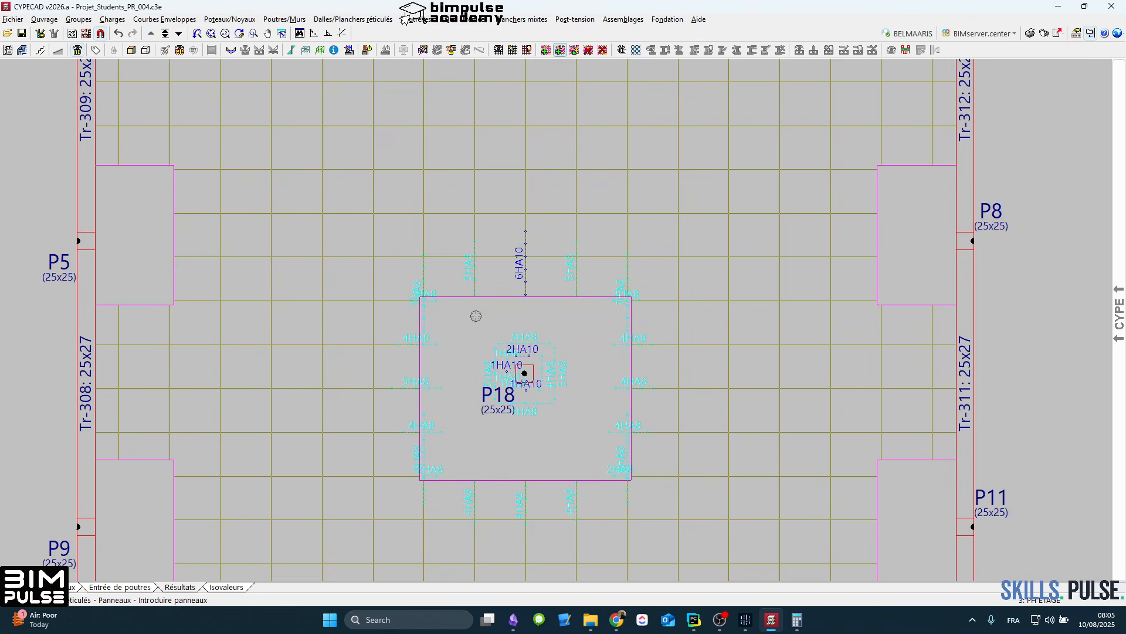
scroll(484, 299, "down", 3)
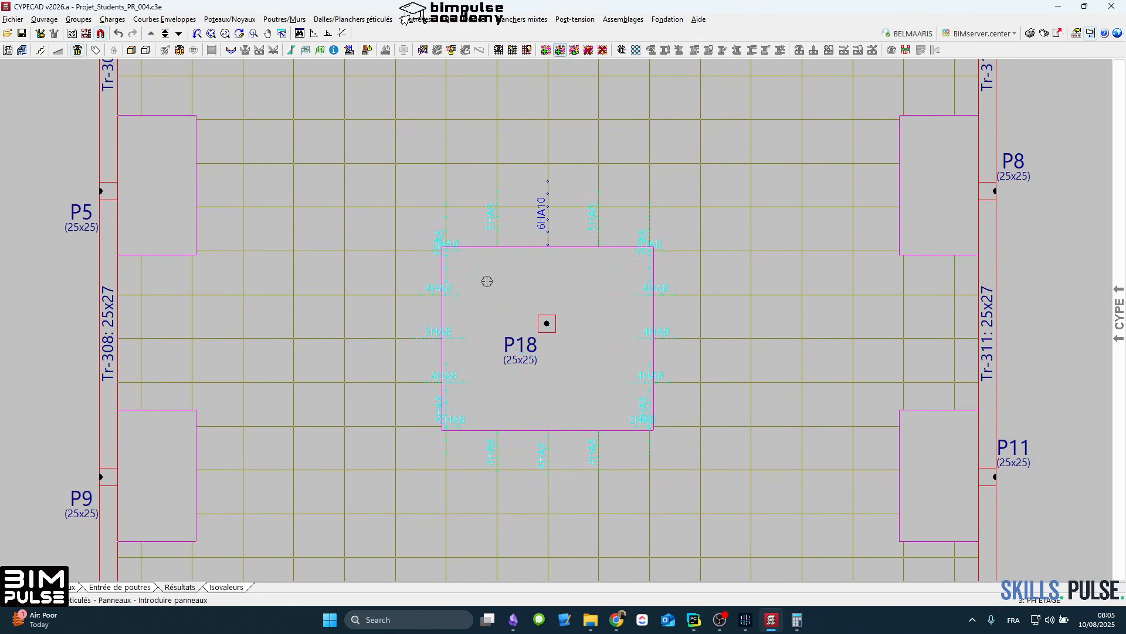
scroll(515, 260, "down", 2)
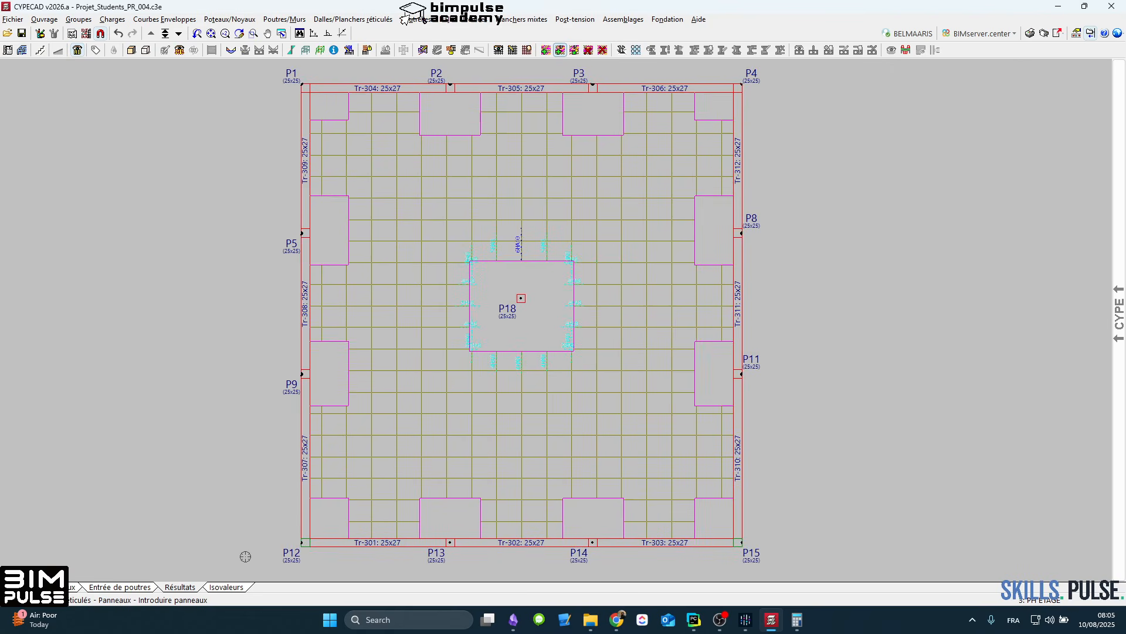
Step: Recalculate the structure from Entrée de poutres without sizing the foundation, keeping the current sizing options
left_click(139, 587)
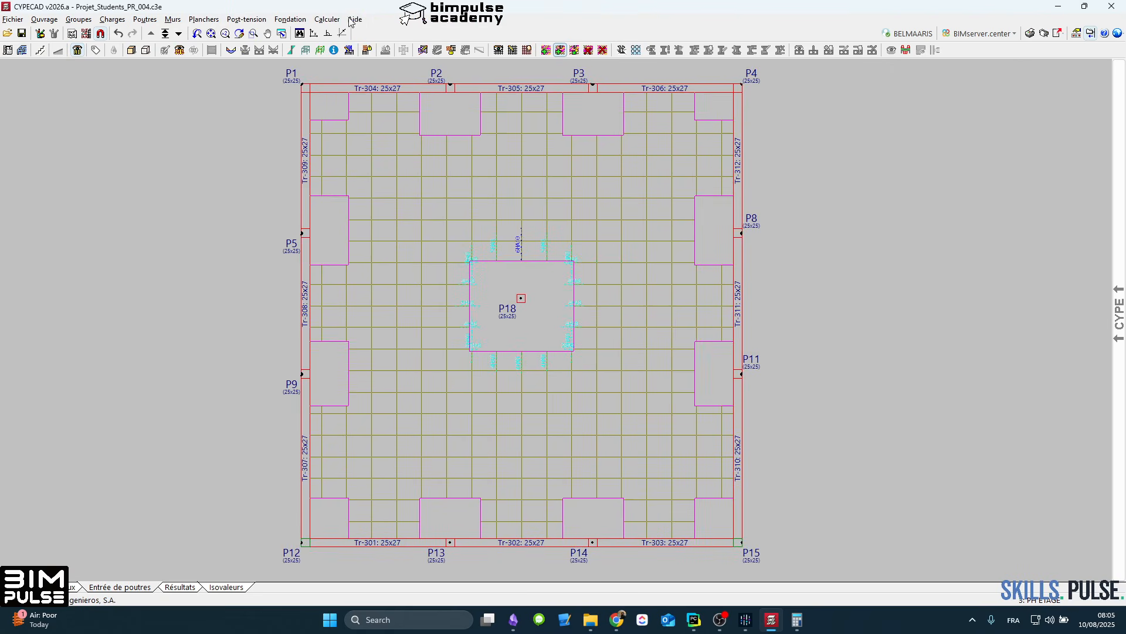
left_click(327, 19)
left_click(350, 46)
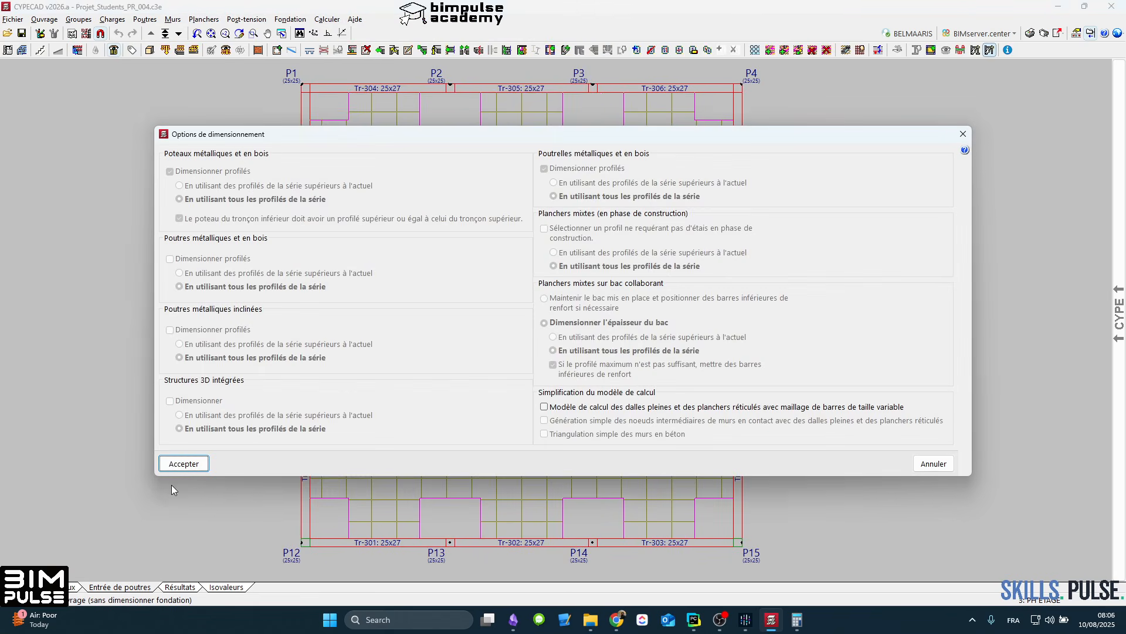
left_click(181, 467)
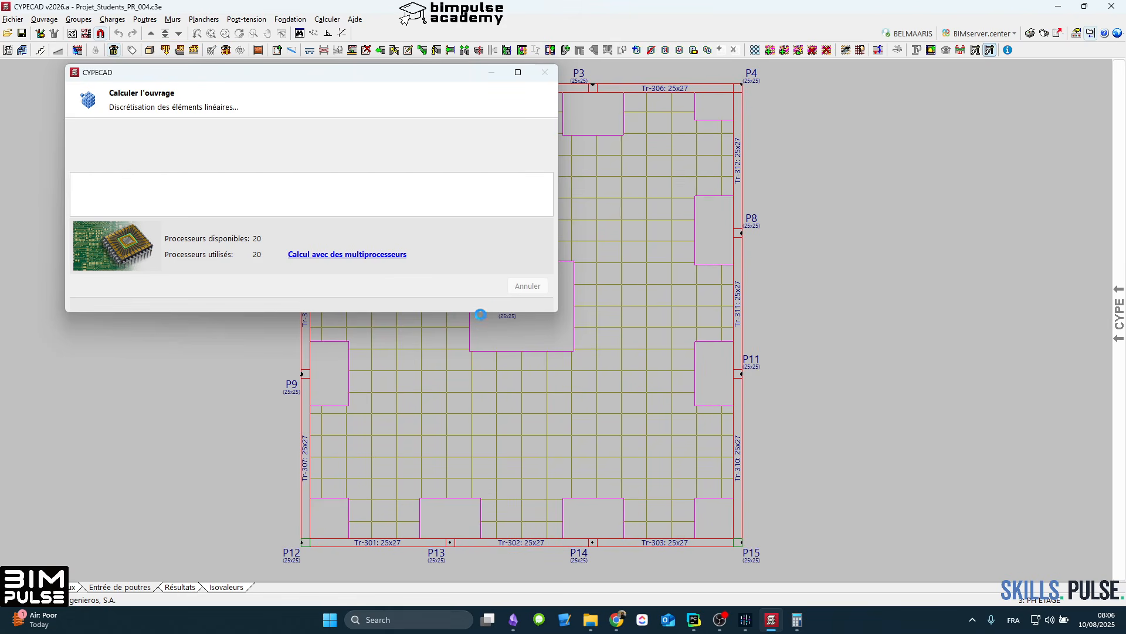
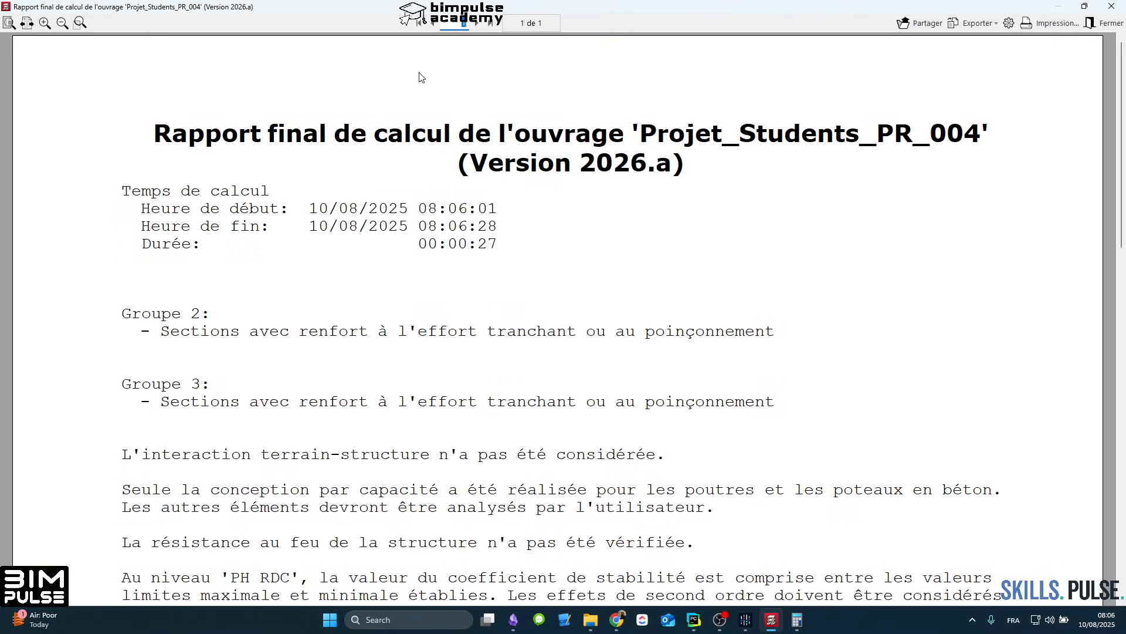
Step: Close the final calculation report and examine the slab reinforcement results on PH ETAGE and PH RDC
key("Escape")
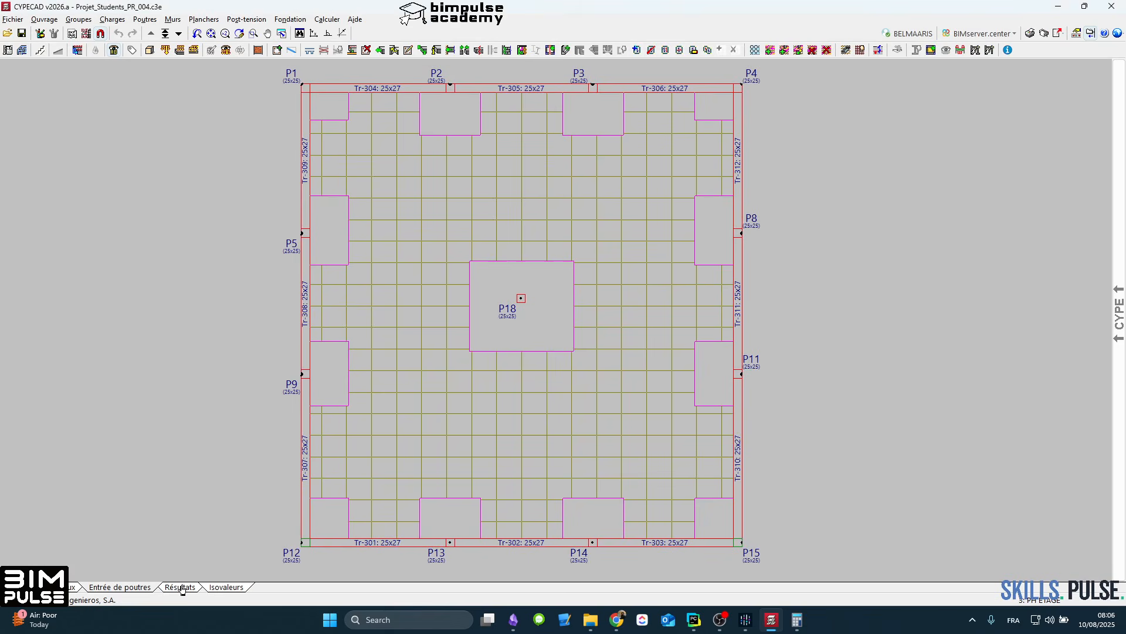
left_click(181, 587)
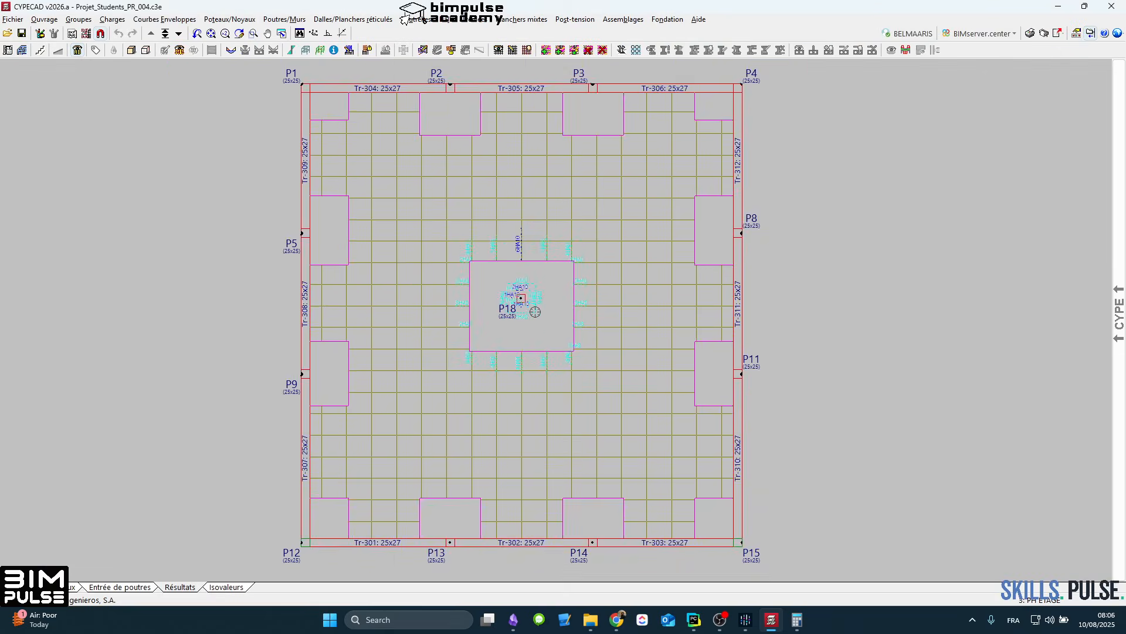
scroll(538, 302, "up", 2)
left_click(179, 34)
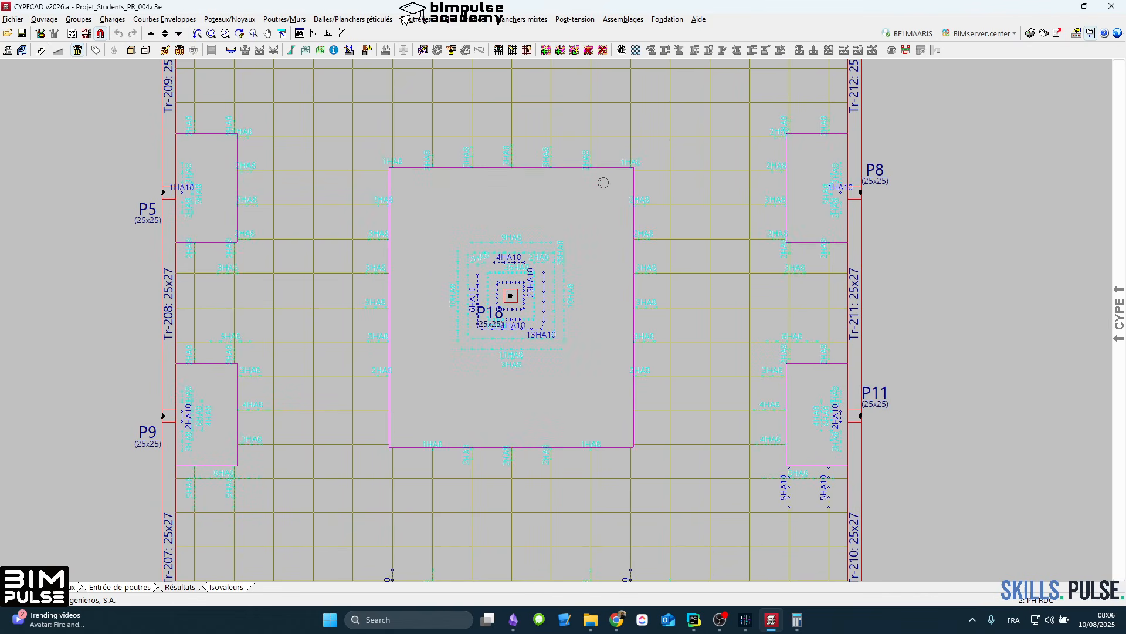
scroll(410, 346, "down", 4)
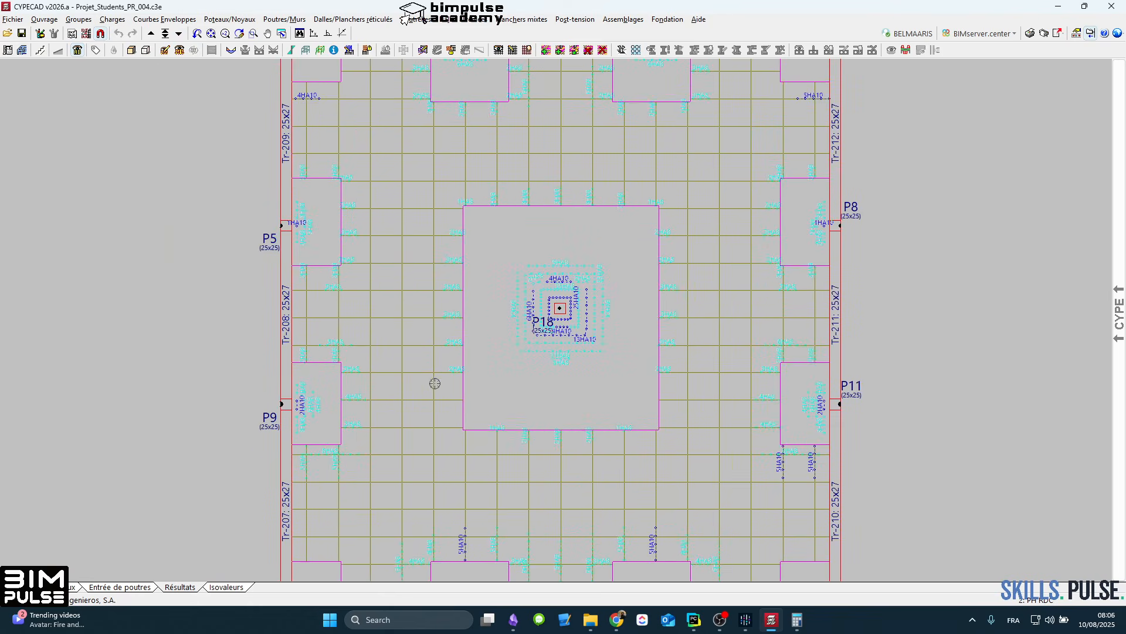
scroll(477, 376, "down", 1)
scroll(481, 273, "down", 1)
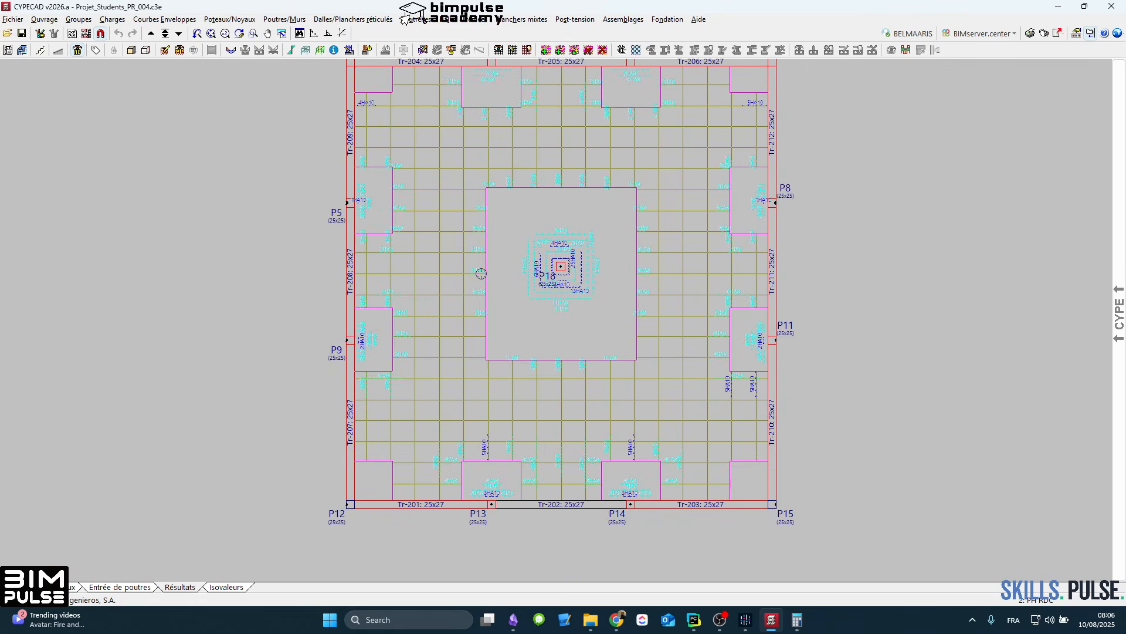
Step: Widen the PH RDC solid panels at P13 and P14 with Introduire panneaux and lengthen the P11 panel over its surrounding rib reinforcement
scroll(481, 273, "up", 1)
middle_click_drag(520, 390, 522, 299)
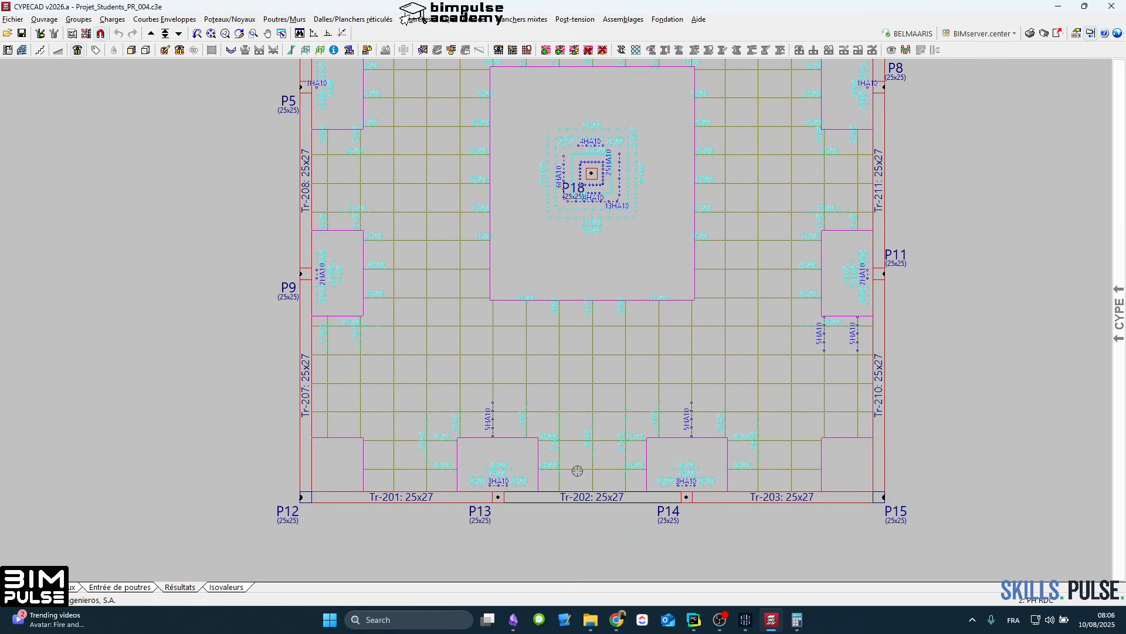
left_click(560, 50)
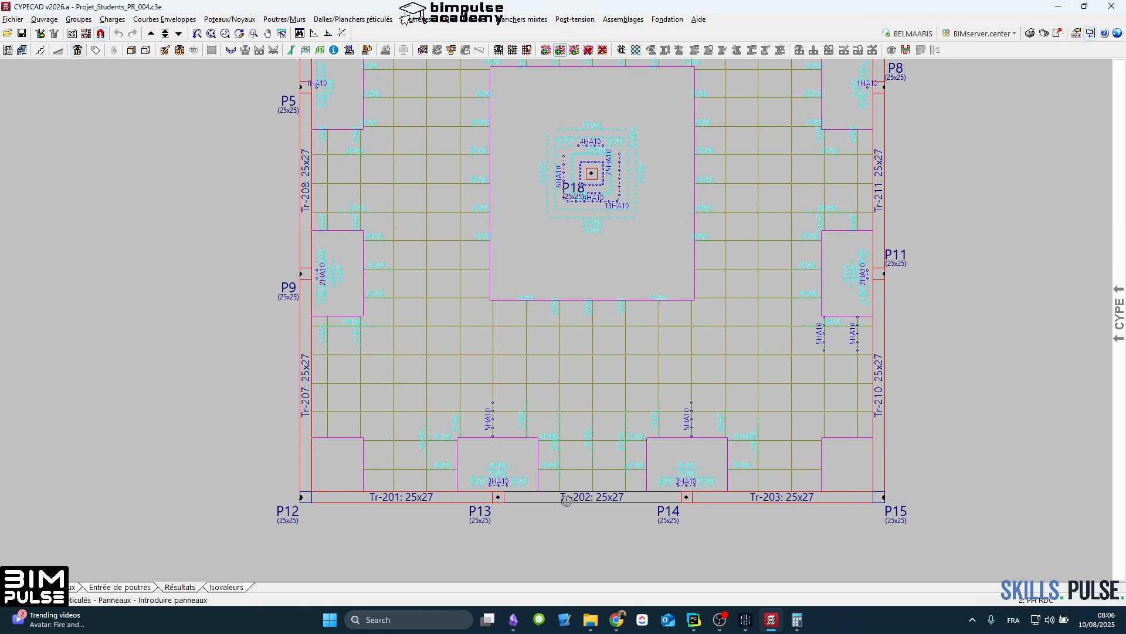
left_click(504, 456)
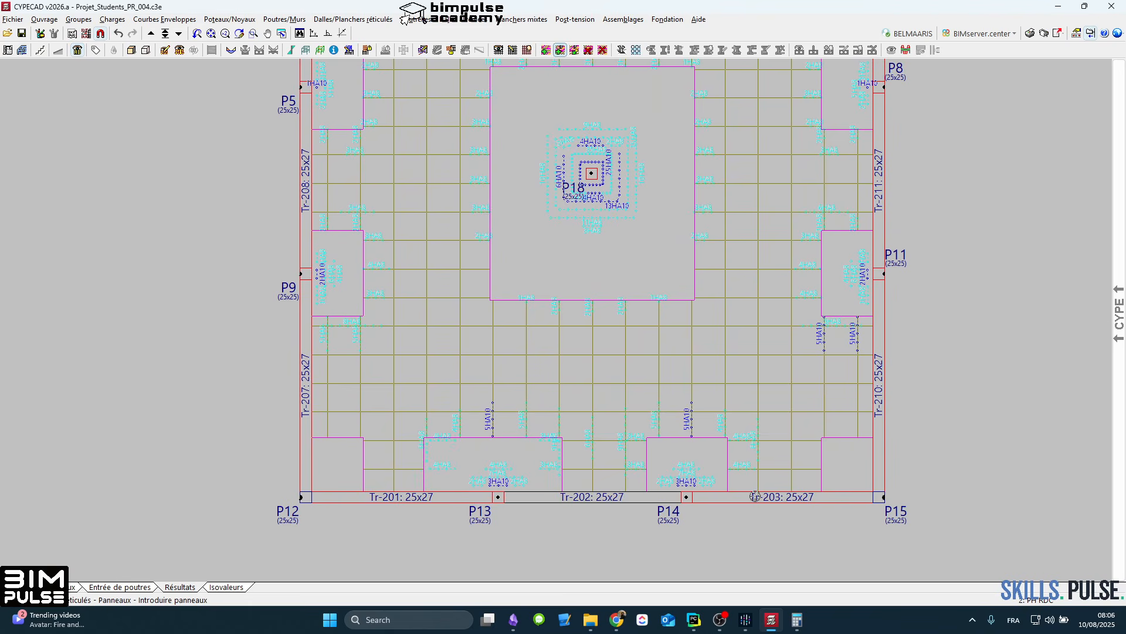
left_click(628, 440)
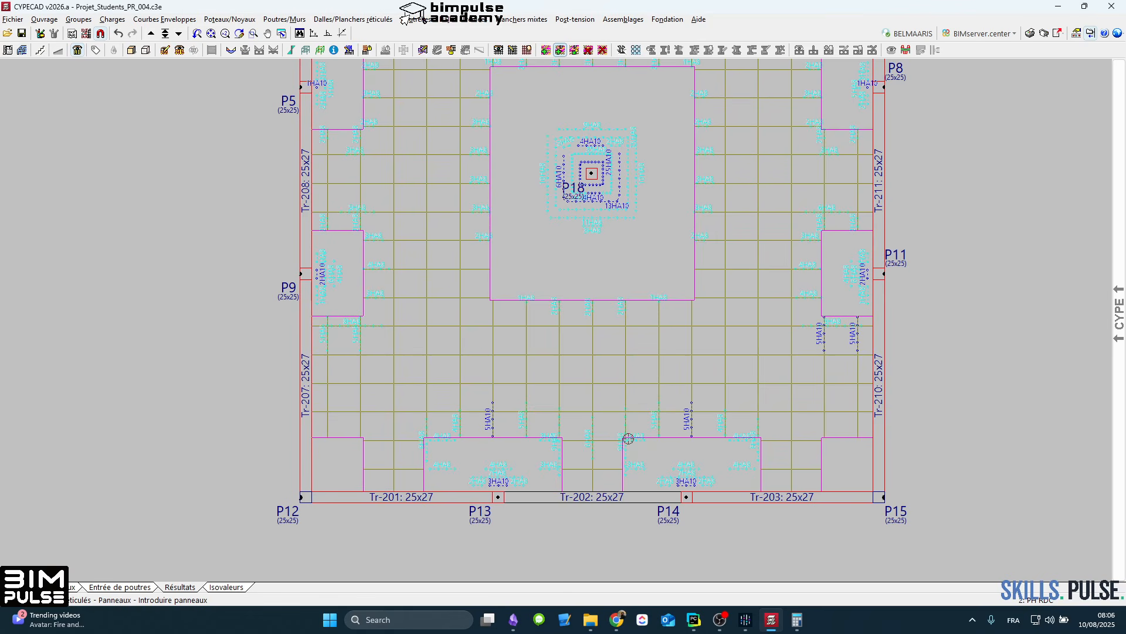
left_click(878, 355)
left_click(824, 215)
Step: Extend the PH RDC solid panels at P2 and P3 towards each other to cover the rib reinforcement between them
middle_click_drag(839, 195, 832, 366)
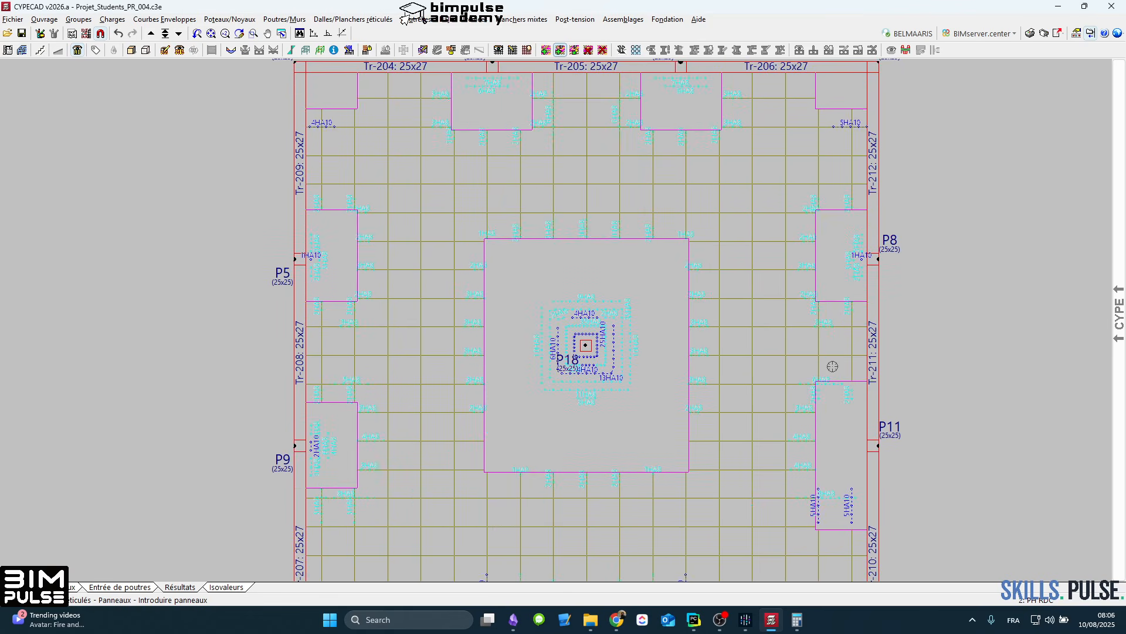
middle_click_drag(608, 186, 631, 297)
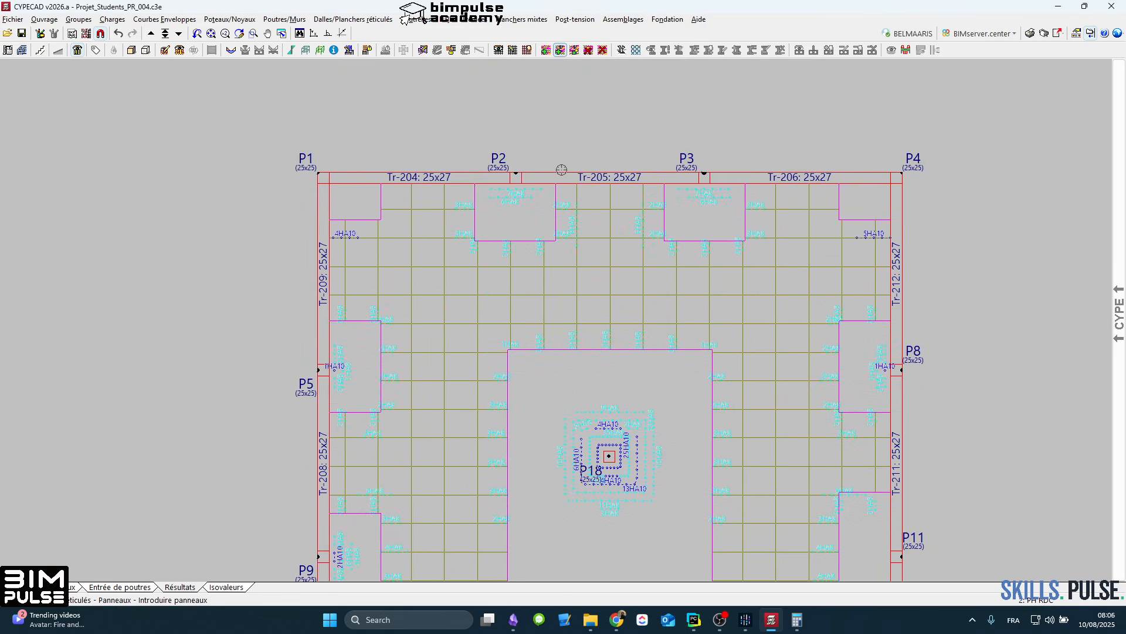
left_click(575, 178)
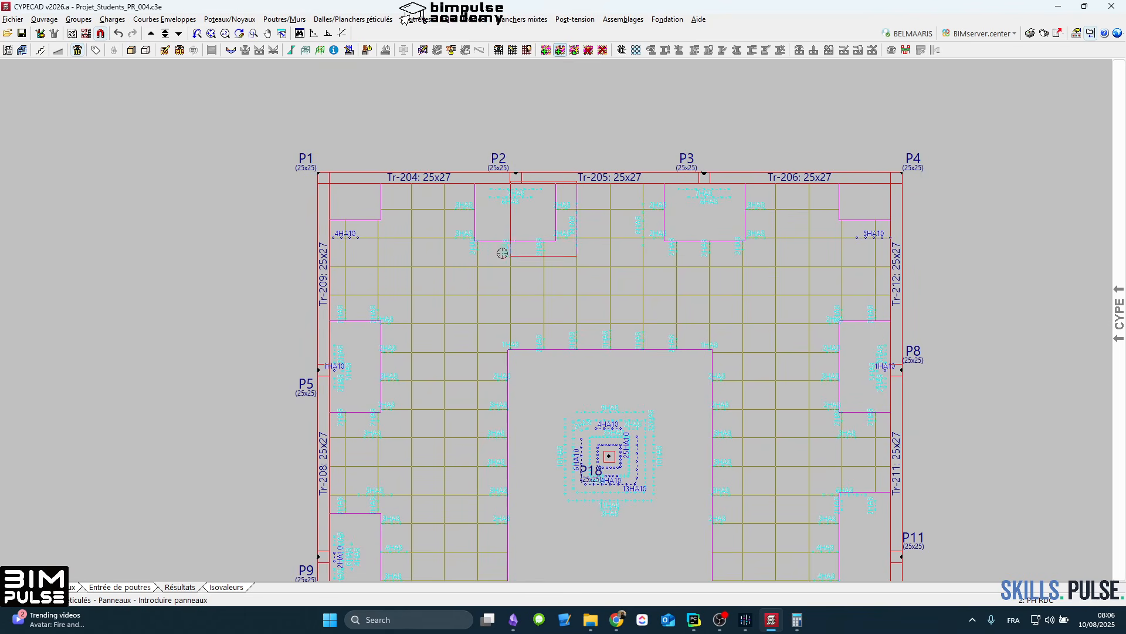
left_click(473, 239)
left_click(644, 184)
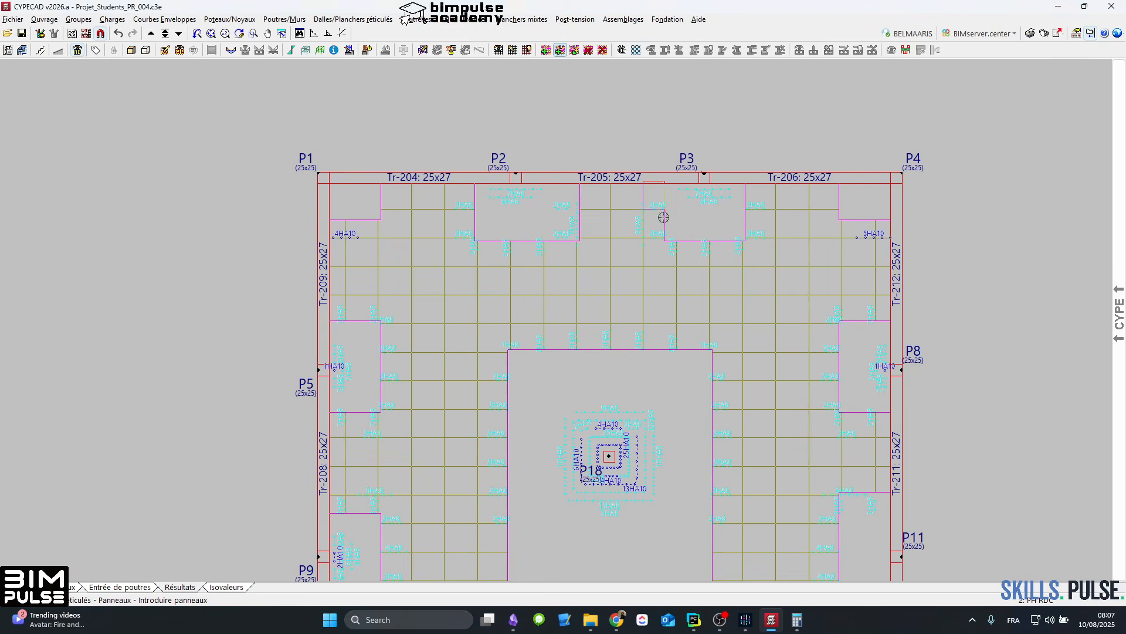
left_click(686, 241)
Step: Lengthen the PH RDC solid panel at P5 towards P9 and the P9 panel at both ends over the adjacent rib reinforcement
middle_click_drag(396, 329, 531, 233)
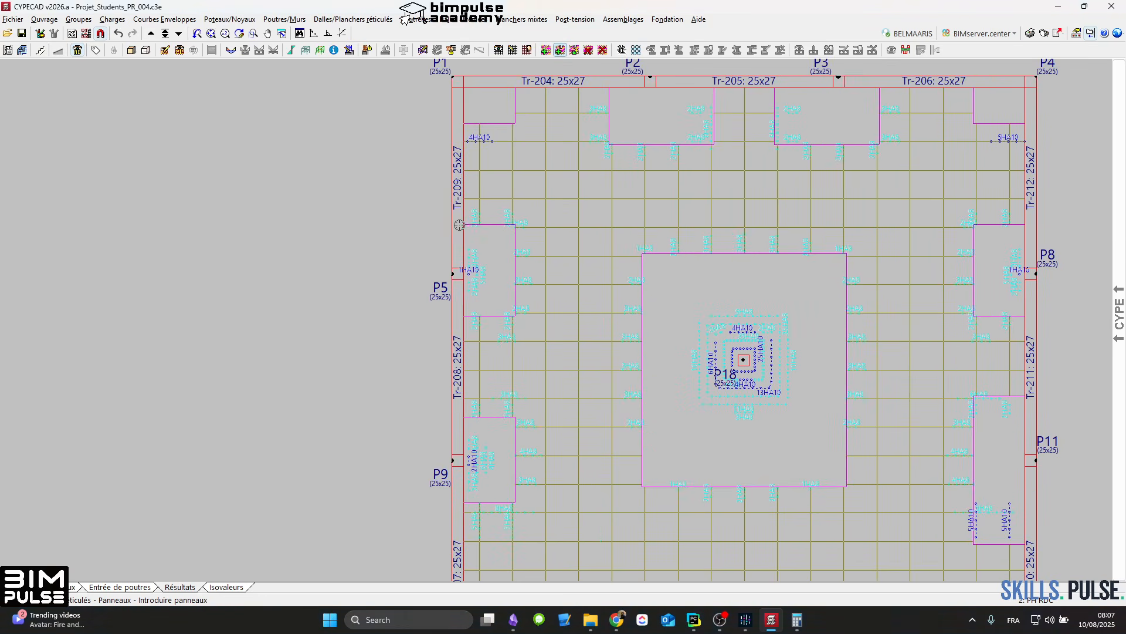
left_click(459, 225)
left_click(514, 344)
left_click(459, 396)
left_click(515, 515)
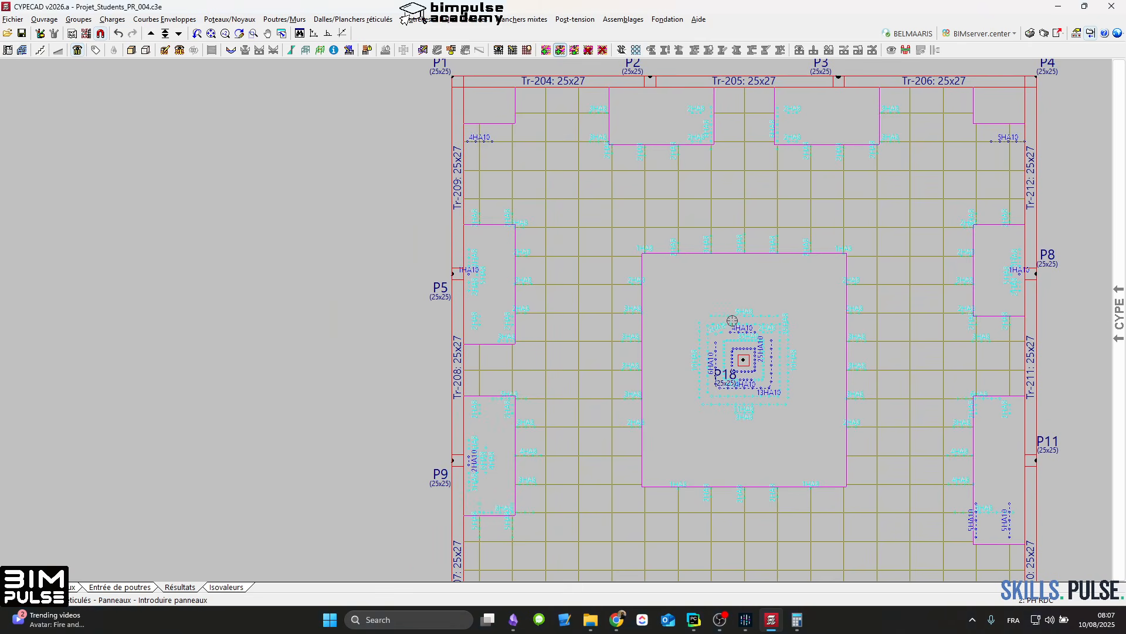
Step: Recalculate the structure from Entrée de poutres without sizing the foundation, and close the final calculation report
scroll(711, 314, "down", 1)
scroll(597, 333, "down", 2)
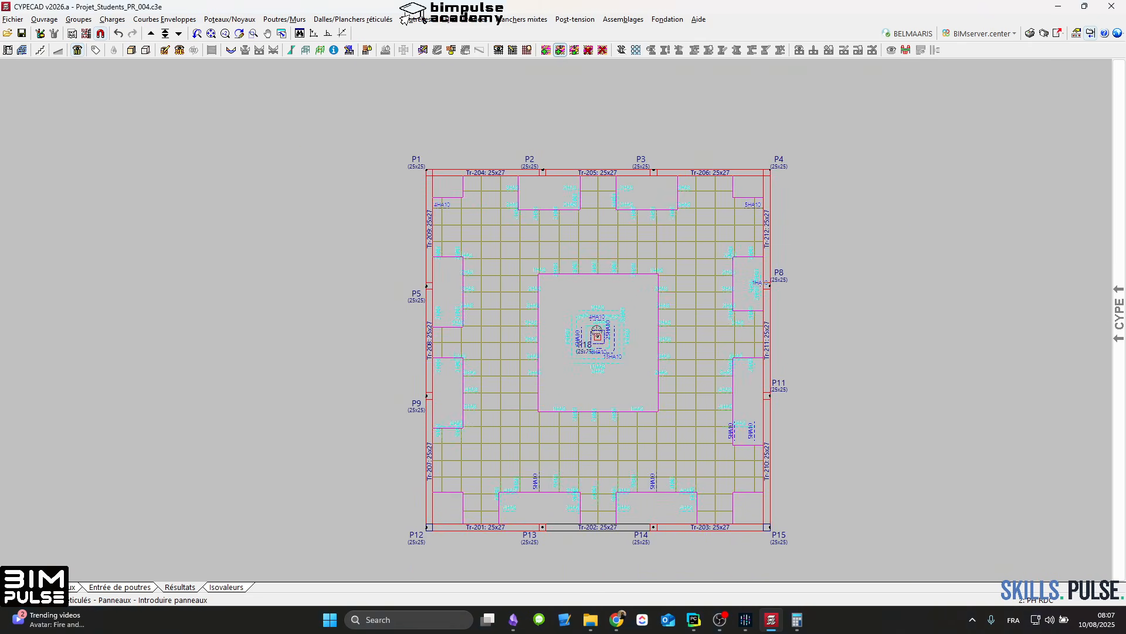
scroll(593, 329, "up", 2)
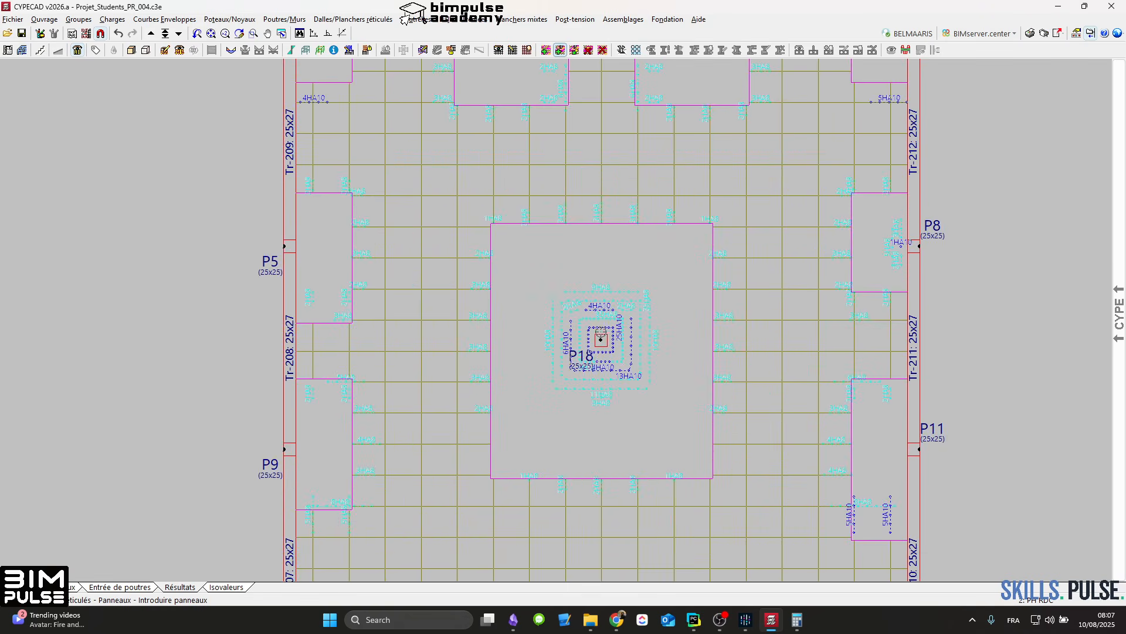
scroll(601, 337, "up", 1)
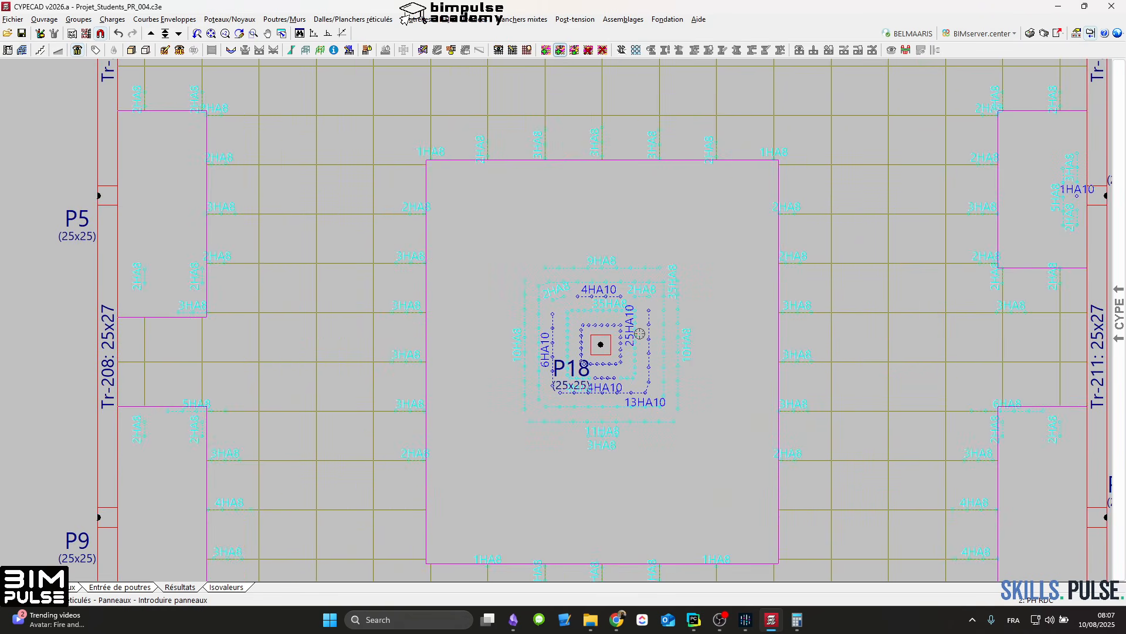
left_click(144, 586)
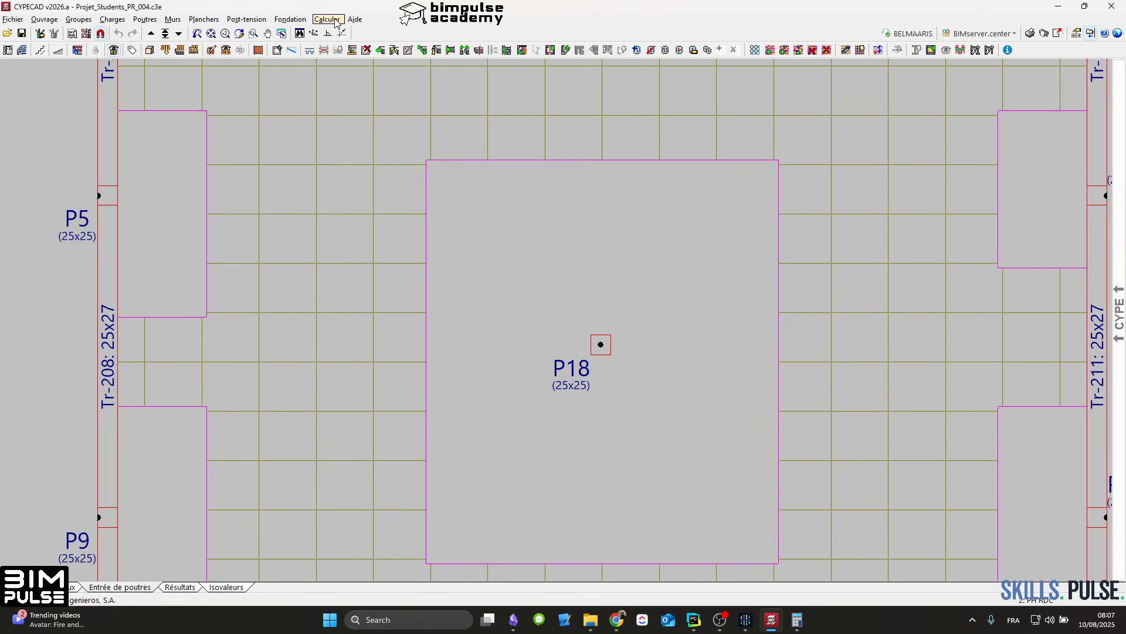
left_click(327, 19)
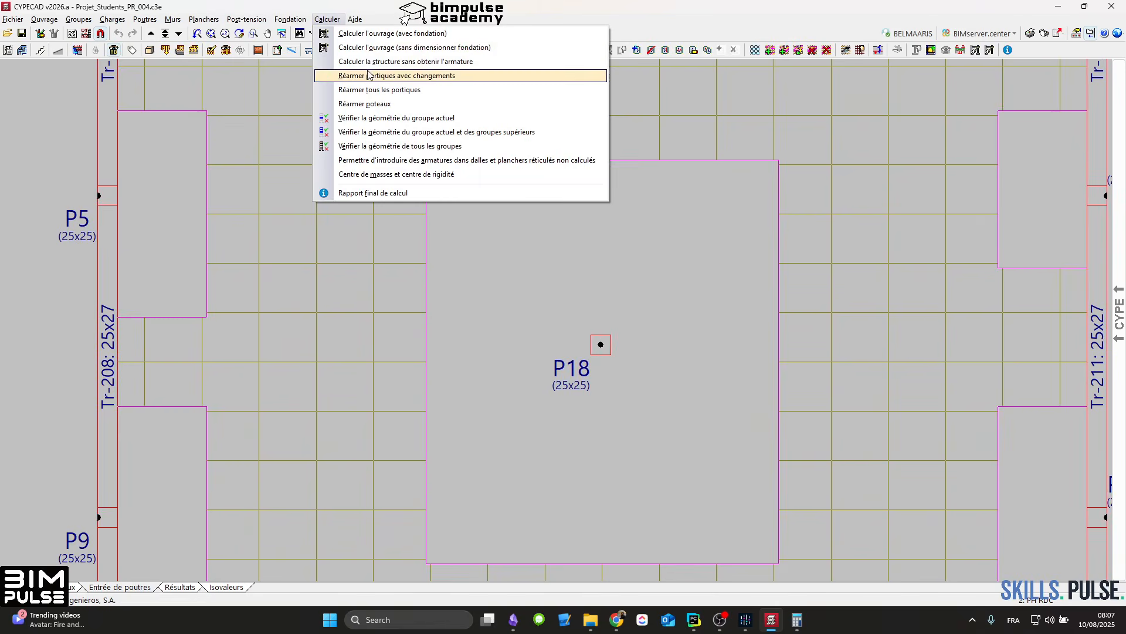
left_click(376, 46)
left_click(180, 463)
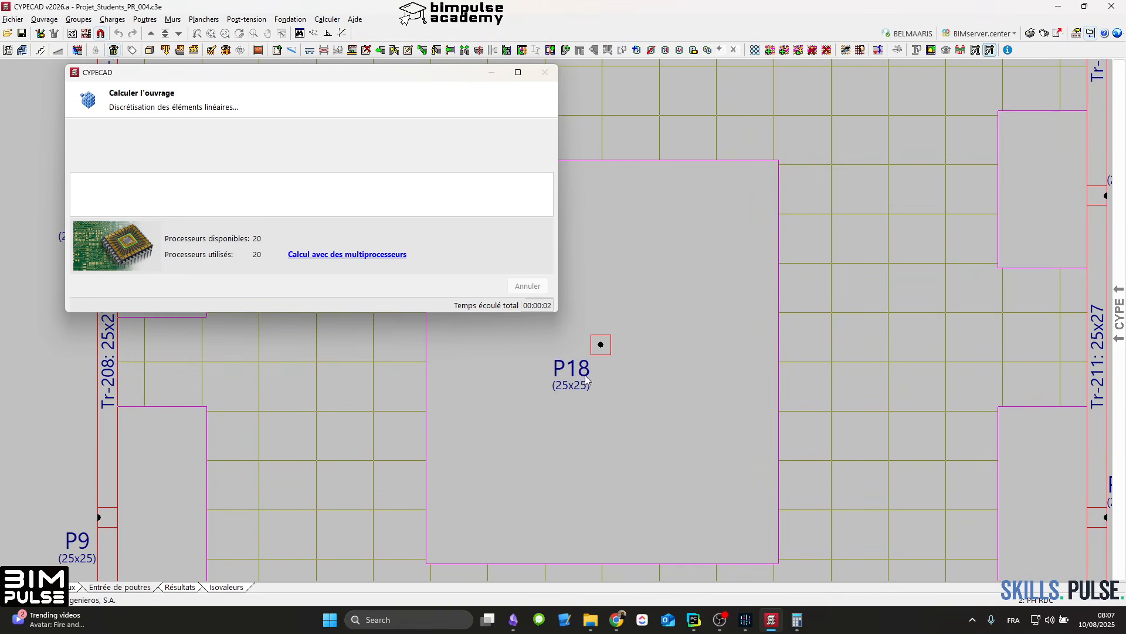
mouse_move(795, 617)
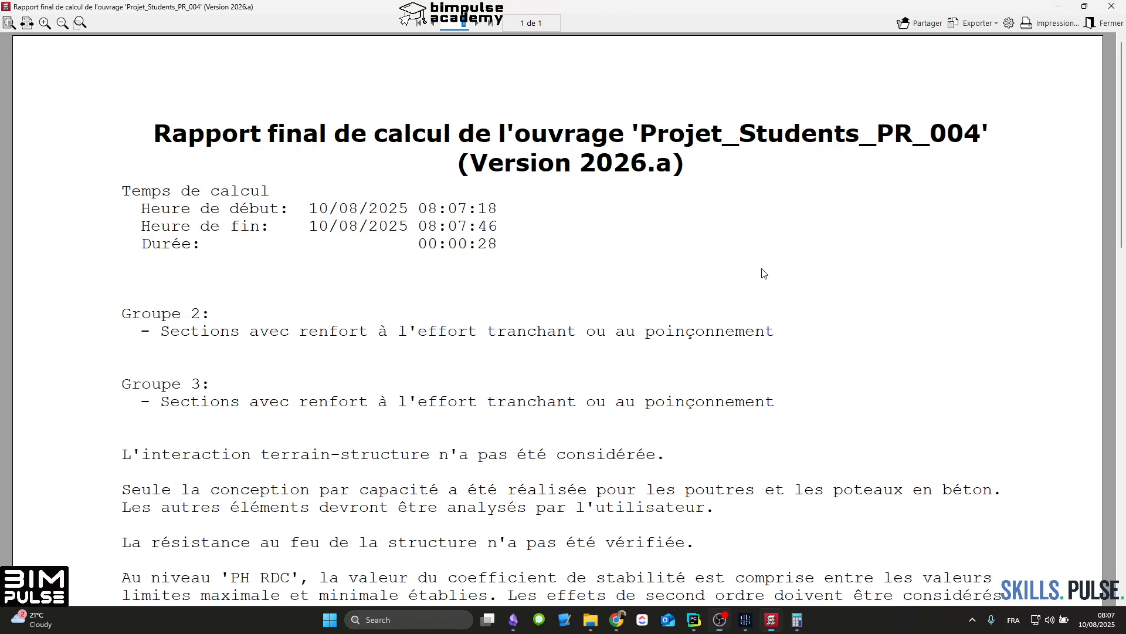
left_click(1105, 23)
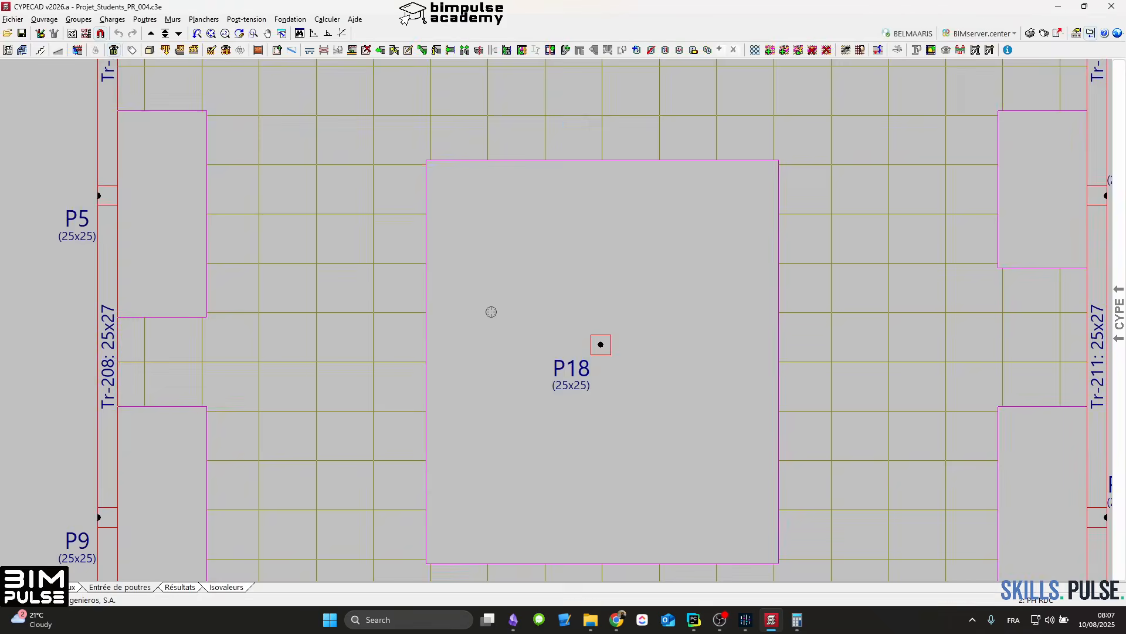
Step: Examine the recalculated reinforcement around the enlarged solid panels and column P18 on PH RDC in Résultats
left_click(178, 587)
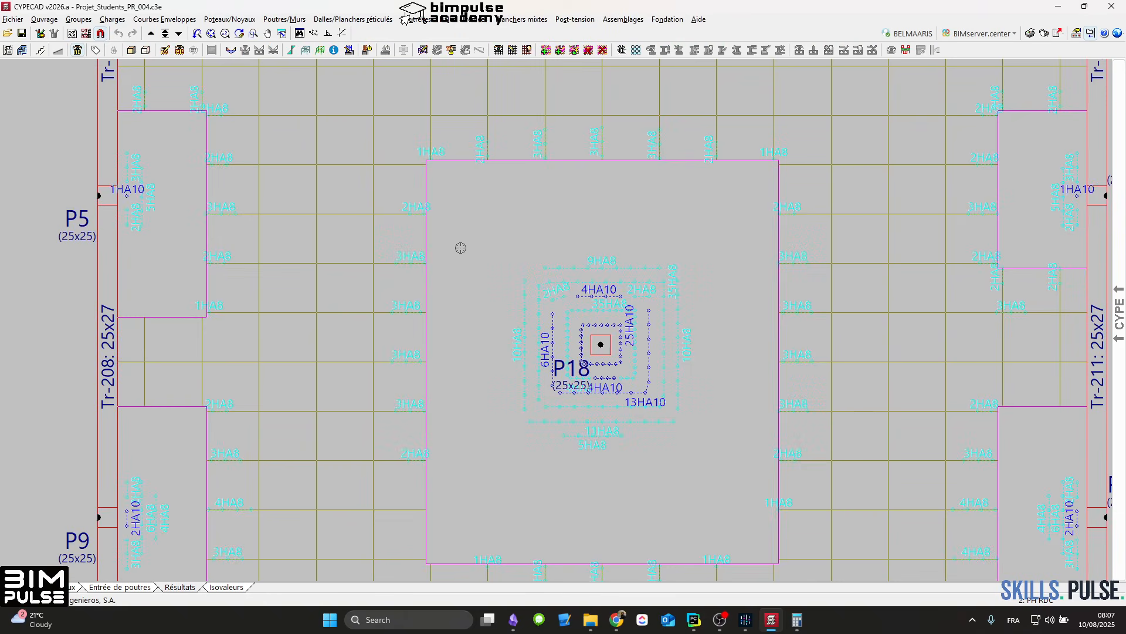
scroll(176, 293, "down", 3)
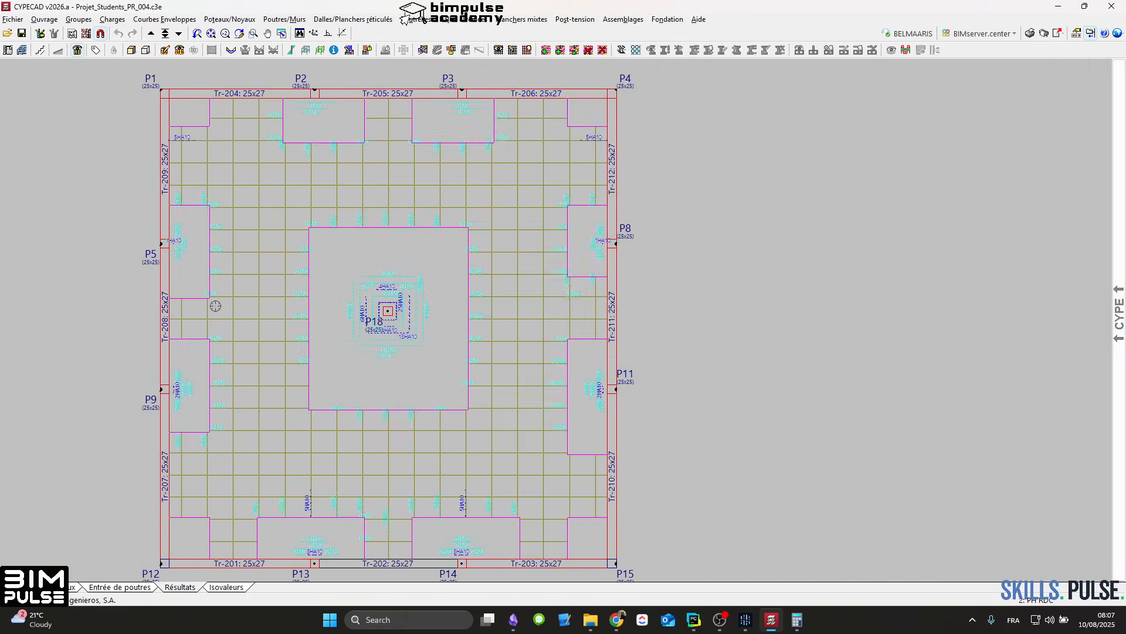
scroll(510, 297, "up", 1)
scroll(518, 269, "up", 1)
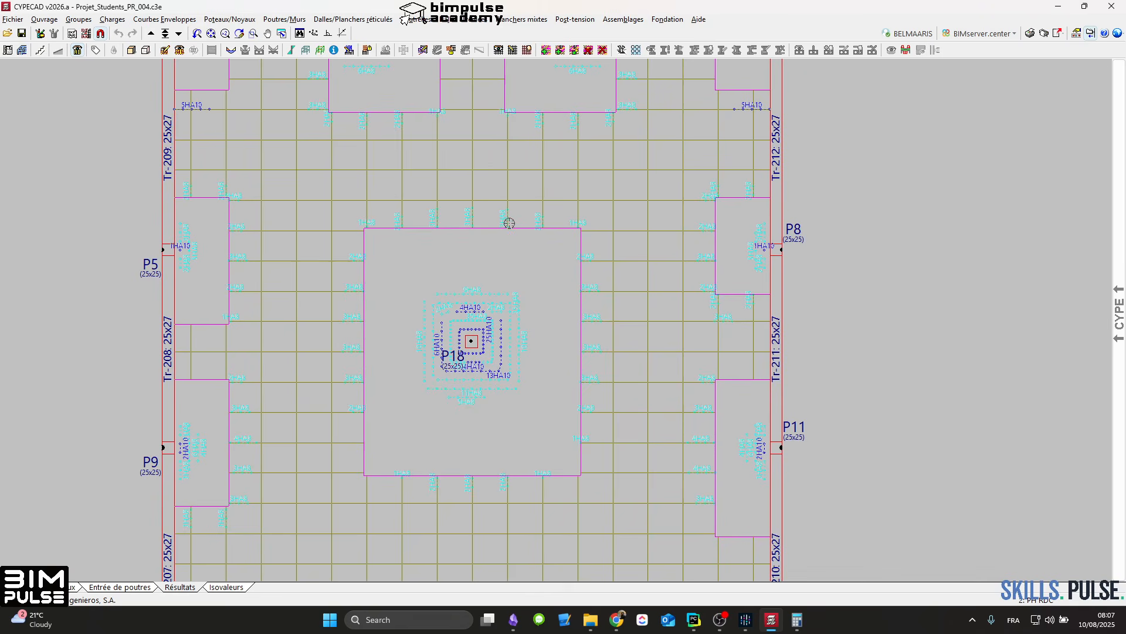
scroll(468, 236, "down", 2)
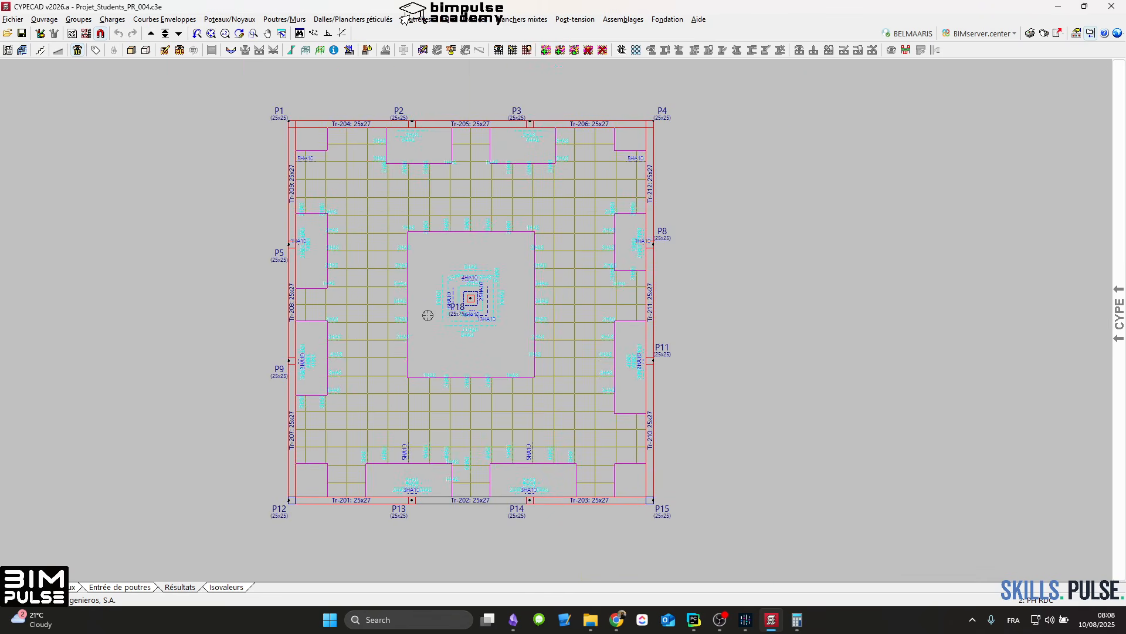
scroll(467, 277, "up", 2)
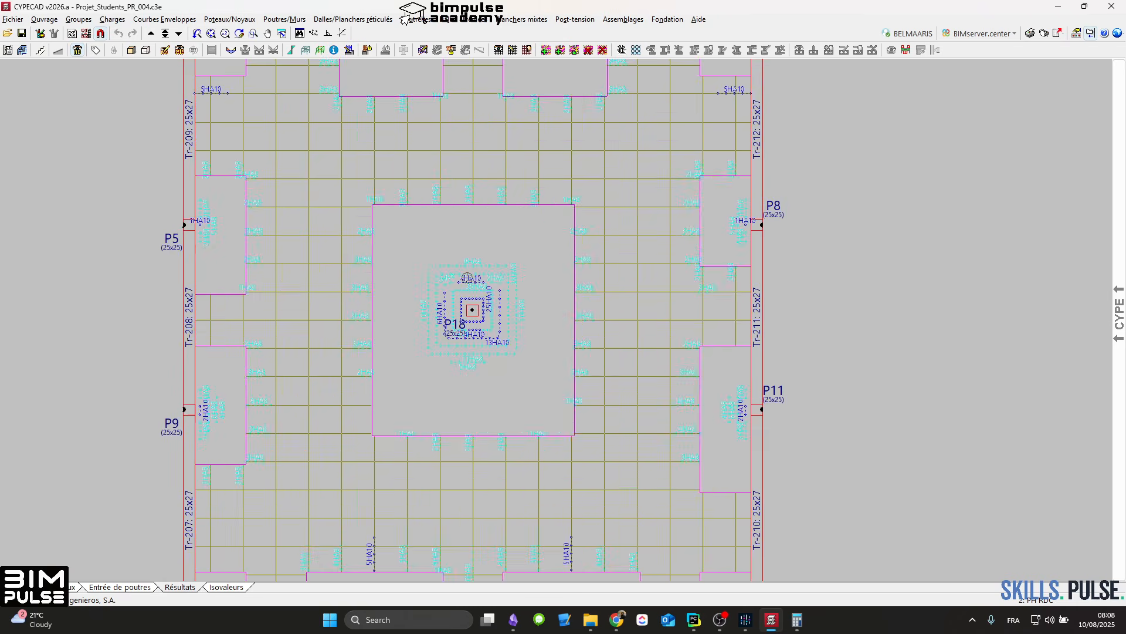
scroll(471, 276, "down", 1)
middle_click_drag(479, 269, 469, 285)
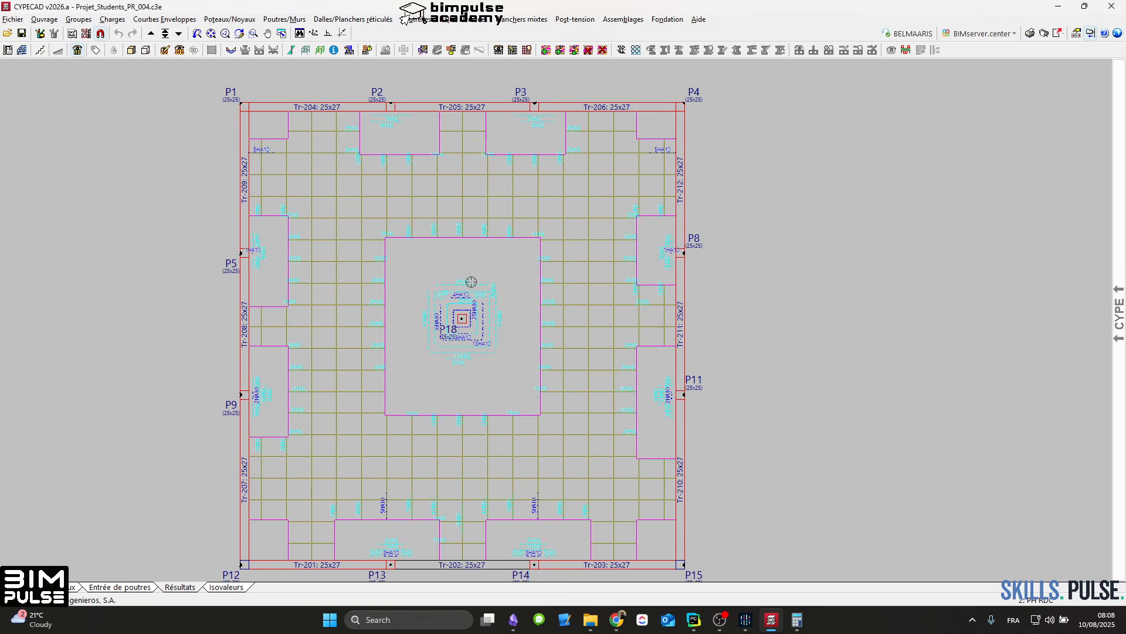
middle_click_drag(489, 313, 536, 299)
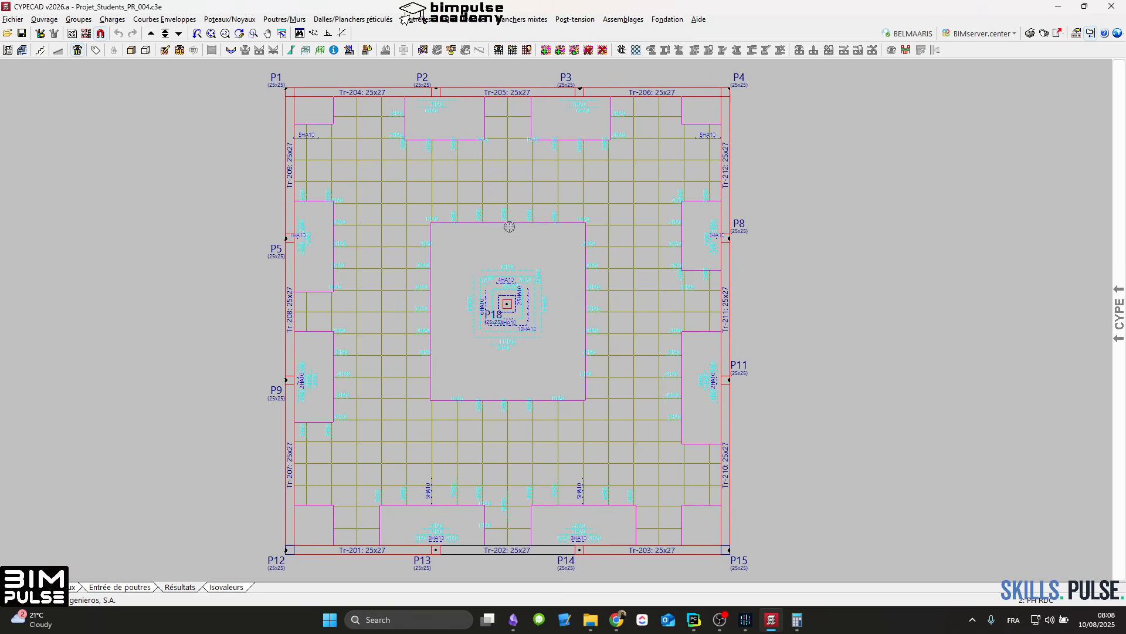
middle_click_drag(509, 225, 495, 233)
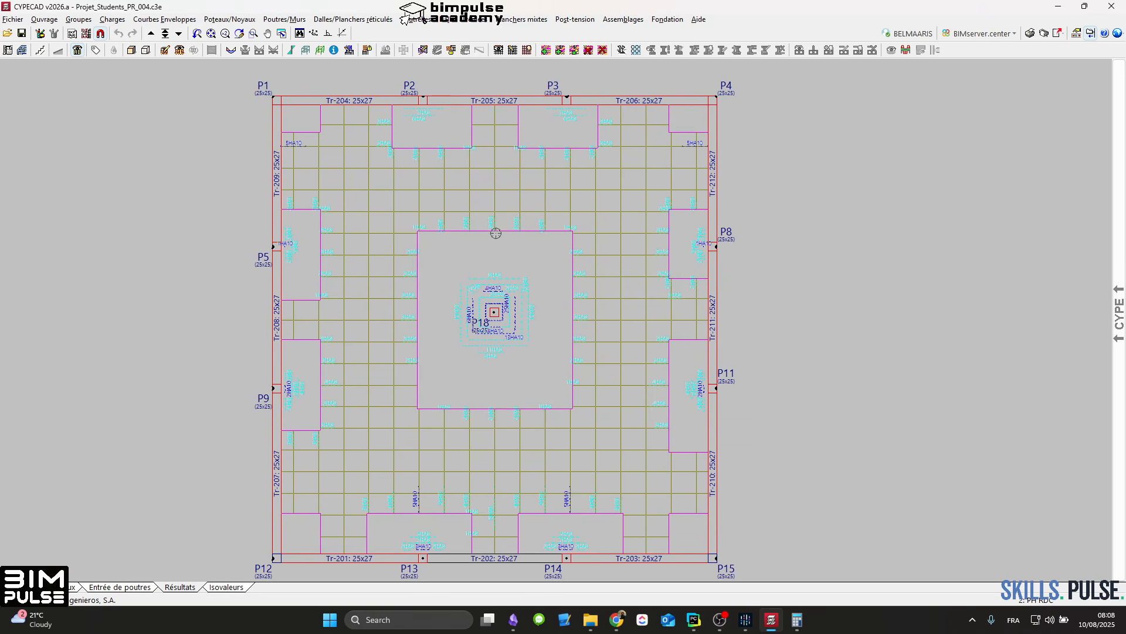
Step: Inspect the Poinçonnement perimeters around the PH RDC columns, cancel the tangential-stress reinforcement removal at P18, and leave the punching tools
left_click(622, 50)
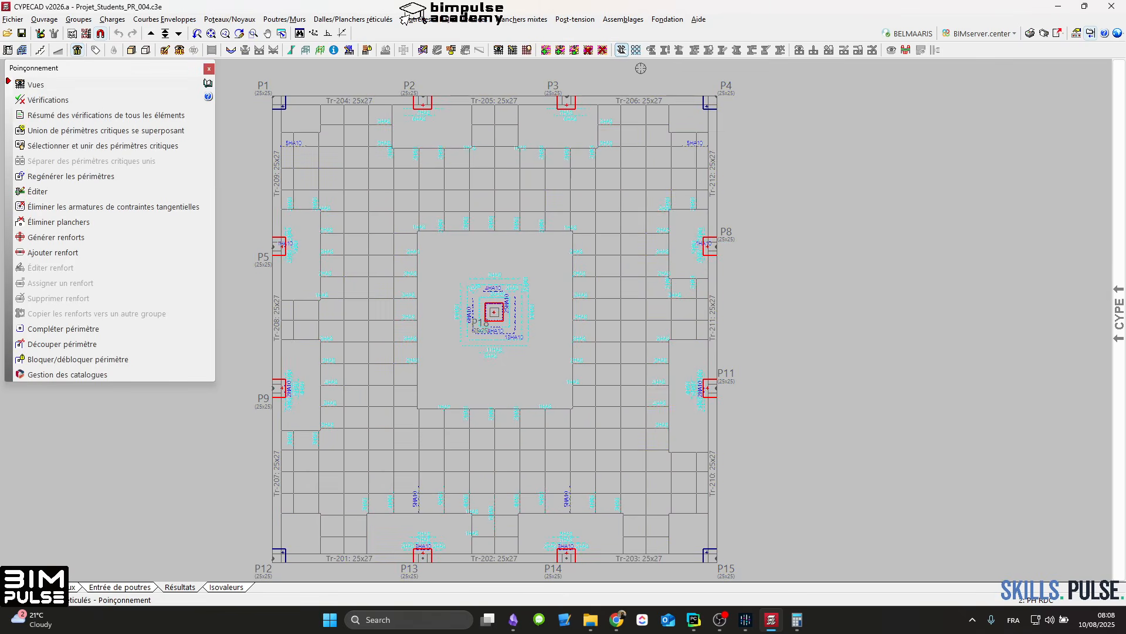
middle_click_drag(448, 195, 487, 183)
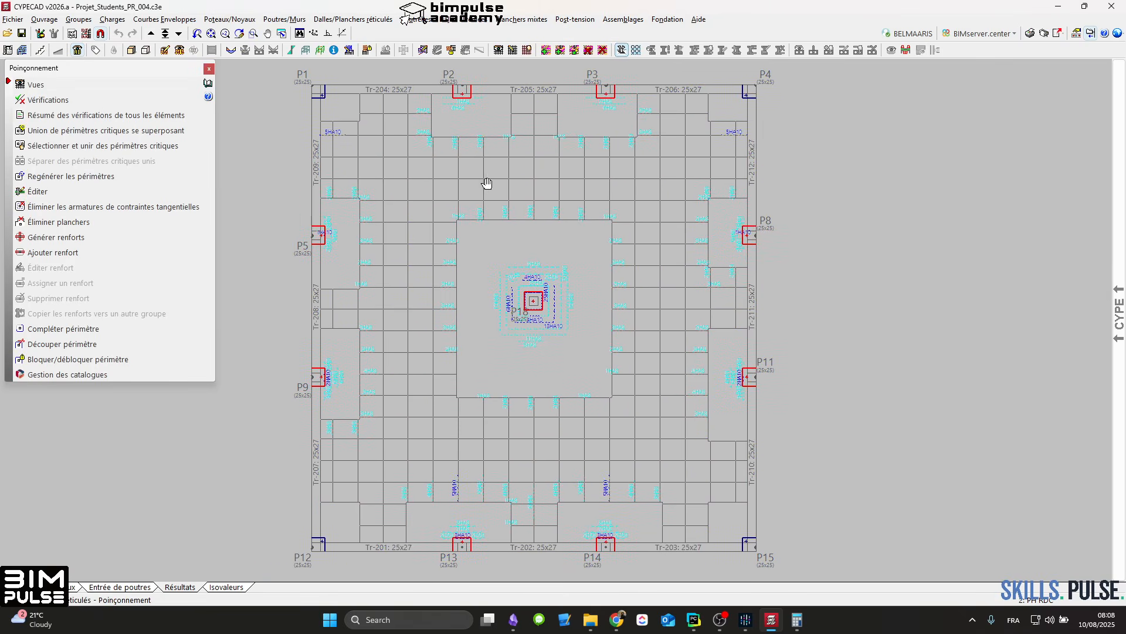
middle_click_drag(407, 209, 466, 203)
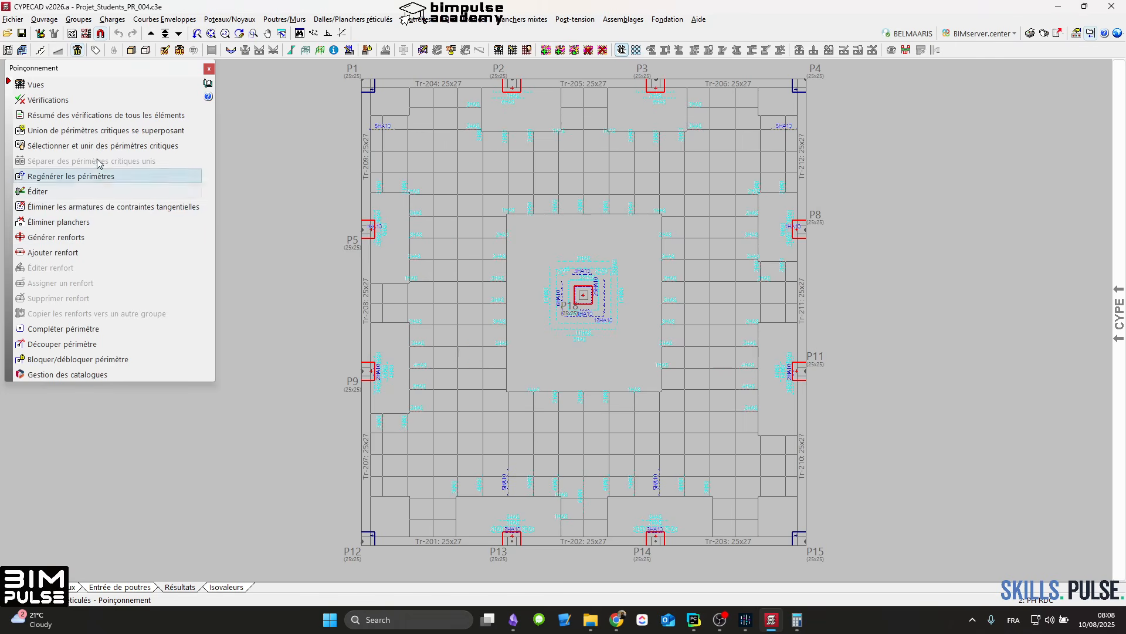
left_click(100, 207)
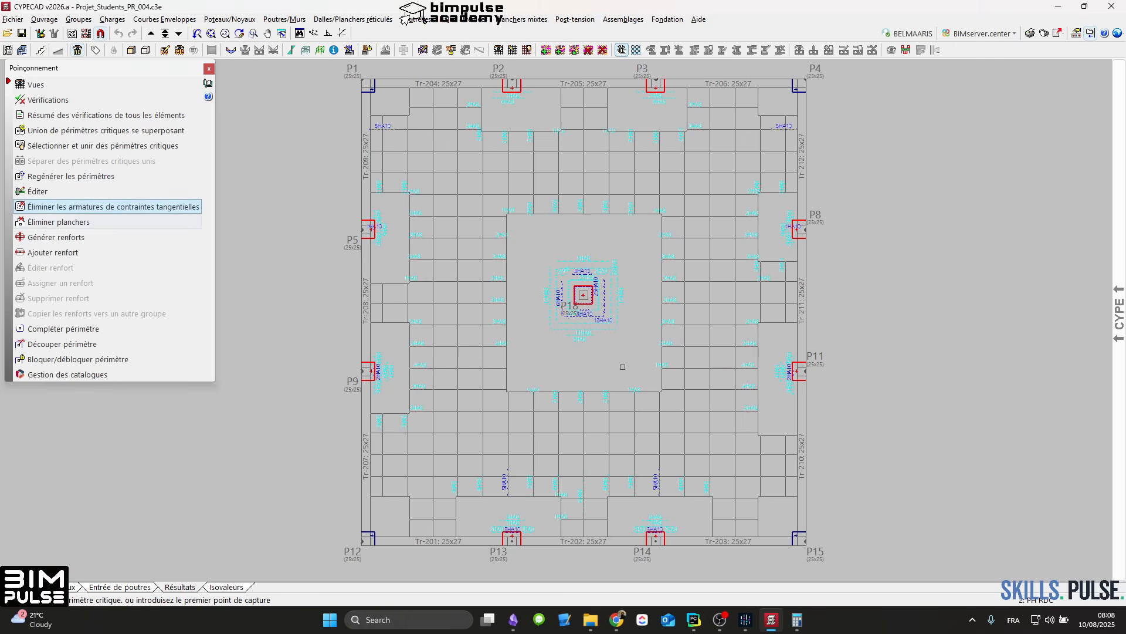
scroll(590, 295, "up", 5)
right_click(595, 293)
scroll(575, 291, "down", 3)
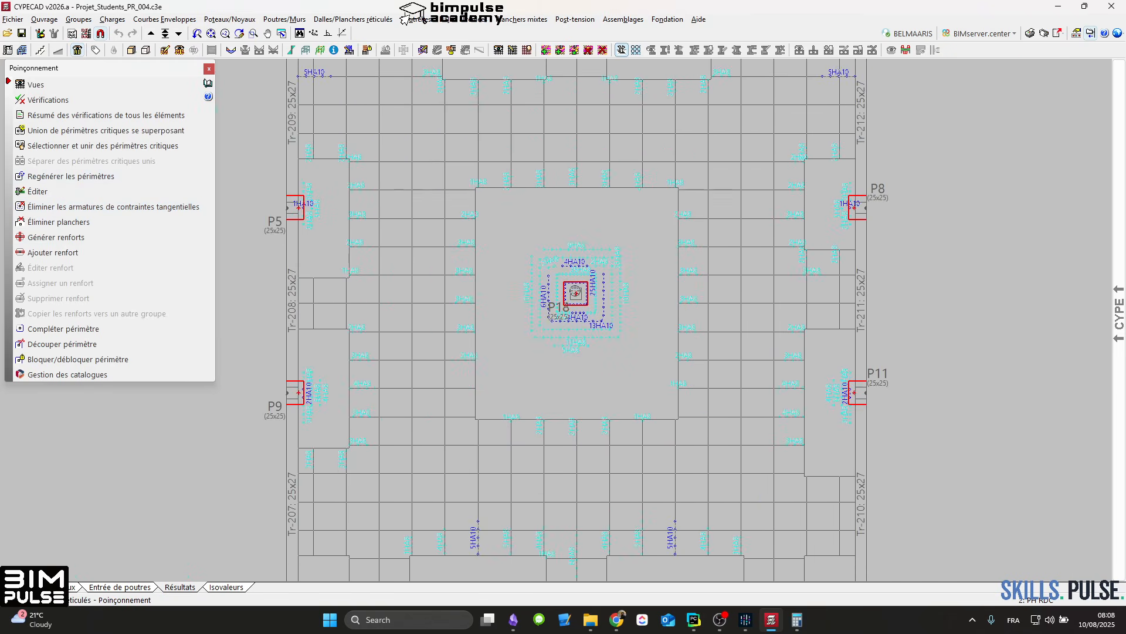
left_click(208, 70)
scroll(534, 264, "down", 3)
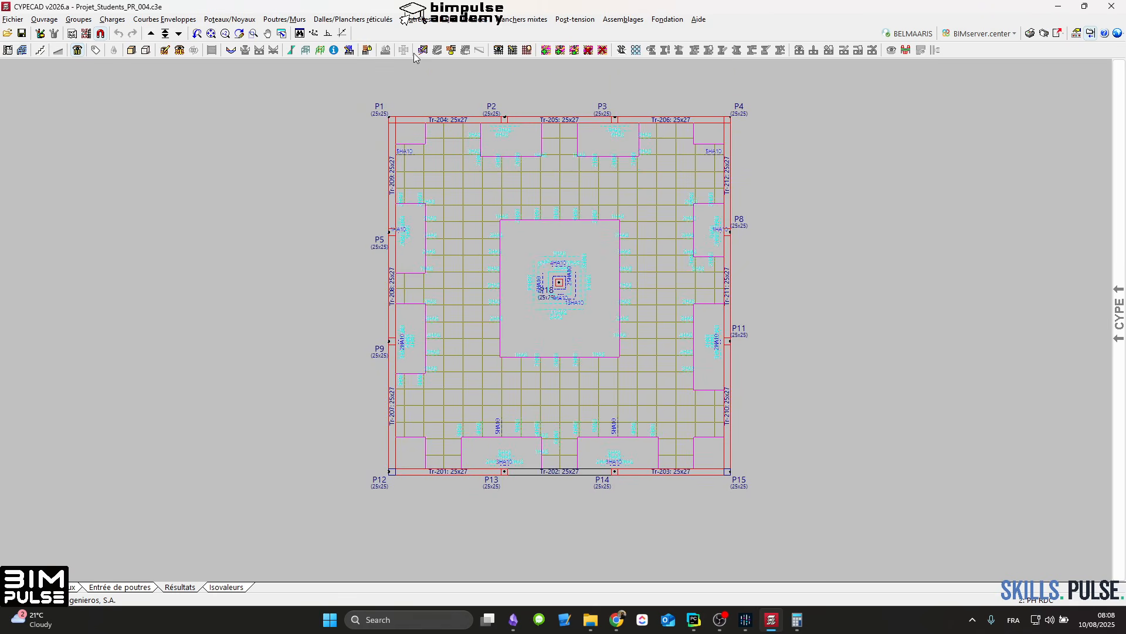
Step: Open column P18 for reinforcement editing and examine the control summaries of its Fondation and PH RDC levels
left_click(354, 48)
left_click(561, 282)
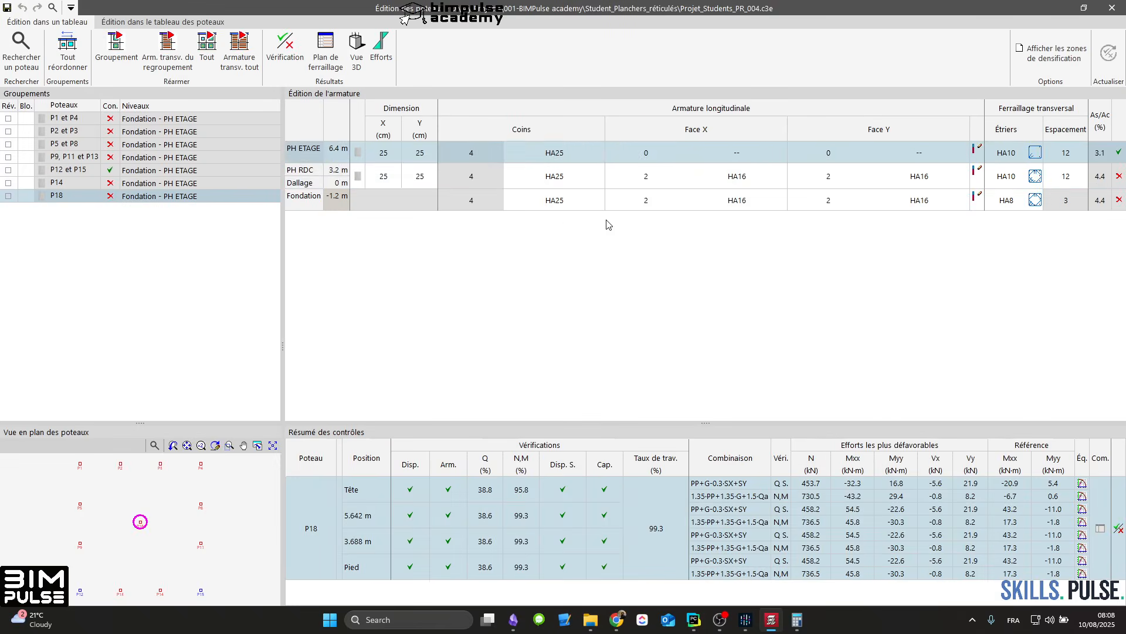
left_click(680, 184)
left_click(719, 203)
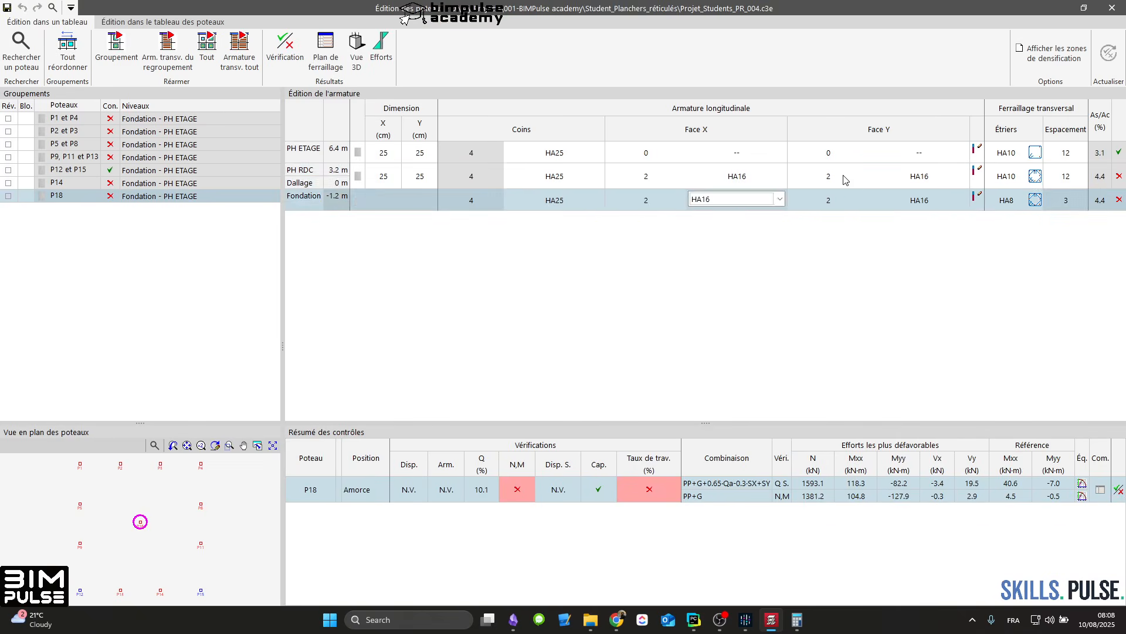
left_click(844, 177)
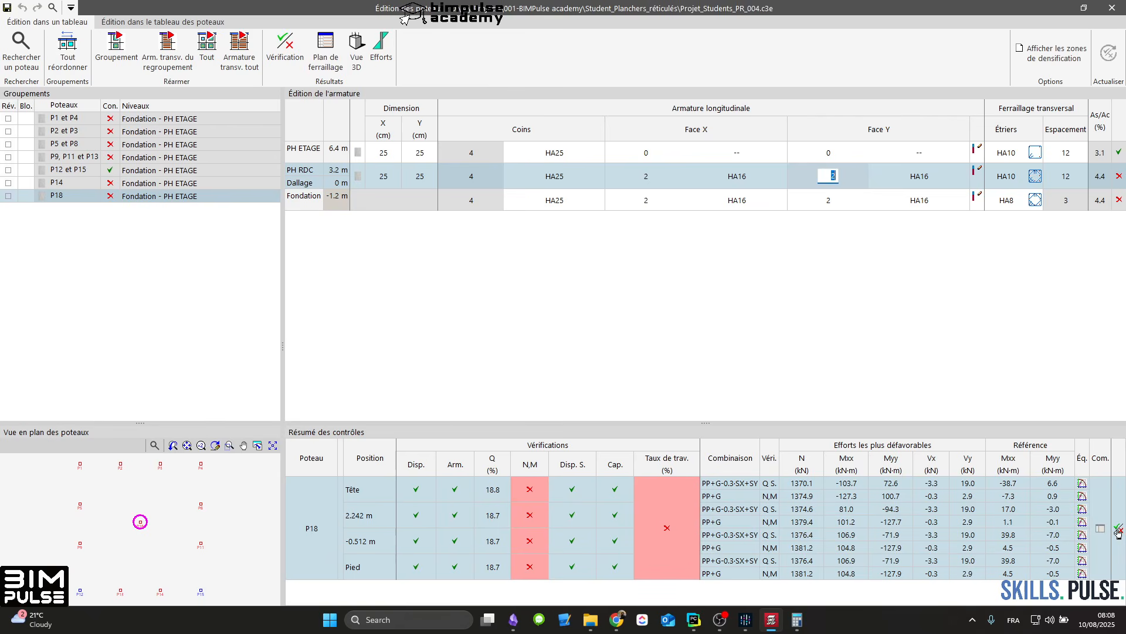
Step: Review P18's verification report for the PH RDC level, including the normal-stress limit state under non-seismic combinations, and close it
left_click(1119, 532)
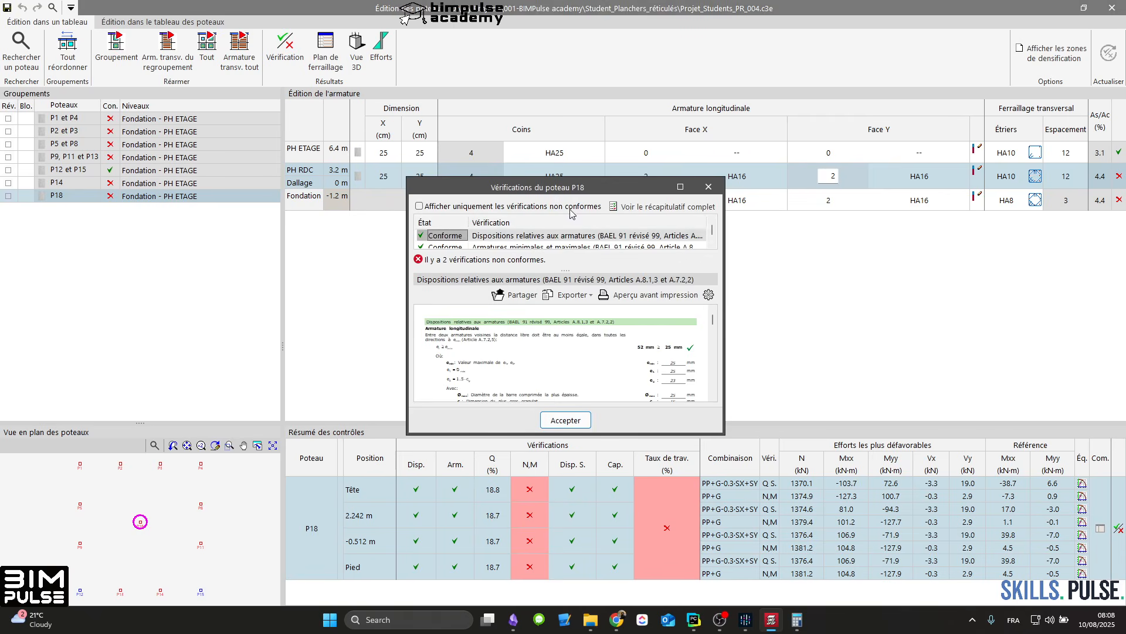
double_click(577, 188)
left_click(586, 104)
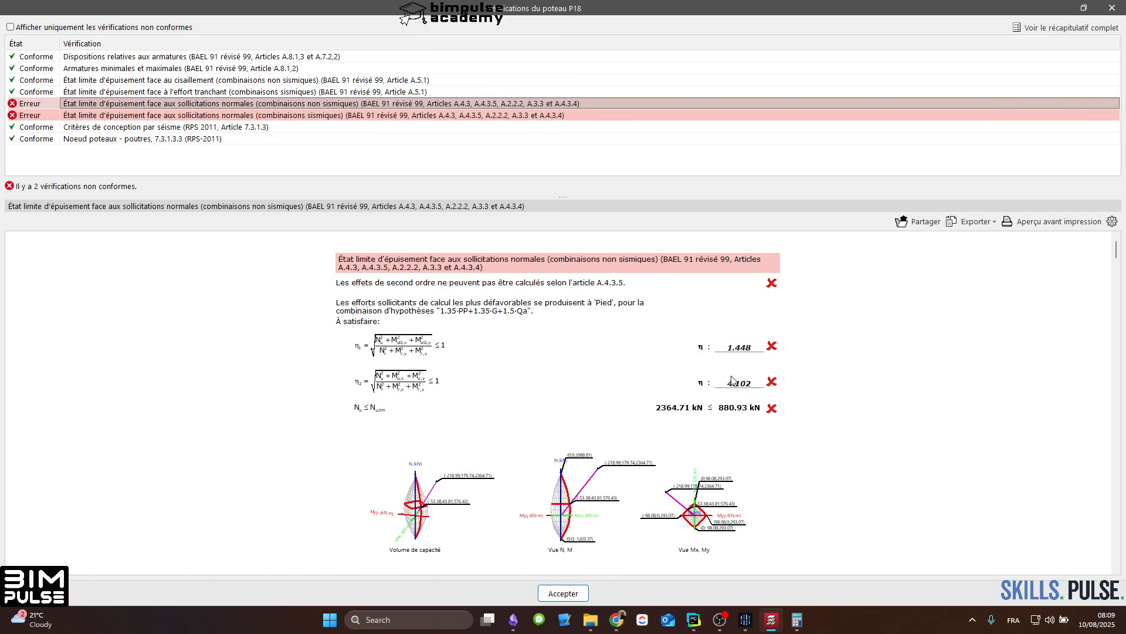
scroll(671, 383, "down", 5)
scroll(670, 383, "up", 5)
left_click(1113, 9)
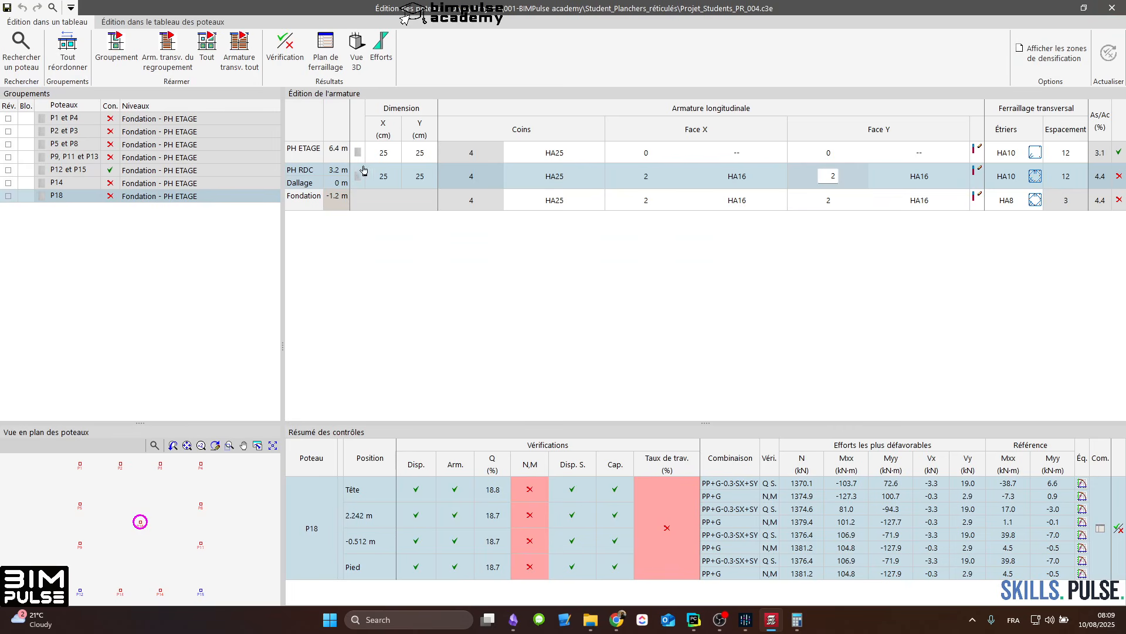
Step: Set column P18's section to 40 x 40 cm from the PH ETAGE row and inspect the resized reinforcement
left_click(383, 153)
left_click(385, 154)
type("40")
key("Tab")
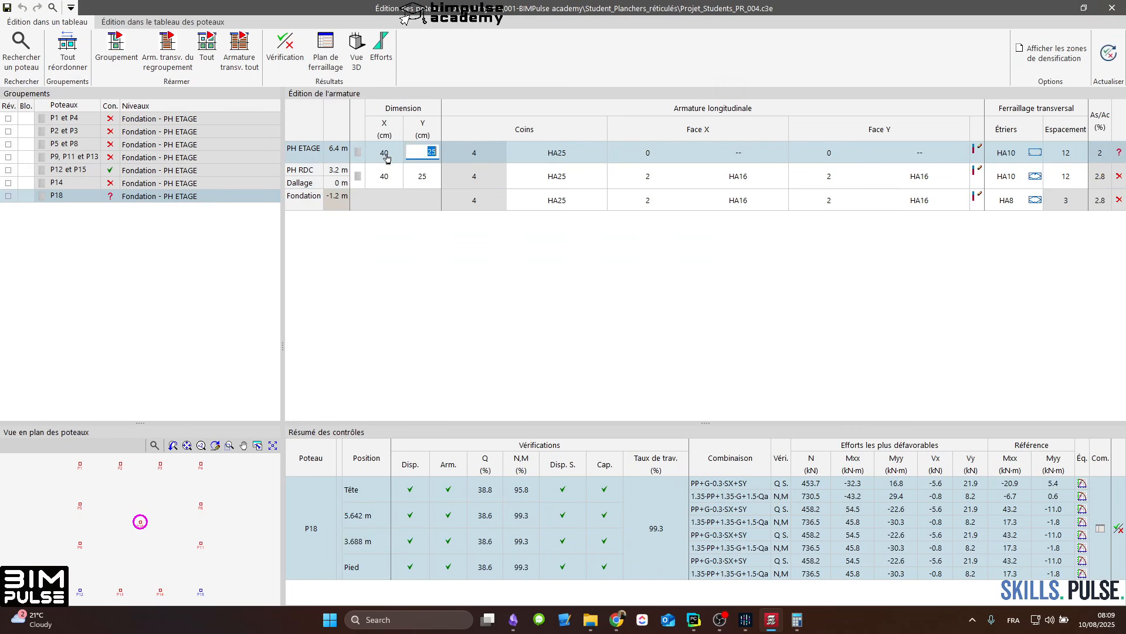
type("40")
key("Return")
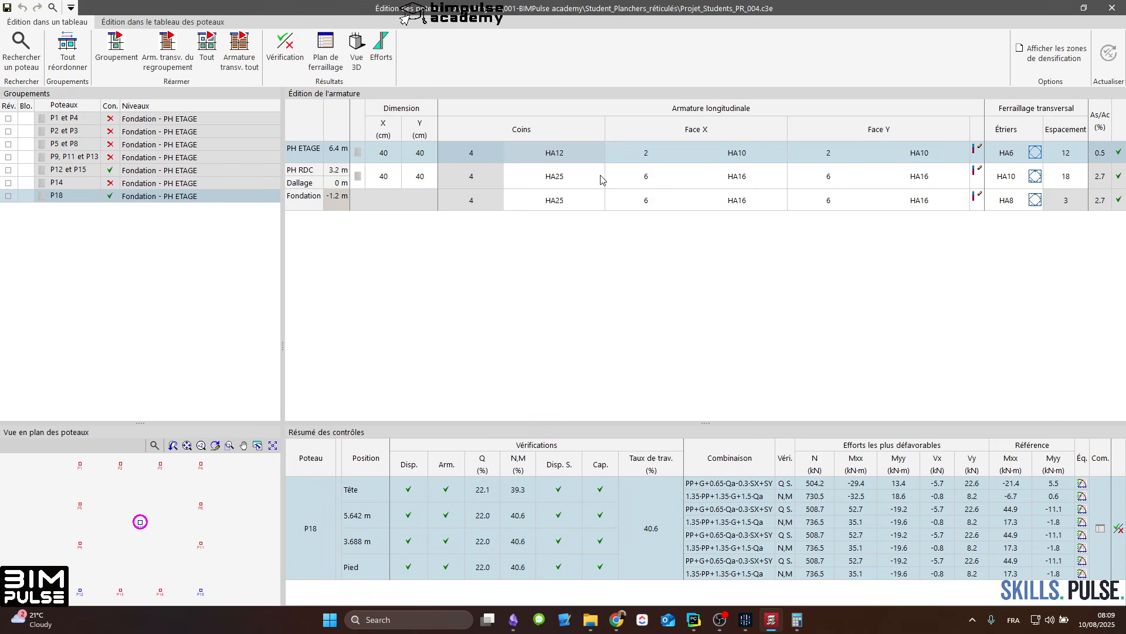
left_click(754, 177)
left_click(799, 157)
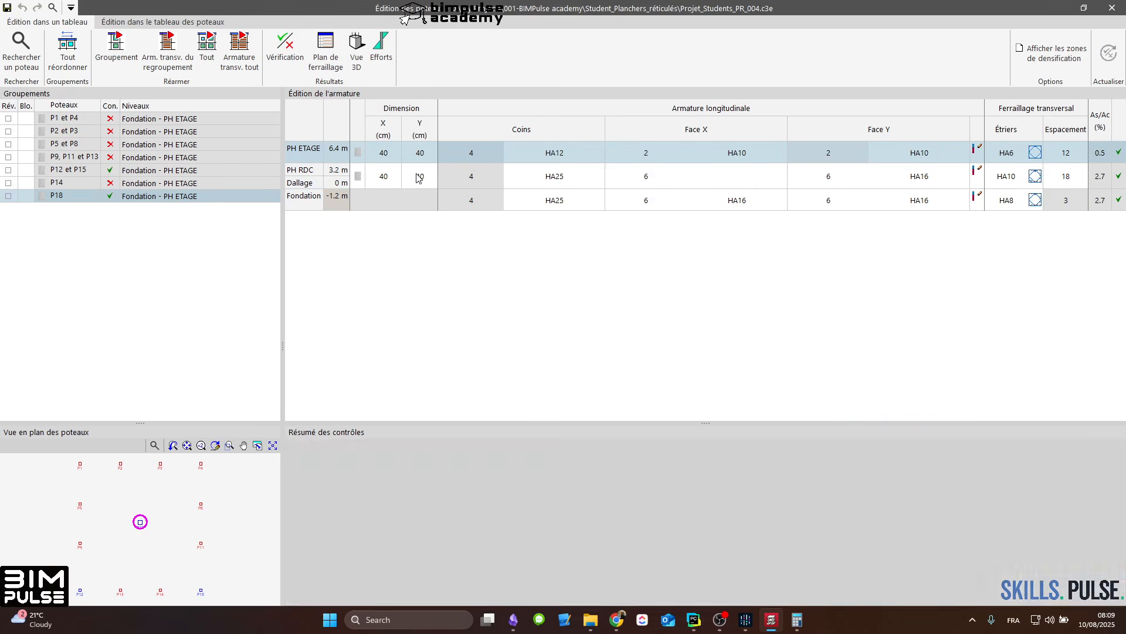
Step: Set column P18's section to 60 x 60 cm in both X and Y from the PH ETAGE row
left_click(387, 156)
key("Tab")
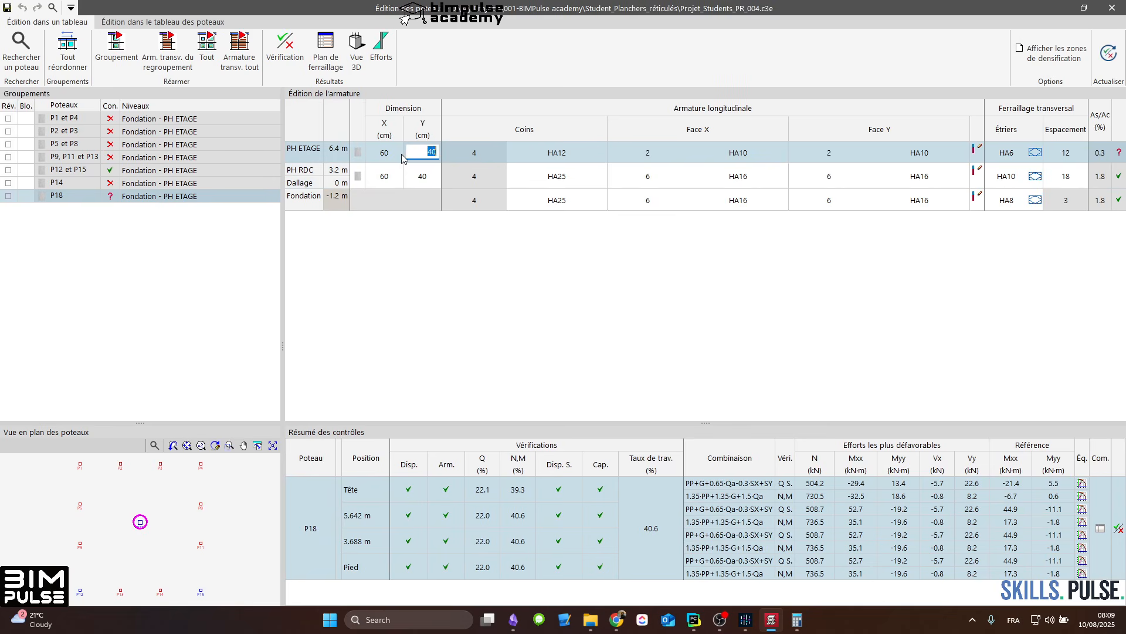
type("60")
key("Return")
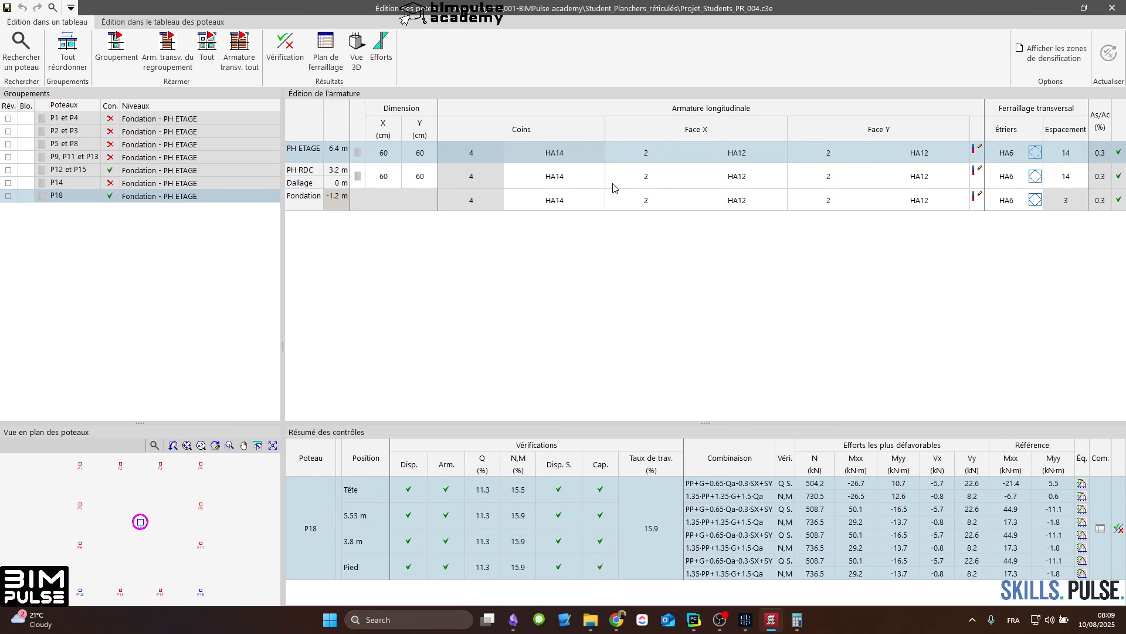
Step: Set P18's Face Y bar count to 4 on the PH RDC row, check the Fondation row, and exit column editing
left_click(614, 187)
left_click(822, 186)
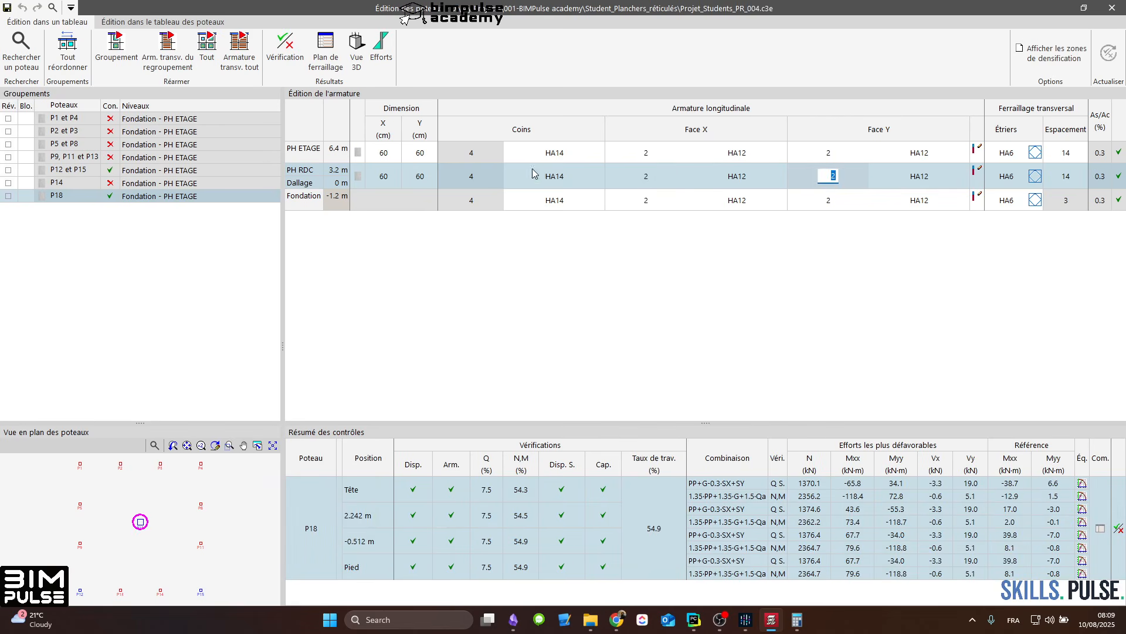
type("4")
key("Return")
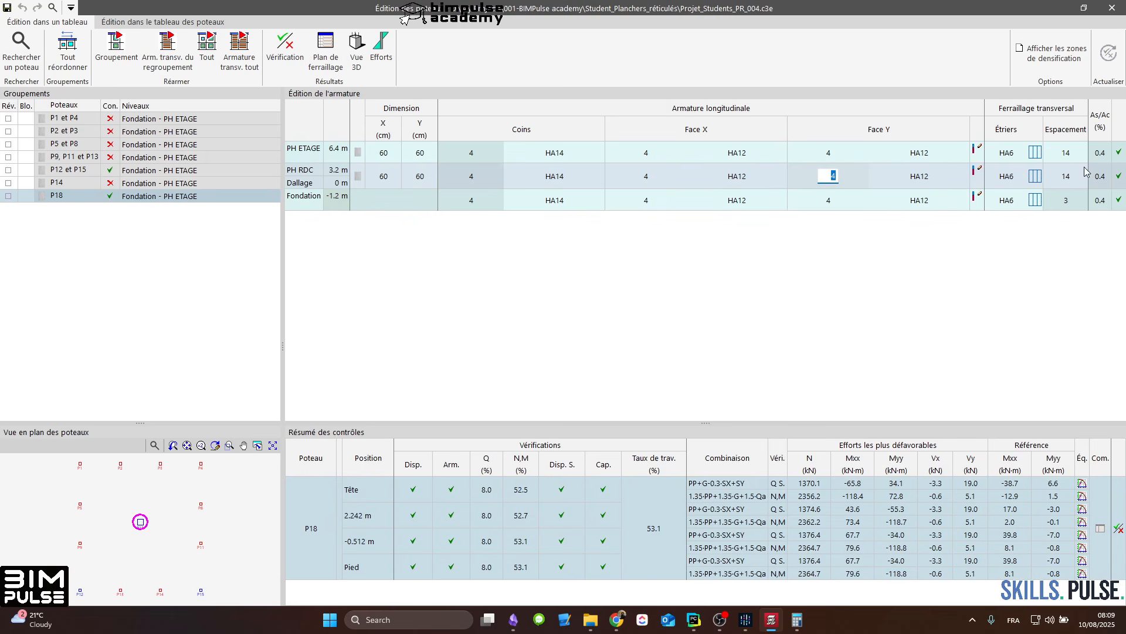
left_click(827, 200)
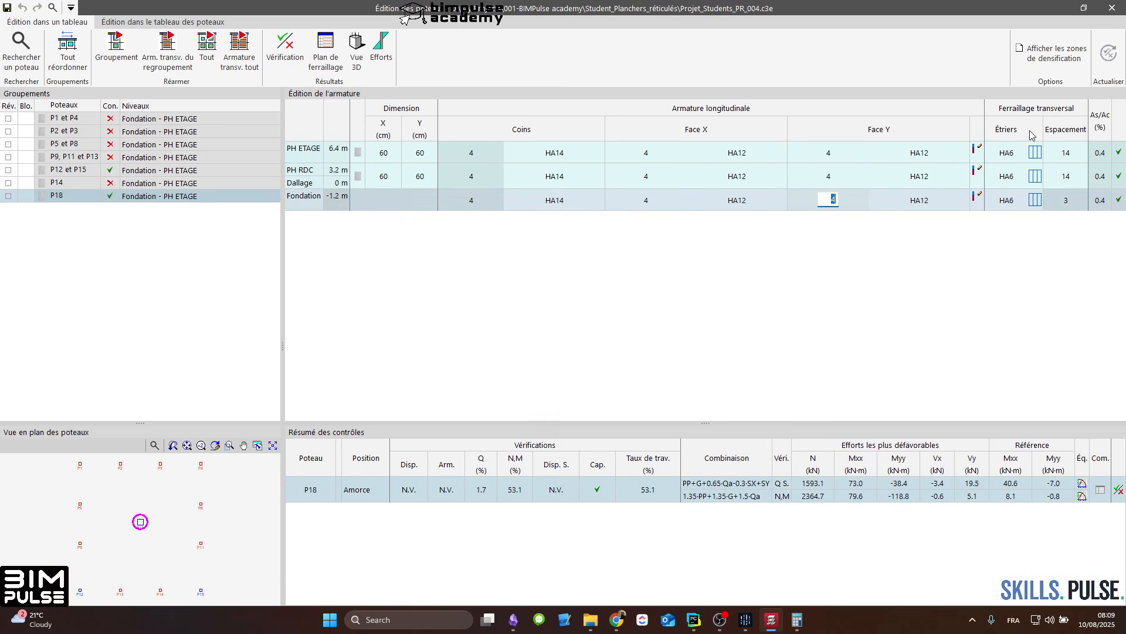
left_click(1113, 8)
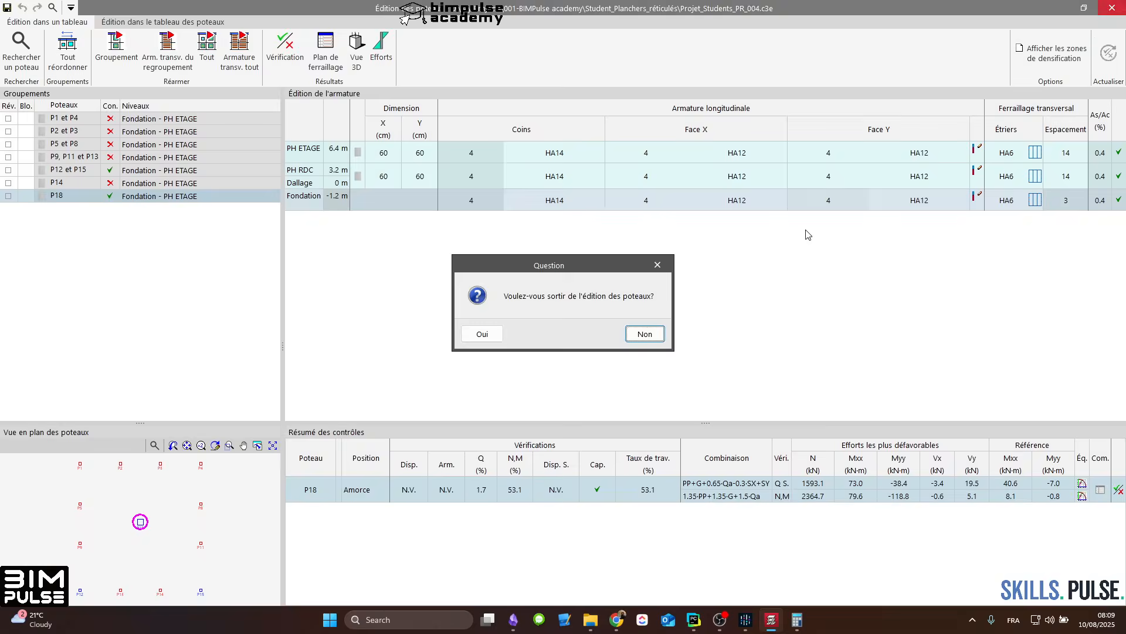
left_click(482, 334)
Step: Examine the enlarged column P18 and the slab reinforcement around it on the PH RDC plan
scroll(556, 284, "up", 5)
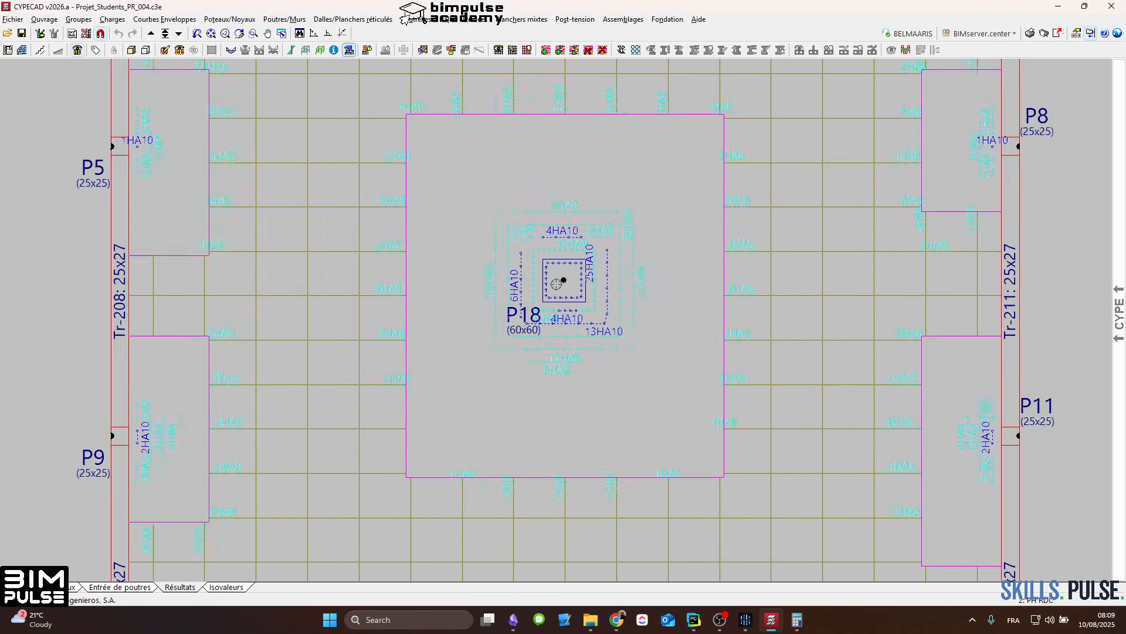
scroll(557, 284, "up", 4)
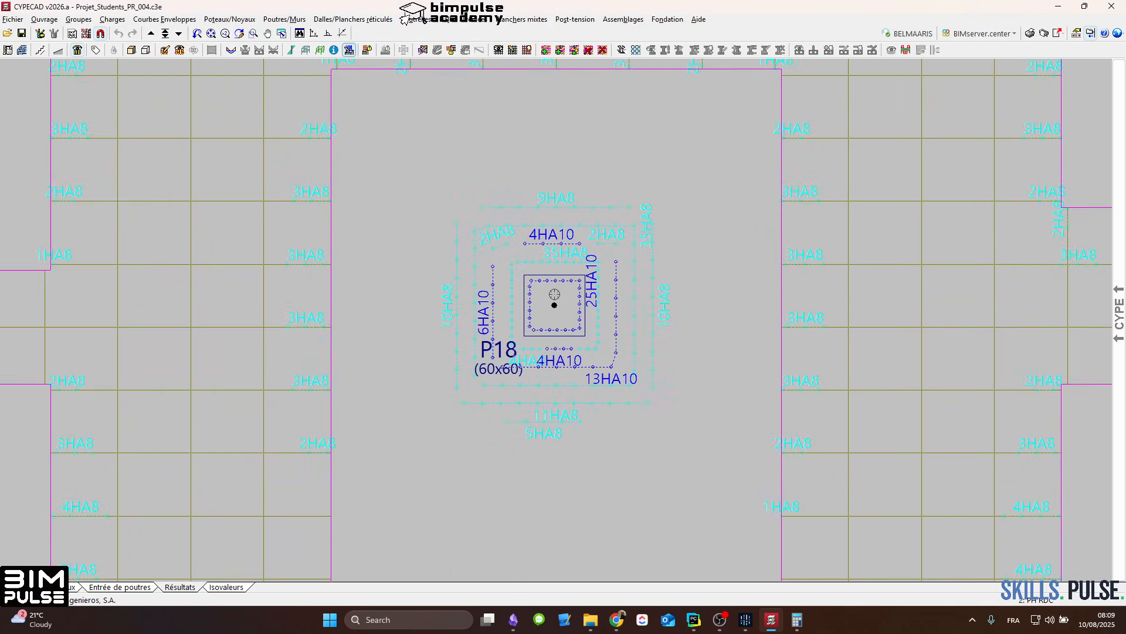
scroll(555, 294, "down", 3)
scroll(554, 294, "up", 2)
scroll(557, 290, "down", 2)
scroll(580, 275, "up", 1)
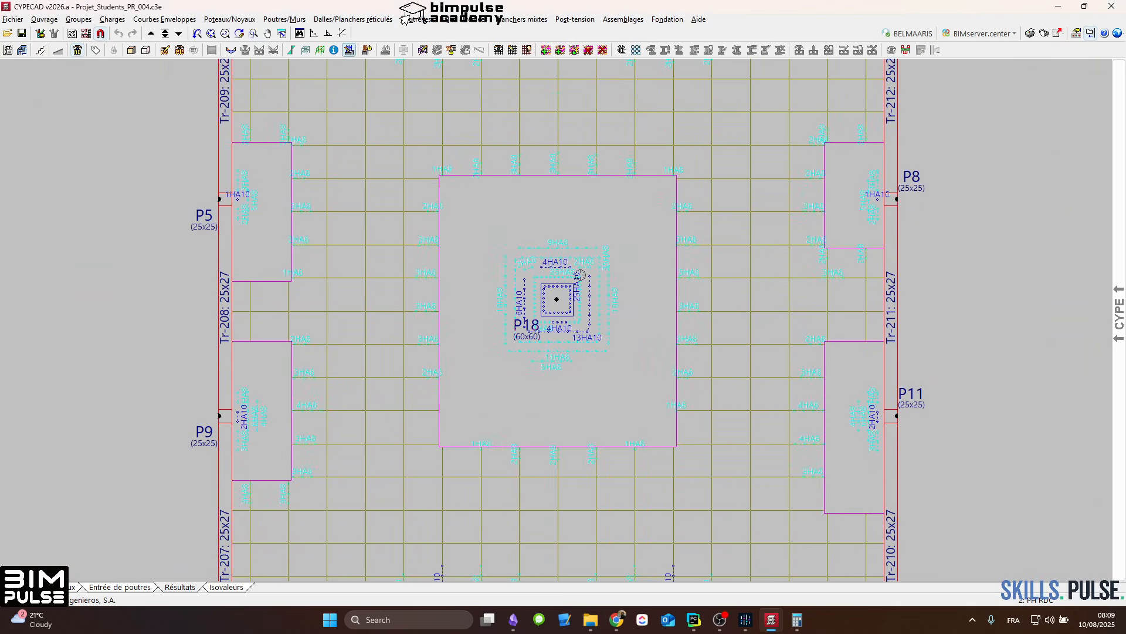
middle_click_drag(580, 275, 579, 315)
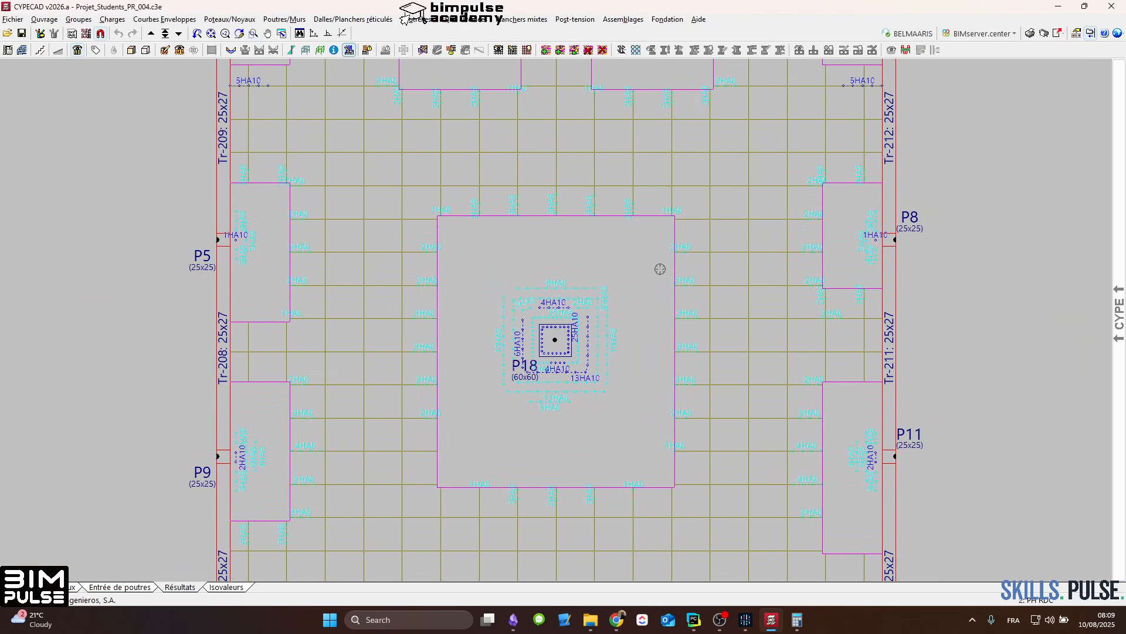
Step: Run the Poinçonnement verification on P18, review the durable and the seismic/accidental checks, and close the report
left_click(621, 51)
scroll(575, 304, "up", 4)
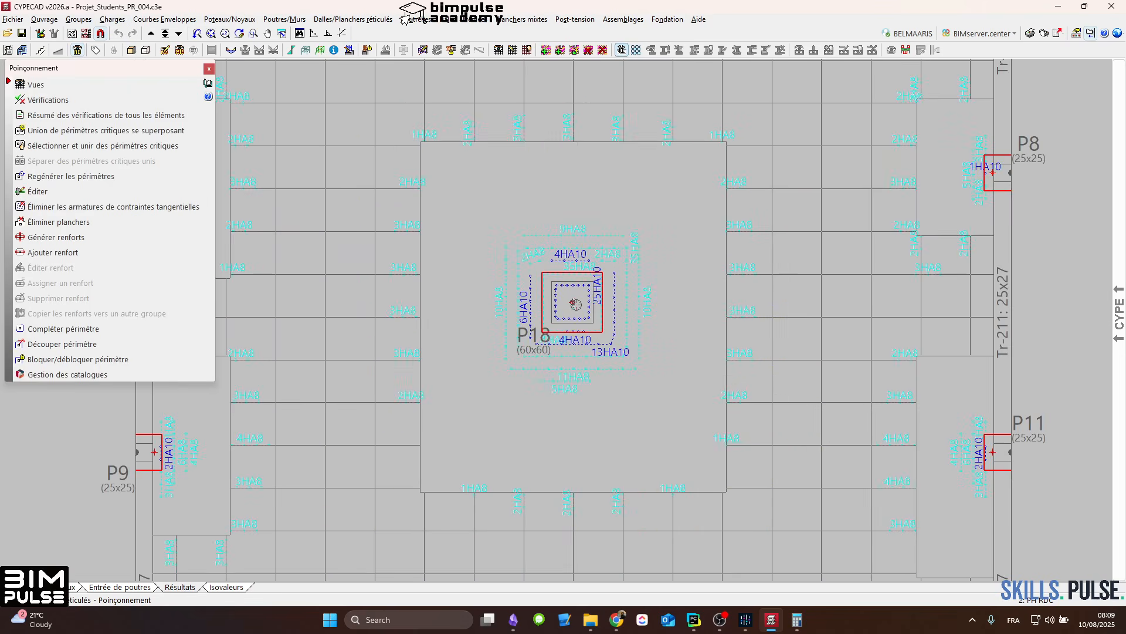
scroll(576, 305, "down", 3)
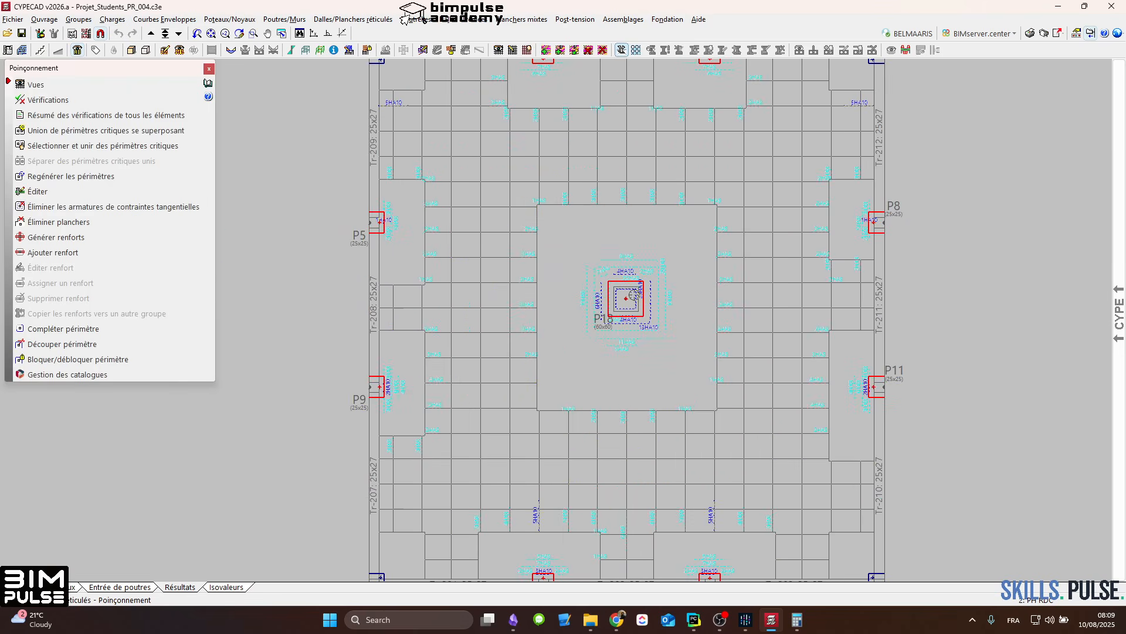
scroll(646, 291, "up", 3)
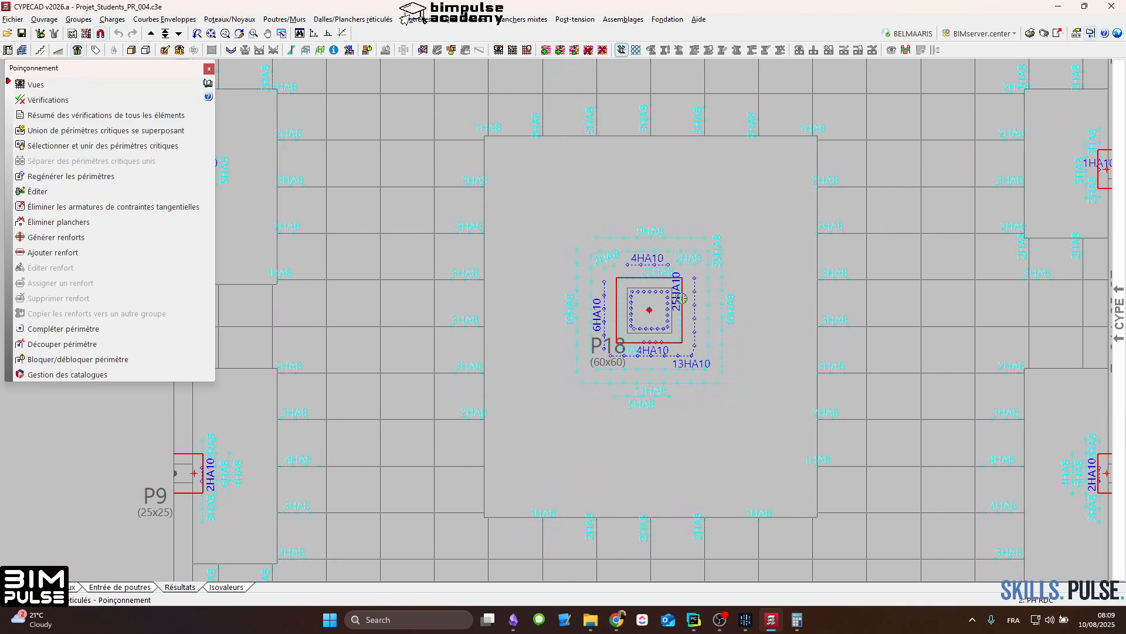
middle_click_drag(682, 298, 755, 289)
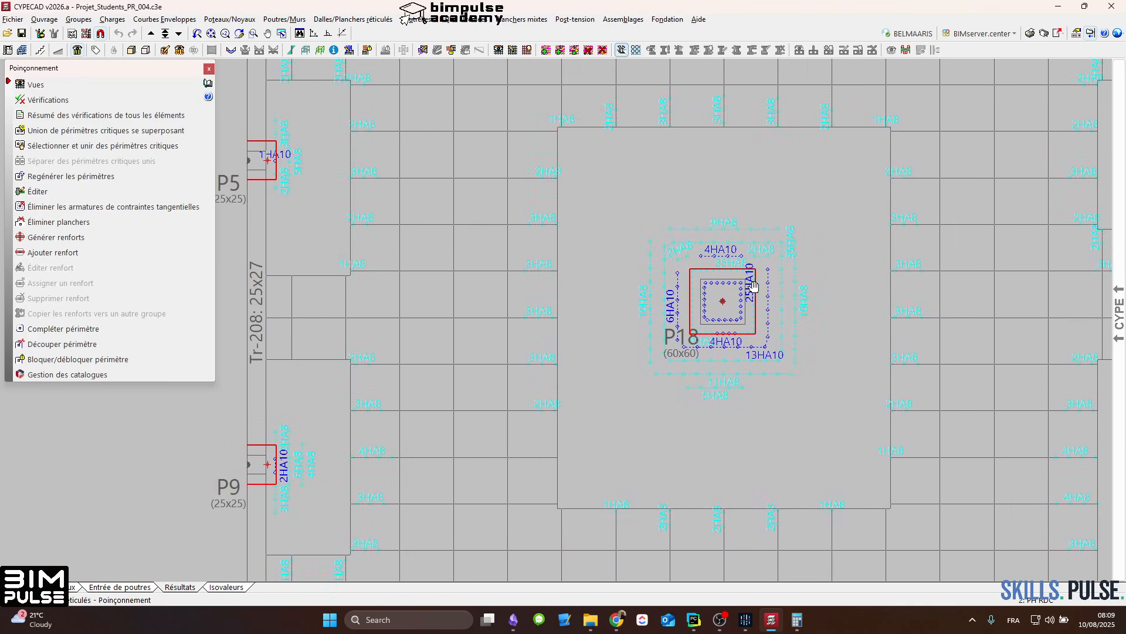
left_click(65, 100)
left_click(723, 301)
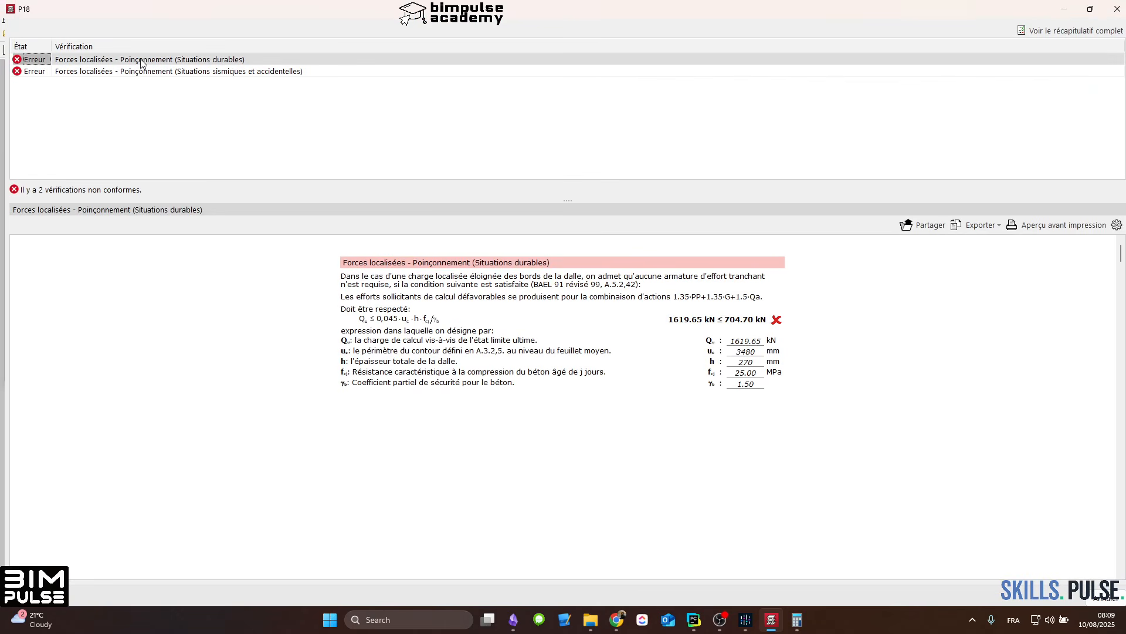
left_click(103, 61)
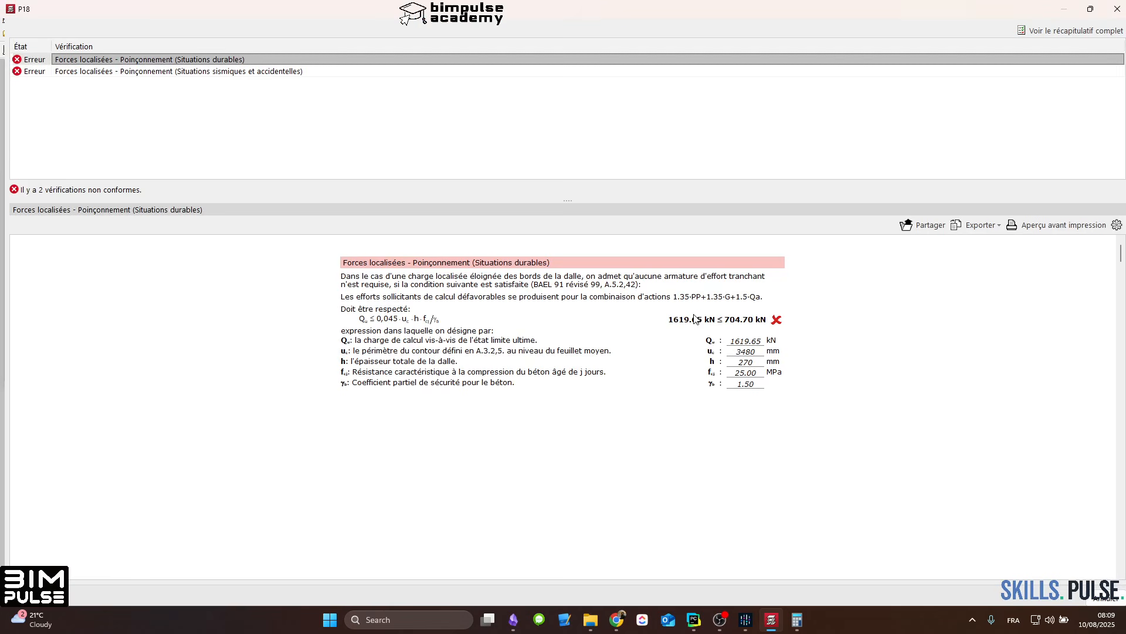
left_click(259, 72)
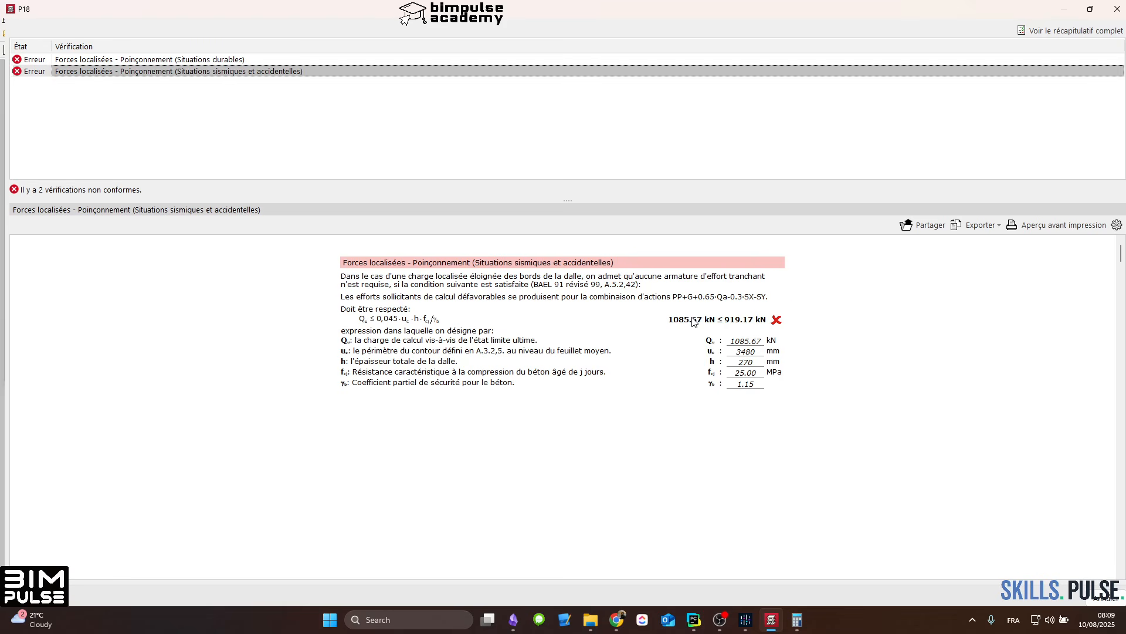
left_click(1117, 9)
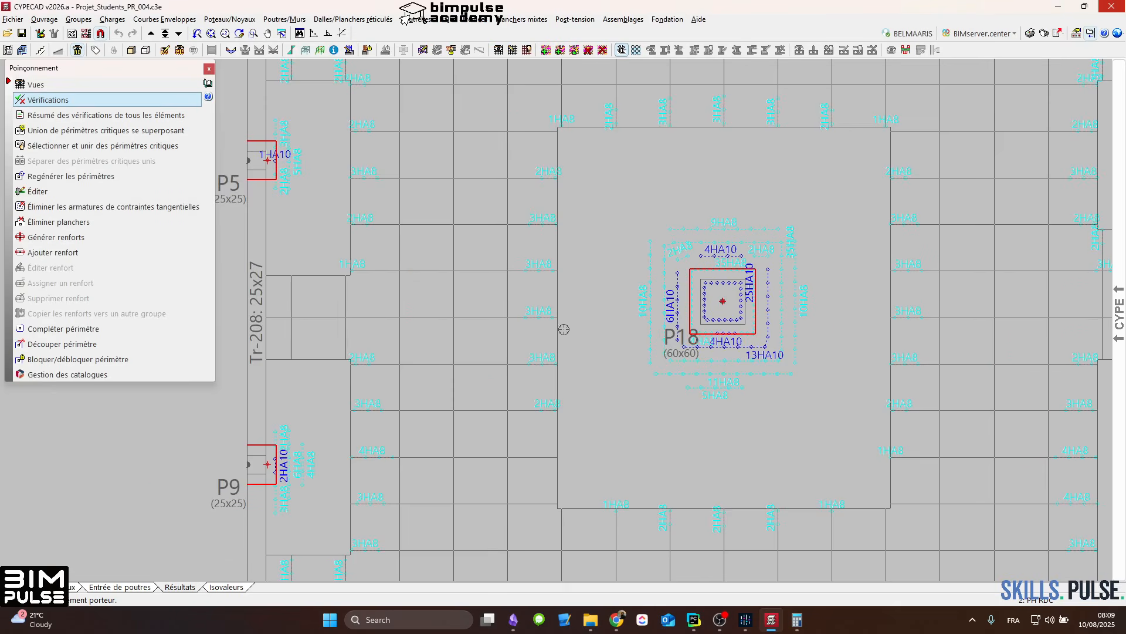
Step: Prepare a new punching reinforcement of the type Armatures de type poutre, choosing the PTR reference
scroll(624, 306, "up", 1)
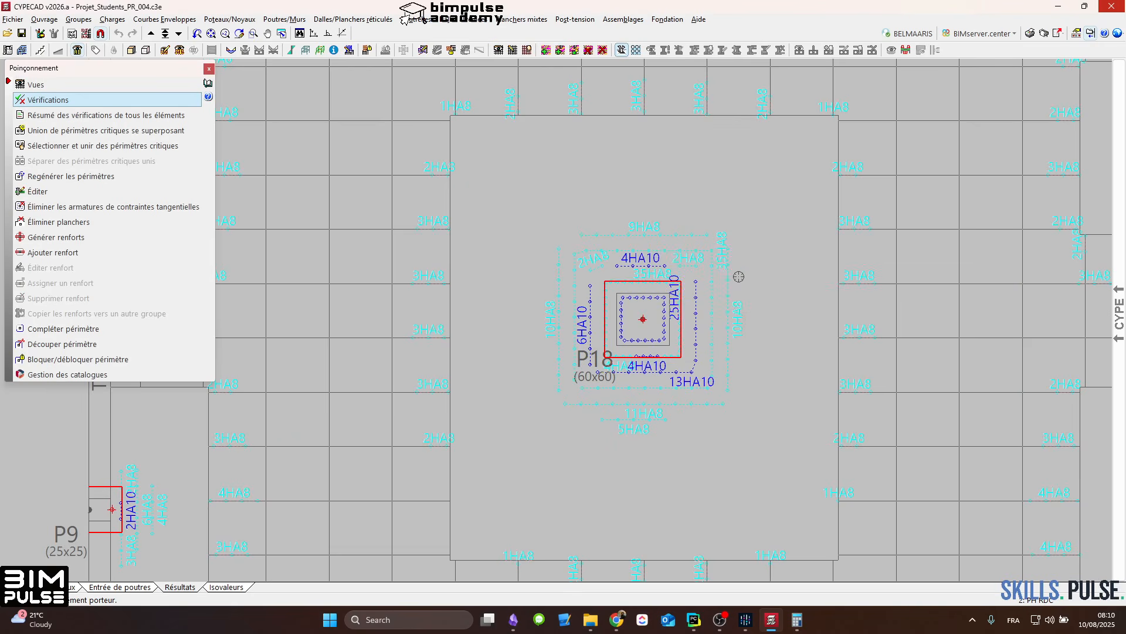
scroll(715, 263, "down", 2)
scroll(714, 262, "down", 1)
scroll(722, 263, "down", 1)
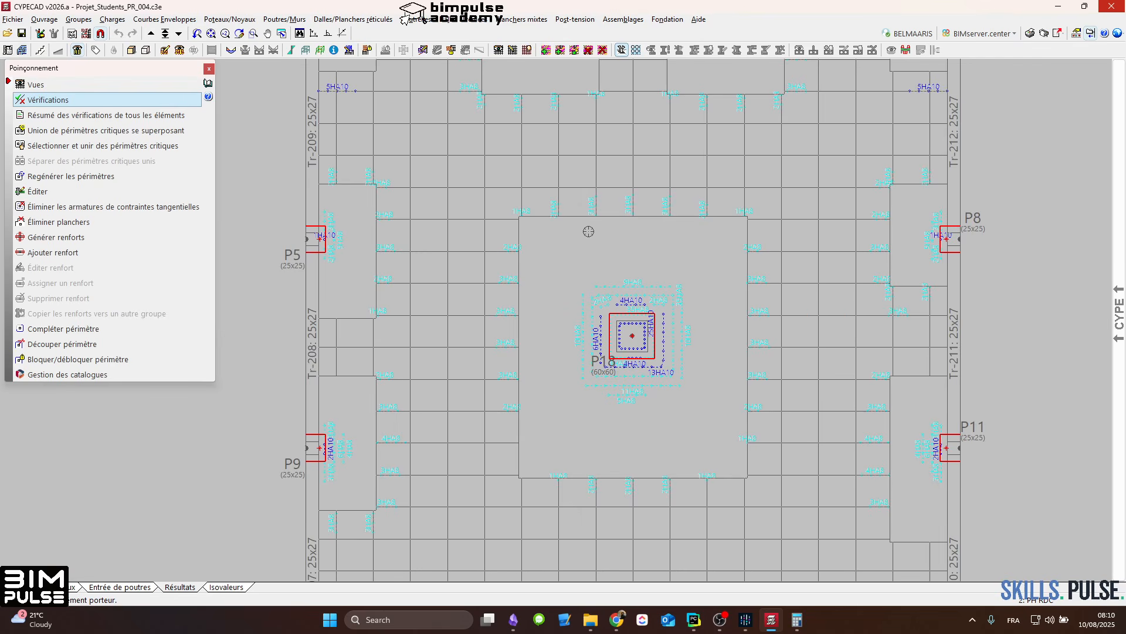
middle_click_drag(588, 231, 611, 186)
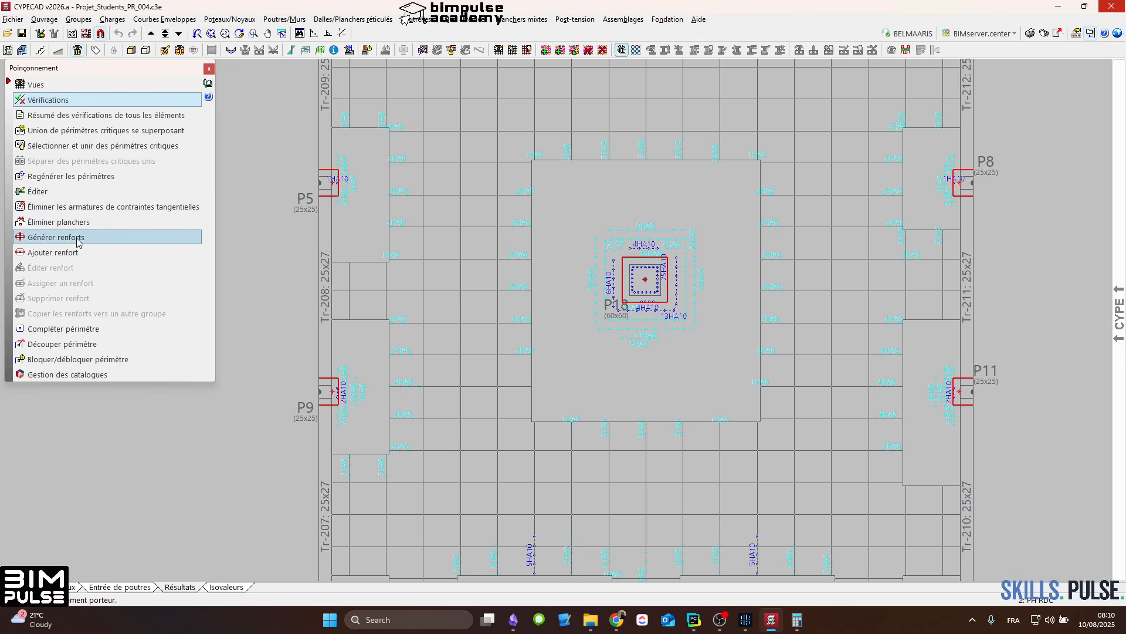
left_click(65, 253)
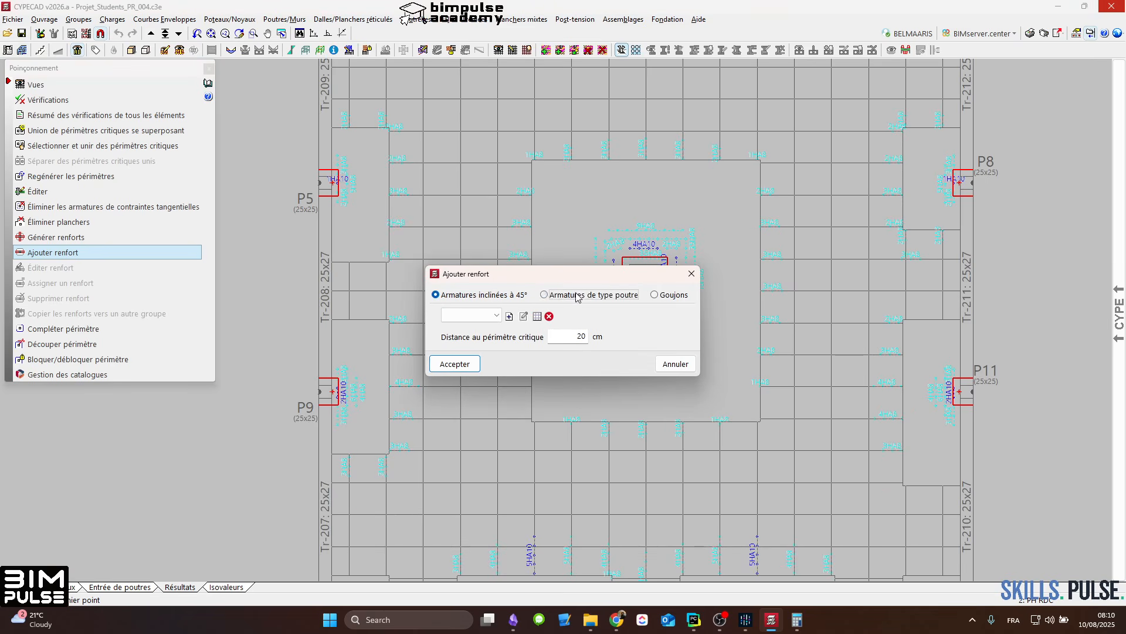
left_click(580, 295)
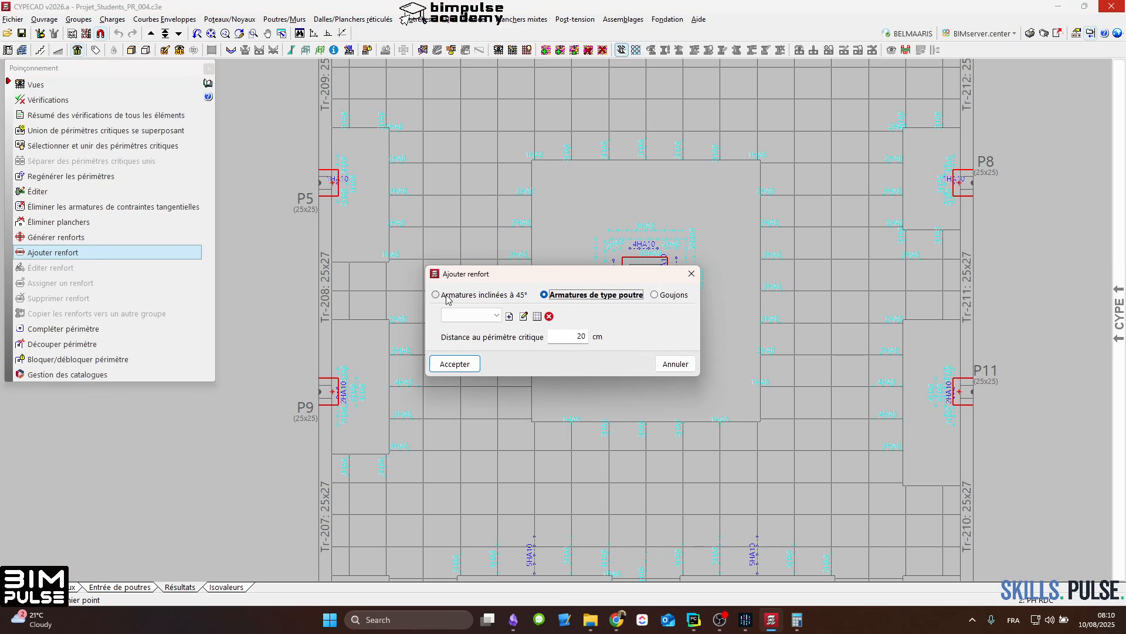
left_click(496, 315)
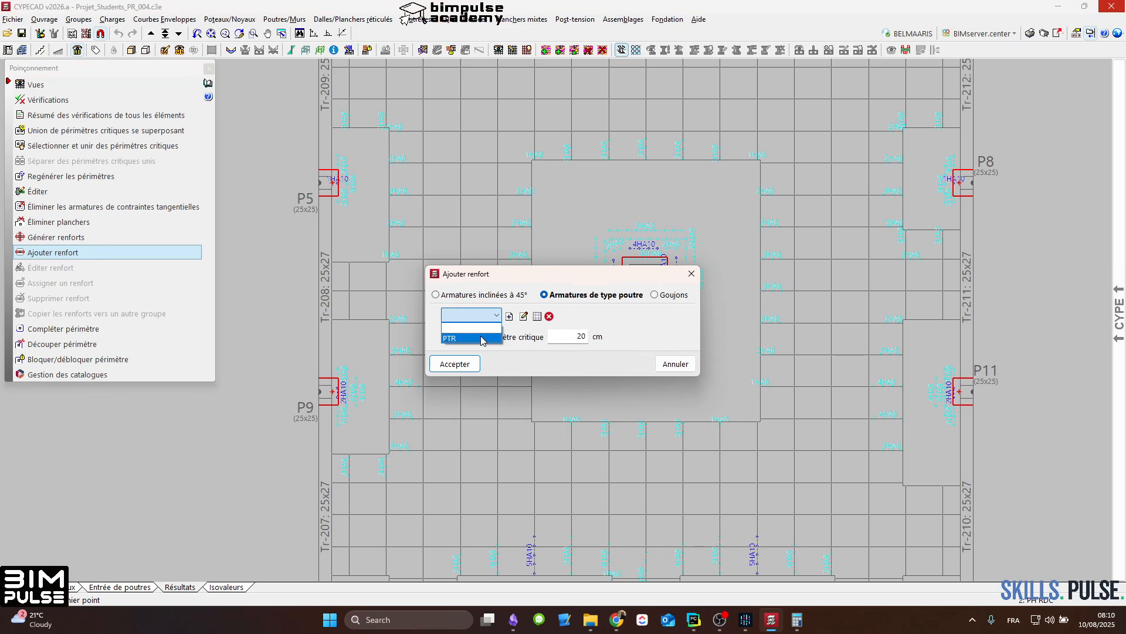
left_click(481, 335)
Step: Edit the PTR reinforcement definition, setting the beam width to 40 cm and the longitudinal bars to 4 x HA10
left_click(537, 316)
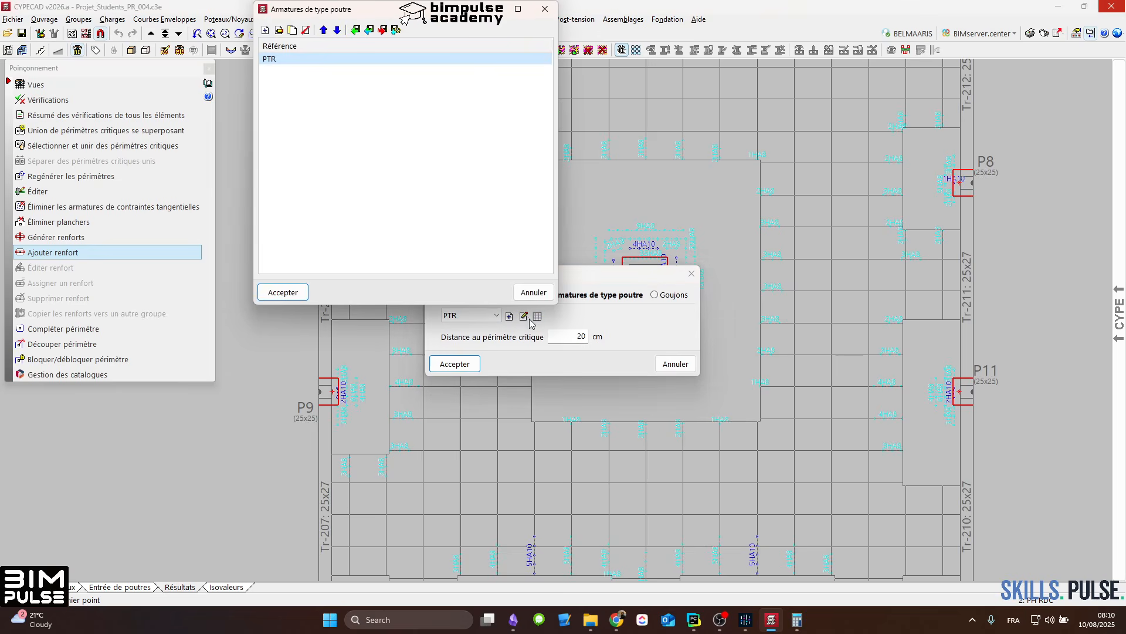
left_click(524, 317)
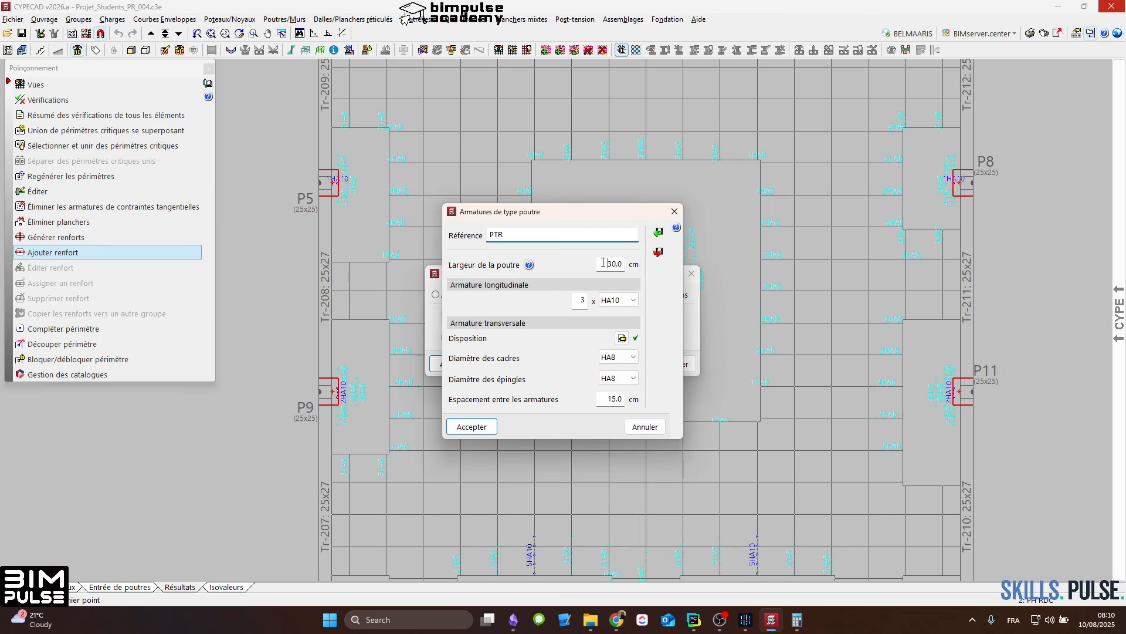
double_click(604, 262)
left_click(624, 306)
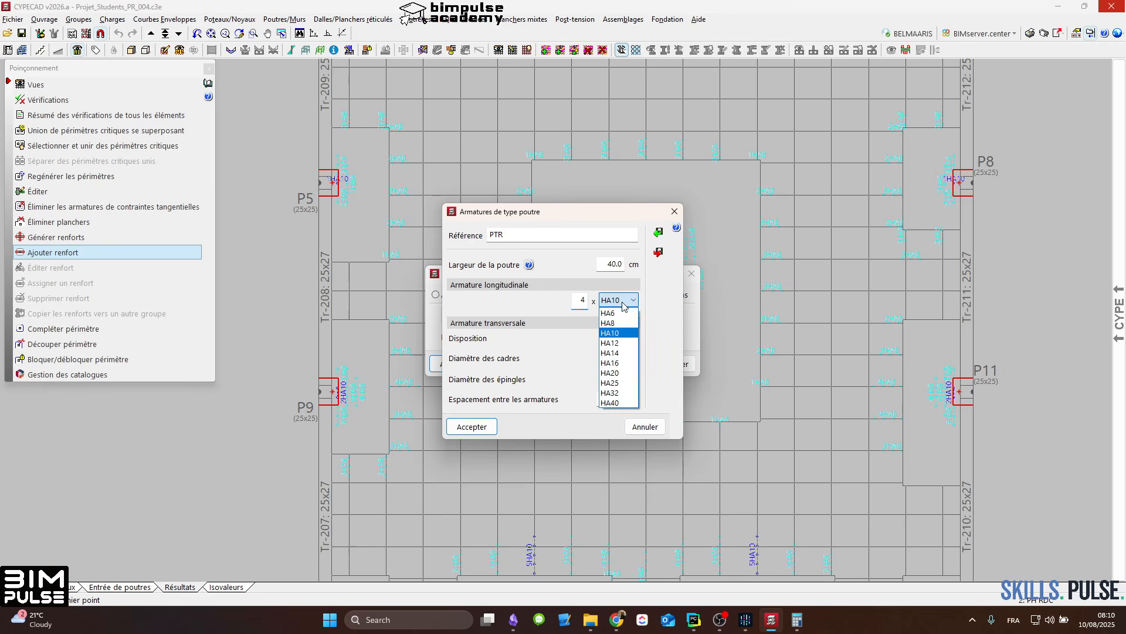
left_click(616, 343)
left_click(624, 304)
left_click(613, 333)
Step: Define PTR's transverse layout with a closed stirrup around the outer bars and ties on the two inner bar pairs
left_click(620, 338)
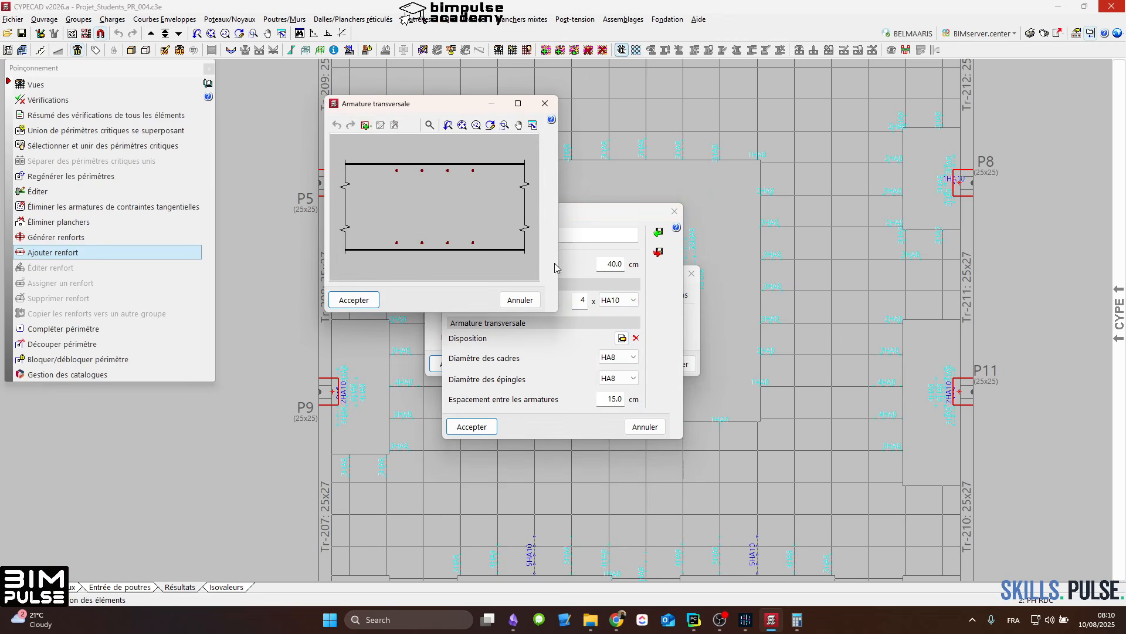
left_click(365, 125)
left_click(370, 152)
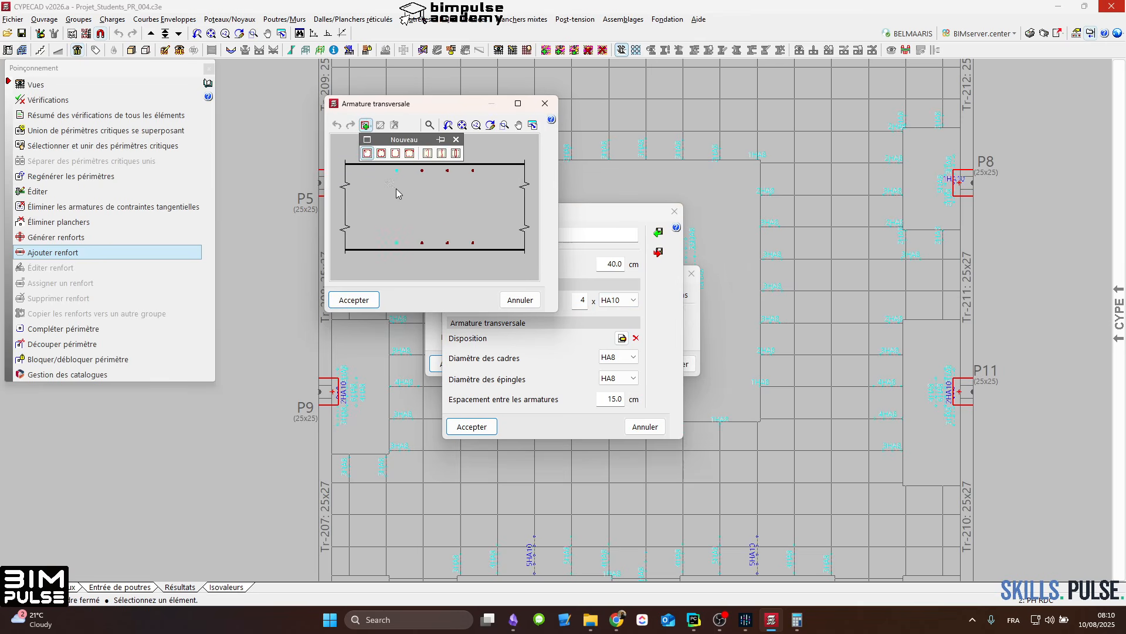
left_click(396, 189)
left_click(470, 199)
left_click(456, 153)
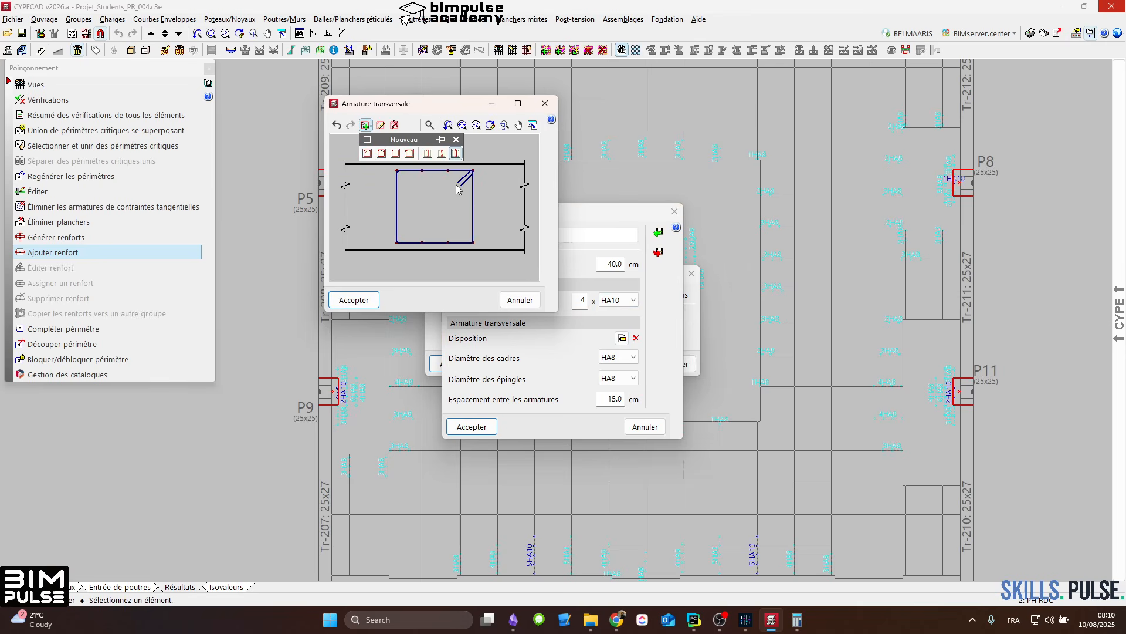
left_click(353, 300)
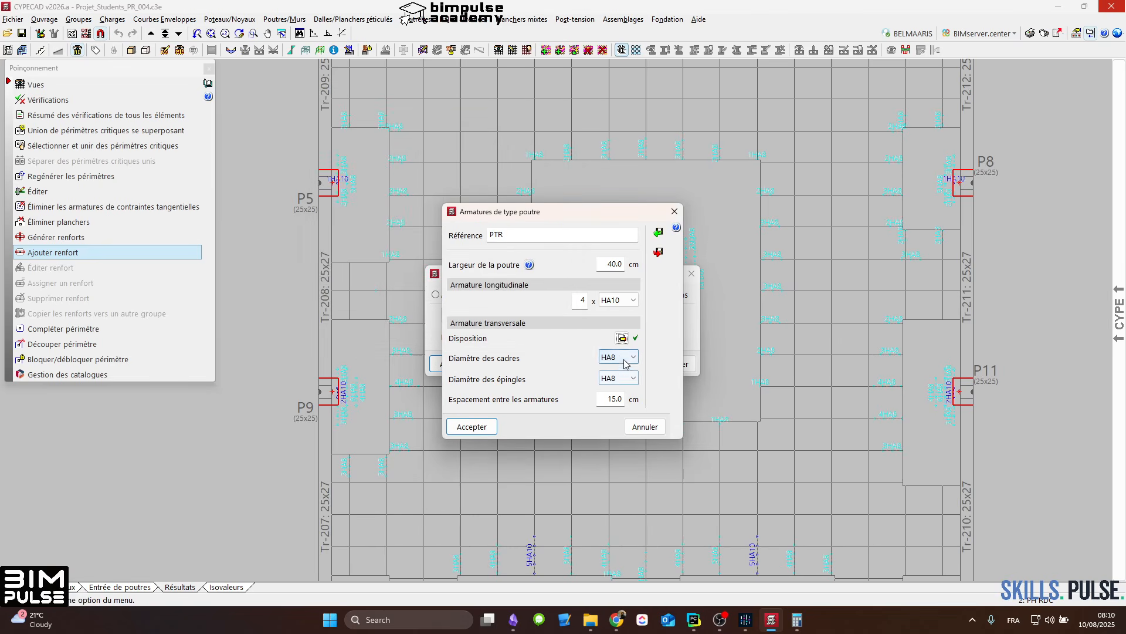
Step: Set PTR's stirrup and tie diameters to HA10 and accept the reinforcement definition
left_click(622, 357)
left_click(623, 400)
left_click(619, 357)
left_click(620, 389)
left_click(619, 378)
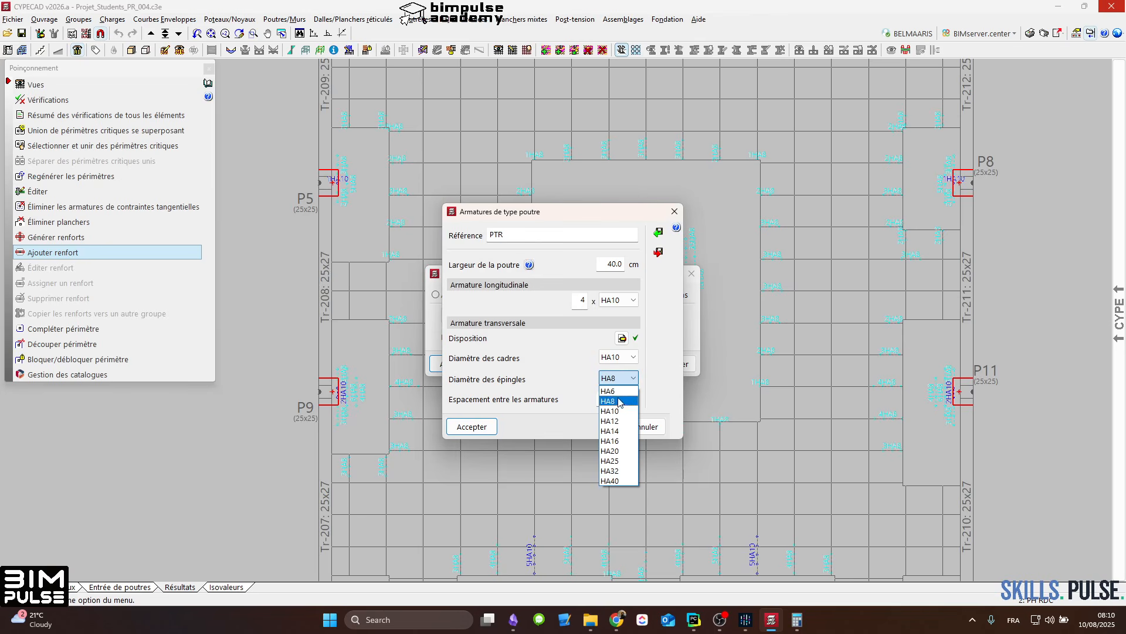
left_click(619, 411)
left_click(471, 427)
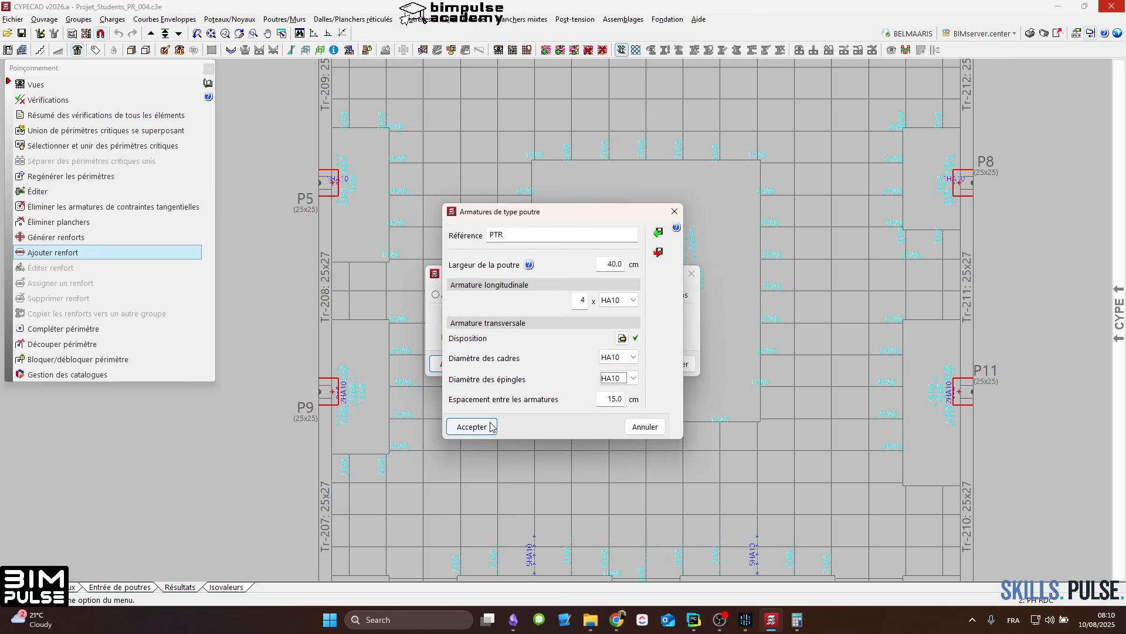
left_click(457, 364)
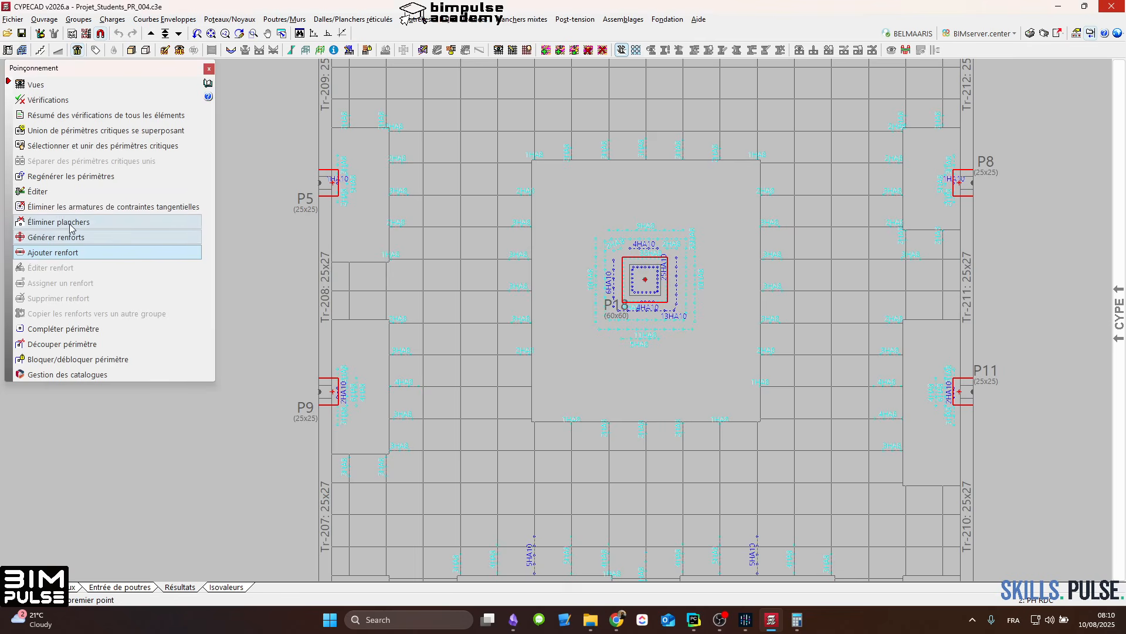
Step: Generate beam-type PTR reinforcements around column P18 at equal distances, using a length of 100 cm from the support
left_click(65, 237)
left_click(544, 294)
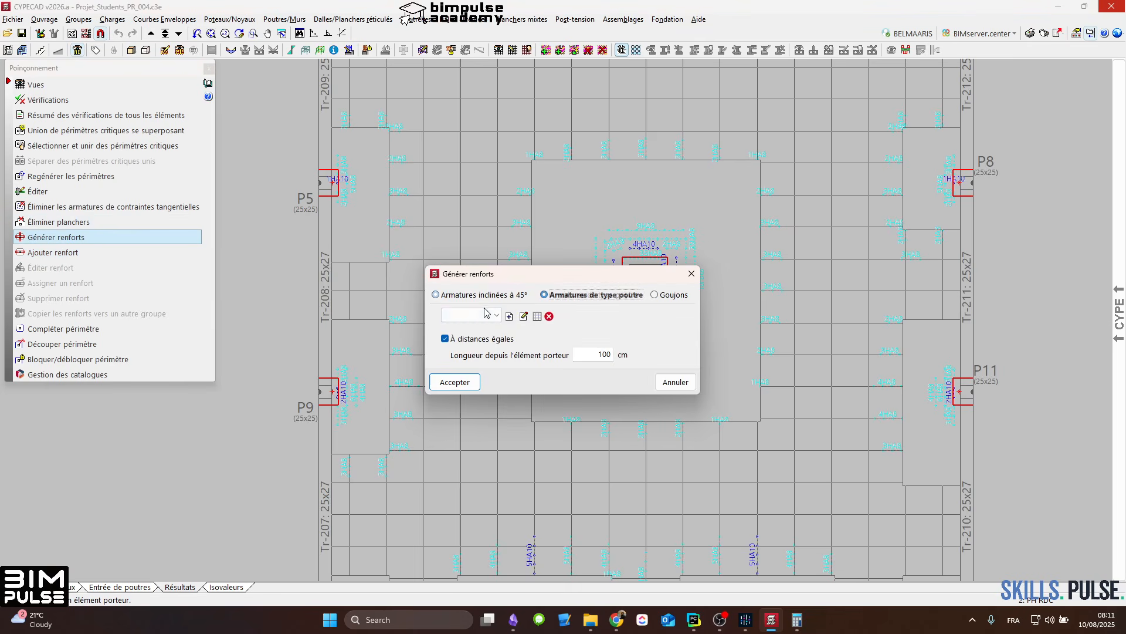
left_click(496, 316)
left_click(466, 328)
left_click(455, 382)
left_click(635, 286)
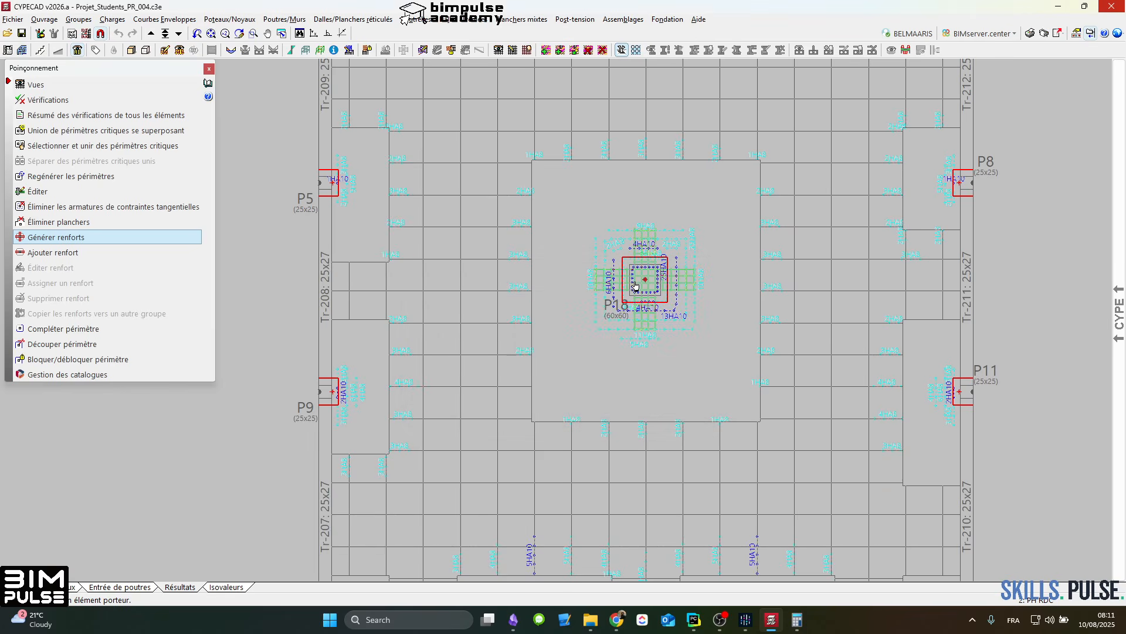
Step: Regenerate P18's PTR reinforcements with a length of 150 cm from the support
right_click(636, 287)
left_click_drag(592, 354, 644, 359)
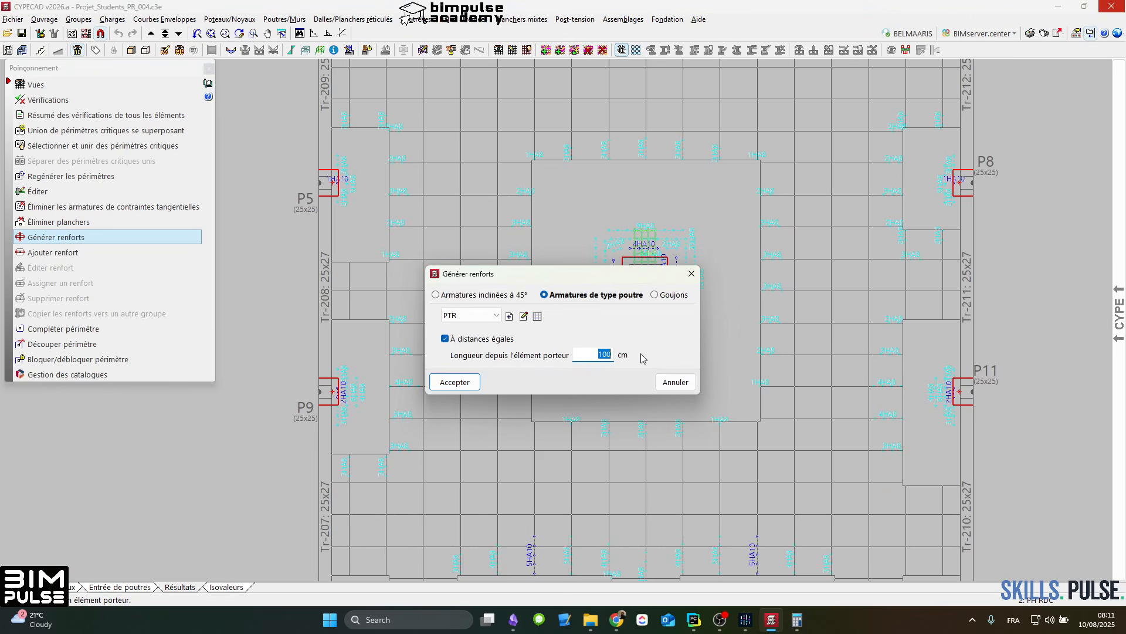
type("150")
left_click(463, 383)
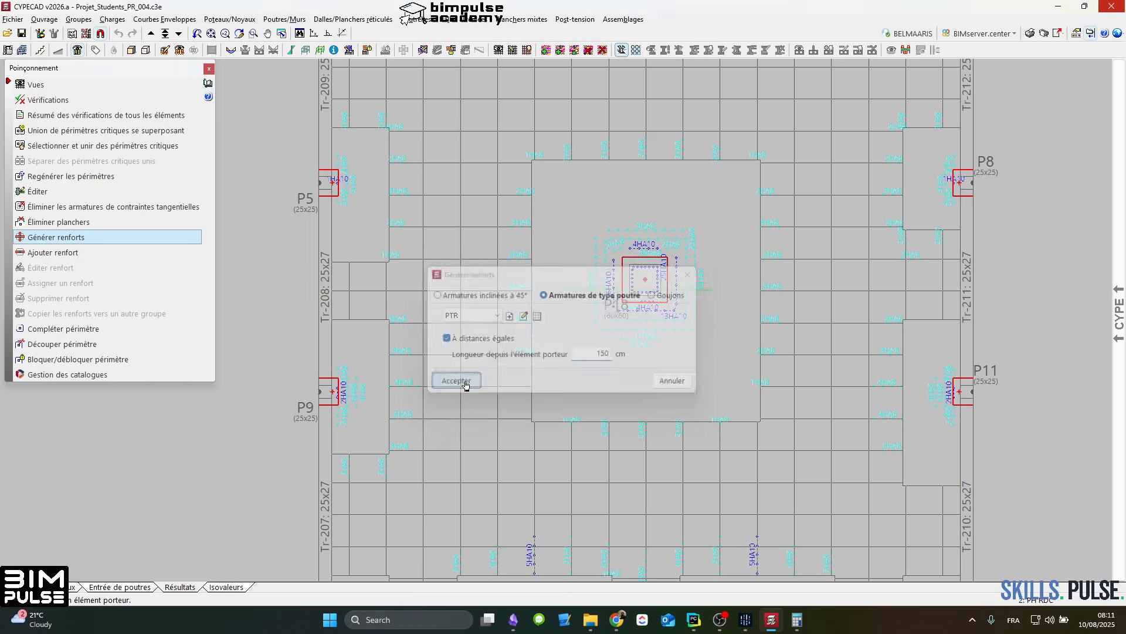
left_click(644, 278)
Step: Regenerate P18's PTR reinforcements with a length beyond 150 cm from the support and leave the generation command
right_click(645, 278)
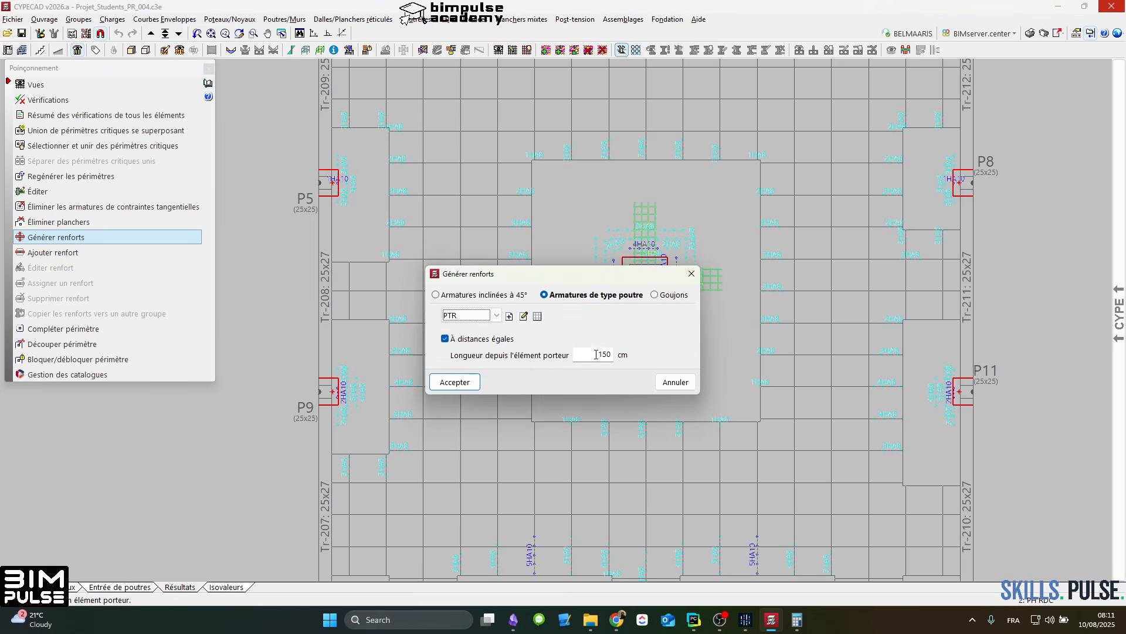
left_click_drag(596, 354, 636, 356)
left_click(463, 383)
left_click(701, 277)
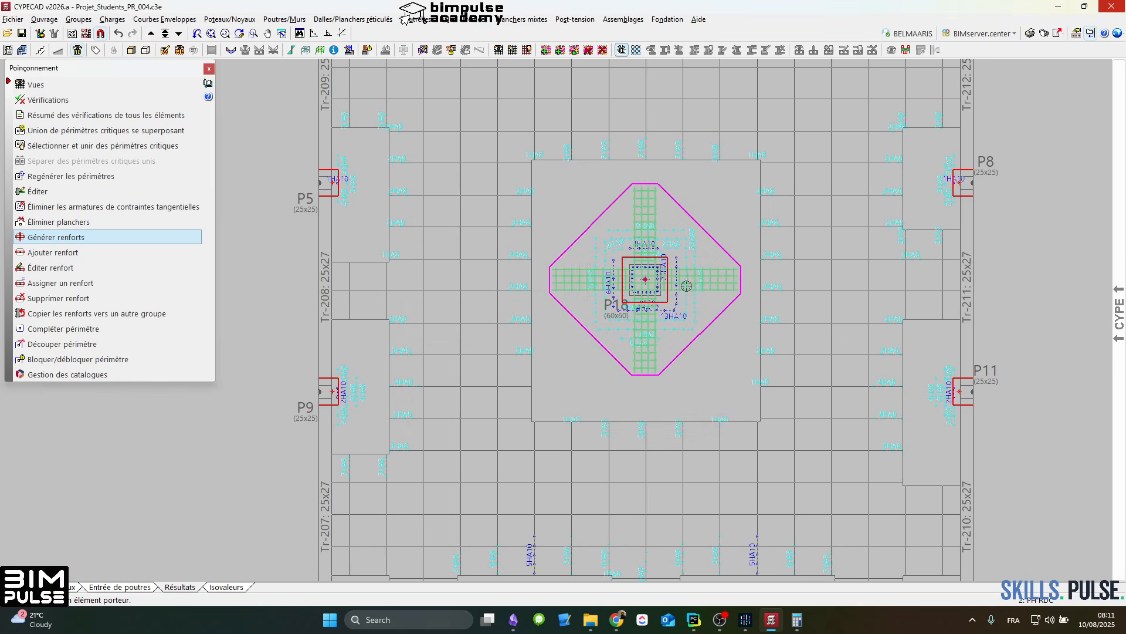
scroll(700, 275, "up", 2)
scroll(613, 279, "down", 3)
right_click(634, 278)
key("Escape")
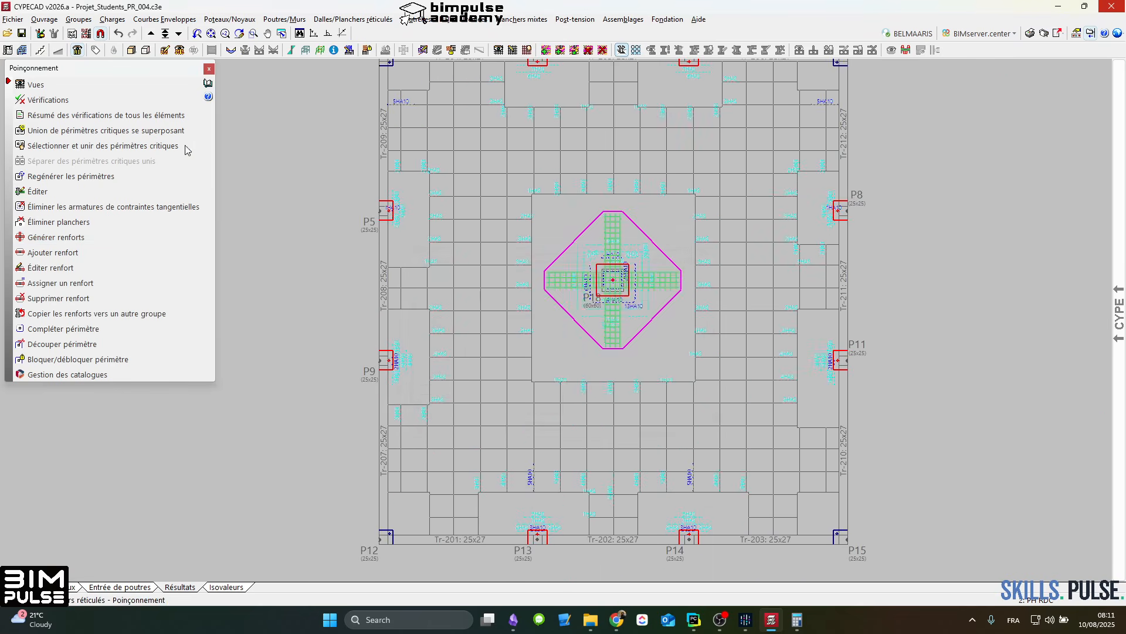
Step: Run the punching verification on P18, review the web reinforcement ultimate limit state for durable situations, and close the report
left_click(88, 101)
left_click(640, 286)
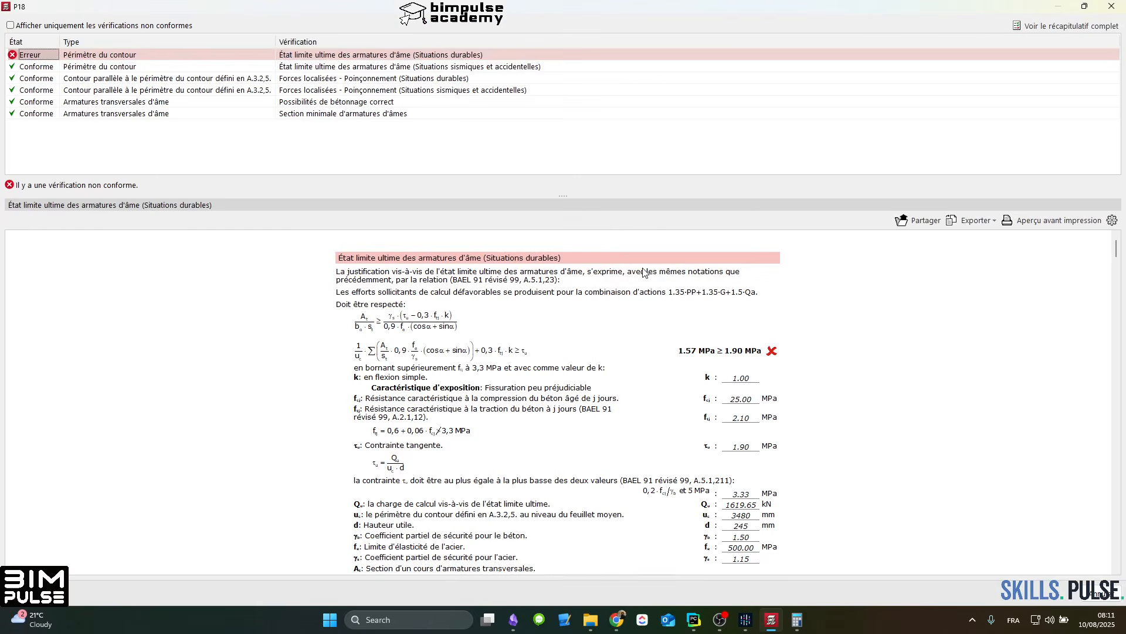
left_click(368, 56)
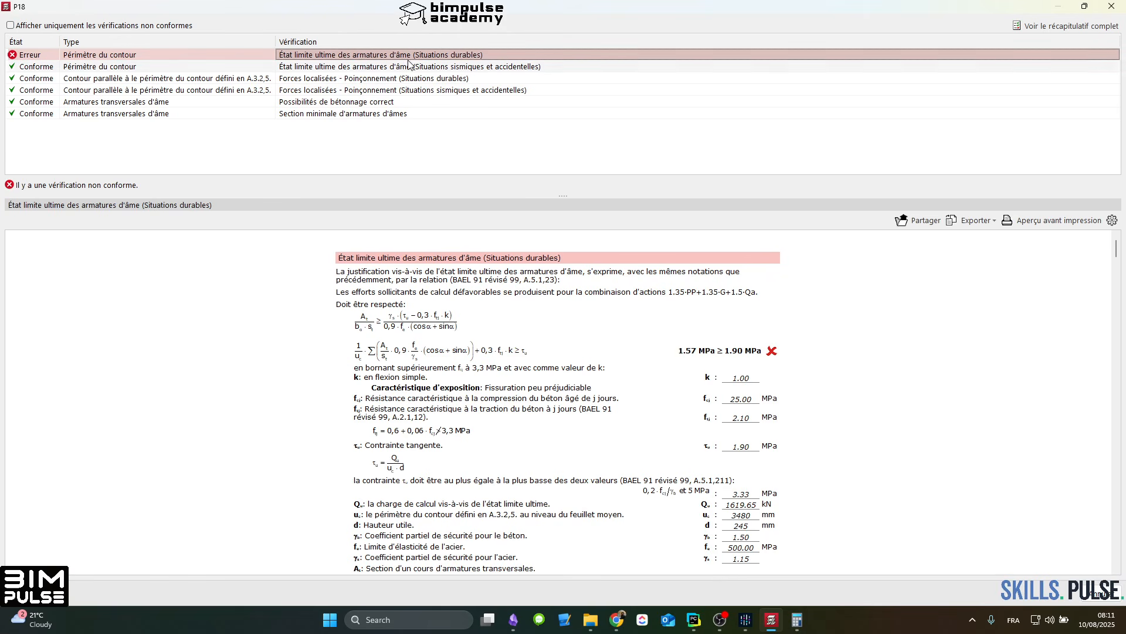
left_click(1111, 6)
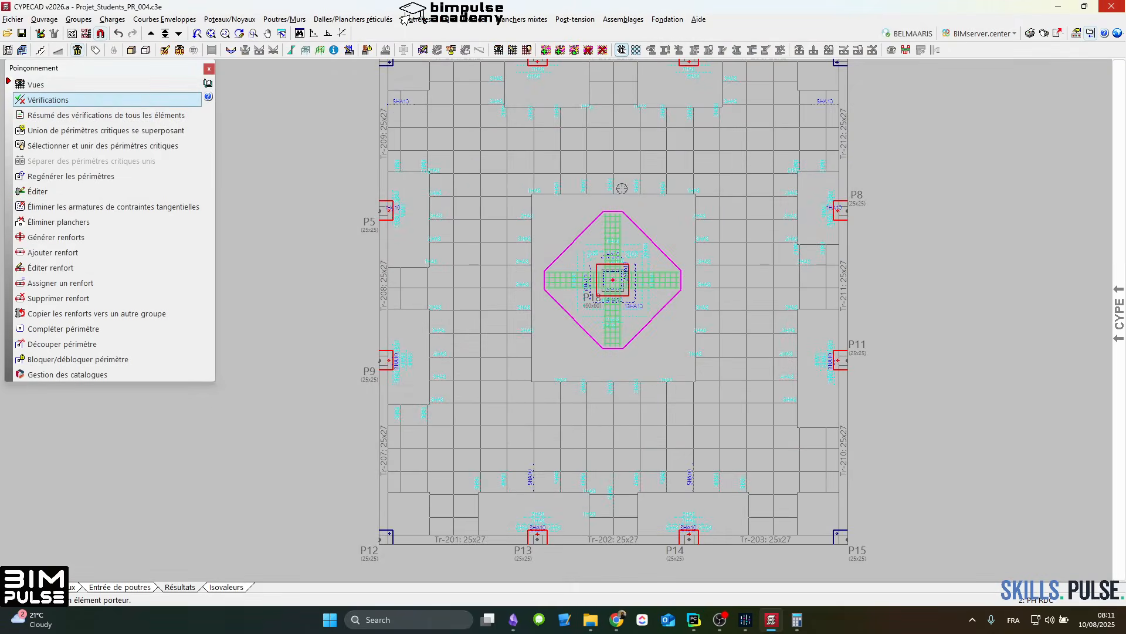
Step: Edit P18's PTR reinforcement to 5 longitudinal bars and enclose them with a closed outer stirrup in the transverse layout
scroll(597, 267, "up", 2)
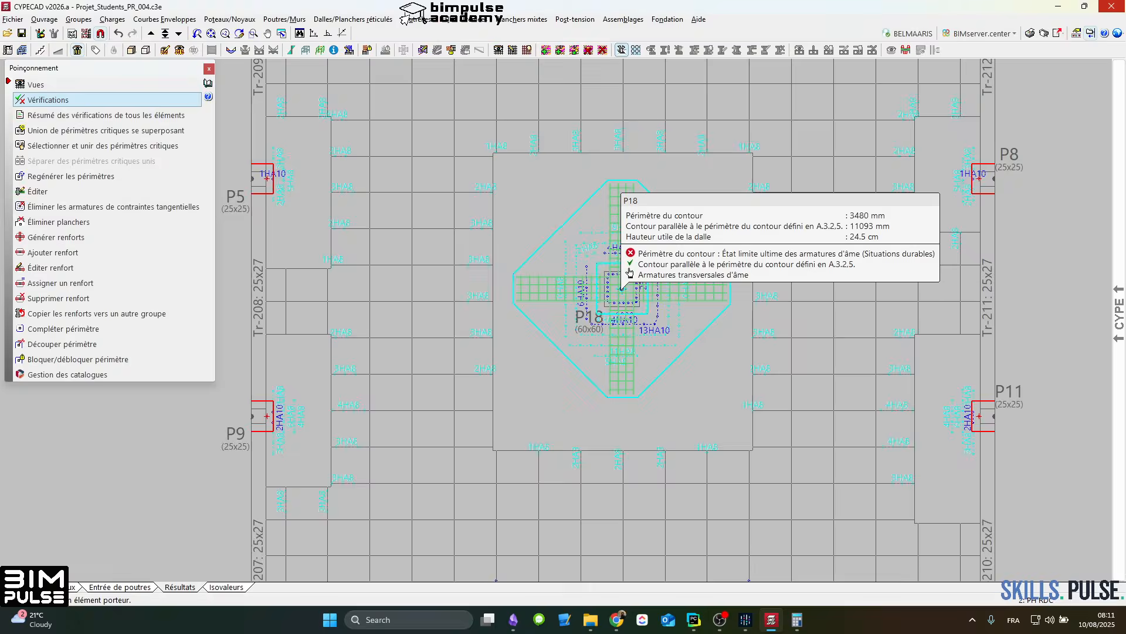
left_click(50, 268)
left_click(614, 294)
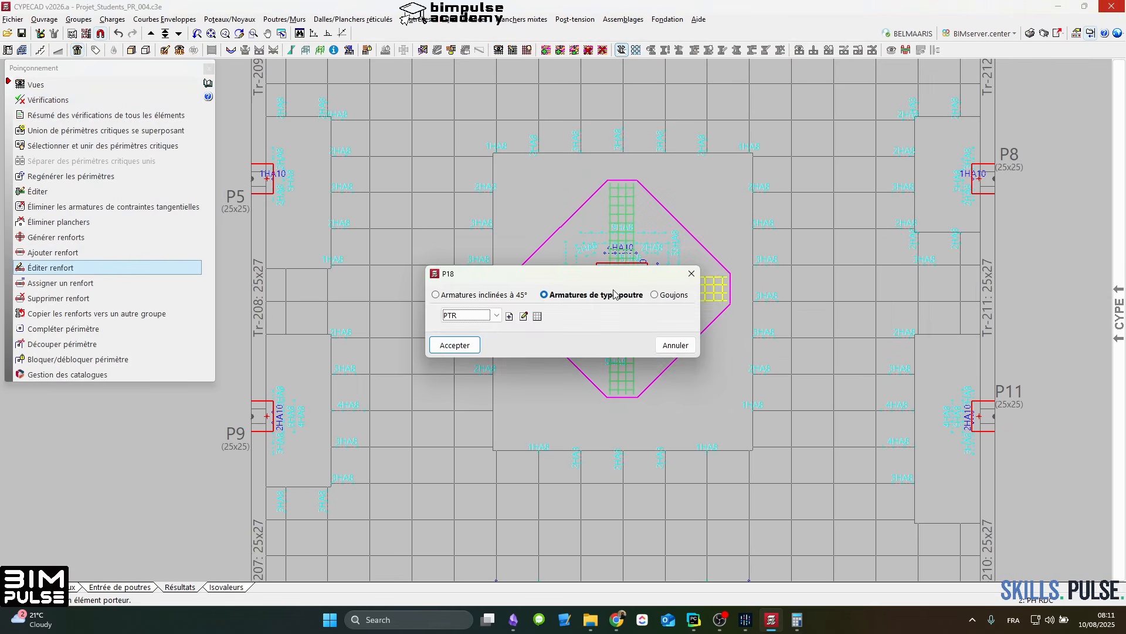
left_click(528, 317)
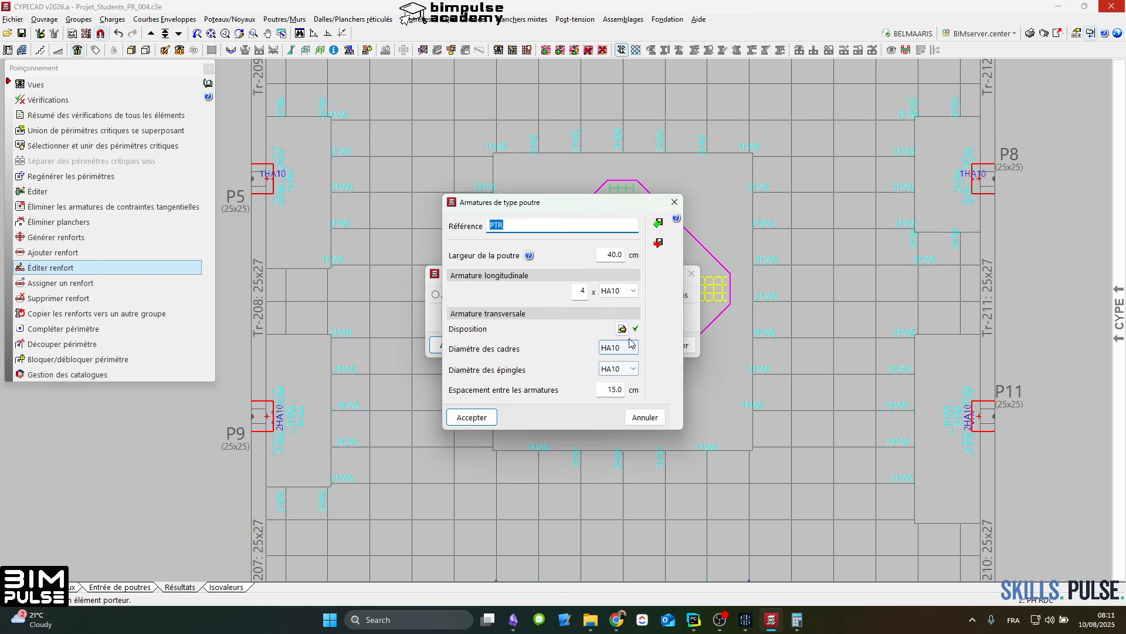
left_click(581, 291)
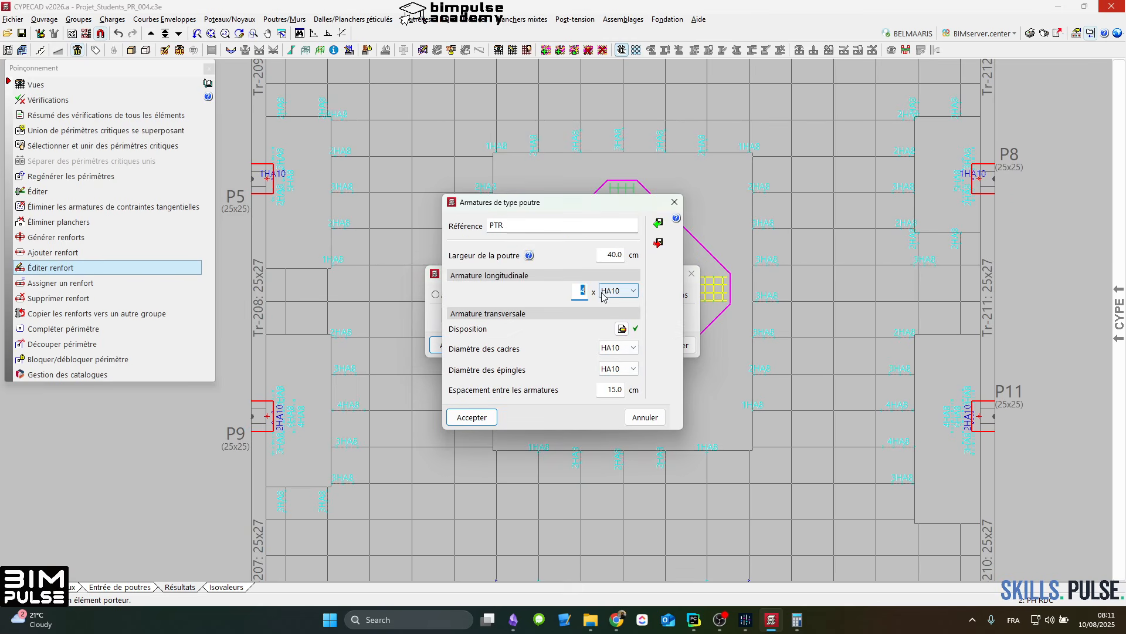
left_click(621, 328)
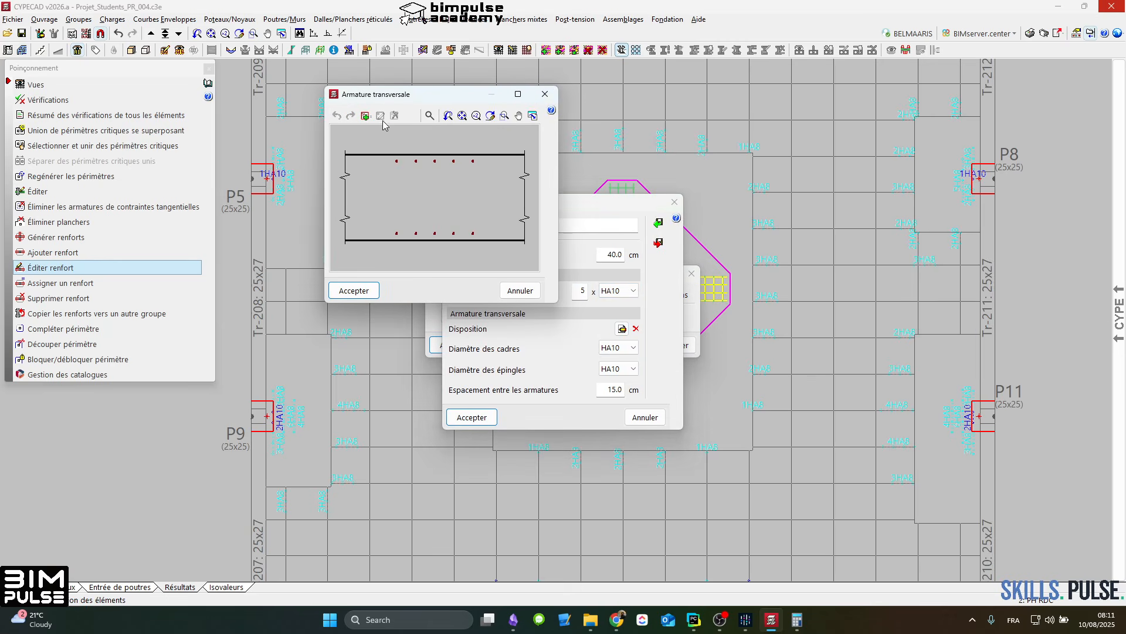
left_click(365, 117)
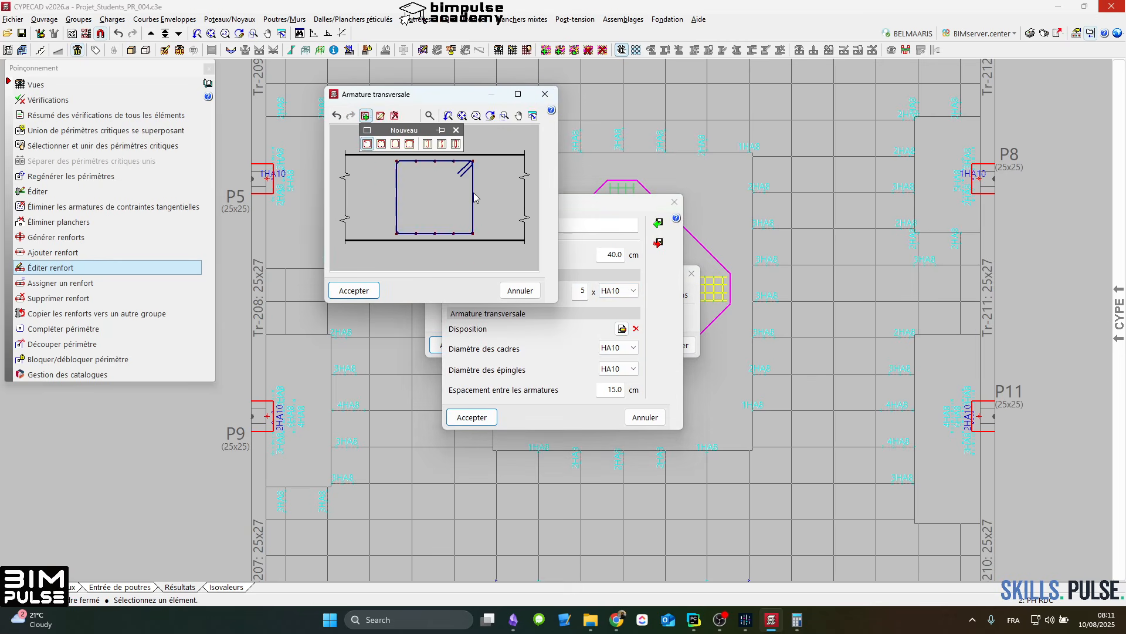
left_click(420, 196)
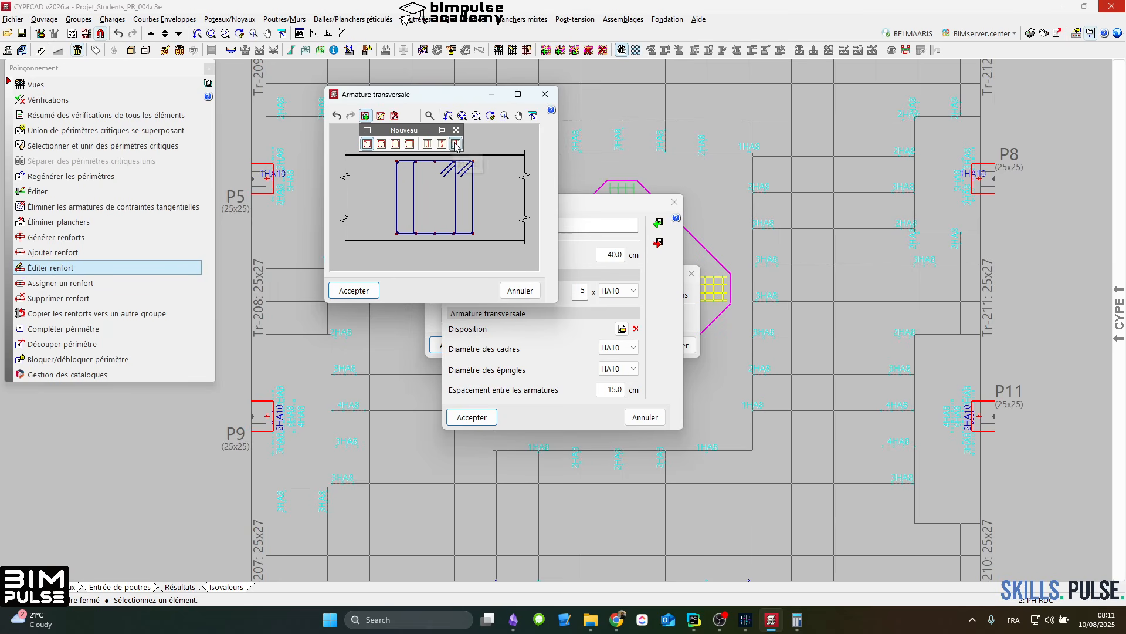
left_click(457, 130)
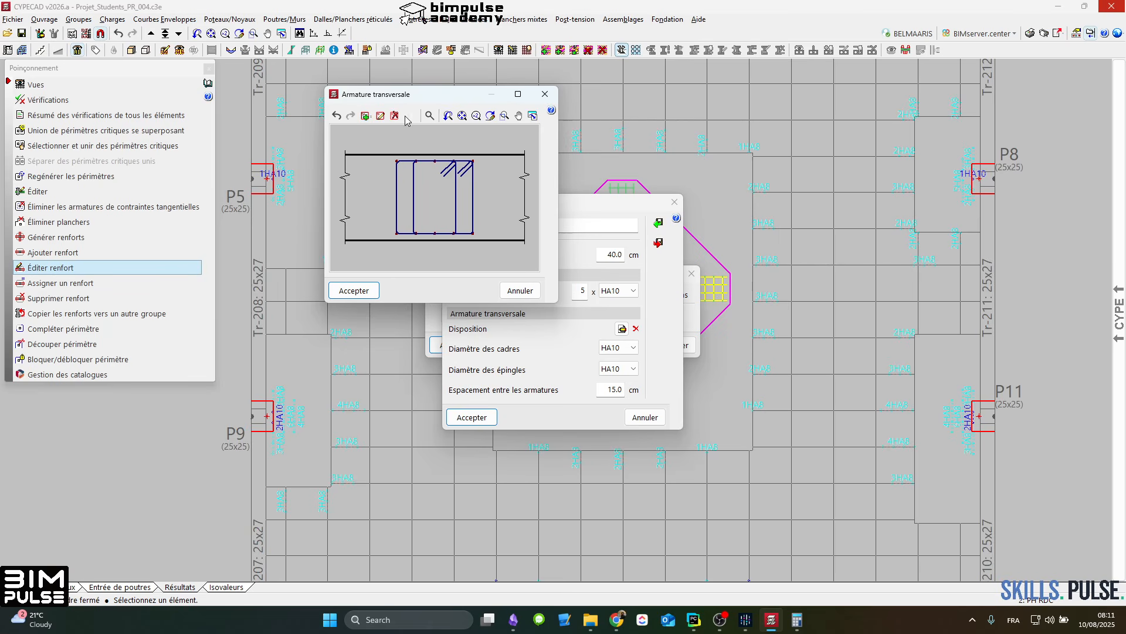
left_click(396, 115)
left_click(414, 165)
Step: Add link ties on the three intermediate longitudinal bars of the transverse reinforcement layout and accept it
left_click(367, 115)
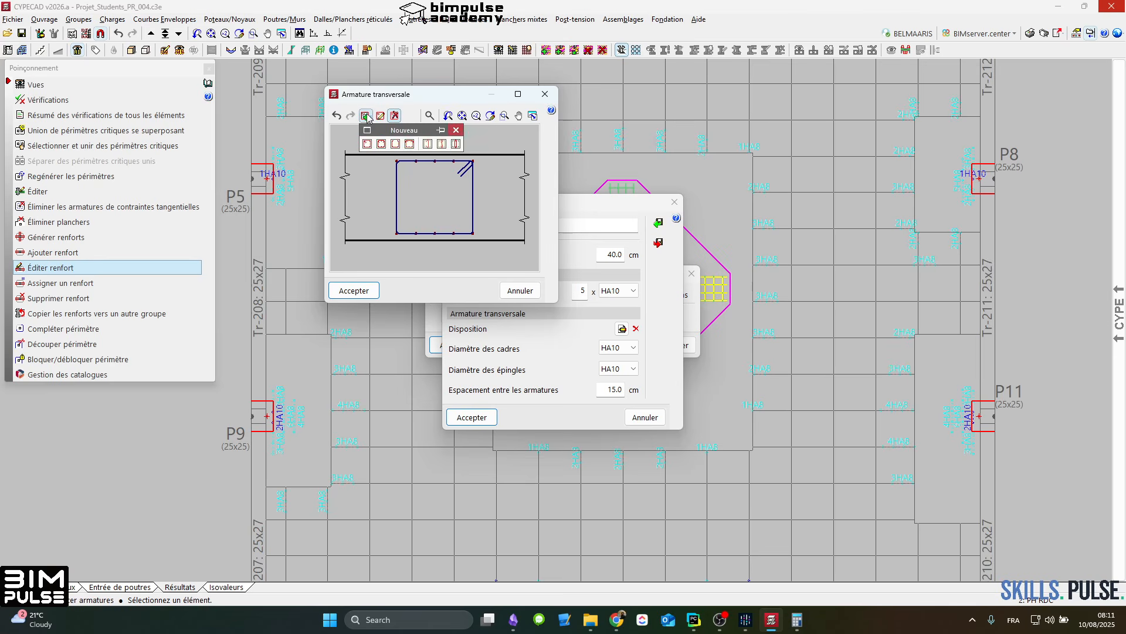
left_click(456, 144)
left_click(449, 197)
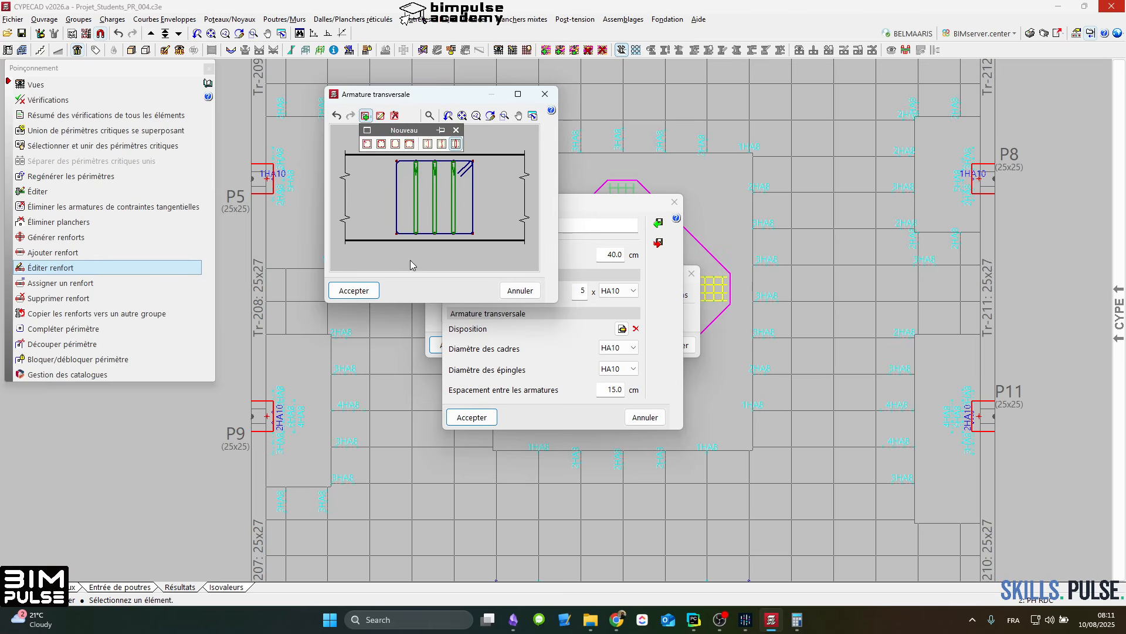
left_click(354, 290)
Step: Set the diameters of both the stirrups and the link ties to HA12 and apply the PTR reinforcement to P18
left_click(611, 370)
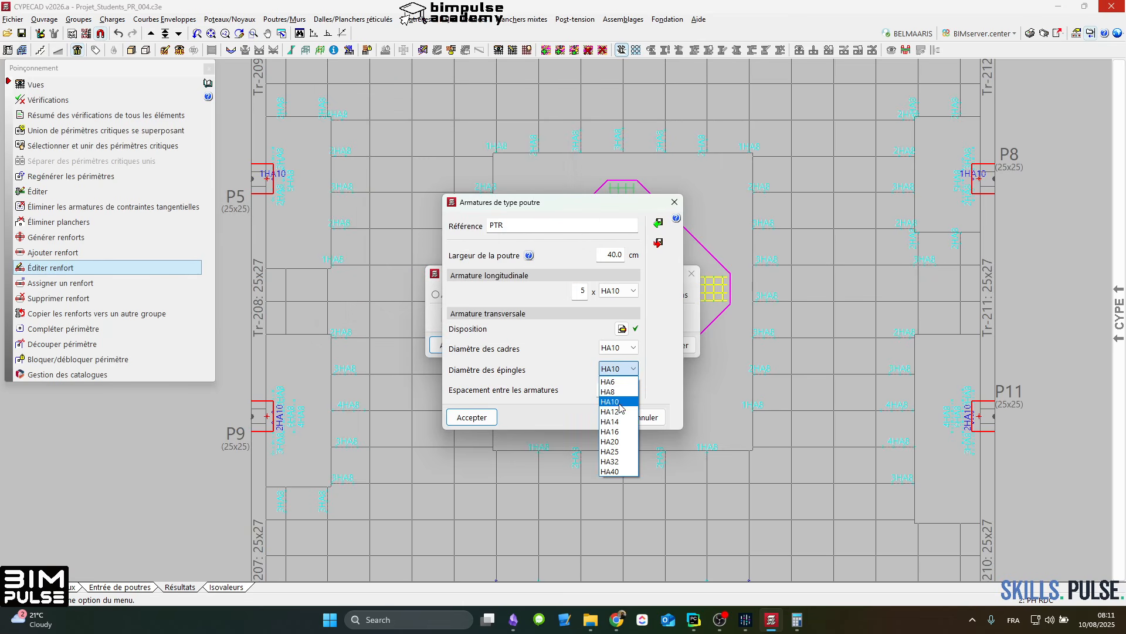
left_click(619, 404)
left_click(621, 369)
left_click(623, 411)
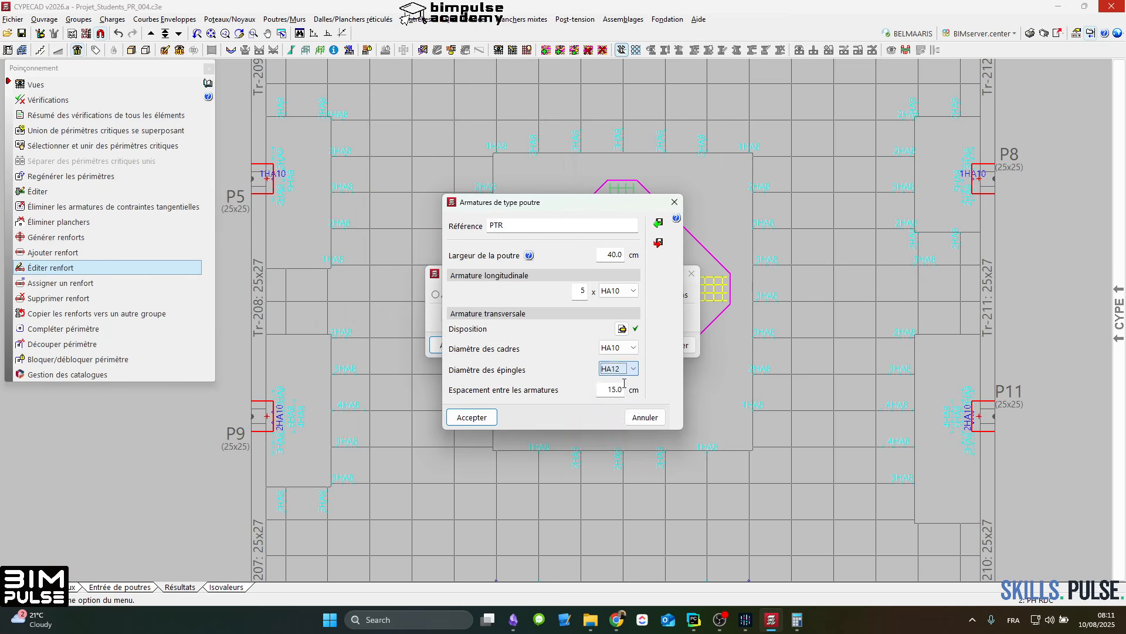
left_click(620, 348)
left_click(624, 392)
left_click(490, 414)
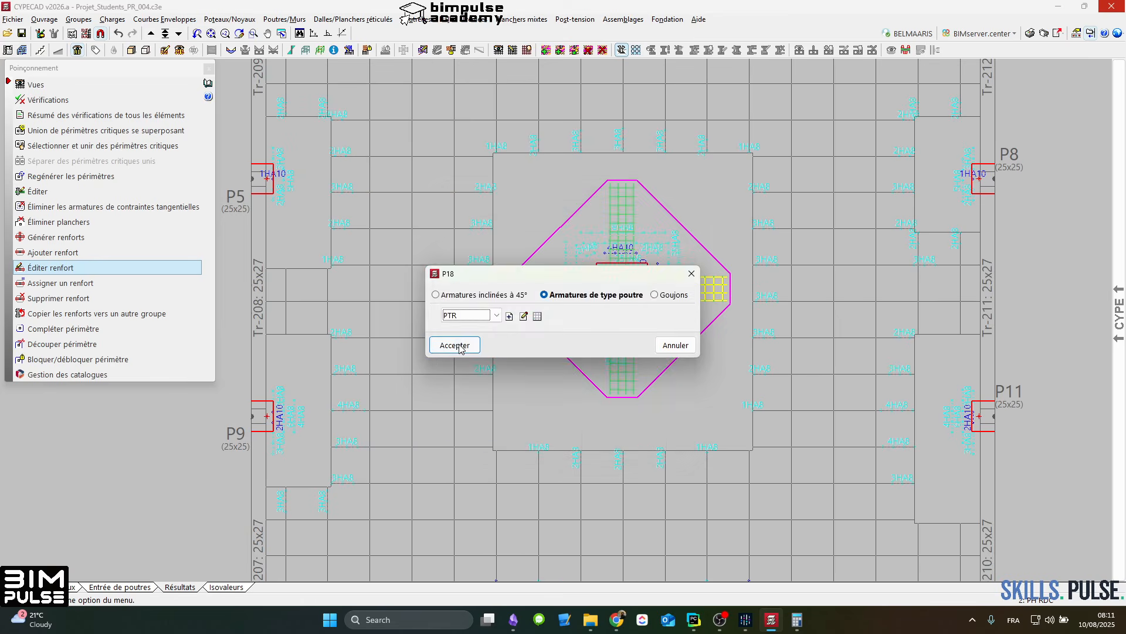
left_click(459, 349)
Step: Run the punching verification on P18, review the check results, and close the report
scroll(557, 270, "up", 2)
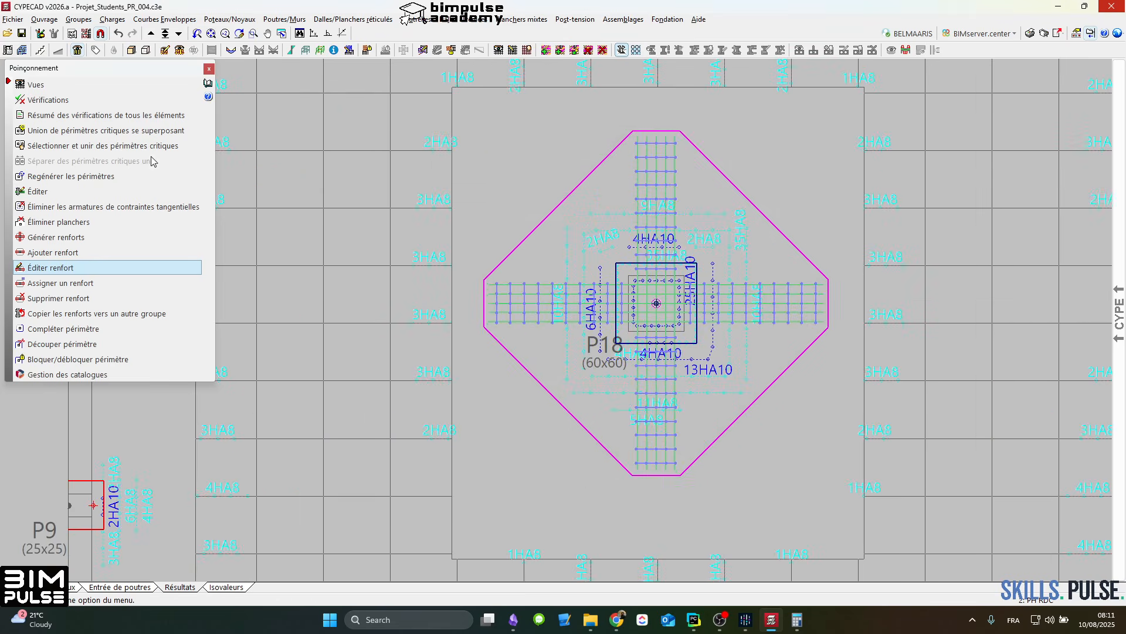
left_click(39, 103)
left_click(494, 221)
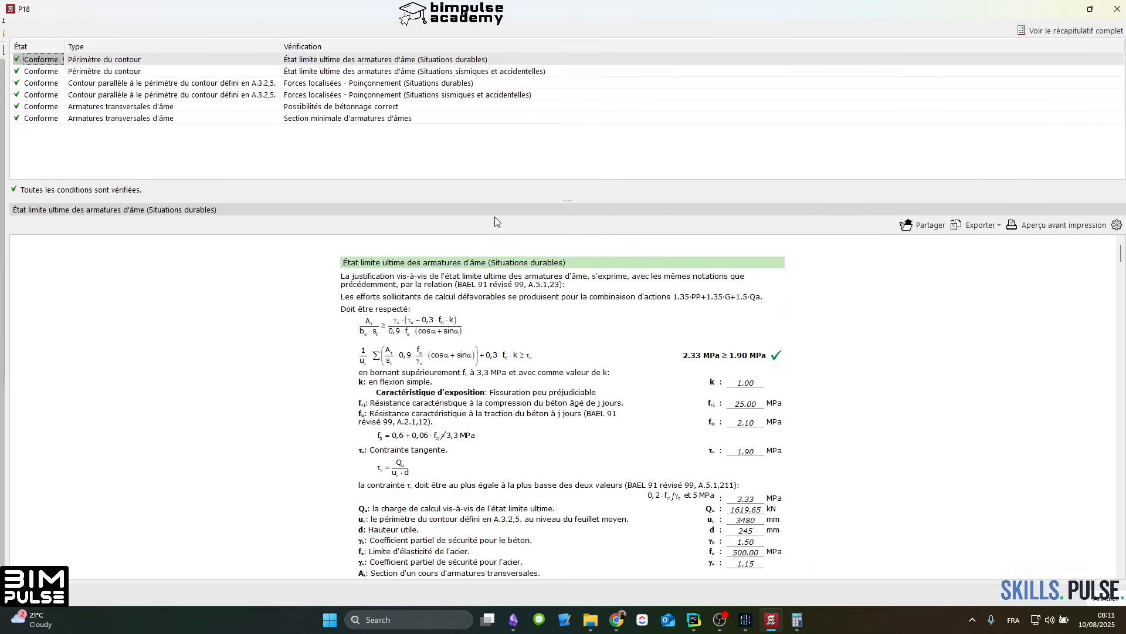
key("Escape")
scroll(633, 305, "down", 3)
right_click(716, 312)
scroll(654, 301, "up", 3)
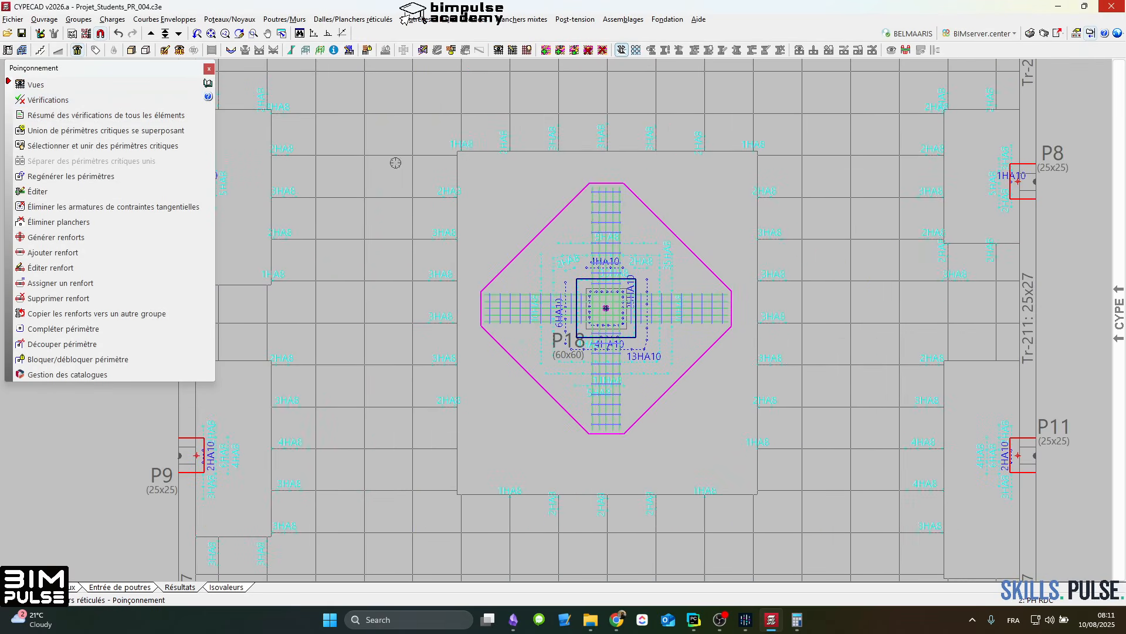
Step: Generate the detailed 3D view of the structure from Fondation up to PH ETAGE
left_click(1123, 285)
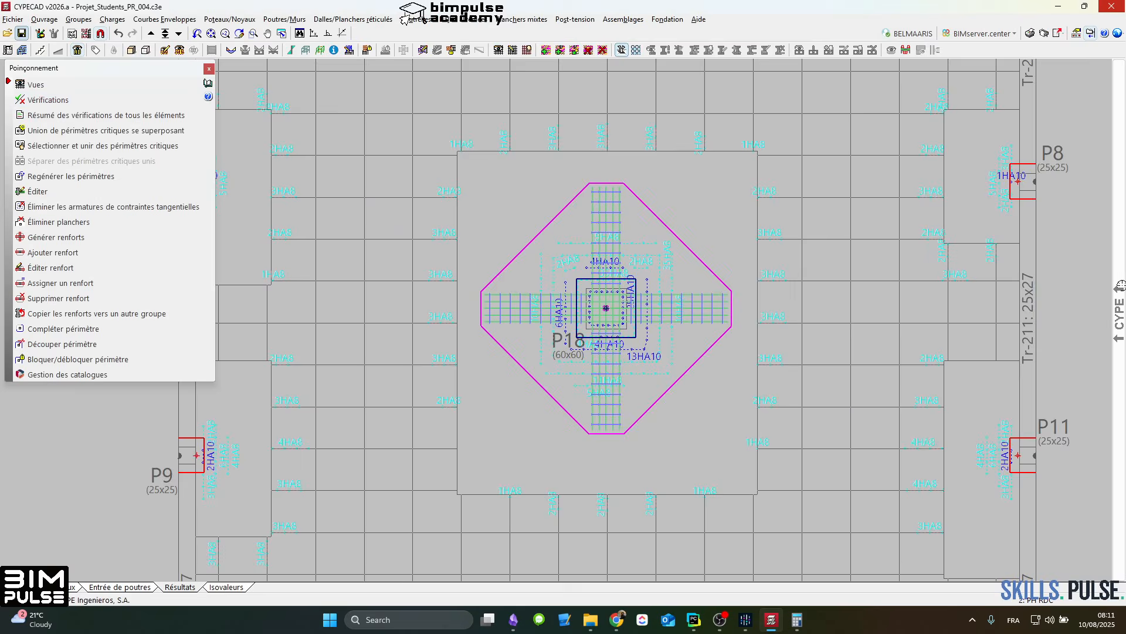
left_click(1044, 406)
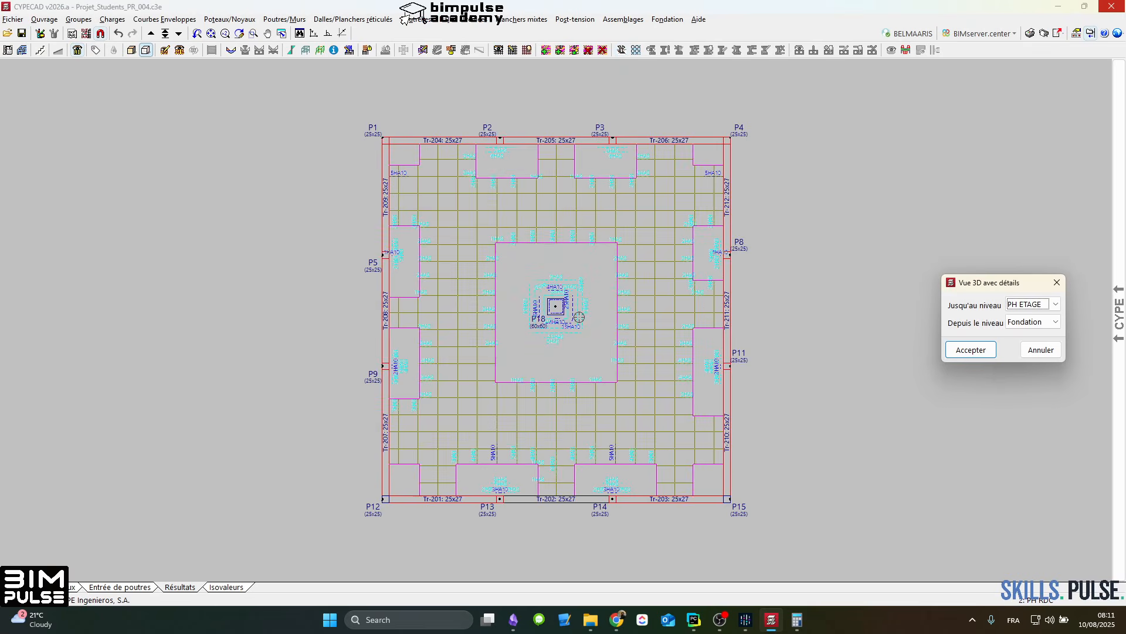
left_click(972, 350)
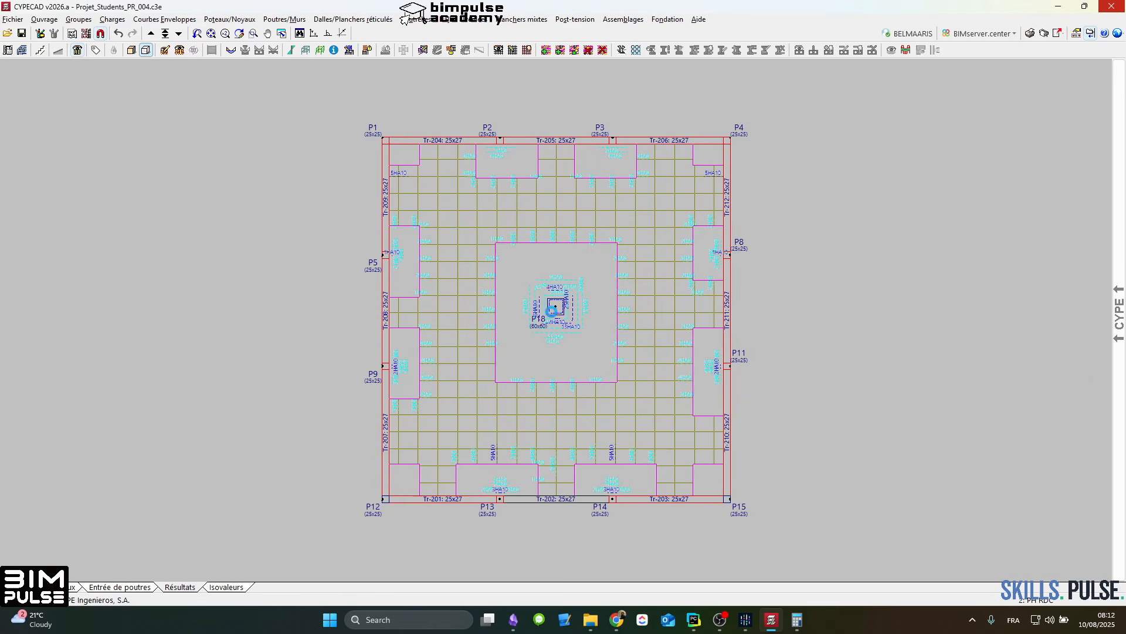
Step: Examine the punching reinforcement cages around P18's column head from below and above in the 3D view
scroll(551, 317, "up", 10)
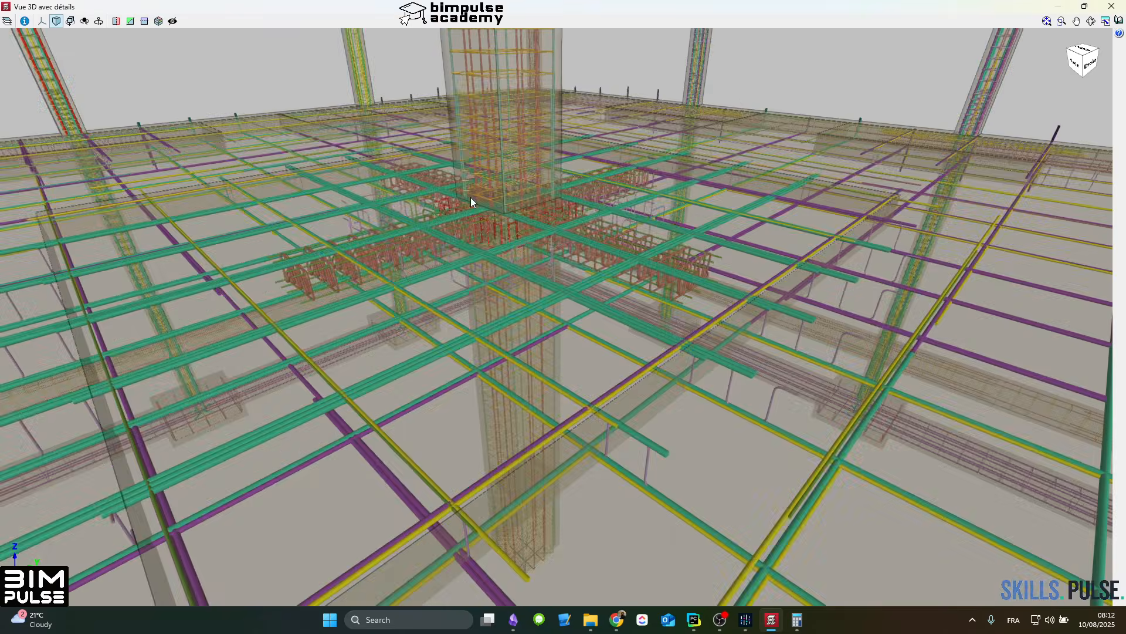
left_click_drag(471, 198, 464, 150)
scroll(587, 174, "up", 2)
scroll(446, 189, "up", 3)
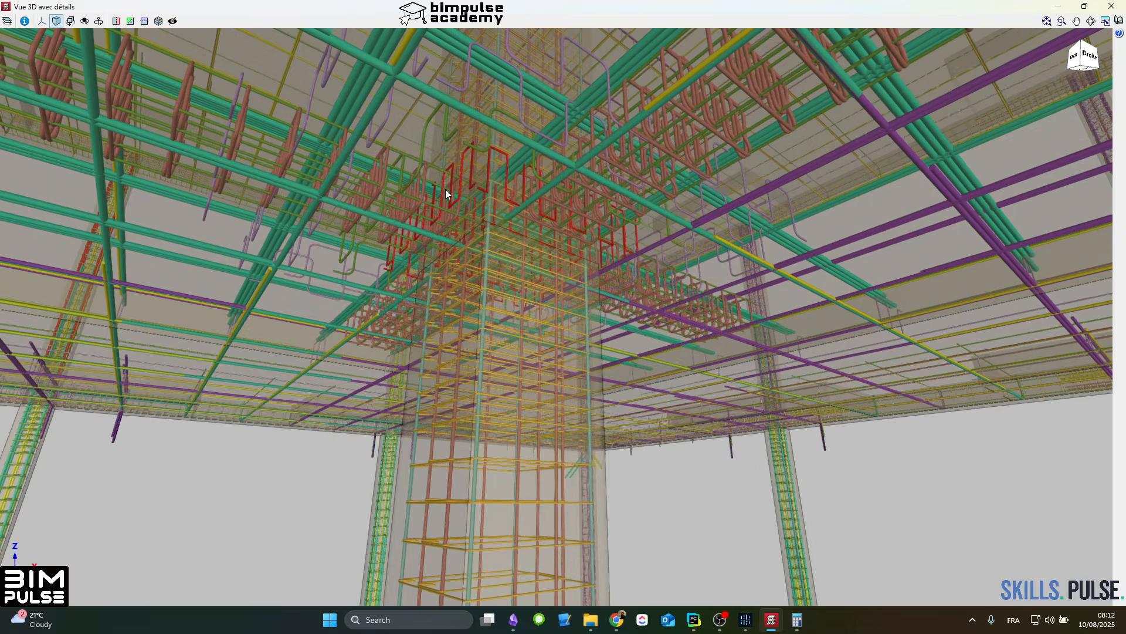
left_click_drag(572, 170, 585, 295)
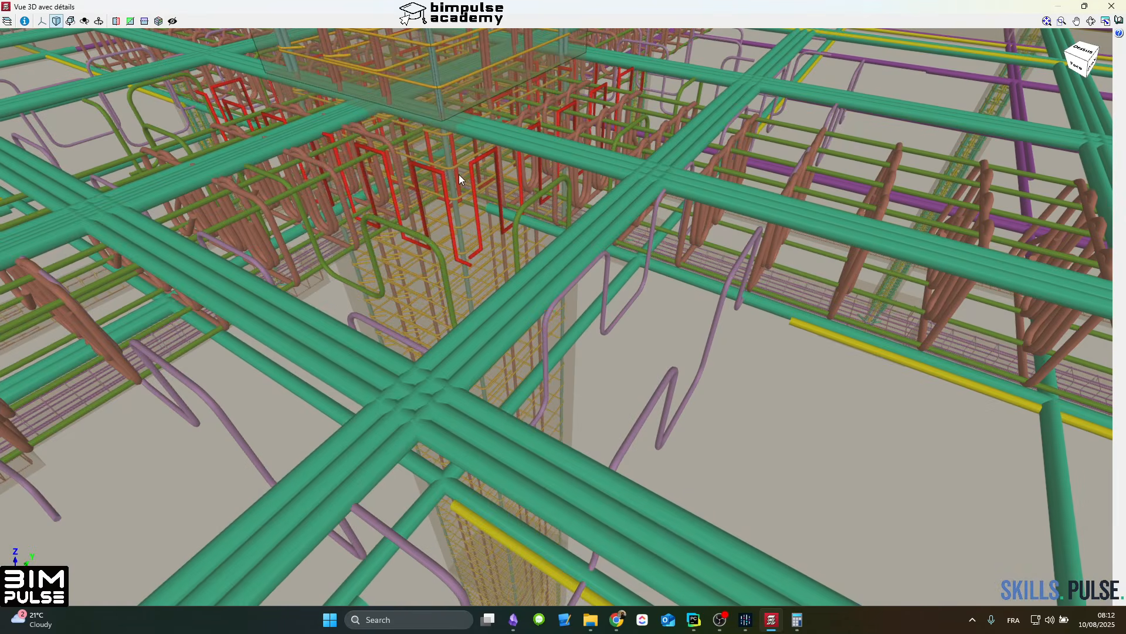
left_click_drag(444, 178, 676, 334)
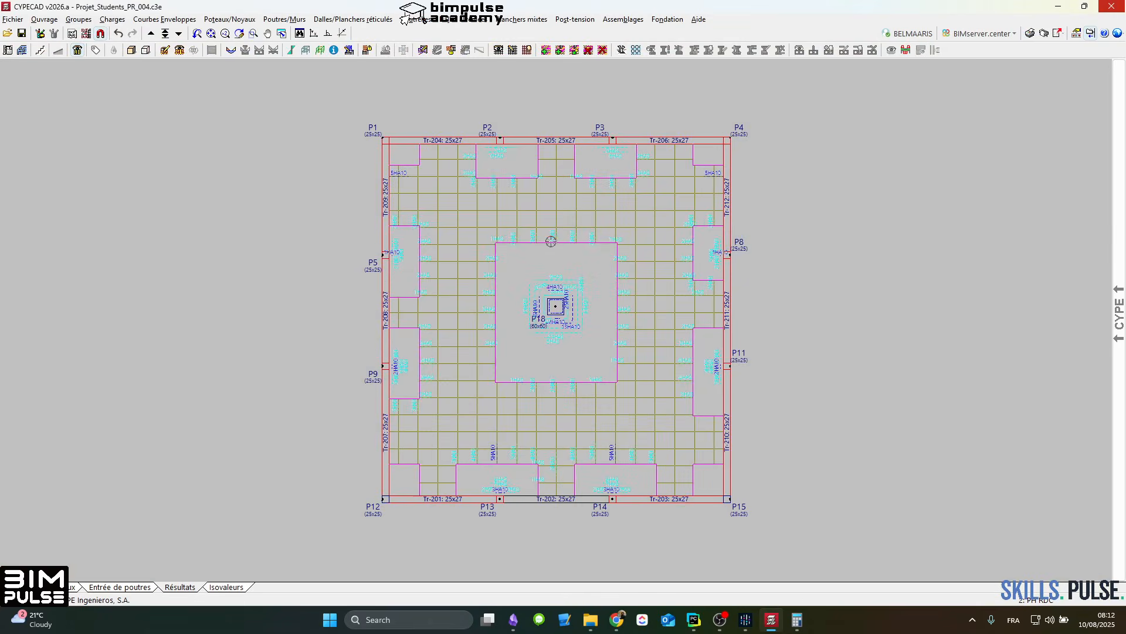
Step: Eliminate the tangential stress reinforcement around P18 and leave the punching tools
scroll(575, 321, "up", 3)
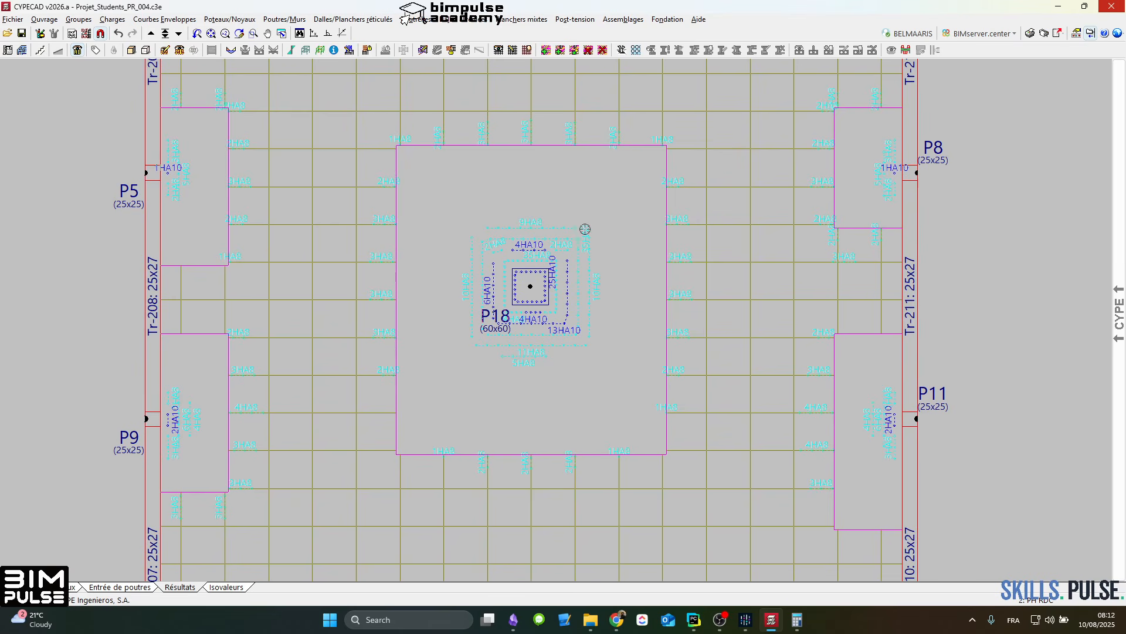
left_click(621, 50)
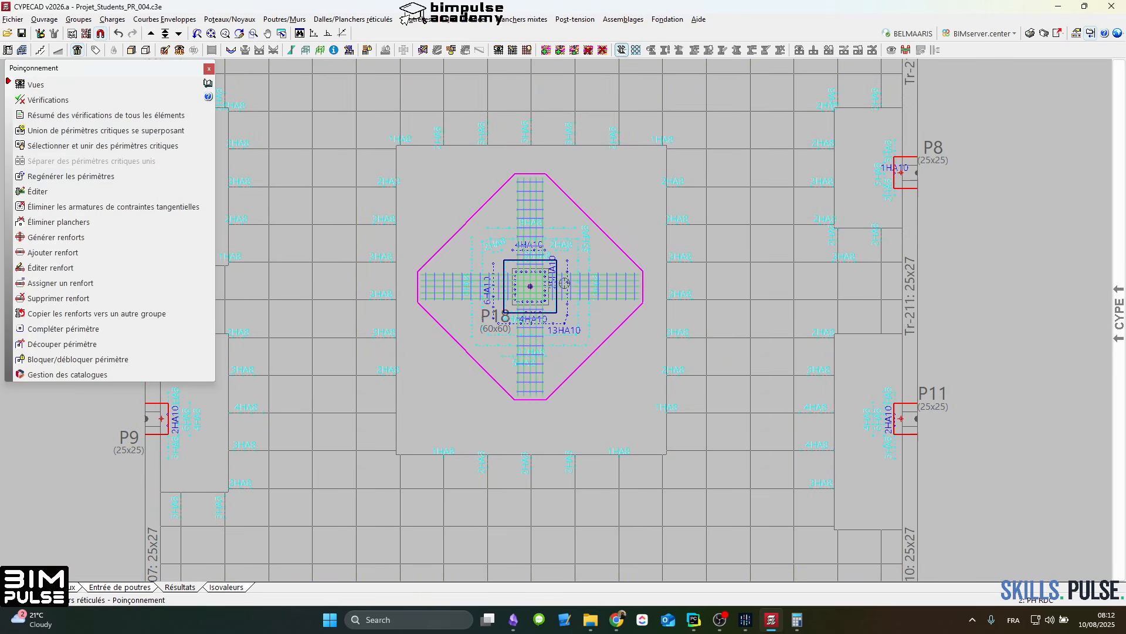
left_click(69, 206)
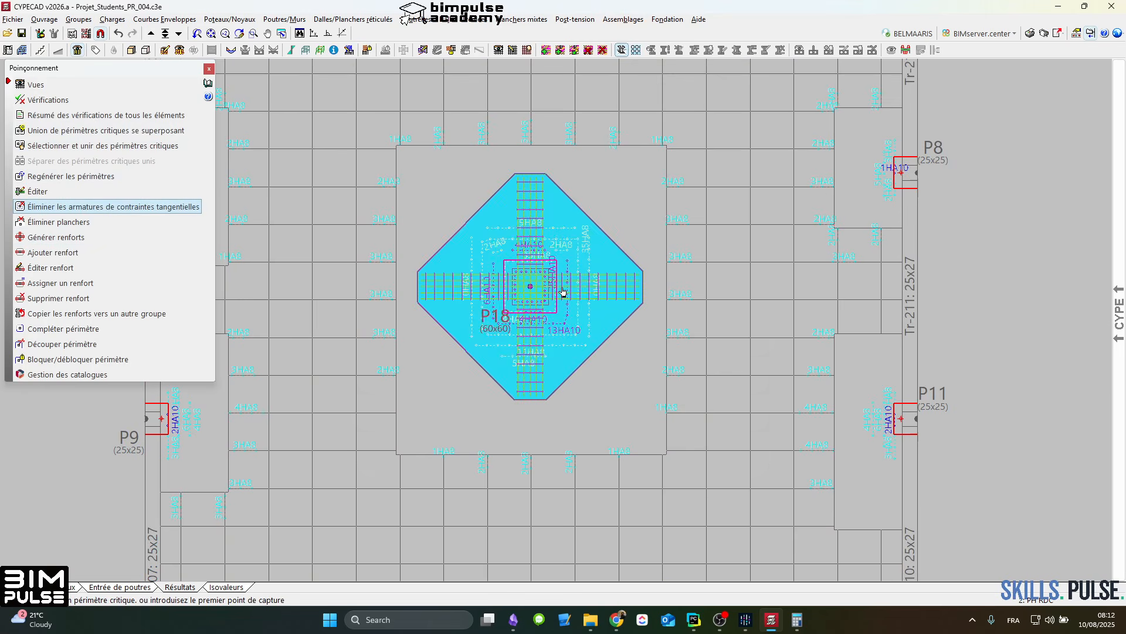
left_click(445, 255)
scroll(679, 322, "up", 2)
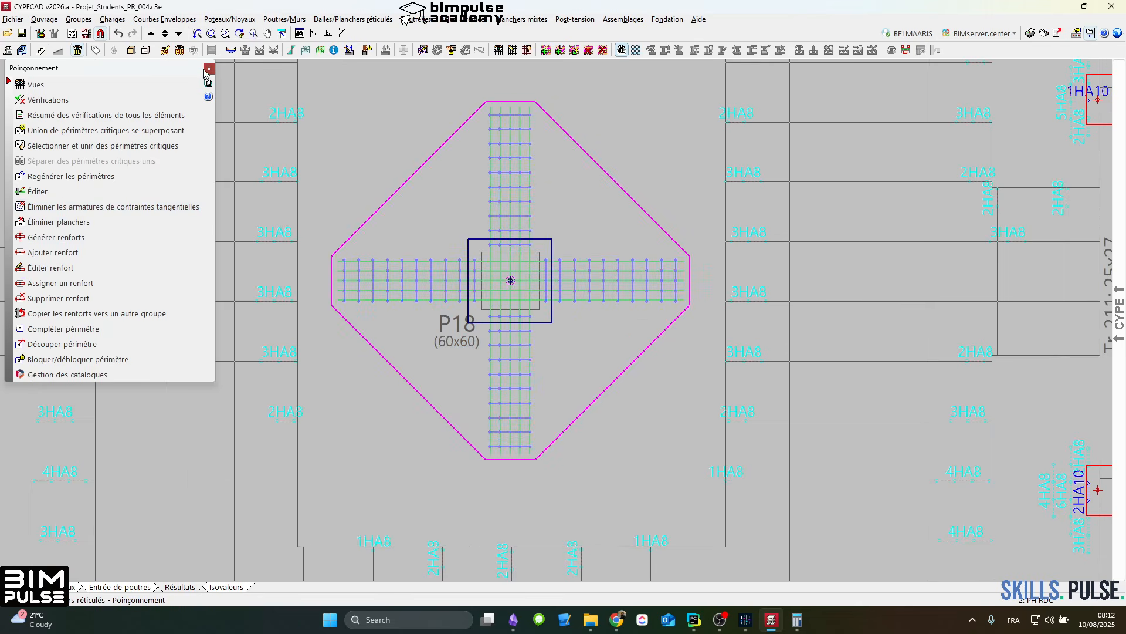
left_click(205, 69)
Step: Open the column reinforcement editor from column P5 and select the P1 and P4 group
scroll(312, 270, "down", 3)
middle_click_drag(359, 286, 480, 369)
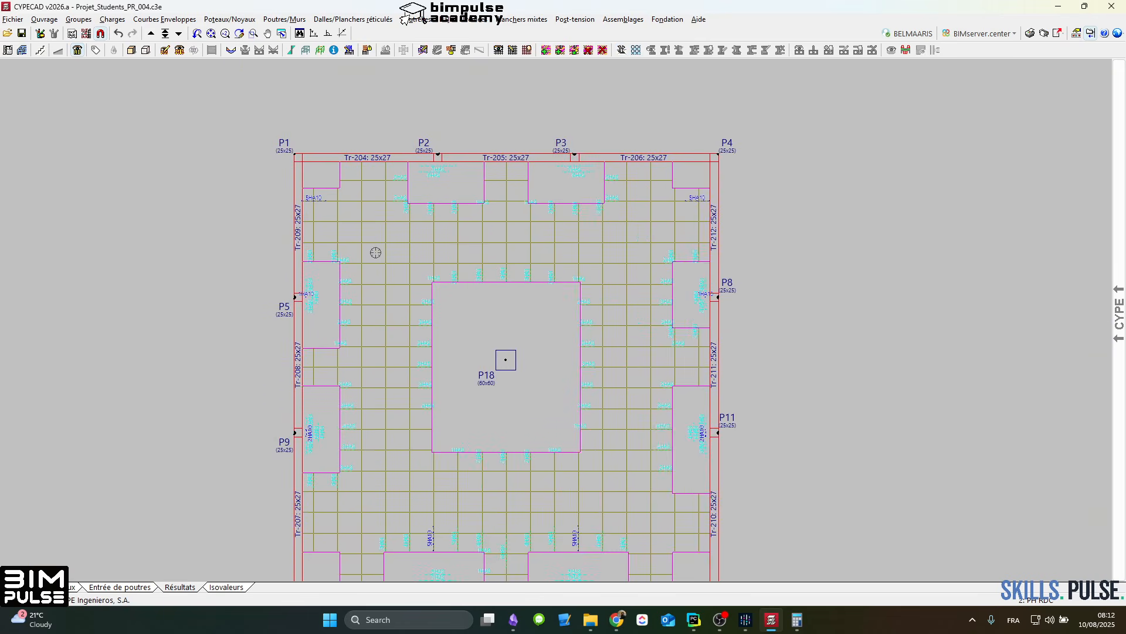
middle_click_drag(393, 383, 495, 254)
scroll(428, 226, "up", 3)
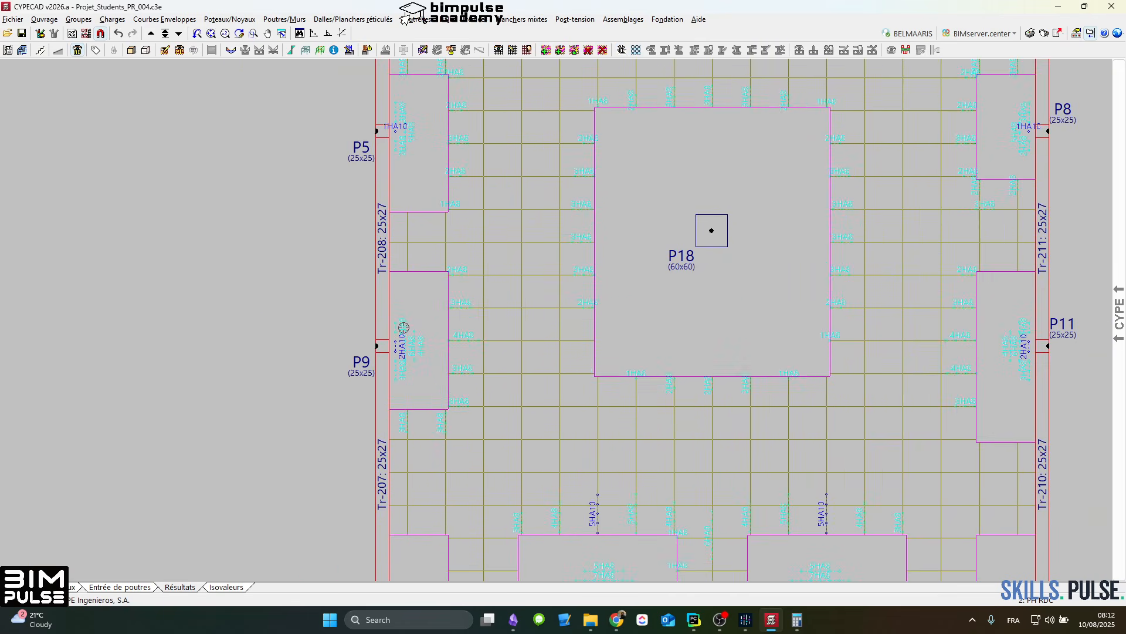
scroll(410, 264, "down", 2)
left_click(349, 51)
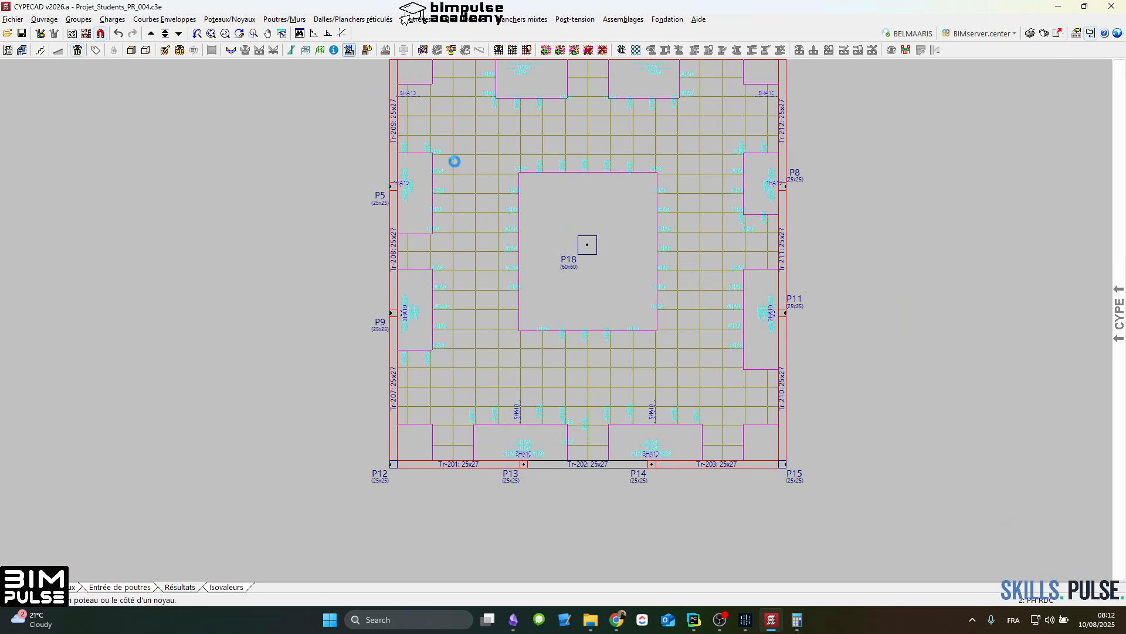
left_click(422, 183)
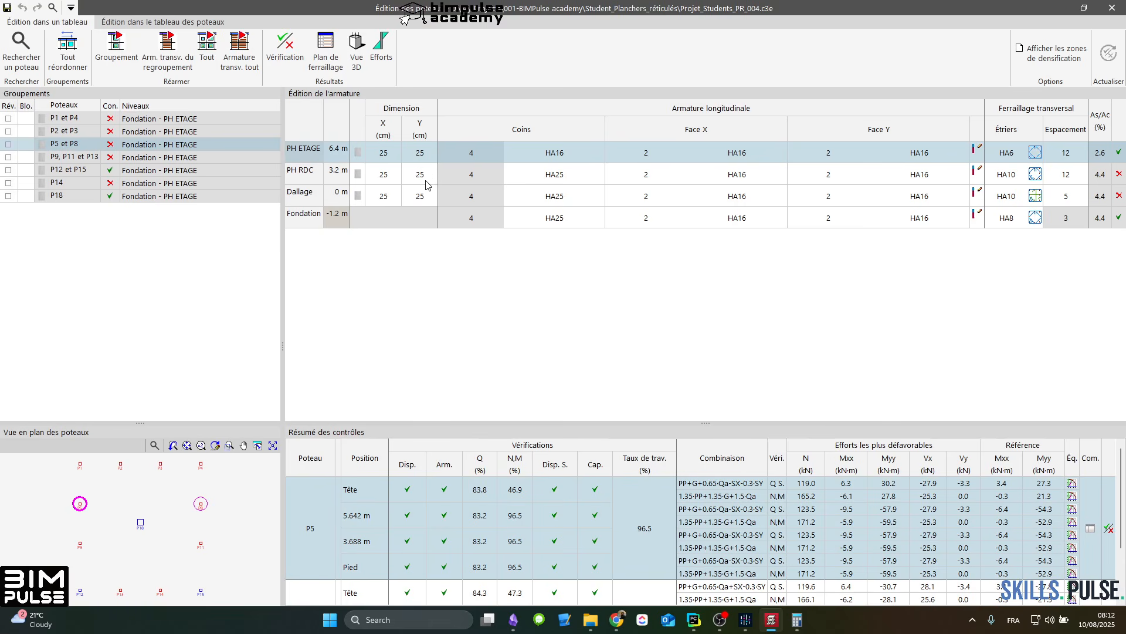
left_click(83, 118)
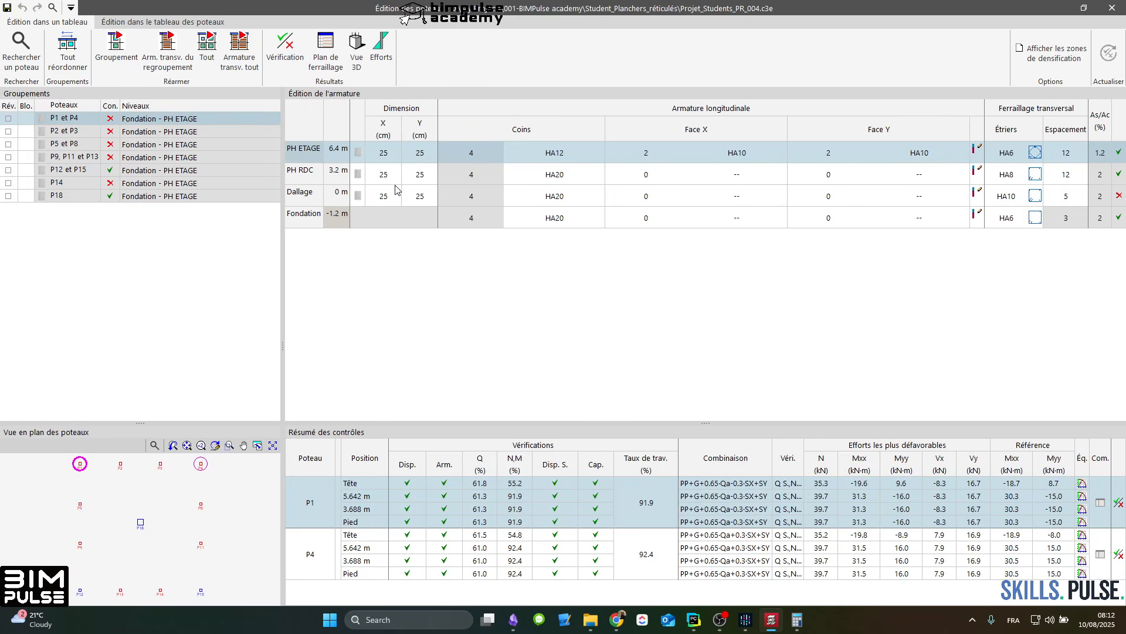
Step: Merge all column groups except P18 into the P1 and P4 group in the column table
left_click(129, 22)
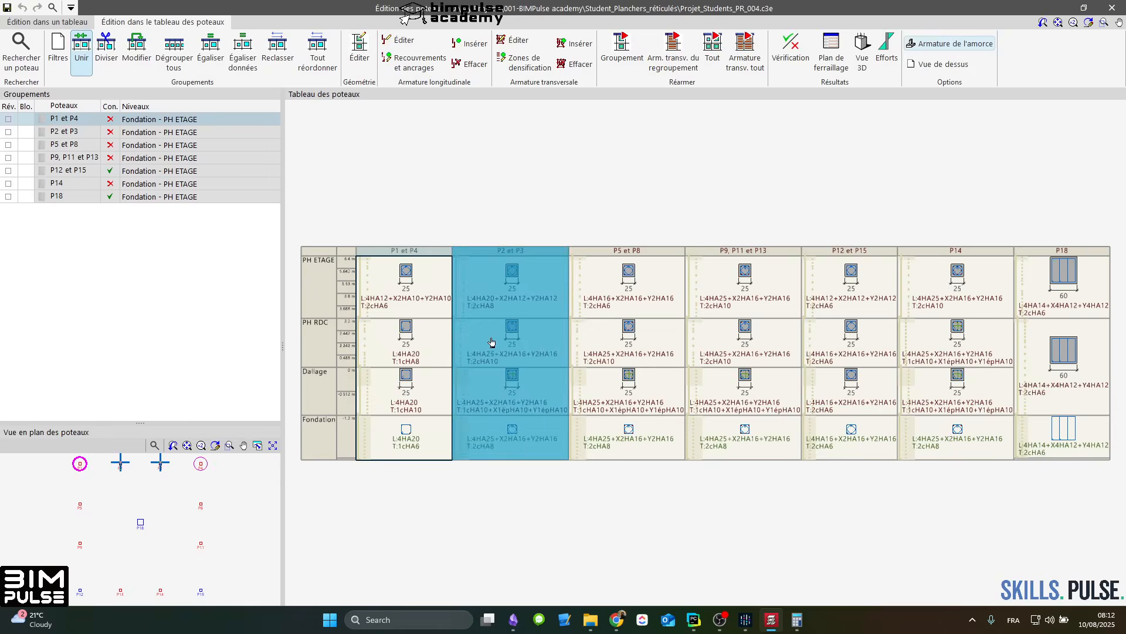
left_click(418, 298)
scroll(417, 298, "down", 3)
left_click(466, 308)
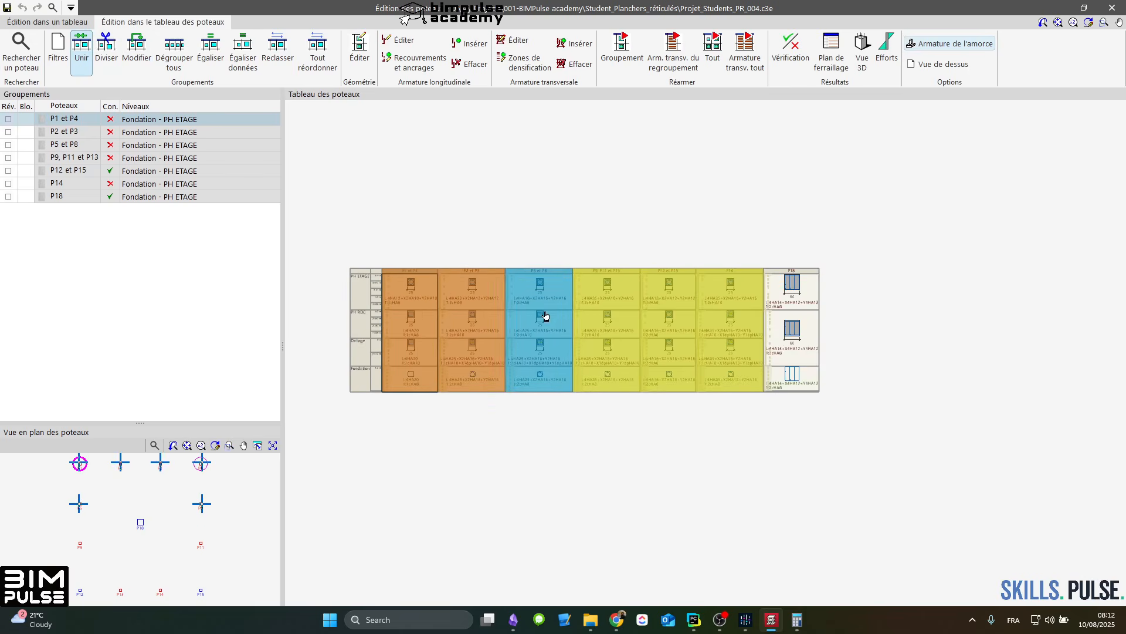
left_click(545, 316)
left_click(597, 318)
left_click(673, 320)
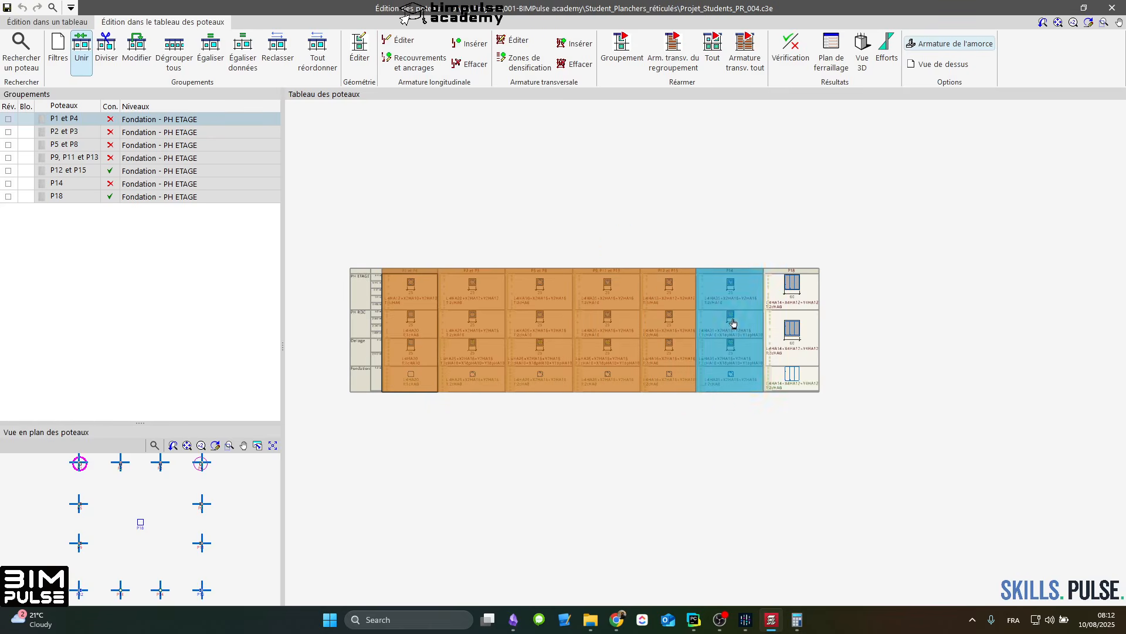
left_click(733, 322)
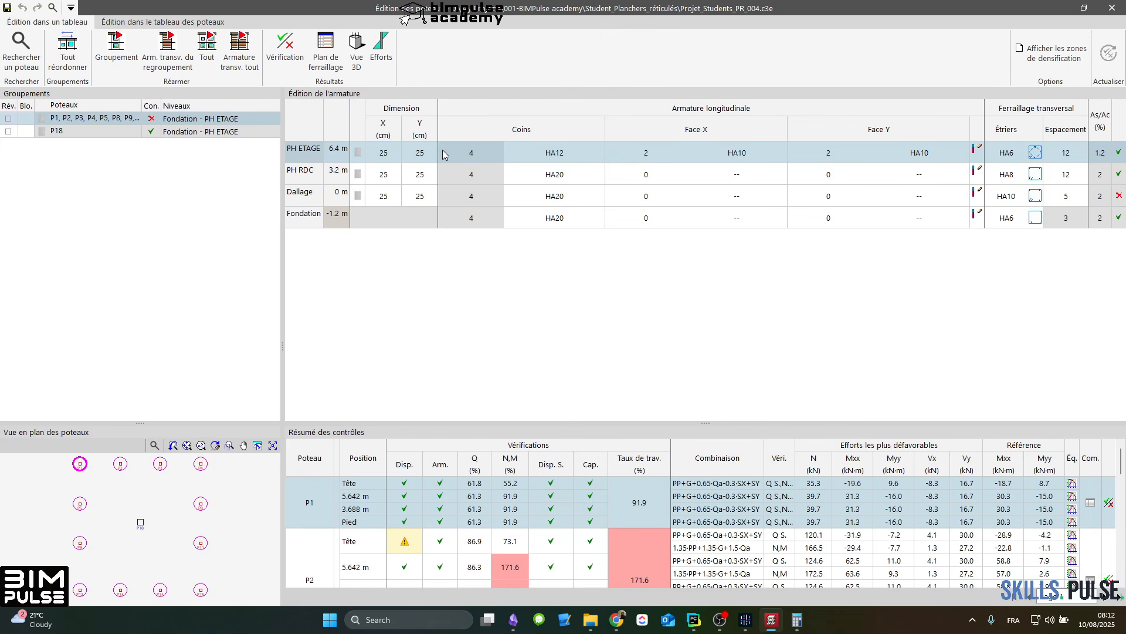
Step: Set the merged column group's section to 40 x 40 cm on all levels, then close the editor and save the changes
left_click(383, 153)
type("40")
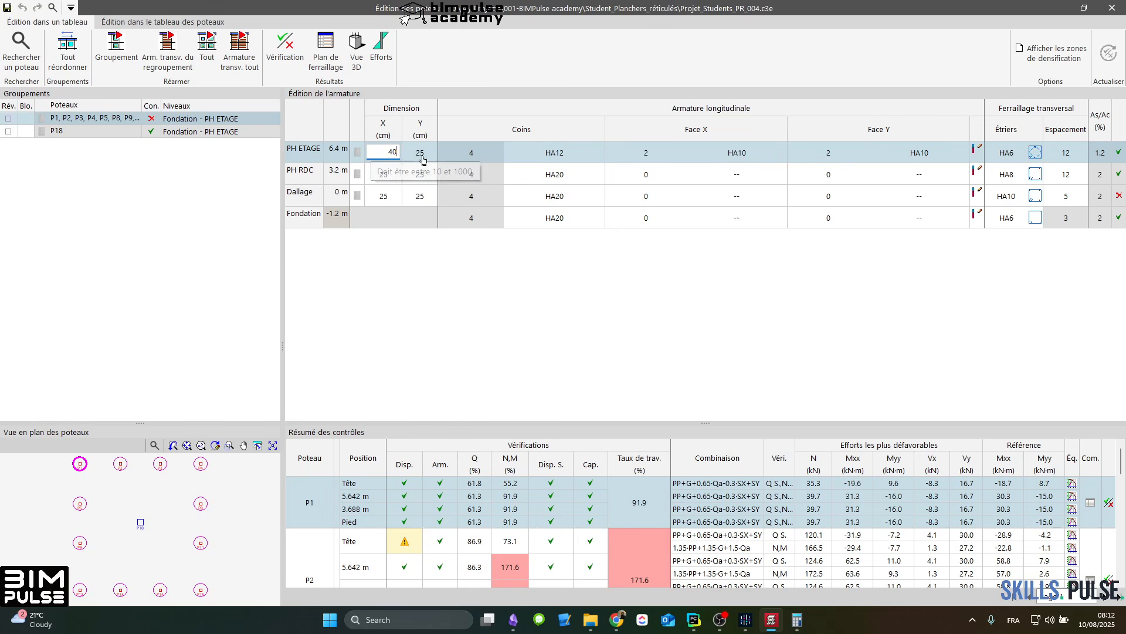
key("Return")
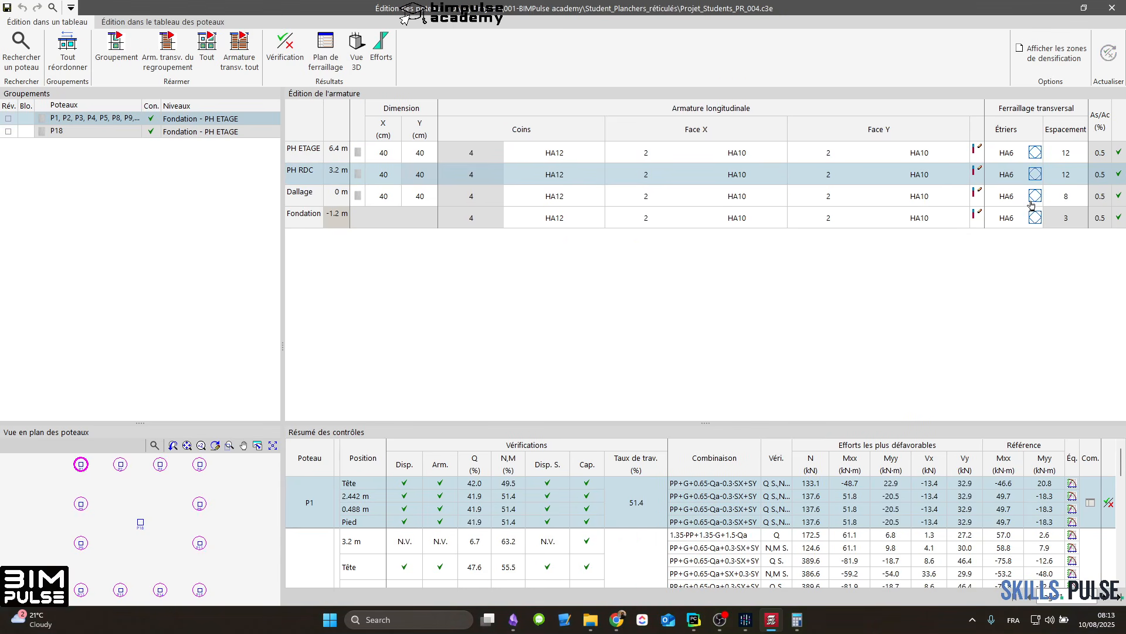
left_click(828, 199)
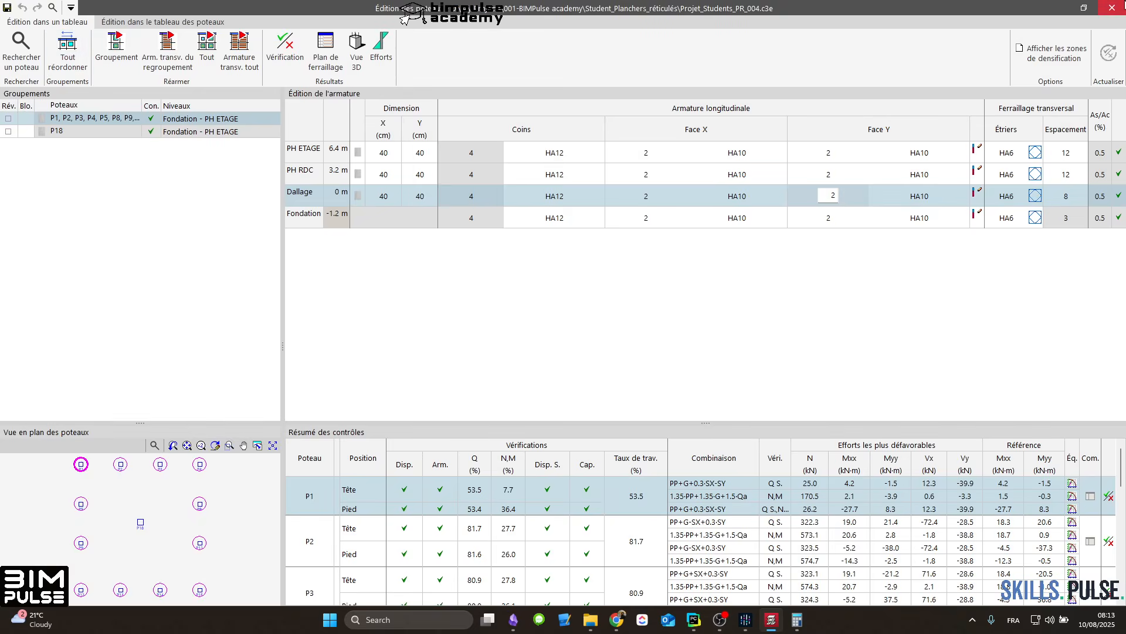
left_click(1112, 8)
left_click(482, 334)
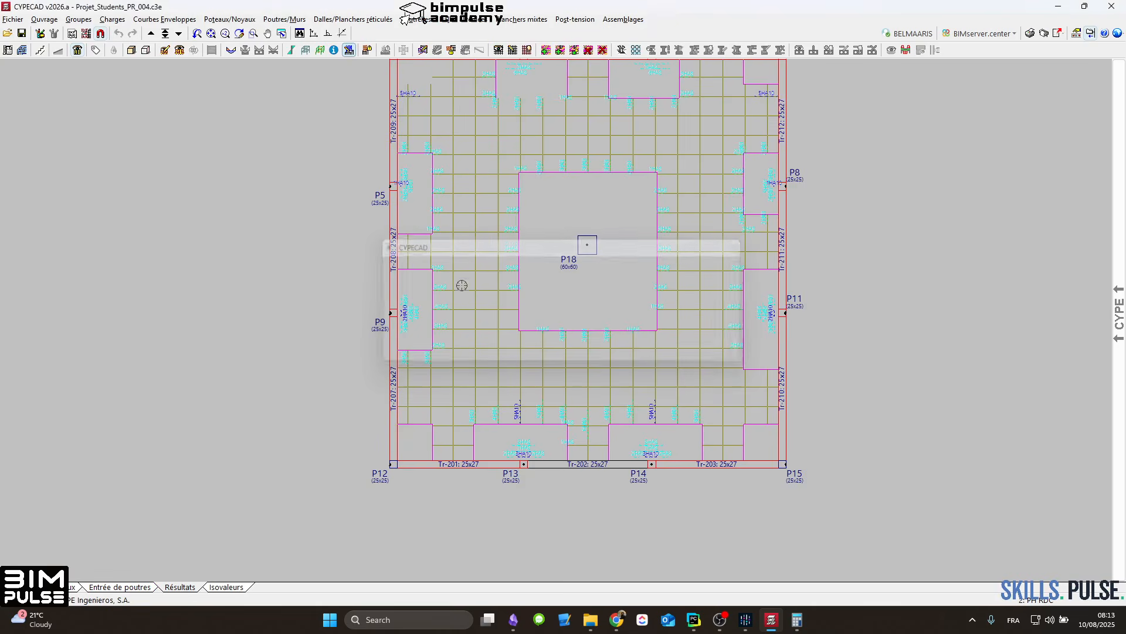
Step: Assign a 30 cm wide flat beam section to all perimeter beams of the PH RDC floor, following the beam adjustment
scroll(457, 282, "up", 3)
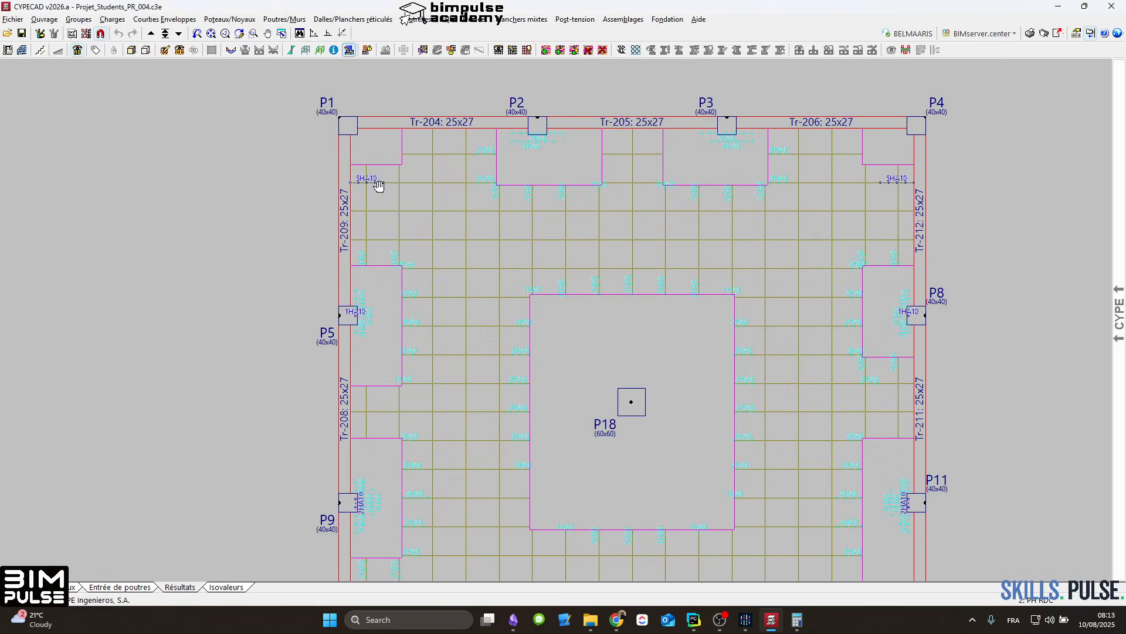
middle_click_drag(377, 181, 329, 273)
left_click(150, 588)
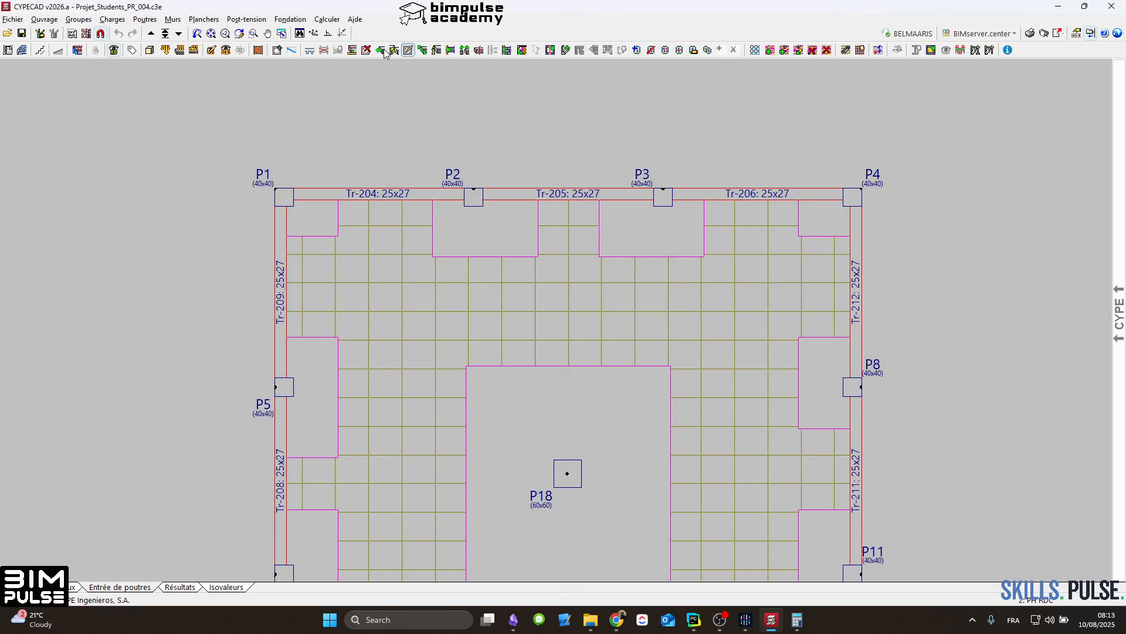
left_click(393, 50)
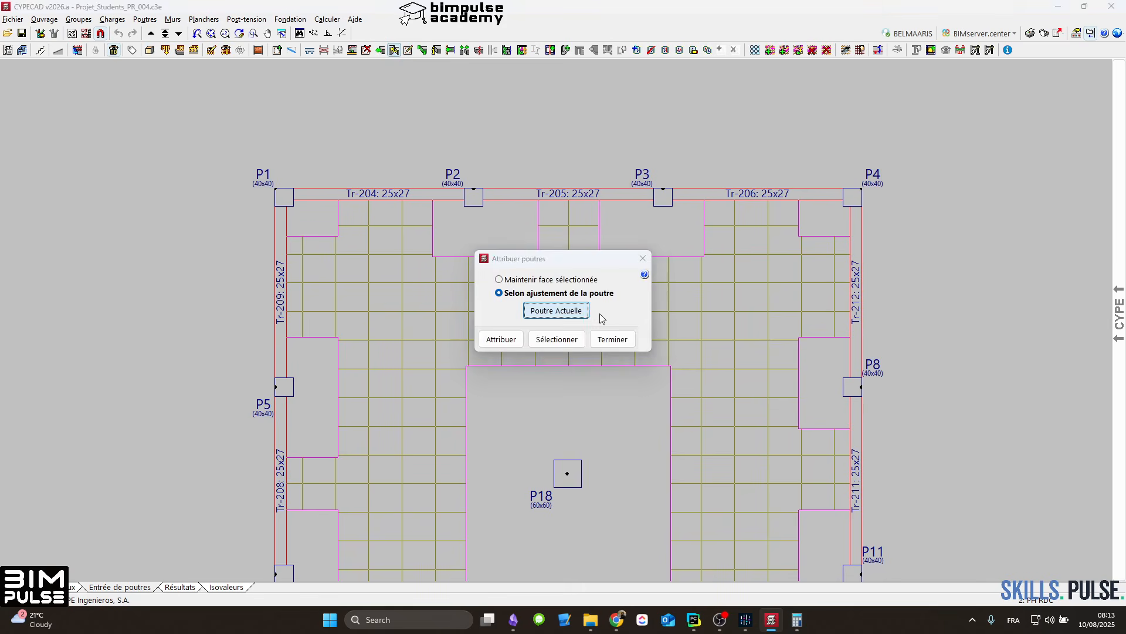
left_click(600, 313)
type("30")
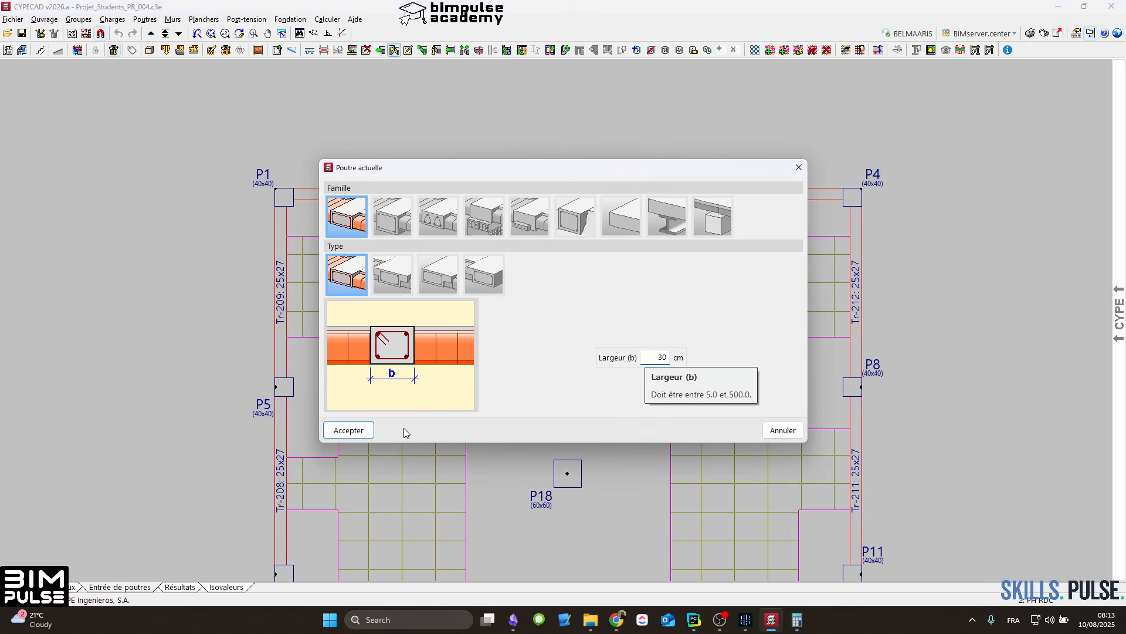
left_click(355, 430)
left_click(519, 340)
scroll(824, 180, "down", 4)
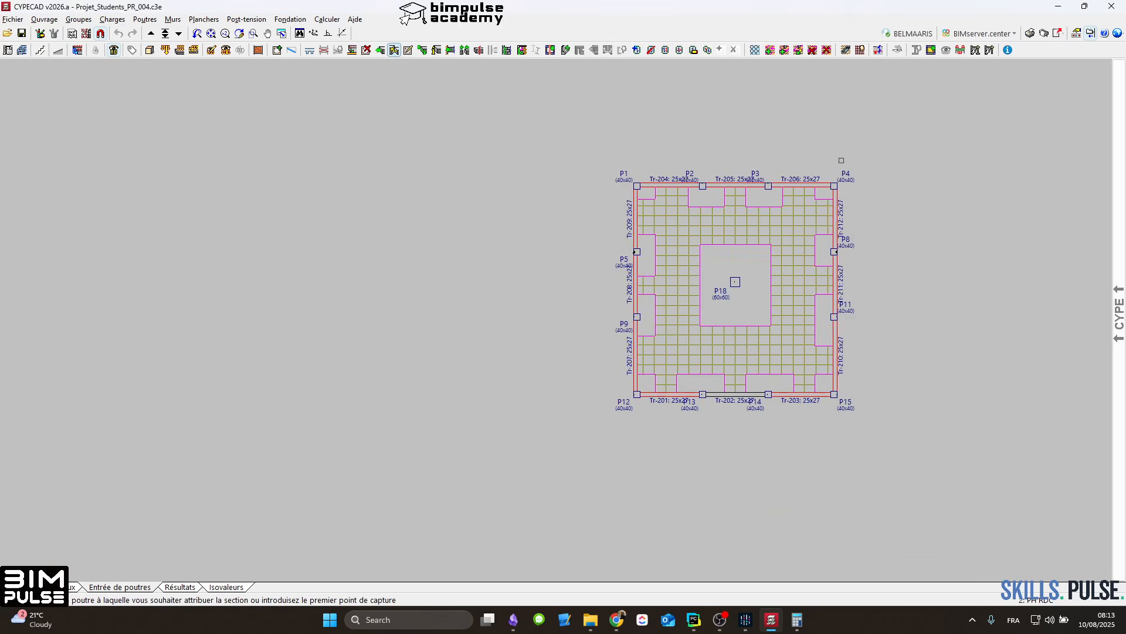
scroll(675, 249, "up", 2)
right_click(674, 249)
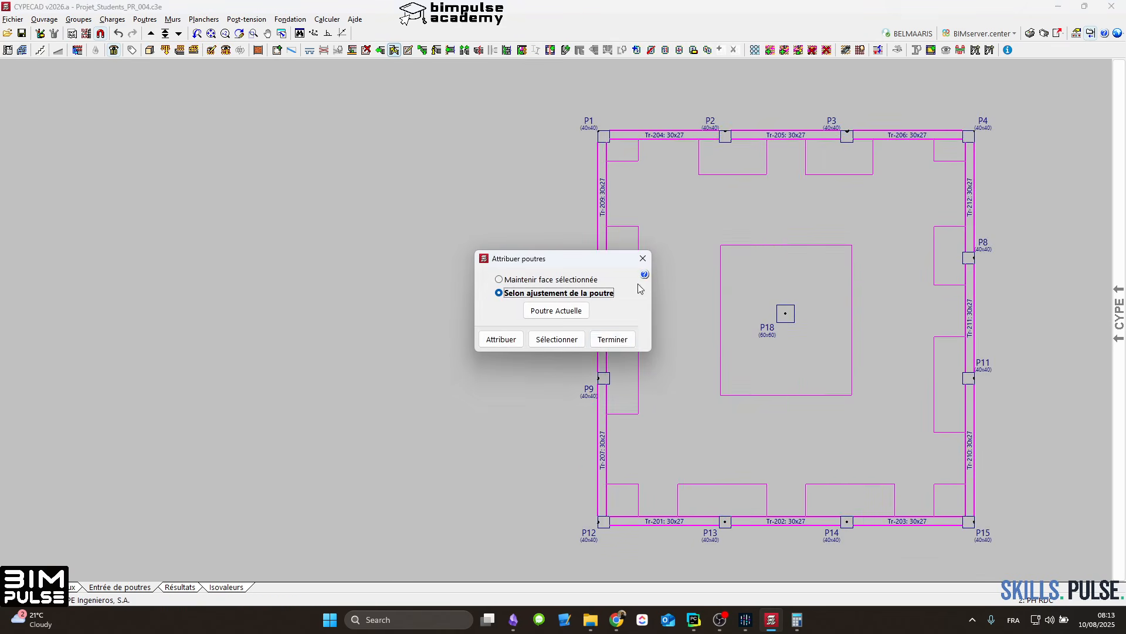
left_click(611, 334)
Step: Check the perimeter beam sections on the PH ETAGE floor, then return to the PH RDC floor
scroll(599, 274, "up", 2)
scroll(487, 269, "down", 6)
middle_click_drag(653, 252, 583, 210)
scroll(473, 297, "up", 3)
left_click(151, 34)
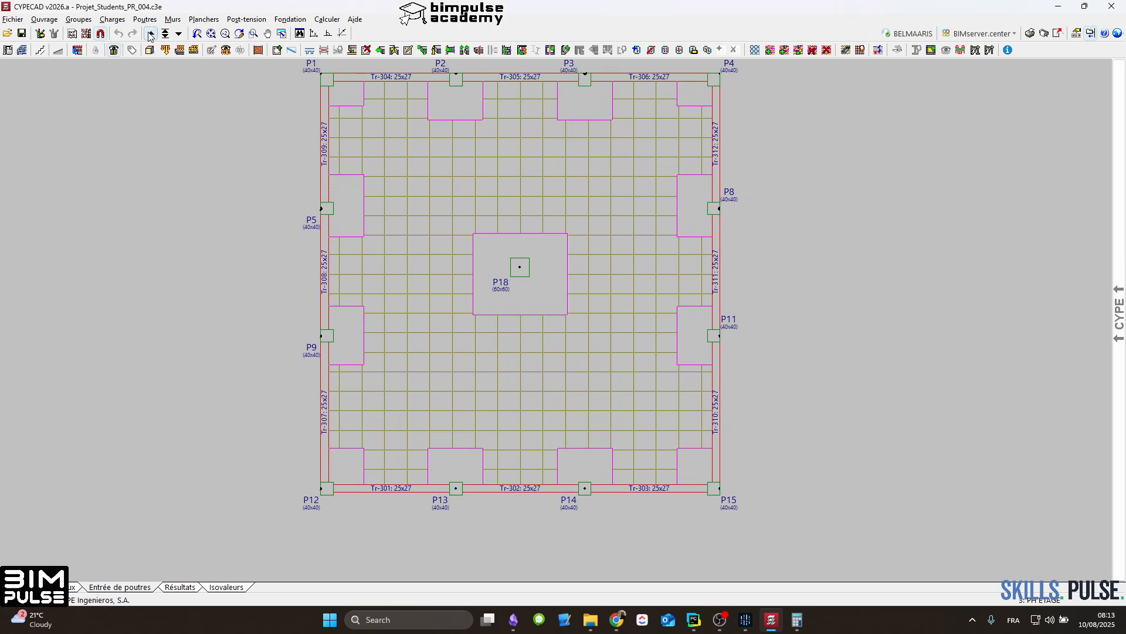
left_click(178, 34)
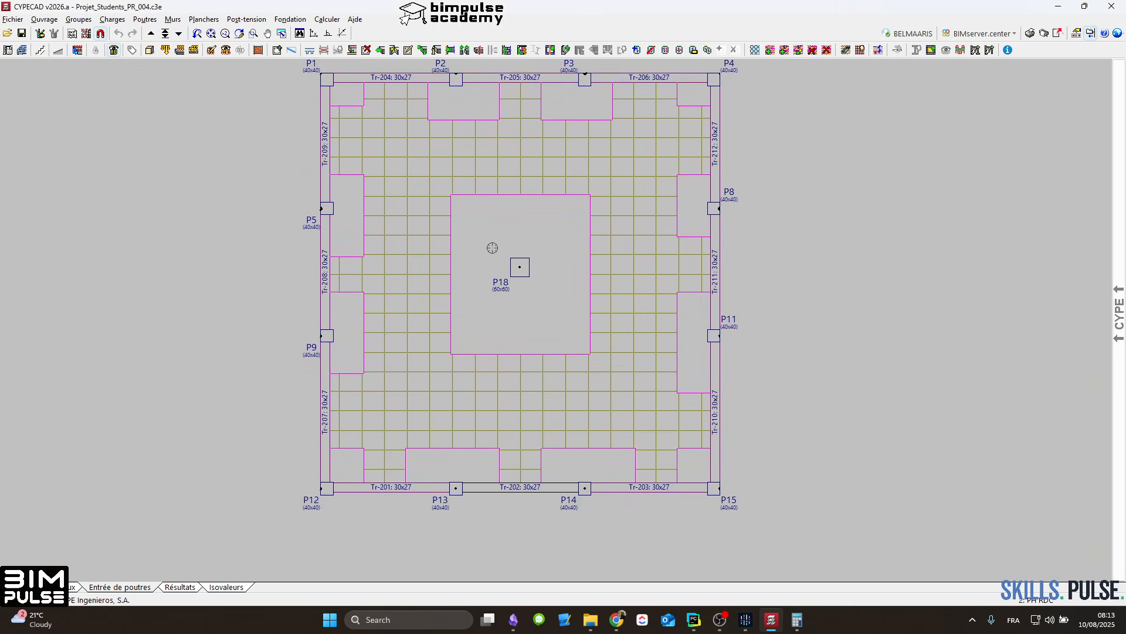
middle_click_drag(503, 202, 486, 282)
middle_click_drag(414, 238, 426, 192)
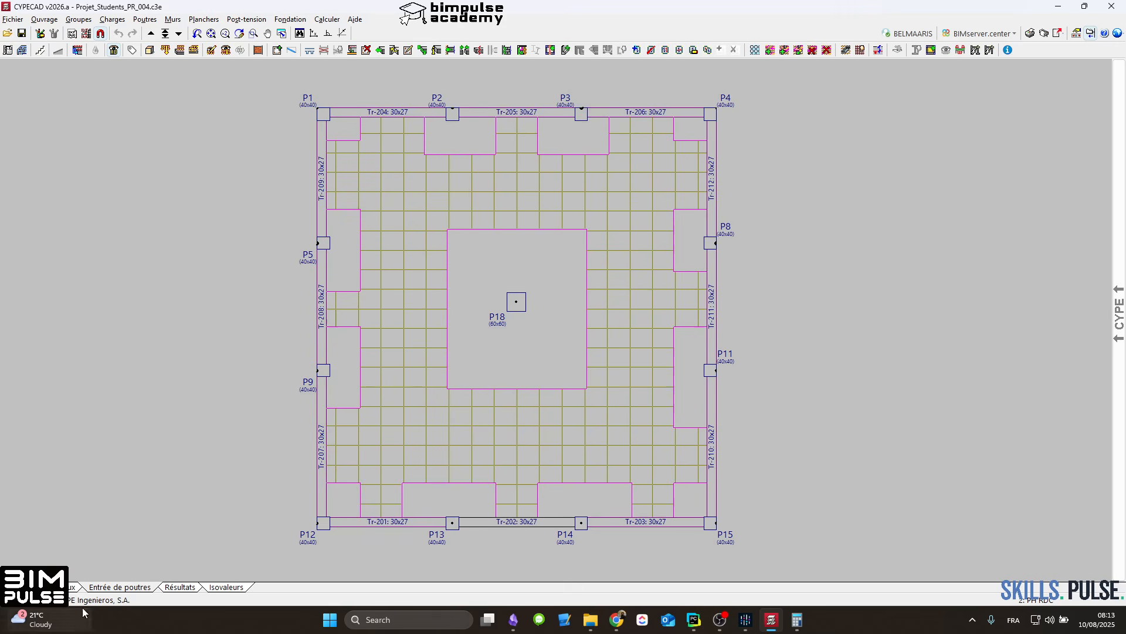
Step: Recalculate the structure without dimensioning the foundation, then close the calculation window
left_click(333, 20)
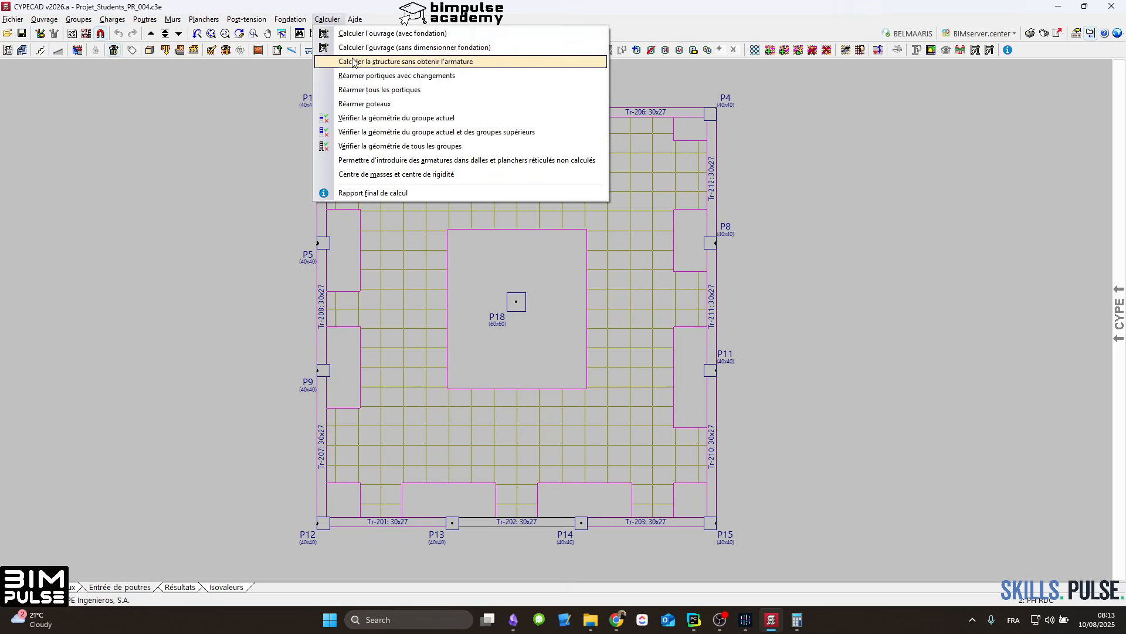
left_click(382, 60)
left_click(187, 461)
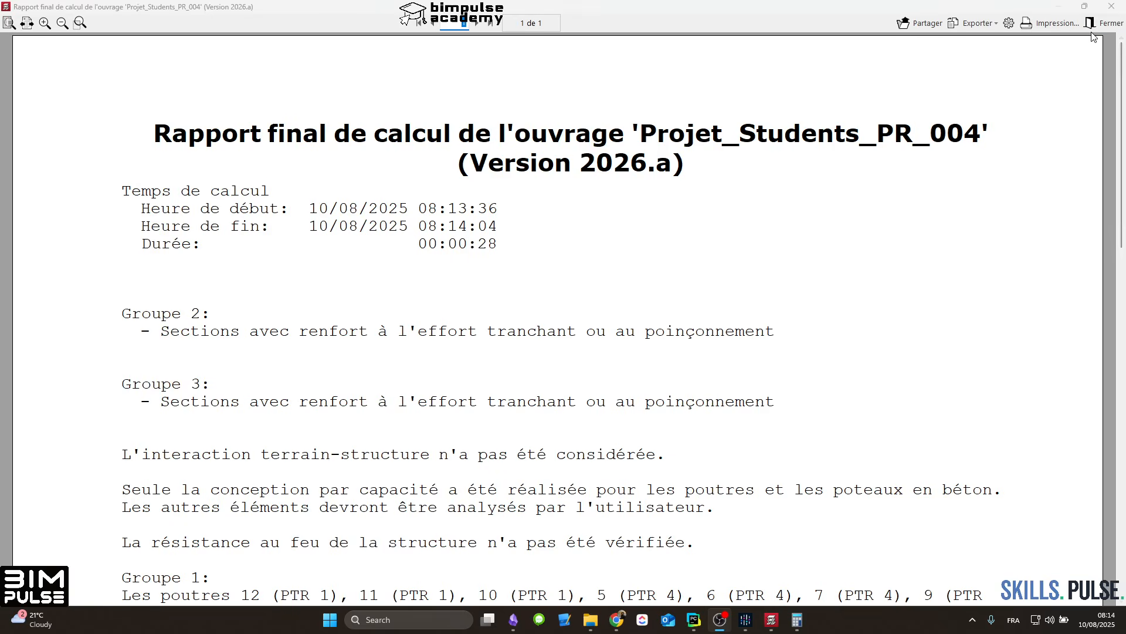
left_click(1098, 24)
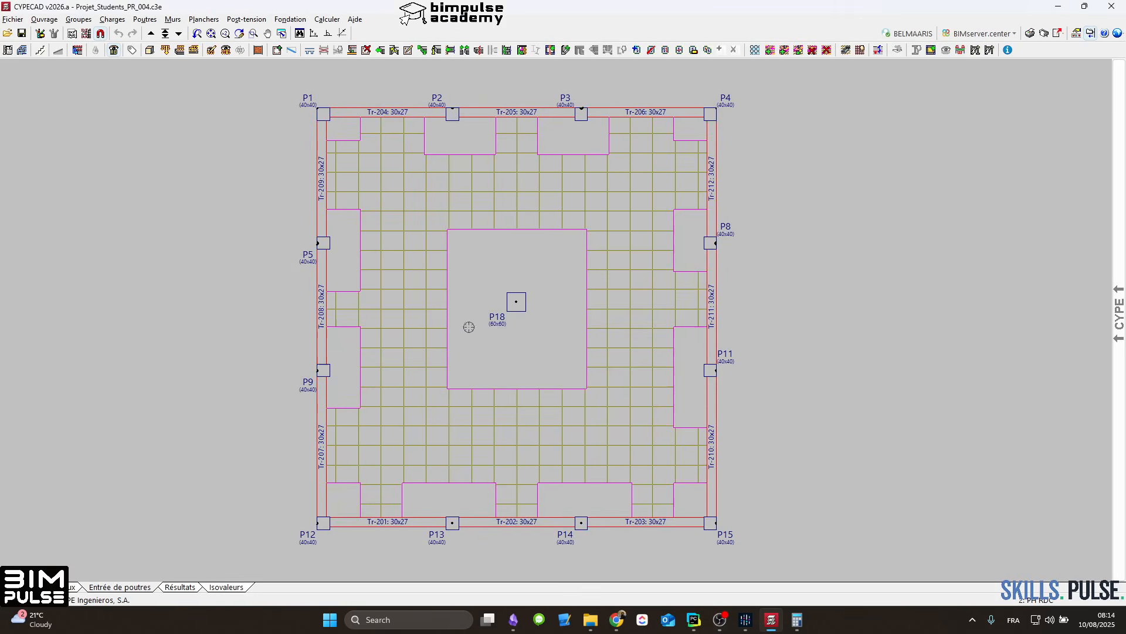
Step: Open the punching tools in the results and eliminate the tangential stress reinforcement around P18
left_click(189, 591)
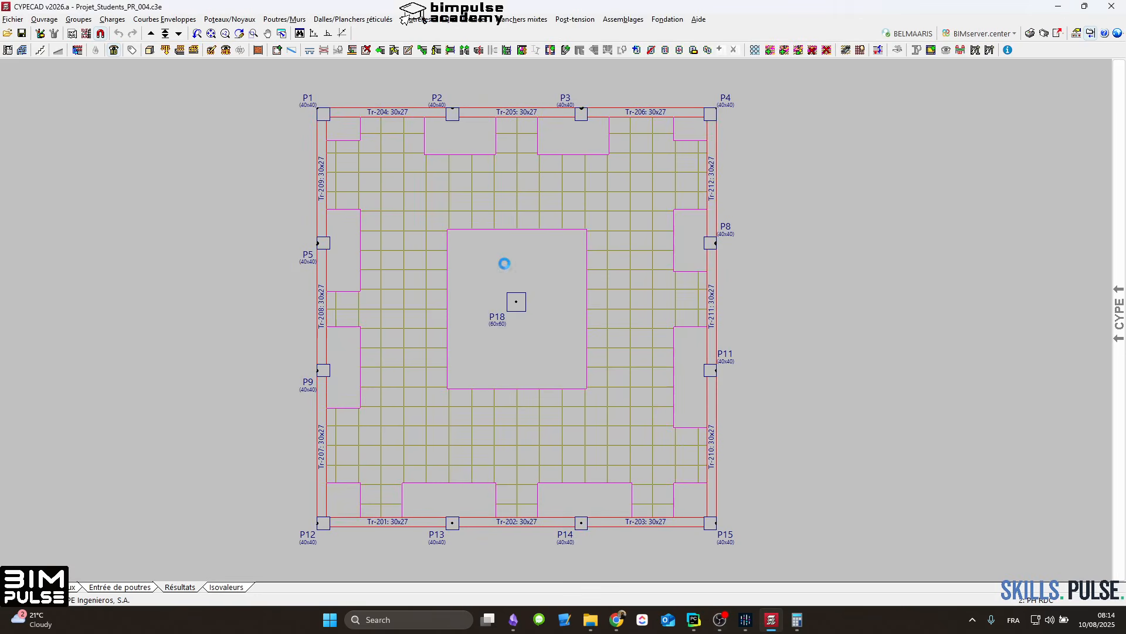
scroll(478, 312, "up", 3)
middle_click_drag(480, 311, 522, 304)
scroll(595, 285, "down", 2)
left_click(621, 50)
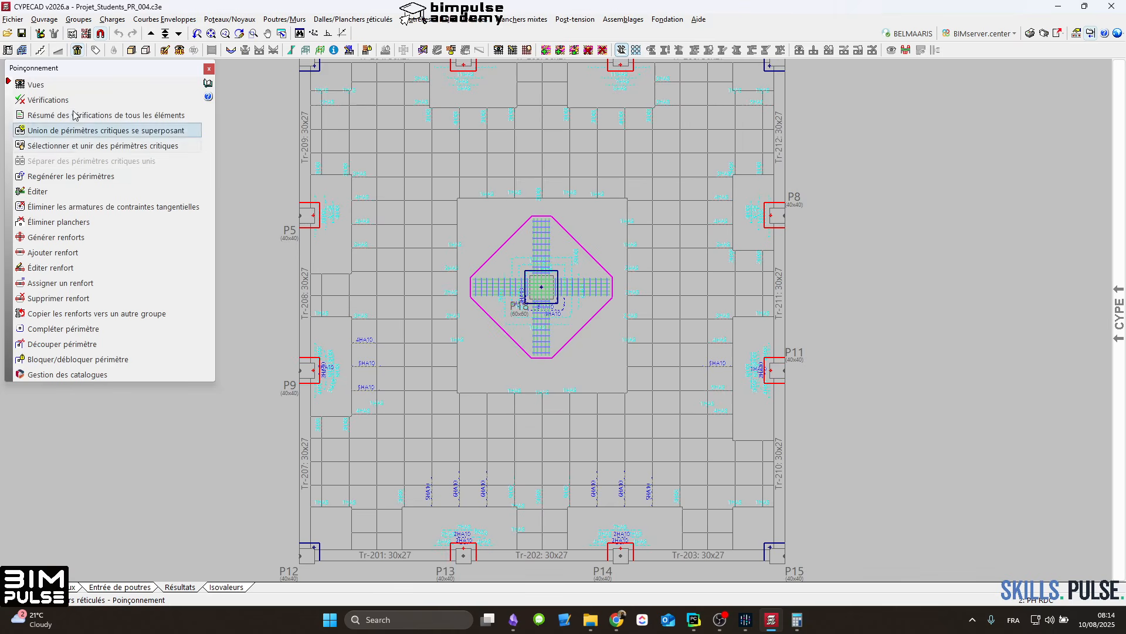
left_click(65, 211)
left_click(545, 292)
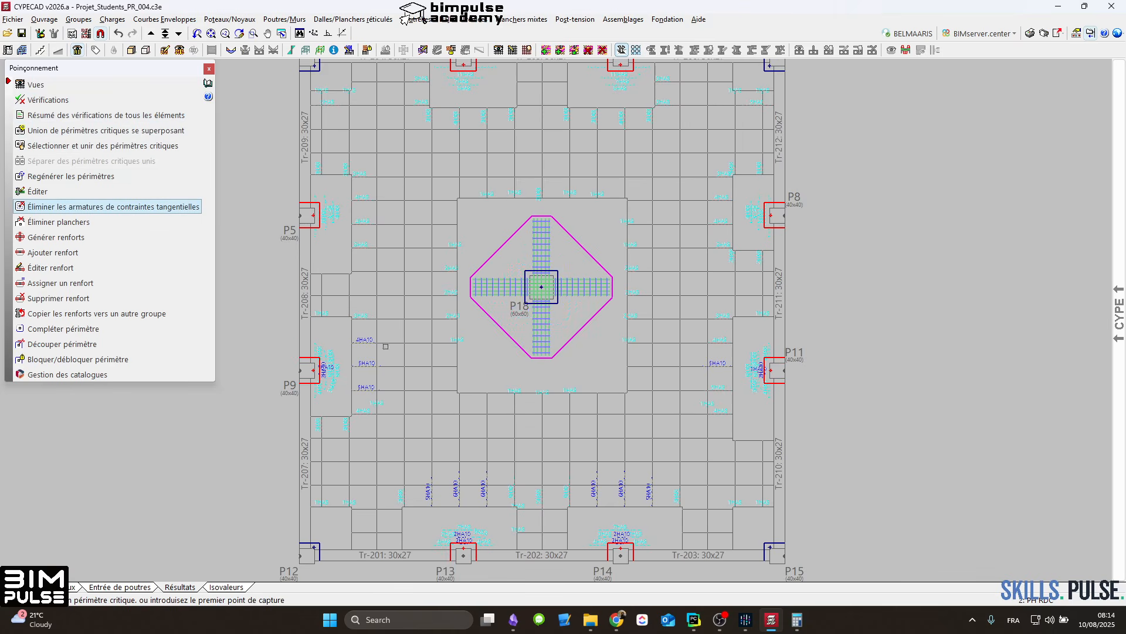
right_click(334, 259)
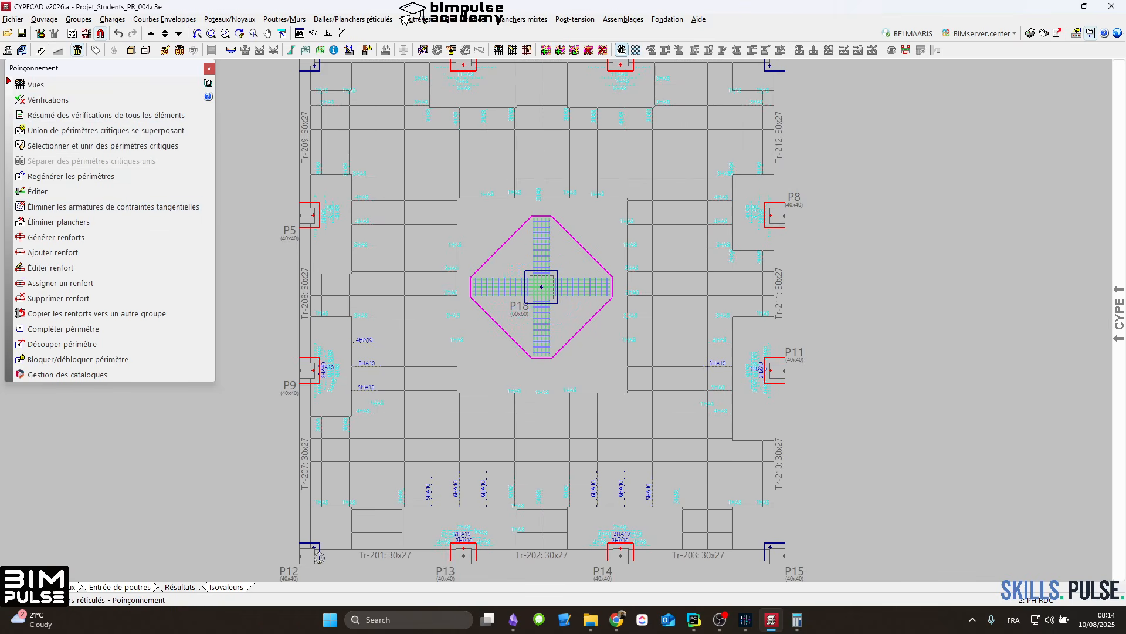
Step: Examine the punching perimeters at columns P12 to P15, then review the edge beams and columns in beam entry
scroll(745, 569, "up", 5)
middle_click_drag(660, 539, 722, 445)
scroll(723, 444, "down", 2)
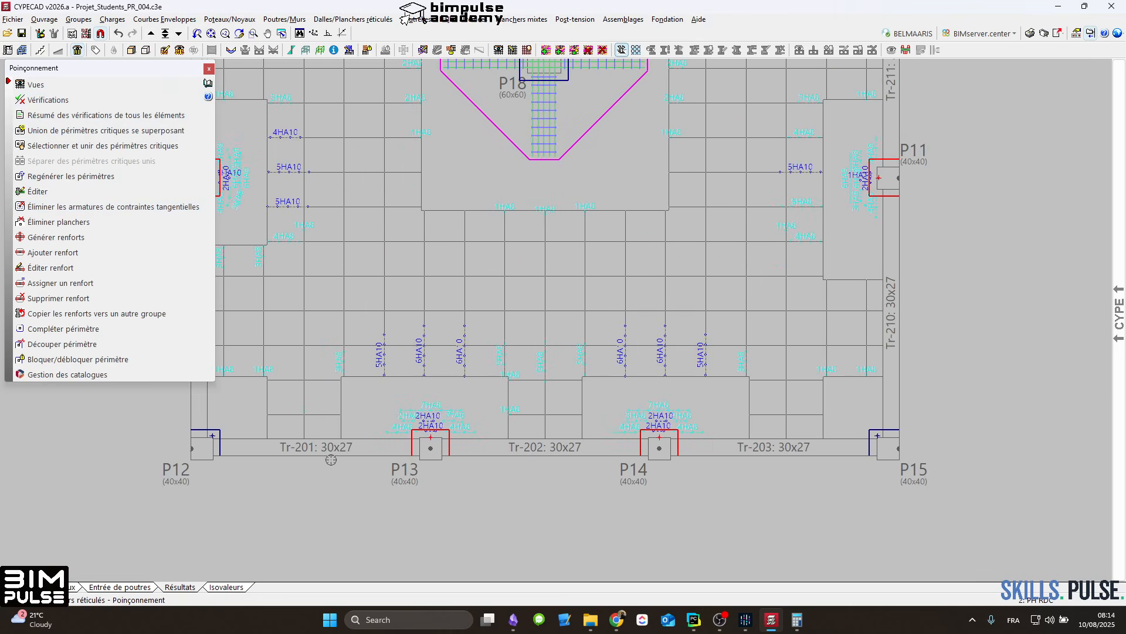
left_click(139, 587)
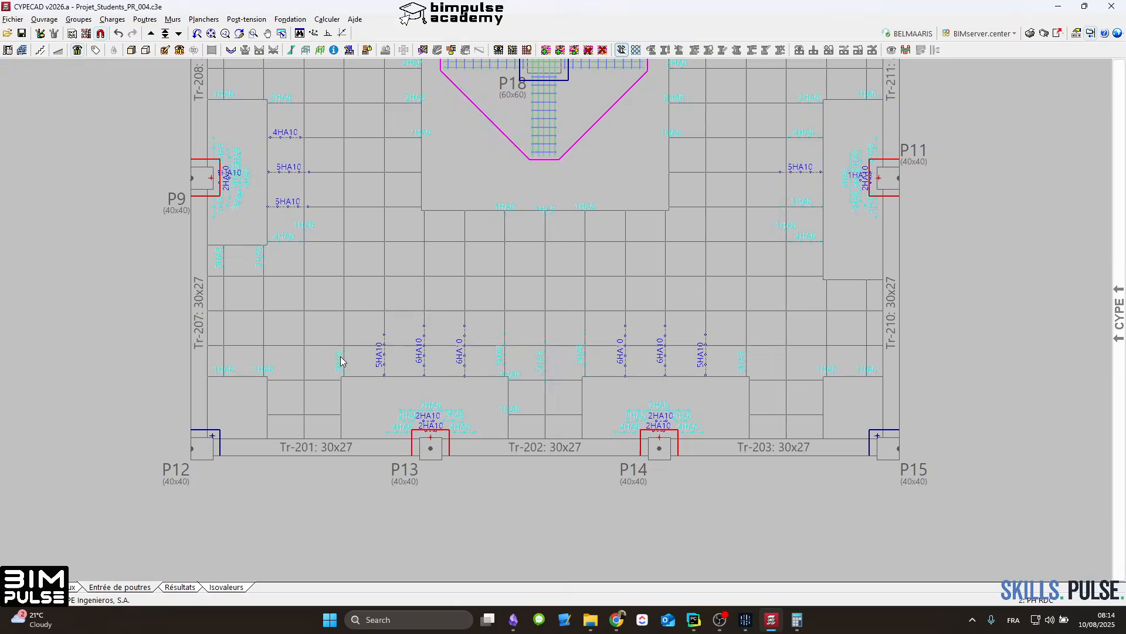
middle_click_drag(353, 405, 359, 512)
scroll(381, 440, "down", 3)
middle_click_drag(409, 109, 405, 223)
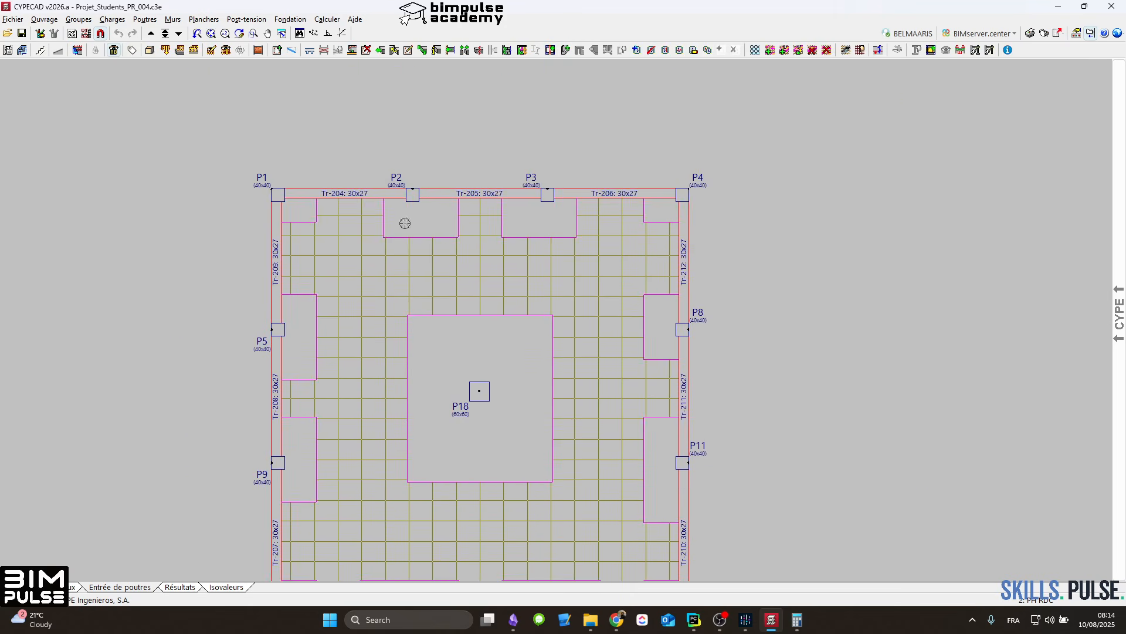
scroll(421, 170, "up", 3)
middle_click_drag(694, 416, 615, 220)
middle_click_drag(633, 379, 613, 188)
middle_click_drag(704, 440, 703, 296)
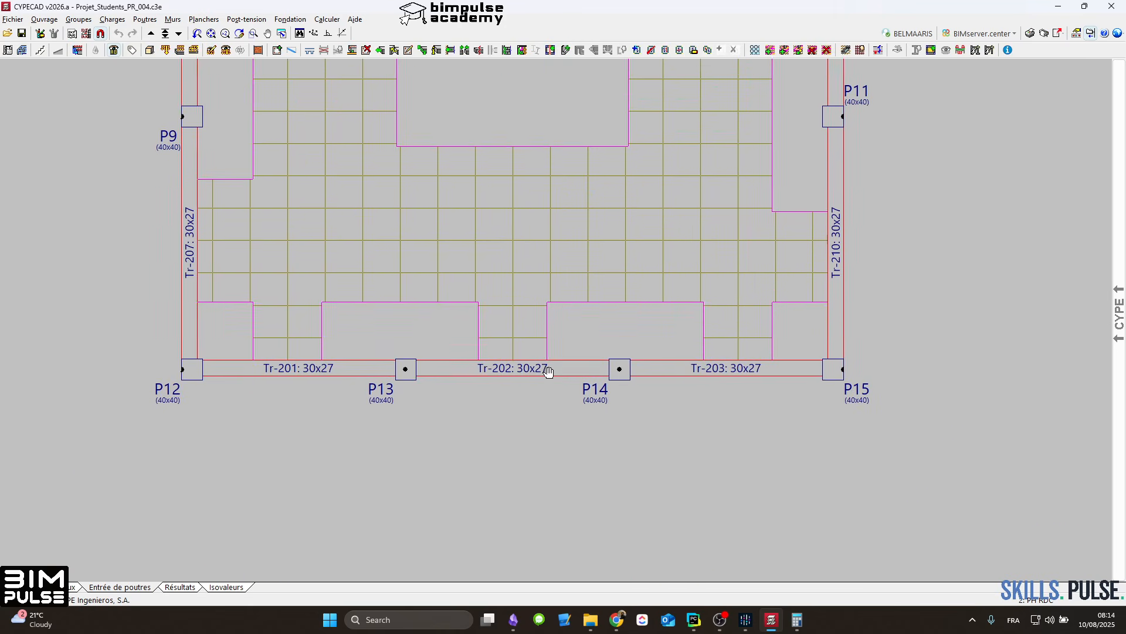
middle_click_drag(243, 301, 256, 395)
scroll(361, 176, "down", 2)
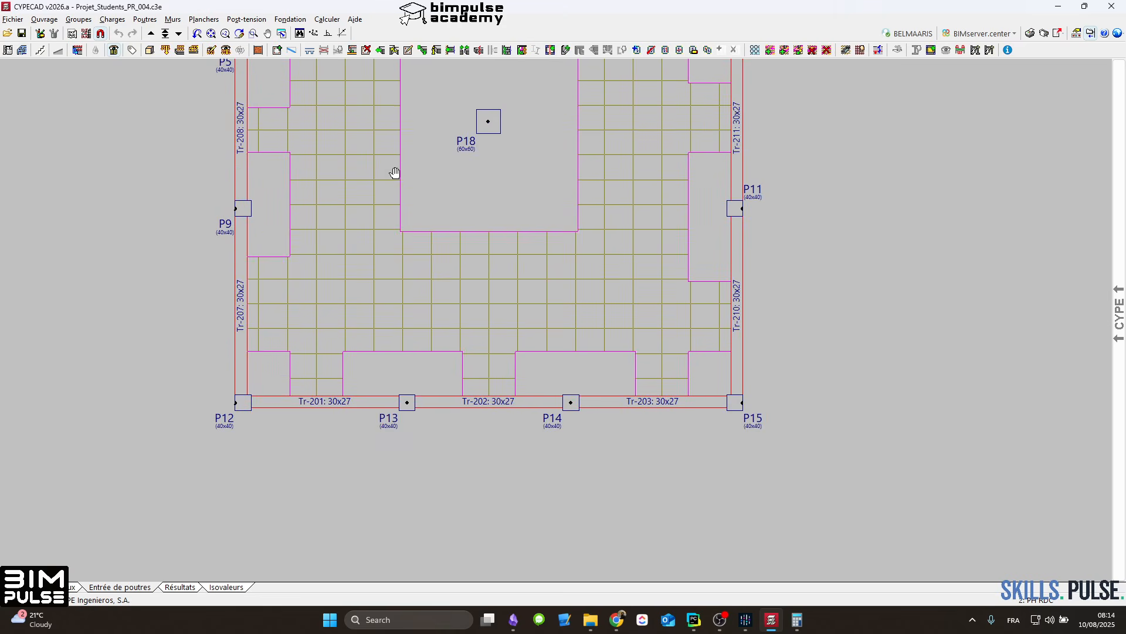
middle_click_drag(392, 170, 397, 345)
scroll(381, 314, "down", 3)
scroll(383, 311, "up", 1)
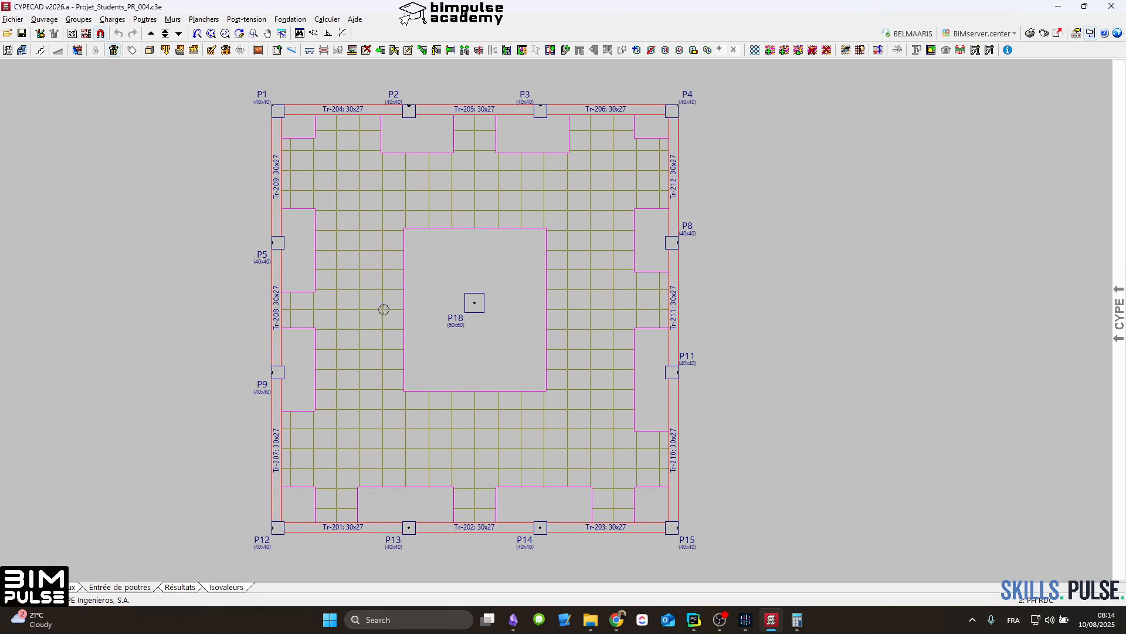
middle_click_drag(387, 300, 438, 306)
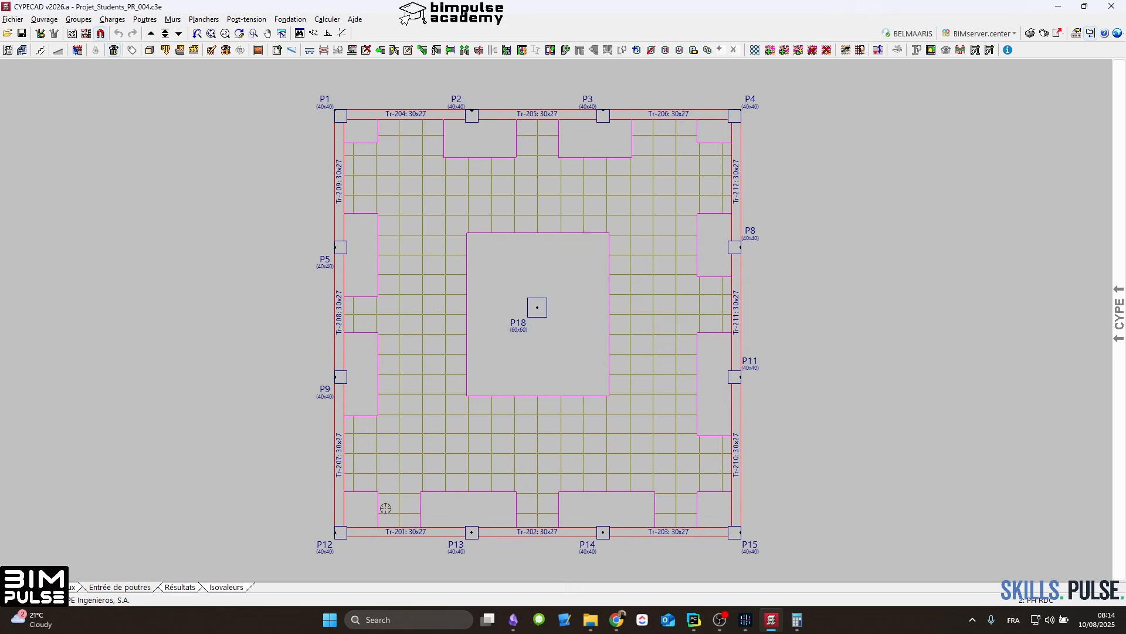
scroll(348, 547, "up", 2)
middle_click_drag(372, 472, 382, 575)
scroll(383, 575, "down", 2)
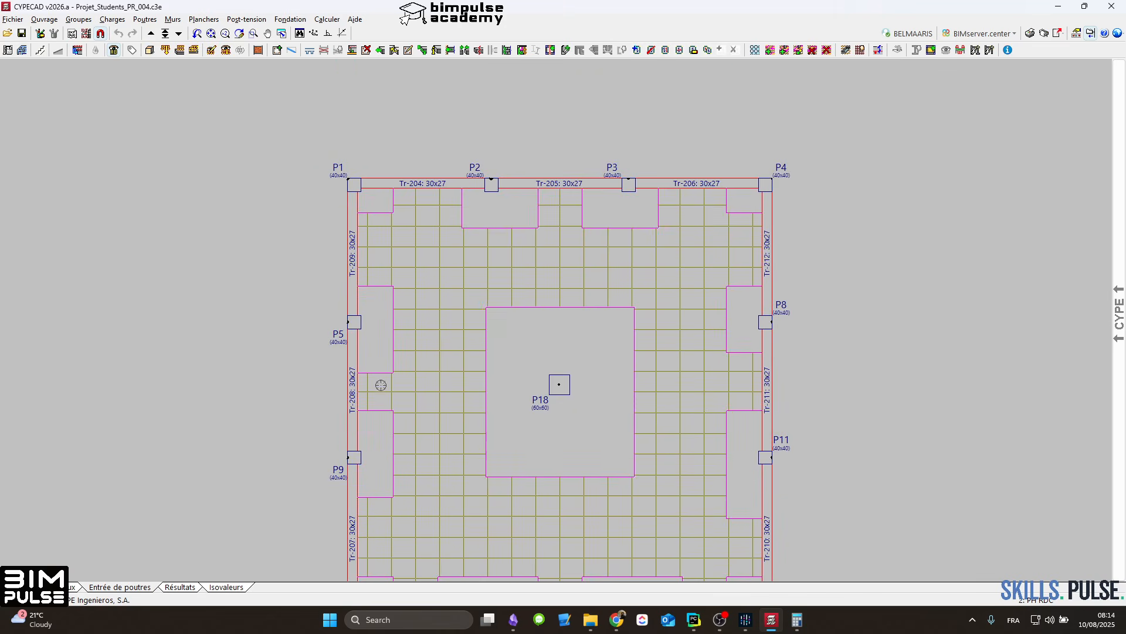
middle_click_drag(445, 347, 469, 179)
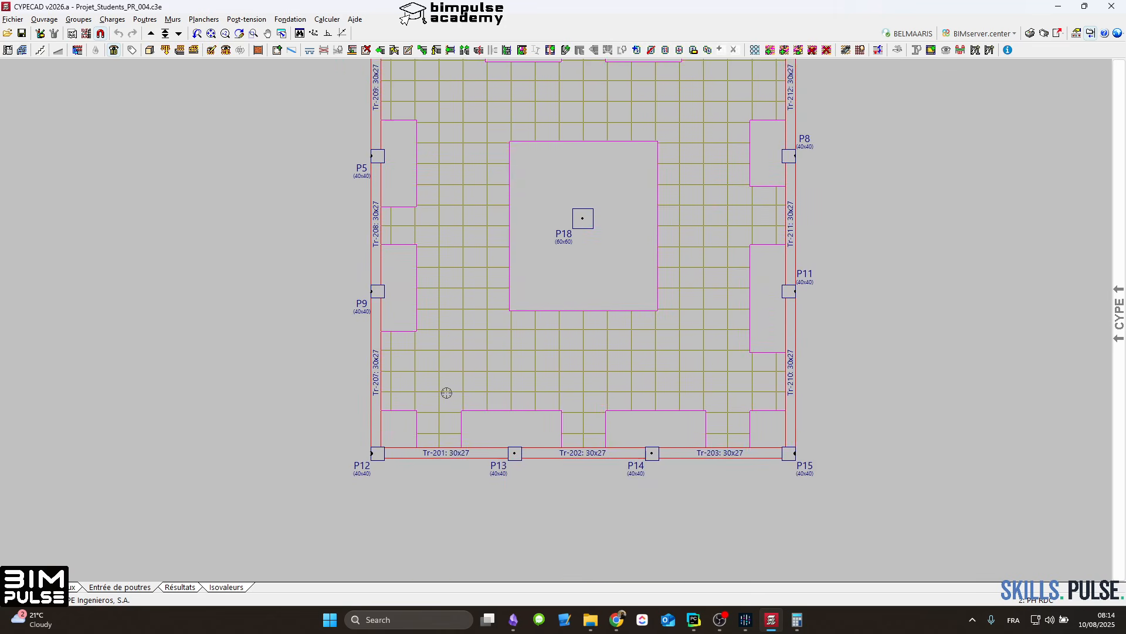
scroll(490, 354, "down", 2)
mouse_move(528, 272)
middle_mouse_down()
mouse_move(495, 372)
mouse_move(536, 284)
middle_mouse_up()
scroll(522, 330, "up", 2)
scroll(523, 314, "down", 2)
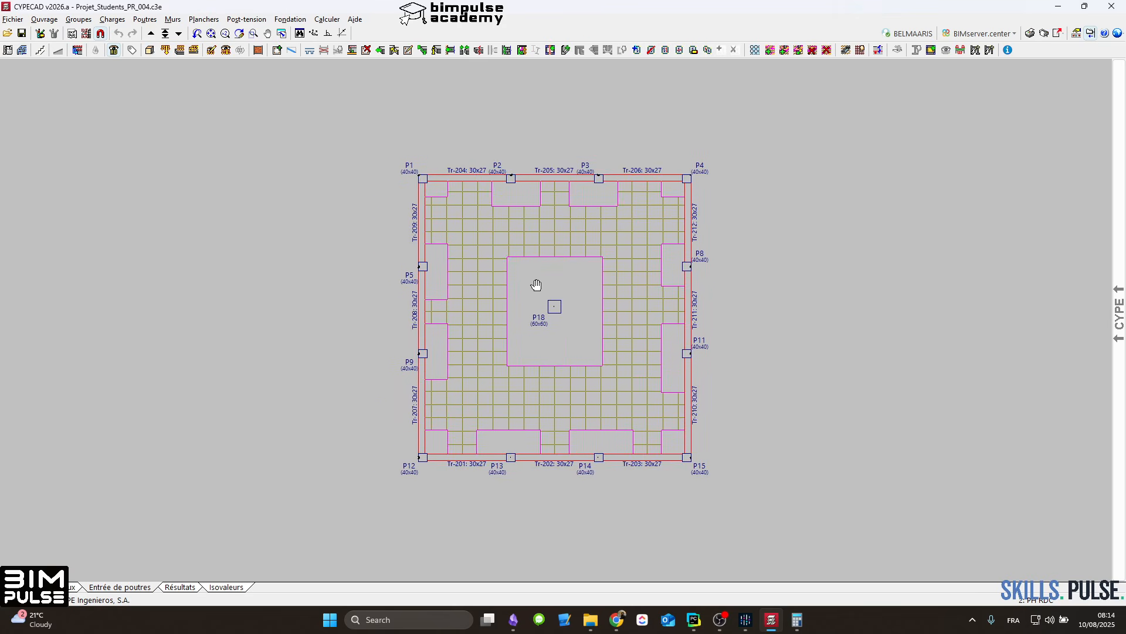
scroll(530, 295, "up", 1)
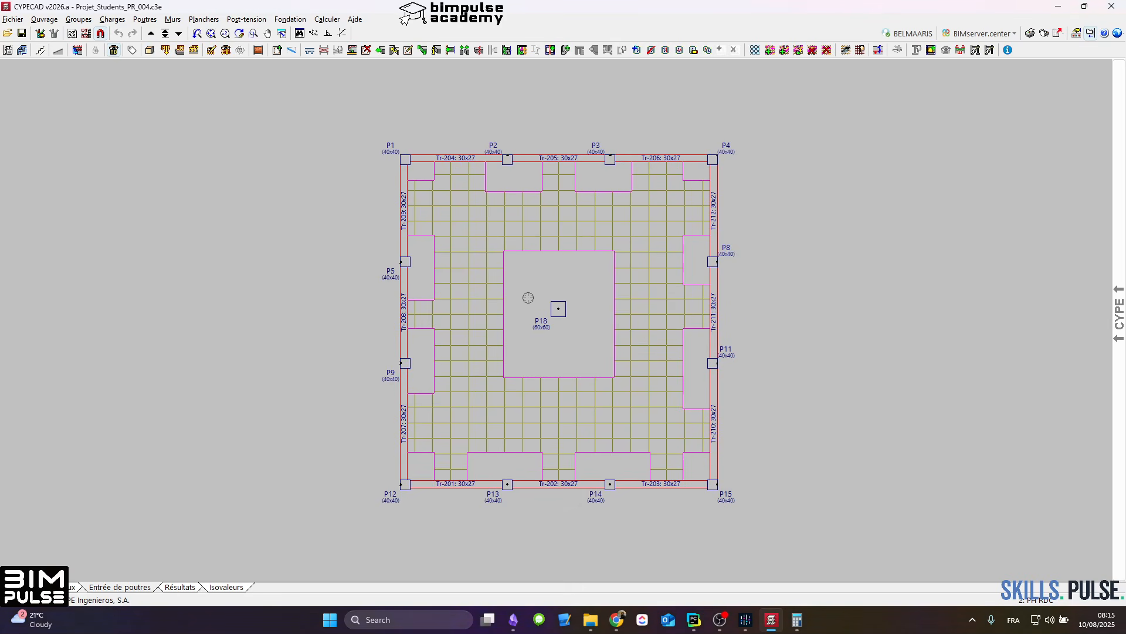
scroll(555, 288, "up", 1)
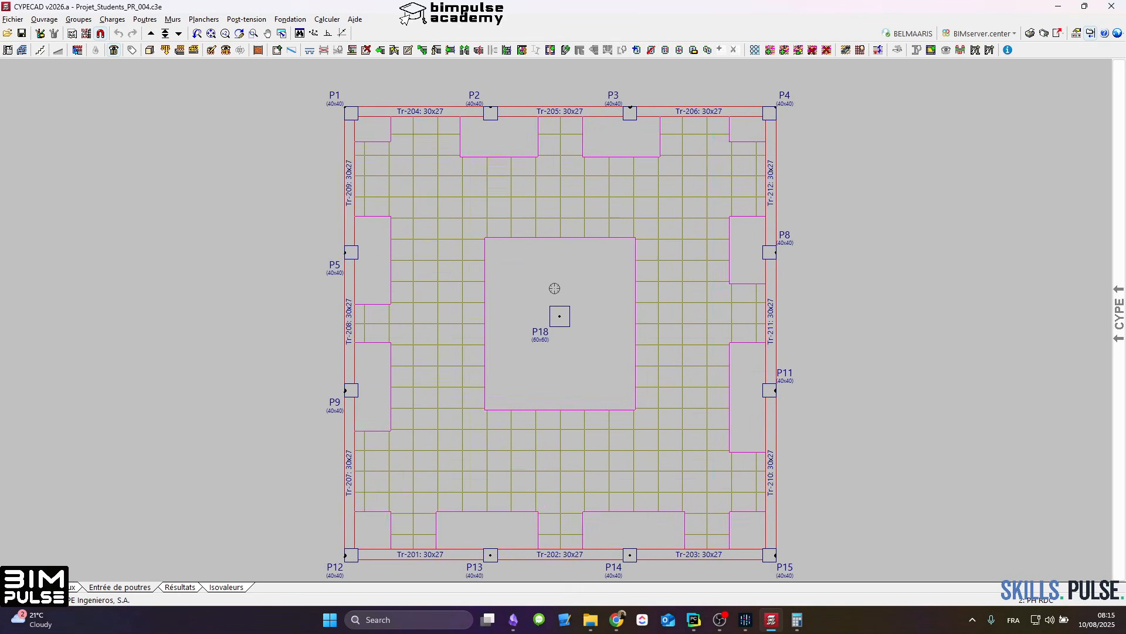
middle_click_drag(557, 295, 540, 290)
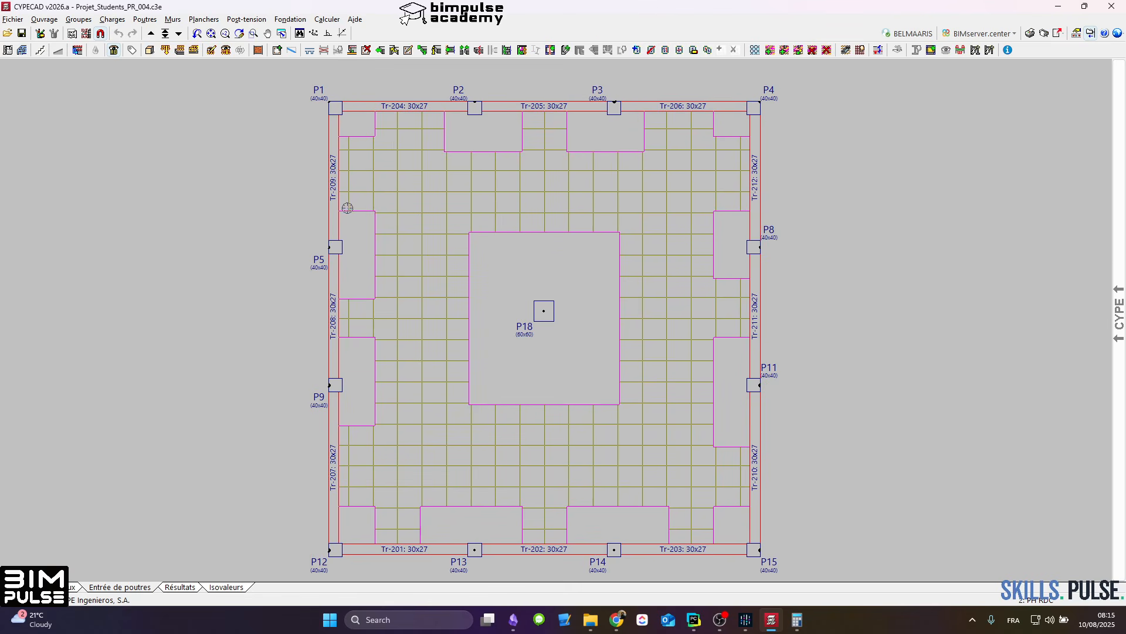
scroll(348, 223, "up", 1)
scroll(348, 223, "down", 1)
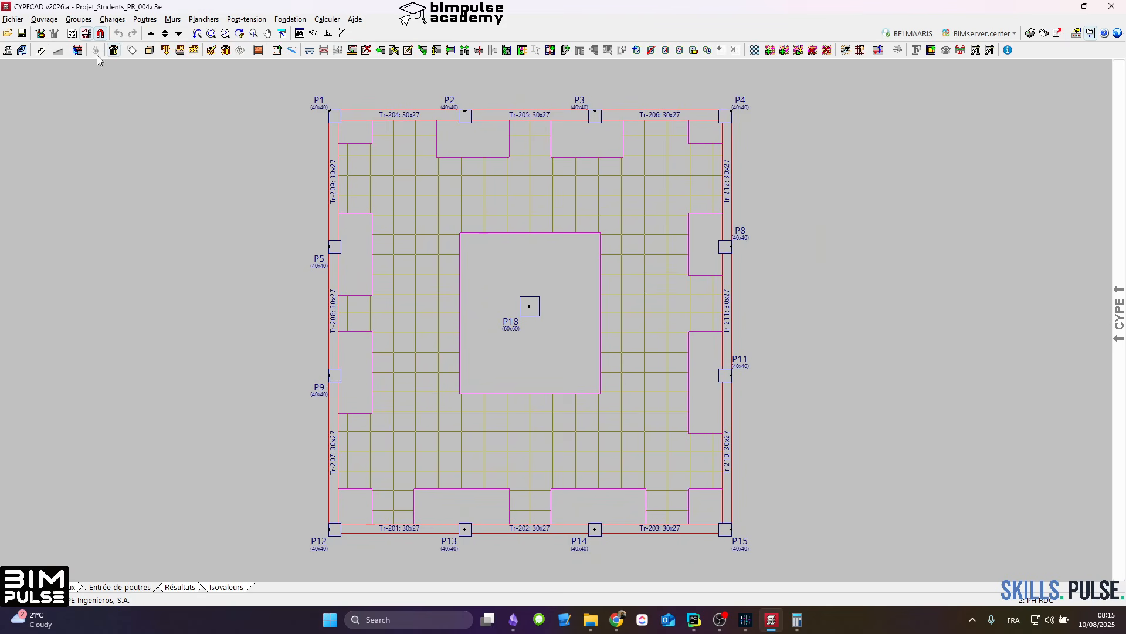
Step: Display the RDC template view under the floor plan and compare column P1 and its edge beams with the drawing
left_click(86, 33)
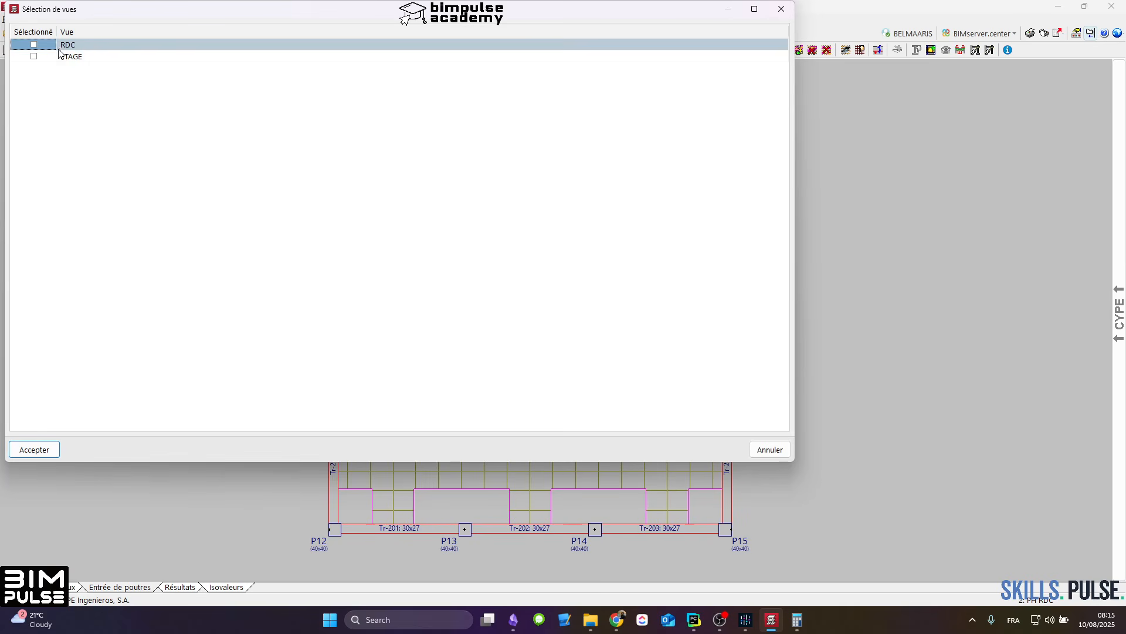
left_click(33, 45)
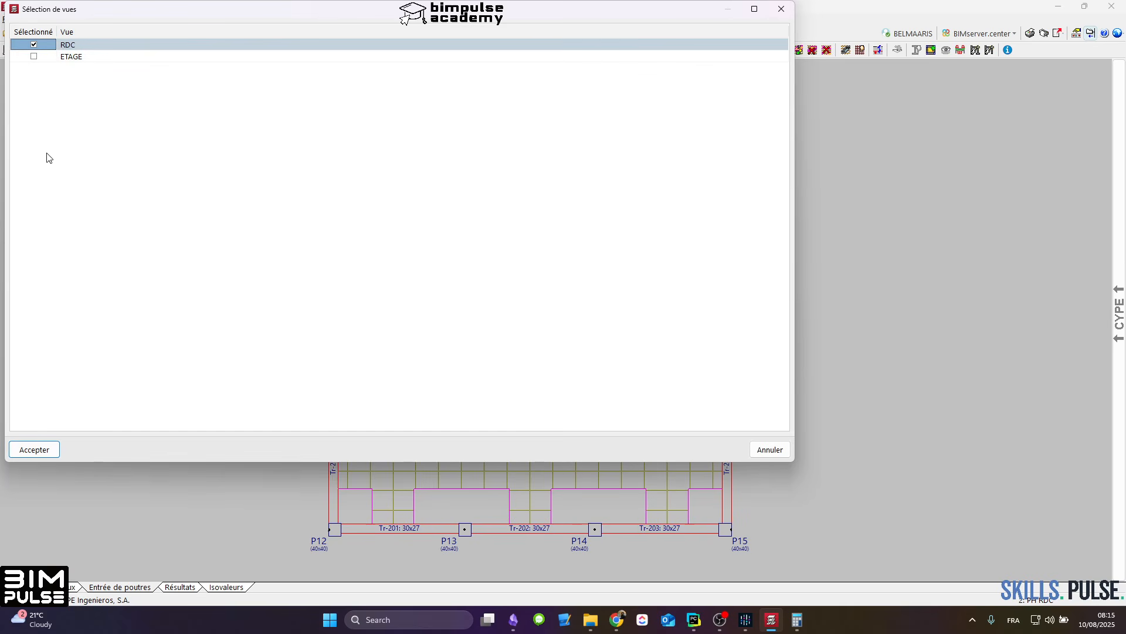
left_click(42, 444)
scroll(346, 118, "up", 5)
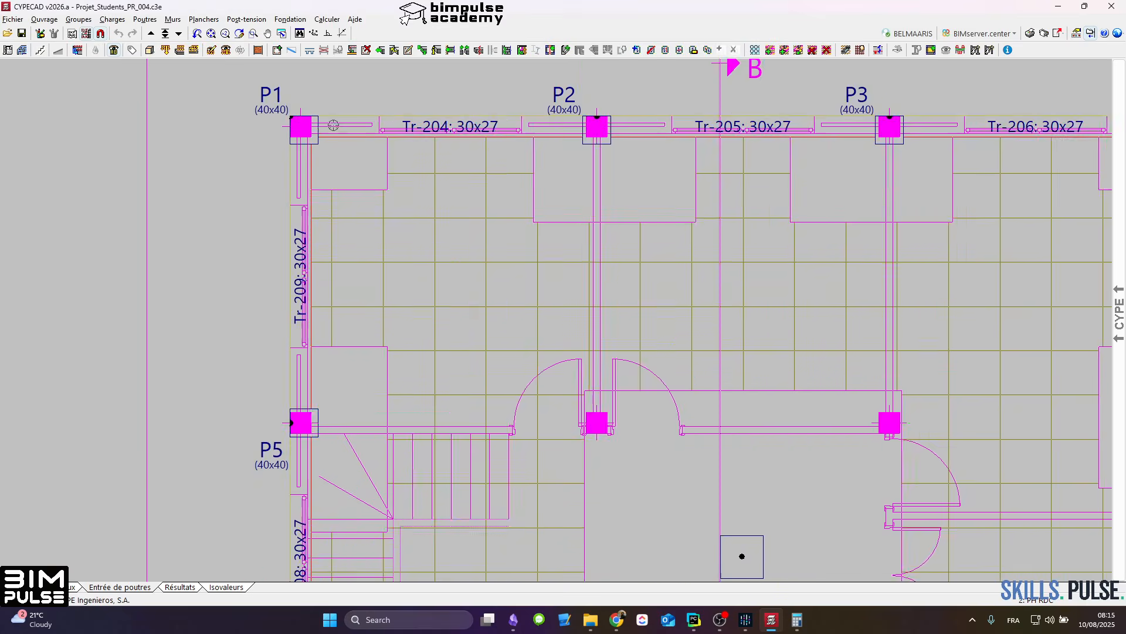
scroll(333, 125, "up", 3)
scroll(322, 129, "down", 3)
middle_click_drag(326, 126, 369, 159)
scroll(331, 156, "up", 3)
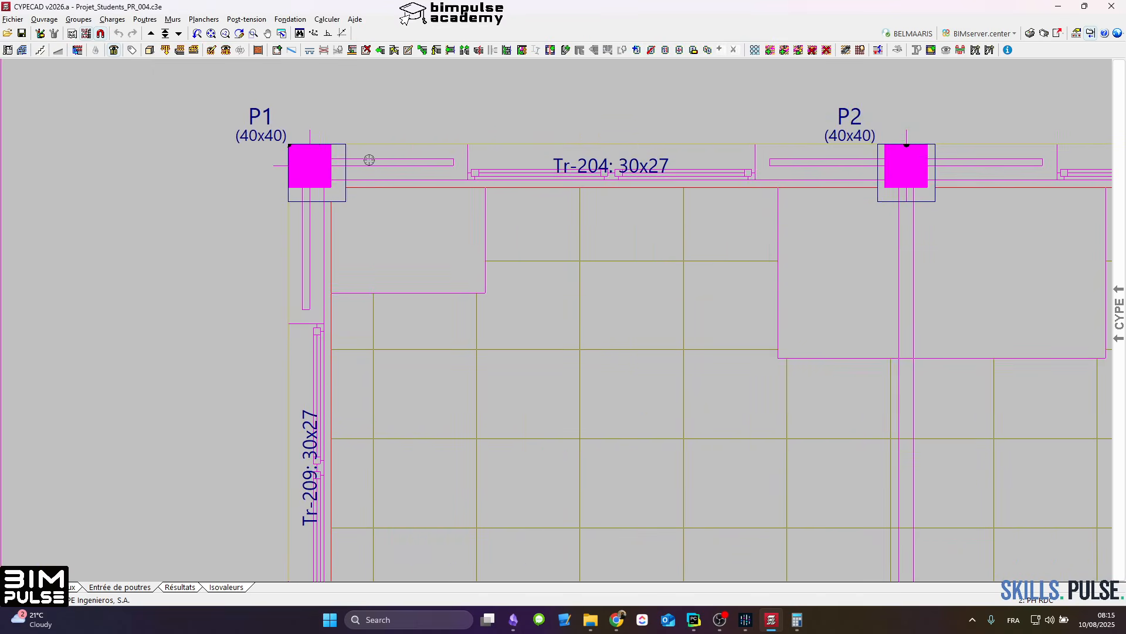
scroll(369, 145, "down", 3)
scroll(352, 154, "up", 2)
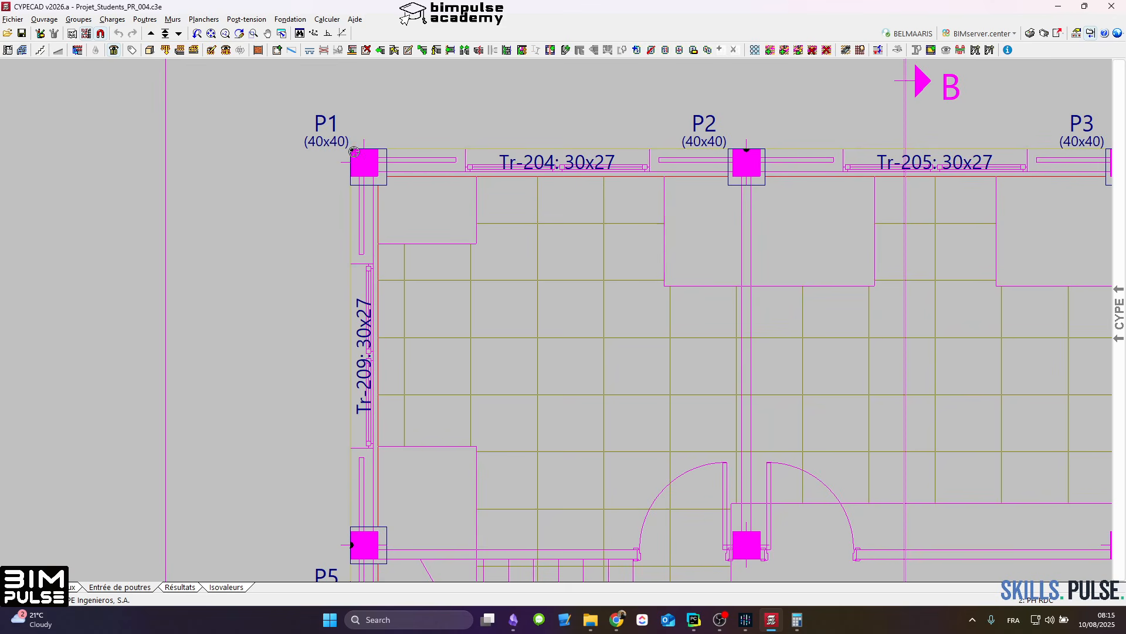
Step: Compare columns P1, P5 and P9 and their edge beams with the column positions and walls of the RDC template
scroll(355, 152, "down", 2)
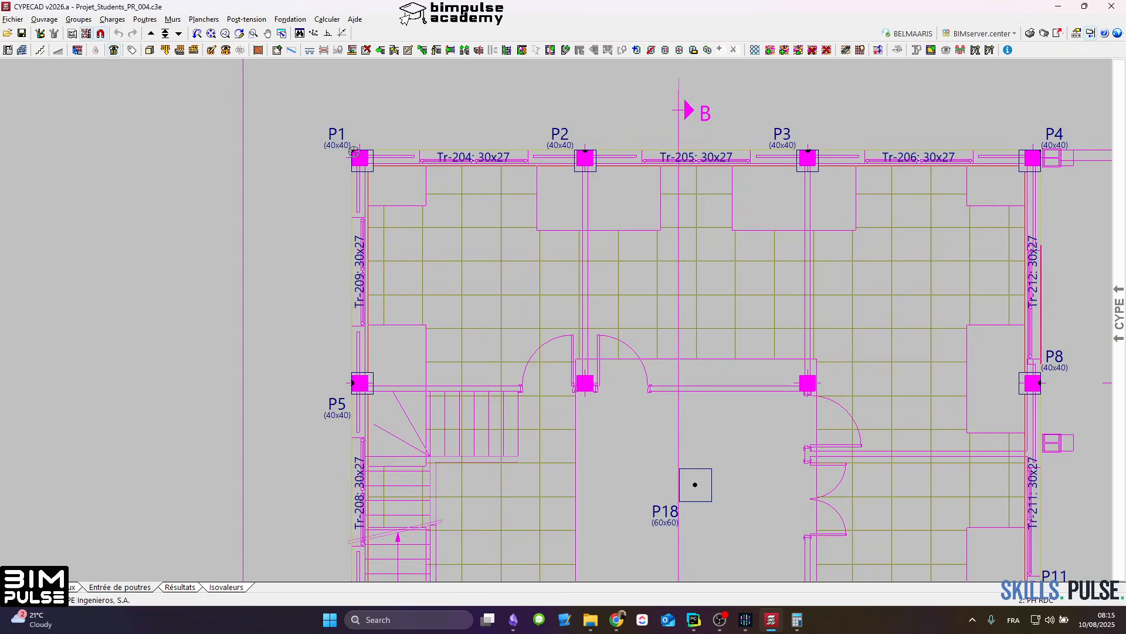
scroll(354, 152, "up", 3)
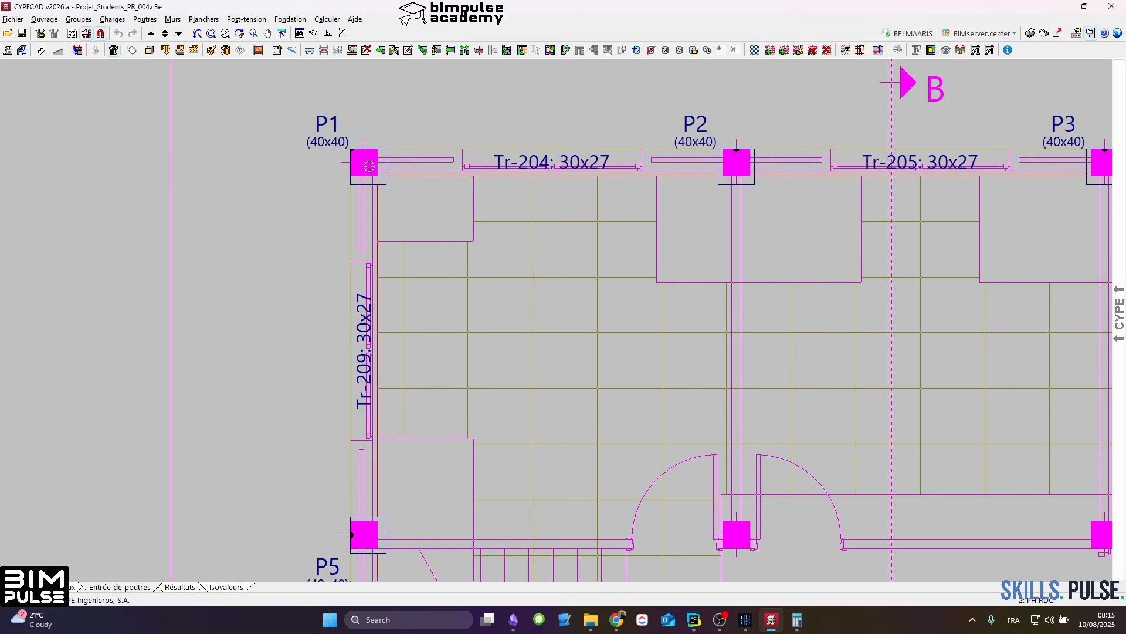
middle_click_drag(369, 166, 358, 155)
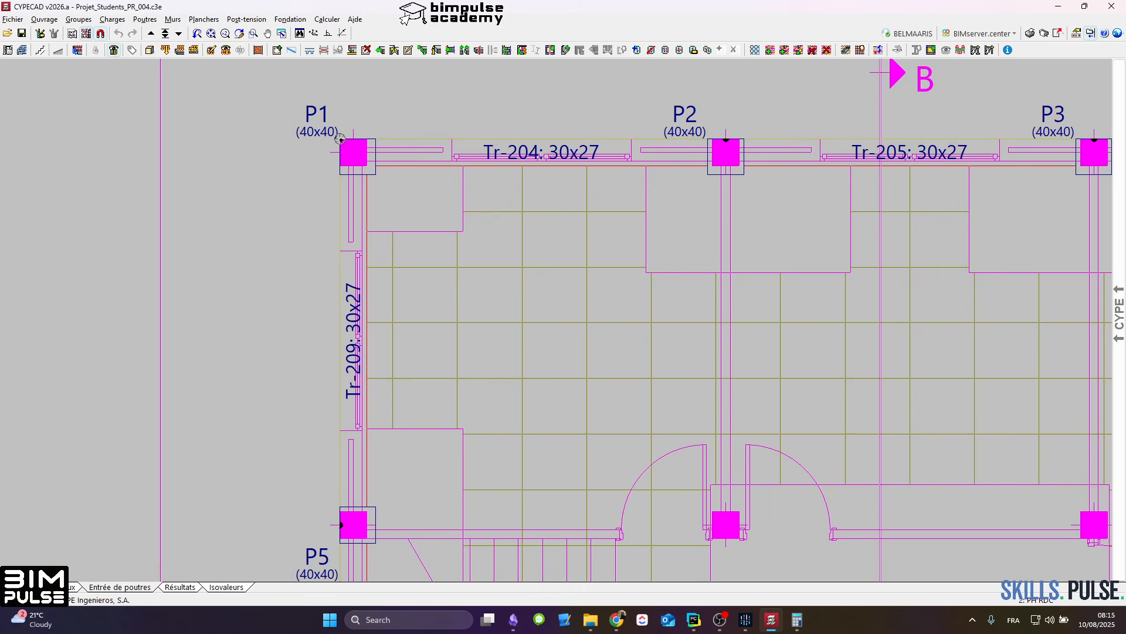
middle_click_drag(340, 140, 324, 100)
middle_click_drag(383, 360, 360, 123)
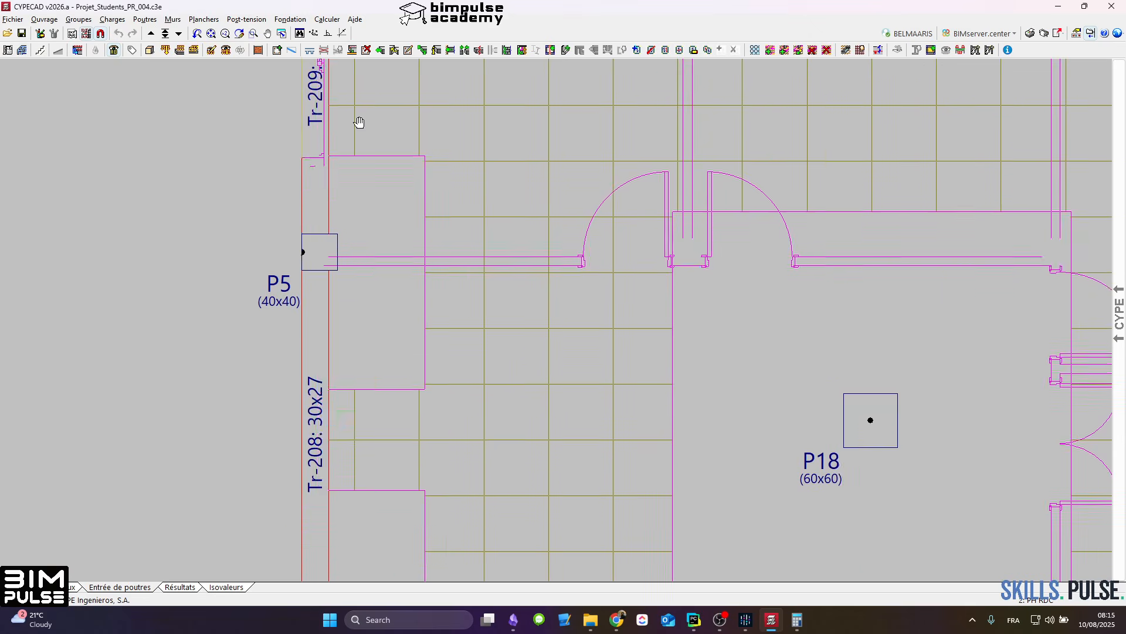
scroll(311, 247, "down", 2)
scroll(315, 249, "up", 2)
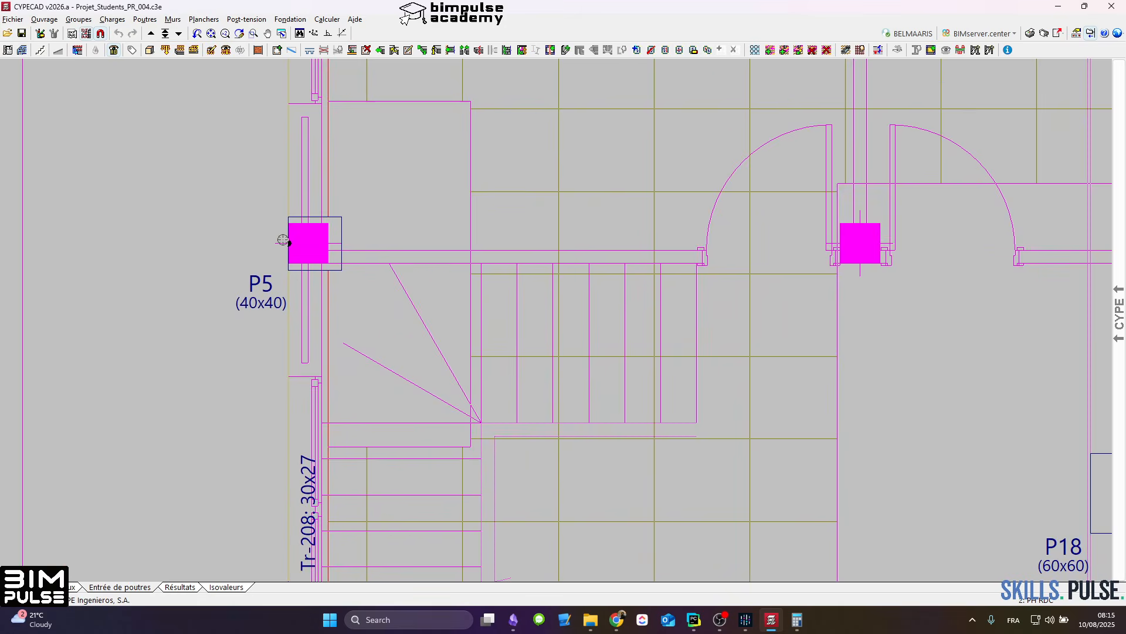
scroll(283, 241, "down", 1)
scroll(292, 242, "down", 1)
middle_click_drag(302, 244, 309, 177)
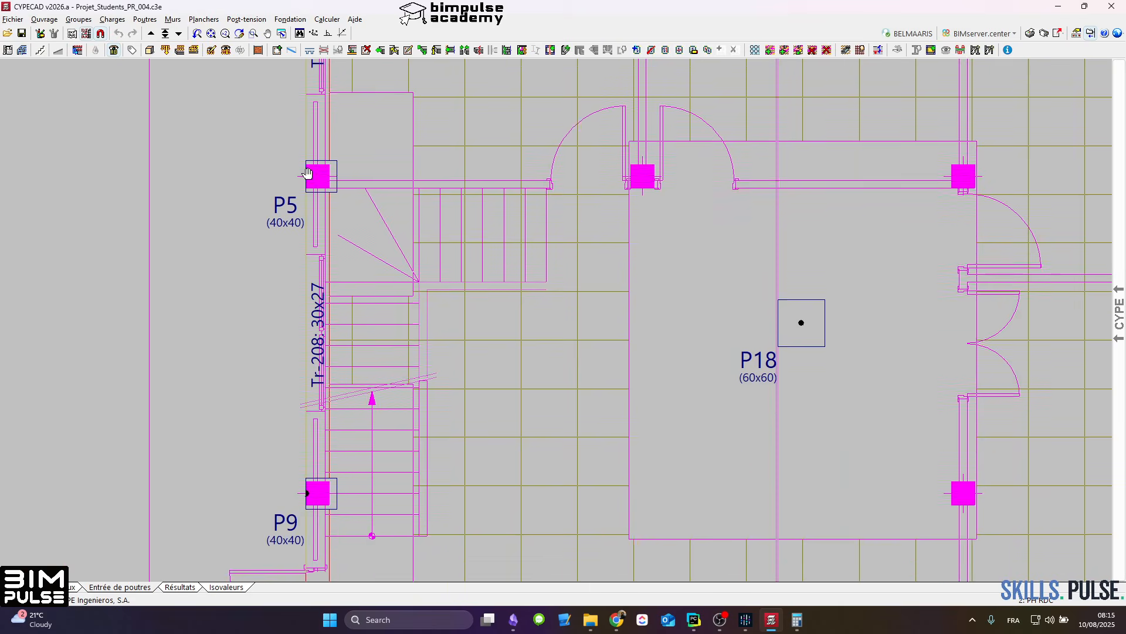
scroll(308, 177, "up", 1)
scroll(309, 178, "down", 2)
middle_click_drag(335, 261, 341, 203)
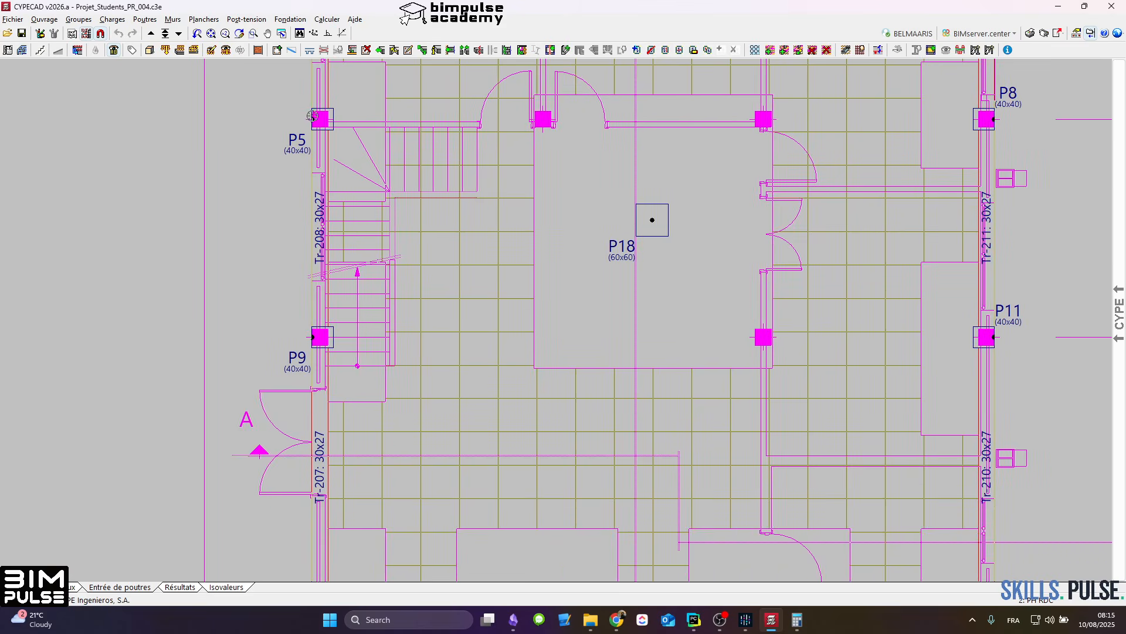
scroll(312, 120, "up", 3)
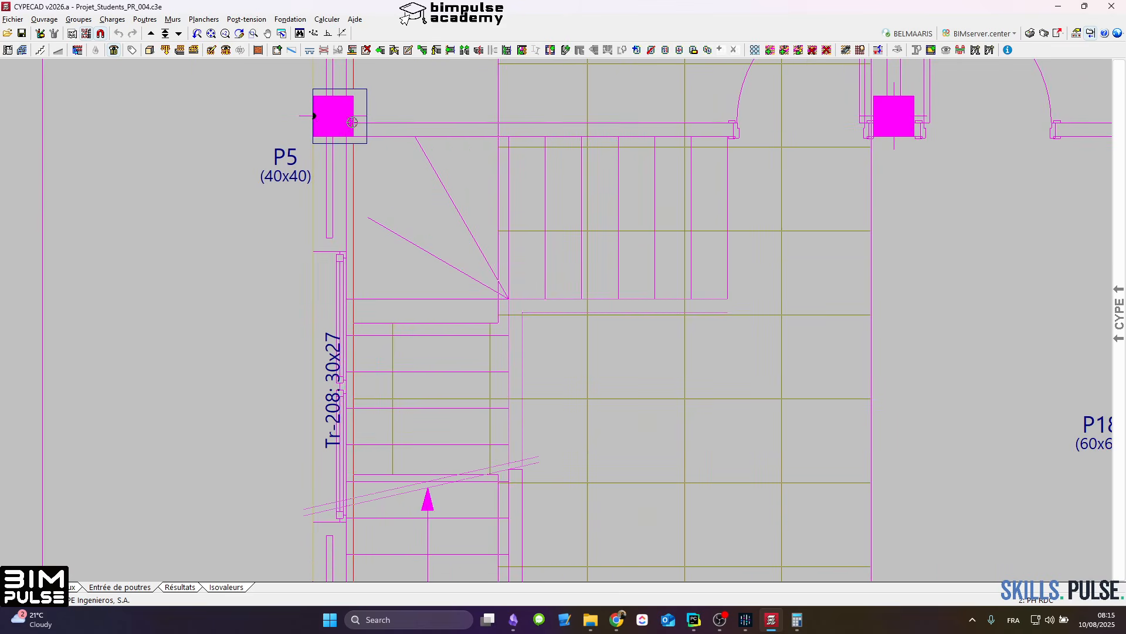
scroll(334, 185, "down", 3)
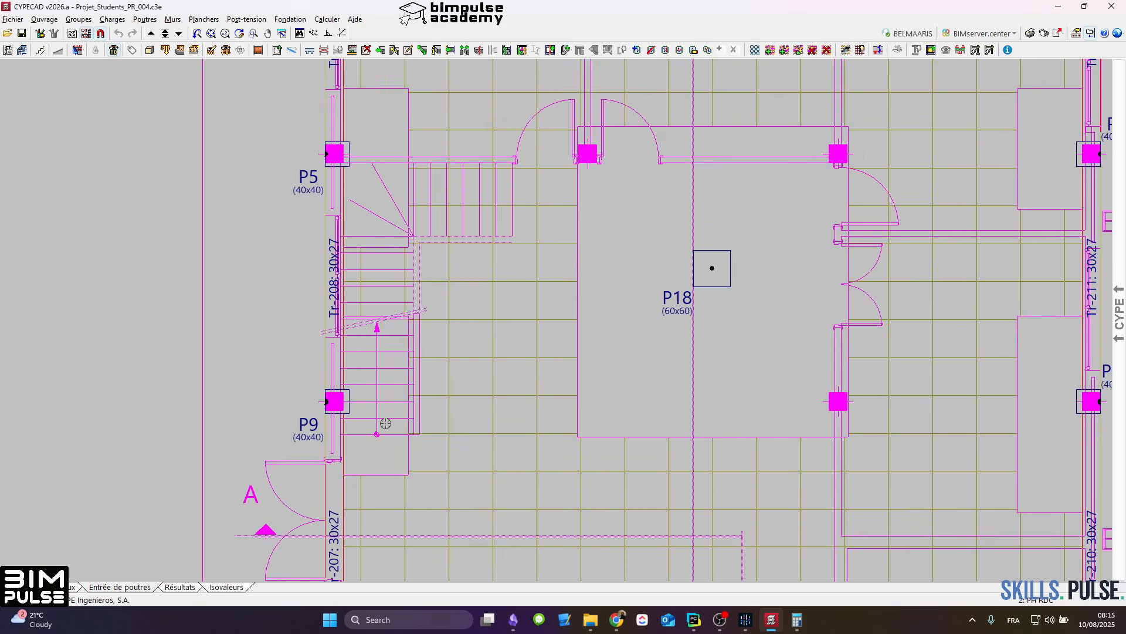
Step: Compare columns P12 to P15 and edge beams Tr-201 to Tr-203 with the RDC template, then hide the template
middle_click_drag(381, 548, 457, 210)
scroll(408, 361, "up", 3)
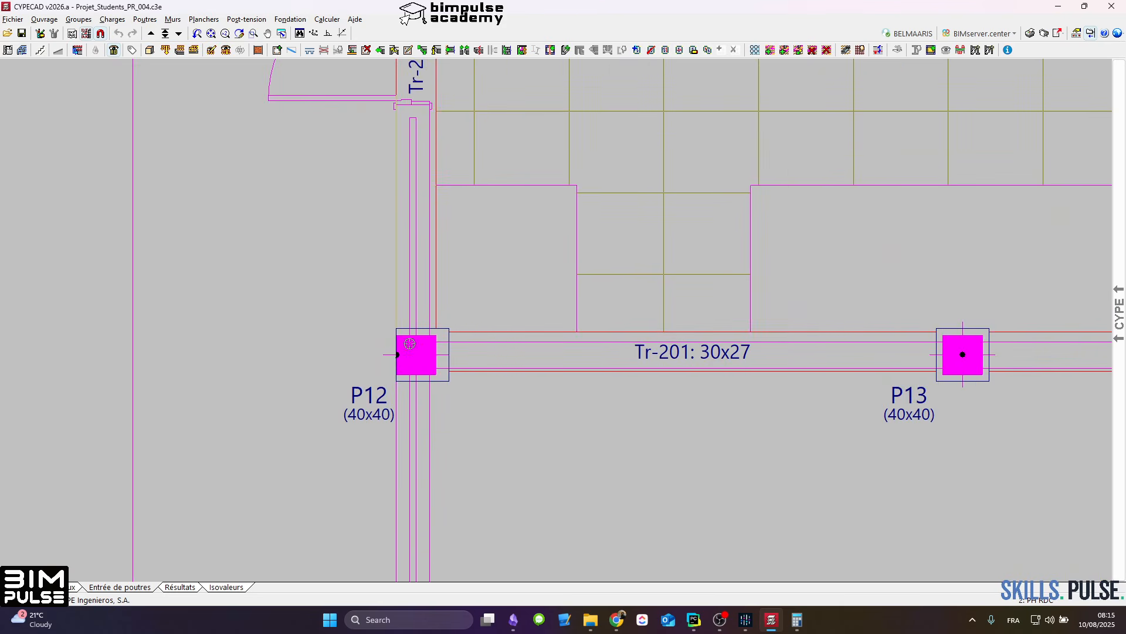
scroll(411, 322, "down", 5)
scroll(417, 326, "up", 3)
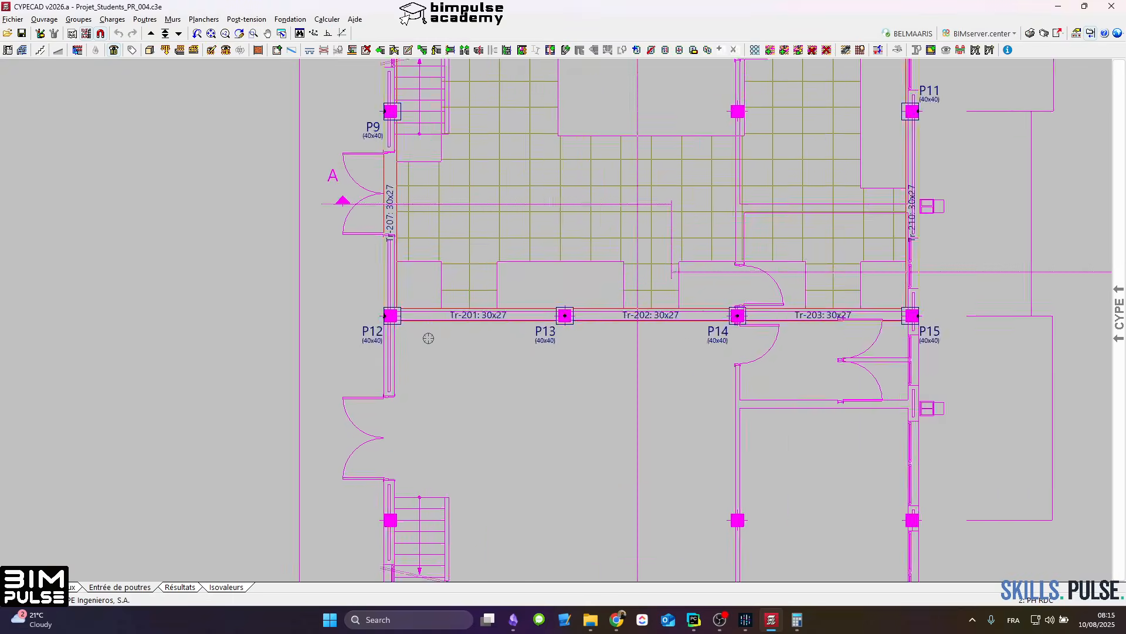
scroll(419, 329, "down", 2)
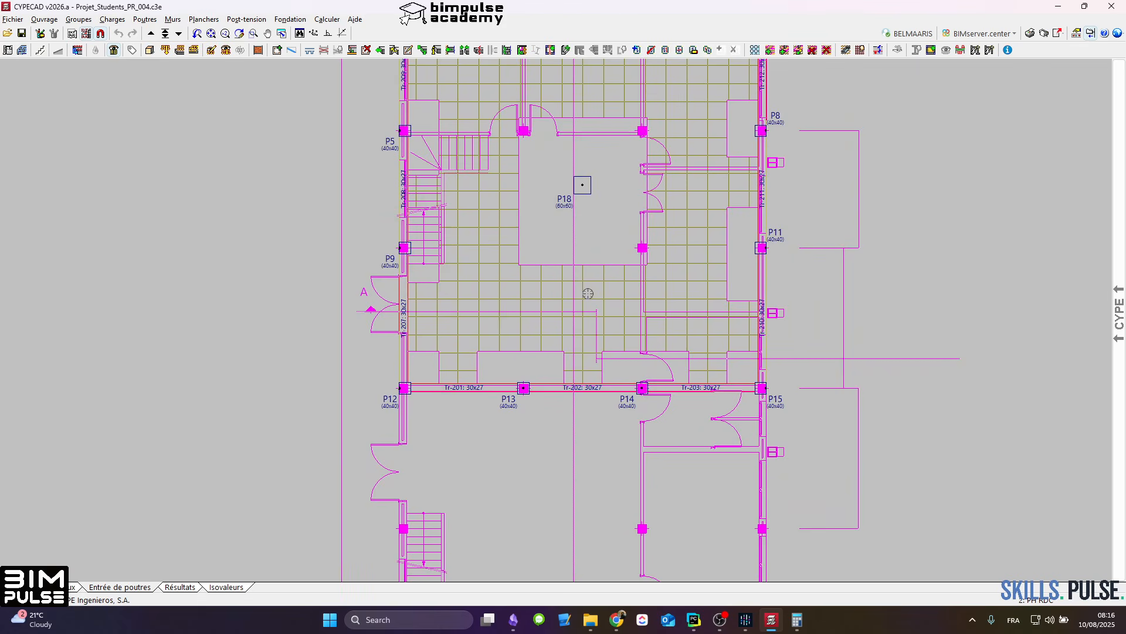
scroll(404, 400, "up", 4)
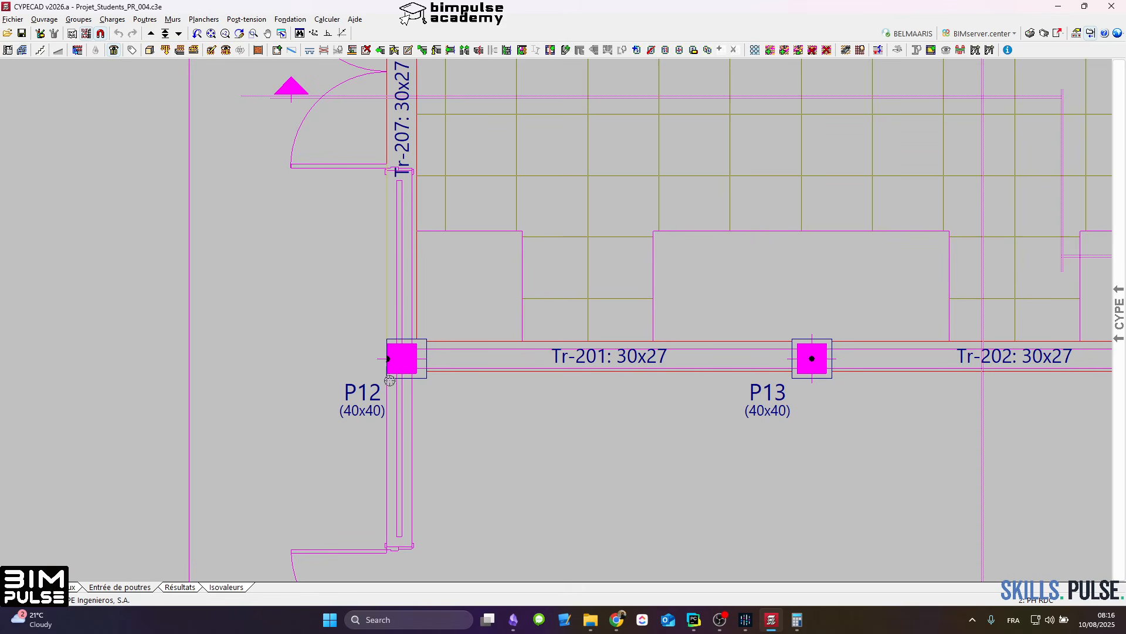
scroll(389, 380, "down", 2)
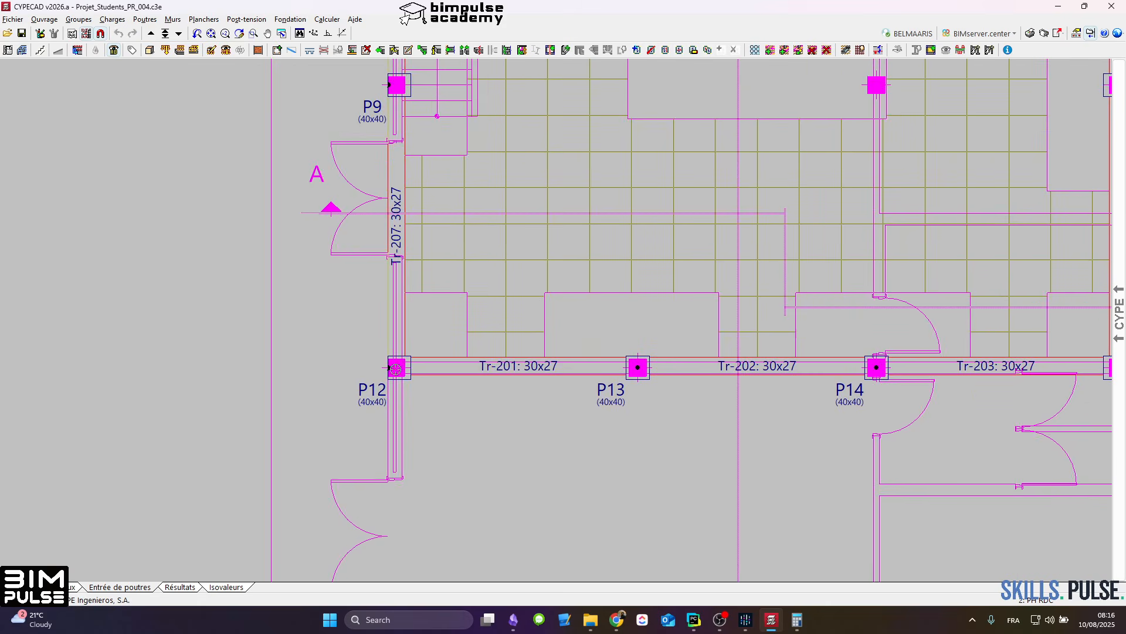
scroll(634, 444, "down", 2)
scroll(660, 472, "down", 3)
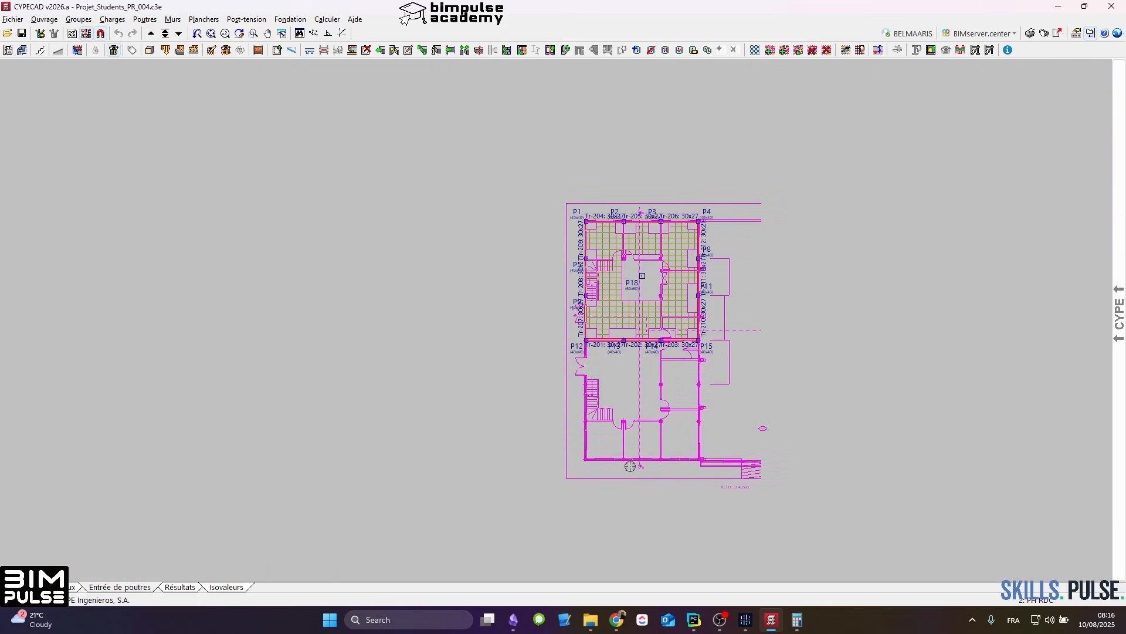
scroll(654, 386, "up", 4)
scroll(652, 329, "up", 5)
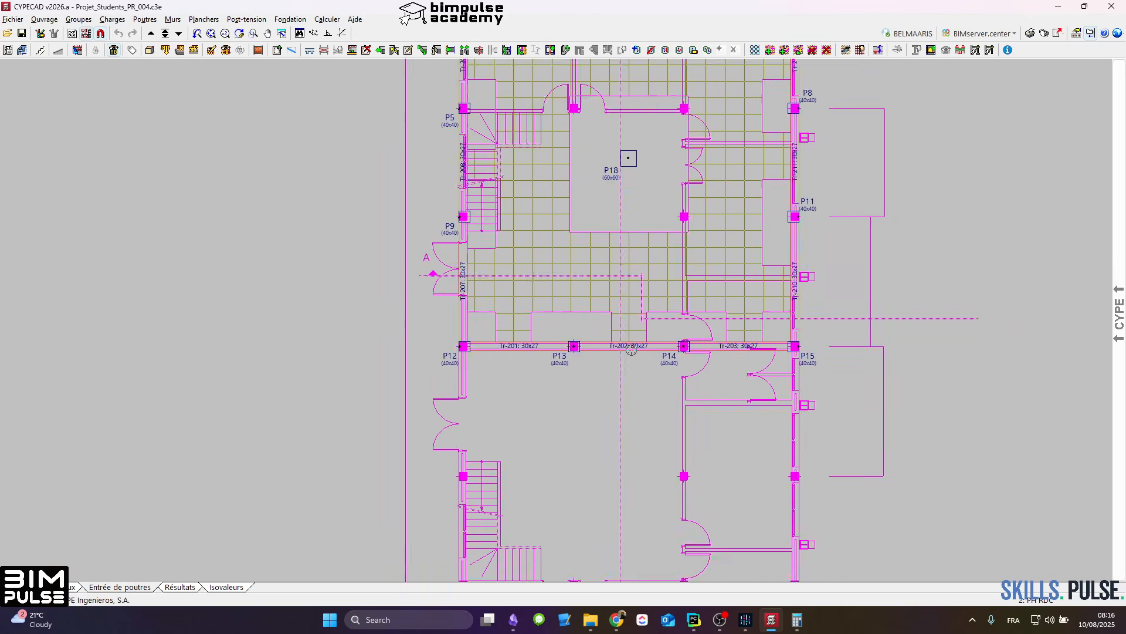
scroll(365, 352, "up", 3)
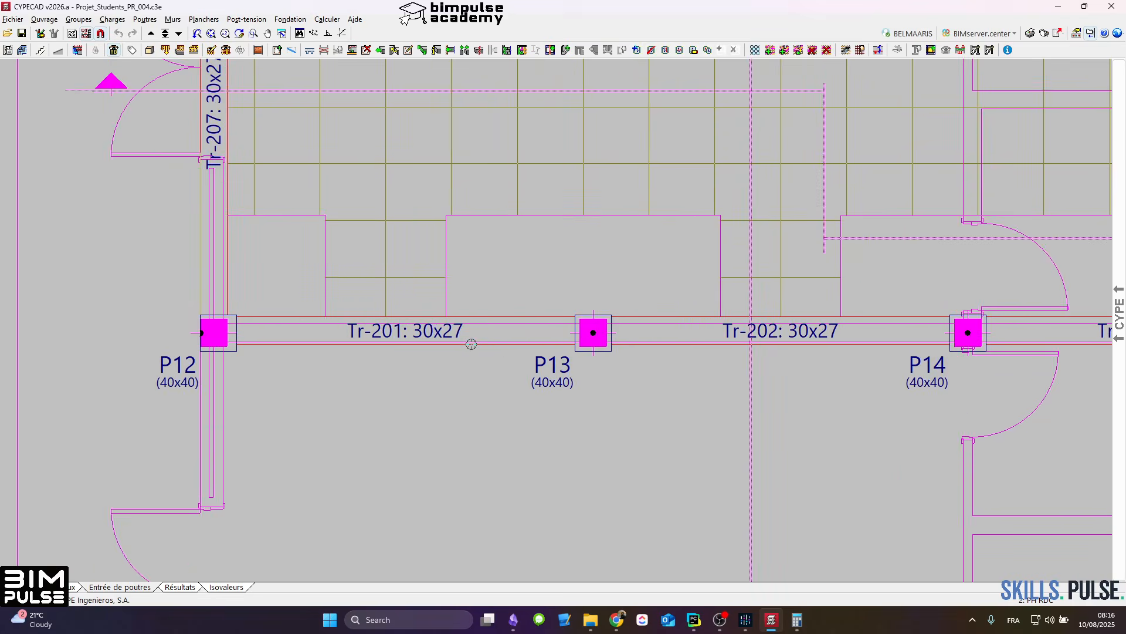
scroll(468, 346, "down", 3)
scroll(700, 336, "up", 1)
scroll(699, 336, "up", 1)
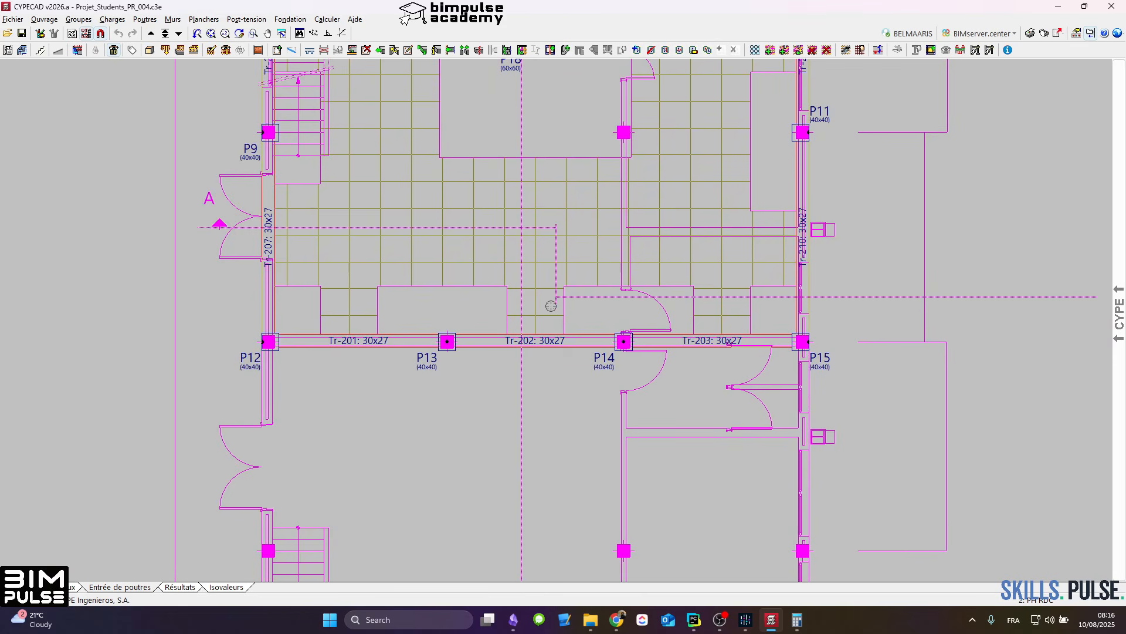
scroll(343, 346, "up", 4)
middle_click_drag(326, 349, 365, 340)
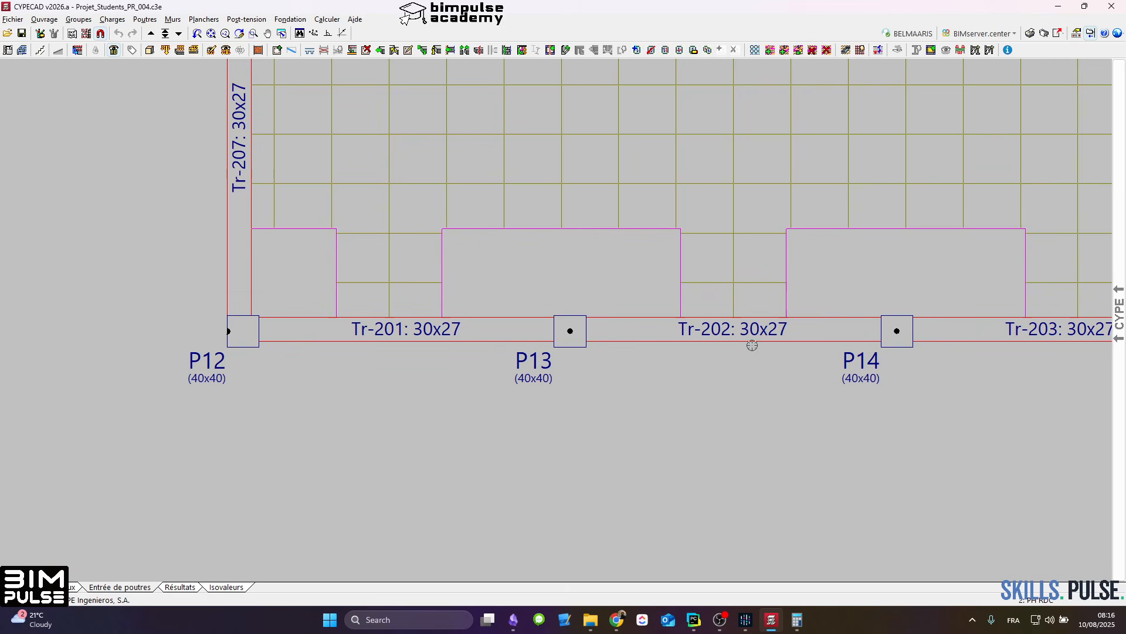
Step: Open the list of plans to draw and exclude the lower Plan de coffrage and the Plan de portiques from drawing
left_click(1044, 33)
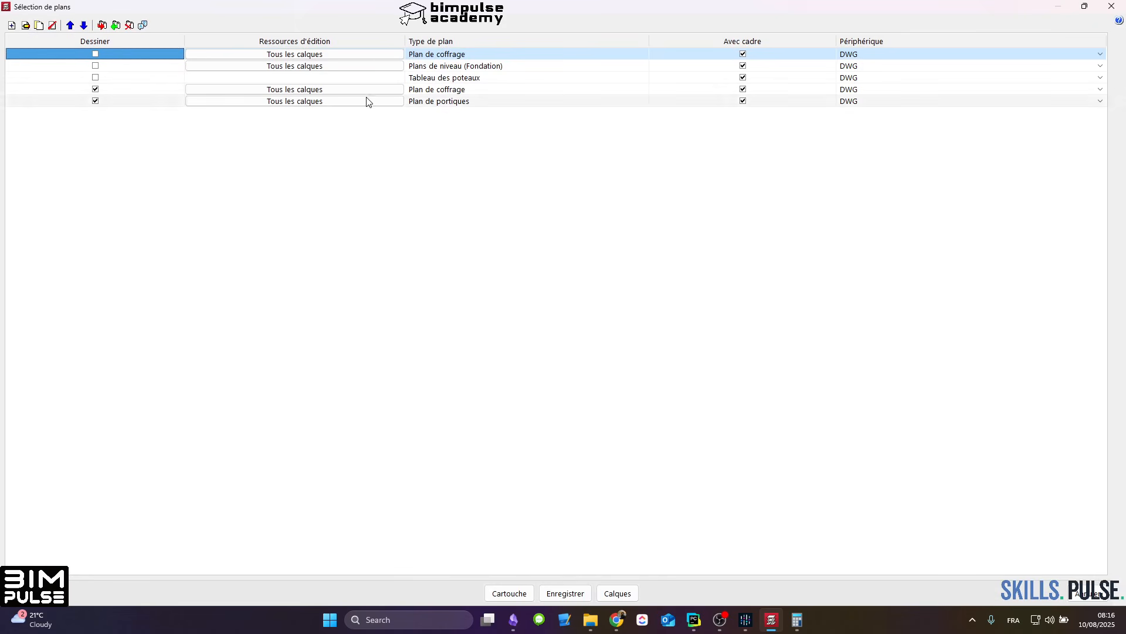
left_click(95, 89)
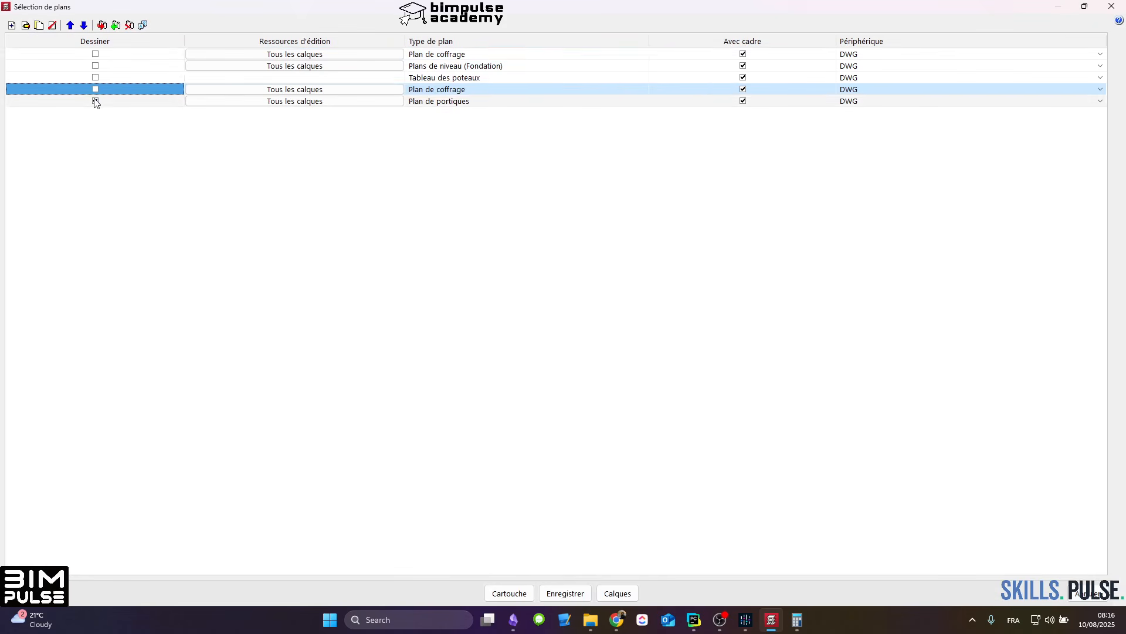
left_click(95, 101)
left_click(445, 54)
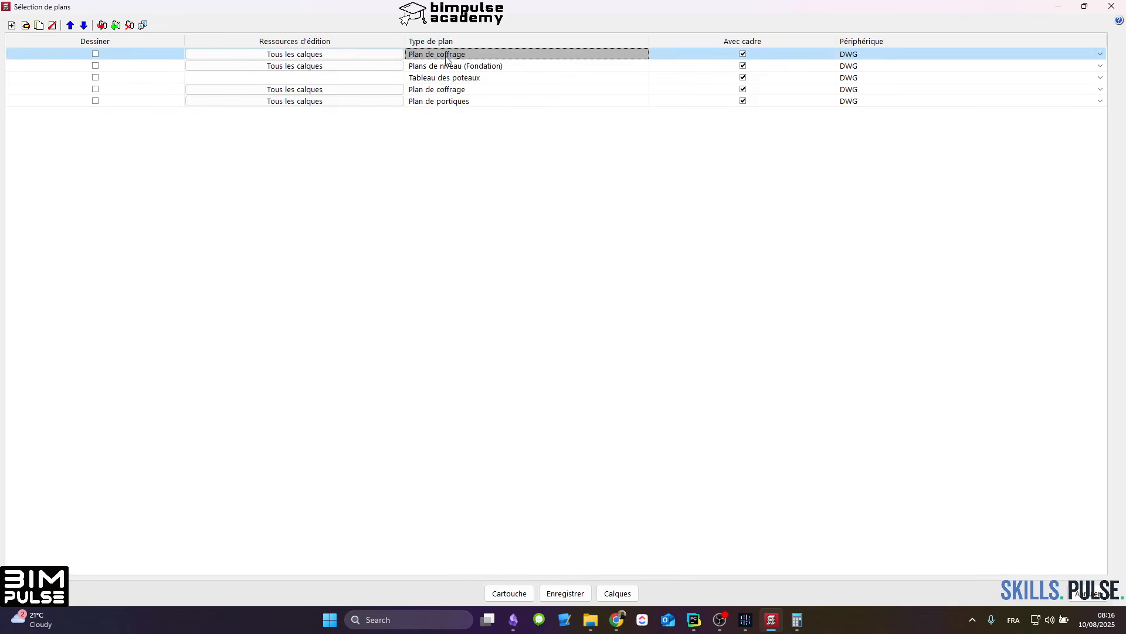
left_click(445, 54)
key("Escape")
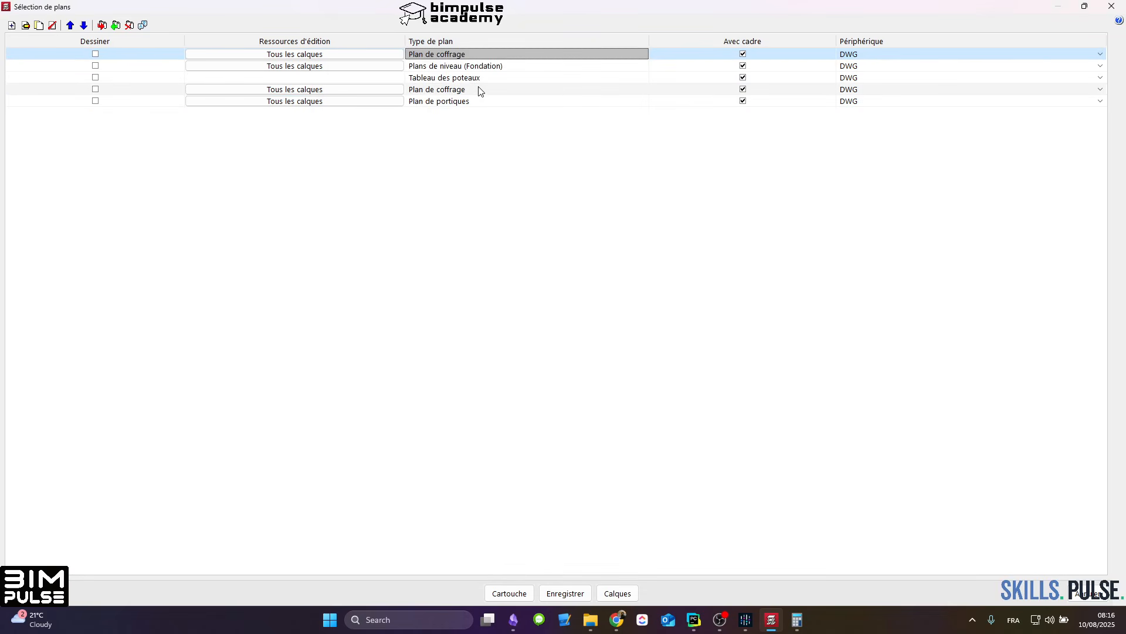
Step: Check the settings of the second Plan de coffrage, include only that plan, and generate it with all drawings shown in detail
left_click(469, 89)
left_click(469, 90)
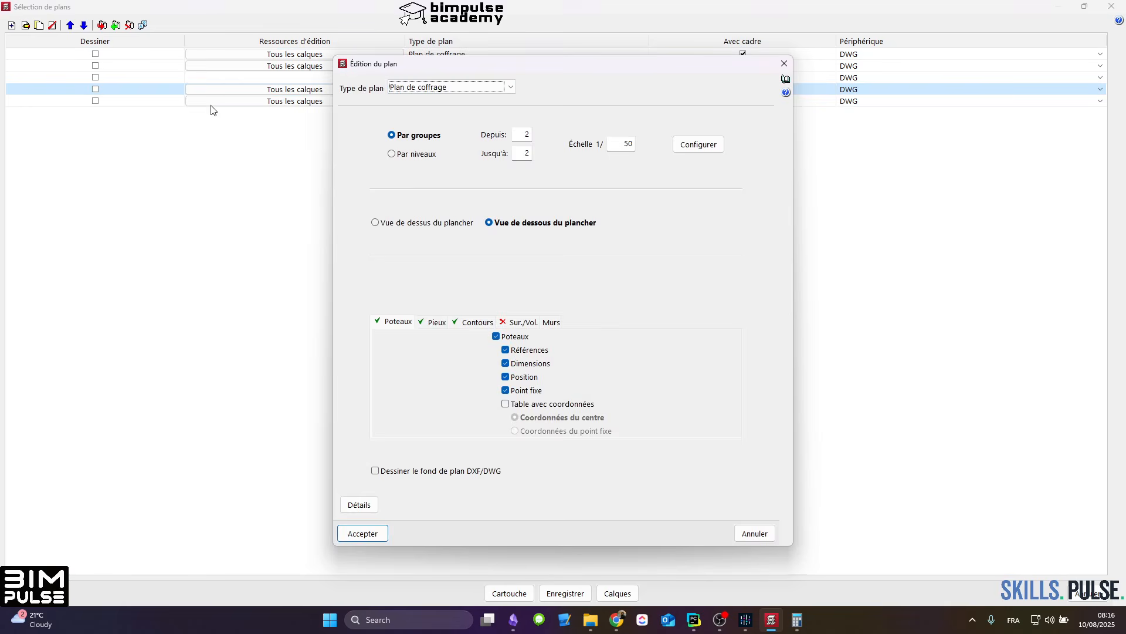
key("Escape")
left_click(95, 89)
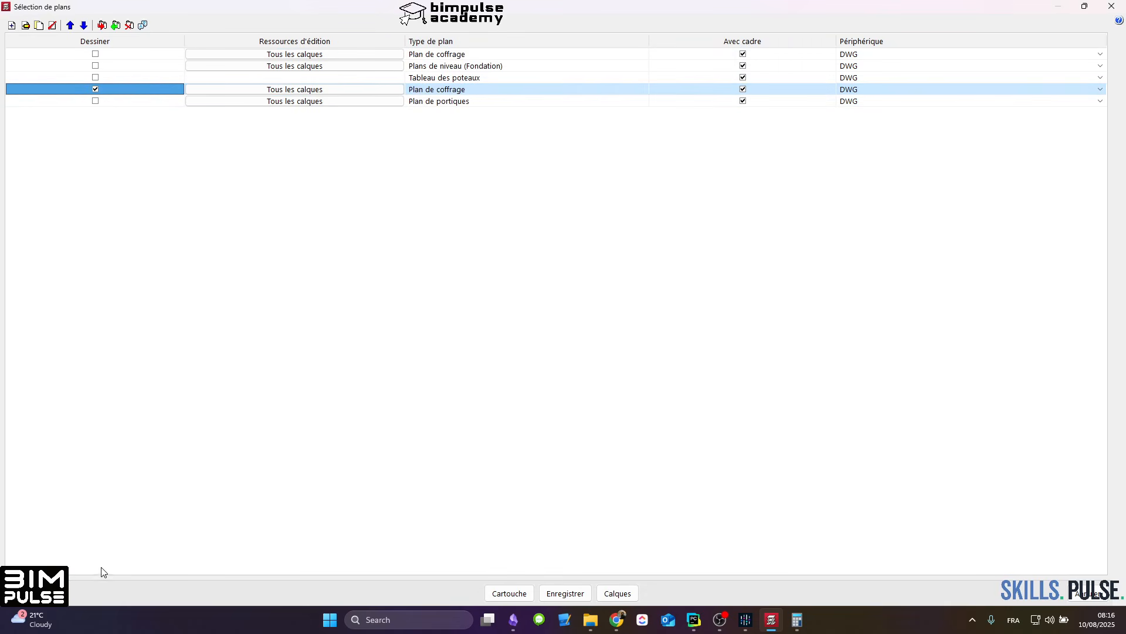
left_click(27, 593)
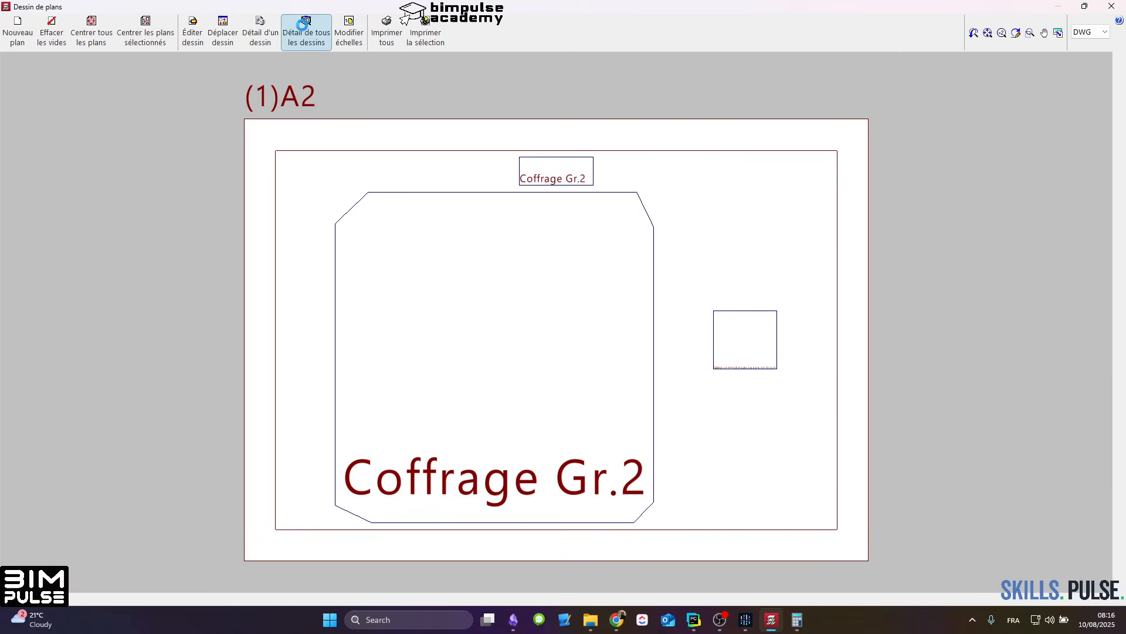
left_click(306, 30)
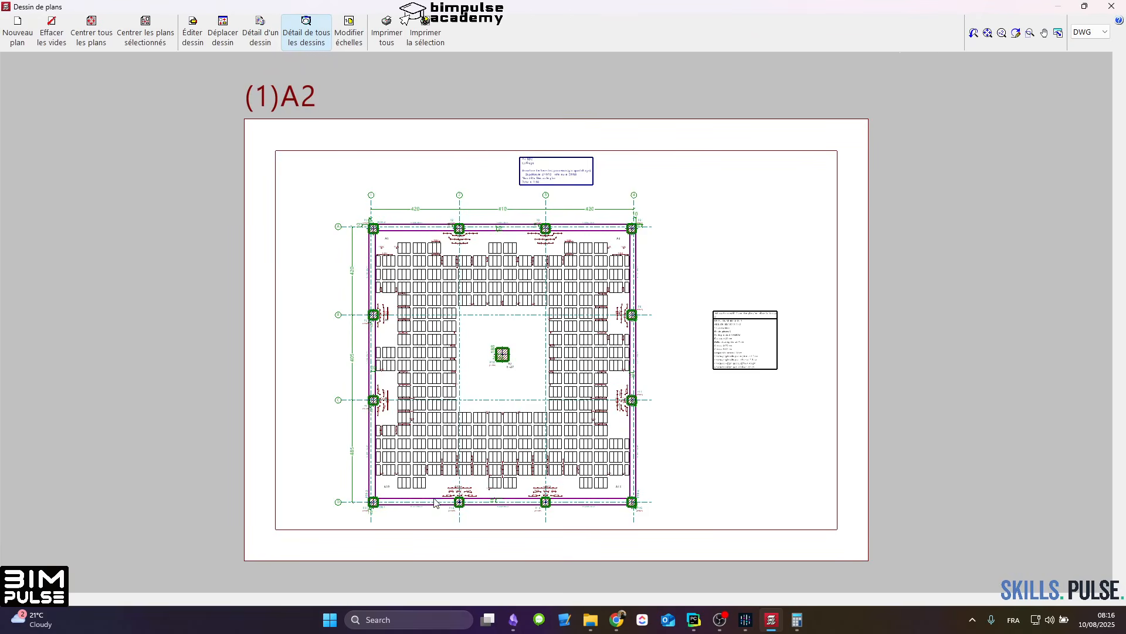
Step: Examine the formwork plan along edge beam Tr-201 between P12 and P13 and the overall column grid, then close the drawing
scroll(435, 501, "up", 5)
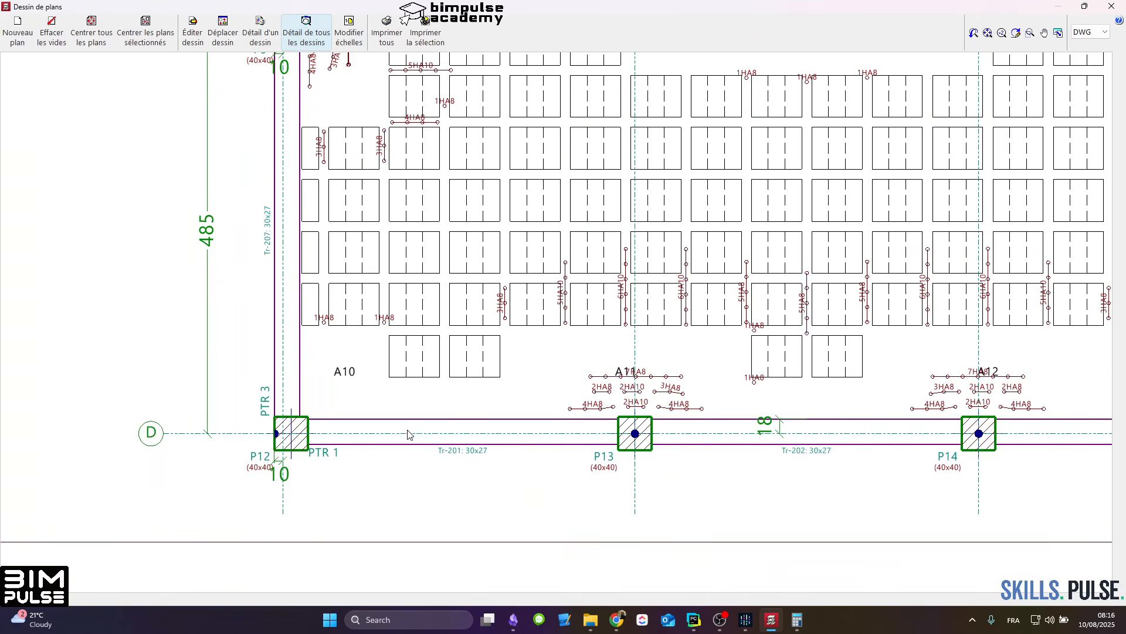
scroll(417, 428, "down", 2)
scroll(464, 435, "up", 4)
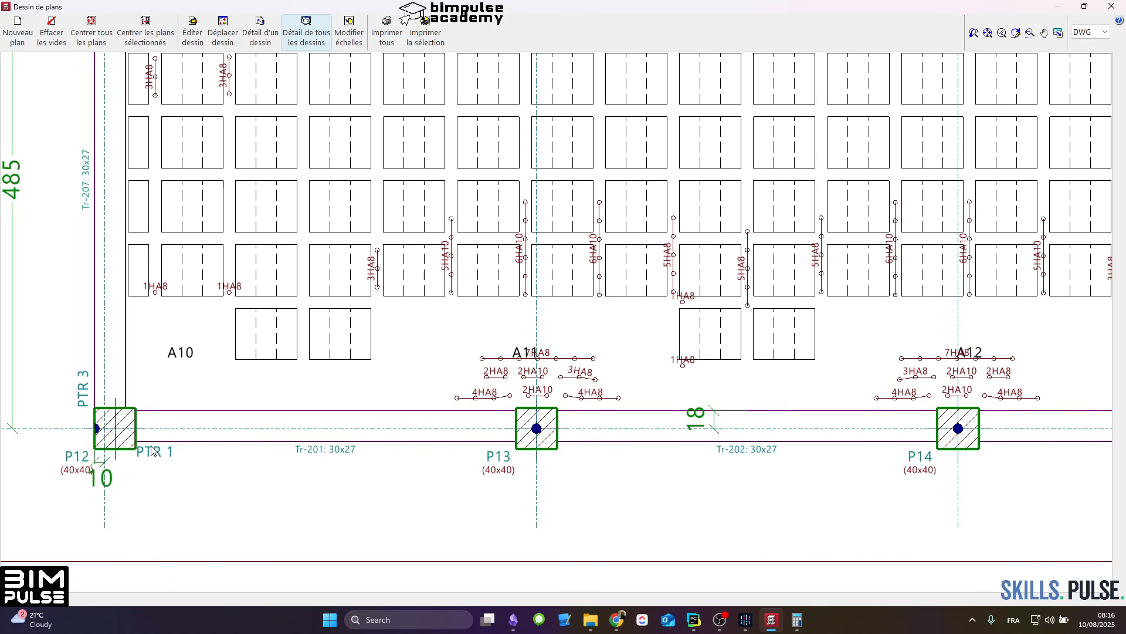
scroll(139, 452, "up", 3)
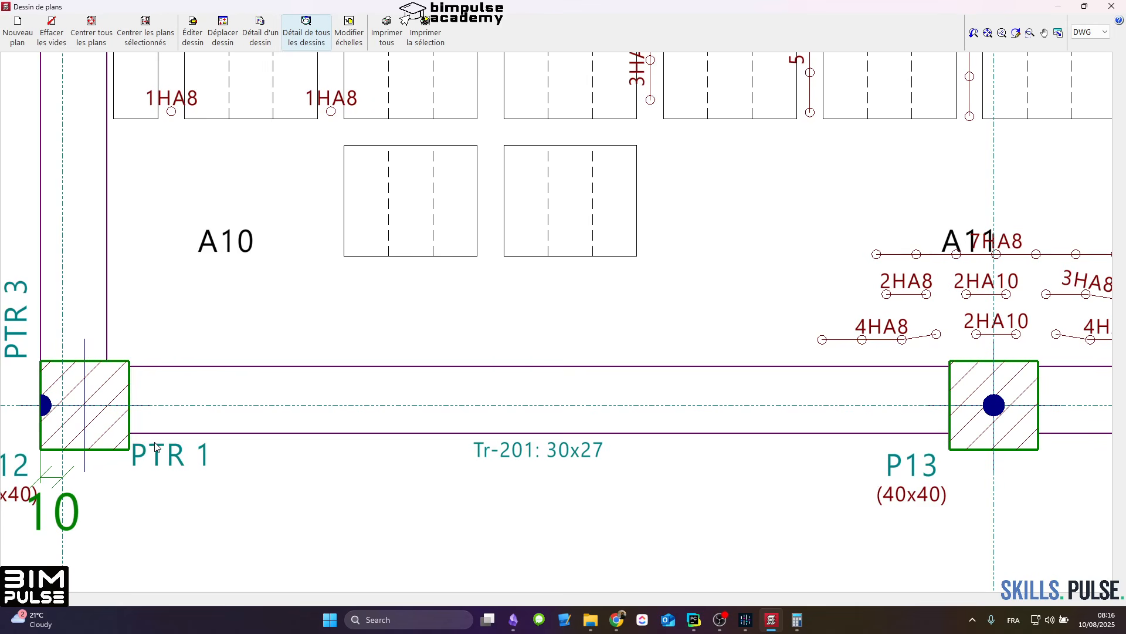
scroll(155, 447, "down", 4)
middle_click_drag(970, 439, 697, 451)
scroll(462, 425, "down", 5)
scroll(511, 320, "up", 4)
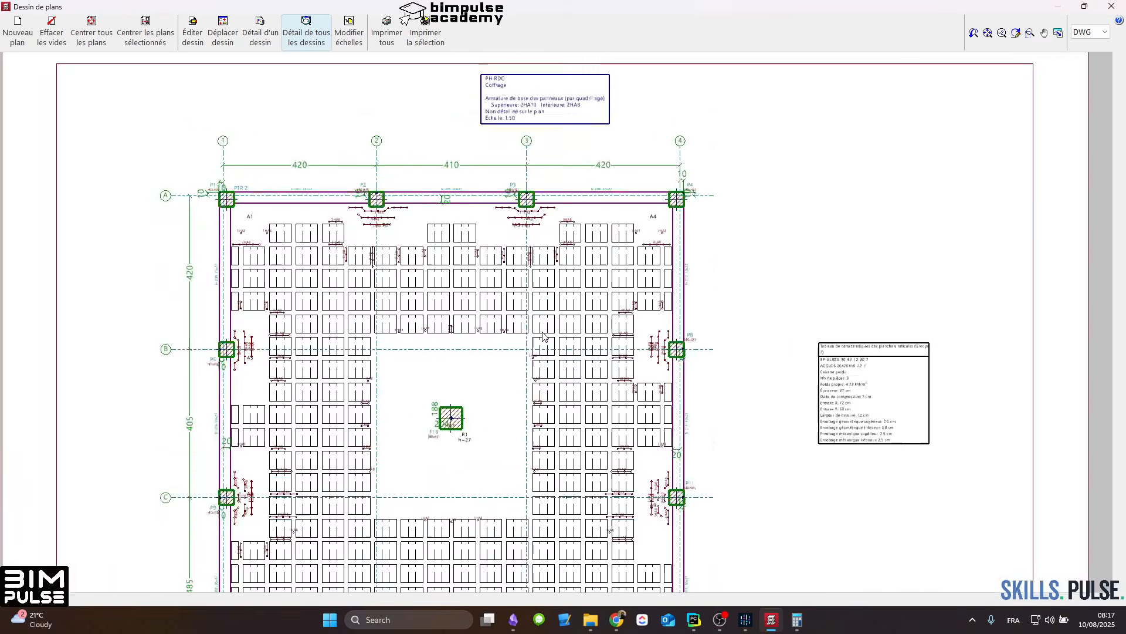
middle_click_drag(211, 331, 475, 311)
scroll(475, 311, "up", 1)
scroll(475, 311, "down", 8)
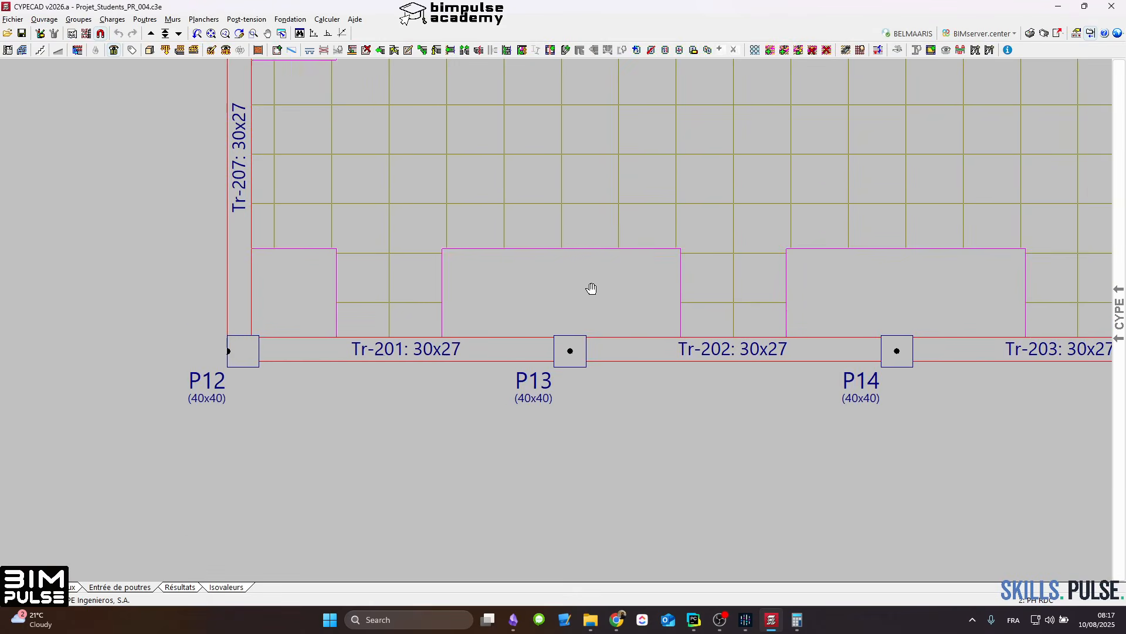
scroll(440, 395, "down", 6)
scroll(473, 445, "up", 5)
scroll(461, 437, "up", 1)
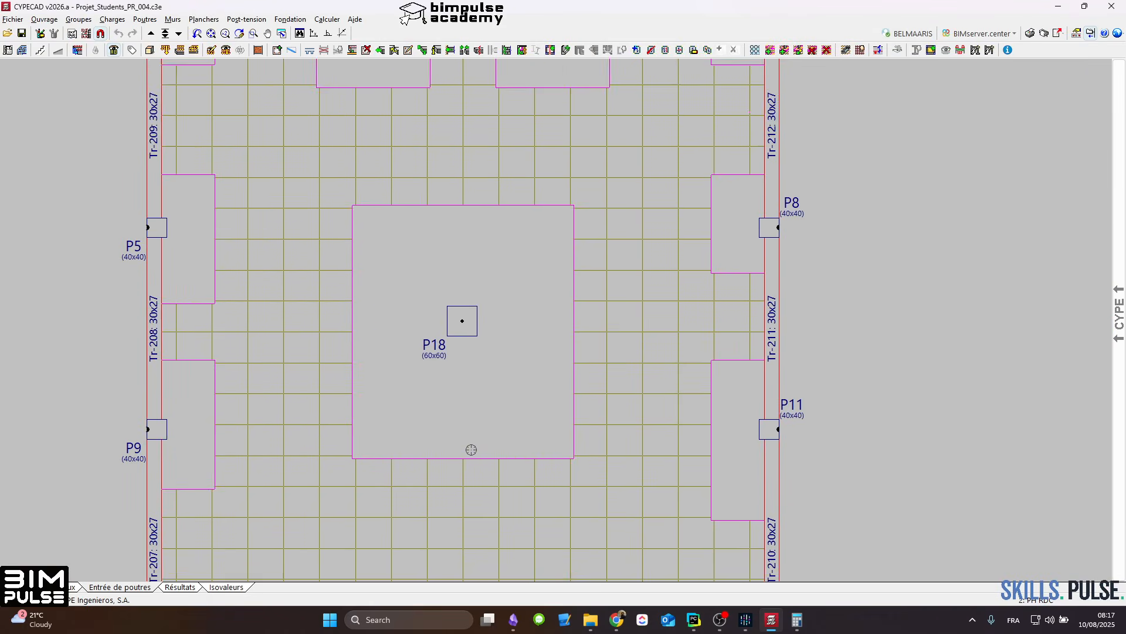
middle_click_drag(467, 450, 502, 384)
scroll(503, 385, "down", 3)
scroll(502, 385, "up", 1)
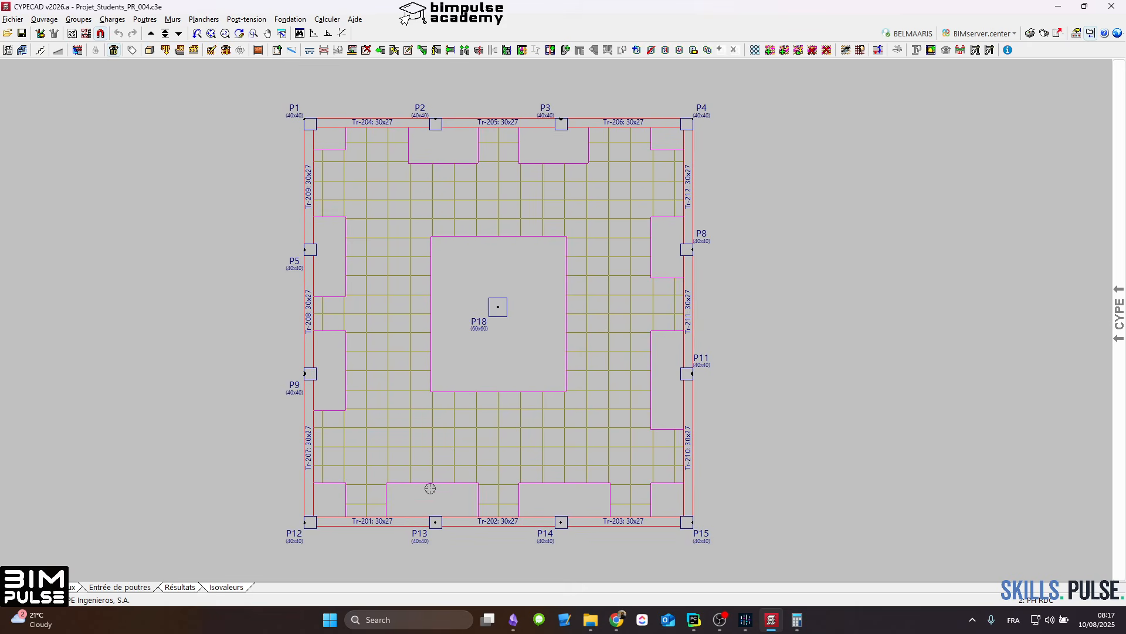
Step: Generate the included Plan de coffrage again, keeping the previous composition and showing all drawings in detail
left_click(1044, 34)
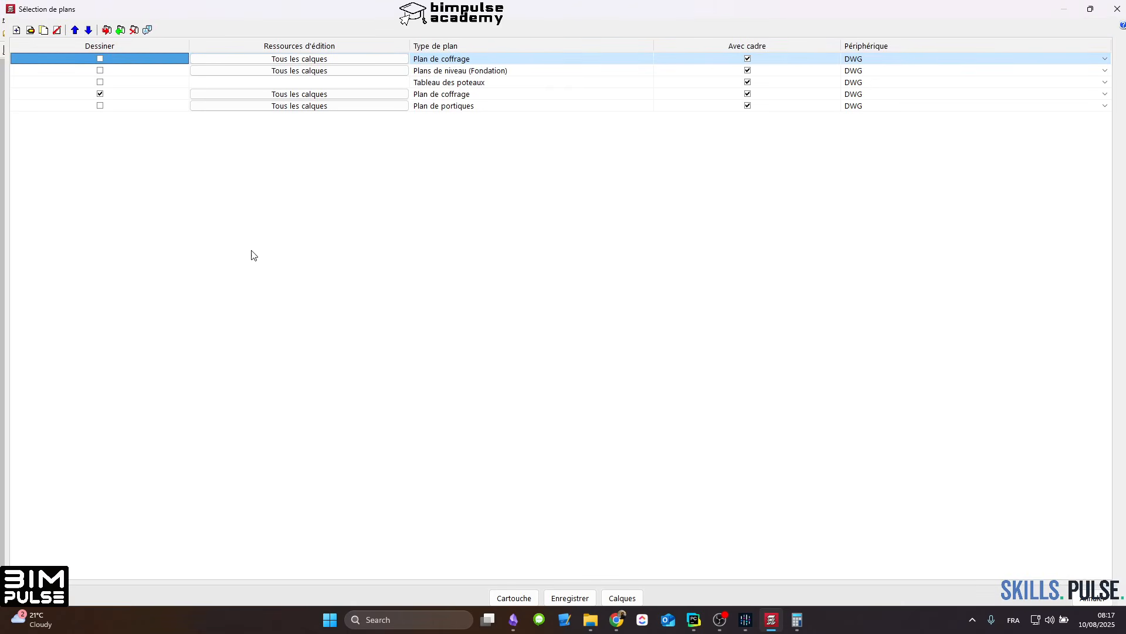
left_click(45, 598)
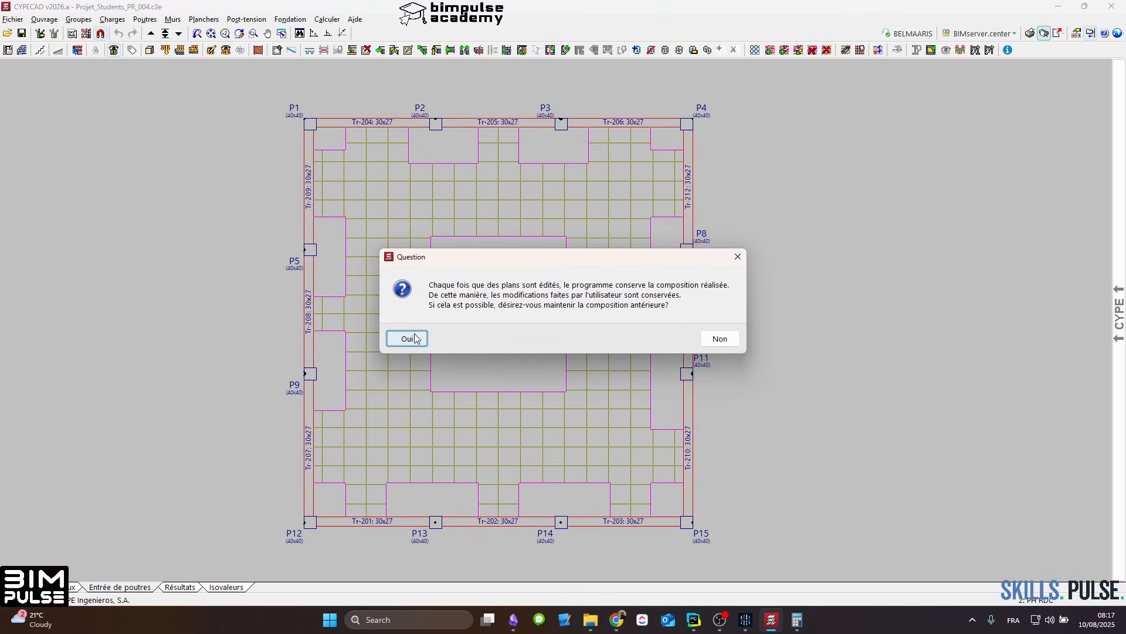
left_click(414, 336)
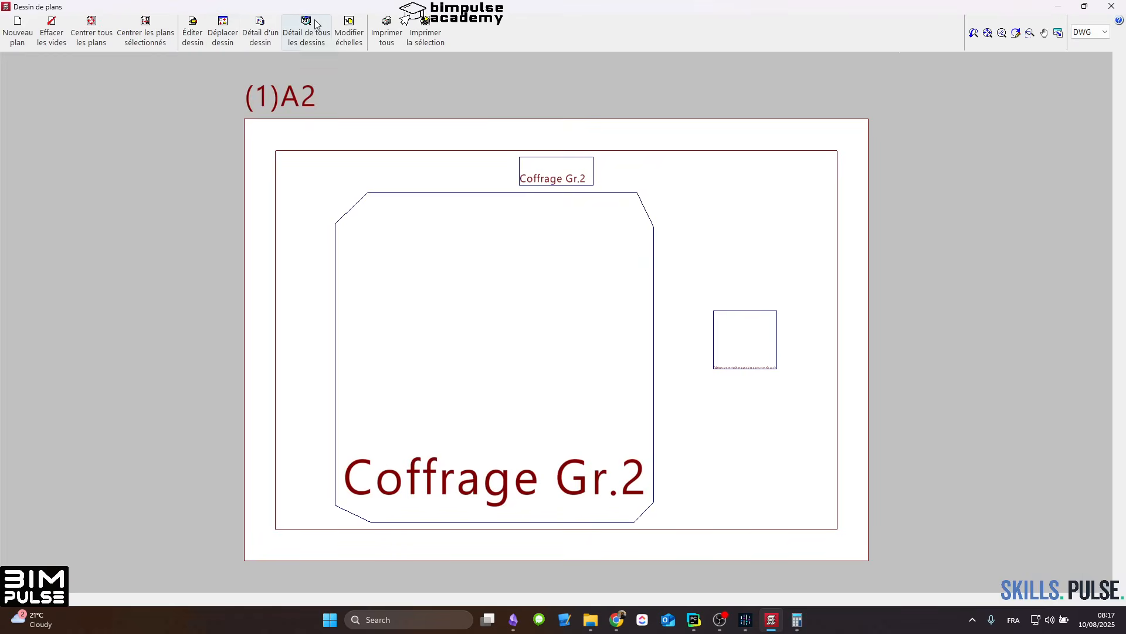
Step: Examine the Coffrage Gr.2 formwork plan, checking the edge beams and columns along grid lines A to D
scroll(370, 253, "up", 3)
middle_click_drag(599, 245, 393, 139)
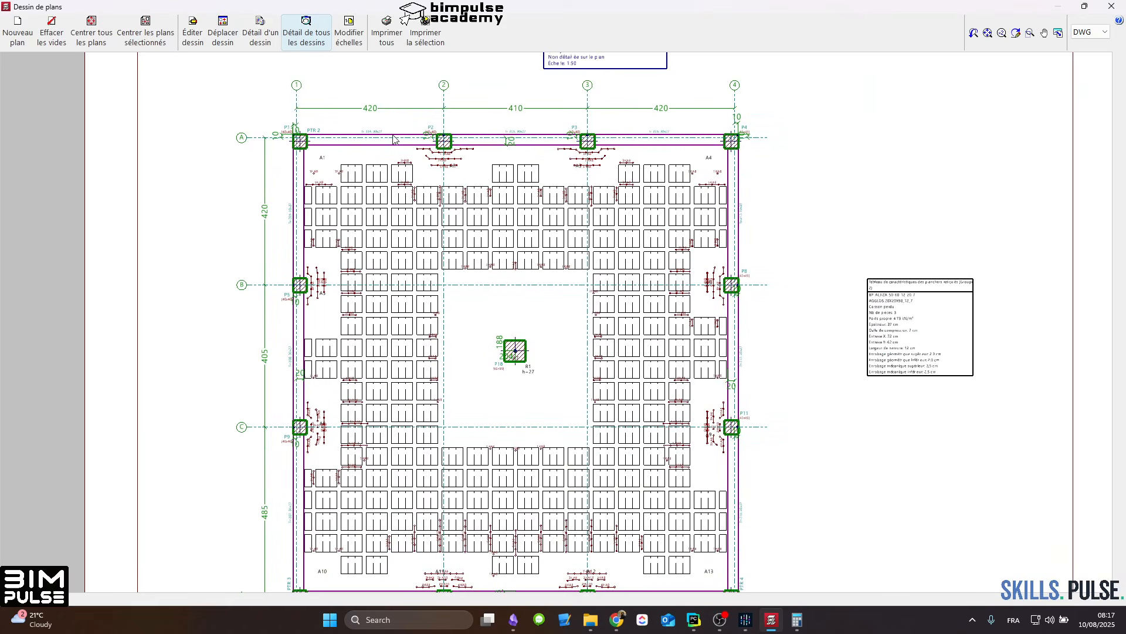
middle_click_drag(385, 385, 414, 270)
scroll(360, 473, "up", 5)
scroll(311, 468, "down", 4)
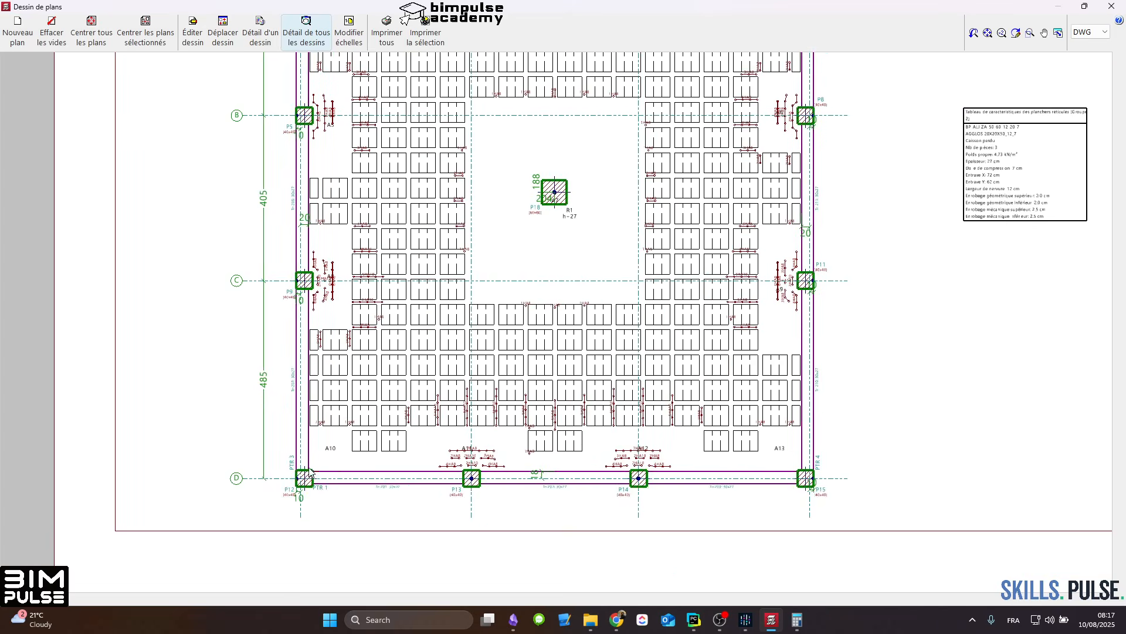
middle_click_drag(597, 415, 599, 522)
scroll(640, 310, "down", 4)
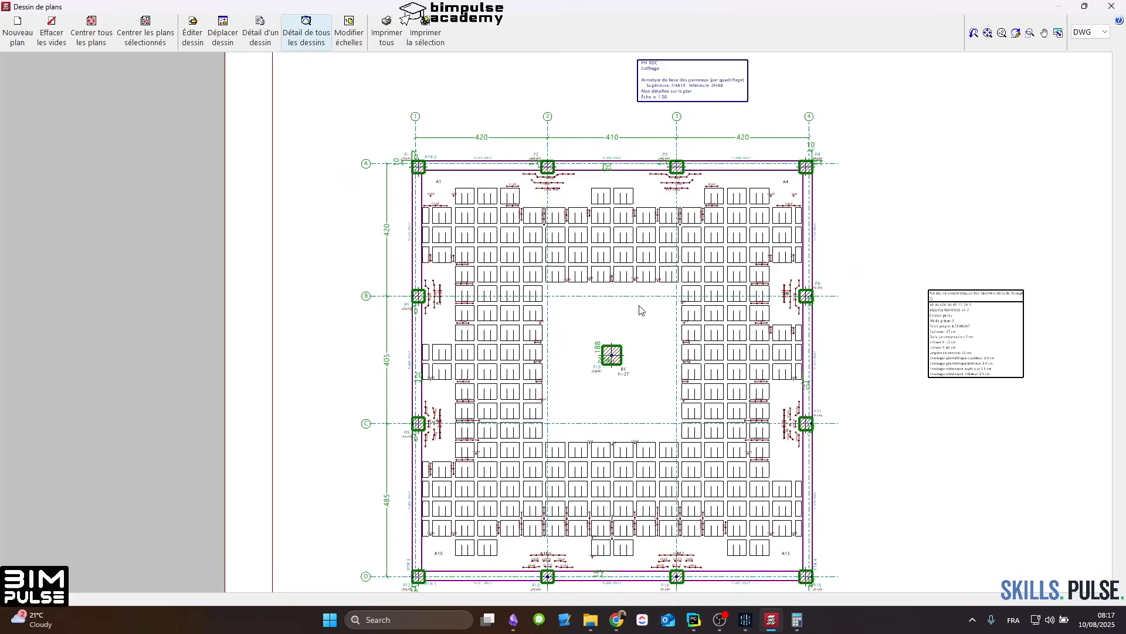
scroll(639, 306, "up", 4)
middle_click_drag(596, 291, 603, 319)
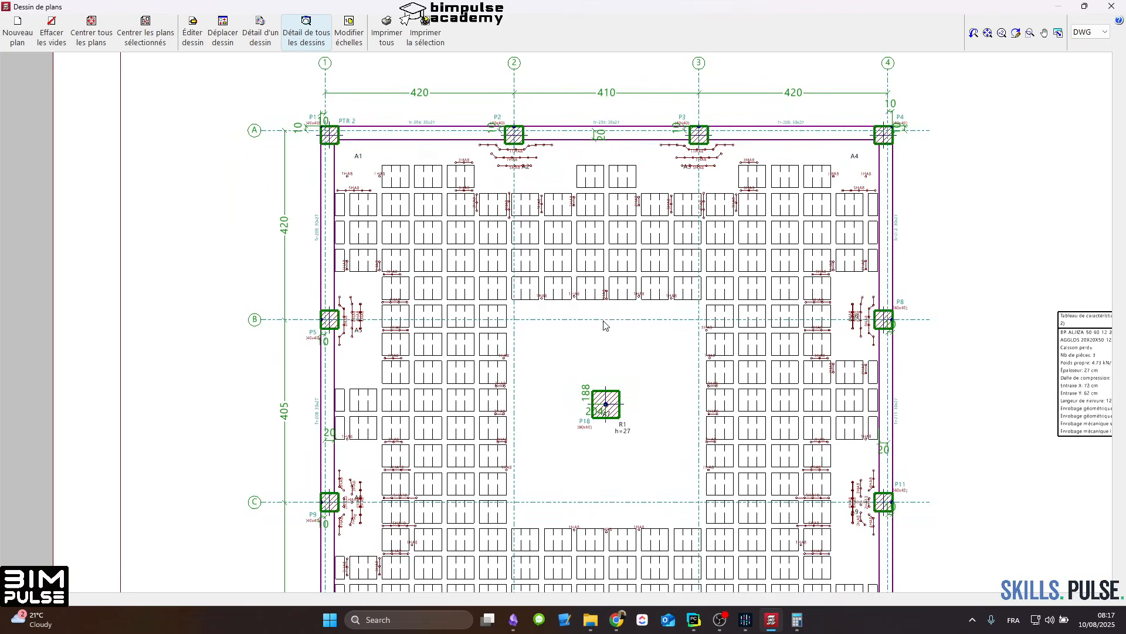
scroll(555, 242, "down", 3)
middle_click_drag(578, 240, 584, 333)
middle_click_drag(541, 268, 573, 220)
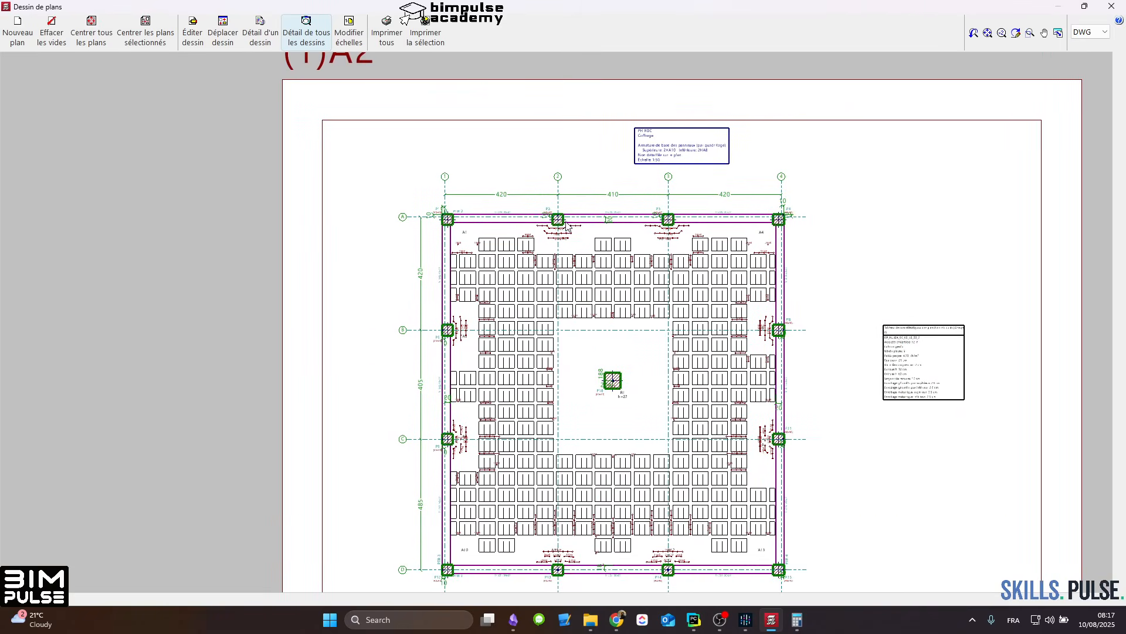
scroll(469, 223, "up", 5)
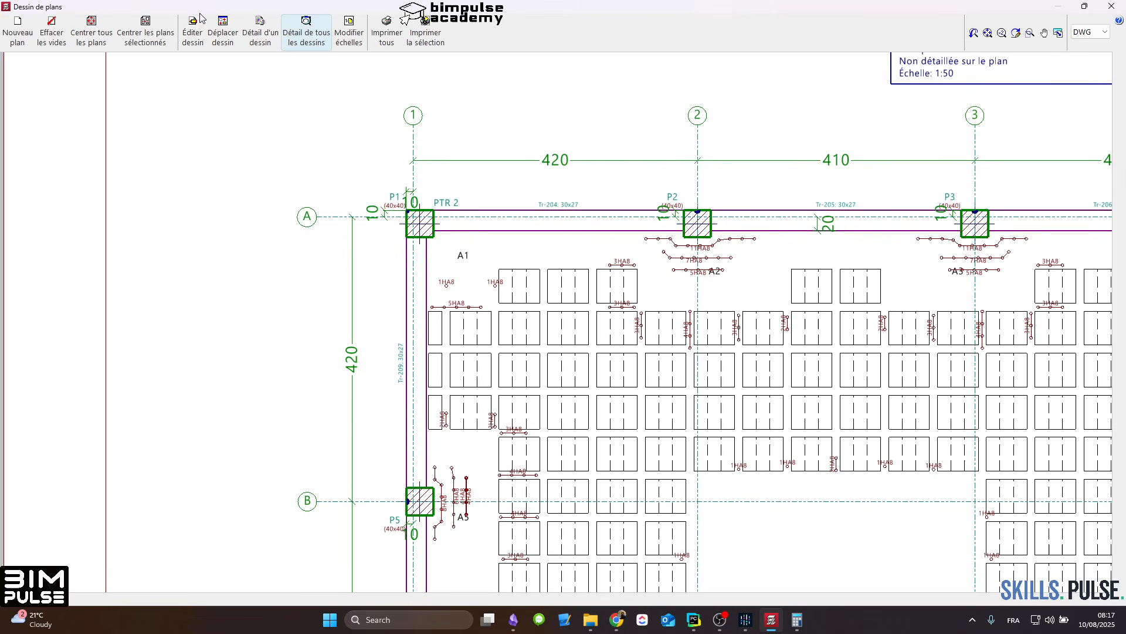
Step: Edit the Coffrage Gr.2 drawing to move the PTR 2 label just below beam Tr-204 beside P1, and close the plan
left_click(199, 20)
left_click(419, 185)
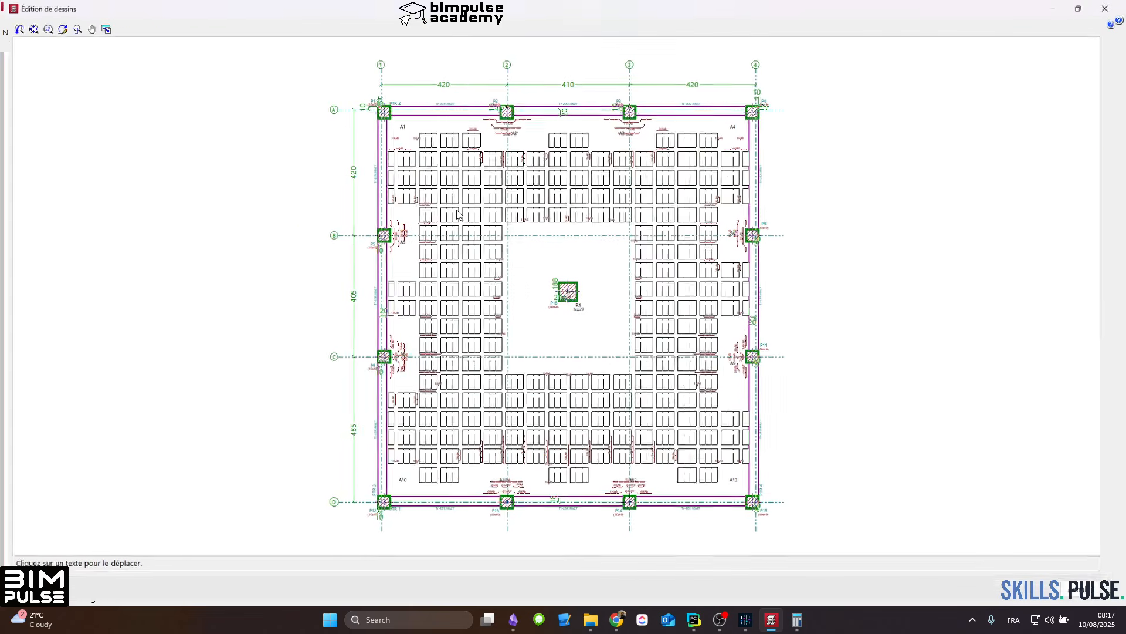
scroll(390, 125, "up", 3)
scroll(390, 125, "up", 4)
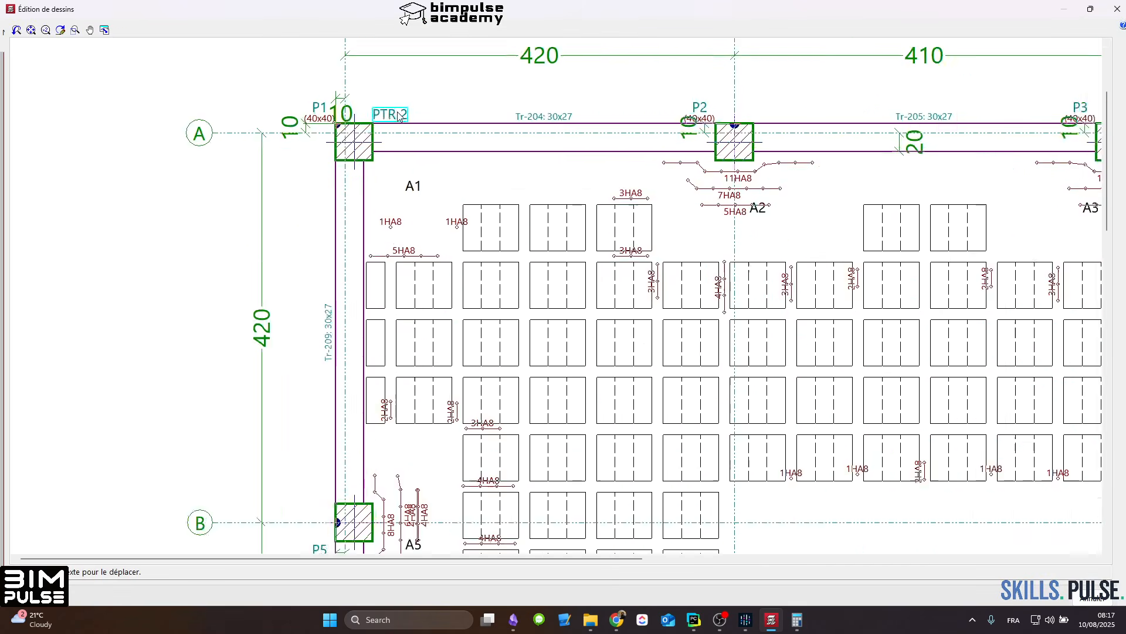
left_click(388, 114)
left_click(428, 150)
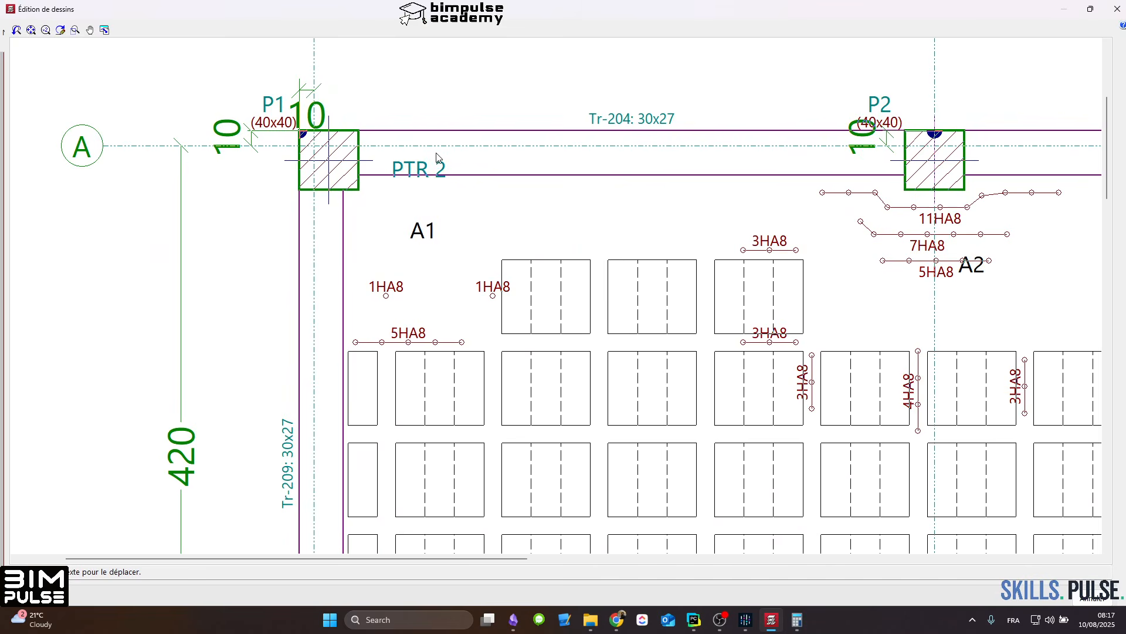
left_click(407, 177)
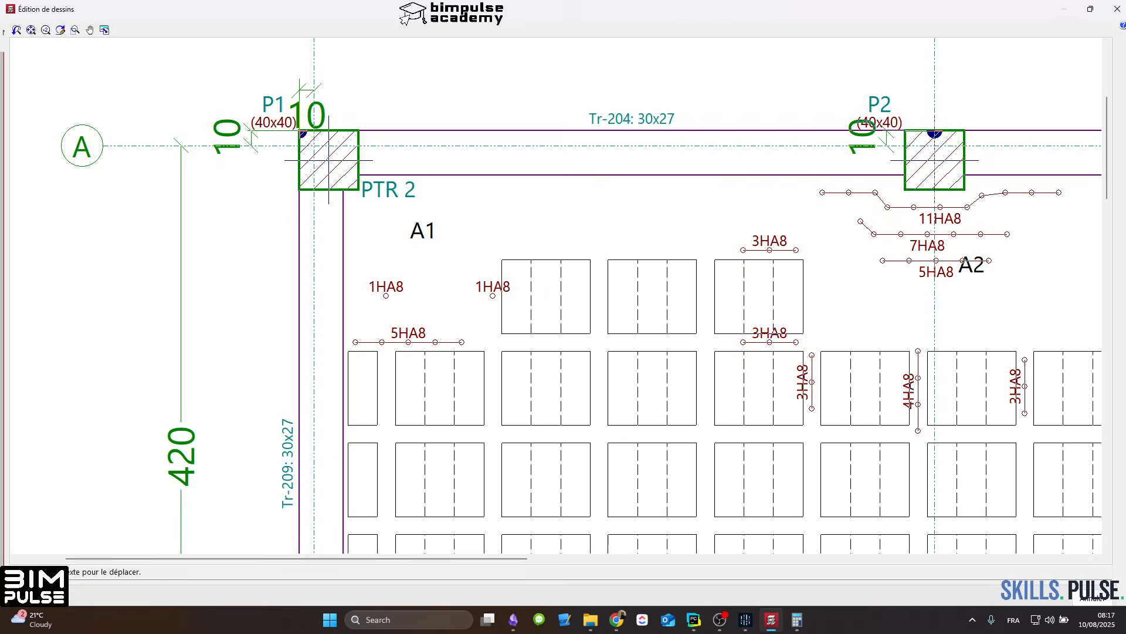
left_click(35, 598)
scroll(431, 231, "up", 3)
scroll(352, 214, "down", 10)
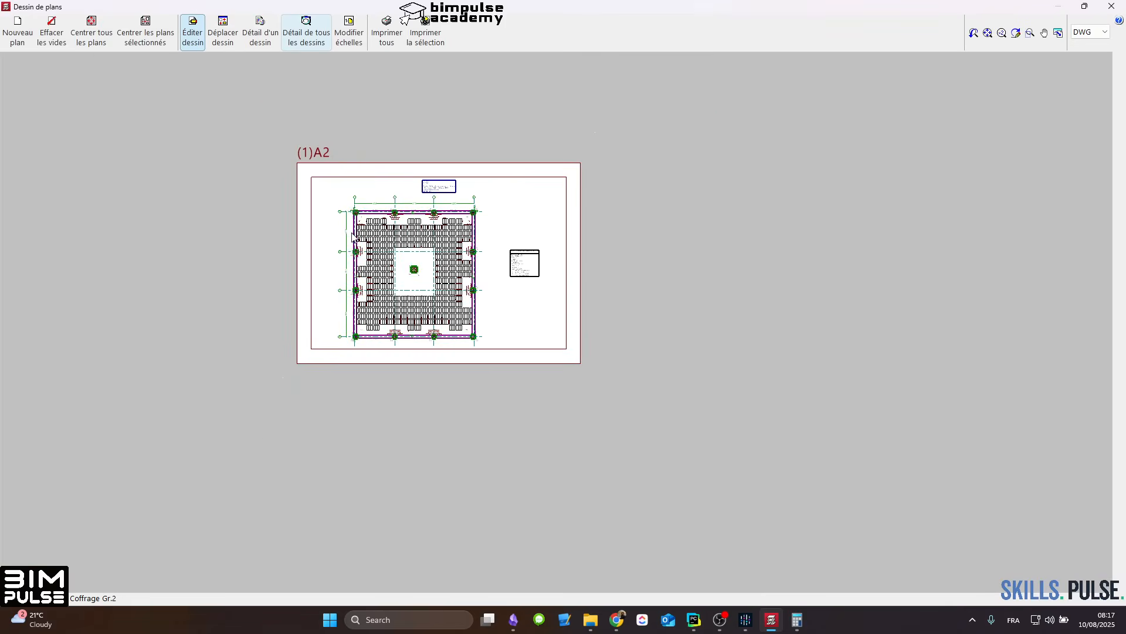
scroll(307, 307, "up", 2)
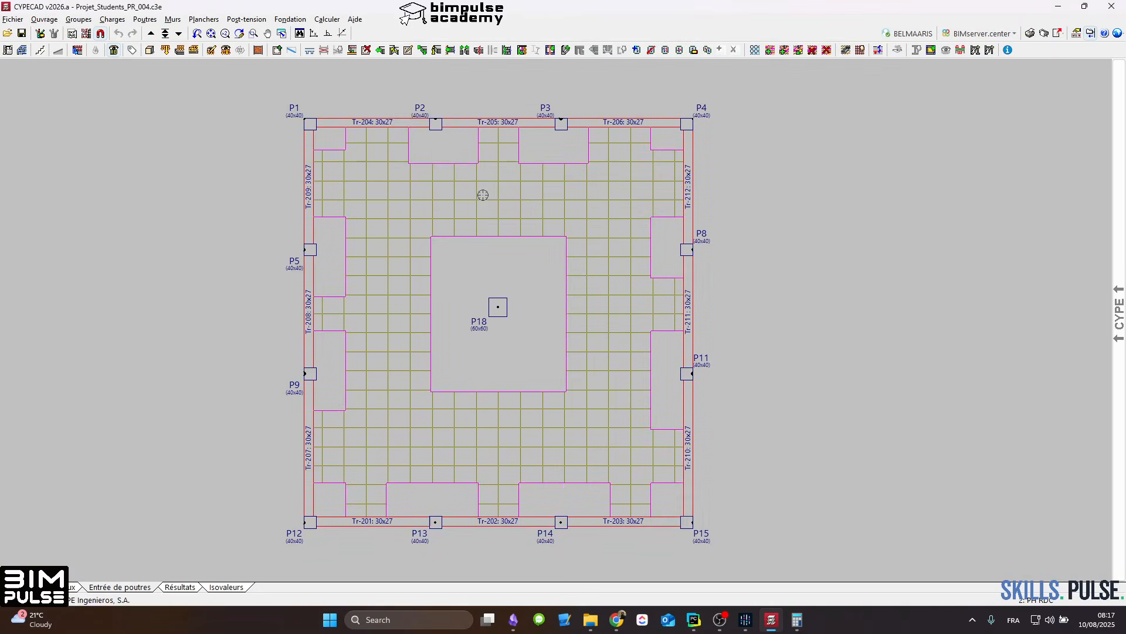
Step: Adjust edge beams Tr-201, Tr-202 and Tr-203 to the outer faces of columns P12 to P15 on PH RDC
middle_click_drag(492, 302, 561, 218)
scroll(505, 267, "up", 3)
scroll(504, 267, "down", 1)
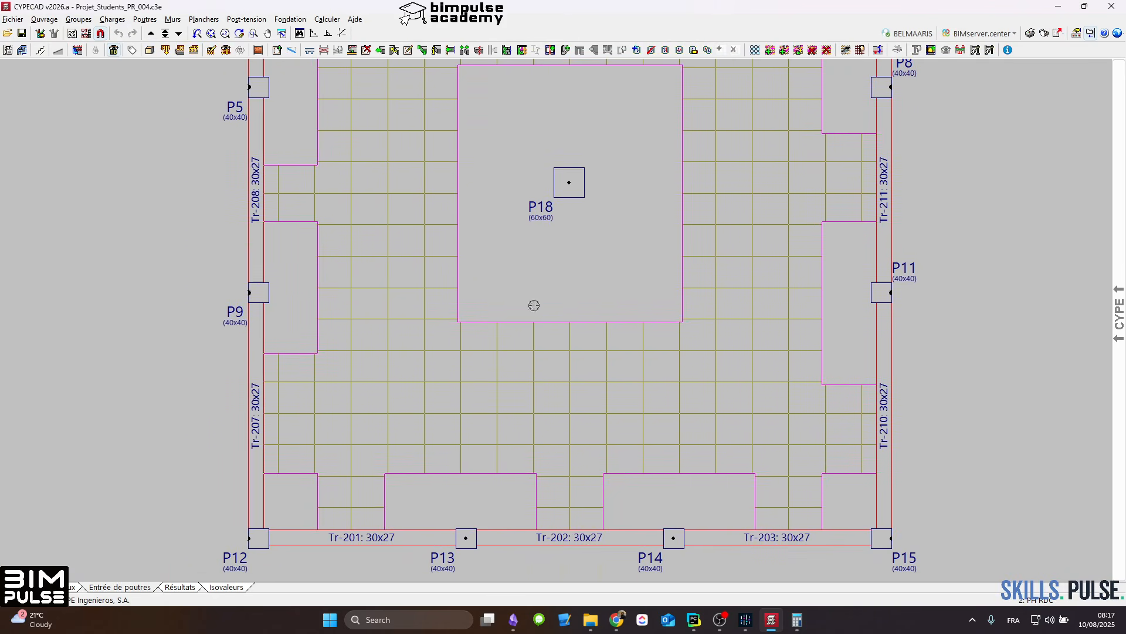
middle_click_drag(525, 439, 571, 318)
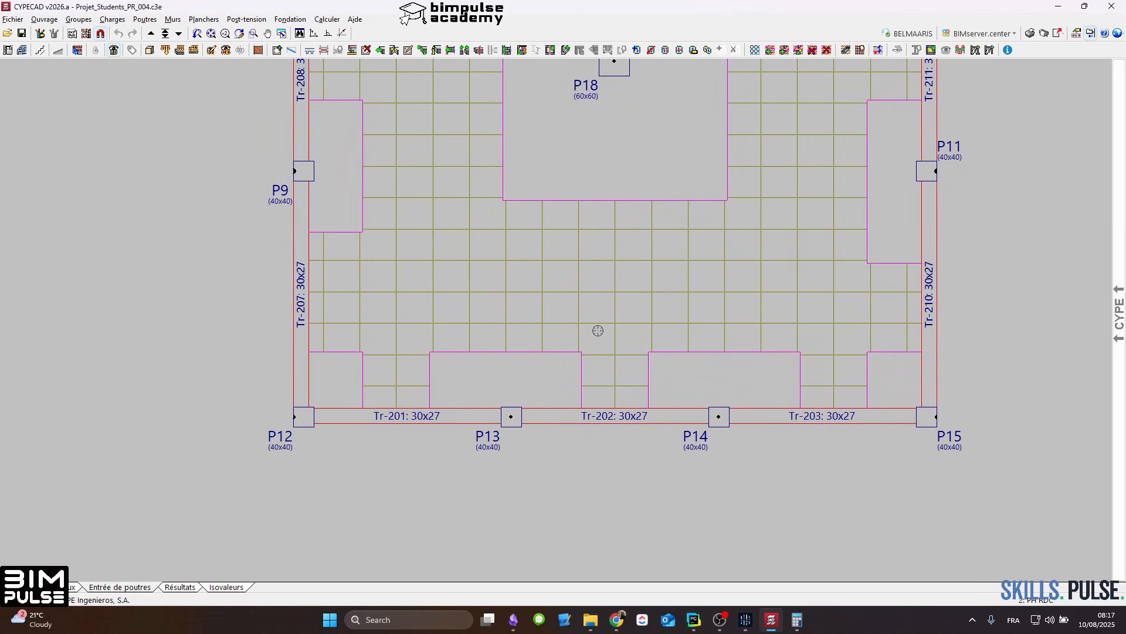
middle_click_drag(461, 383, 469, 356)
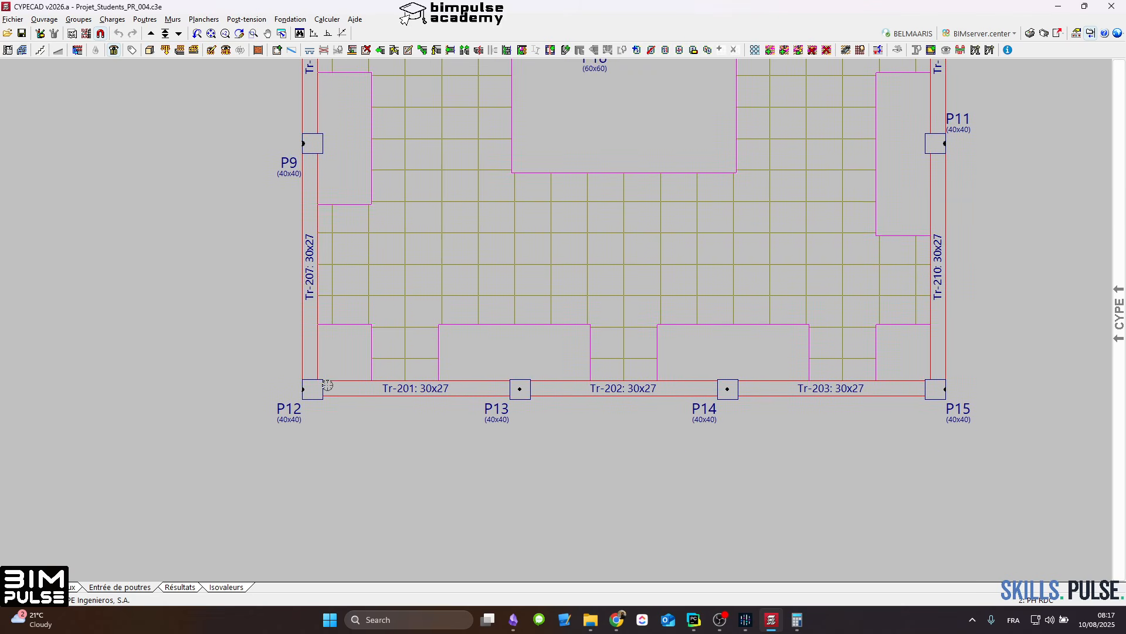
scroll(327, 384, "up", 2)
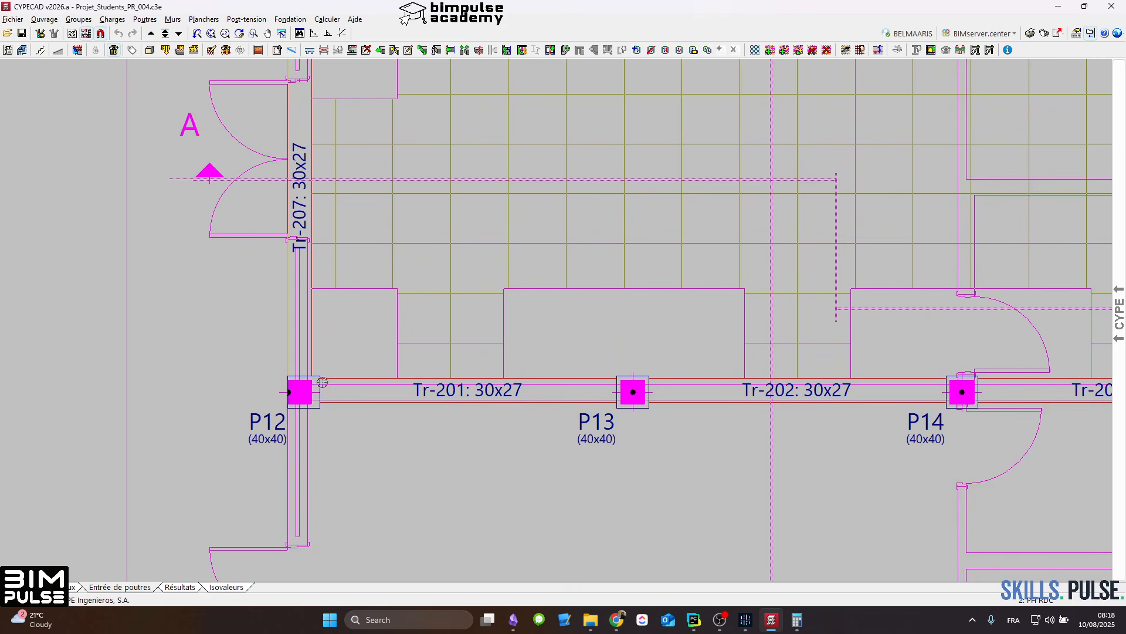
left_click(352, 49)
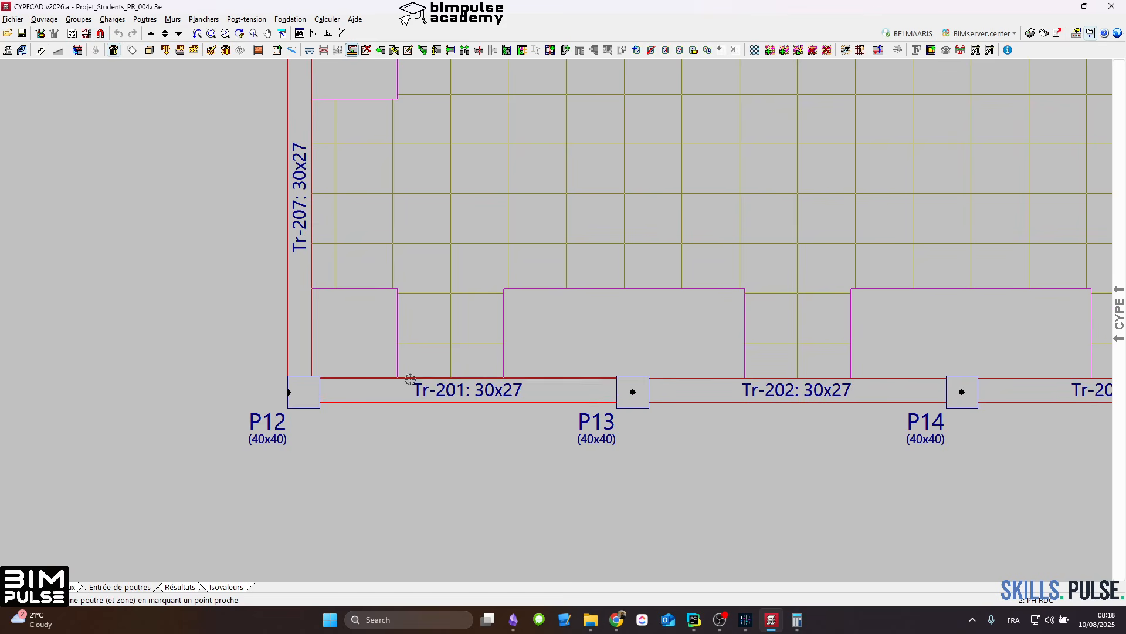
left_click(460, 440)
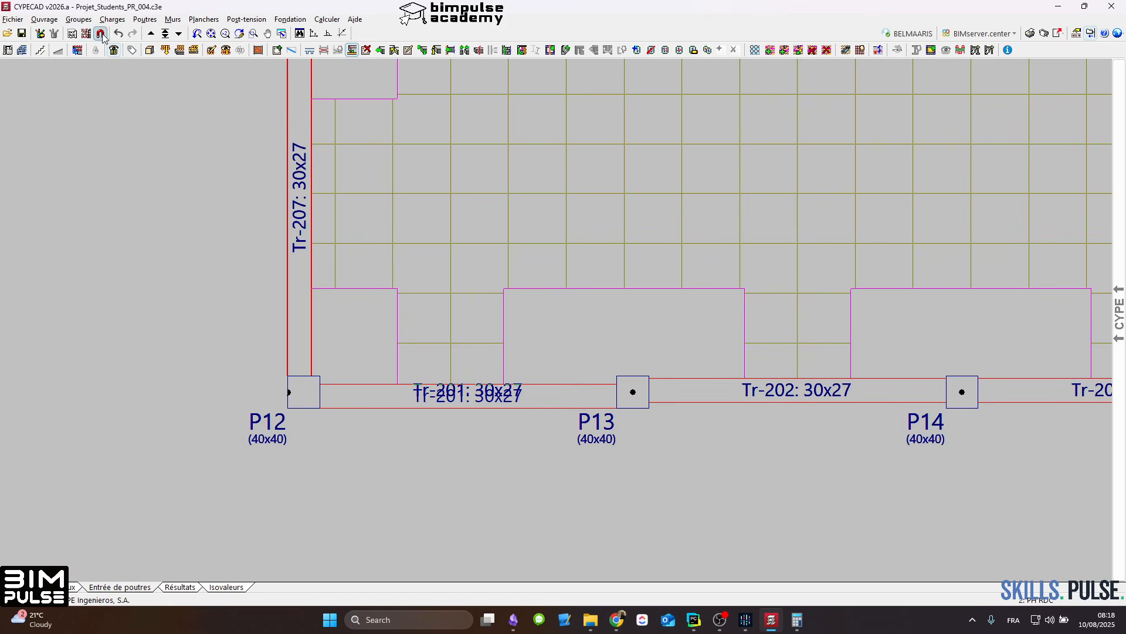
scroll(469, 393, "down", 2)
left_click(678, 435)
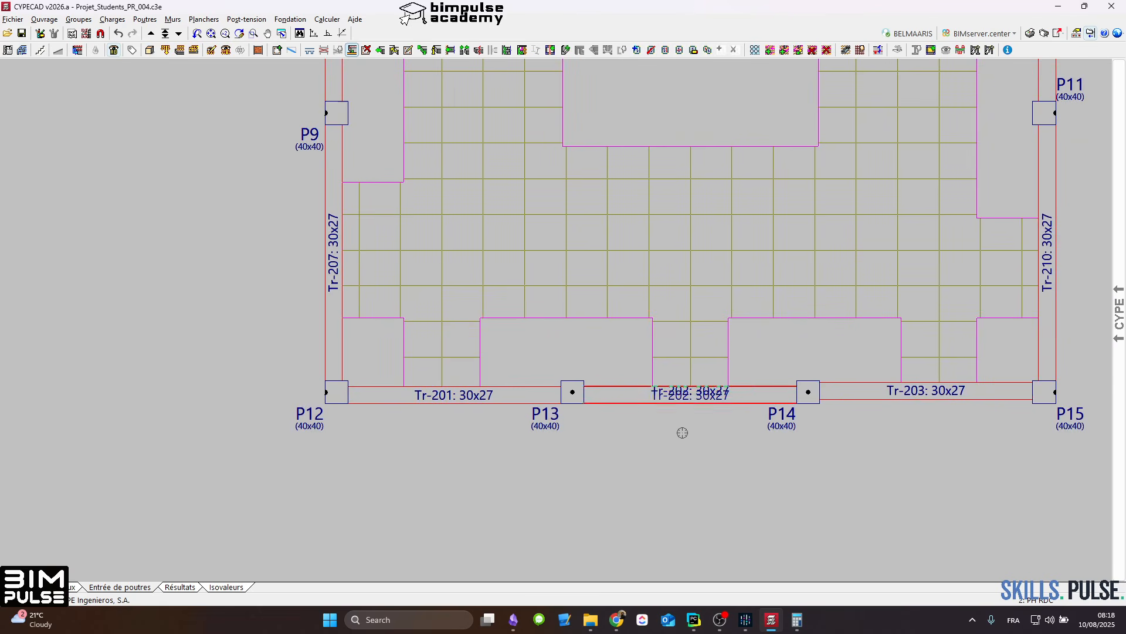
left_click(932, 421)
Step: Go up to PH ETAGE and adjust edge beams Tr-301, Tr-302 and Tr-303 to the outer faces of columns P12 to P15
scroll(909, 420, "down", 3)
middle_click_drag(888, 273, 790, 402)
scroll(689, 359, "up", 1)
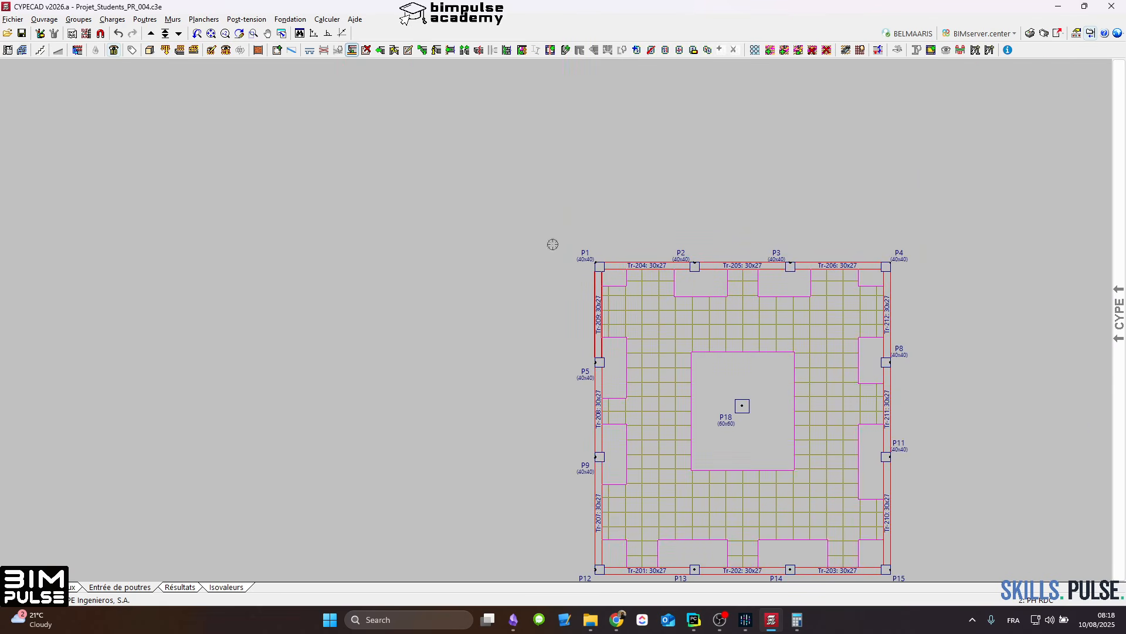
left_click(151, 34)
scroll(654, 314, "up", 3)
scroll(489, 285, "up", 2)
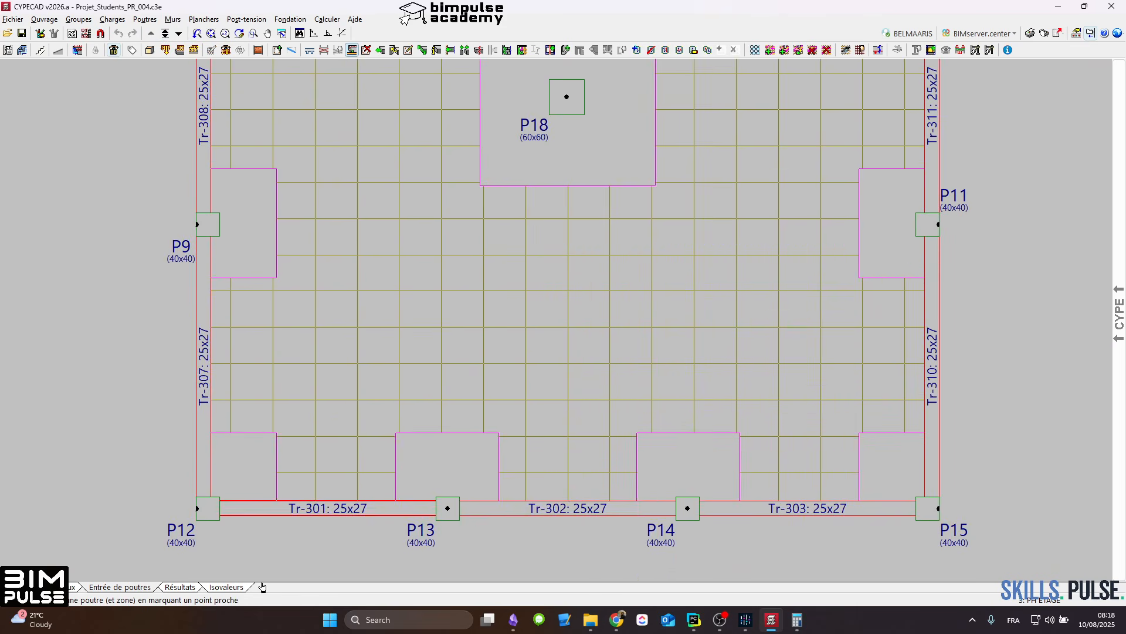
left_click(328, 548)
left_click(566, 546)
left_click(811, 547)
Step: Switch to column entry and change the fixed point of columns P12 and P15 to their lower-left corner
scroll(673, 441, "down", 10)
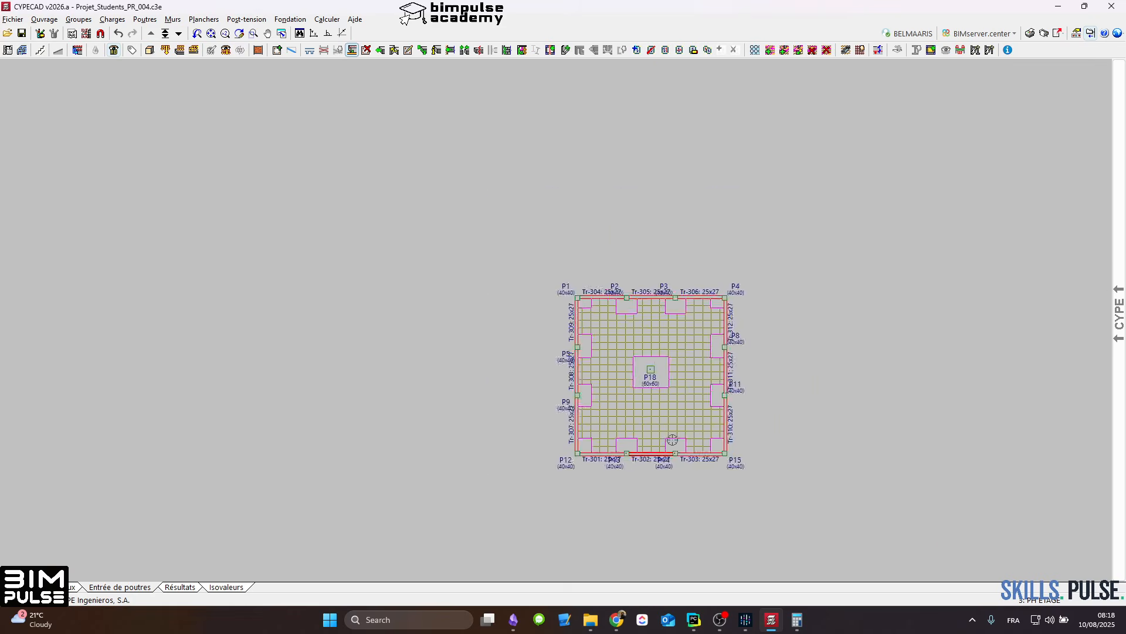
scroll(629, 396, "up", 5)
middle_click_drag(658, 510, 553, 366)
scroll(554, 380, "up", 1)
scroll(475, 373, "up", 3)
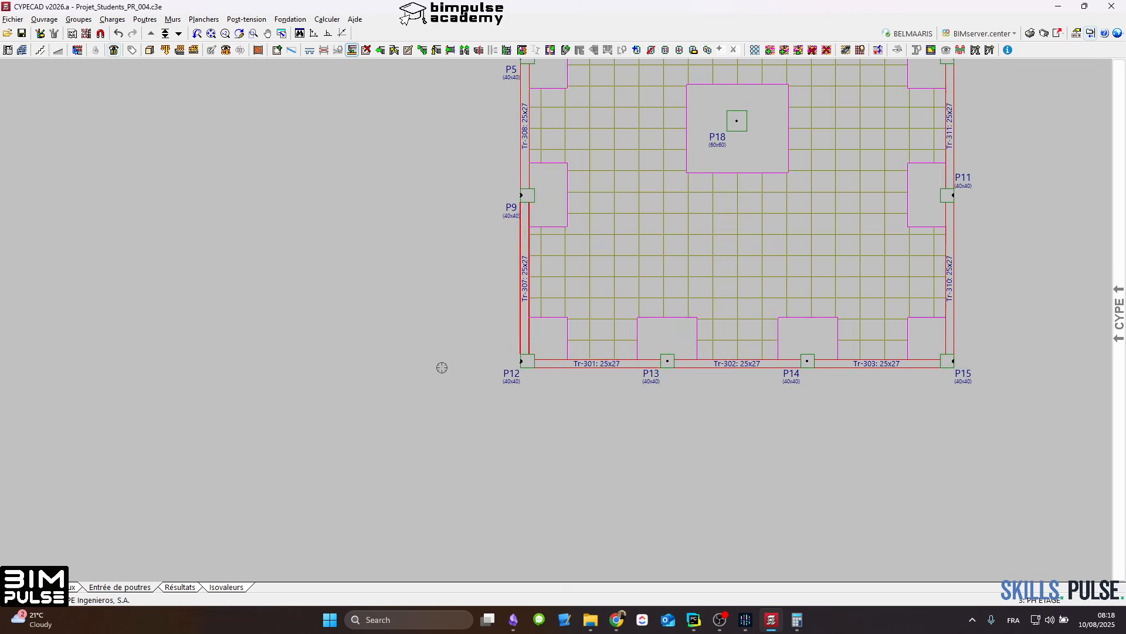
scroll(510, 379, "up", 2)
left_click(51, 588)
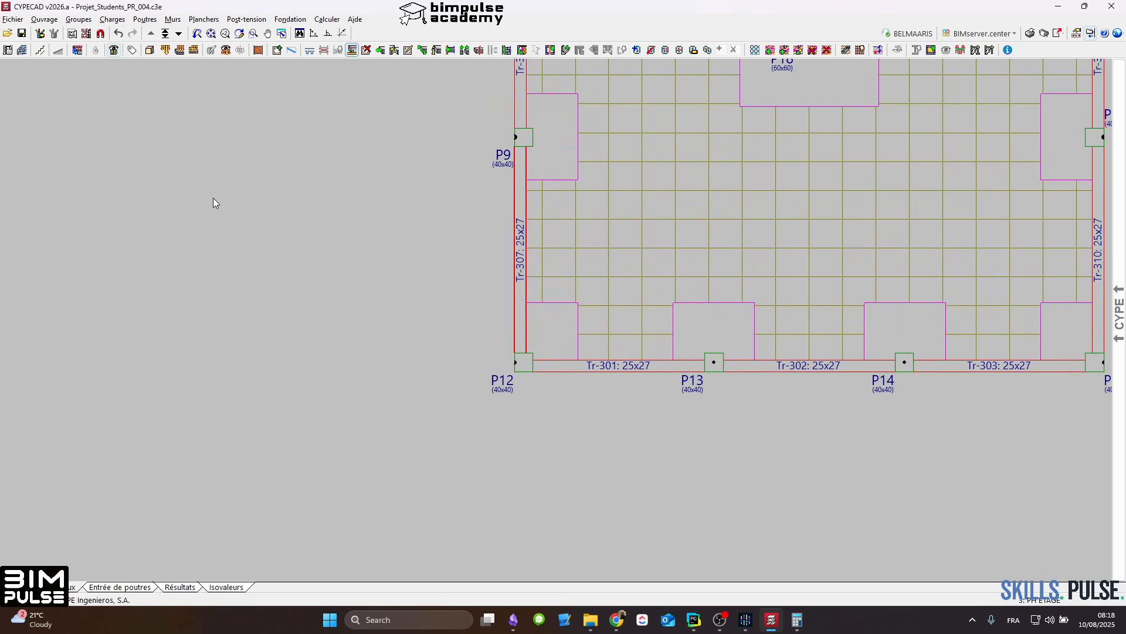
left_click(271, 51)
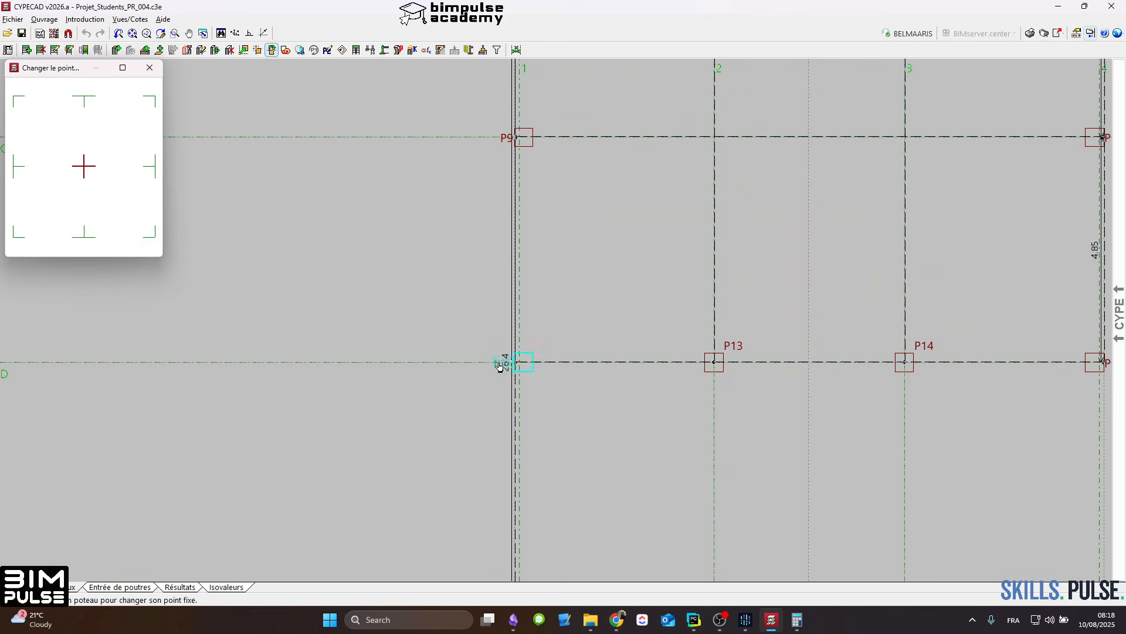
left_click(504, 360)
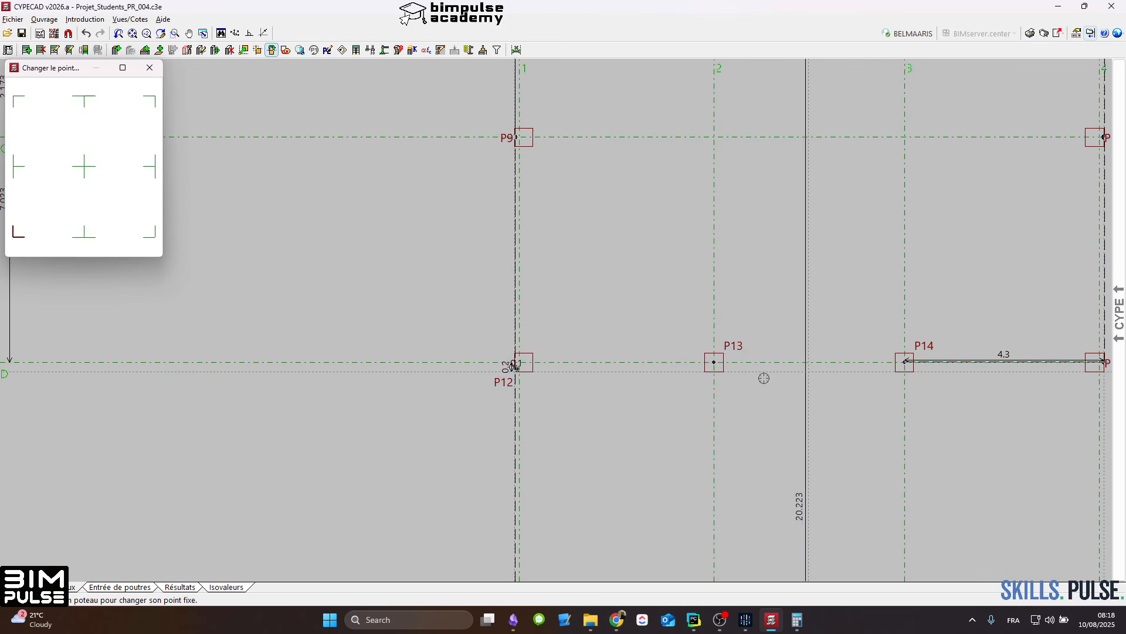
middle_click_drag(883, 379, 563, 374)
left_click(775, 369)
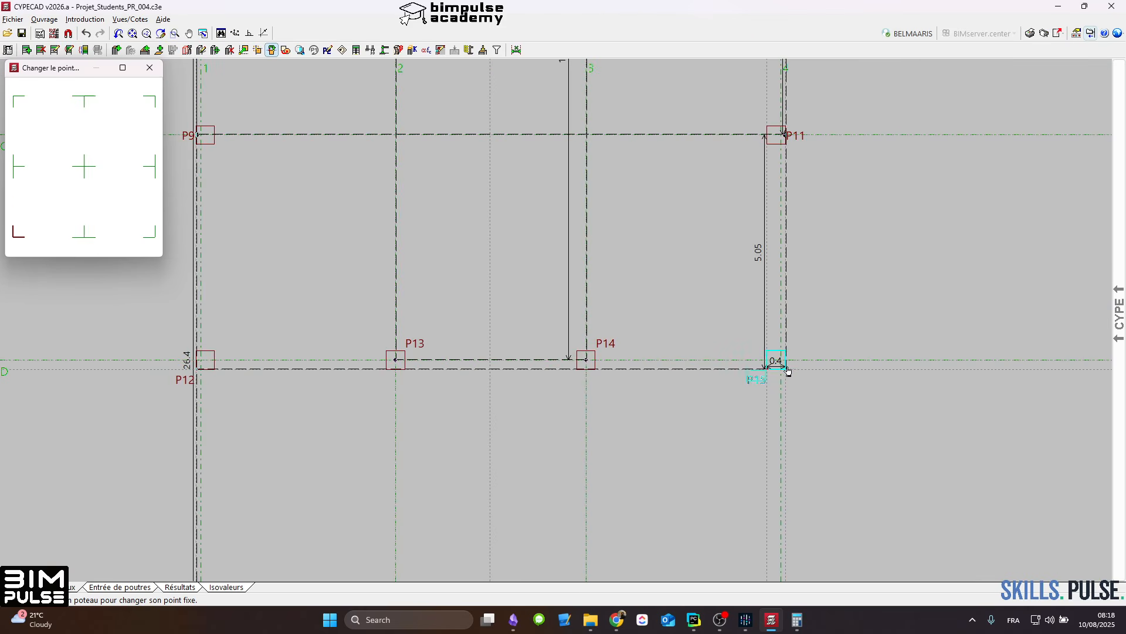
Step: Change the fixed point of columns P13 and P14 to the midpoint of their lower edge
left_click(84, 233)
left_click(396, 367)
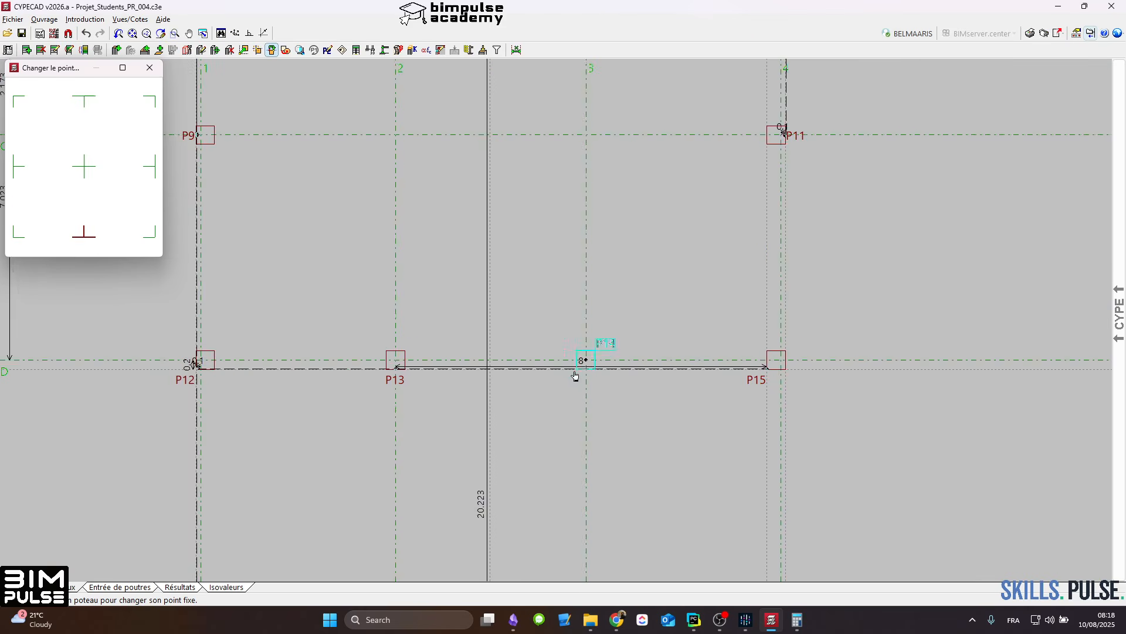
left_click(586, 368)
Step: Return to beam entry and check the columns and edge beams on PH ETAGE and PH RDC
left_click(140, 588)
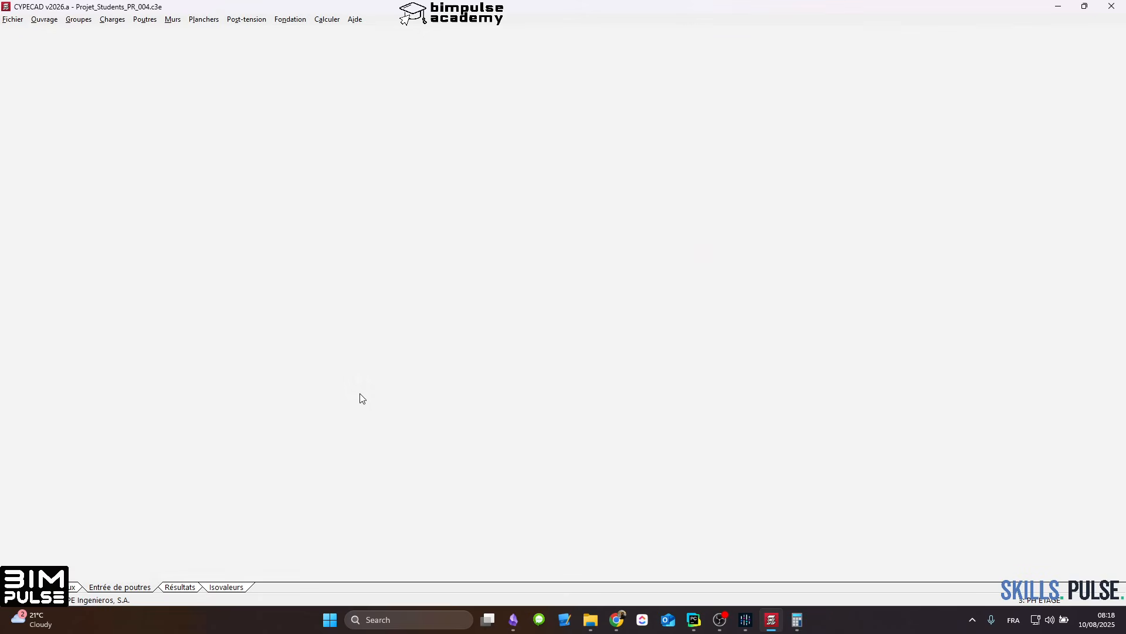
scroll(562, 295, "down", 3)
scroll(562, 295, "up", 5)
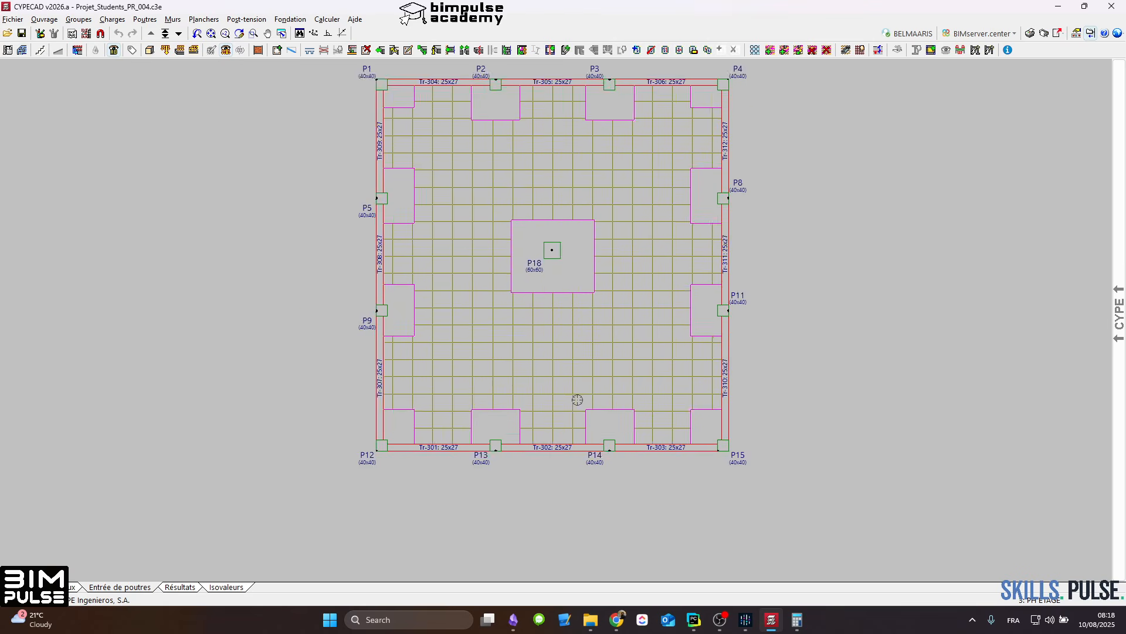
scroll(472, 373, "down", 2)
scroll(395, 312, "up", 2)
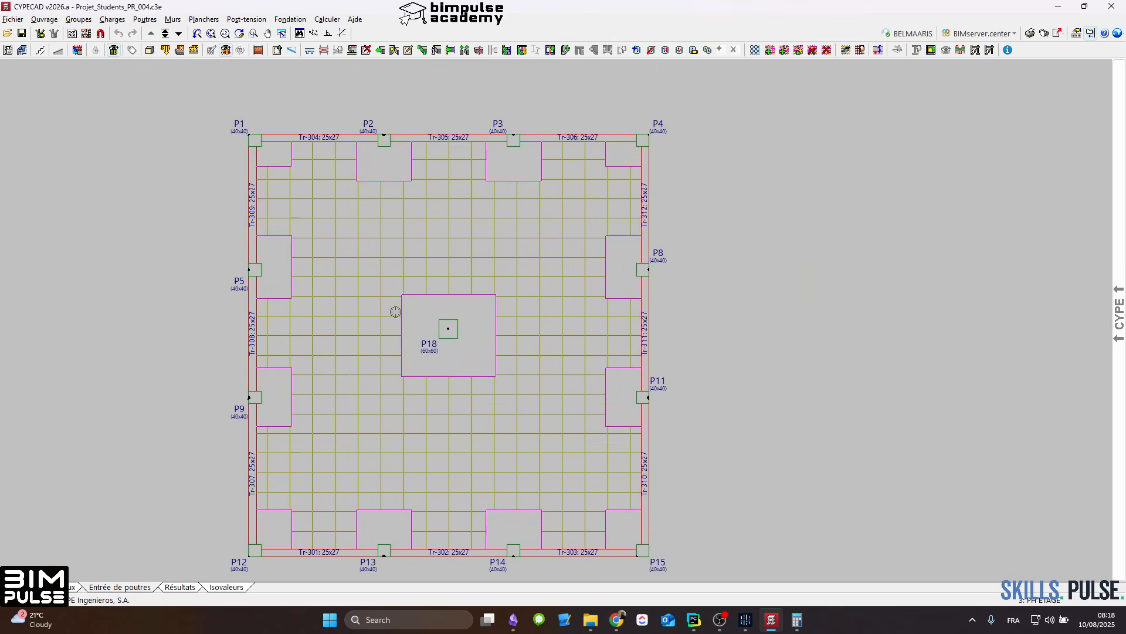
left_click(179, 34)
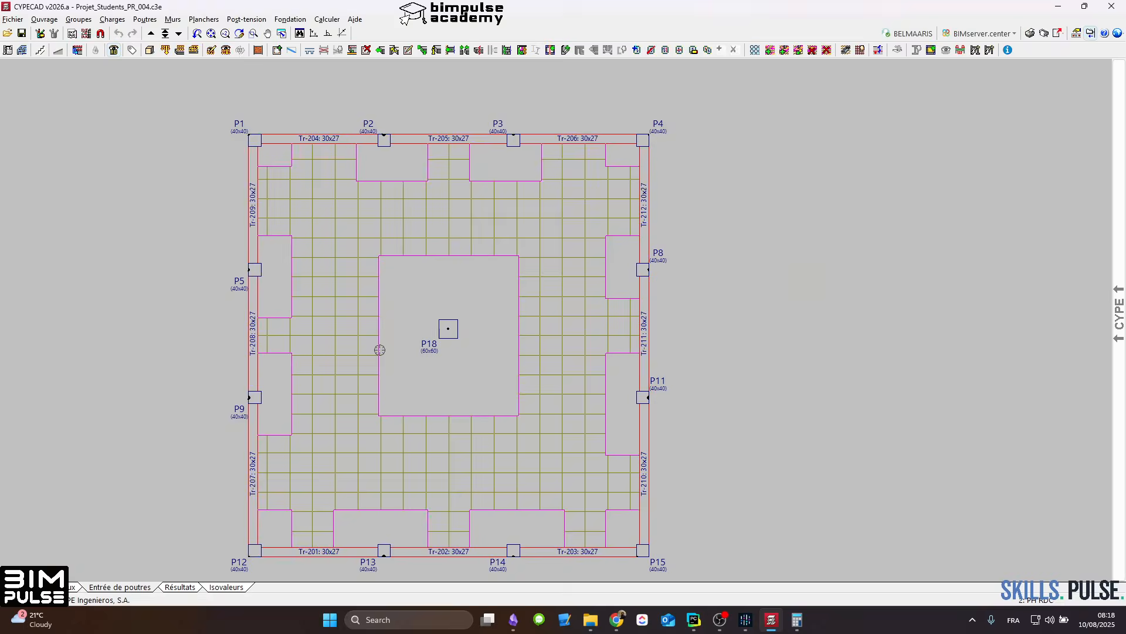
middle_click_drag(430, 373, 485, 359)
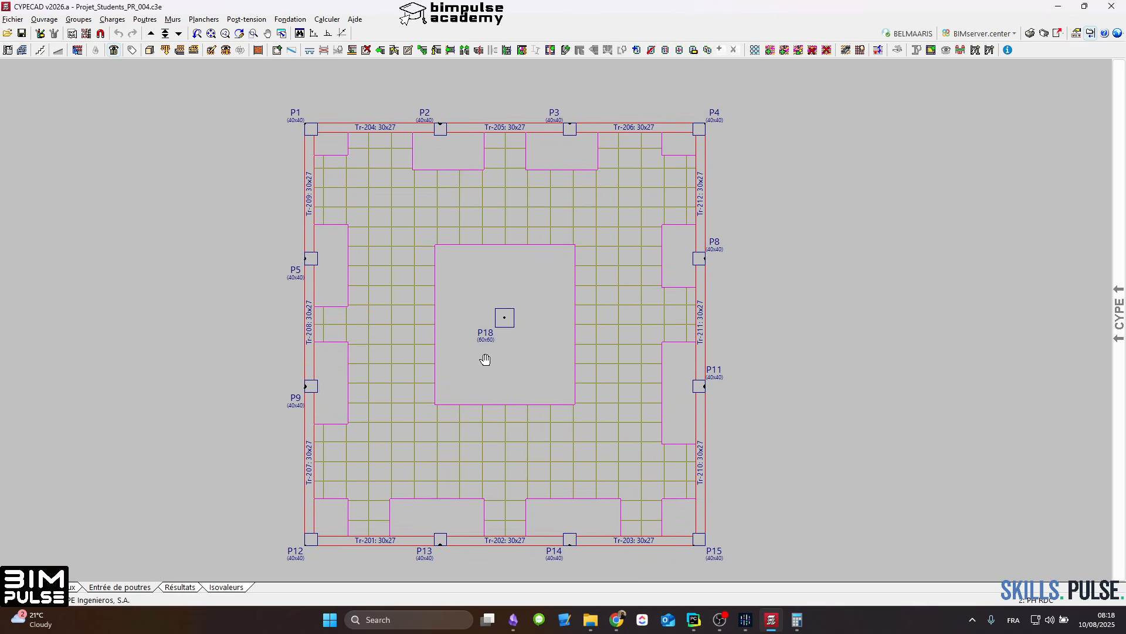
Step: Calculate the structure without sizing the foundation, accepting the current dimensioning options
left_click(327, 19)
left_click(363, 48)
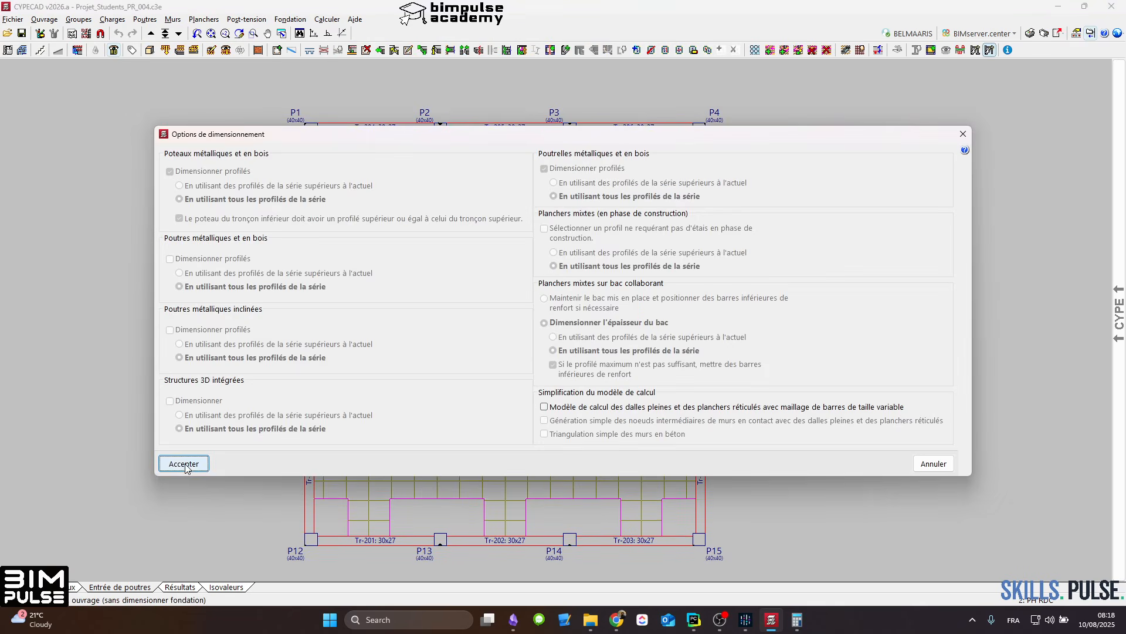
left_click(183, 464)
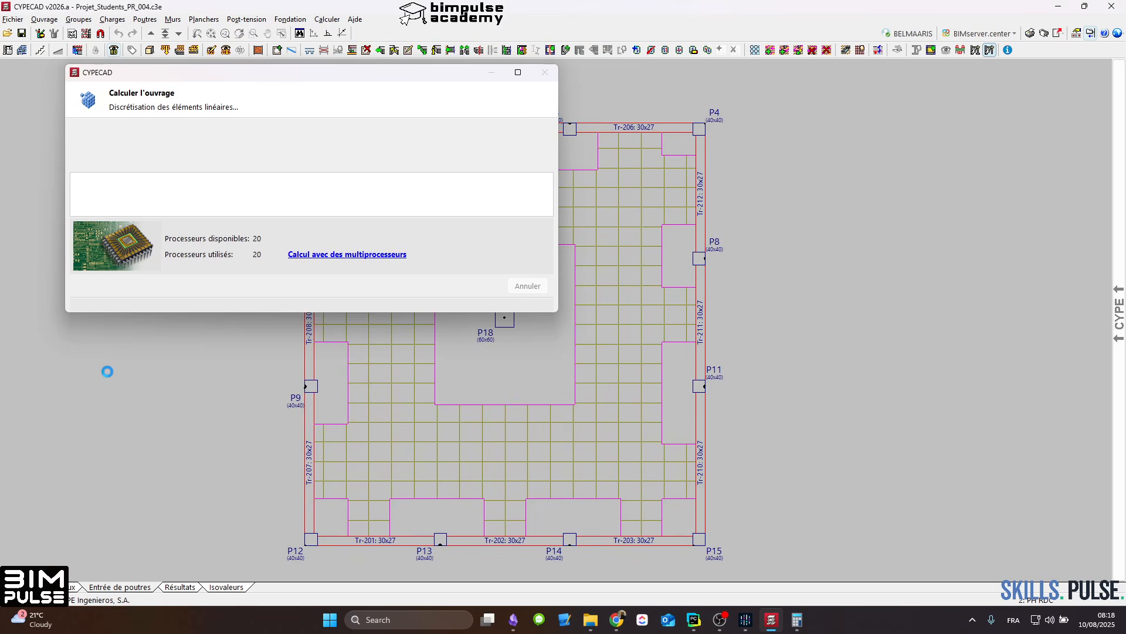
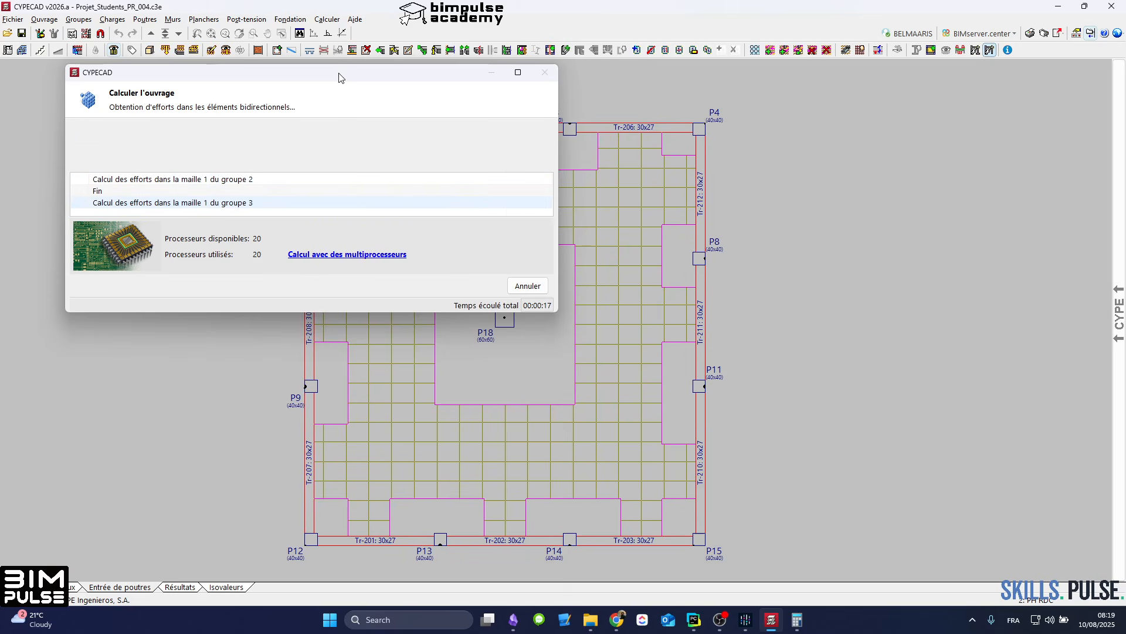
Step: Switch to the calculation results and examine the slab reinforcement around the central and perimeter columns on PH RDC
left_click_drag(339, 75, 414, 85)
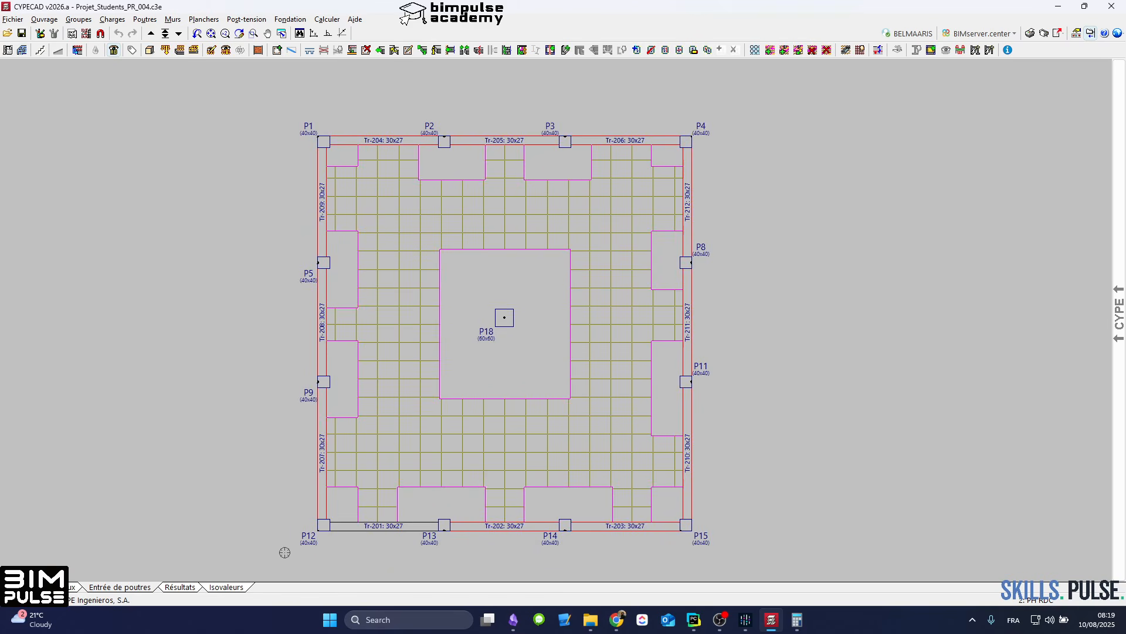
left_click(181, 587)
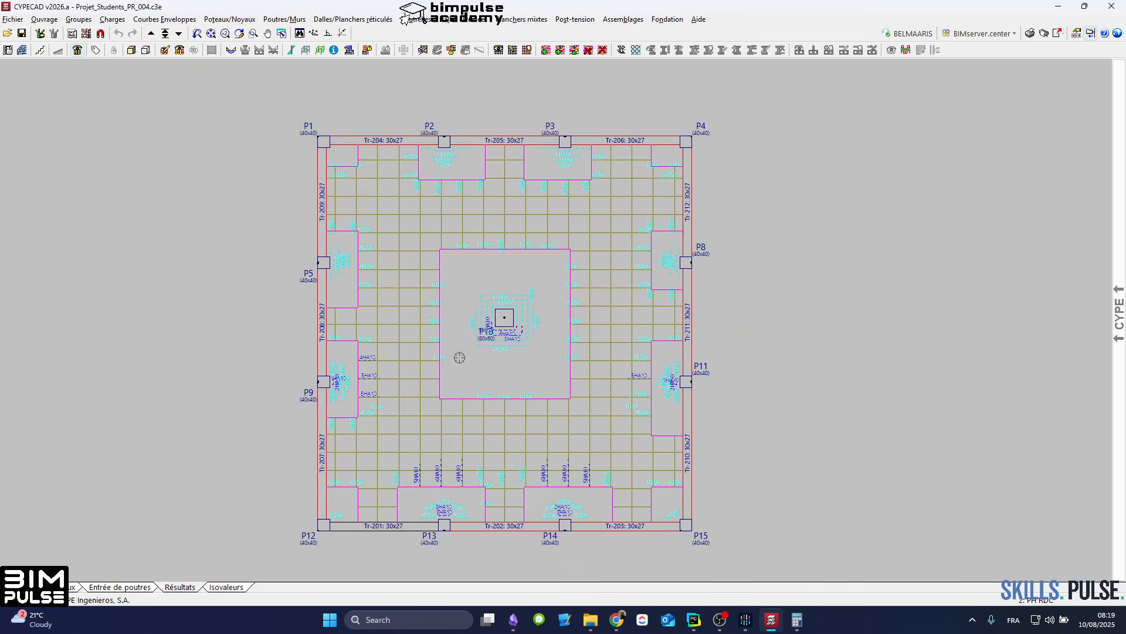
scroll(362, 488, "up", 4)
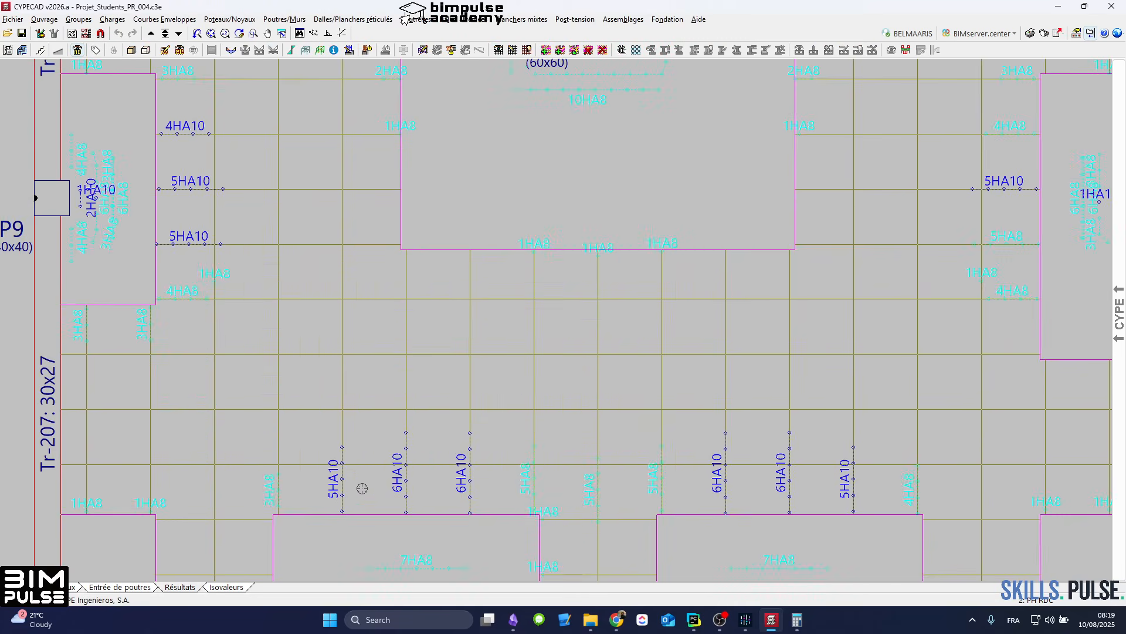
scroll(611, 494, "down", 5)
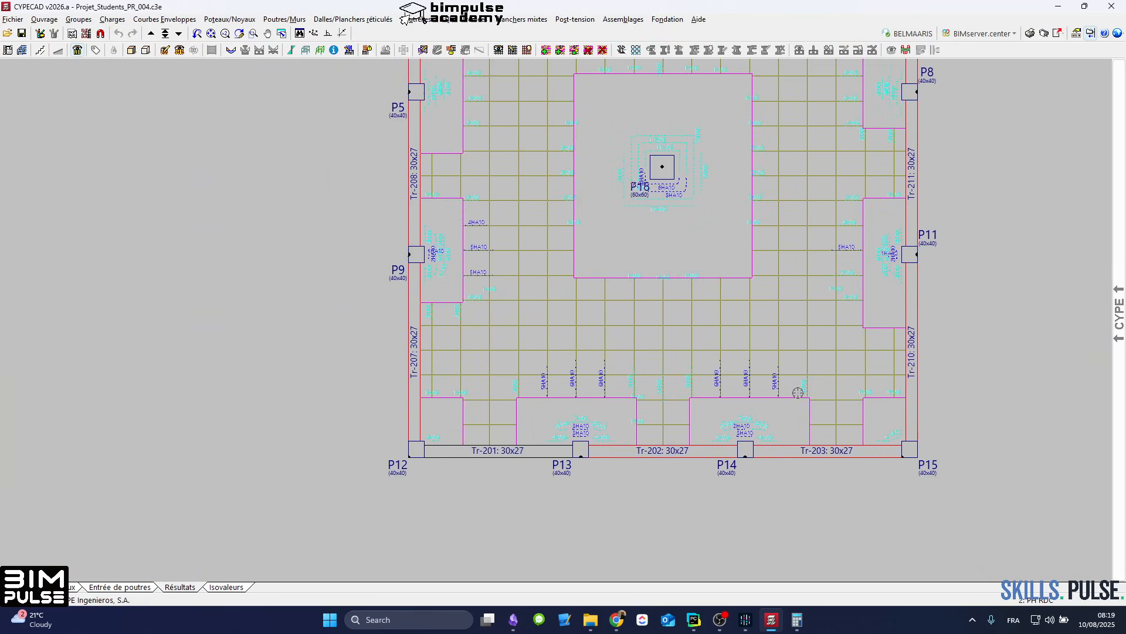
middle_click_drag(792, 396, 718, 419)
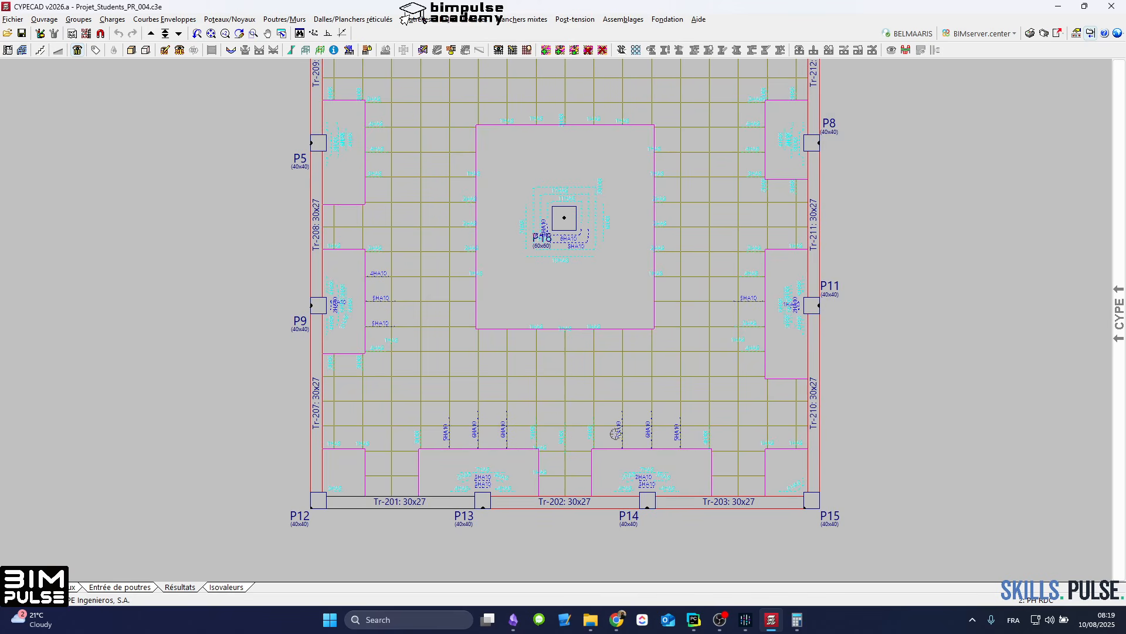
middle_click_drag(517, 360, 519, 472)
scroll(585, 349, "up", 4)
scroll(587, 348, "down", 2)
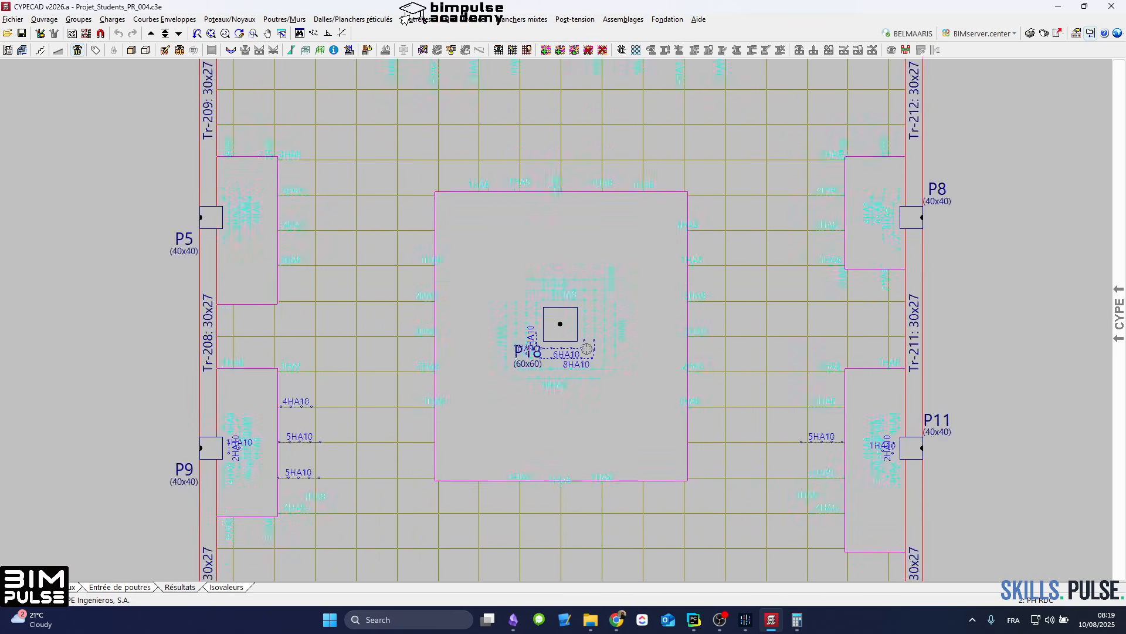
scroll(587, 348, "down", 2)
middle_click_drag(618, 376, 592, 259)
middle_click_drag(595, 329, 561, 201)
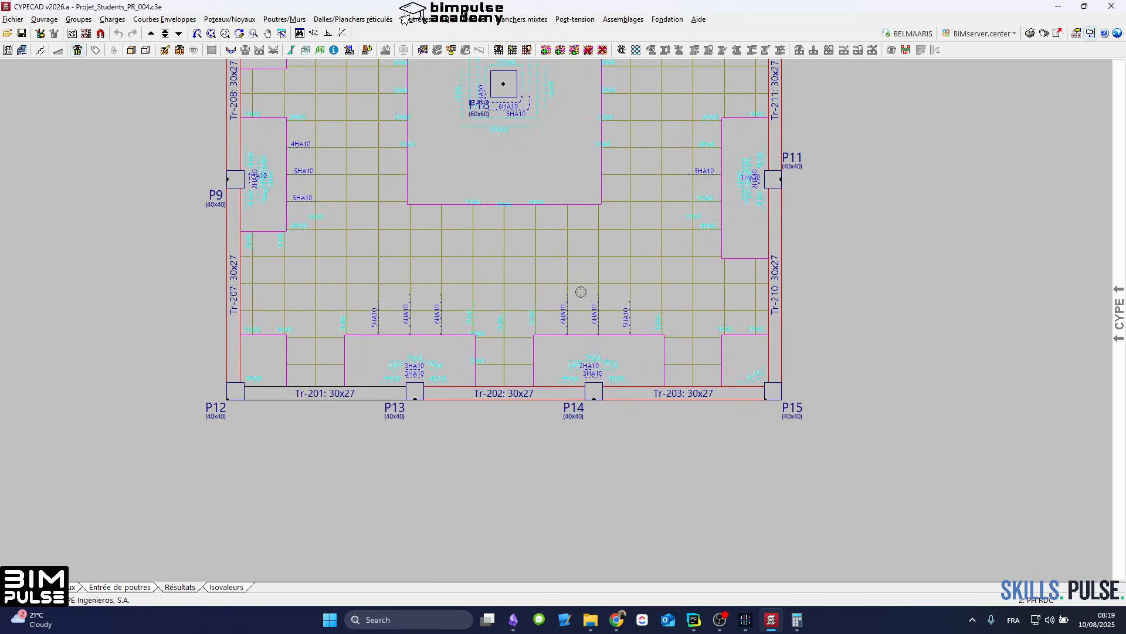
scroll(581, 293, "down", 4)
middle_click_drag(603, 301, 592, 471)
scroll(550, 341, "up", 5)
scroll(549, 340, "down", 4)
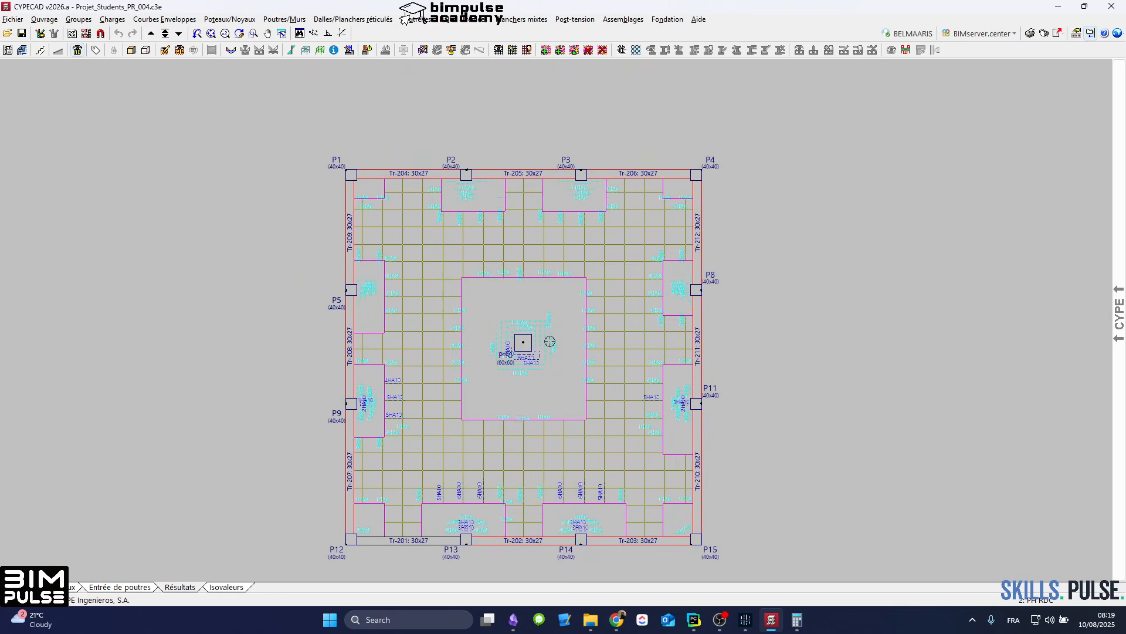
middle_click_drag(550, 341, 528, 316)
Step: Inspect the reinforcement and design checks of edge beams Tr-204 to Tr-206 in the beam editor, and close it
left_click(412, 148)
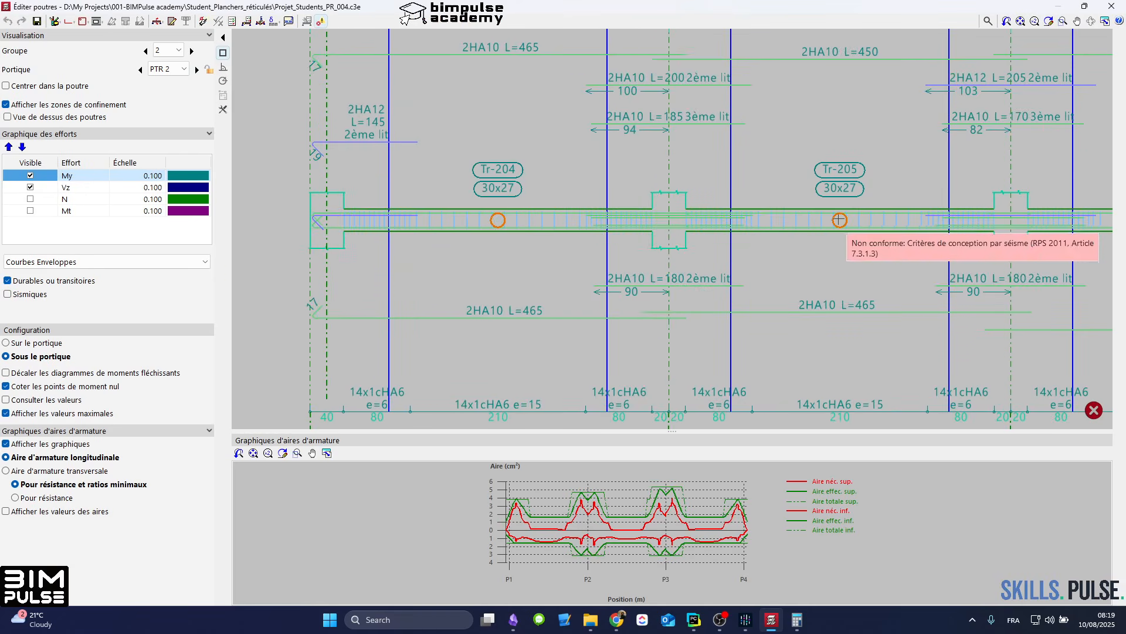
middle_click_drag(819, 223, 623, 272)
middle_click_drag(989, 275, 924, 288)
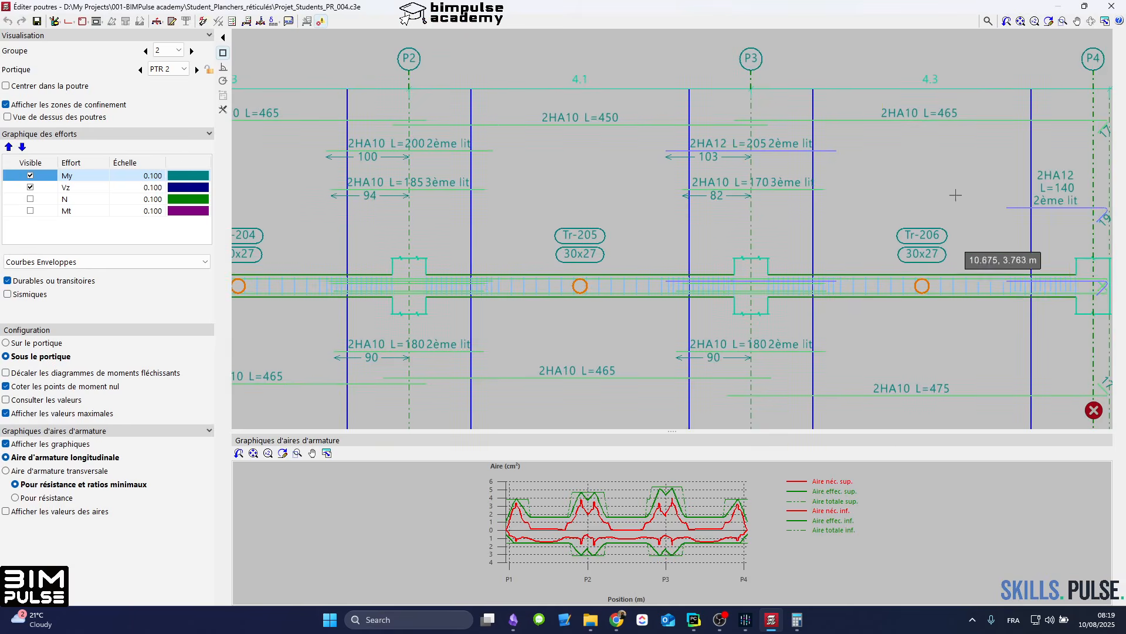
left_click(1111, 7)
scroll(460, 209, "up", 3)
left_click(164, 20)
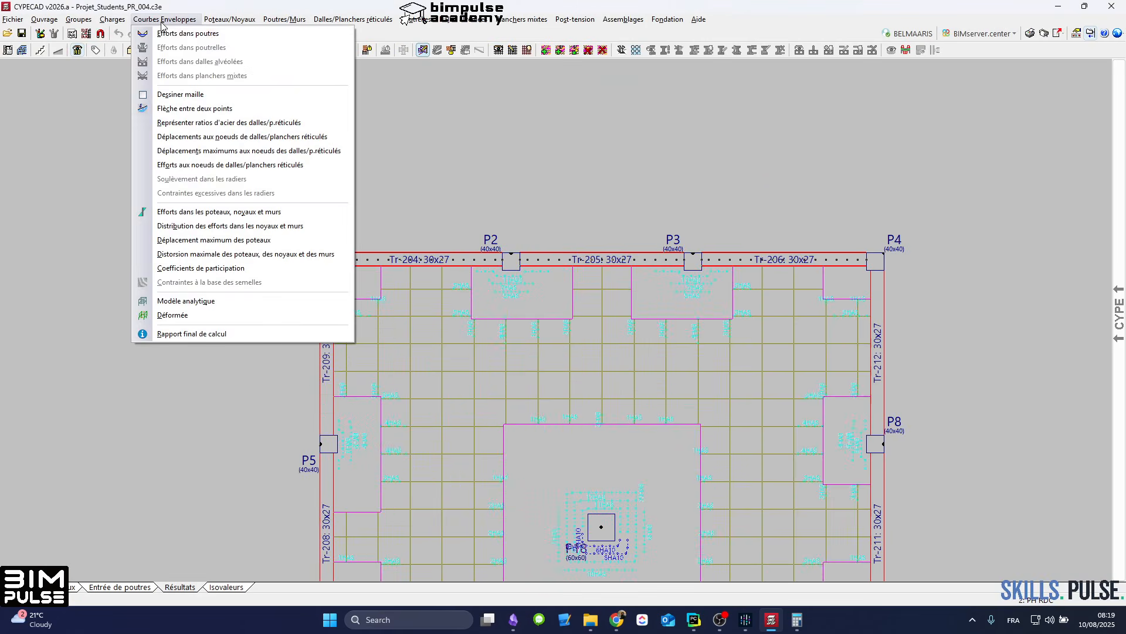
left_click(159, 110)
middle_click_drag(584, 479, 592, 277)
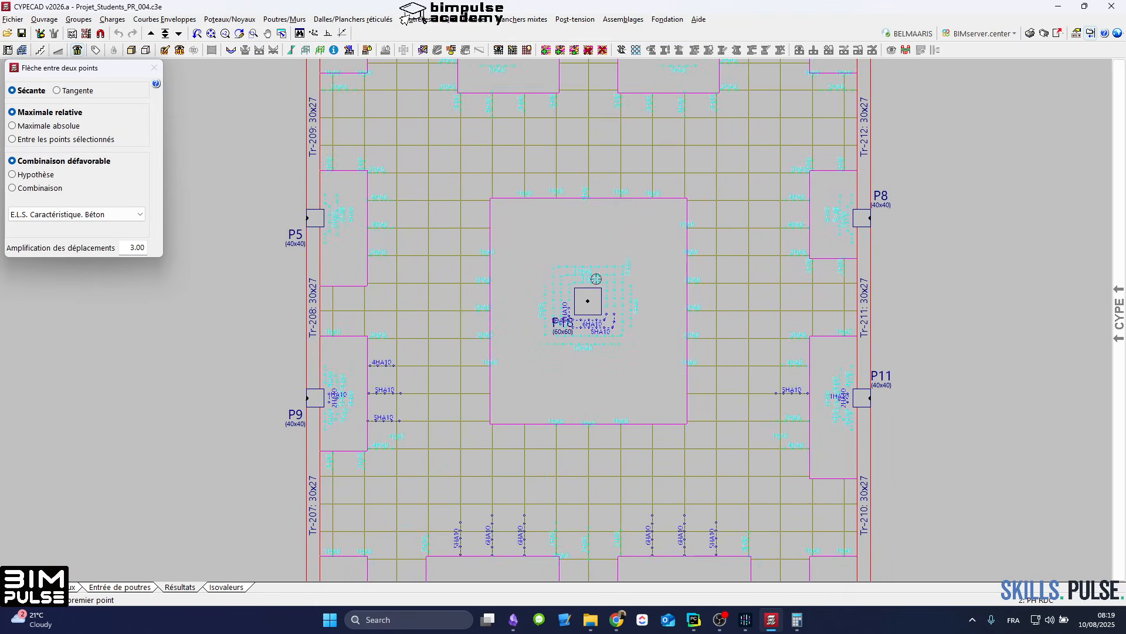
scroll(732, 338, "down", 5)
scroll(811, 360, "up", 5)
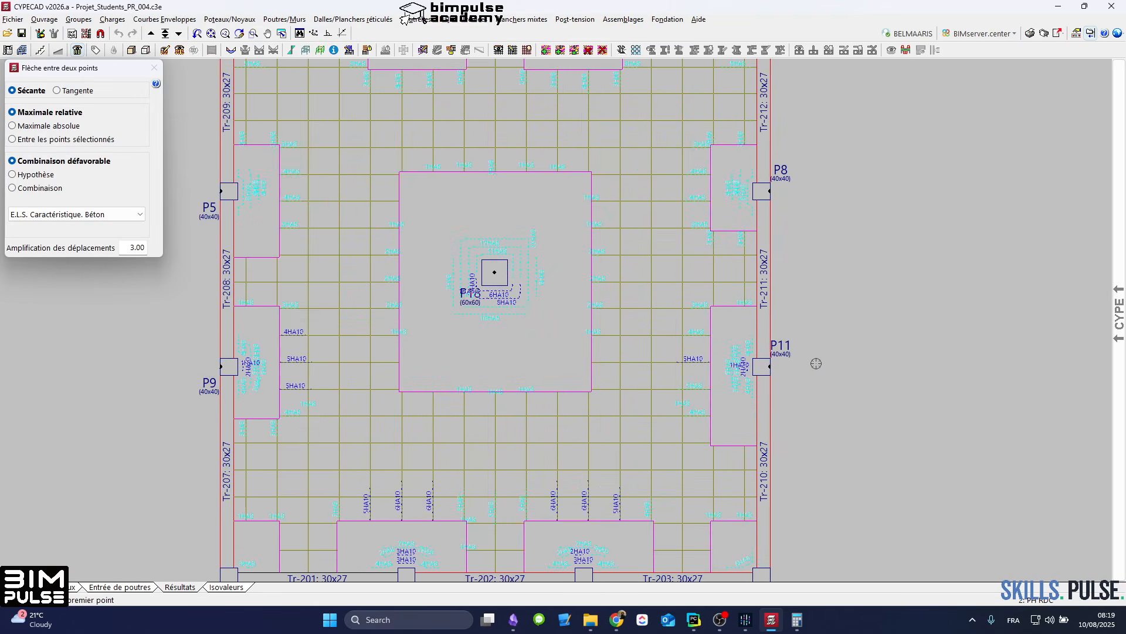
right_click(884, 333)
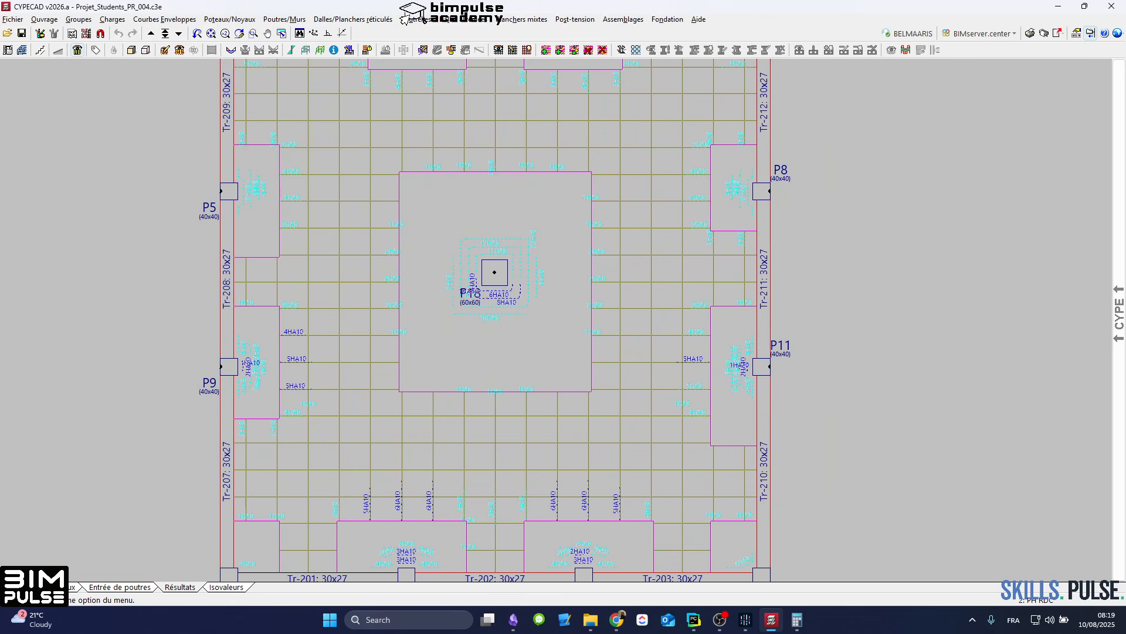
Step: Measure the maximum relative secant deflection between columns P8 and P11 for the unfavourable E.L.S. Caractéristique Béton combination
scroll(743, 210, "down", 2)
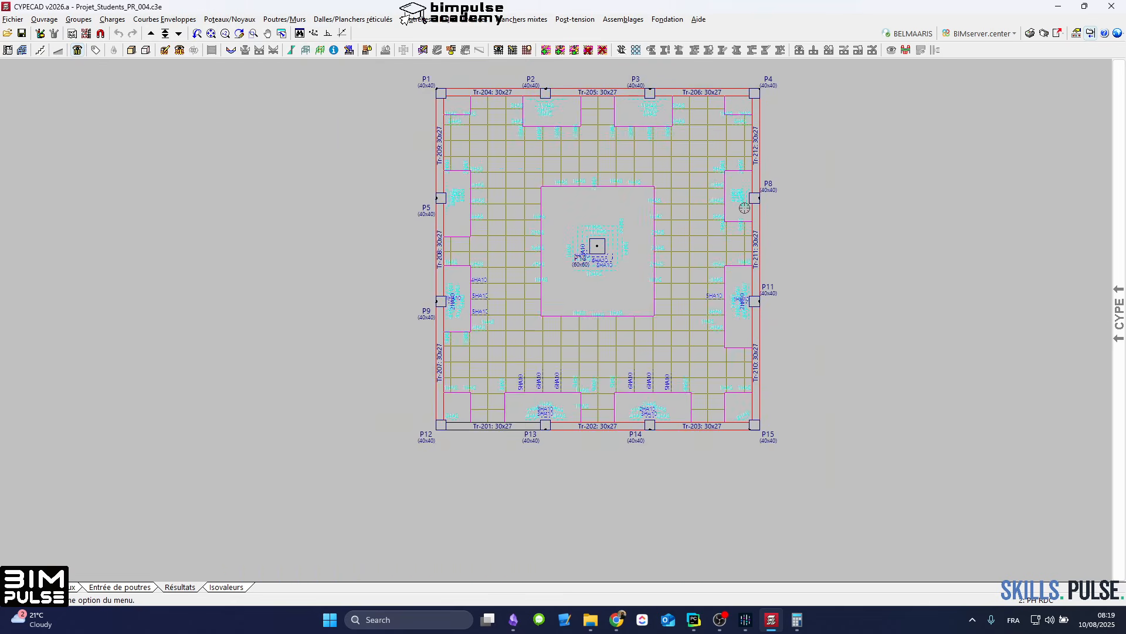
left_click(155, 19)
left_click(195, 109)
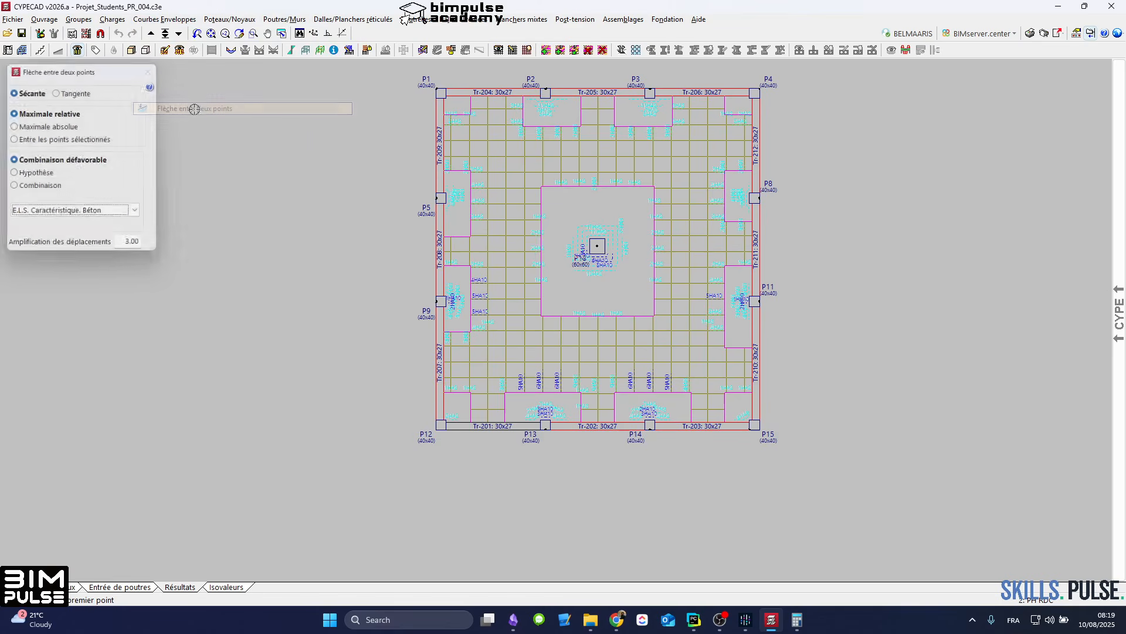
scroll(676, 206, "up", 2)
middle_click_drag(548, 244, 515, 299)
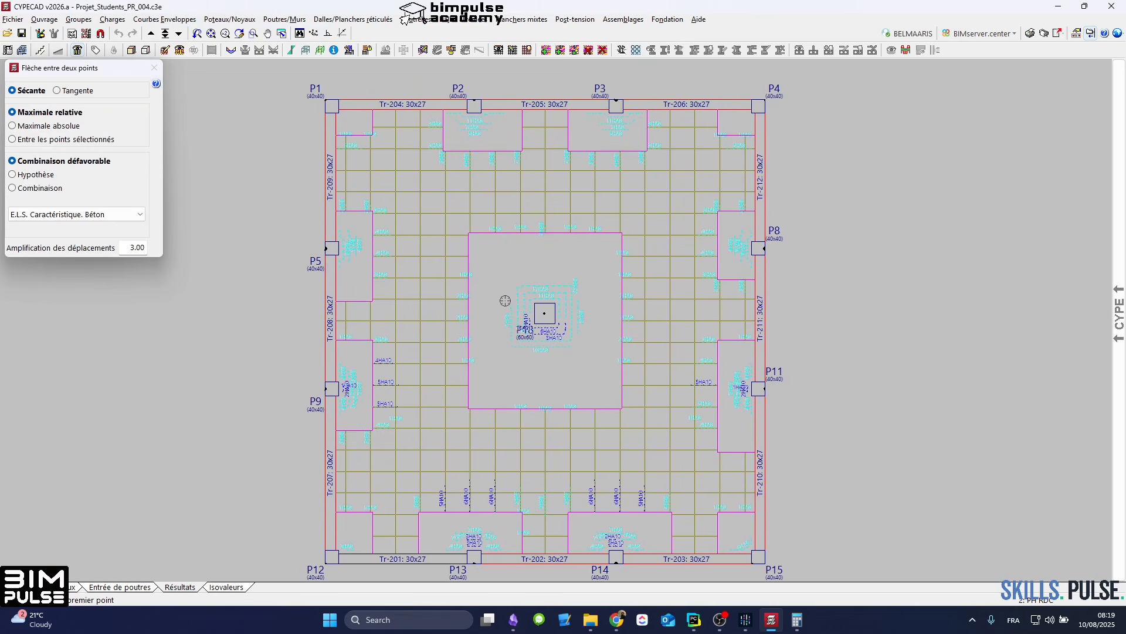
left_click(741, 250)
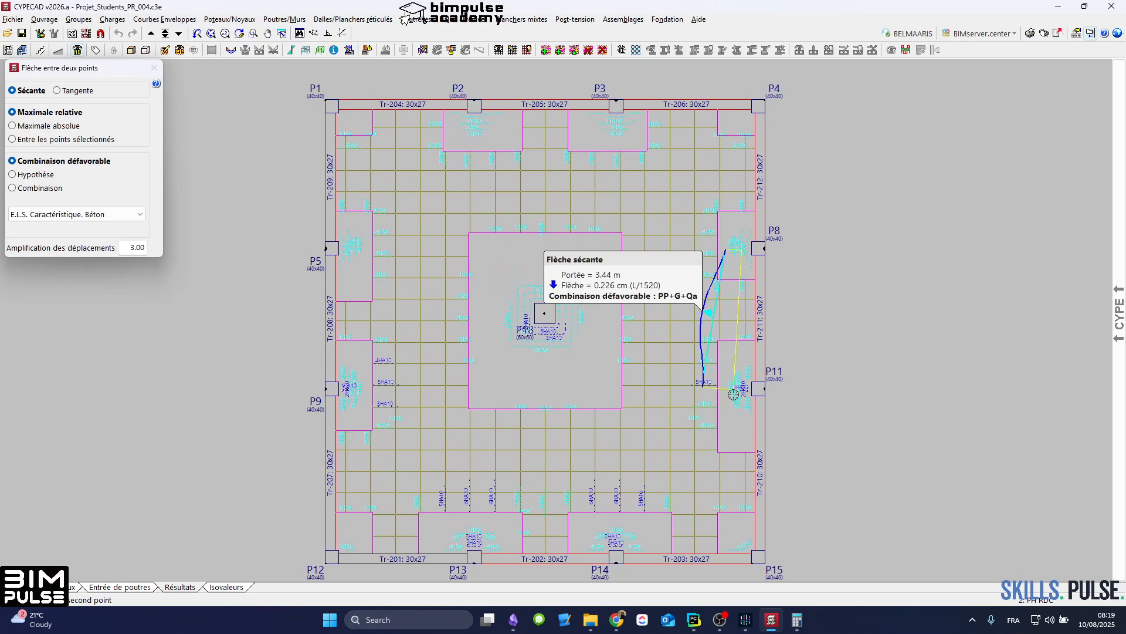
scroll(739, 548, "up", 1)
right_click(738, 548)
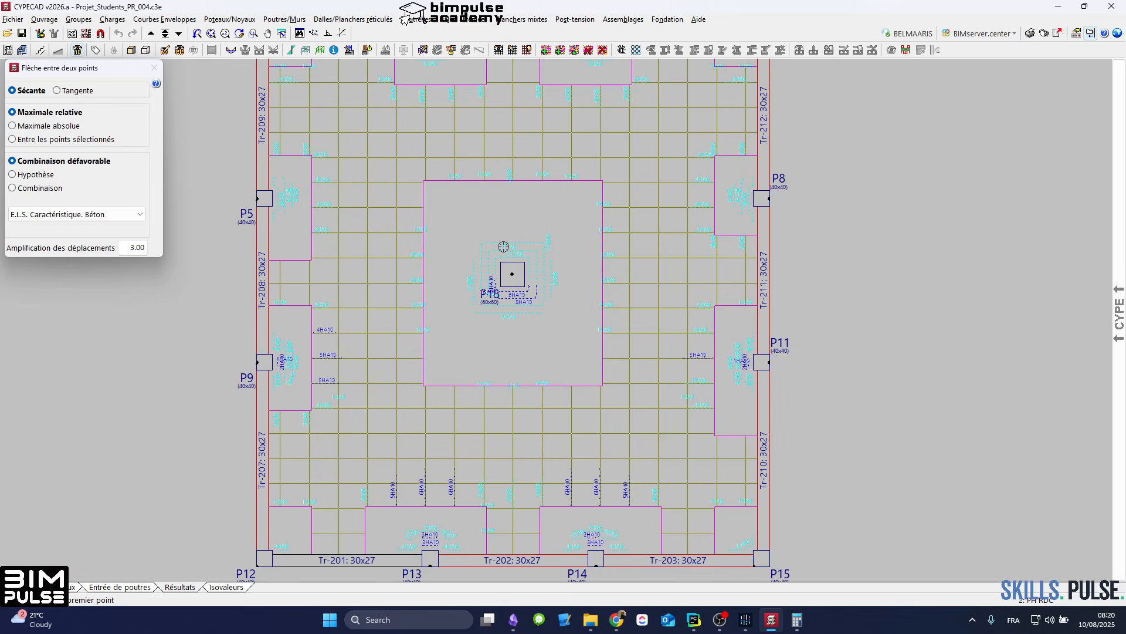
middle_click_drag(534, 221, 539, 290)
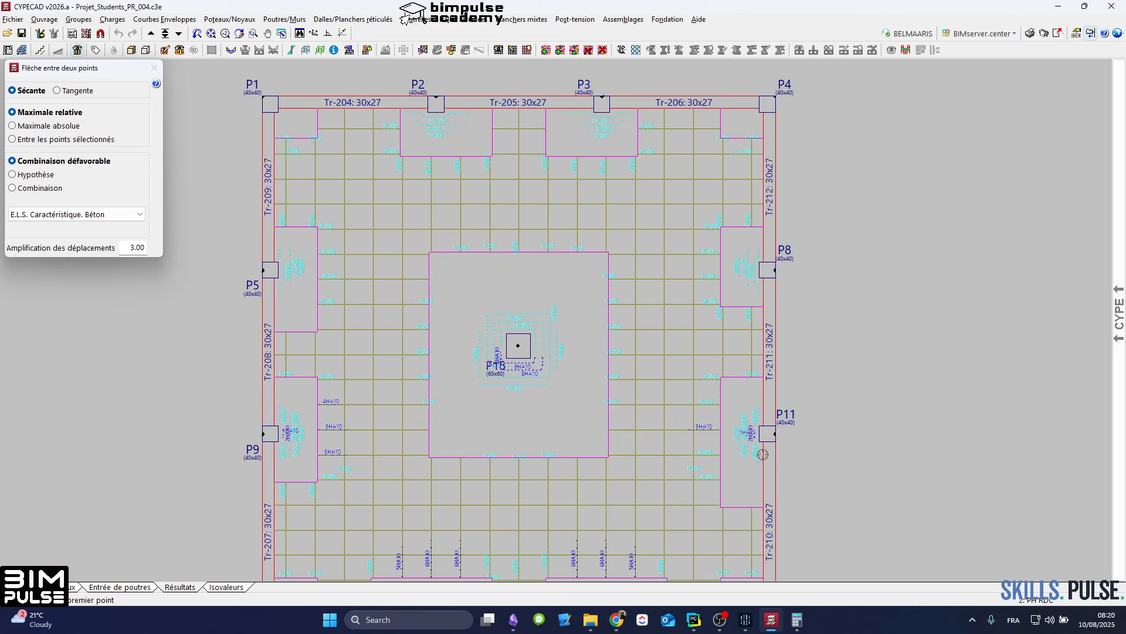
mouse_move(769, 431)
middle_mouse_down()
mouse_move(769, 369)
mouse_move(749, 331)
middle_mouse_up()
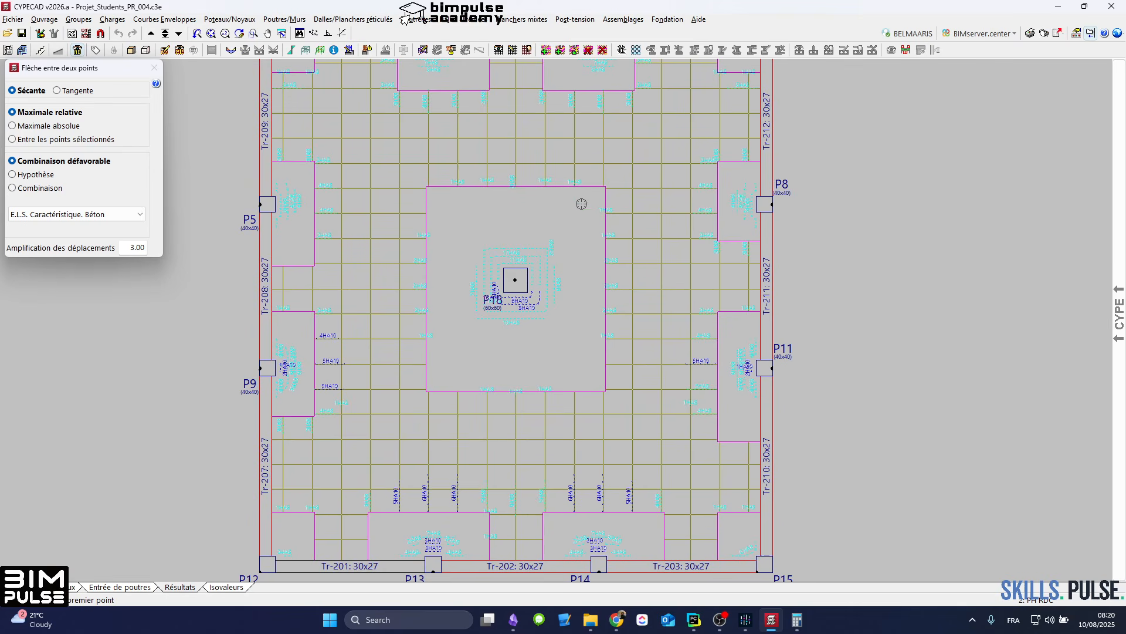
scroll(737, 376, "down", 2)
scroll(705, 380, "up", 3)
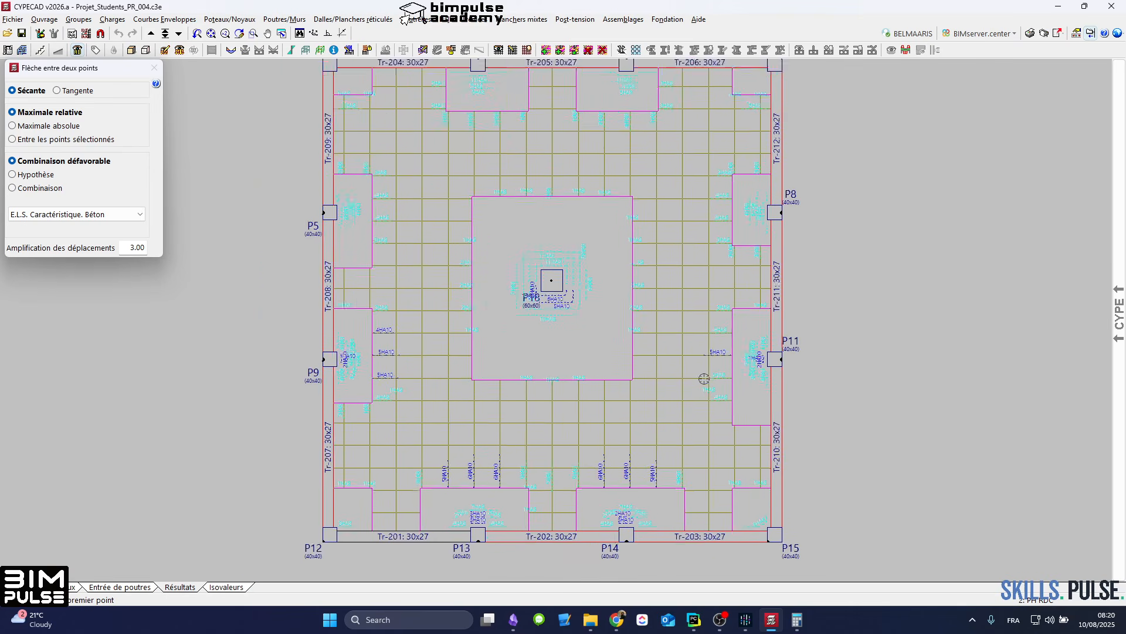
scroll(705, 379, "down", 1)
middle_click_drag(704, 380, 745, 379)
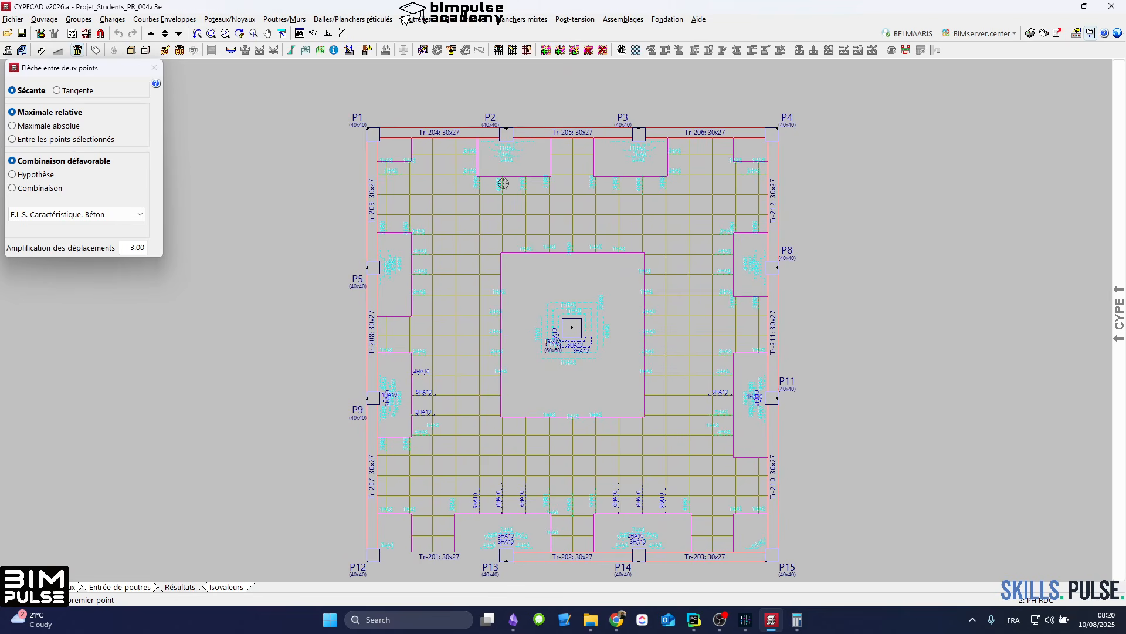
right_click(201, 122)
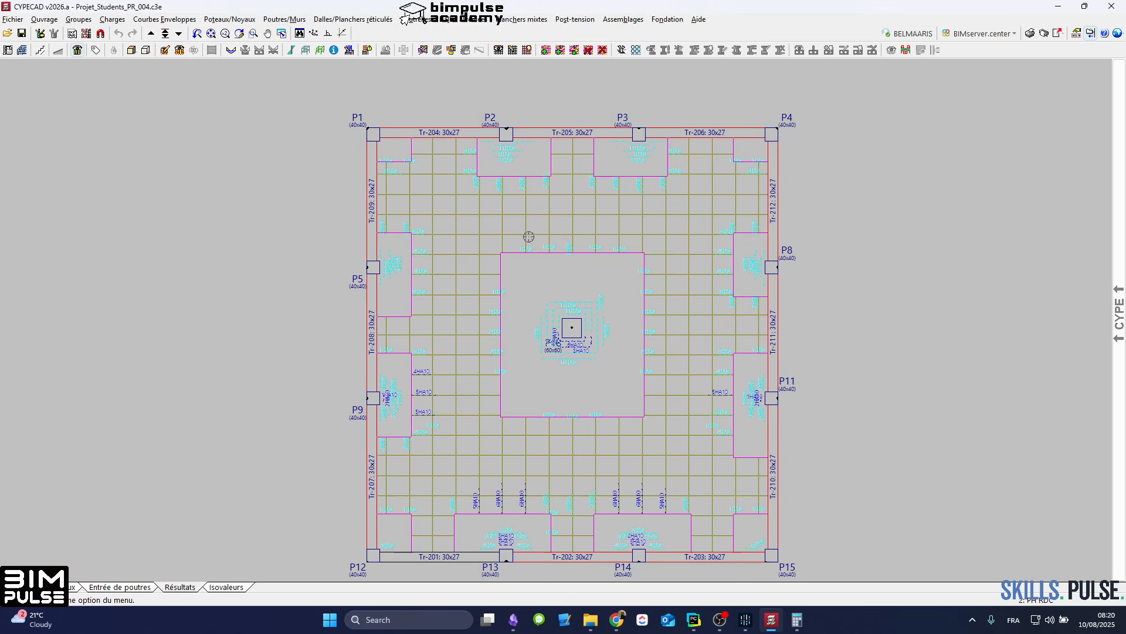
middle_click_drag(529, 236, 500, 236)
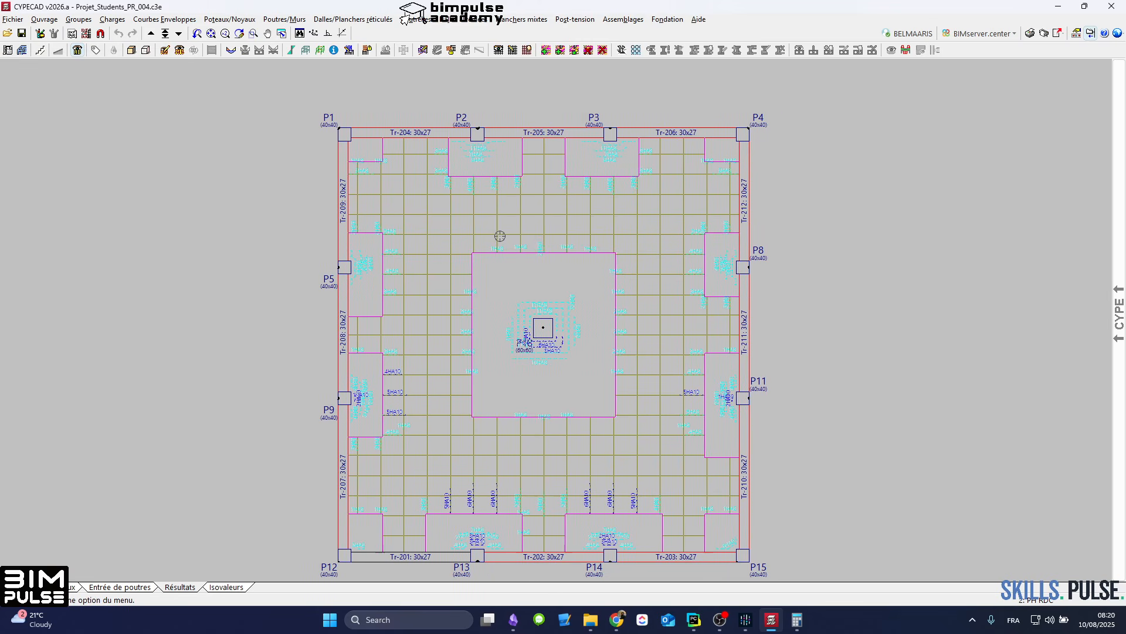
middle_click_drag(636, 266, 598, 262)
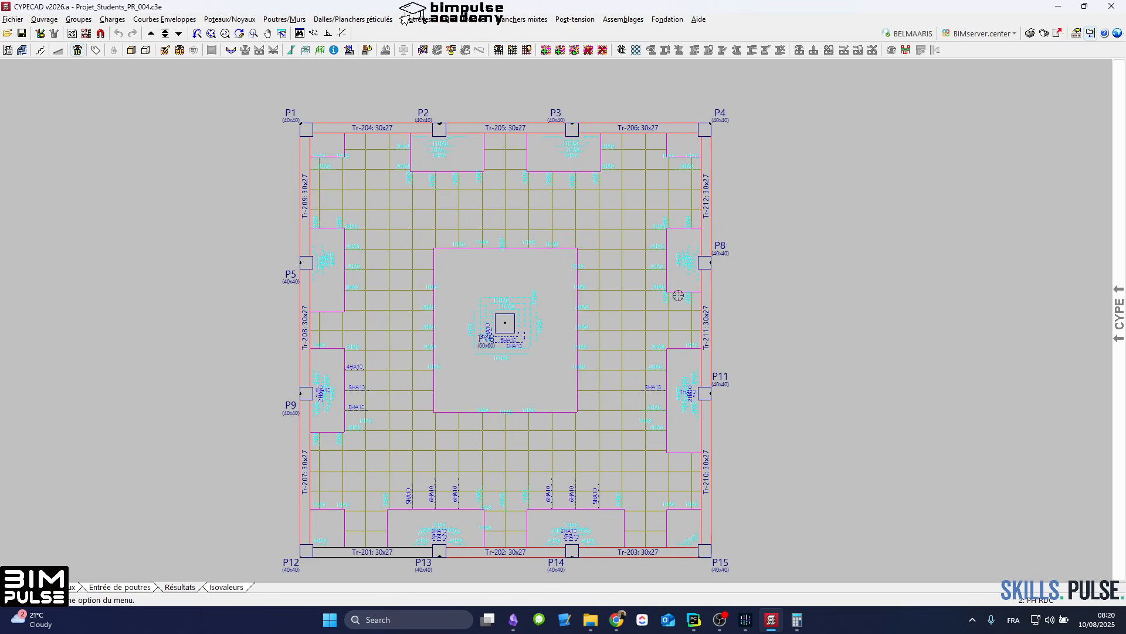
middle_click_drag(678, 295, 633, 285)
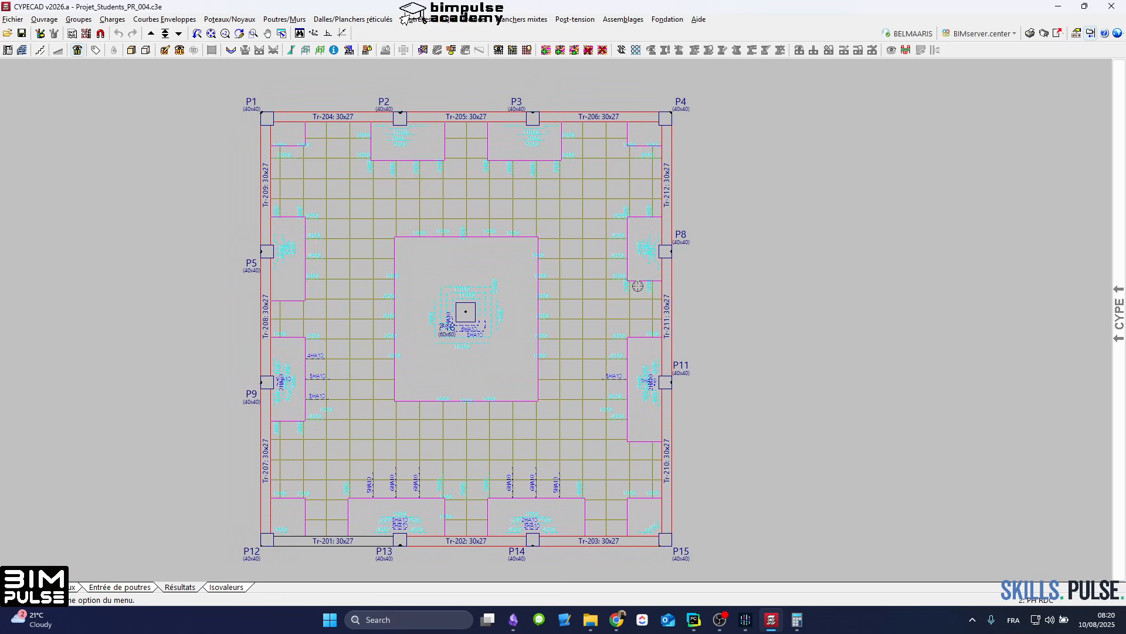
scroll(495, 283, "up", 1)
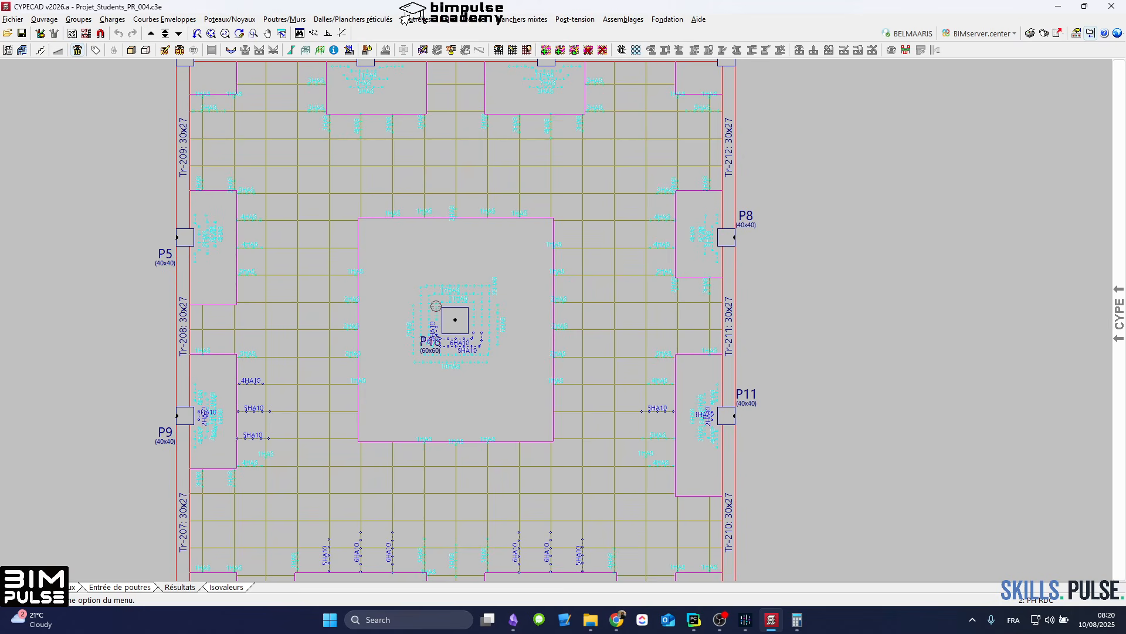
scroll(438, 305, "down", 3)
scroll(448, 358, "up", 1)
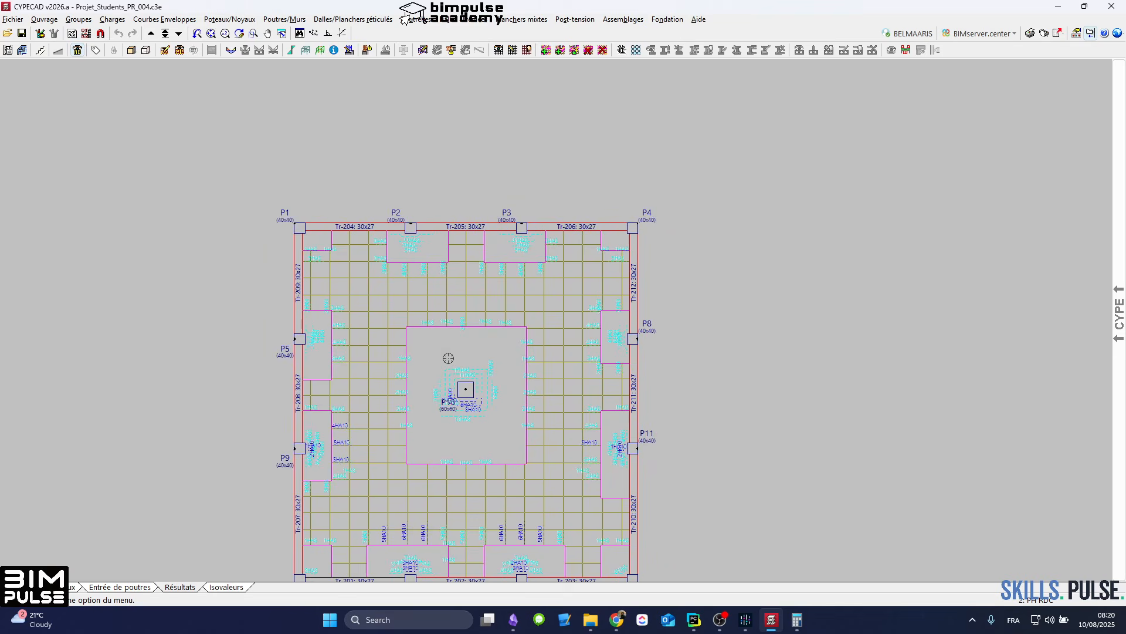
scroll(448, 358, "up", 1)
middle_click_drag(528, 368, 500, 338)
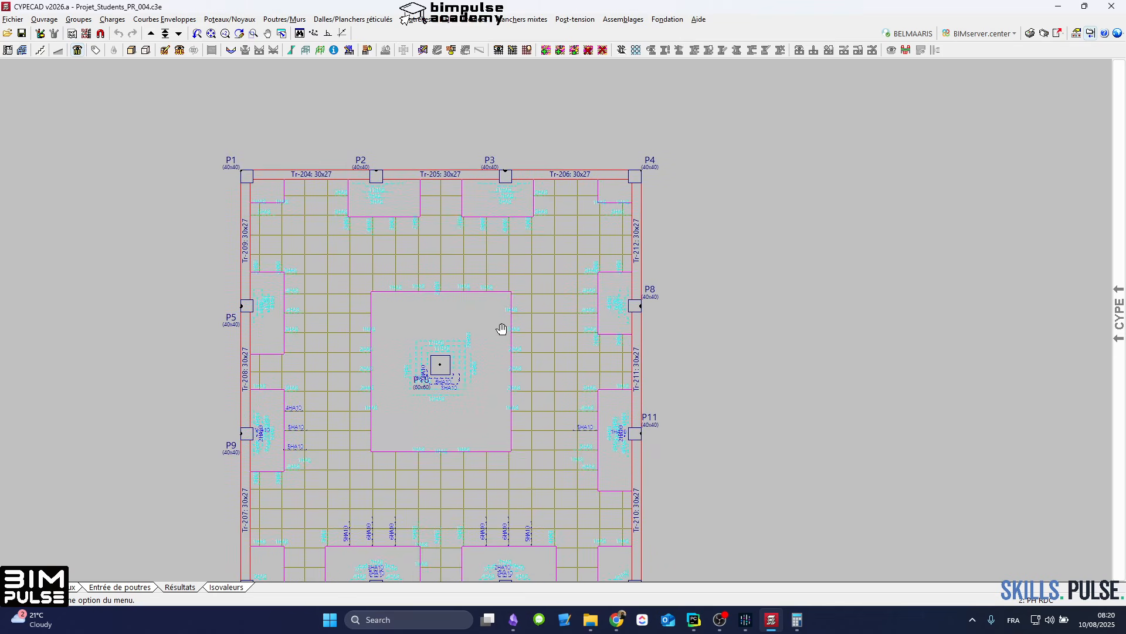
middle_click_drag(502, 328, 480, 295)
middle_click_drag(566, 295, 557, 287)
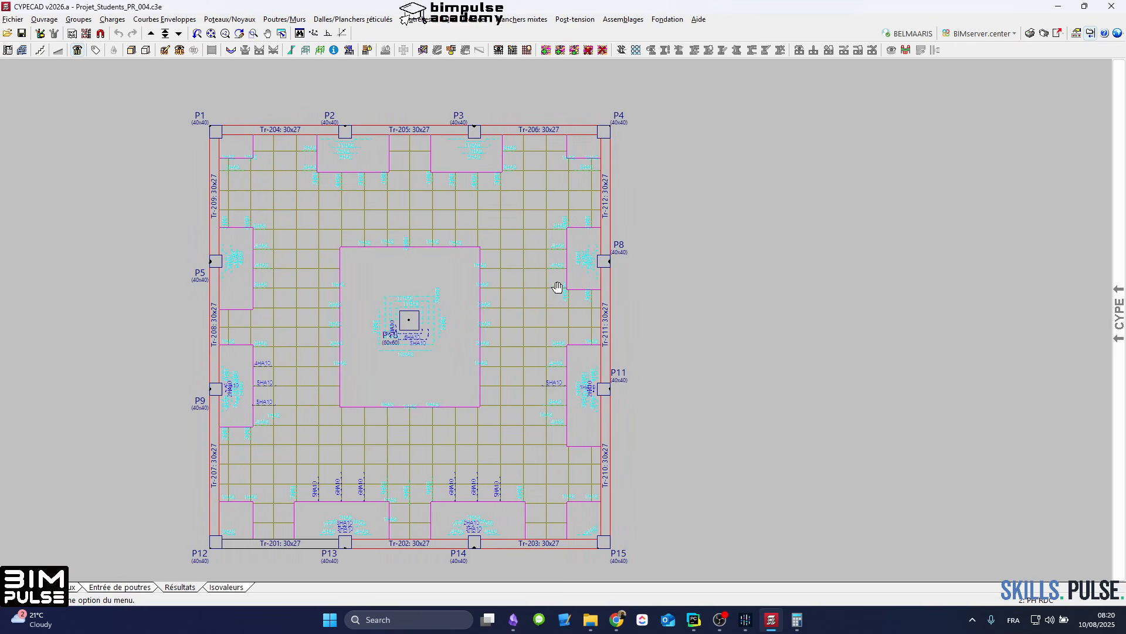
Step: Switch to beam entry and extend beam Tr-206 outward past column P4 with the same section, accepting the loss of the calculation results
left_click(128, 588)
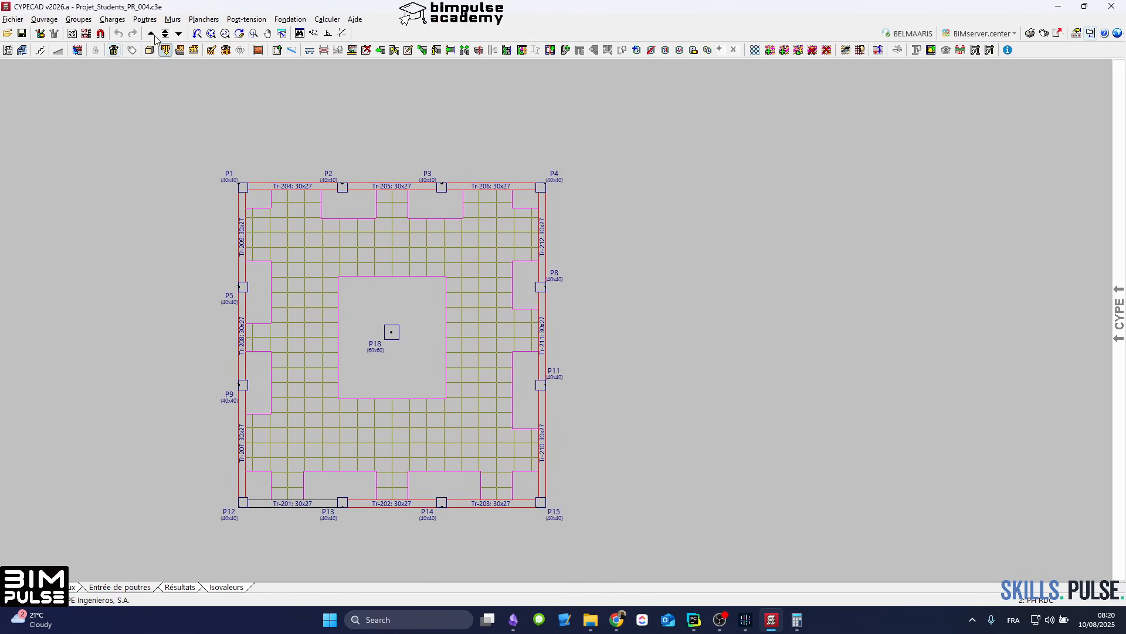
scroll(504, 251, "up", 2)
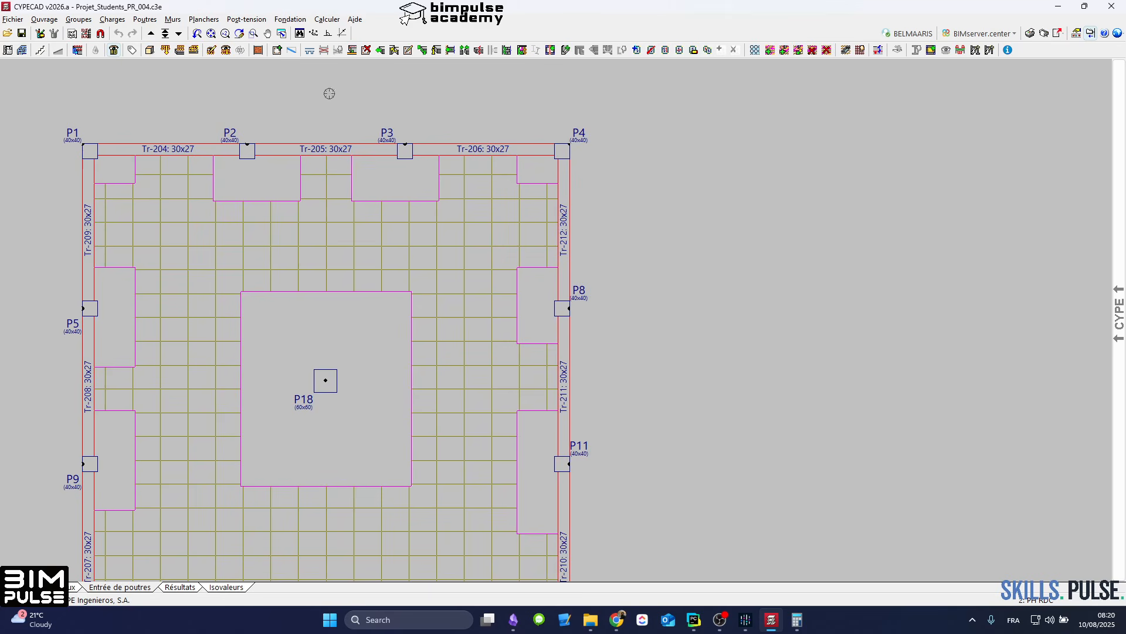
left_click(380, 50)
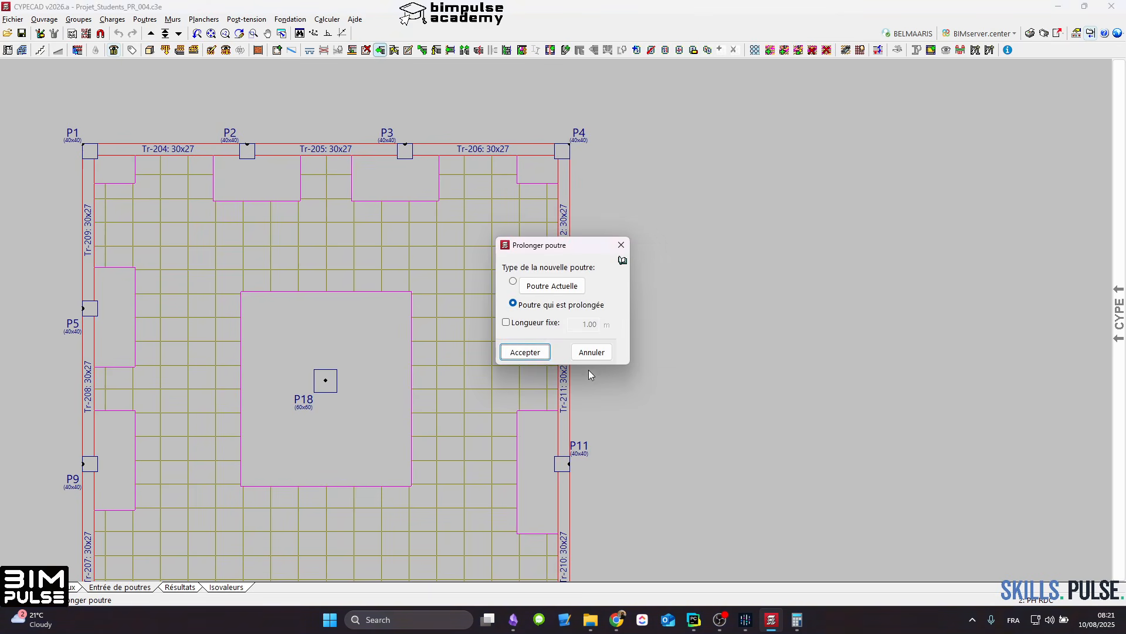
left_click(528, 354)
left_click(508, 154)
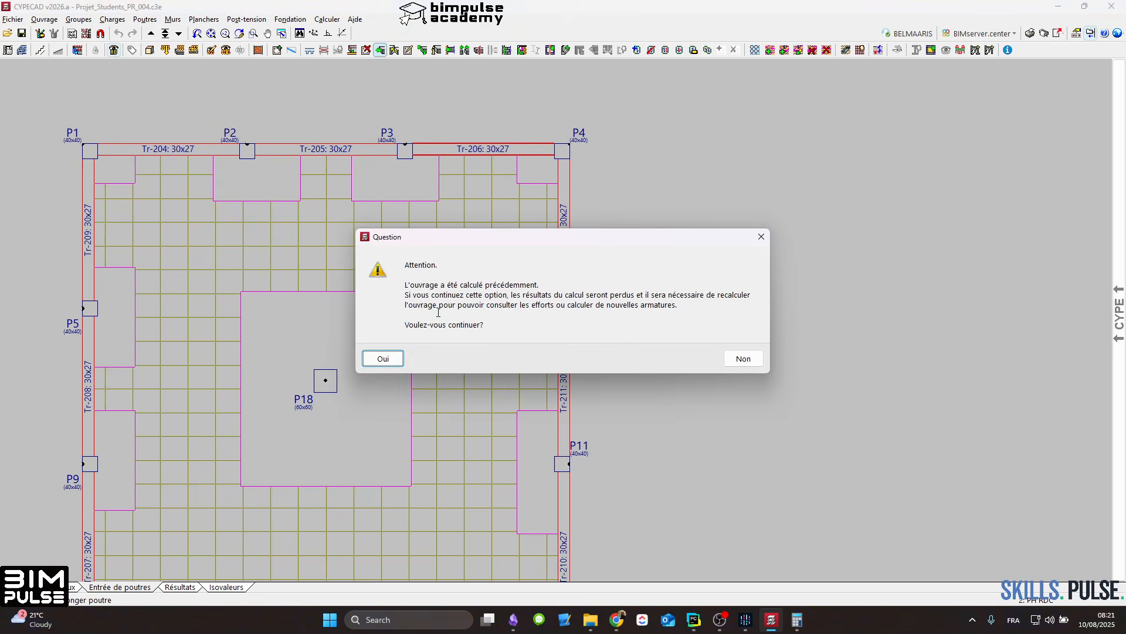
left_click(384, 358)
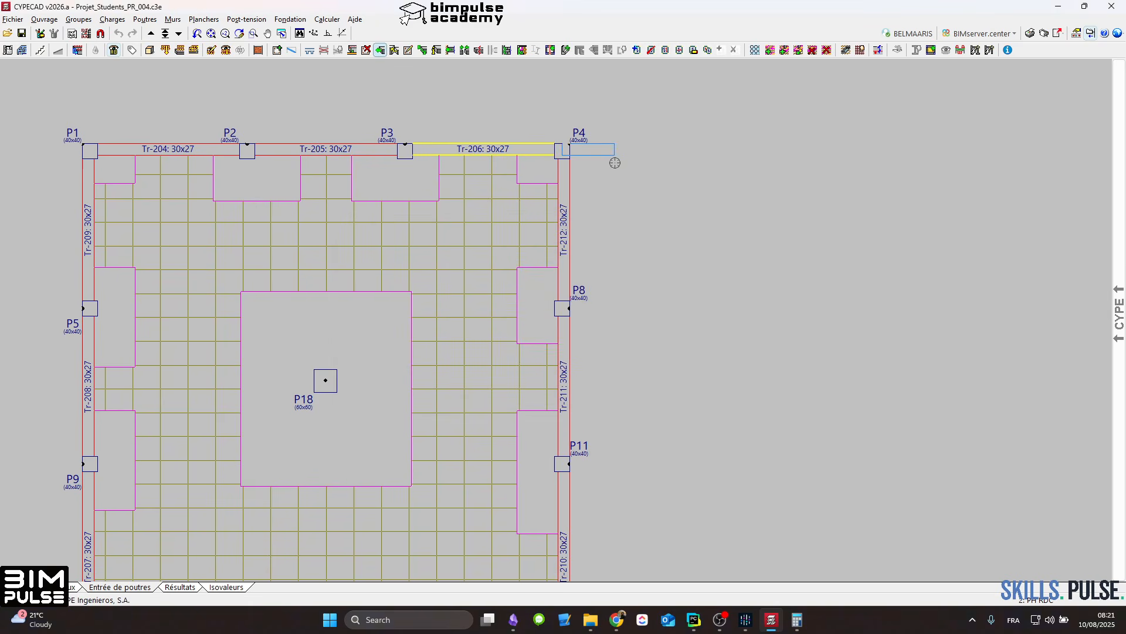
left_click(718, 146)
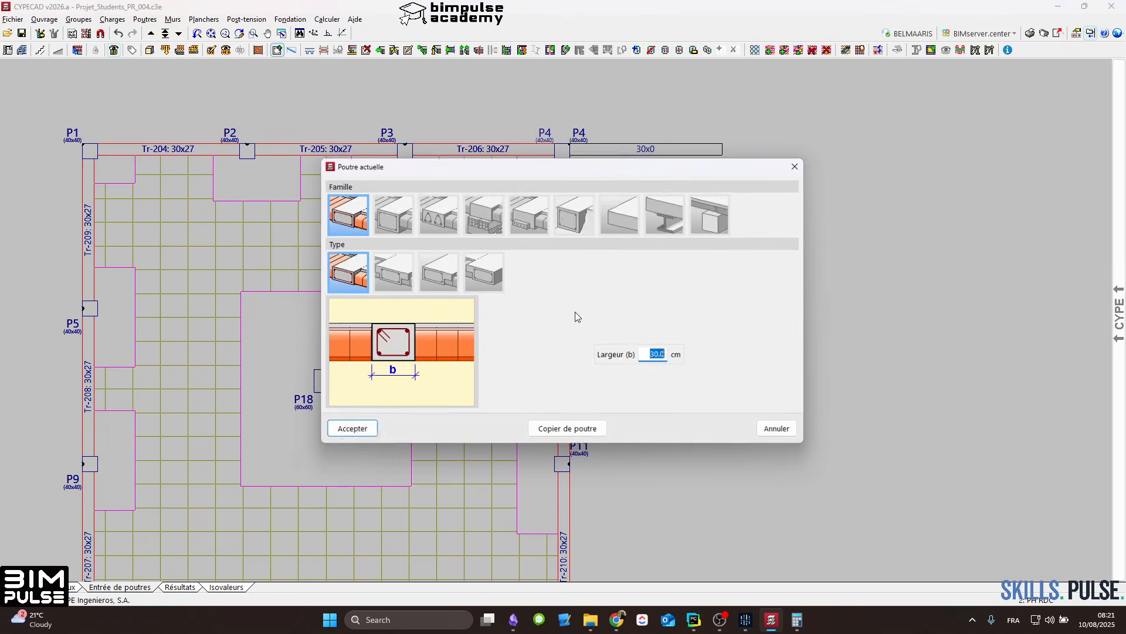
Step: Draw a 30 cm wide flat beam outward from column P8, perpendicular to the edge, and align it with the column face
left_click(376, 431)
left_click(569, 306)
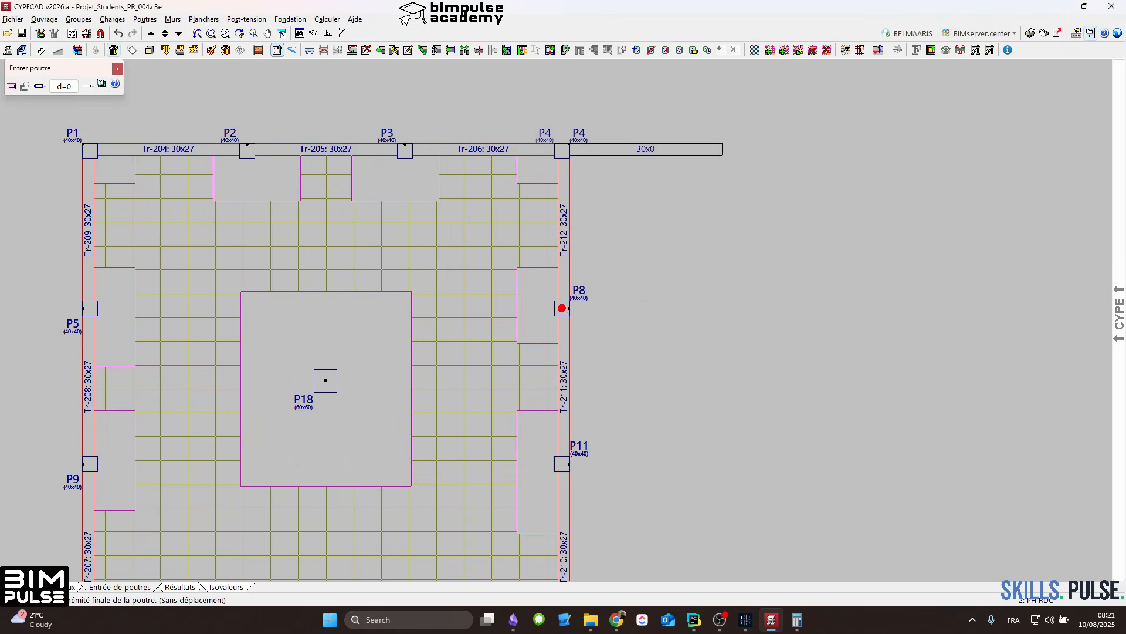
left_click(328, 34)
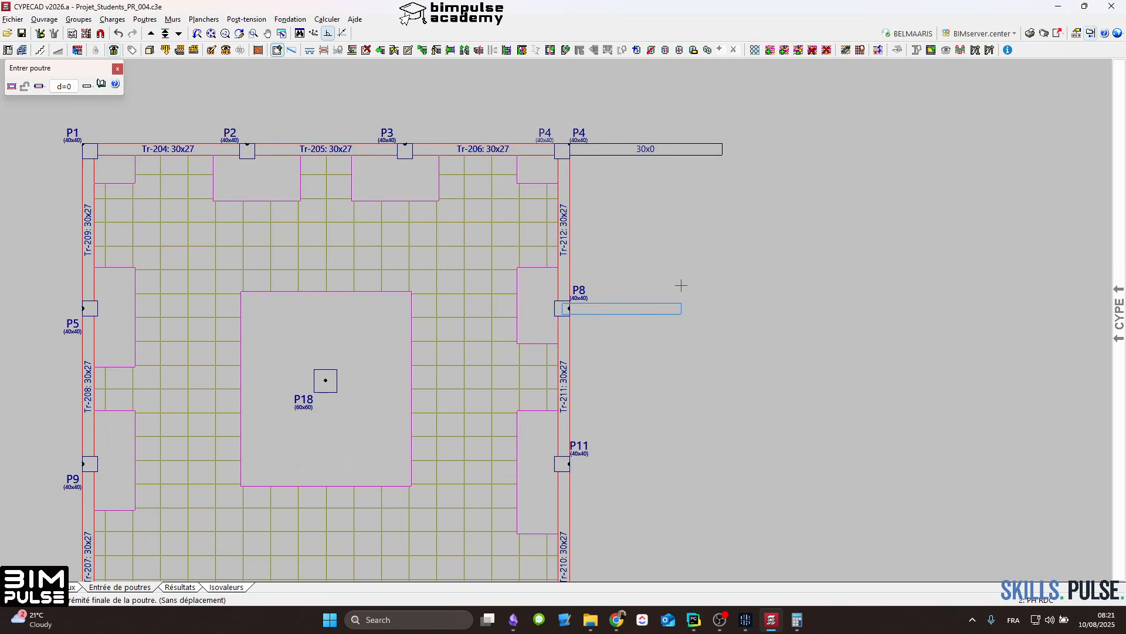
left_click(732, 305)
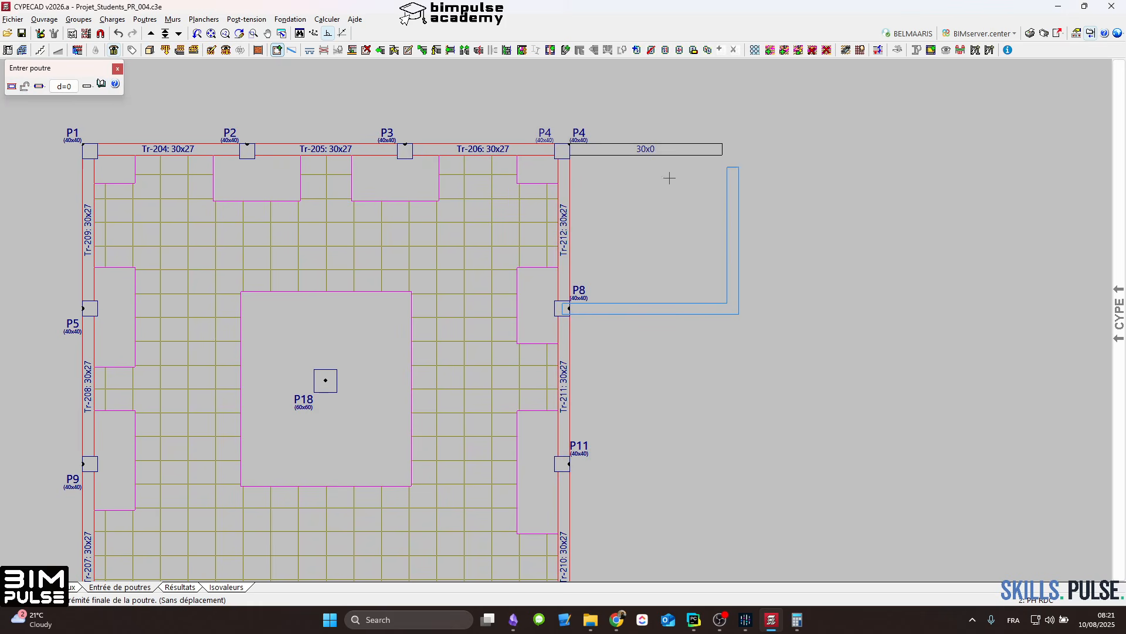
right_click(697, 210)
left_click(744, 273)
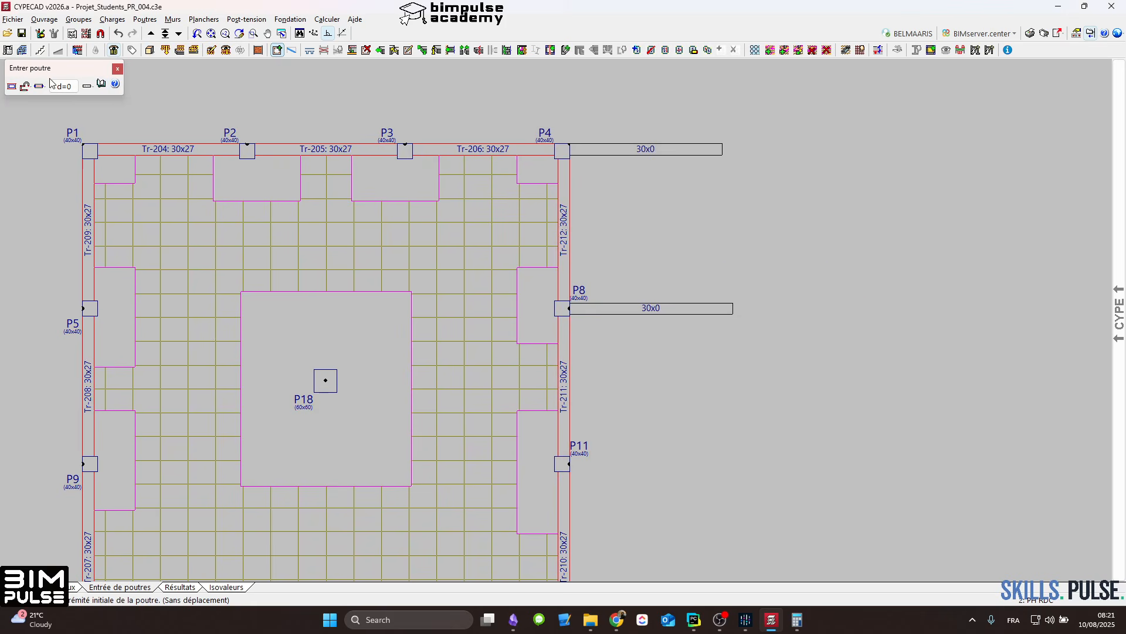
left_click(26, 88)
left_click(36, 107)
left_click(352, 49)
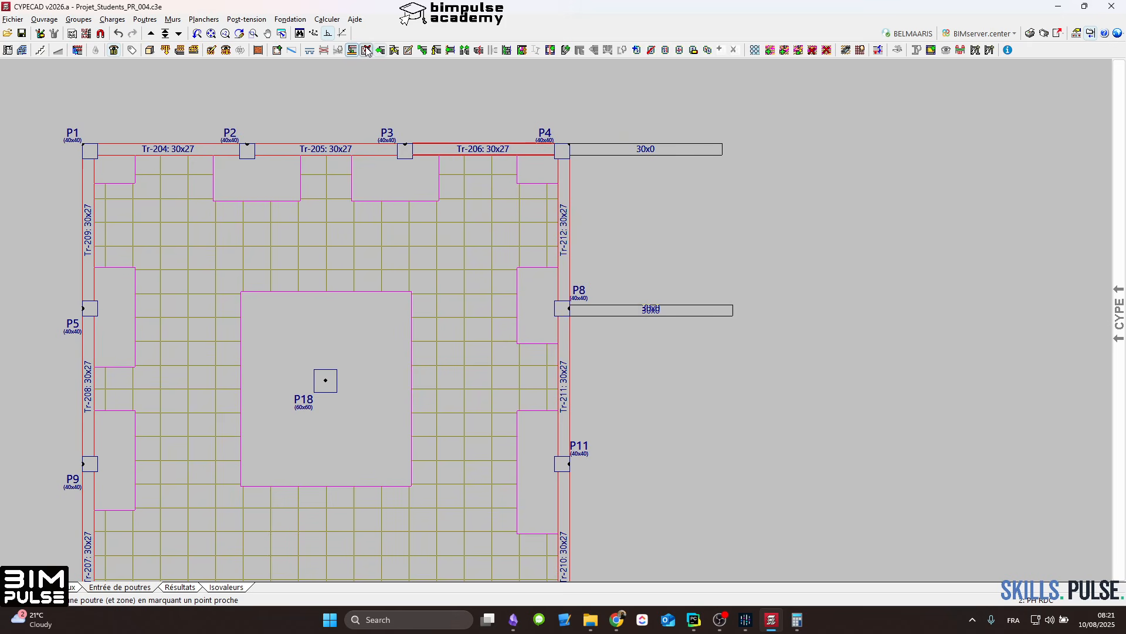
Step: Draw a beam joining the two projecting beams at P4 and P8 near their free ends
left_click(276, 50)
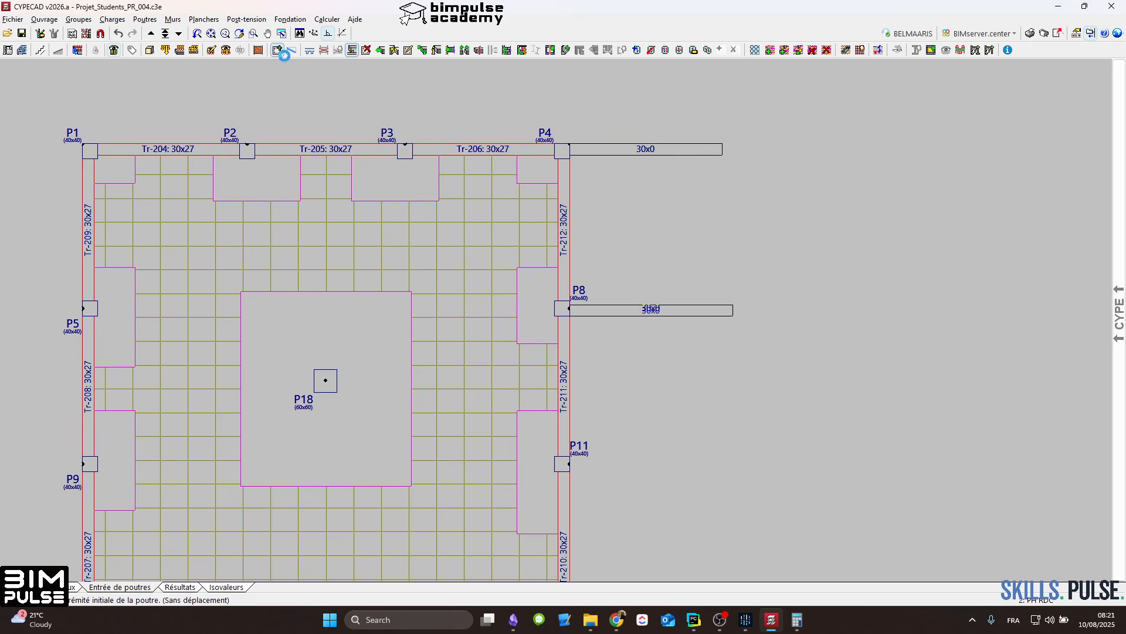
left_click(703, 149)
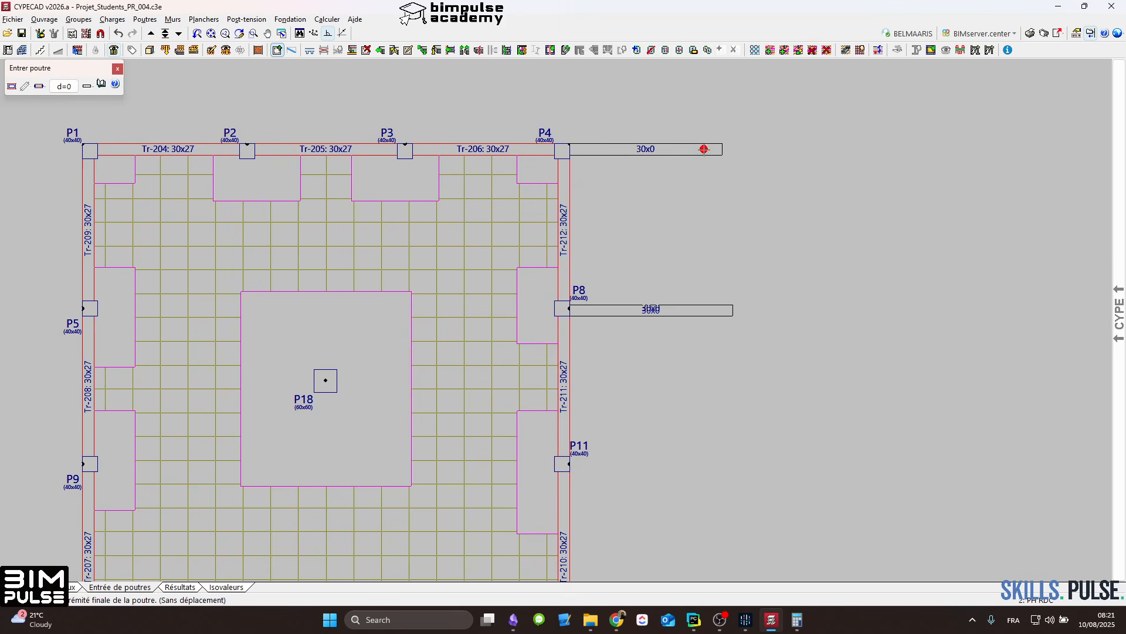
left_click(701, 309)
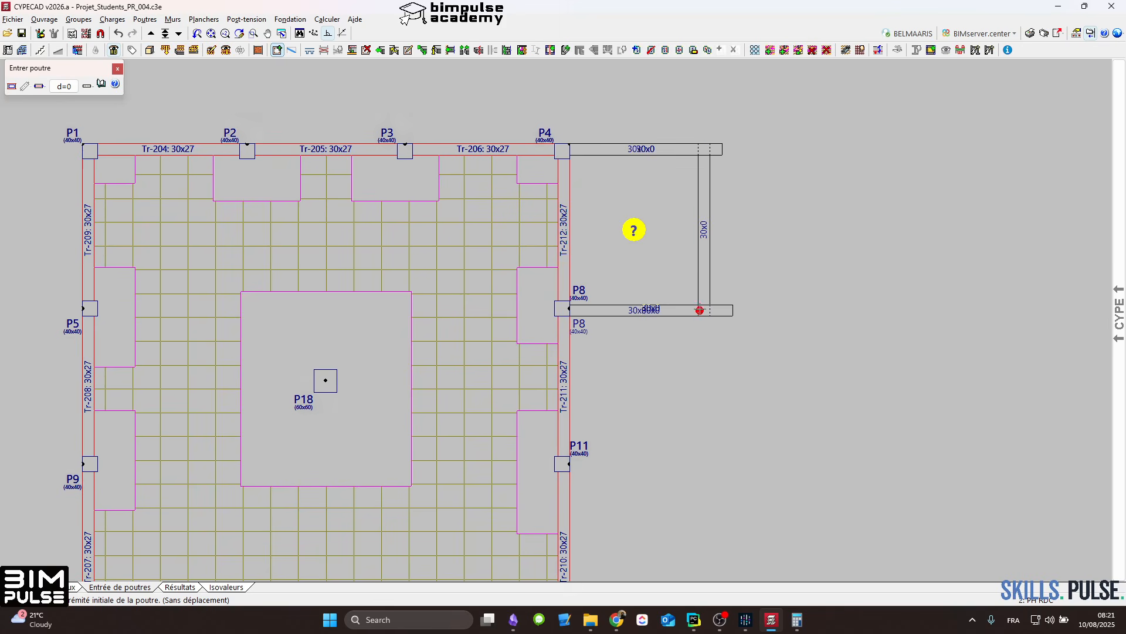
Step: Delete the overhanging beam ends and edge beam Tr-212 between P4 and P8, keeping the waffle slab in the merged panel
left_click(367, 50)
left_click(802, 121)
left_click(721, 352)
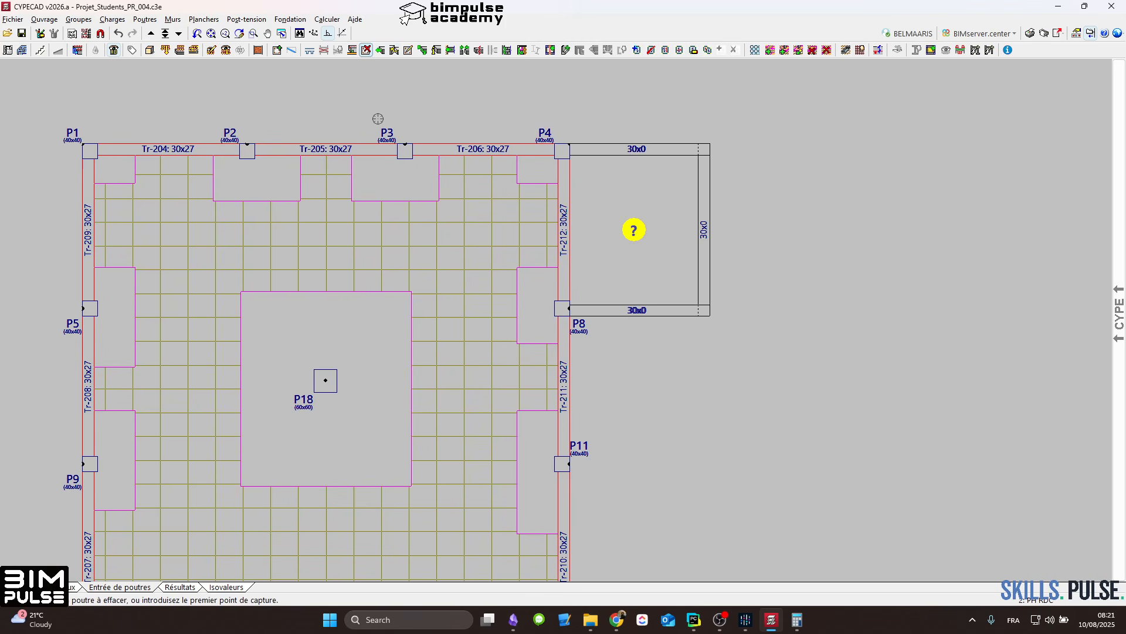
left_click(560, 177)
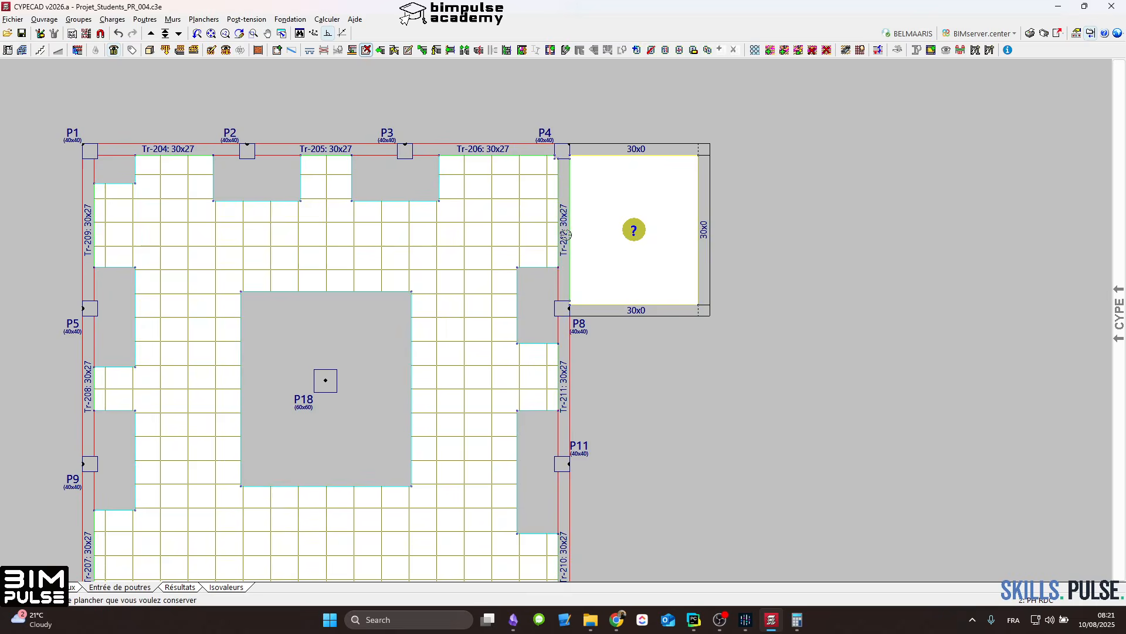
left_click(565, 279)
scroll(525, 243, "up", 2)
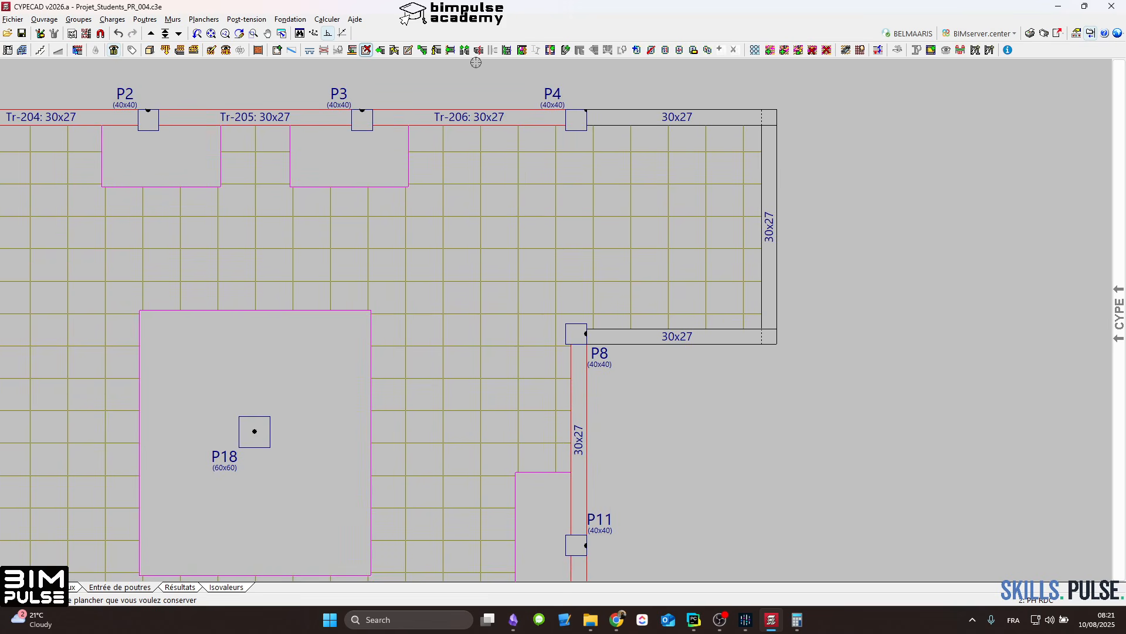
Step: Extend the projecting beam at P8 inward into the slab, toward the solid zone around P18
left_click(380, 50)
left_click(602, 335)
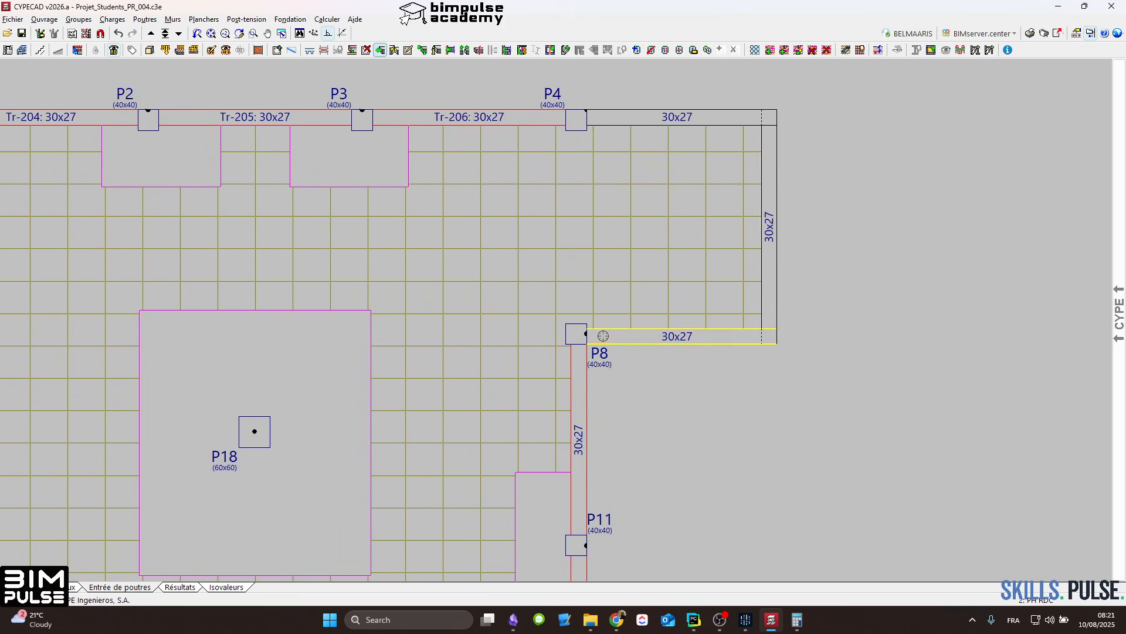
left_click(406, 339)
scroll(469, 281, "down", 3)
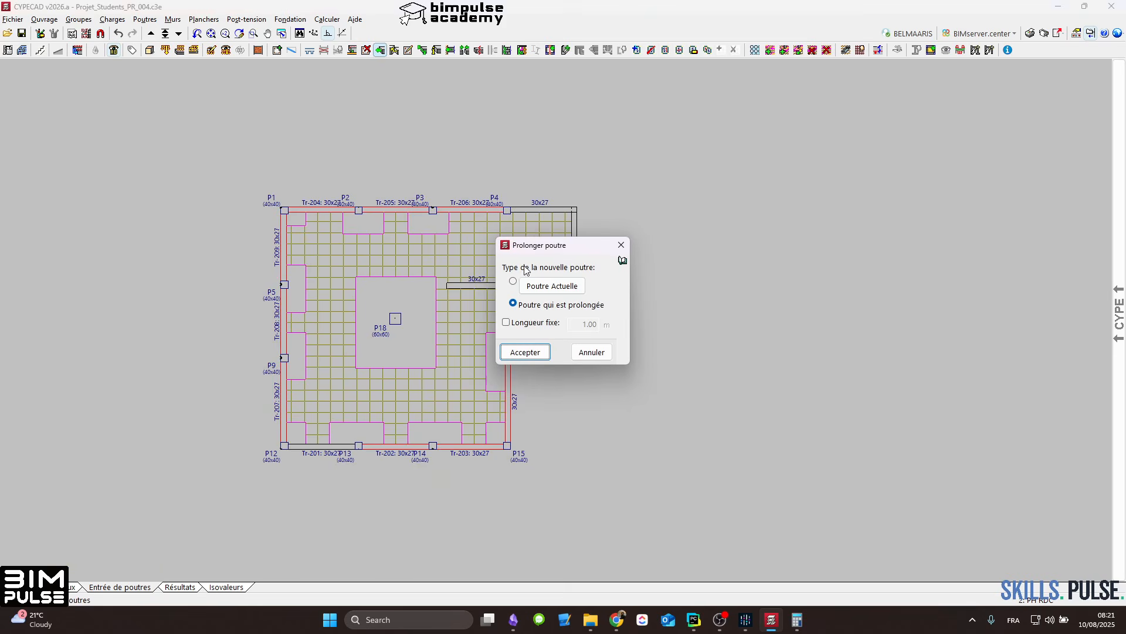
scroll(476, 242, "up", 3)
Step: Draw two parallel beams crossing Tr-201 between P12 and P13, and join their outer ends with a transverse beam
middle_click_drag(475, 259, 676, 150)
middle_click_drag(528, 395, 678, 226)
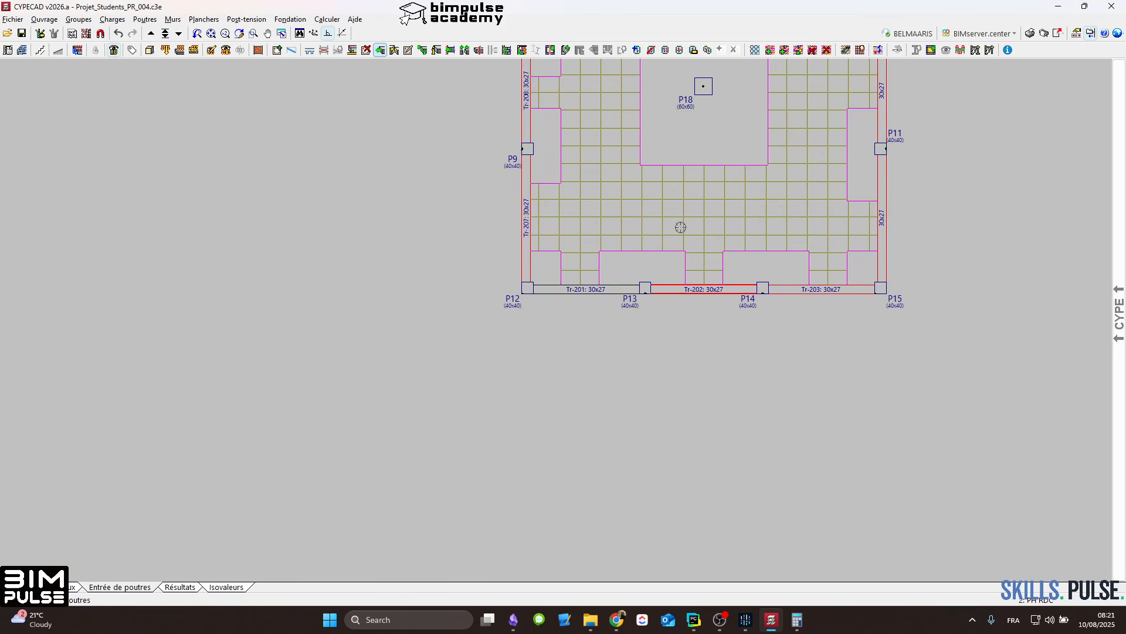
scroll(541, 289, "up", 4)
left_click(276, 50)
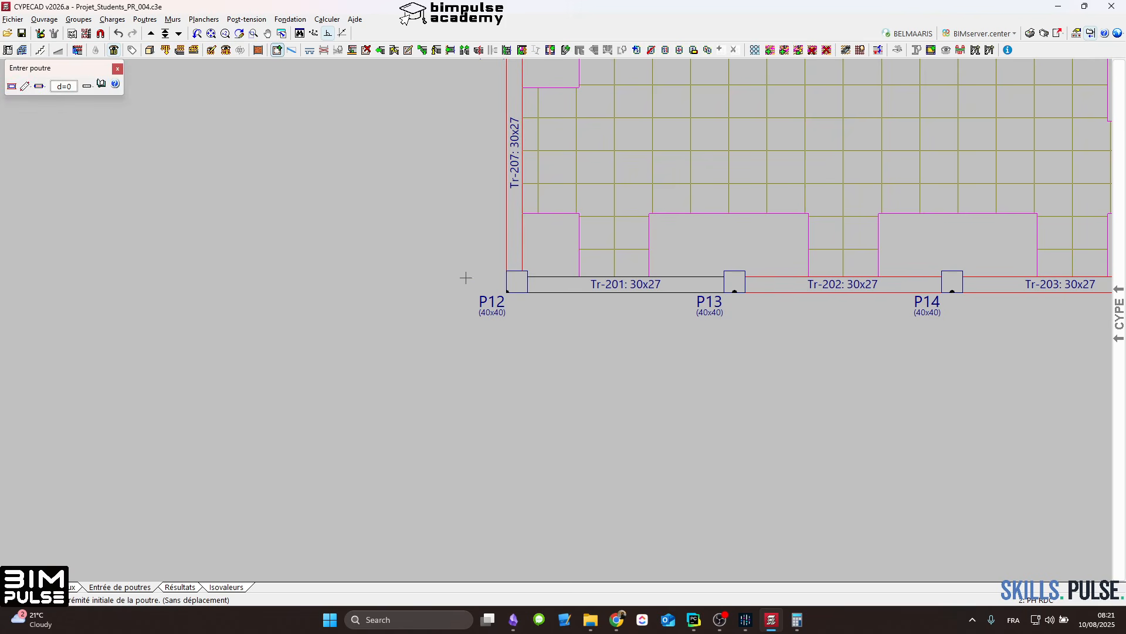
left_click(560, 177)
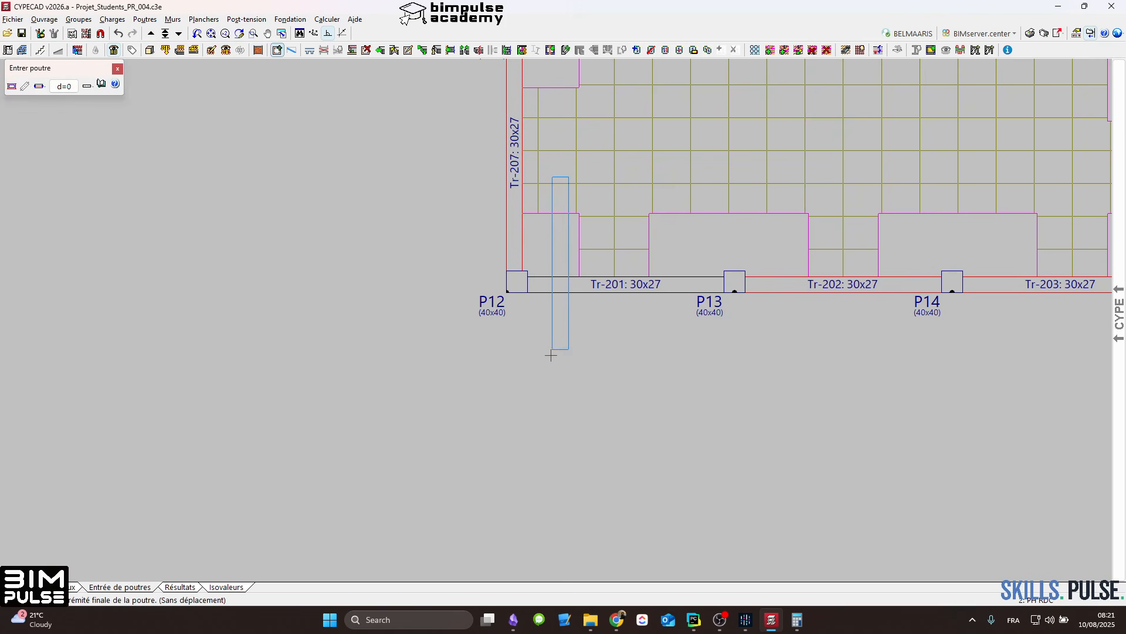
left_click(553, 400)
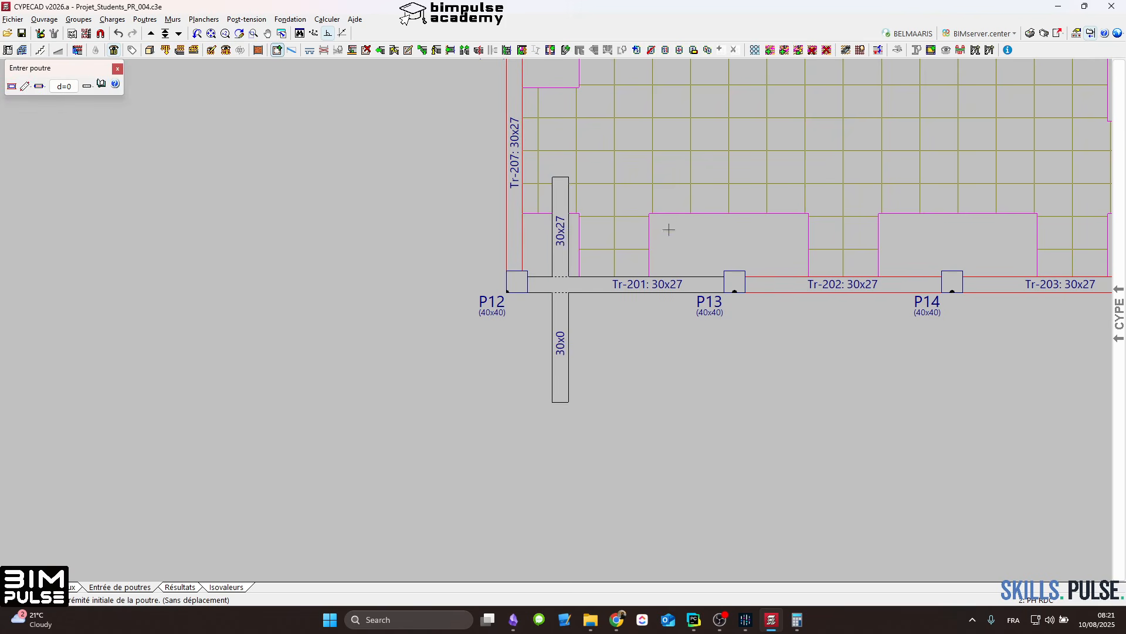
left_click(684, 177)
left_click(669, 425)
left_click(560, 379)
left_click(684, 377)
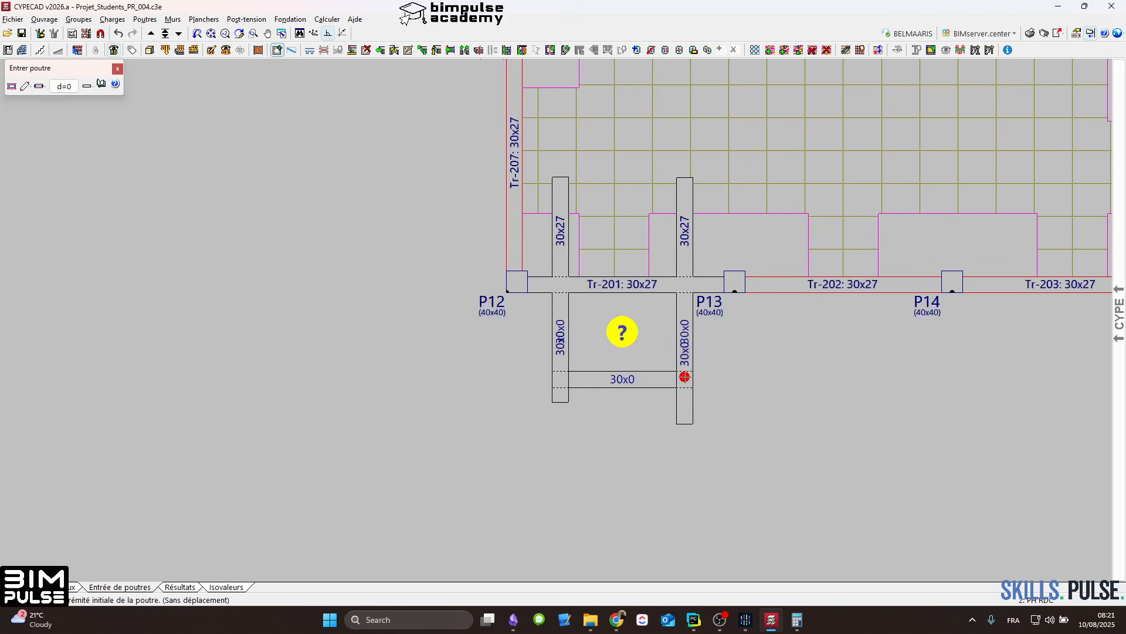
Step: Delete the overhanging ends of the two beams beyond the new transverse beam outside Tr-201
left_click(366, 50)
left_click(800, 521)
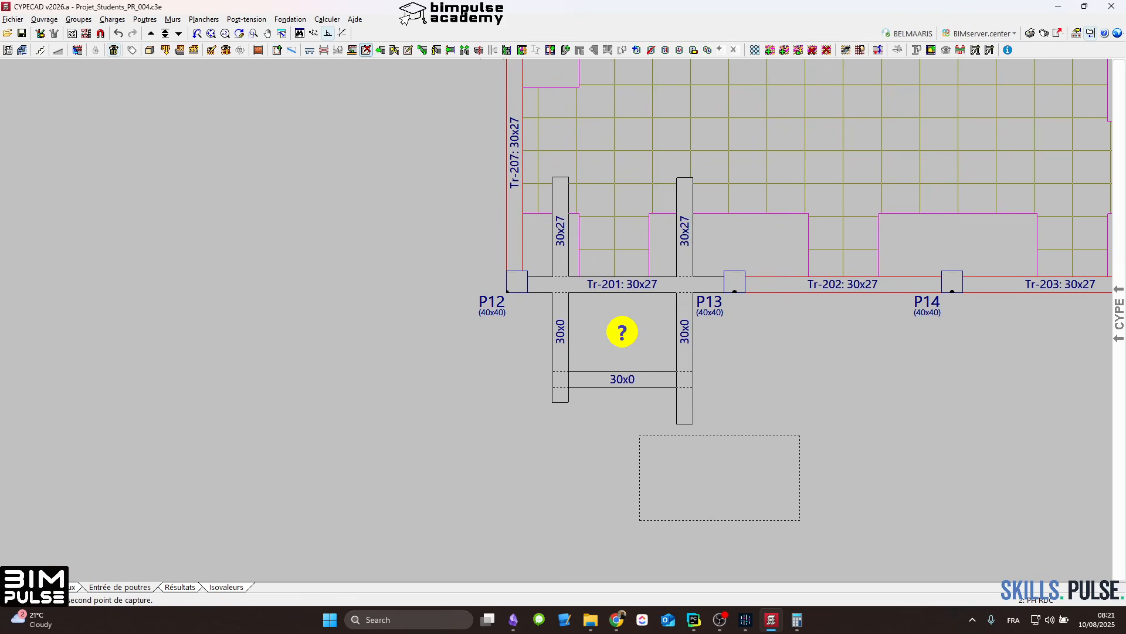
left_click(515, 392)
Step: Copy the existing waffle slab with its plan, insertion point, direction, base reinforcement and covers into the new projecting panel outside Tr-201
left_click(204, 19)
left_click(222, 35)
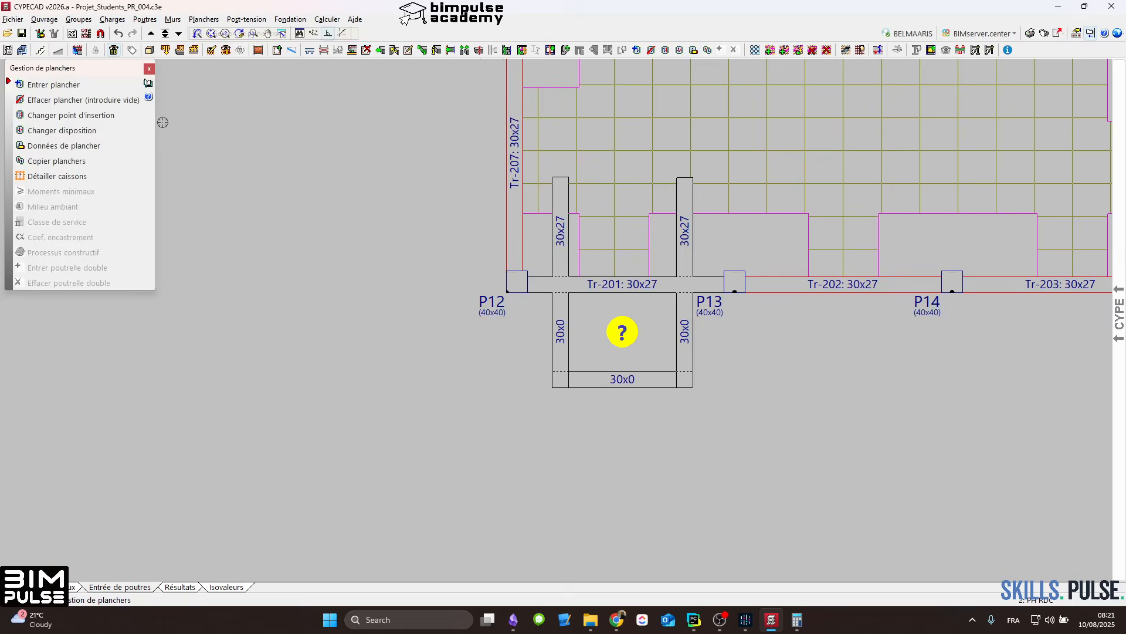
left_click(87, 161)
left_click(676, 170)
left_click(526, 359)
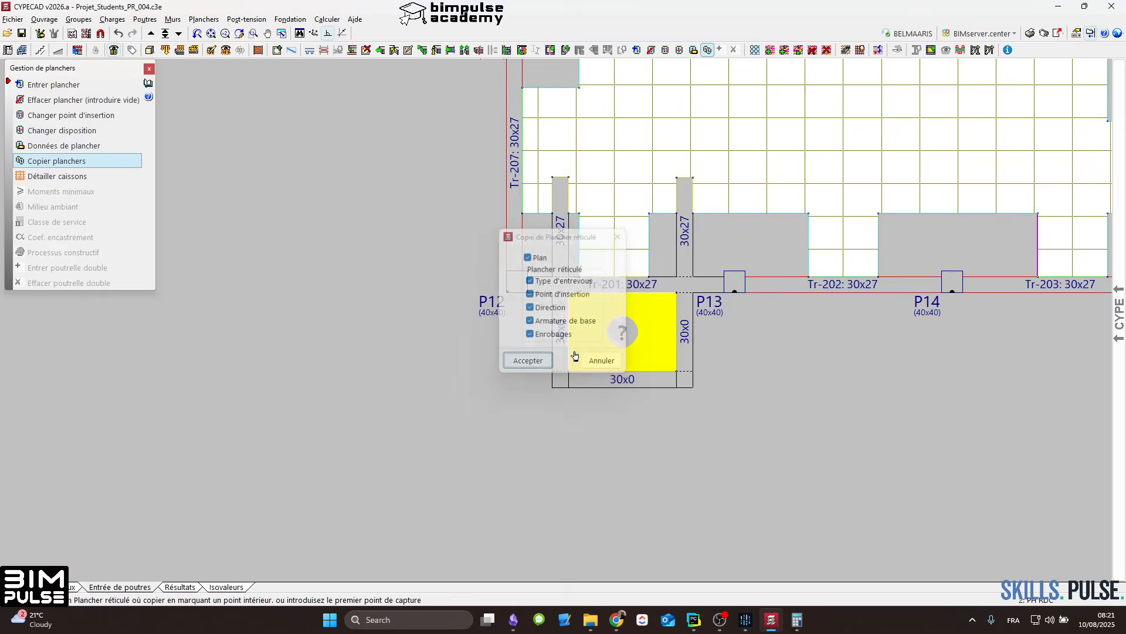
scroll(602, 289, "up", 3)
right_click(601, 288)
scroll(601, 289, "down", 3)
middle_click_drag(681, 303, 638, 331)
scroll(580, 322, "down", 3)
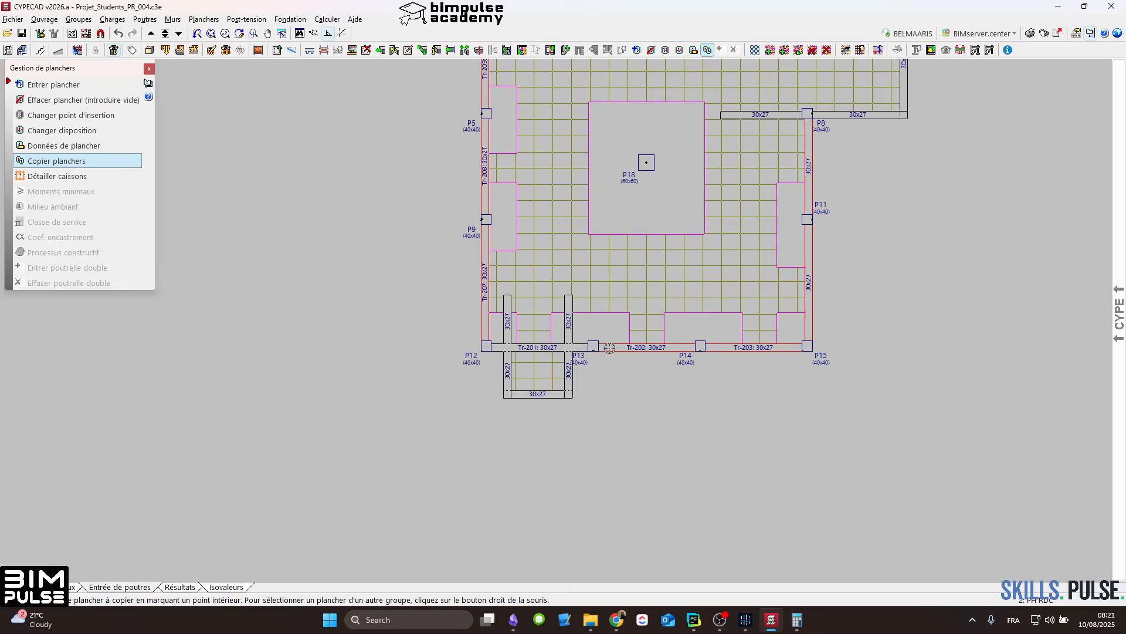
scroll(720, 222, "up", 3)
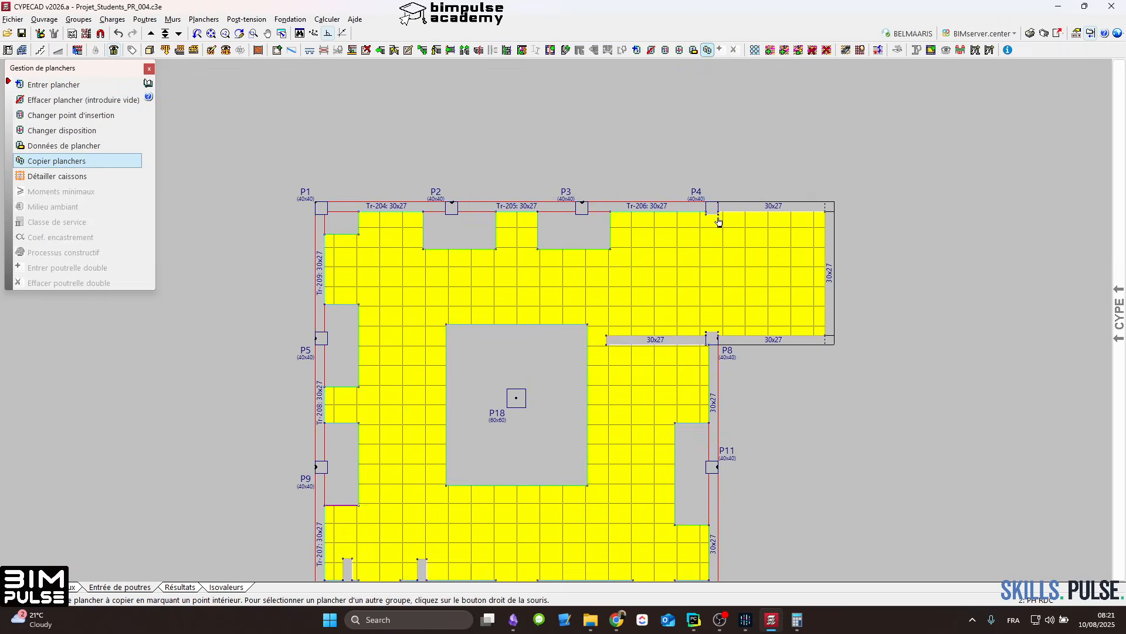
scroll(718, 217, "down", 4)
scroll(716, 251, "up", 2)
mouse_move(750, 317)
middle_mouse_down()
mouse_move(983, 279)
mouse_move(835, 287)
middle_mouse_up()
scroll(792, 349, "up", 3)
scroll(813, 305, "down", 2)
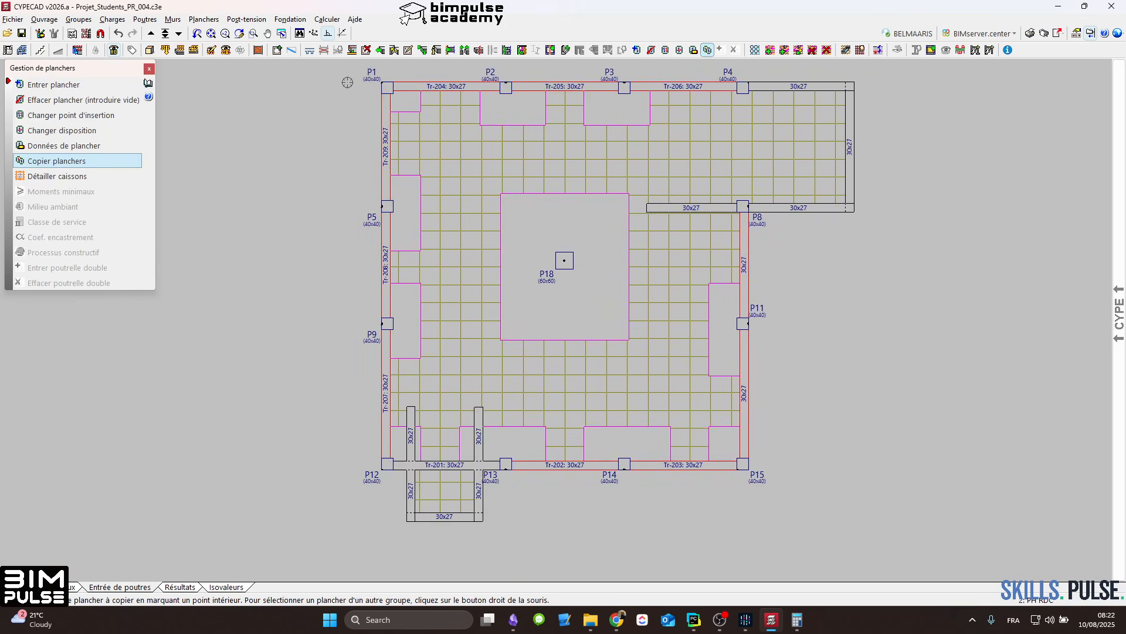
left_click(193, 17)
left_click(211, 36)
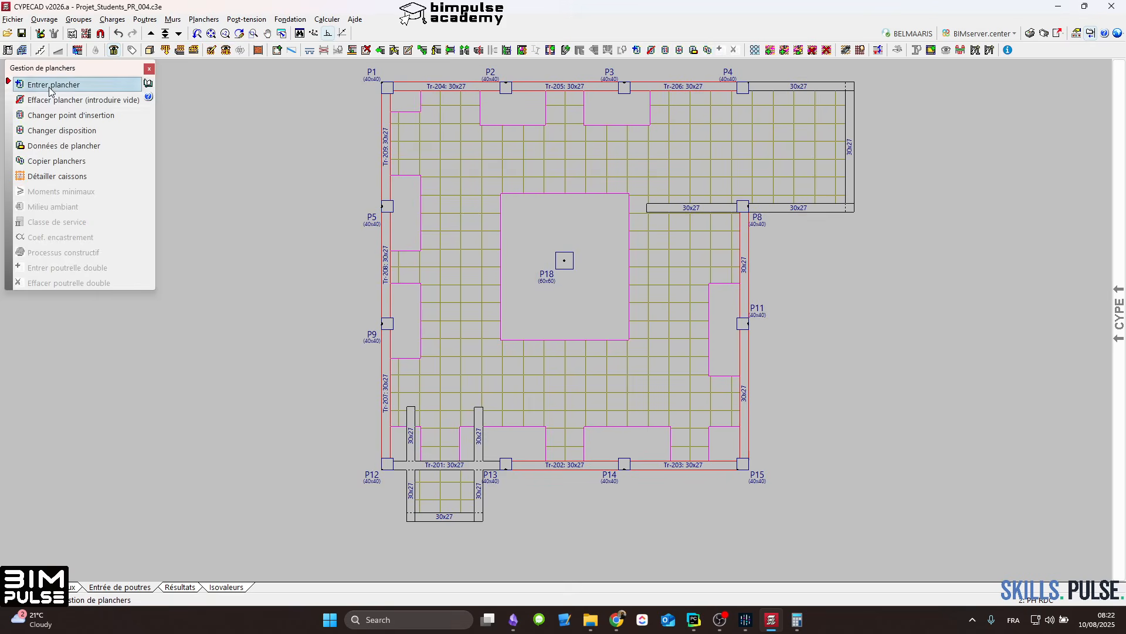
key("Escape")
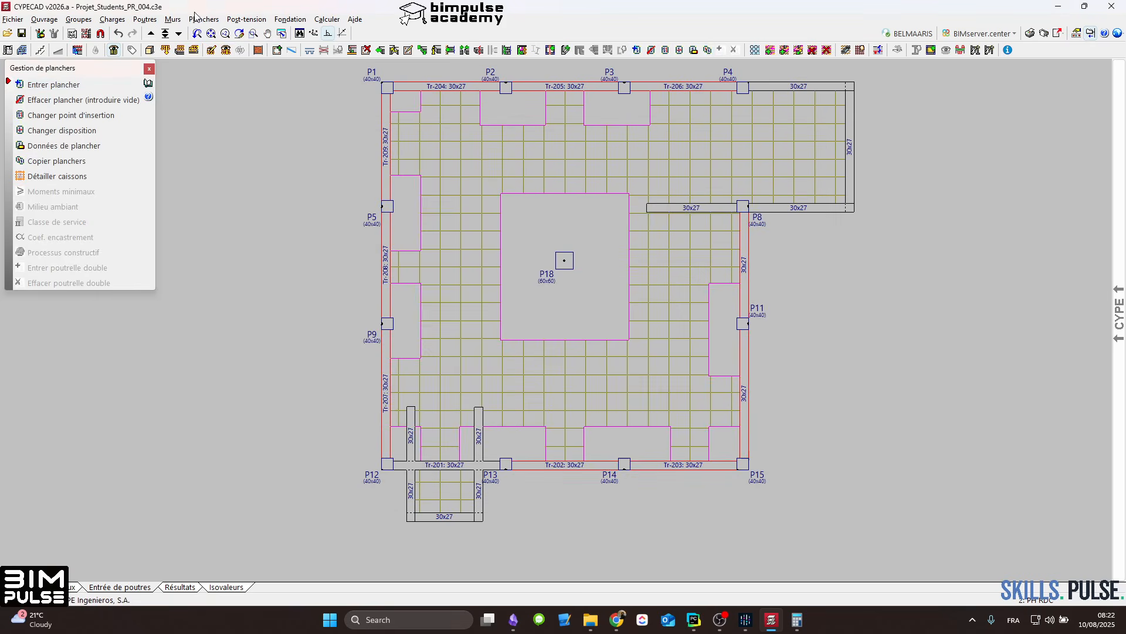
Step: Introduce a rectangular opening parallel to a beam, with 15 cm wide edge beams, in the slab between P18, P11 and P14
left_click(200, 19)
left_click(237, 75)
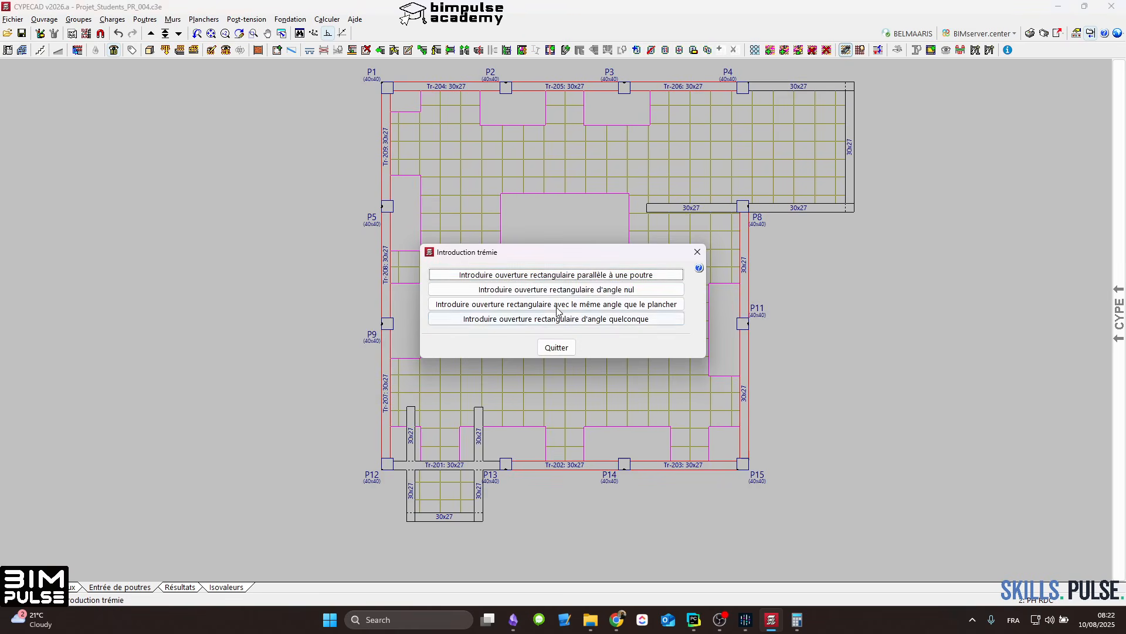
left_click(600, 274)
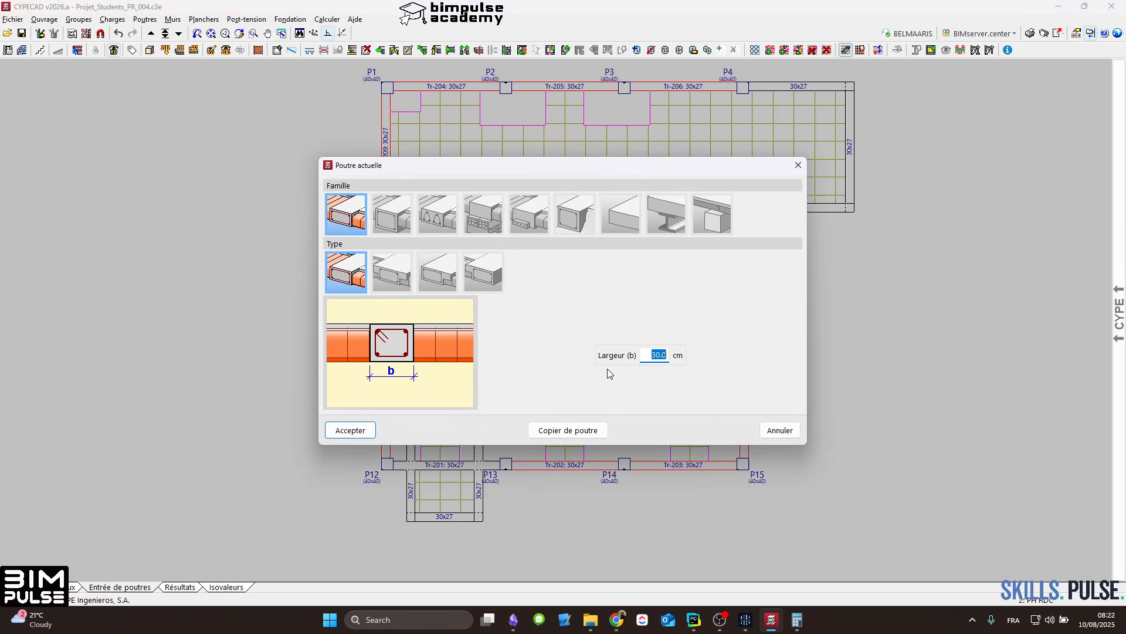
key("Return")
scroll(646, 422, "up", 4)
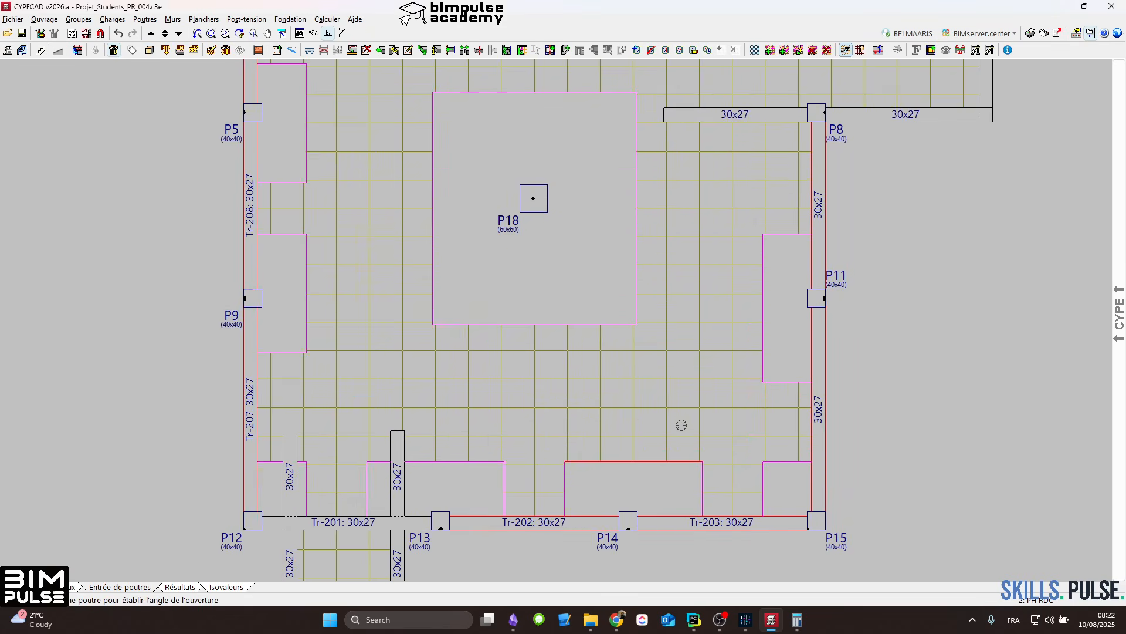
scroll(629, 422, "up", 1)
left_click(629, 406)
left_click(680, 380)
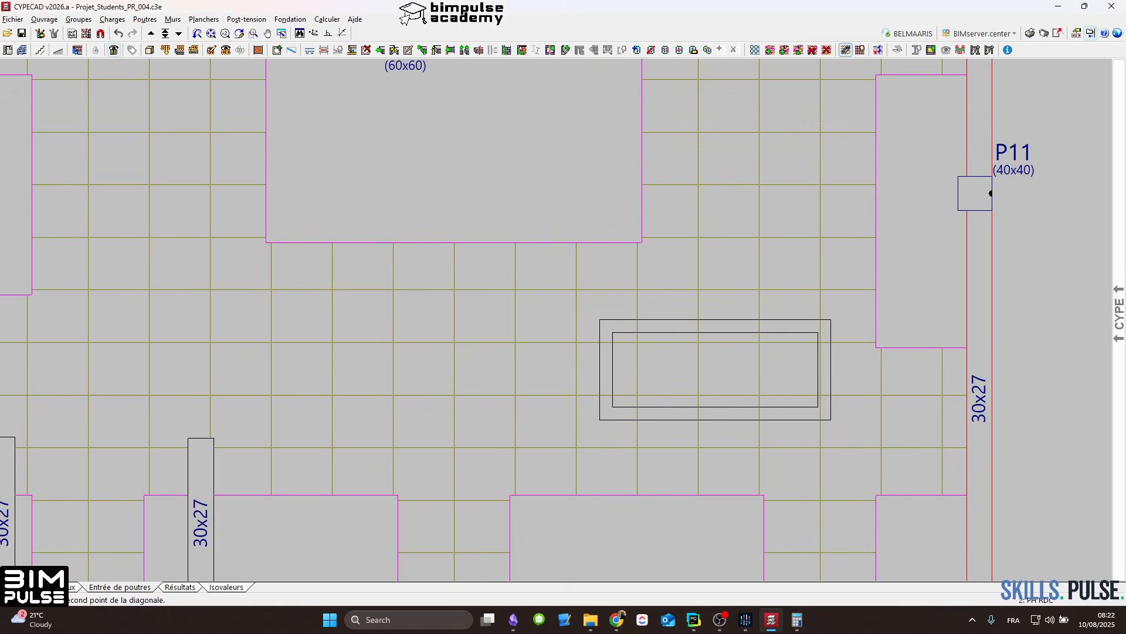
left_click(817, 332)
scroll(740, 342, "down", 3)
scroll(733, 341, "up", 1)
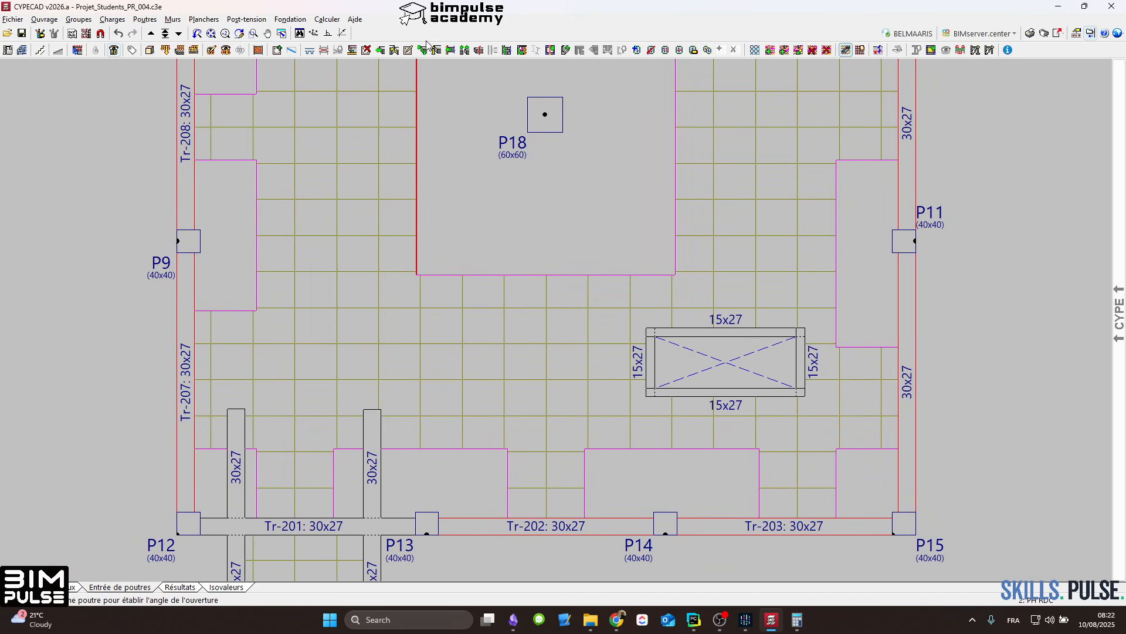
Step: Extend the opening's edge beams beyond the corners on the P13 side, undoing the misplaced extension of the lower beam
left_click(384, 51)
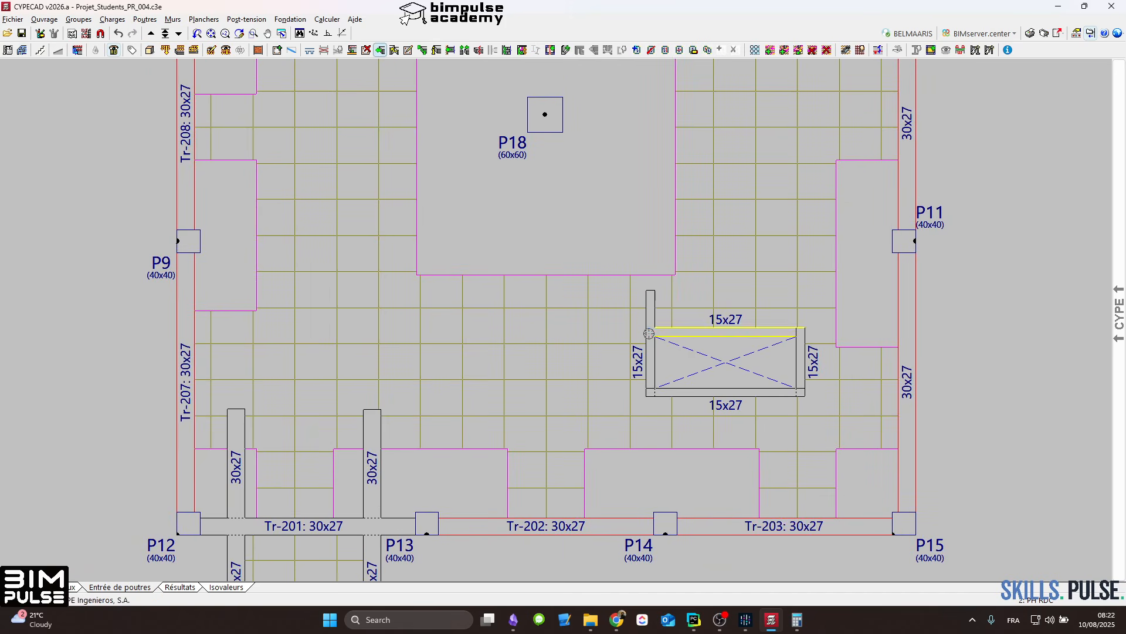
left_click(615, 332)
left_click(650, 375)
left_click(647, 425)
left_click(662, 390)
left_click(588, 390)
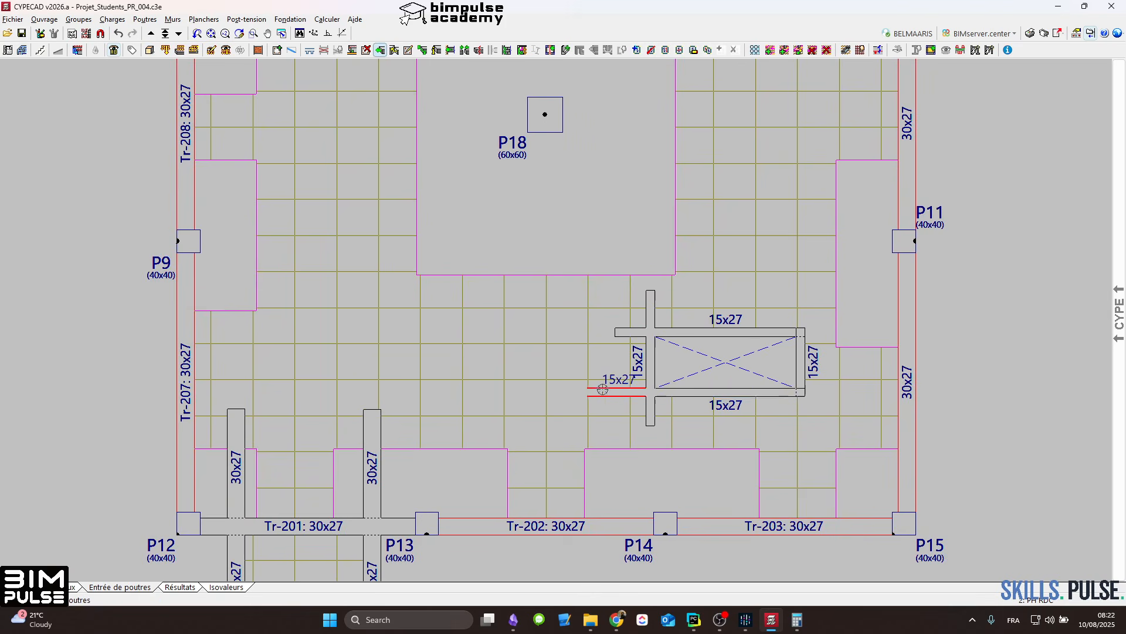
key("ctrl+z")
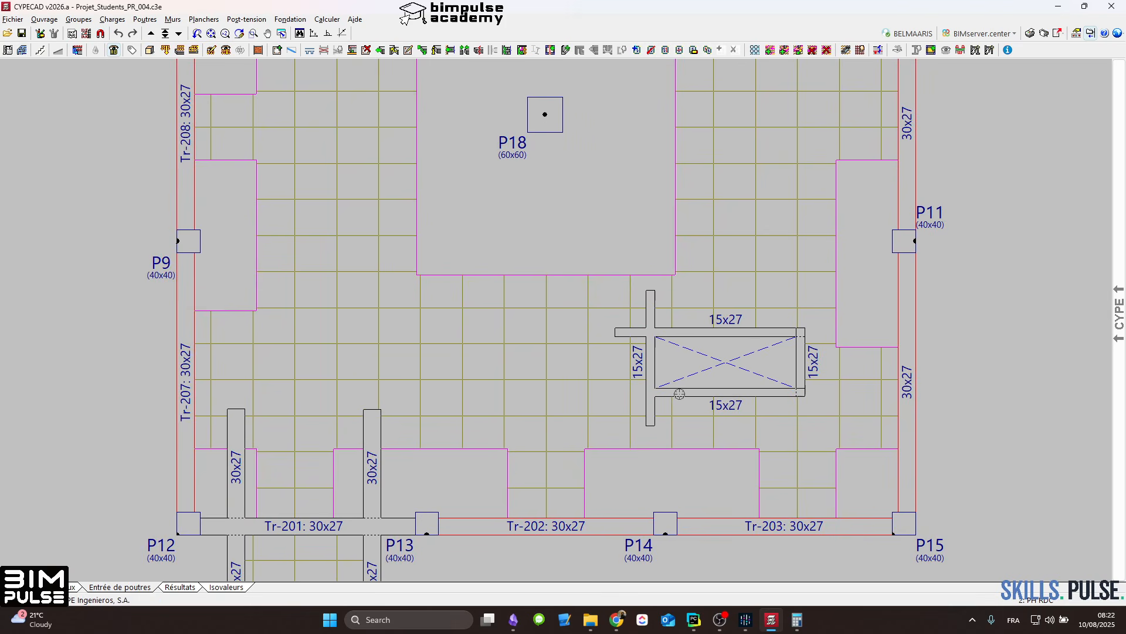
Step: Extend the lower edge beam past both ends, the P11-side beam past both ends, and the upper beam toward P11
left_click(380, 50)
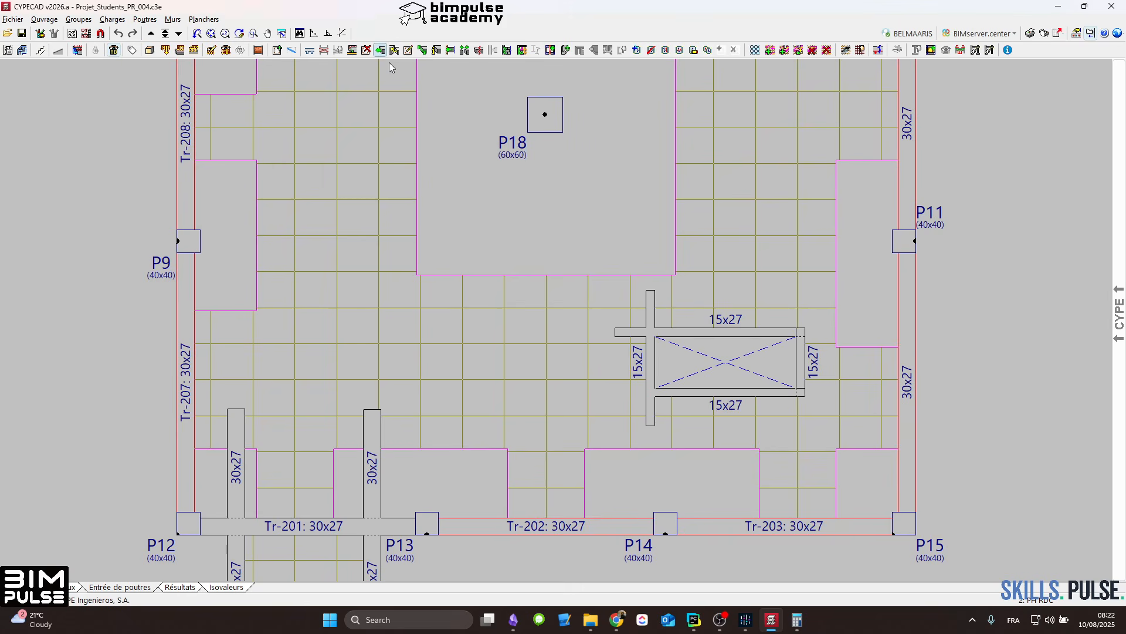
left_click(673, 392)
left_click(616, 392)
left_click(725, 394)
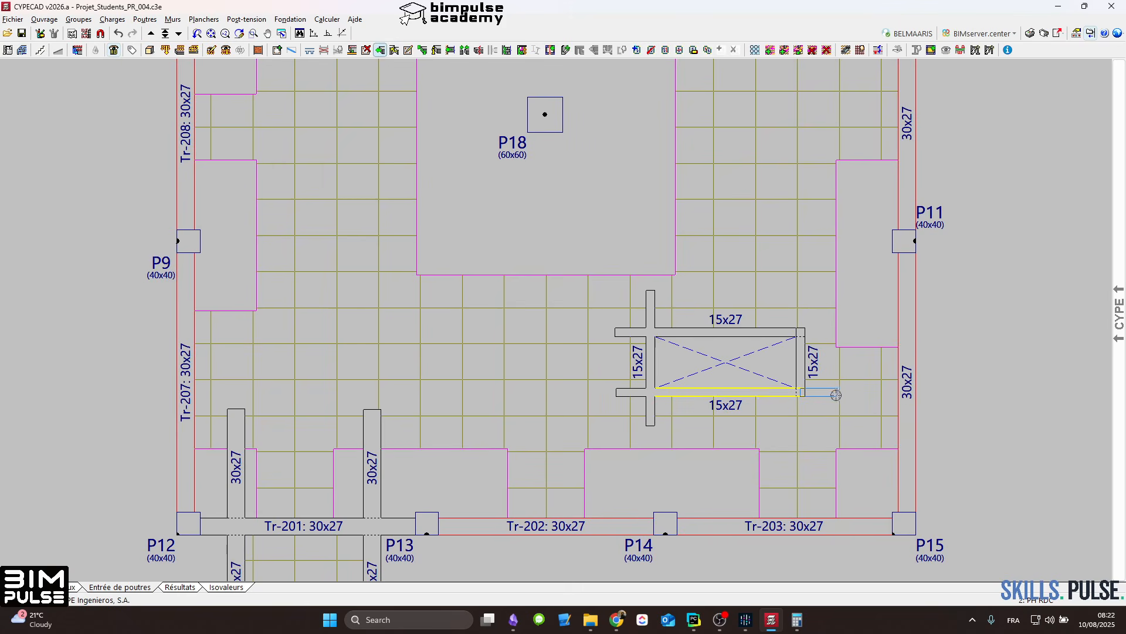
left_click(828, 393)
left_click(801, 345)
left_click(798, 291)
left_click(786, 333)
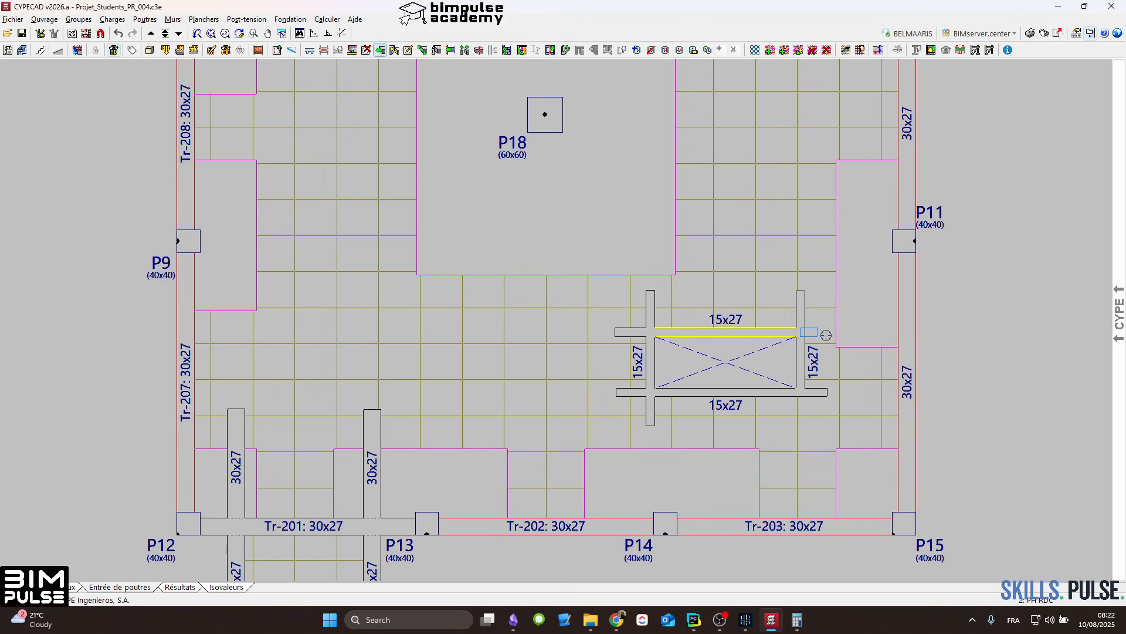
left_click(828, 335)
left_click(800, 386)
left_click(803, 418)
Step: Try to introduce a rectangular opening parallel to Tr-204, overlapping that beam near P1
scroll(789, 431, "down", 5)
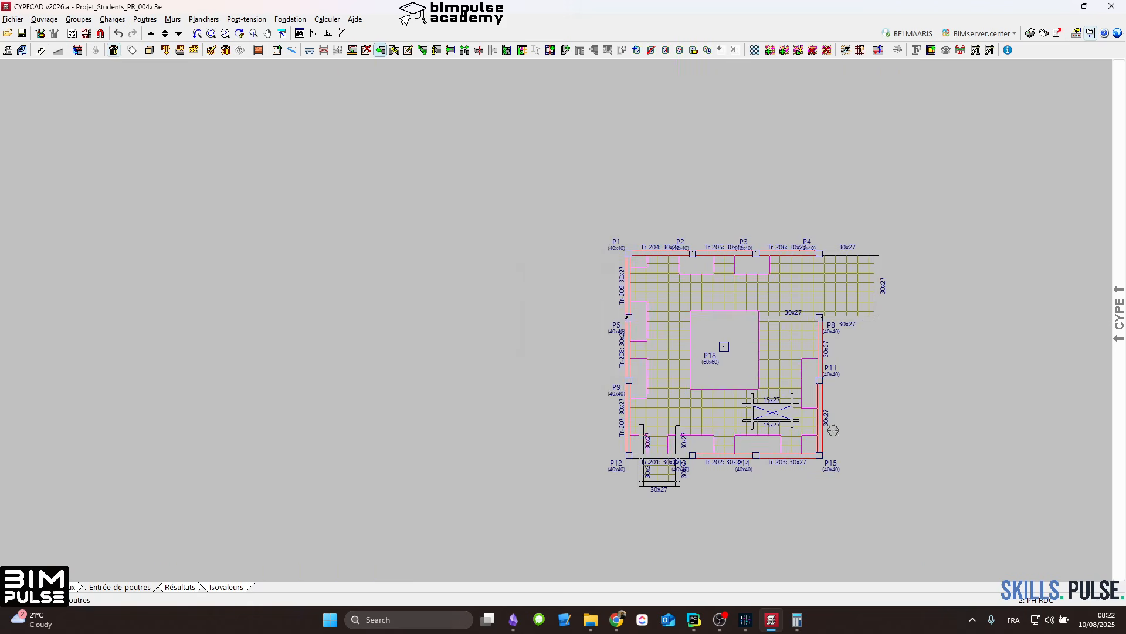
scroll(798, 329, "up", 4)
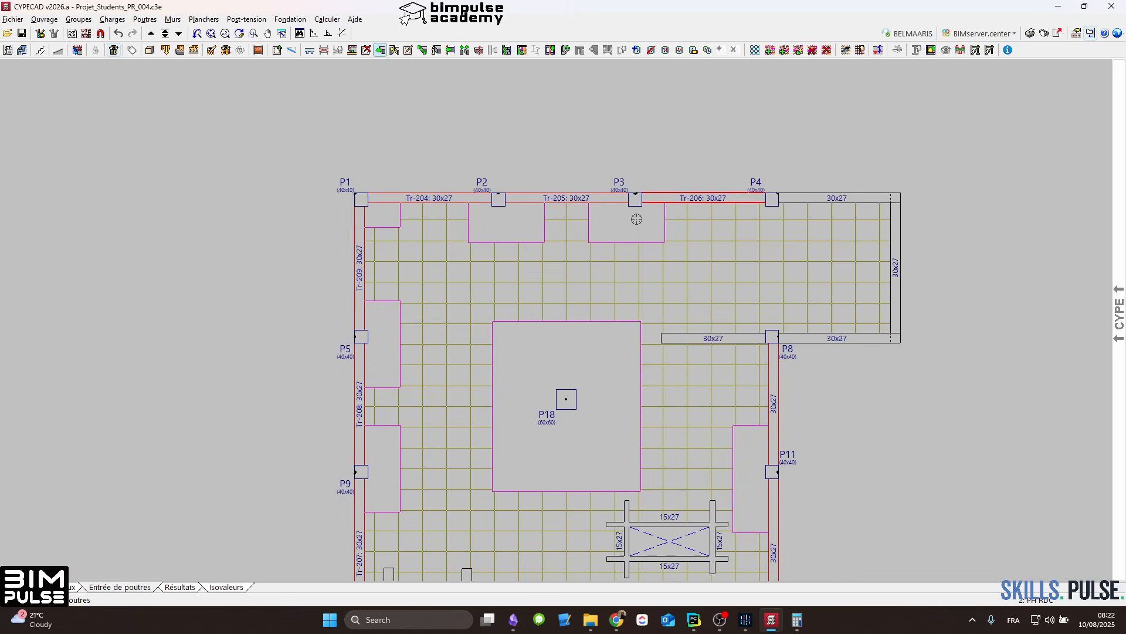
scroll(636, 219, "down", 2)
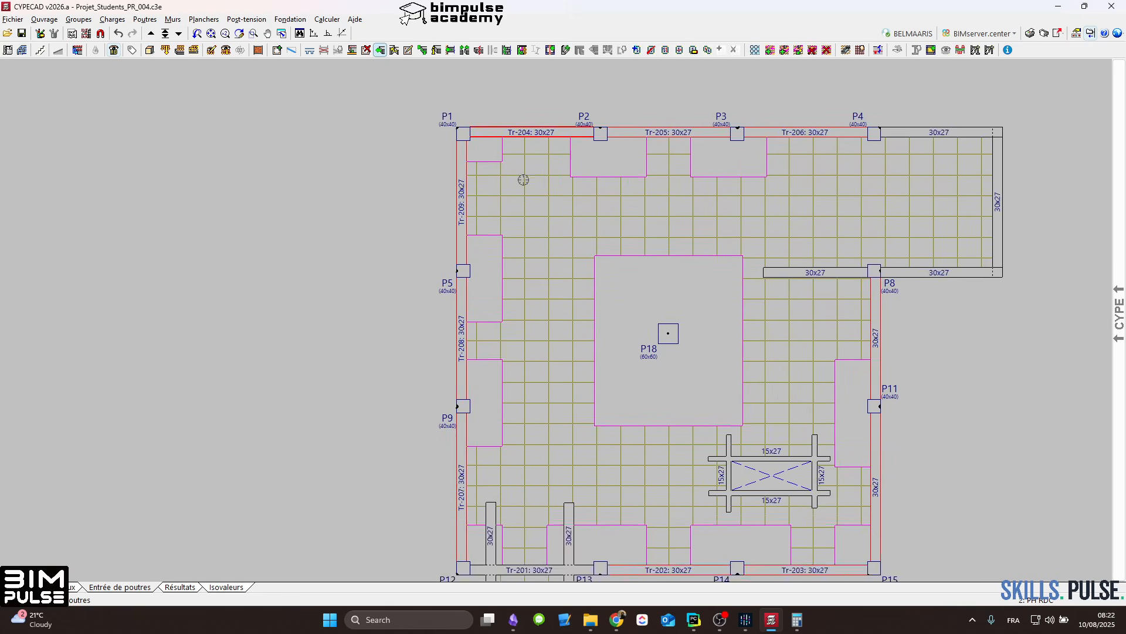
left_click(215, 20)
left_click(234, 72)
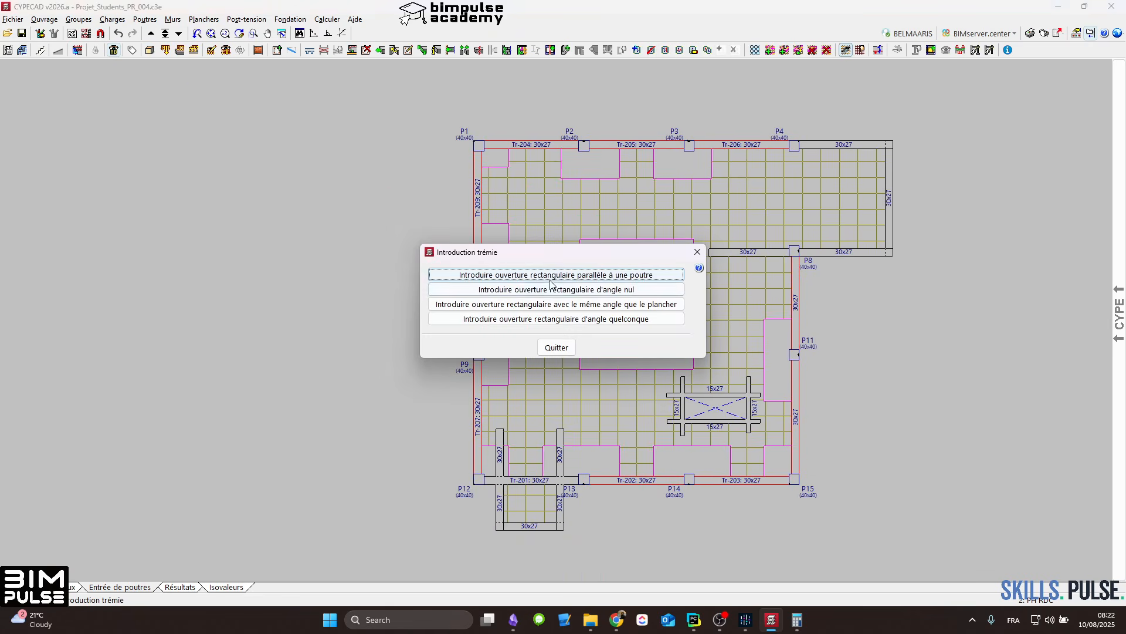
left_click(551, 279)
left_click(350, 430)
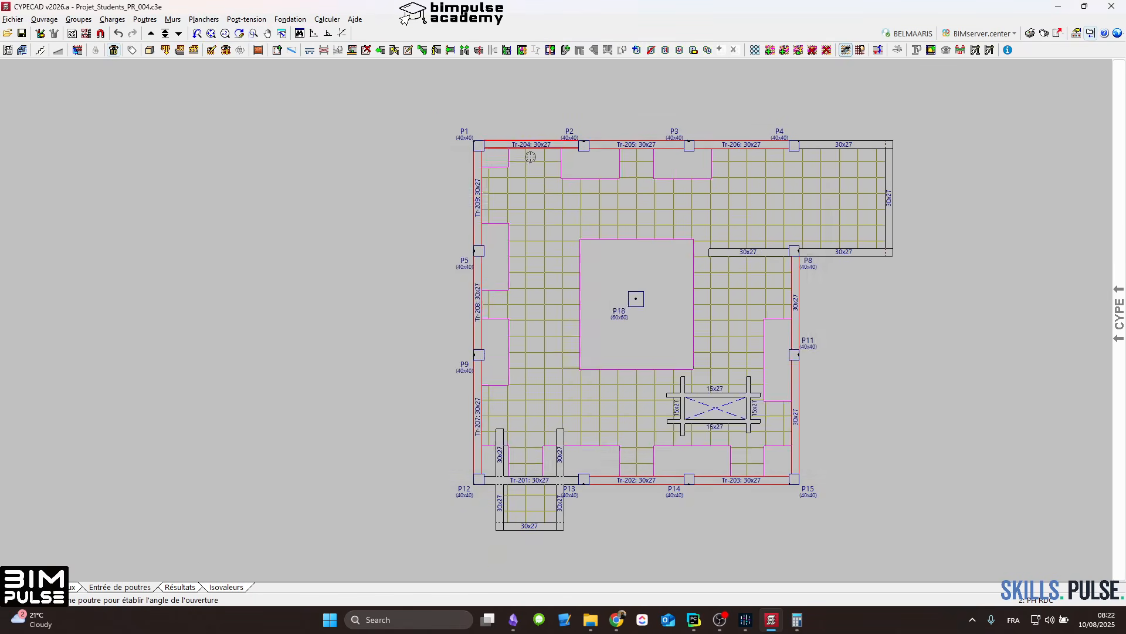
scroll(516, 194, "up", 3)
left_click(547, 123)
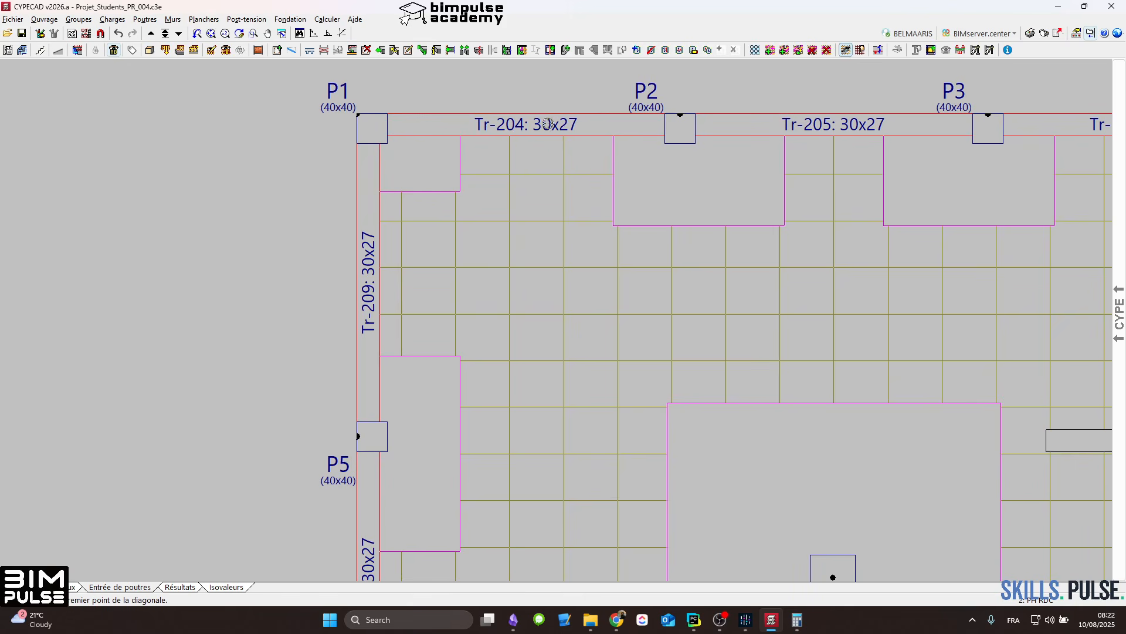
left_click(540, 180)
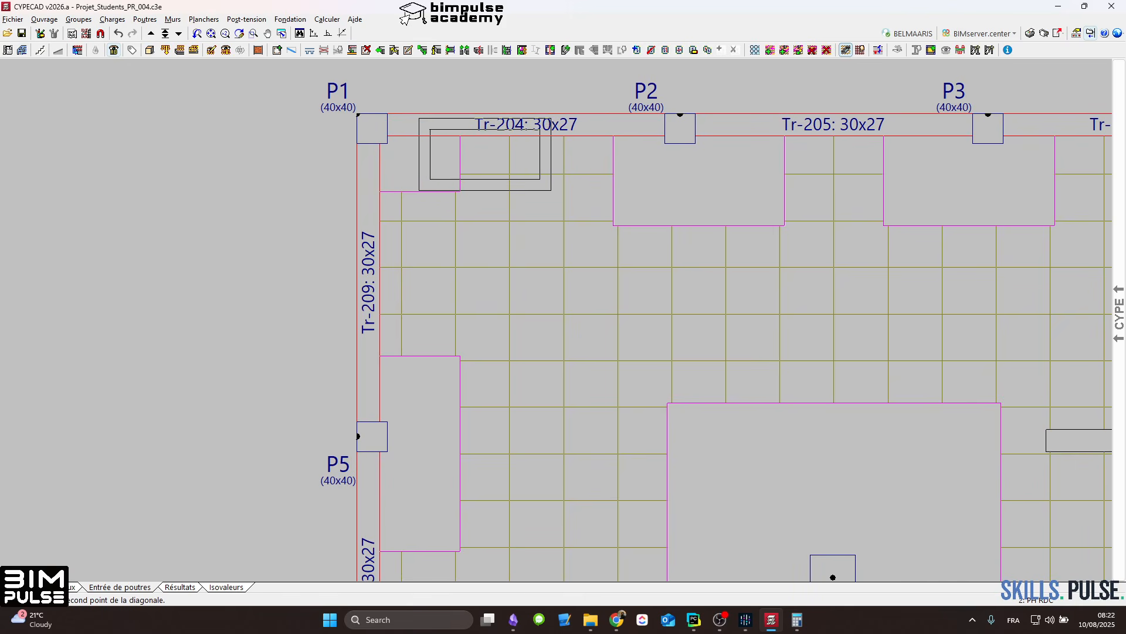
left_click(426, 129)
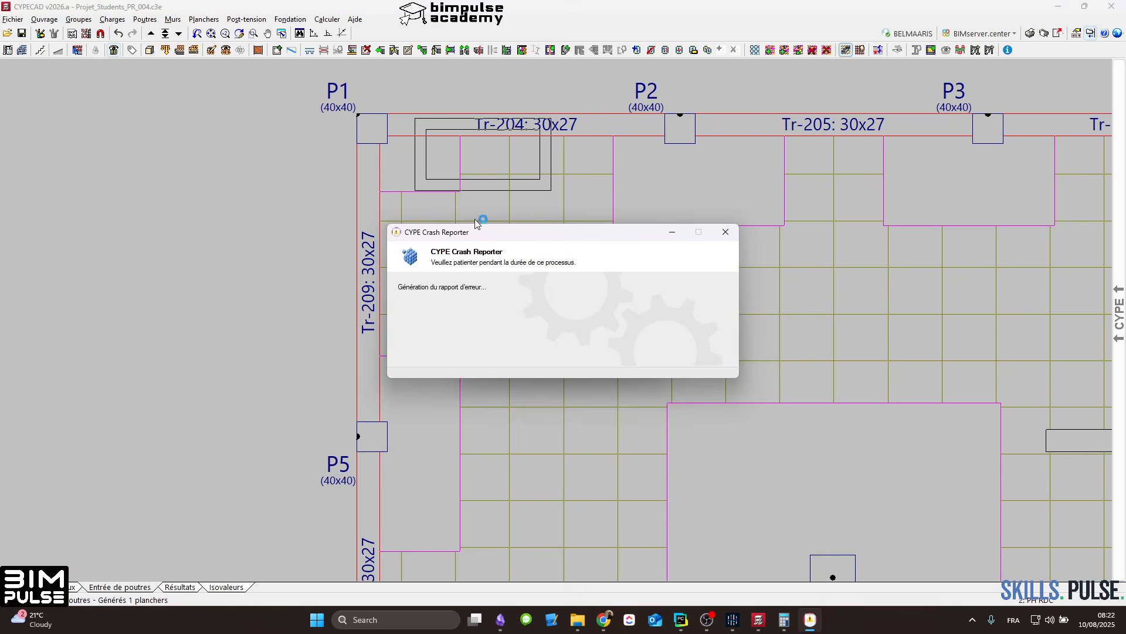
Step: Choose to continue despite the failed safety verification, and acknowledge the general error
mouse_move(808, 626)
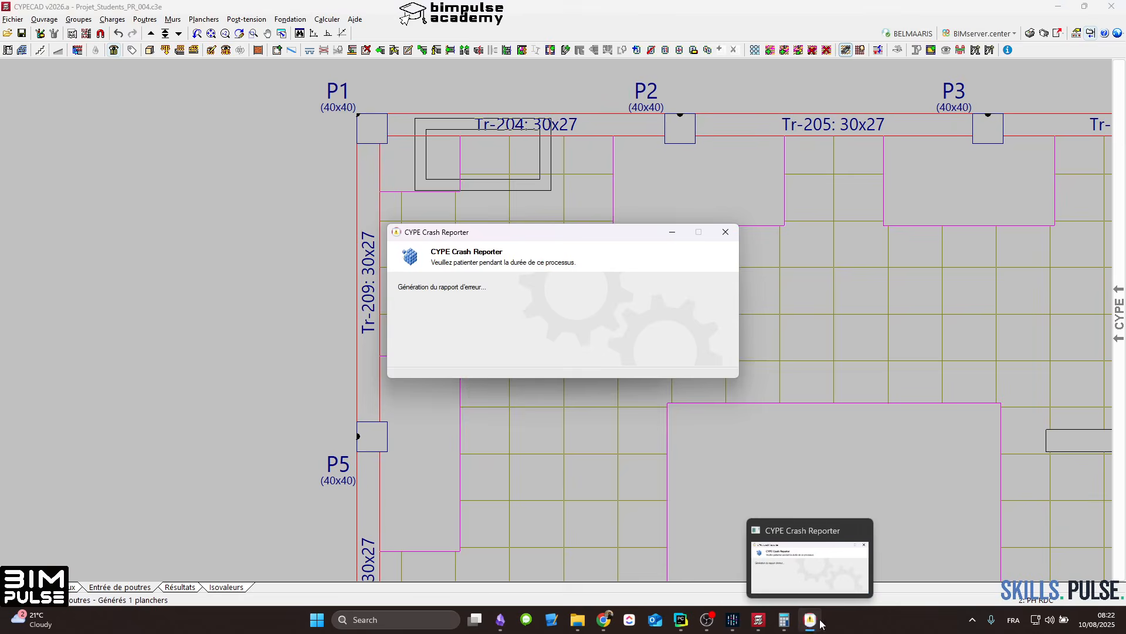
left_click(757, 626)
left_click(632, 350)
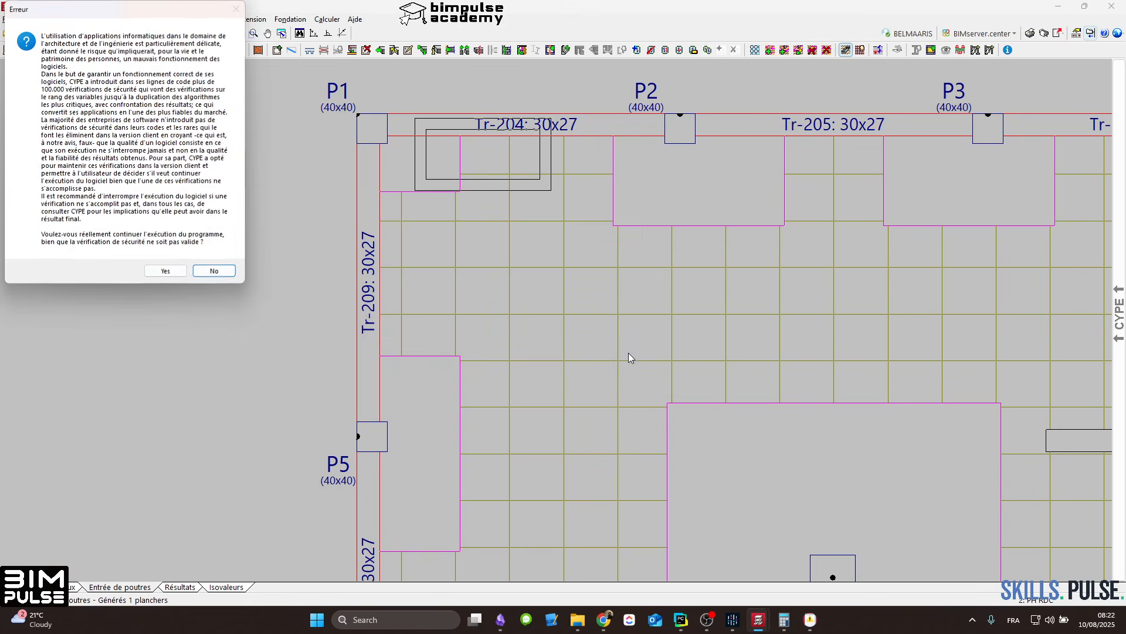
left_click(166, 271)
left_click(167, 271)
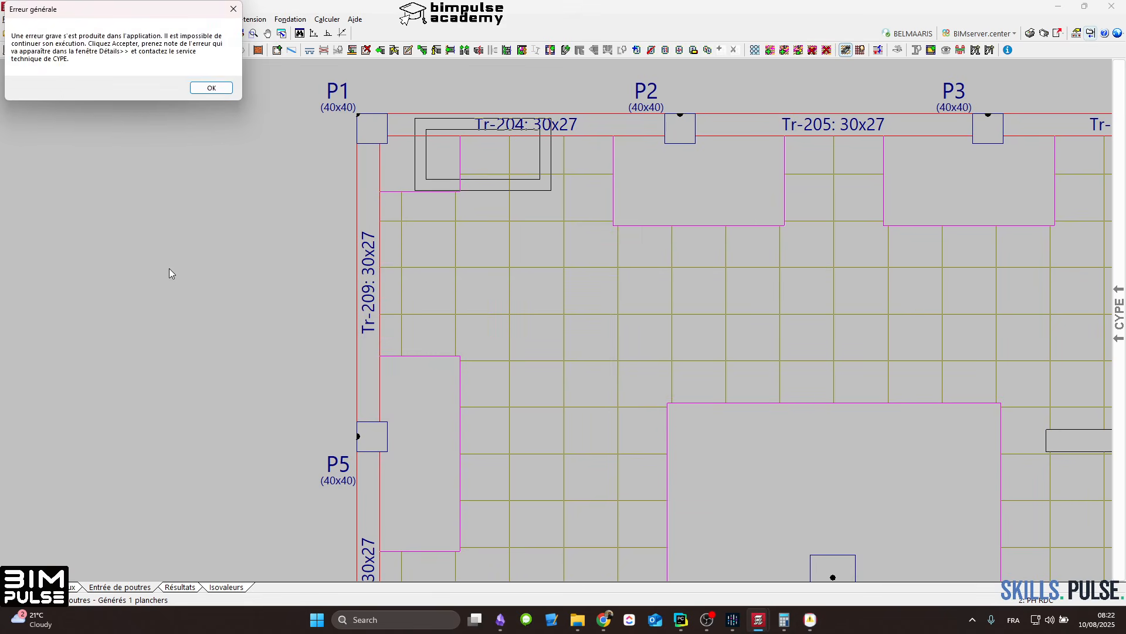
left_click(212, 128)
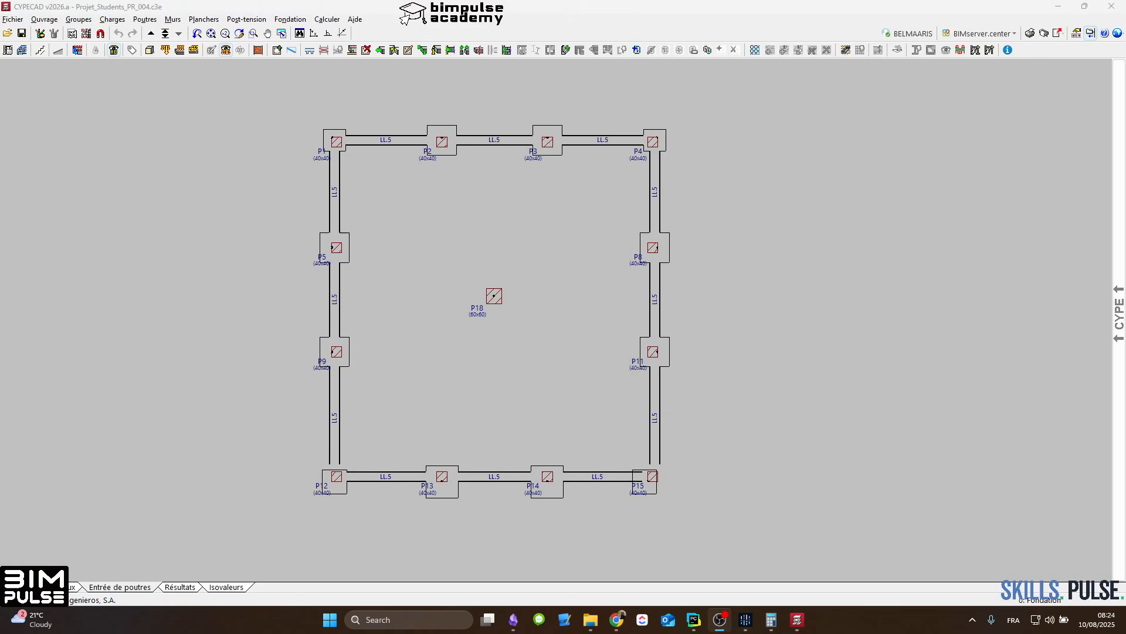
Step: Move from the foundation group through the floor groups to PH RDC
left_click(151, 34)
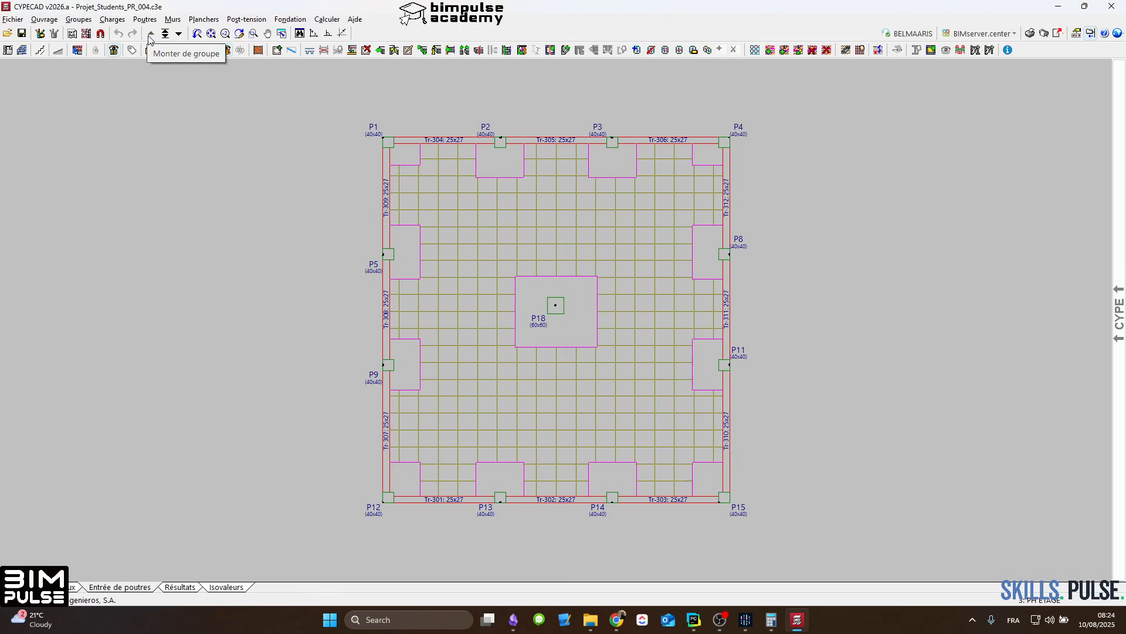
left_click(178, 34)
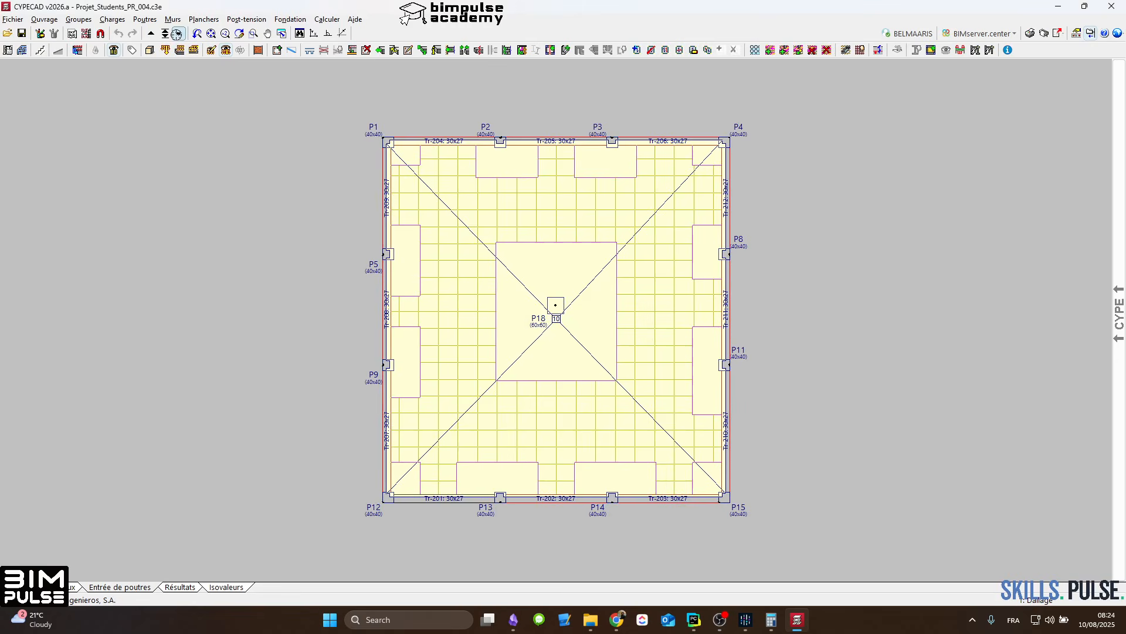
left_click(151, 33)
left_click(150, 34)
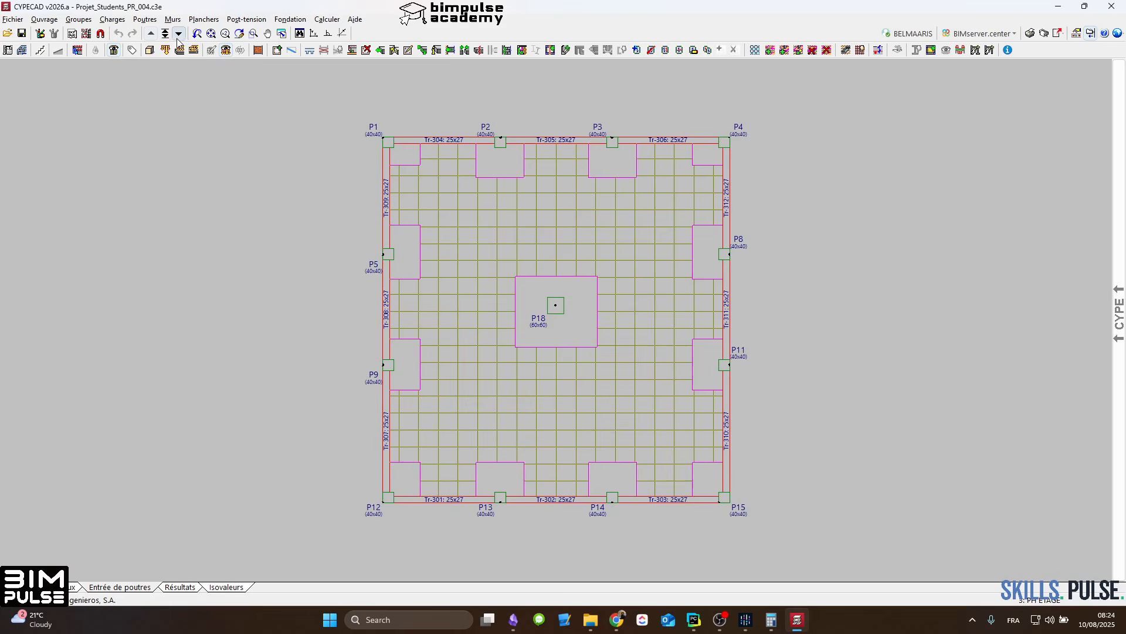
left_click(179, 34)
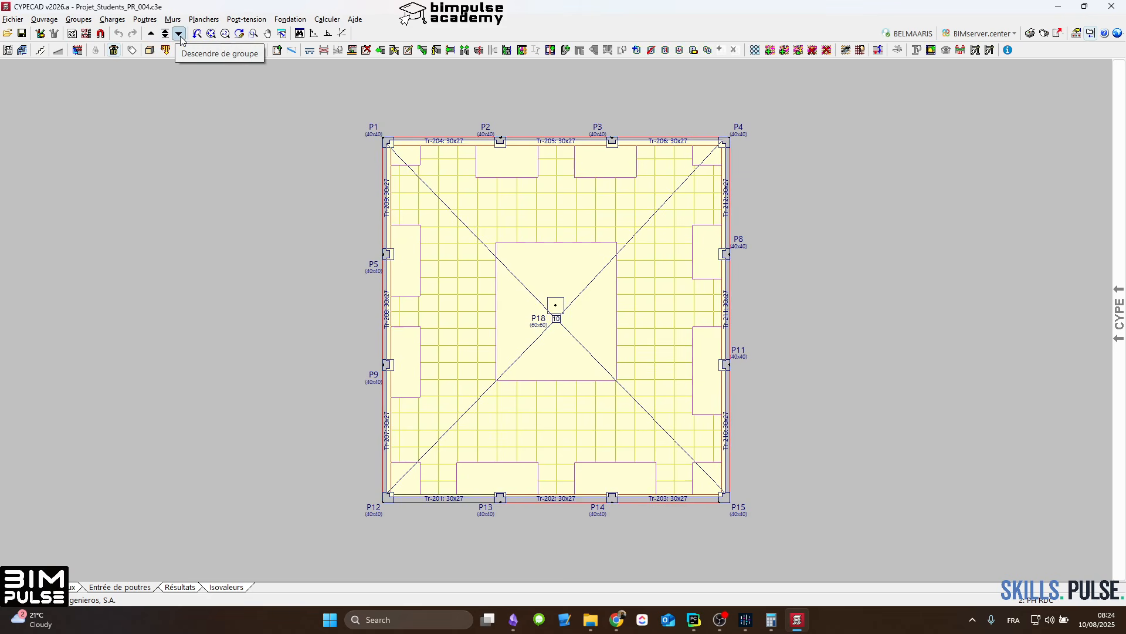
scroll(613, 307, "up", 2)
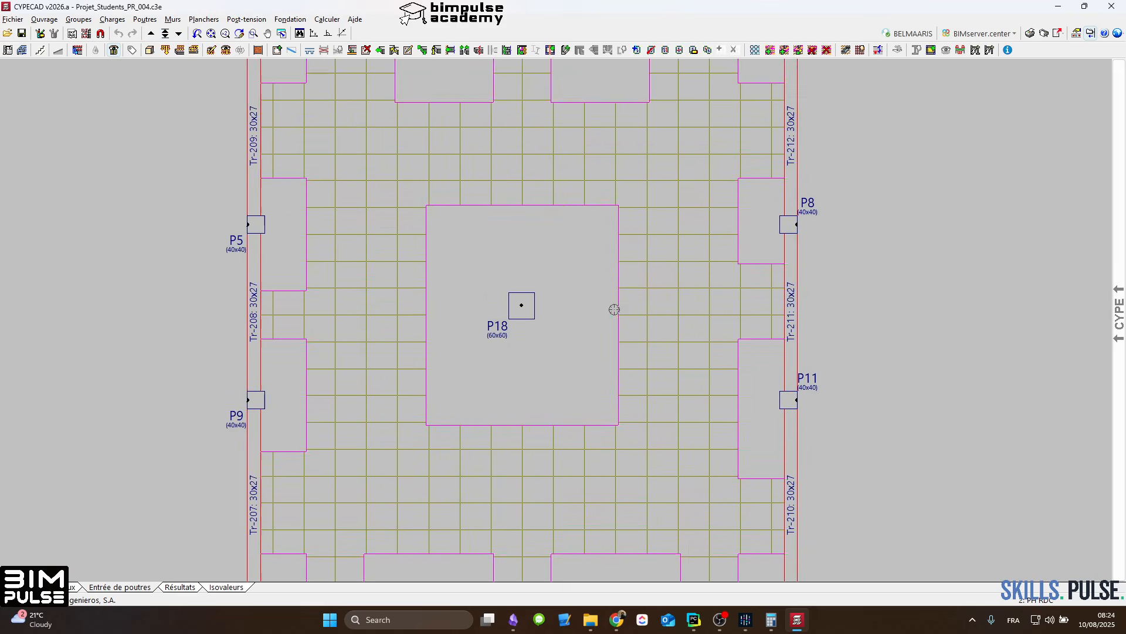
middle_click_drag(613, 309, 550, 207)
left_click(203, 19)
left_click(217, 33)
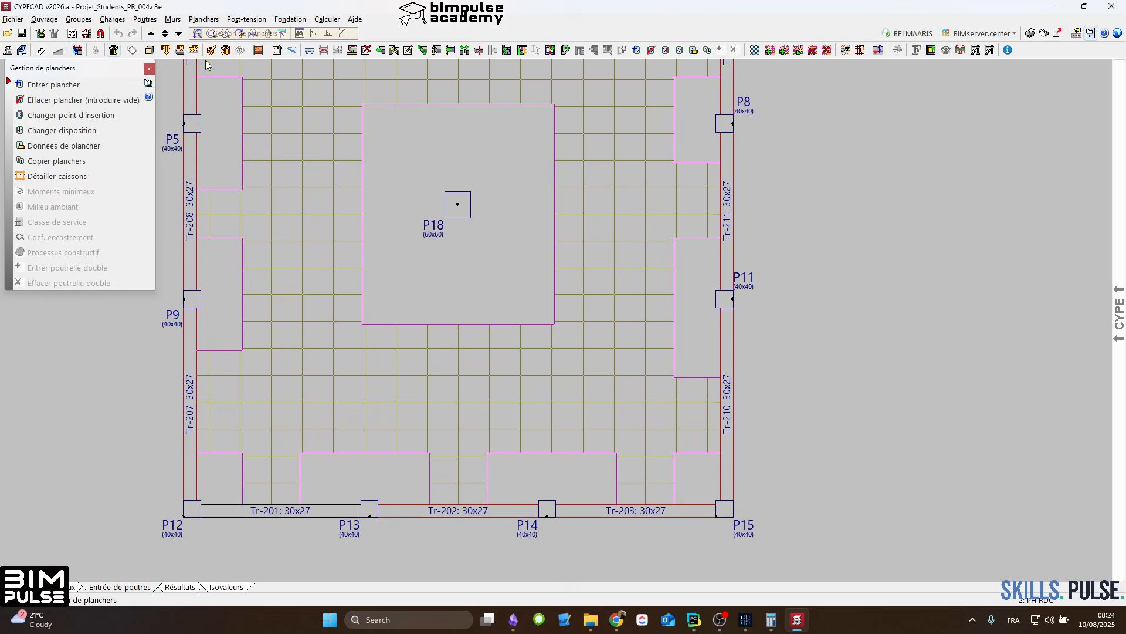
left_click(88, 84)
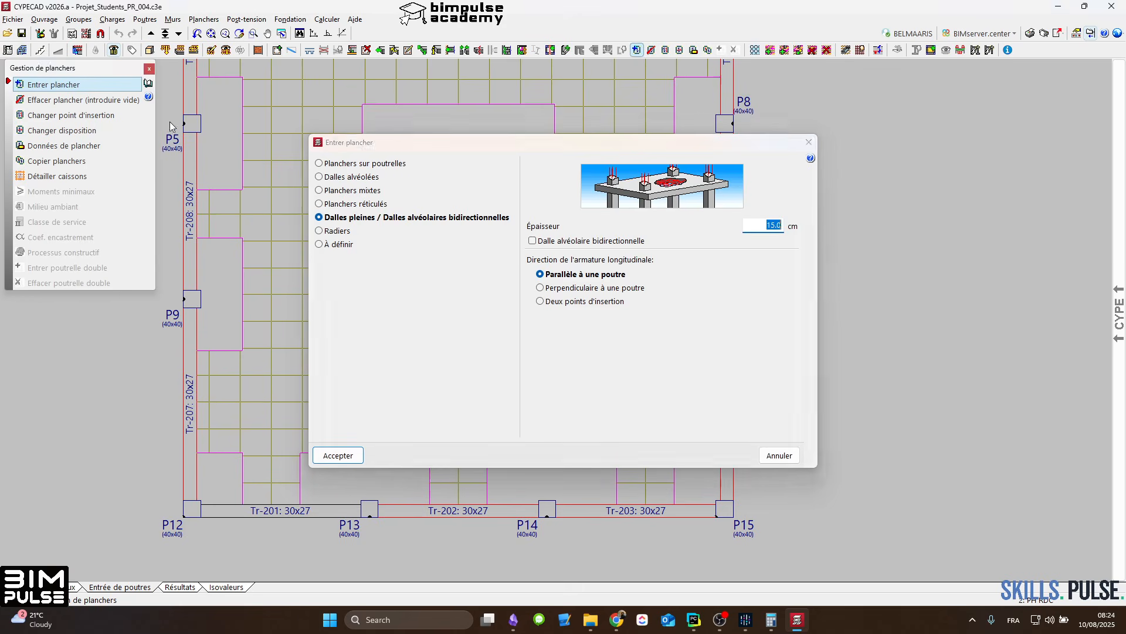
left_click(80, 88)
key("Escape")
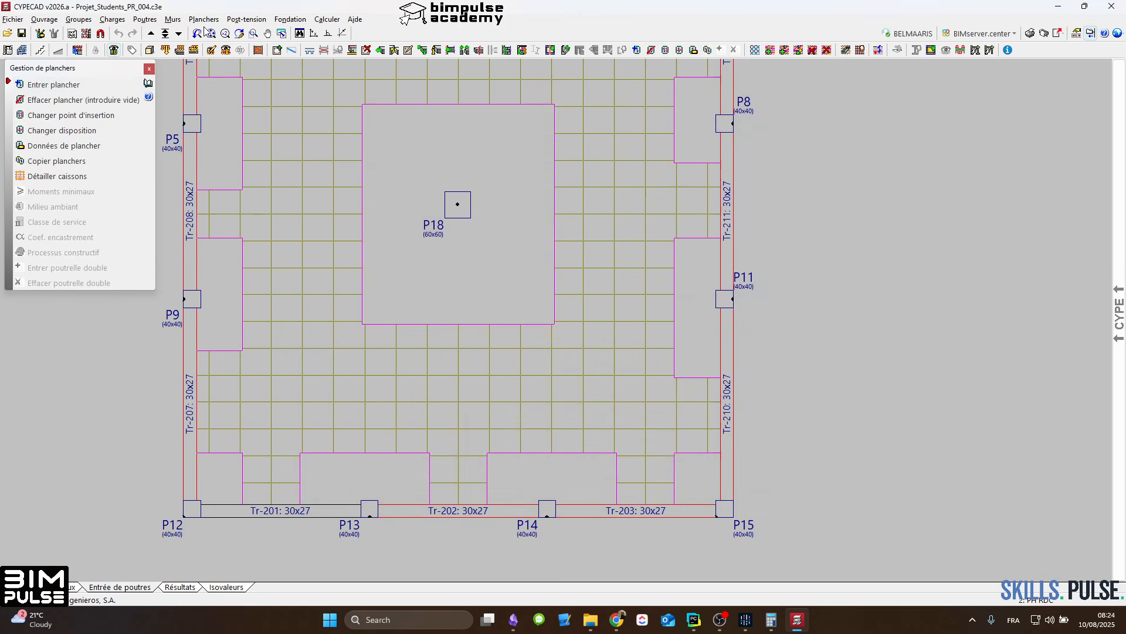
Step: Introduce a rectangular opening parallel to a beam, with 15 cm wide edge beams, in the waffle slab between P18 and Tr-203
left_click(203, 19)
left_click(240, 76)
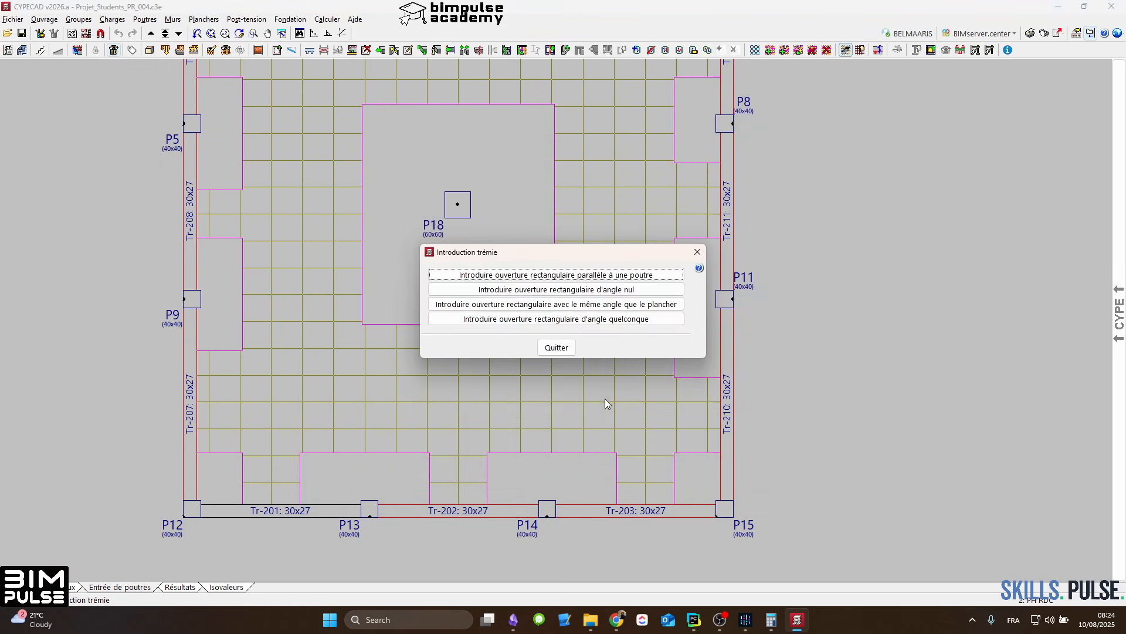
left_click(556, 274)
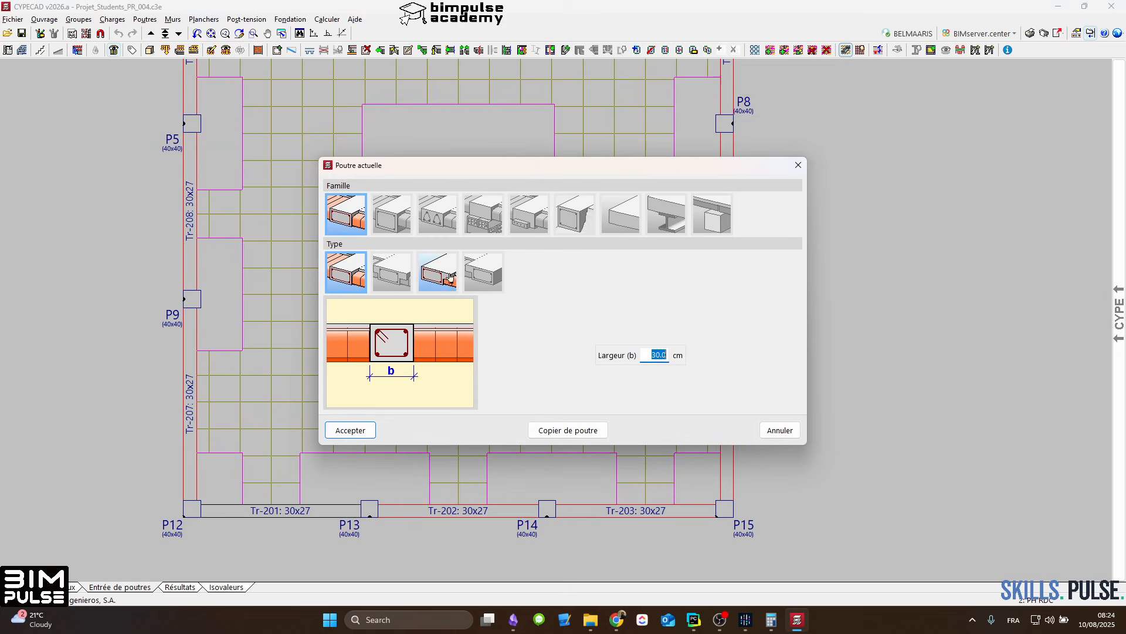
type("15")
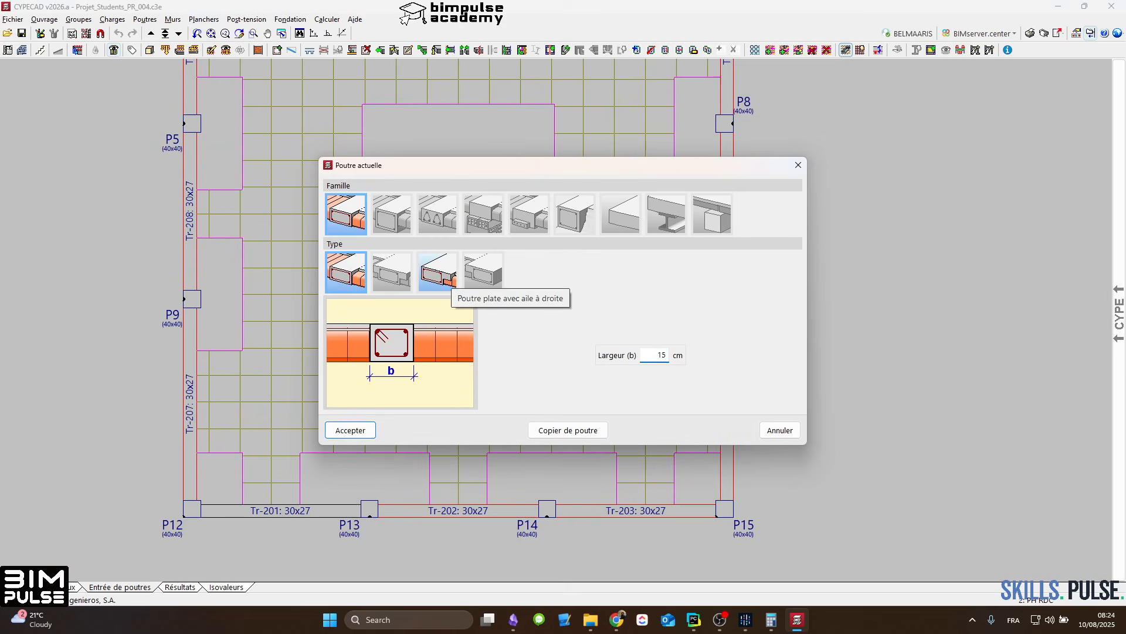
left_click(352, 431)
scroll(497, 375, "up", 2)
left_click(497, 378)
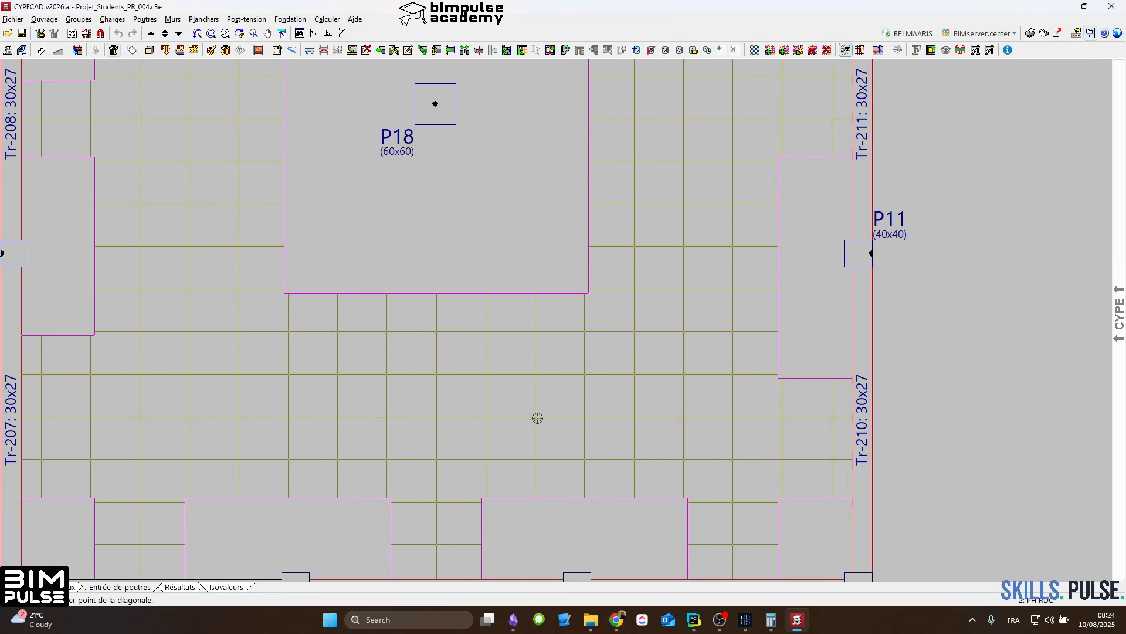
left_click(483, 365)
left_click(711, 441)
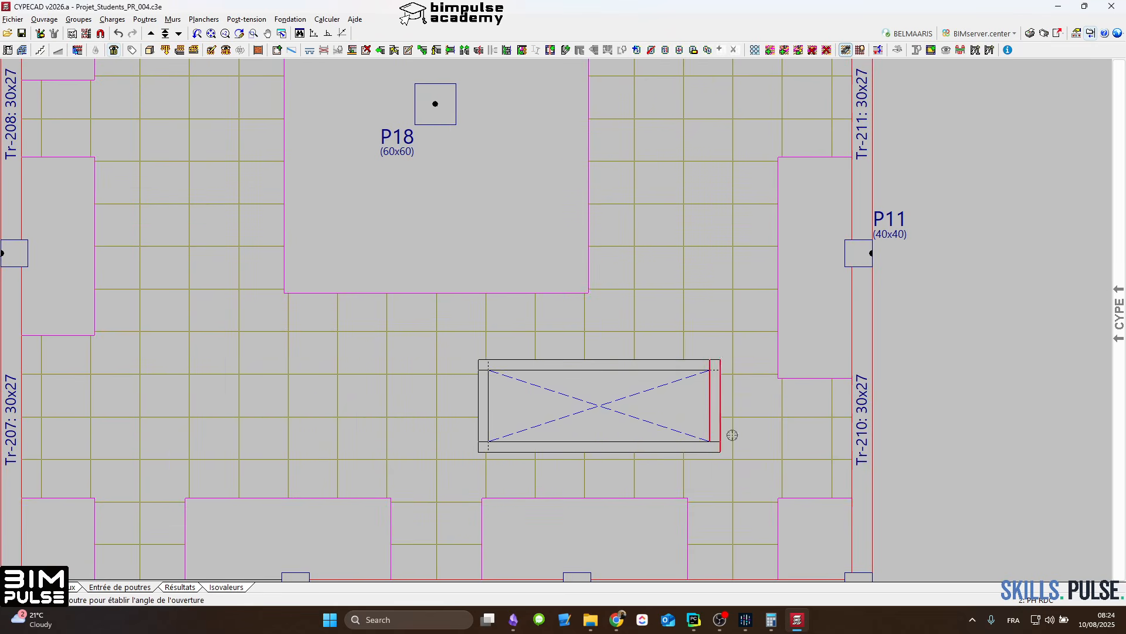
Step: Extend the opening's upper beam toward P9 and its P9-side beam past both ends, keeping the type of the extended beam
left_click(381, 50)
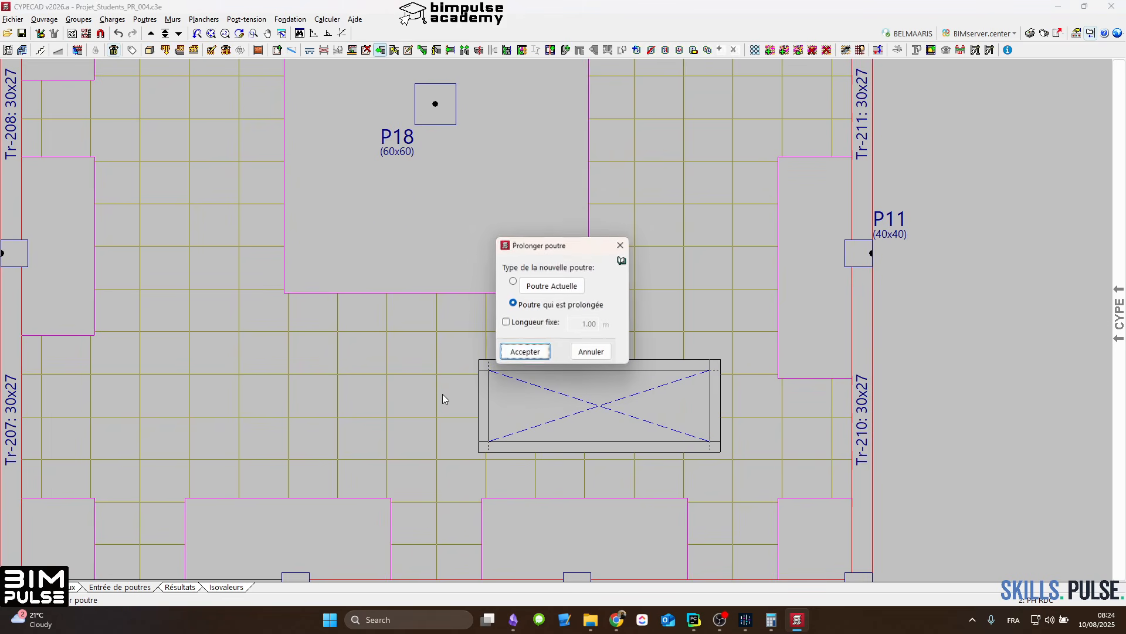
left_click(519, 352)
left_click(384, 359)
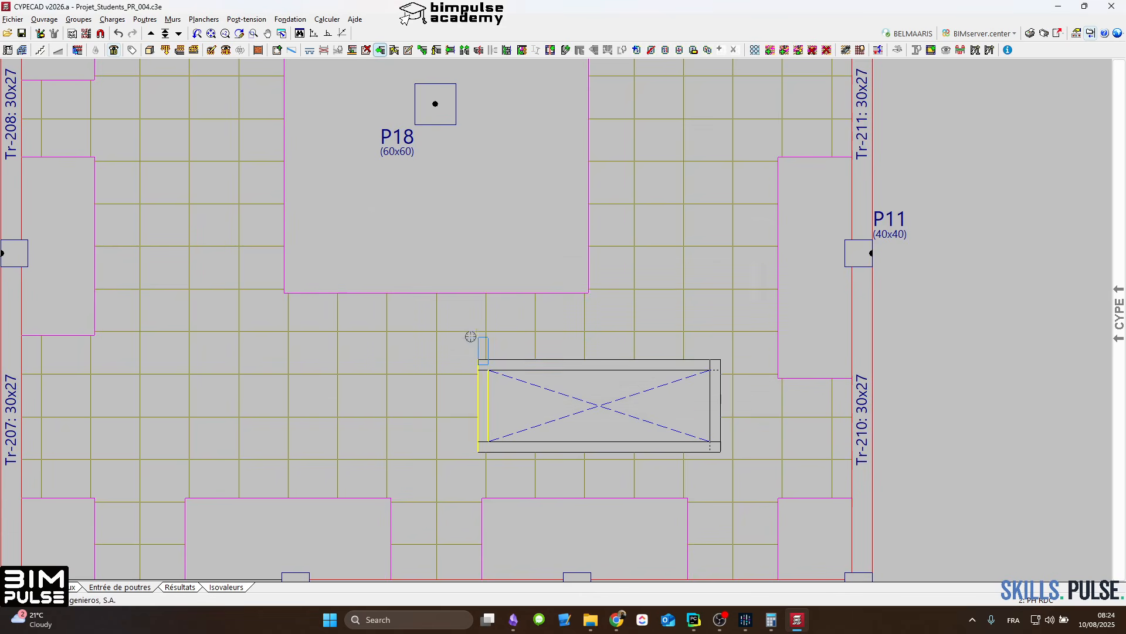
left_click(438, 369)
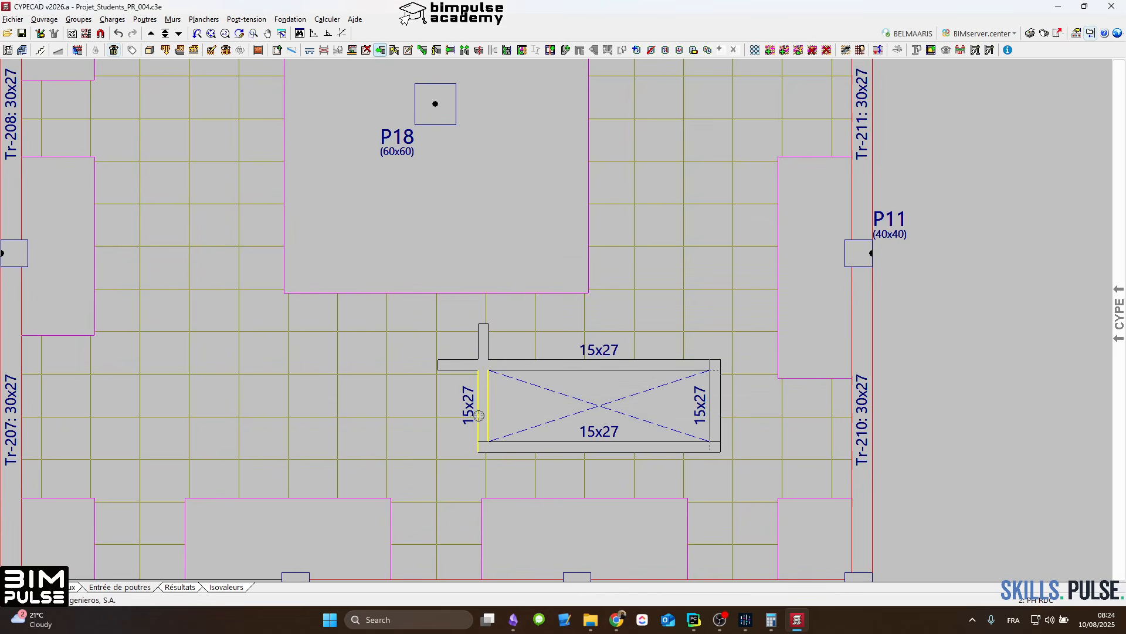
left_click(482, 480)
Step: Extend the opening's lower beam past both of its ends
left_click(502, 447)
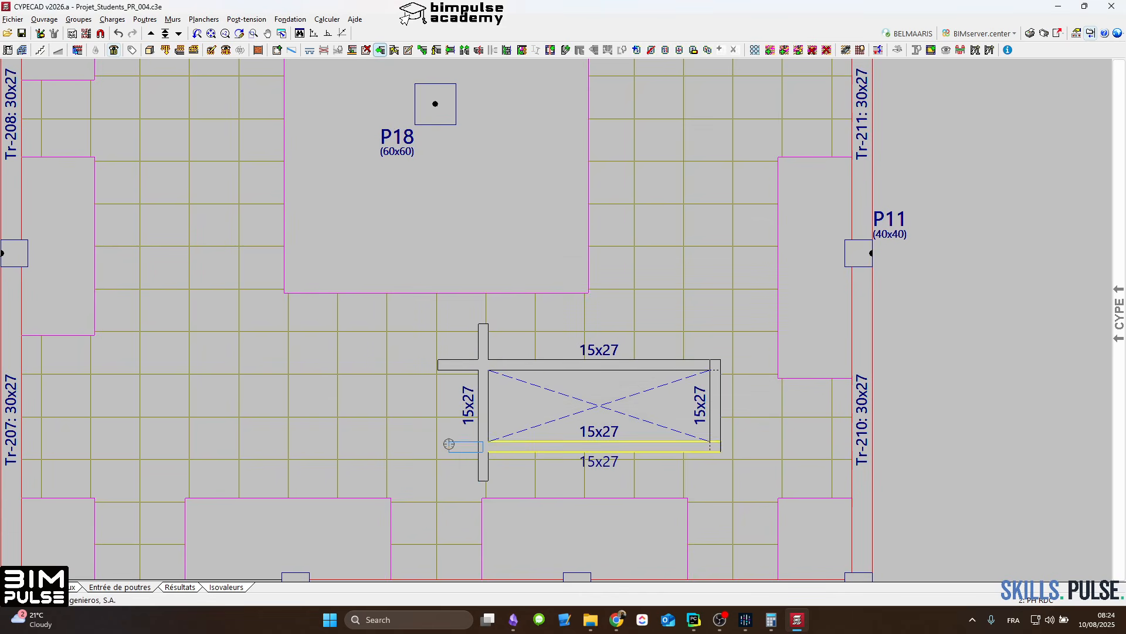
left_click(450, 445)
left_click(687, 447)
left_click(756, 447)
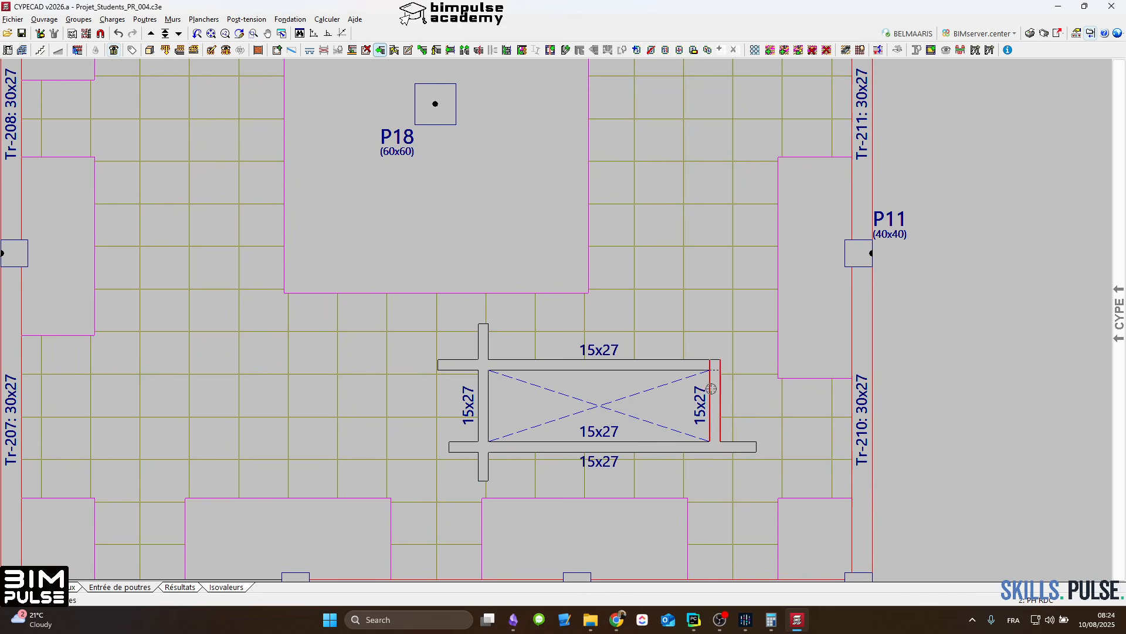
Step: Extend the opening's P11-side beam past both ends and its upper beam toward P11
left_click(714, 389)
left_click(716, 336)
left_click(675, 358)
left_click(749, 364)
left_click(715, 410)
left_click(715, 480)
scroll(637, 349, "down", 7)
scroll(422, 396, "up", 4)
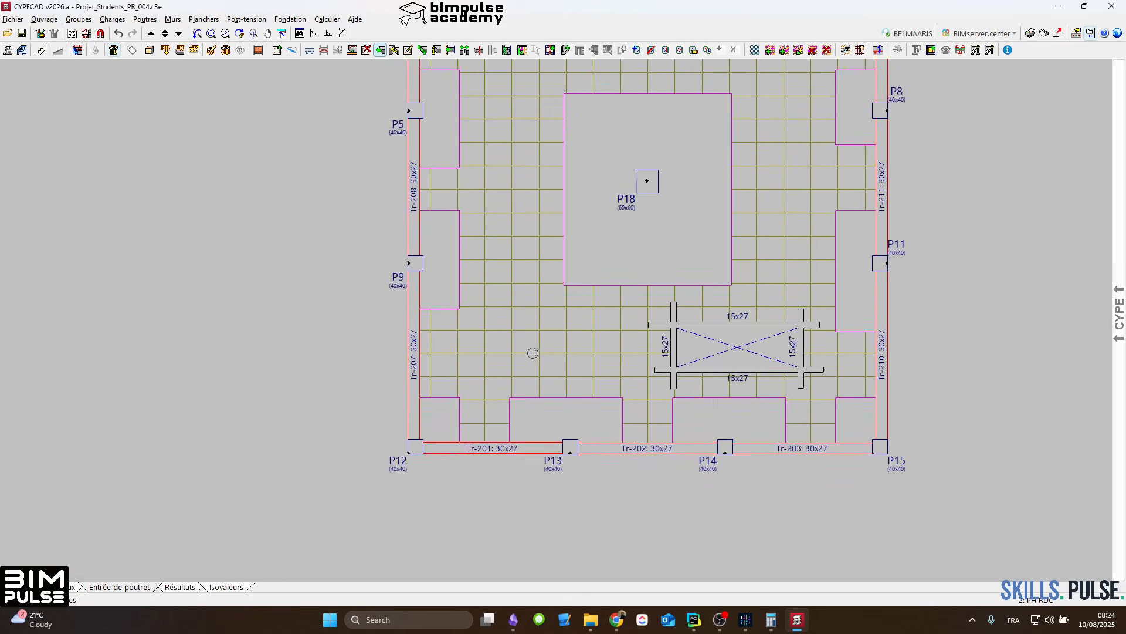
Step: Draw a U-shaped frame of 30 cm wide orthogonal beams crossing Tr-201 between P12 and P13 to enclose a cantilever panel outside the slab
left_click(277, 50)
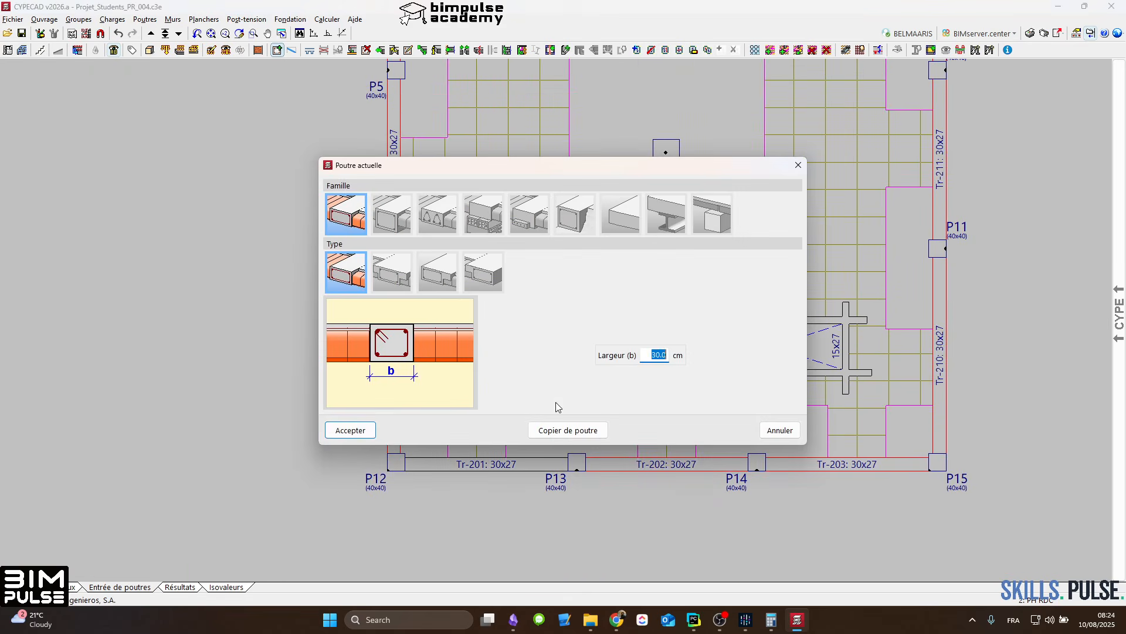
left_click(351, 430)
scroll(465, 464, "up", 1)
scroll(464, 464, "up", 1)
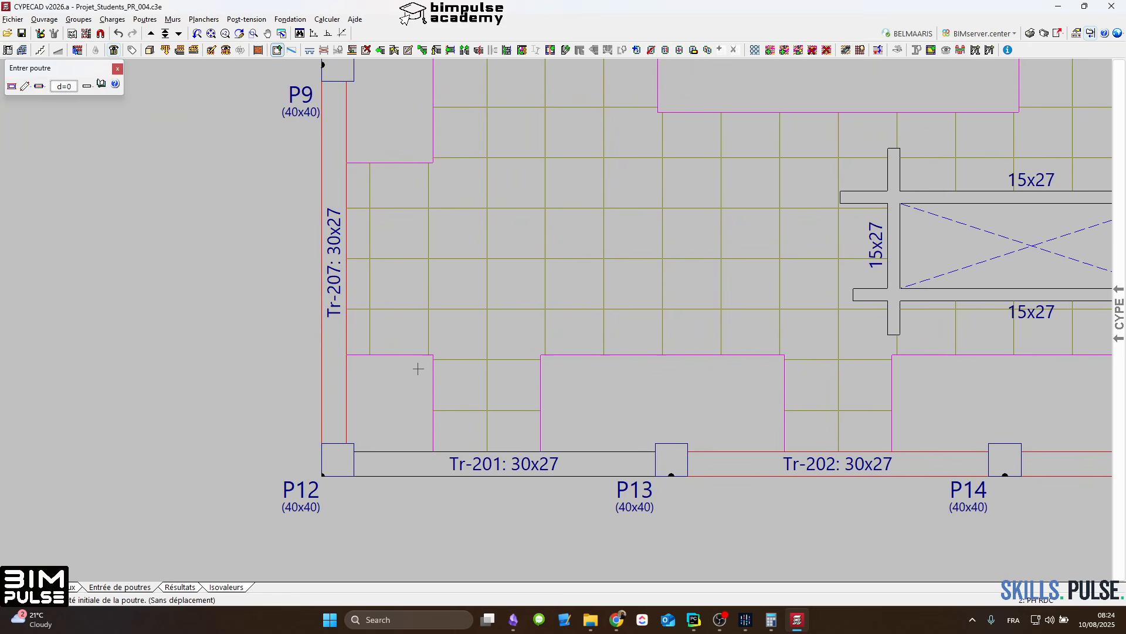
left_click(412, 308)
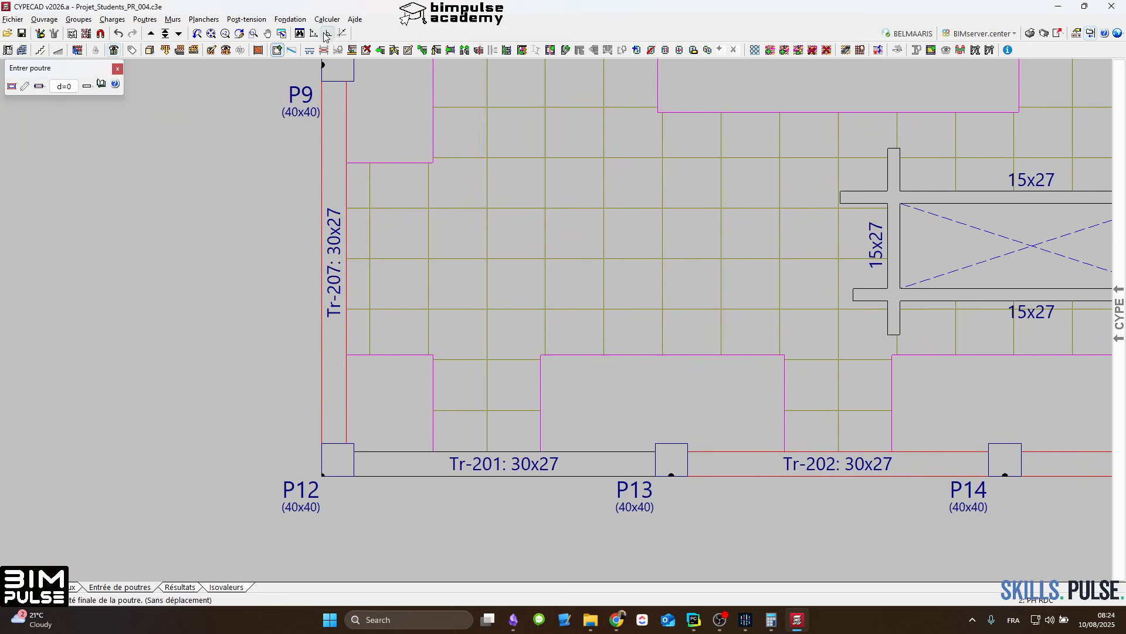
scroll(433, 243, "down", 1)
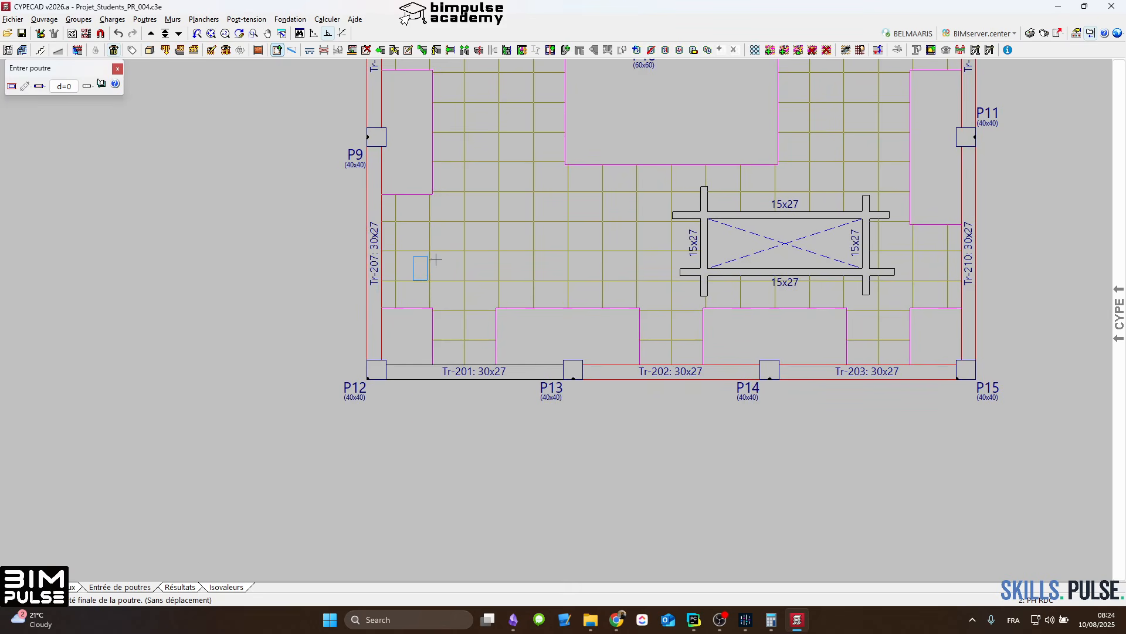
left_click(420, 441)
left_click(524, 441)
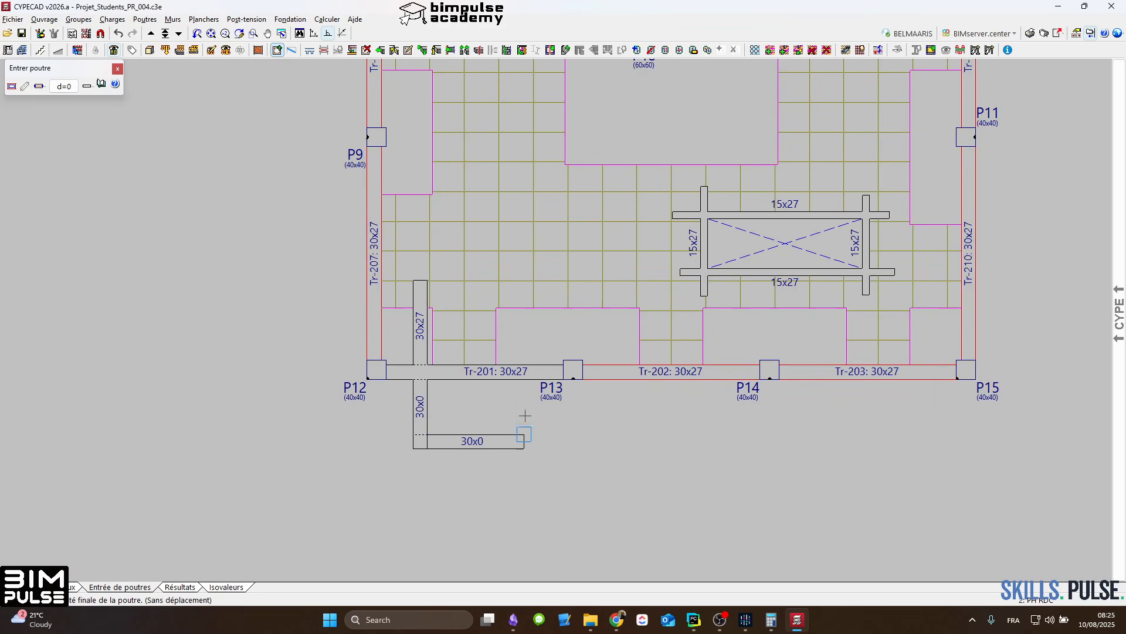
left_click(524, 280)
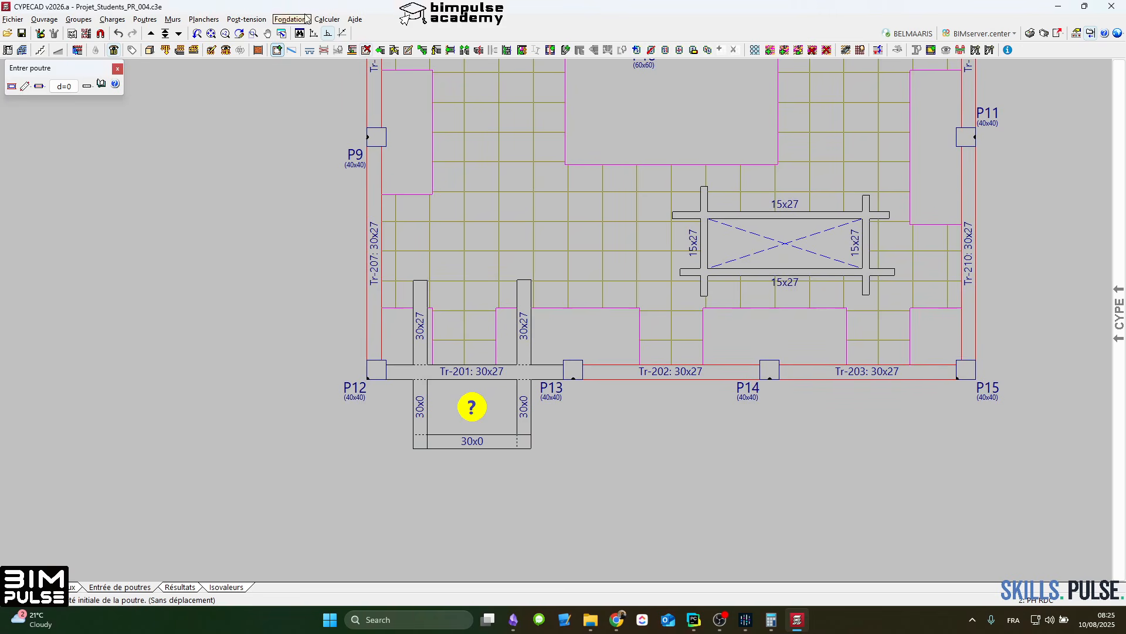
Step: Copy the main waffle slab, with all its plan, block type, insertion point, direction, reinforcement and cover properties, into the cantilever panel beyond Tr-201
left_click(203, 19)
left_click(235, 34)
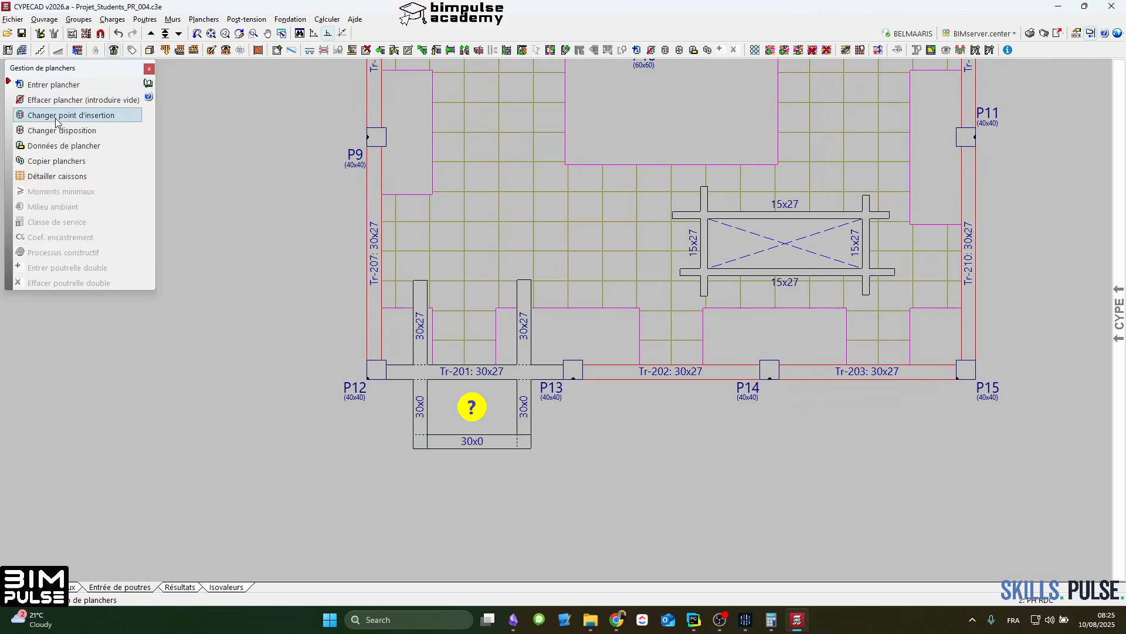
left_click(57, 160)
left_click(478, 327)
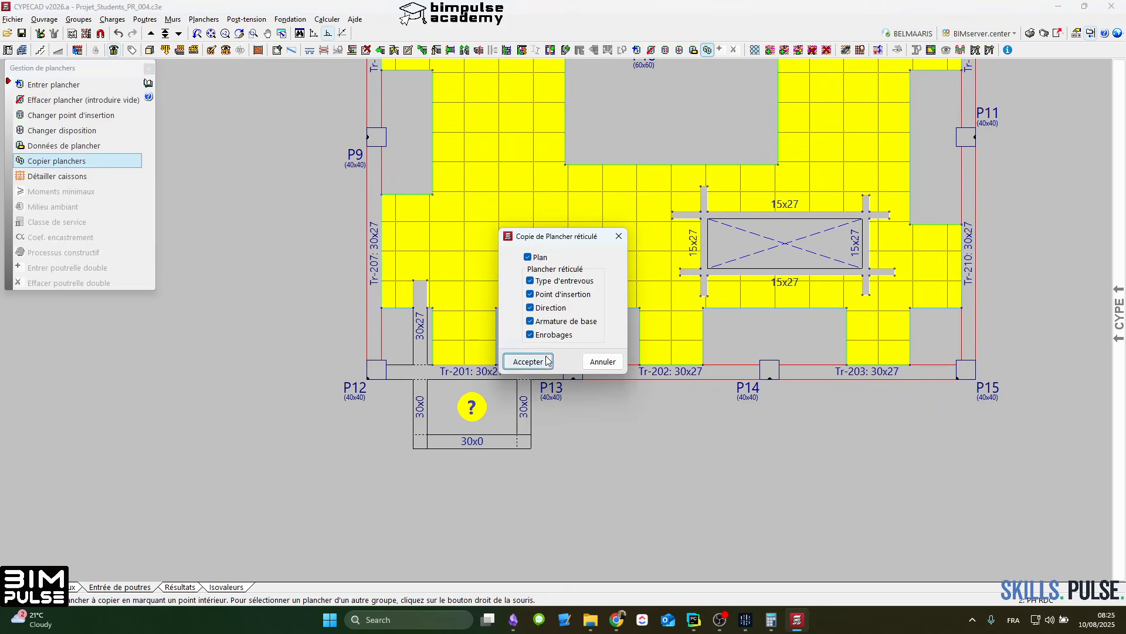
left_click(526, 359)
scroll(502, 389, "down", 5)
right_click(731, 405)
scroll(671, 178, "up", 3)
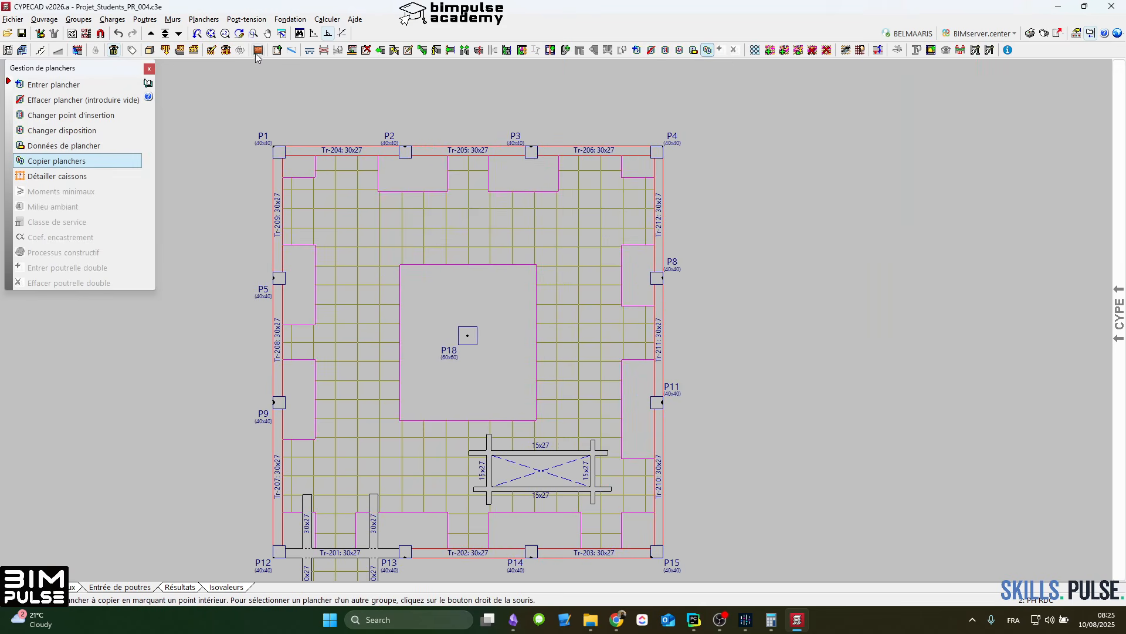
Step: Extend beam Tr-206 outward beyond P4 by about the length of one column bay
left_click(380, 50)
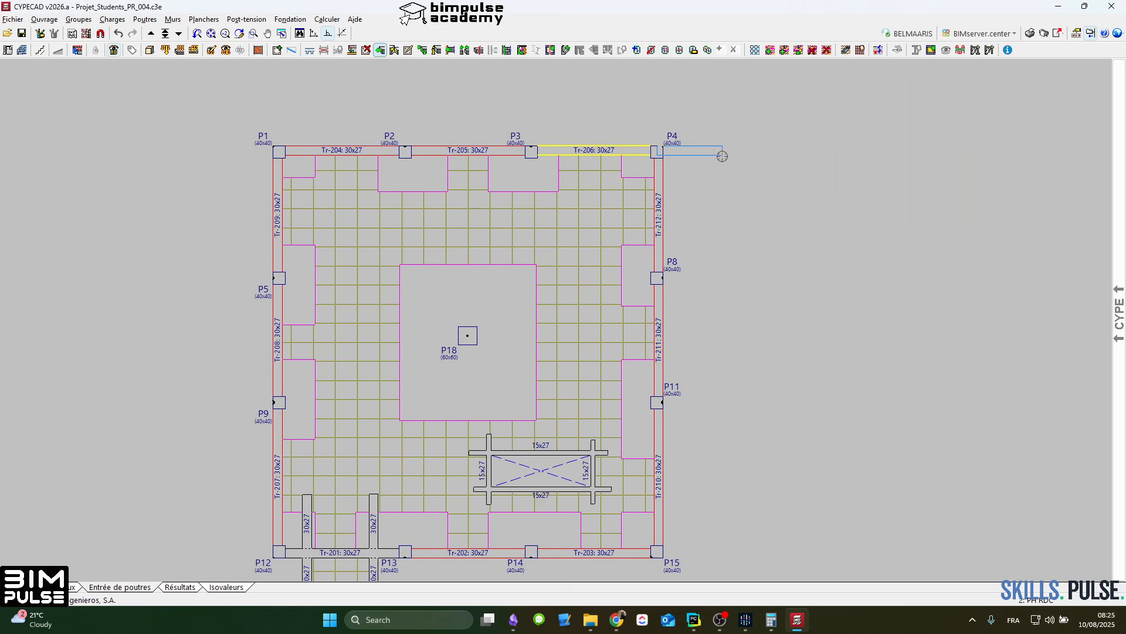
left_click(759, 157)
left_click(788, 156)
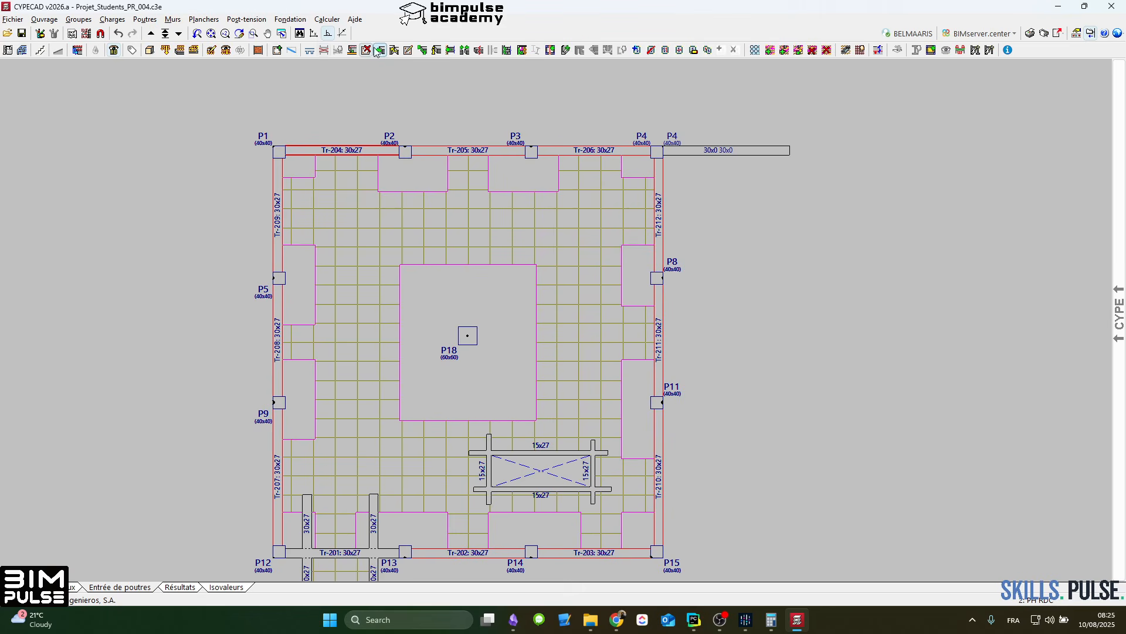
Step: Draw a beam outward from P8 parallel to the extension at P4, and adjust it to the column's lower face
left_click(278, 51)
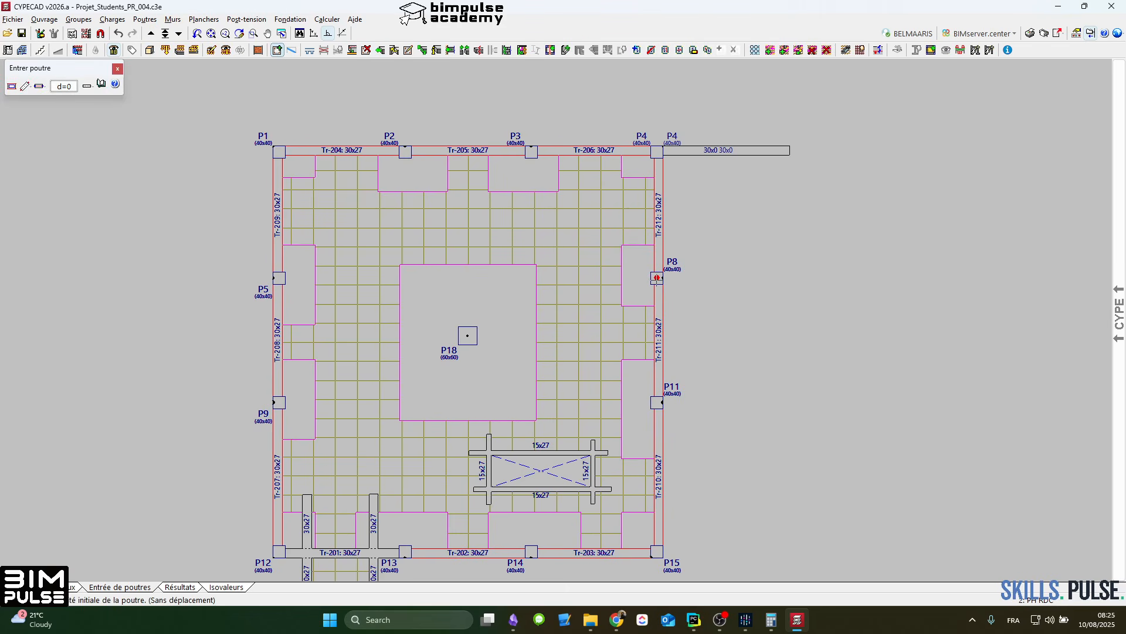
left_click(657, 278)
left_click(799, 282)
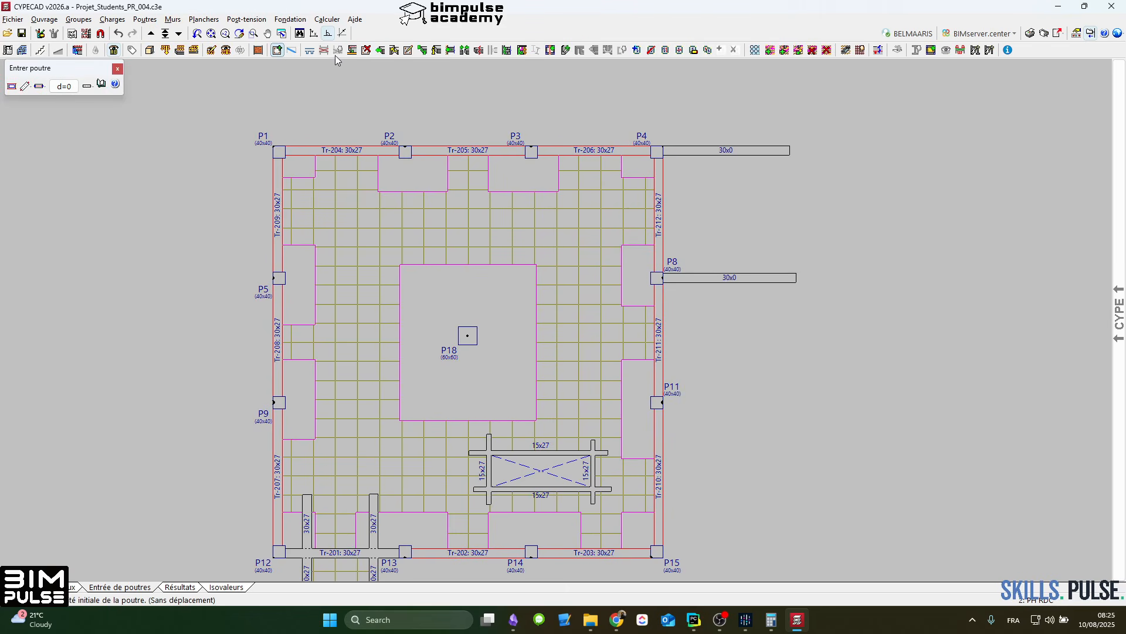
left_click(352, 51)
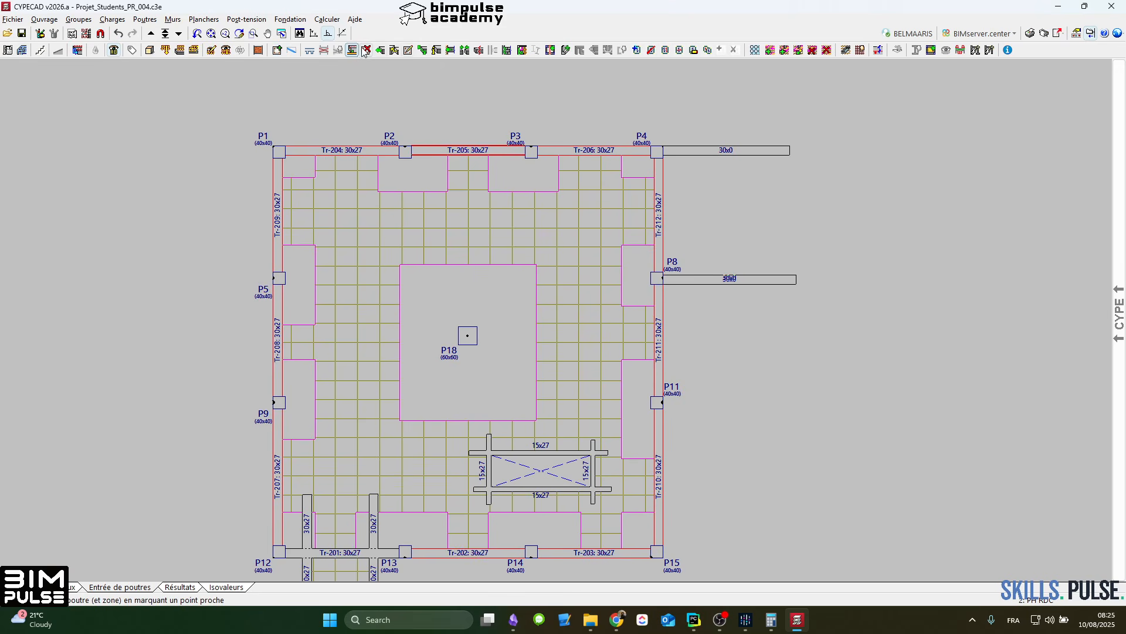
Step: Draw an edge beam connecting the outer parts of the beams projecting from P4 and P8 to close the cantilever panel
left_click(277, 50)
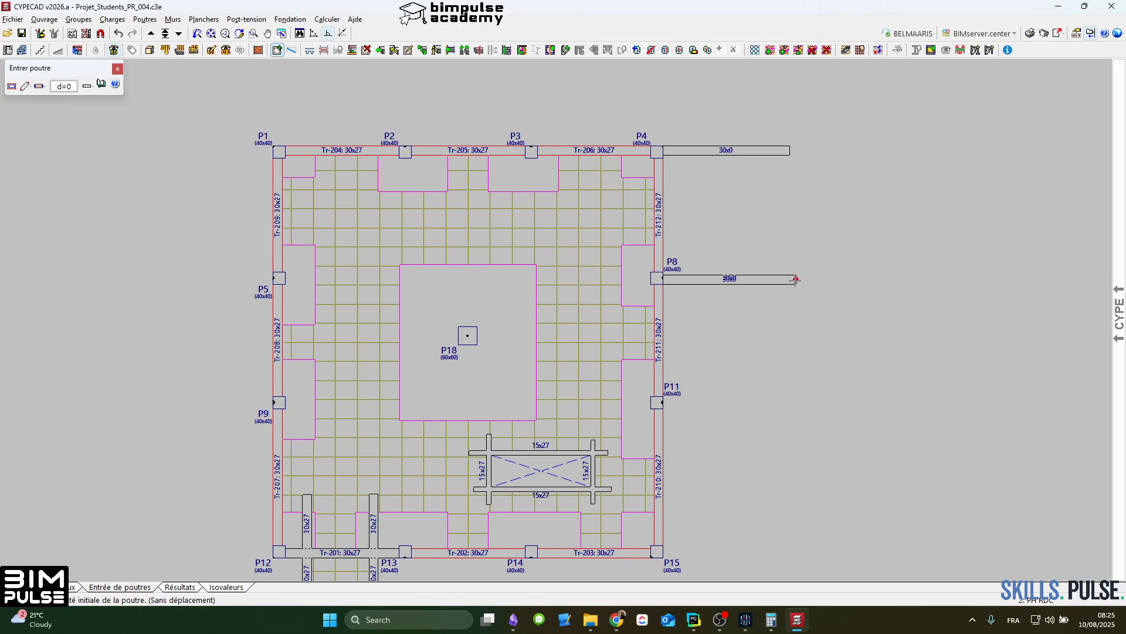
left_click(796, 279)
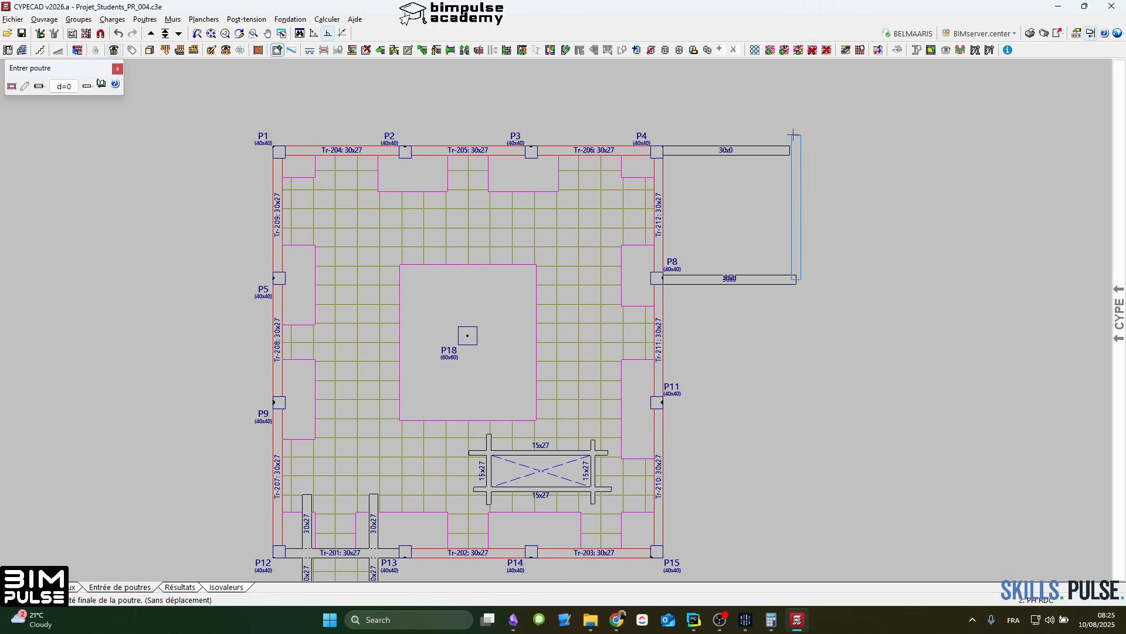
right_click(802, 136)
left_click(772, 151)
left_click(785, 284)
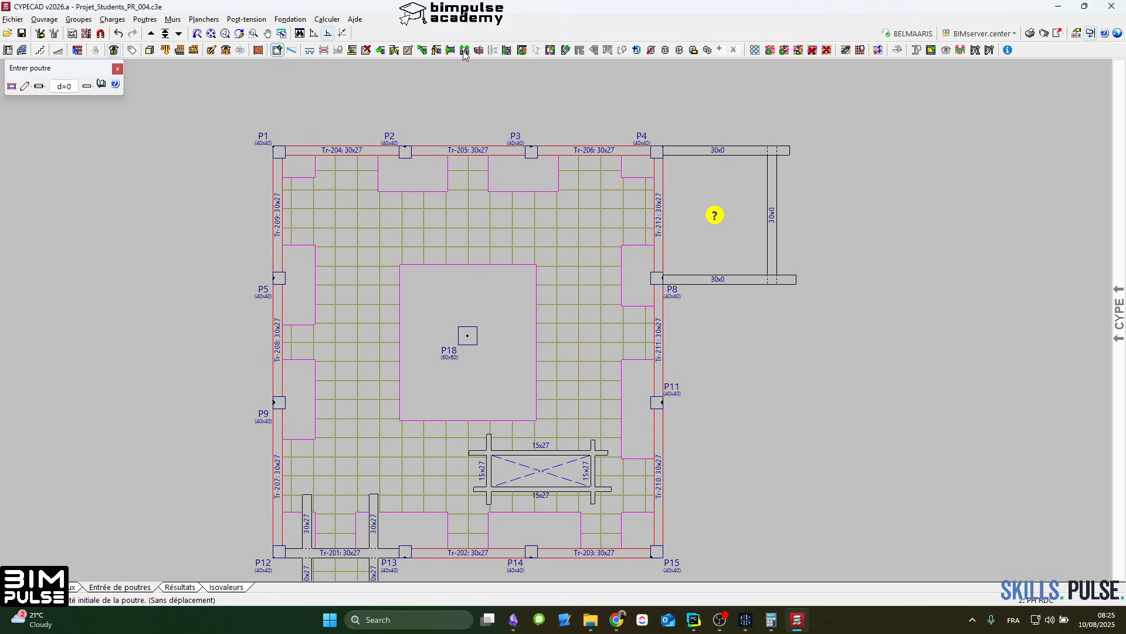
Step: Delete the overhanging beam ends and beam Tr-212 between P4 and P8, and regenerate the solid zones around the columns
left_click(370, 53)
left_click(849, 126)
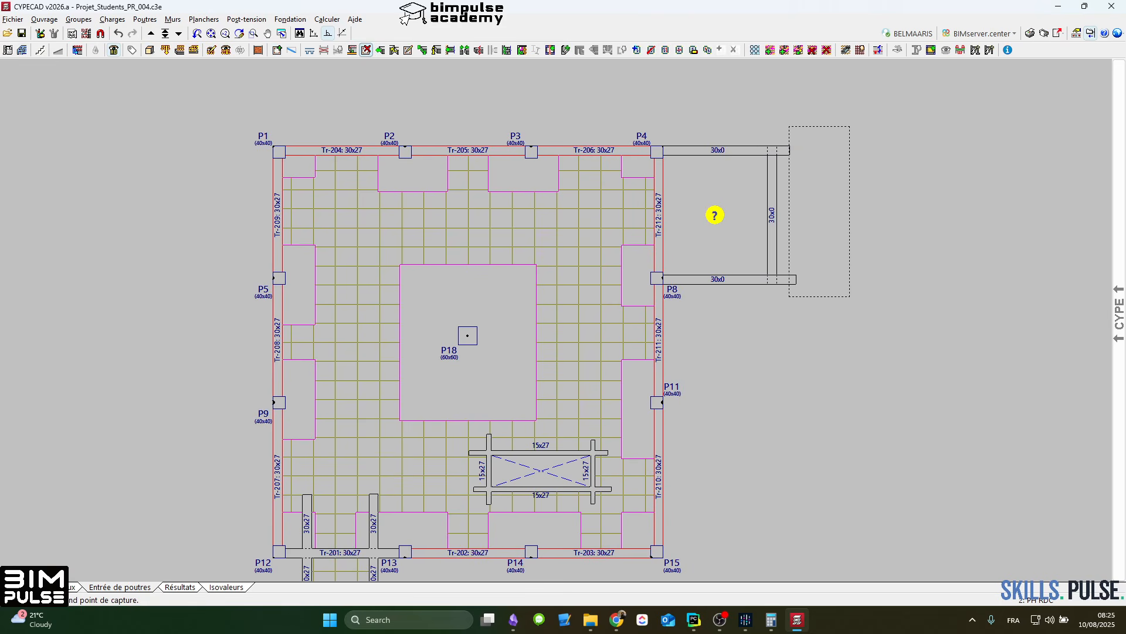
left_click(789, 297)
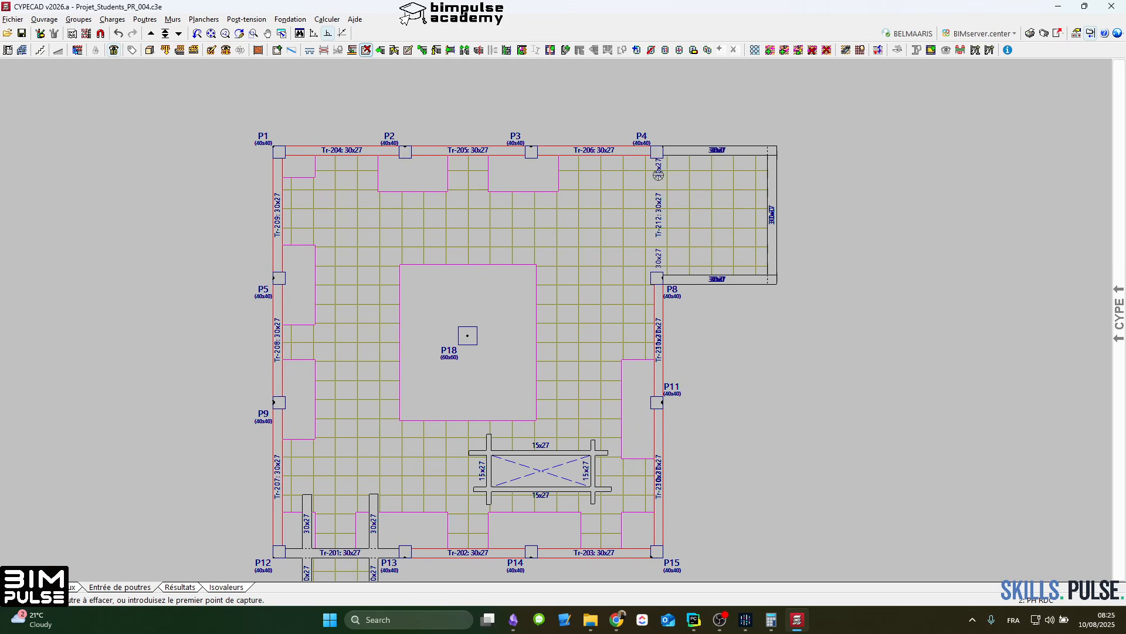
left_click(770, 50)
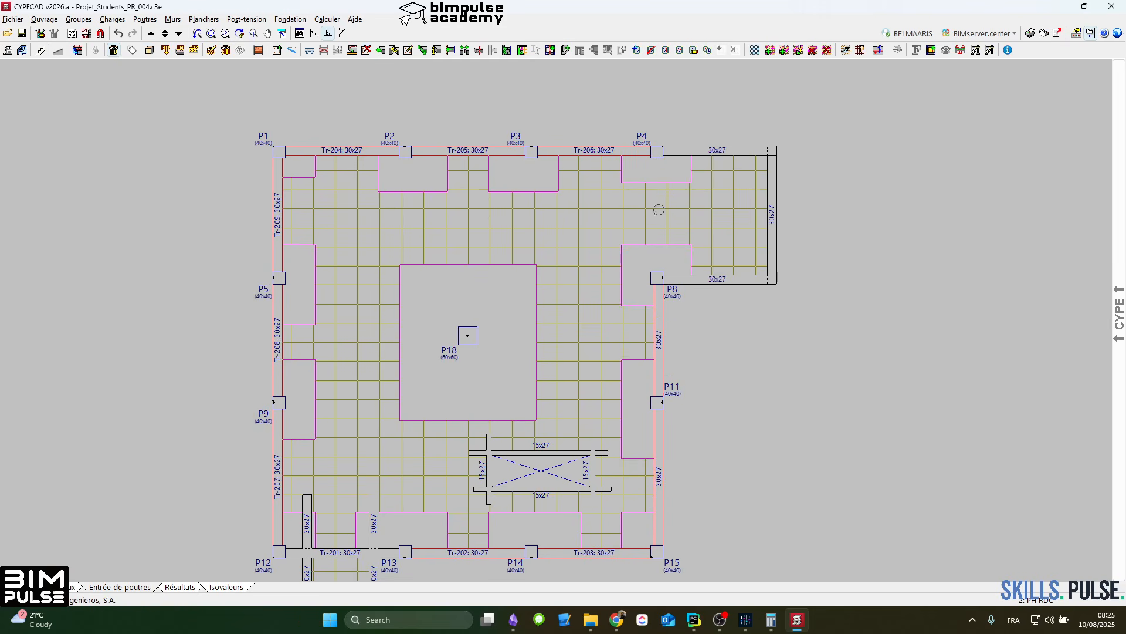
Step: Open the 3D view of the building and orbit it to examine the cantilevers, openings and floor slabs
middle_click_drag(658, 210, 784, 146)
middle_click_drag(772, 243, 728, 269)
scroll(443, 486, "up", 2)
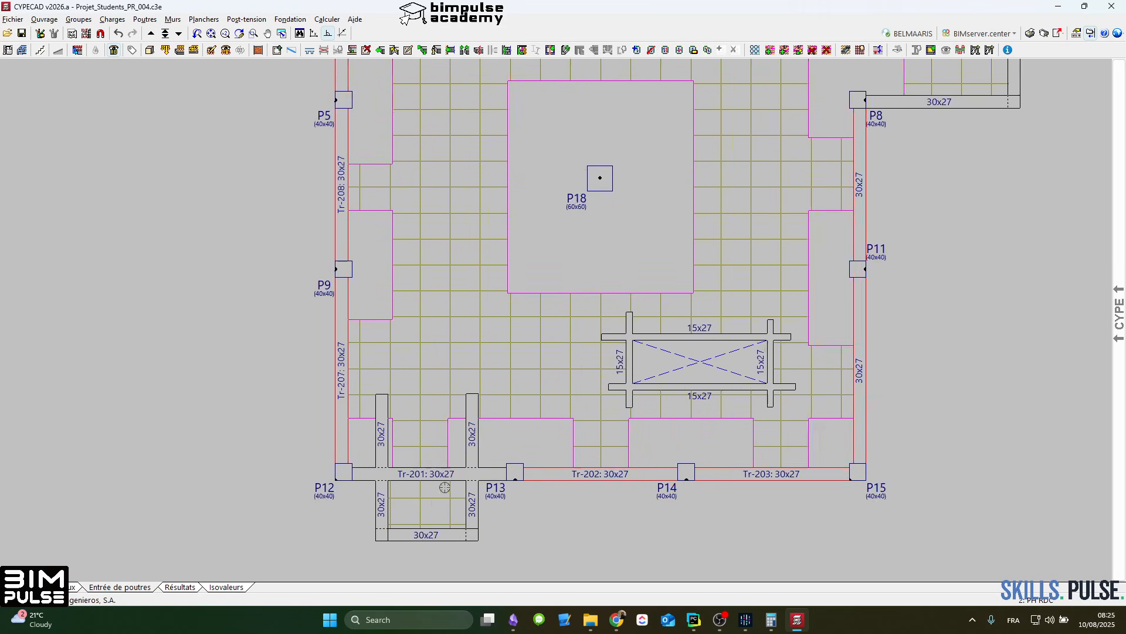
scroll(470, 423, "down", 5)
middle_click_drag(586, 349, 584, 407)
scroll(496, 352, "up", 1)
scroll(496, 352, "up", 2)
mouse_move(1122, 332)
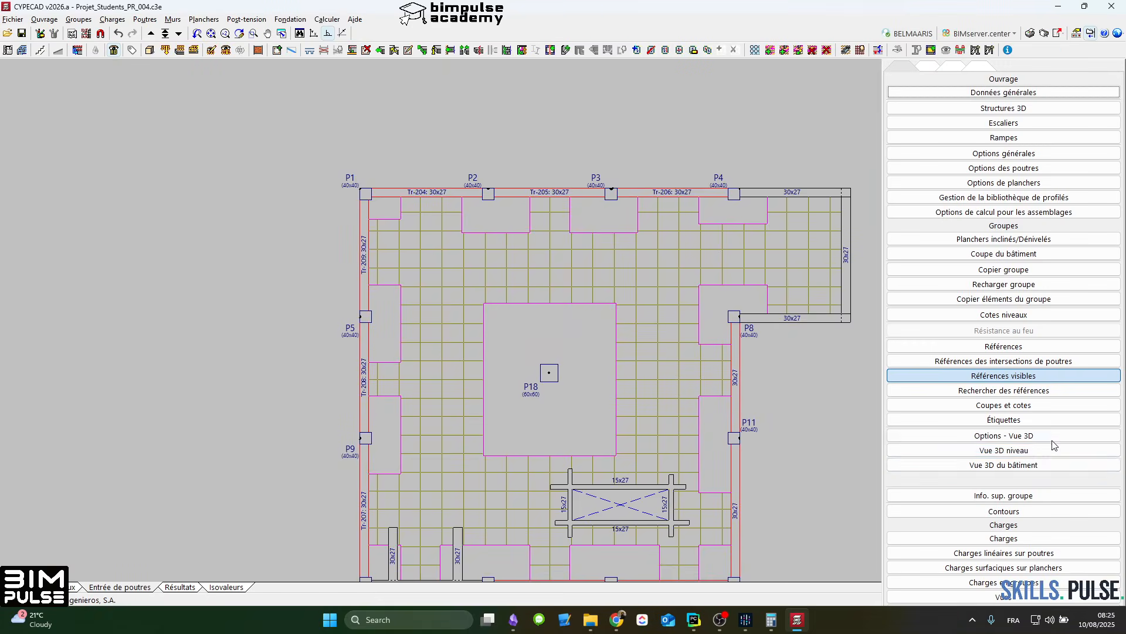
left_click(1033, 464)
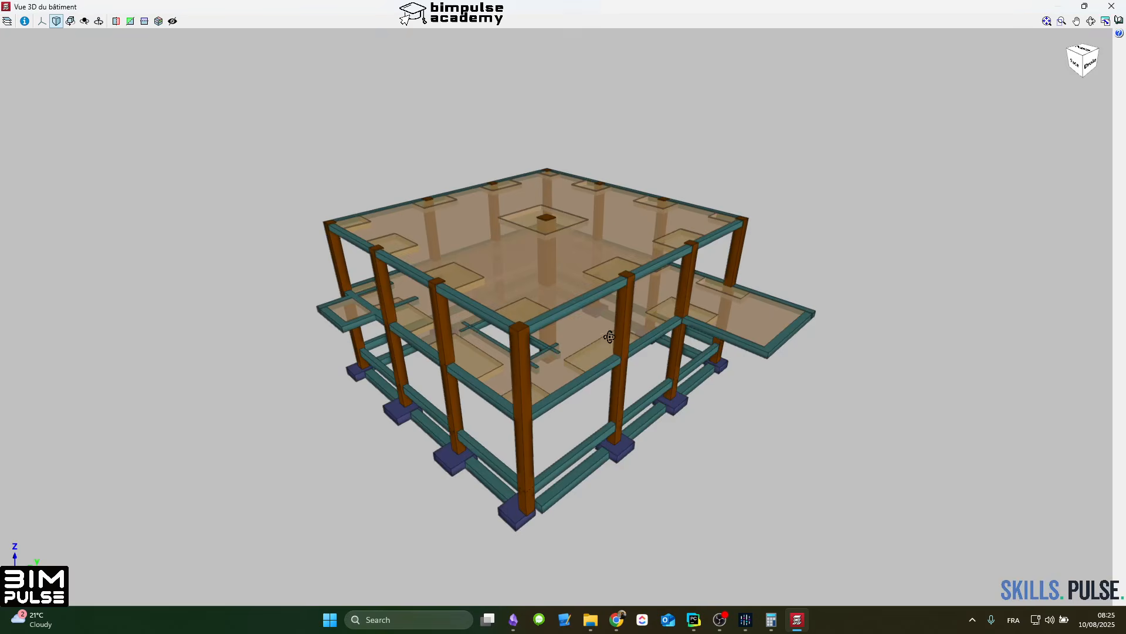
middle_click_drag(610, 337, 634, 313, "shift")
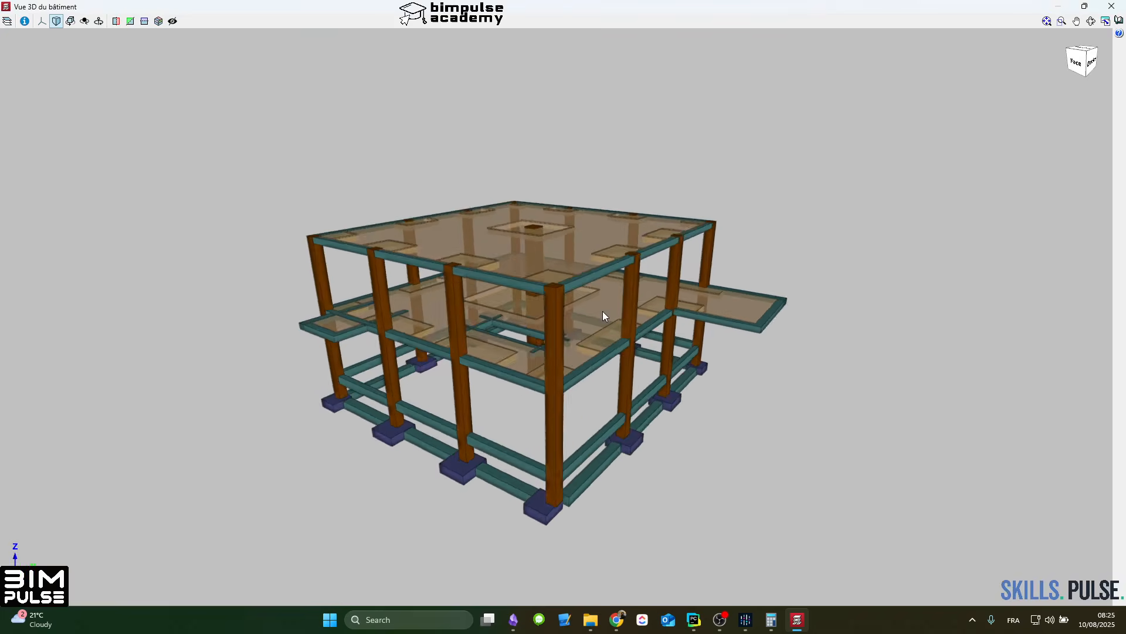
Step: Examine the cantilever slabs in the 3D building view from another angle, and return to the floor plan
scroll(603, 312, "up", 3)
middle_click_drag(550, 315, 587, 275, "shift")
scroll(456, 316, "down", 2)
key("Escape")
scroll(509, 295, "down", 2)
scroll(534, 313, "up", 1)
scroll(588, 301, "up", 1)
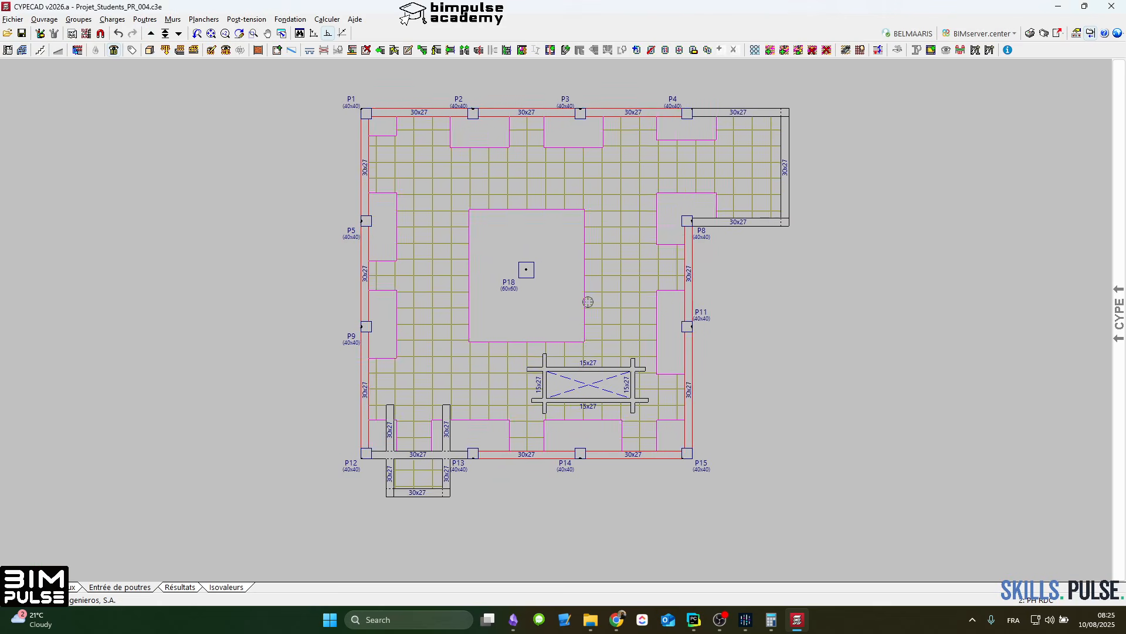
Step: Recalculate the structure without sizing the foundations, accepting the existing design options
scroll(589, 302, "down", 3)
left_click(326, 19)
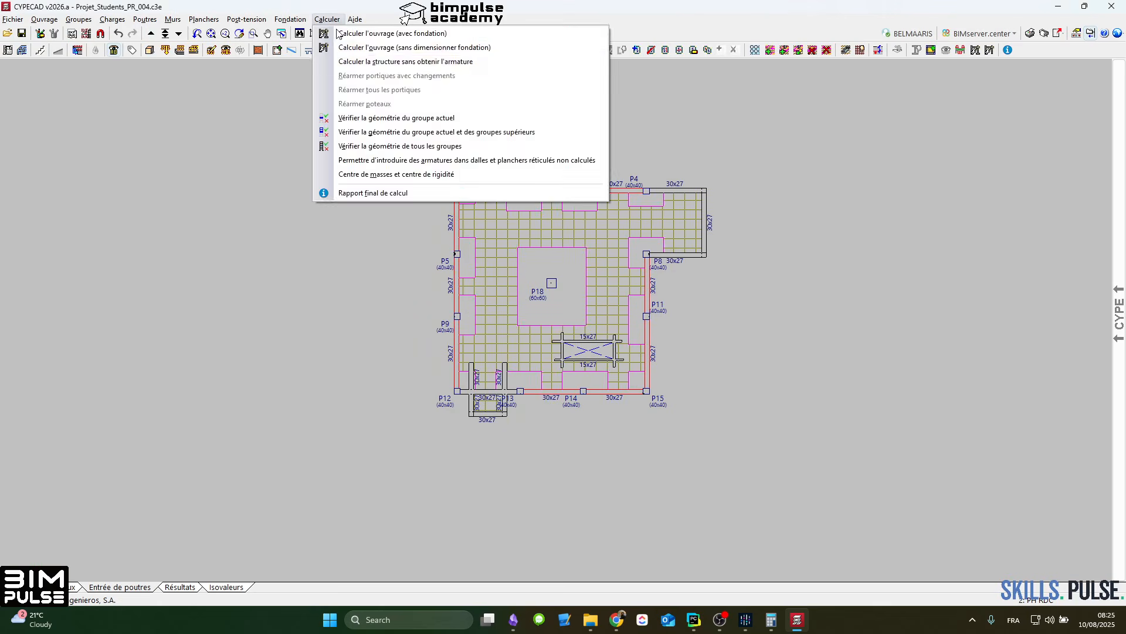
left_click(375, 45)
left_click(202, 463)
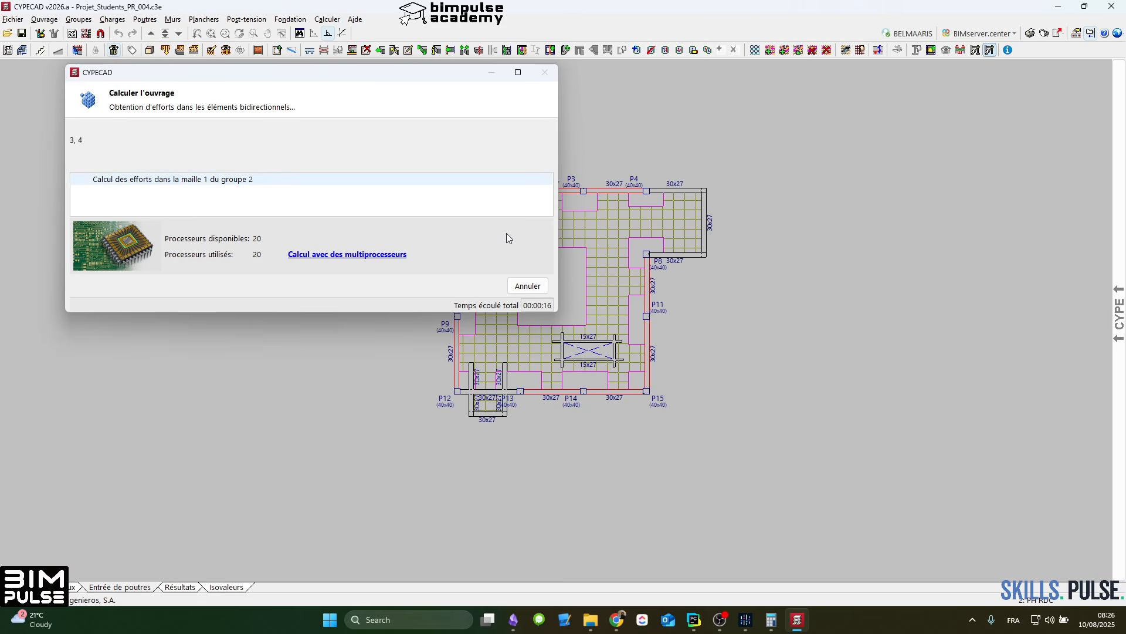
Step: Switch to the browser article on waffle slabs, review its edge beam, design check and CYPECAD best-practice sections, and return to CYPECAD, closing the calculation report
mouse_move(613, 619)
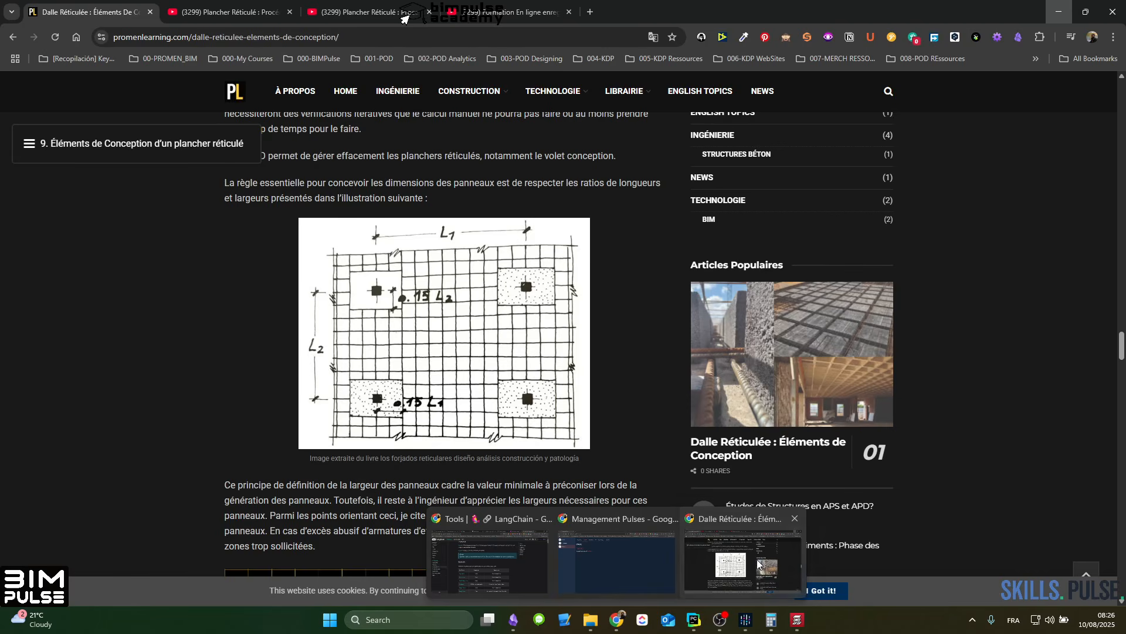
left_click(763, 564)
scroll(462, 303, "down", 18)
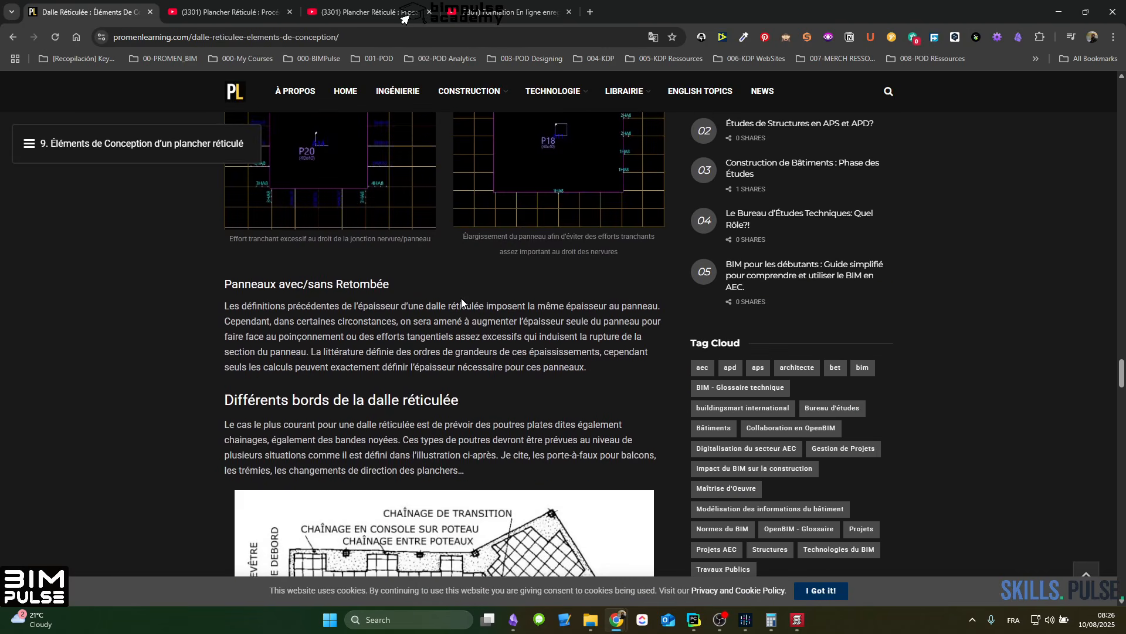
scroll(462, 303, "down", 5)
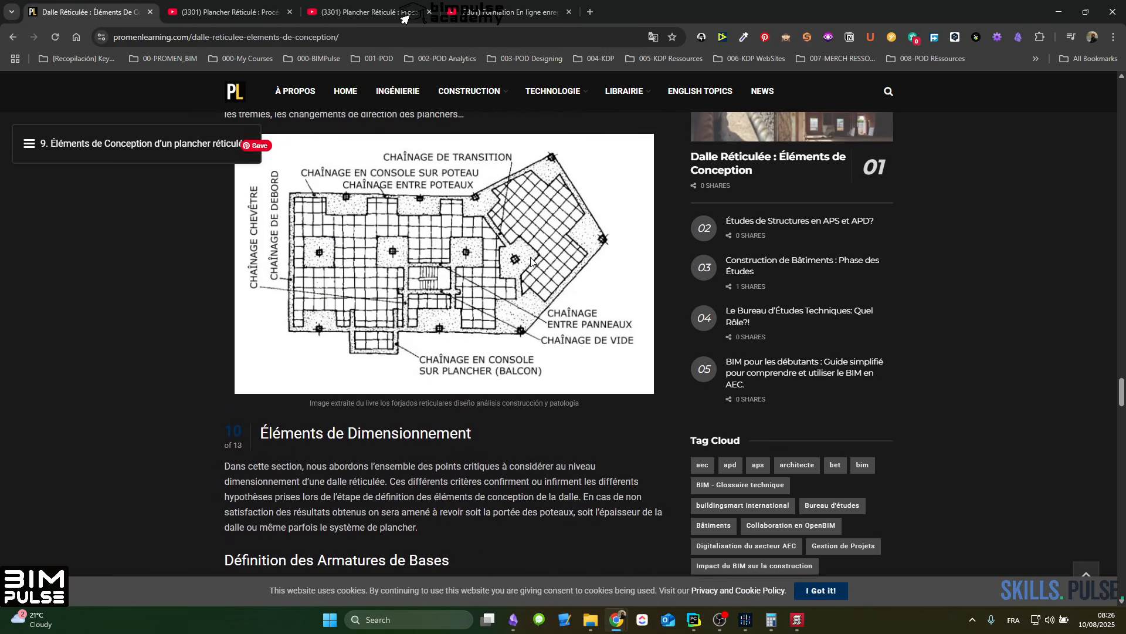
scroll(530, 257, "down", 10)
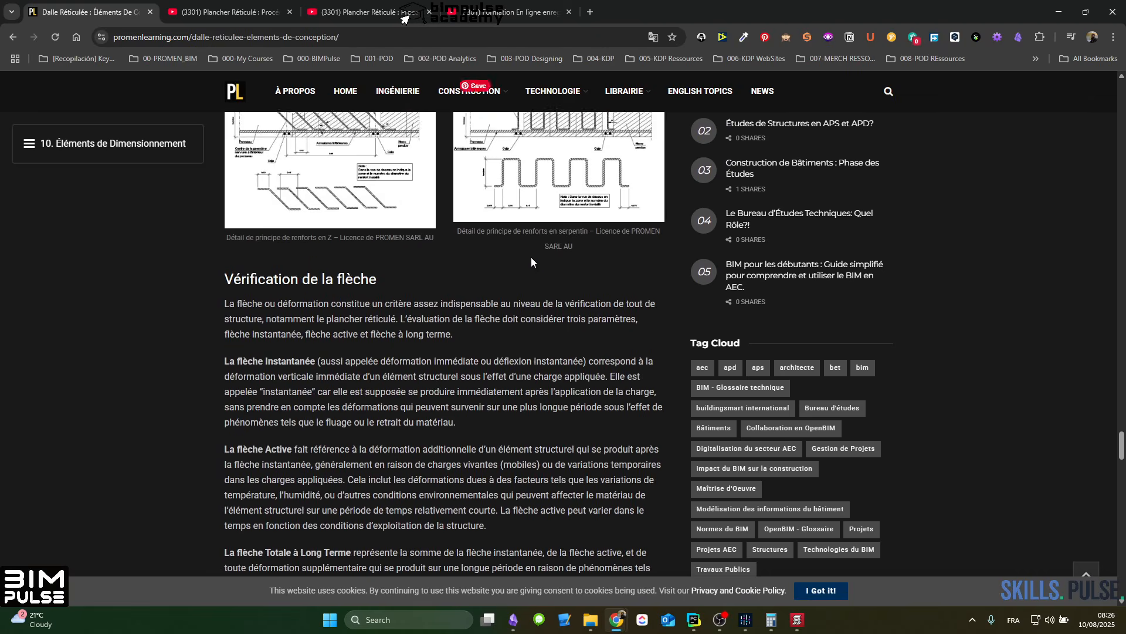
scroll(489, 251, "down", 14)
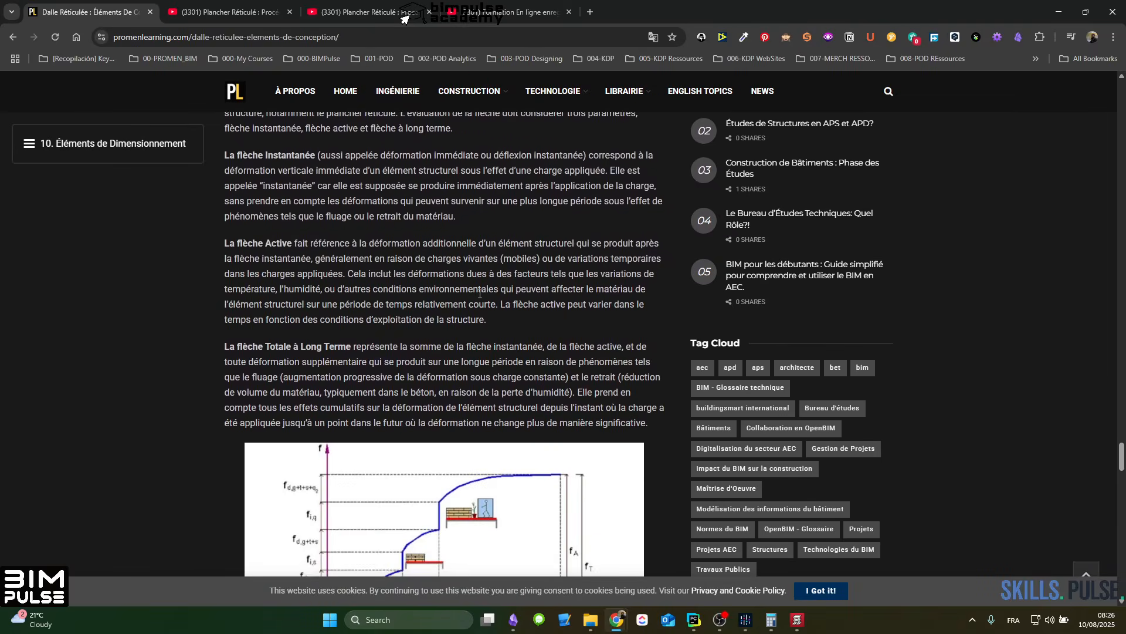
scroll(472, 357, "down", 2)
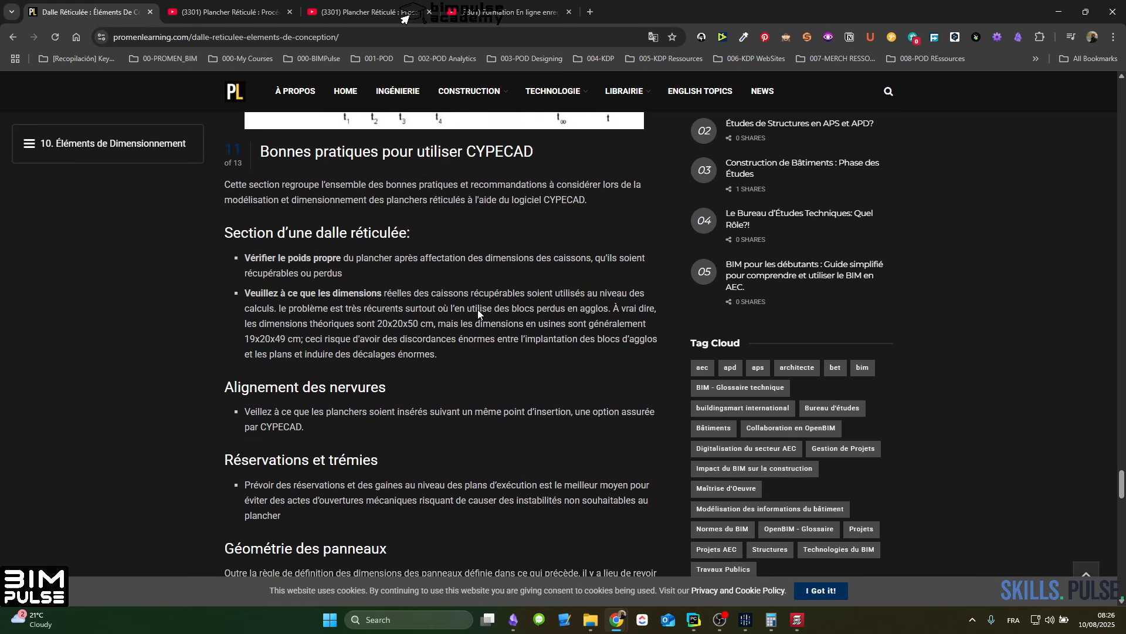
scroll(290, 289, "down", 2)
scroll(289, 289, "down", 1)
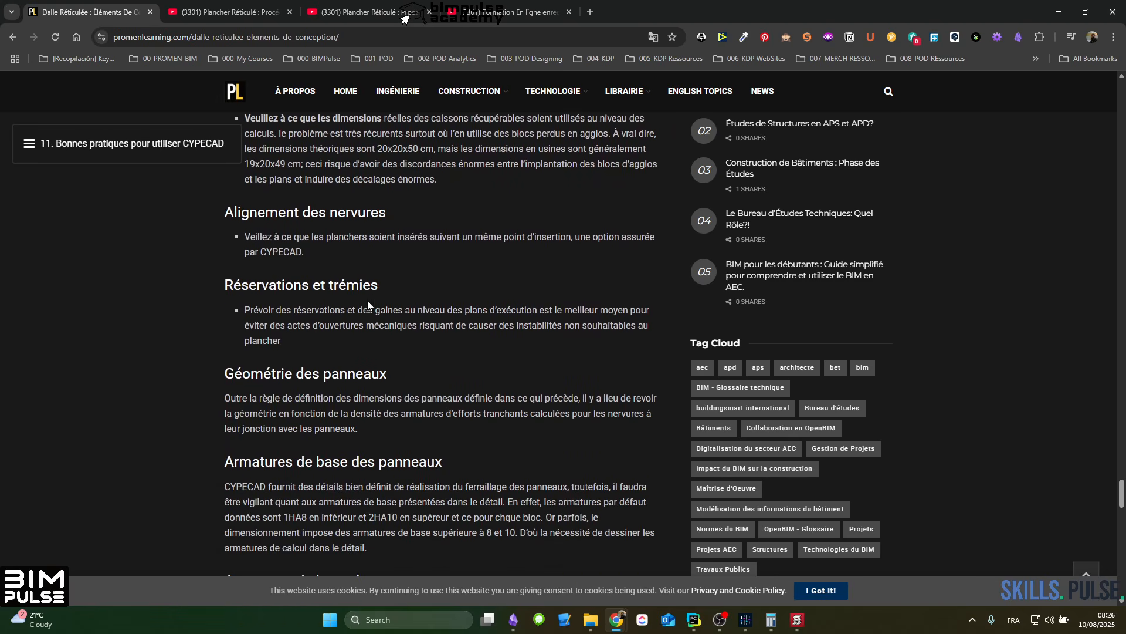
scroll(349, 415, "down", 4)
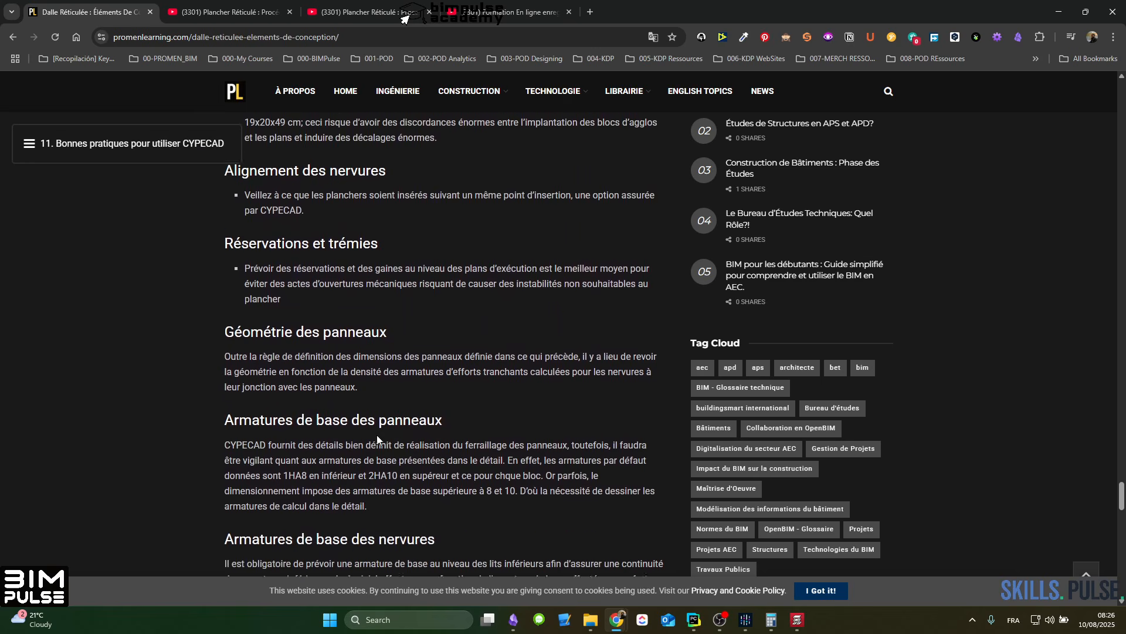
scroll(409, 440, "down", 8)
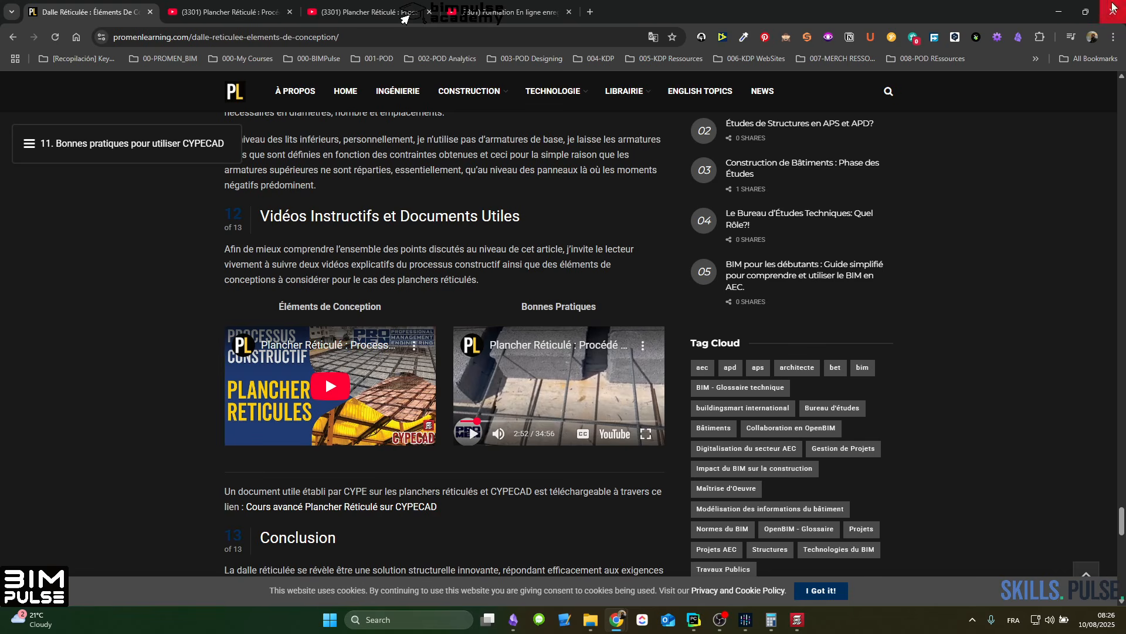
left_click(1064, 11)
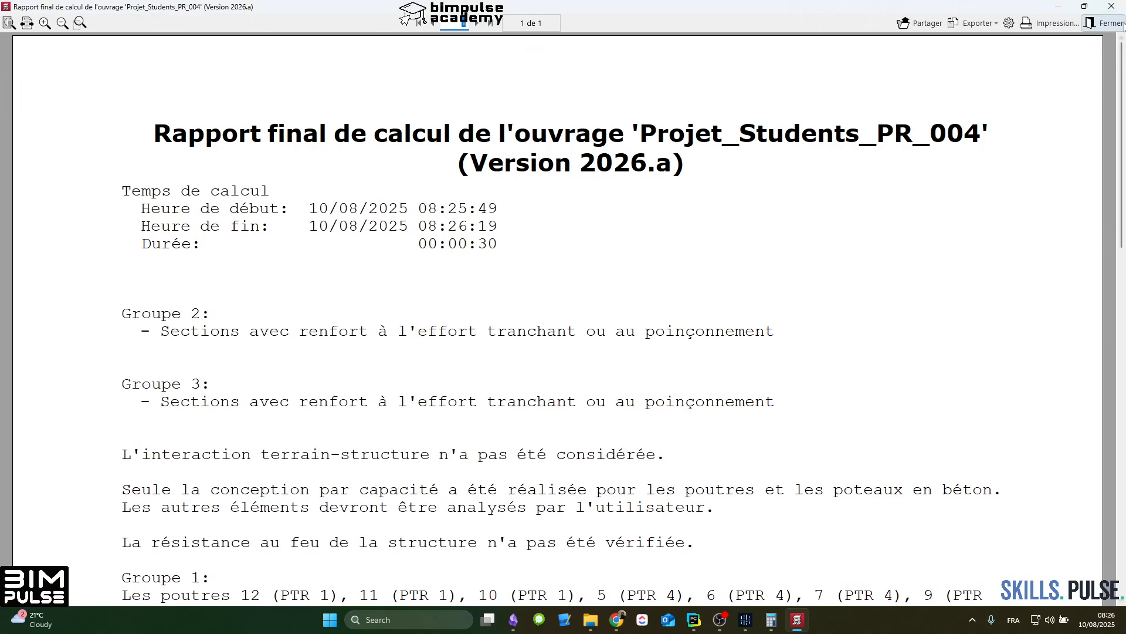
left_click(1105, 23)
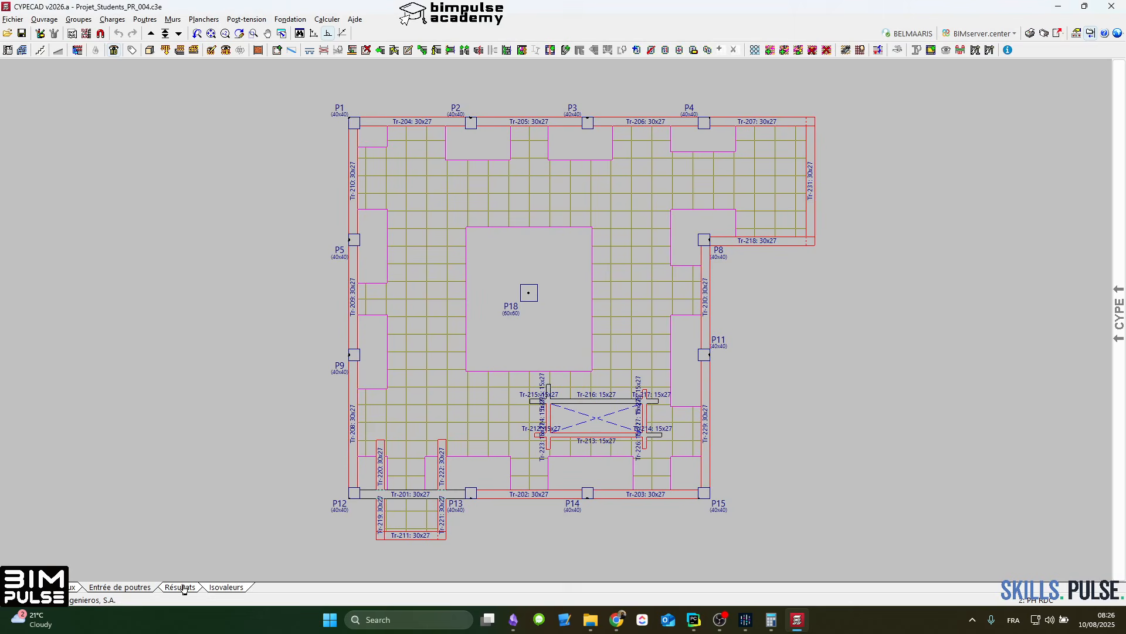
Step: Extend cantilever edge beam Tr-218 inward through P8 to the edge of the solid panel around P18
left_click(380, 49)
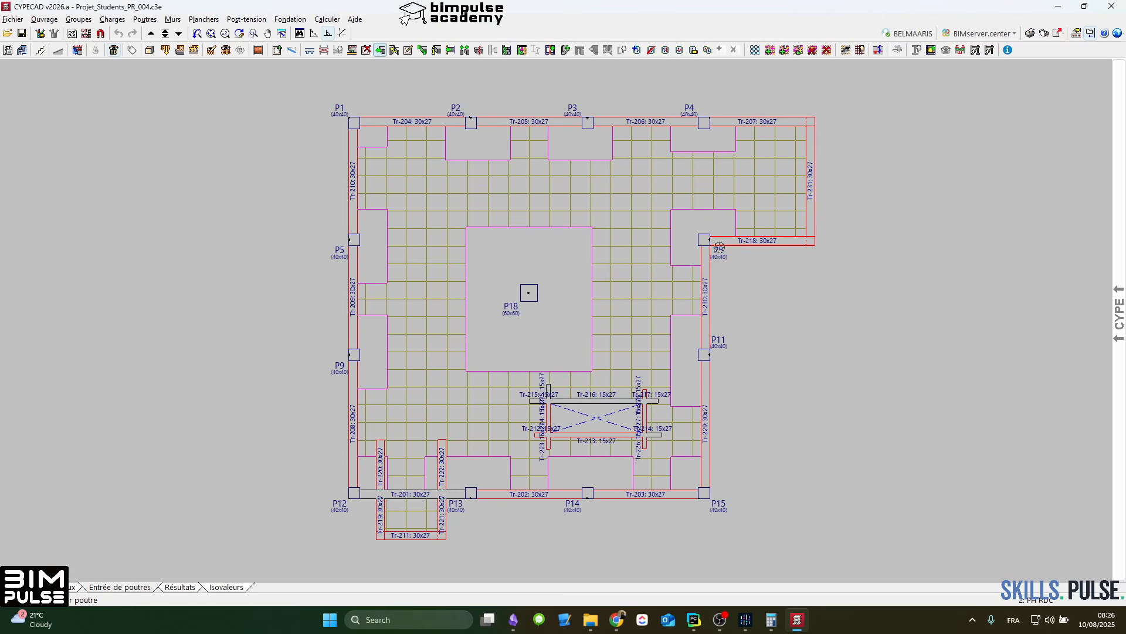
left_click(384, 358)
left_click(592, 240)
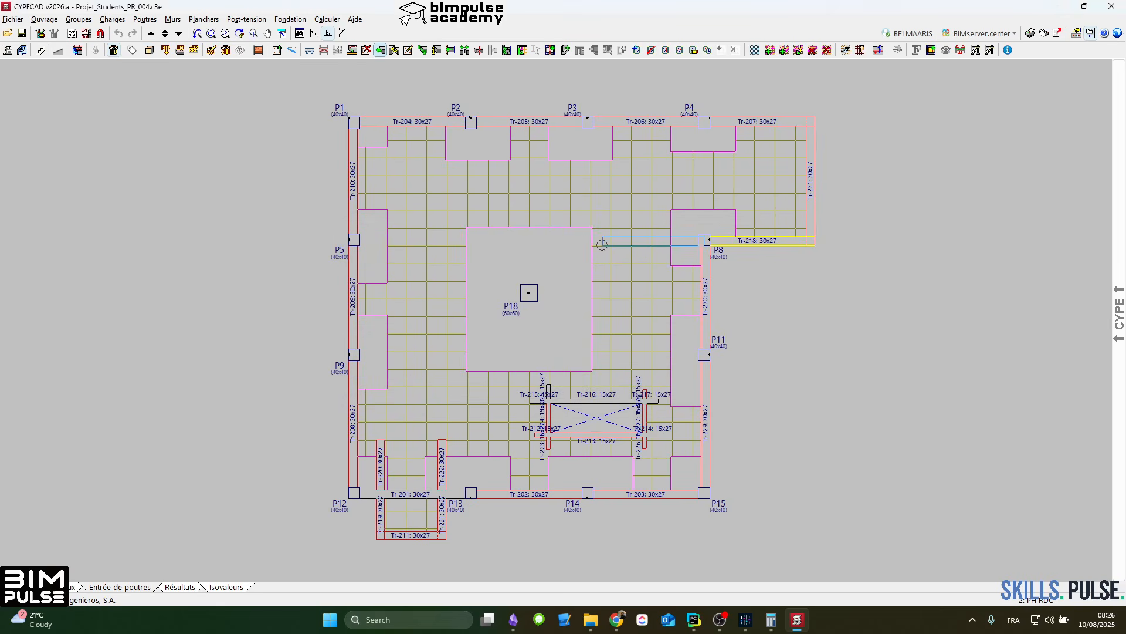
left_click(703, 240)
scroll(713, 249, "up", 2)
scroll(708, 262, "down", 3)
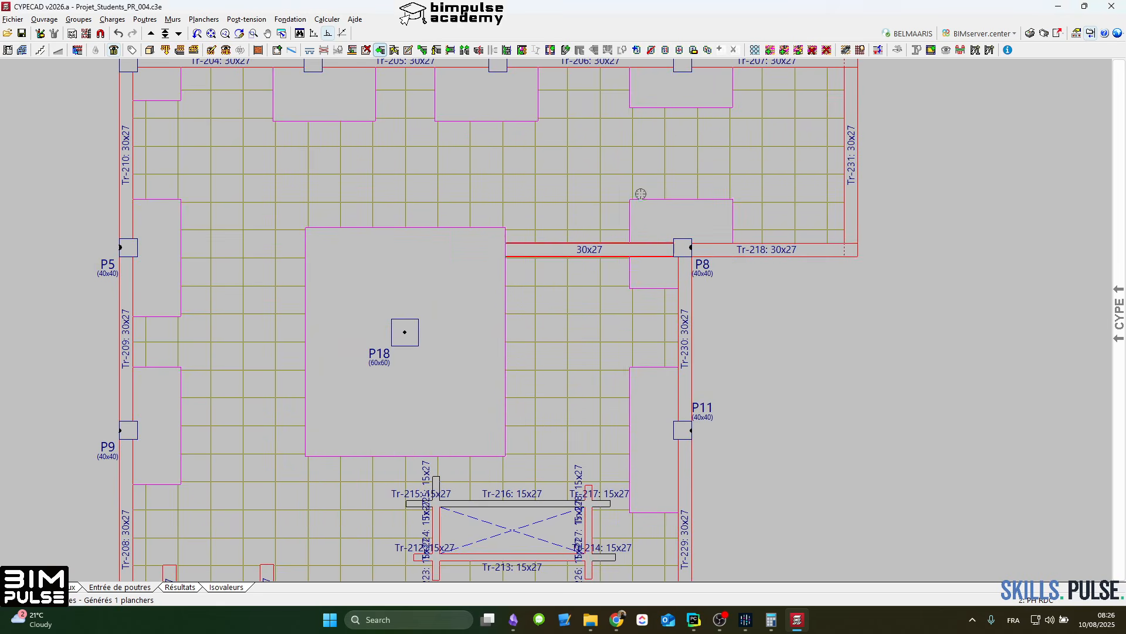
Step: Run the calculation again with the beam extended through P8, leaving the foundations unsized and the design options as set
left_click(326, 18)
left_click(378, 43)
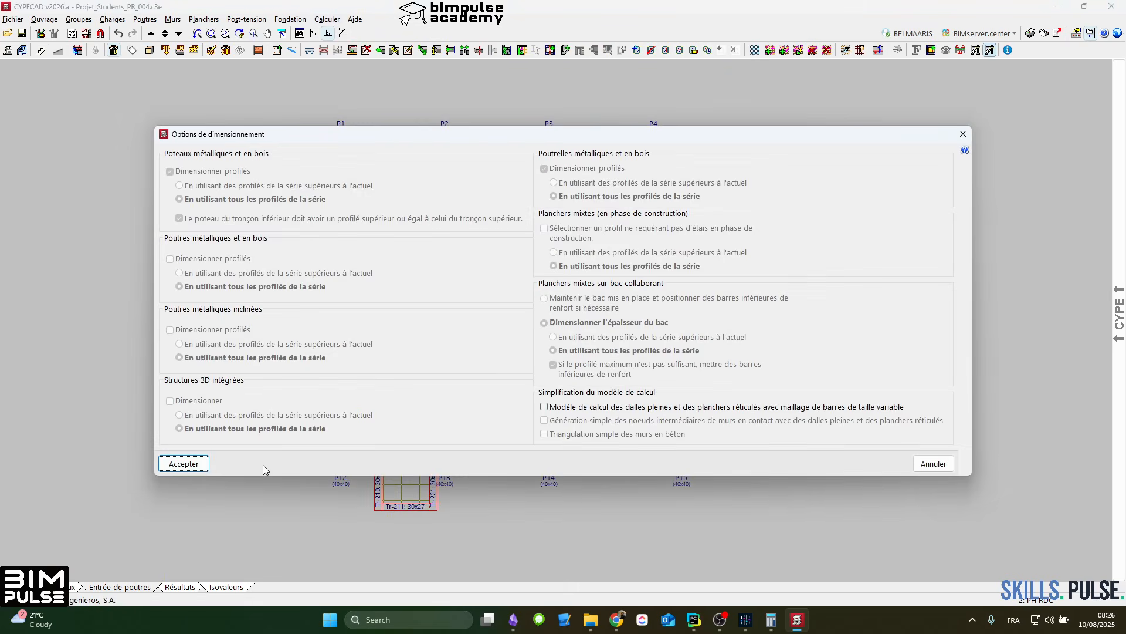
left_click(184, 464)
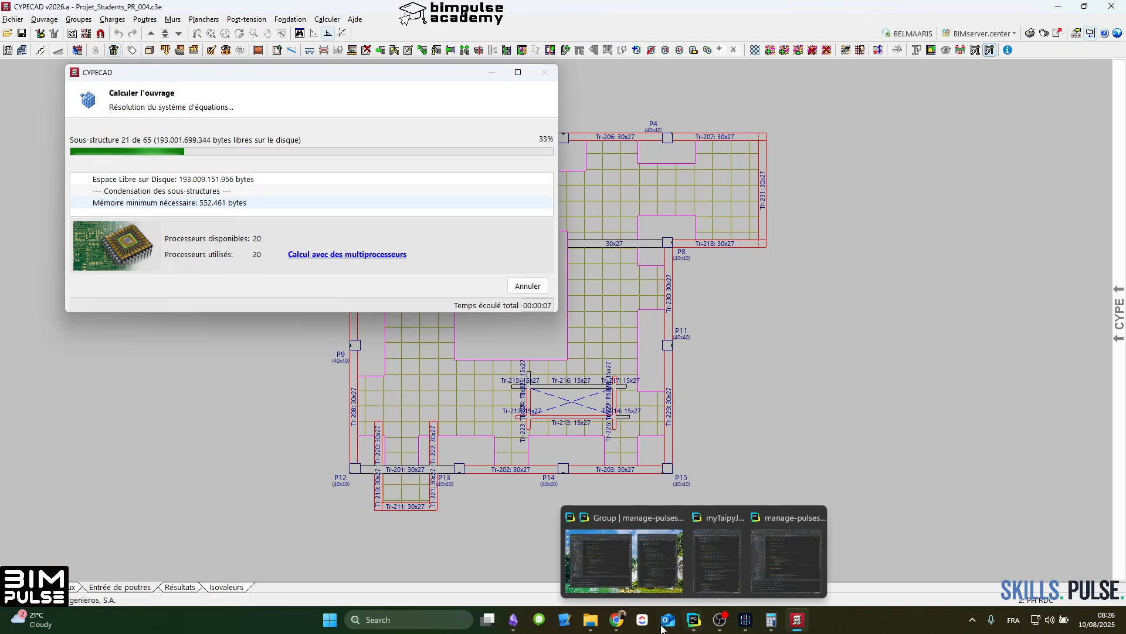
Step: Switch to the browser article, examine its section on waffle slab fire resistance and minimum topping thickness, and return to CYPECAD, closing the calculation report
mouse_move(616, 620)
left_click(744, 562)
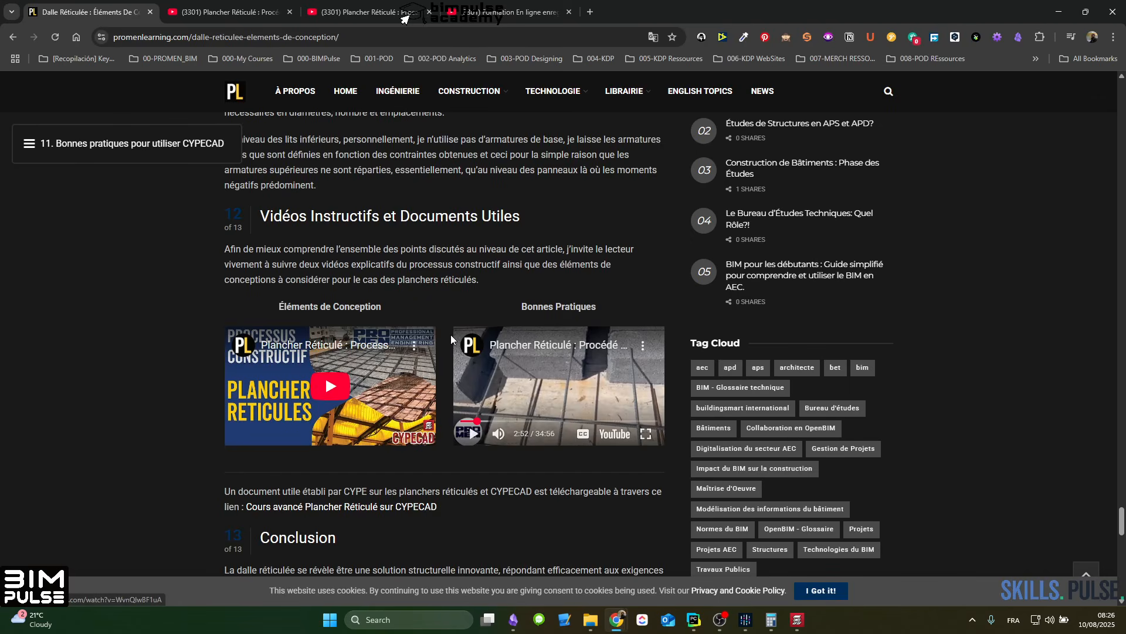
scroll(446, 376, "down", 7)
scroll(444, 397, "down", 7)
scroll(445, 397, "up", 15)
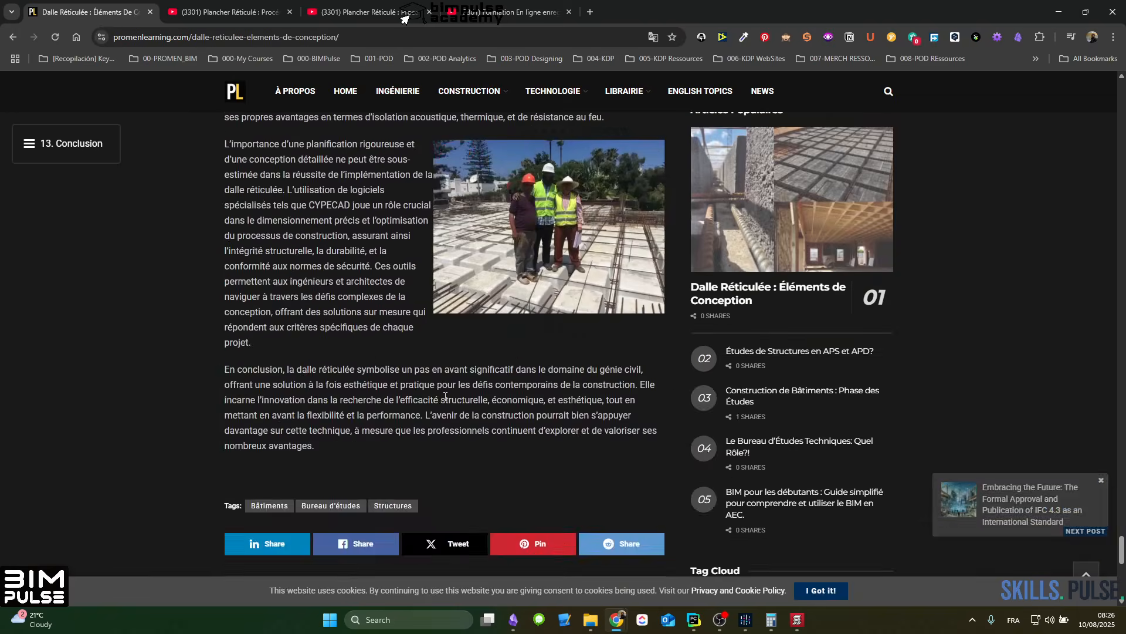
scroll(445, 396, "up", 15)
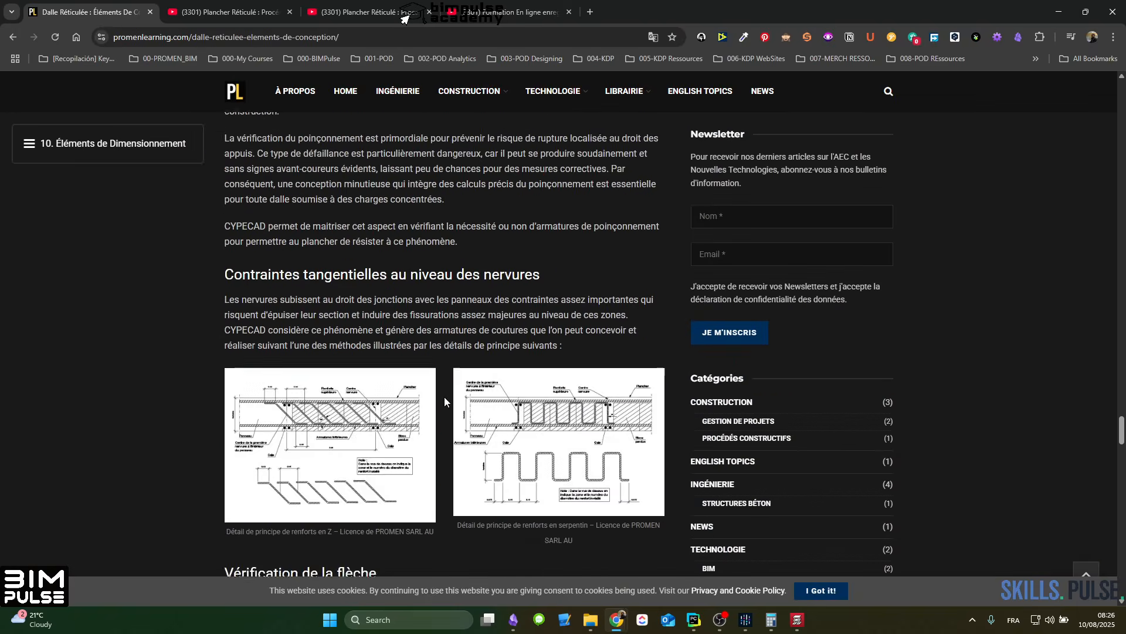
scroll(445, 398, "up", 12)
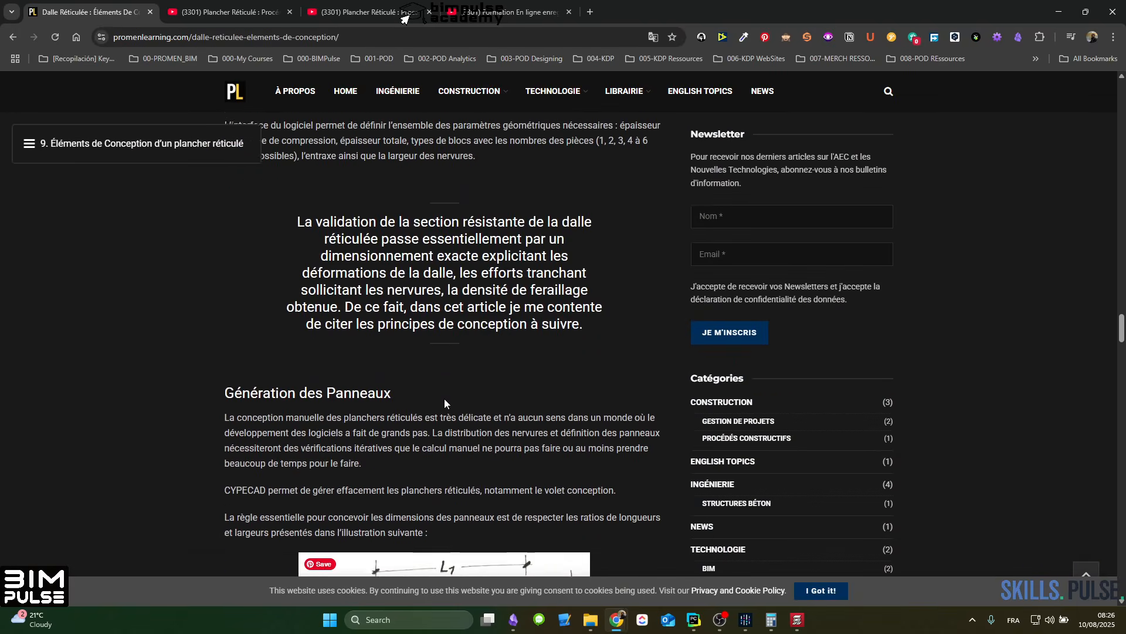
scroll(444, 402, "up", 15)
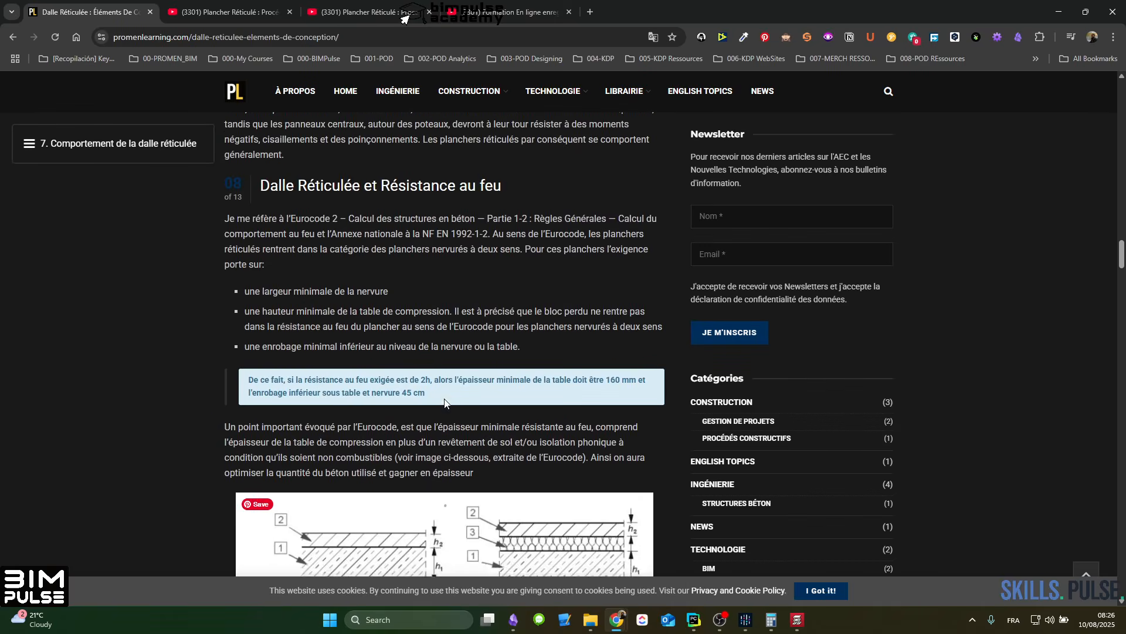
scroll(445, 398, "down", 10)
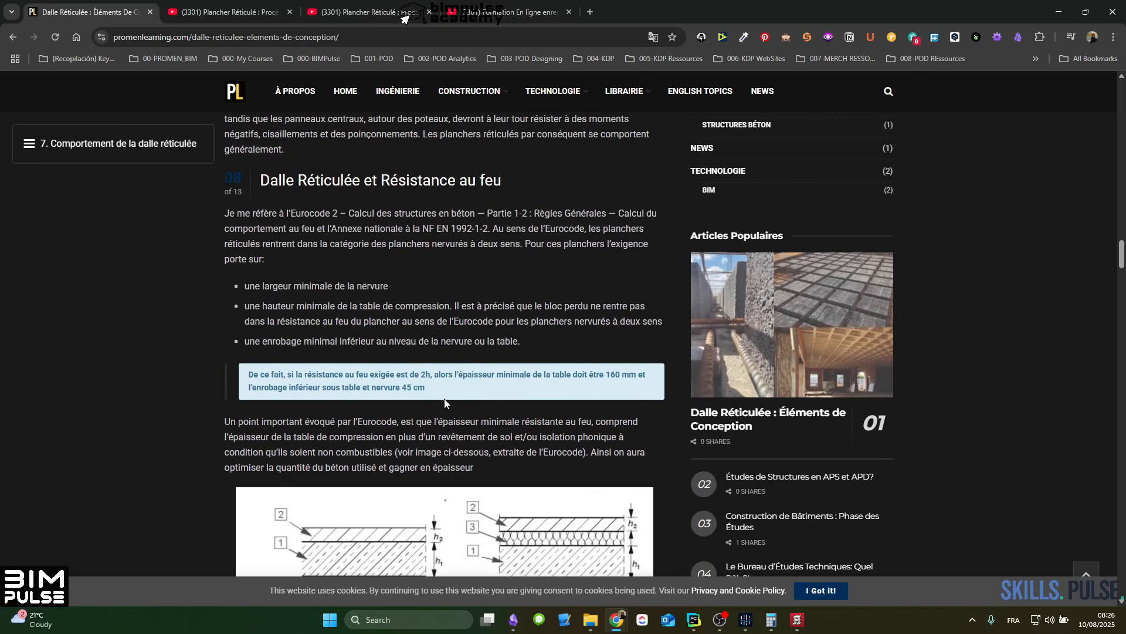
scroll(392, 438, "down", 1)
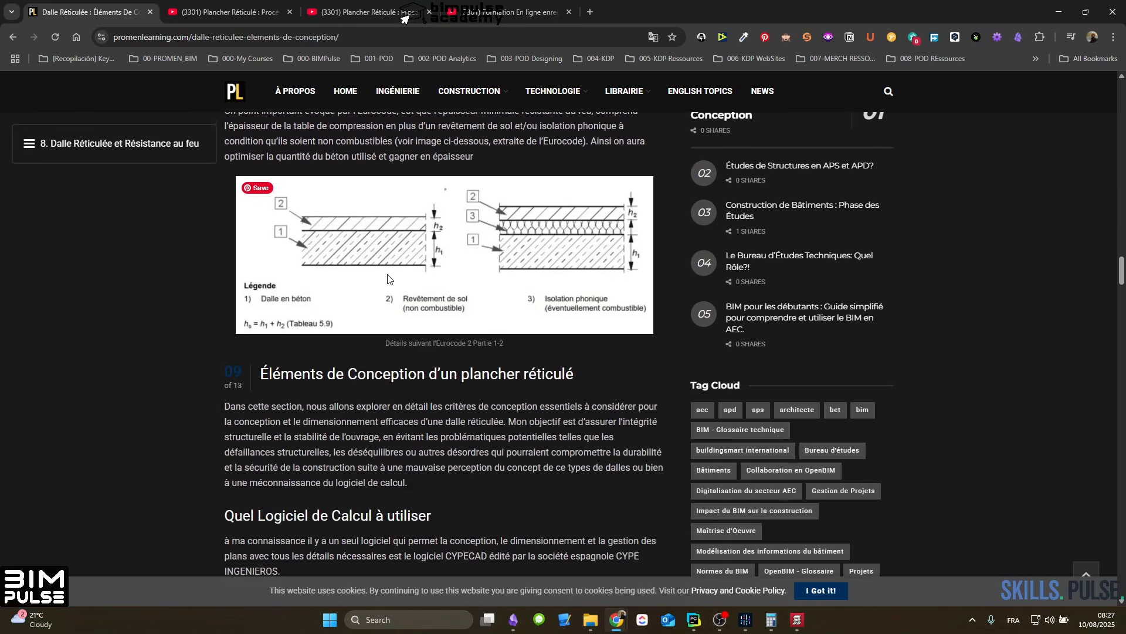
scroll(408, 273, "up", 3)
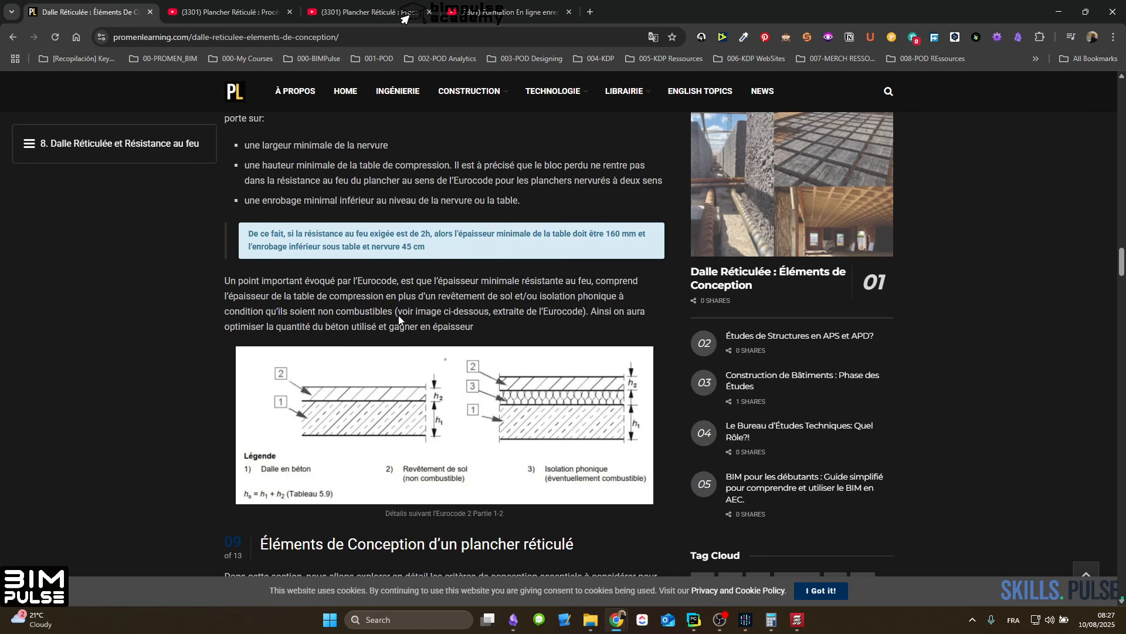
scroll(451, 307, "up", 3)
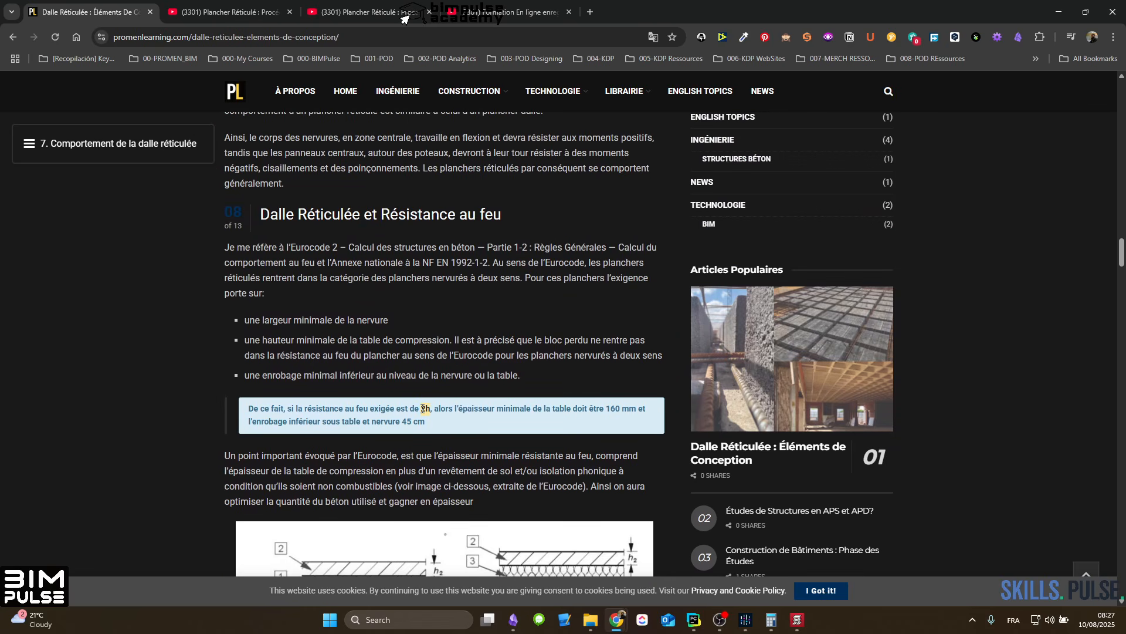
scroll(480, 365, "down", 3)
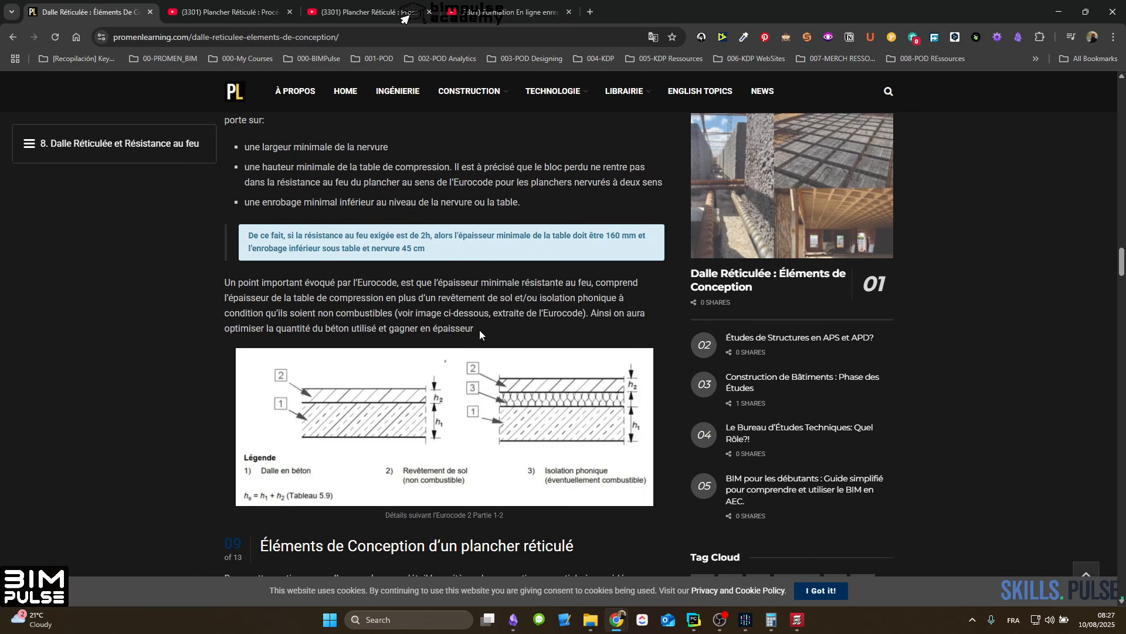
left_click(1059, 11)
left_click(1112, 6)
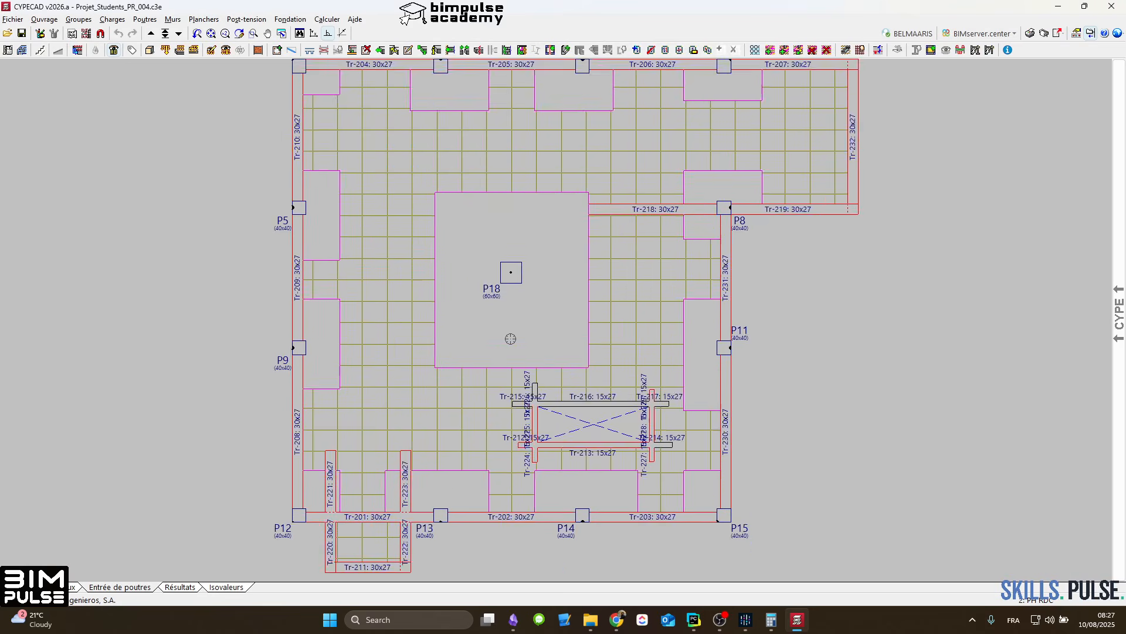
Step: Open frame PTR 2 along P1 to P4 in the results' beam editor, examine the reinforcement over P4 and in Tr-207, and close the editor
scroll(510, 339, "up", 1)
left_click(178, 589)
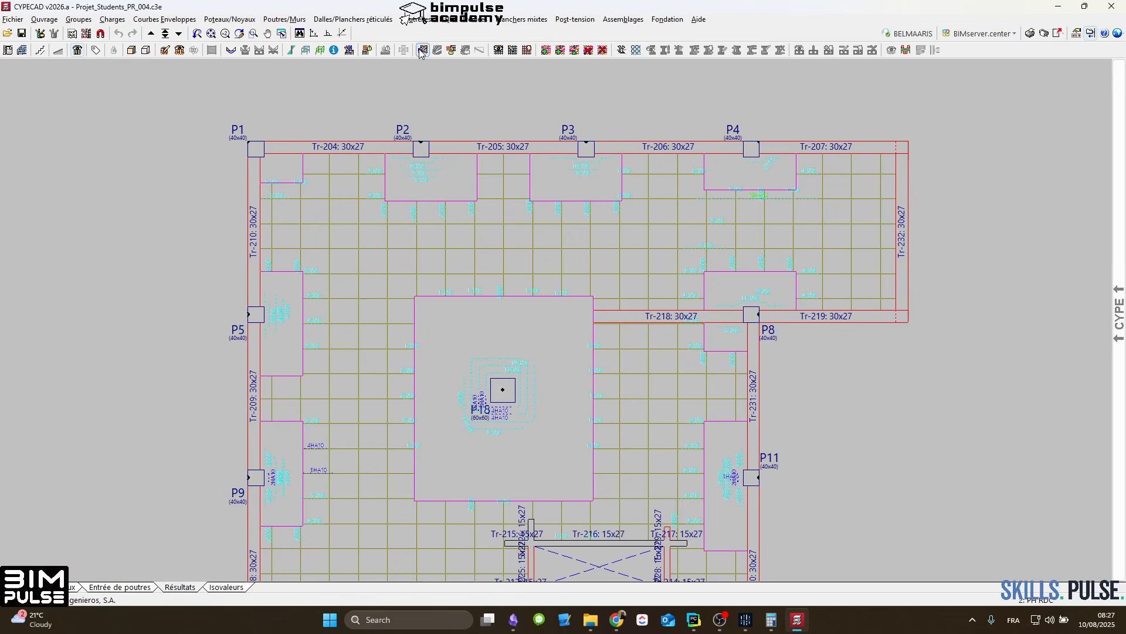
left_click(423, 50)
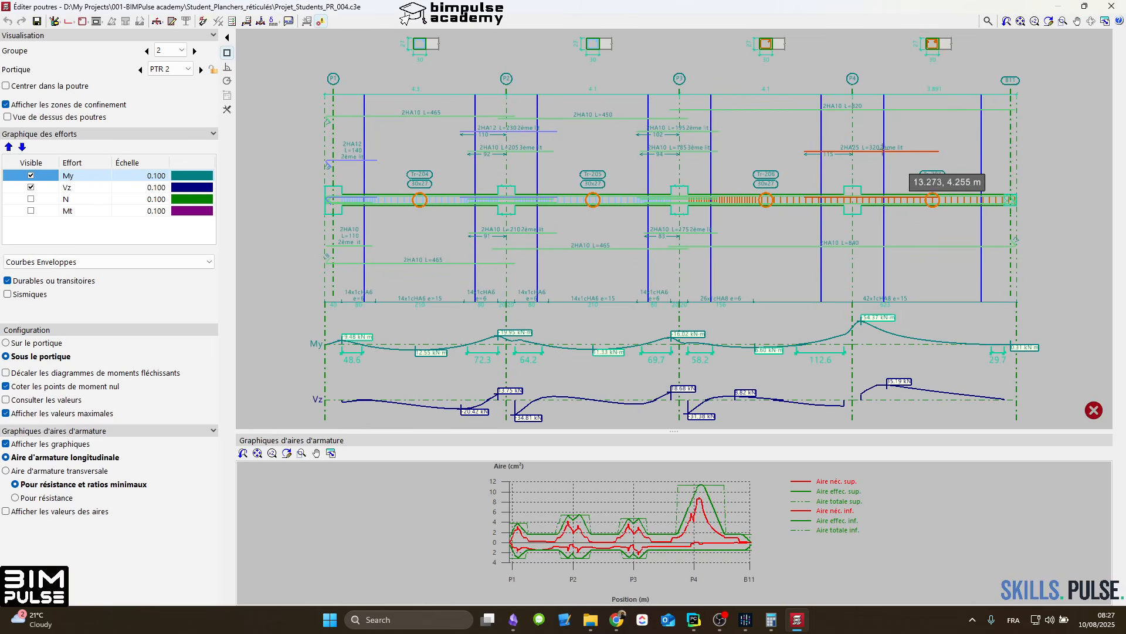
scroll(900, 169, "up", 3)
scroll(880, 334, "down", 2)
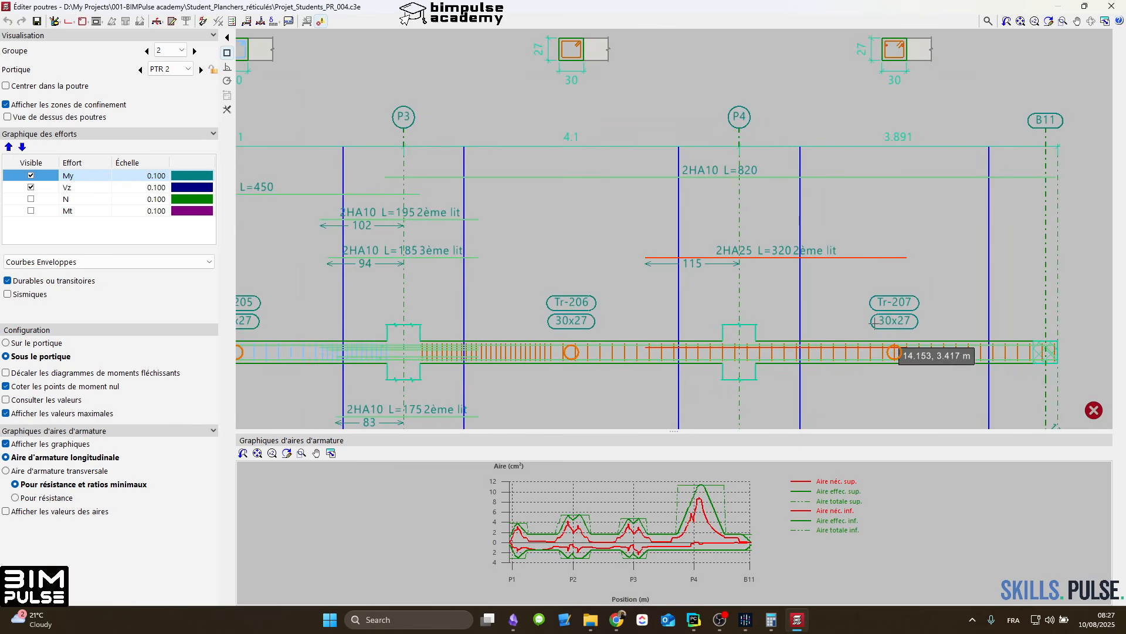
left_click(1111, 7)
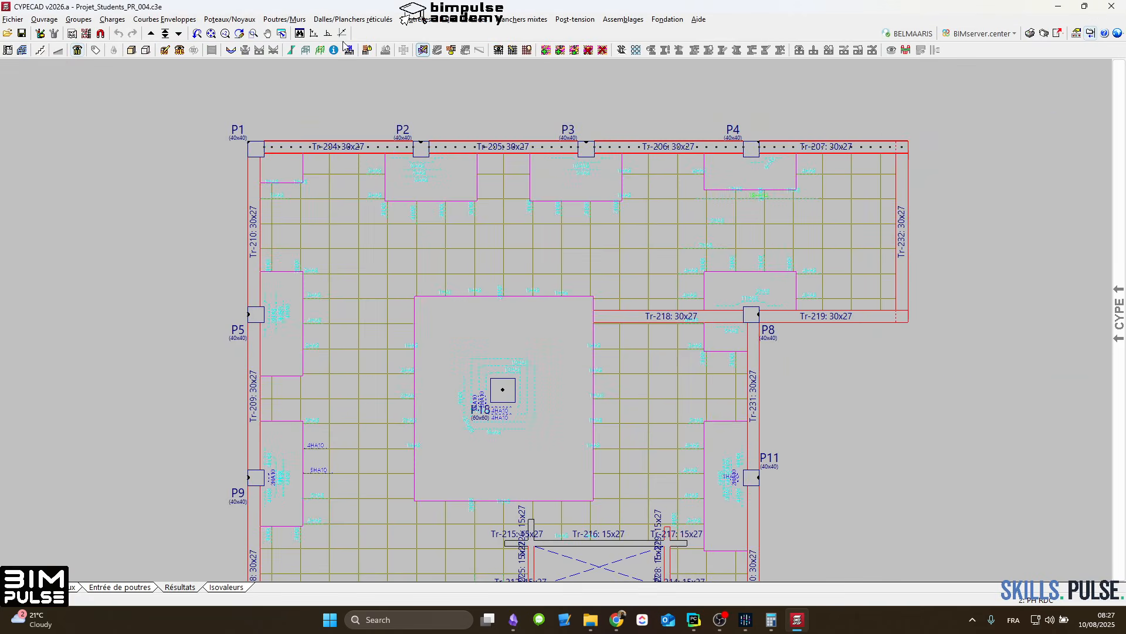
Step: Measure the cantilever's maximum relative tangent deflection from P4 and from P8 out to edge beam Tr-232 for the unfavourable combination
left_click(164, 19)
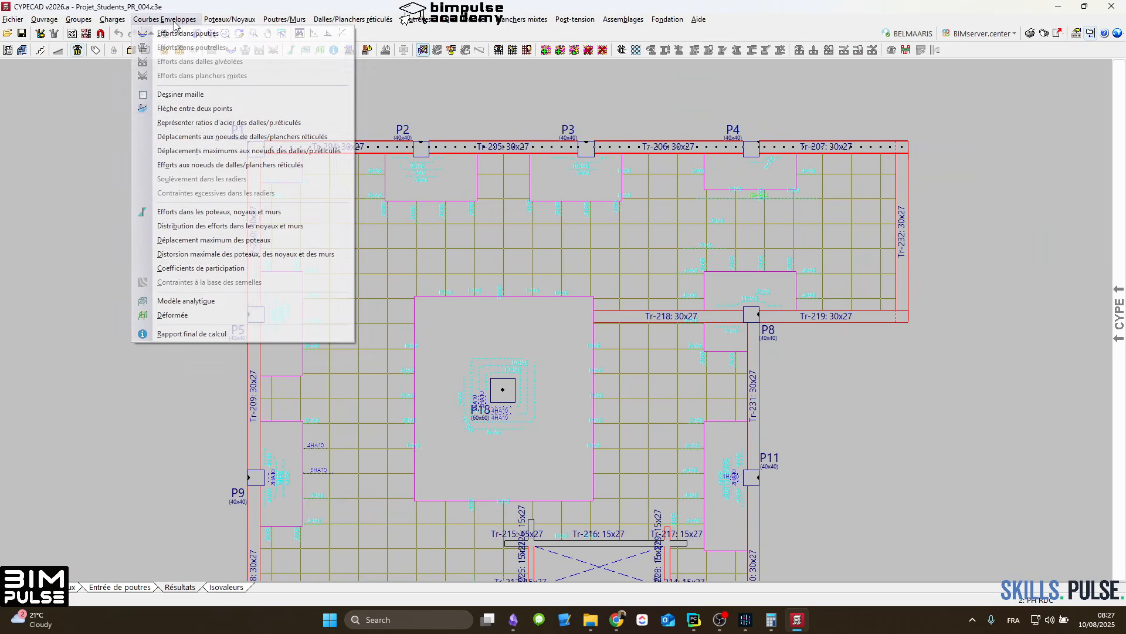
left_click(170, 109)
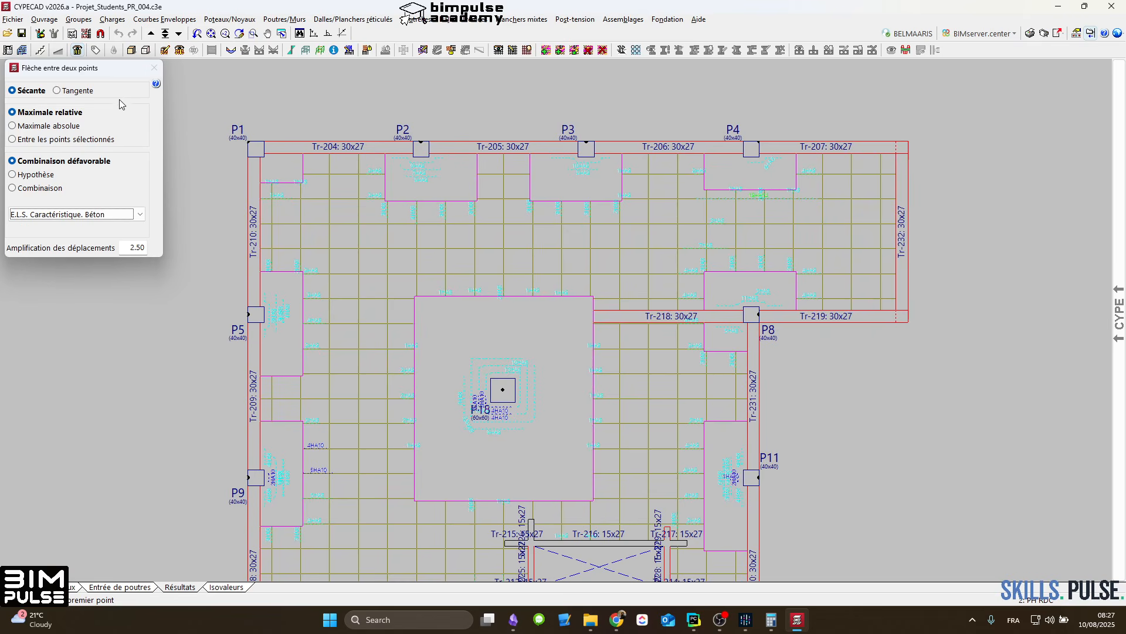
left_click(78, 92)
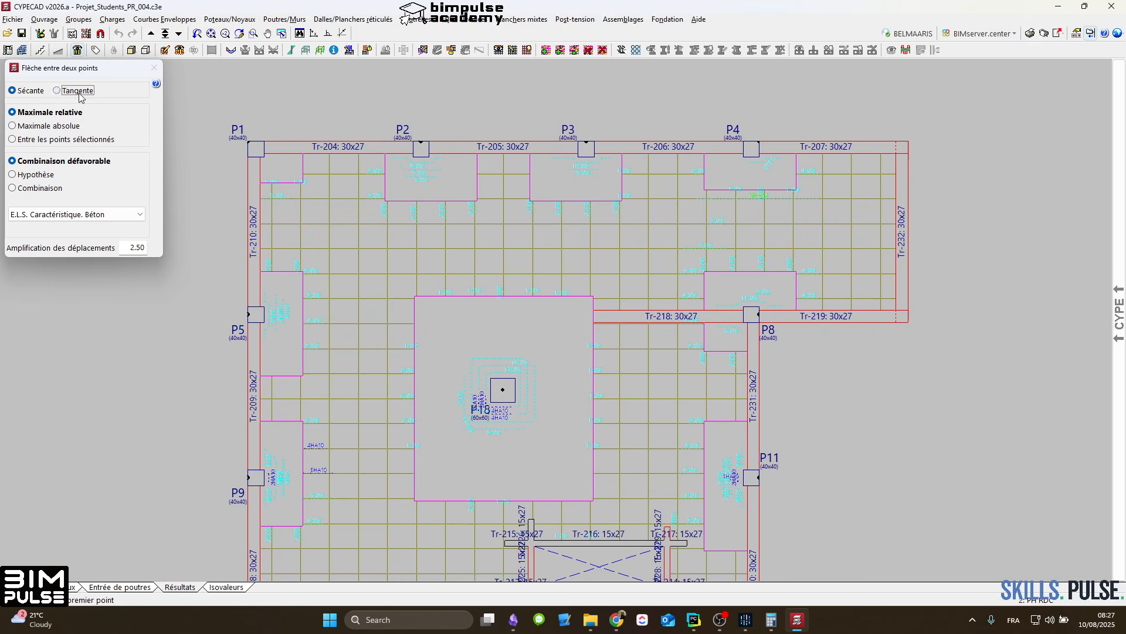
left_click(749, 169)
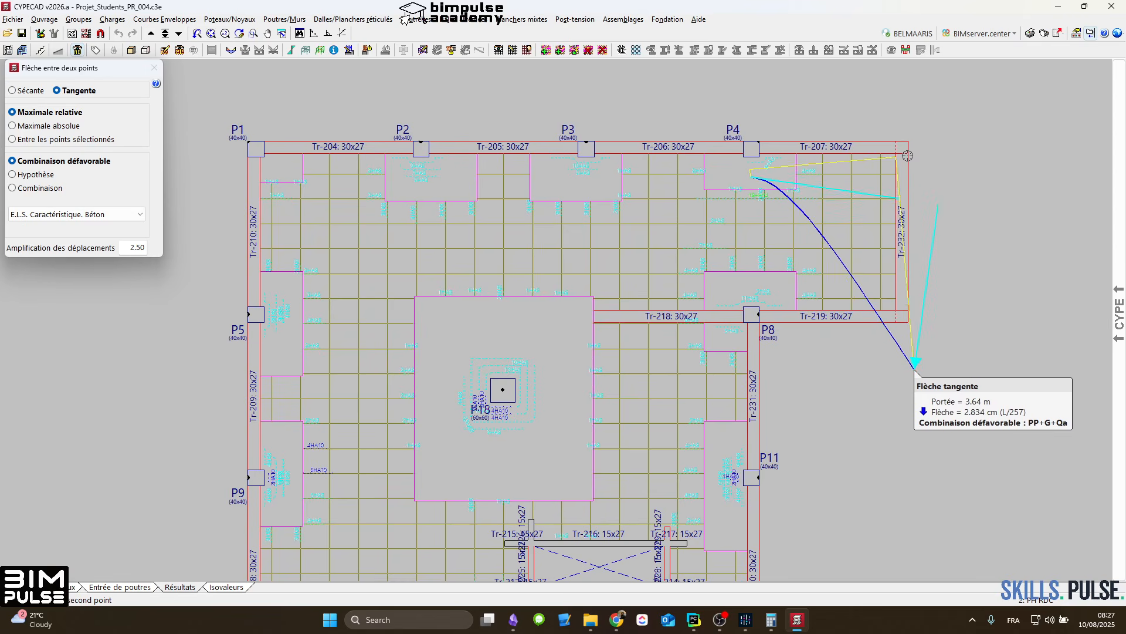
right_click(901, 172)
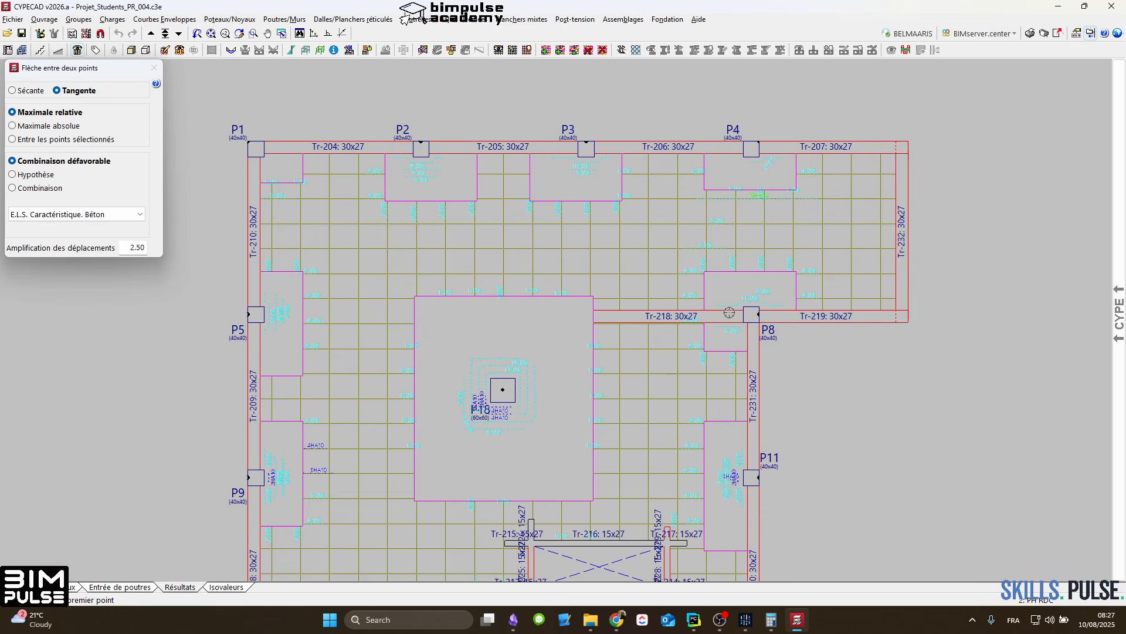
left_click(743, 303)
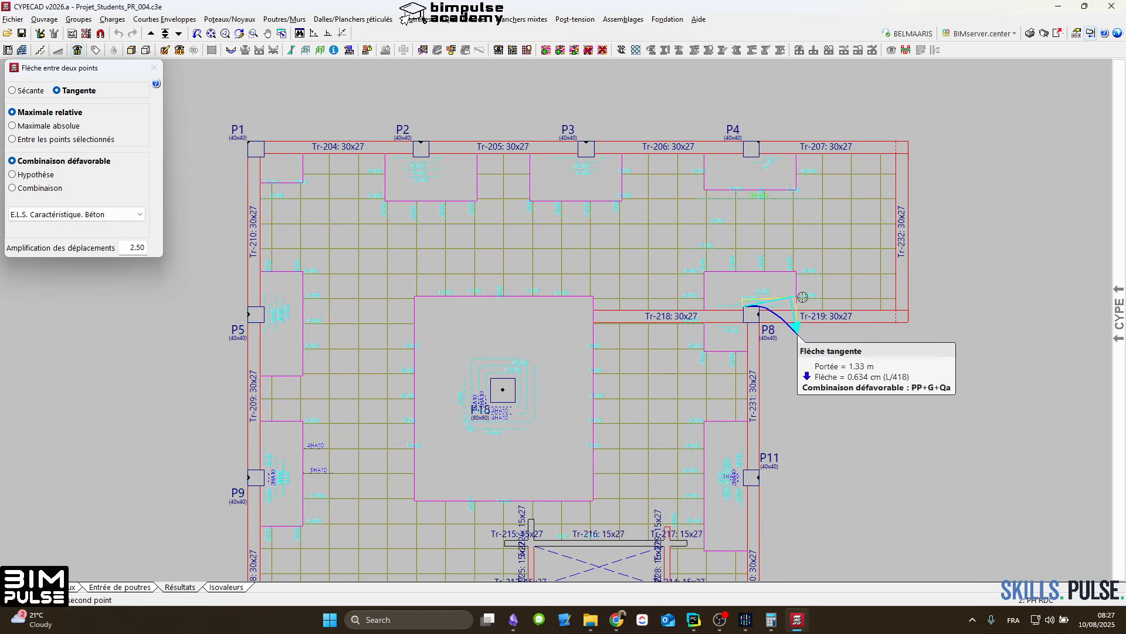
right_click(905, 295)
Step: Display the slab's isovalues for Efforts de dimensionnement, Moment X, ratio inférieur, and examine the areas around P18
scroll(817, 254, "down", 3)
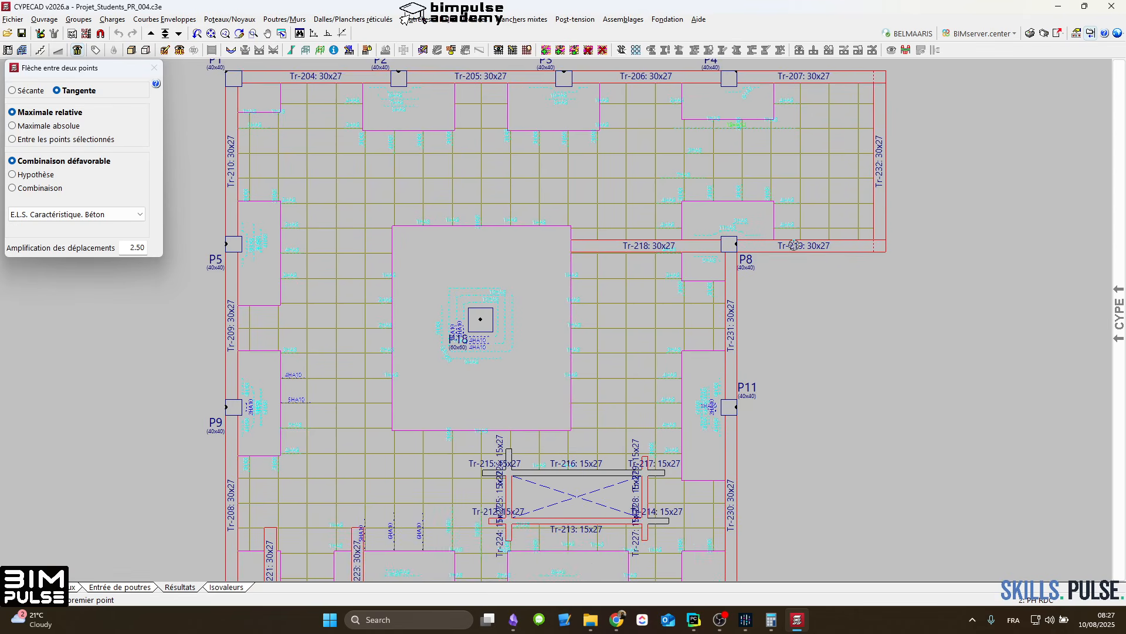
middle_click_drag(817, 197, 714, 207)
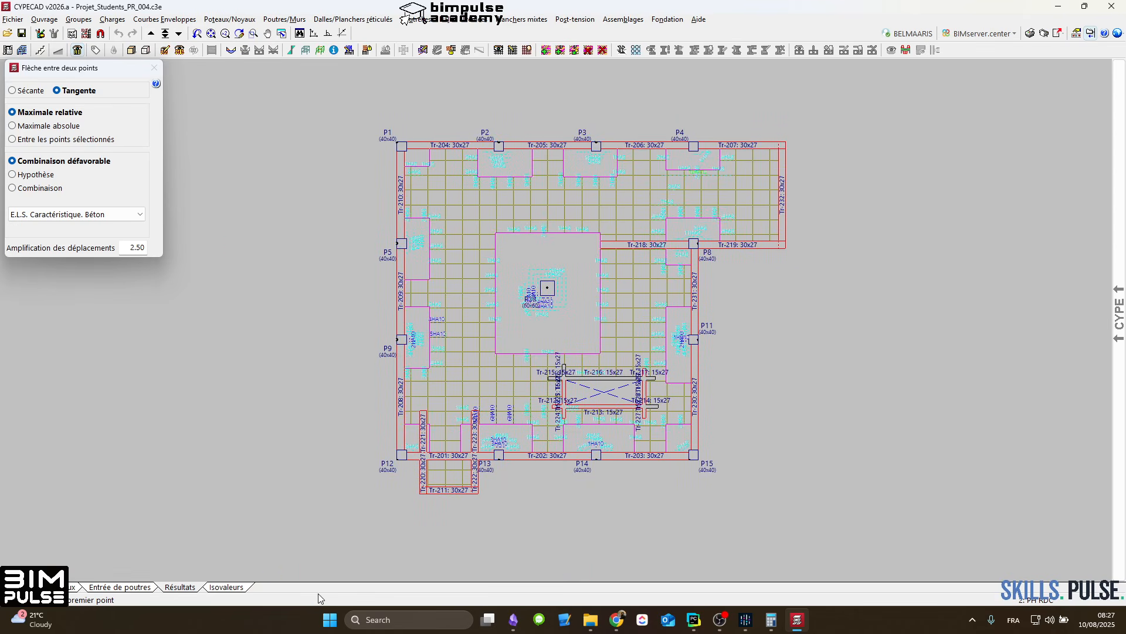
left_click(226, 587)
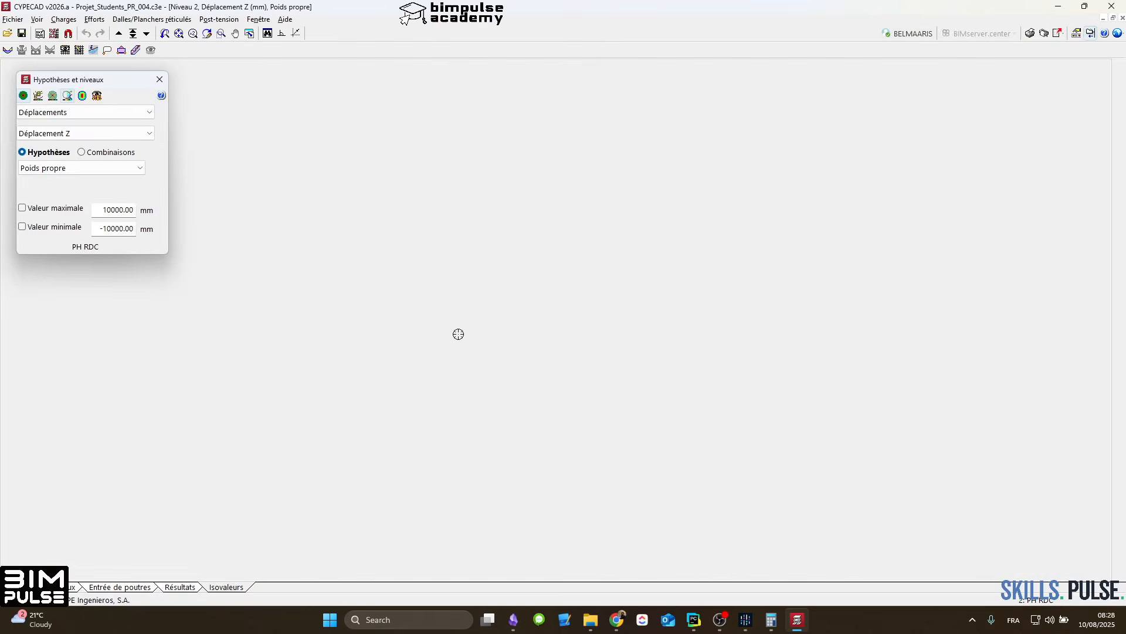
scroll(598, 244, "up", 2)
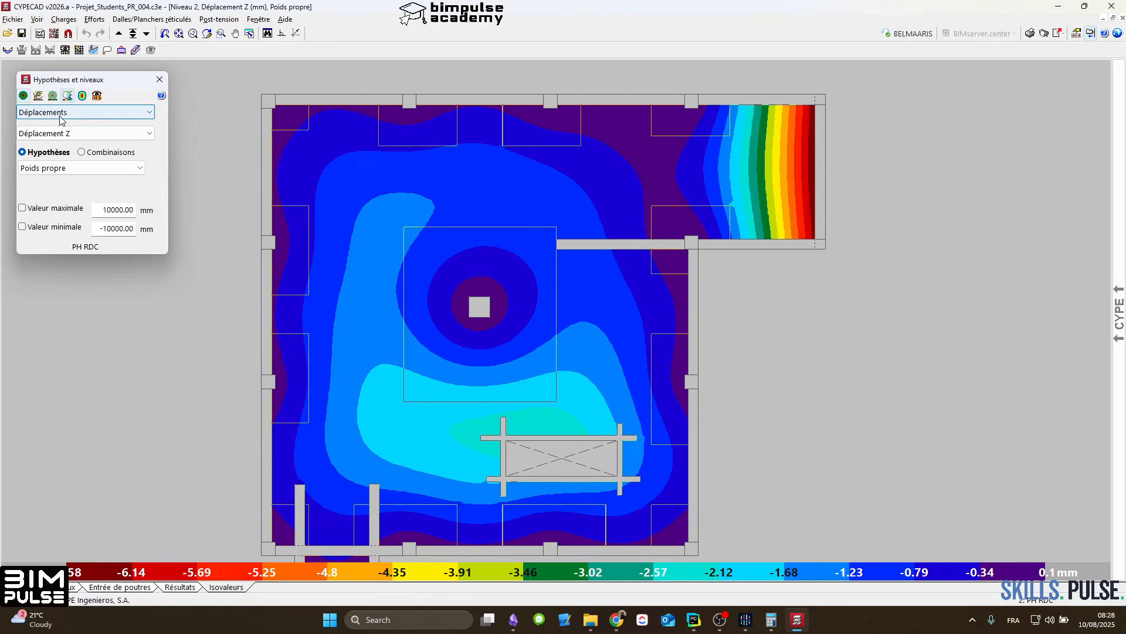
left_click(50, 112)
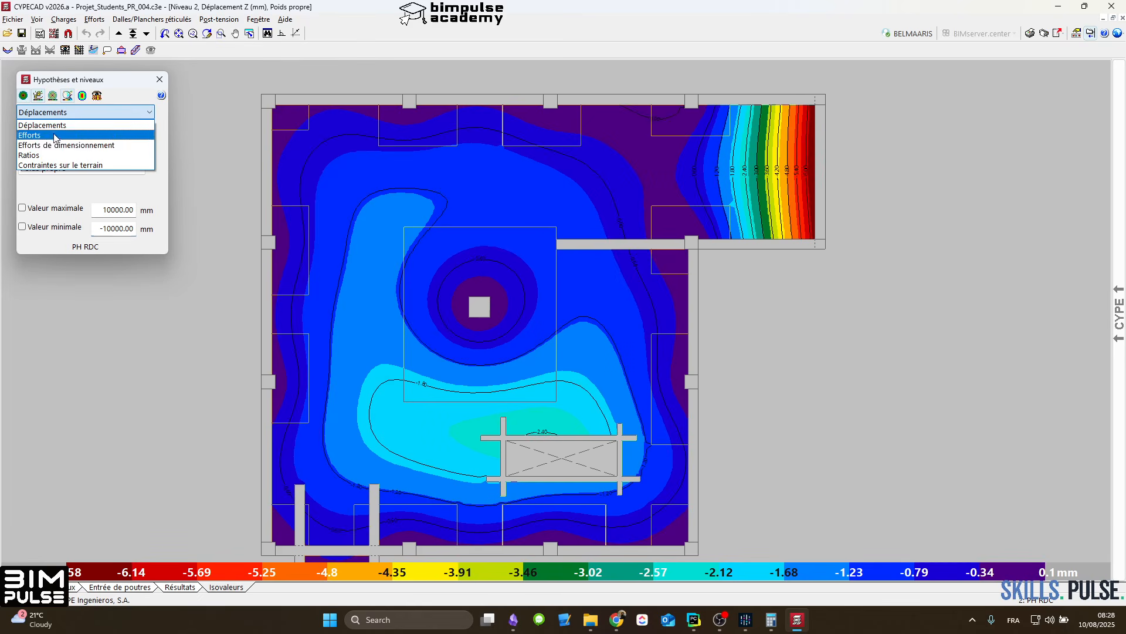
left_click(55, 144)
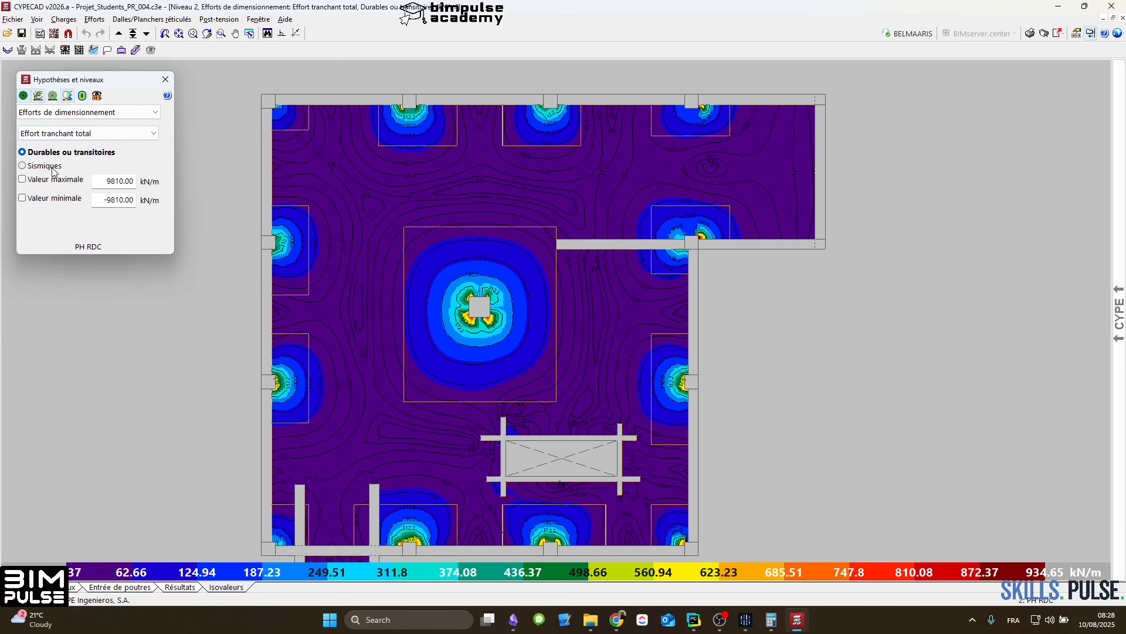
left_click(88, 133)
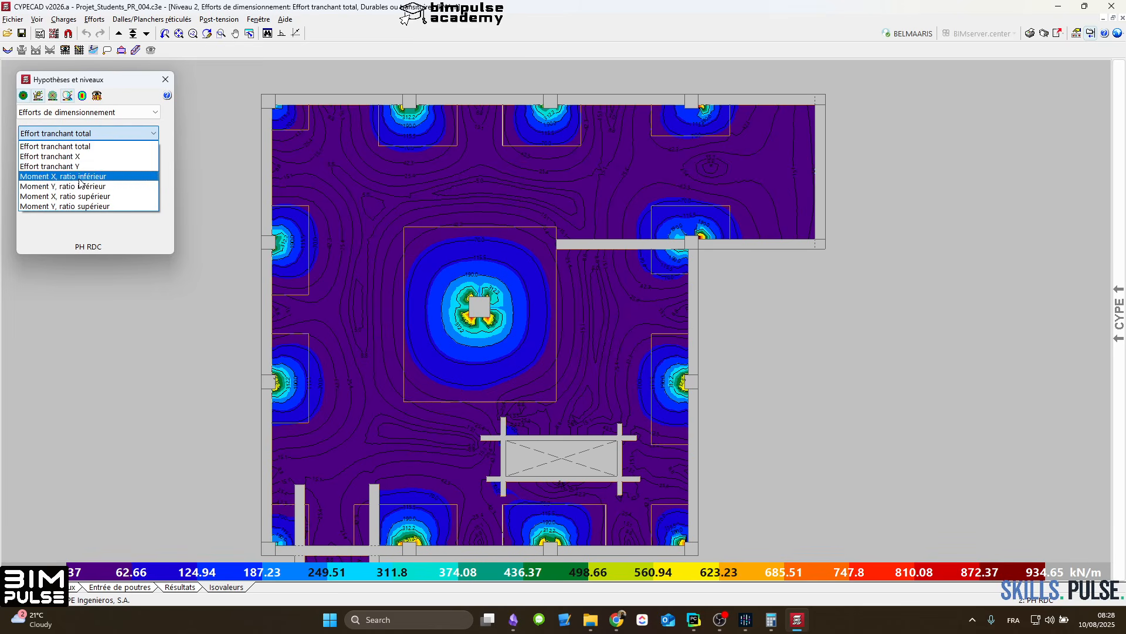
left_click(84, 183)
scroll(593, 344, "up", 4)
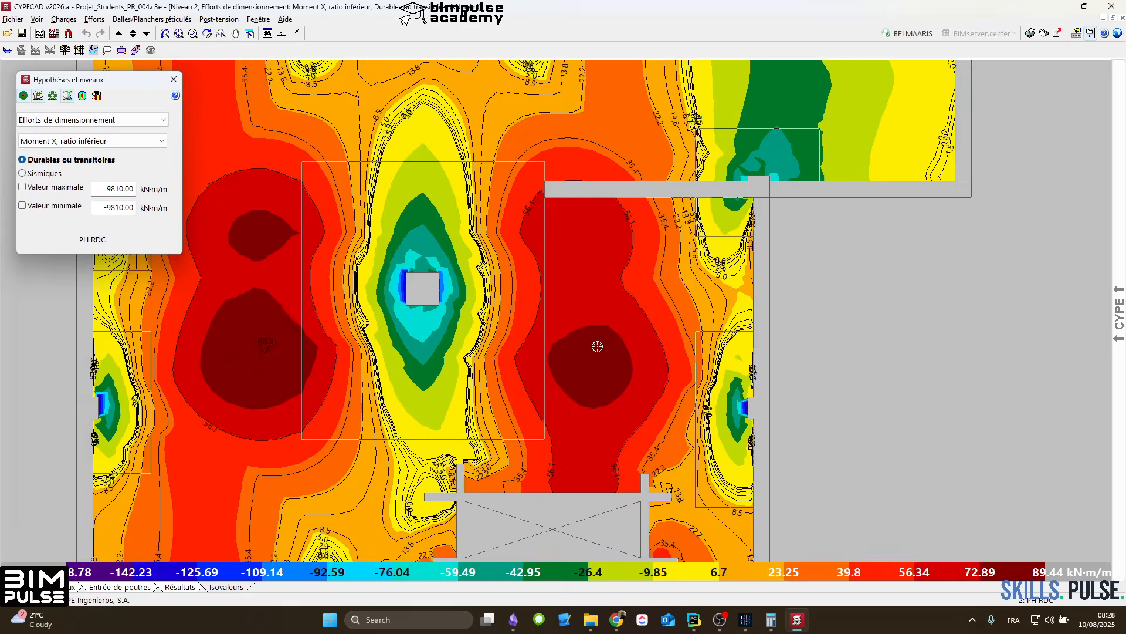
middle_click_drag(597, 346, 783, 315)
scroll(431, 261, "down", 2)
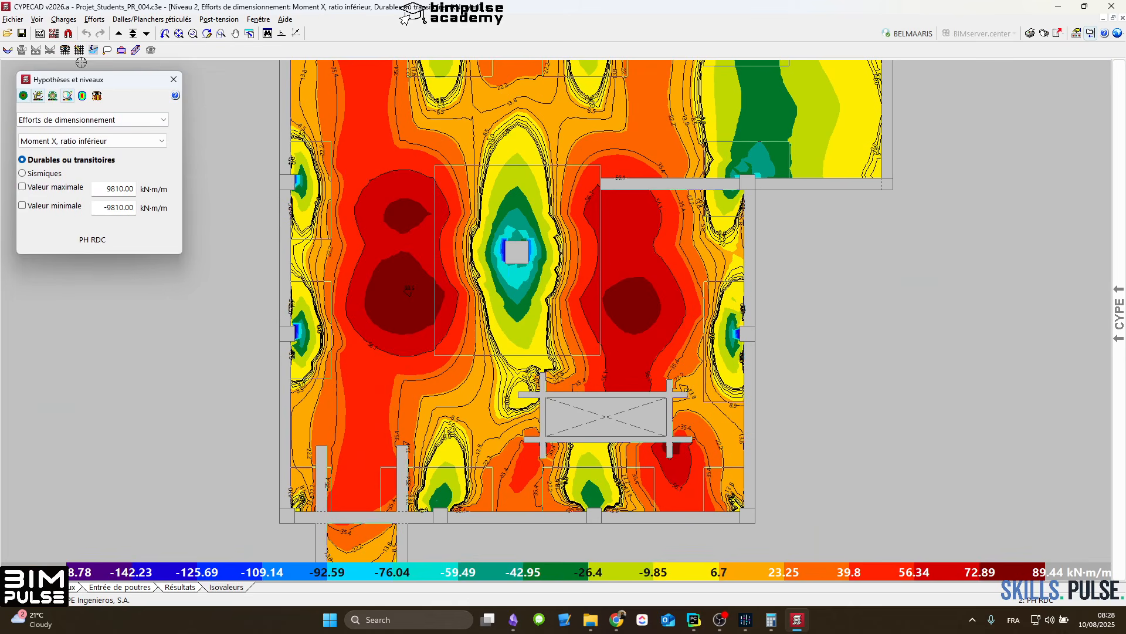
Step: Plot average Moment X values in 0.60 m wide bands across the slab, through P18 and through the rectangular opening
left_click(136, 50)
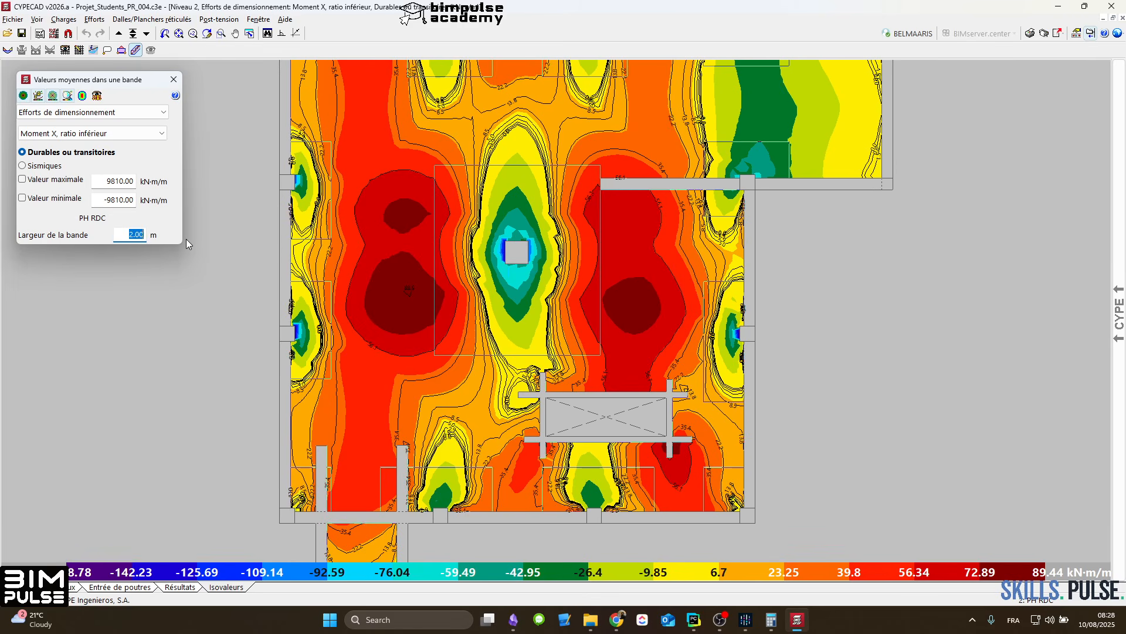
type("0.5")
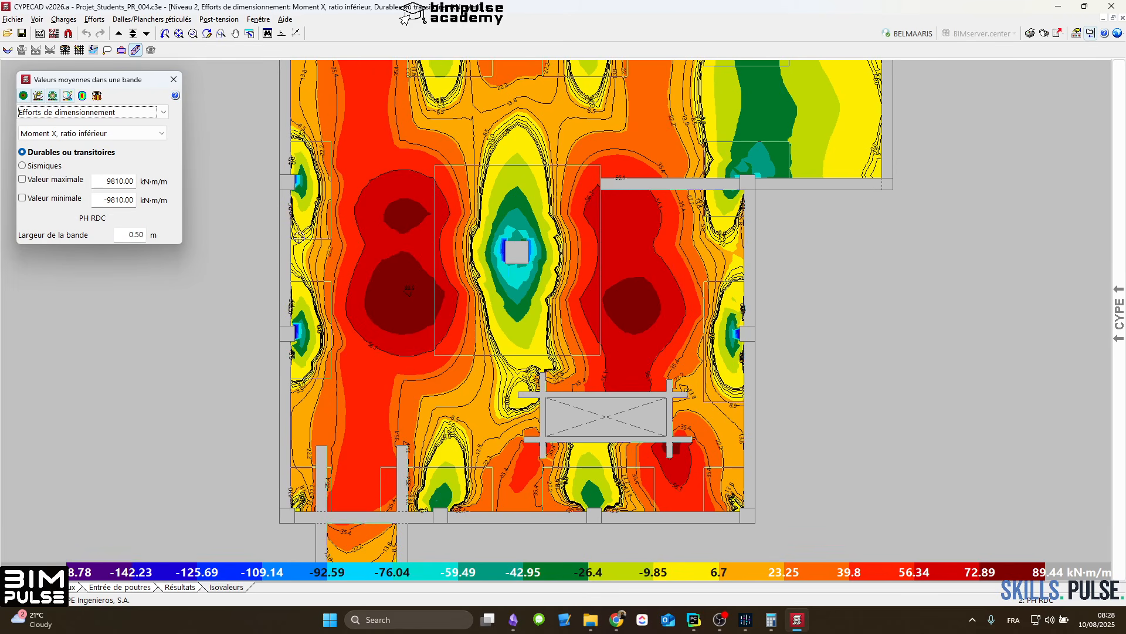
type("0.6")
left_click(293, 247)
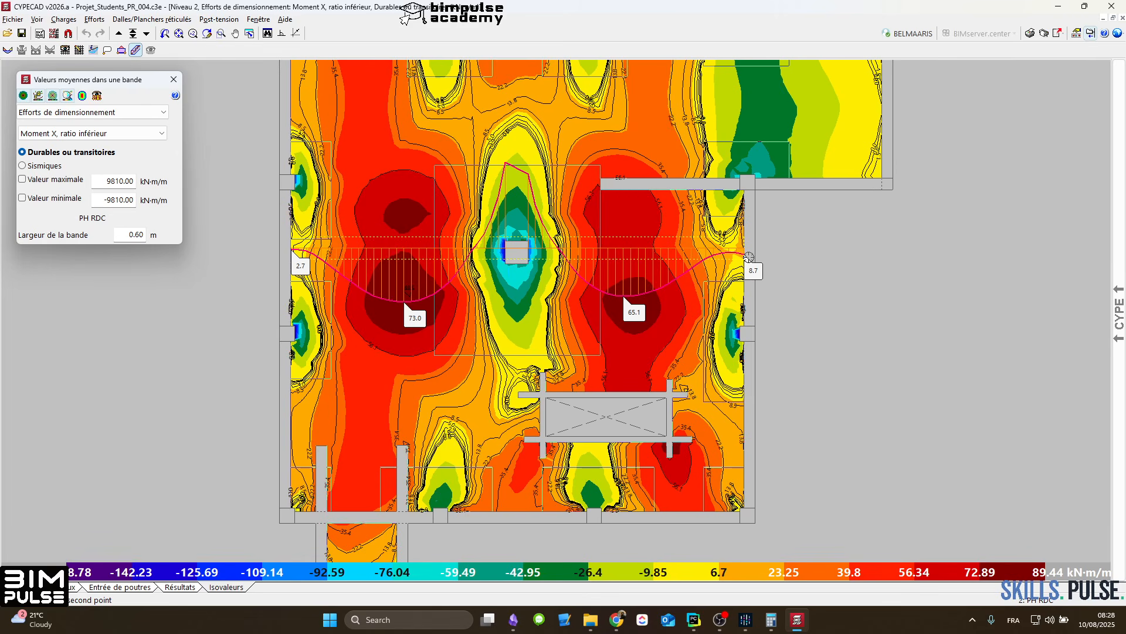
left_click(750, 257)
left_click(296, 414)
left_click(752, 404)
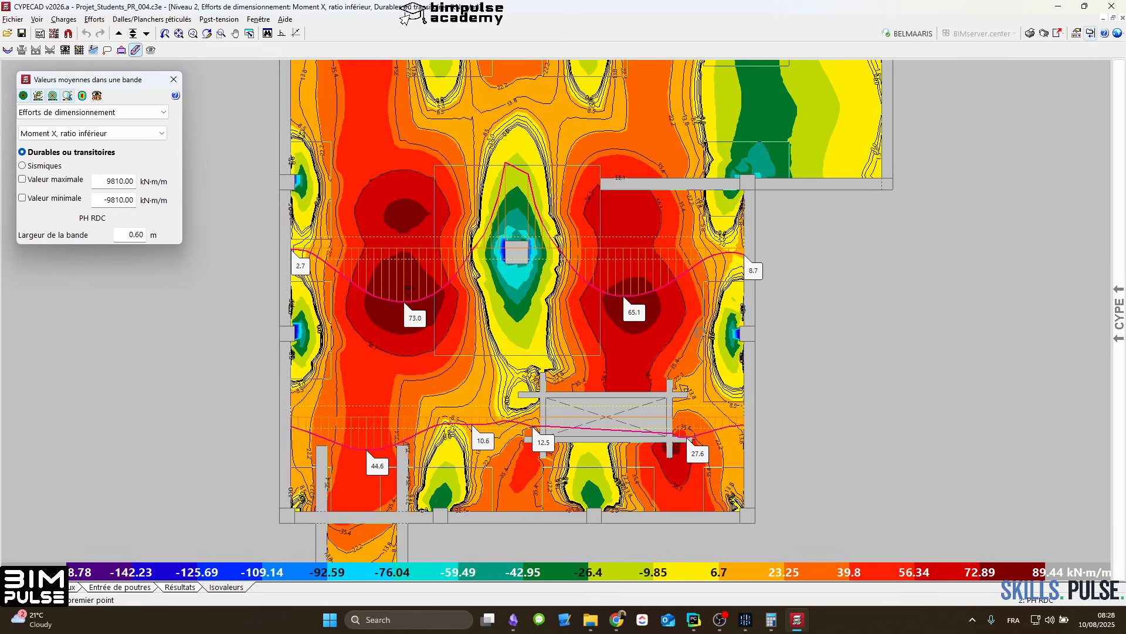
middle_click_drag(646, 294, 628, 390)
left_click(265, 183)
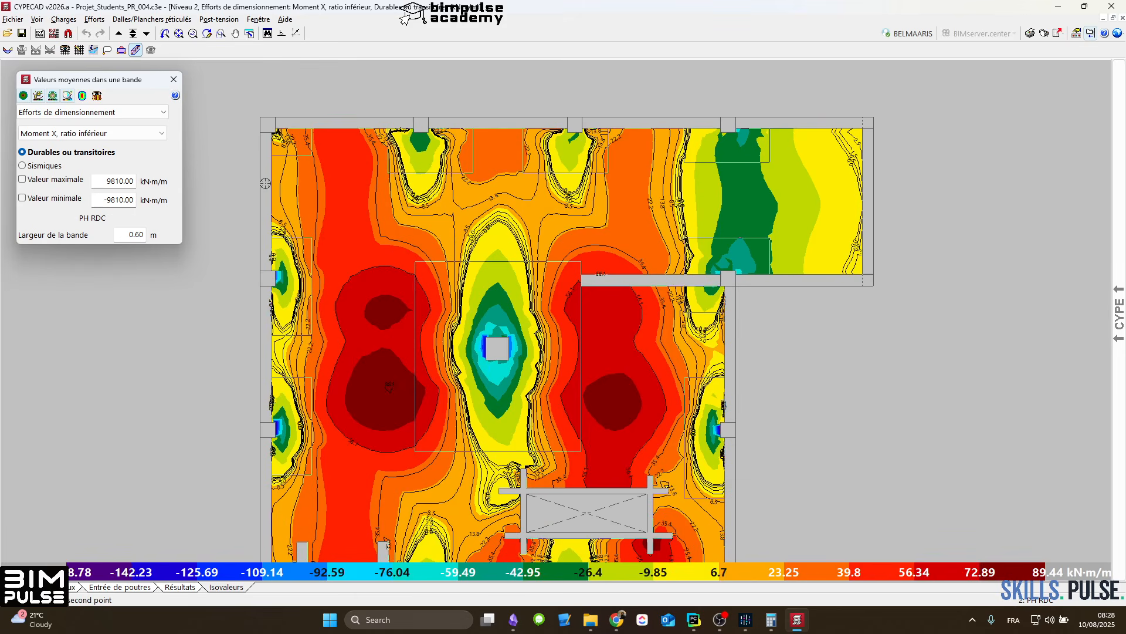
right_click(952, 217)
Step: Switch to Moment Y, ratio inférieur, and plot 0.60 m band averages along the slab near P2, between P2 and P3, and near P4
left_click(88, 133)
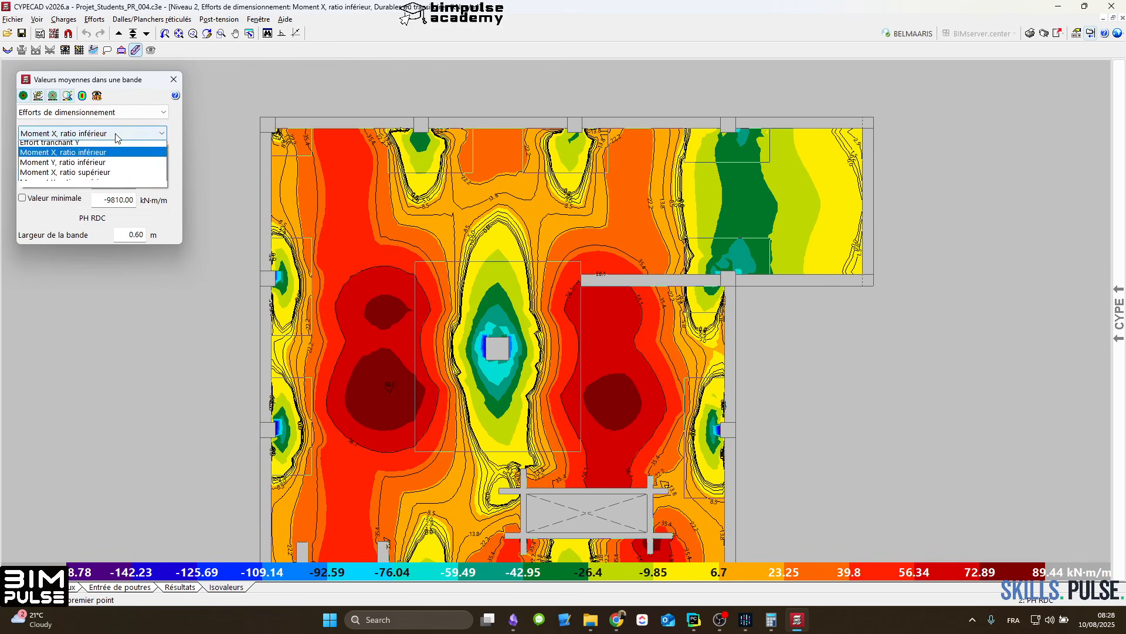
left_click(88, 186)
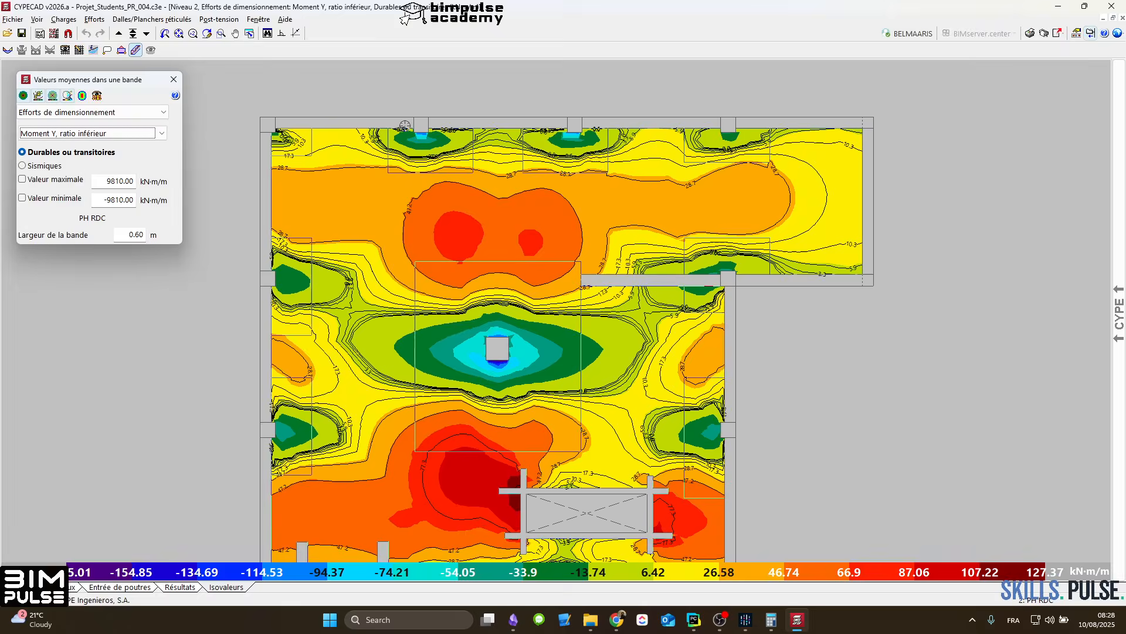
scroll(402, 123, "down", 2)
scroll(402, 125, "up", 2)
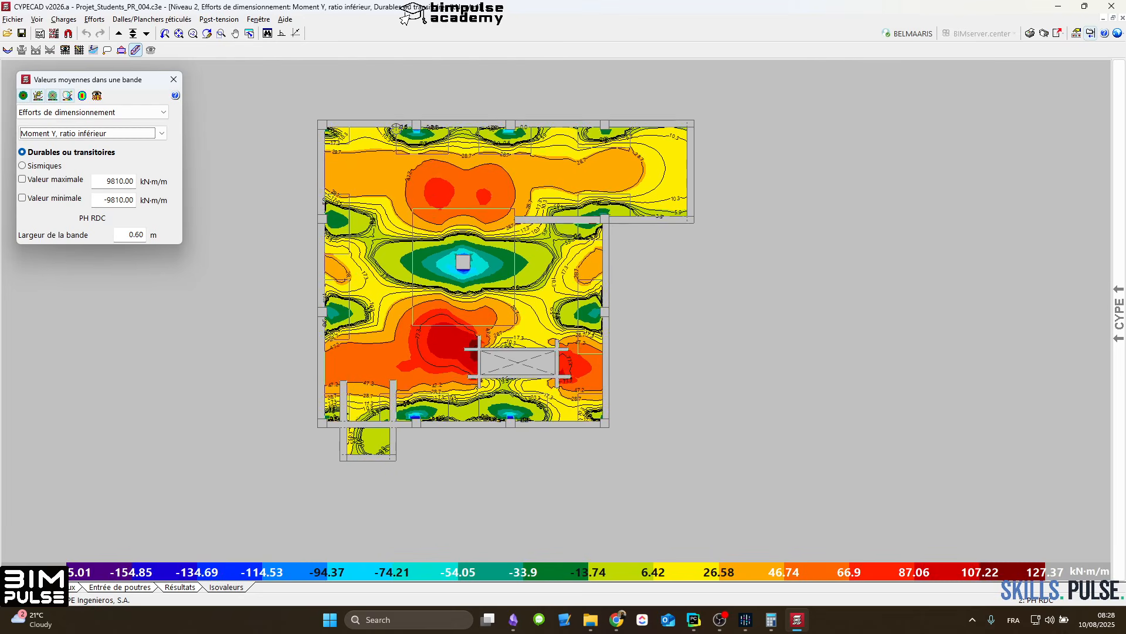
left_click(383, 125)
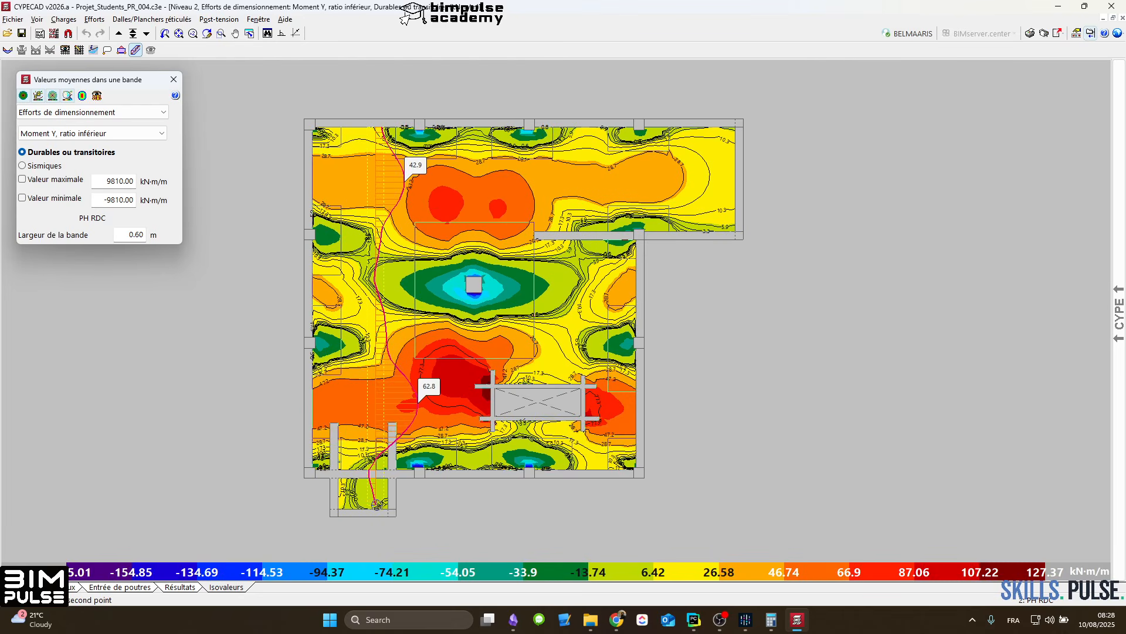
left_click(375, 508)
left_click(462, 127)
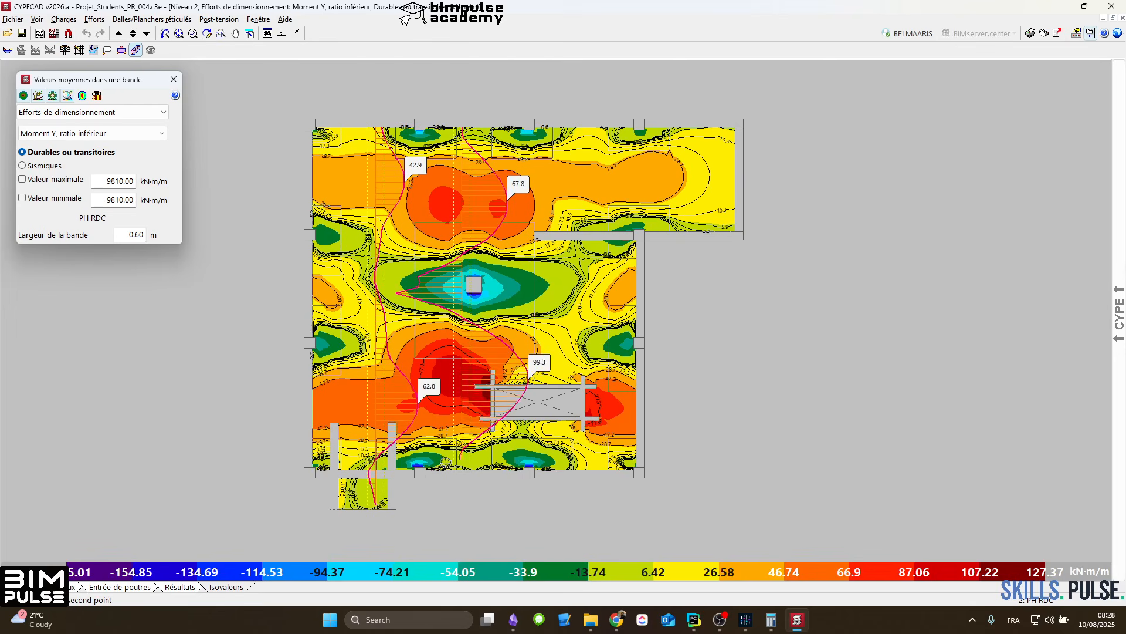
left_click(447, 463)
left_click(615, 123)
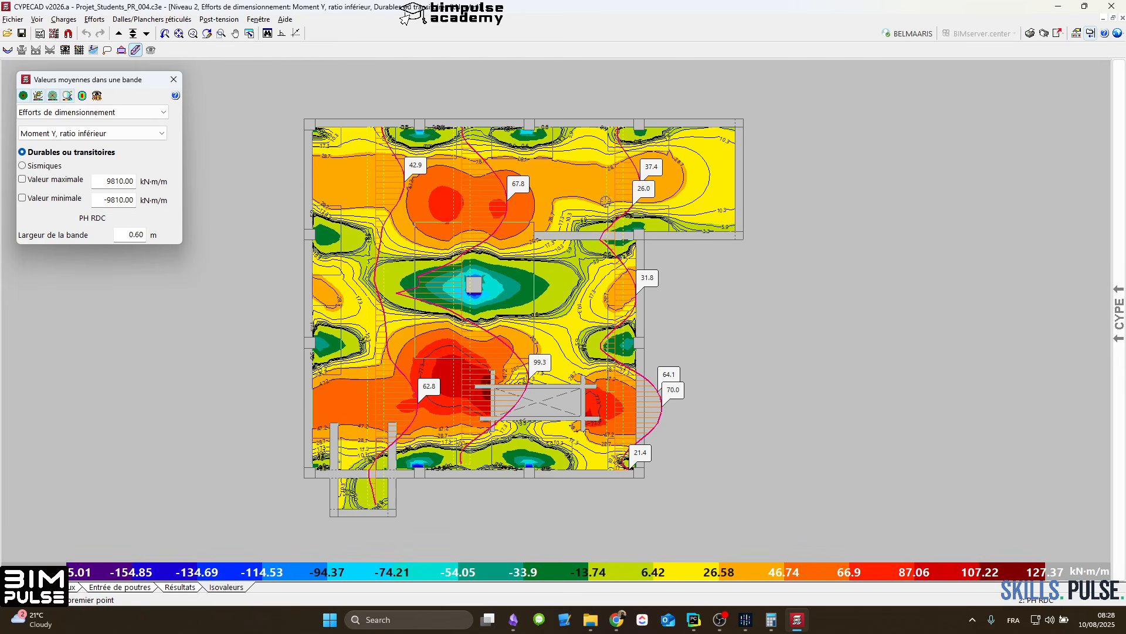
Step: Set the averaging band width to 1.00 m and replot Moment Y along the slab near P2 and between P2 and P3
left_click_drag(127, 234, 152, 234)
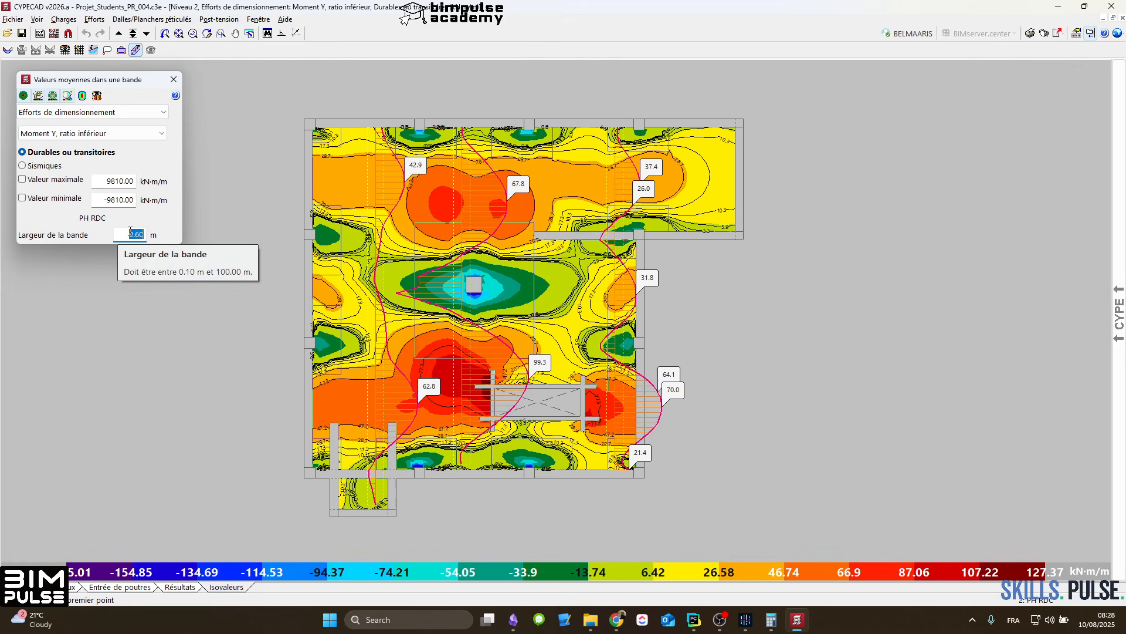
key("Return")
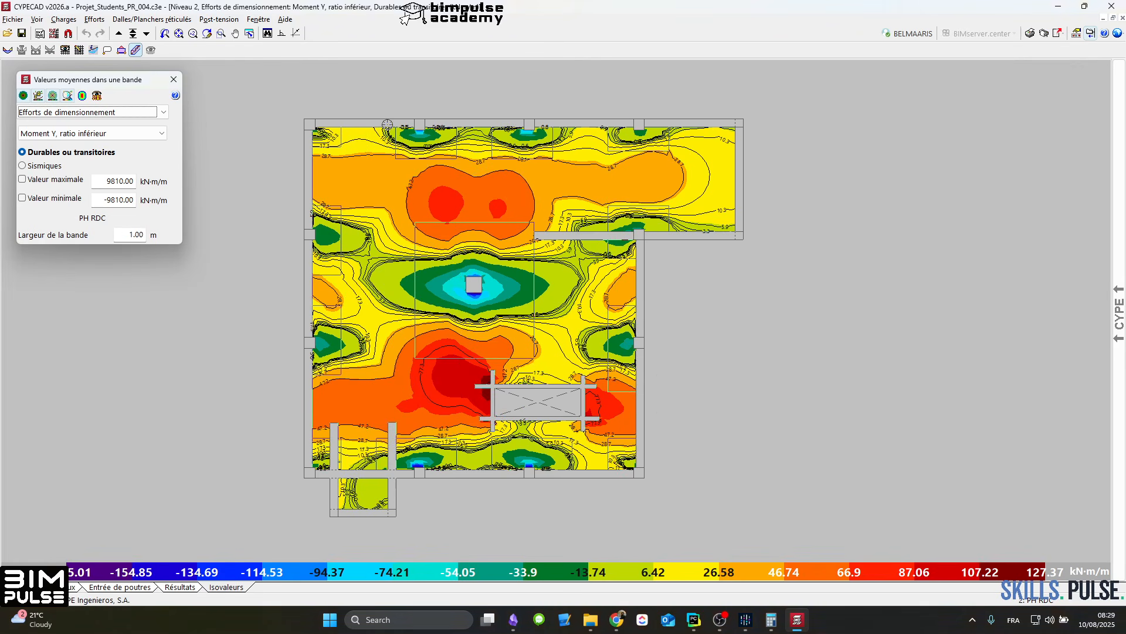
left_click(386, 124)
left_click(359, 491)
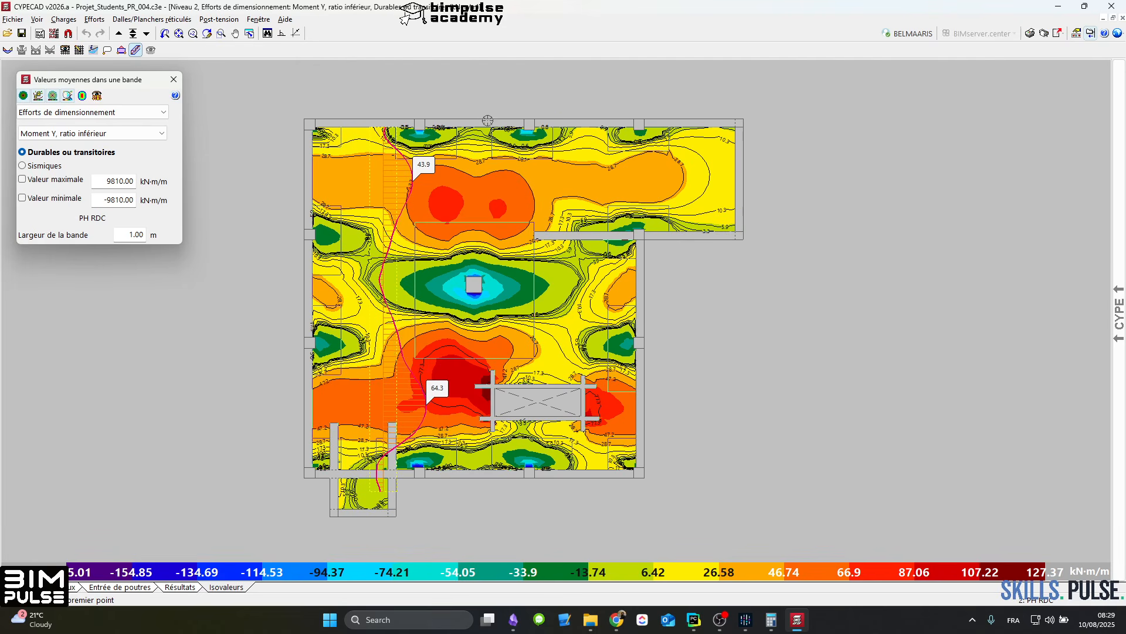
left_click(475, 394)
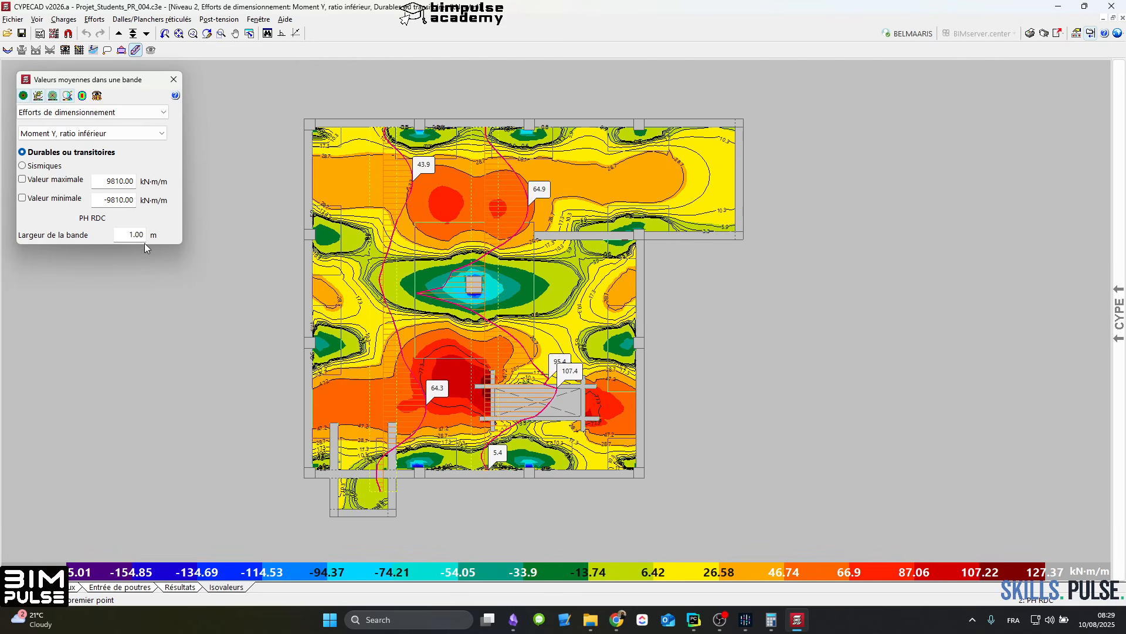
Step: Set the averaging band width back to 0.60 m
left_click(122, 234)
type("0.60")
key("Tab")
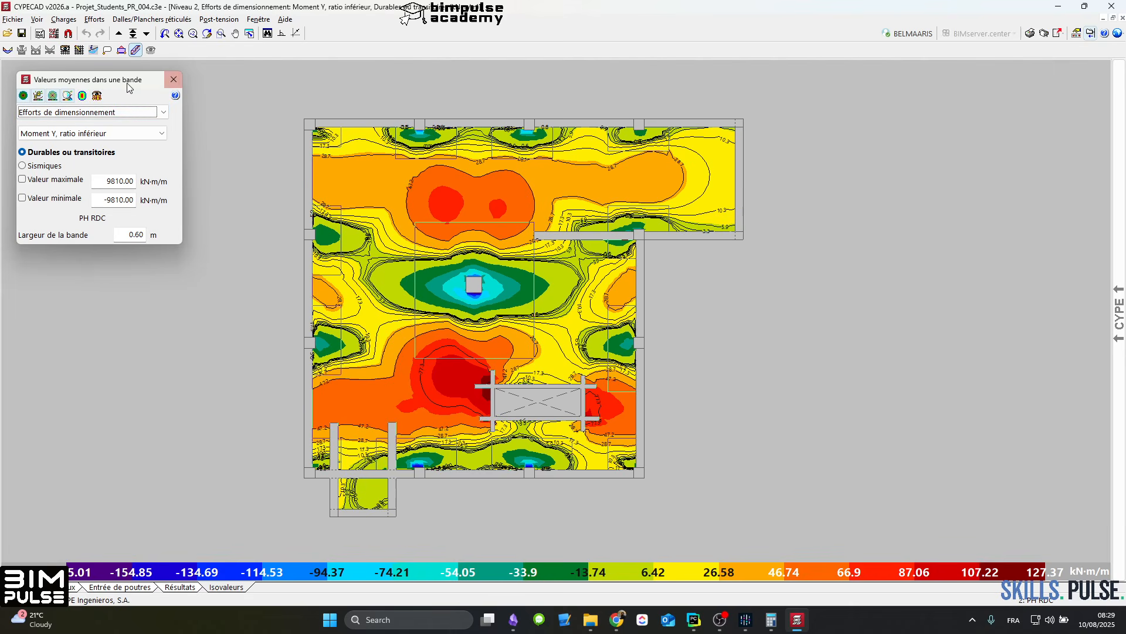
Step: Read the Moment Y value at two points in the P1–P4 bay, about (1.57, 23.71) and (8.73, 23.71)
left_click(107, 50)
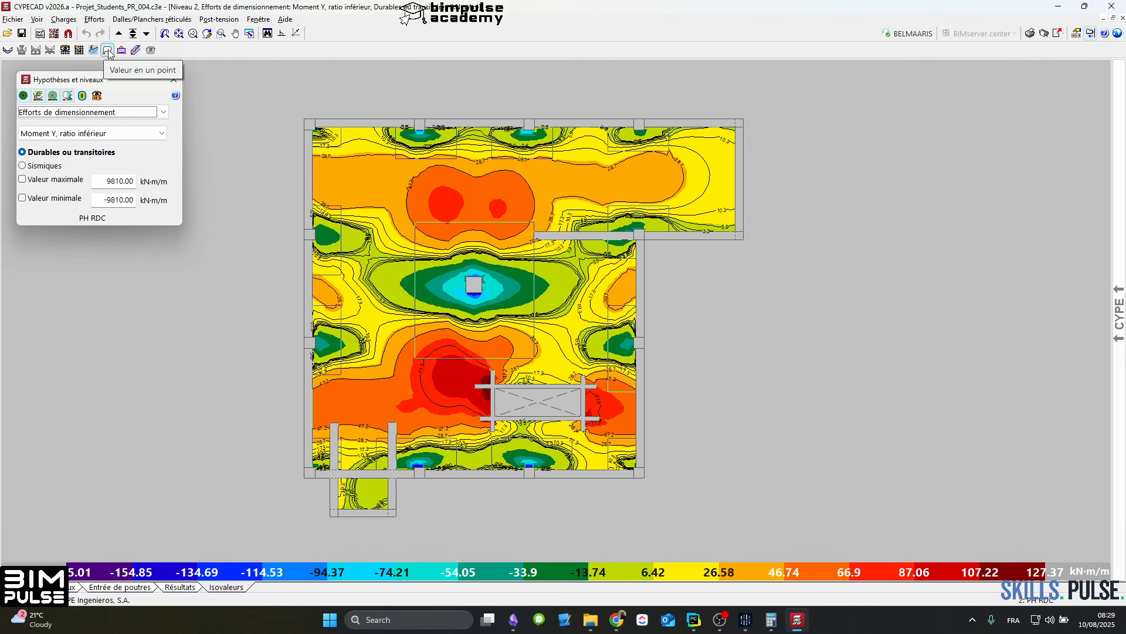
left_click(348, 189)
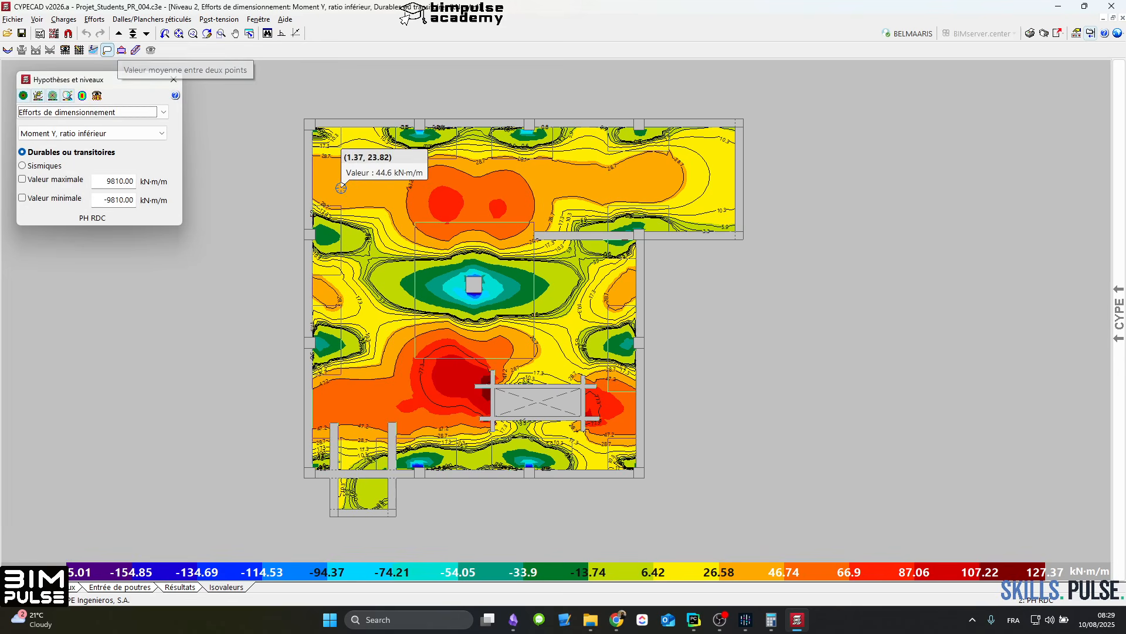
left_click(539, 189)
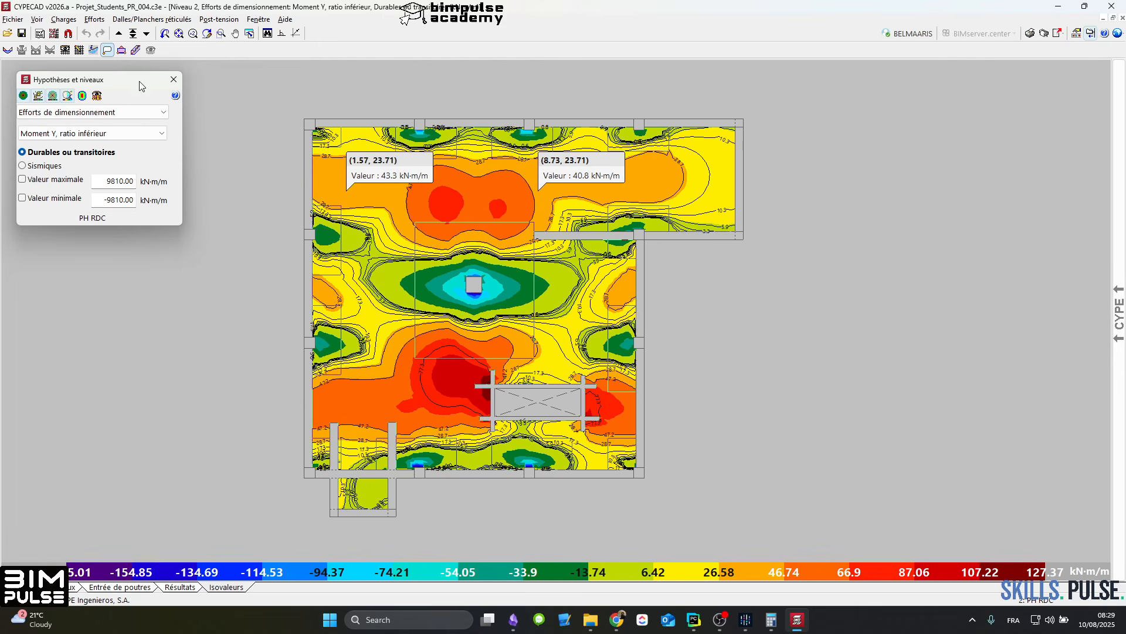
Step: Plot the average Moment Y between two points along a line about 11.70 m long across the P1–P4 bay
left_click(123, 53)
left_click(389, 199)
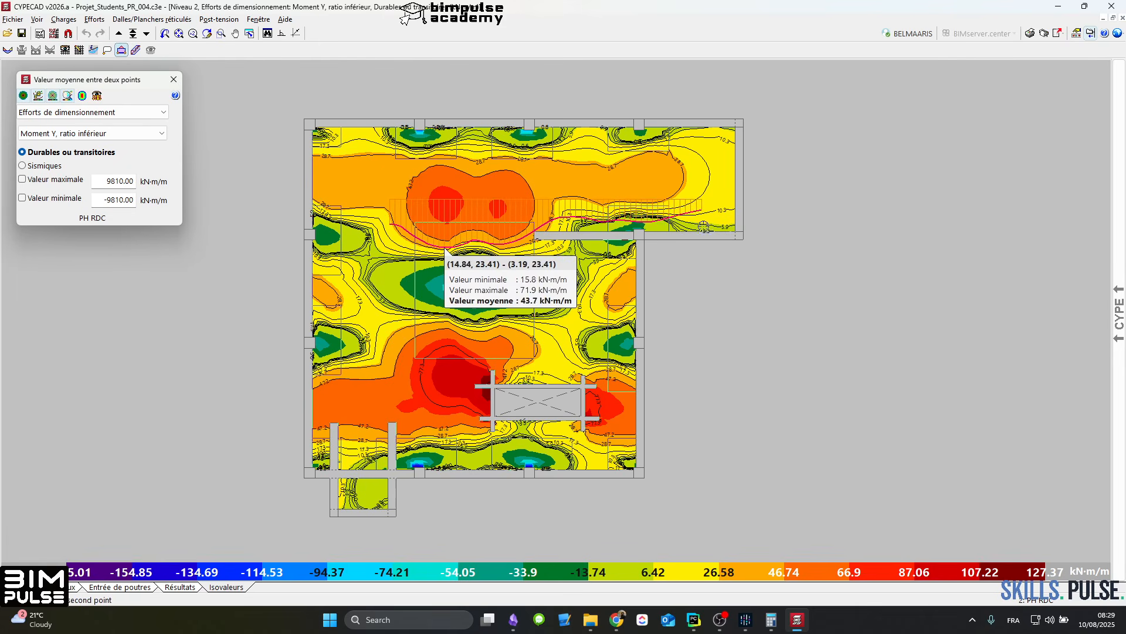
left_click(704, 224)
left_click(358, 179)
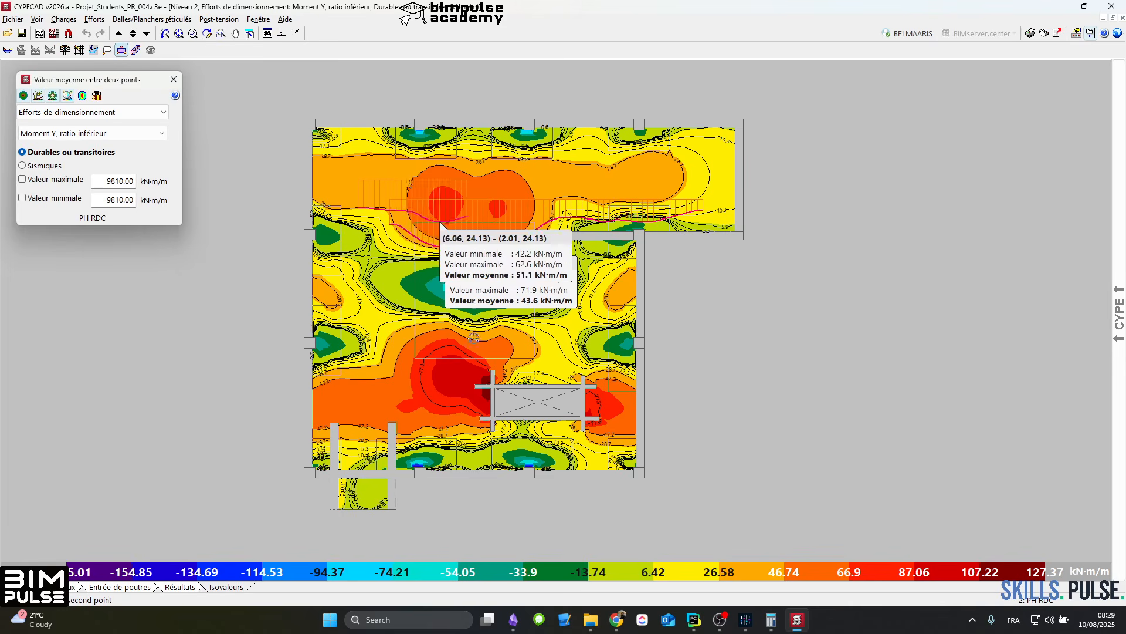
right_click(375, 191)
Step: Return to the results plan and display the slab's additional reinforcement (Armature renfort)
left_click(181, 590)
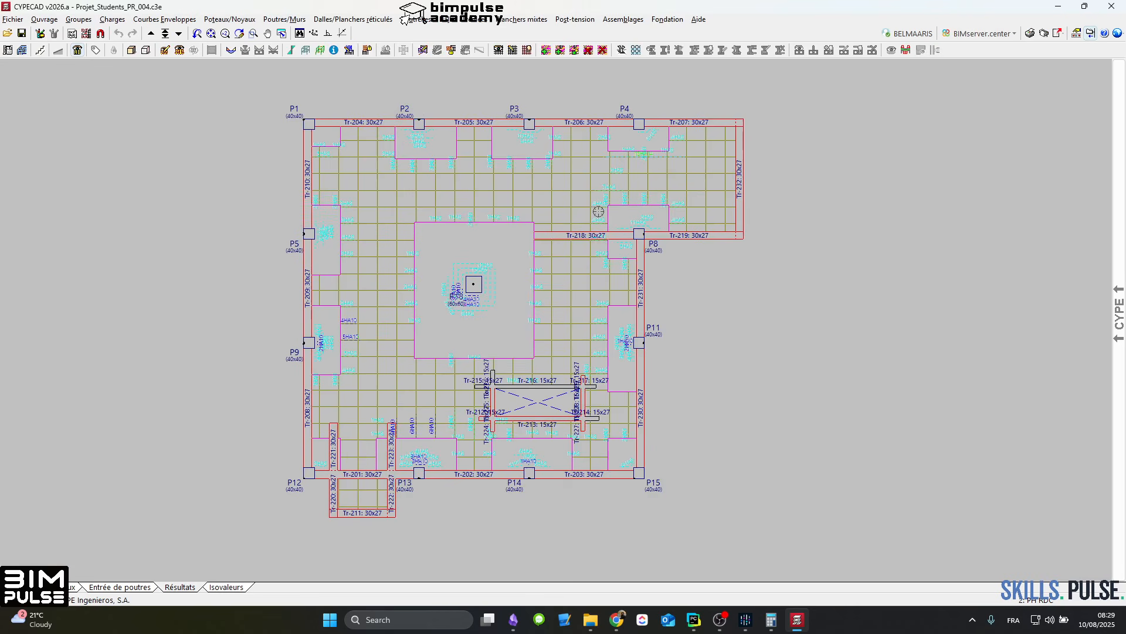
middle_click_drag(640, 210, 569, 244)
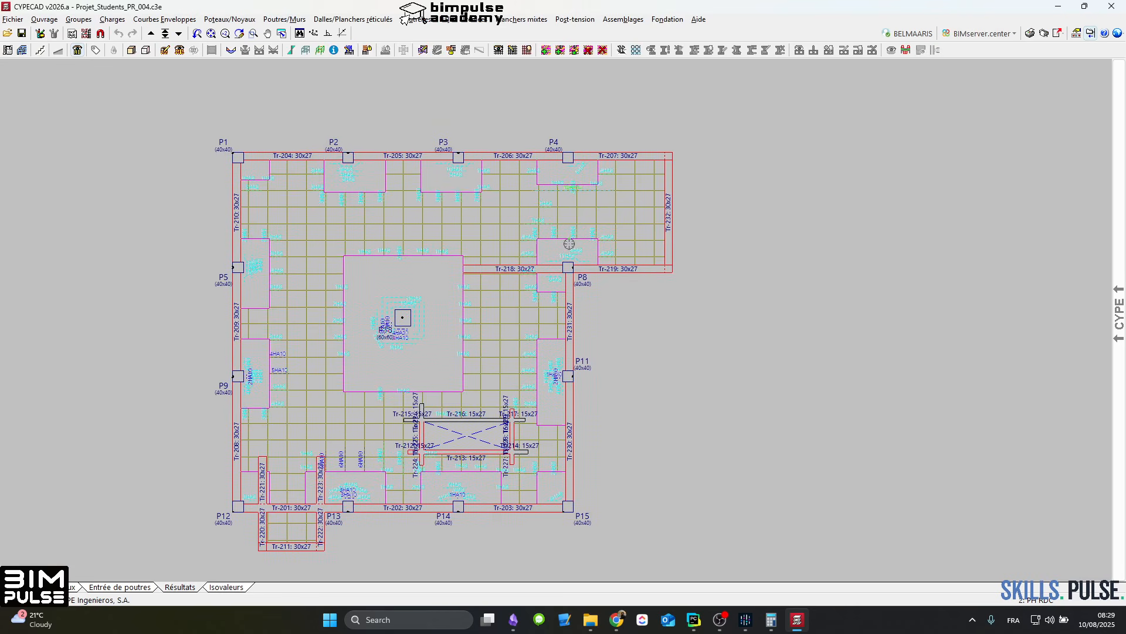
scroll(441, 492, "up", 3)
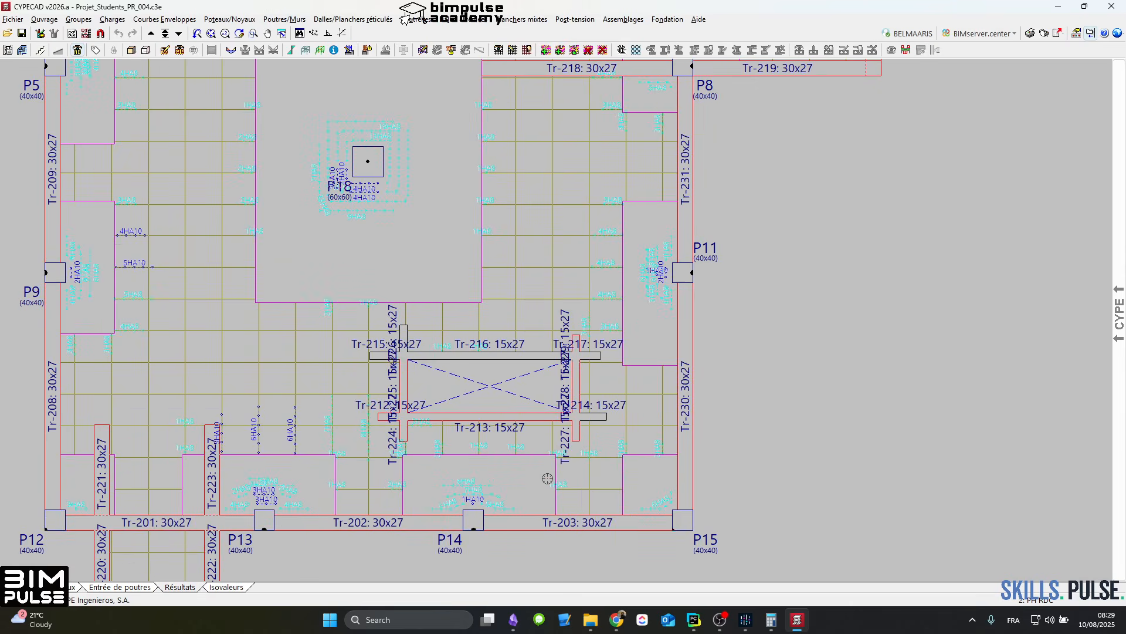
middle_click_drag(525, 434, 614, 409)
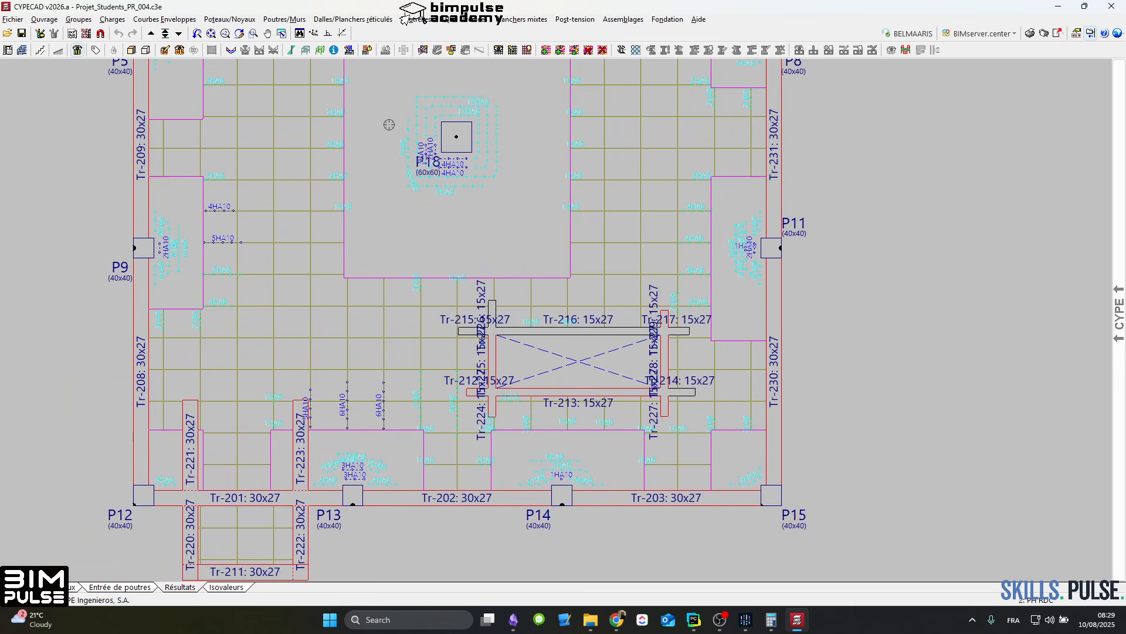
left_click(500, 50)
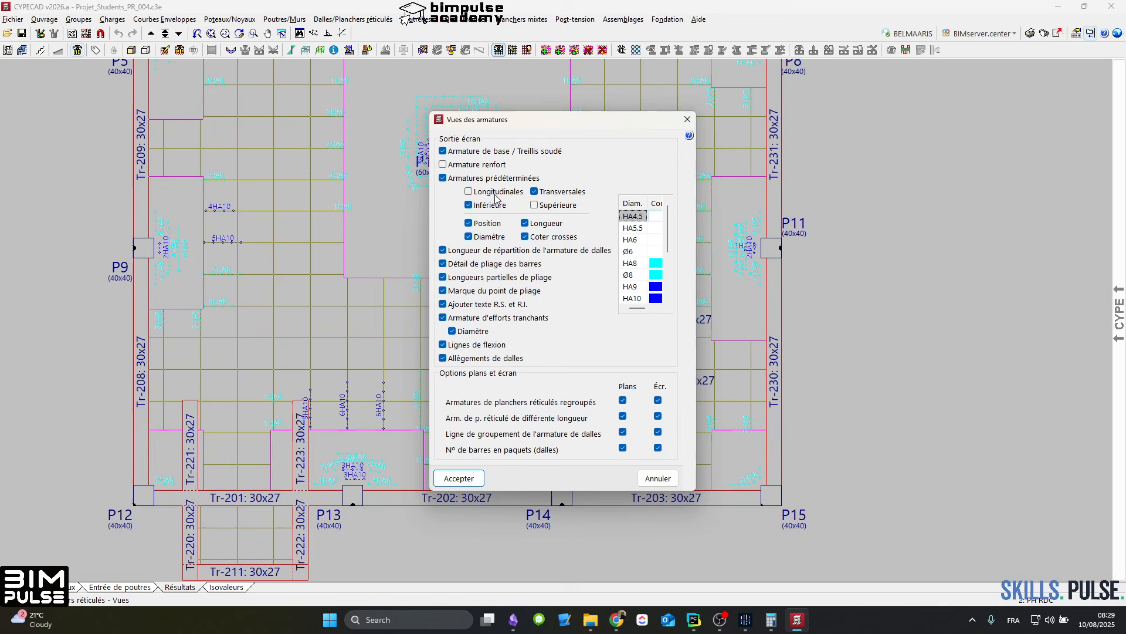
left_click(483, 164)
left_click(462, 478)
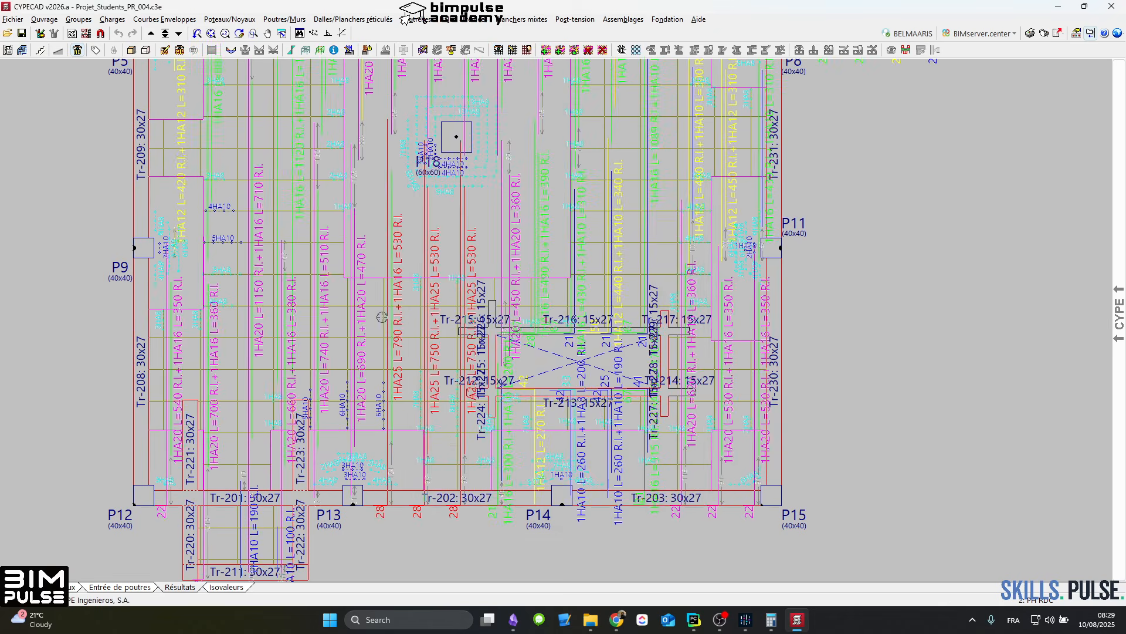
scroll(381, 318, "down", 8)
middle_click_drag(395, 186, 389, 278)
scroll(389, 279, "up", 5)
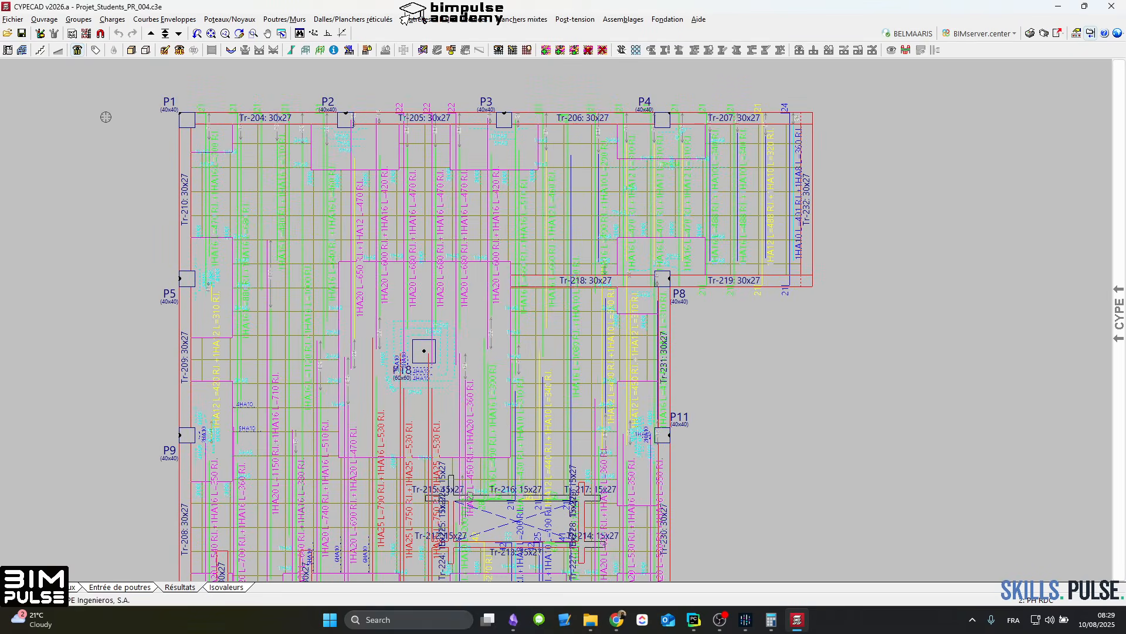
Step: Open the project's general data and check the bar steel type settings for the HA bars
left_click(8, 50)
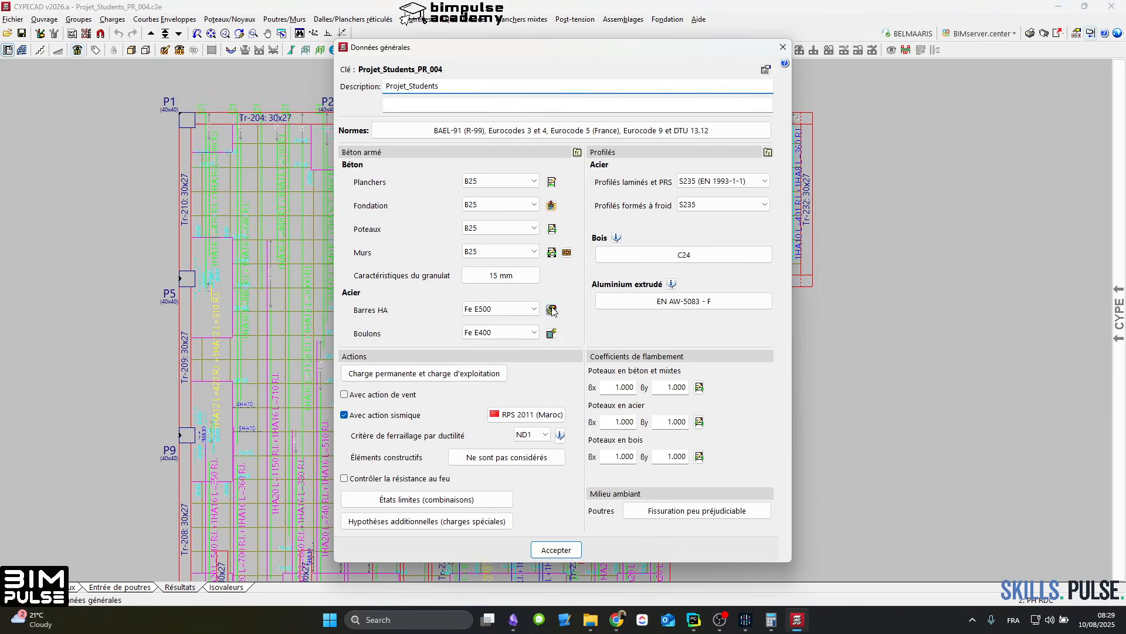
left_click(552, 310)
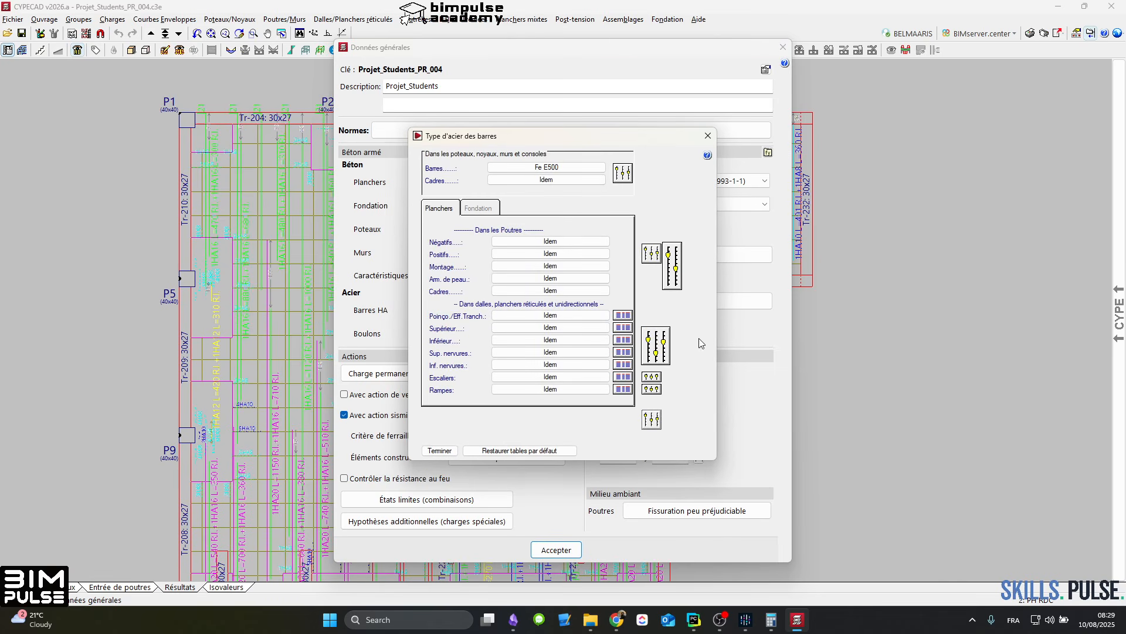
key("Escape")
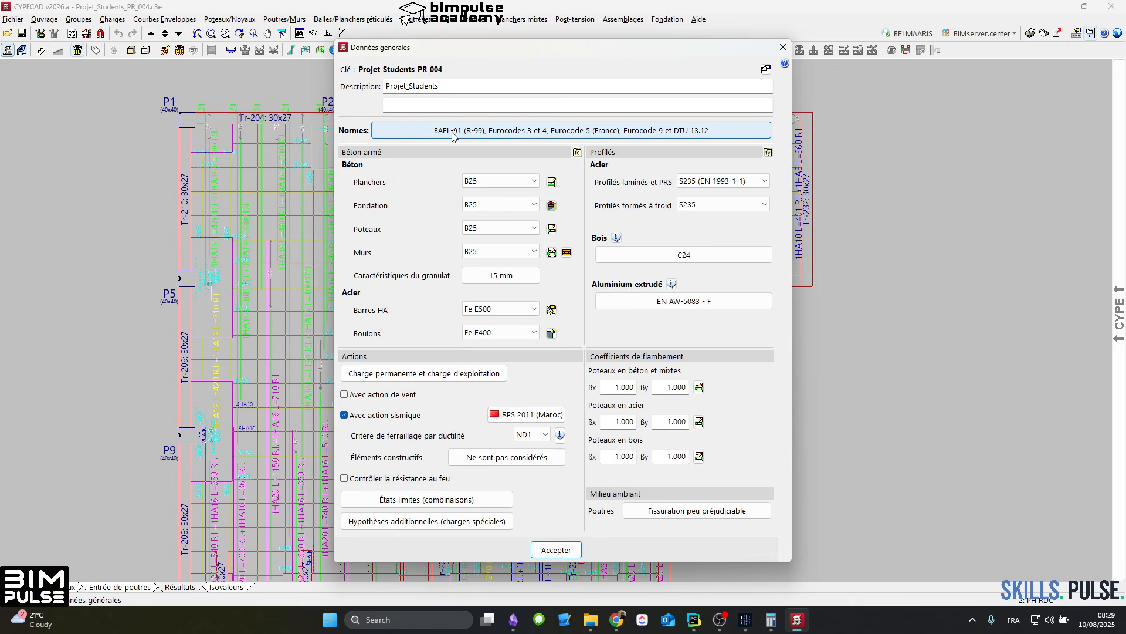
Step: Change the concrete design code to Eurocode 2 (Singapour) and accept losing the existing calculation results
left_click(455, 135)
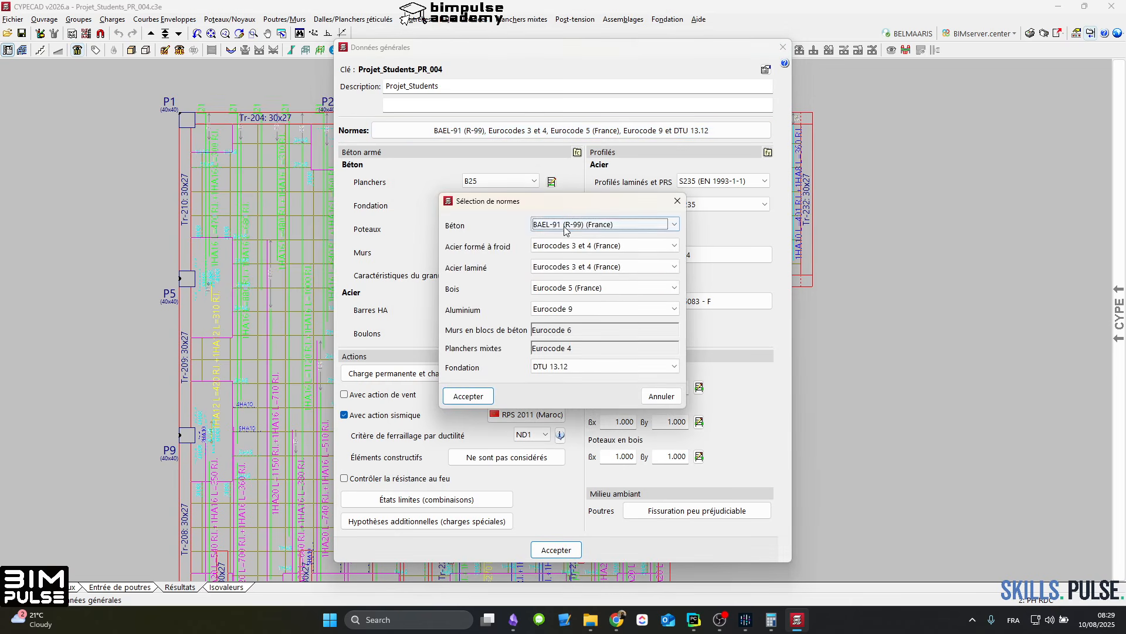
left_click(565, 226)
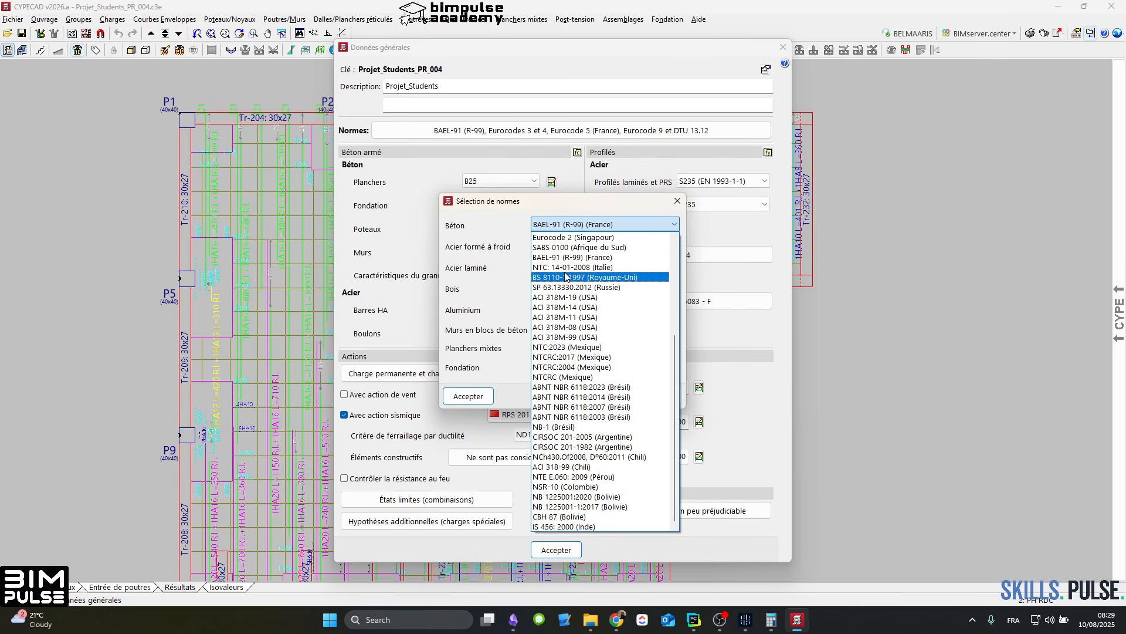
left_click(580, 241)
left_click(367, 347)
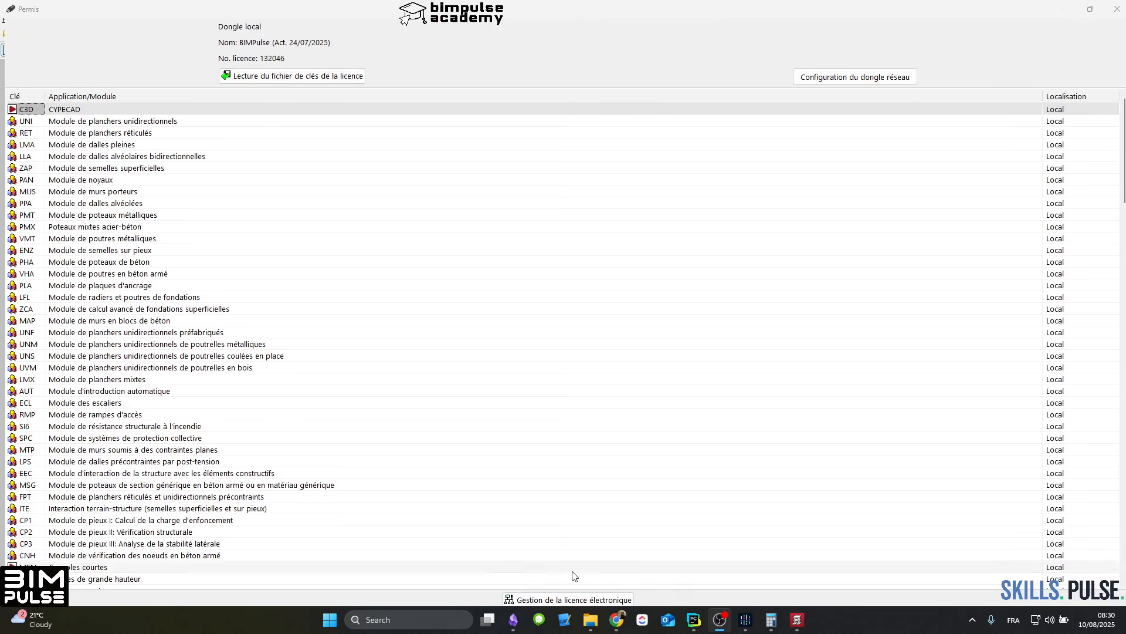
left_click(1117, 9)
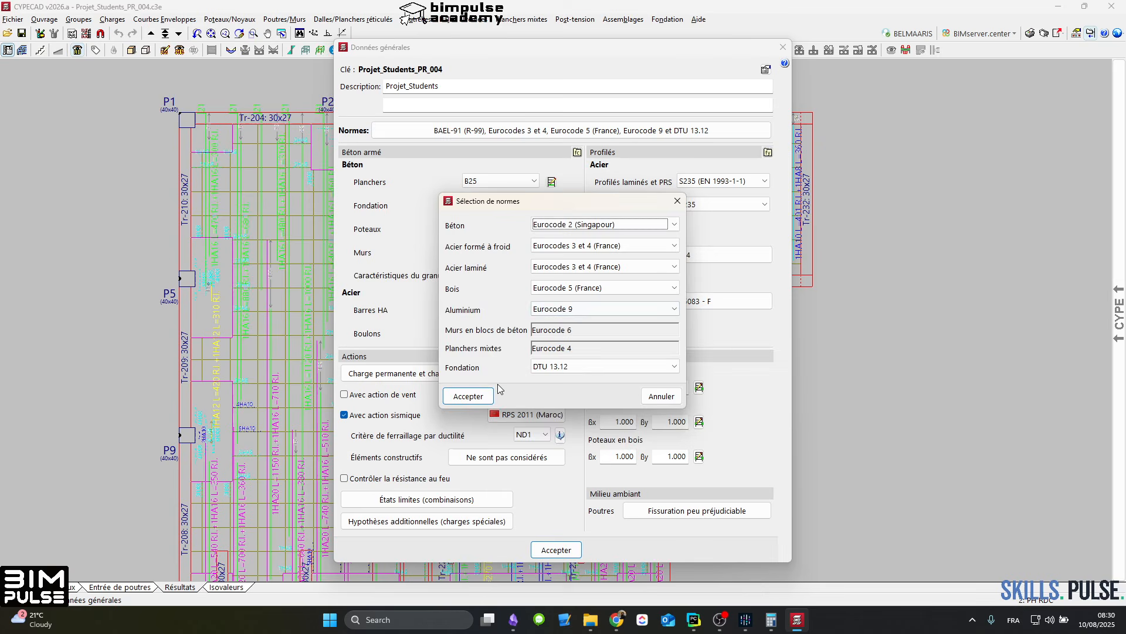
left_click(467, 394)
left_click(386, 343)
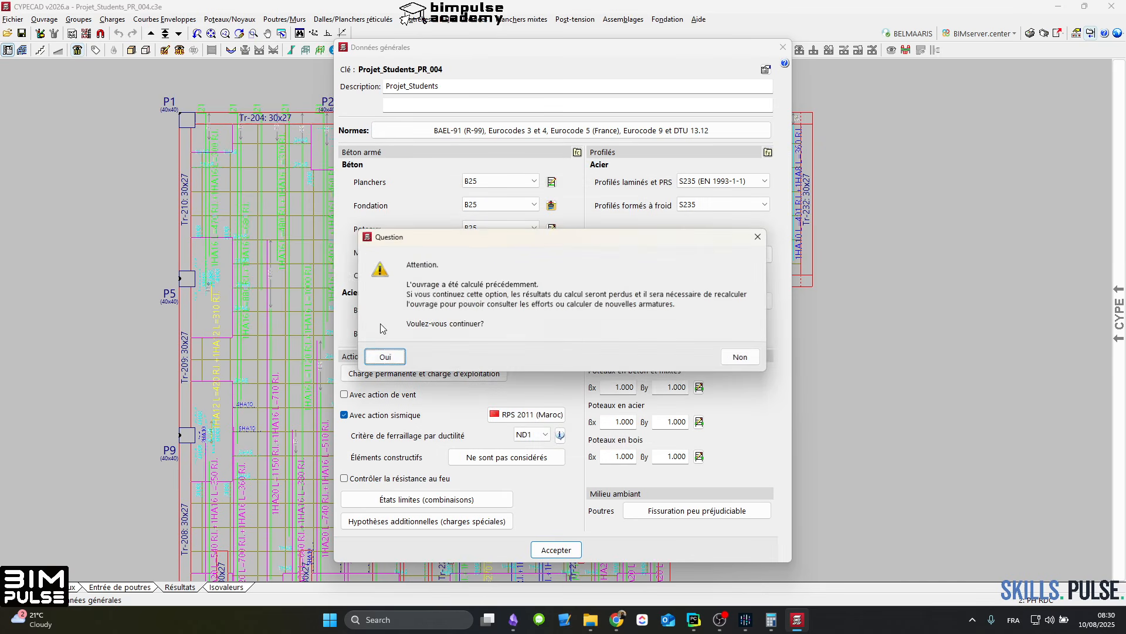
left_click(385, 356)
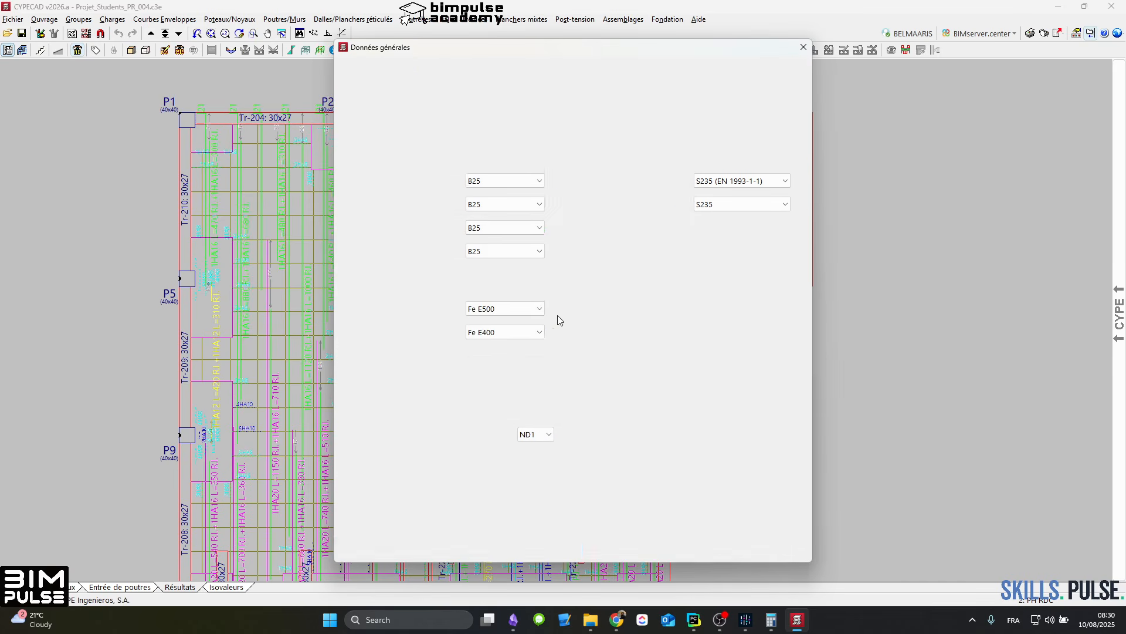
Step: Review the steel grades available for the HA bars, keeping Grade 500
left_click(536, 313)
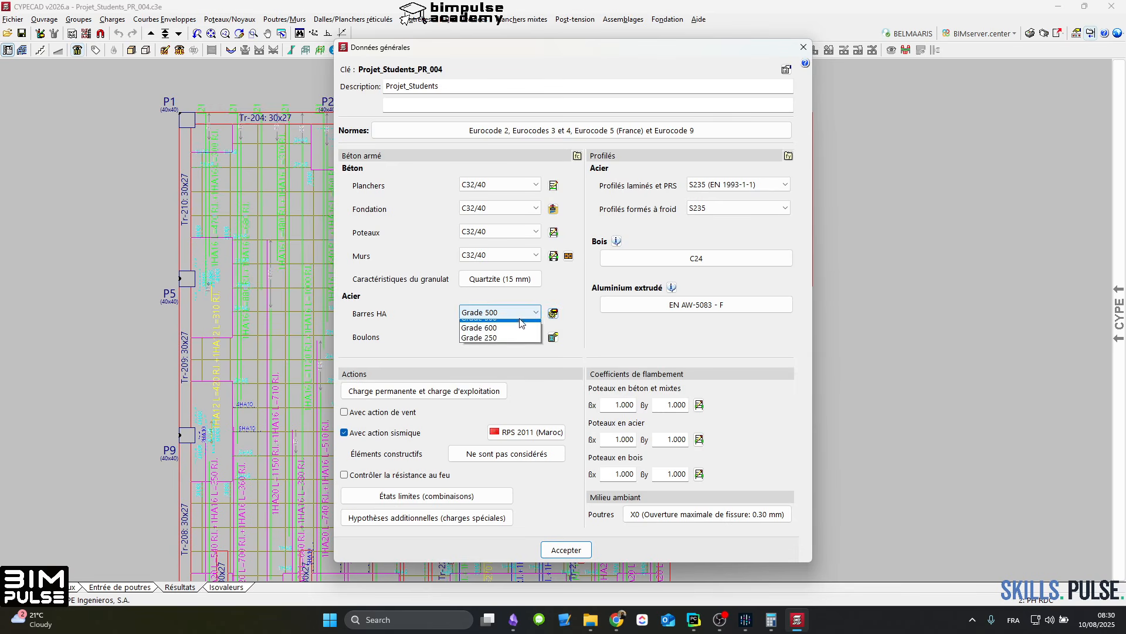
left_click(508, 339)
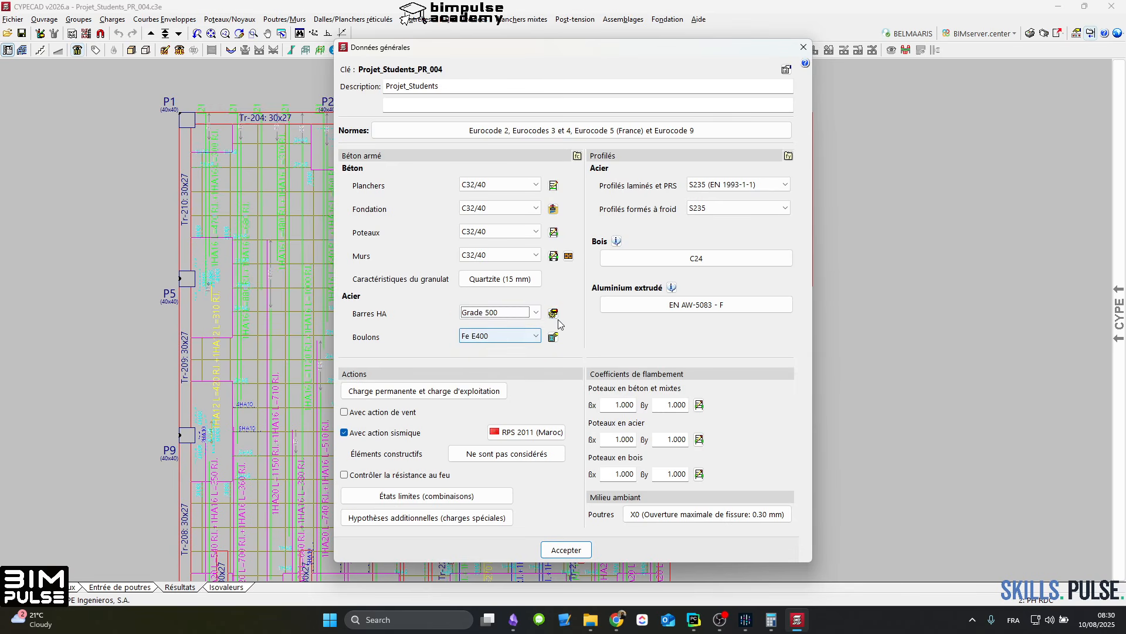
left_click(516, 315)
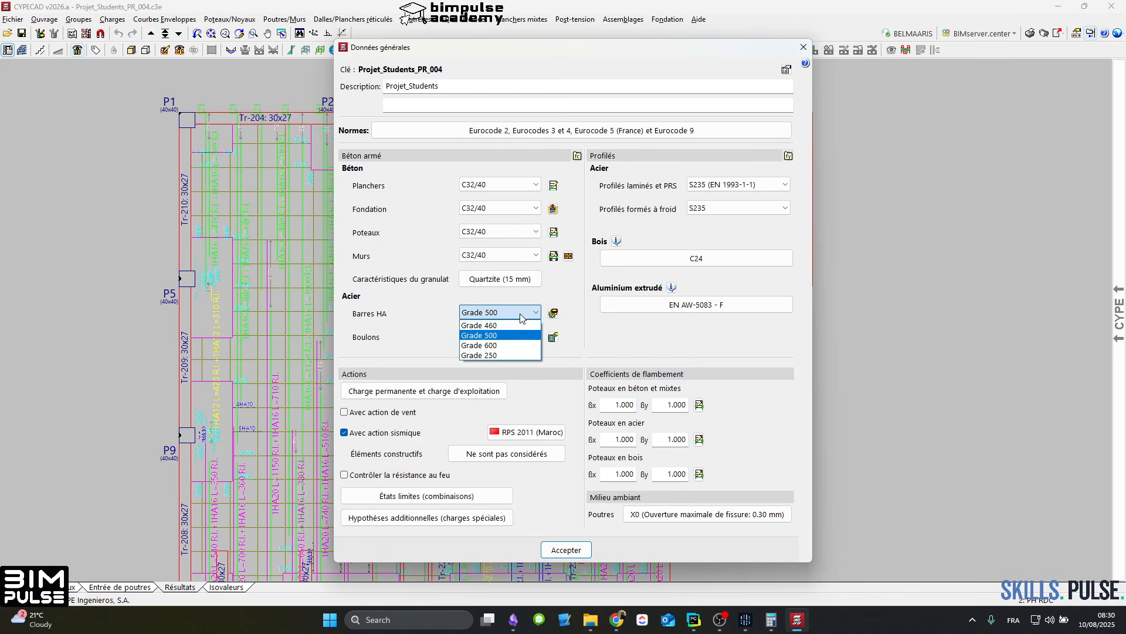
left_click(520, 315)
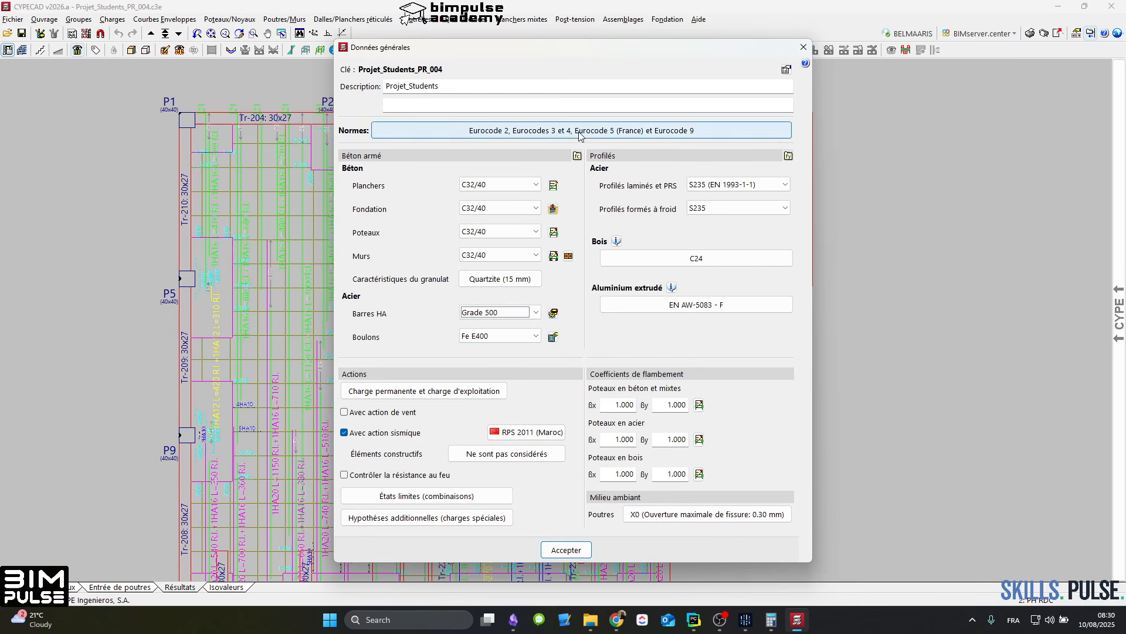
left_click(530, 313)
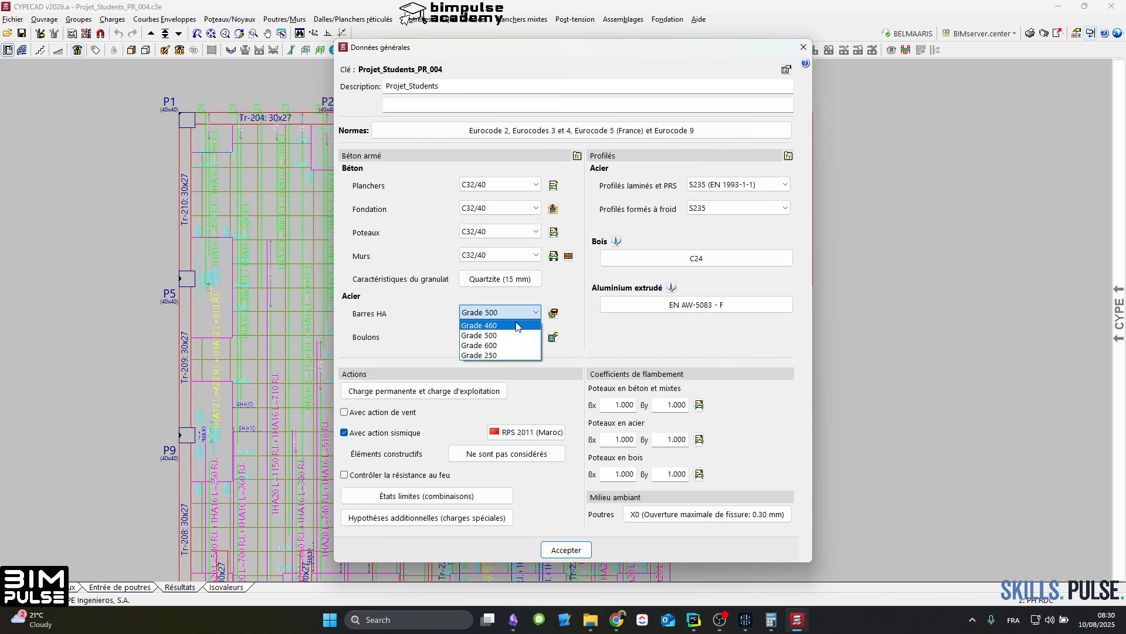
left_click(505, 339)
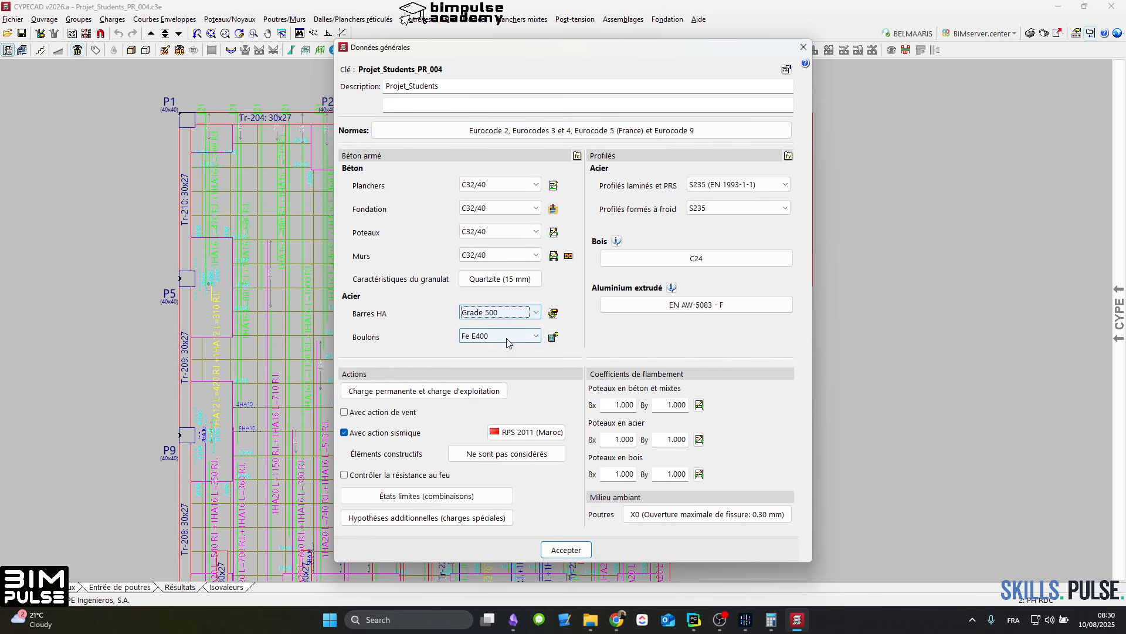
Step: Set the concrete of floors, foundation, columns and walls to C25/30 and the bolt steel to Fe E500
left_click(496, 186)
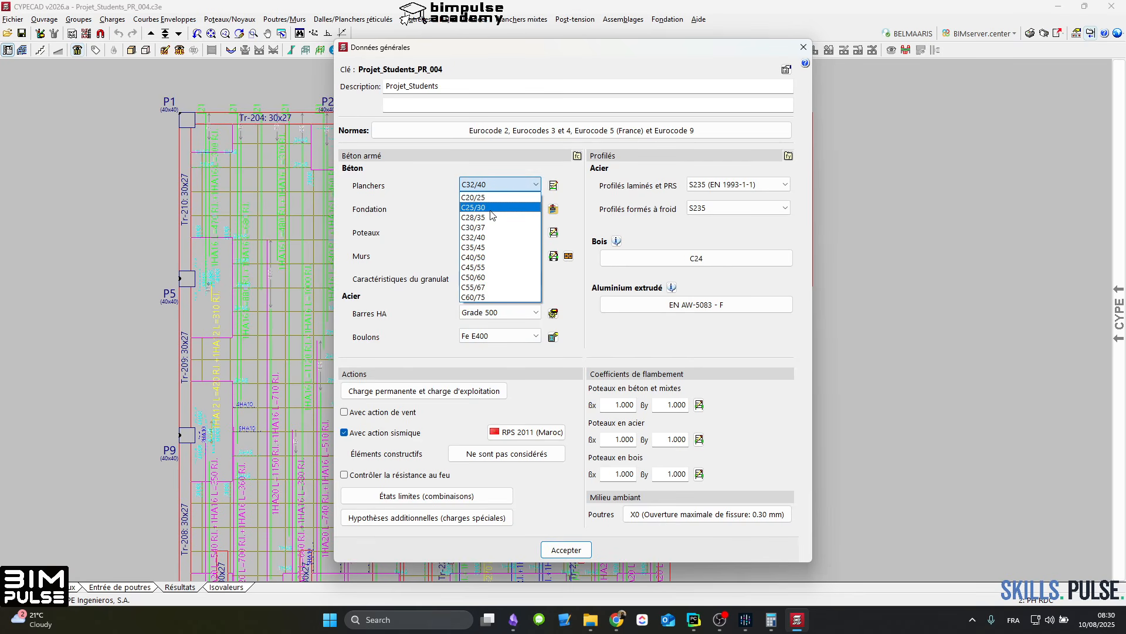
left_click(492, 207)
left_click(493, 209)
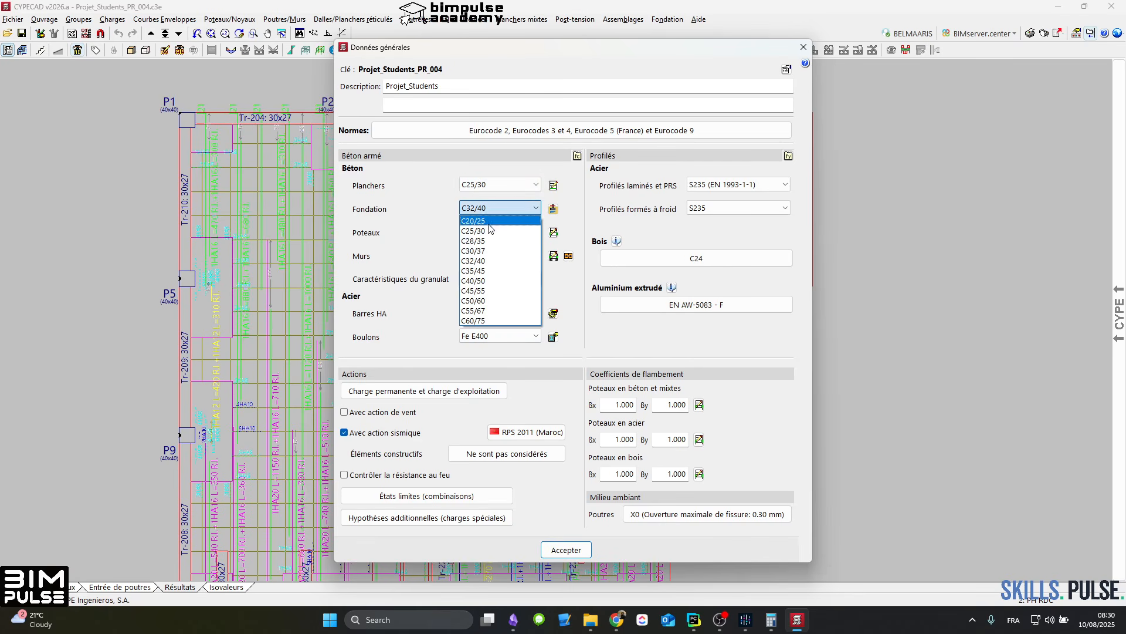
left_click(491, 230)
left_click(492, 232)
left_click(491, 254)
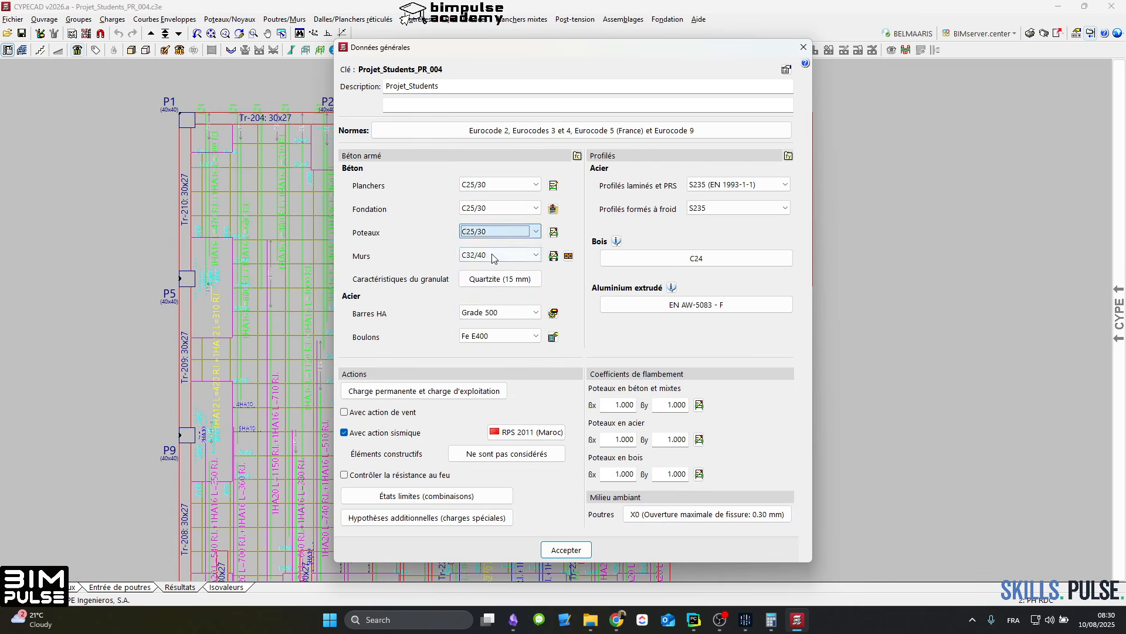
left_click(493, 256)
left_click(491, 278)
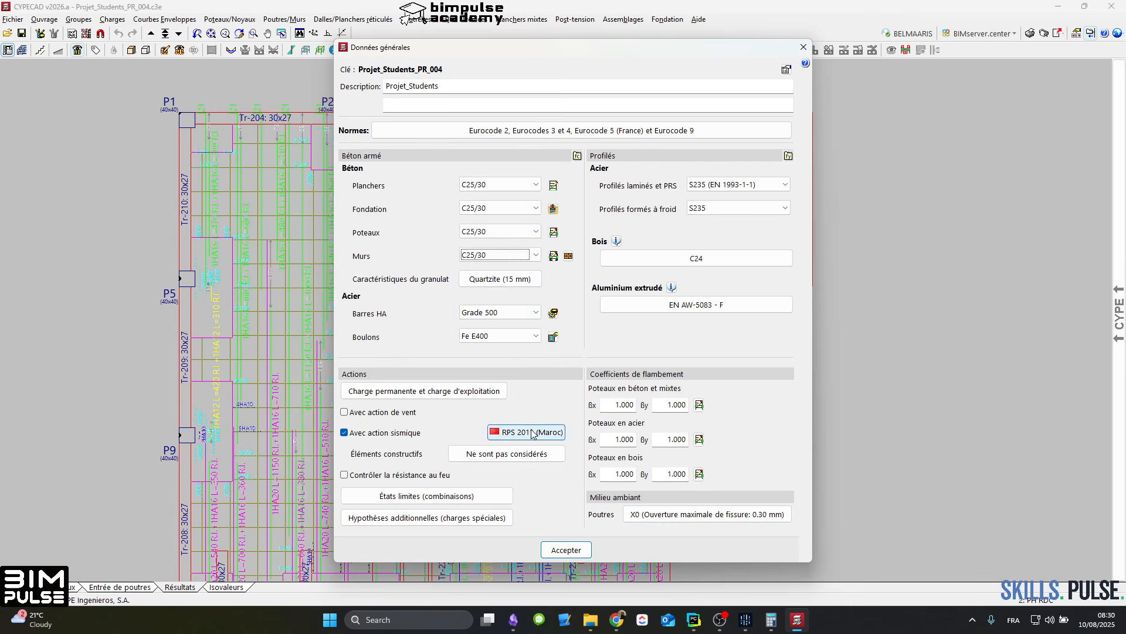
left_click(492, 336)
left_click(488, 358)
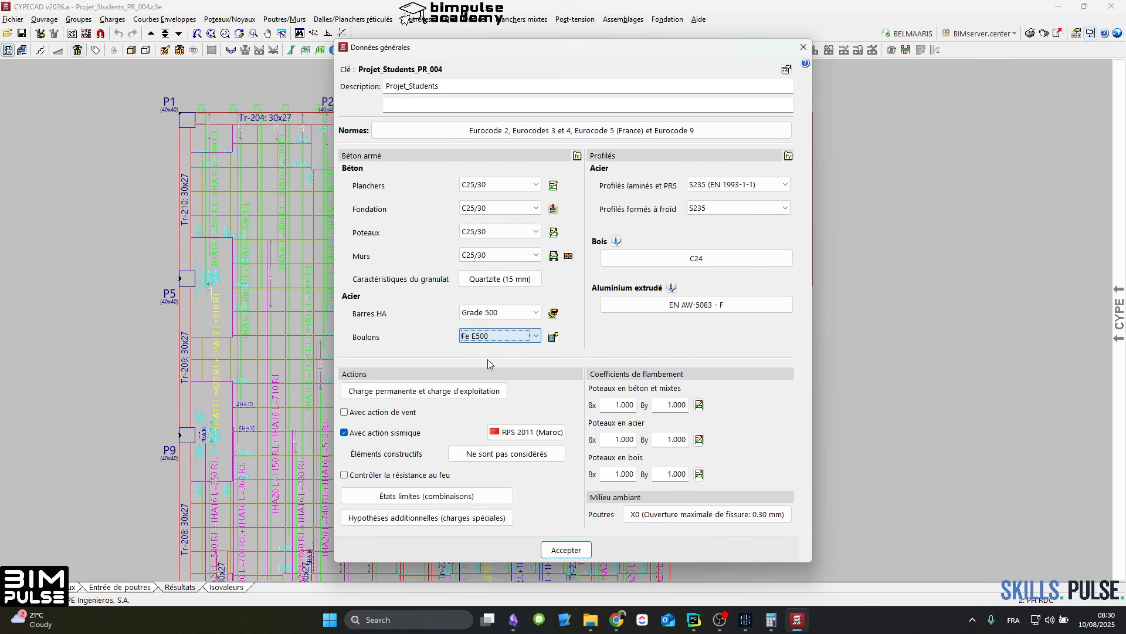
Step: Check the steel grades offered for the HA bars and the bar steel settings for columns, cores, walls and corbels
left_click(469, 312)
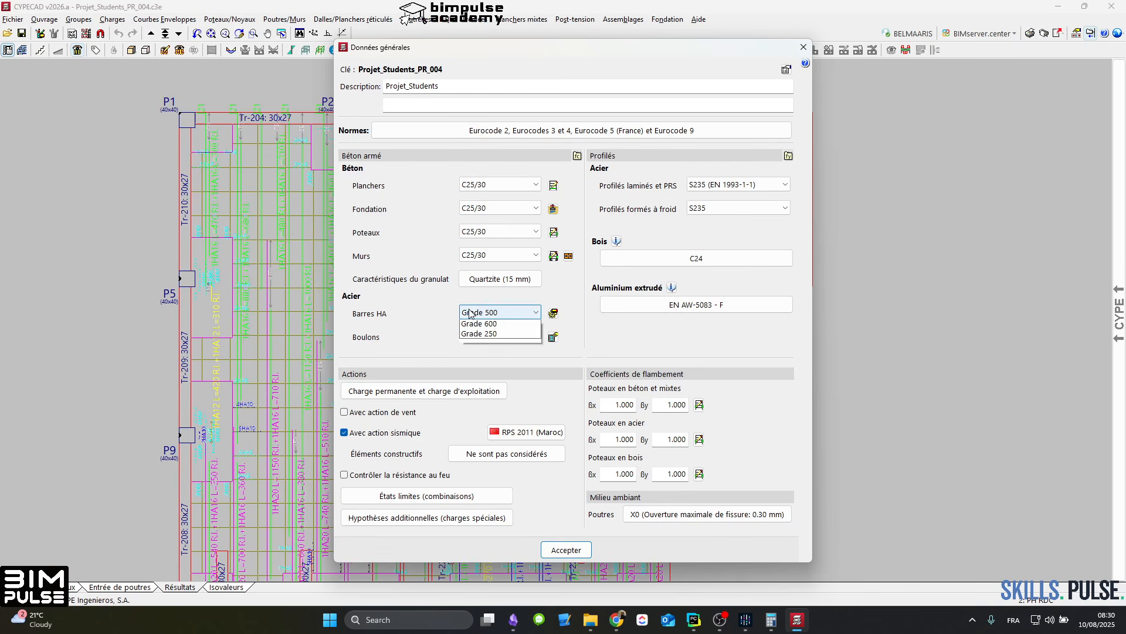
left_click(562, 319)
left_click(554, 313)
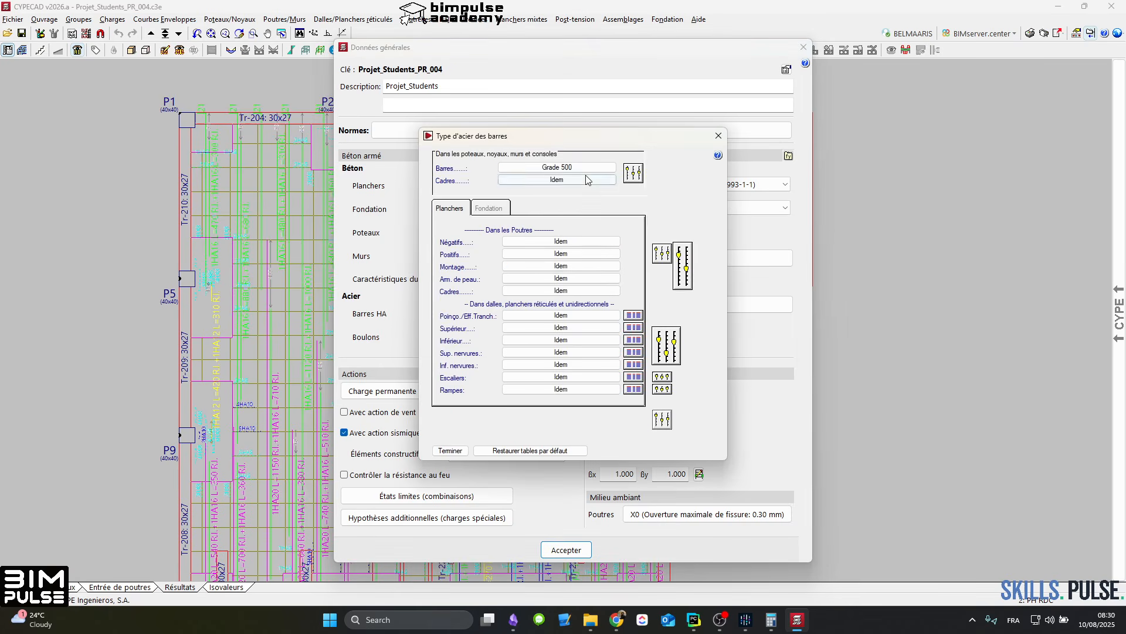
left_click(584, 167)
left_click(585, 168)
left_click(636, 172)
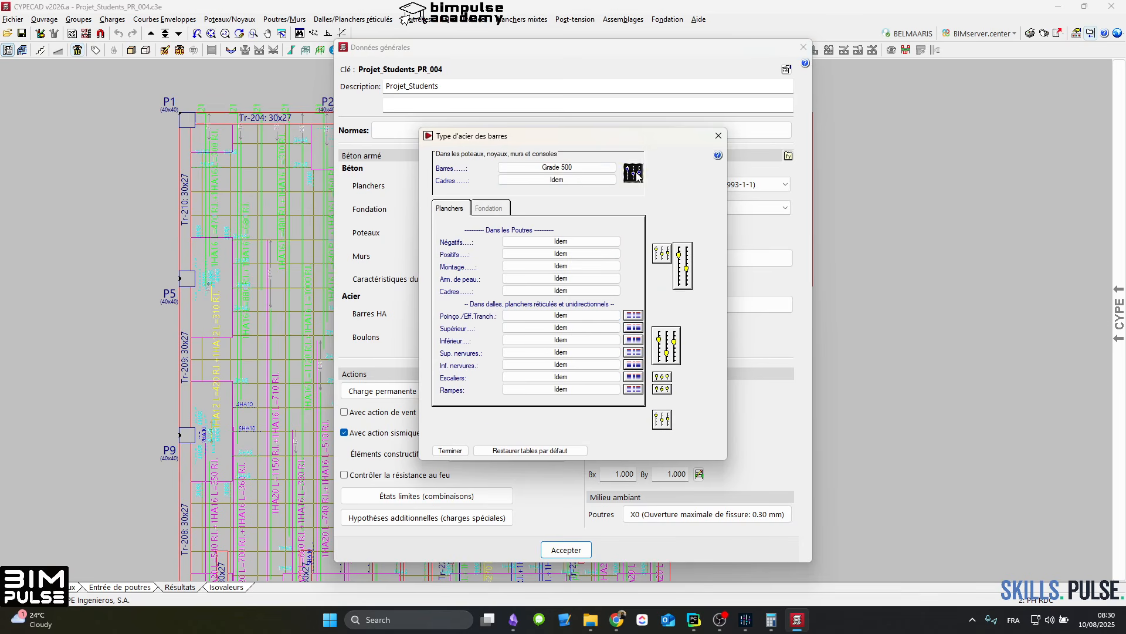
key("Escape")
Step: Enable detailing of the waffle slabs' base reinforcement in the drawings and save it as a default option
left_click(665, 346)
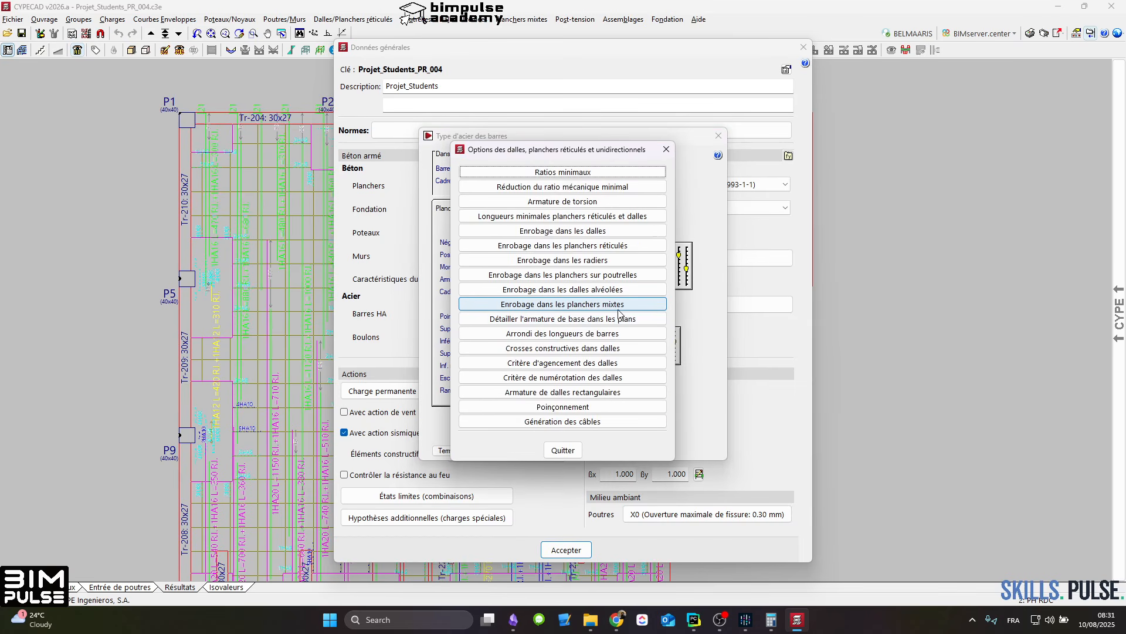
left_click(543, 319)
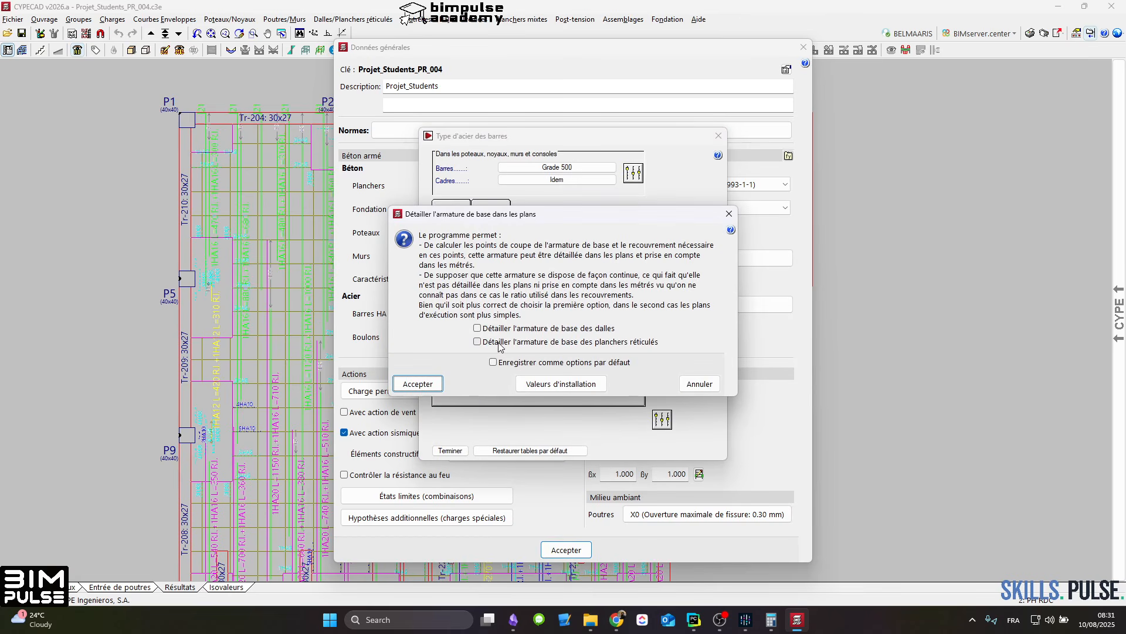
left_click(546, 342)
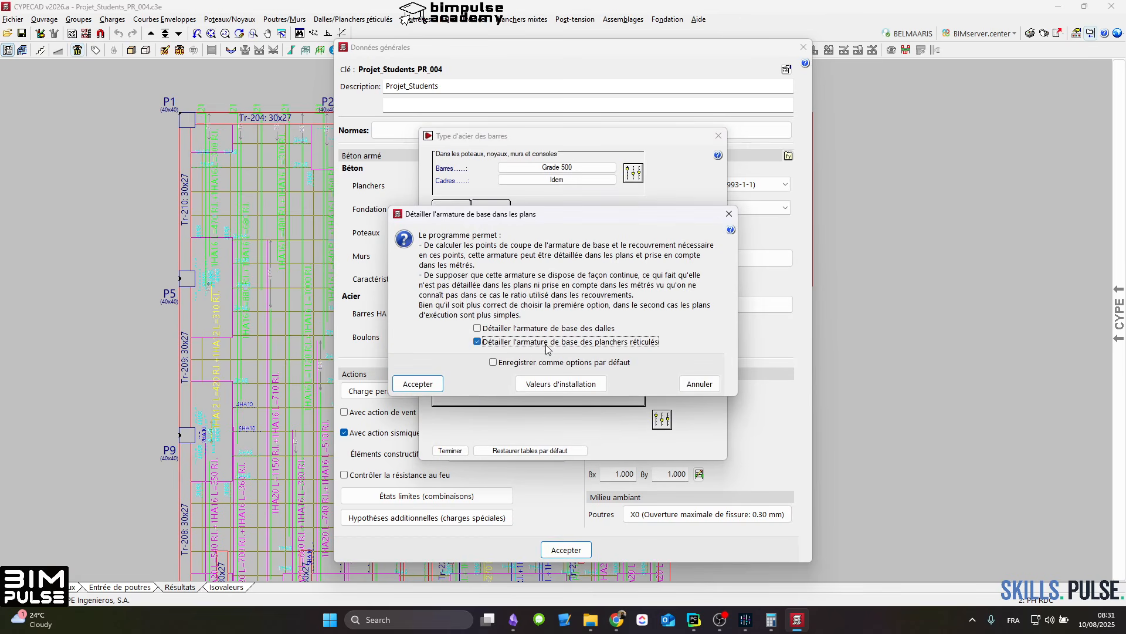
left_click(508, 360)
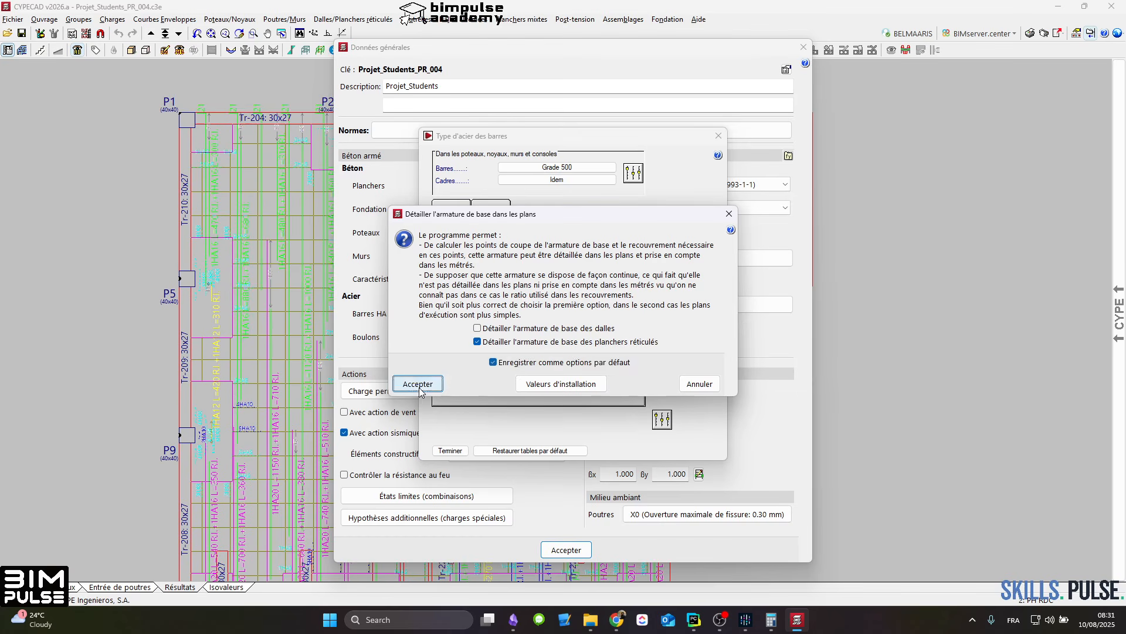
left_click(417, 384)
left_click(563, 451)
left_click(449, 450)
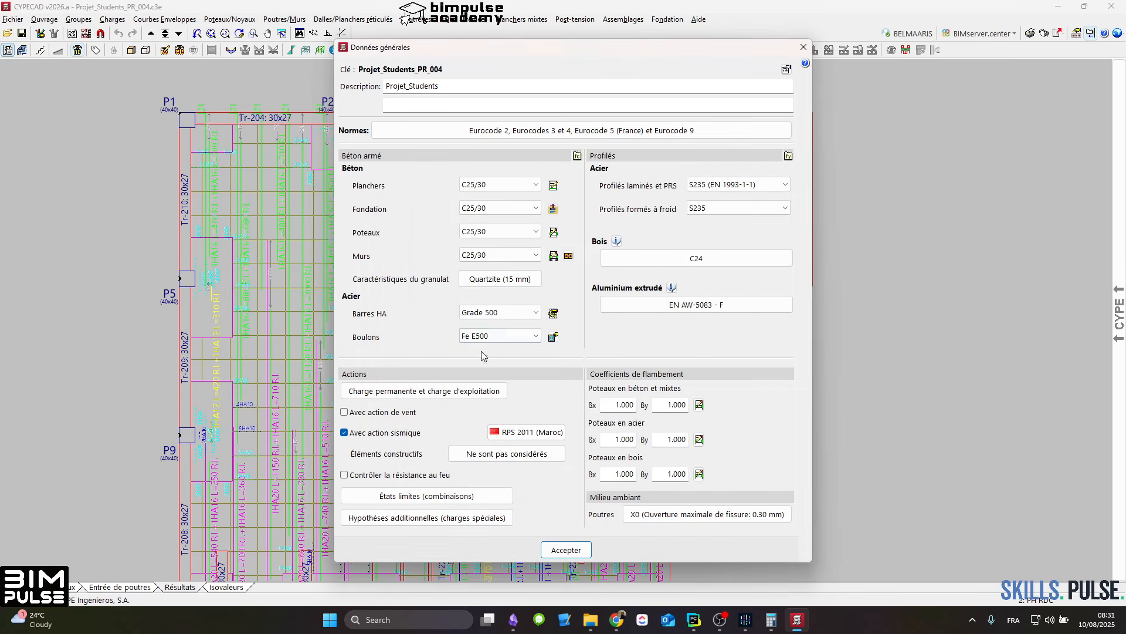
Step: Check which library tables are available for the upper base reinforcement of solid slabs
left_click(554, 313)
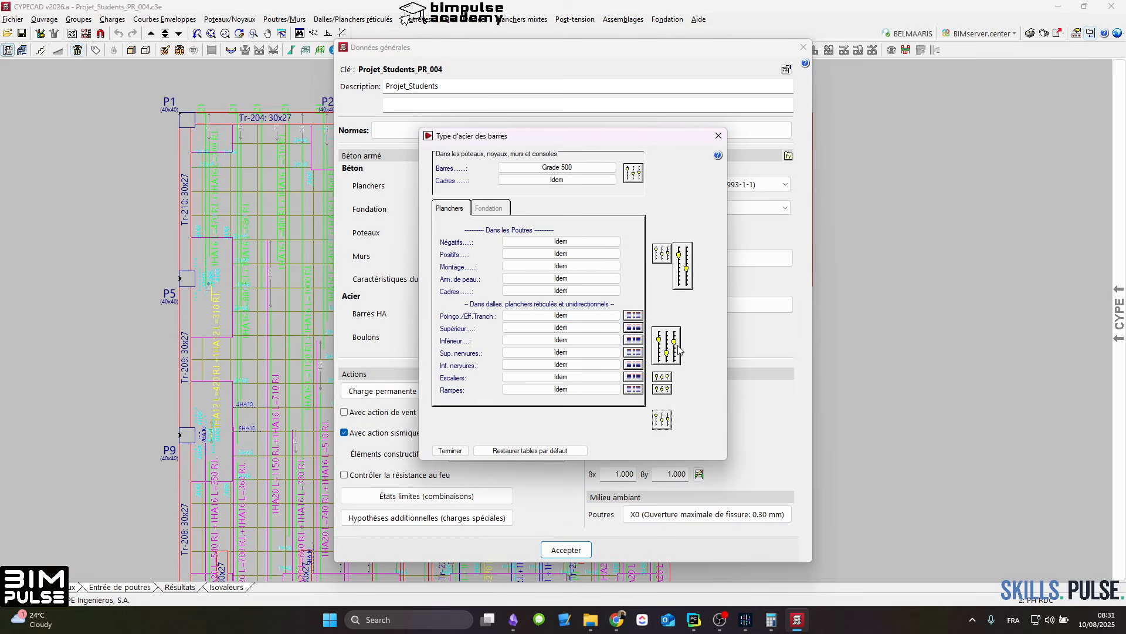
left_click(633, 328)
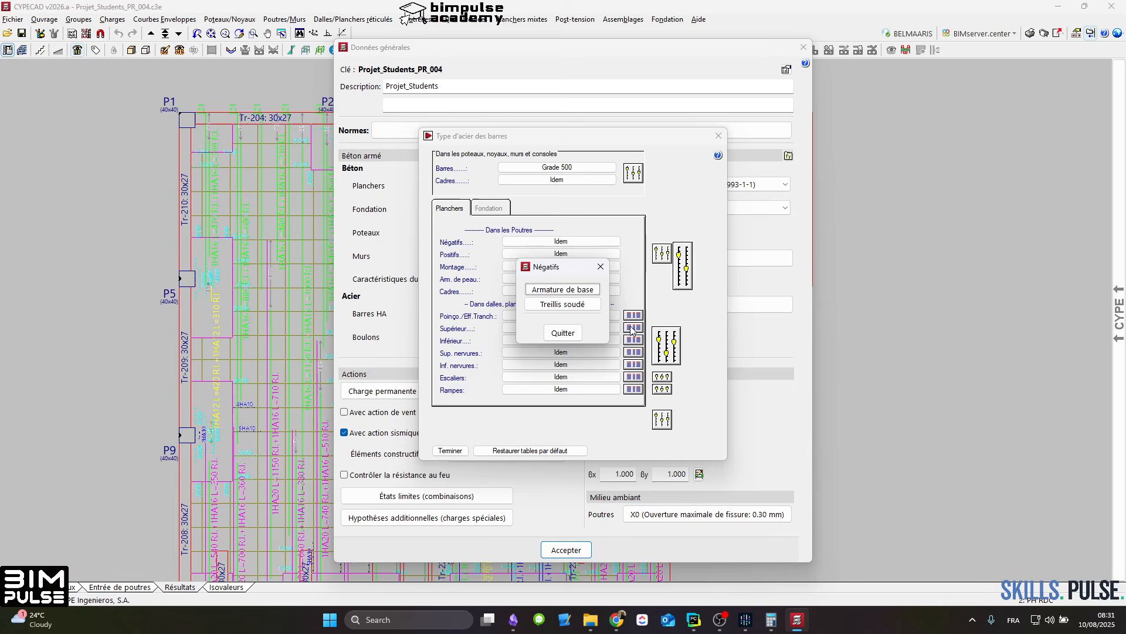
left_click(575, 292)
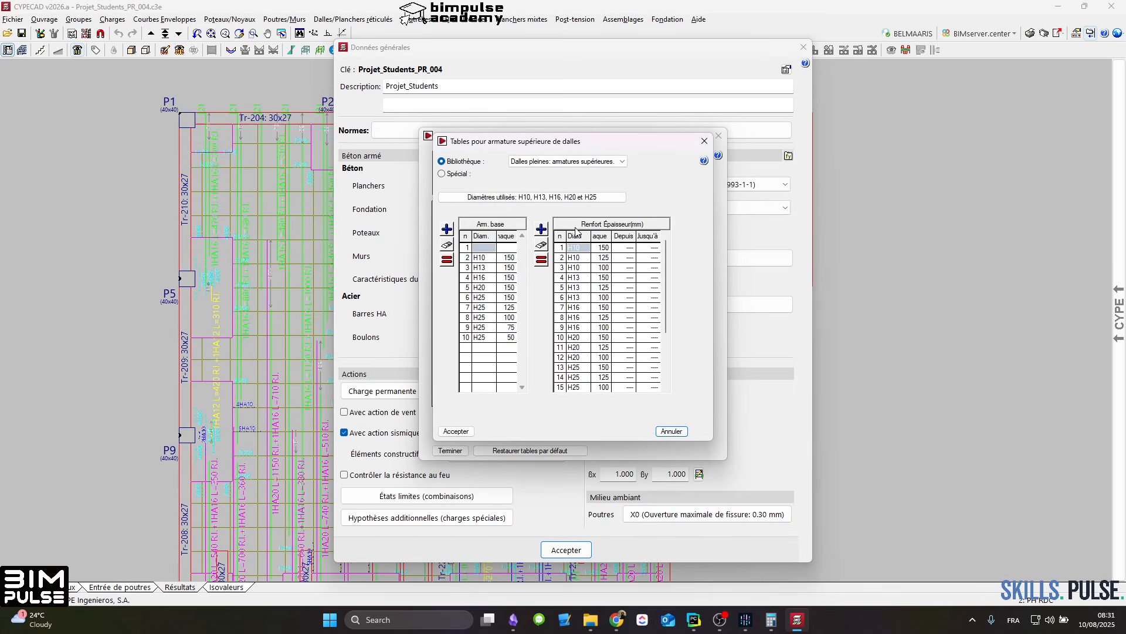
left_click(566, 161)
left_click(563, 172)
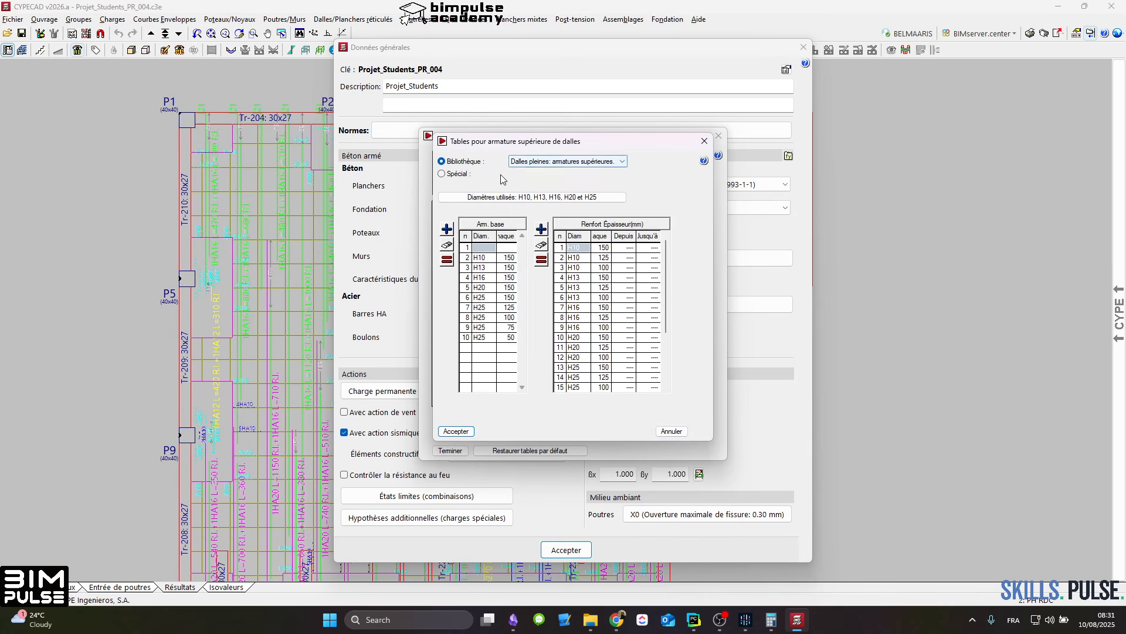
left_click(549, 162)
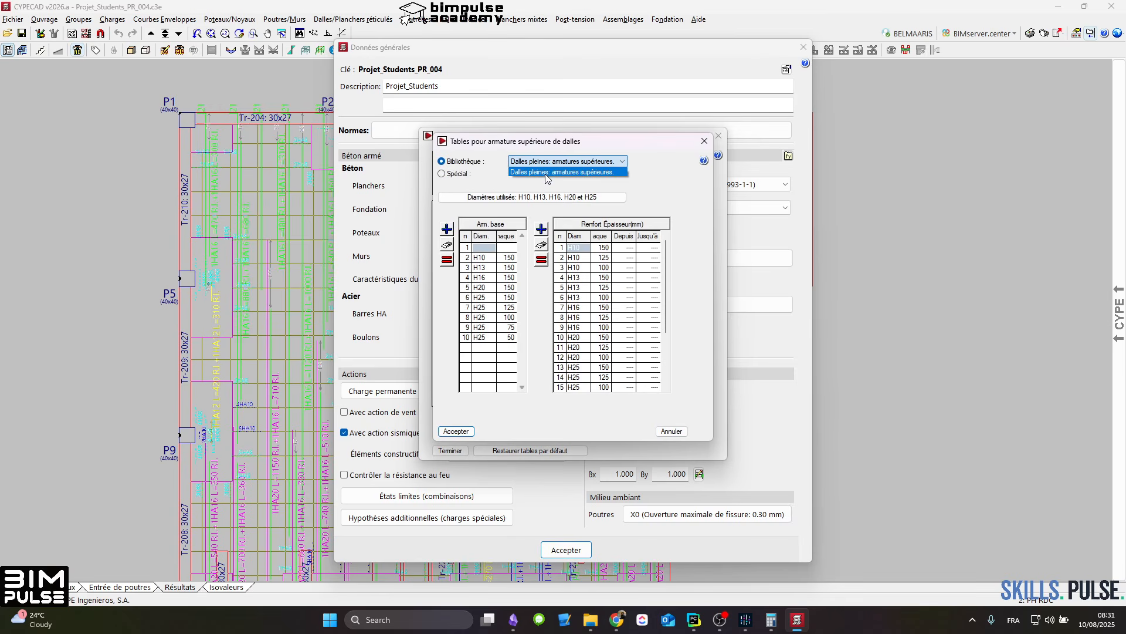
left_click(544, 172)
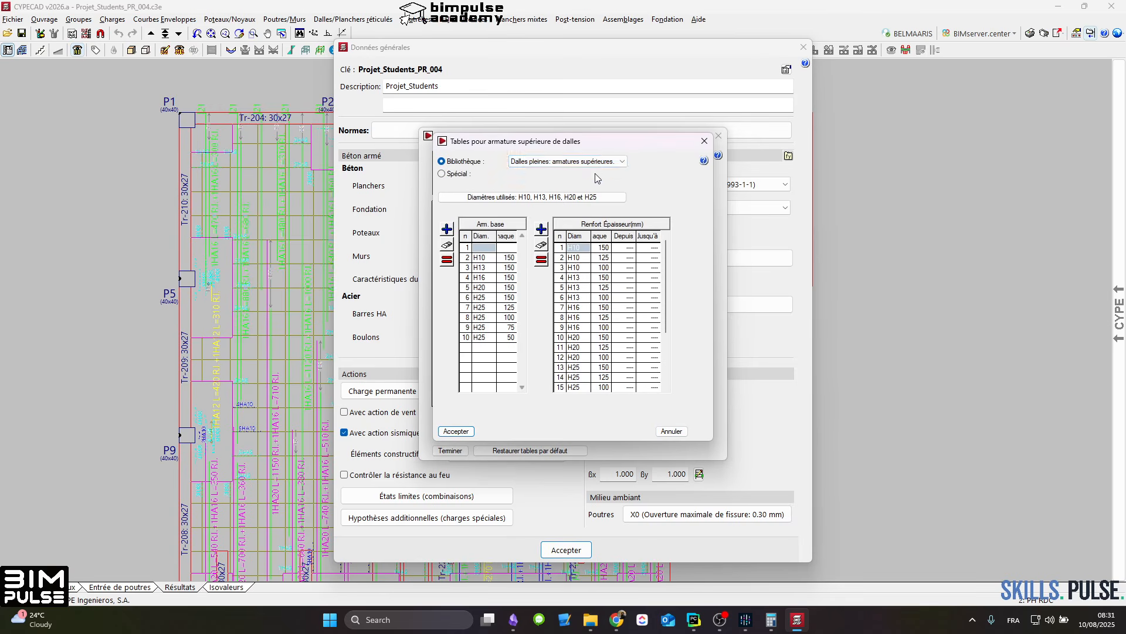
key("Return")
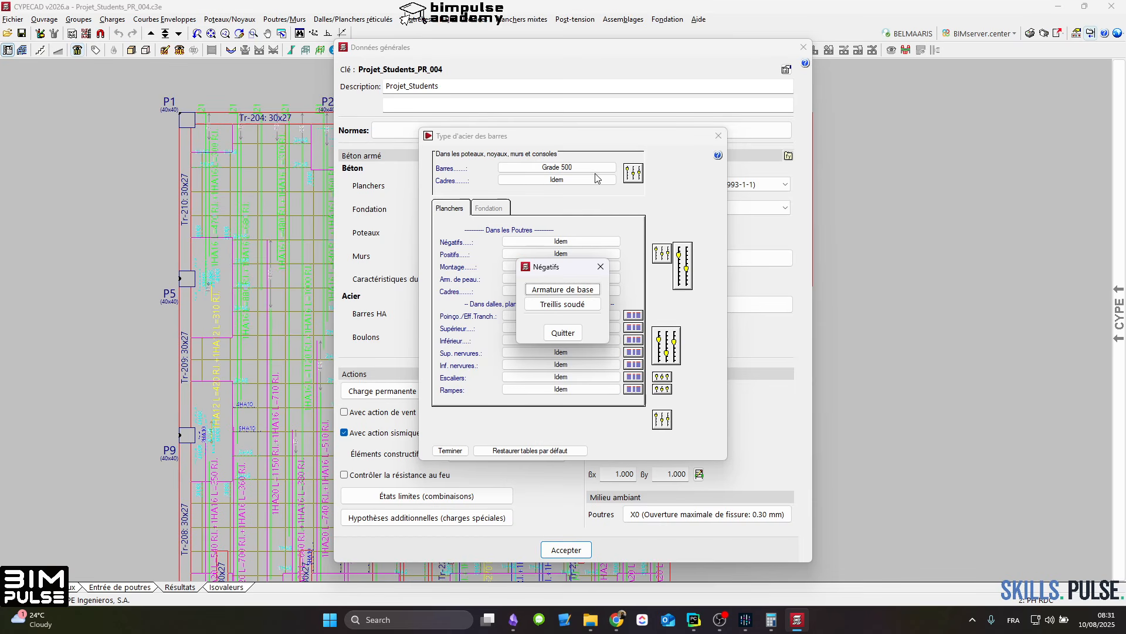
left_click(600, 265)
key("Escape")
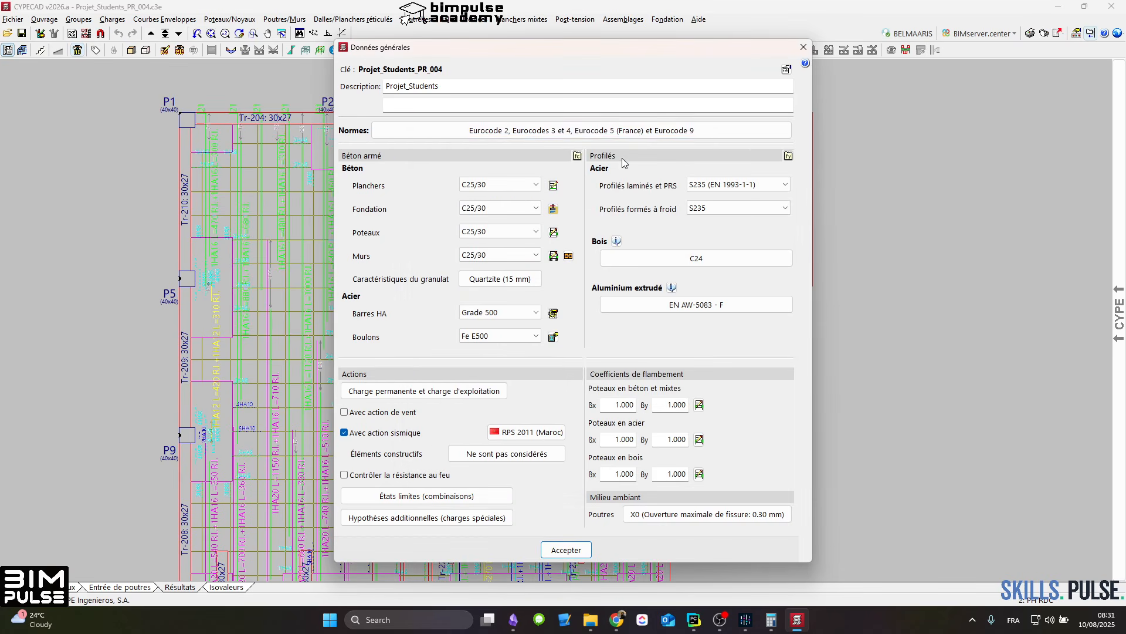
Step: Change the concrete design code to Eurocode 2 (France), accepting its default tables and options, and set the HA bar steel to Fe E500
left_click(634, 134)
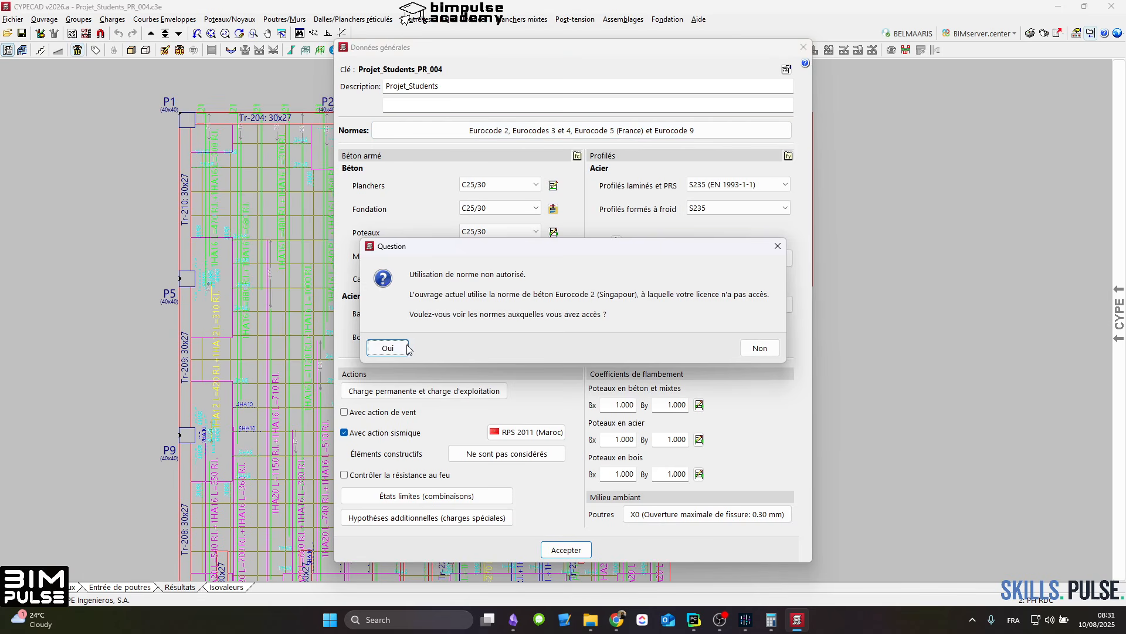
left_click(388, 349)
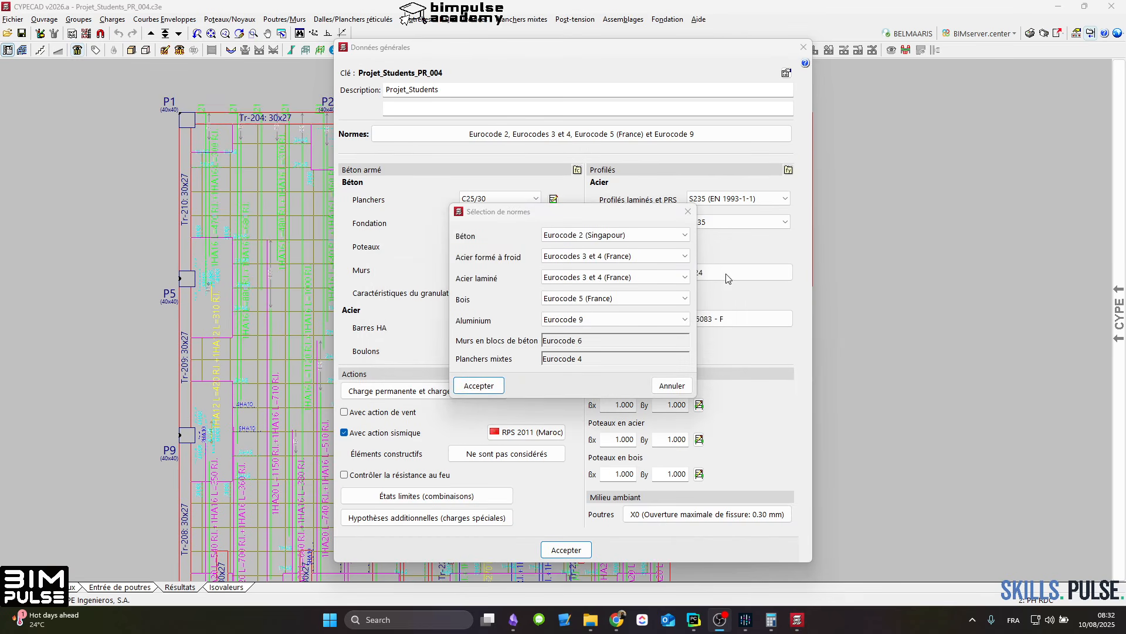
left_click(598, 236)
scroll(651, 304, "up", 5)
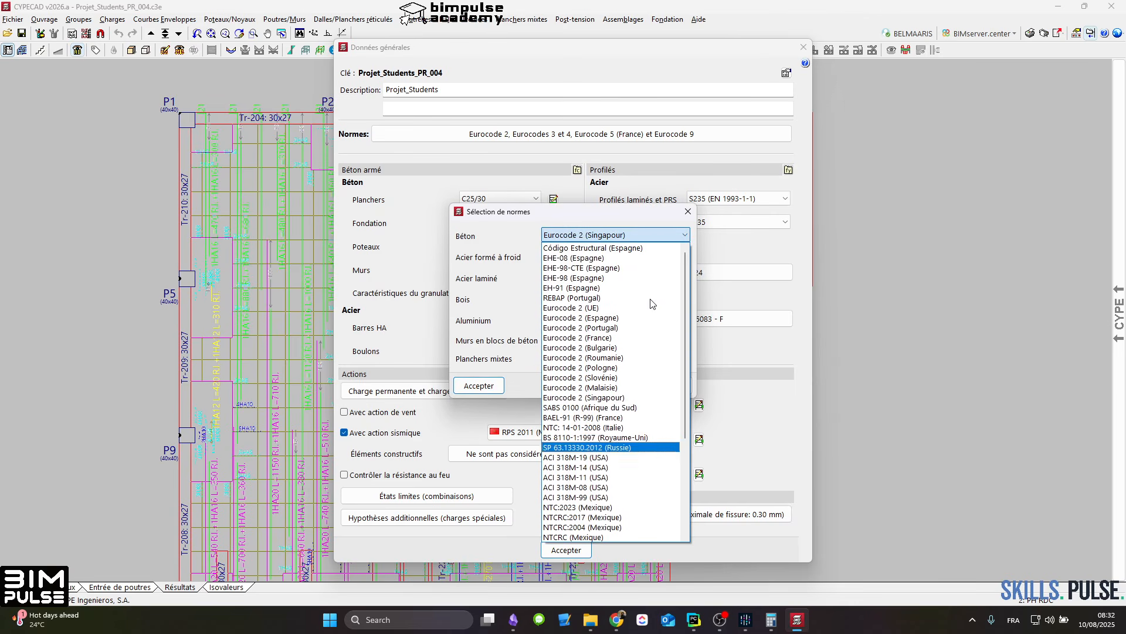
left_click(617, 339)
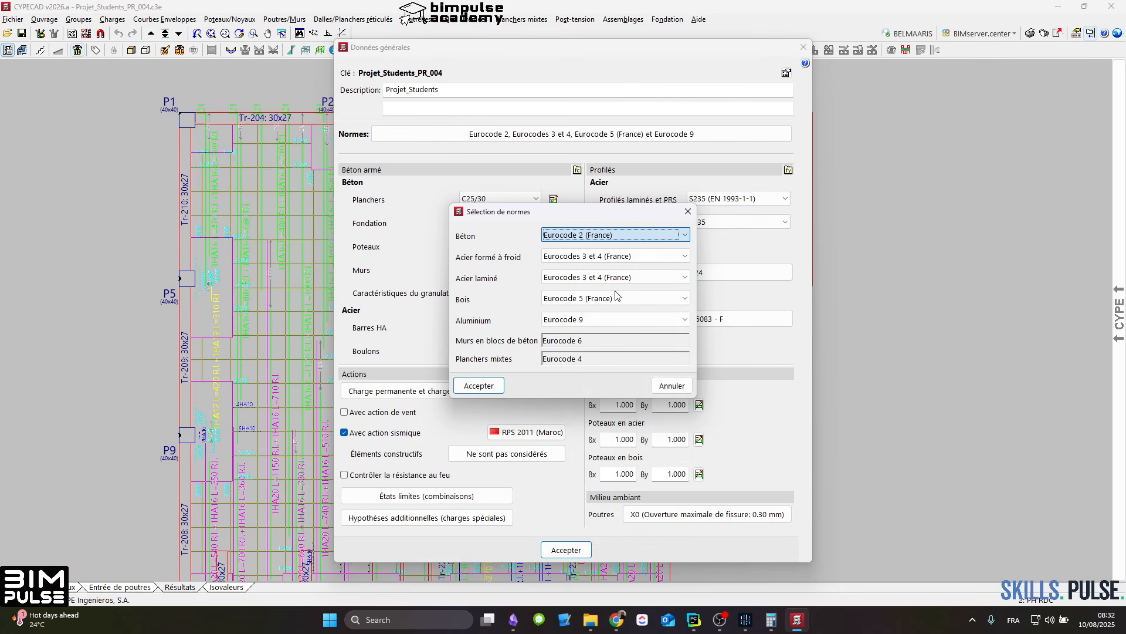
left_click(480, 386)
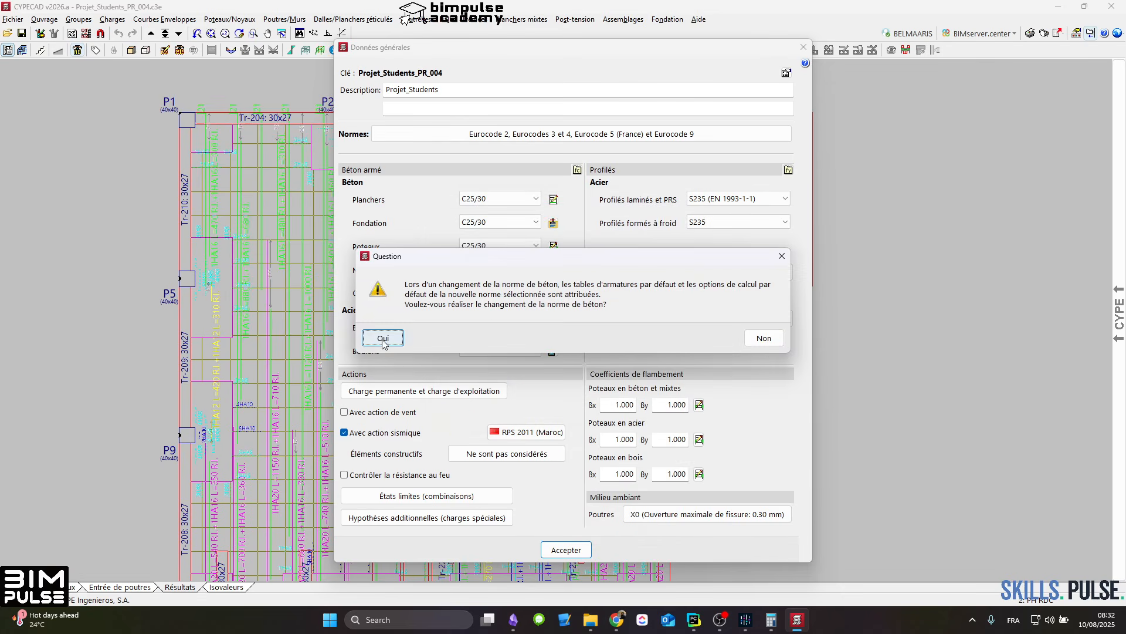
left_click(382, 339)
left_click(481, 309)
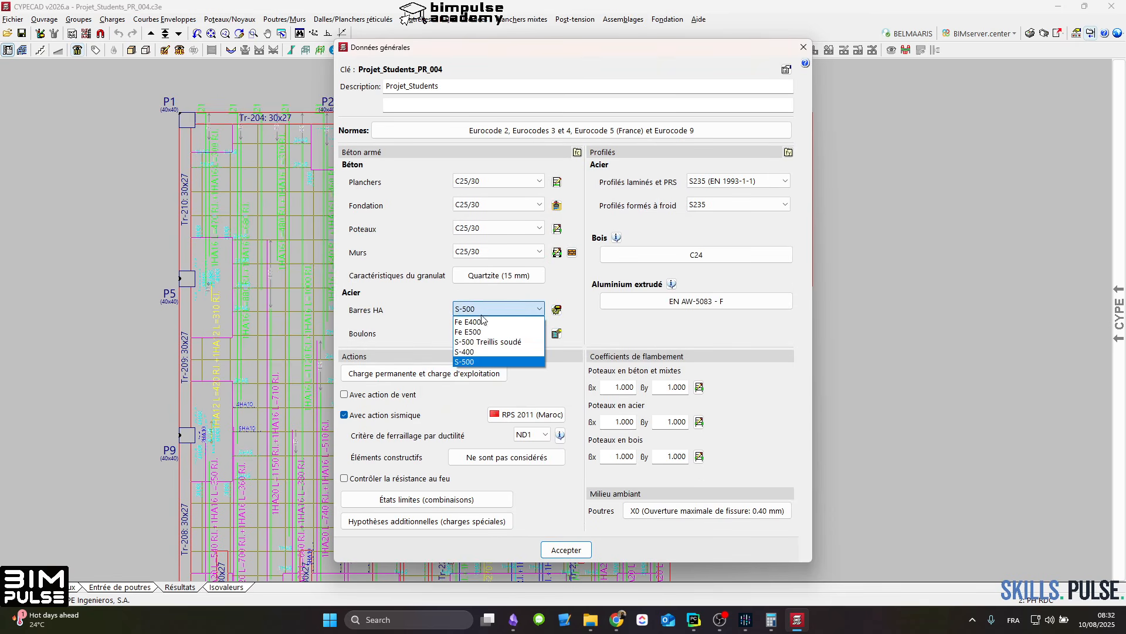
left_click(470, 331)
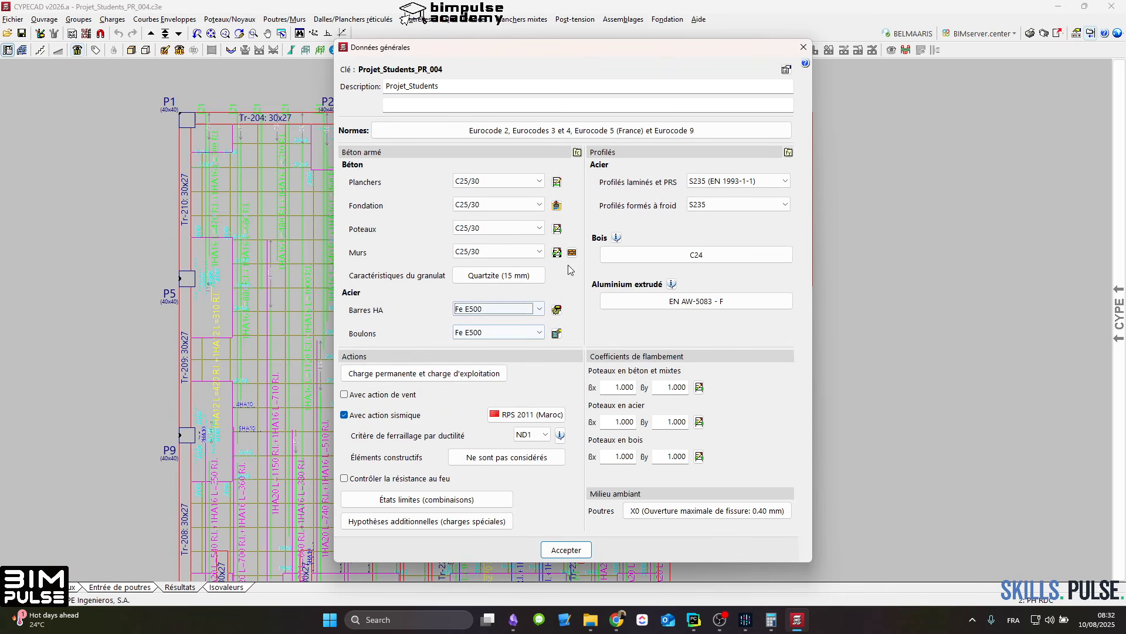
Step: Turn on base reinforcement detailing for waffle slabs in the slab options and store it as a default
left_click(557, 310)
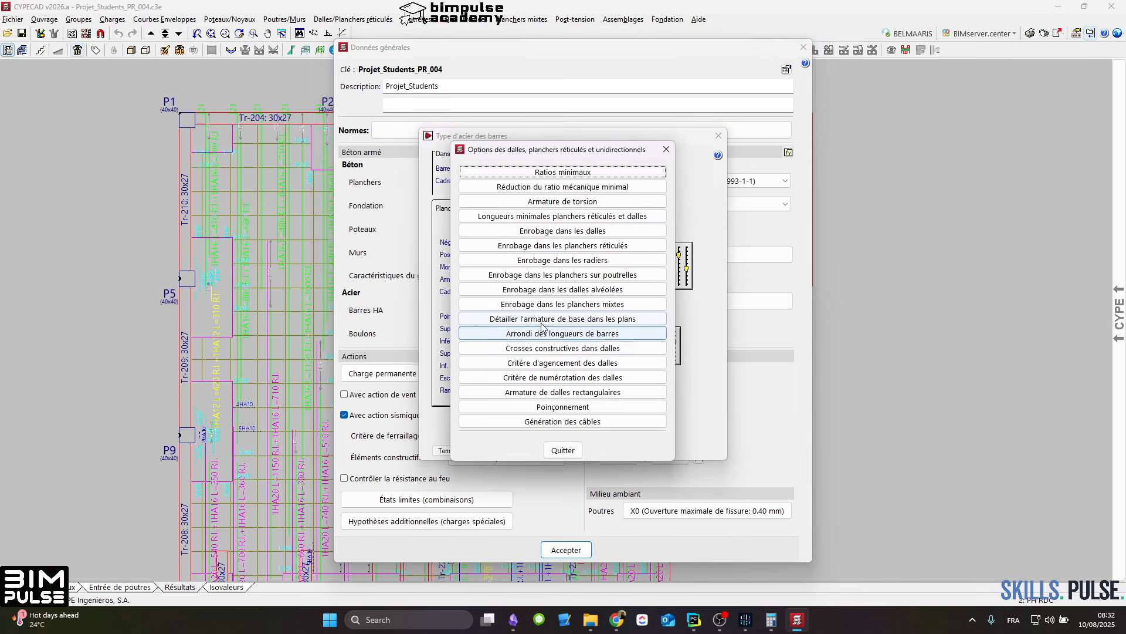
left_click(587, 318)
left_click(497, 343)
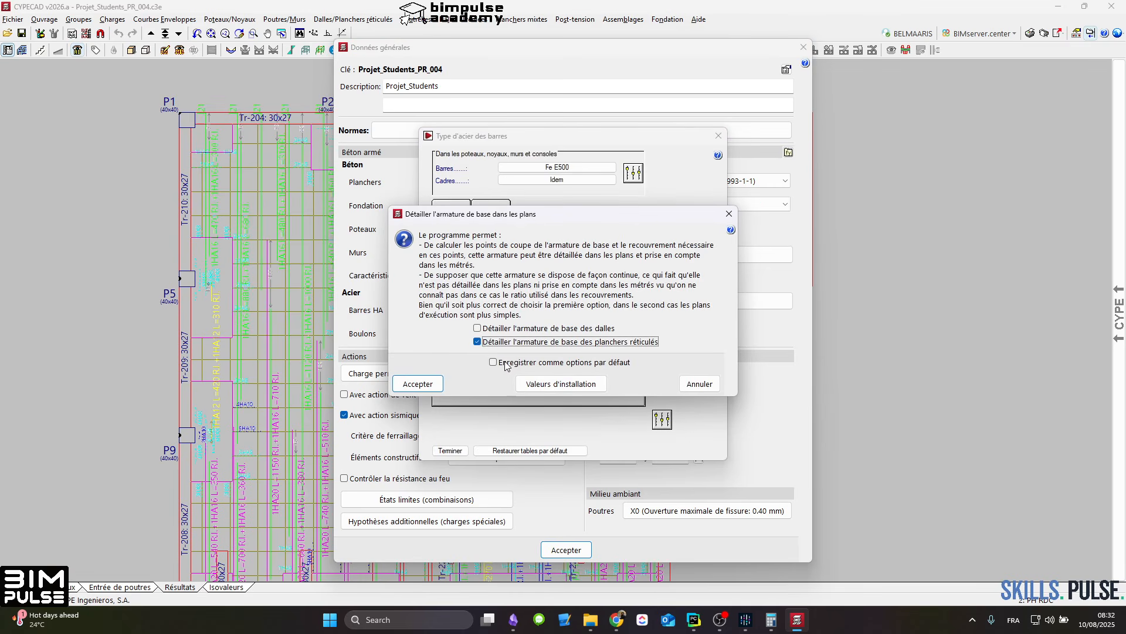
left_click(524, 363)
left_click(417, 384)
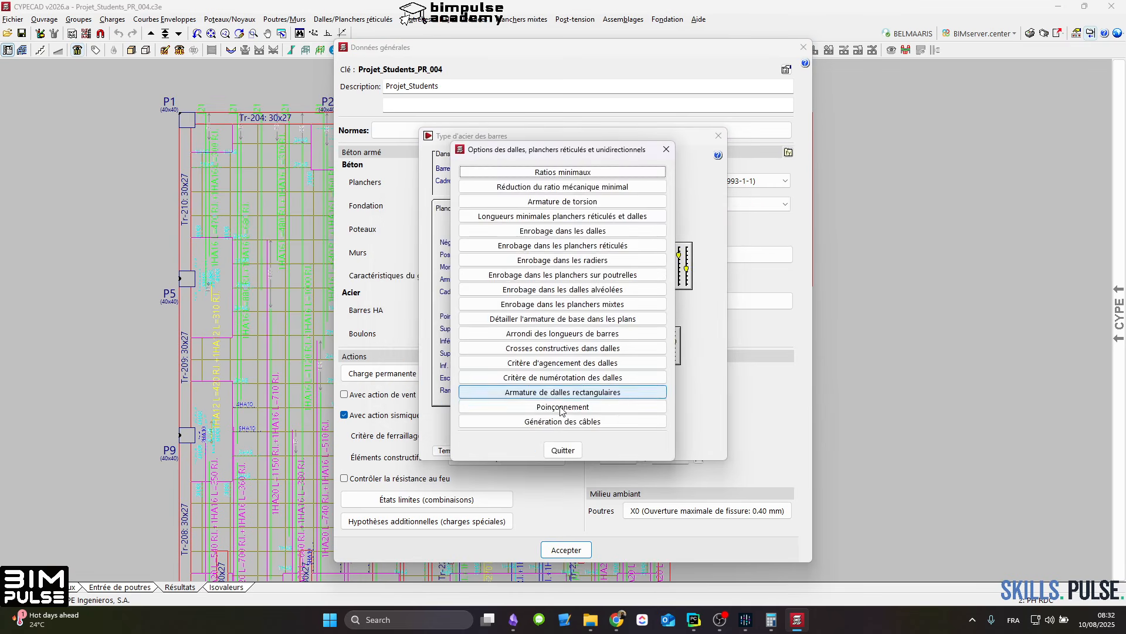
left_click(563, 450)
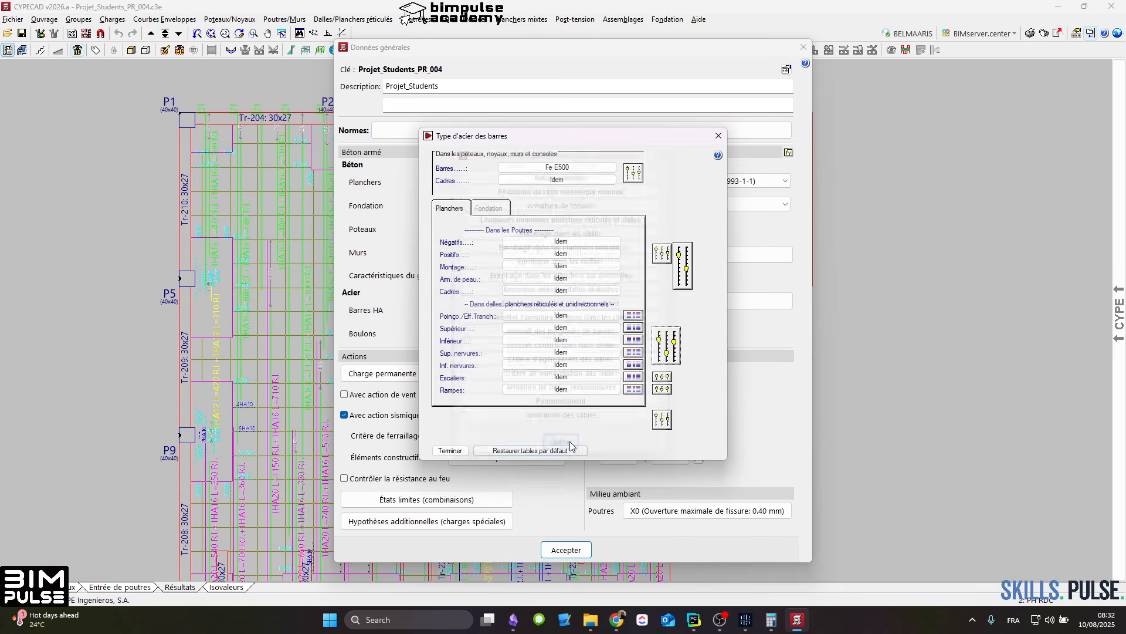
Step: Assign the BIMPulse_DP: ARM_SUPERIEURES library table to the upper base reinforcement of slabs
left_click(631, 333)
left_click(563, 291)
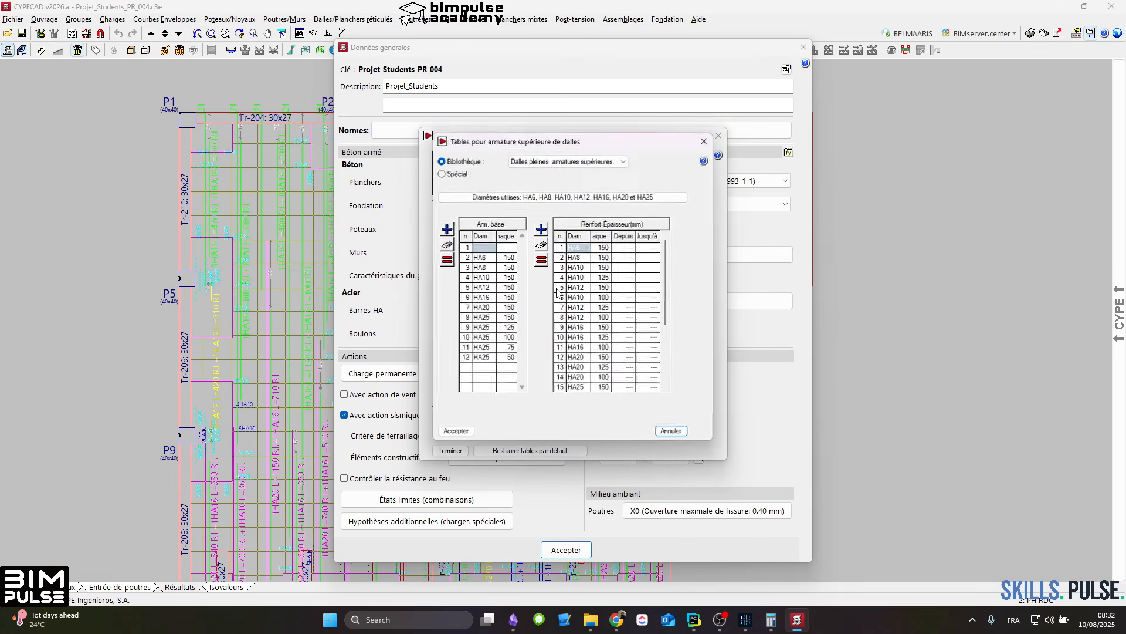
left_click(568, 162)
left_click(578, 188)
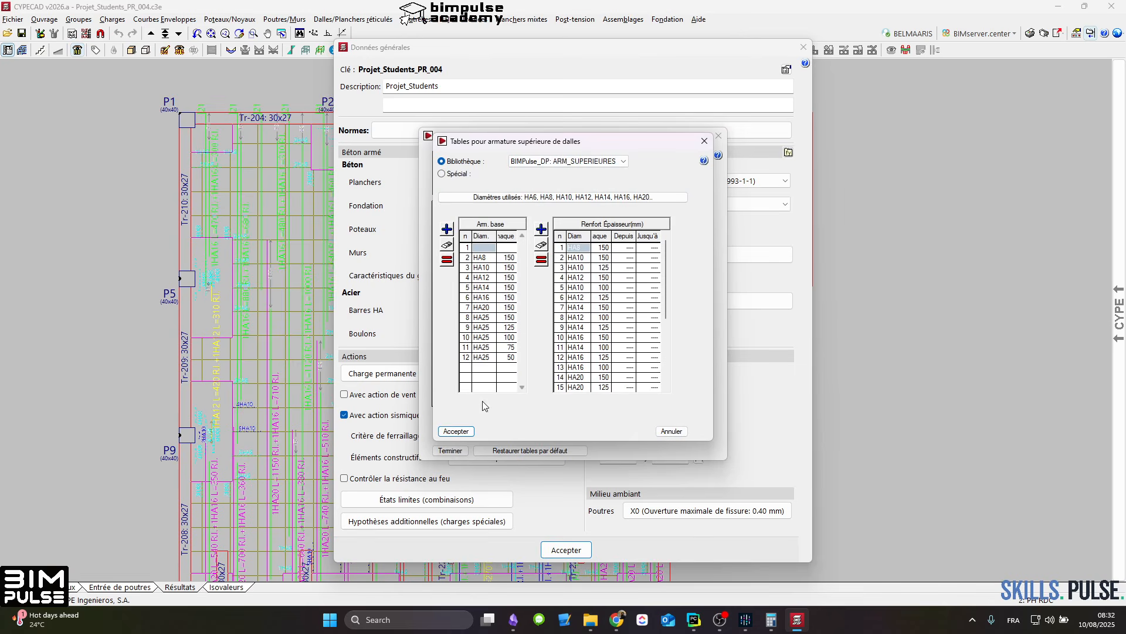
left_click(456, 431)
left_click(565, 330)
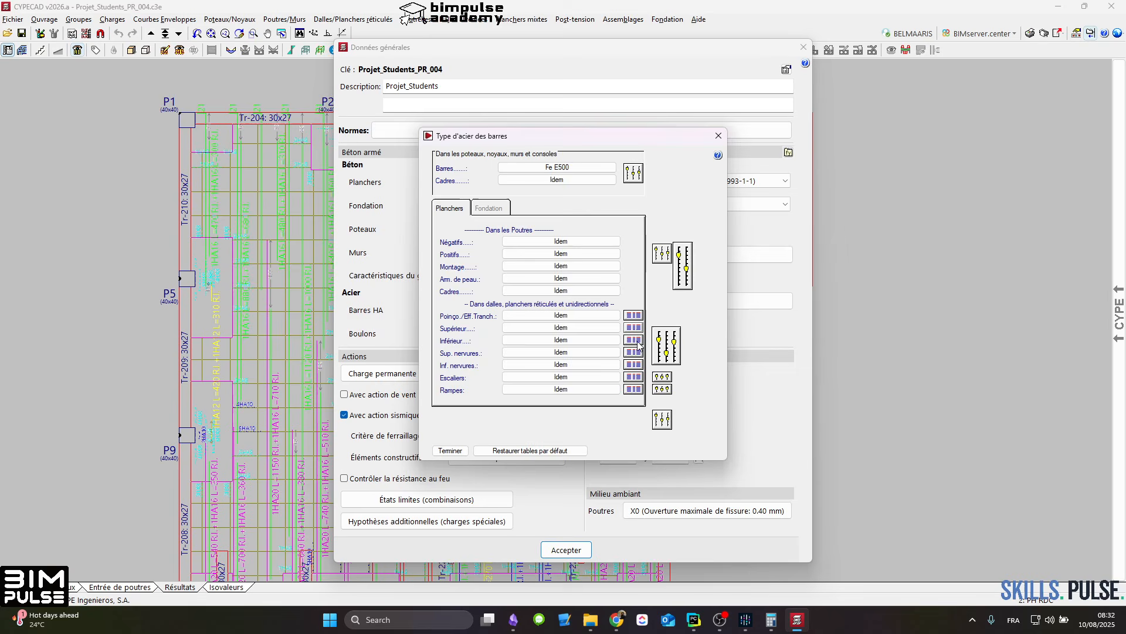
Step: Assign the BIMPulse_DP: ARM_INFERIEURES library table to the lower base reinforcement of slabs
left_click(633, 339)
left_click(563, 302)
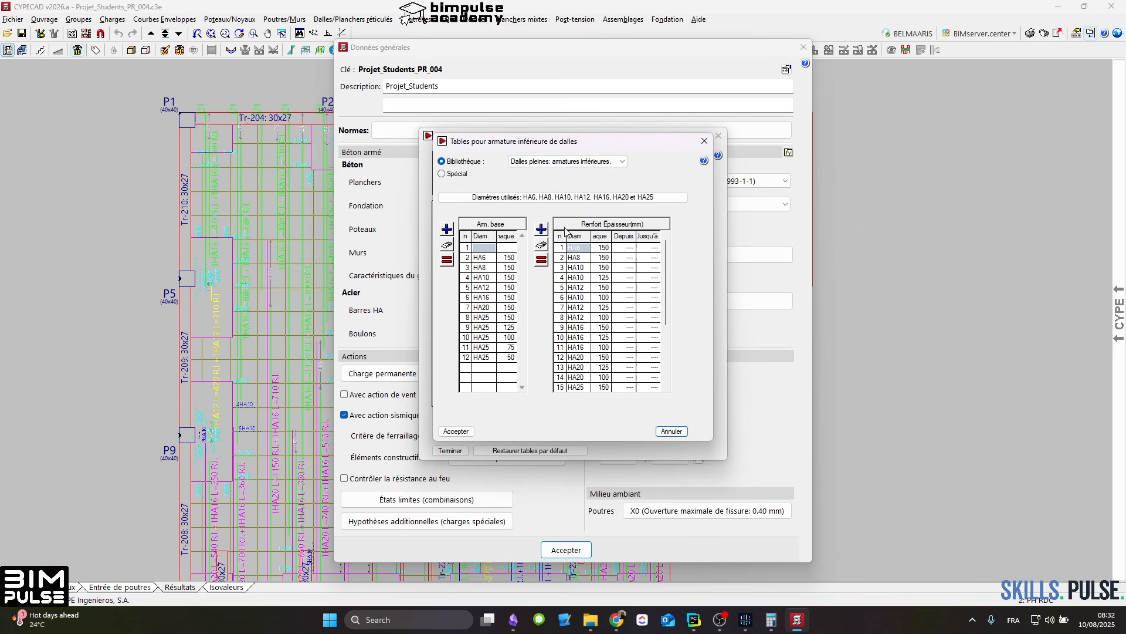
left_click(576, 165)
left_click(567, 187)
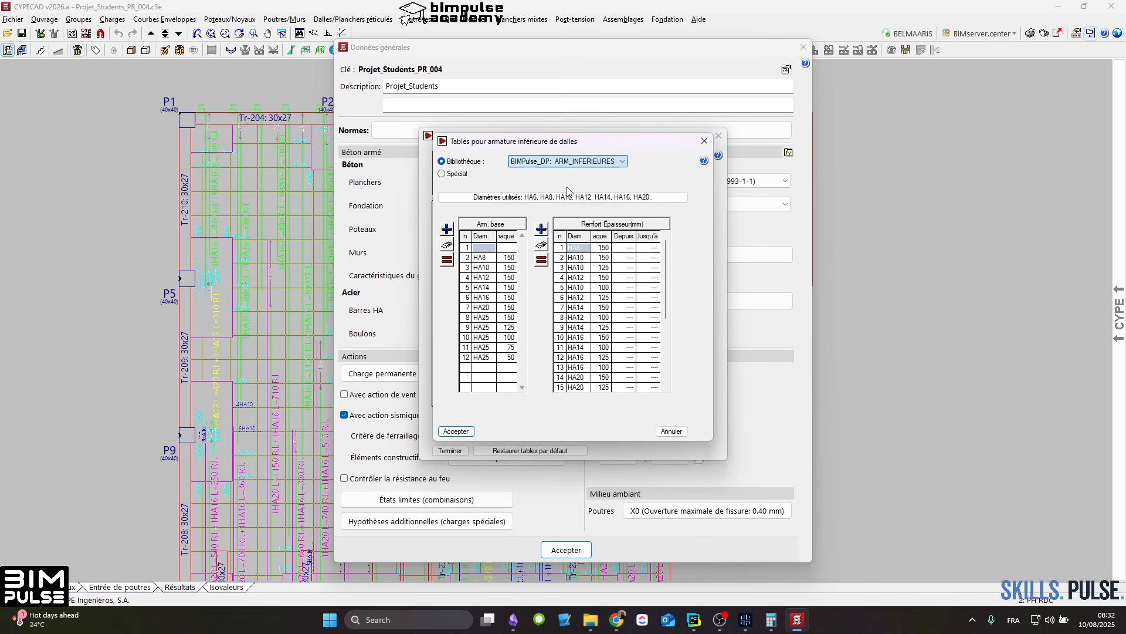
left_click(460, 431)
left_click(563, 332)
Step: Assign the BIMPulse_PR : ARM_SUPERIEURES library table to the upper rib reinforcement of waffle slabs
left_click(633, 354)
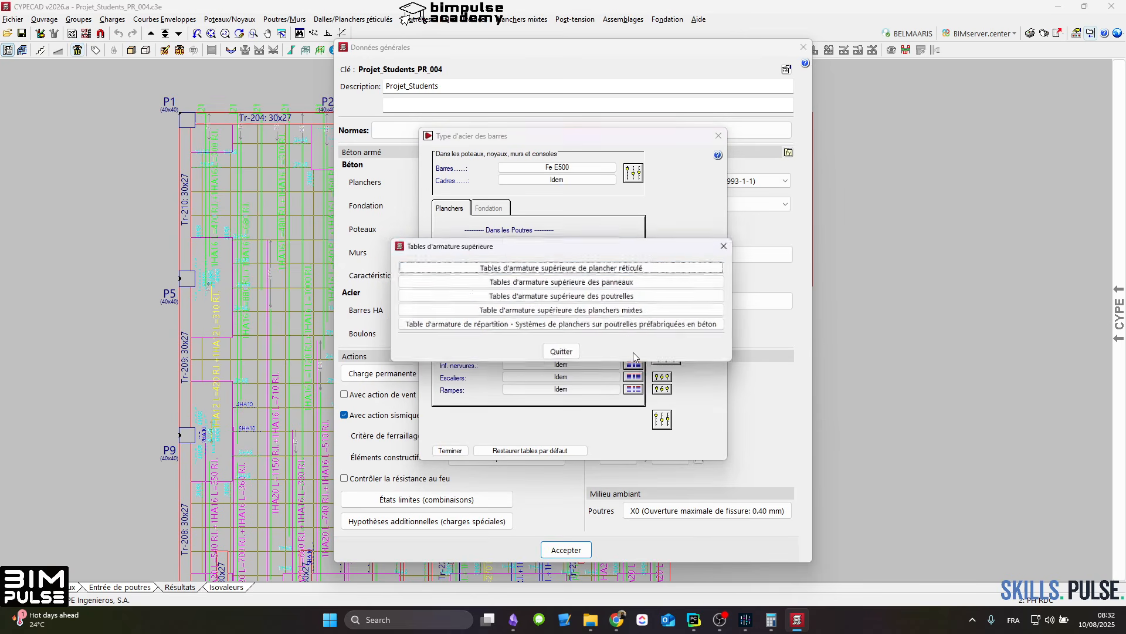
left_click(561, 267)
left_click(578, 168)
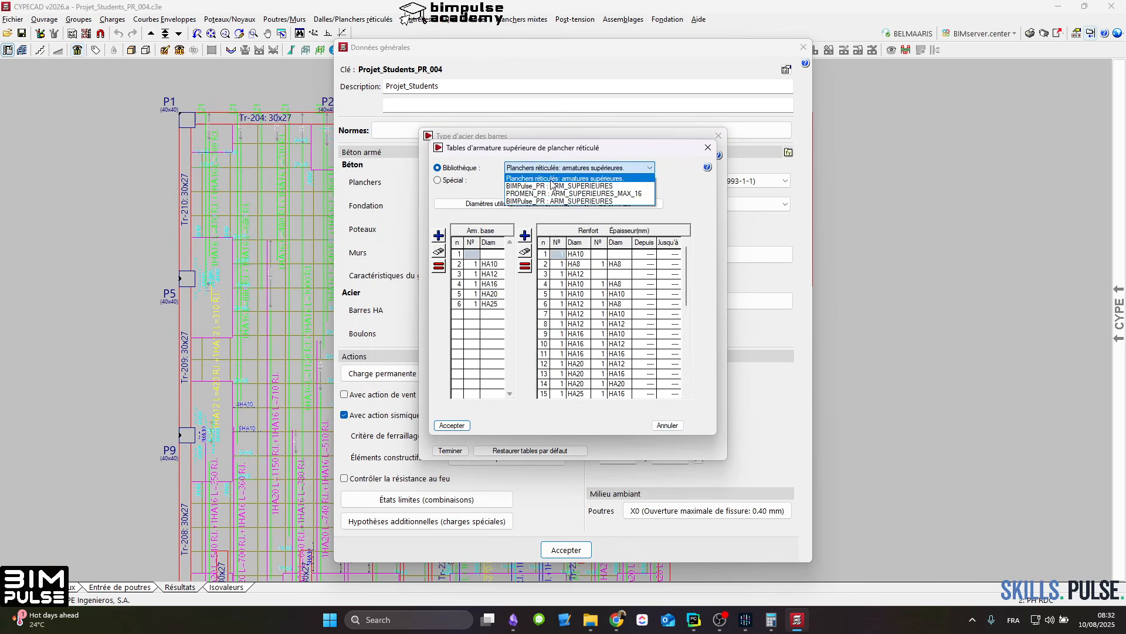
left_click(548, 187)
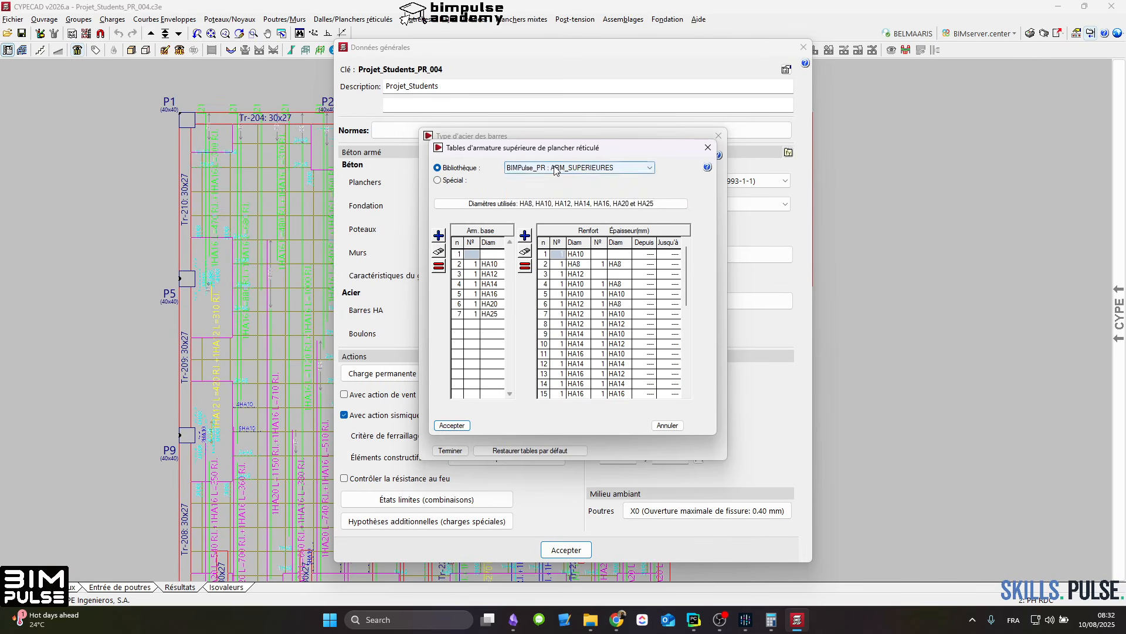
left_click(578, 168)
left_click(577, 194)
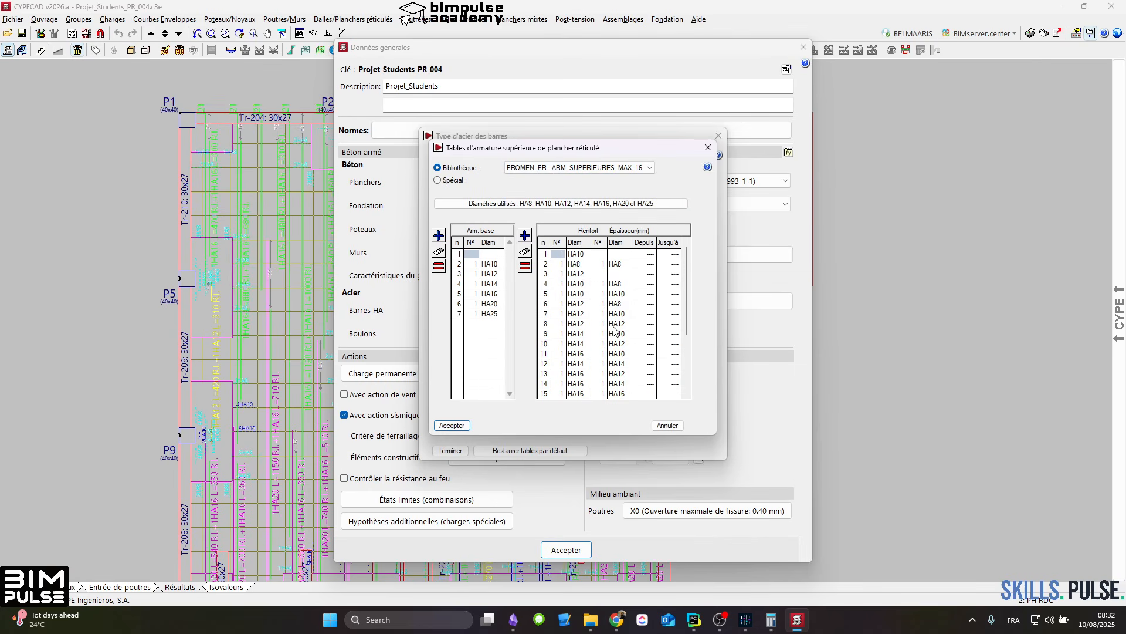
left_click(608, 171)
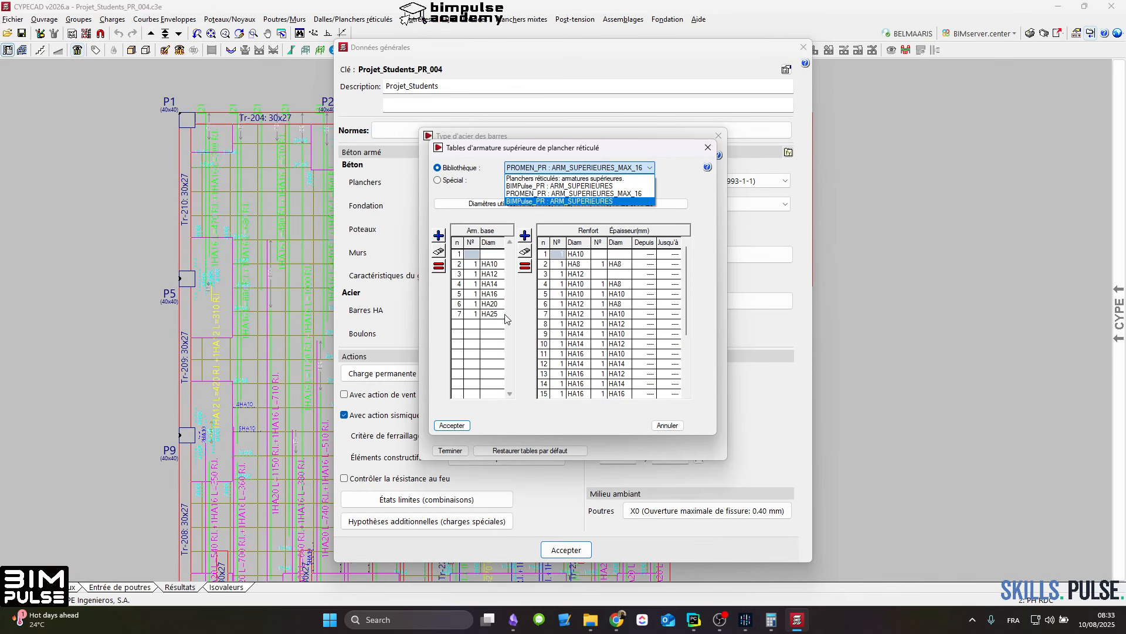
left_click(623, 186)
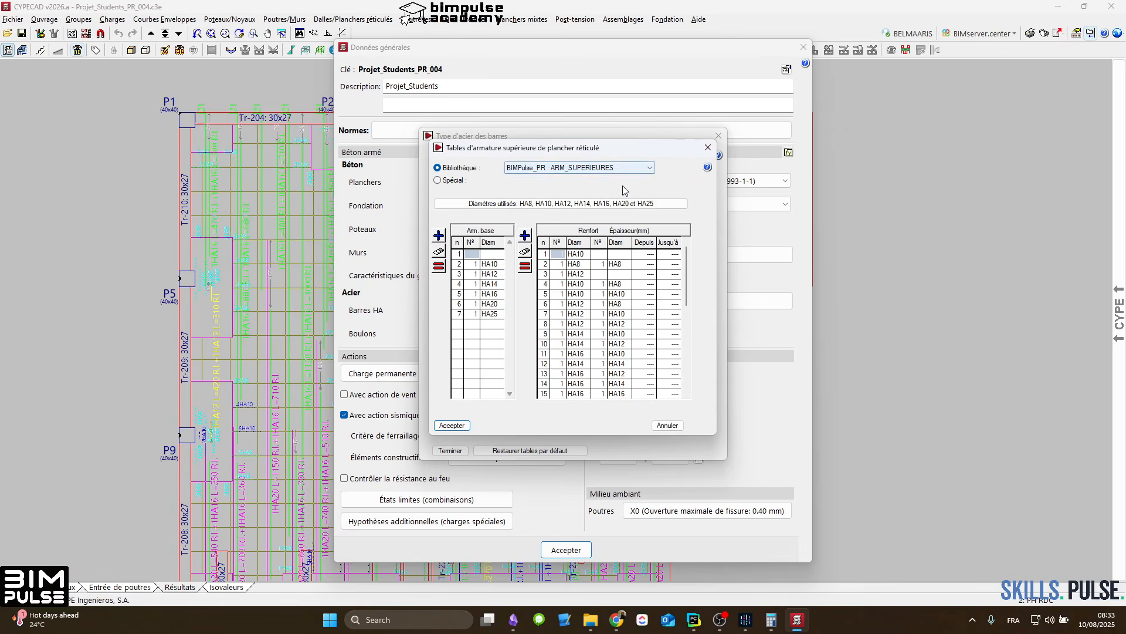
left_click(453, 424)
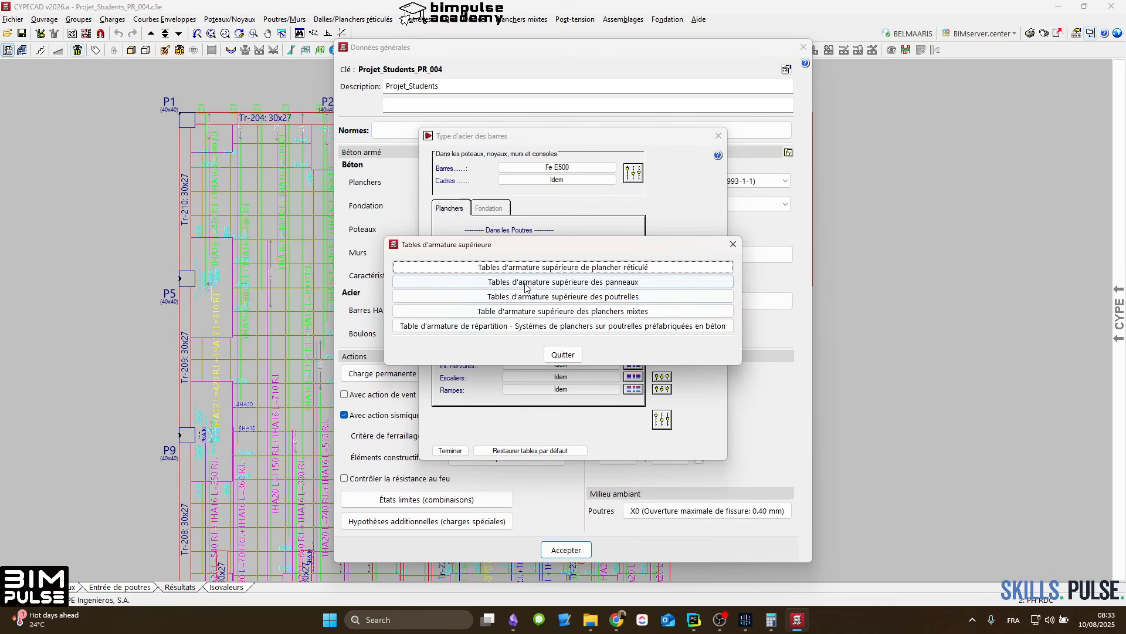
left_click(598, 269)
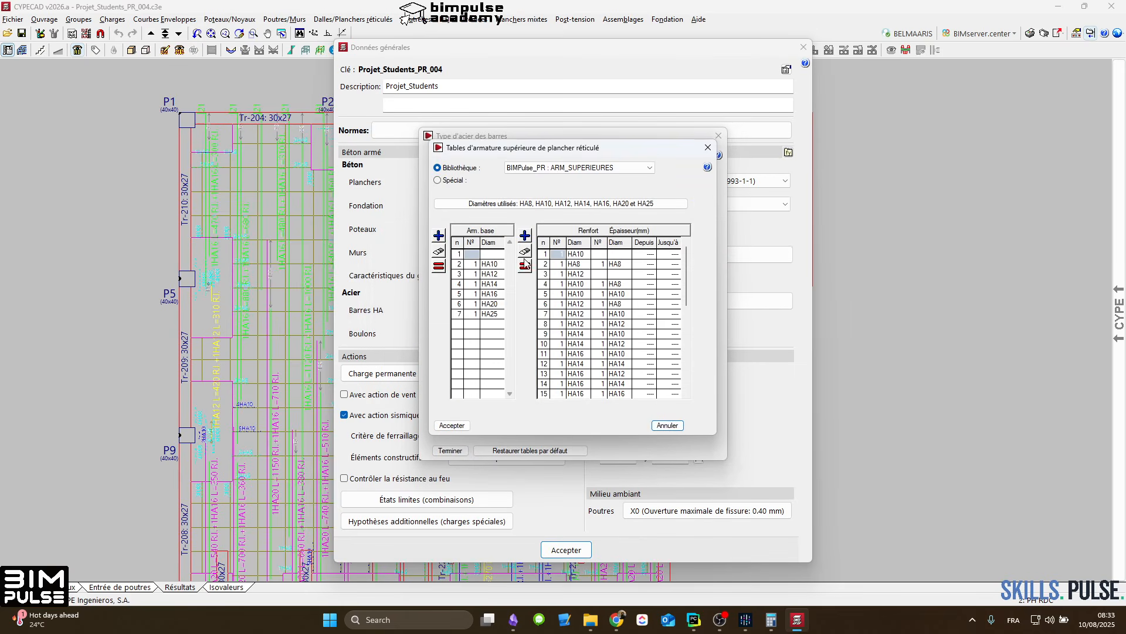
left_click(452, 425)
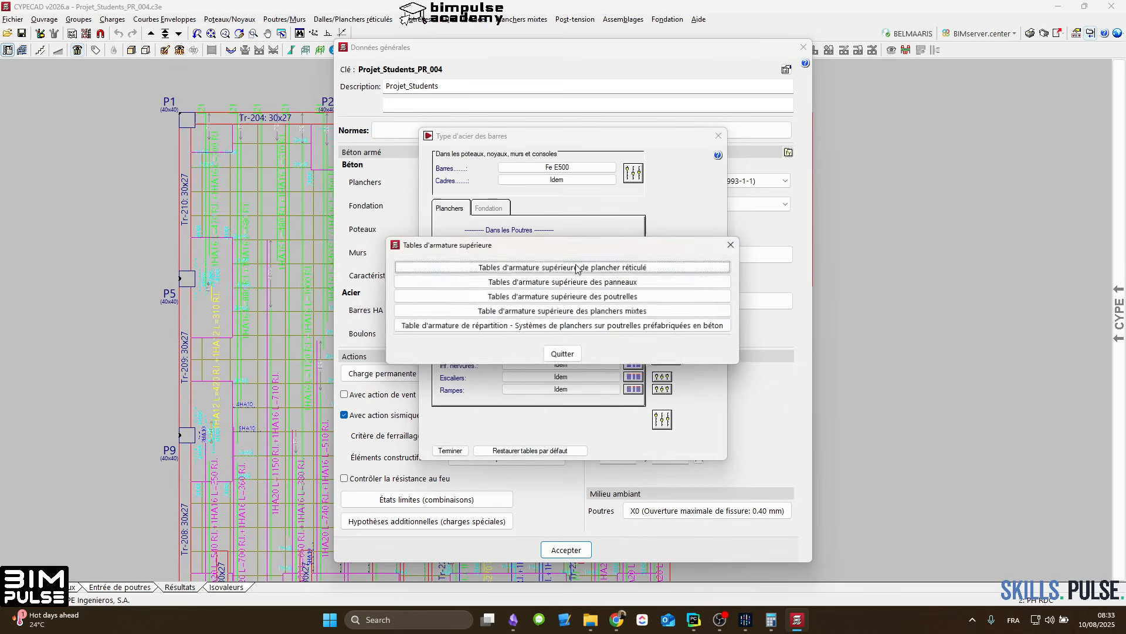
Step: Assign the BIMPulse_PANNEAUX_SUP library table to the upper panel reinforcement and leave the upper reinforcement tables
left_click(587, 276)
left_click(580, 162)
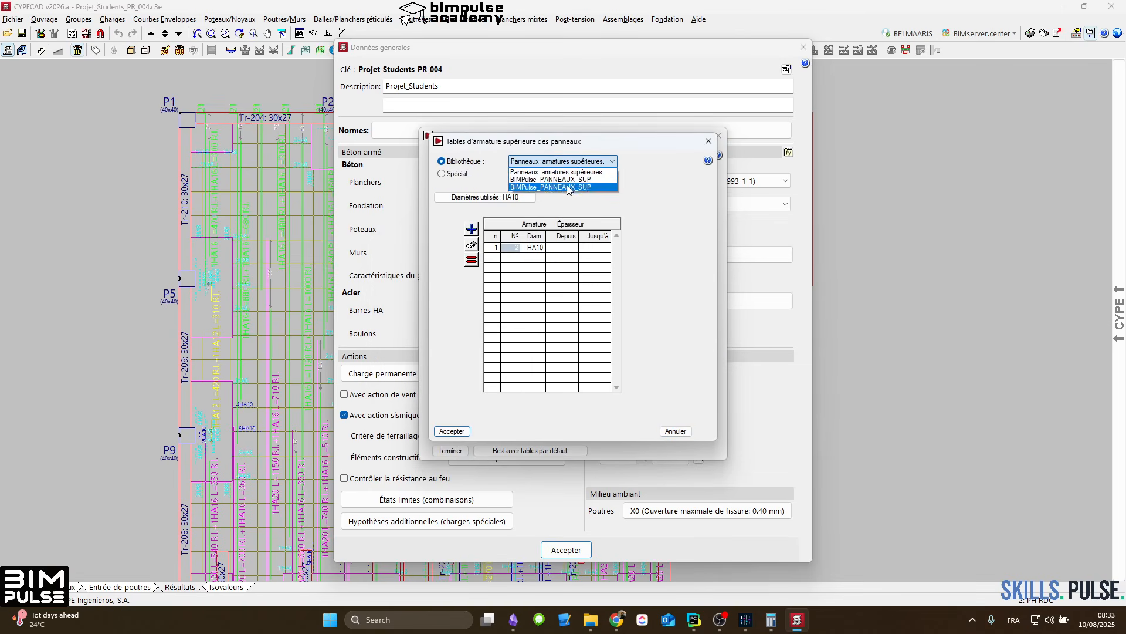
left_click(563, 183)
left_click(530, 267)
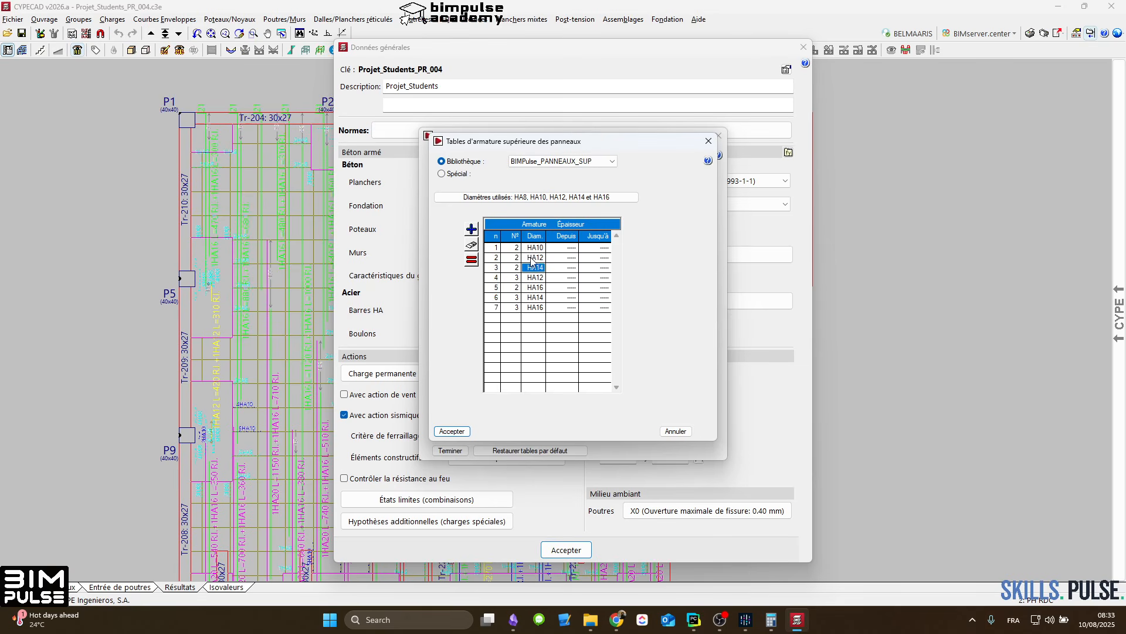
left_click(530, 245)
left_click(519, 247)
left_click(520, 258)
left_click(532, 258)
left_click(456, 433)
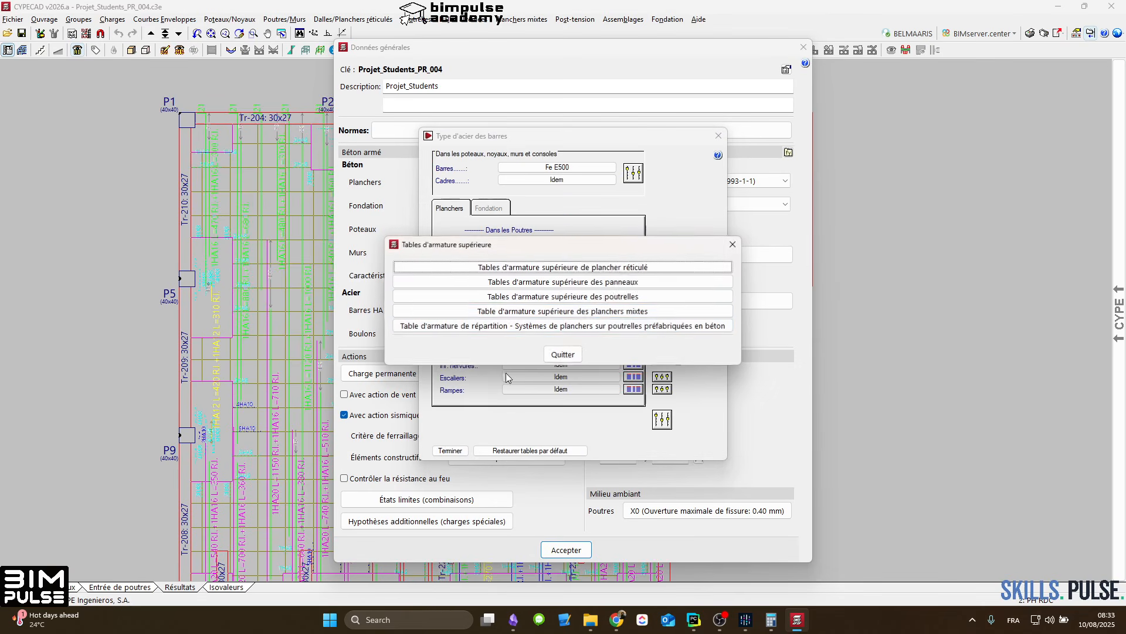
left_click(563, 354)
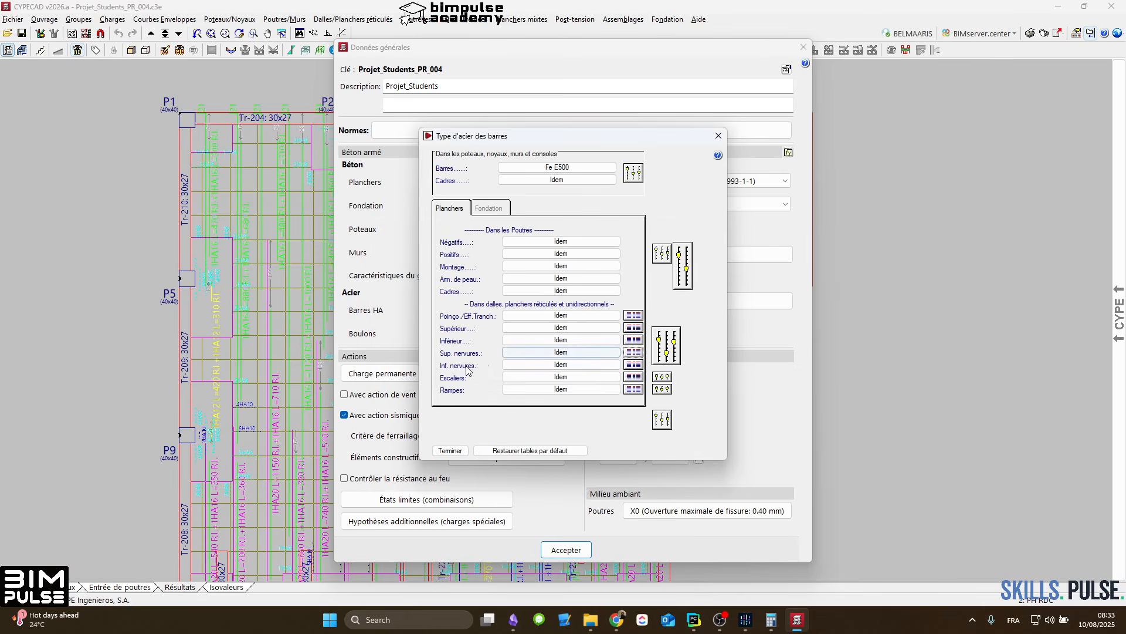
Step: Recheck the lower slab reinforcement table, and assign PROMEN_PR: ARM_INFERIEURES_MAX_16 to the lower rib reinforcement of waffle slabs
left_click(636, 341)
double_click(563, 302)
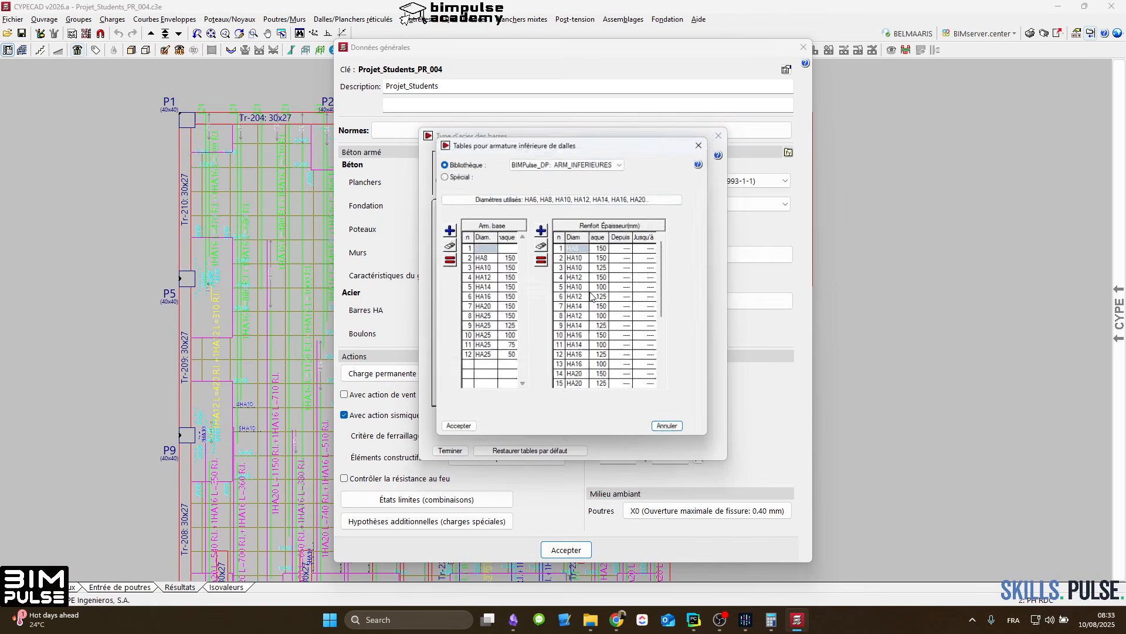
left_click(457, 431)
left_click(563, 333)
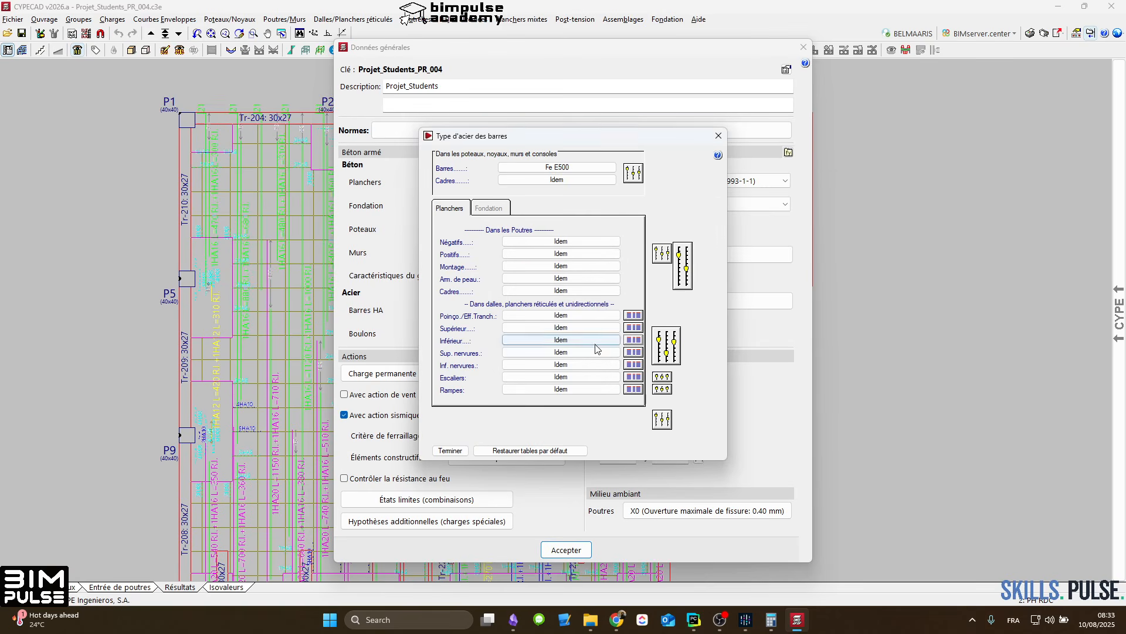
left_click(633, 365)
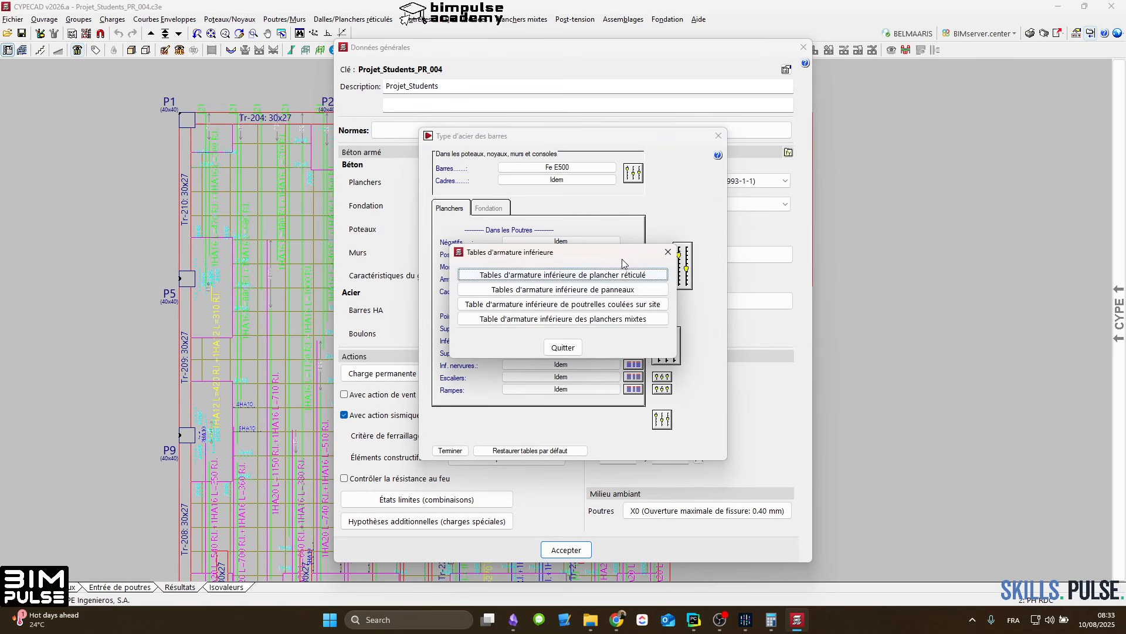
double_click(554, 273)
left_click(580, 168)
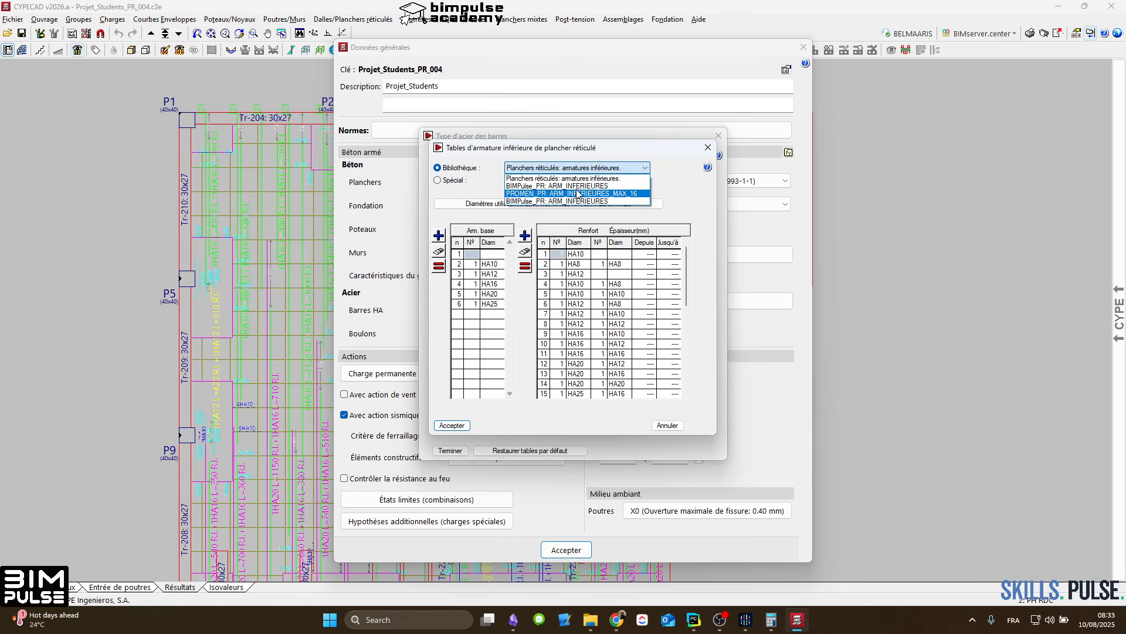
left_click(581, 194)
left_click(452, 425)
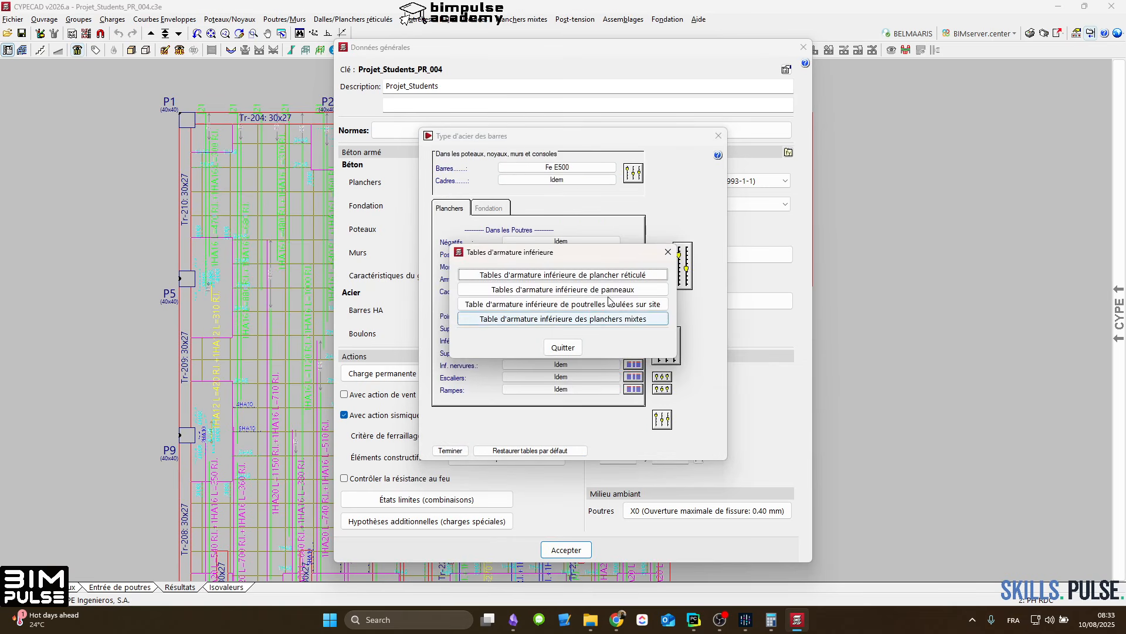
Step: Assign the BIMPulse_PANNEAUX _INF library table to the lower panel reinforcement and leave the lower reinforcement tables
double_click(563, 293)
left_click(587, 161)
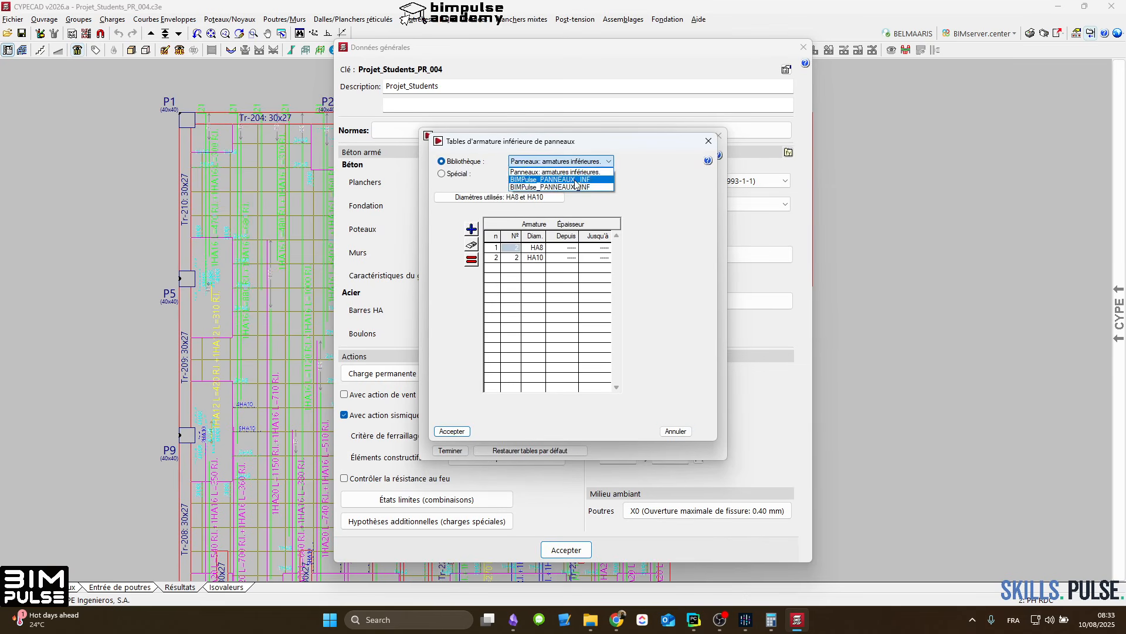
left_click(578, 177)
left_click(534, 249)
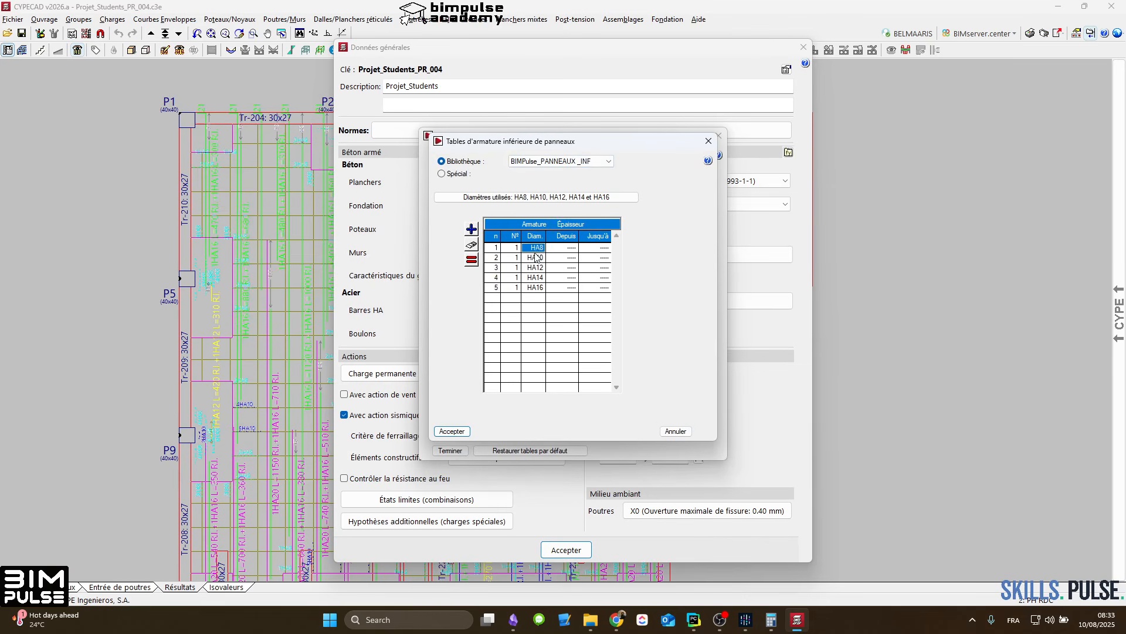
left_click(534, 258)
key("Up")
left_click(533, 258)
left_click(520, 268)
left_click(533, 268)
left_click(528, 249)
left_click(461, 432)
left_click(562, 347)
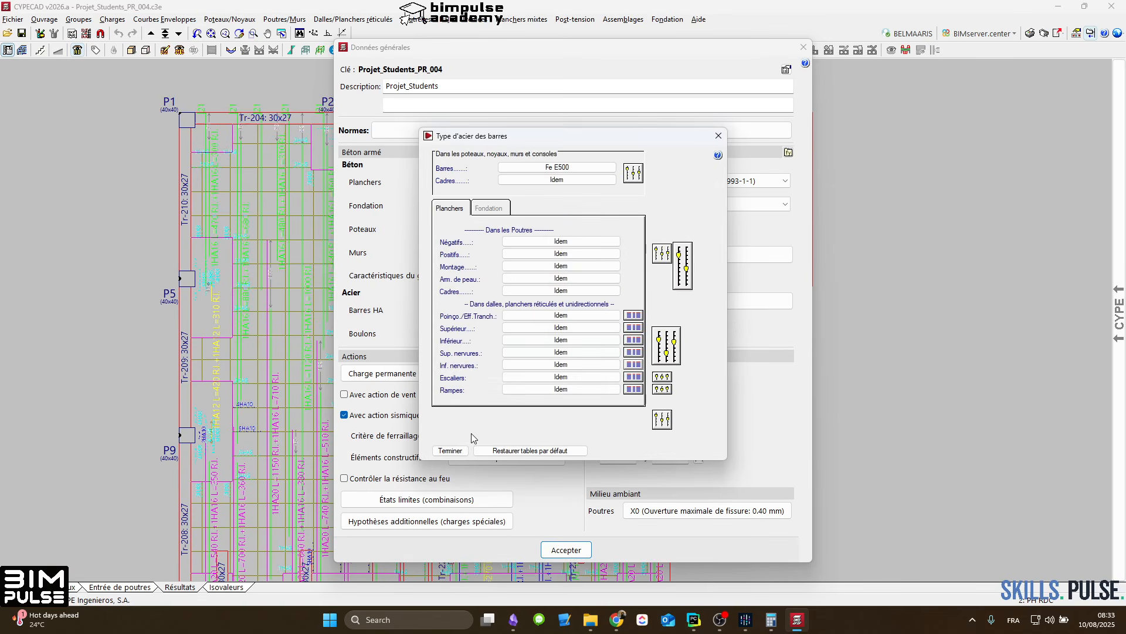
Step: Apply the bar steel and general project data, accepting the existing limit state settings
left_click(450, 450)
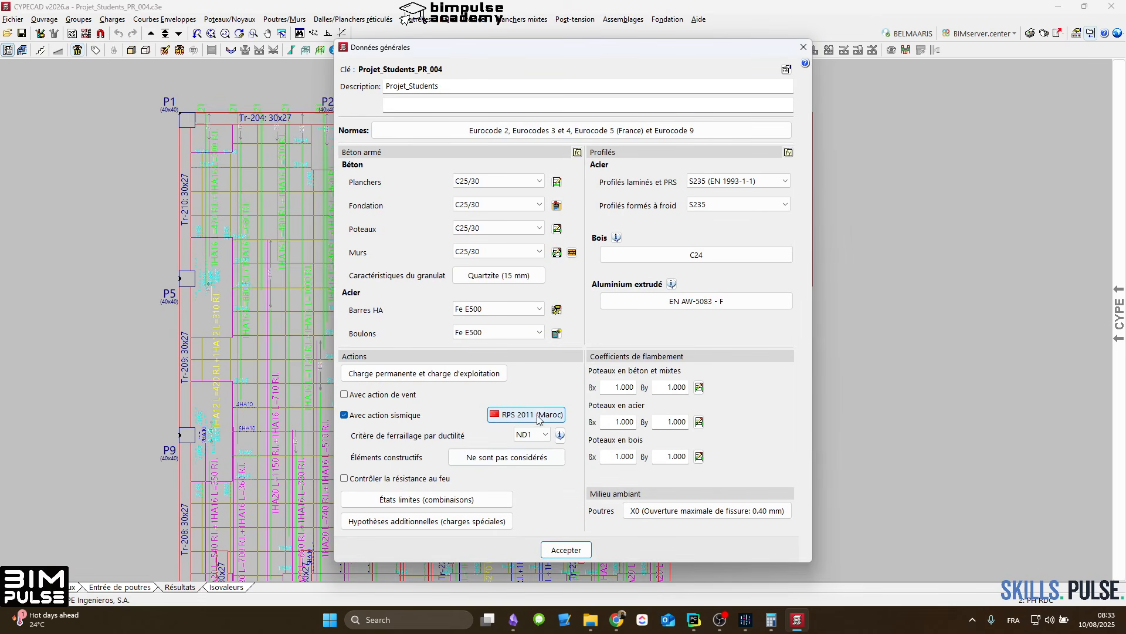
left_click(564, 549)
left_click(572, 344)
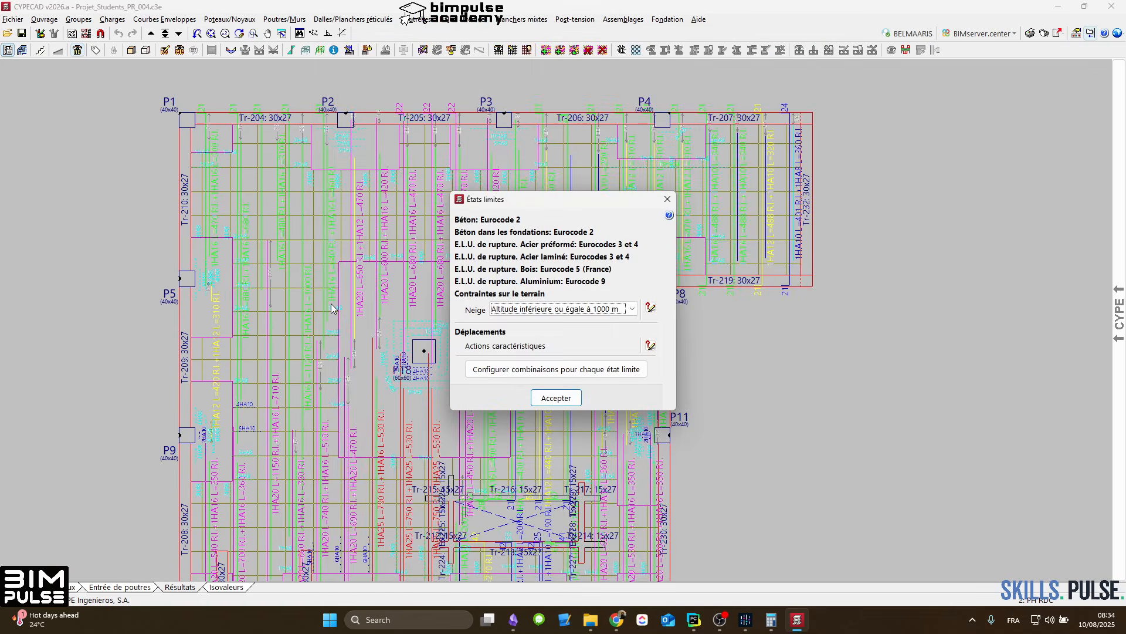
left_click(555, 398)
Step: Calculate the structure without dimensioning the foundation, keeping the existing dimensioning options
scroll(415, 310, "up", 3)
scroll(422, 268, "down", 2)
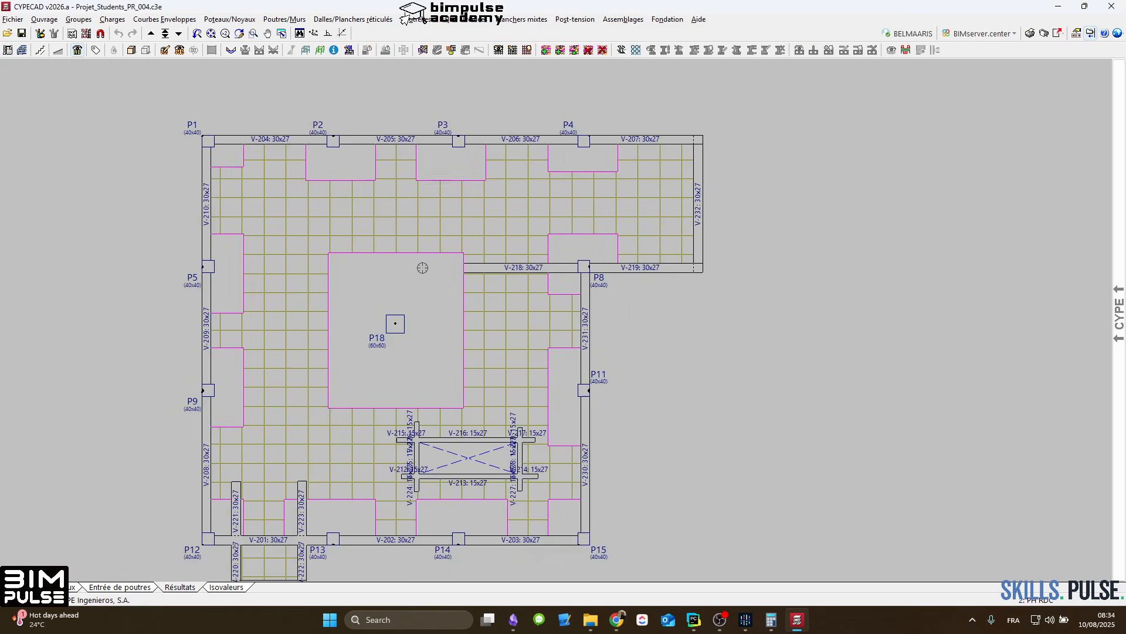
left_click(139, 587)
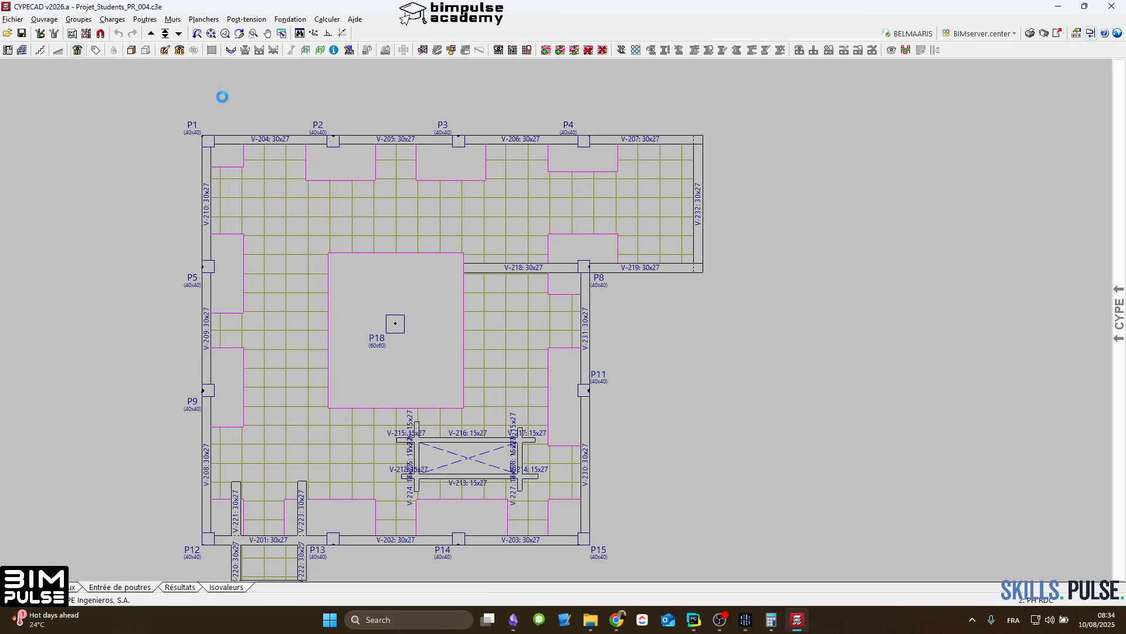
left_click(326, 19)
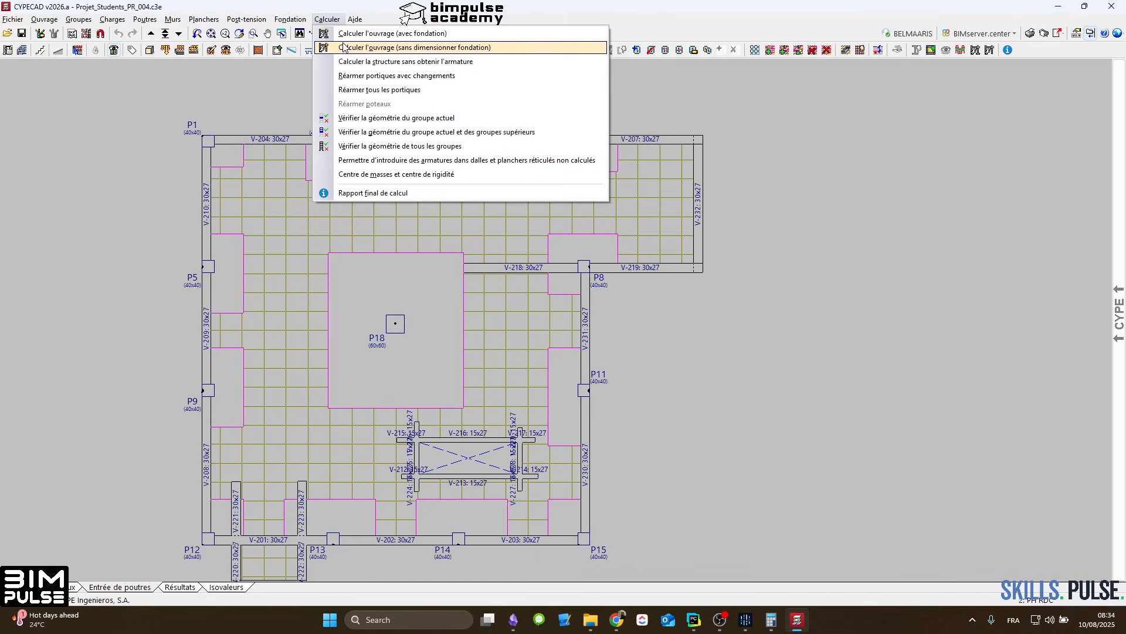
left_click(344, 48)
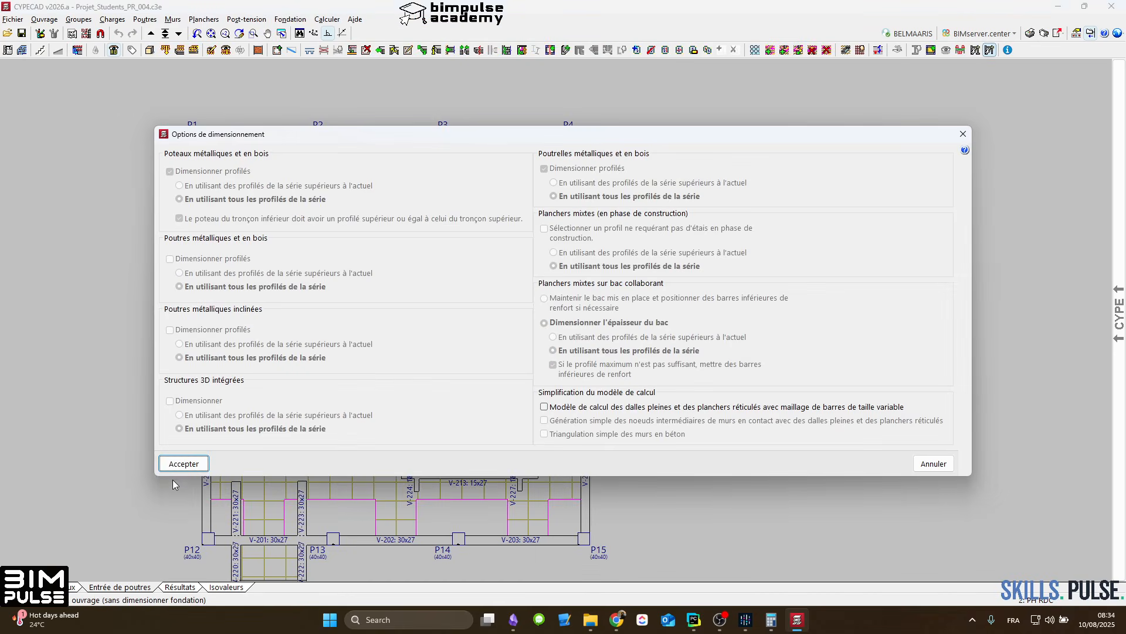
left_click(183, 464)
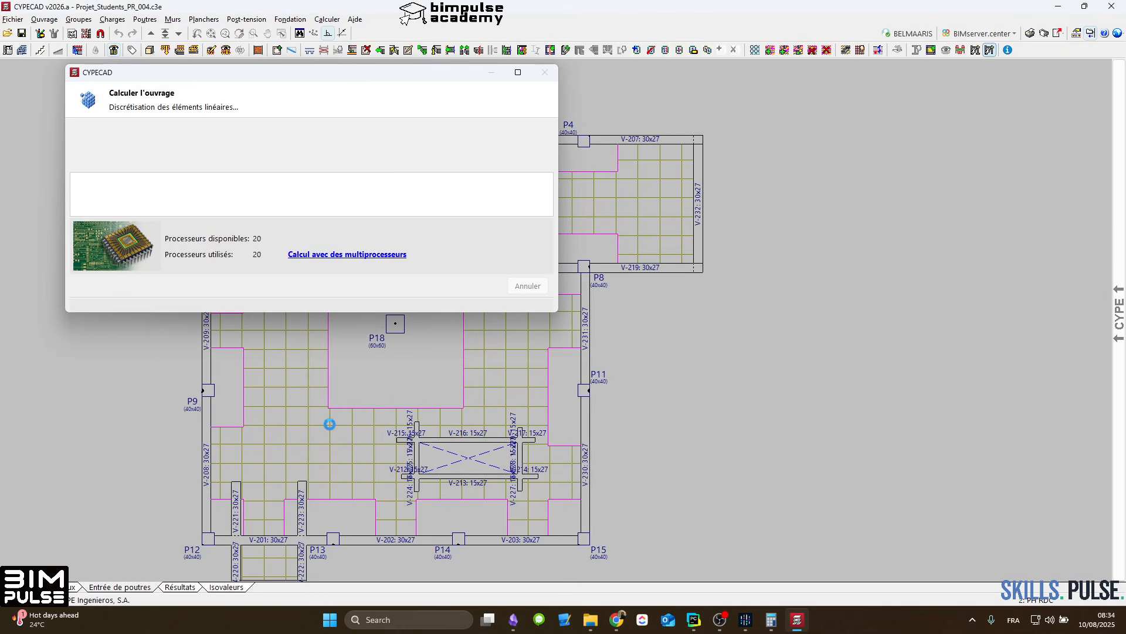
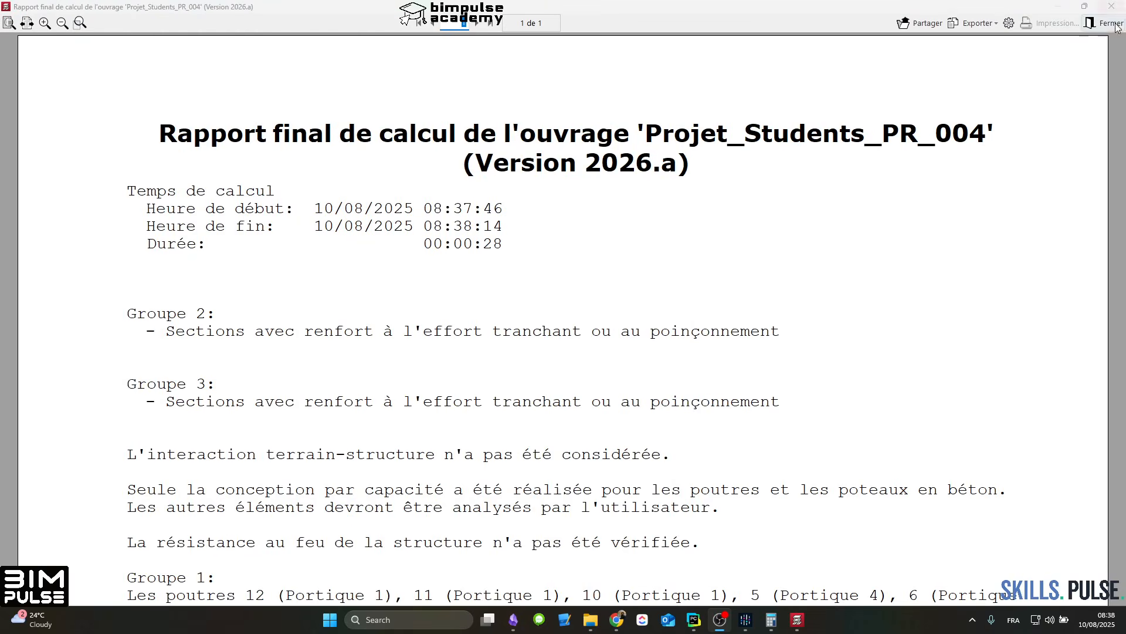
Step: Close the final calculation report and bring column P18 into view on the floor plan
left_click(1114, 24)
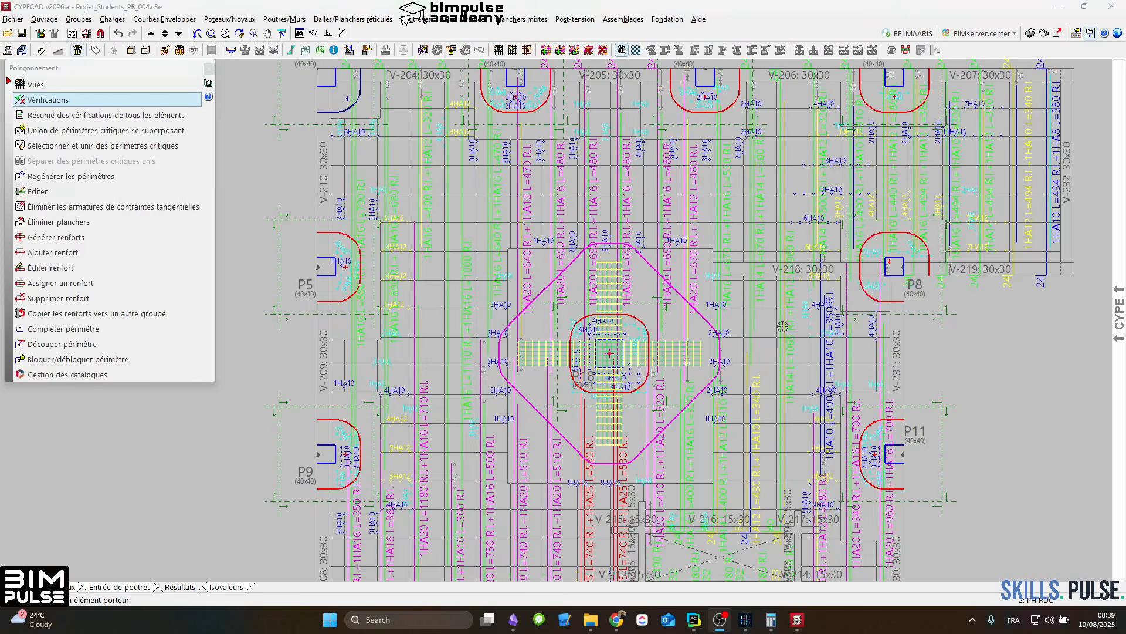
middle_click_drag(659, 331, 515, 248)
mouse_move(554, 309)
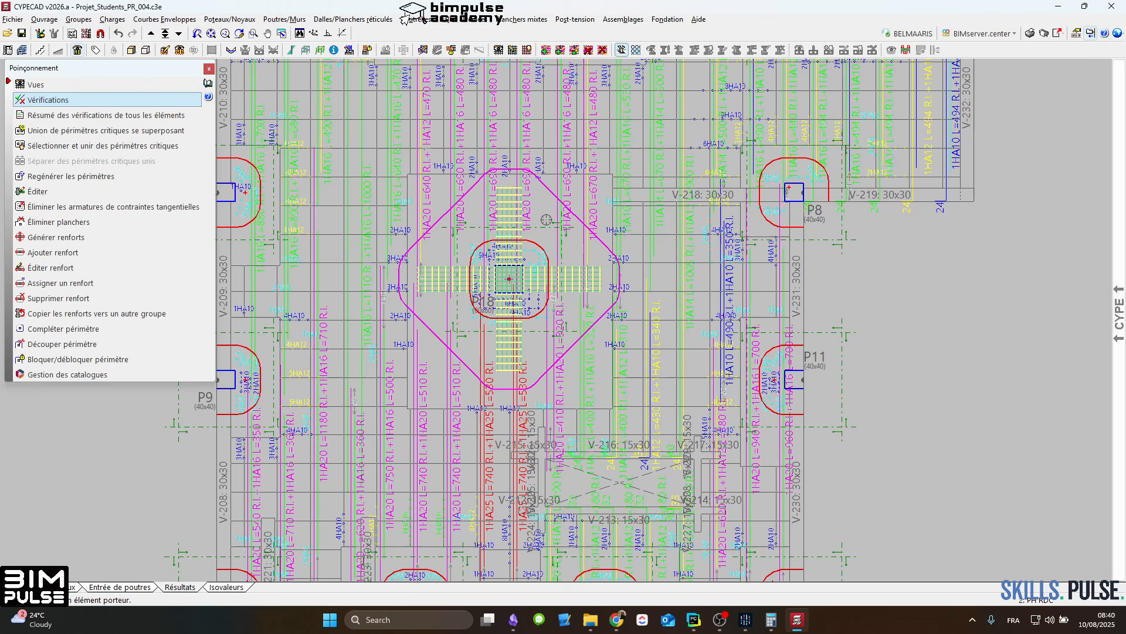
mouse_move(502, 273)
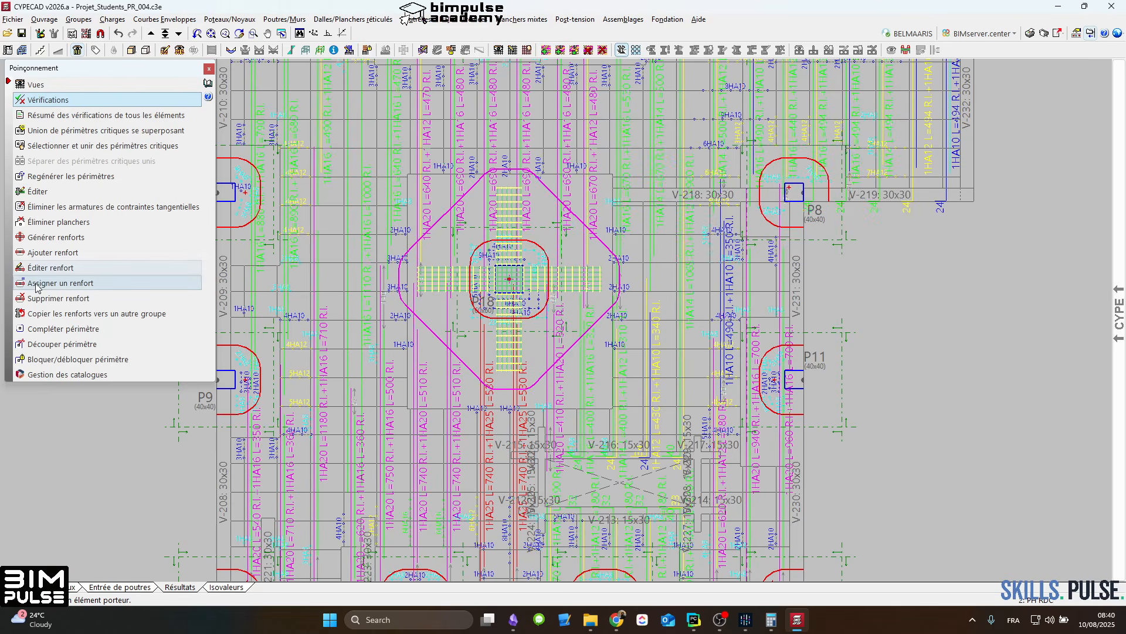
left_click(189, 298)
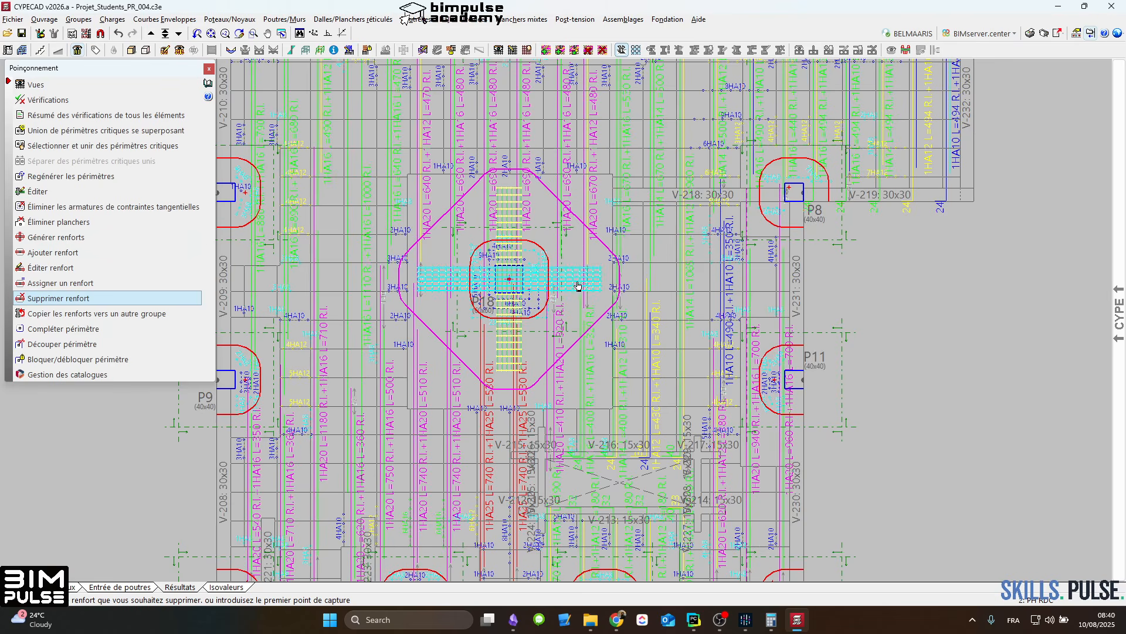
middle_click_drag(579, 282, 542, 282)
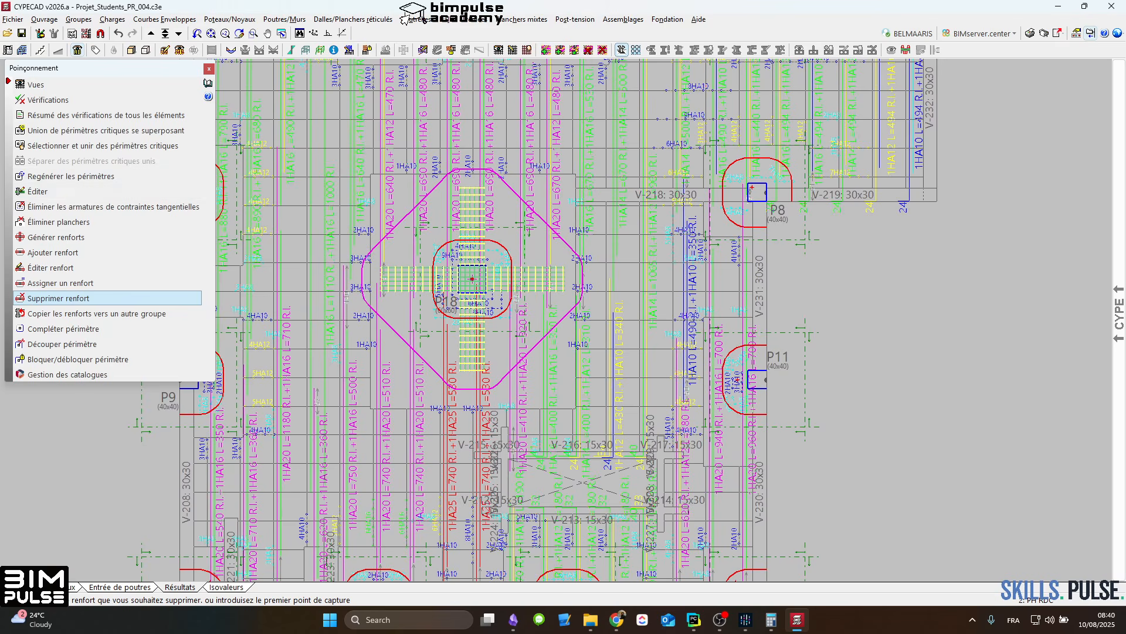
scroll(508, 268, "up", 2)
scroll(503, 238, "down", 3)
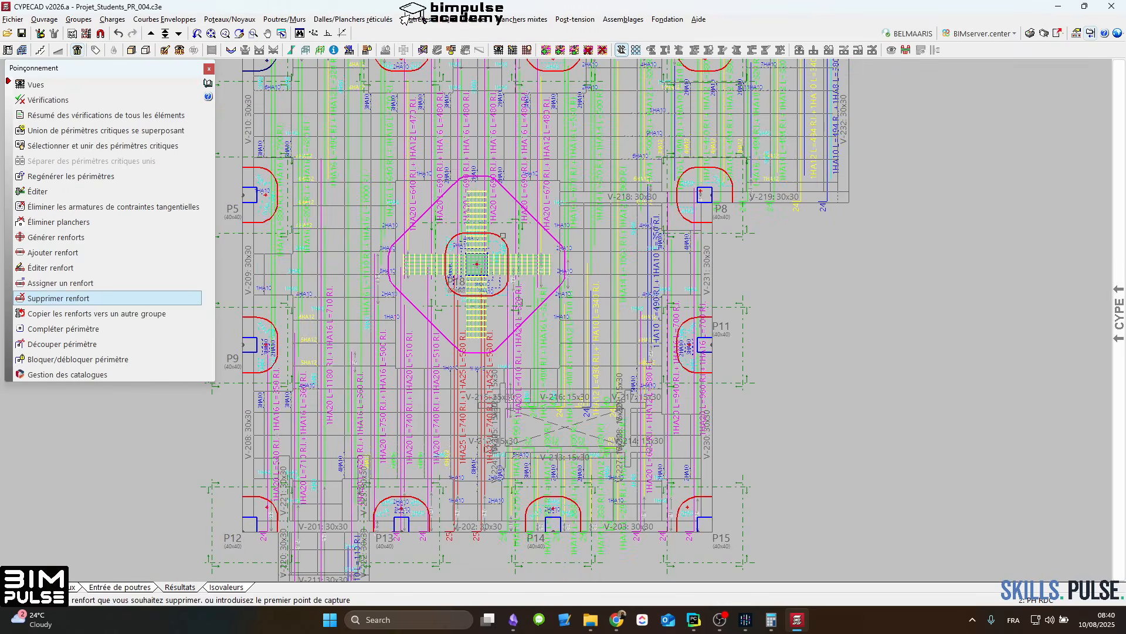
right_click(502, 236)
middle_click_drag(515, 222, 487, 230)
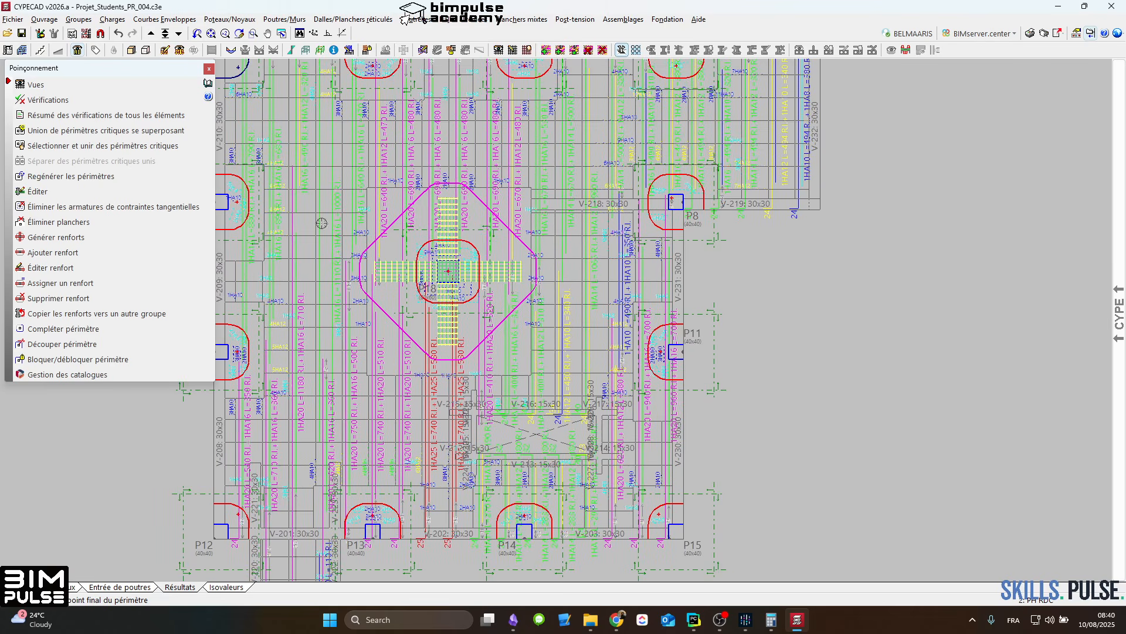
Step: Examine column P18's punching verification for the critical perimeter, zone with transverse punching reinforcement in durable situations
left_click(48, 99)
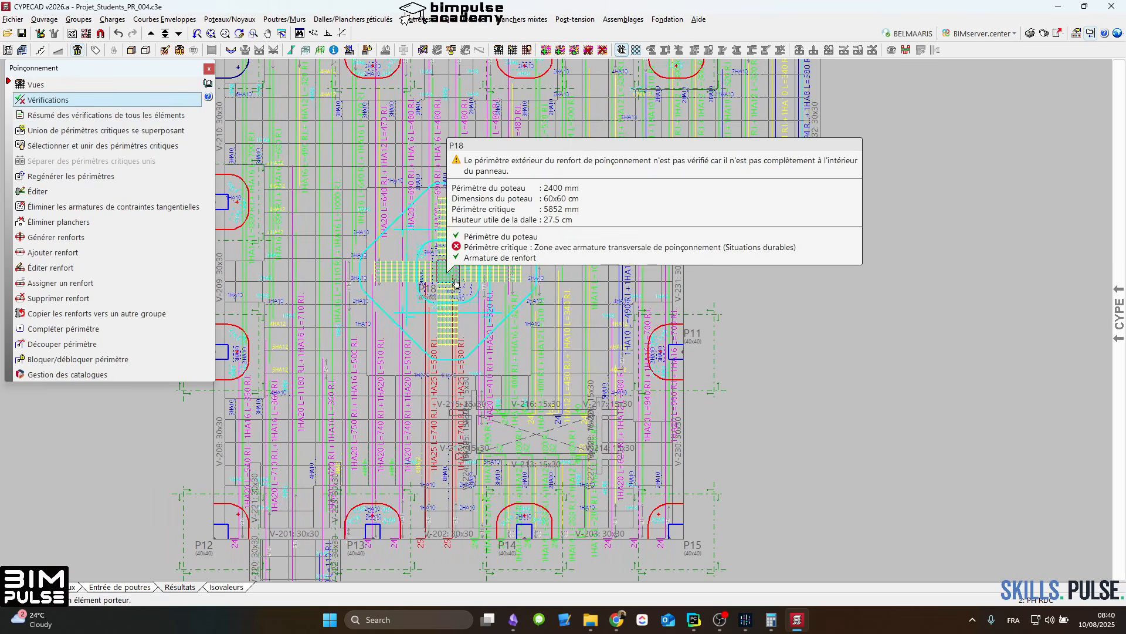
left_click(457, 284)
left_click(376, 83)
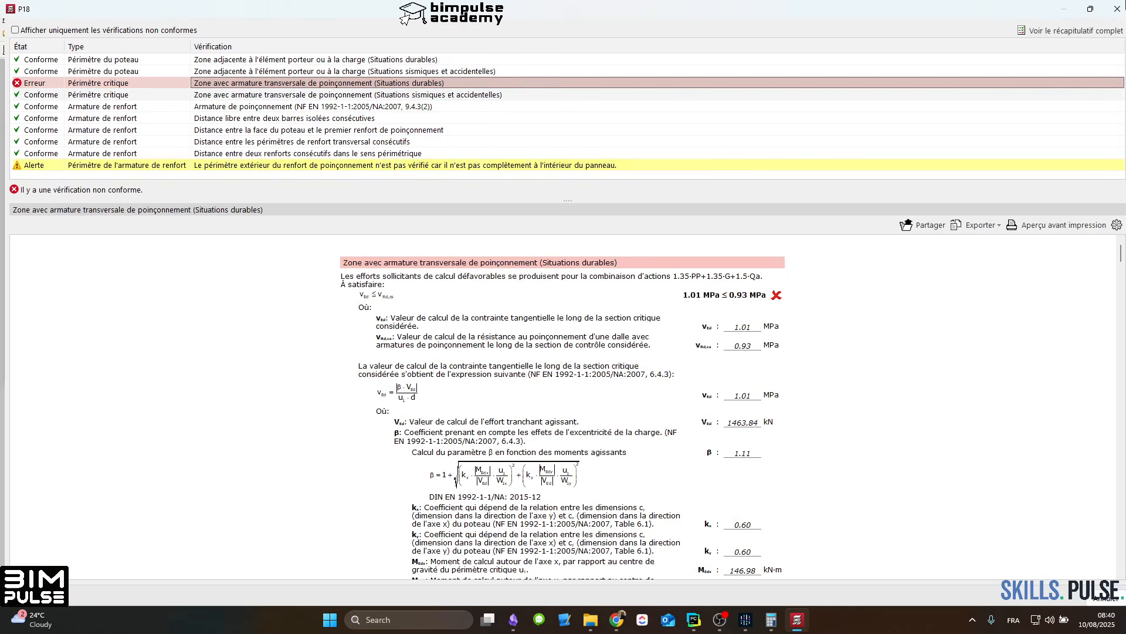
left_click(1117, 9)
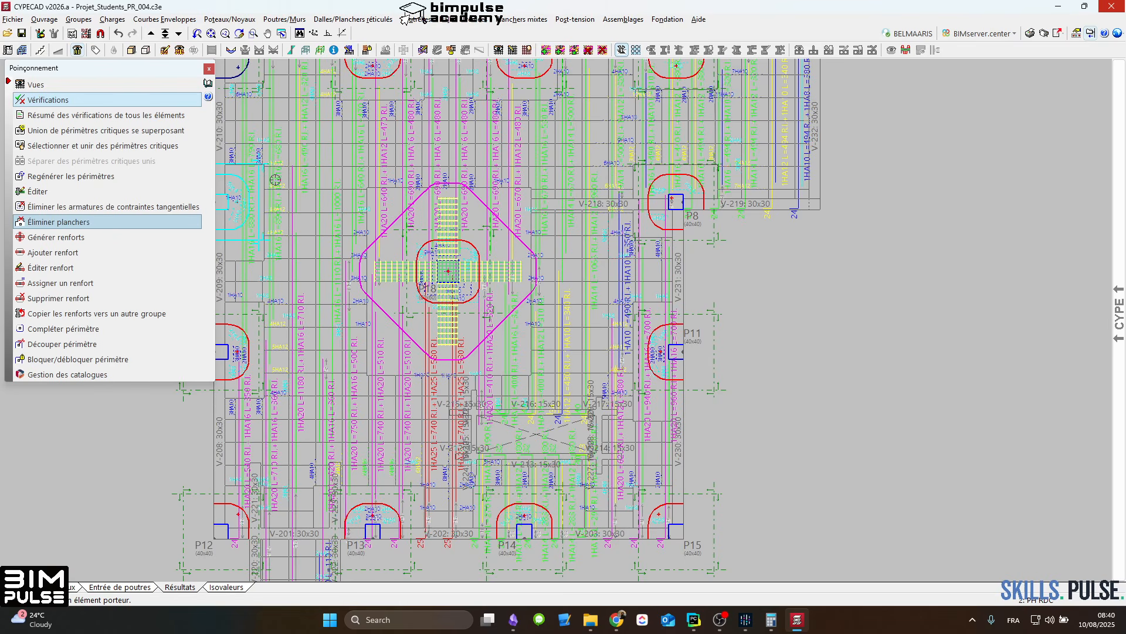
Step: Replace column P18's punching reinforcement with beam-type PTR reinforcement at equal distances, extending 170 cm from the supporting element
left_click(59, 298)
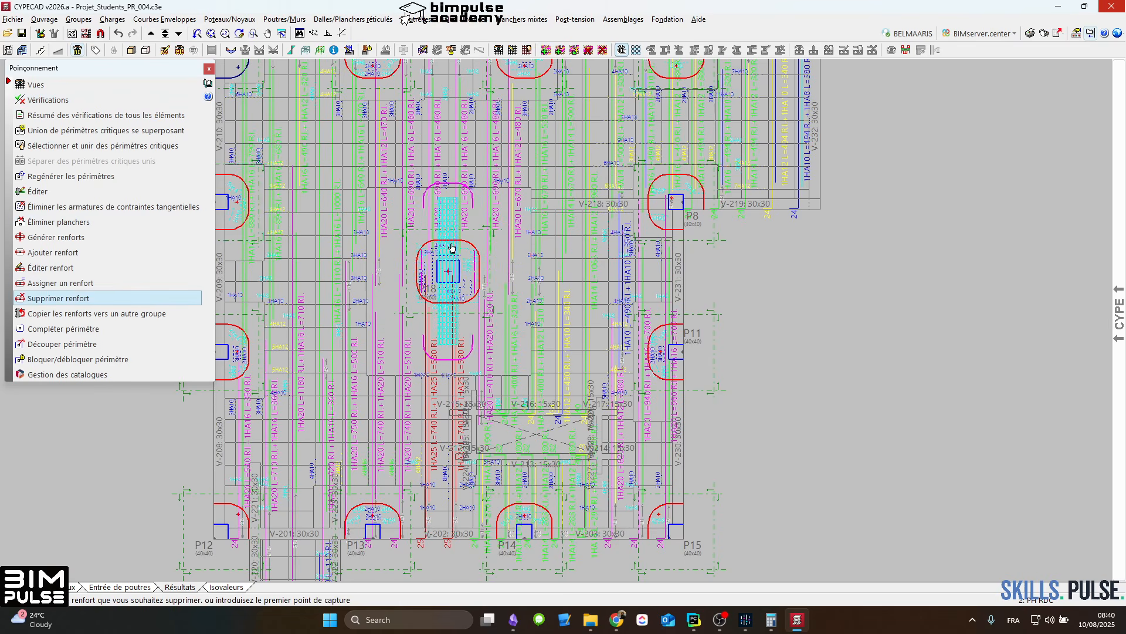
right_click(452, 247)
left_click(56, 237)
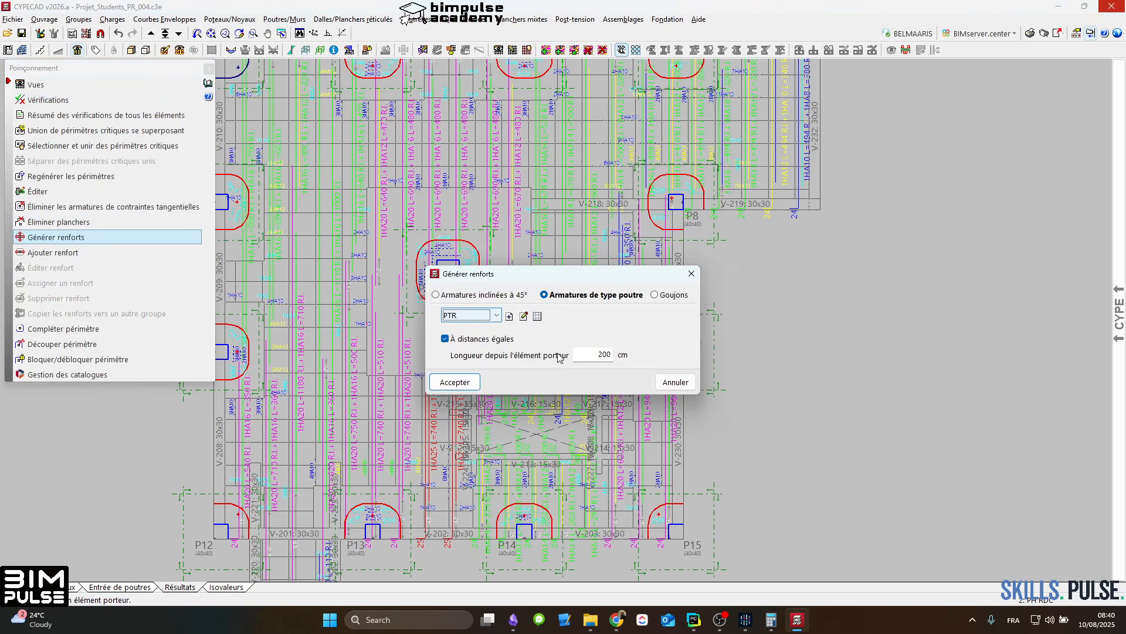
left_click(601, 354)
type("1")
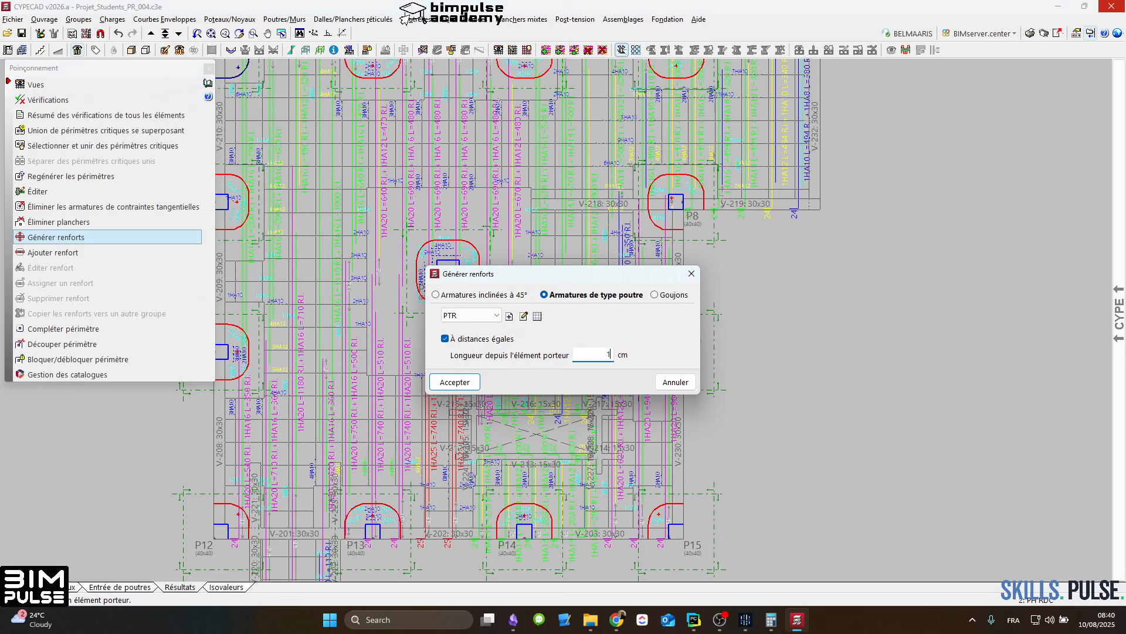
type("70")
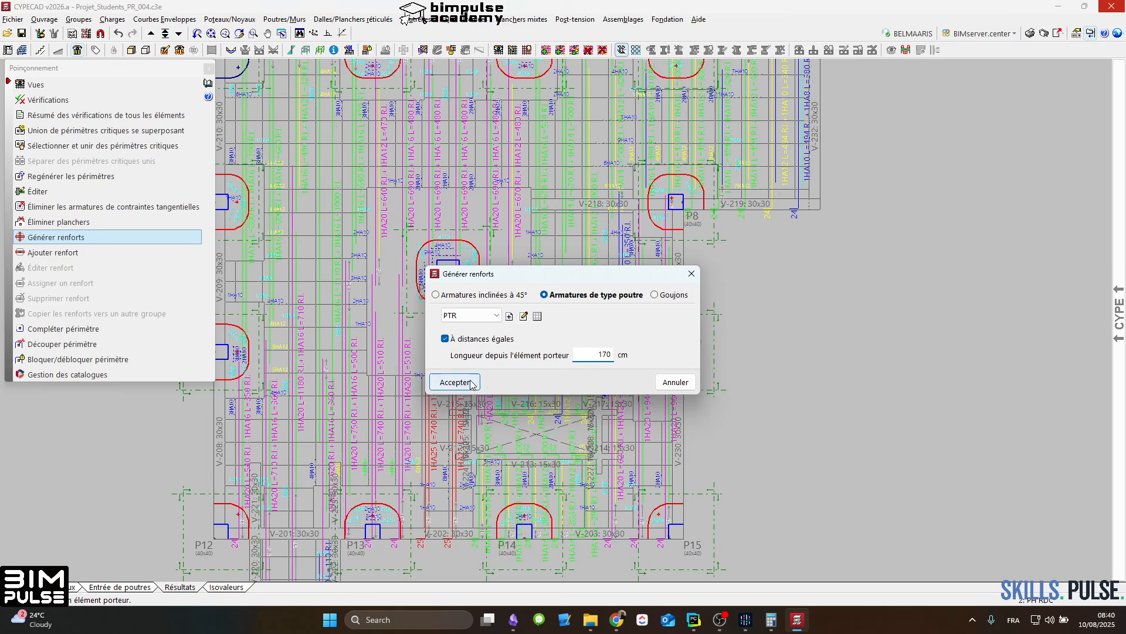
left_click(455, 382)
left_click(457, 269)
scroll(457, 270, "up", 2)
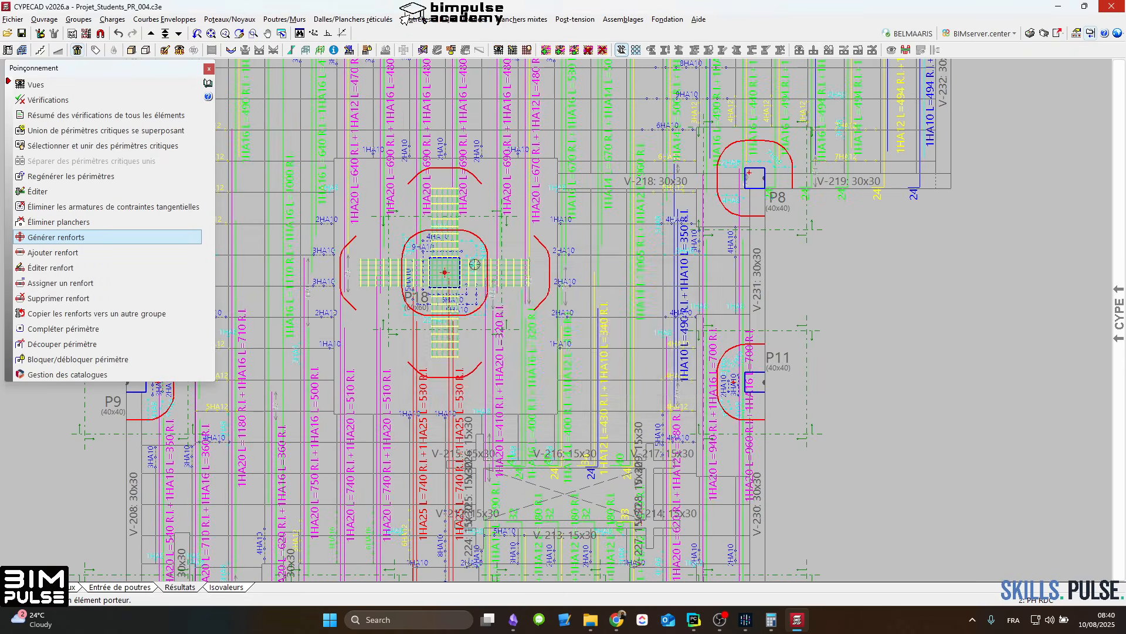
right_click(501, 258)
left_click(691, 273)
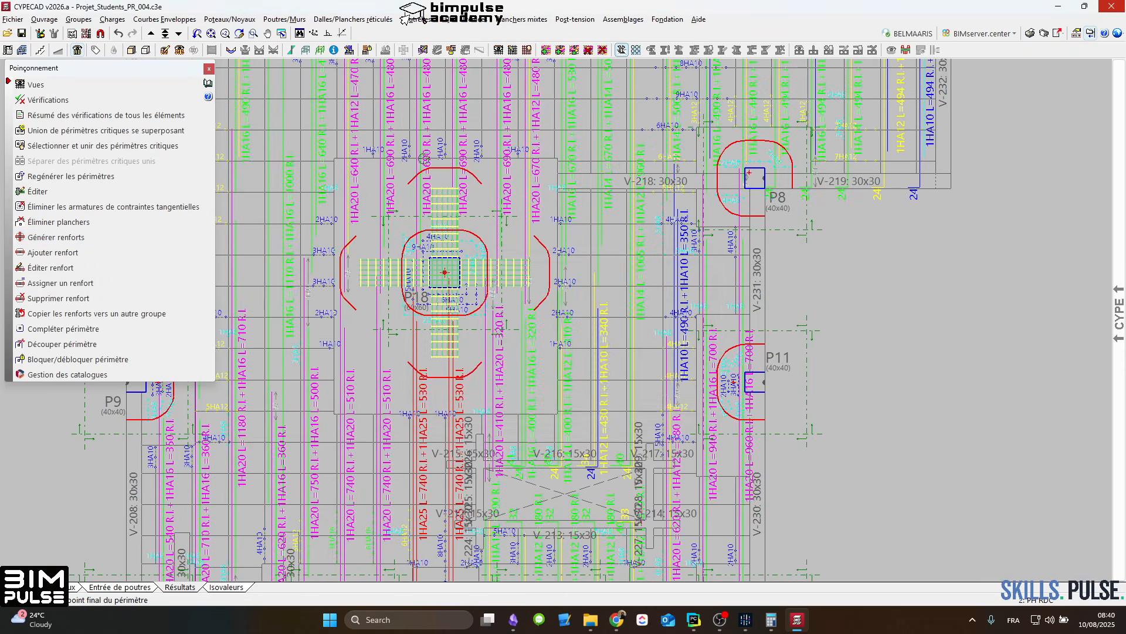
Step: Review the list of punching verifications for column P18 with the regenerated reinforcement
left_click(48, 99)
left_click(436, 288)
left_click(441, 278)
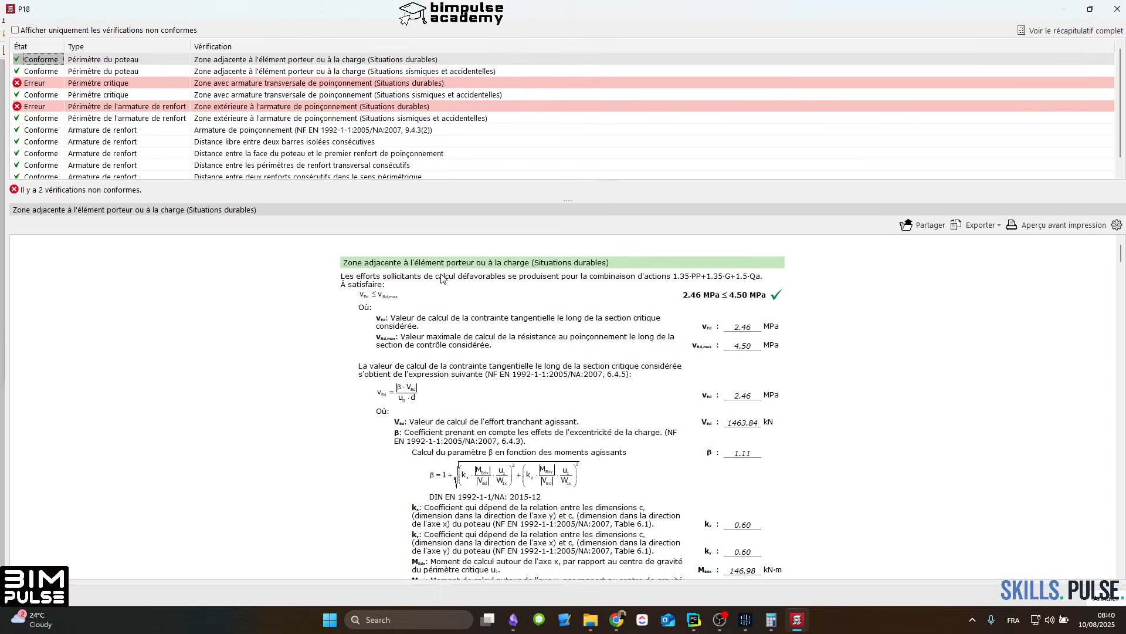
left_click(1119, 12)
Step: Complete the outer punching reinforcement perimeter around column P18 by joining its four open diagonal gaps
scroll(374, 252, "up", 2)
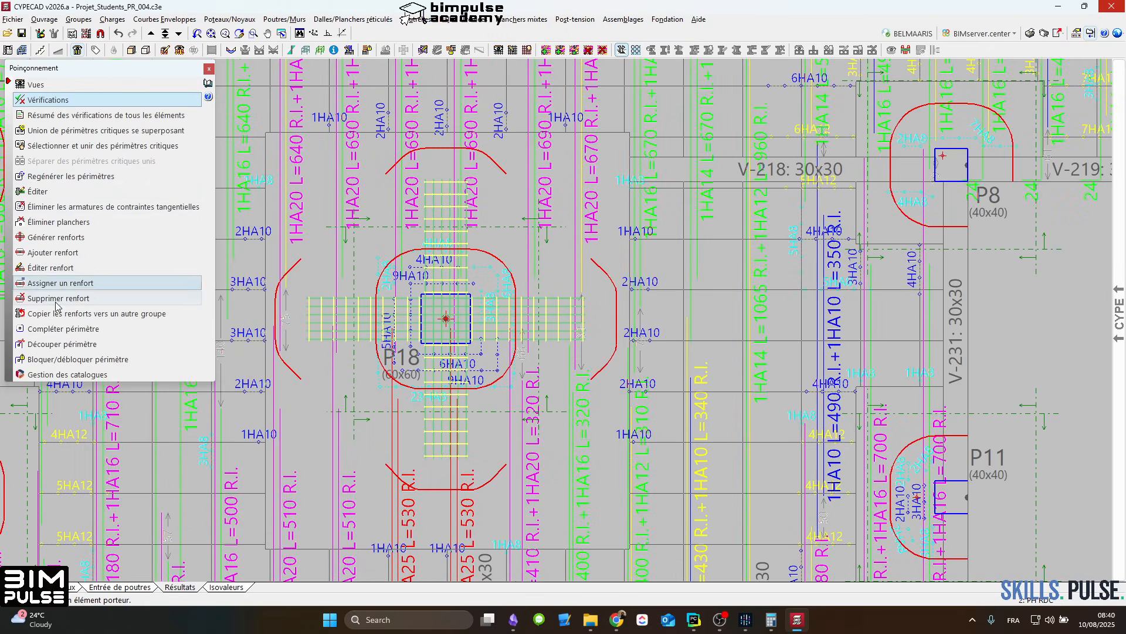
left_click(63, 328)
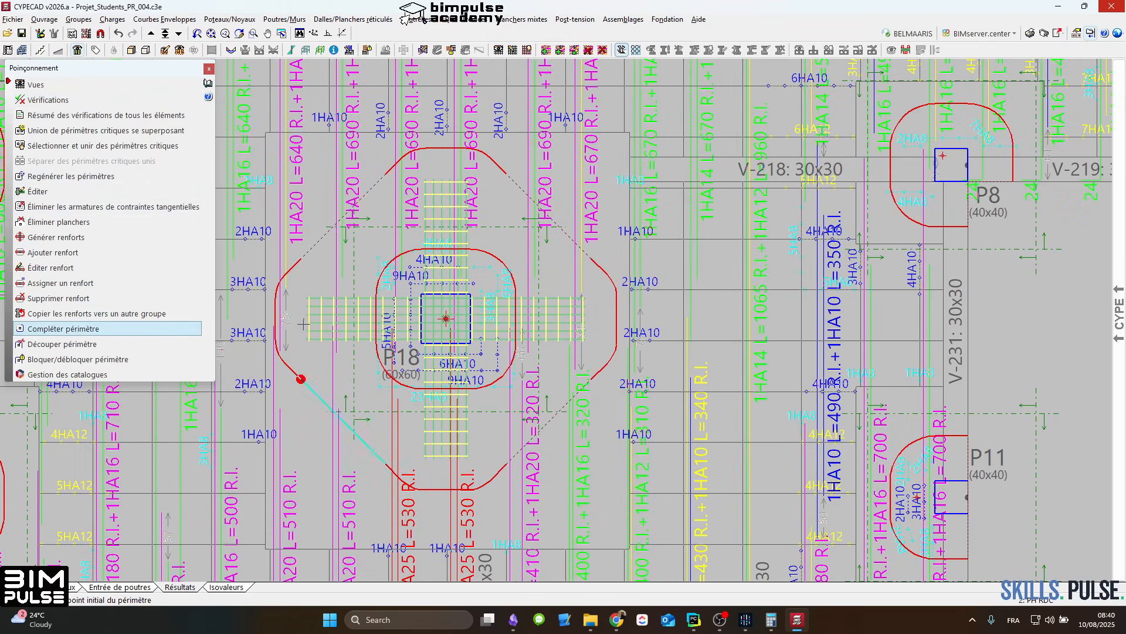
left_click(315, 242)
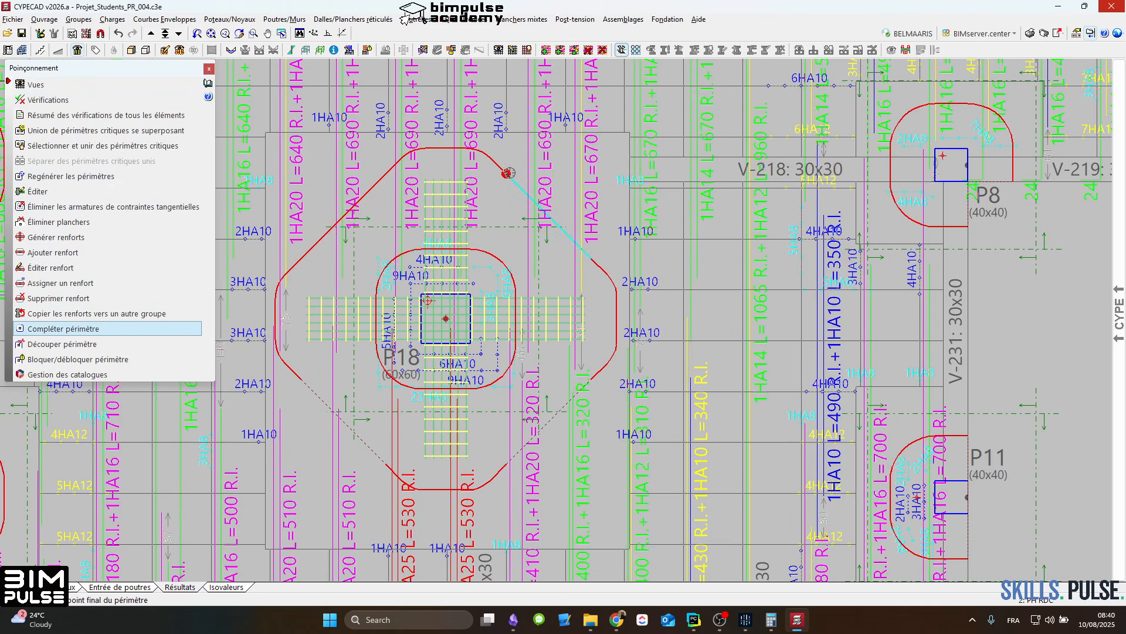
left_click(589, 266)
left_click(501, 477)
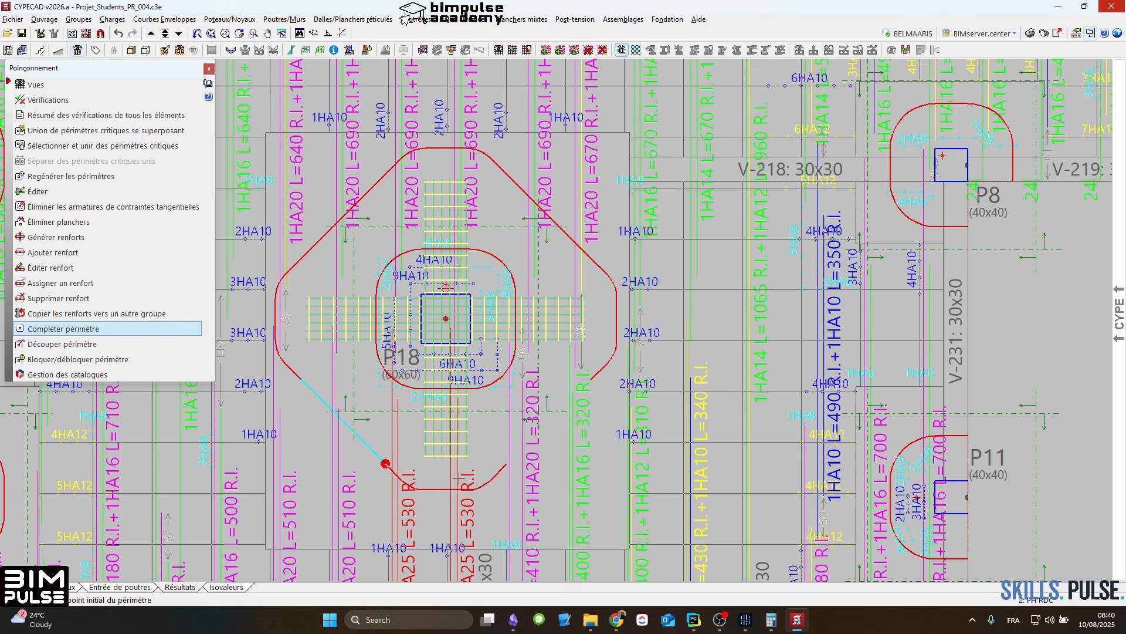
left_click(385, 464)
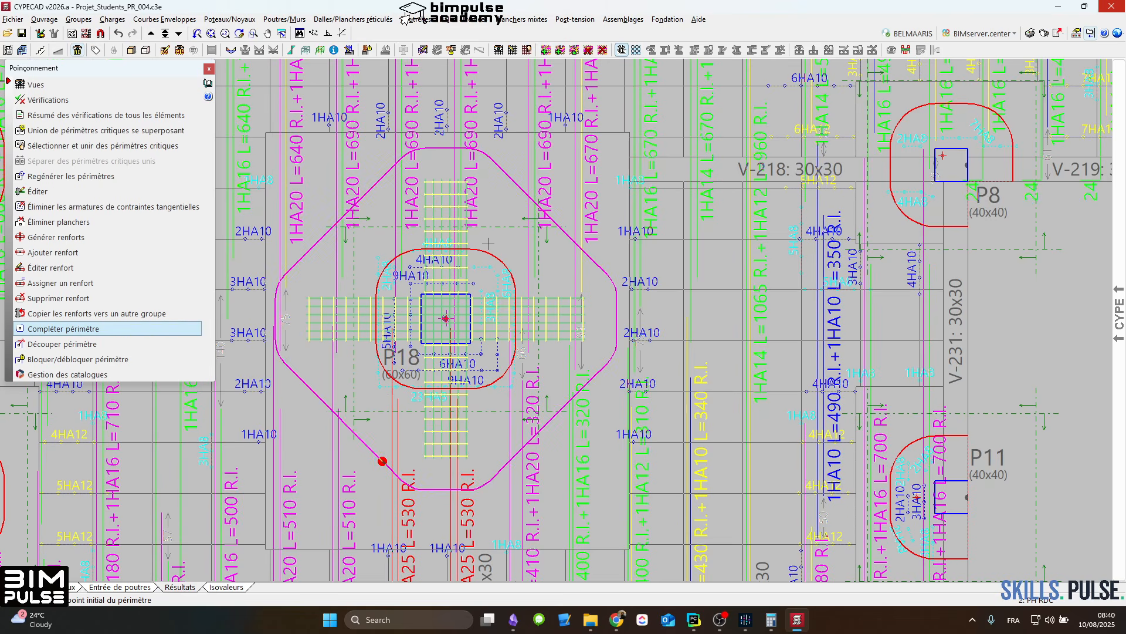
left_click(563, 199)
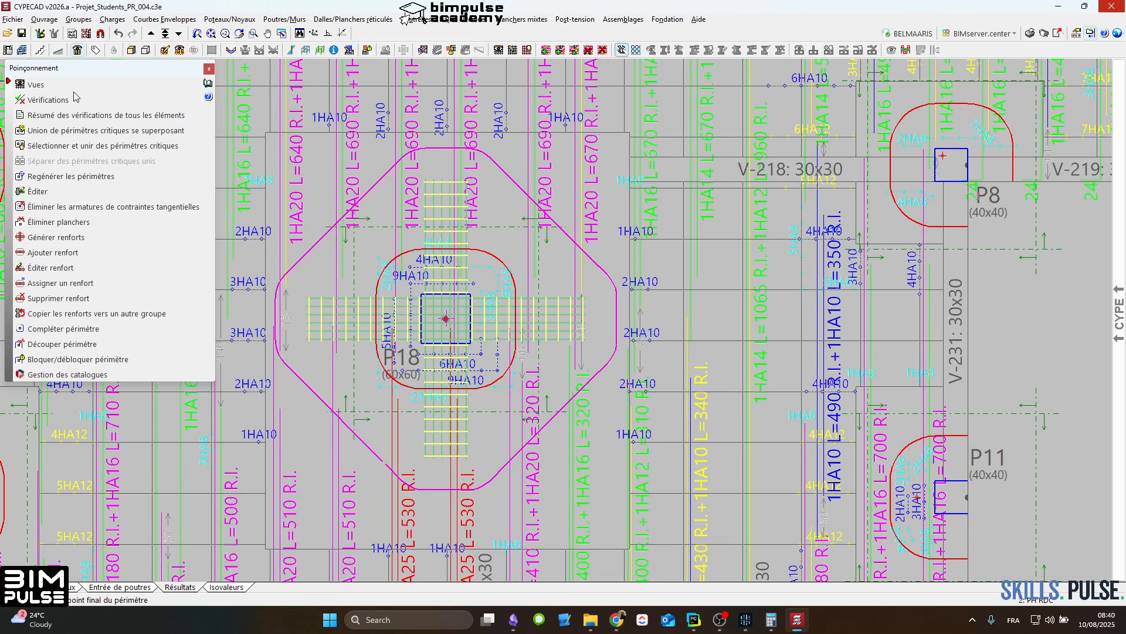
Step: Check column P18's punching again and read the stress and resistance calculation of the critical perimeter in durable situations
left_click(48, 100)
left_click(434, 192)
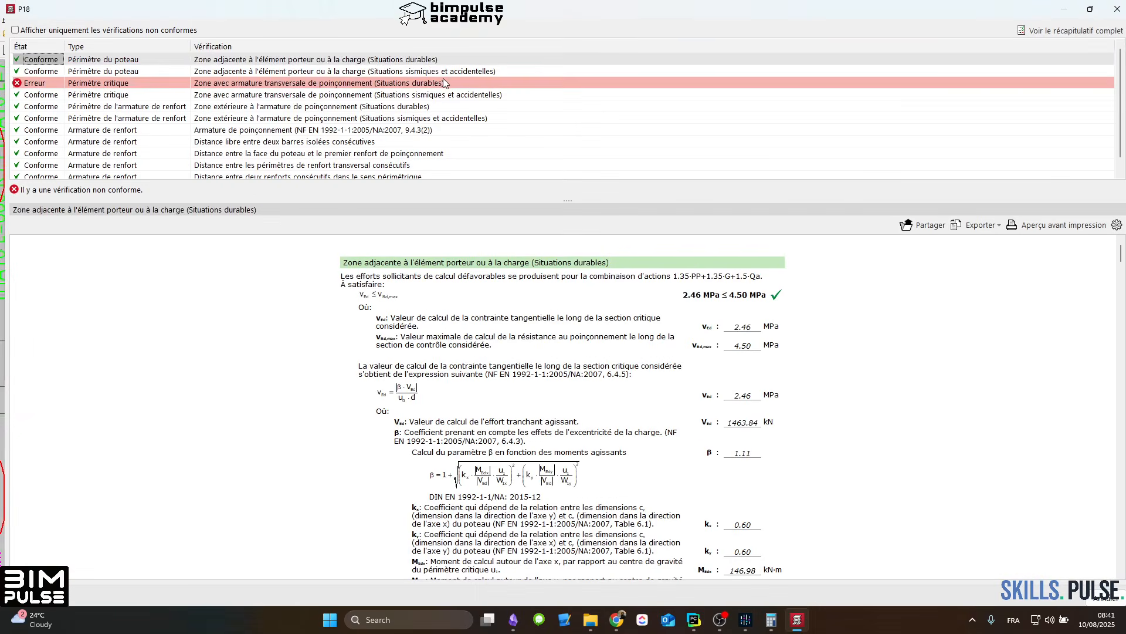
key("Down")
key("Down")
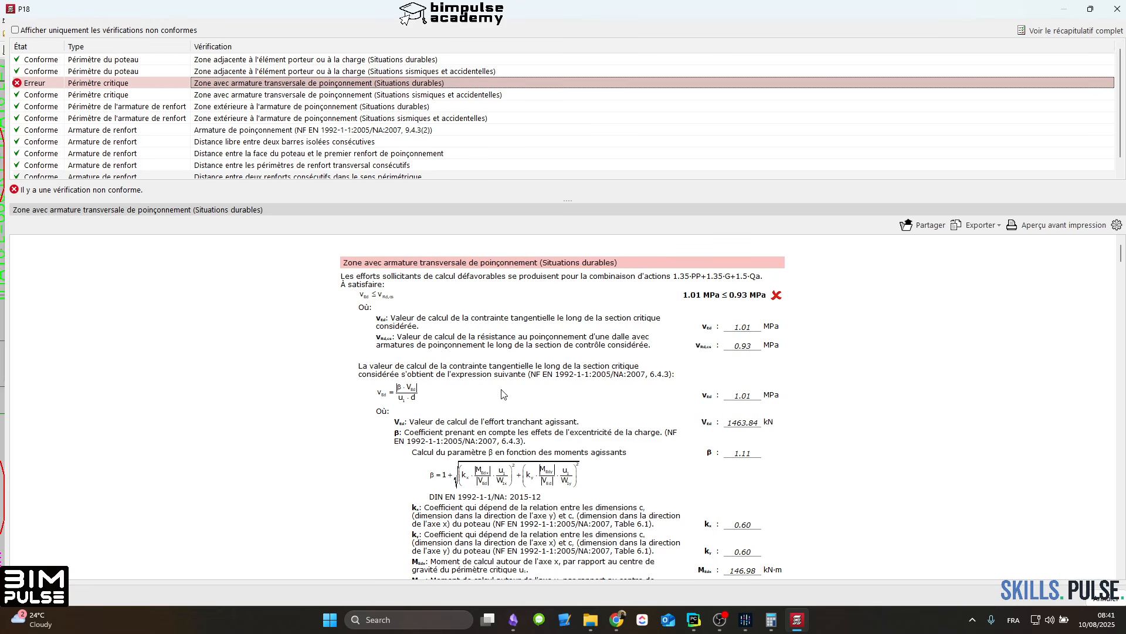
scroll(638, 397, "down", 5)
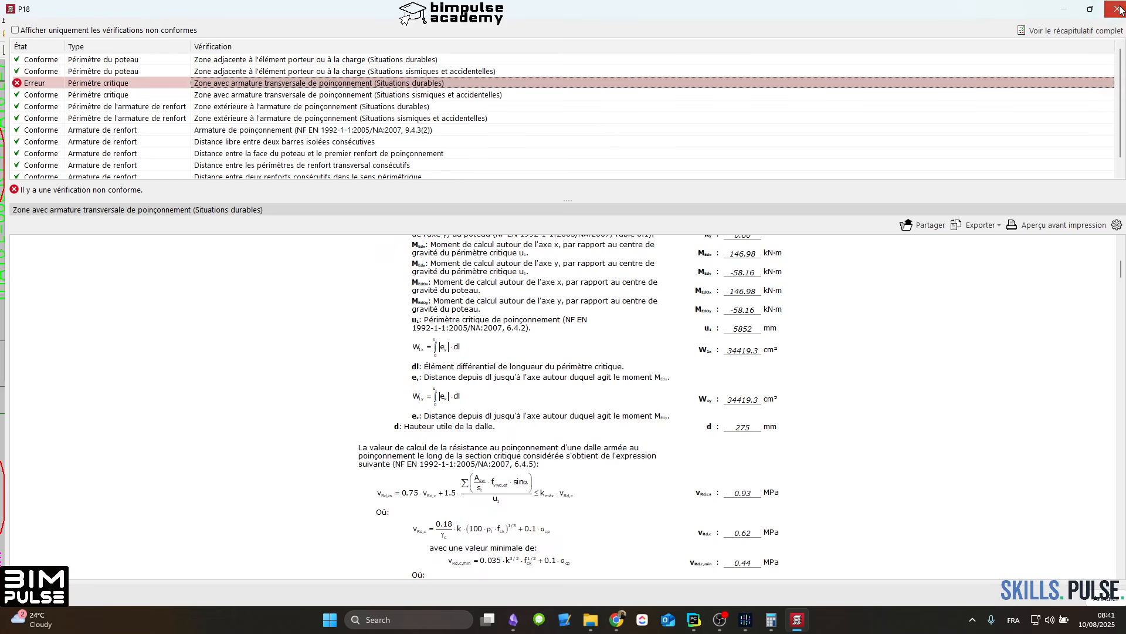
key("Escape")
Step: Set the drop (Retombée) of the slab panel around column P18 to 10 cm in the beam entry view
left_click(104, 587)
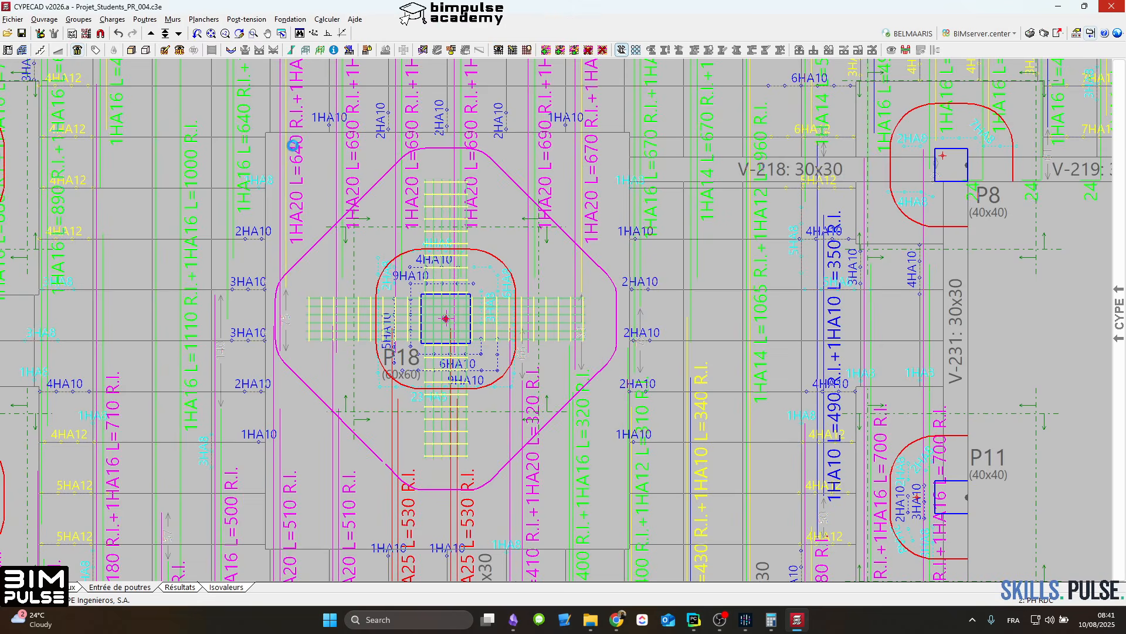
left_click(203, 18)
left_click(241, 36)
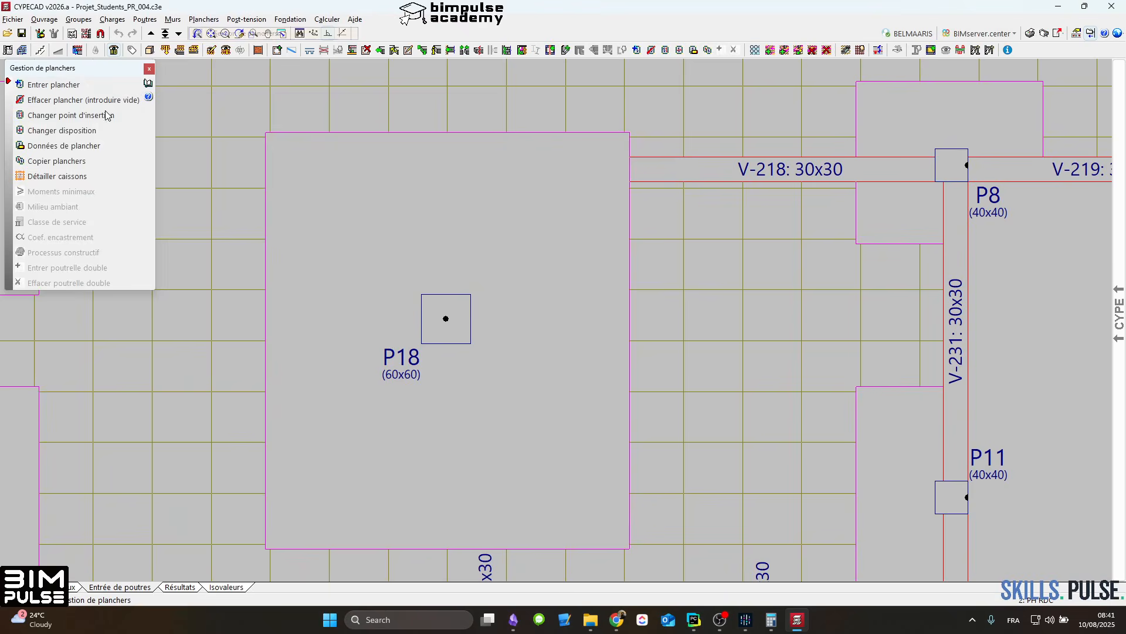
left_click(75, 151)
left_click(390, 231)
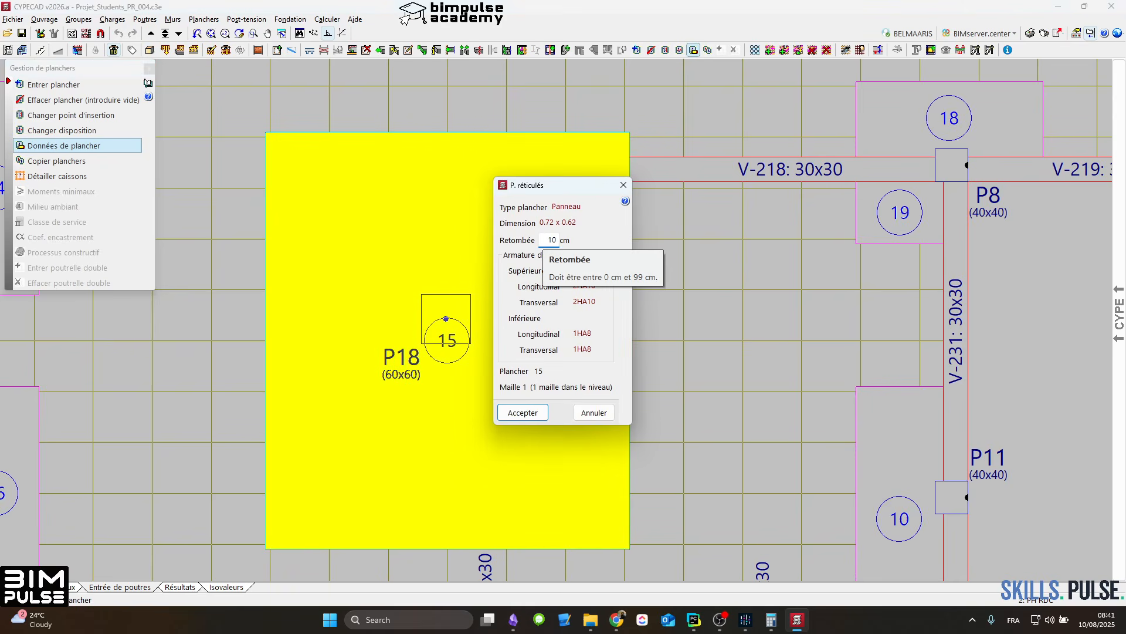
left_click(520, 413)
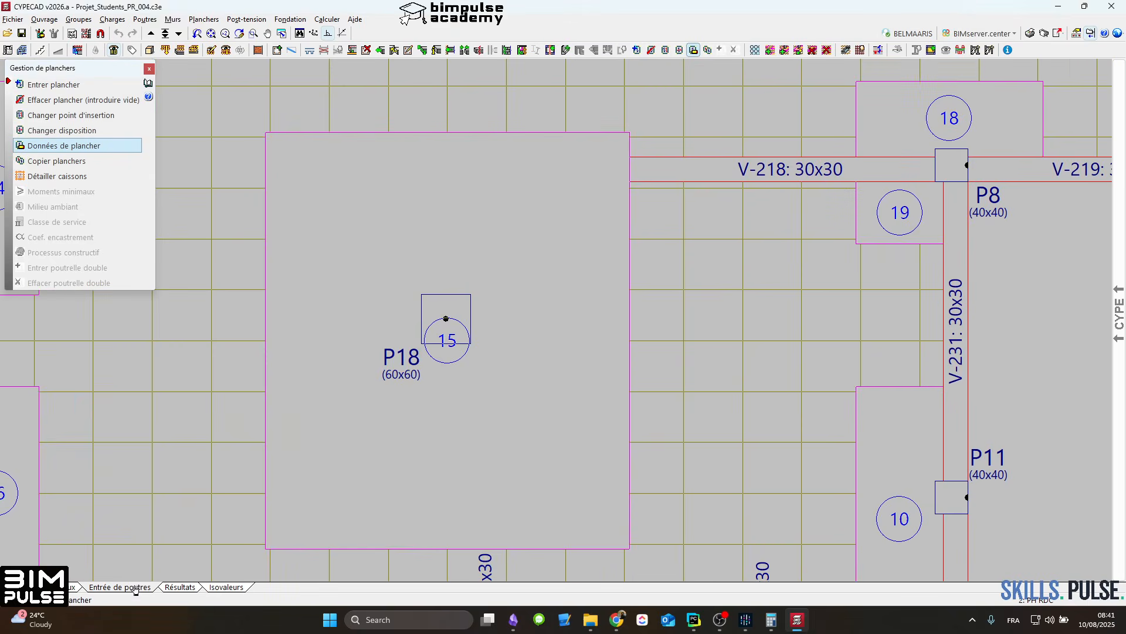
Step: Recalculate the structure without dimensioning the foundation, and close the final calculation report
left_click(326, 19)
left_click(376, 62)
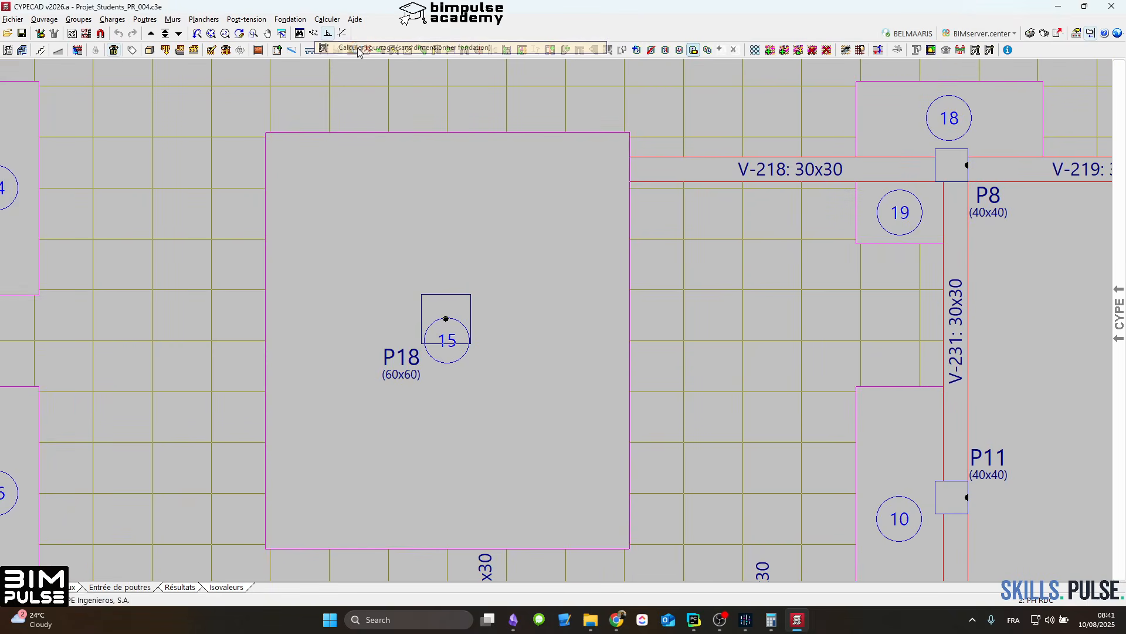
left_click(183, 464)
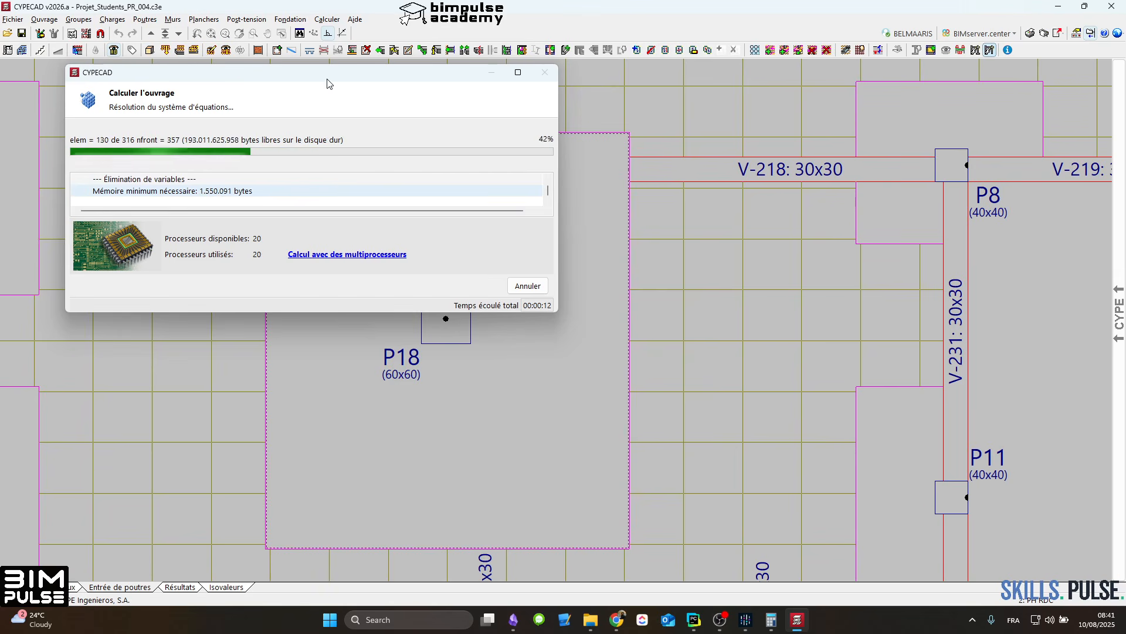
left_click_drag(332, 74, 511, 88)
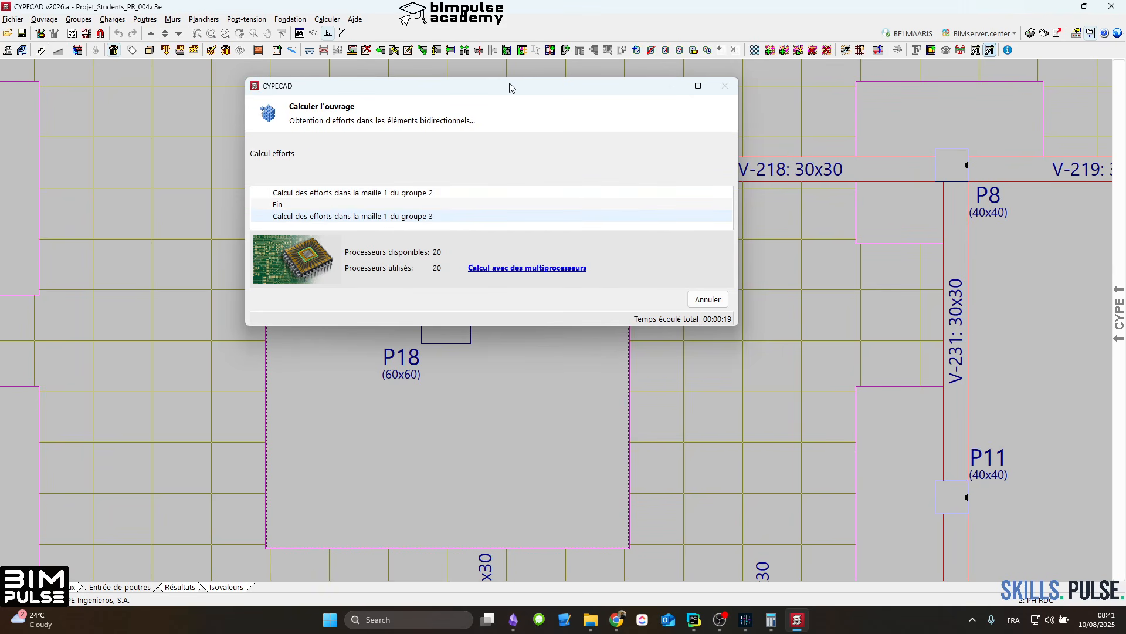
left_click_drag(510, 87, 634, 111)
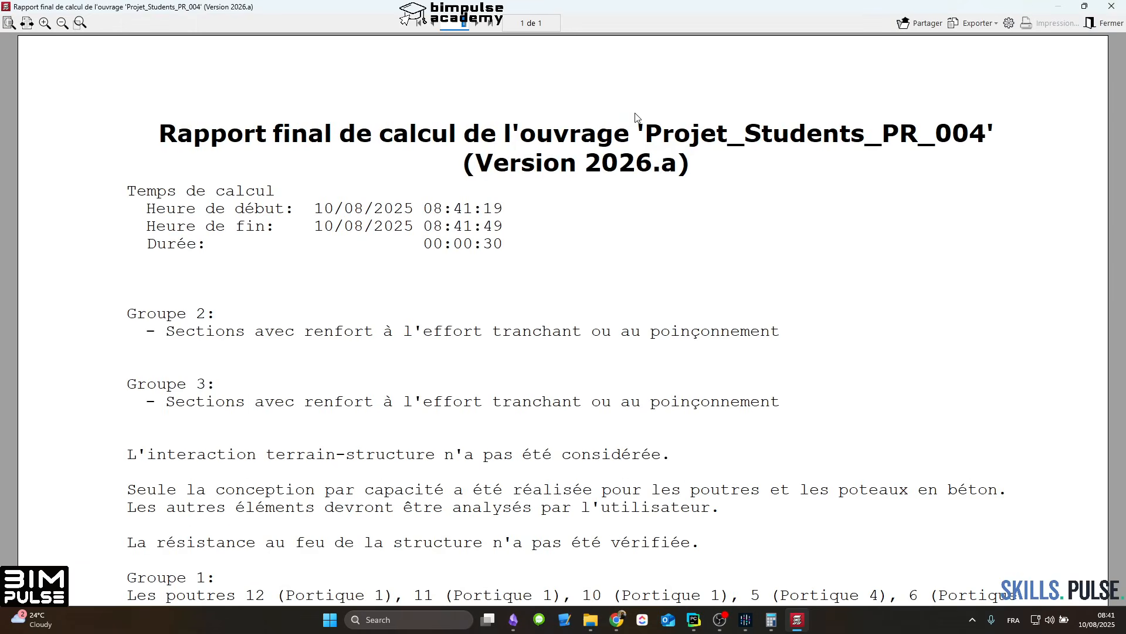
left_click(1111, 6)
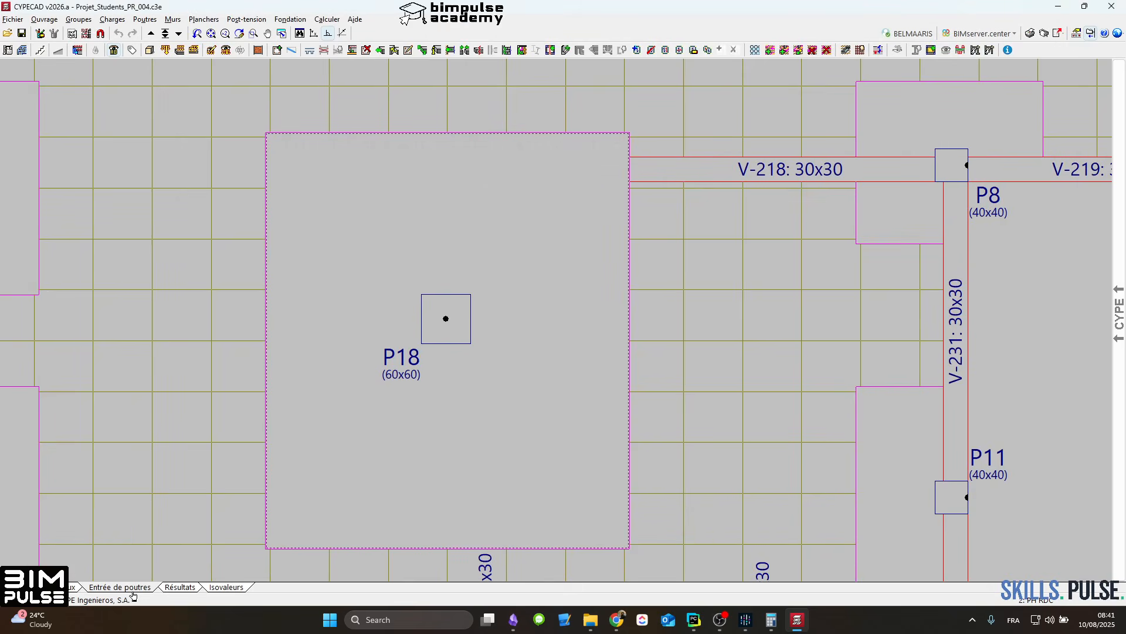
Step: Show the punching shear perimeters and reinforcement around column P18 in the results view
scroll(242, 306, "down", 2)
left_click(175, 588)
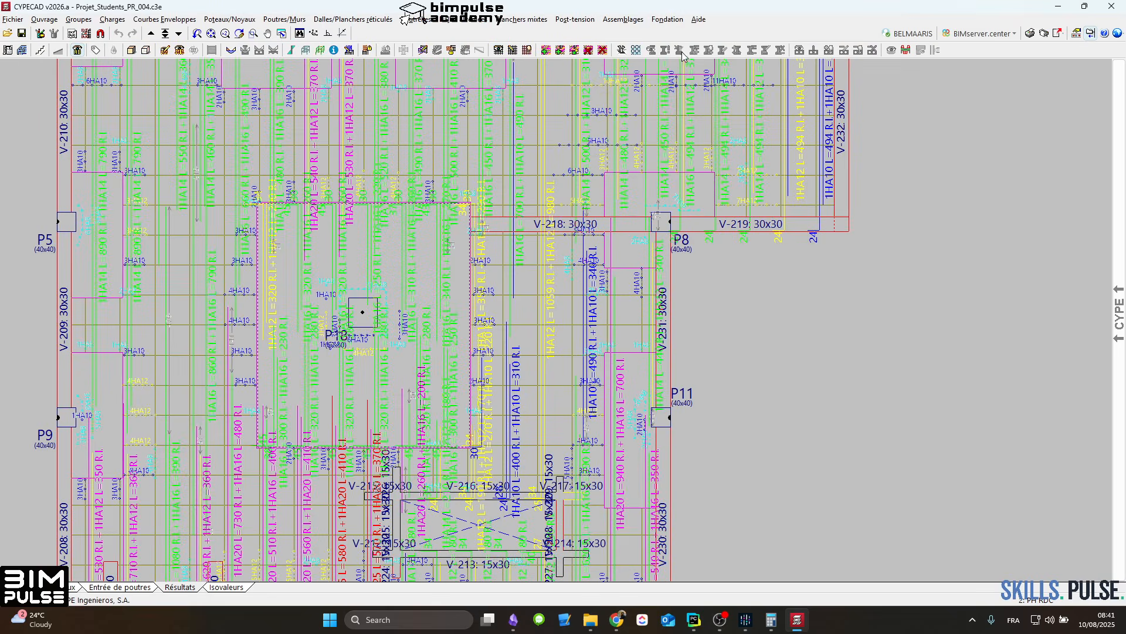
left_click(622, 50)
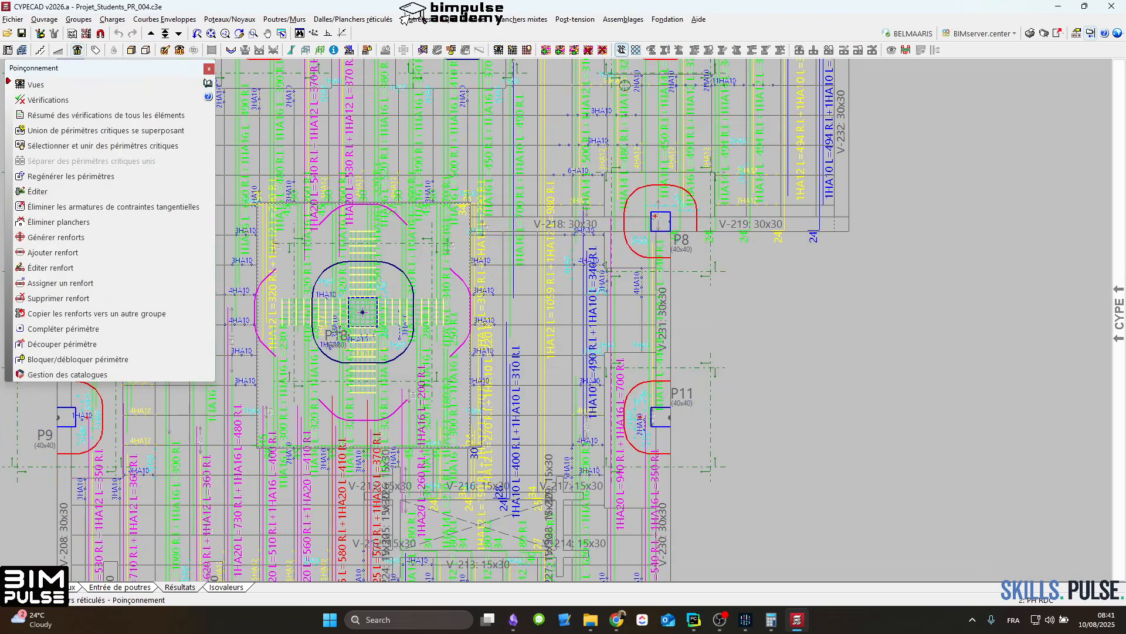
middle_click_drag(458, 274, 723, 264)
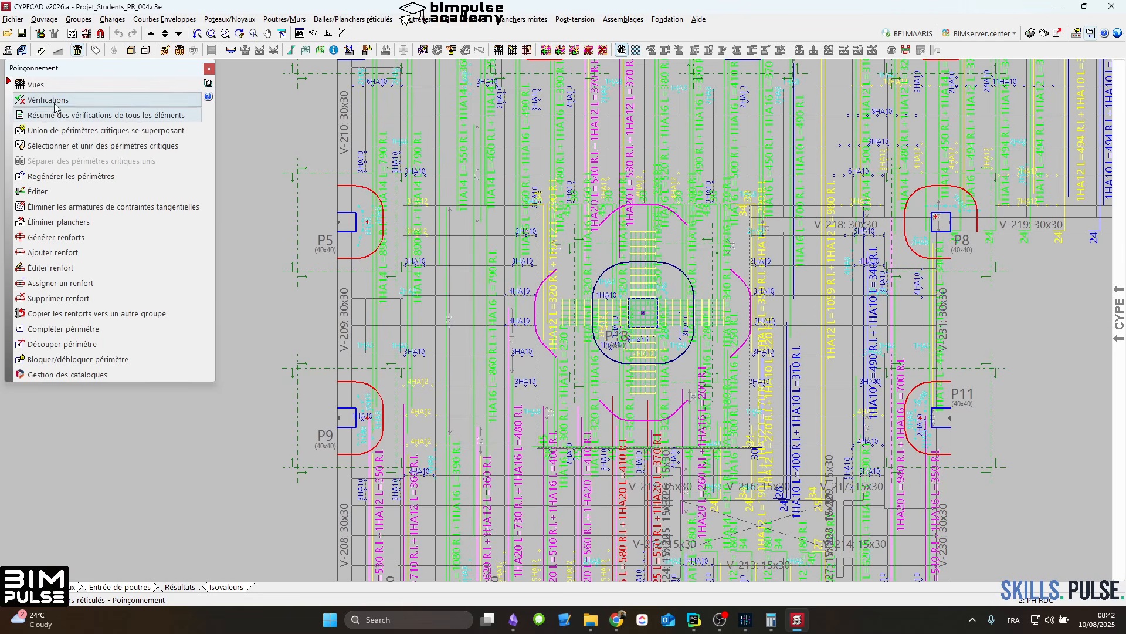
Step: Edit column P18's horizontal beam-type punching reinforcement PTR, setting both the stirrup (cadres) and tie (épingles) diameters to HA12
left_click(73, 240)
left_click(50, 268)
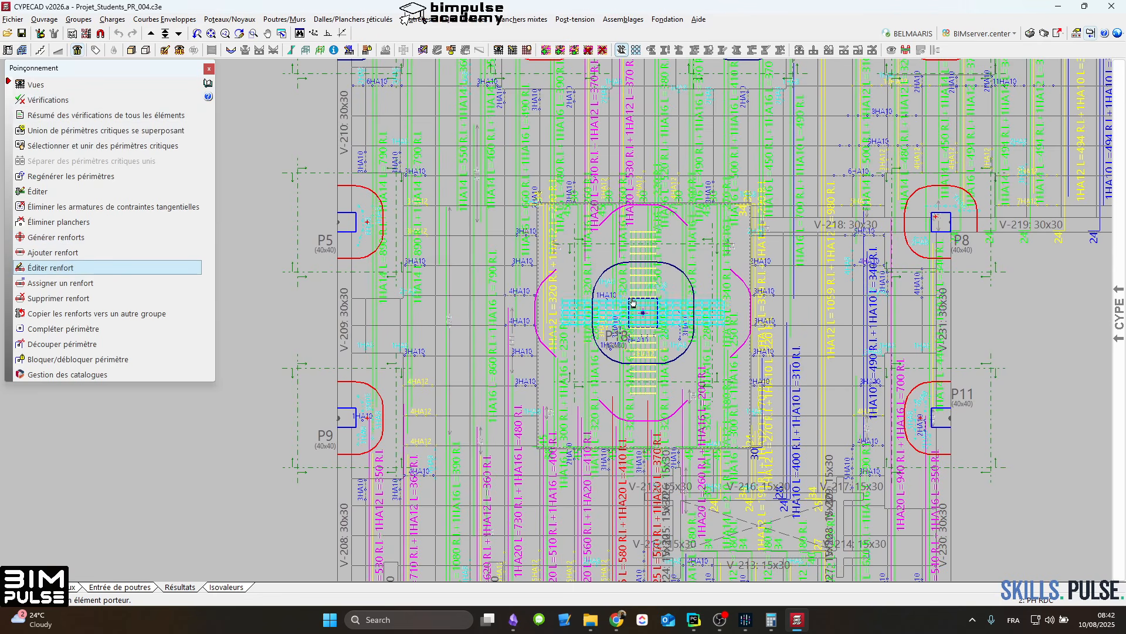
left_click(643, 313)
left_click(523, 317)
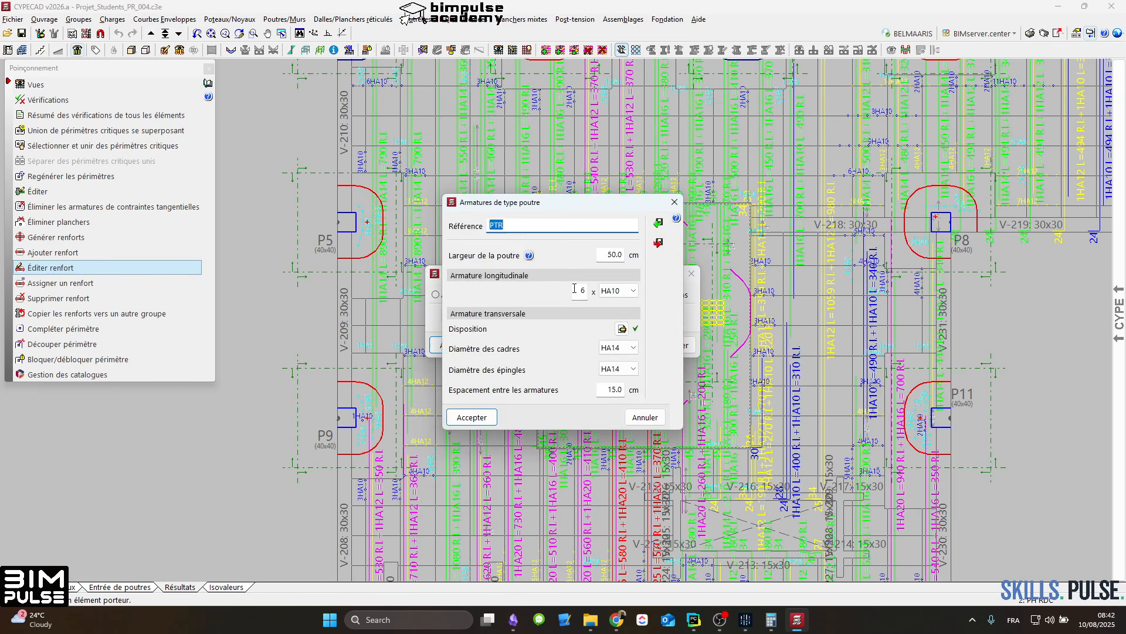
left_click(624, 347)
left_click(613, 391)
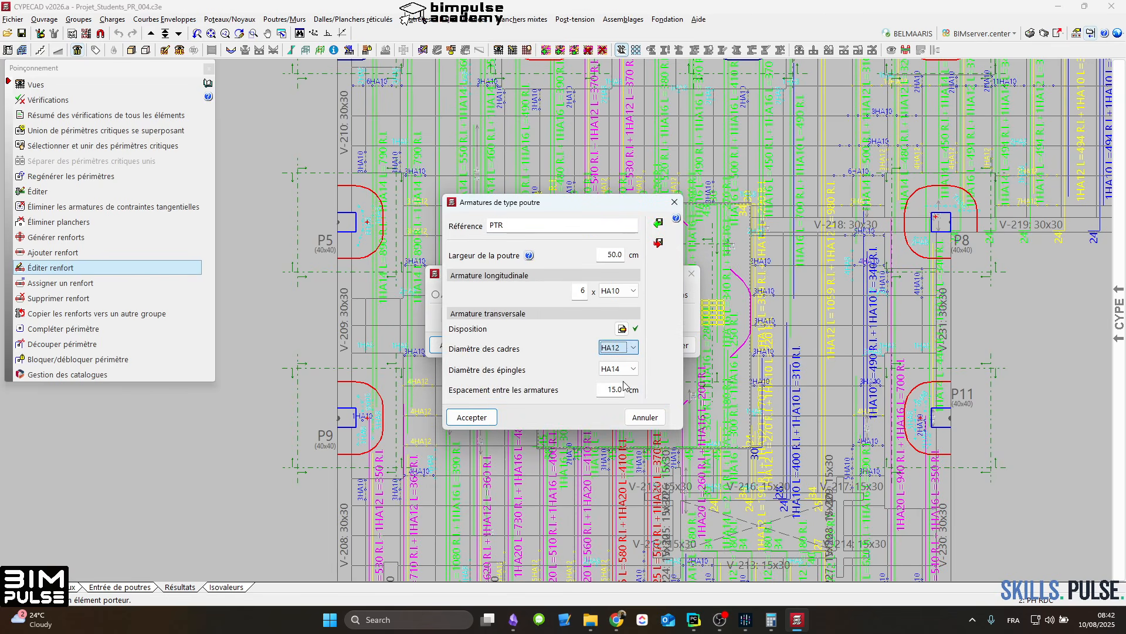
left_click(623, 369)
left_click(610, 412)
left_click(472, 417)
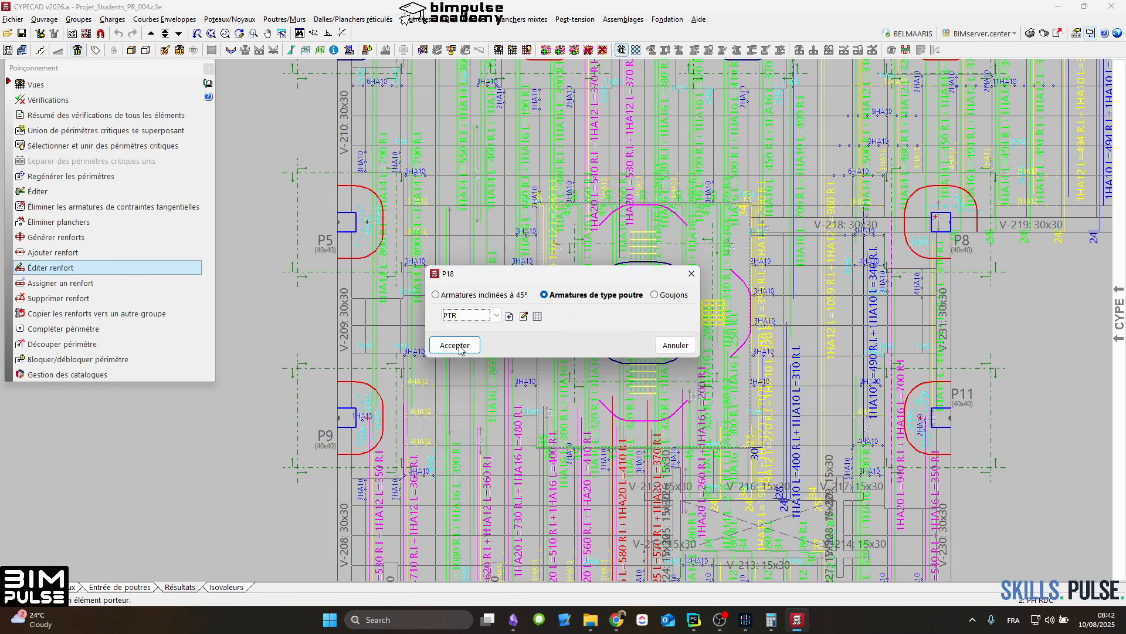
left_click(455, 345)
Step: Edit column P18's vertical beam-type punching reinforcement PTR, picking stirrup diameter HA12 and selecting the tie diameter
scroll(630, 331, "up", 1)
scroll(672, 290, "down", 2)
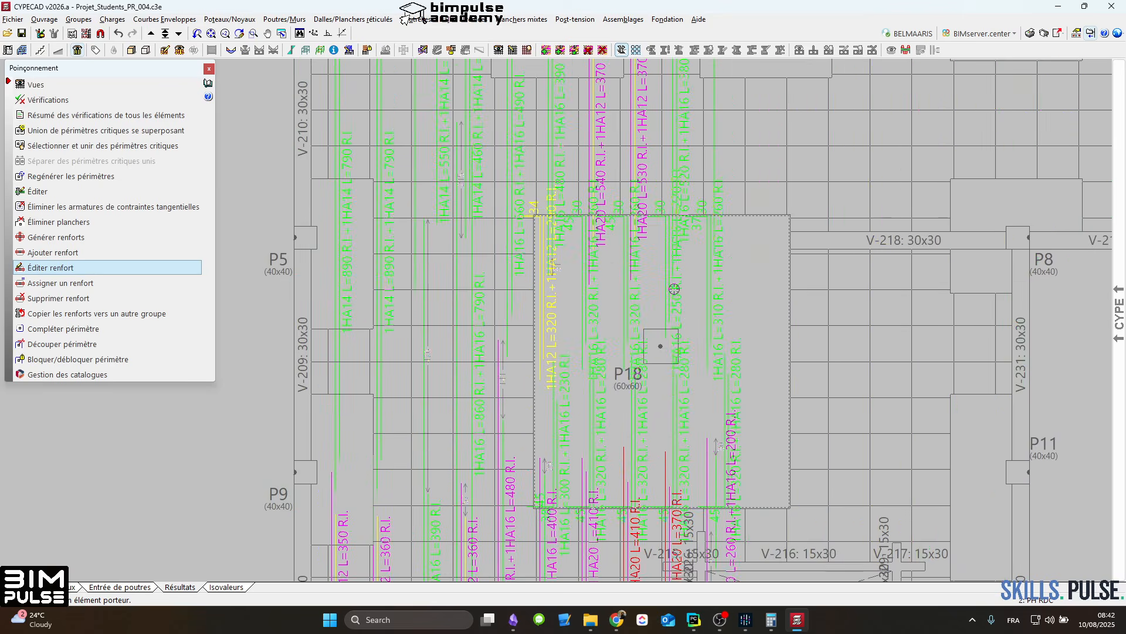
left_click(674, 296)
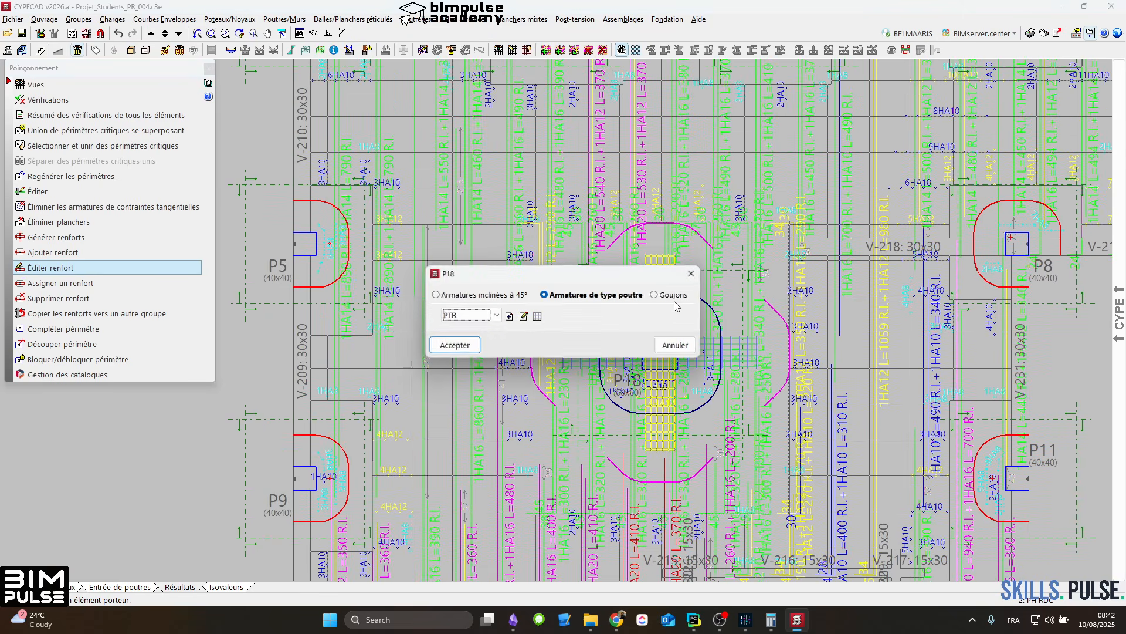
left_click(524, 317)
left_click(618, 347)
left_click(626, 381)
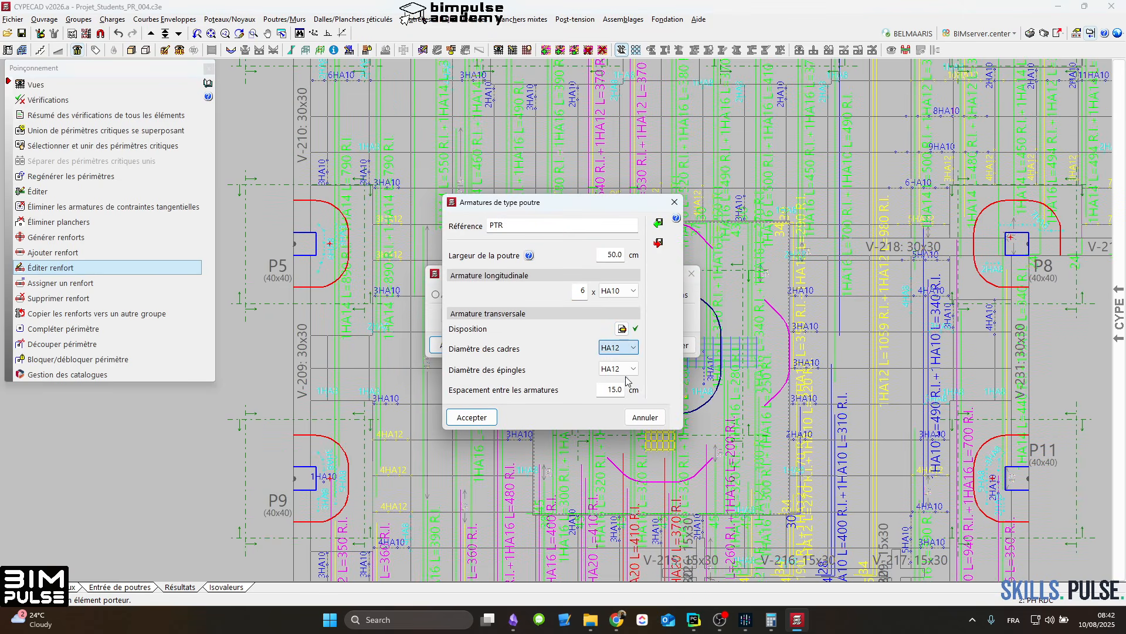
left_click(626, 368)
left_click(622, 390)
left_click(491, 417)
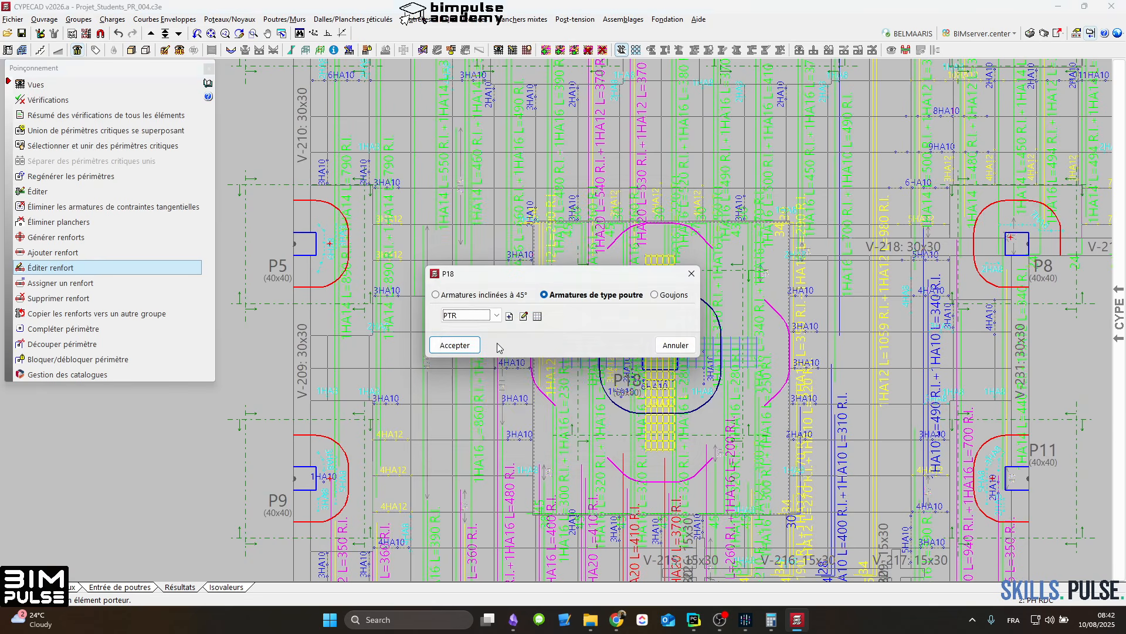
left_click(457, 345)
Step: Complete the open critical punching perimeter of edge column P5 along the slab edge
scroll(696, 272, "up", 3)
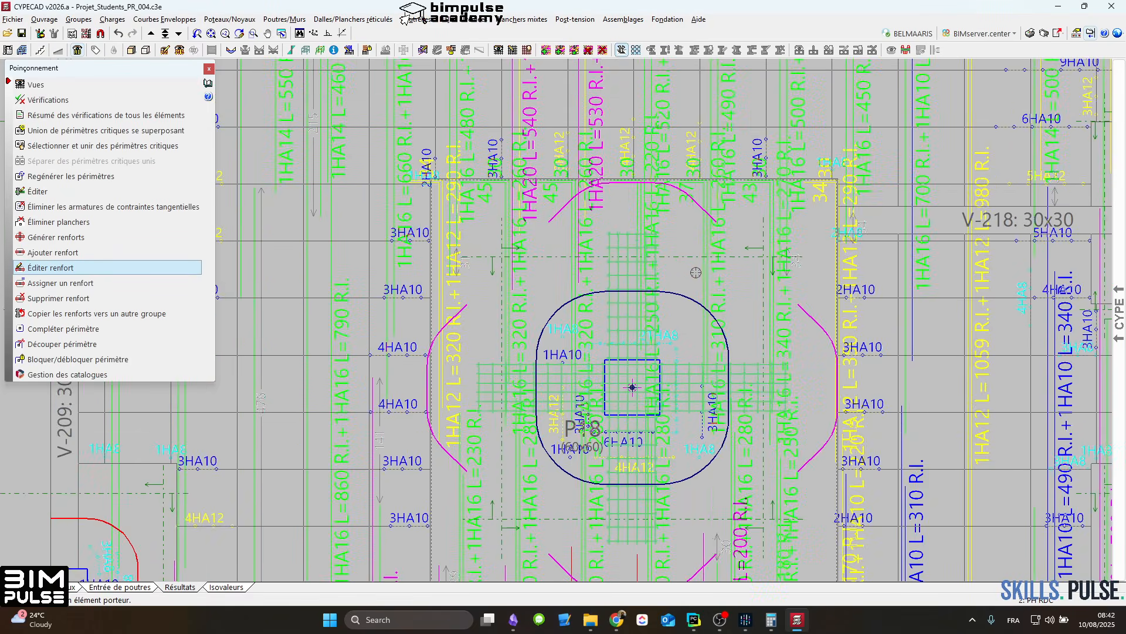
scroll(696, 273, "down", 6)
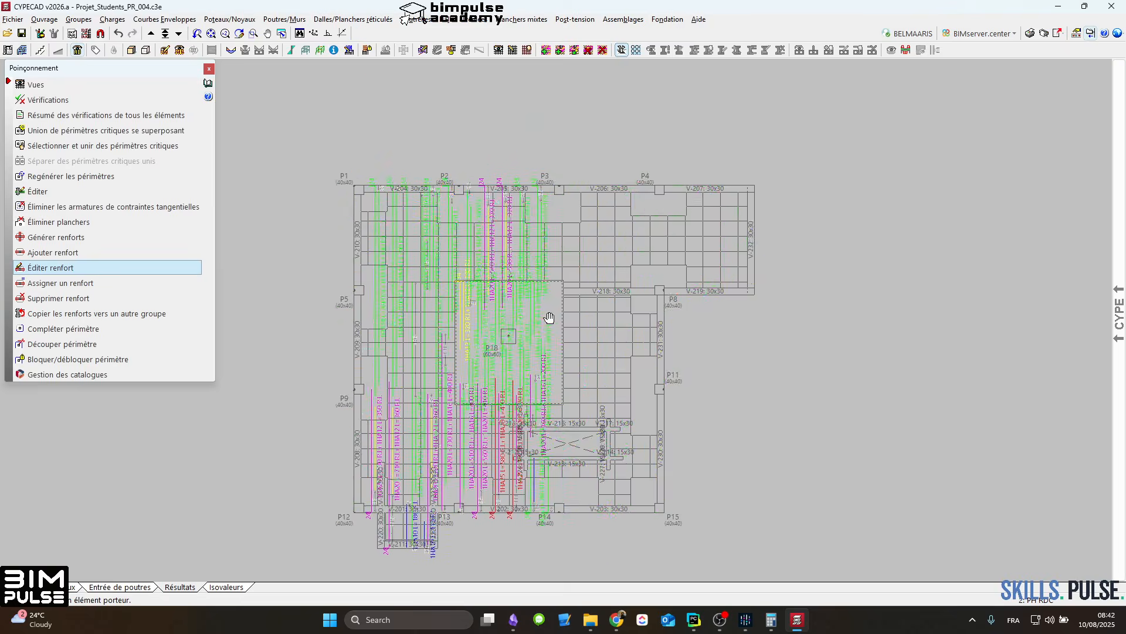
scroll(549, 317, "up", 5)
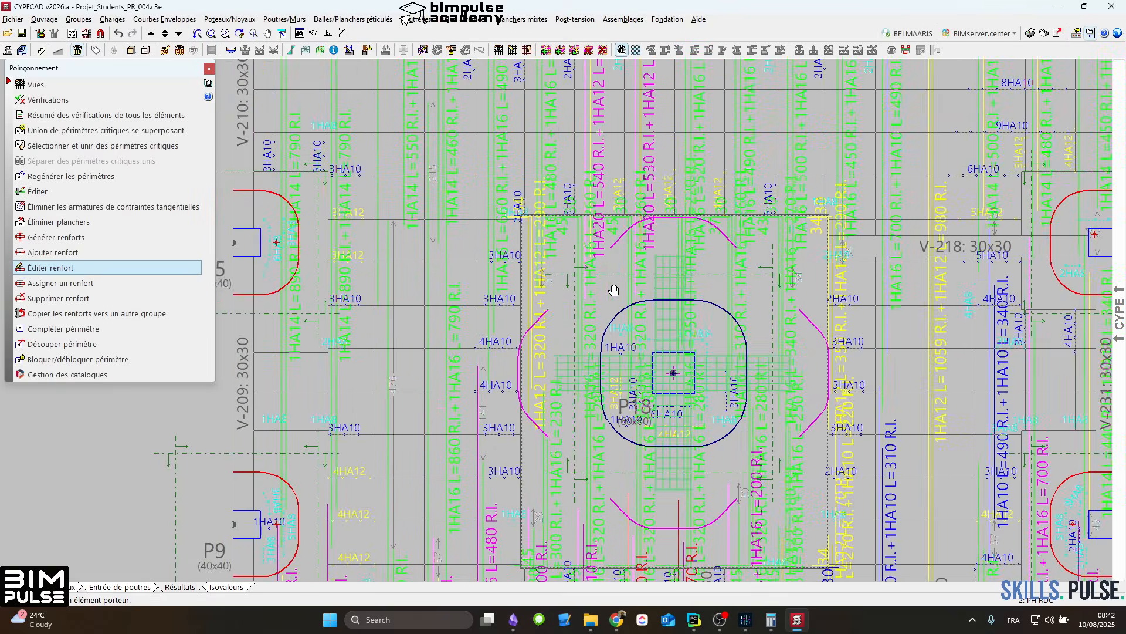
middle_click_drag(614, 289, 748, 269)
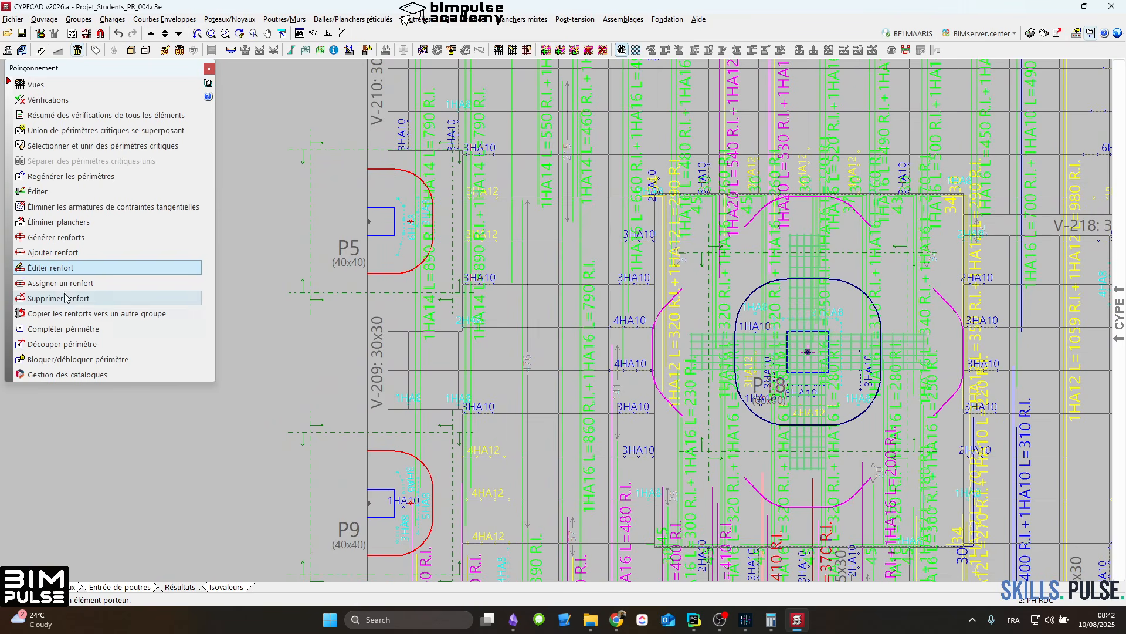
left_click(94, 329)
left_click(366, 274)
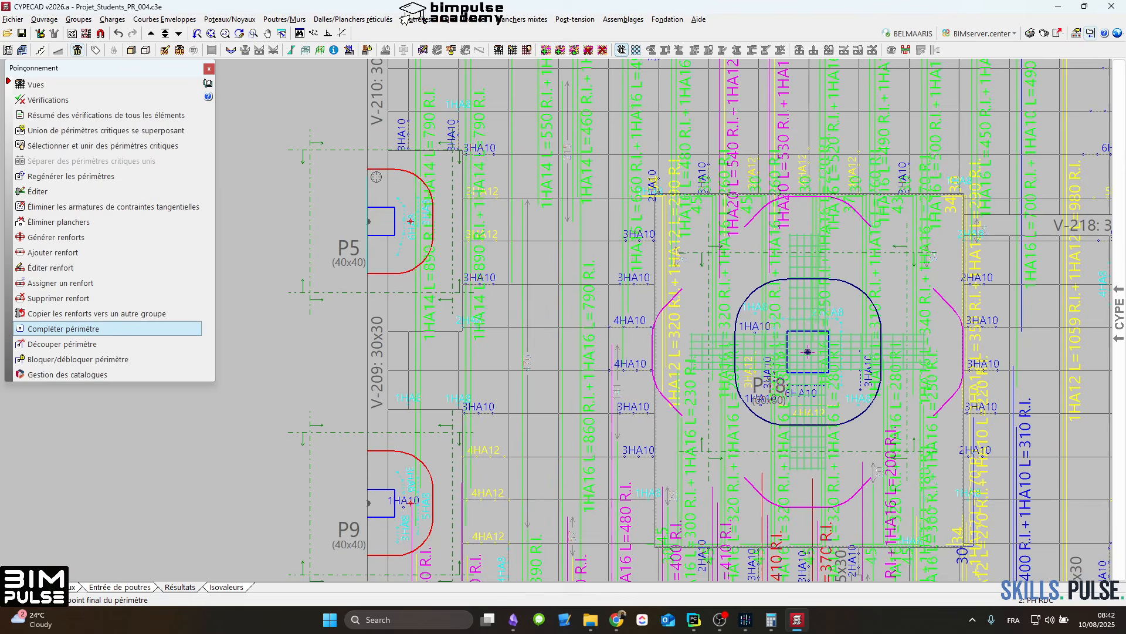
left_click(367, 170)
Step: Complete the open critical punching perimeters of edge columns P9 and P13 along the slab edges
middle_click_drag(455, 487, 455, 249)
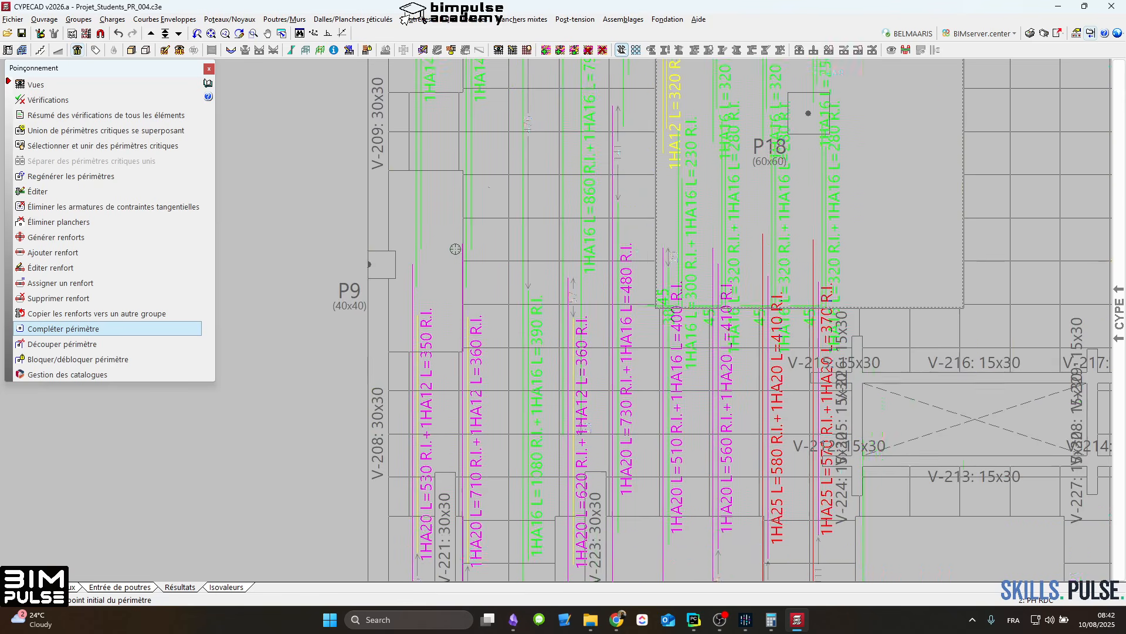
left_click(372, 314)
left_click(371, 205)
middle_click_drag(556, 121, 557, 118)
middle_click_drag(413, 567, 400, 307)
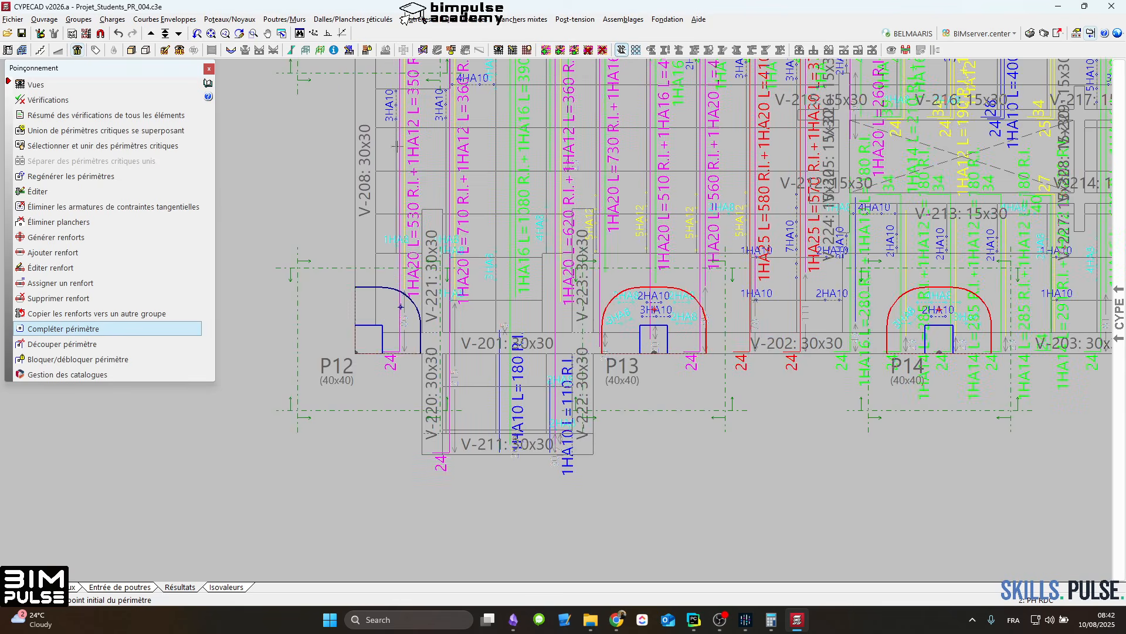
left_click(613, 353)
Step: Add a beam-type punching reinforcement PTR at column P13, 20 cm from the critical perimeter, running into the slab
left_click(90, 252)
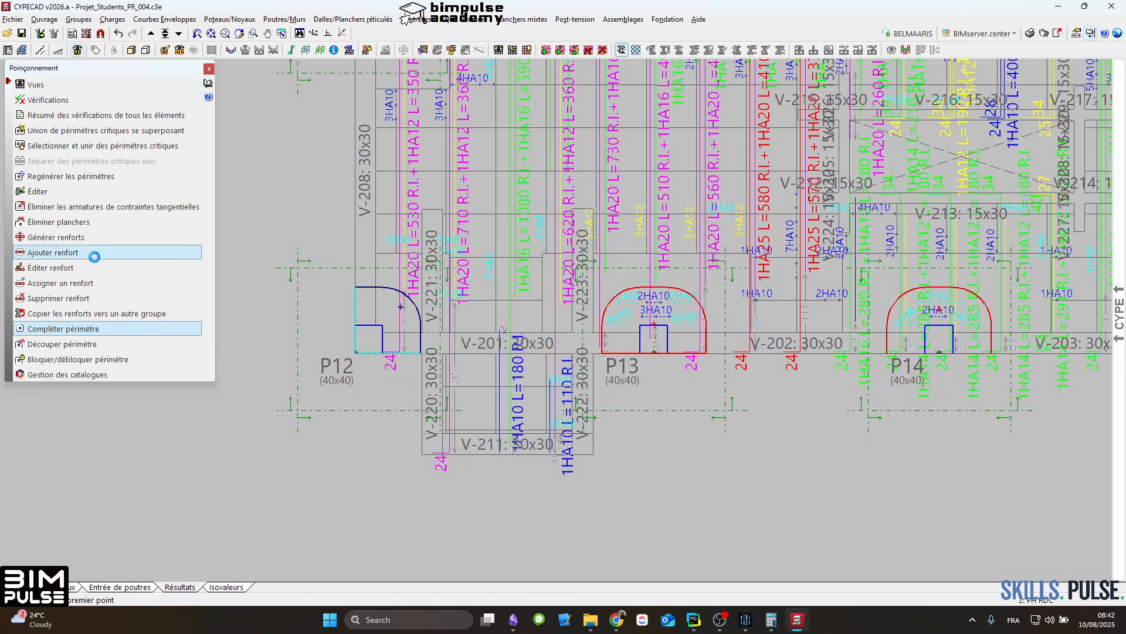
left_click(559, 295)
left_click(496, 315)
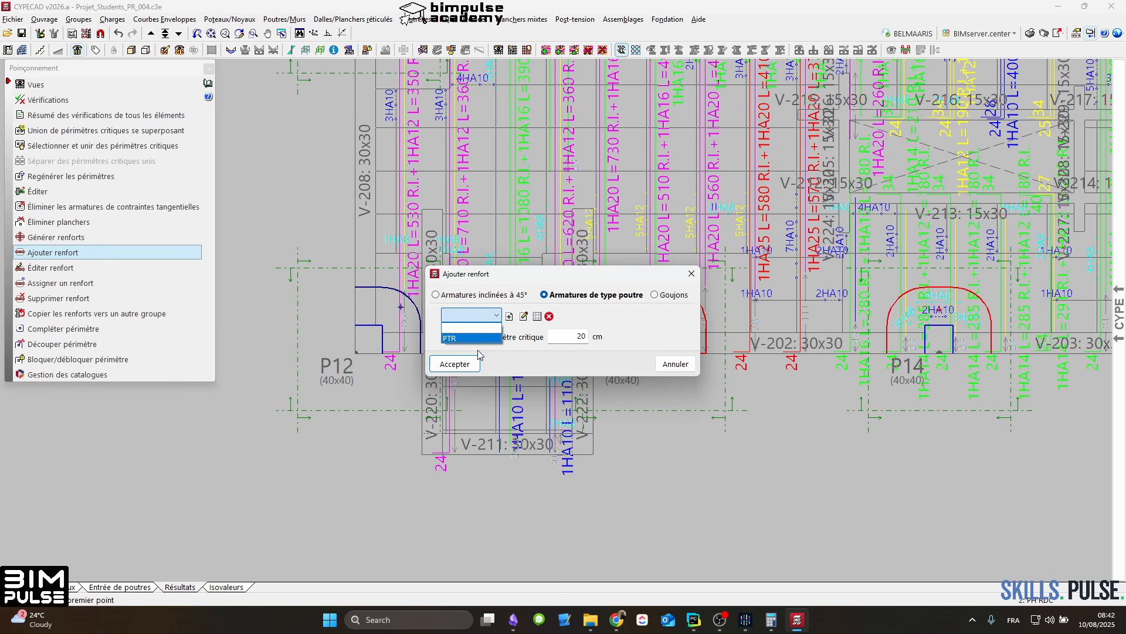
left_click(470, 327)
left_click(455, 364)
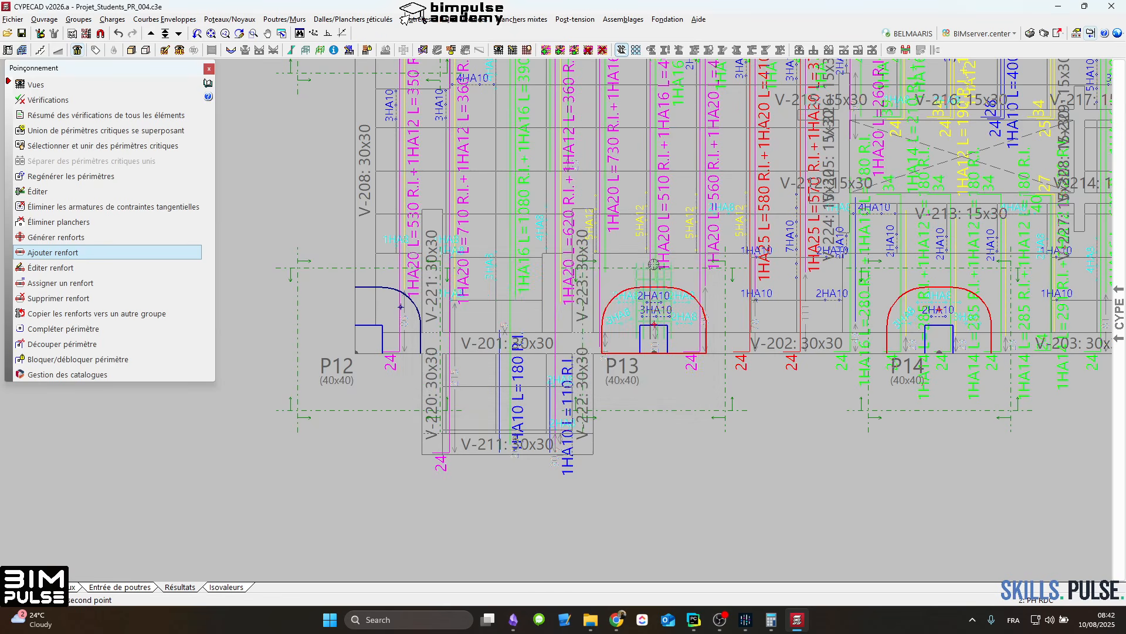
left_click(654, 254)
Step: Try to add a PTR punching reinforcement at column P14 and undo that placement
scroll(684, 281, "up", 2)
scroll(675, 286, "down", 2)
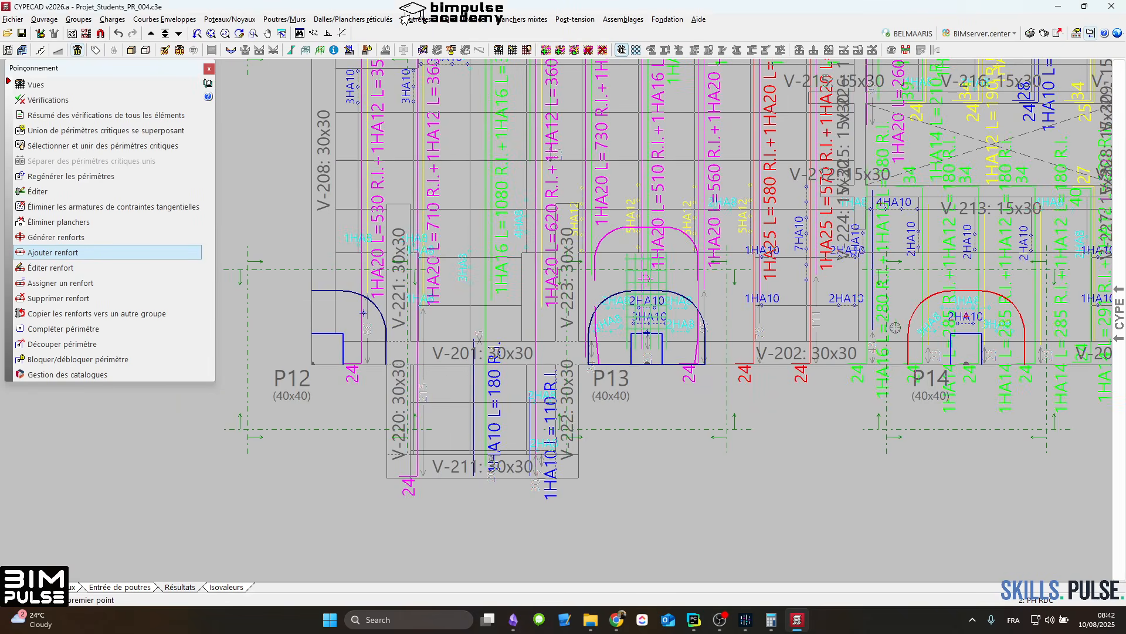
left_click(972, 257)
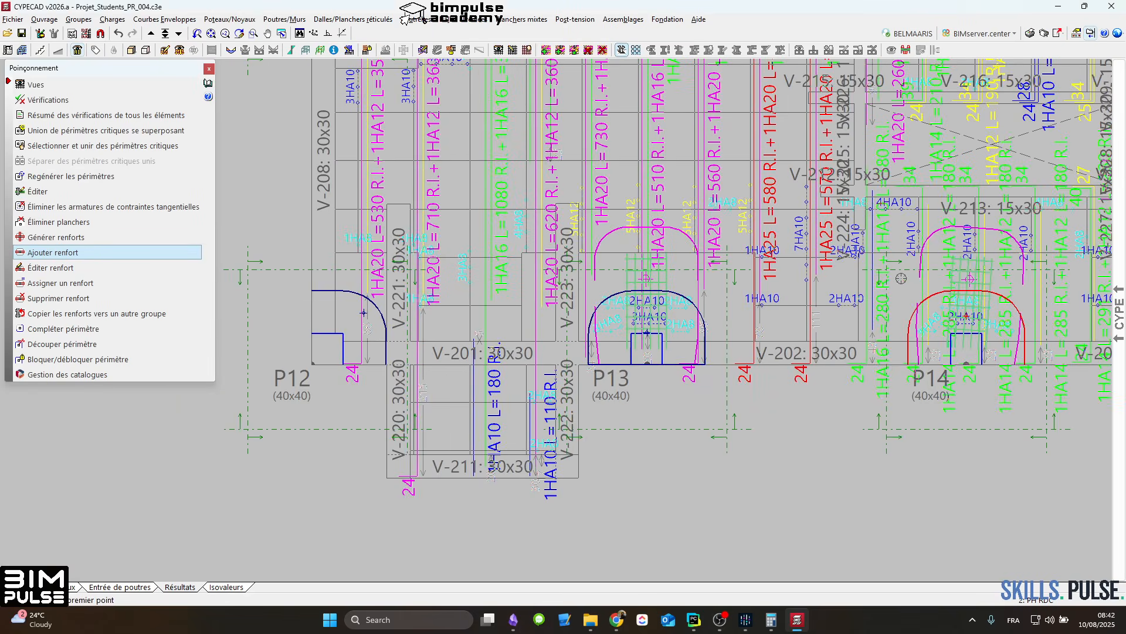
left_click(118, 35)
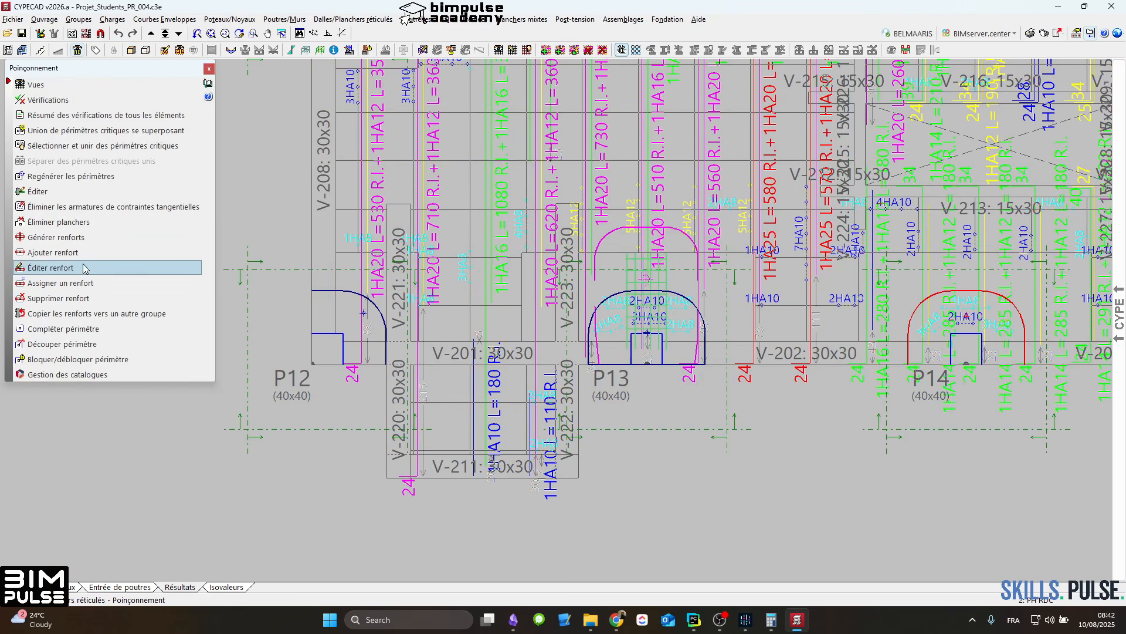
Step: Complete the open critical punching perimeter of column P14 along the slab edge
left_click(63, 328)
left_click(914, 365)
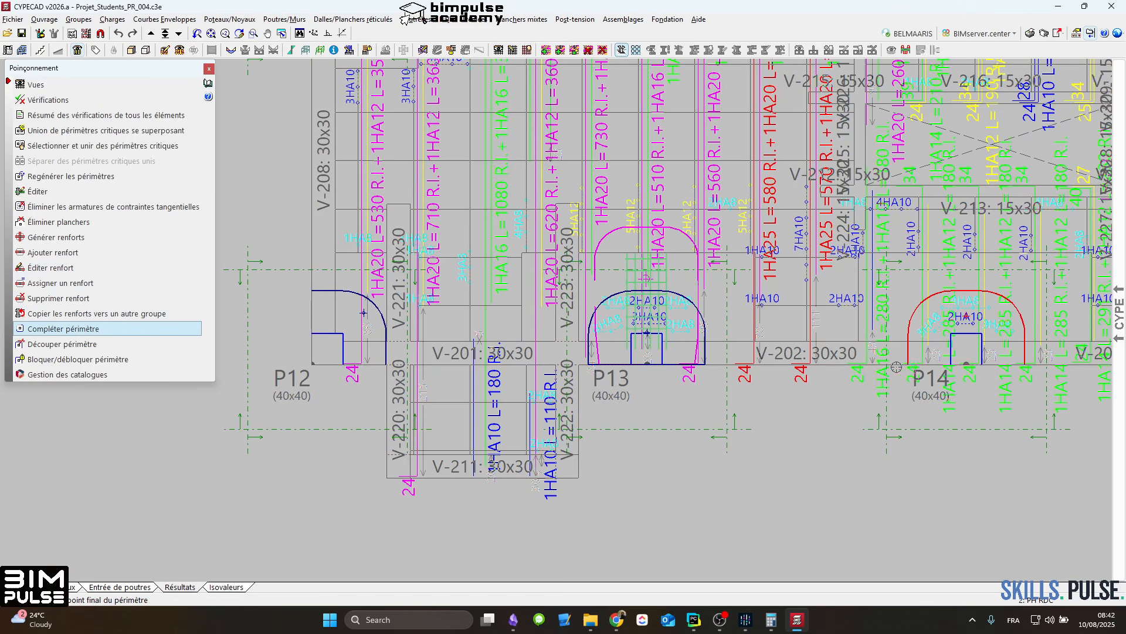
left_click(908, 364)
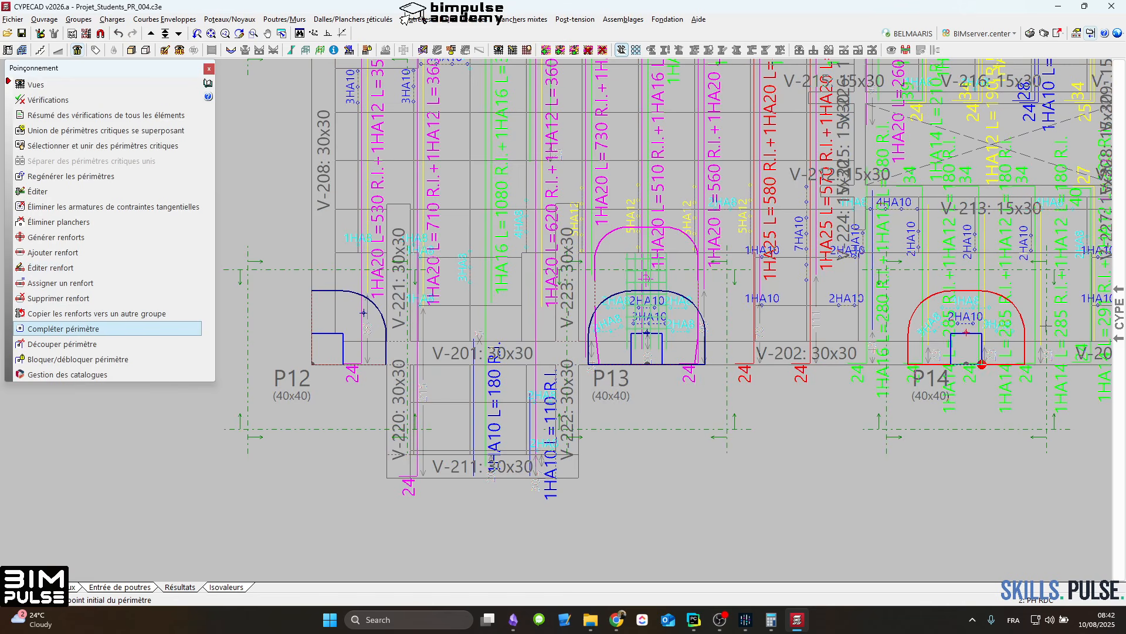
middle_click_drag(1046, 326, 848, 380)
left_click(790, 403)
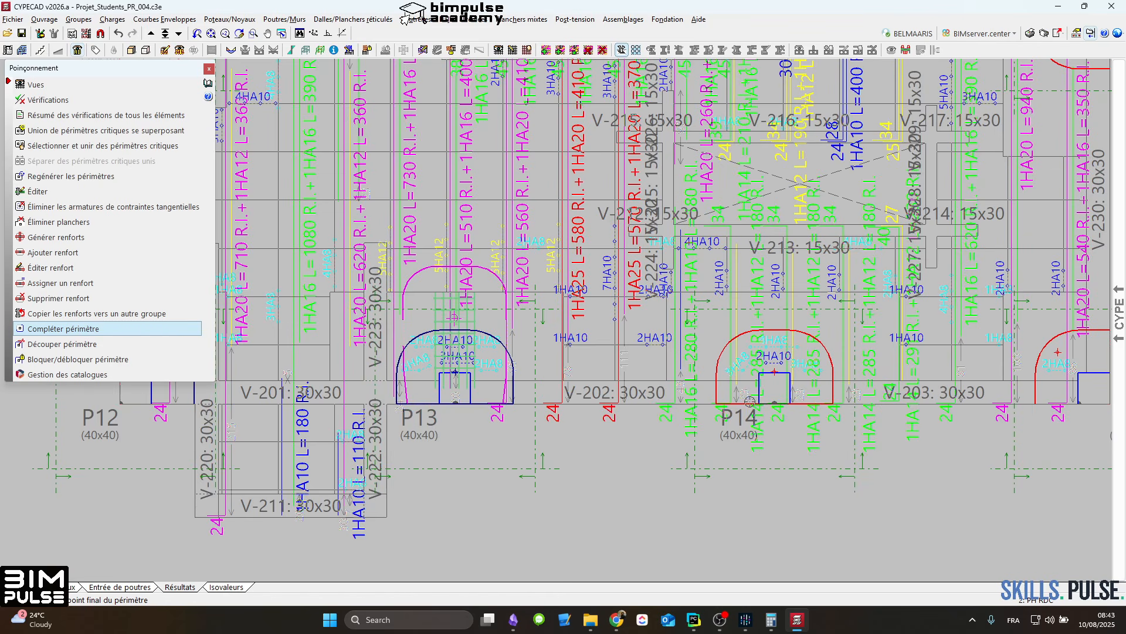
Step: Add a beam-type punching reinforcement PTR at column P14, running perpendicular to the slab edge, and leave the command
left_click(53, 252)
left_click(455, 363)
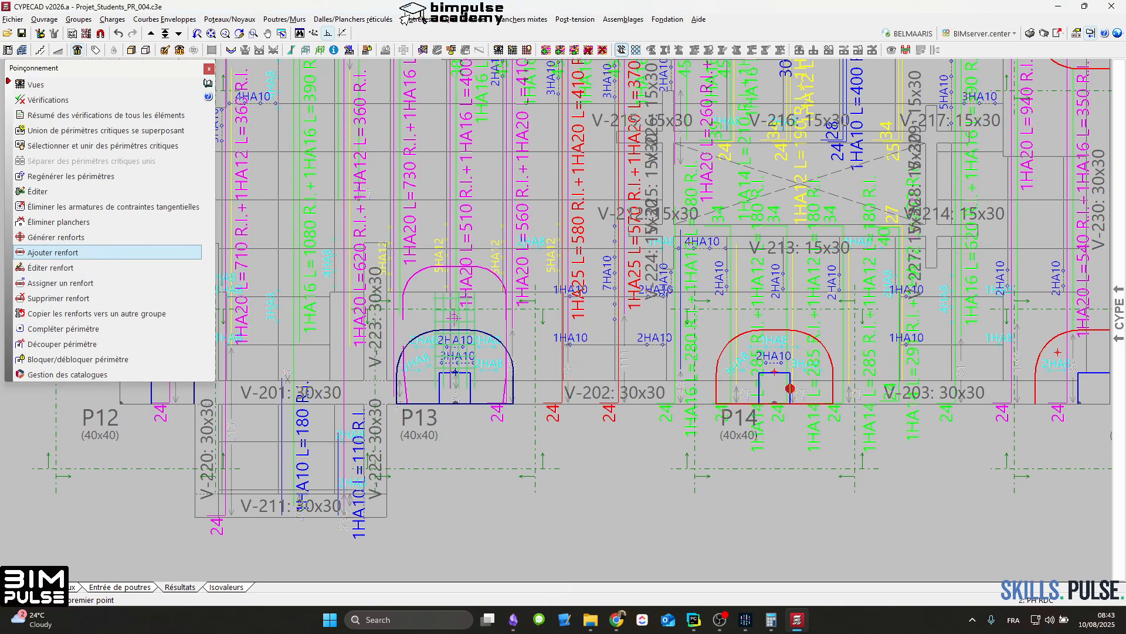
left_click(774, 388)
left_click(784, 299)
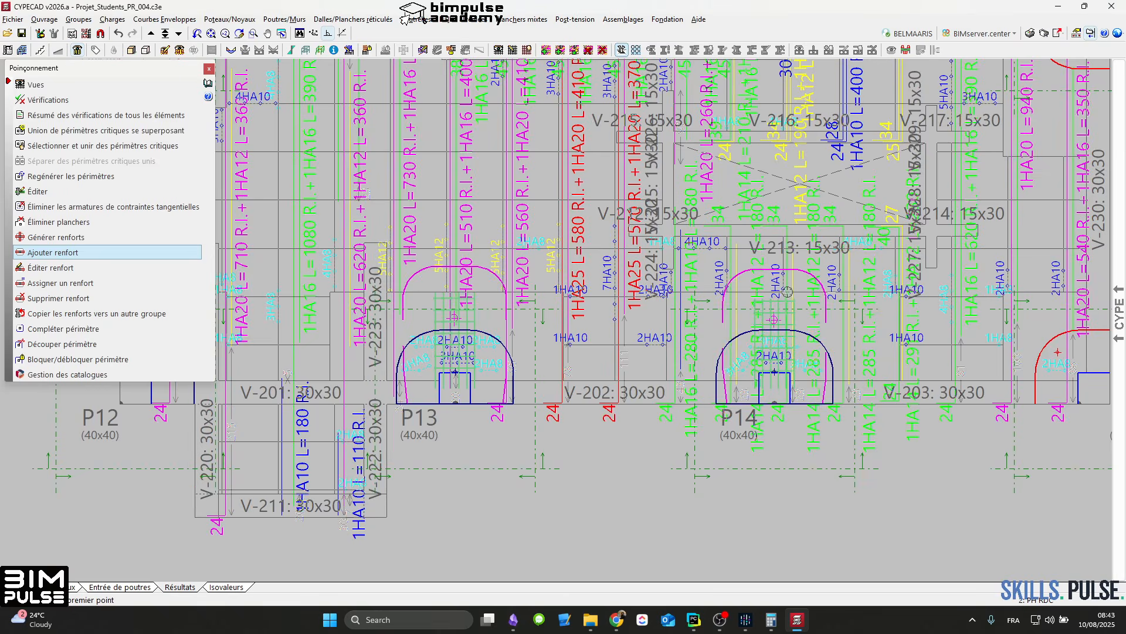
scroll(788, 290, "up", 1)
scroll(731, 292, "down", 6)
middle_click_drag(532, 169, 737, 479)
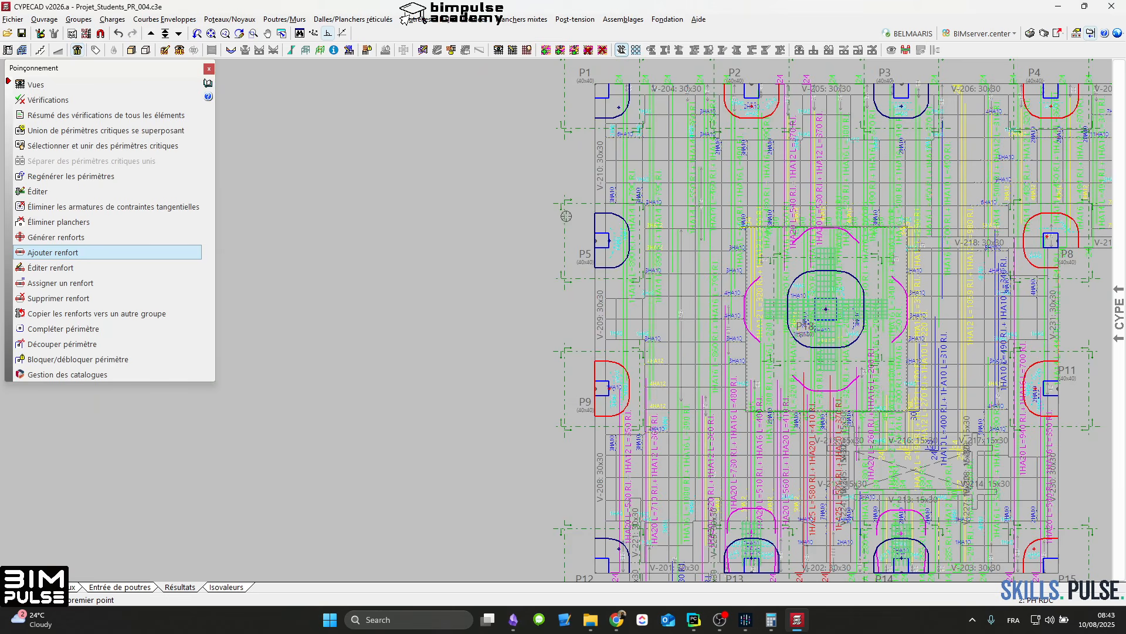
left_click(779, 227)
key("Return")
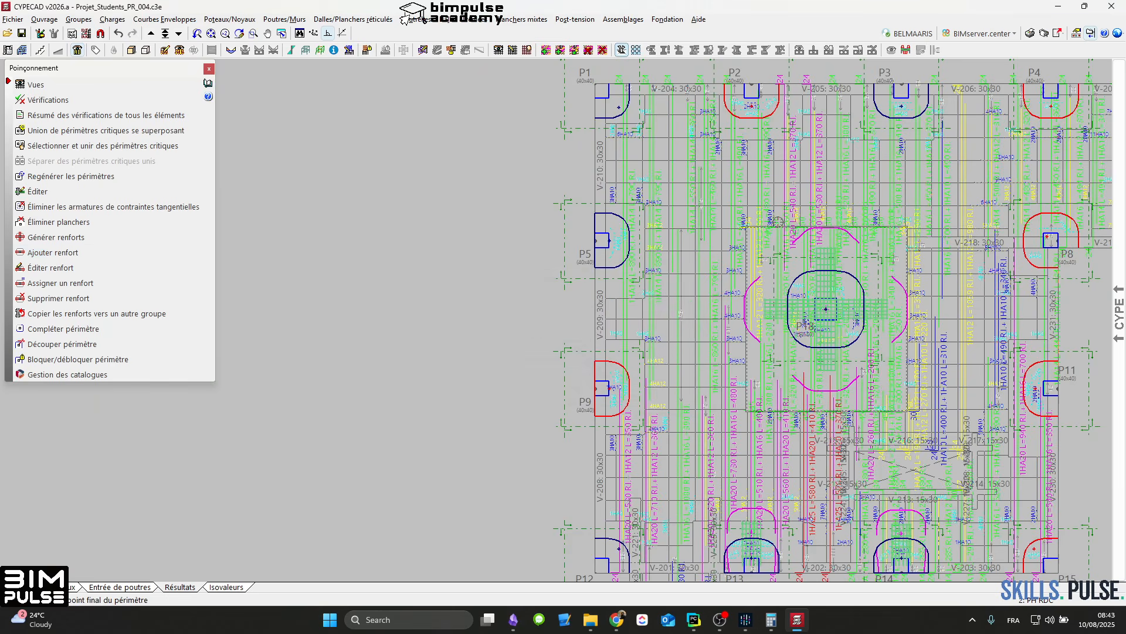
right_click(779, 222)
Step: Open the waffle slab's base reinforcement assignment (Montage plancher réticulé) for Plancher 2, look over its bar options, and close it
middle_click_drag(858, 203, 682, 180)
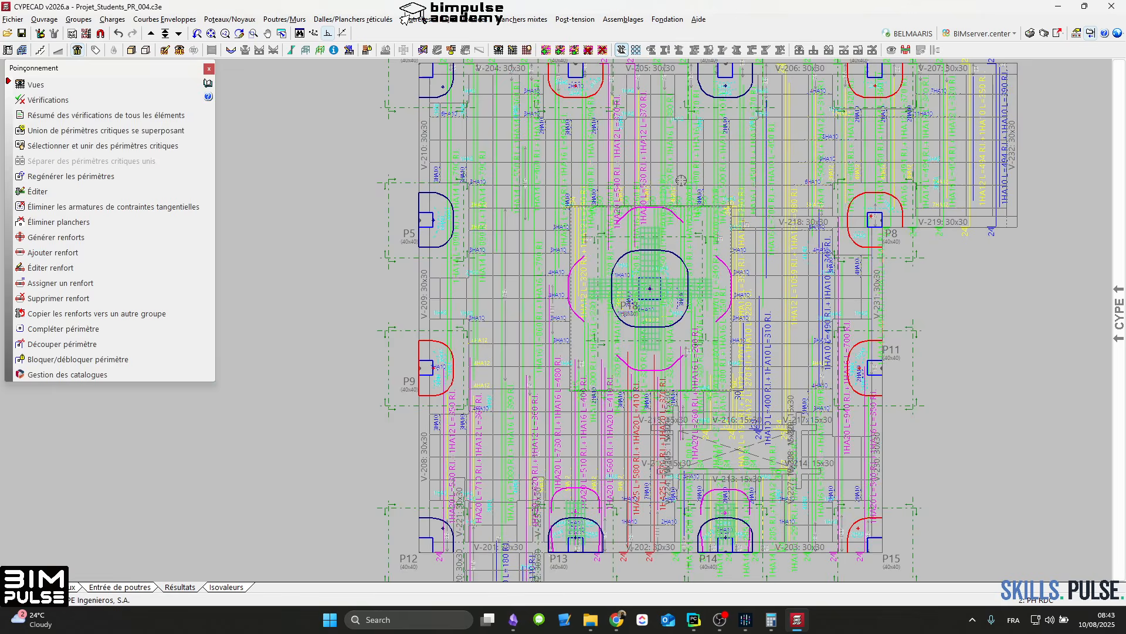
scroll(682, 179, "up", 1)
scroll(682, 180, "up", 1)
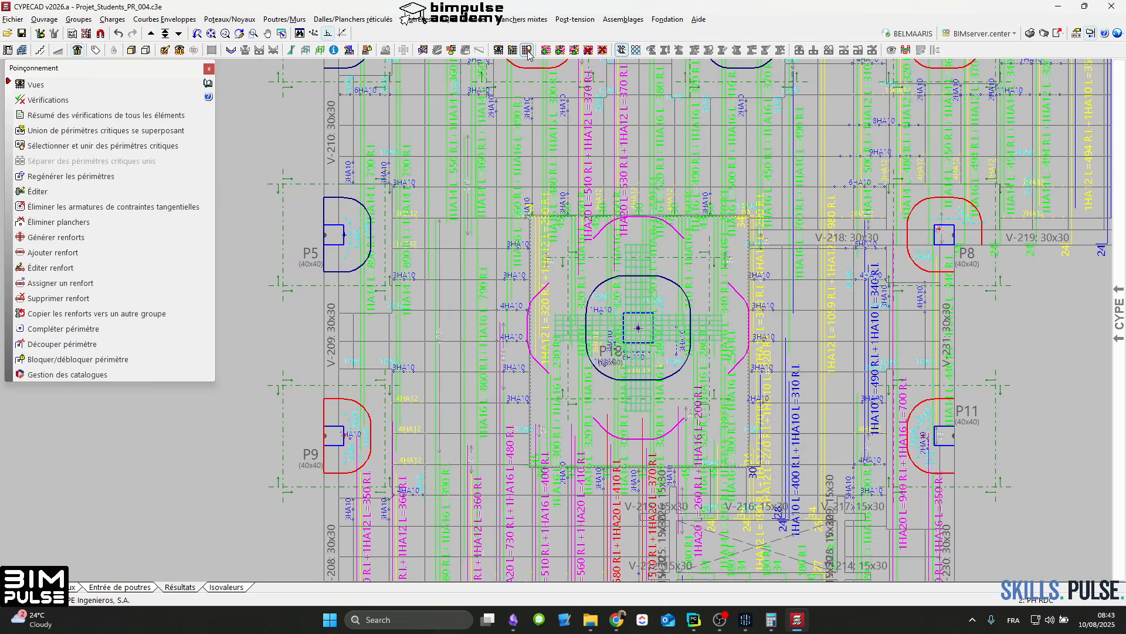
left_click(527, 51)
left_click(476, 184)
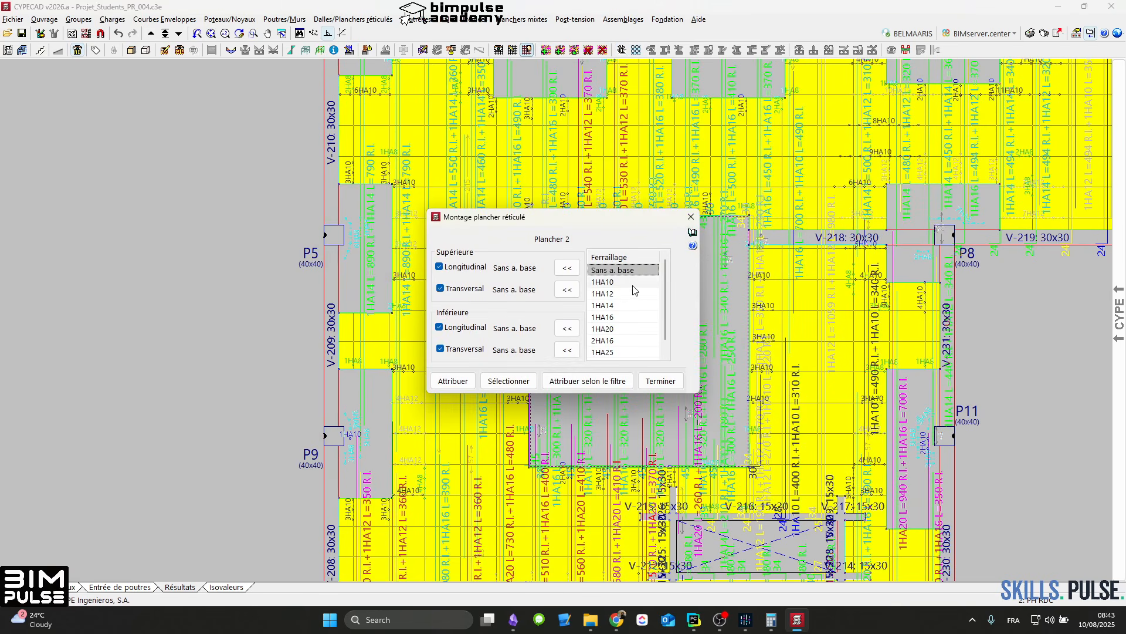
key("Escape")
scroll(506, 183, "up", 1)
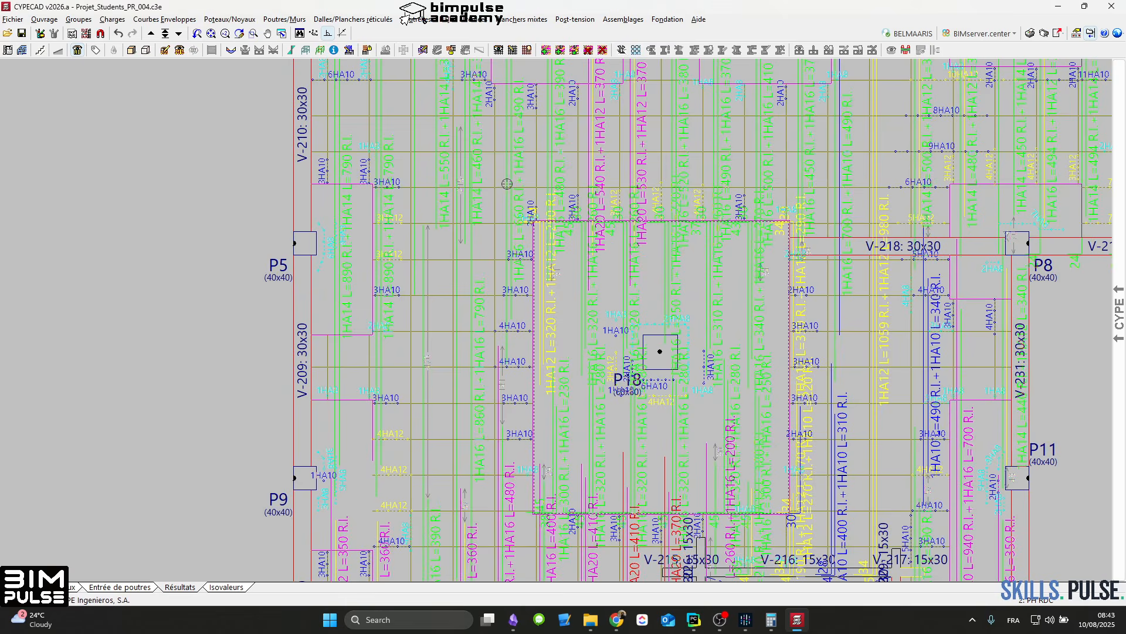
Step: Display the longitudinal lower bars of the PH RDC waffle slab without the transverse ones and examine them across the whole floor
scroll(507, 183, "up", 2)
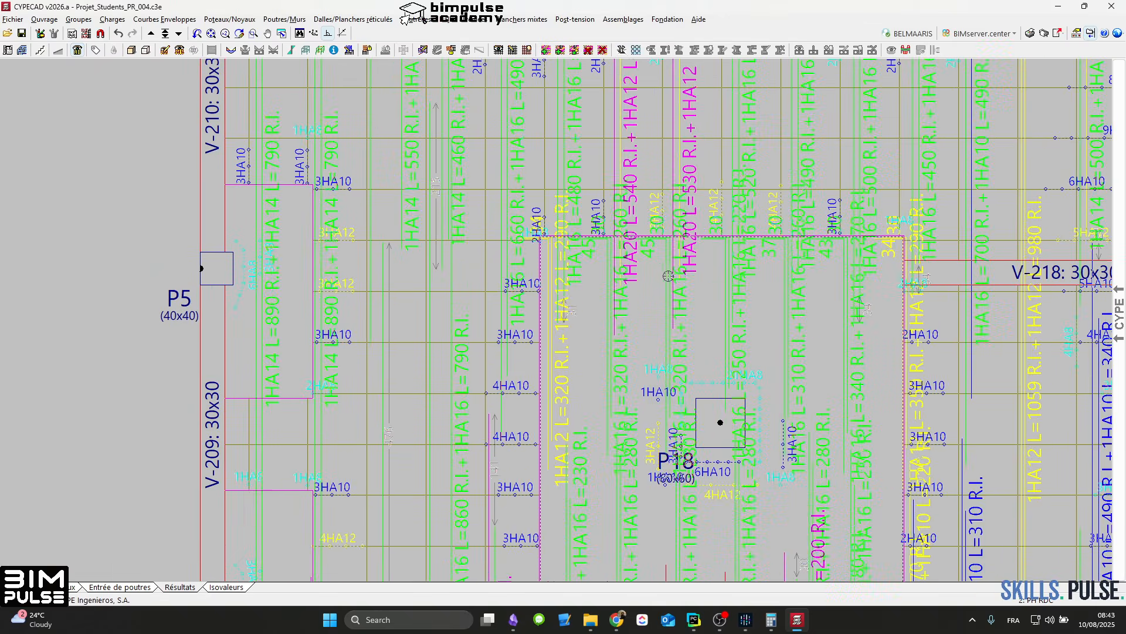
middle_click_drag(467, 265, 439, 455)
scroll(512, 298, "down", 2)
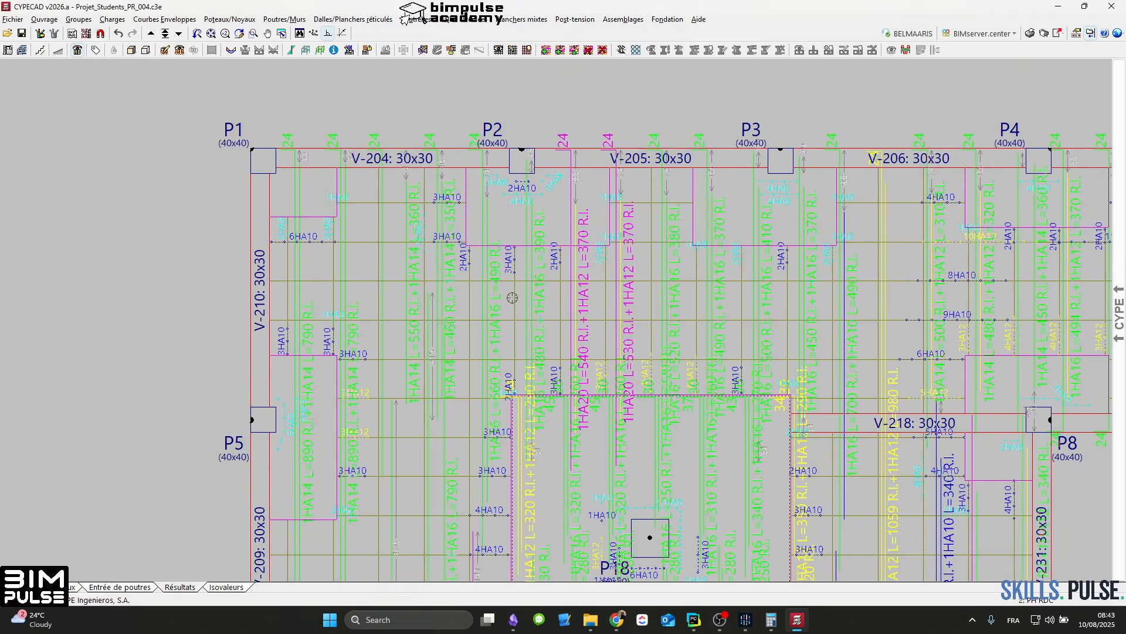
left_click(500, 50)
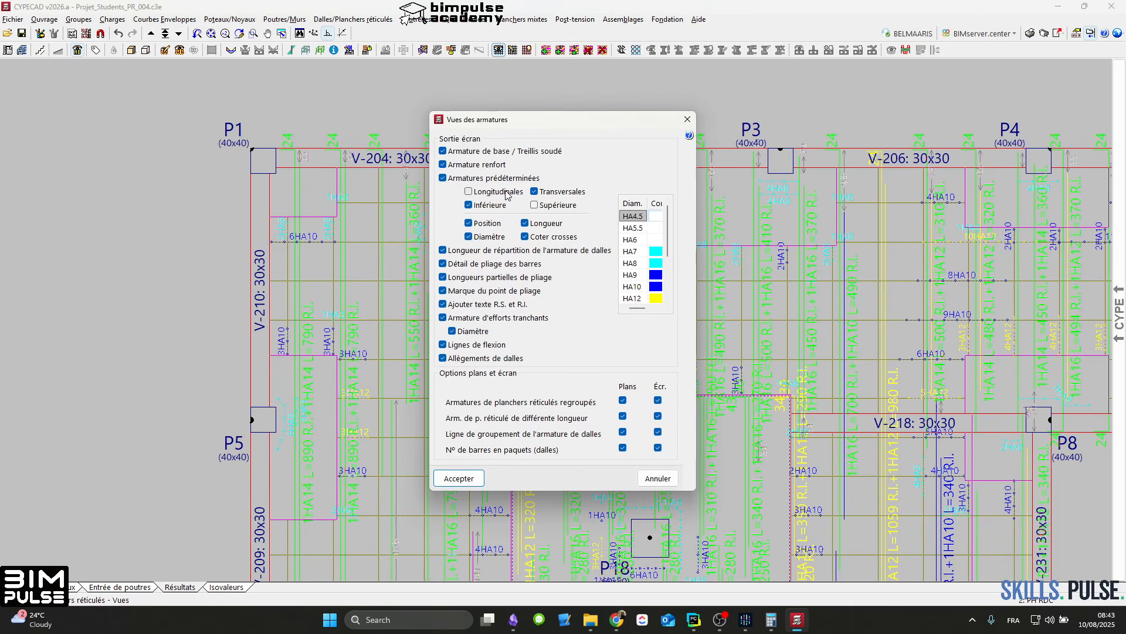
left_click(471, 478)
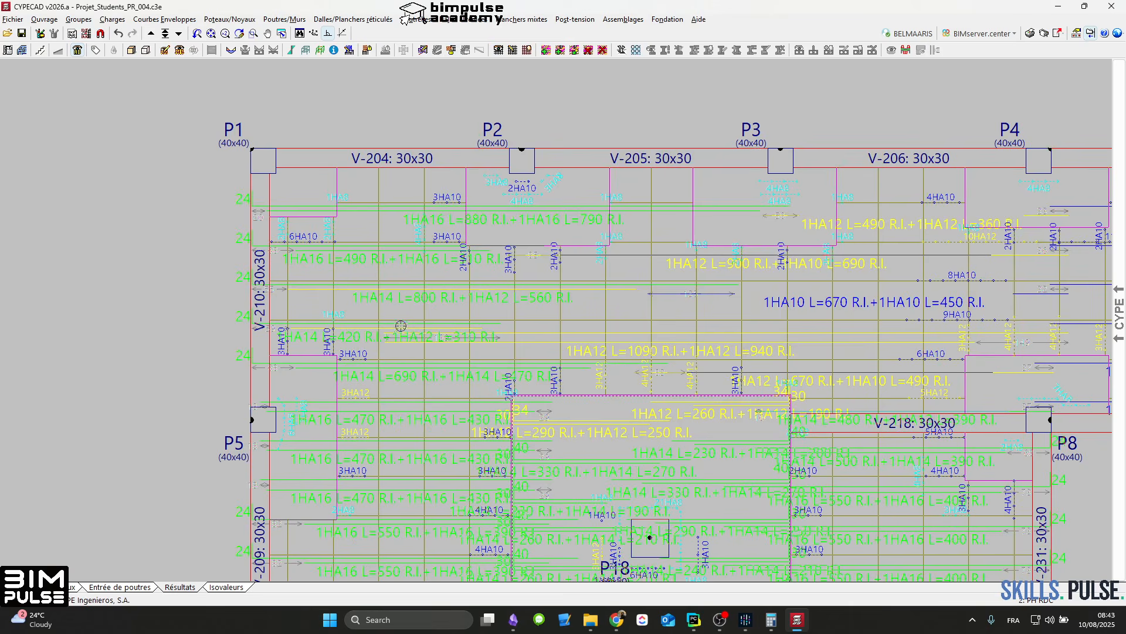
middle_click_drag(463, 446, 475, 313)
middle_click_drag(447, 467, 458, 297)
middle_click_drag(435, 466, 428, 350)
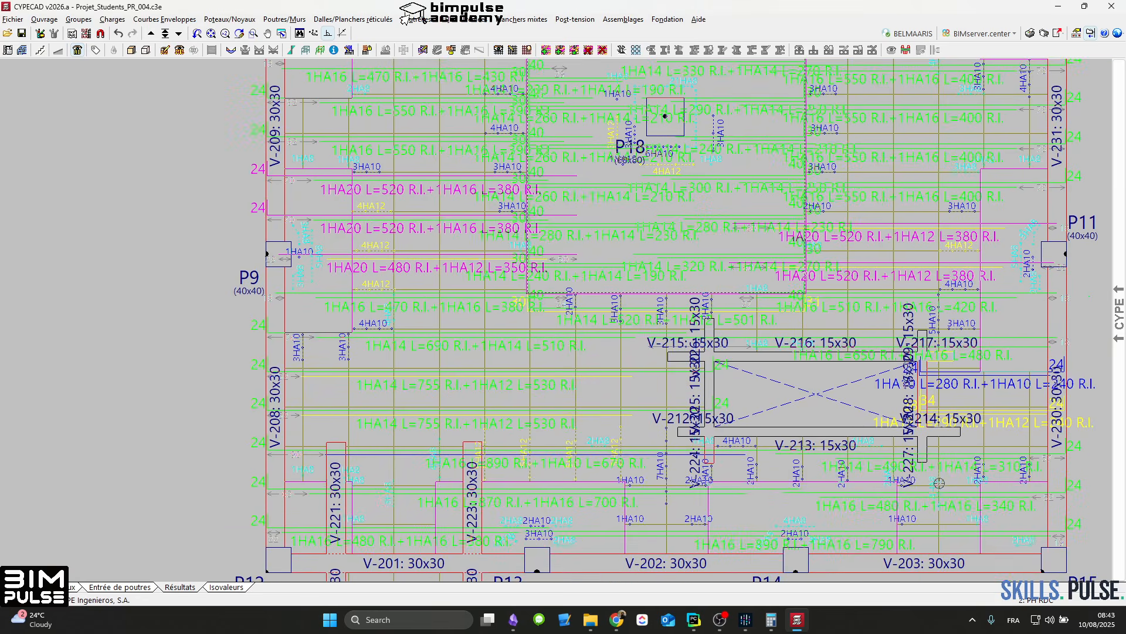
middle_click_drag(925, 475, 787, 562)
middle_click_drag(810, 433, 822, 499)
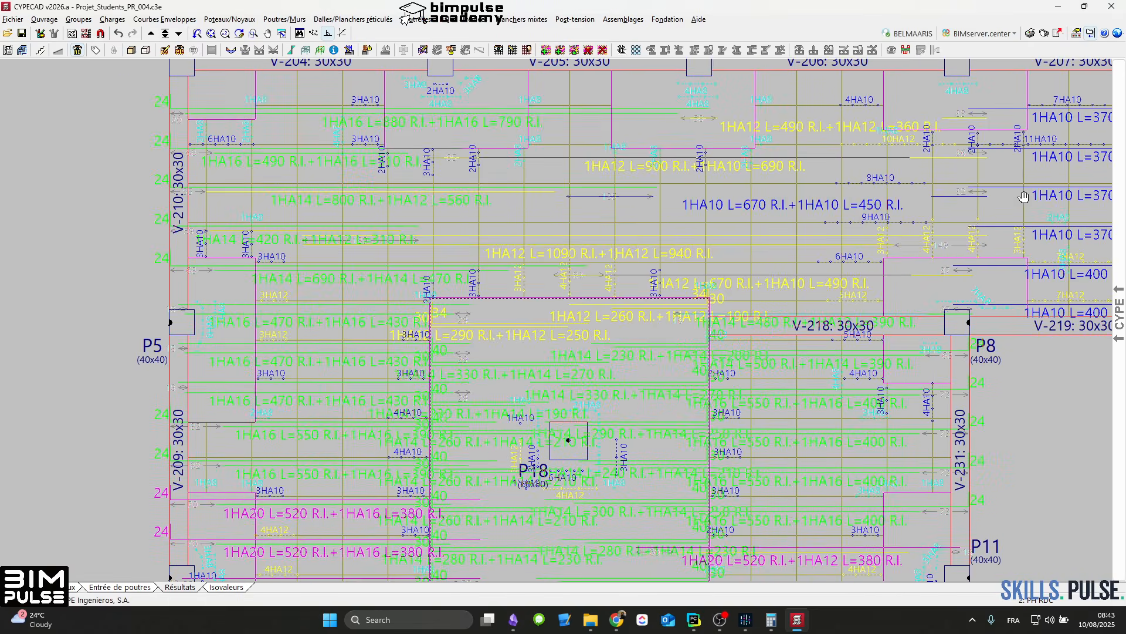
middle_click_drag(1024, 196, 955, 281)
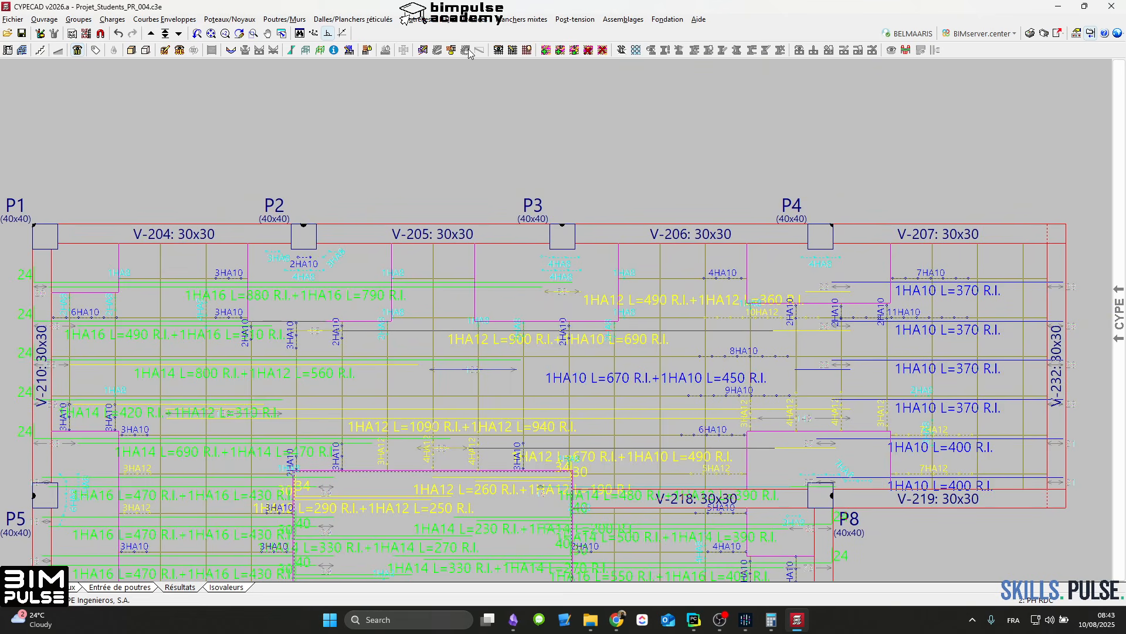
Step: Display the transverse lower bars instead of the longitudinal ones and examine them around P18, the opening and the floor edges
left_click(498, 50)
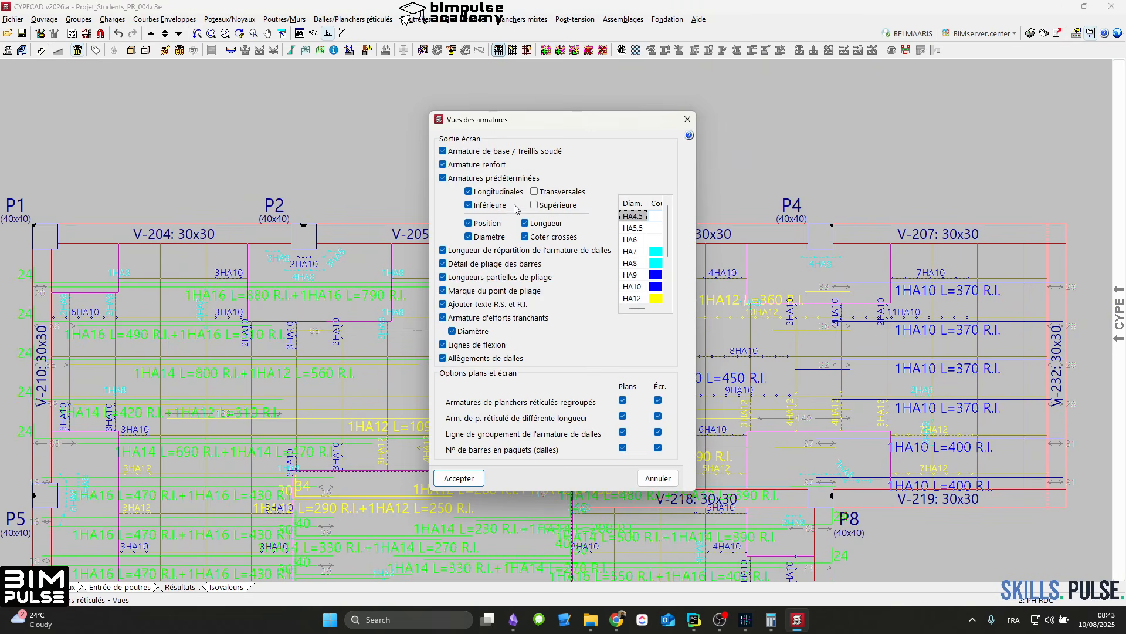
left_click(460, 478)
middle_click_drag(427, 399, 512, 145)
middle_click_drag(457, 466, 468, 223)
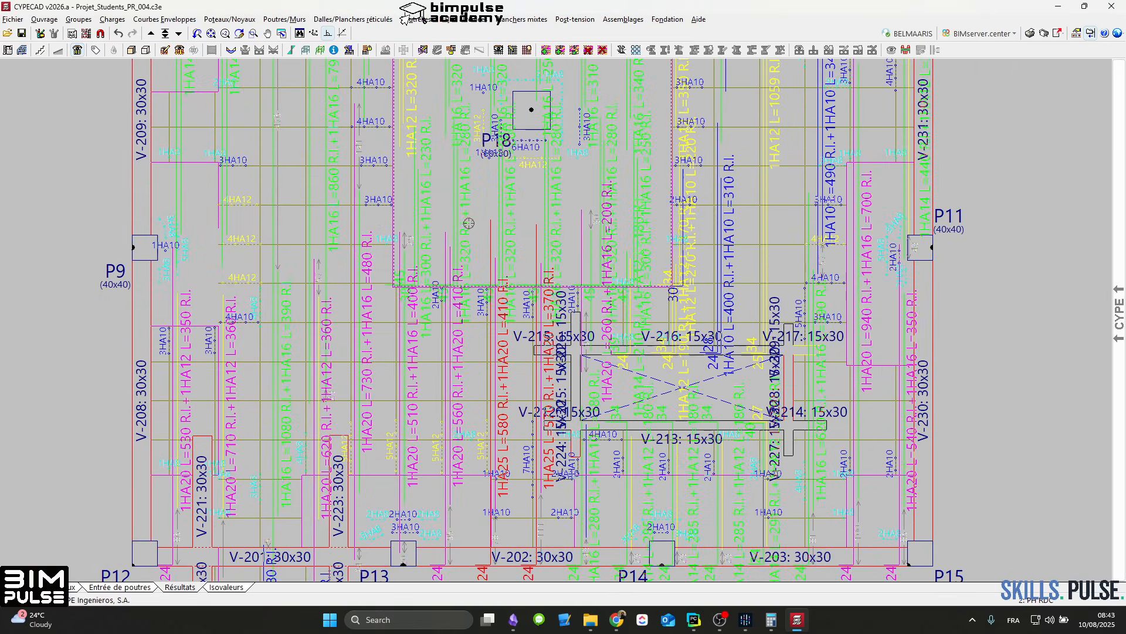
middle_click_drag(831, 420, 757, 514)
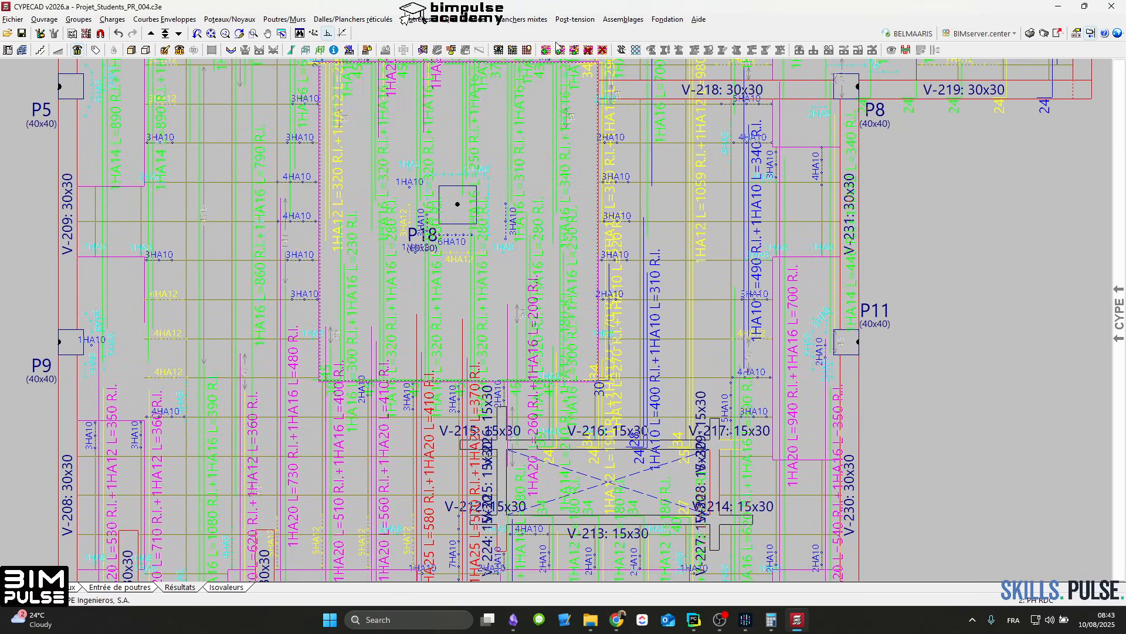
left_click(499, 52)
key("Return")
Step: Set the lower base reinforcement of Plancher 2 to 1HA14 in both the longitudinal and transversal directions
left_click(642, 298)
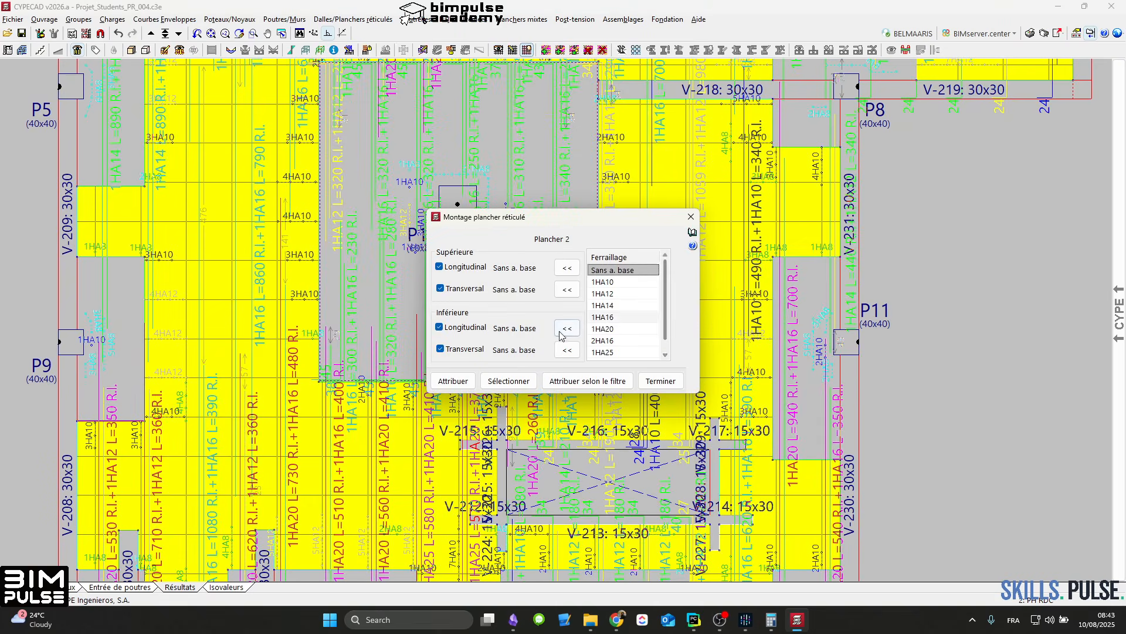
left_click(610, 305)
left_click(566, 328)
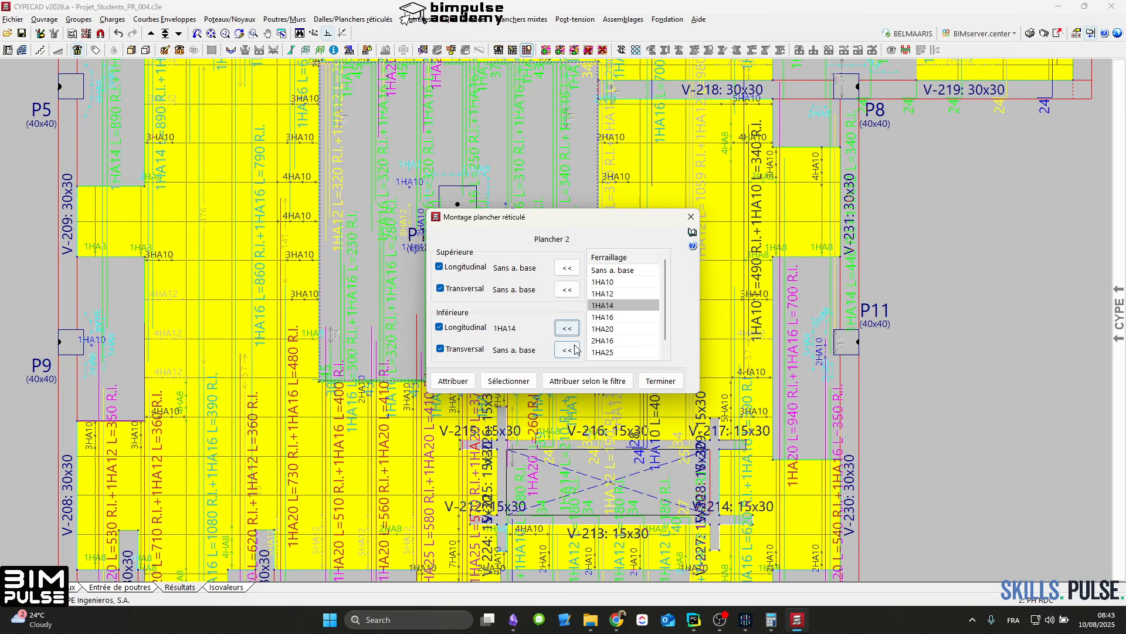
left_click(566, 349)
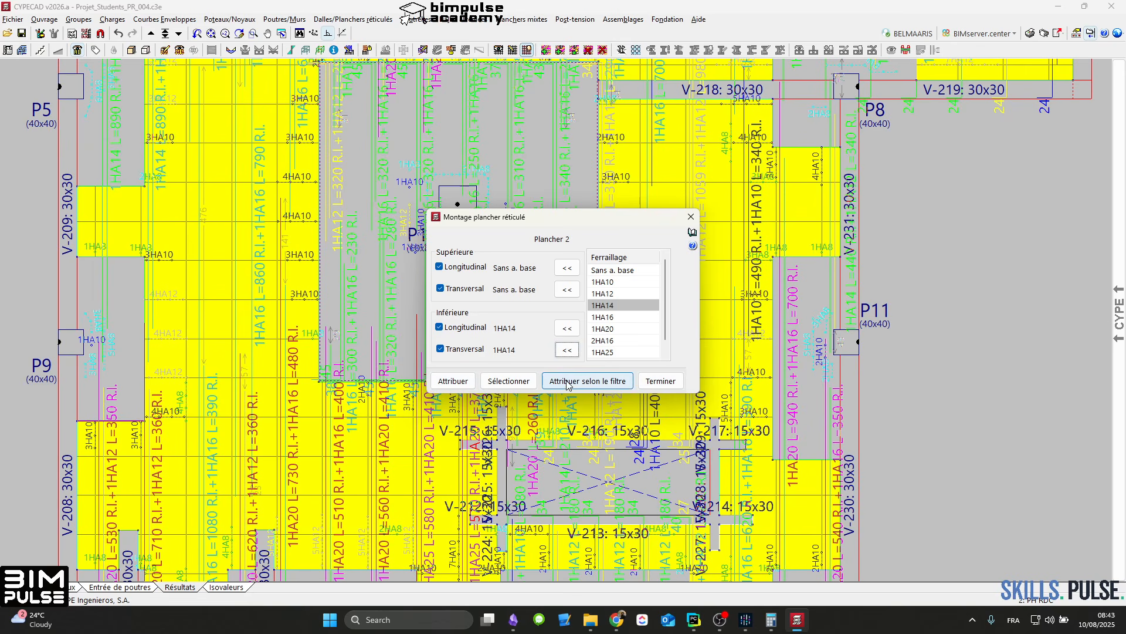
Step: Assign the base reinforcement by filter to the BP_ALJIZA_50_60_12_20_10 floors of the current group only and finish the assignment
left_click(587, 381)
left_click(377, 202)
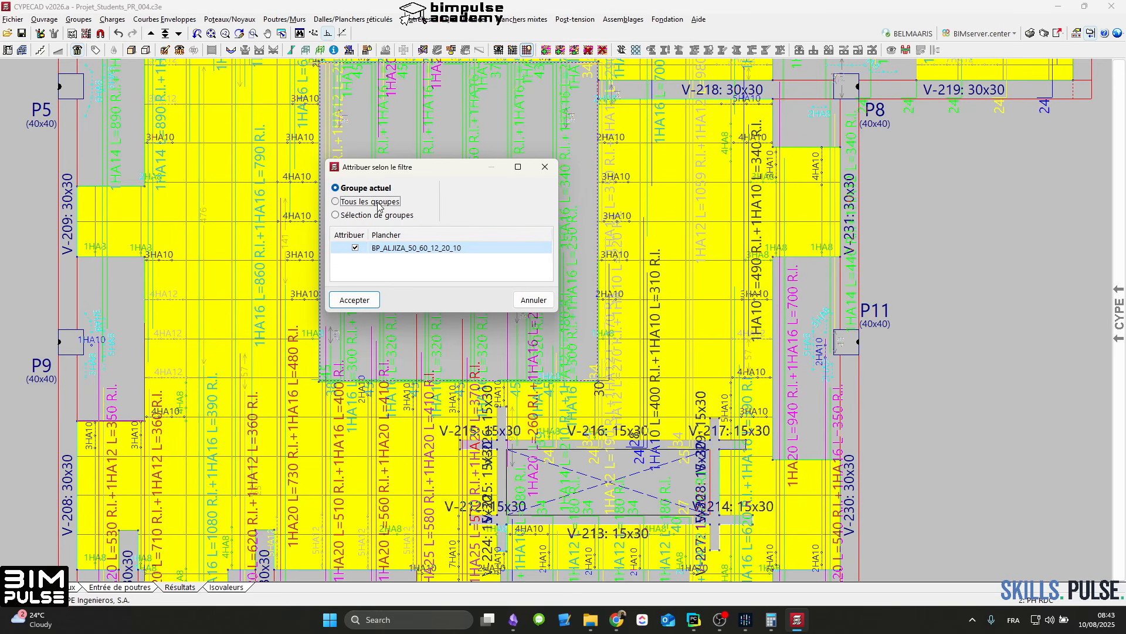
left_click(371, 186)
left_click(354, 300)
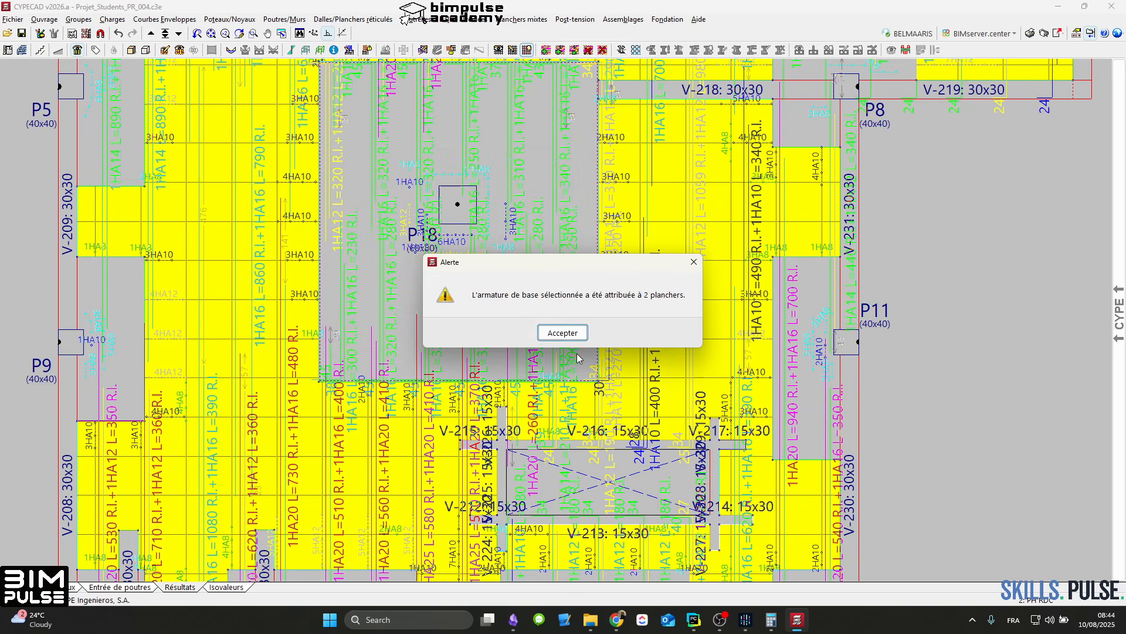
left_click(563, 327)
left_click(661, 381)
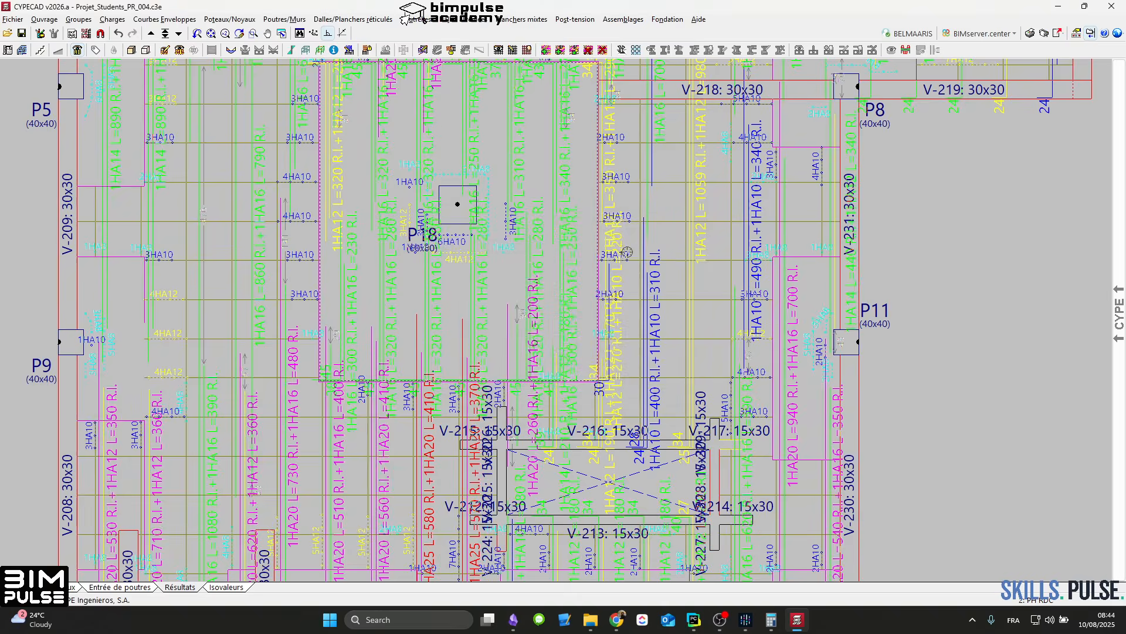
Step: Re-reinforce the slabs (Réarmer dalles) from the Égaliser armatures settings and check the updated PH RDC bars
scroll(587, 305, "down", 5)
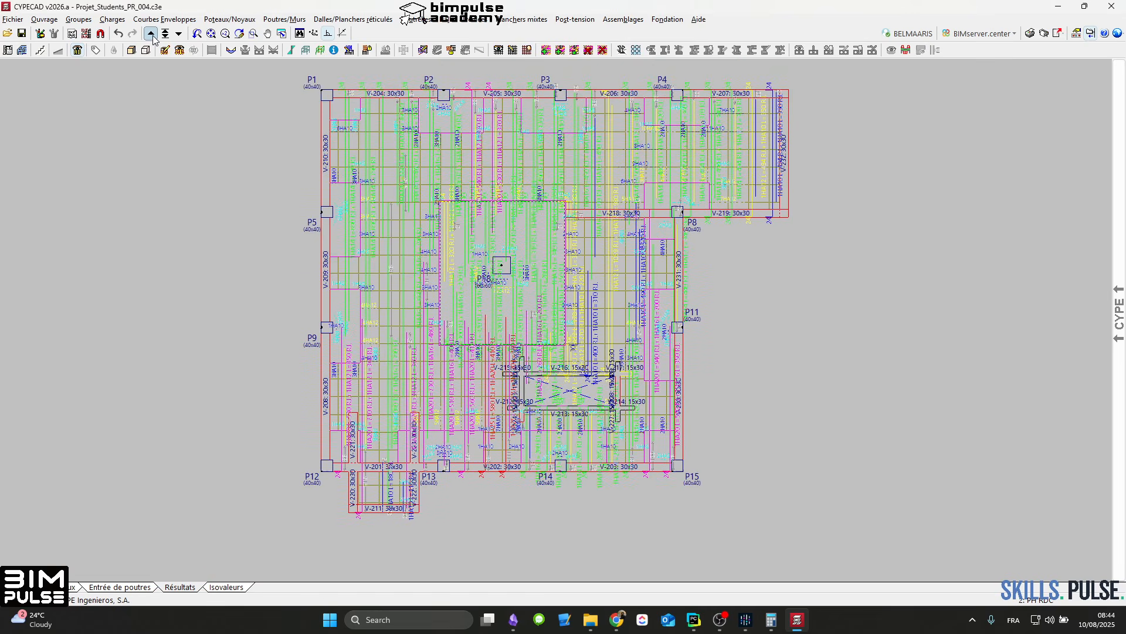
left_click(353, 19)
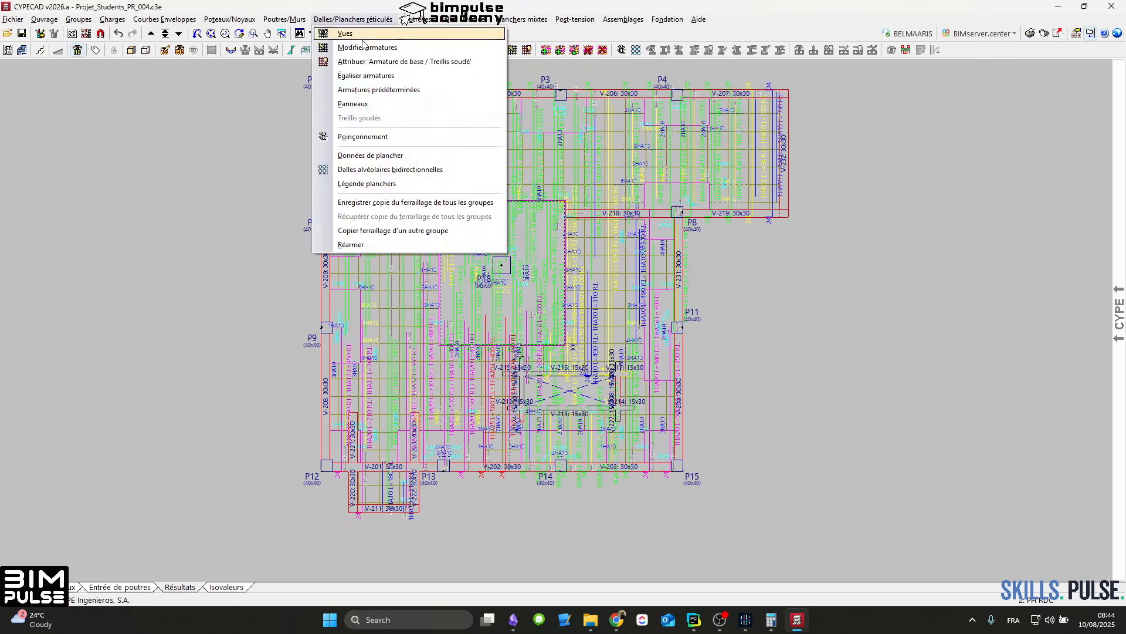
left_click(371, 76)
left_click(546, 398)
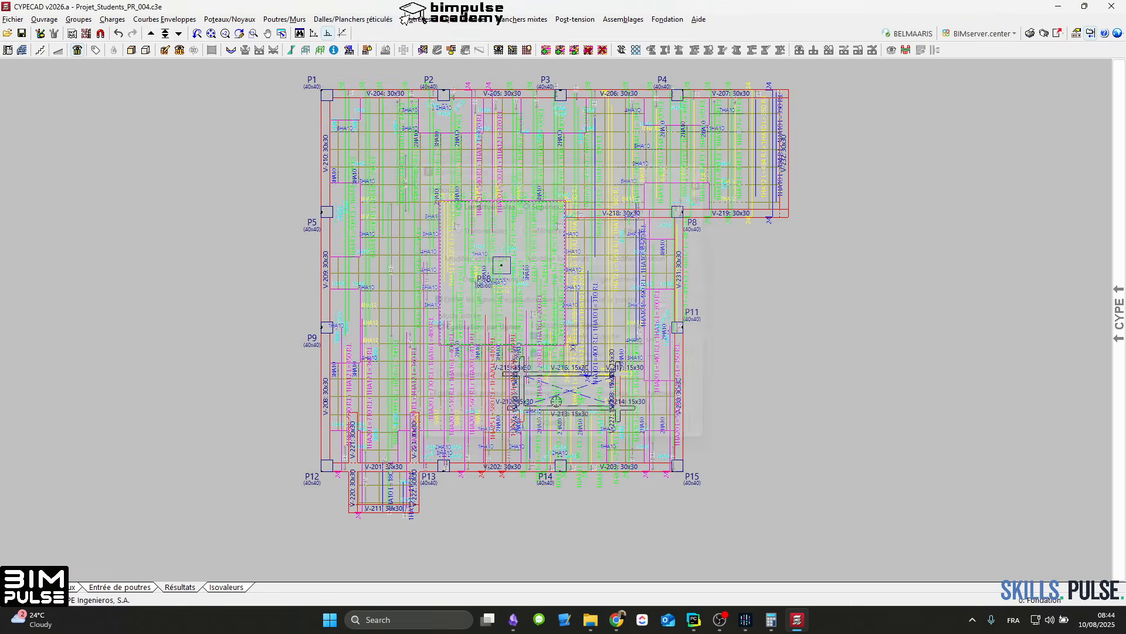
left_click(555, 355)
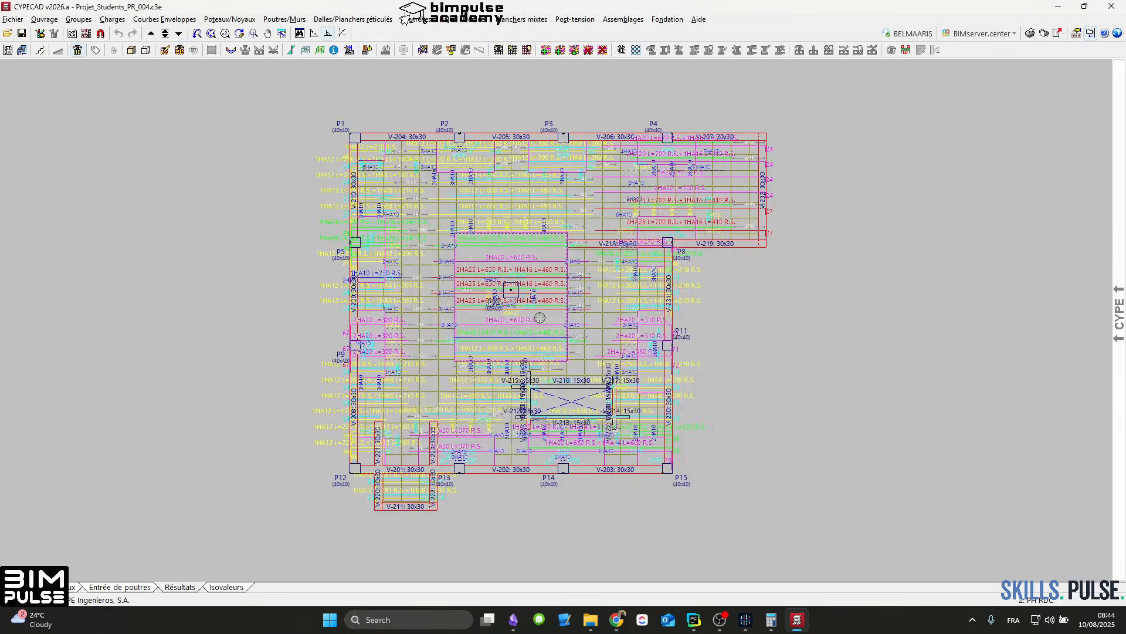
scroll(539, 317, "up", 2)
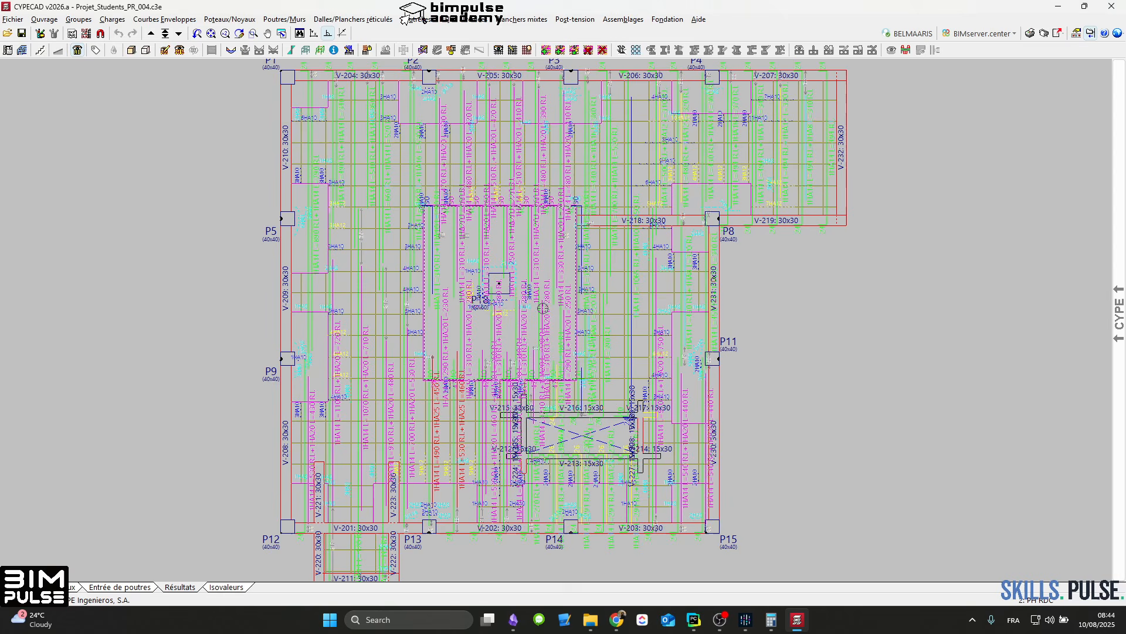
left_click(332, 19)
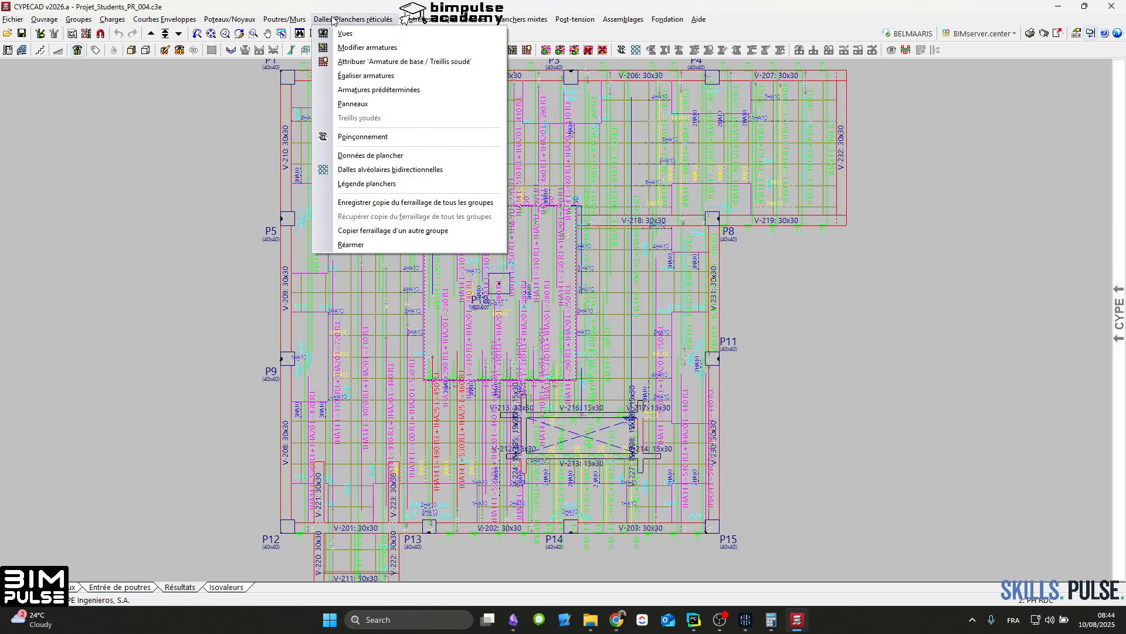
left_click(362, 75)
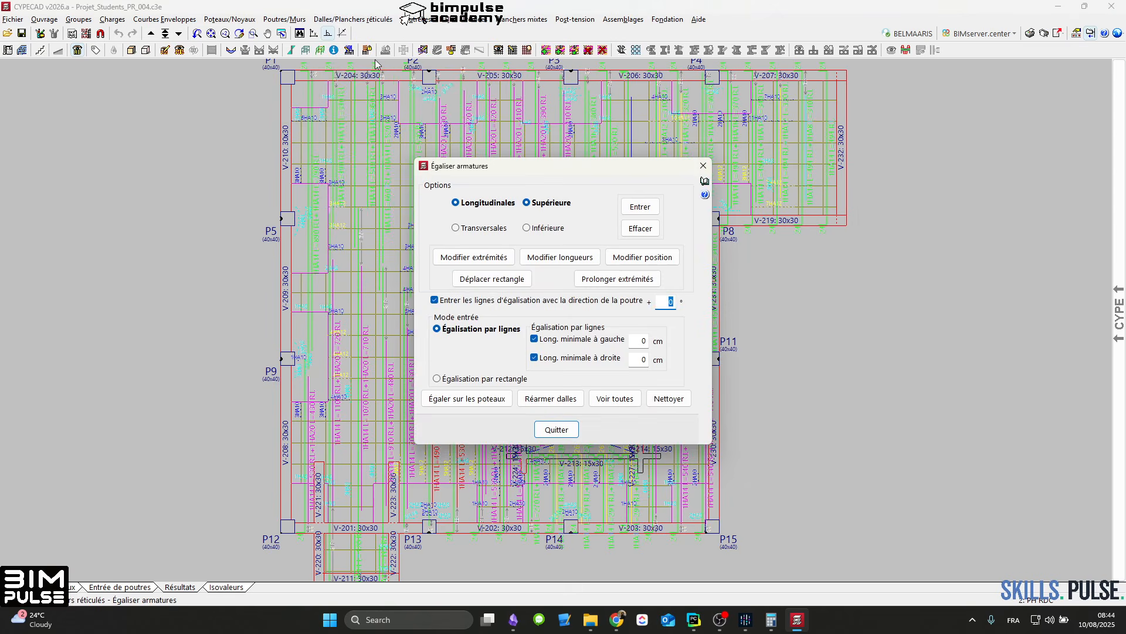
key("Escape")
left_click(369, 23)
left_click(641, 160)
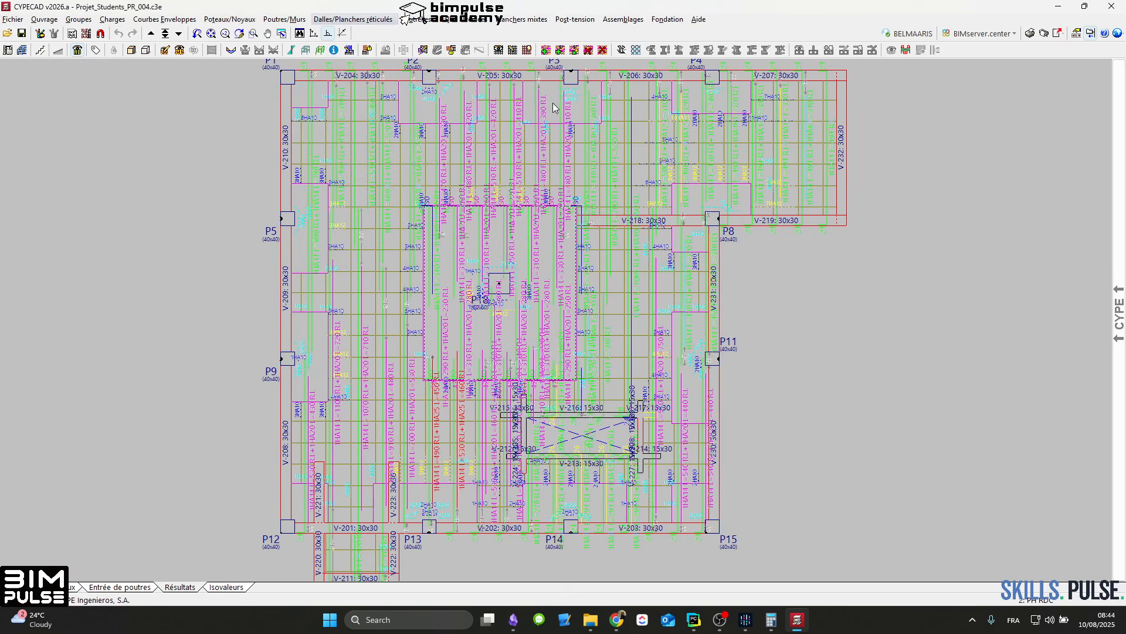
Step: Run Réarmer dalles once more through Égaliser armatures
left_click(334, 20)
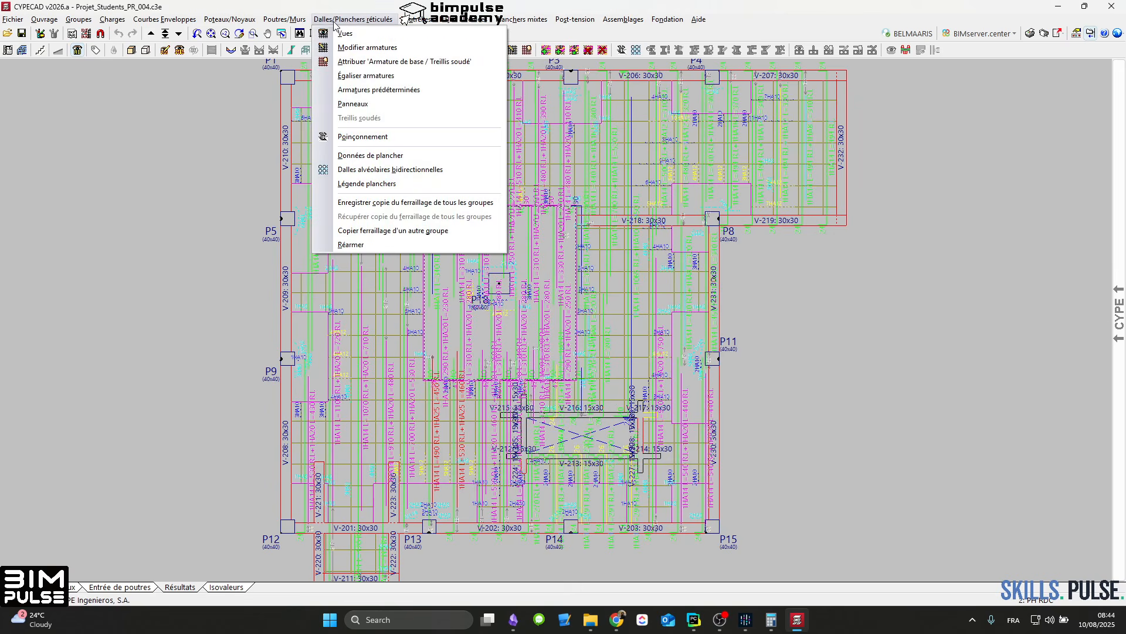
left_click(362, 76)
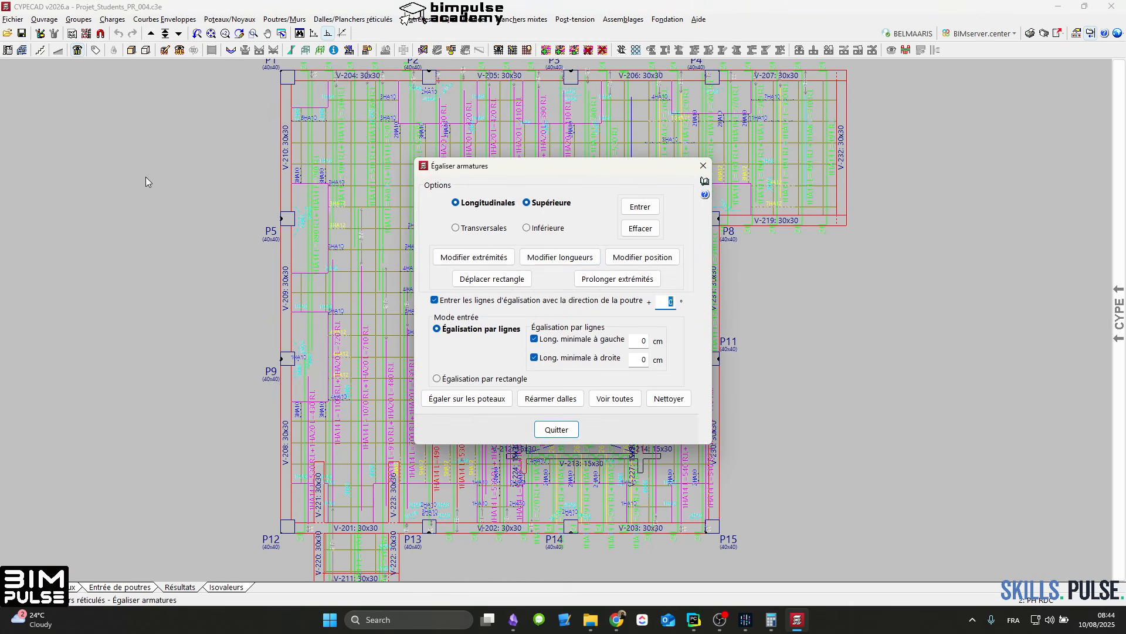
left_click(550, 399)
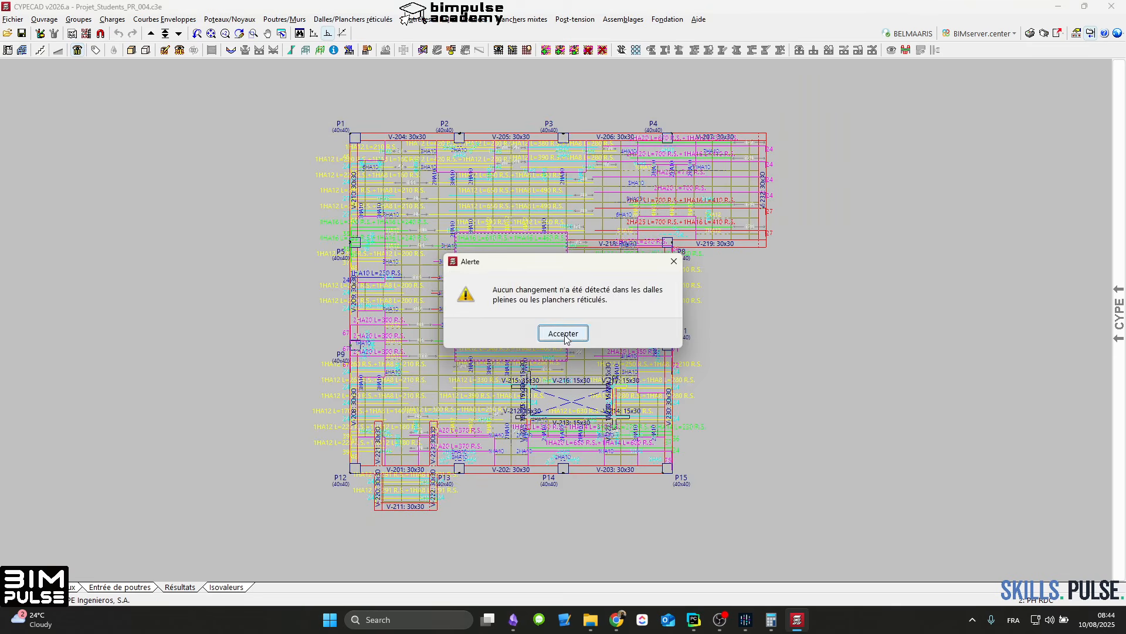
left_click(565, 331)
Step: Switch to the floor group above, PH ETAGE, and examine its transverse lower bars
scroll(594, 330, "up", 2)
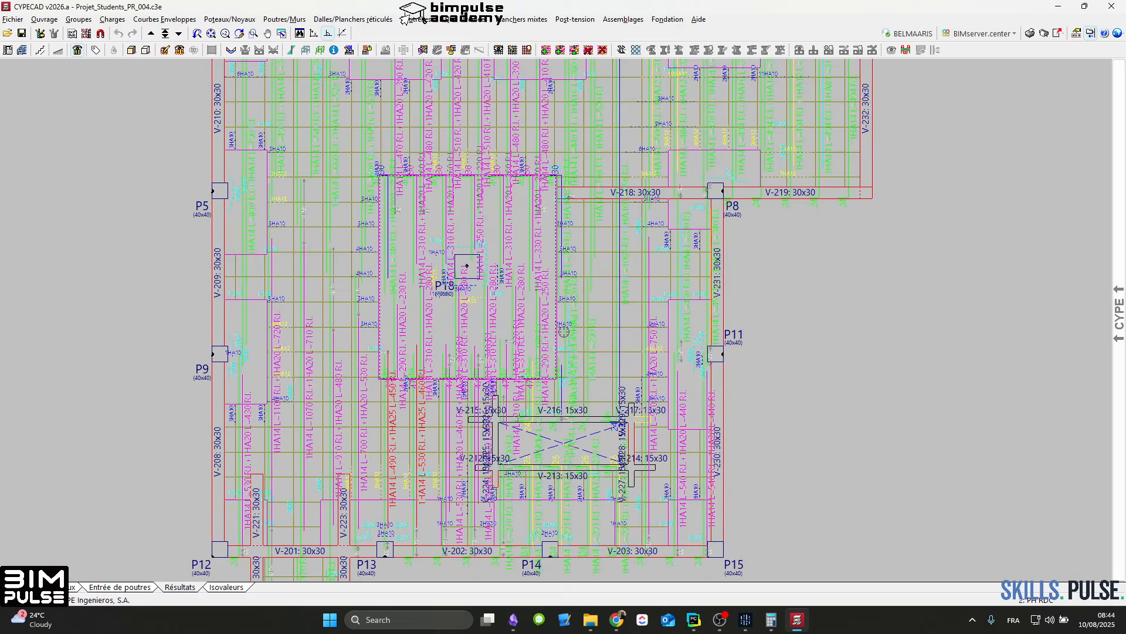
left_click(150, 33)
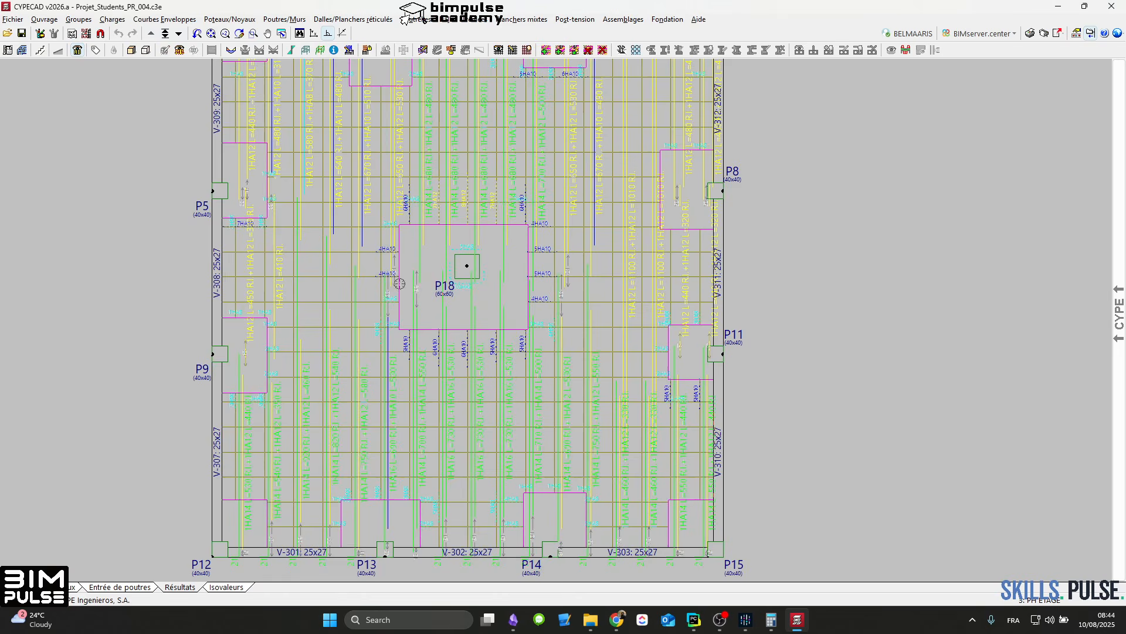
scroll(443, 264, "up", 4)
middle_click_drag(255, 296, 310, 237)
middle_click_drag(663, 326, 698, 177)
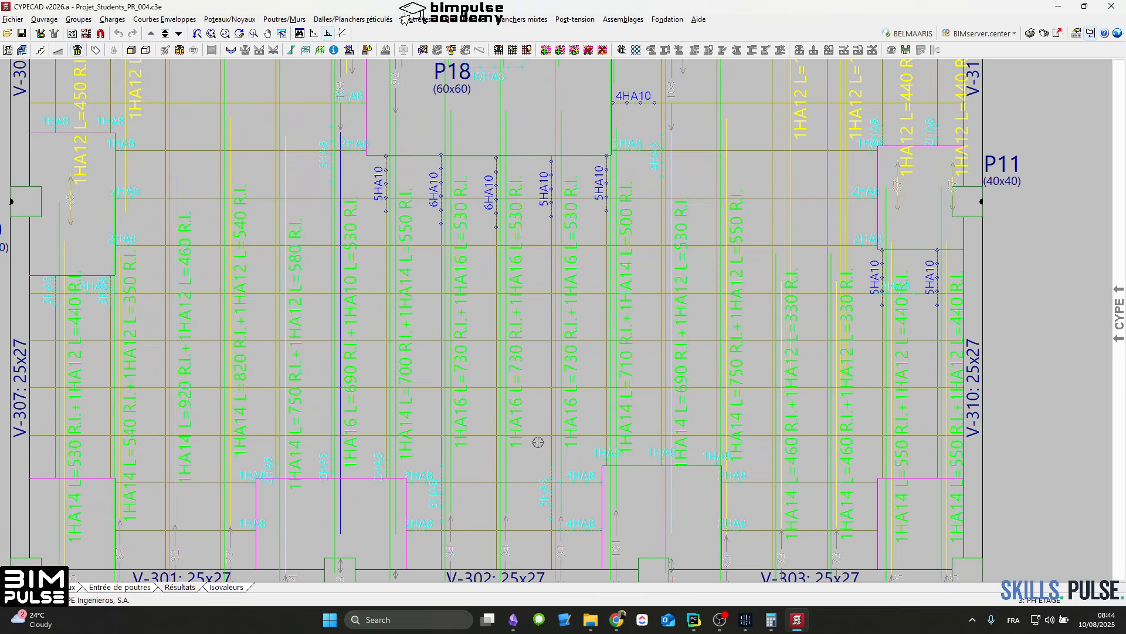
scroll(476, 395, "down", 3)
middle_click_drag(570, 97, 566, 261)
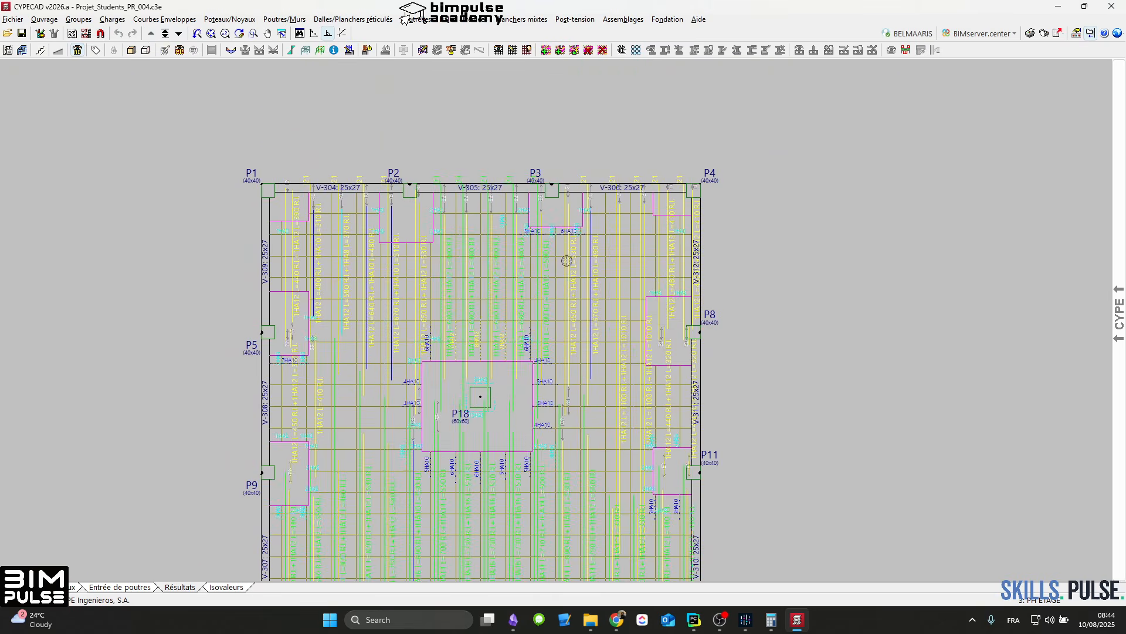
Step: Display only the longitudinal lower bars of the PH ETAGE waffle slab and examine them across the floor
left_click(498, 50)
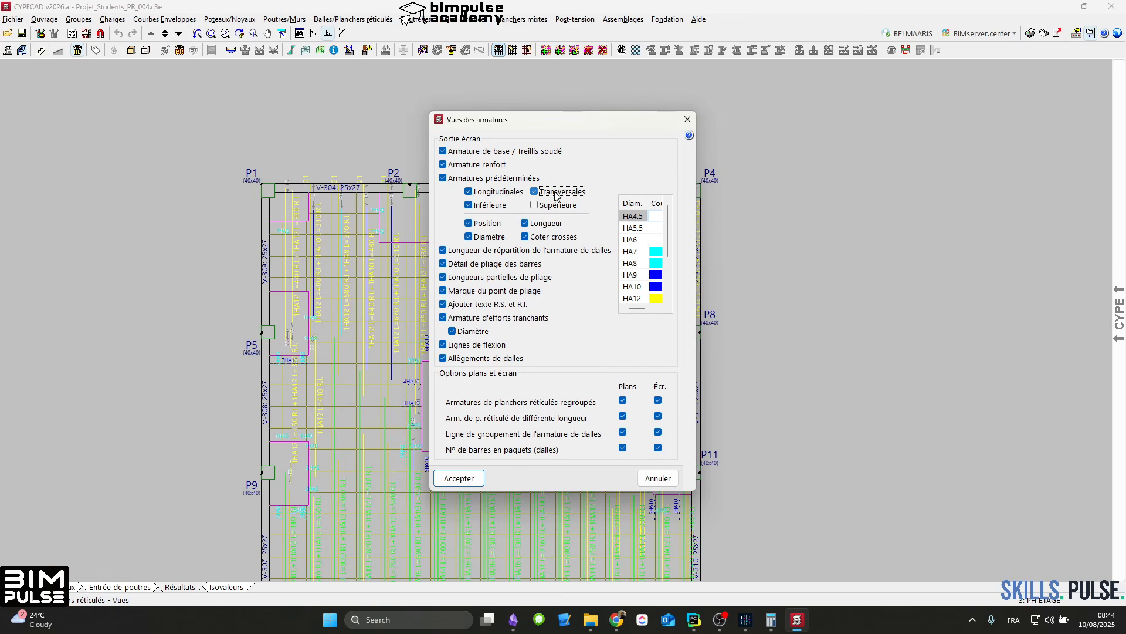
left_click(458, 479)
middle_click_drag(521, 470, 551, 308)
scroll(495, 388, "up", 2)
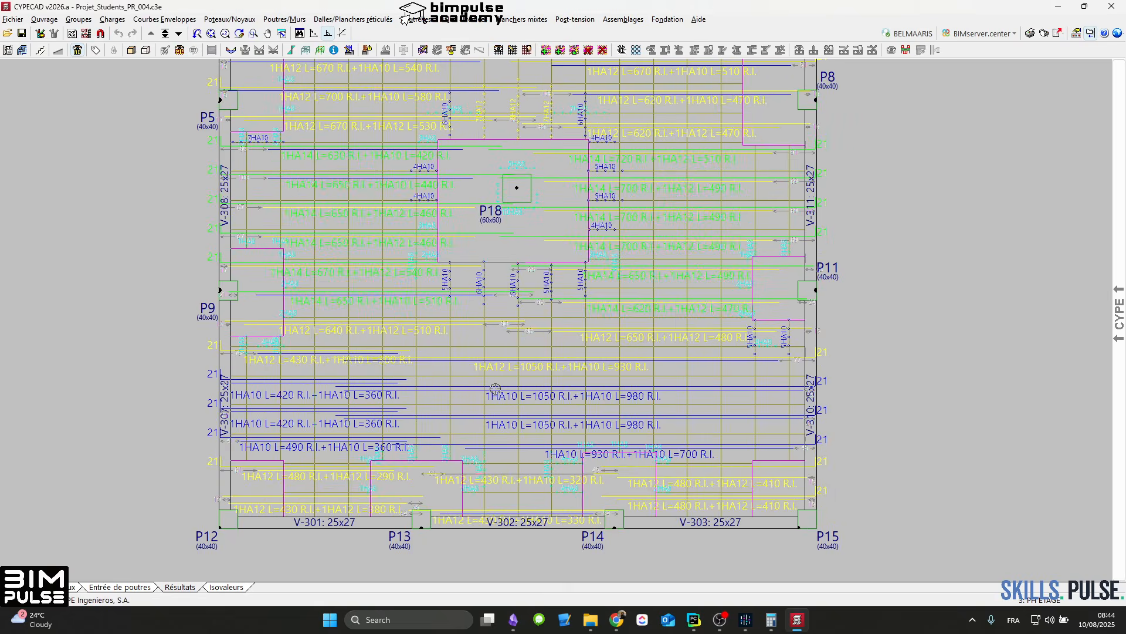
scroll(499, 389, "up", 1)
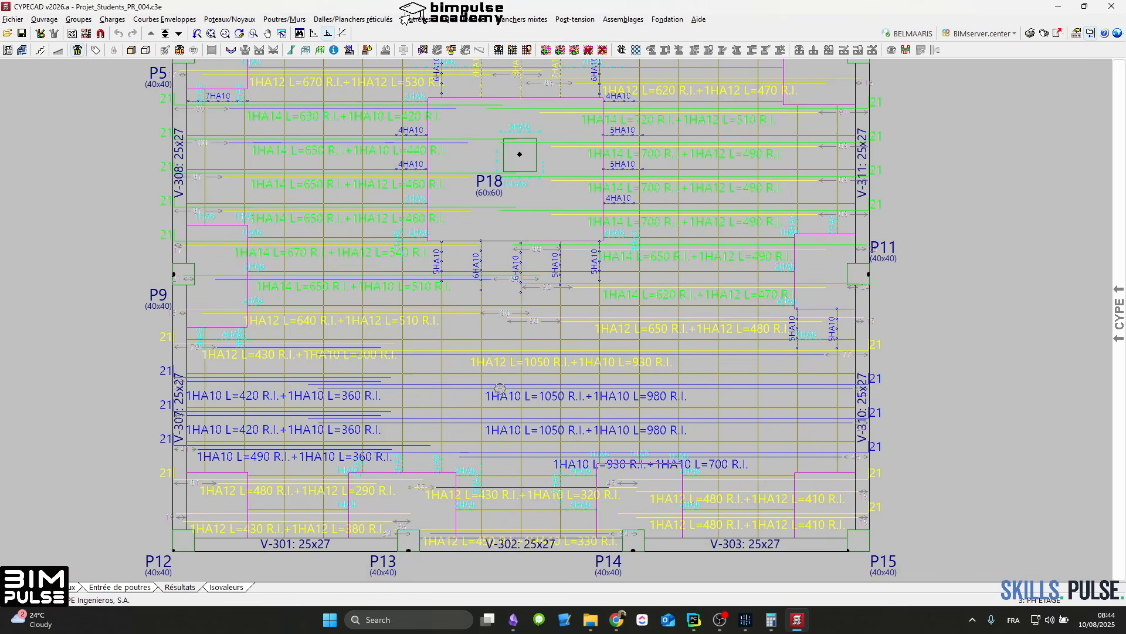
scroll(610, 187, "down", 2)
middle_click_drag(650, 101, 628, 299)
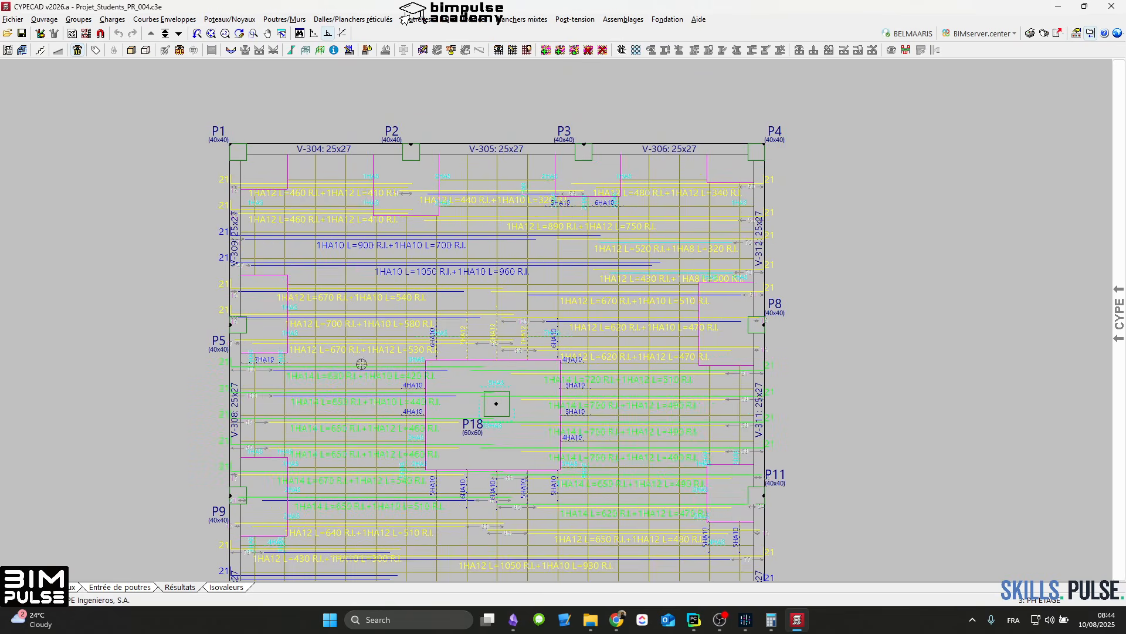
Step: Assign 1HA12 longitudinal and transverse lower base reinforcement to the PH ETAGE waffle slab, filtered to the current group
left_click(499, 51)
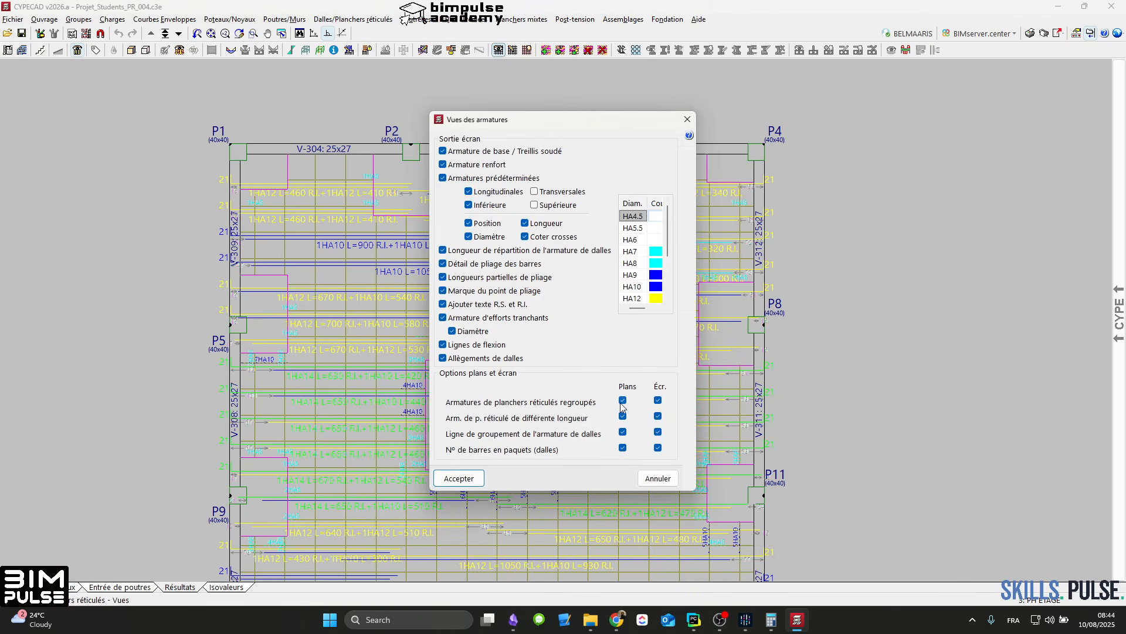
key("Escape")
left_click(528, 52)
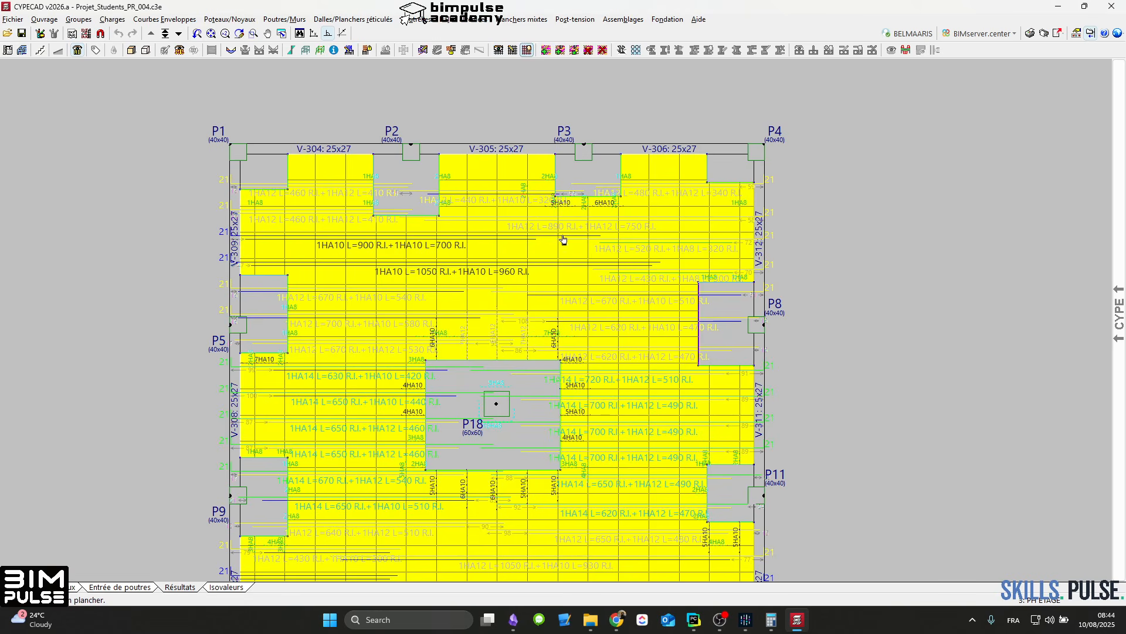
left_click(550, 315)
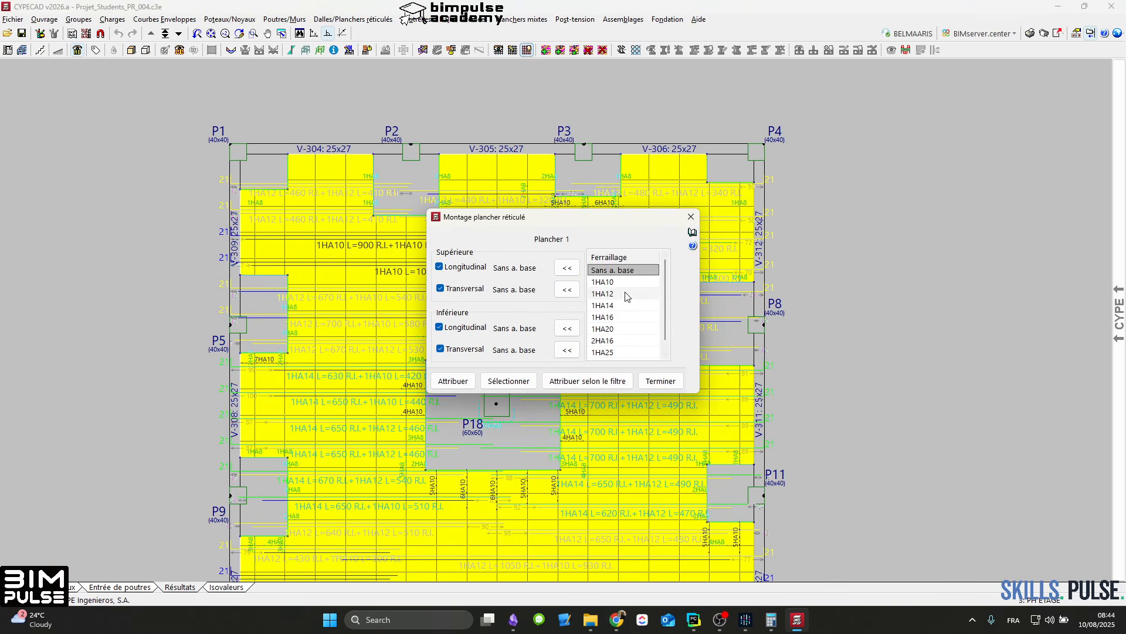
left_click(568, 328)
left_click(567, 349)
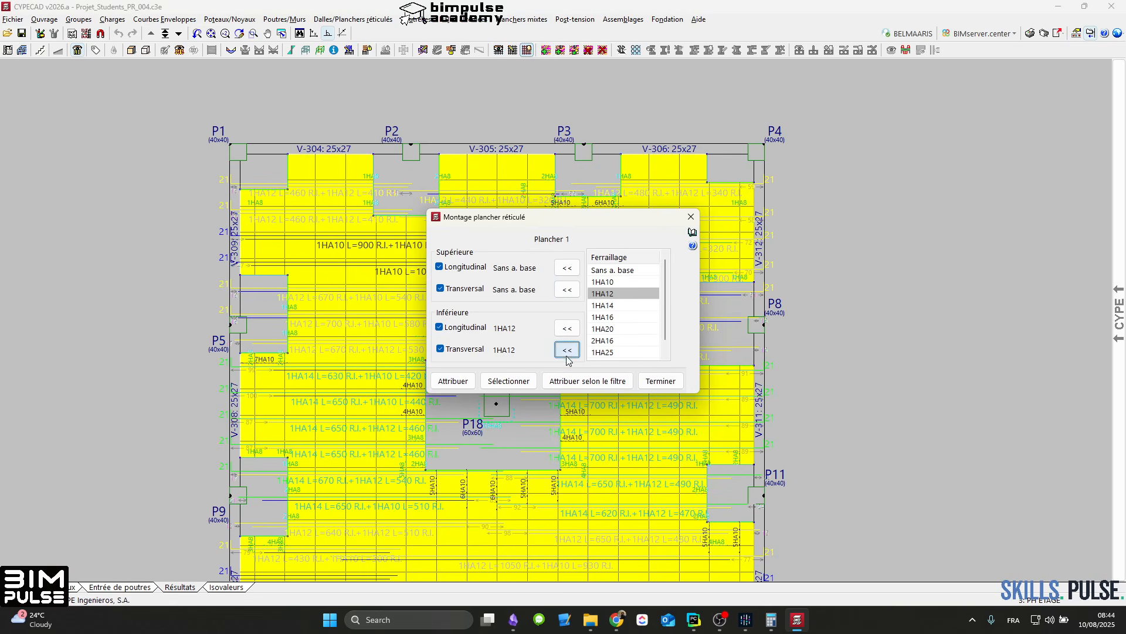
left_click(584, 381)
left_click(366, 298)
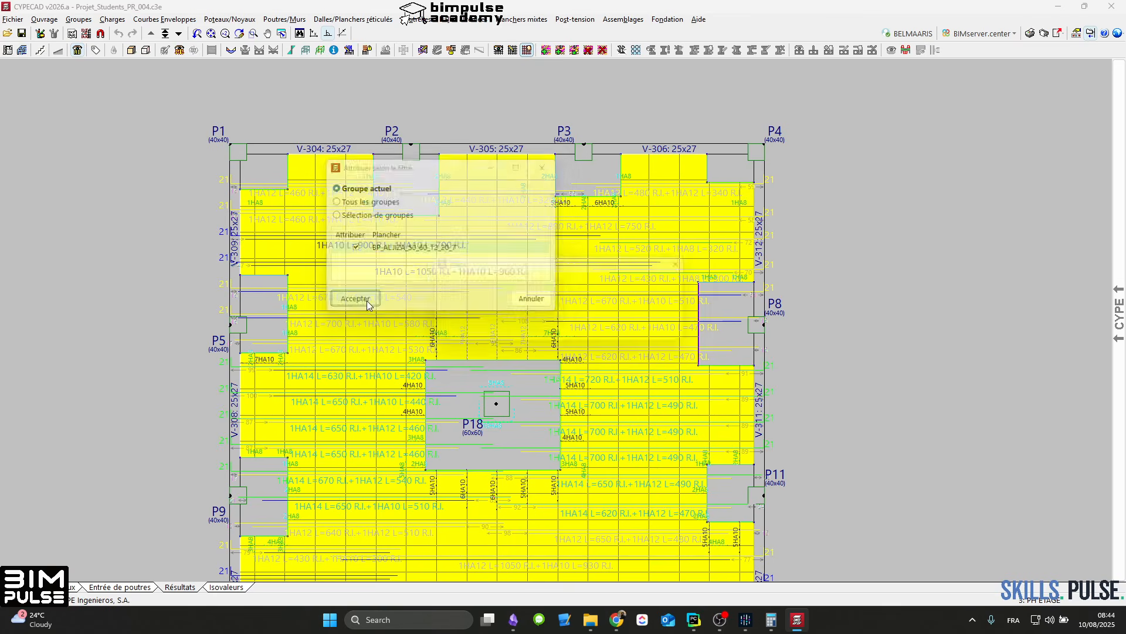
left_click(565, 338)
left_click(660, 379)
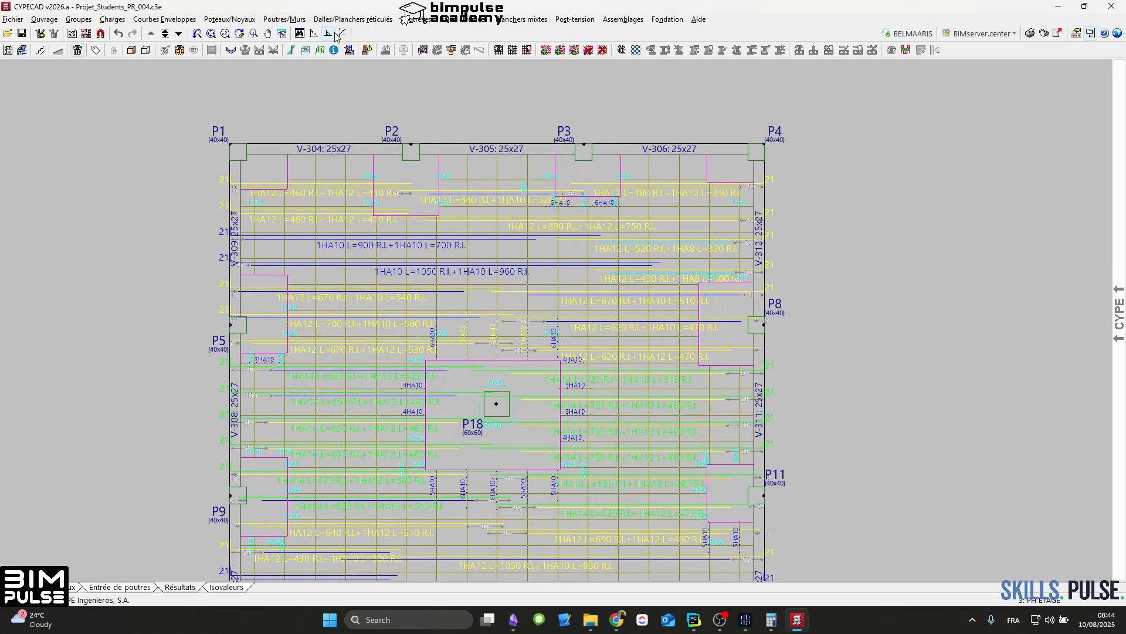
Step: Re-reinforce the slabs with the new base reinforcement and dismiss the final calculation report
left_click(352, 19)
left_click(366, 75)
left_click(549, 396)
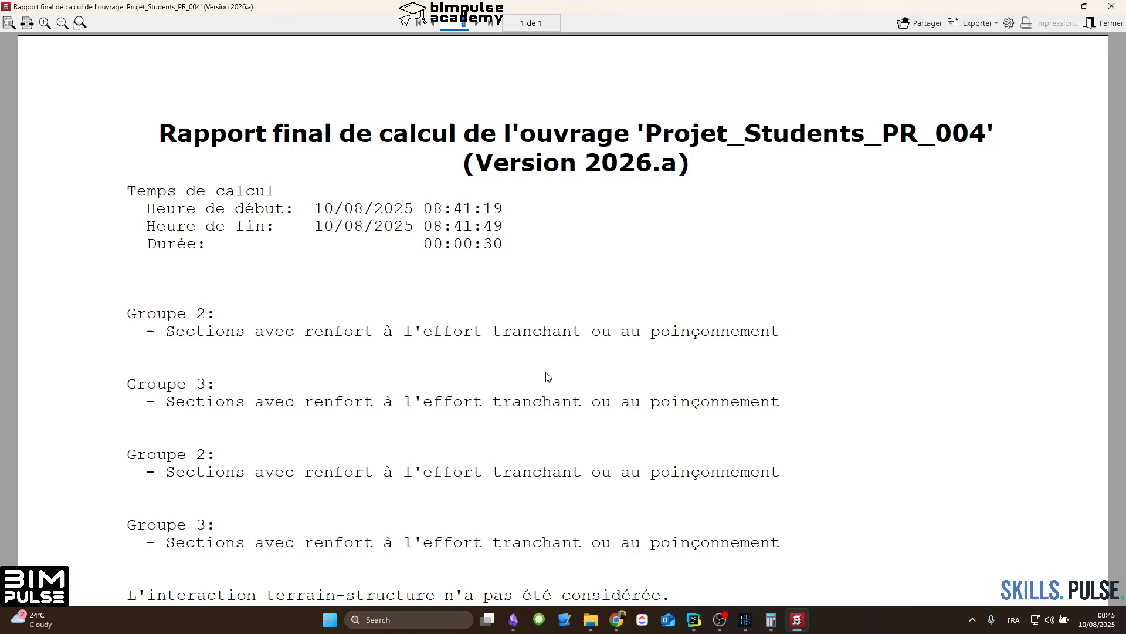
key("Escape")
key("Escape")
Step: Examine the recalculated longitudinal lower bars of PH ETAGE, from the P1–P4 edge past column P18 to the P12–P15 edge
scroll(577, 330, "up", 3)
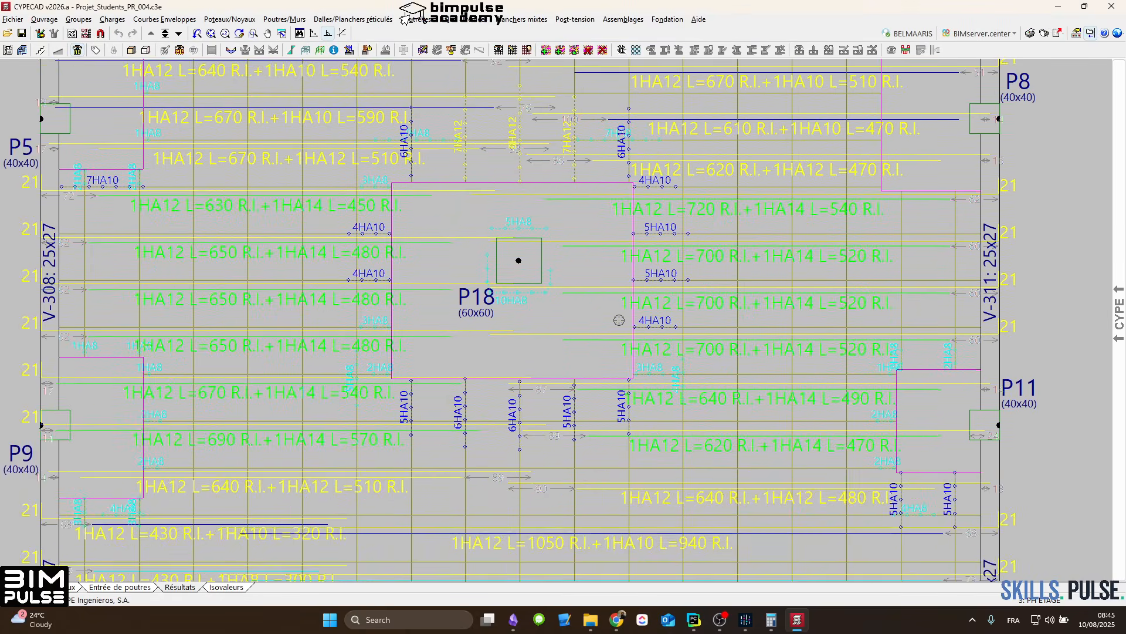
middle_click_drag(699, 304, 673, 416)
middle_click_drag(652, 228, 667, 329)
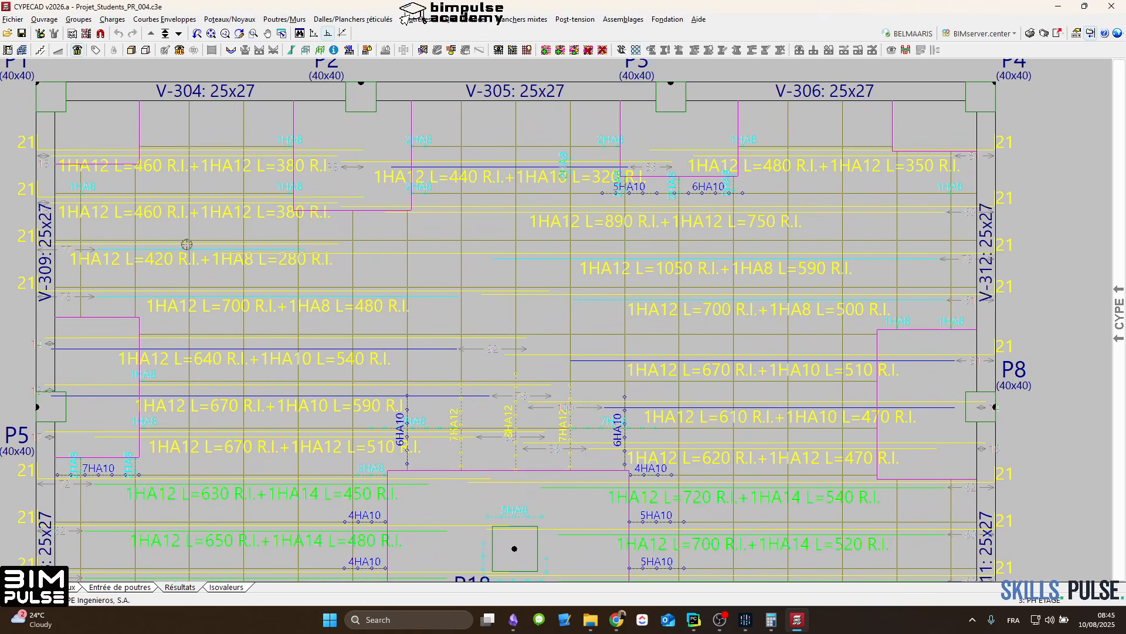
scroll(109, 194, "down", 2)
middle_click_drag(181, 467, 251, 299)
scroll(247, 308, "up", 3)
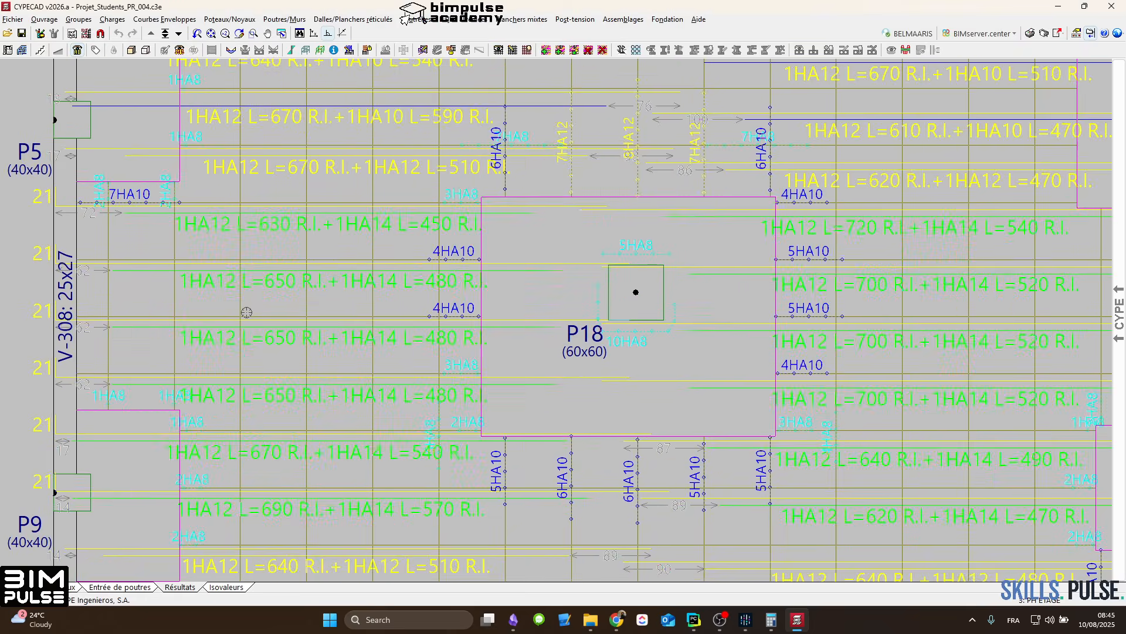
middle_click_drag(919, 258, 747, 252)
scroll(237, 271, "down", 3)
middle_click_drag(509, 186, 775, 71)
scroll(500, 384, "up", 1)
scroll(500, 384, "up", 2)
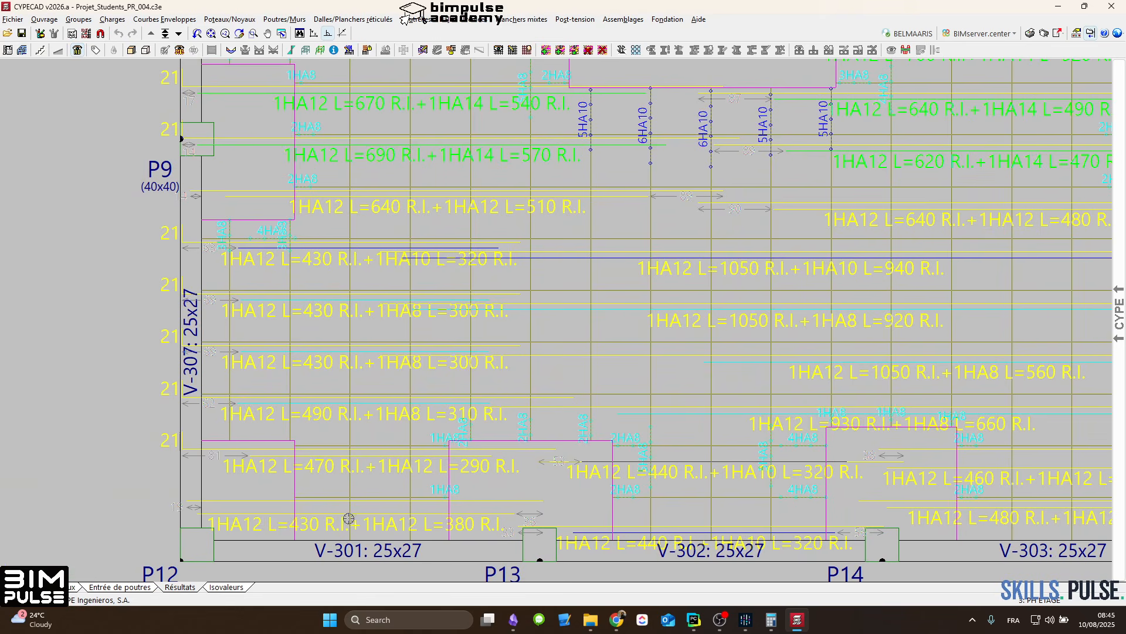
middle_click_drag(519, 333, 439, 344)
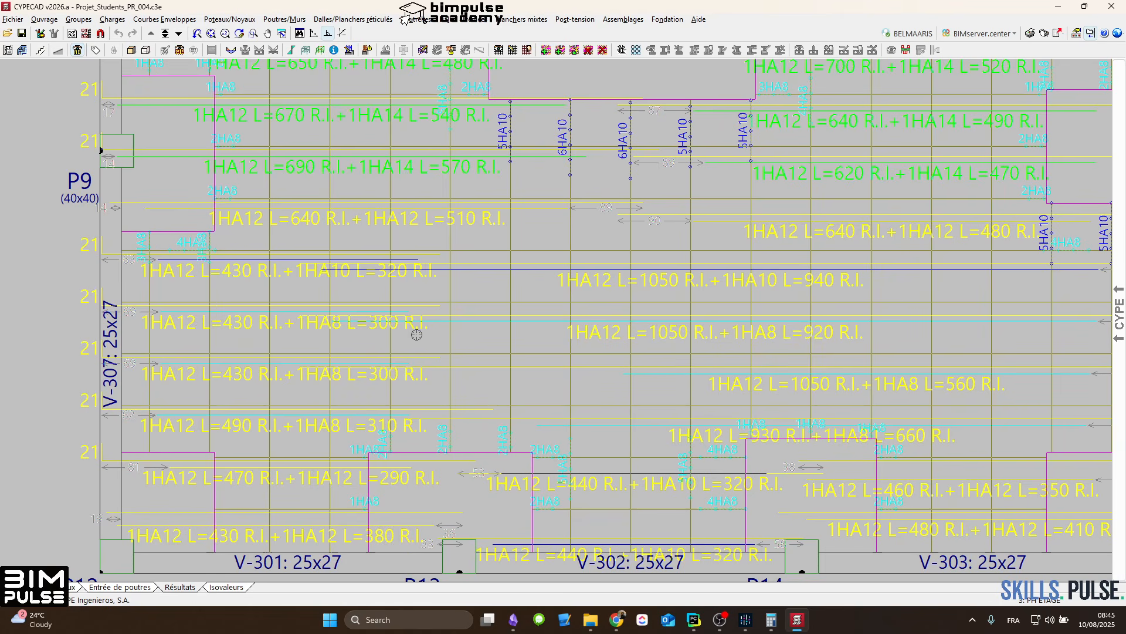
scroll(356, 344, "down", 3)
scroll(340, 344, "up", 1)
middle_click_drag(666, 252, 657, 328)
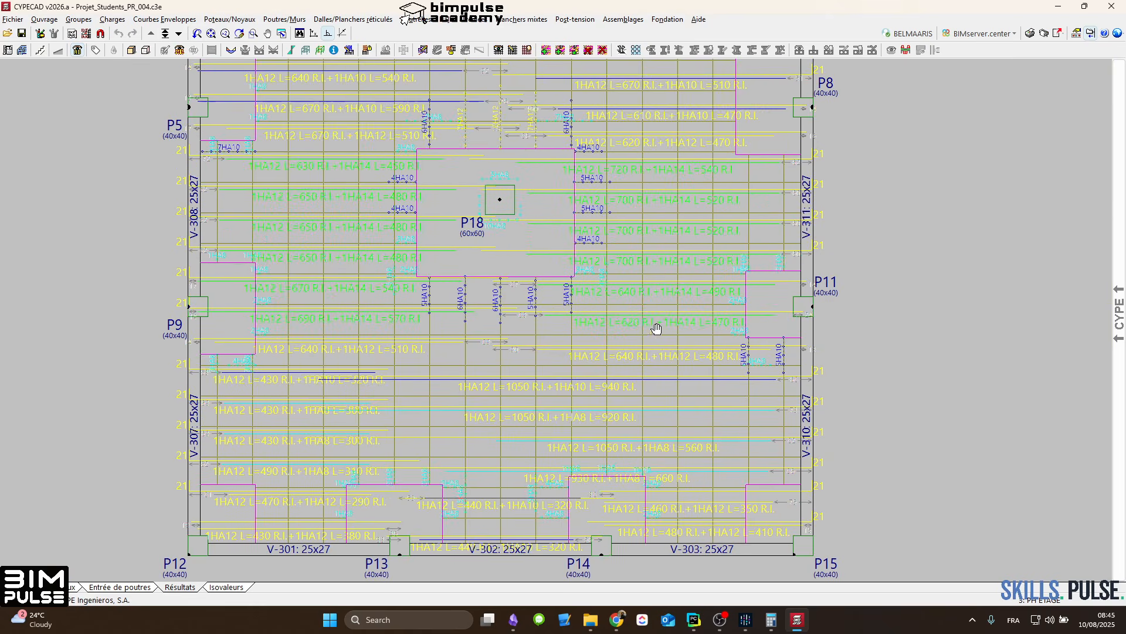
middle_click_drag(600, 304, 601, 357)
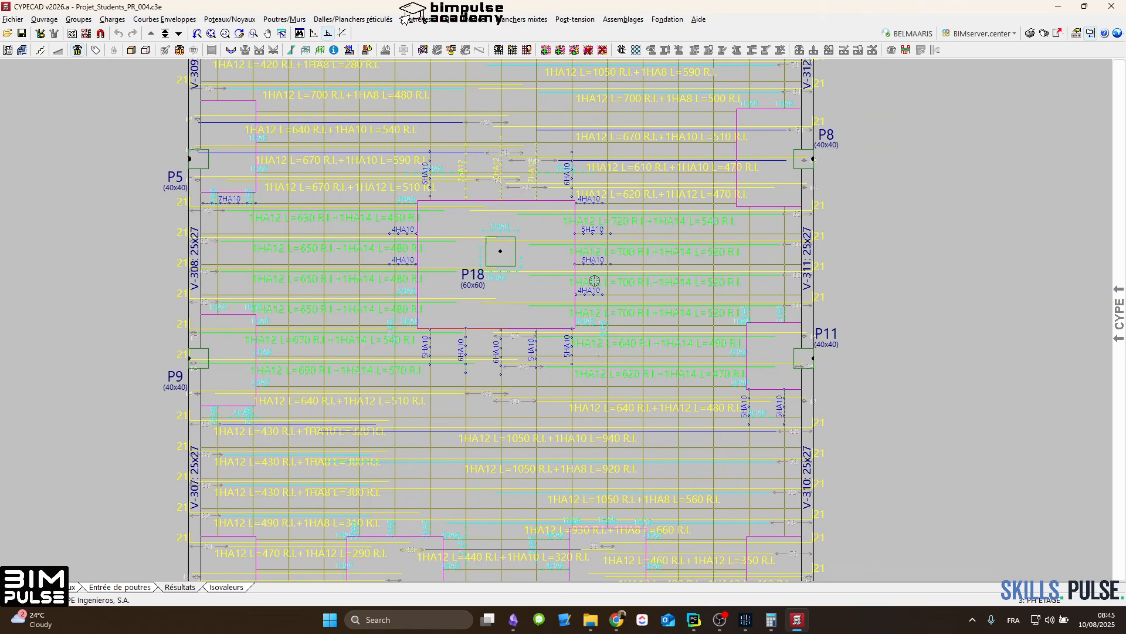
middle_click_drag(588, 272, 597, 328)
scroll(349, 184, "down", 4)
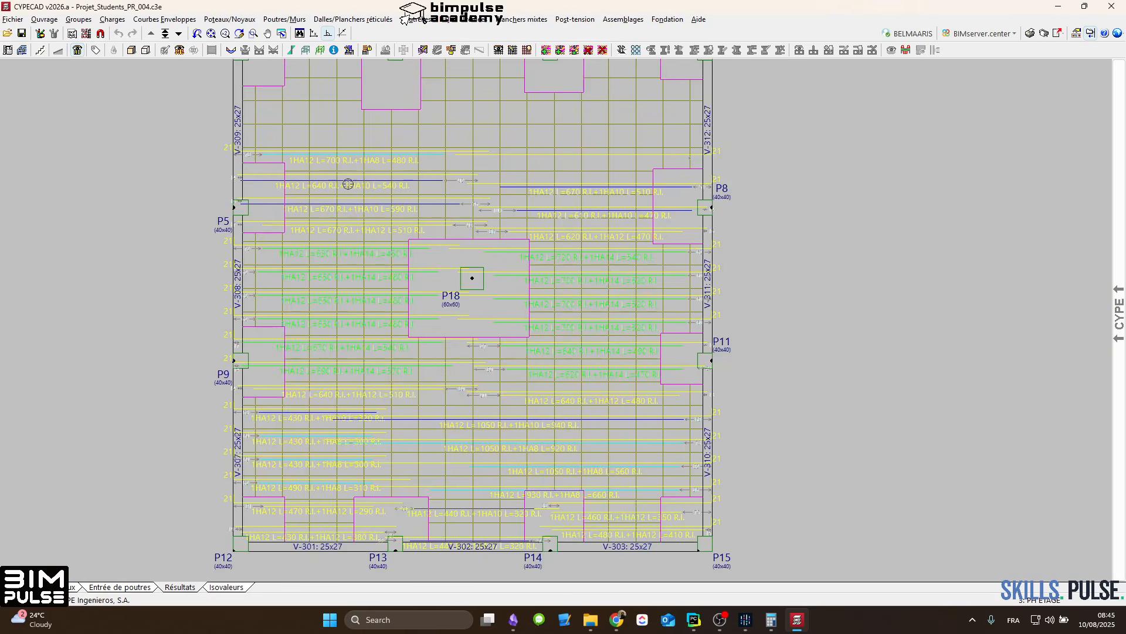
Step: Switch to the floor group below, PH RDC, and examine its longitudinal lower bars around P18, P8 and the V-212 to V-217 opening
left_click(179, 35)
middle_click_drag(524, 300, 525, 241)
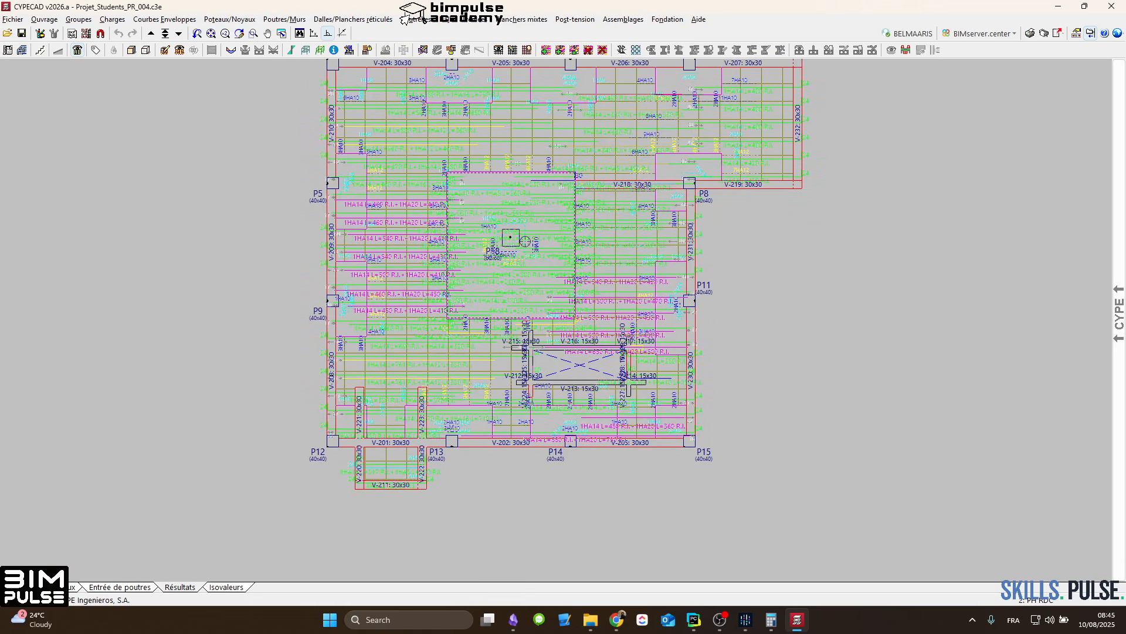
scroll(394, 228, "up", 5)
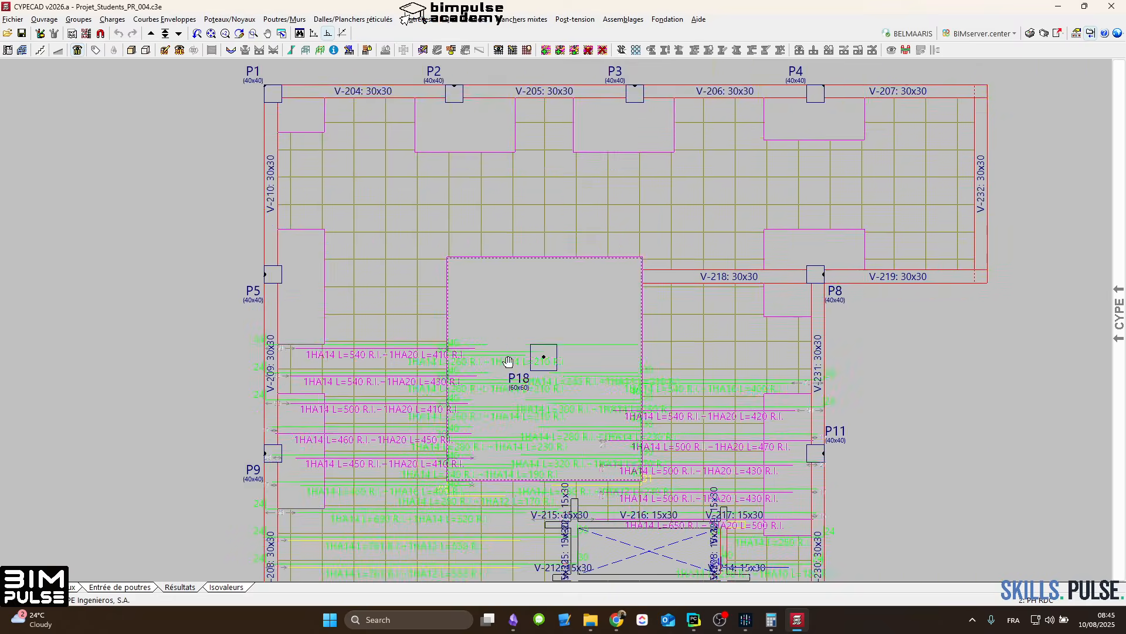
middle_click_drag(730, 322, 650, 444)
scroll(548, 281, "down", 3)
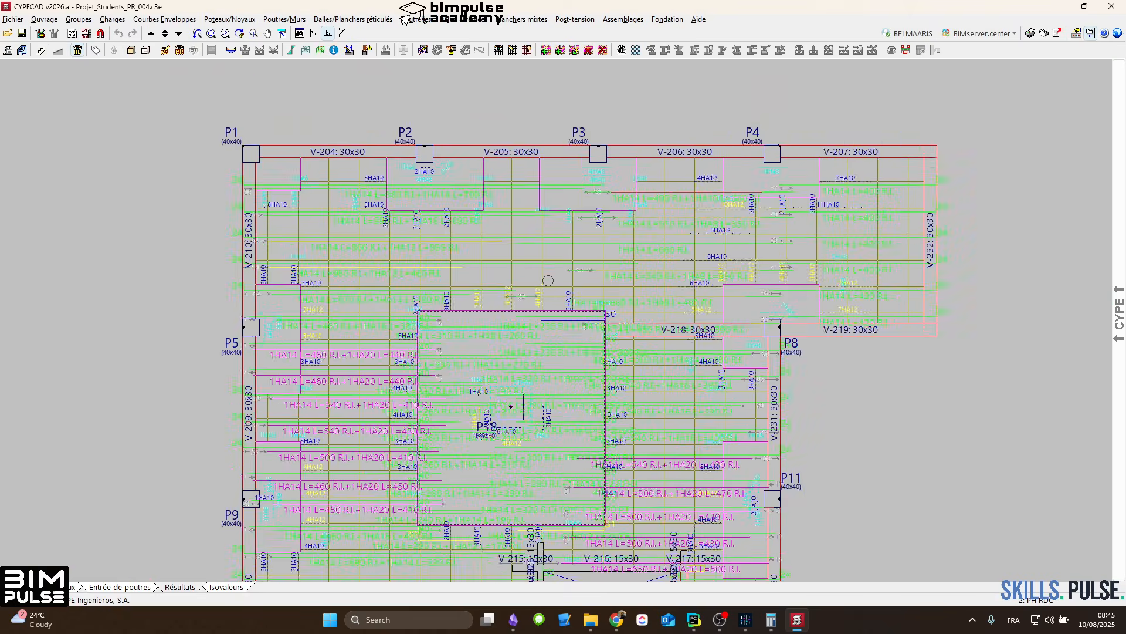
scroll(801, 269, "up", 2)
middle_click_drag(845, 286, 719, 240)
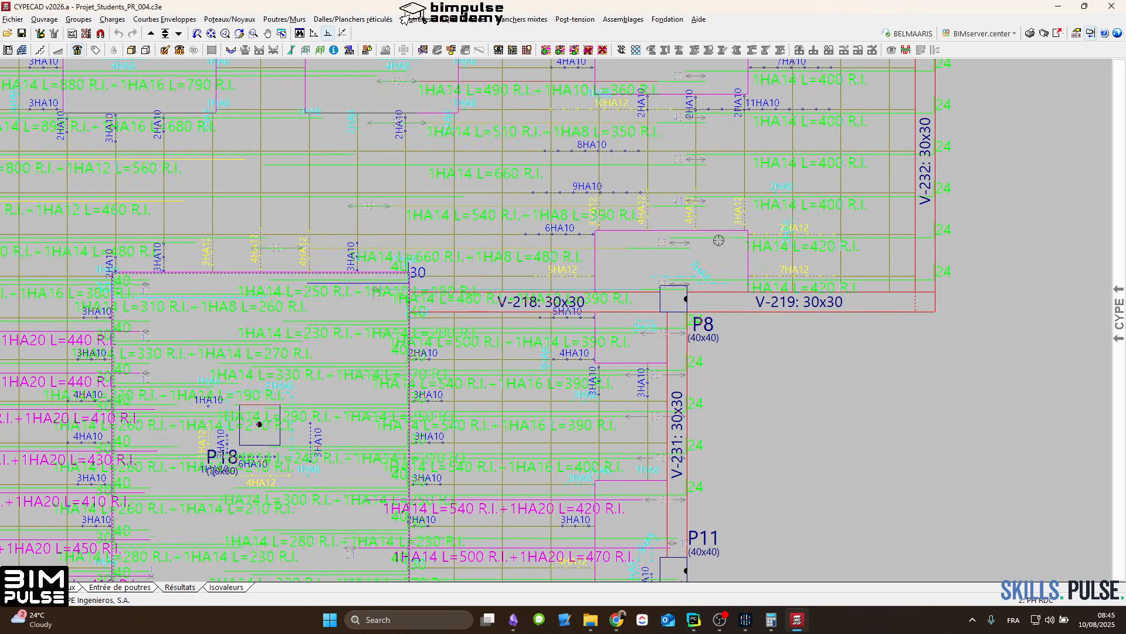
middle_click_drag(345, 343, 457, 217)
middle_click_drag(708, 260, 630, 142)
scroll(568, 247, "down", 4)
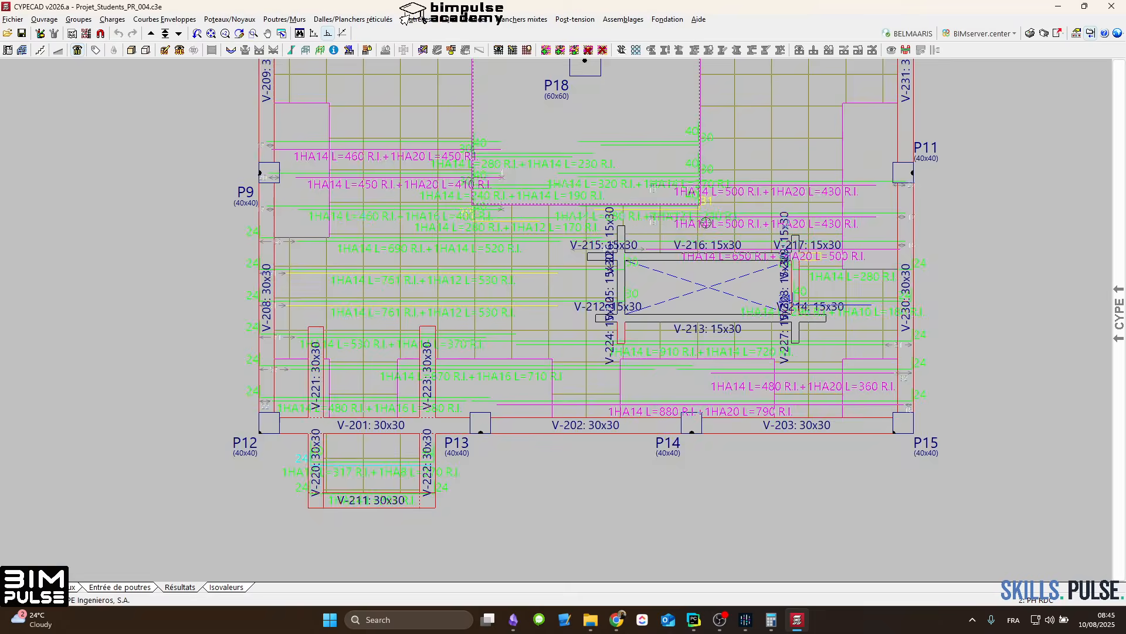
middle_click_drag(658, 244, 593, 343)
scroll(552, 264, "down", 2)
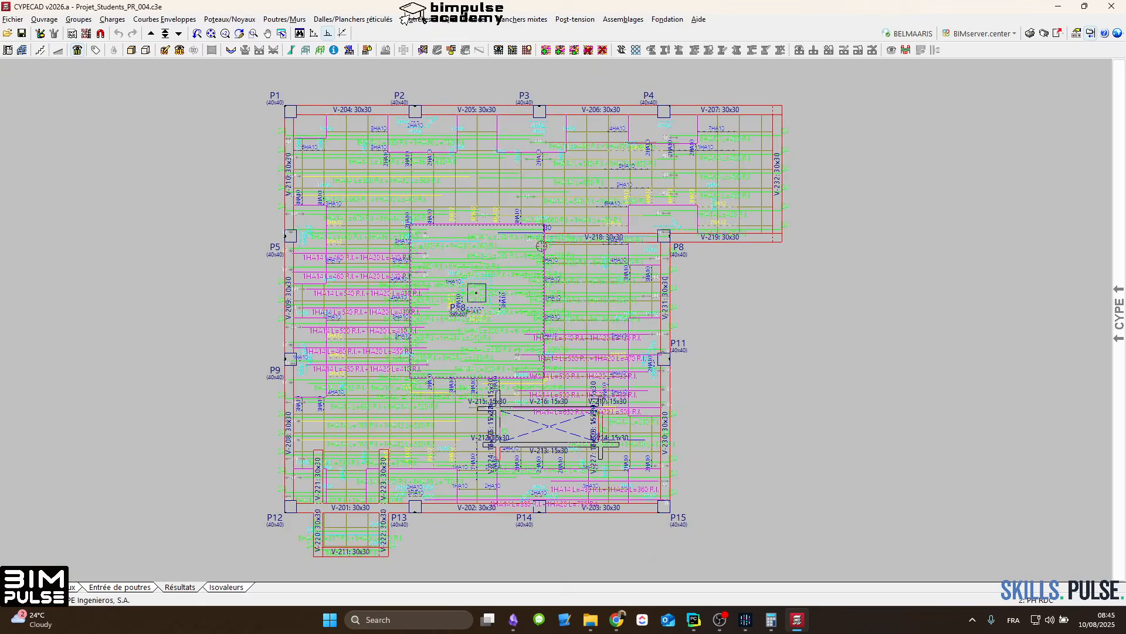
scroll(521, 238, "up", 2)
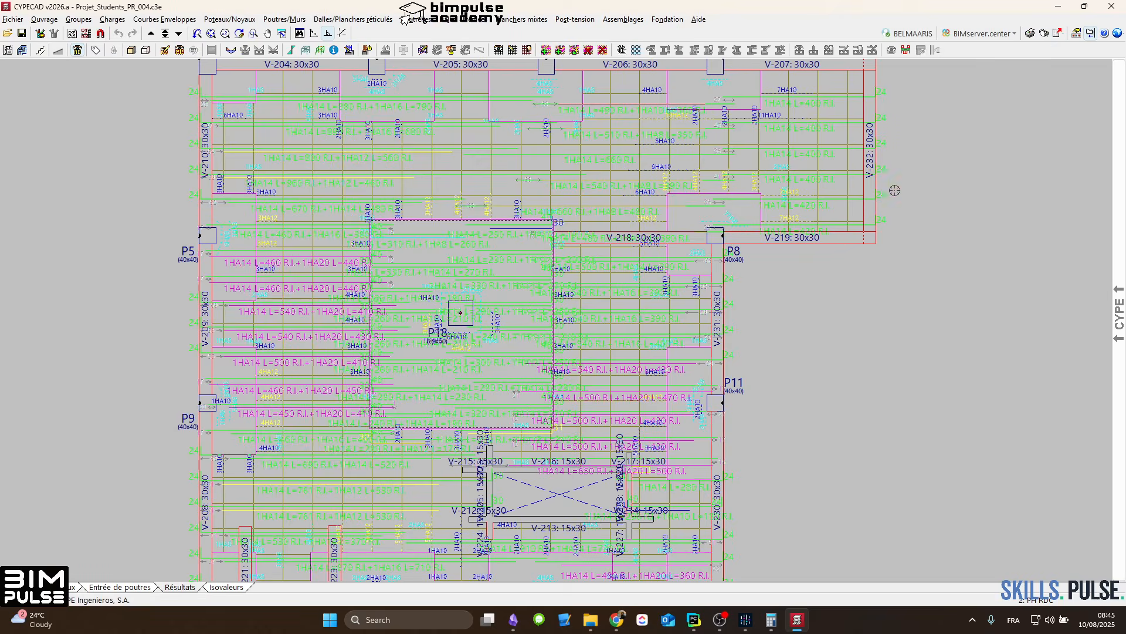
scroll(855, 191, "down", 1)
Step: Open the project's drawing selection and delete the Plan de portiques entry from the list
left_click(1054, 35)
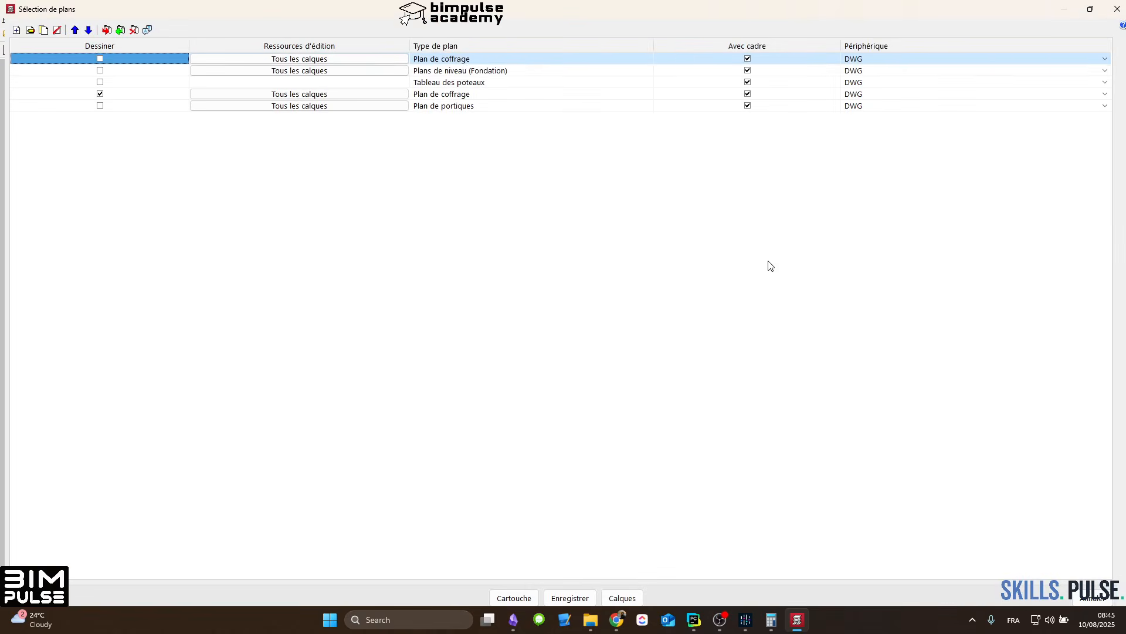
left_click(452, 94)
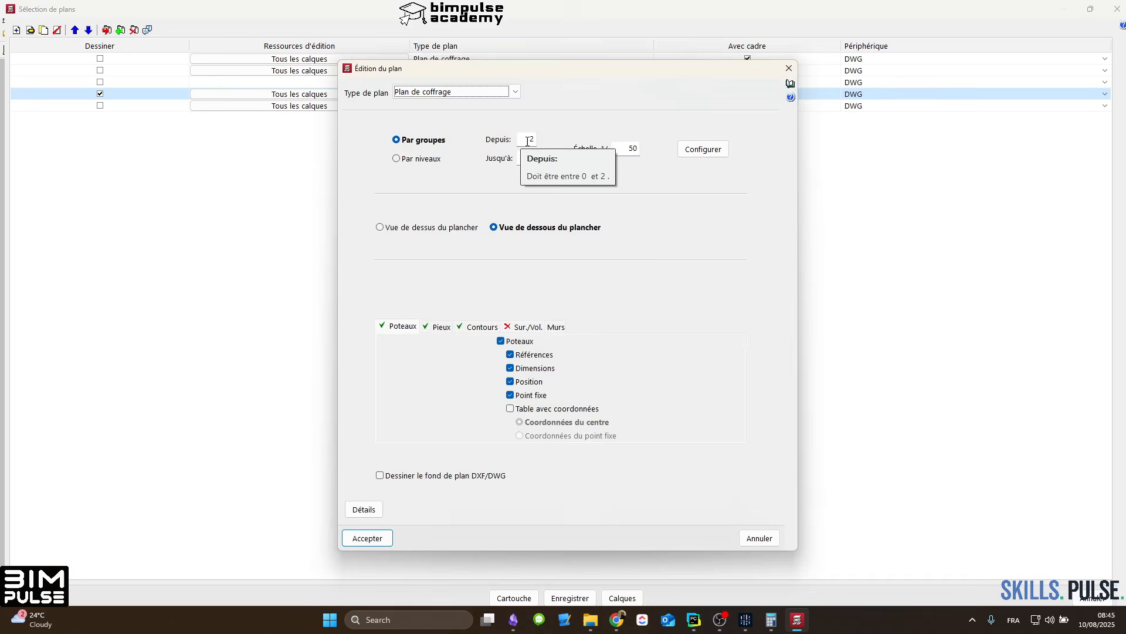
key("Escape")
left_click(459, 107)
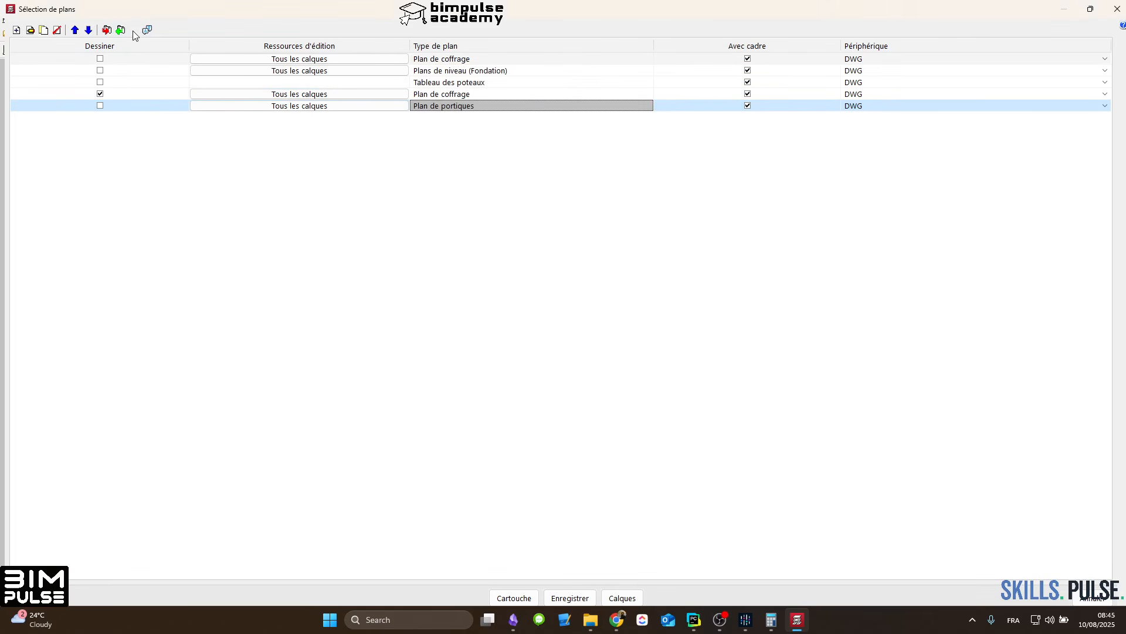
left_click(57, 30)
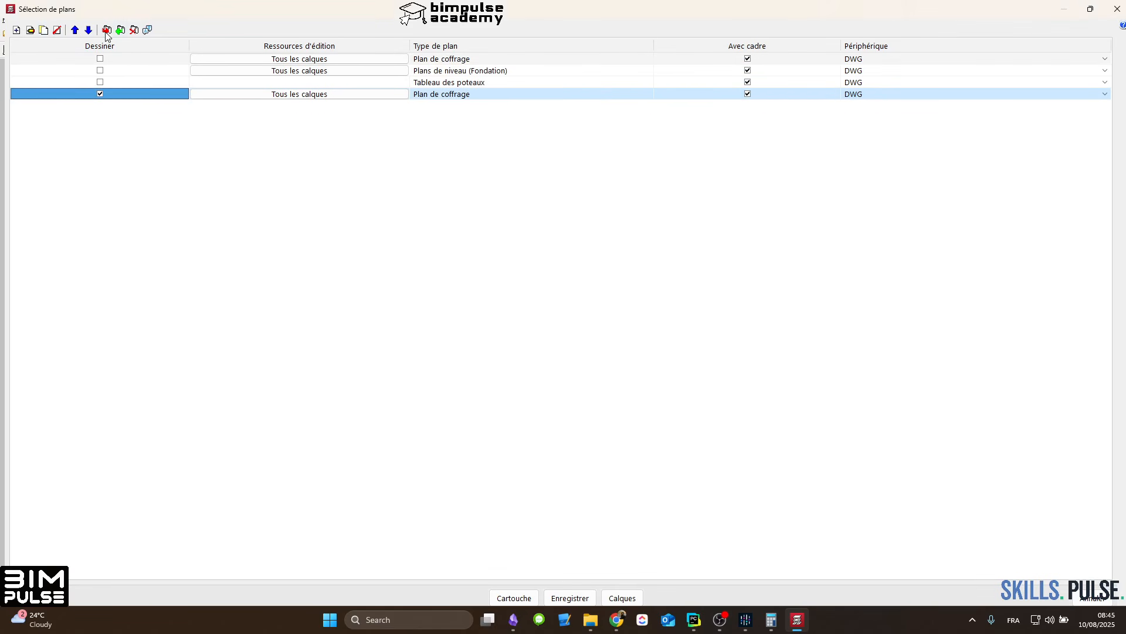
left_click(450, 85)
left_click(444, 96)
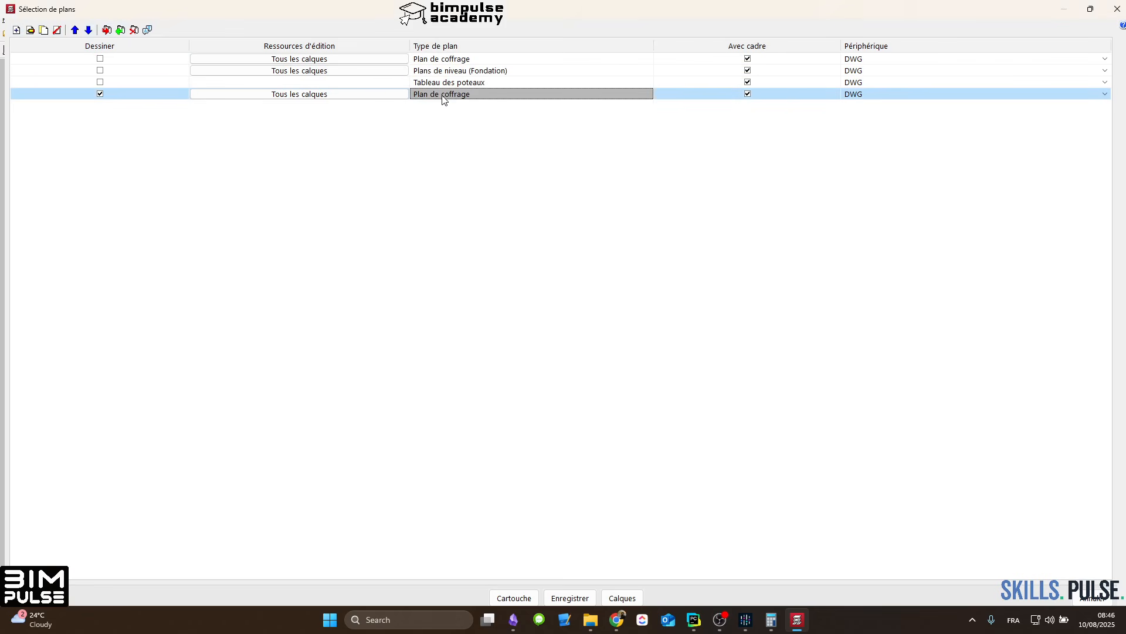
double_click(433, 94)
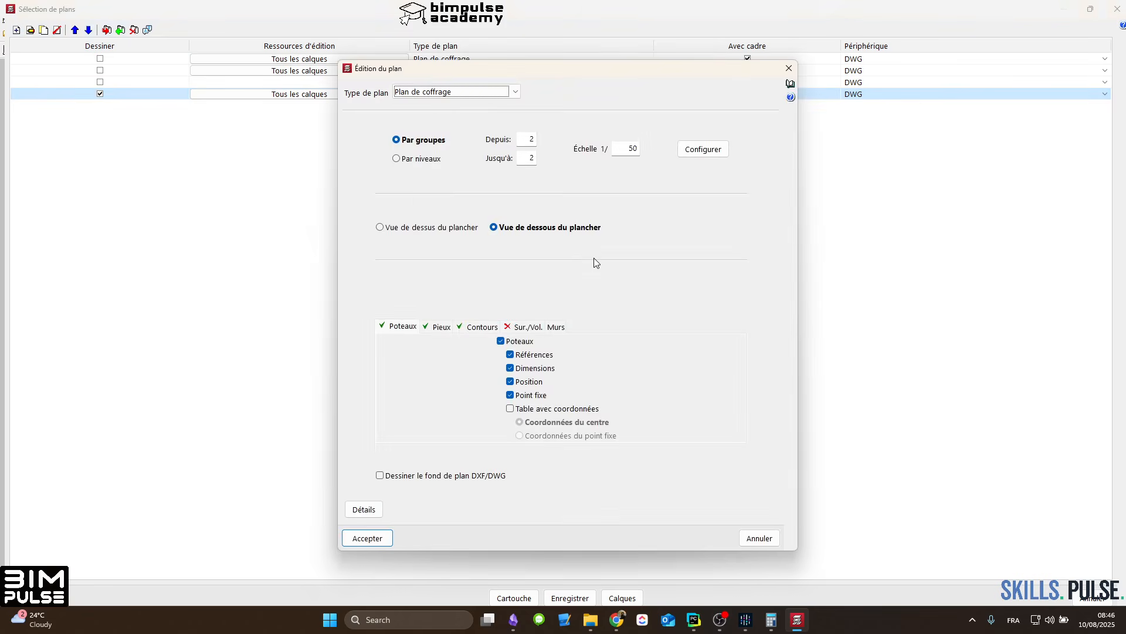
key("Escape")
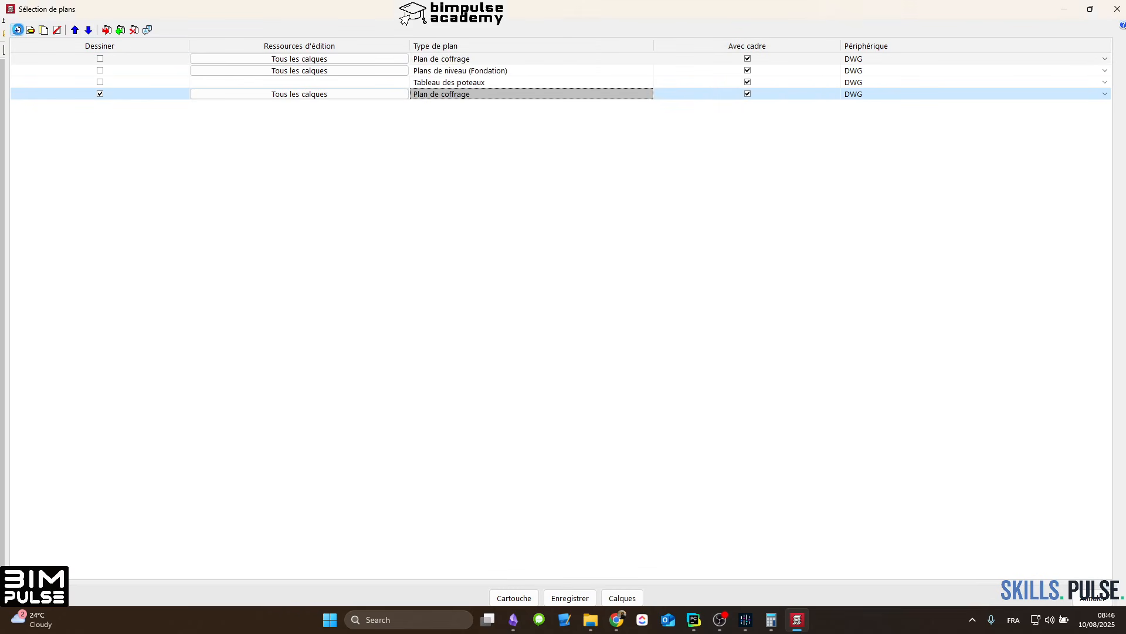
left_click(17, 30)
left_click(464, 94)
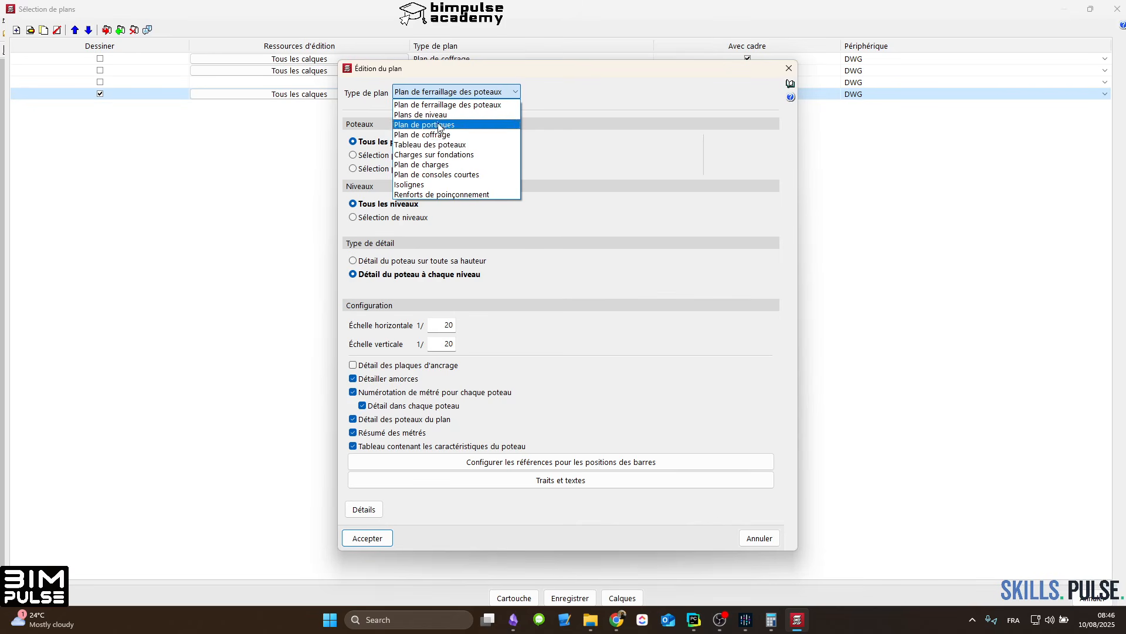
left_click(468, 113)
left_click(524, 267)
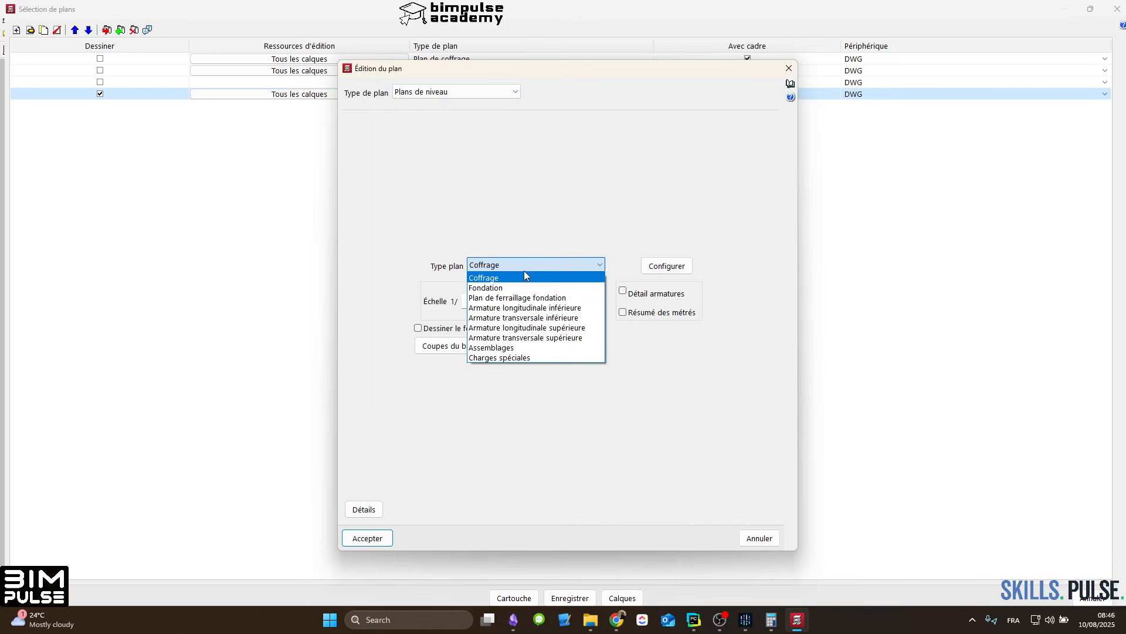
left_click(516, 309)
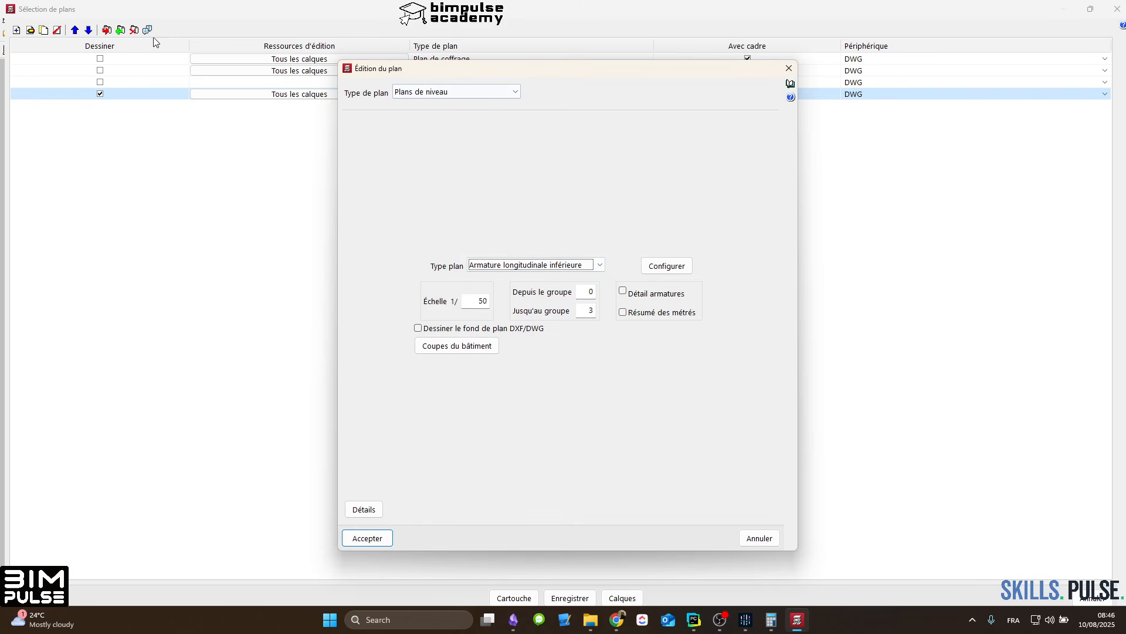
key("Escape")
Step: Import the saved plan series ALJIZA_VERTE and exclude the two marked Plan de coffrage entries from drawing
left_click(120, 30)
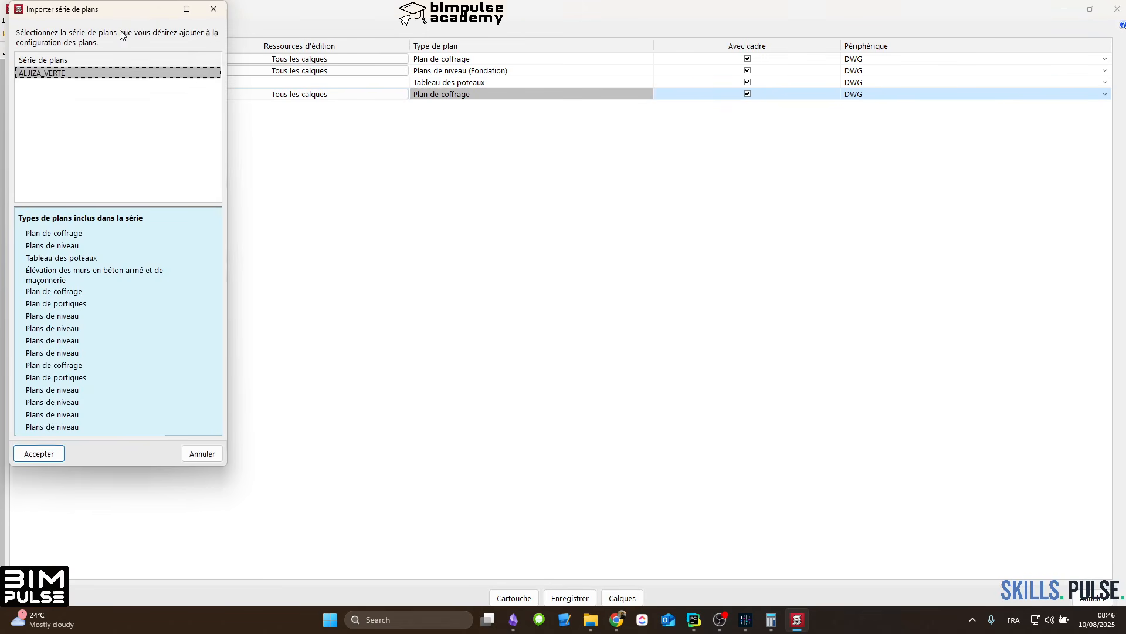
left_click(63, 74)
left_click(38, 453)
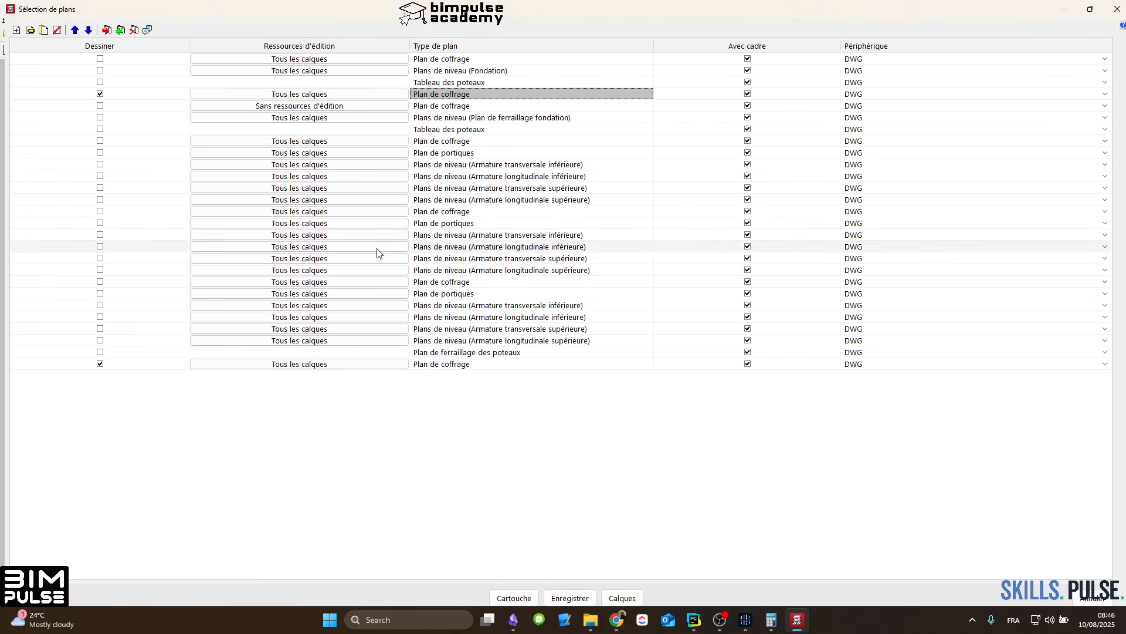
left_click(132, 95)
left_click(125, 365)
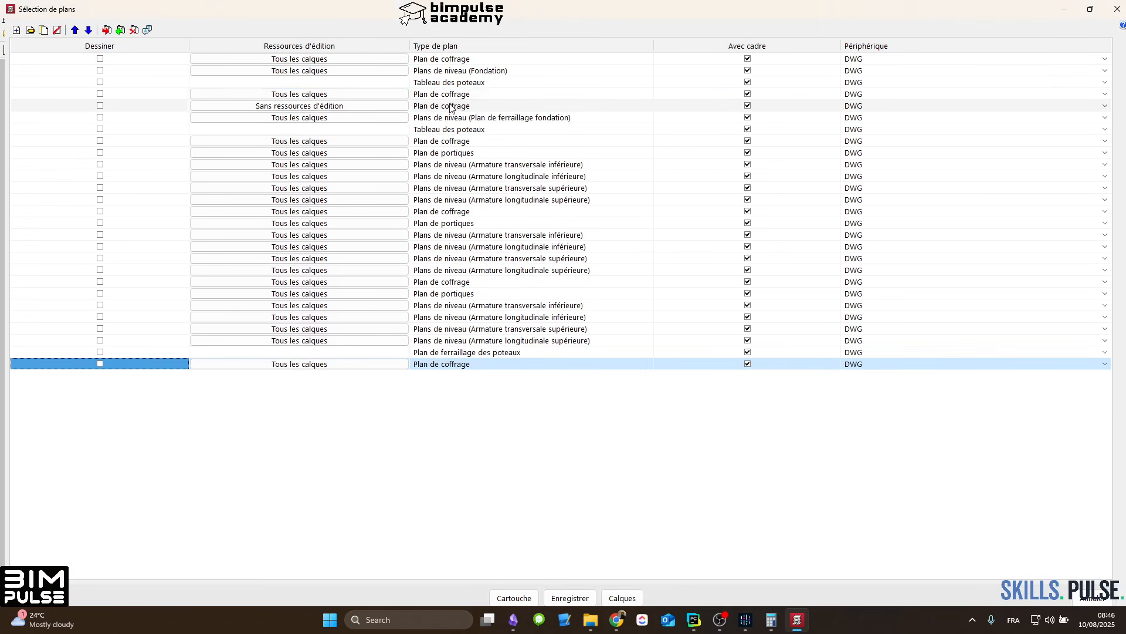
Step: Clear the drawing list, import the plan series ALJIZA_VERTE again and exclude the last Plan de coffrage from drawing
left_click(458, 60)
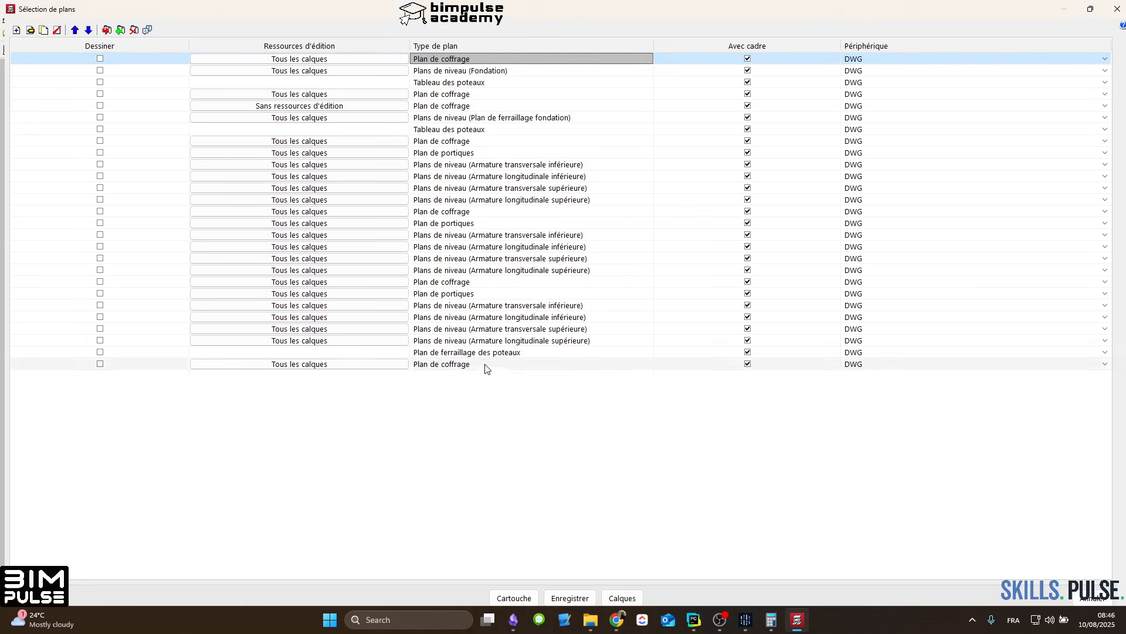
left_click(485, 365, "shift")
left_click(57, 30)
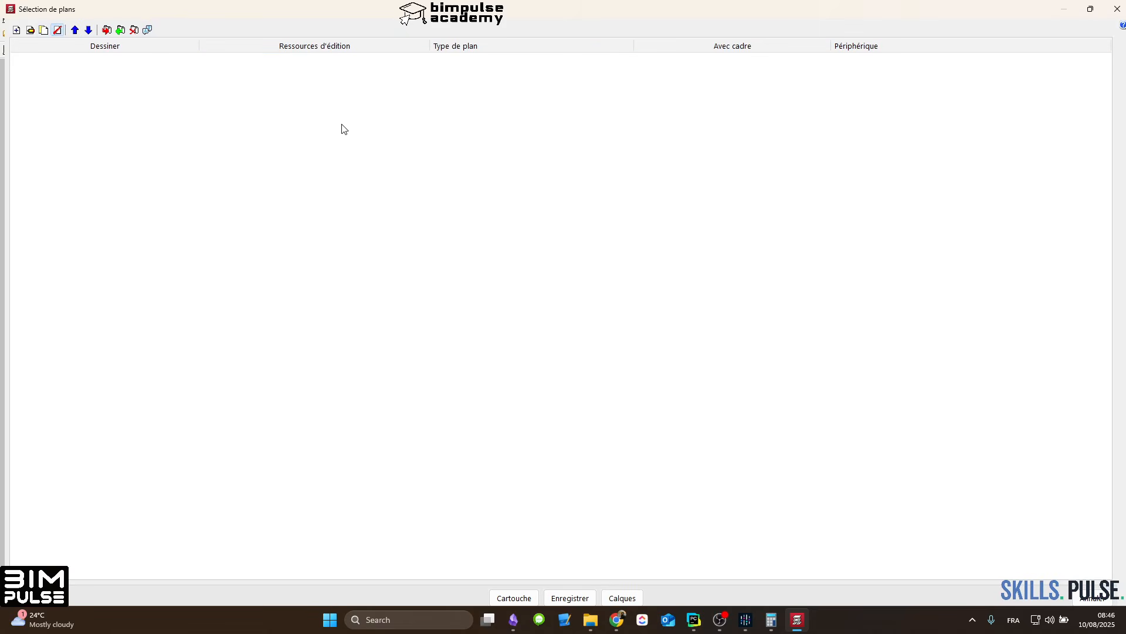
left_click(121, 30)
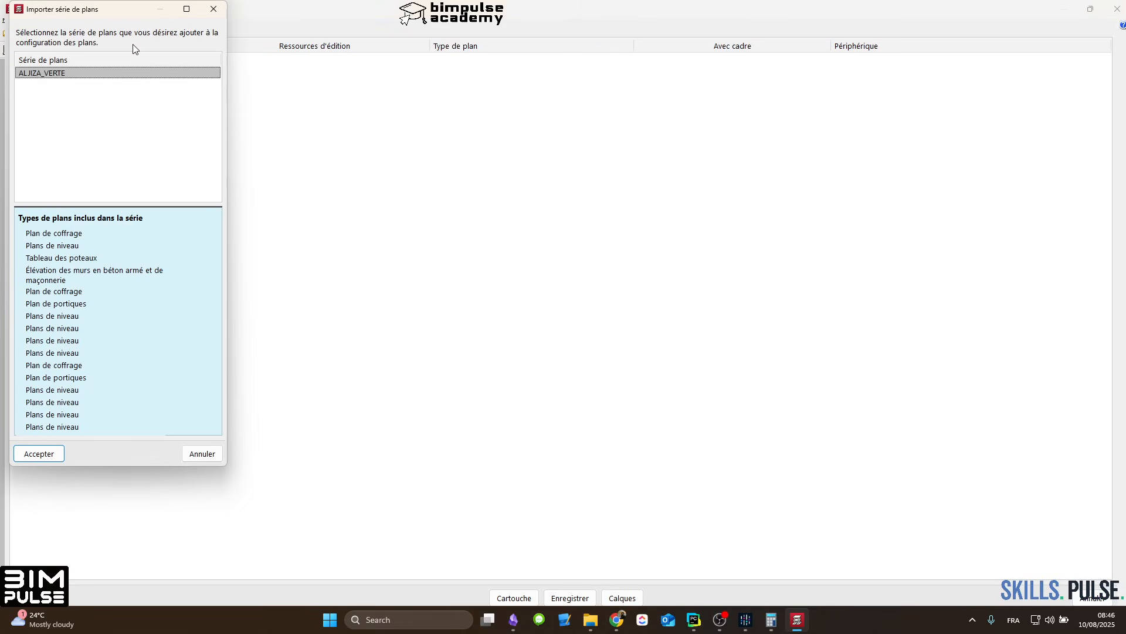
left_click(38, 453)
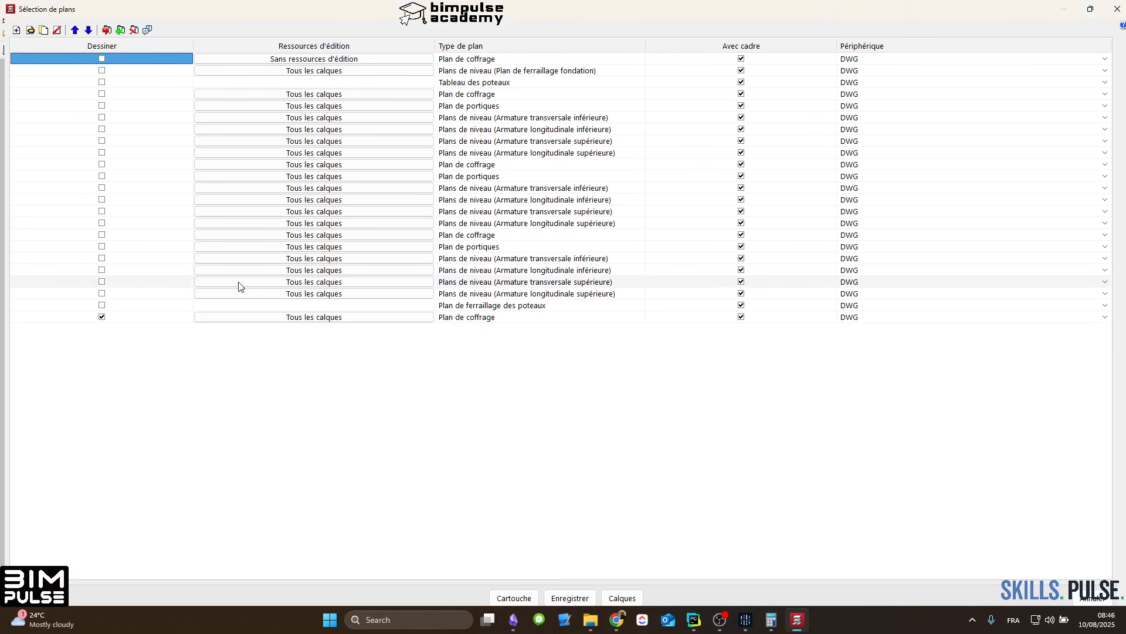
left_click(102, 317)
Step: Assign the device BIMPulse_1160 to the second Plan de portiques and the four Plans de niveau after it, and mark all five for drawing
left_click(478, 96)
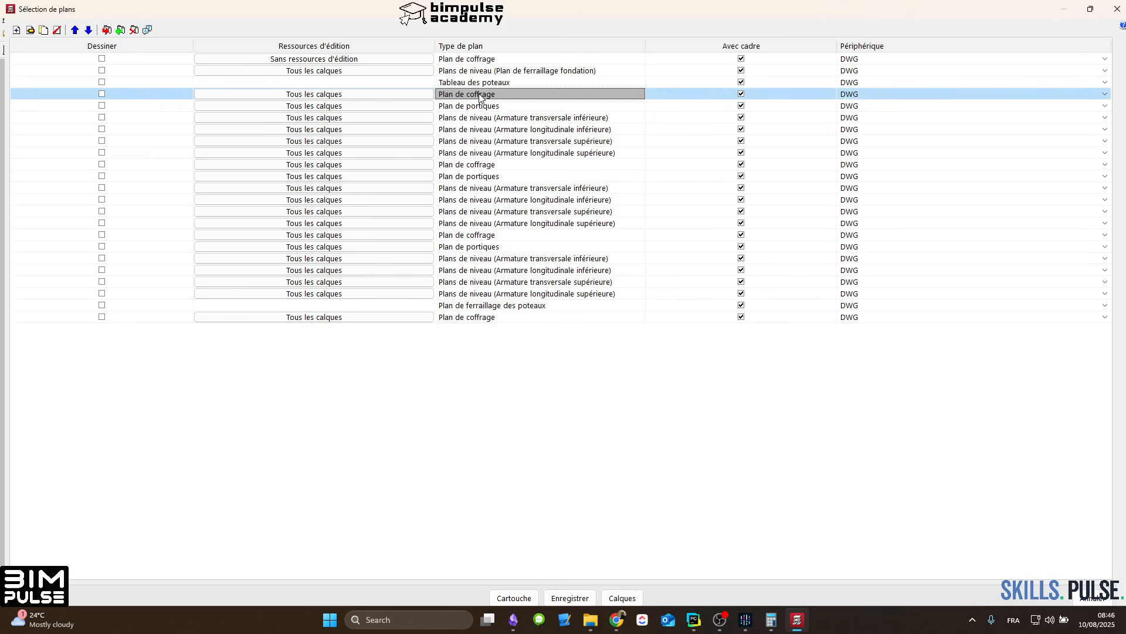
left_click(513, 164)
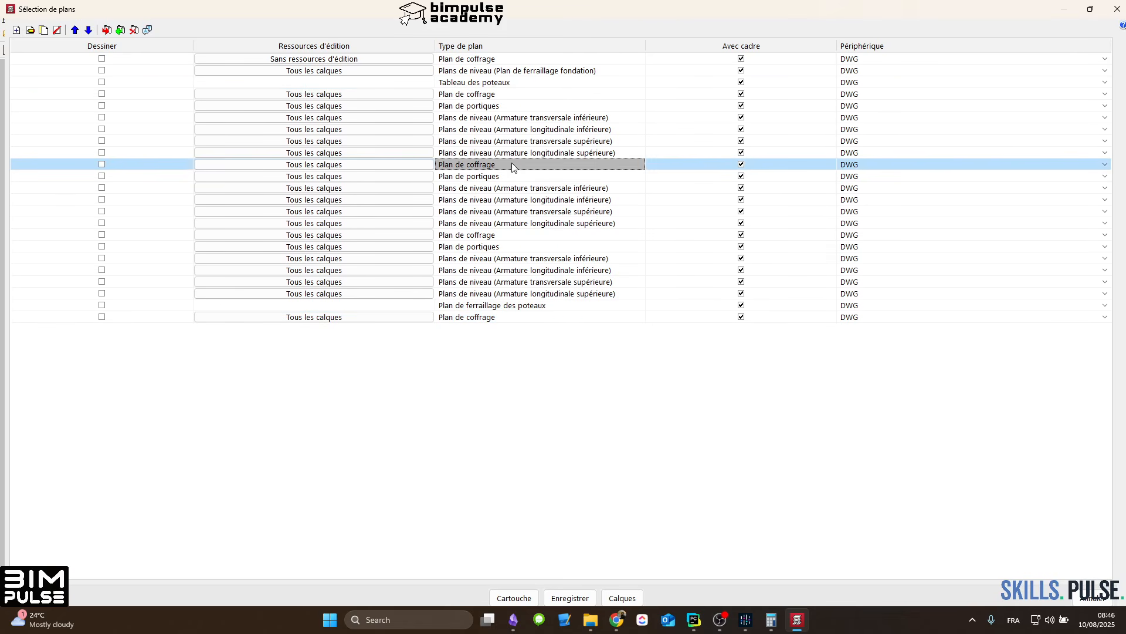
left_click(495, 177, "shift")
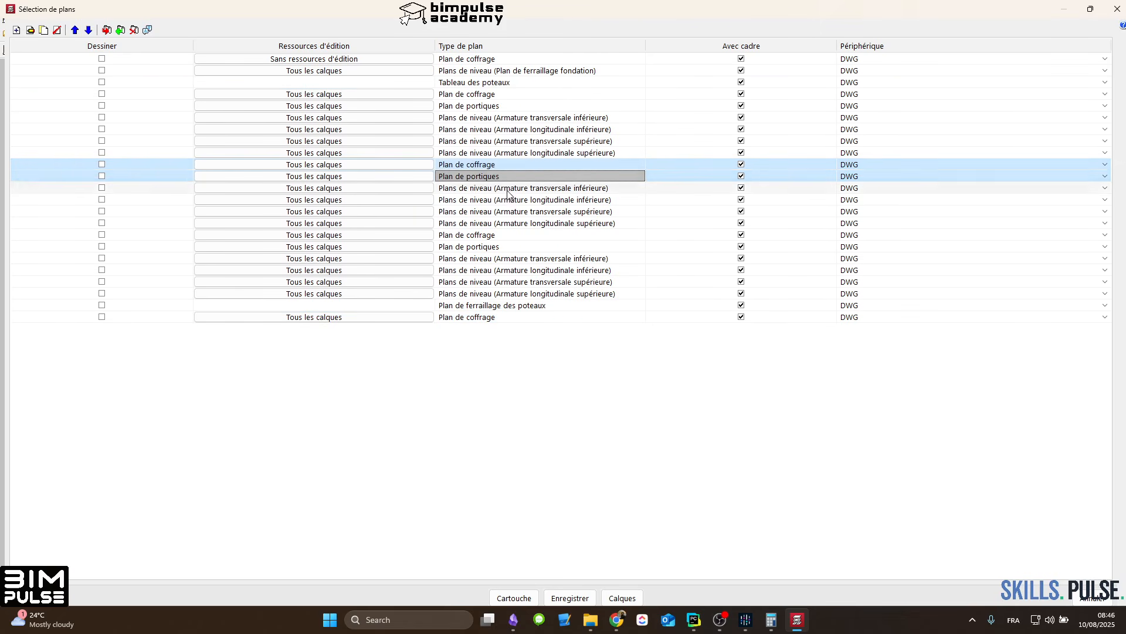
left_click(512, 221, "shift")
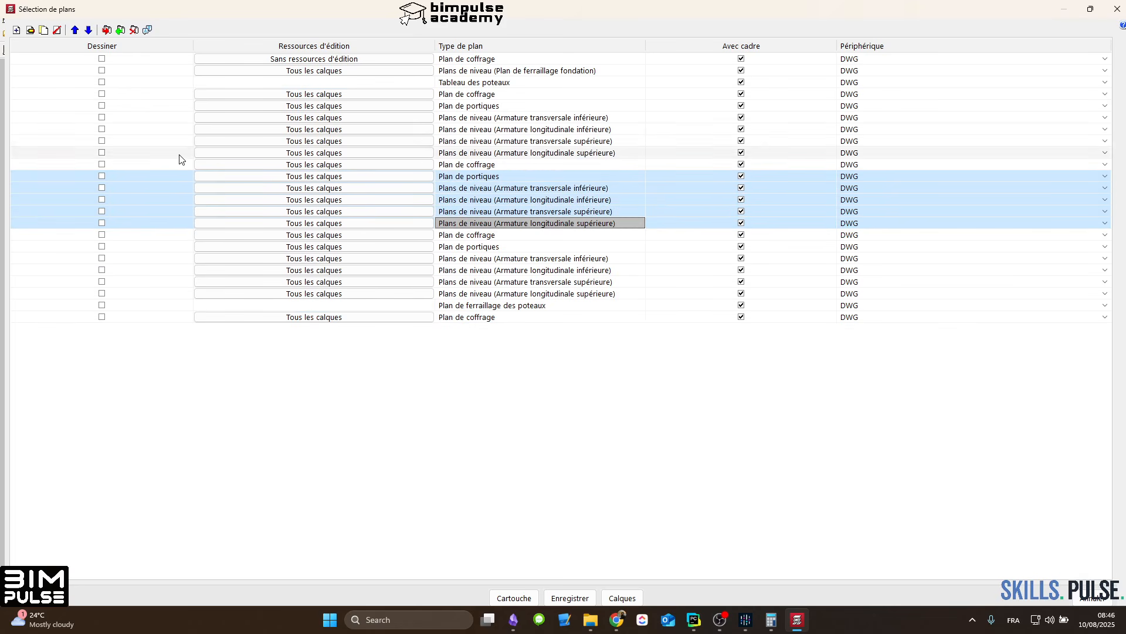
left_click(968, 177)
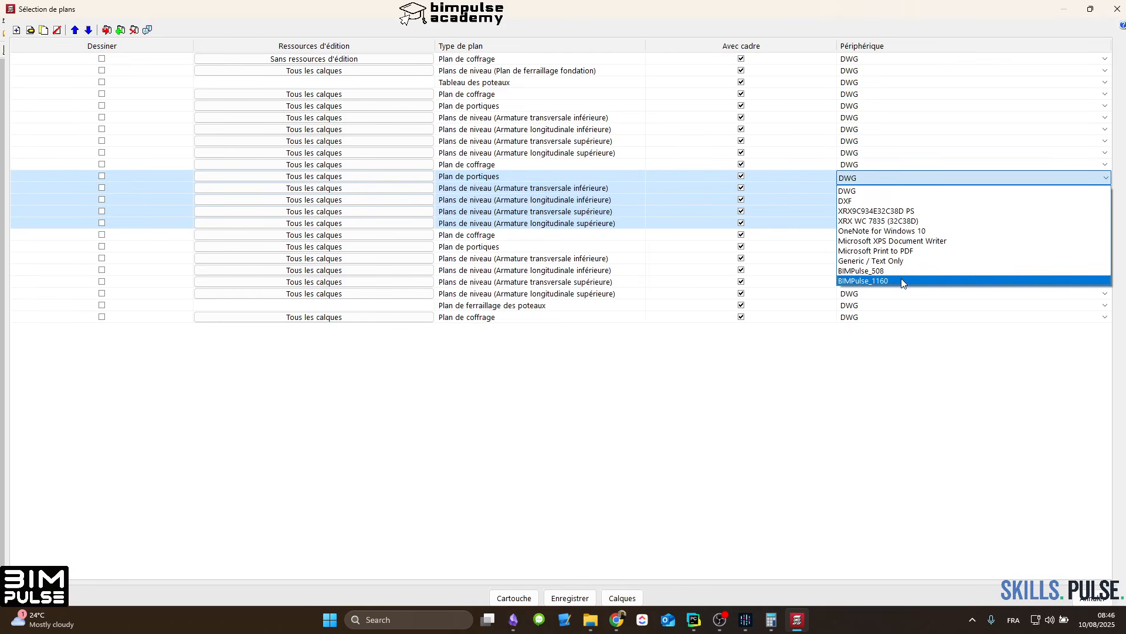
left_click(906, 280)
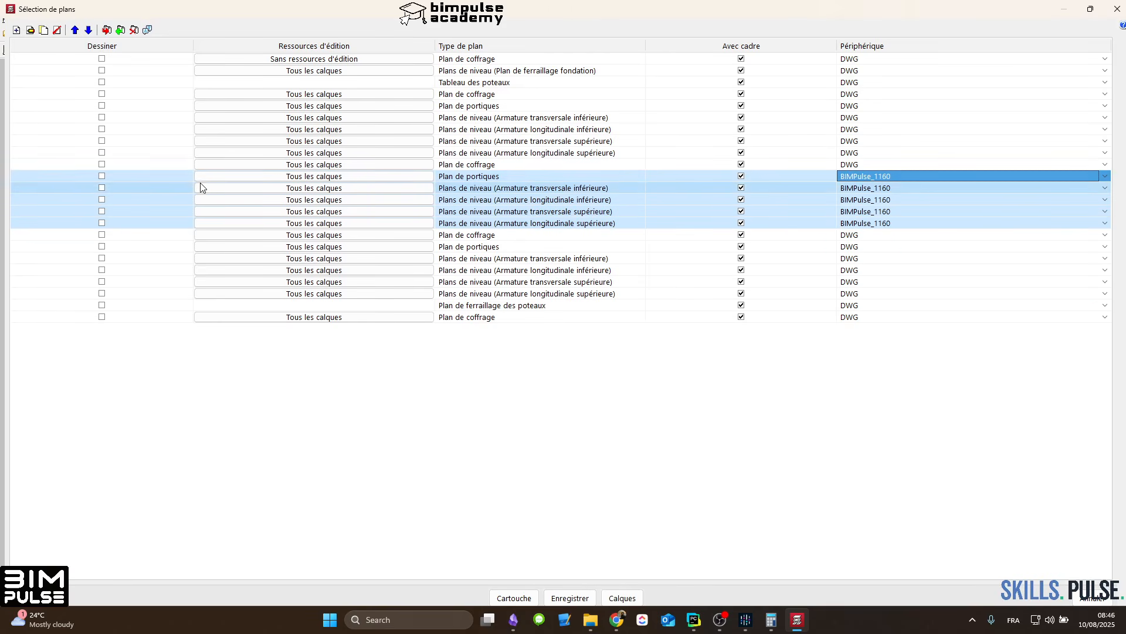
left_click(102, 176)
Step: Check the group and scale settings of the marked Plan de portiques and of the Armature transversale inférieure plan
double_click(484, 176)
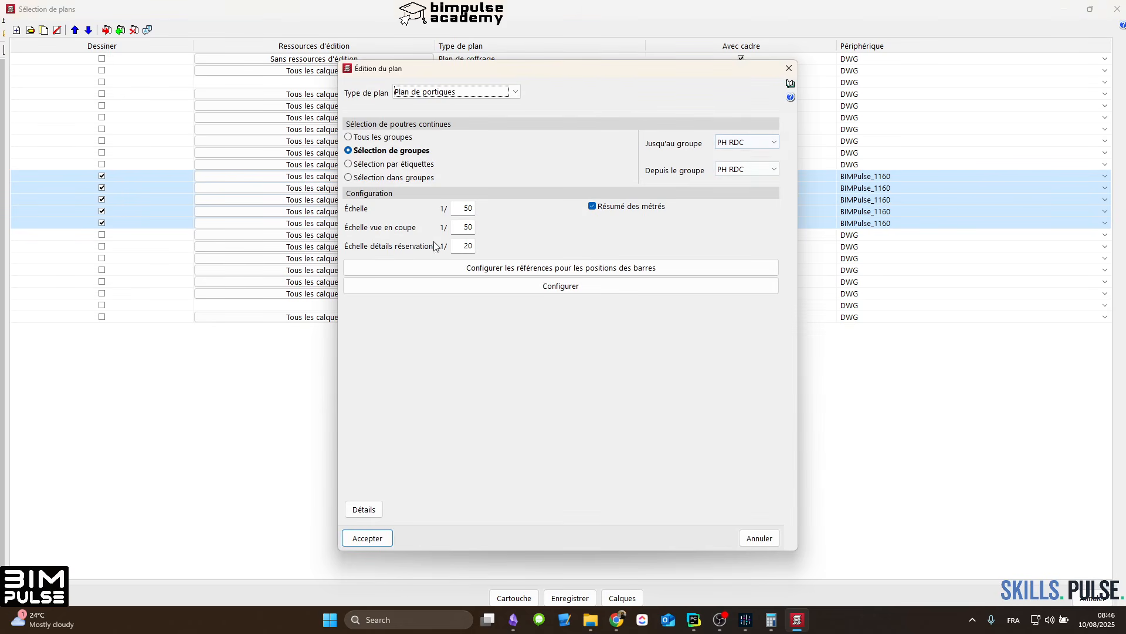
key("Escape")
double_click(490, 188)
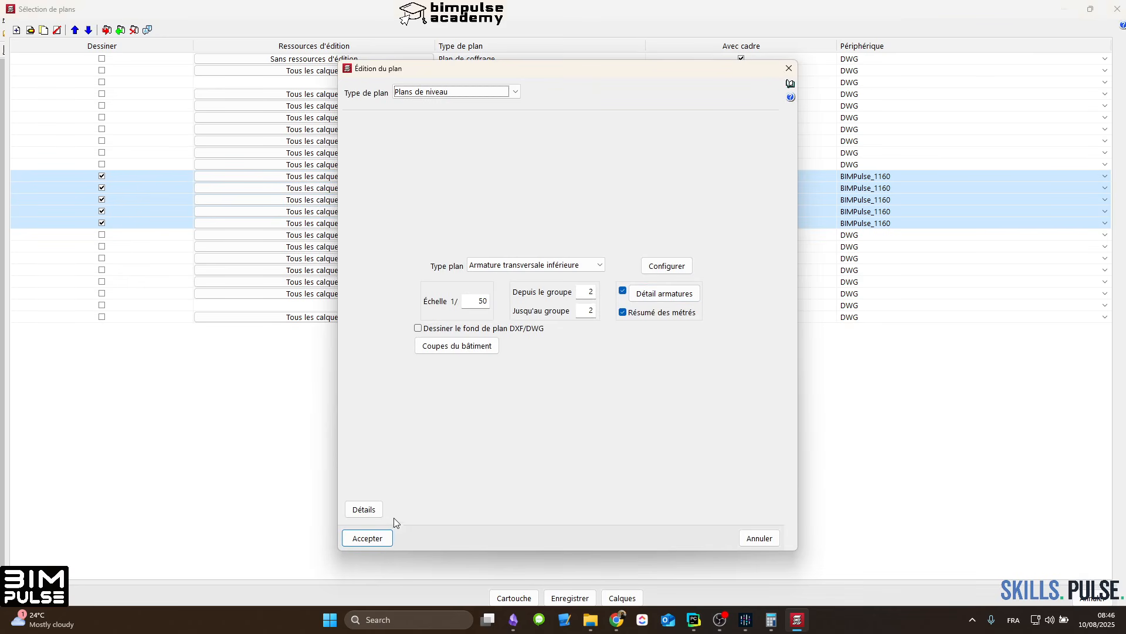
left_click(351, 537)
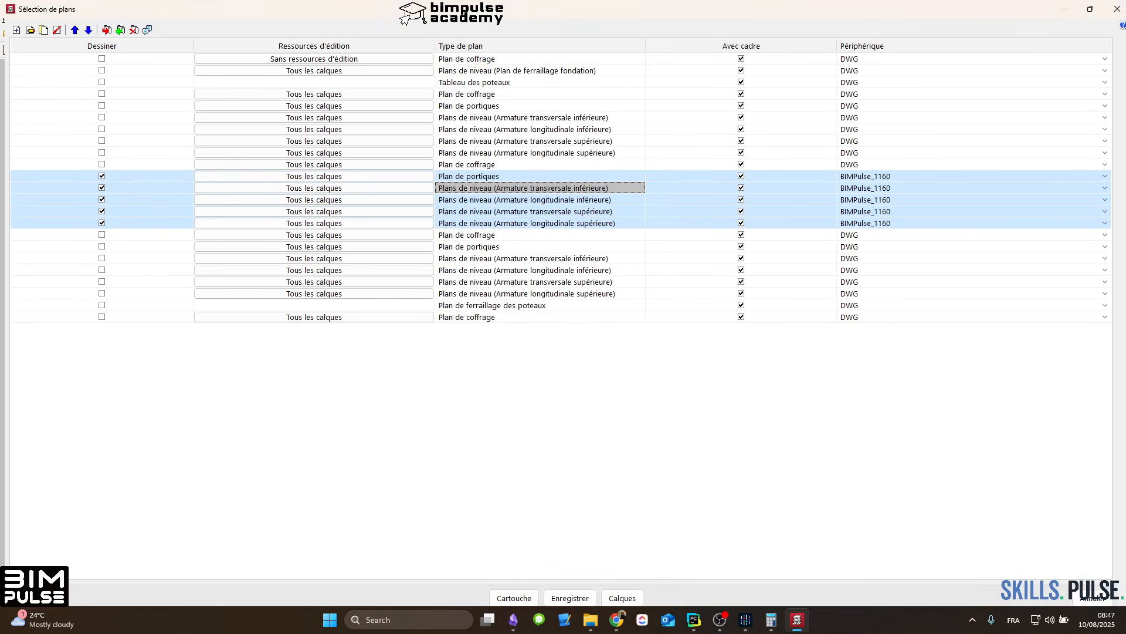
Step: Add a Renforts de poinçonnement plan for group PH RDC only, with Table de métrés and Résumé métrés enabled
left_click(16, 30)
left_click(455, 92)
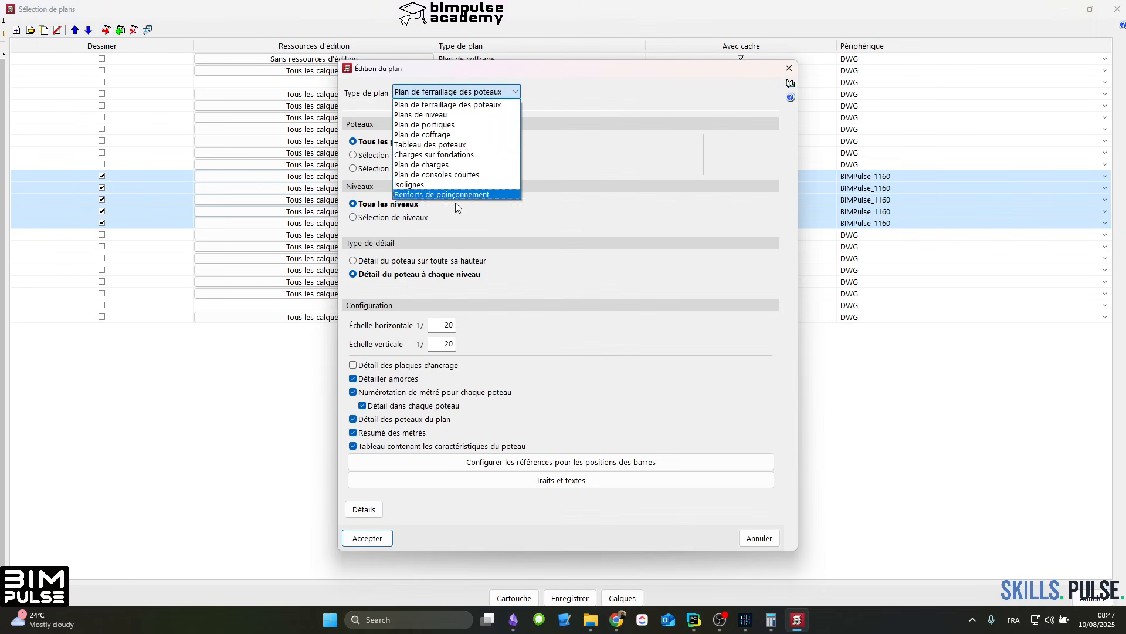
left_click(456, 196)
left_click(588, 305)
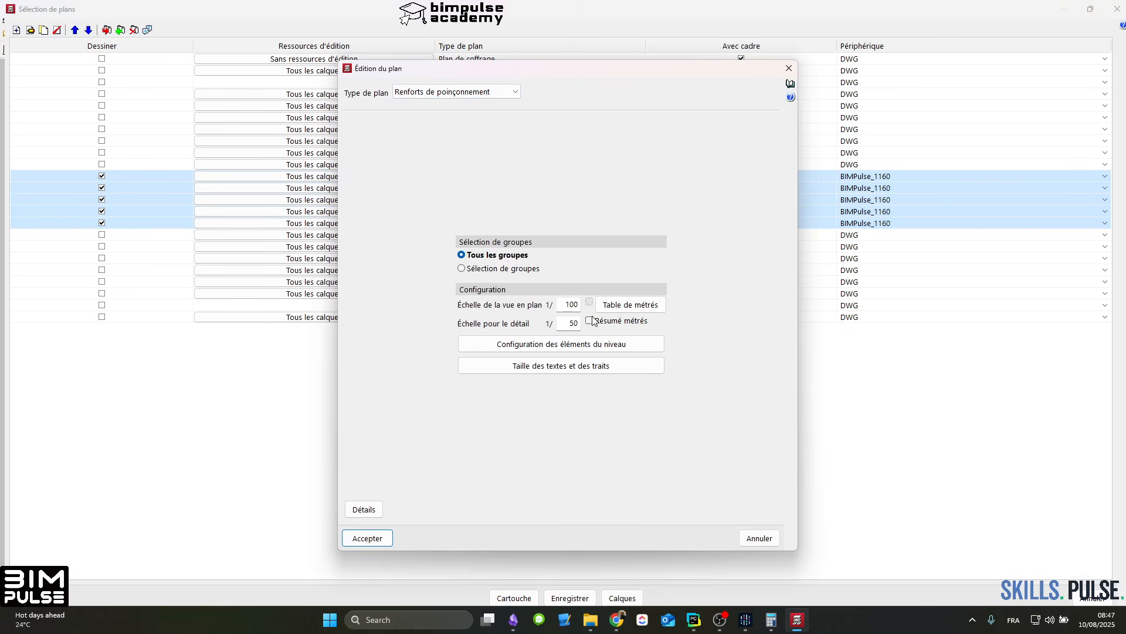
left_click(498, 269)
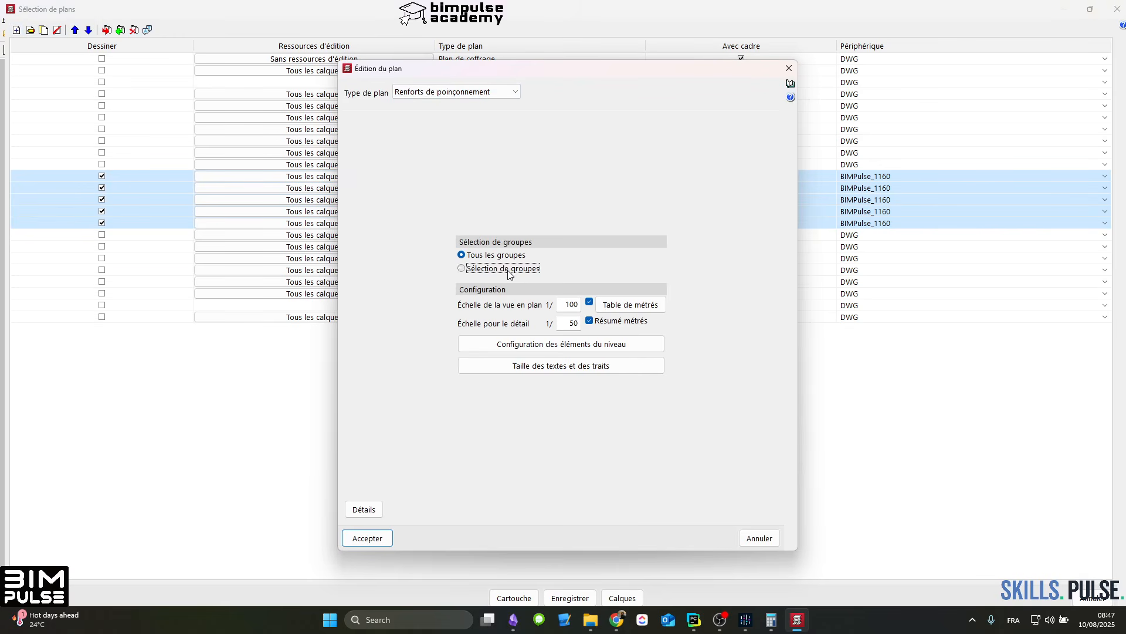
left_click(645, 255)
left_click(642, 289)
left_click(645, 273)
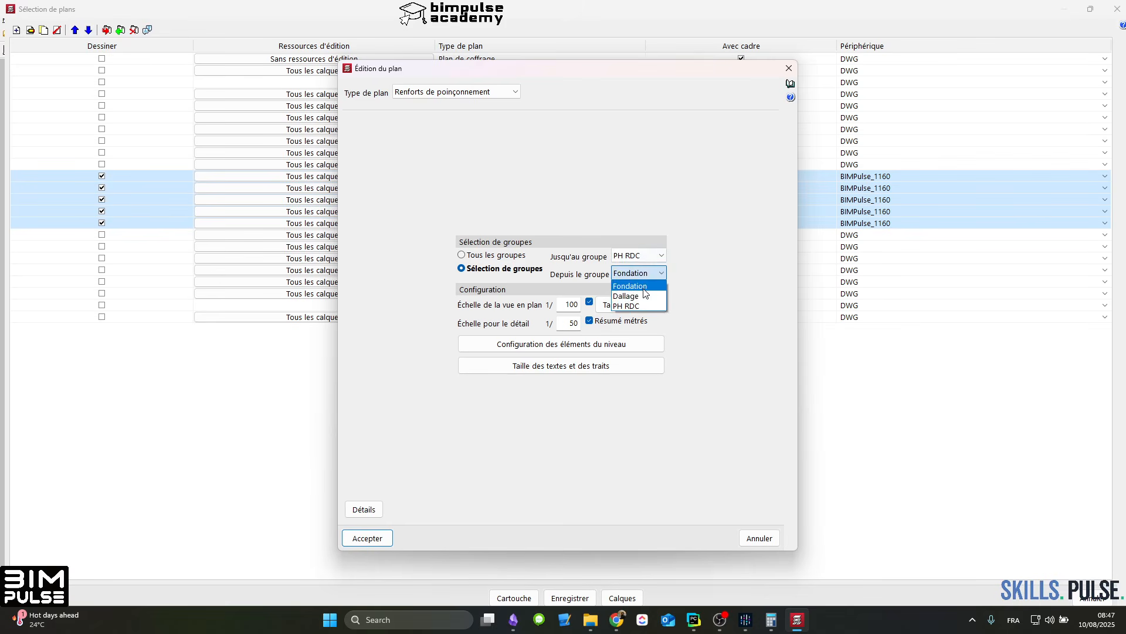
left_click(641, 304)
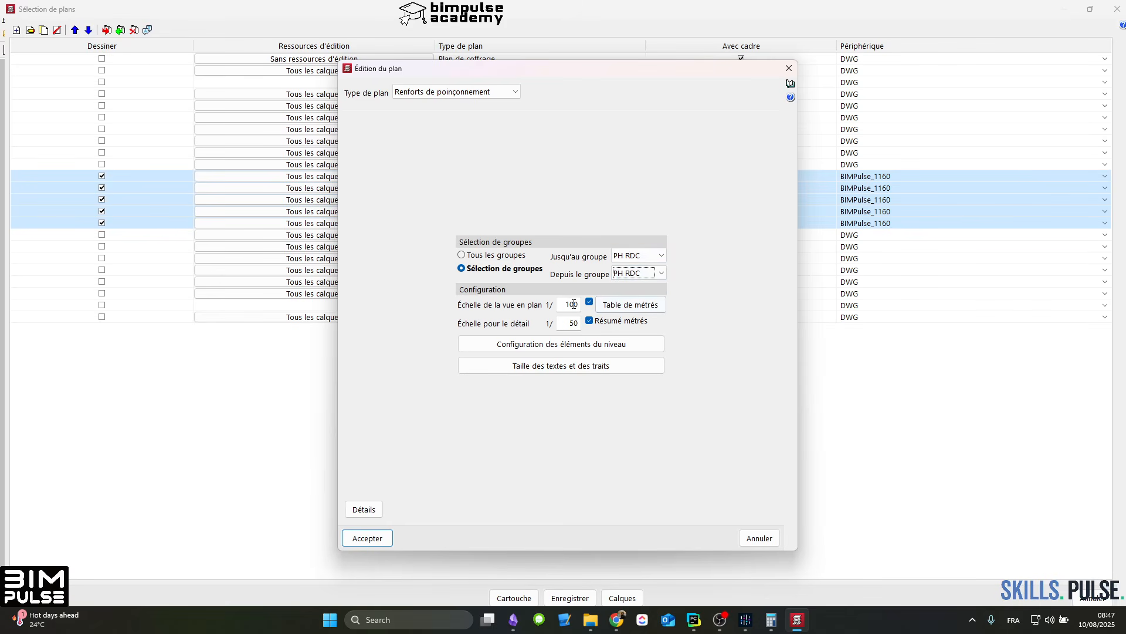
left_click(368, 538)
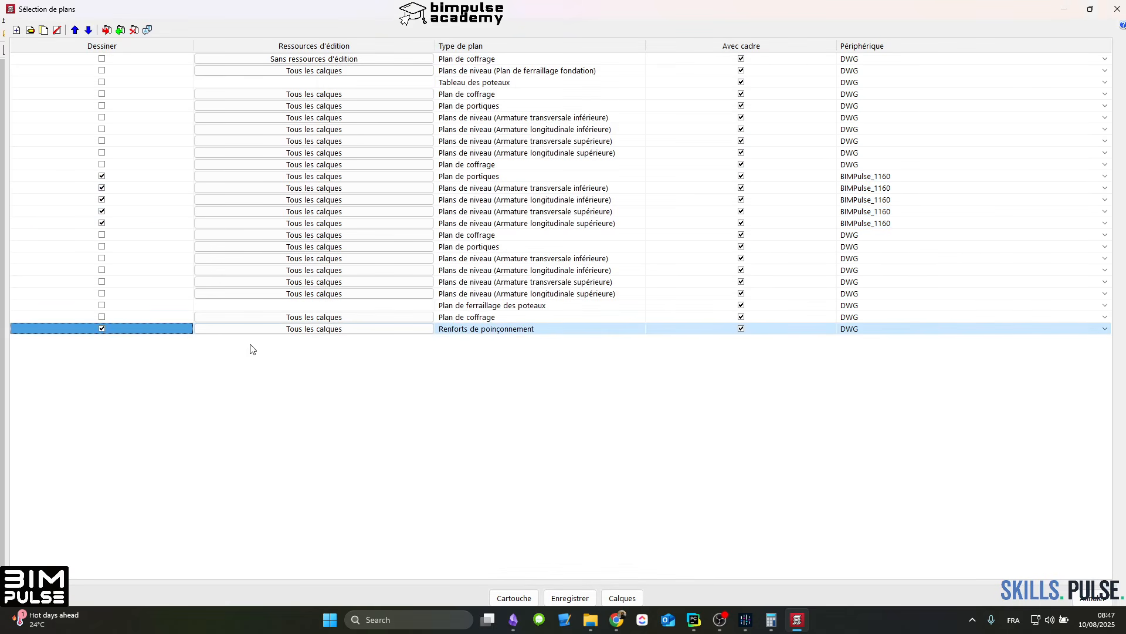
Step: Move the Renforts de poinçonnement plan up directly after the marked Plans de niveau and assign it the device BIMPulse_1160
left_click(74, 30)
left_click(75, 30)
left_click(75, 30)
left_click(74, 30)
left_click(75, 30)
left_click(74, 30)
left_click(75, 30)
left_click(75, 30)
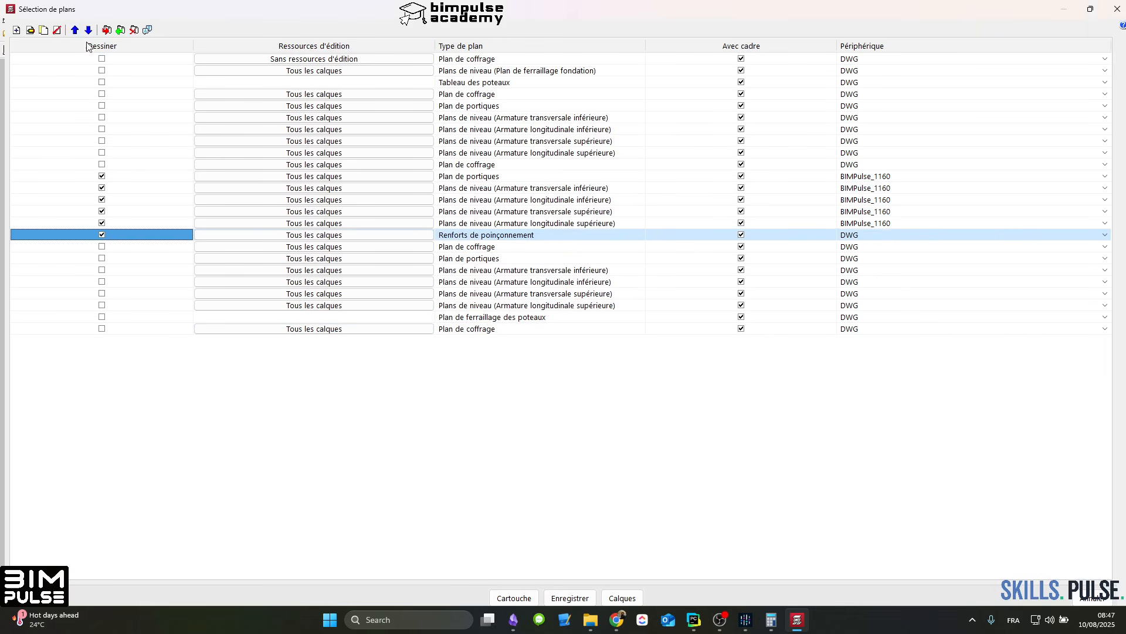
left_click(991, 246)
left_click(906, 236)
left_click(911, 238)
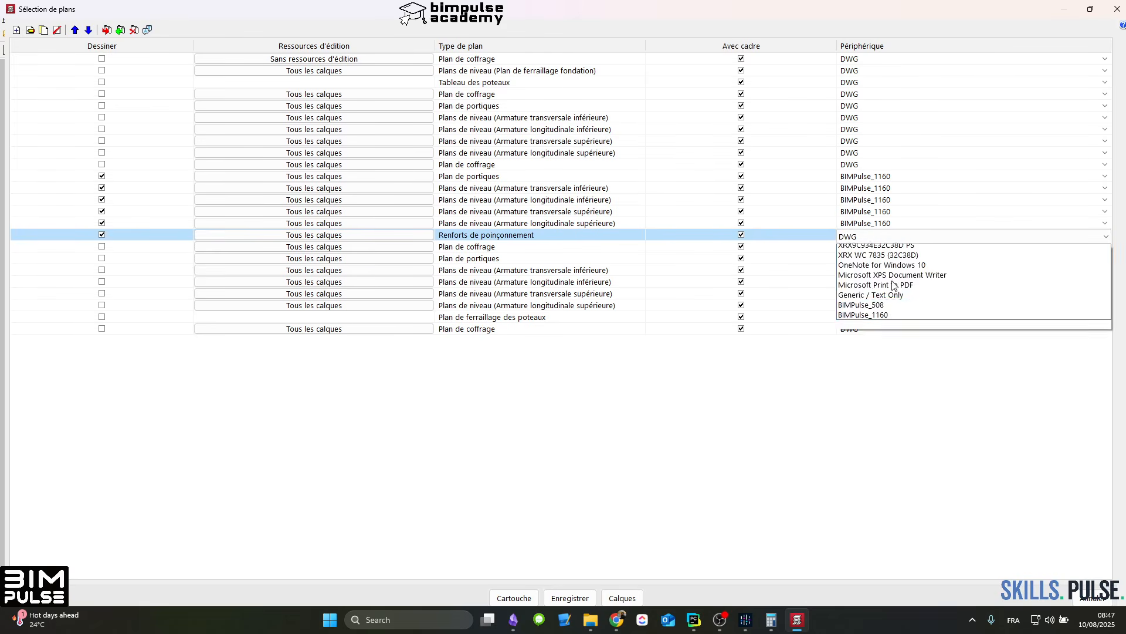
left_click(884, 330)
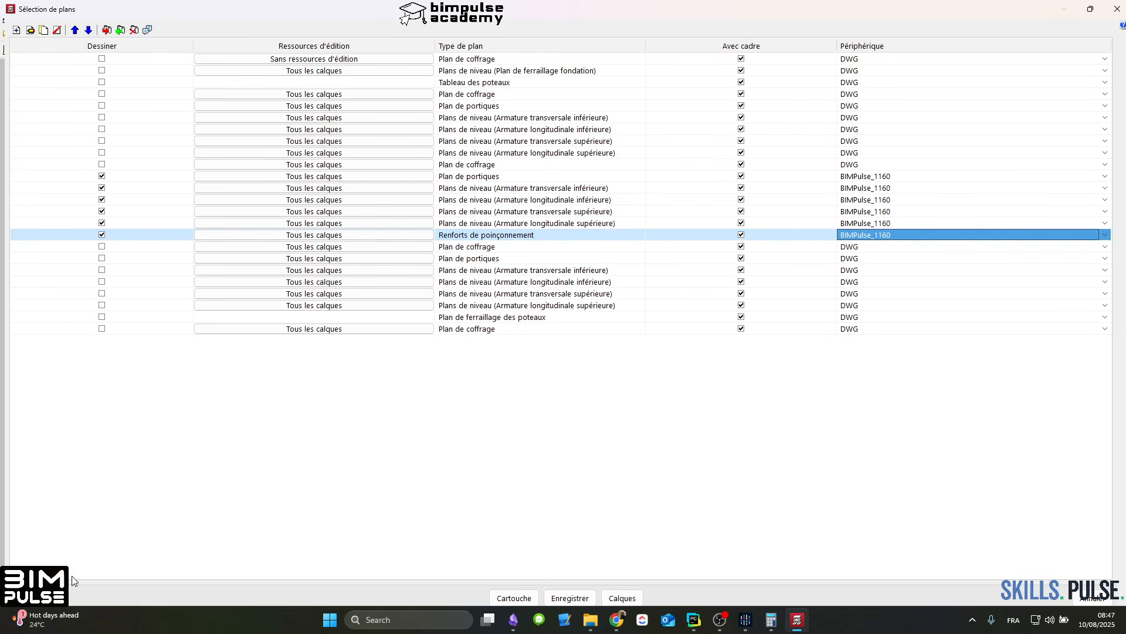
Step: Mark the Plan de coffrage just above the marked Plan de portiques for drawing
left_click(493, 166)
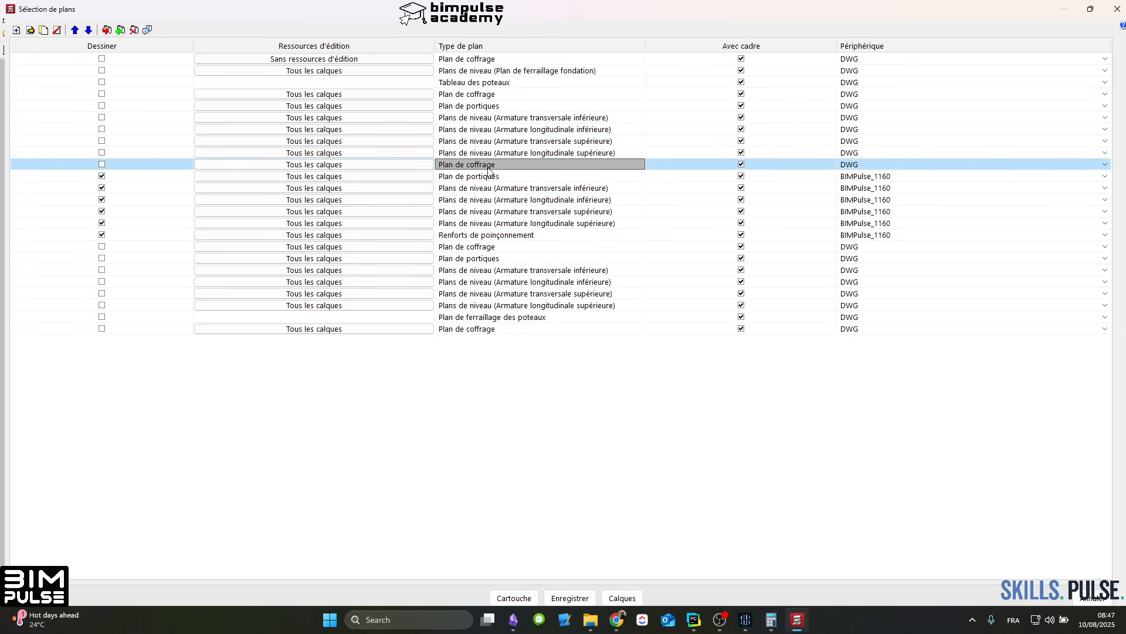
left_click(493, 175)
left_click(489, 165)
left_click(94, 157)
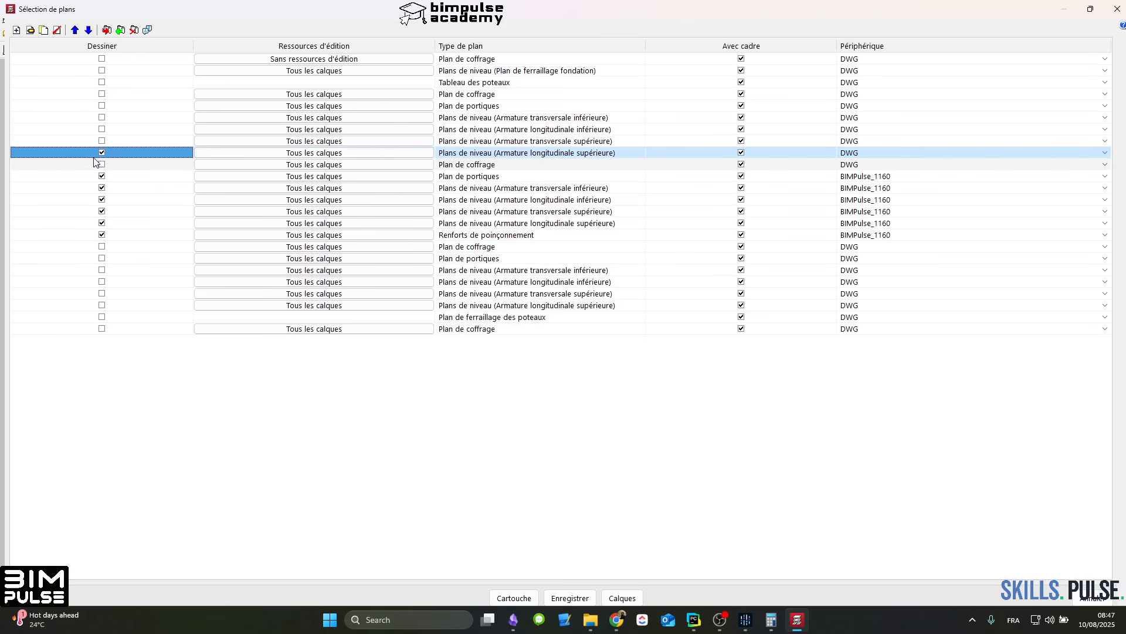
left_click(101, 164)
left_click(503, 167)
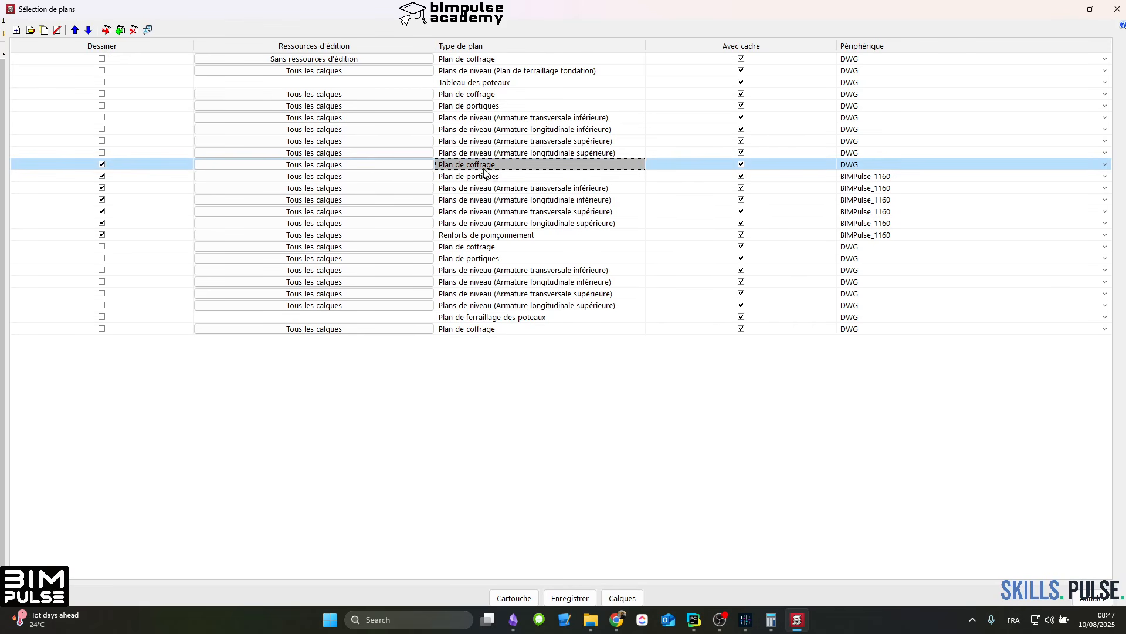
Step: Open the settings of the marked Plan de coffrage and show its attached construction details in an enlarged window
double_click(484, 166)
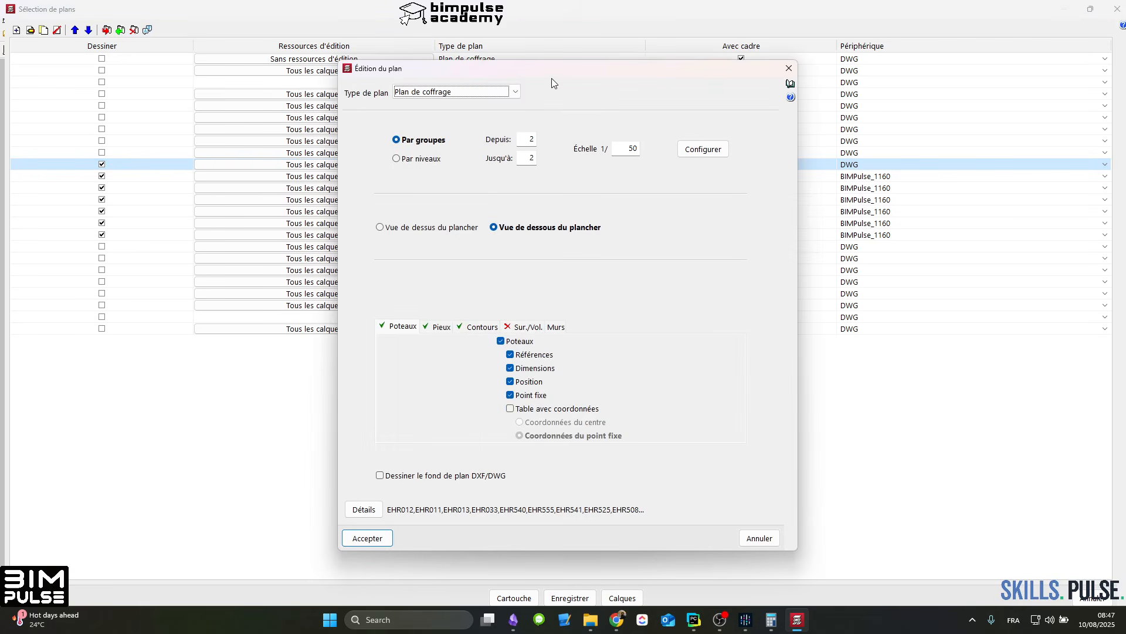
left_click_drag(551, 79, 414, 81)
left_click(227, 512)
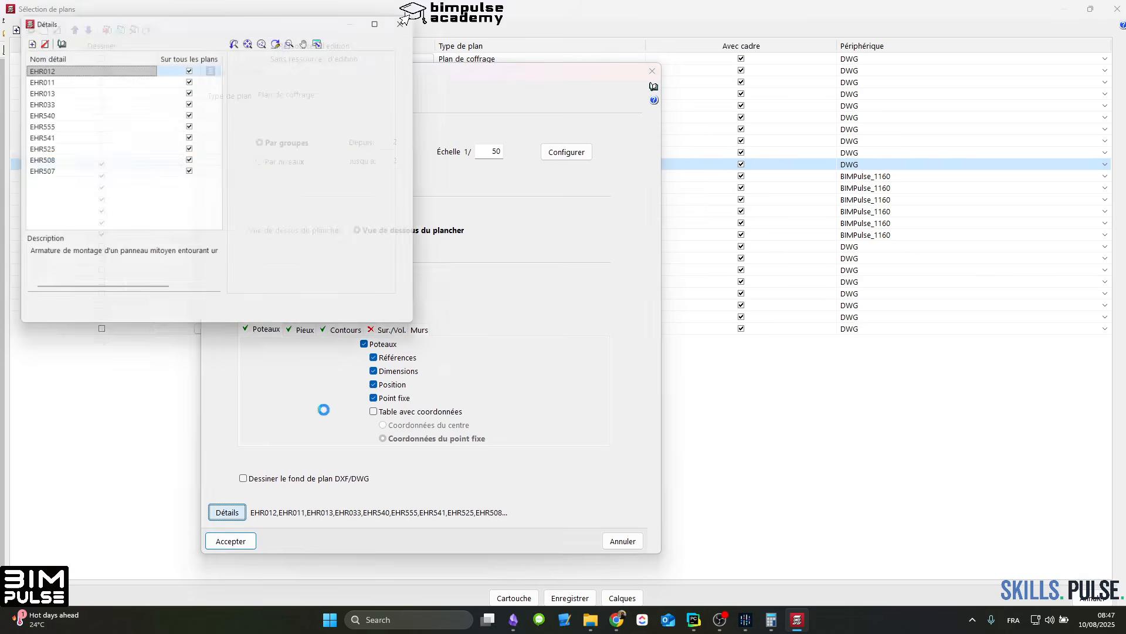
left_click_drag(206, 22, 375, 1)
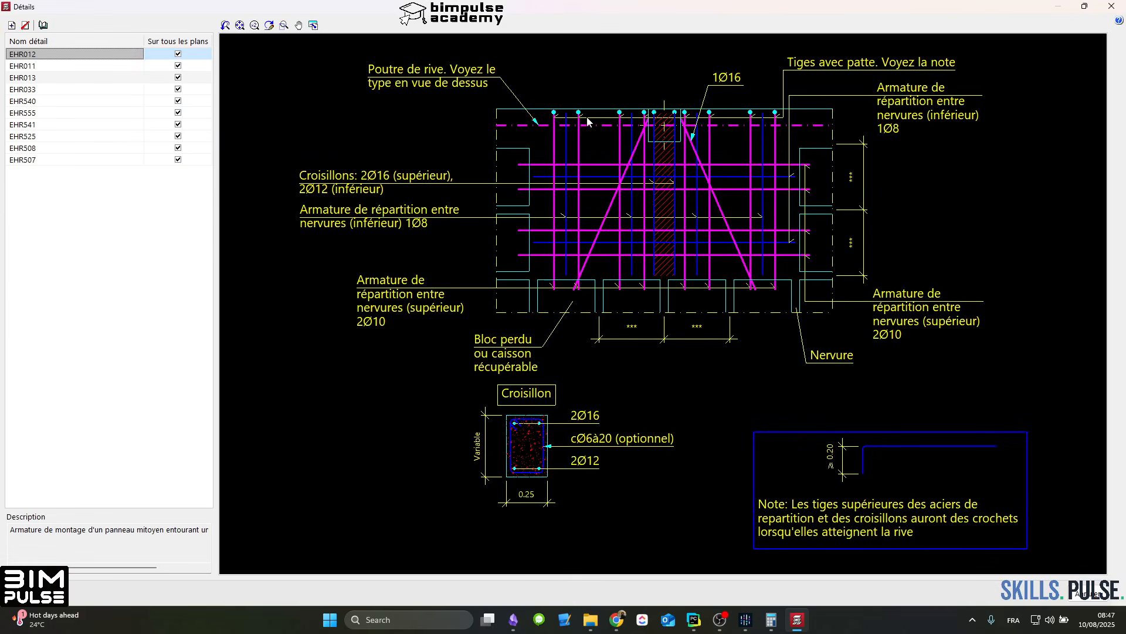
Step: Examine the construction details EHR011, EHR013, EHR012, EHR033 and EHR540 attached to the formwork plan
left_click(37, 65)
left_click(41, 78)
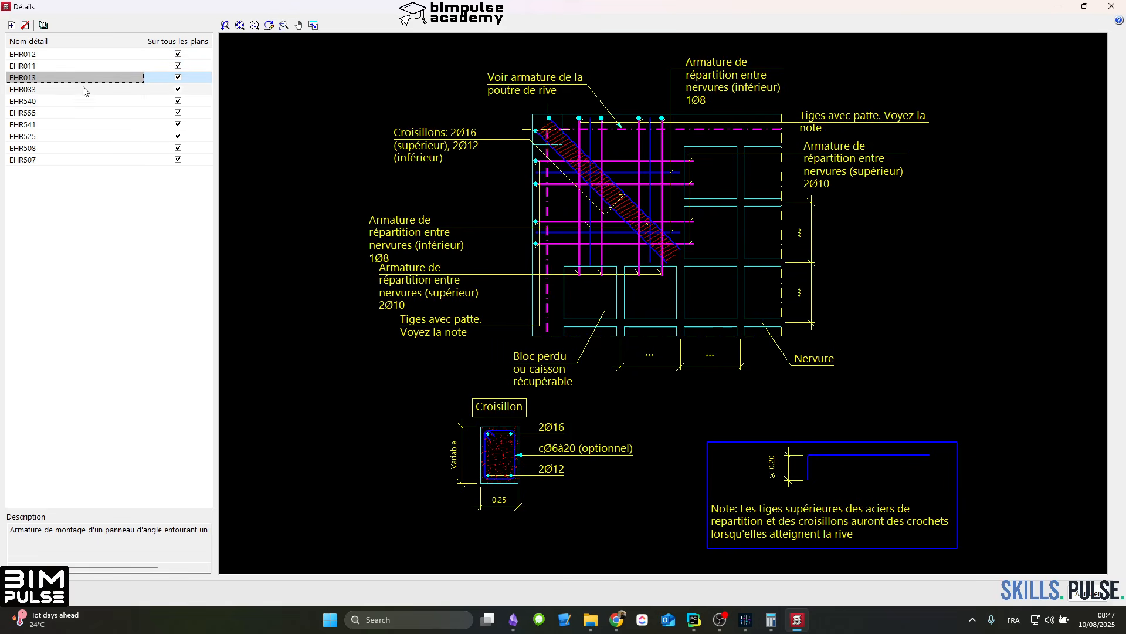
left_click(80, 66)
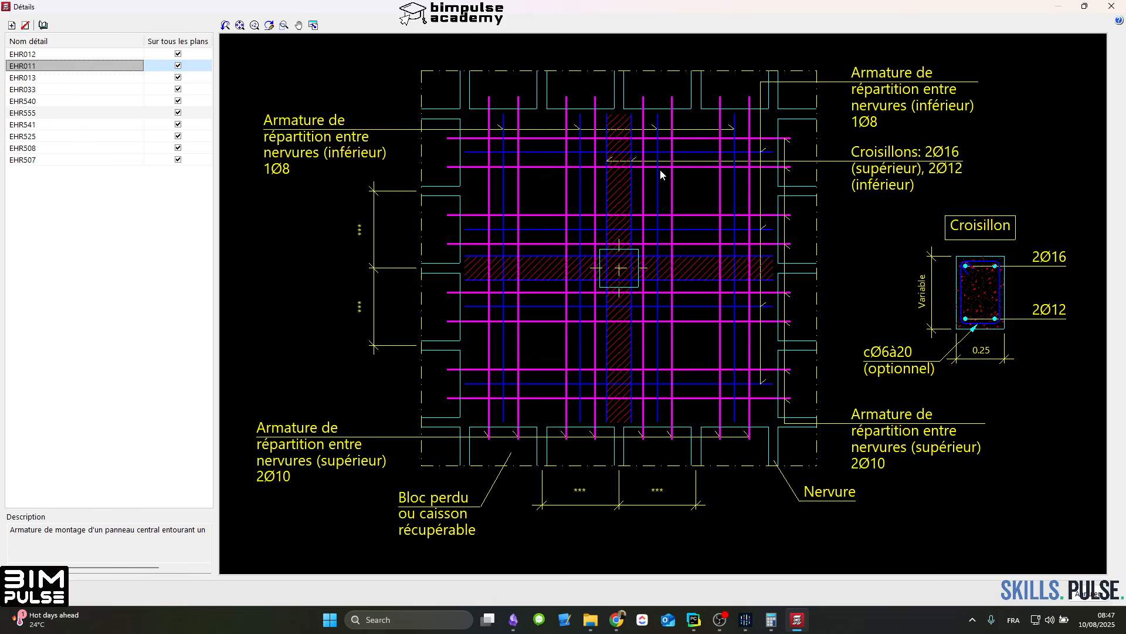
key("Up")
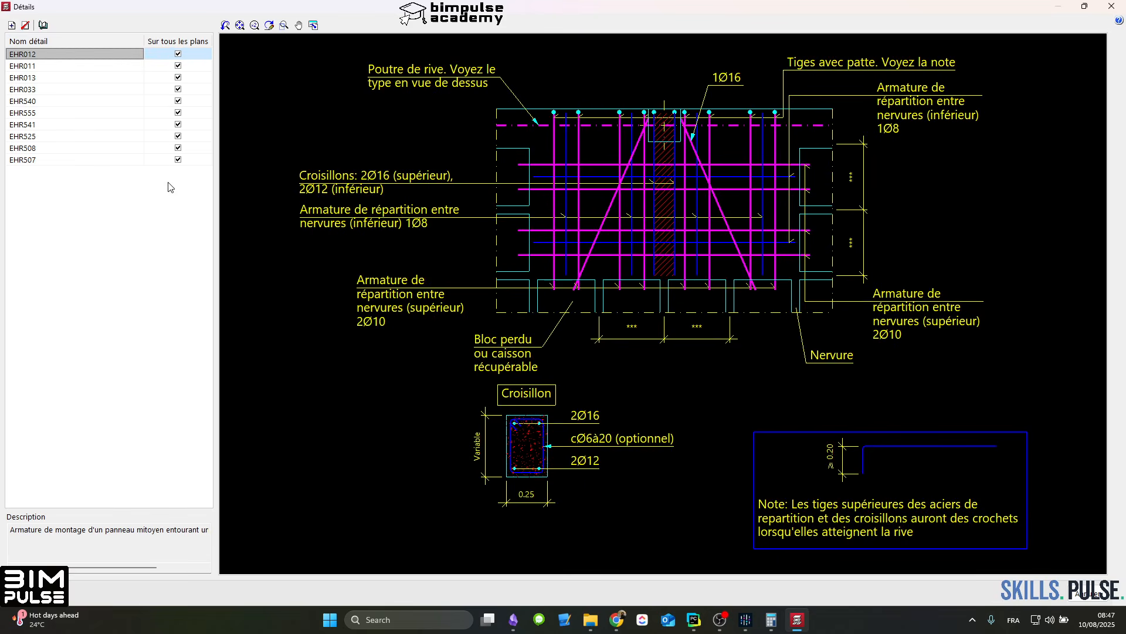
left_click(62, 79)
left_click(62, 88)
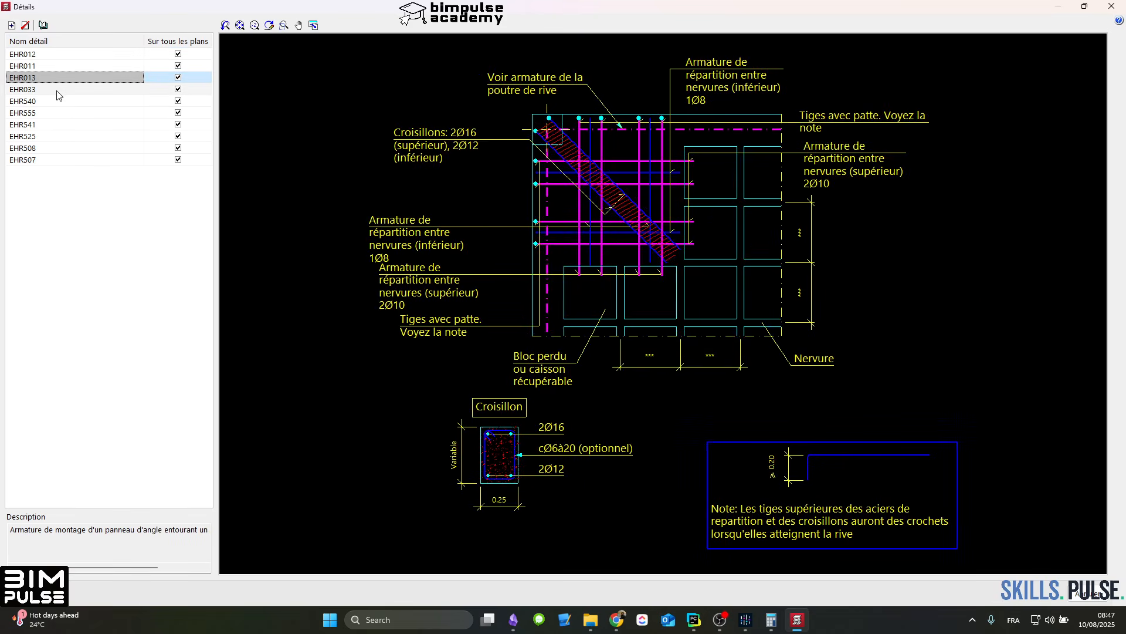
middle_click_drag(597, 156, 600, 253)
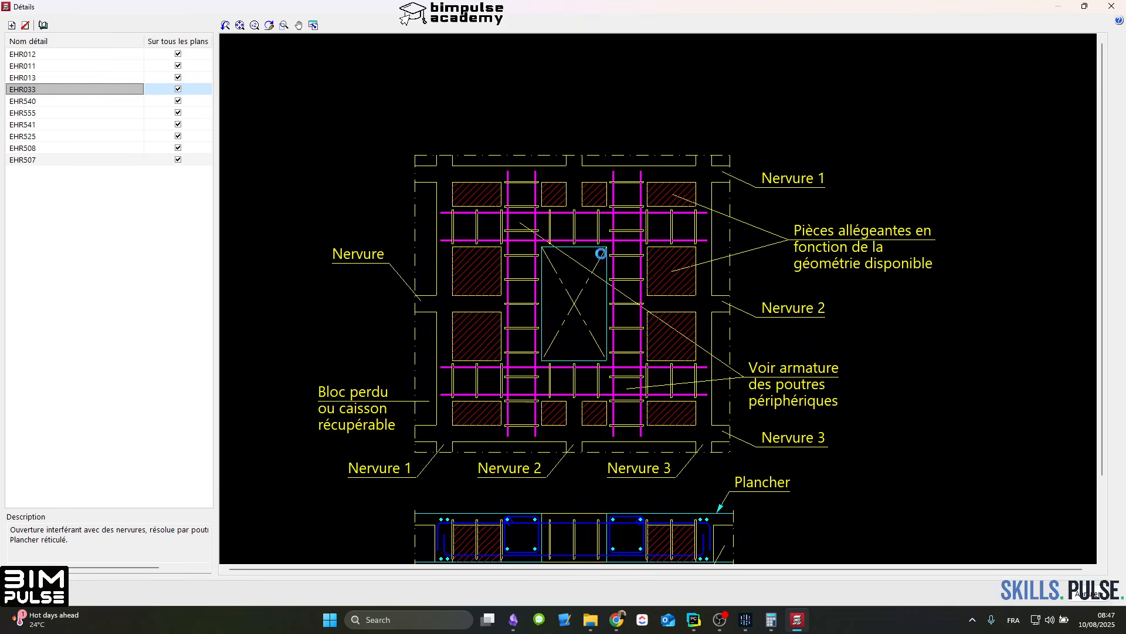
mouse_move(605, 297)
middle_mouse_down()
mouse_move(630, 217)
mouse_move(623, 170)
middle_mouse_up()
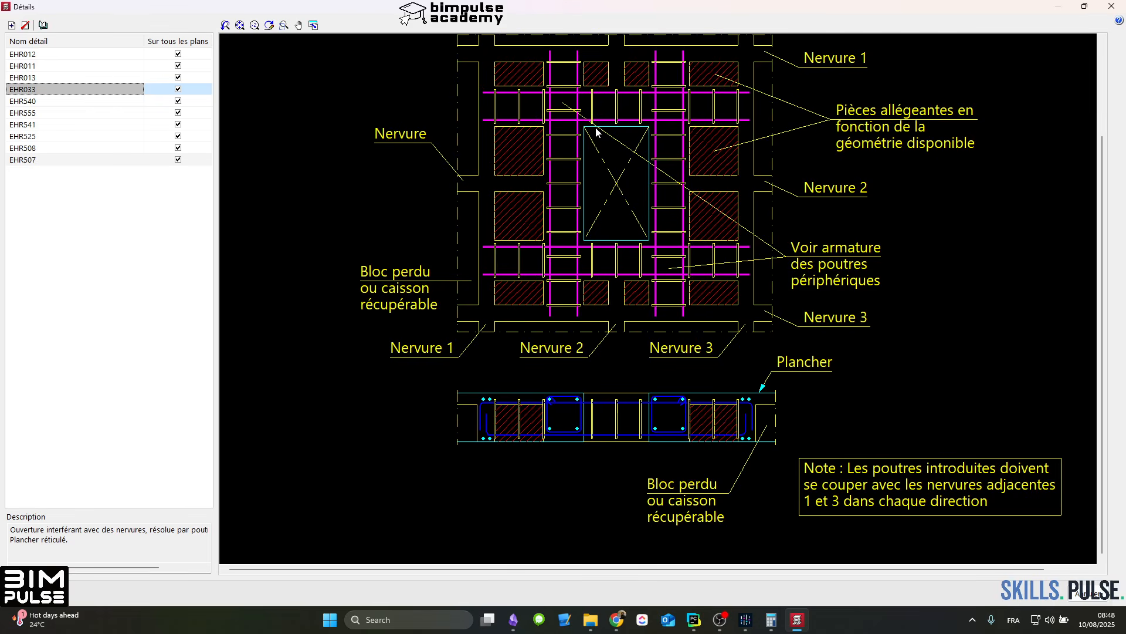
left_click(44, 103)
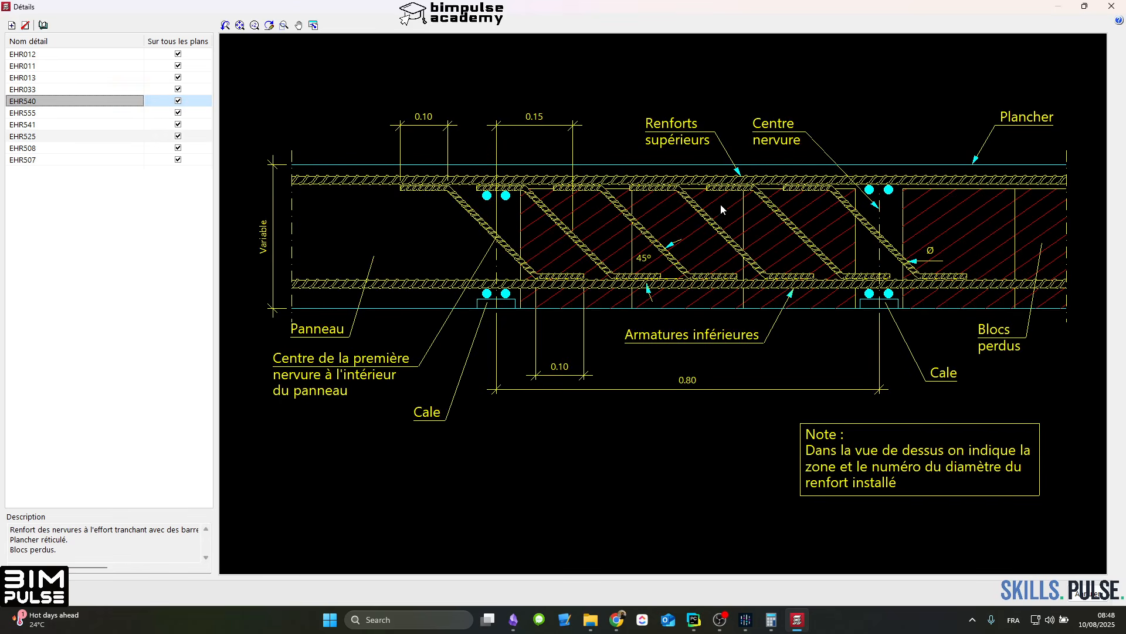
Step: Examine the construction details EHR540, EHR555, EHR541, EHR525, EHR508 and EHR507, and accept the formwork plan's settings
scroll(550, 205, "down", 1)
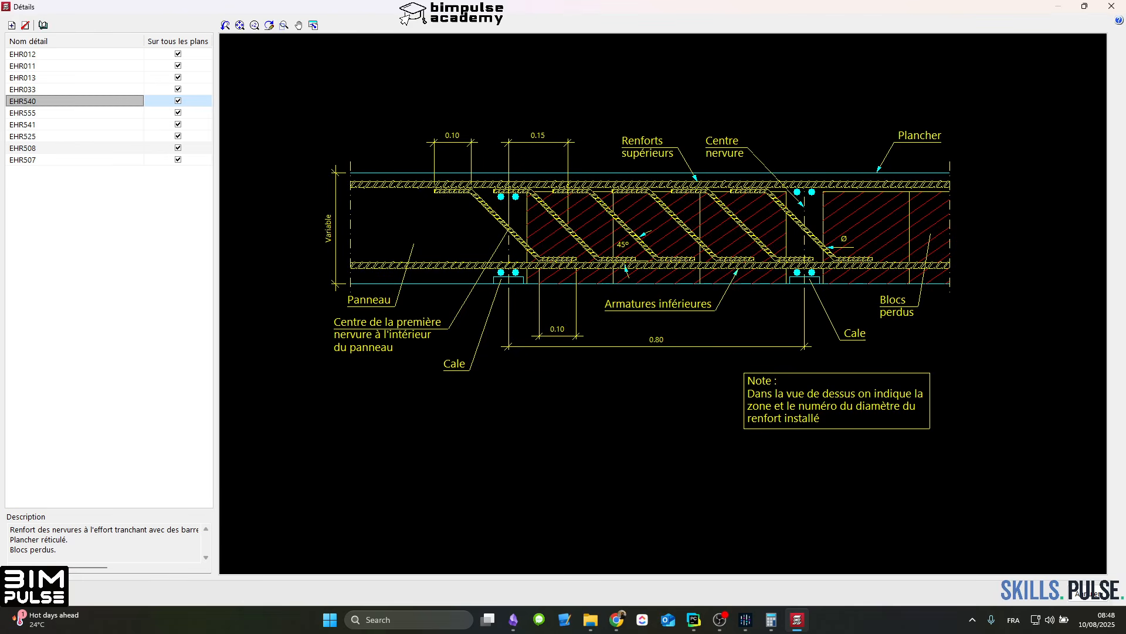
left_click(66, 114)
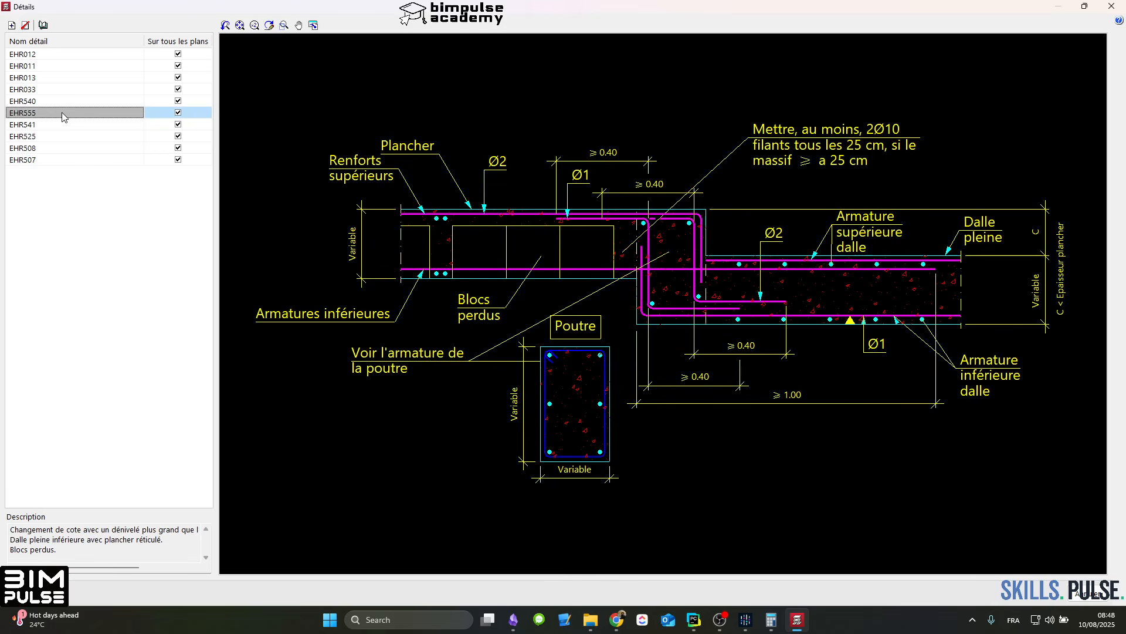
key("Up")
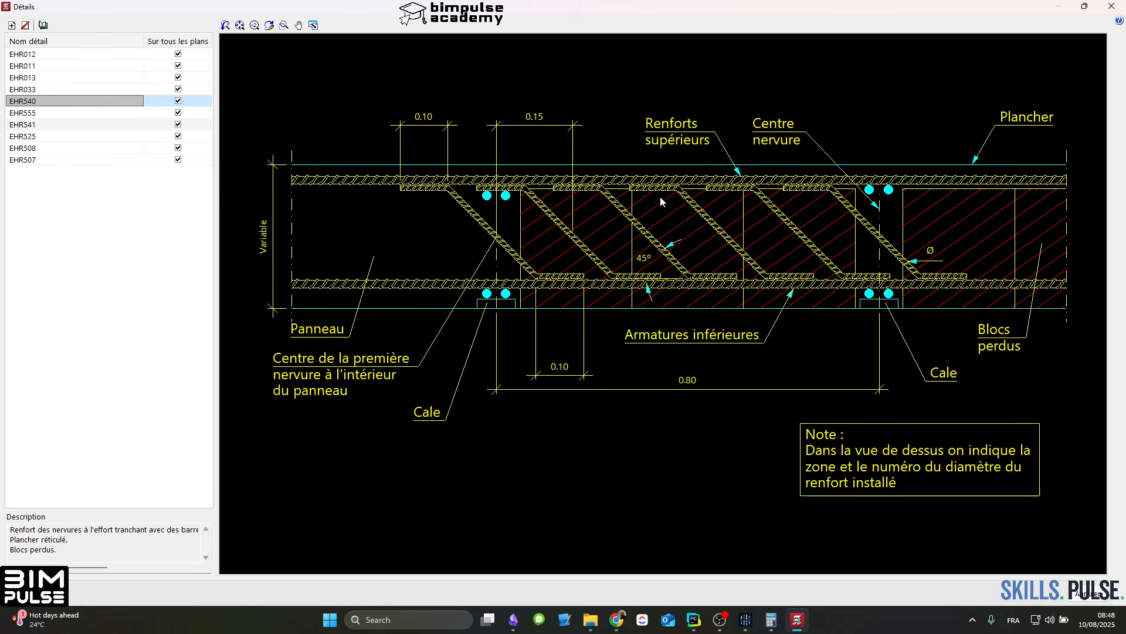
left_click(63, 115)
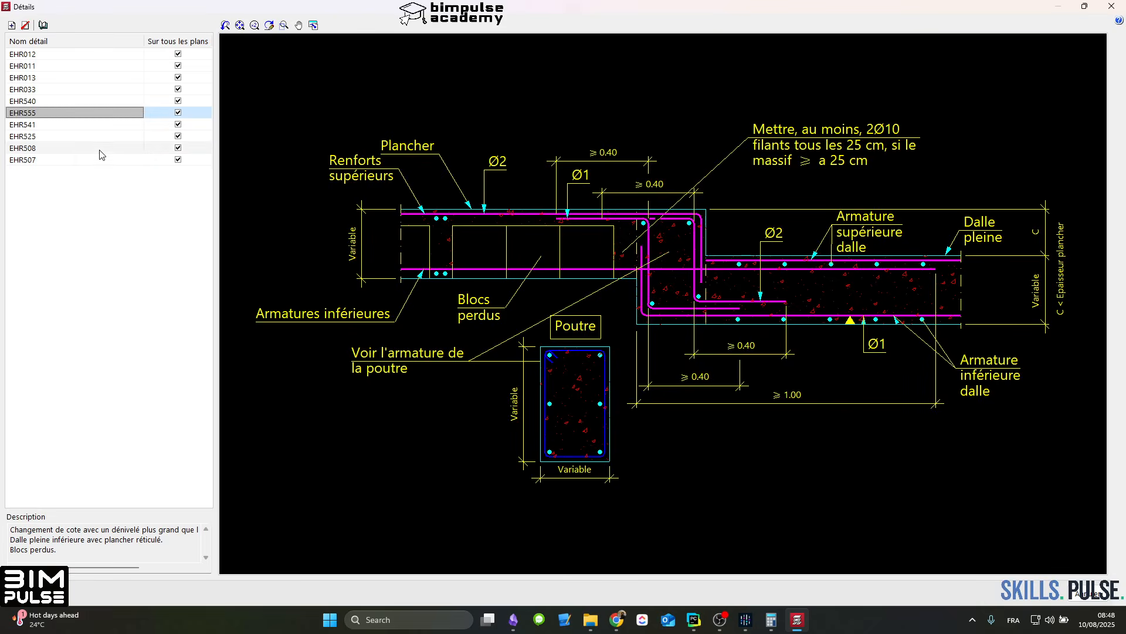
left_click(80, 124)
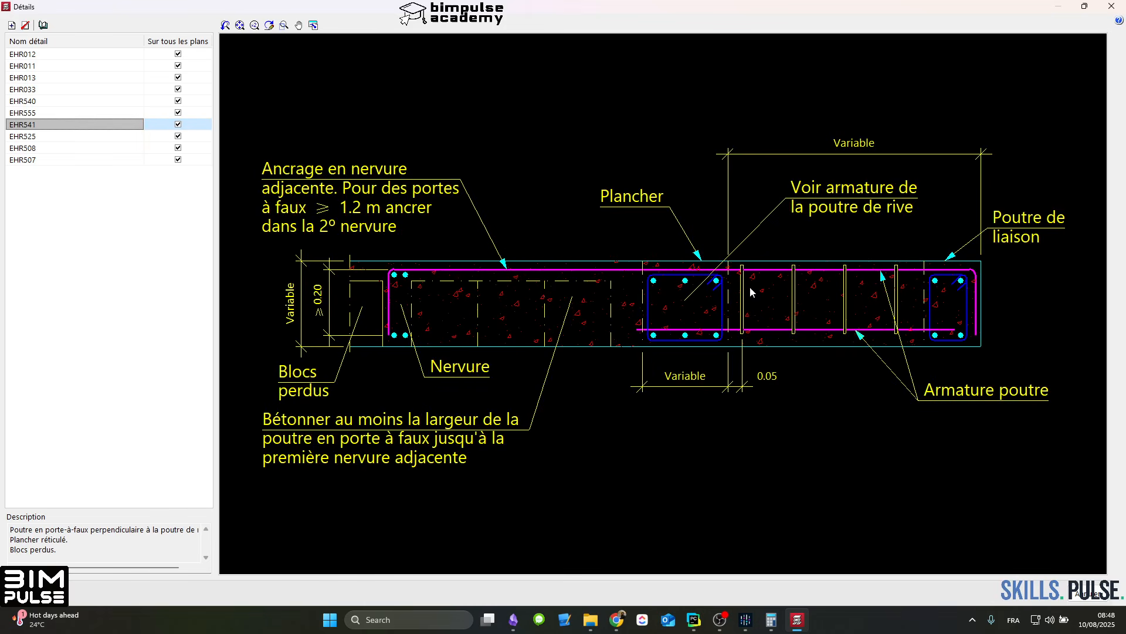
left_click(64, 136)
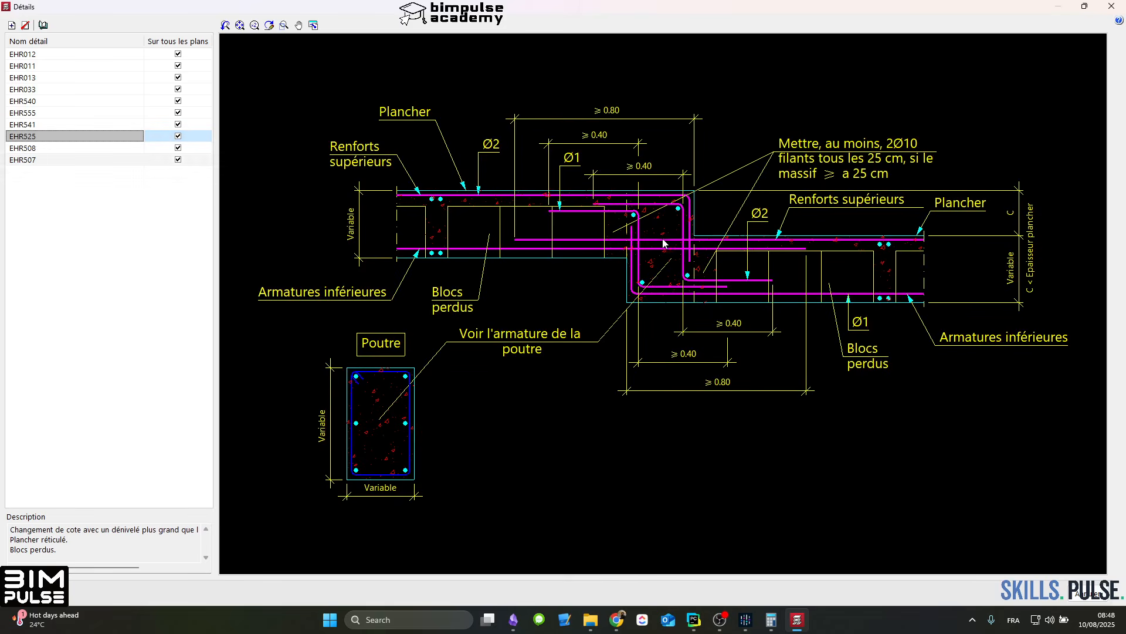
left_click(51, 149)
left_click(44, 162)
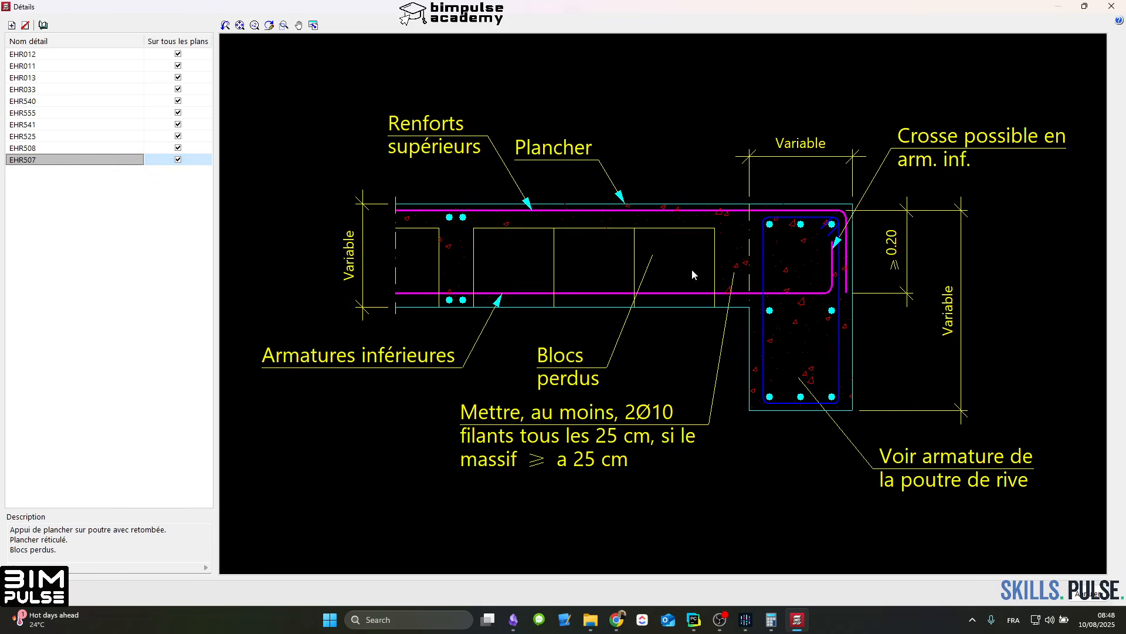
left_click(34, 594)
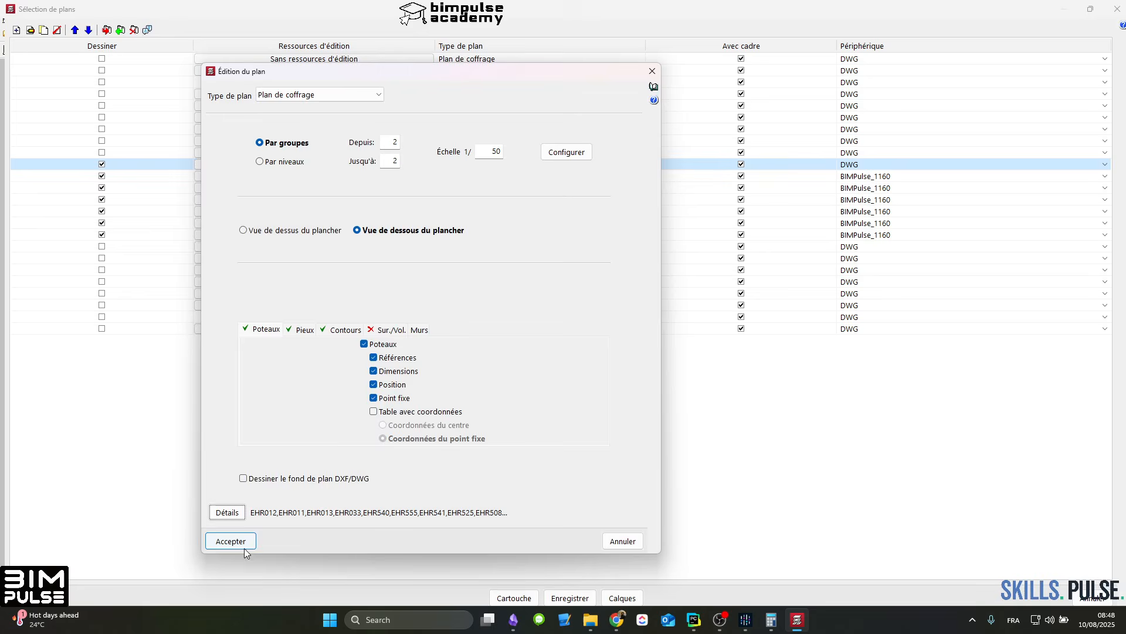
left_click(230, 540)
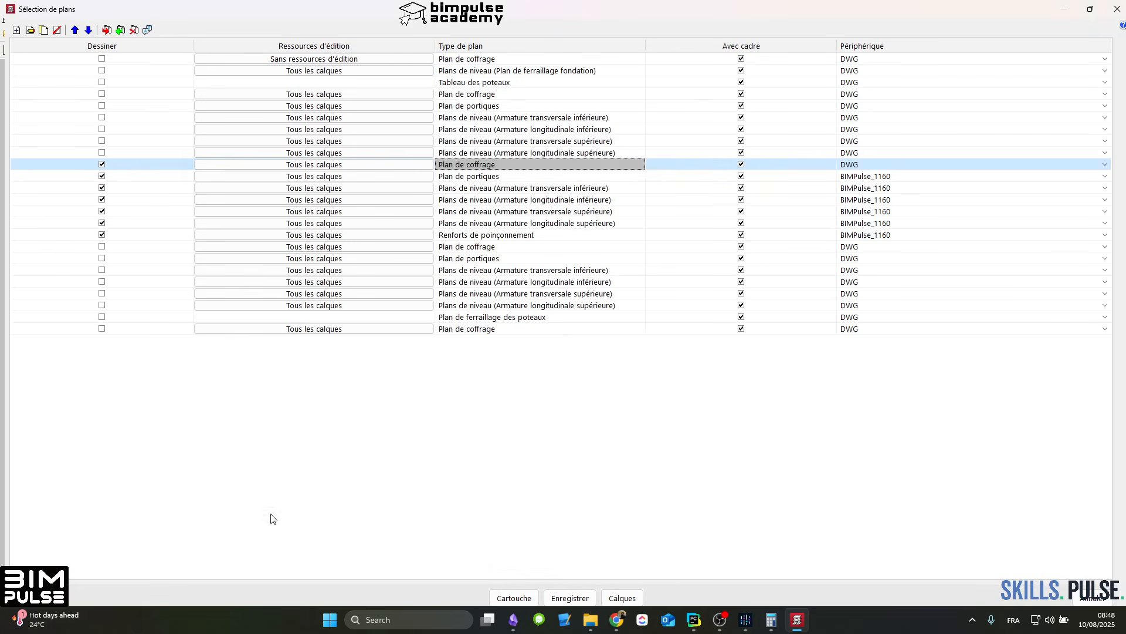
Step: Generate the marked plans, choosing to continue past each failed security verification
left_click(34, 597)
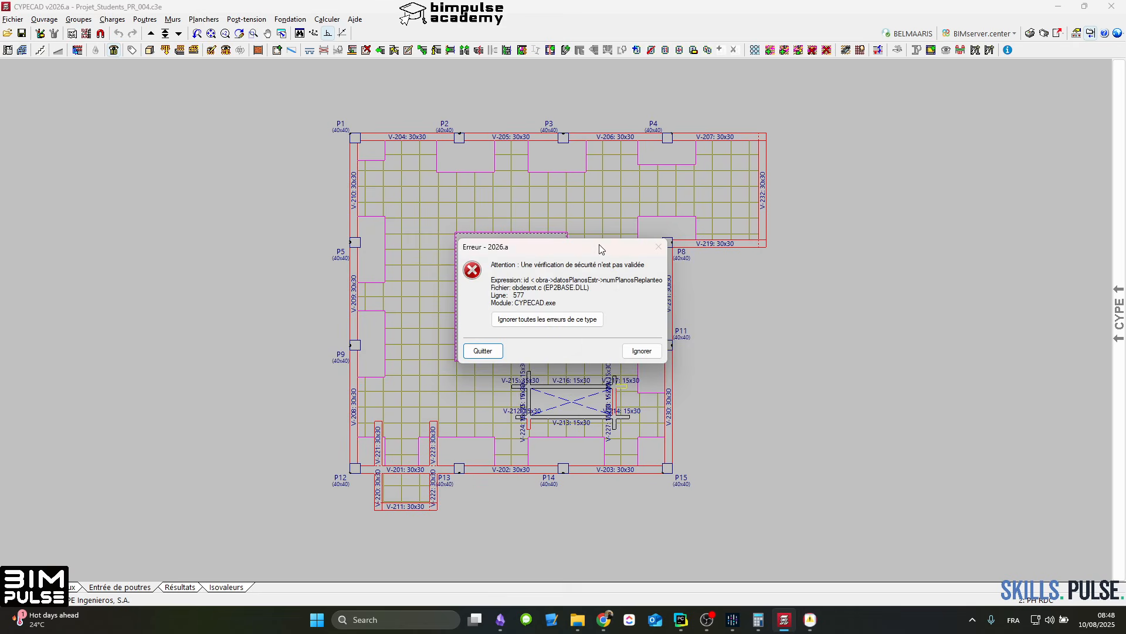
key("Escape")
left_click(166, 273)
key("Escape")
left_click(166, 274)
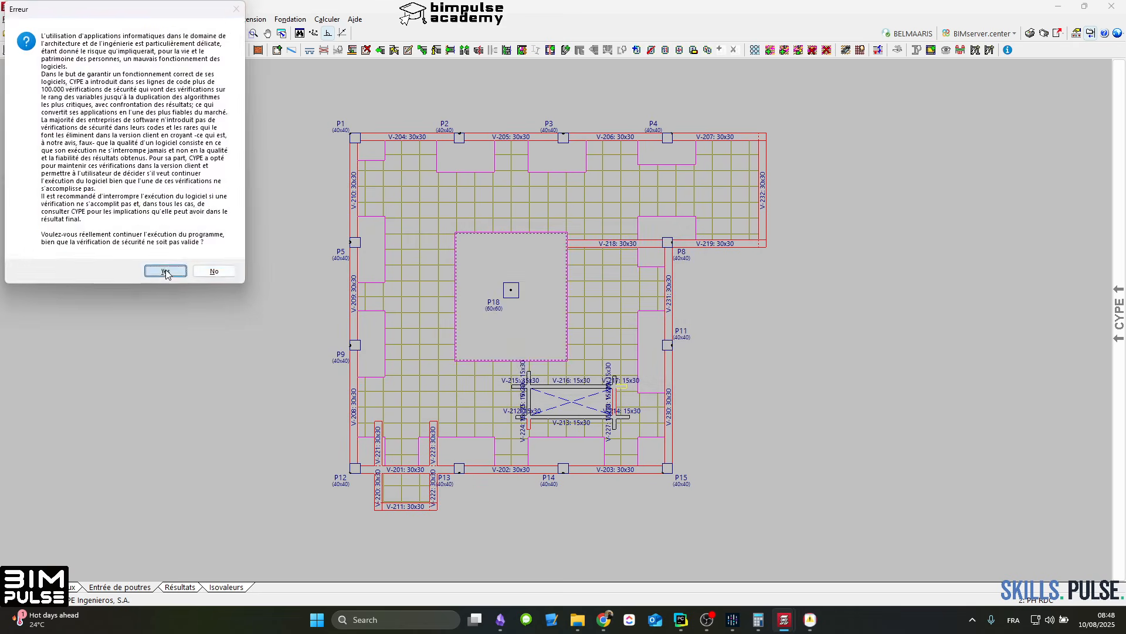
key("Escape")
left_click(166, 274)
key("Escape")
left_click(166, 274)
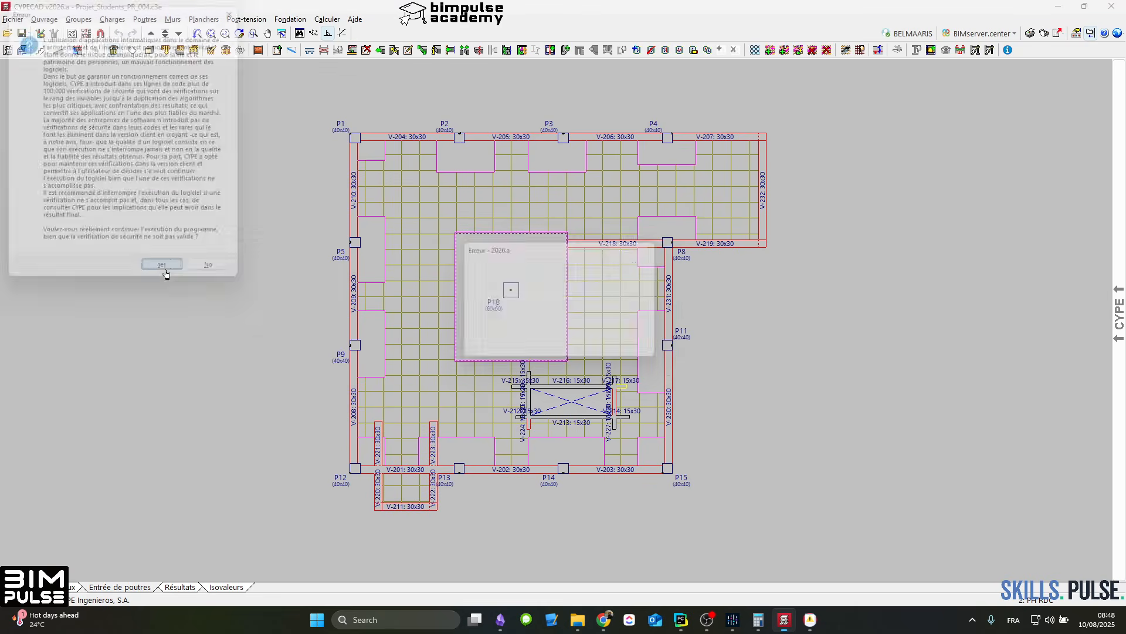
key("Escape")
left_click(166, 273)
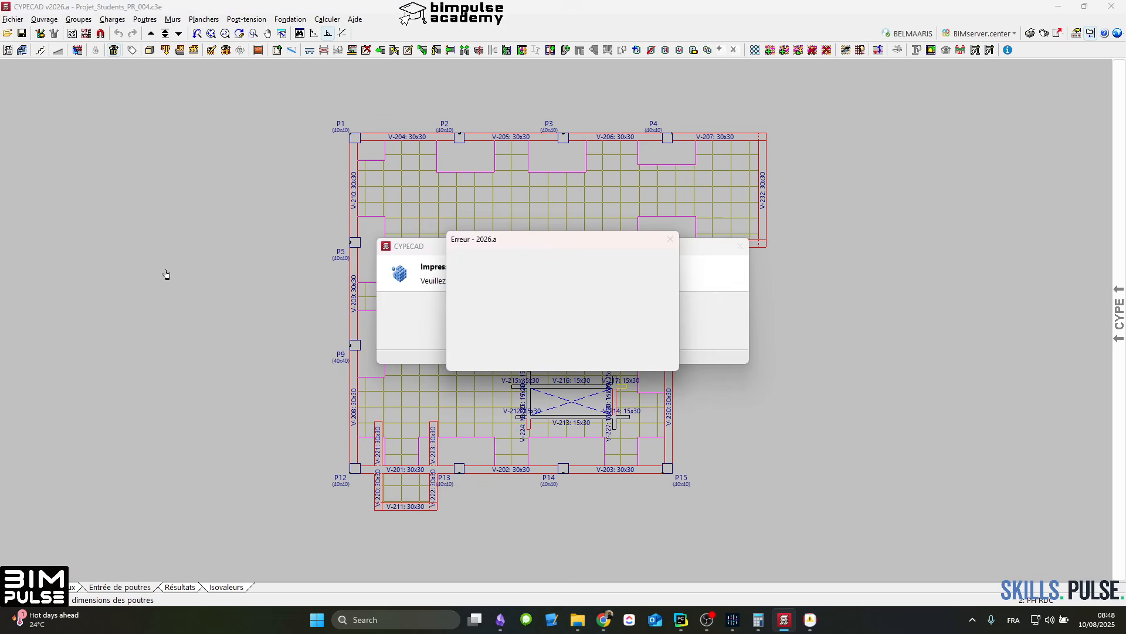
key("Escape")
left_click(167, 274)
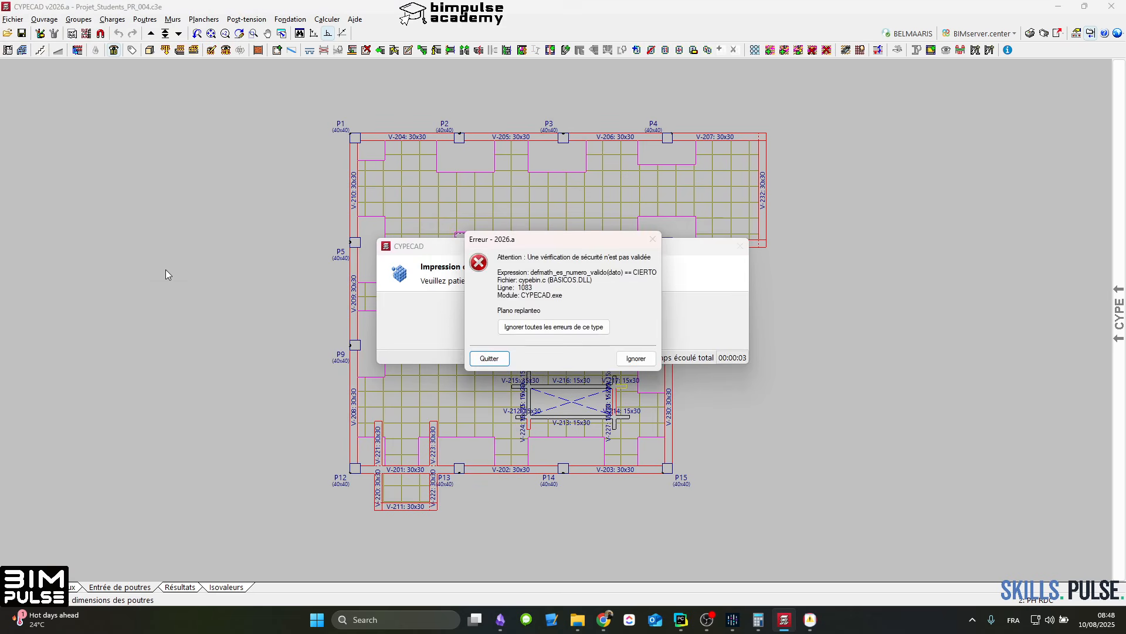
key("Escape")
left_click(166, 271)
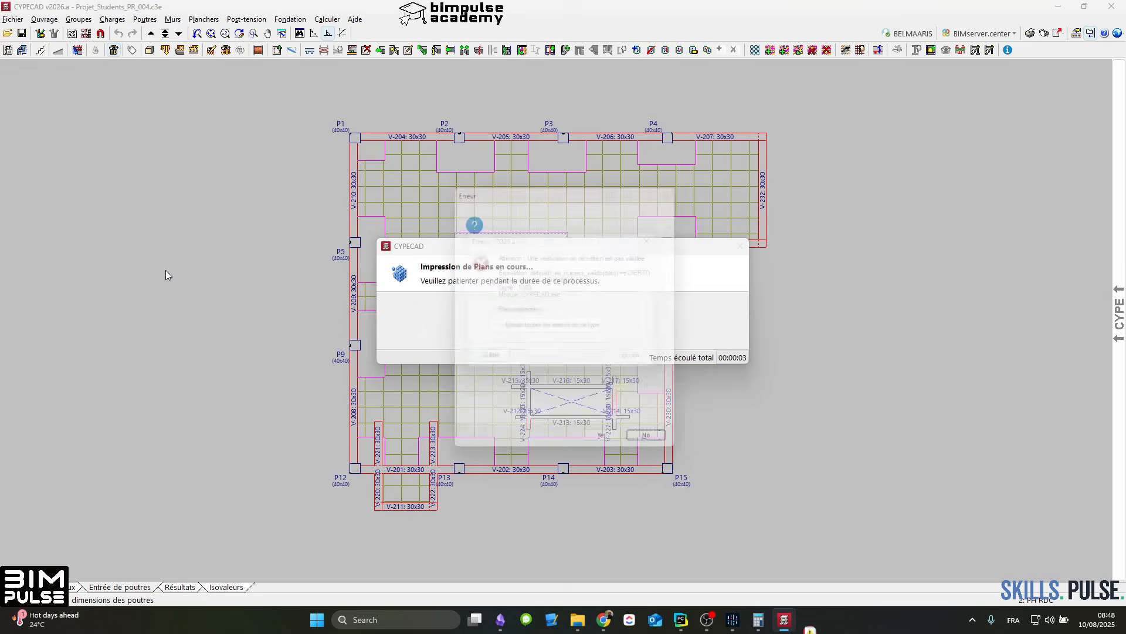
key("Escape")
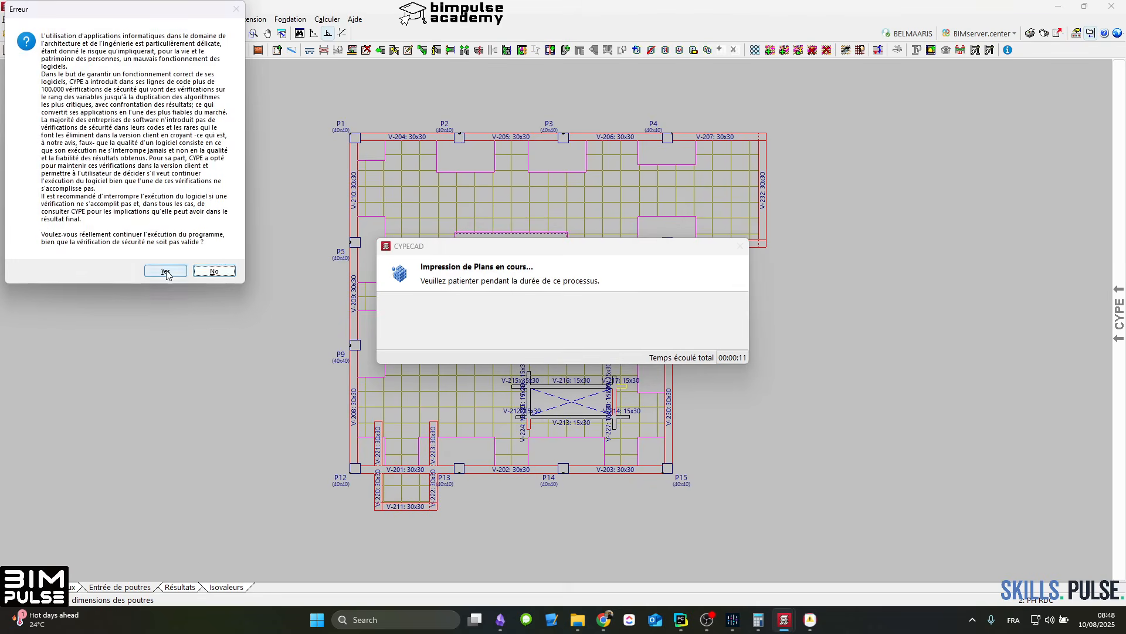
left_click(166, 271)
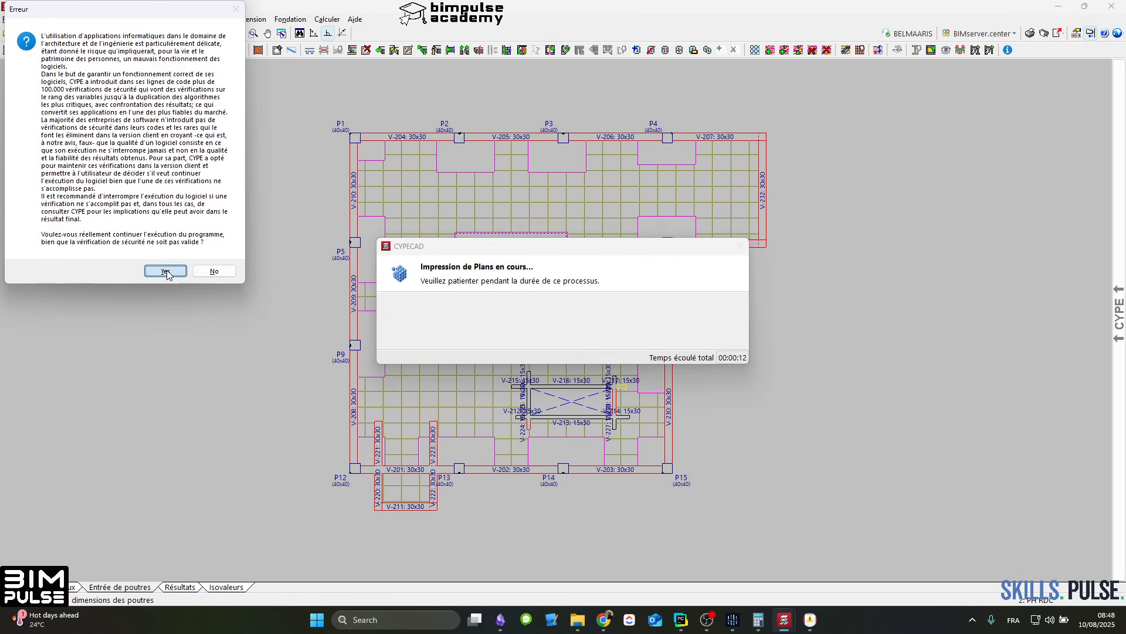
left_click(166, 271)
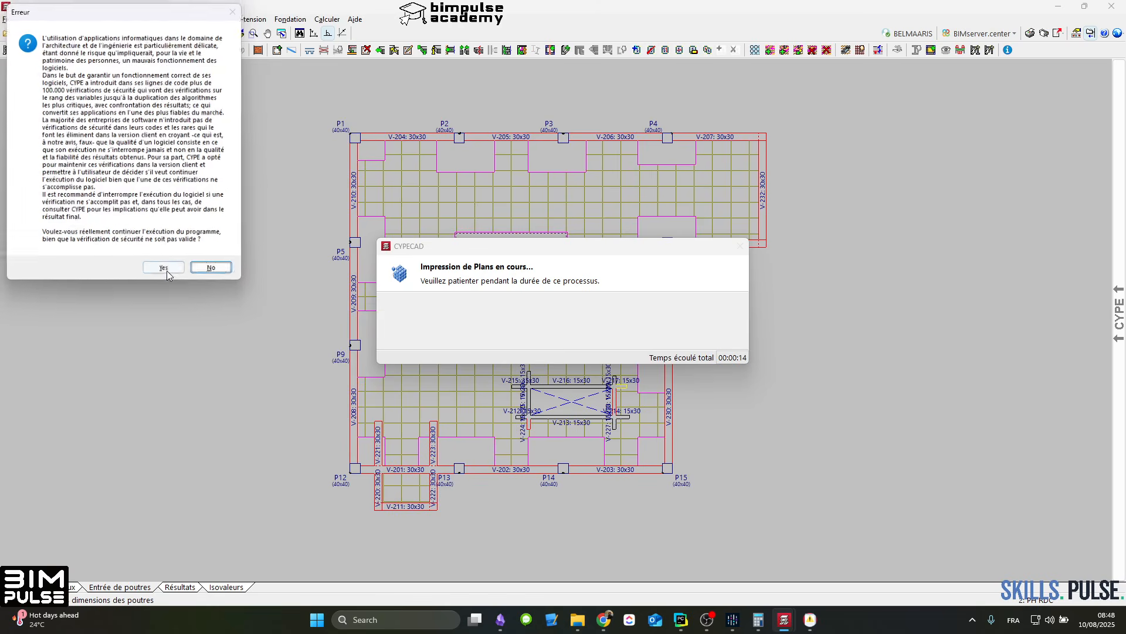
left_click(166, 271)
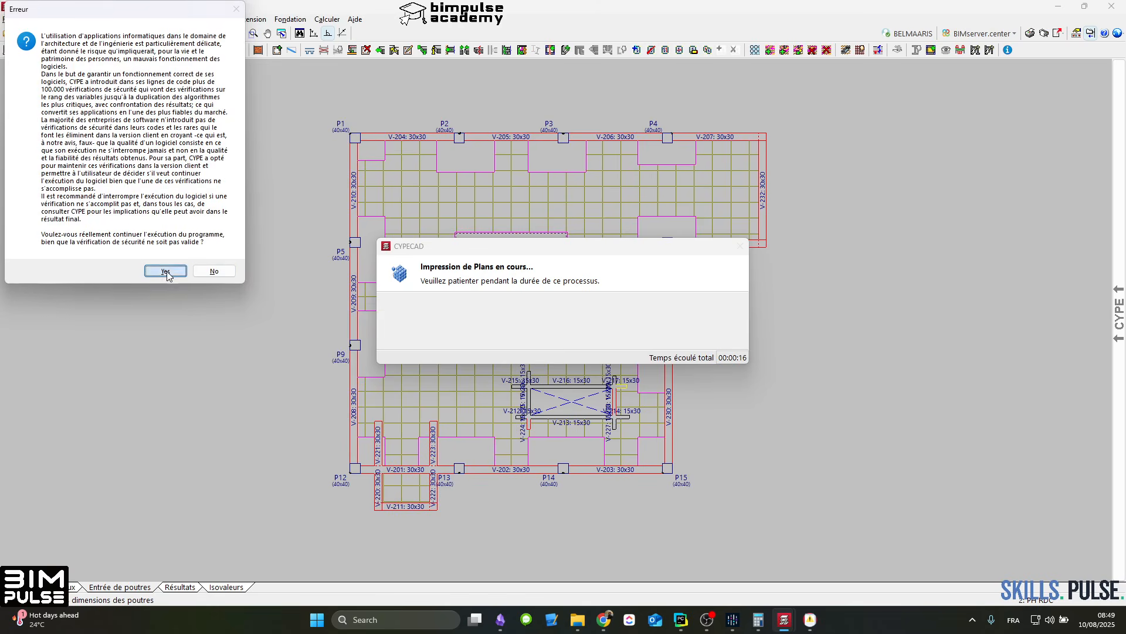
left_click(167, 271)
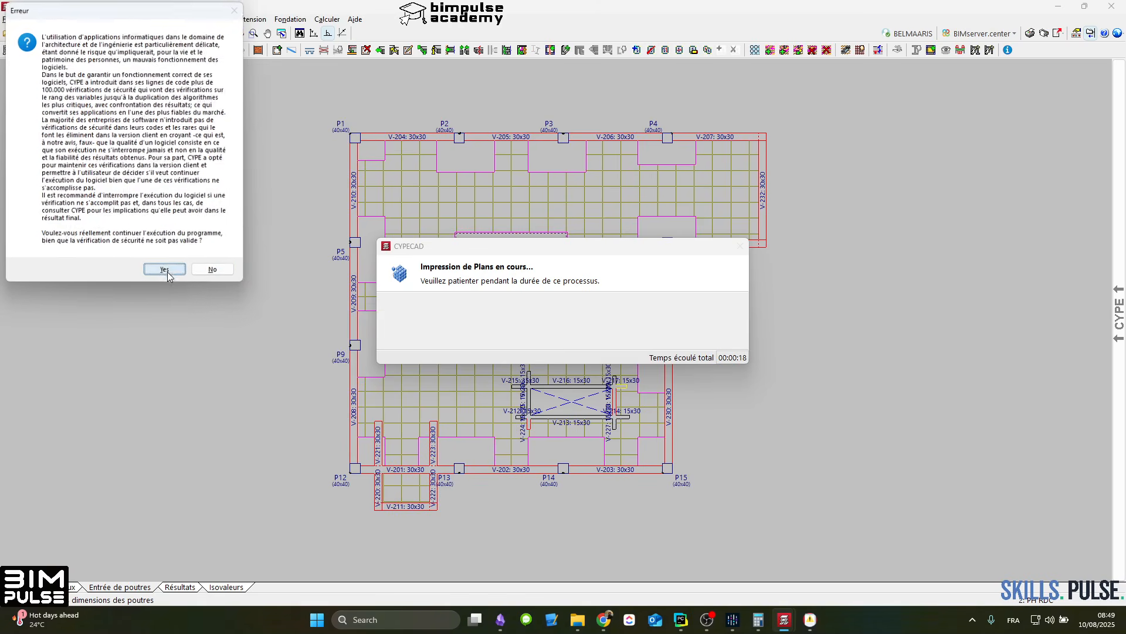
left_click(167, 272)
left_click(168, 271)
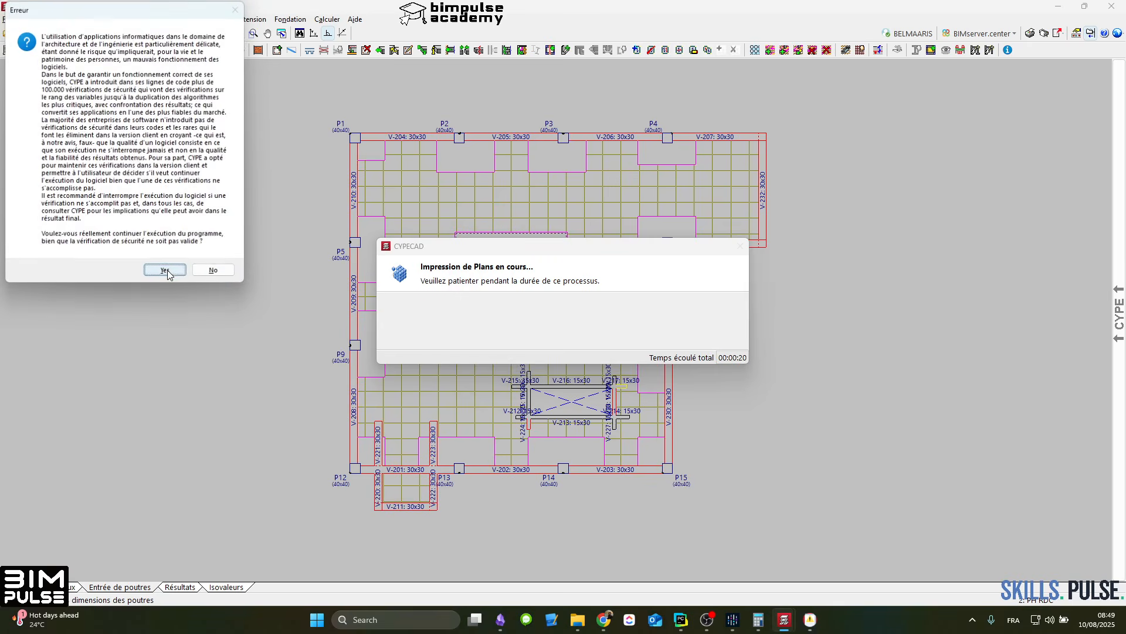
left_click(166, 271)
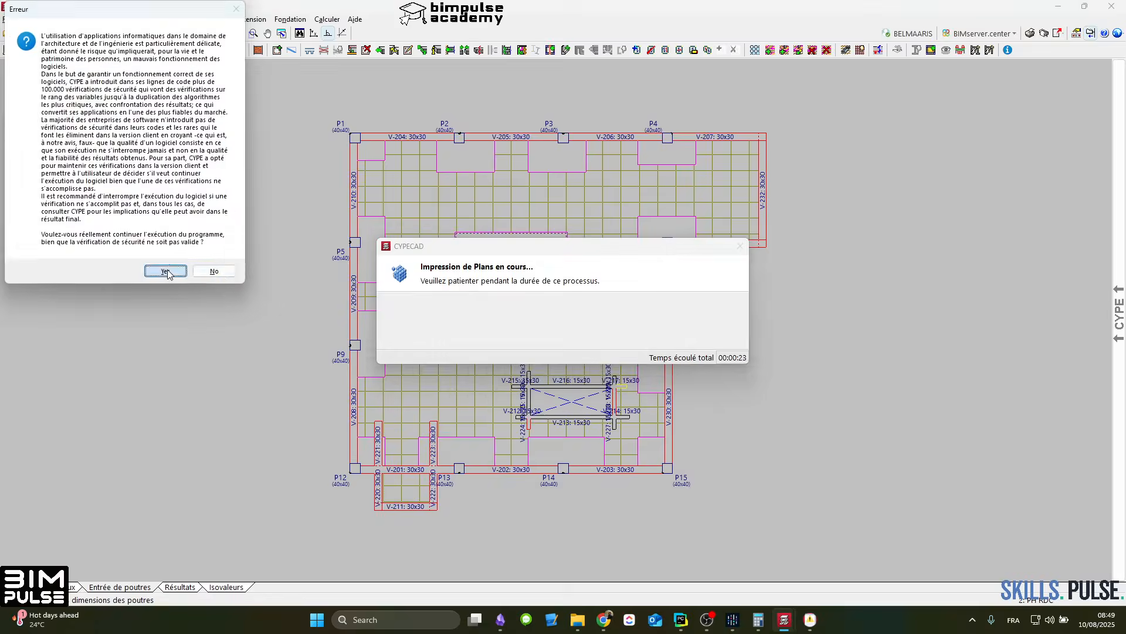
left_click(166, 271)
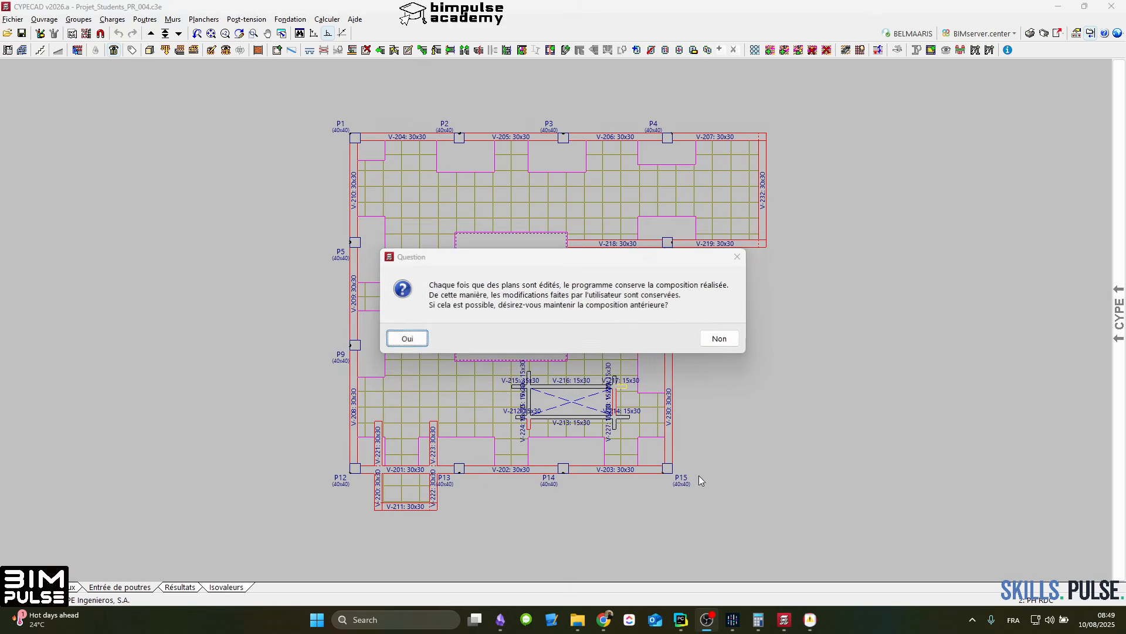
Step: Keep the previous composition and show the details of all drawings on the DWG sheet
left_click(420, 341)
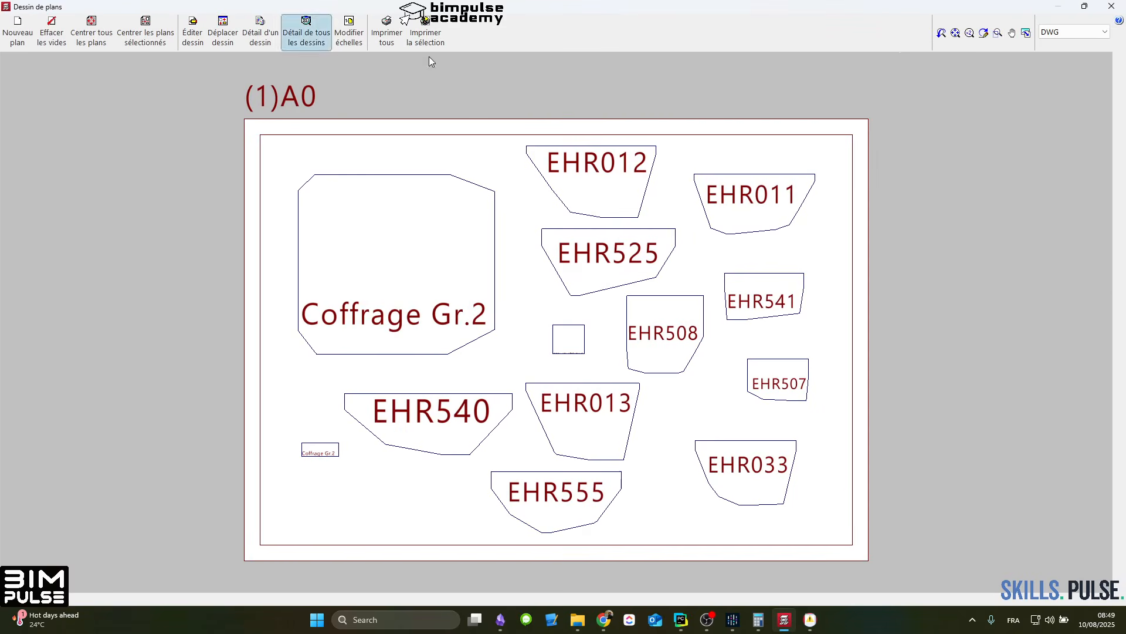
left_click(1074, 34)
left_click(1076, 46)
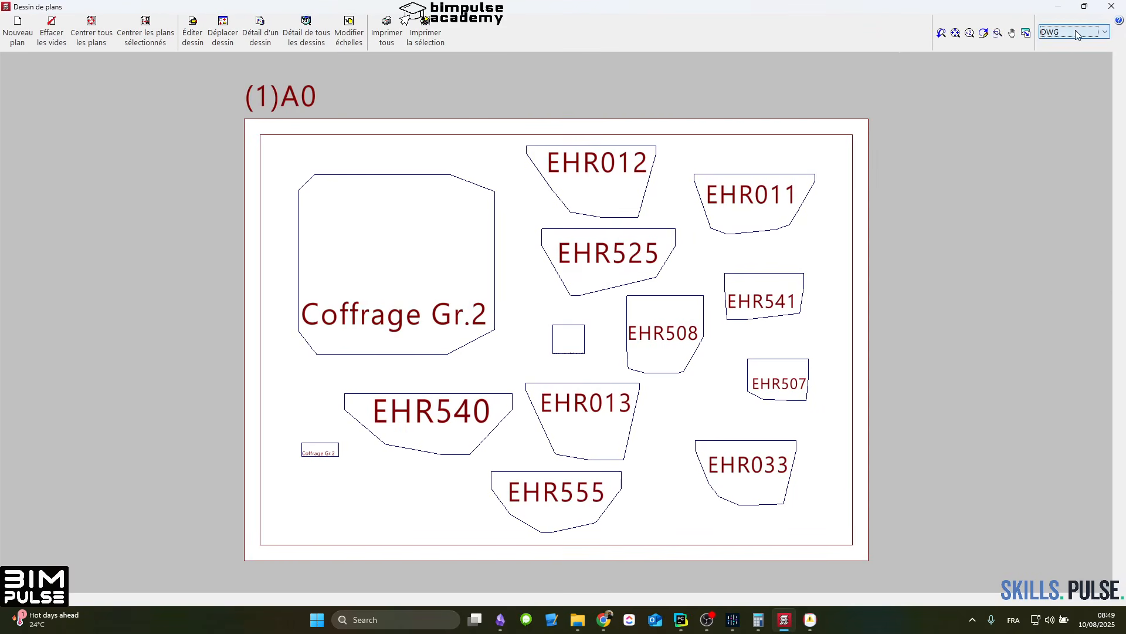
left_click(297, 33)
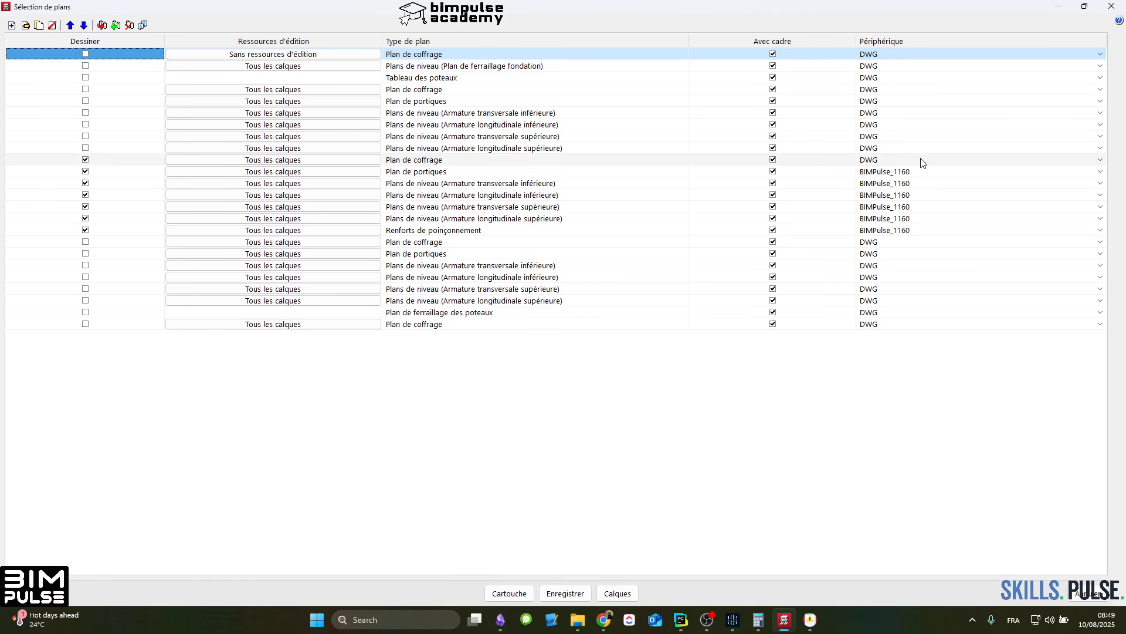
Step: Assign the device BIMPulse_1160 to the marked Plan de coffrage
left_click(927, 161)
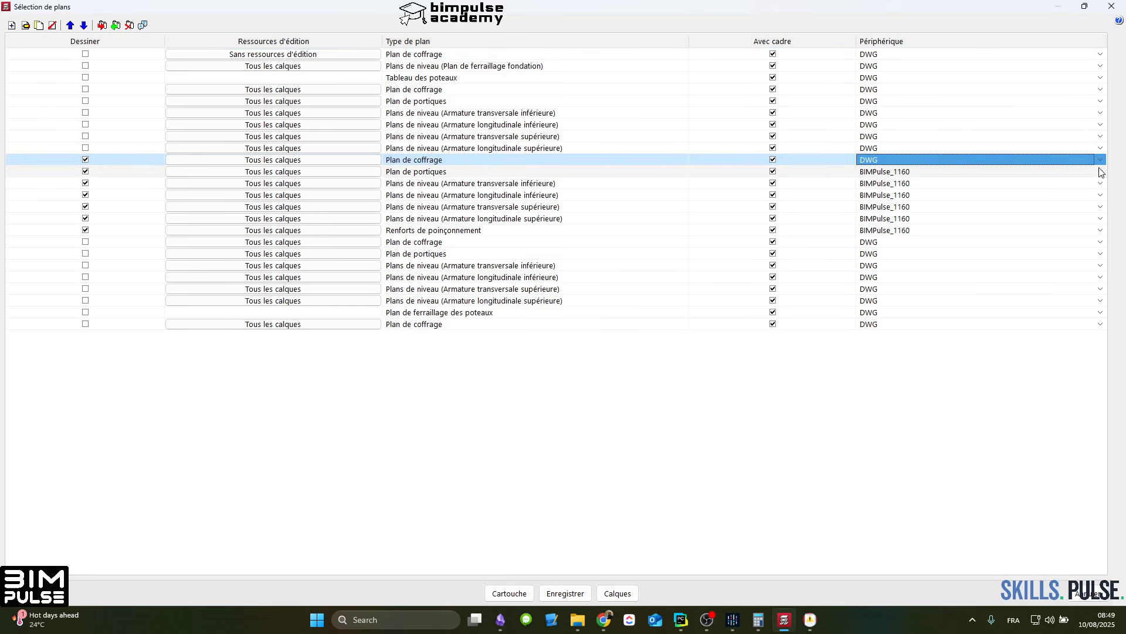
left_click(929, 162)
left_click(965, 265)
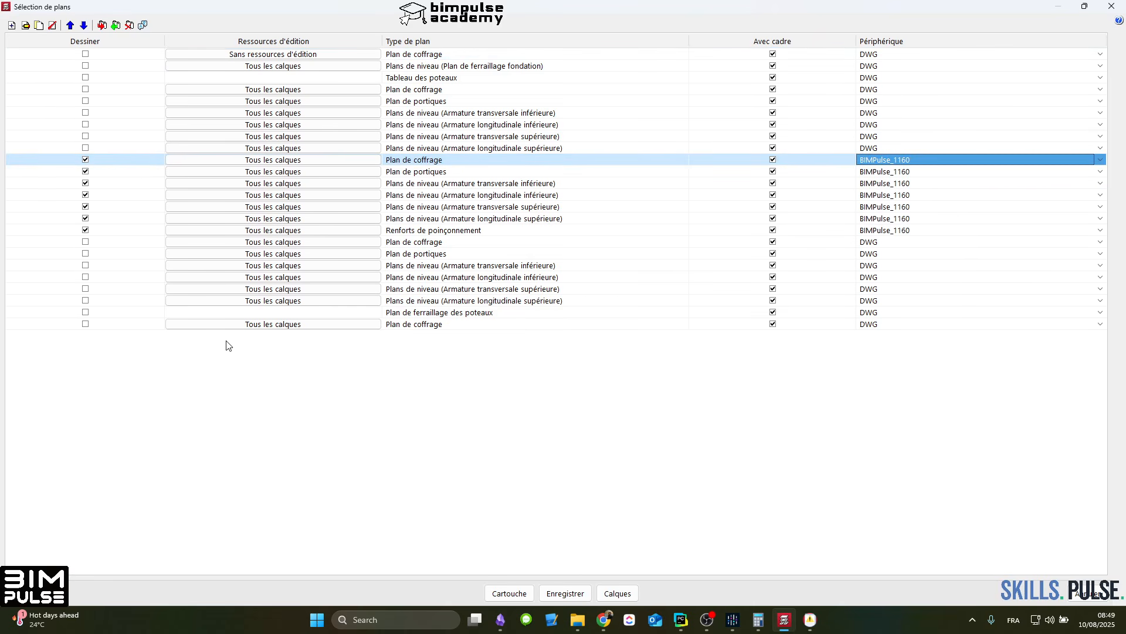
Step: Generate the marked plans again with the previous composition, try to show all drawings in detail, and quit at the file-opening error
left_click(28, 593)
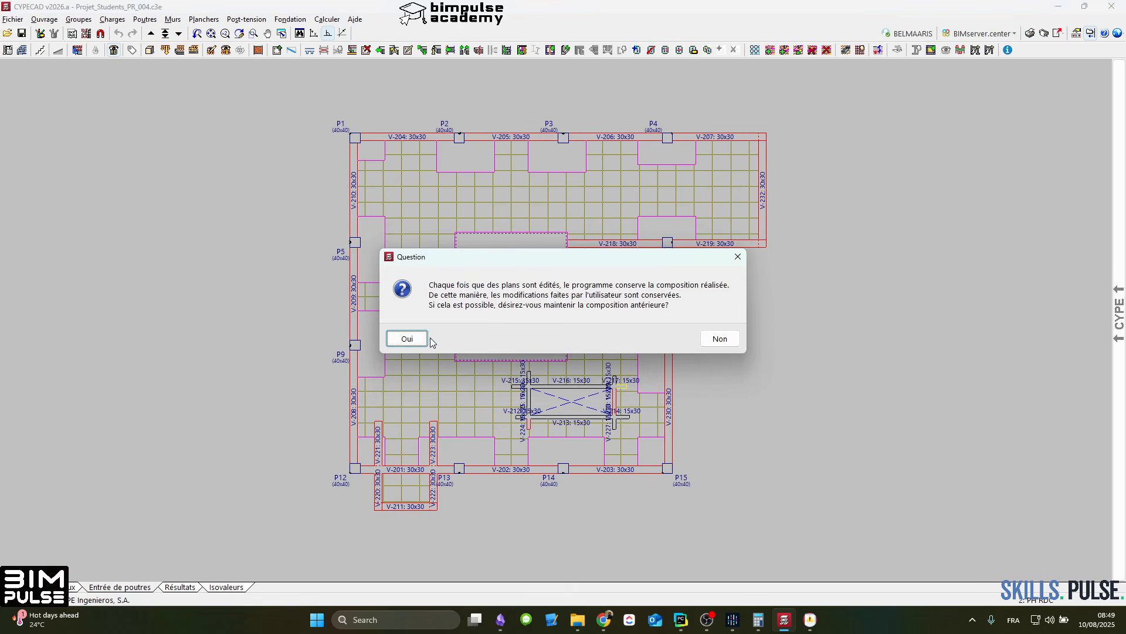
left_click(426, 337)
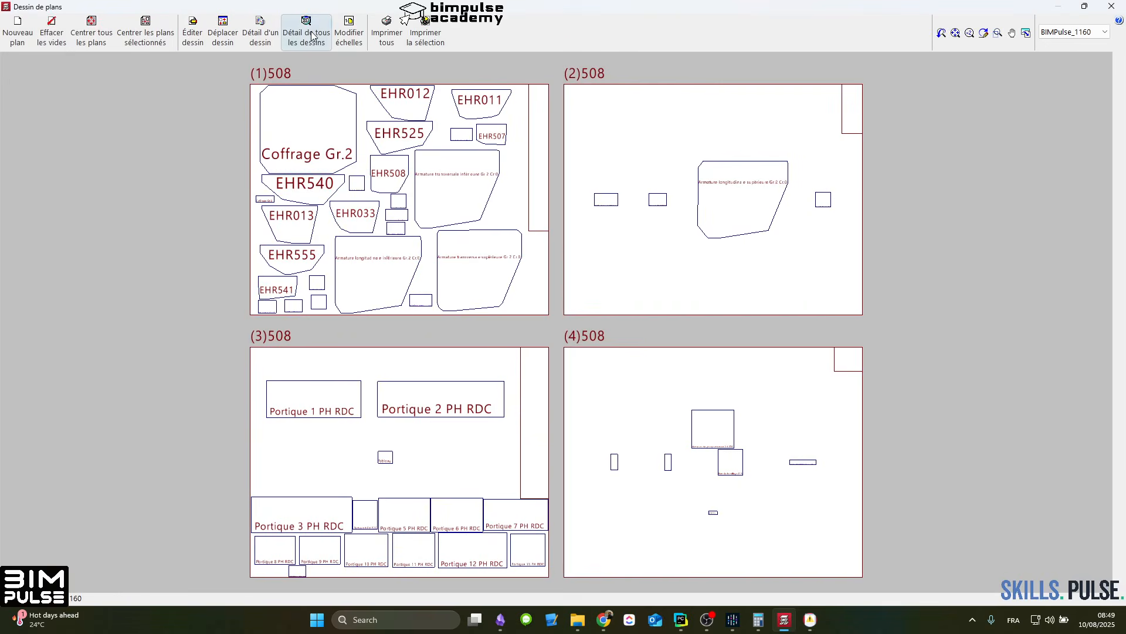
left_click(310, 31)
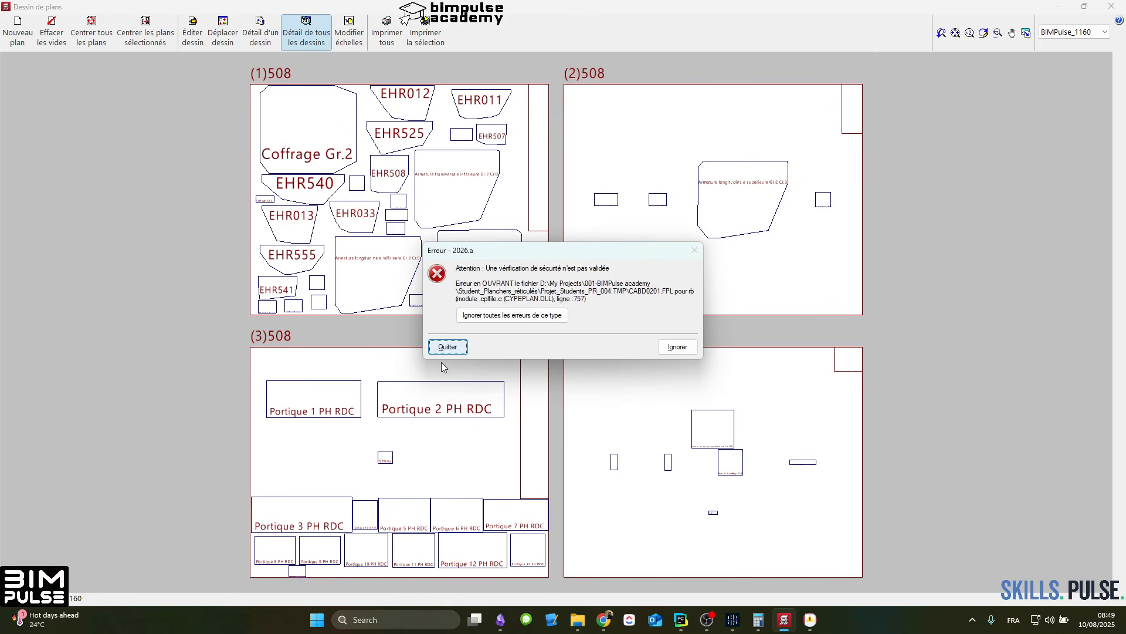
left_click(448, 347)
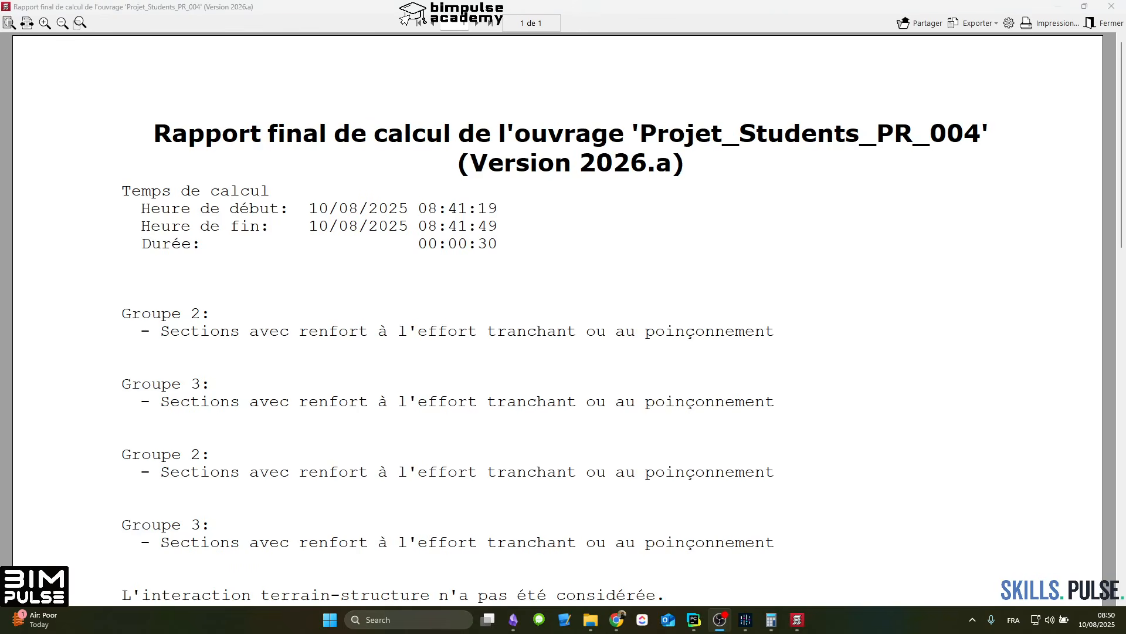
Step: Close the final calculation report and reopen the plan selection for Projet_Students_PR_004
left_click(1110, 25)
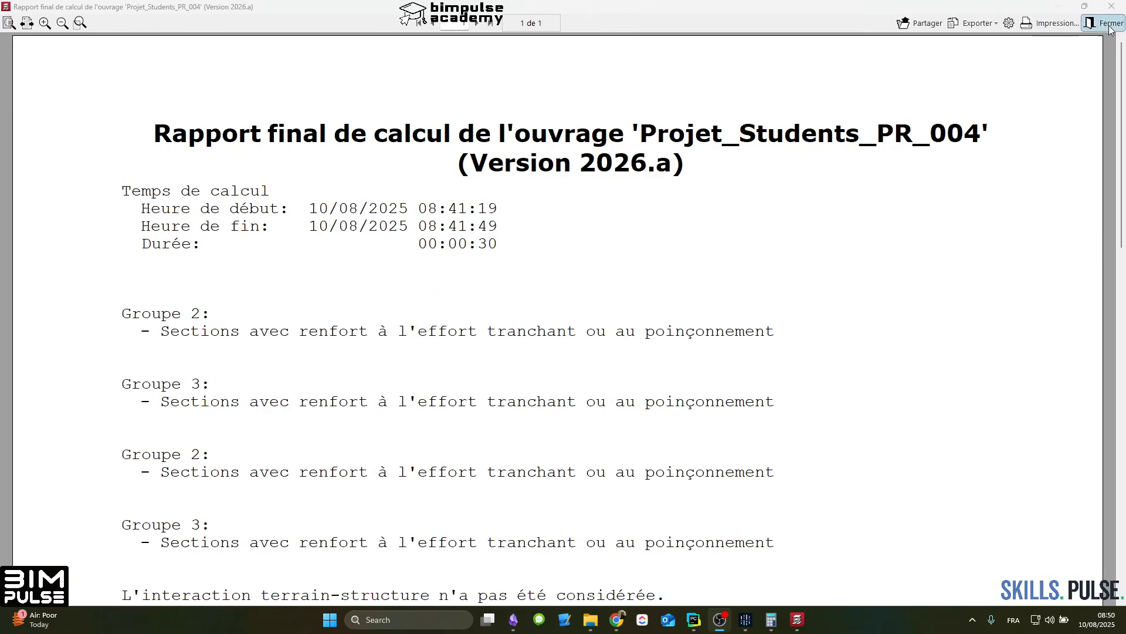
left_click(1111, 24)
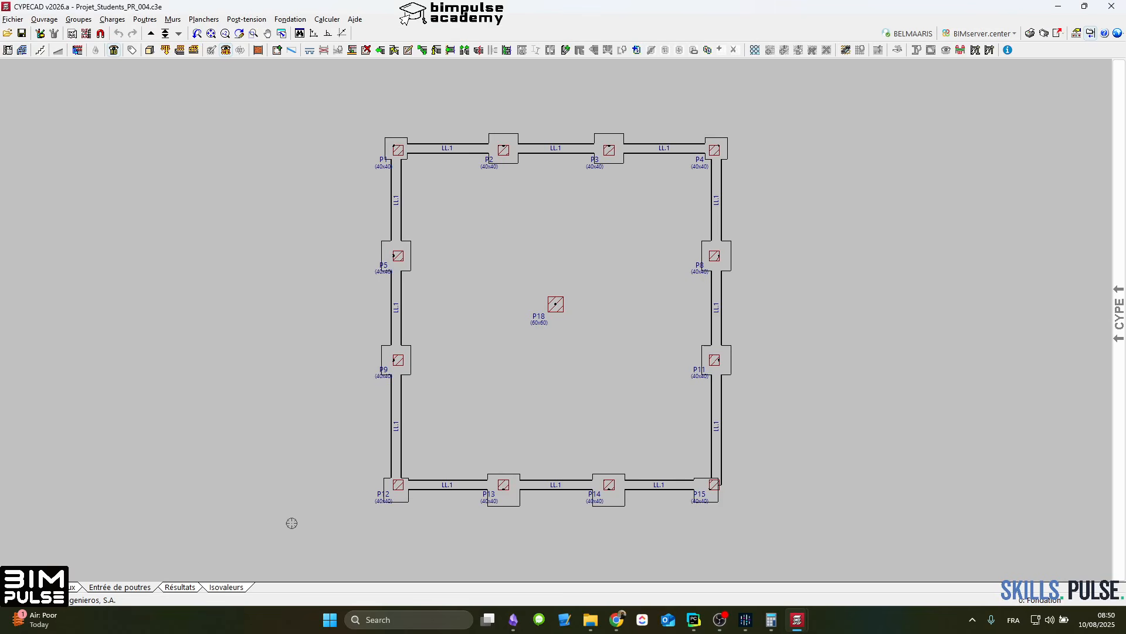
left_click(1044, 32)
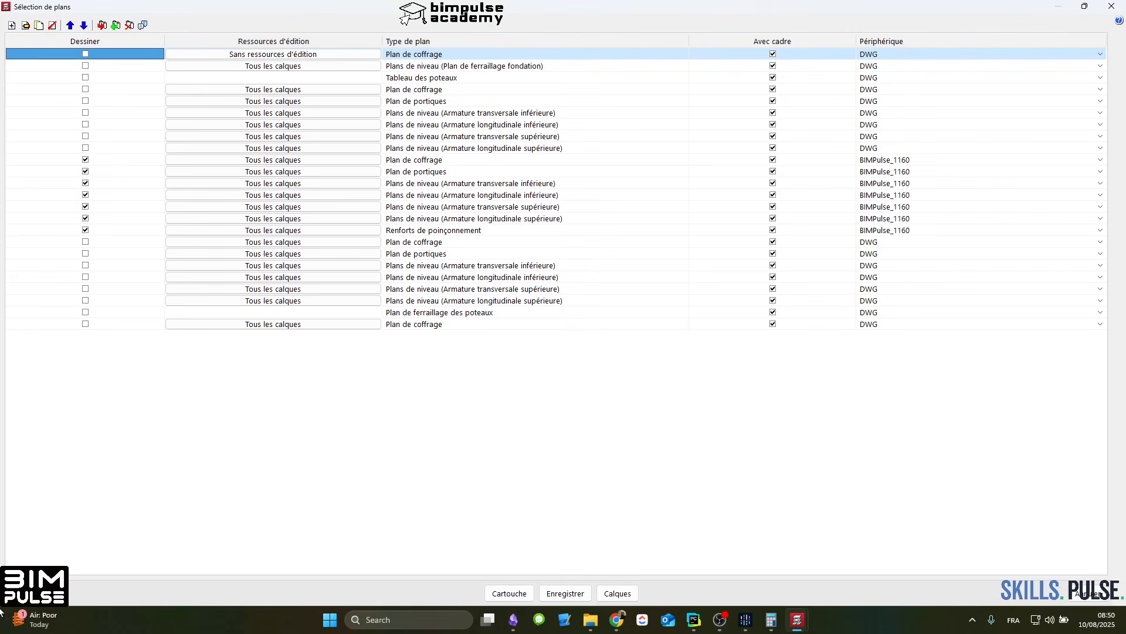
Step: Generate the marked plans while keeping the previous composition
left_click(27, 593)
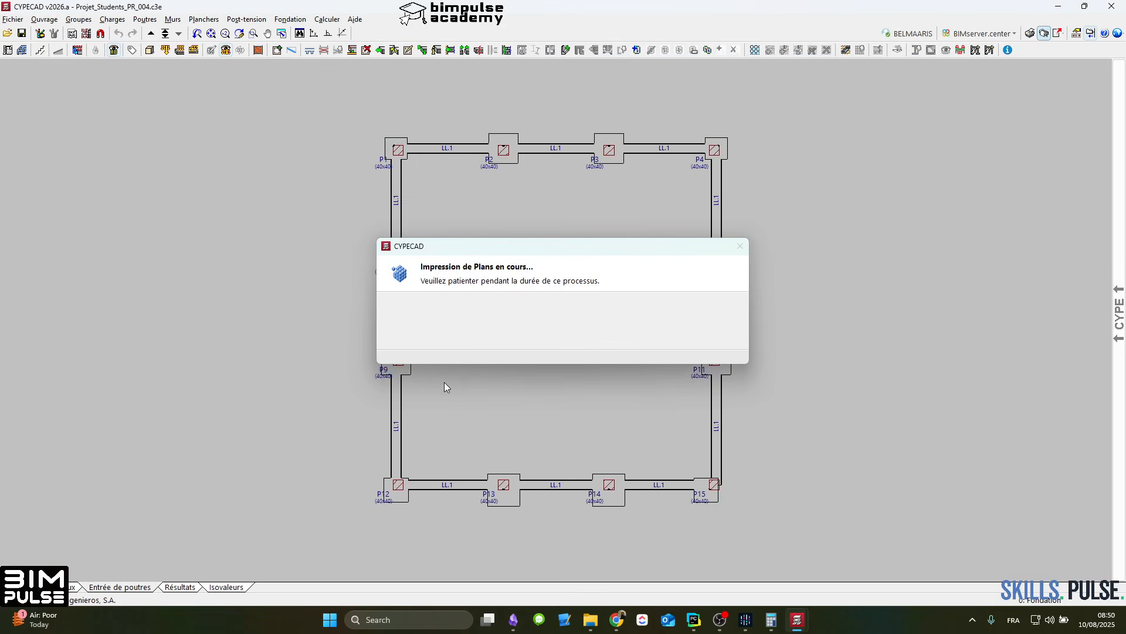
left_click(418, 337)
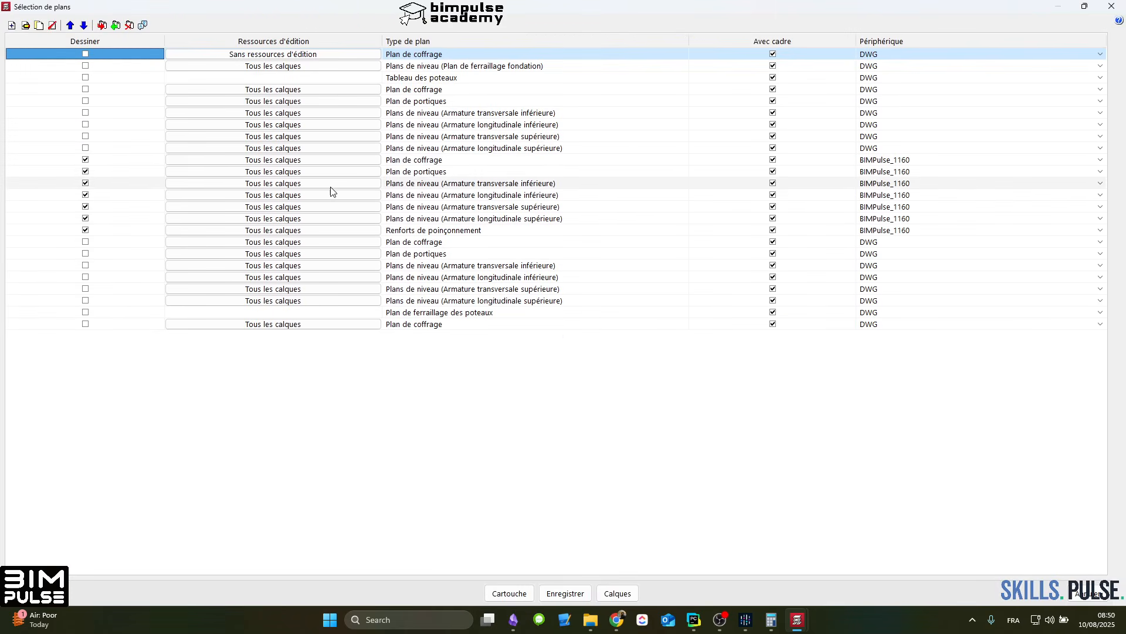
Step: Exclude the BIMPulse_1160 Plan de portiques and Renforts de poinçonnement, and generate the remaining marked plans with the previous composition
left_click(340, 173)
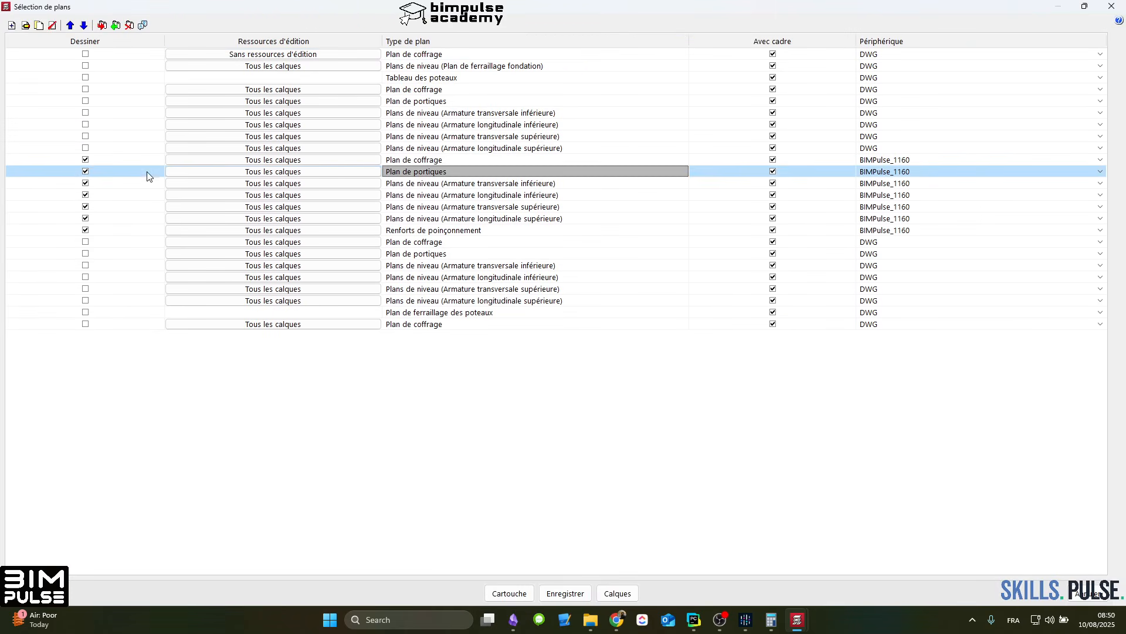
left_click(148, 172)
left_click(141, 230)
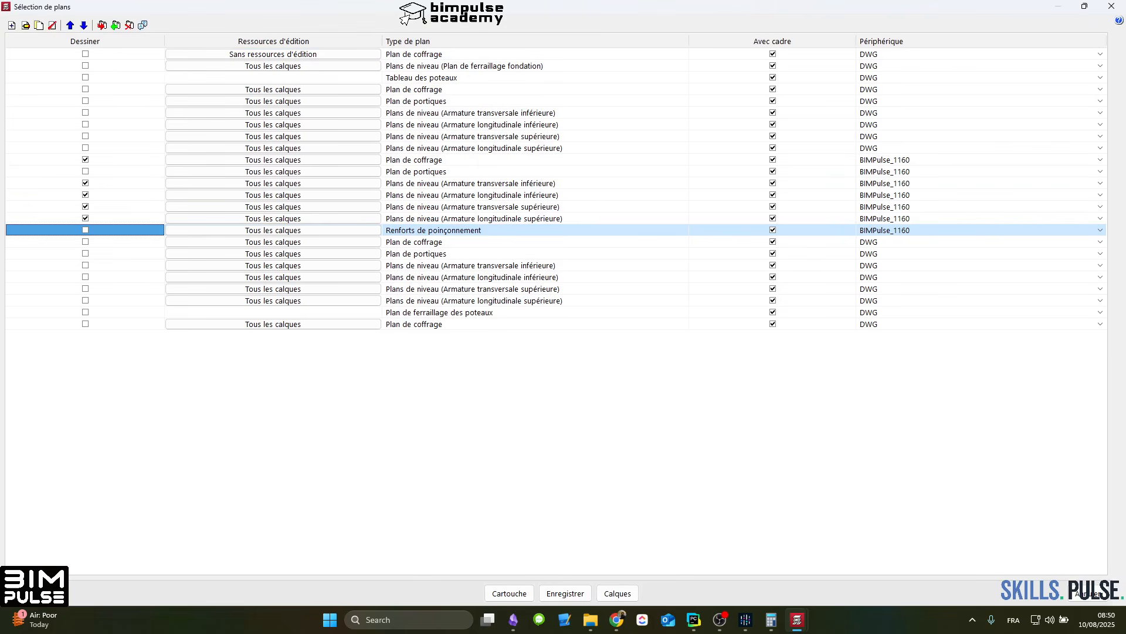
left_click(27, 594)
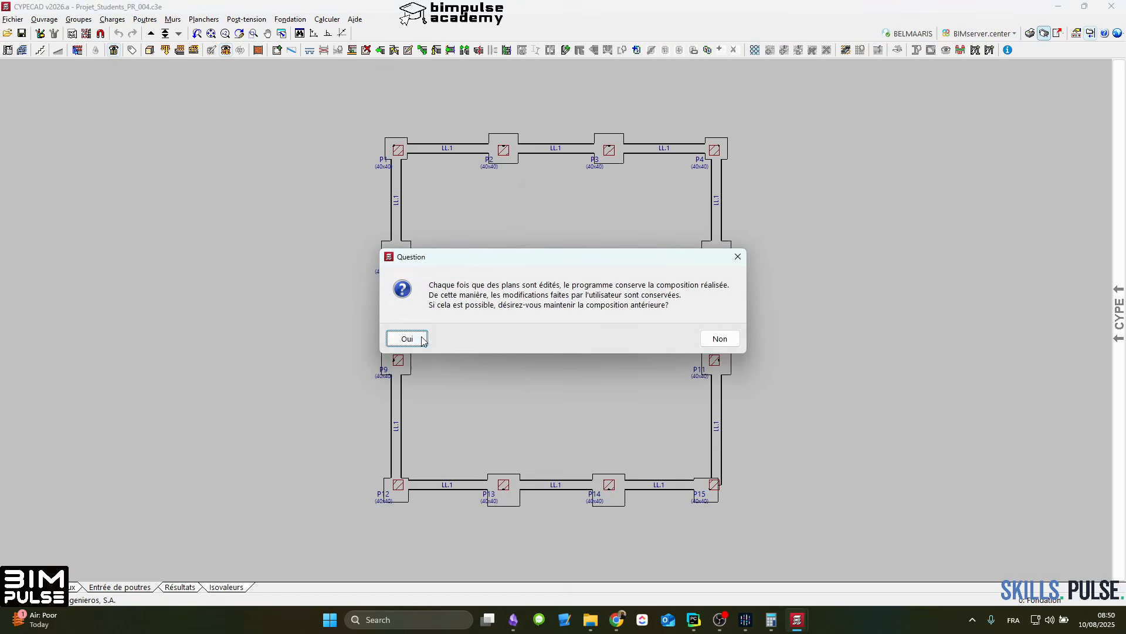
left_click(421, 333)
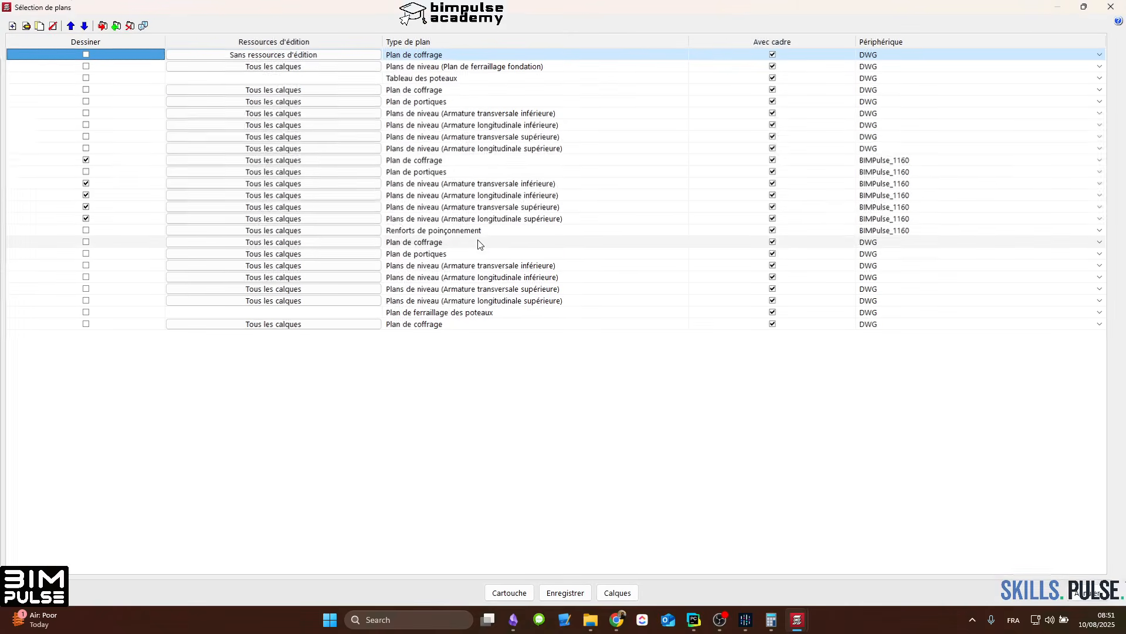
Step: Mark the BIMPulse_1160 Plan de portiques and Renforts de poinçonnement for drawing again and generate all marked plans
left_click(126, 171)
left_click(108, 230)
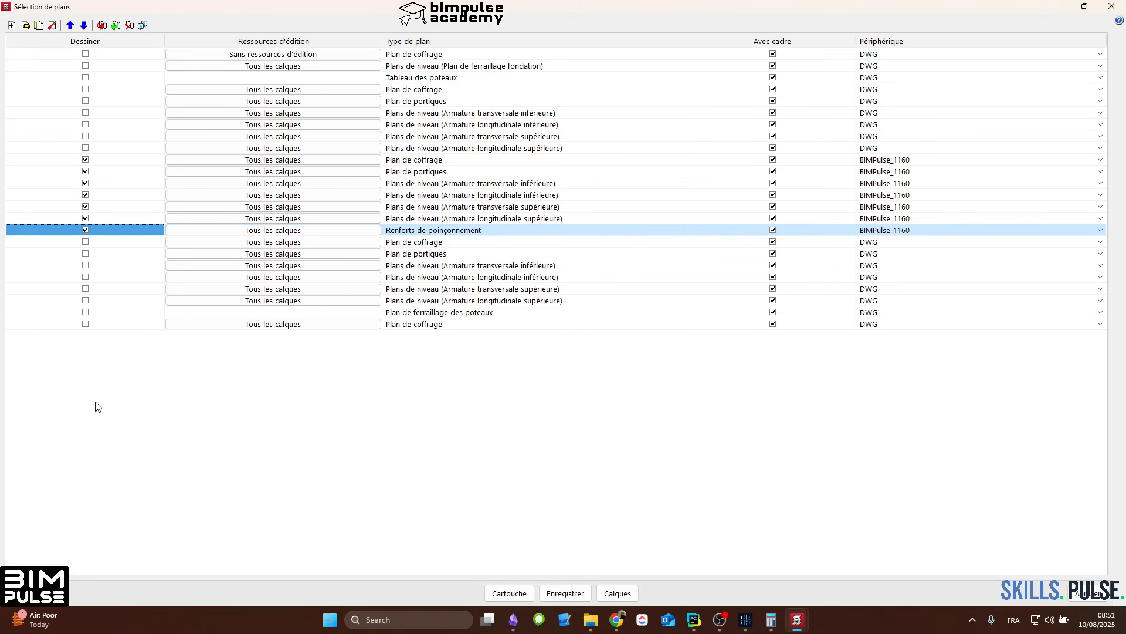
left_click(30, 593)
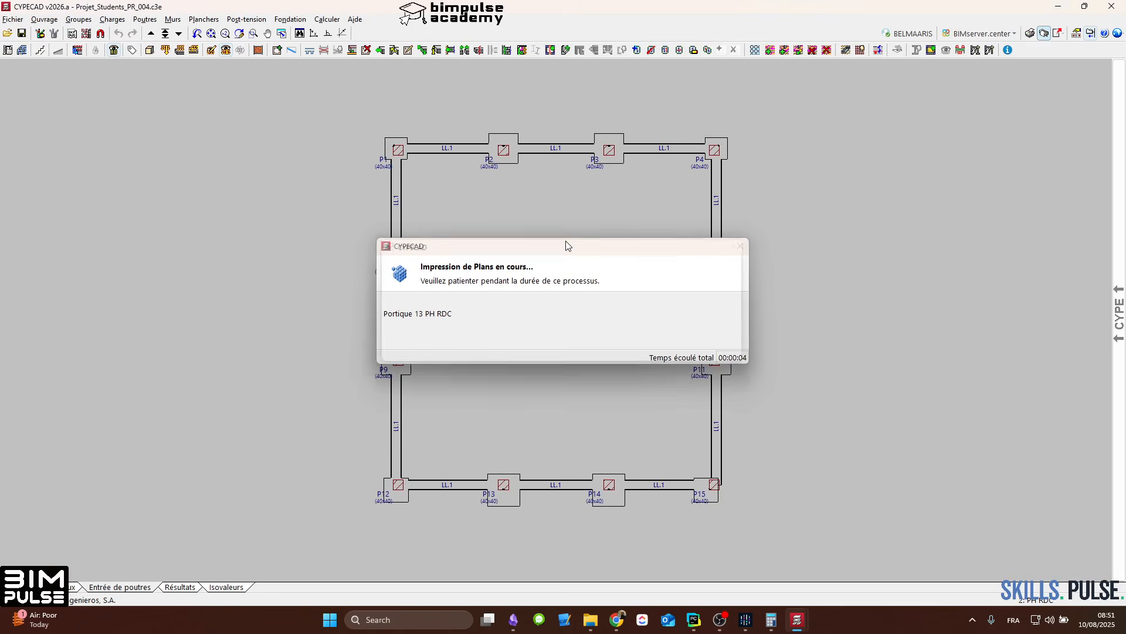
key("Return")
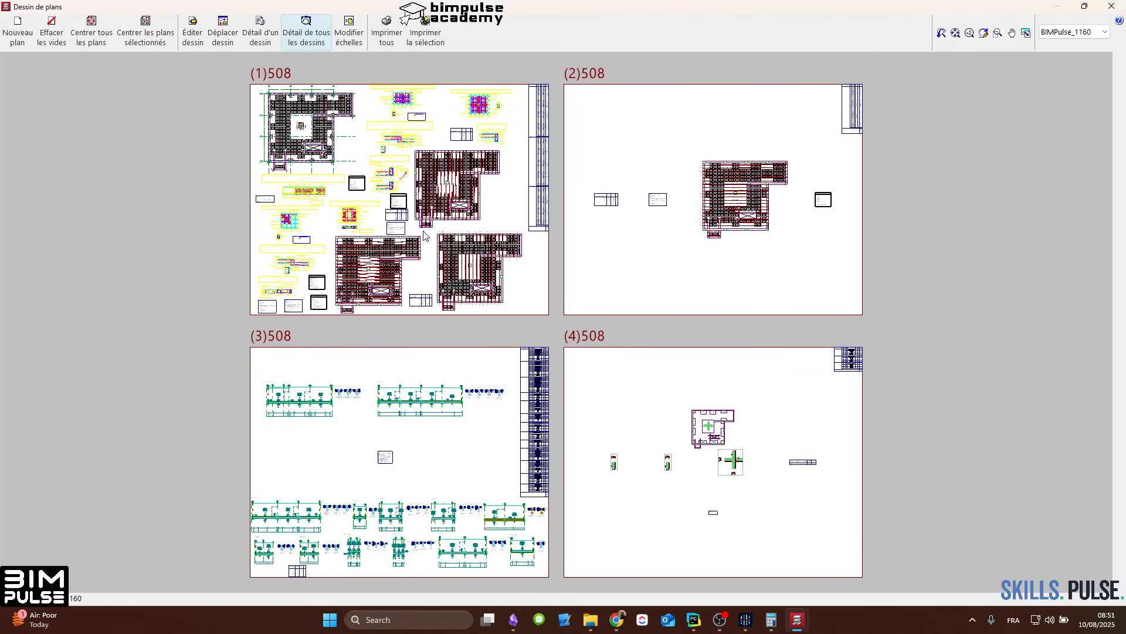
Step: Move the lower transverse, upper transverse and lower longitudinal reinforcement drawings with their tables from sheet 1 to sheet 2
scroll(426, 235, "up", 2)
middle_click_drag(476, 172, 429, 261)
scroll(340, 209, "up", 1)
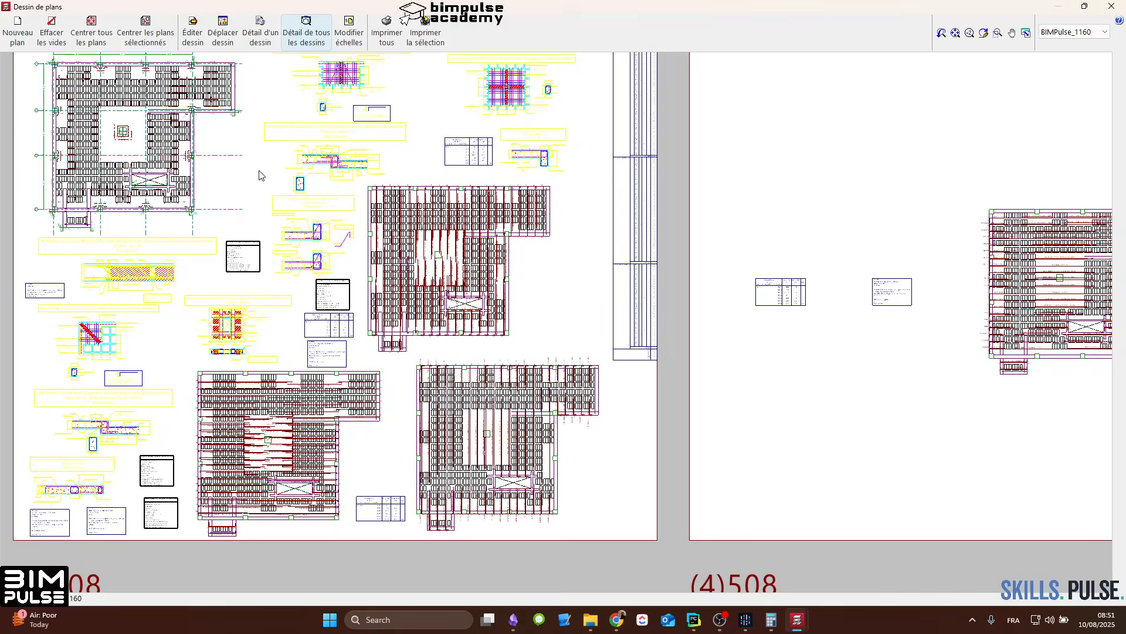
scroll(257, 167, "down", 1)
left_click(228, 42)
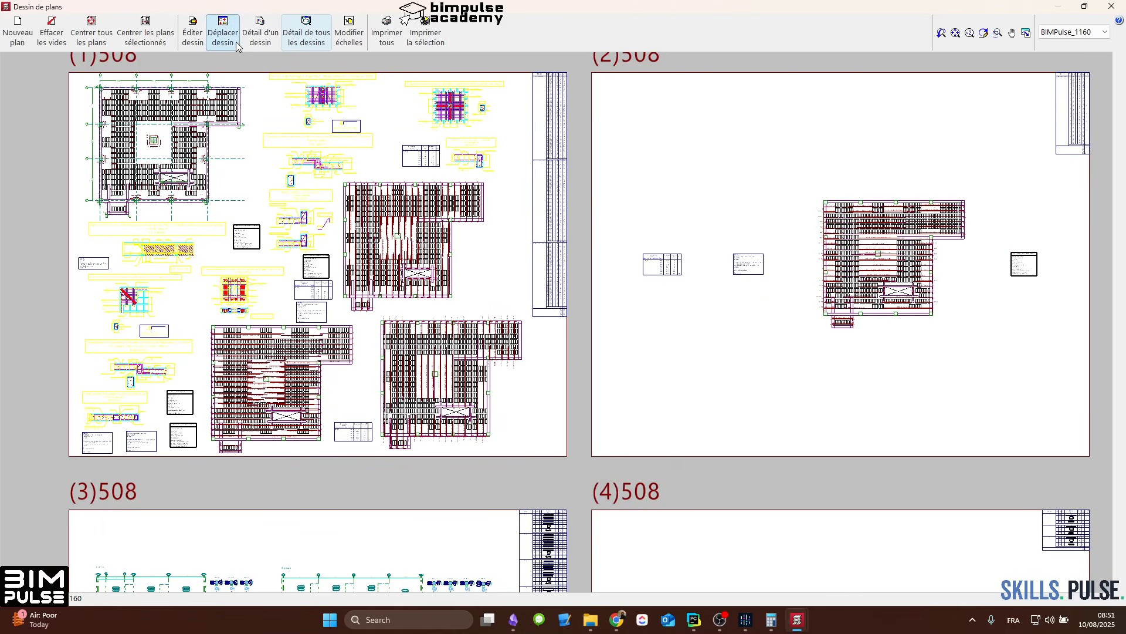
left_click(319, 37)
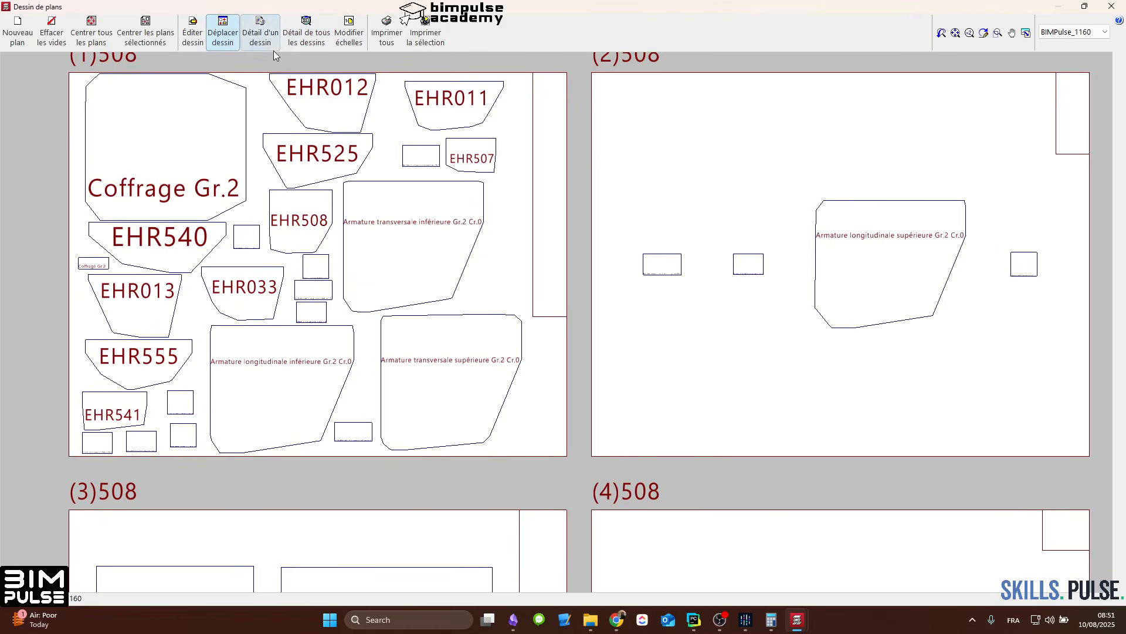
left_click(425, 422)
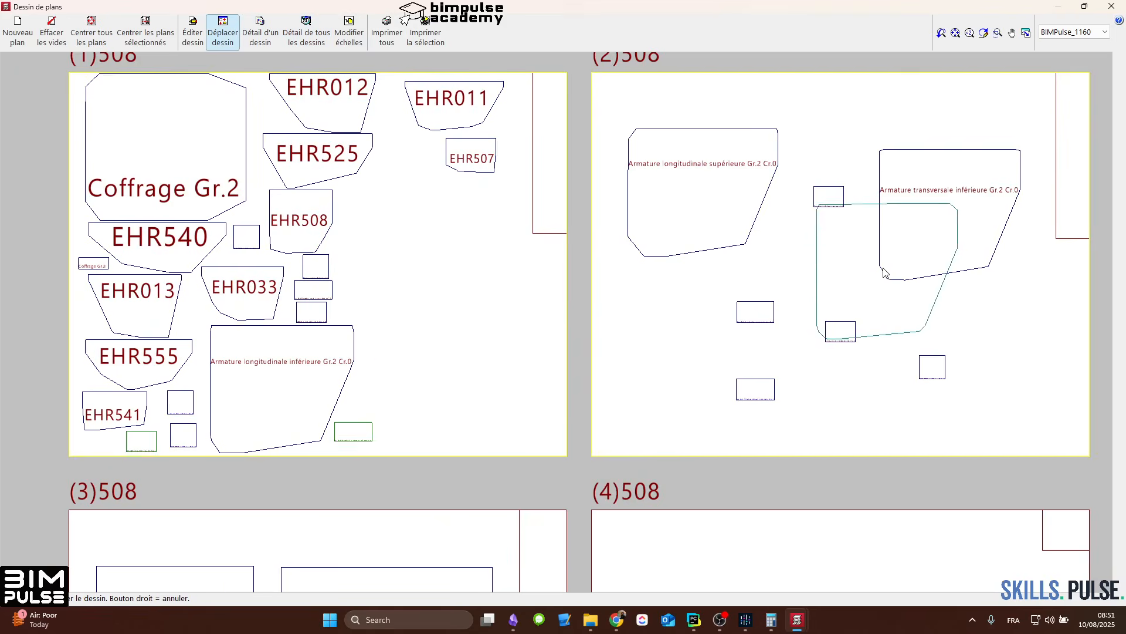
left_click(884, 270)
left_click(317, 413)
left_click(895, 379)
Step: Move the punching reinforcement drawings and tables from sheet 4 to sheet 1, spread out sheet 1's details, and erase the empty sheet
middle_click_drag(835, 477, 768, 142)
scroll(768, 142, "down", 1)
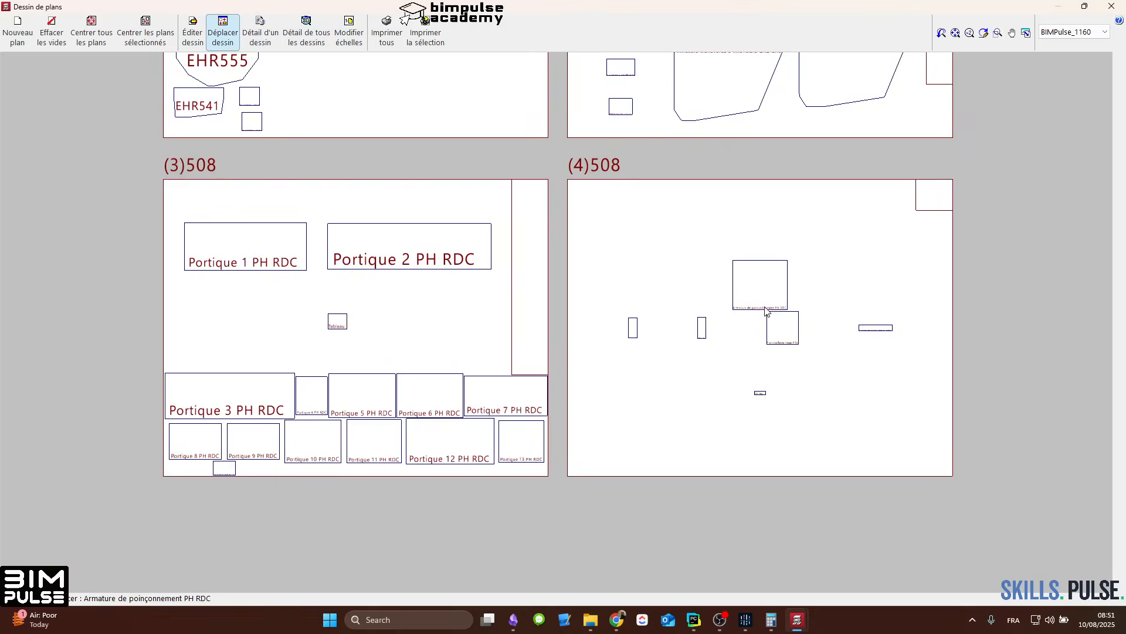
left_click(764, 303)
left_click(460, 113)
left_click(374, 338)
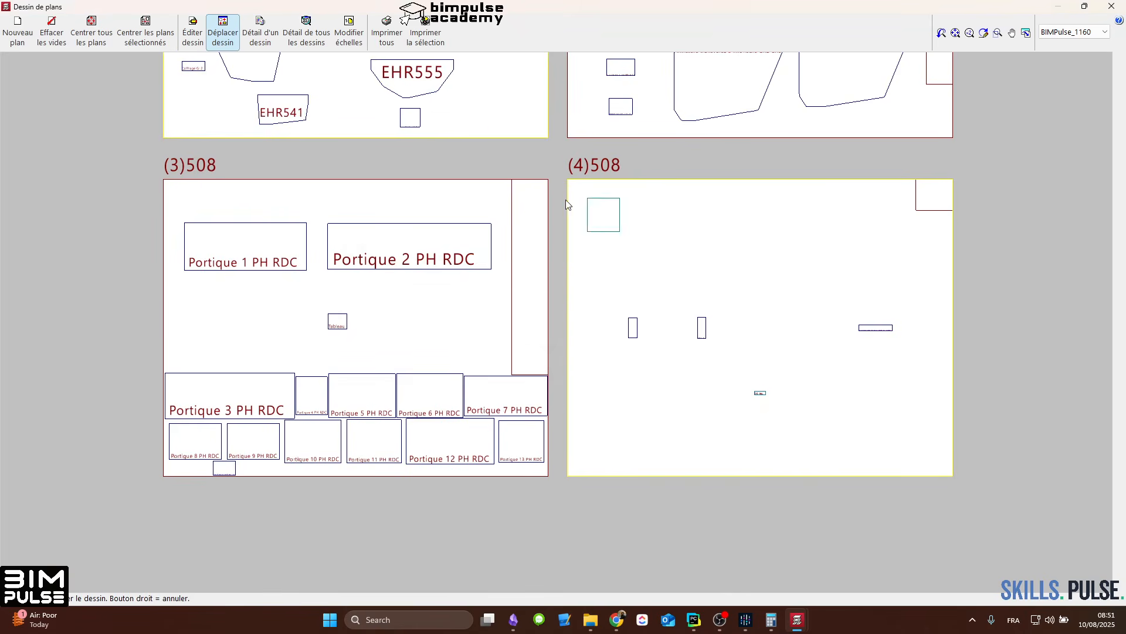
left_click(886, 317)
left_click(474, 102)
left_click(673, 325)
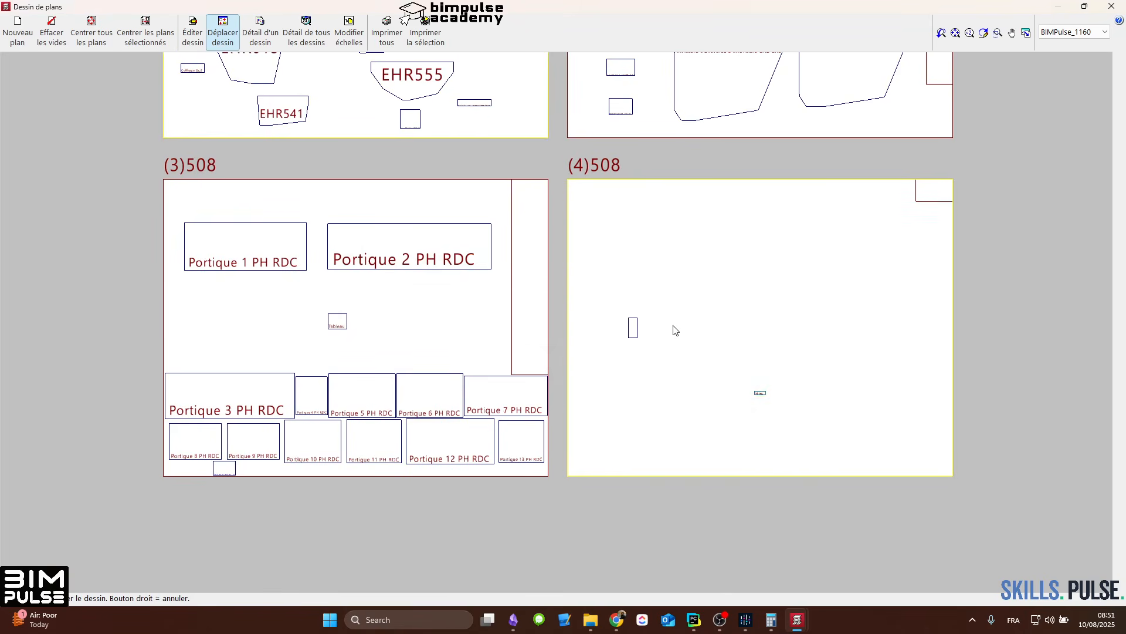
left_click(495, 97)
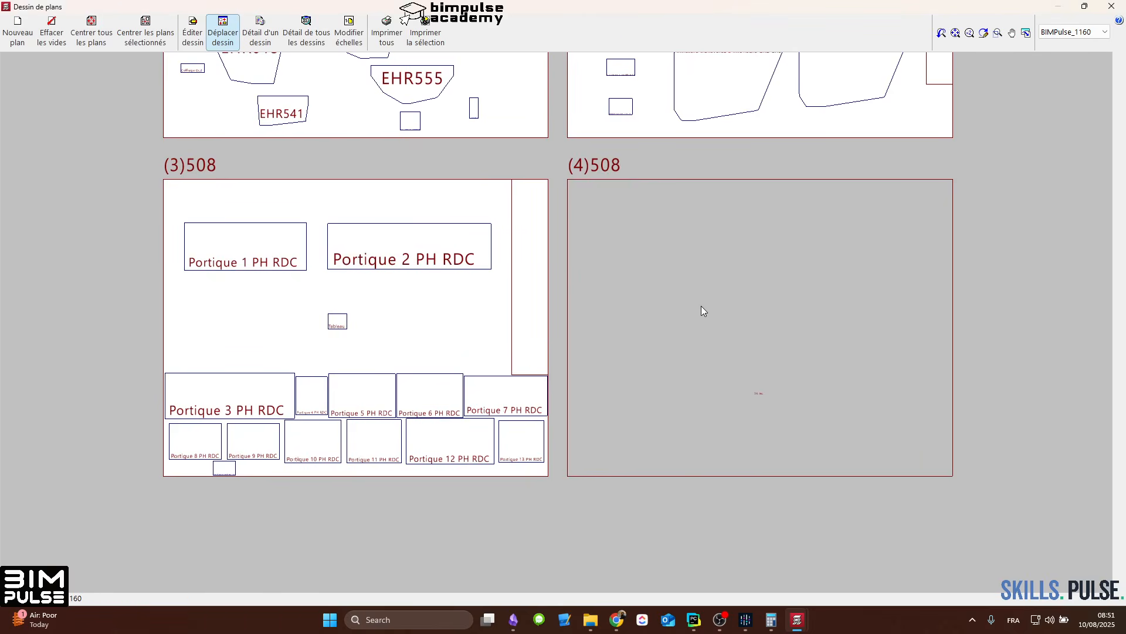
scroll(701, 305, "down", 3)
left_click(51, 35)
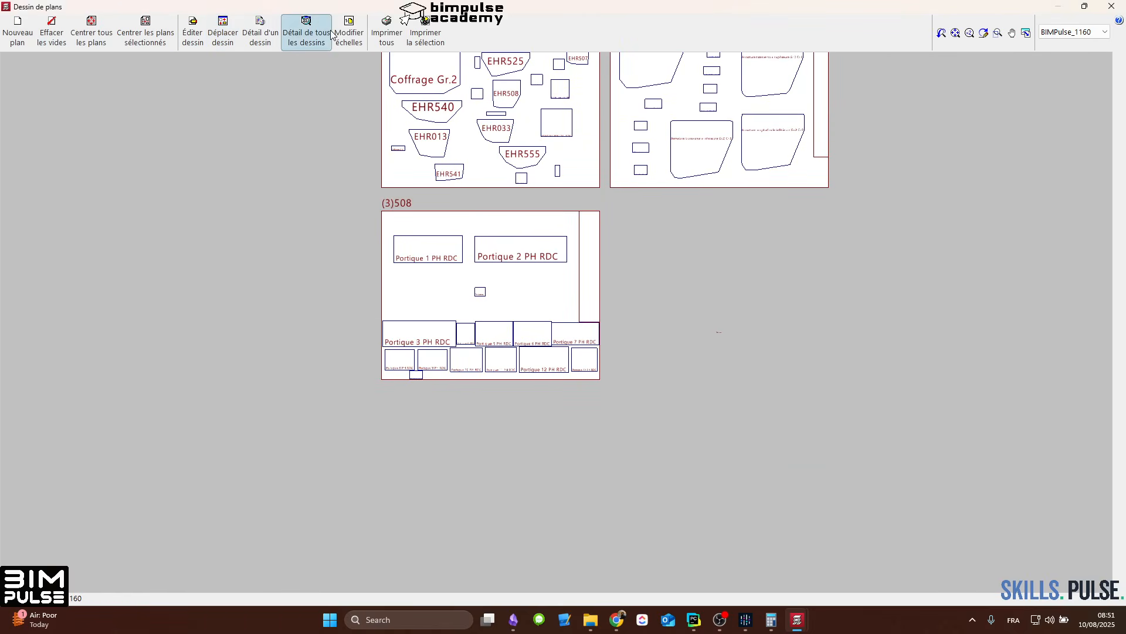
Step: Show the details of all drawings and examine how the reinforcement of Portique 1 is represented on sheet 3
left_click(314, 31)
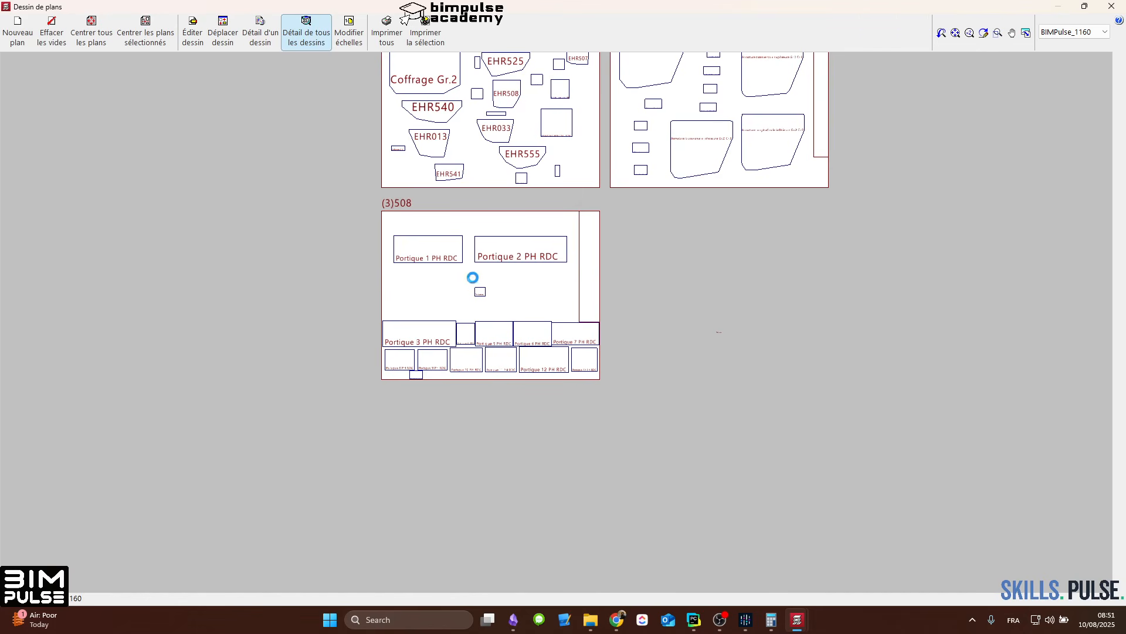
scroll(446, 255, "up", 5)
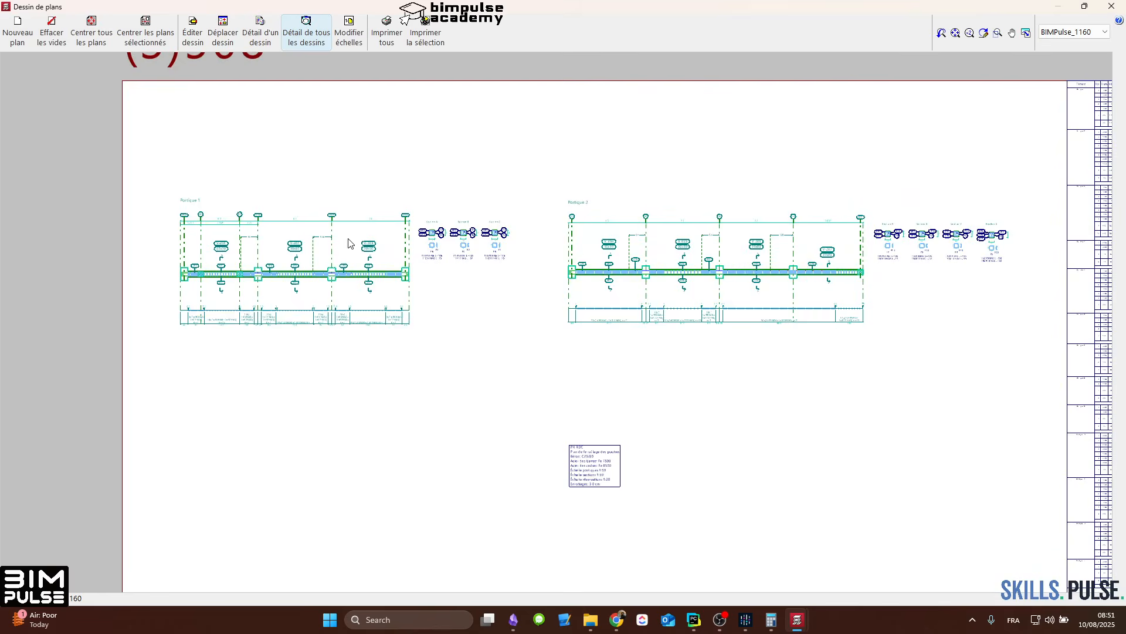
scroll(348, 243, "up", 5)
middle_click_drag(347, 244, 958, 217)
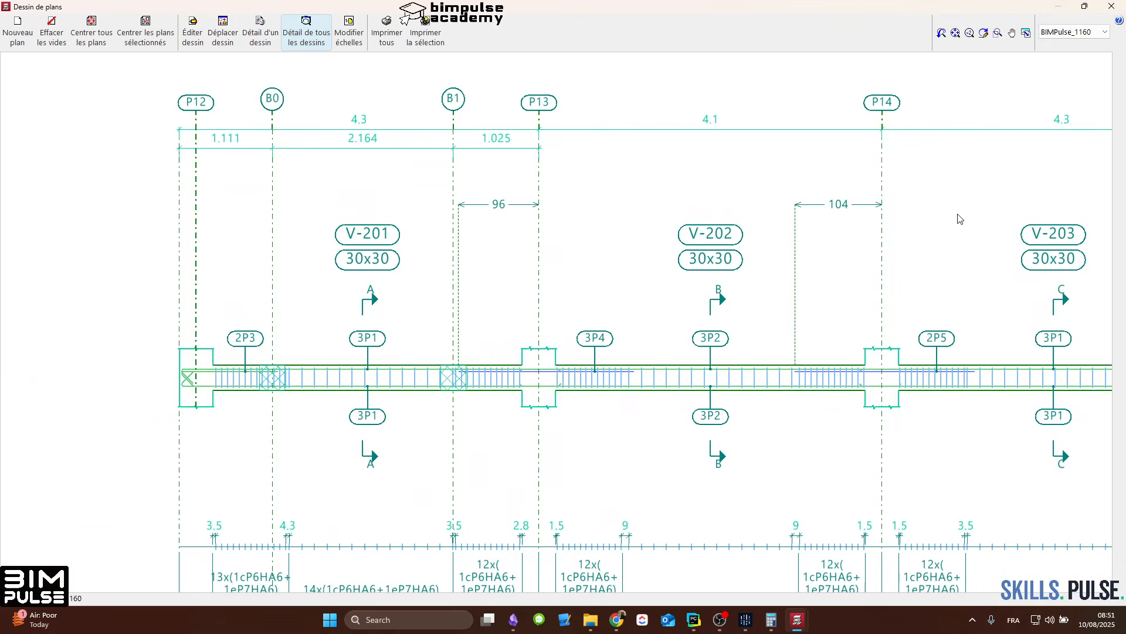
scroll(496, 362, "down", 3)
scroll(496, 362, "down", 5)
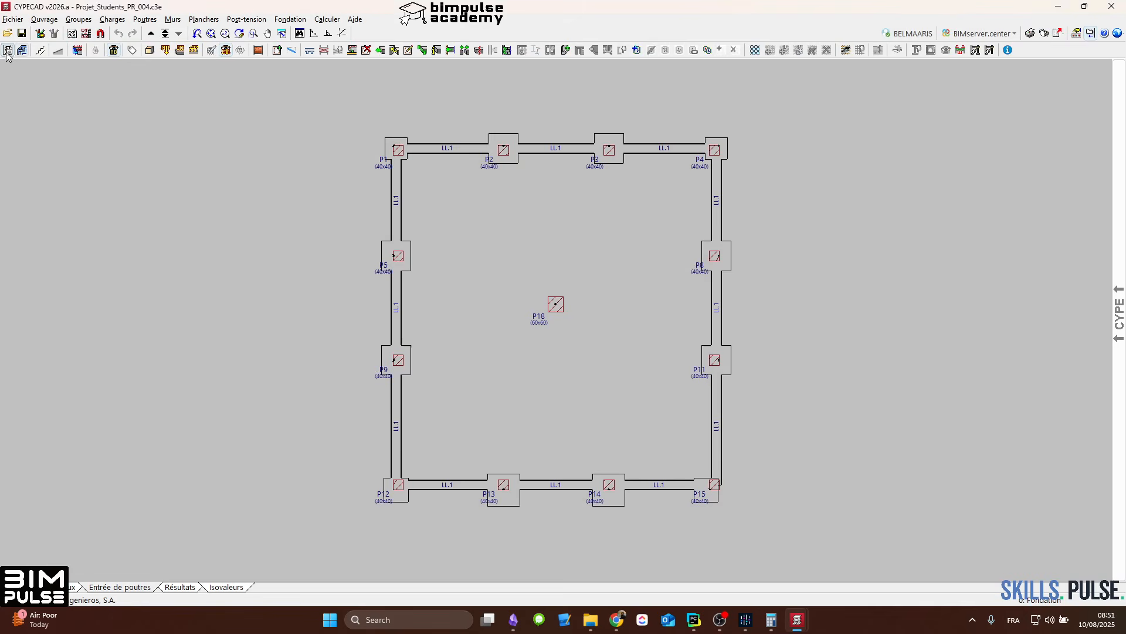
Step: Set the beam plans' representation type to Détail des armatures hors de la poutre and accept the beam options and general data
left_click(8, 50)
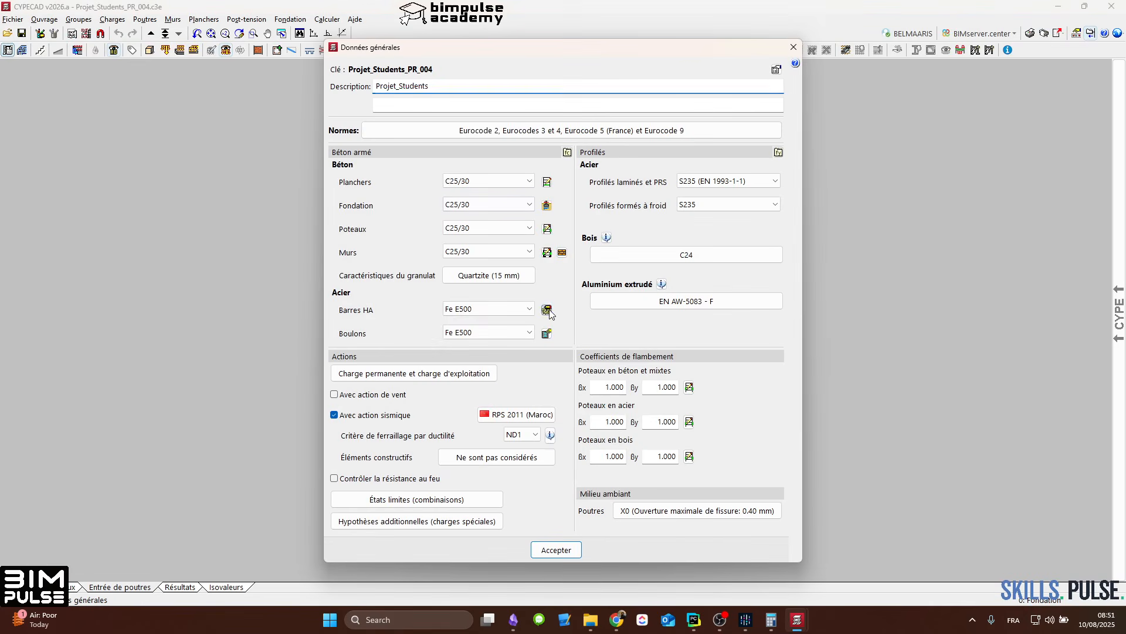
left_click(547, 310)
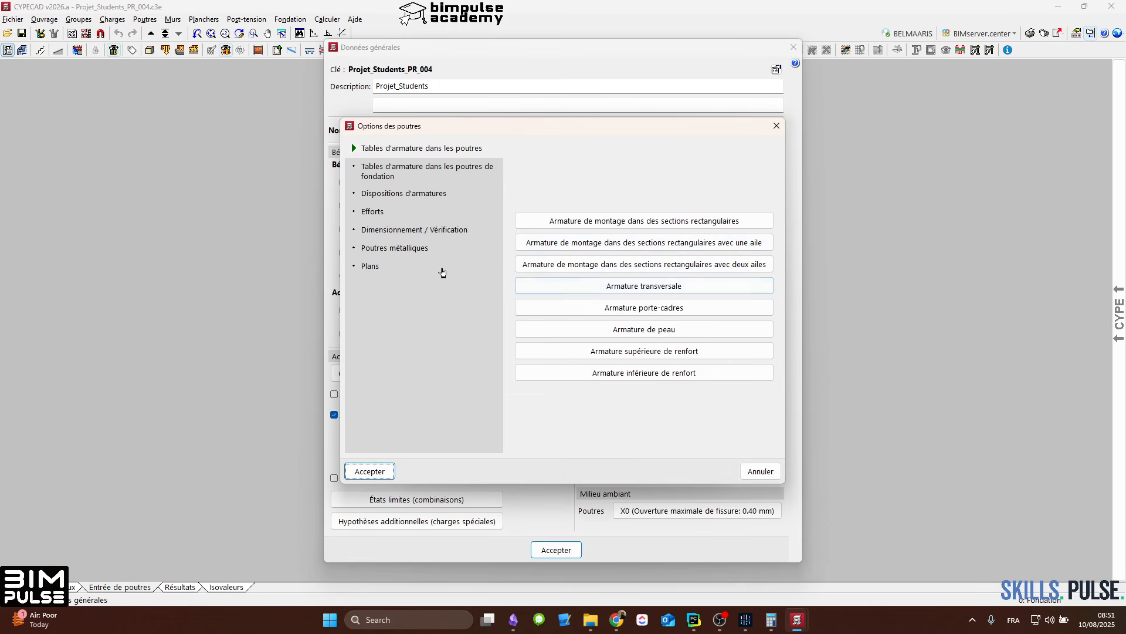
left_click(441, 271)
left_click(564, 286)
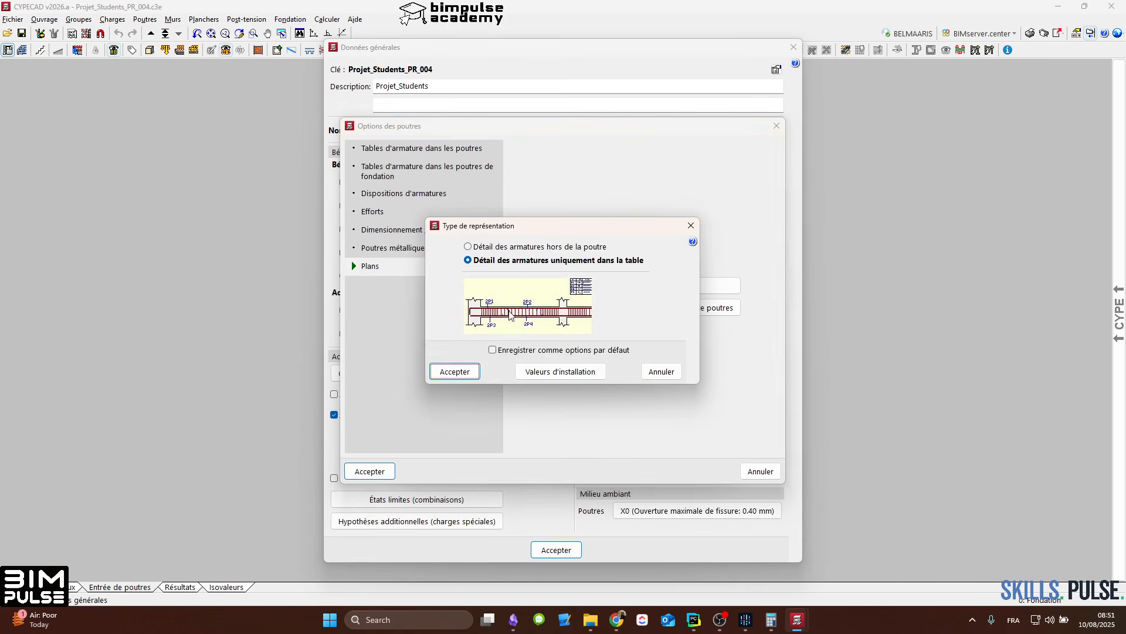
left_click(529, 246)
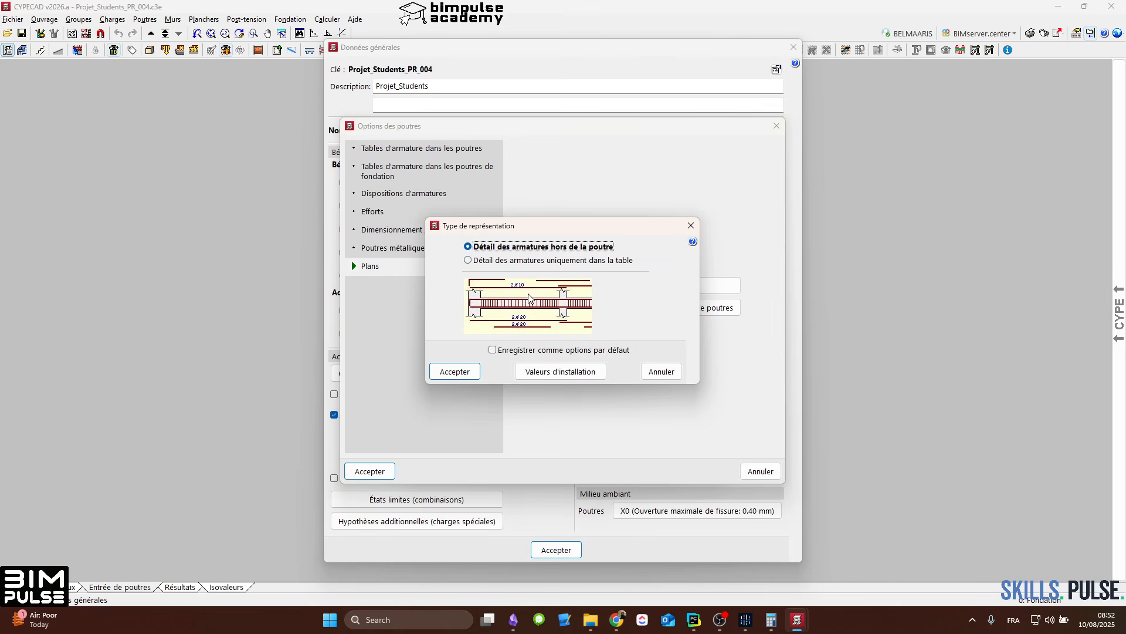
left_click(451, 378)
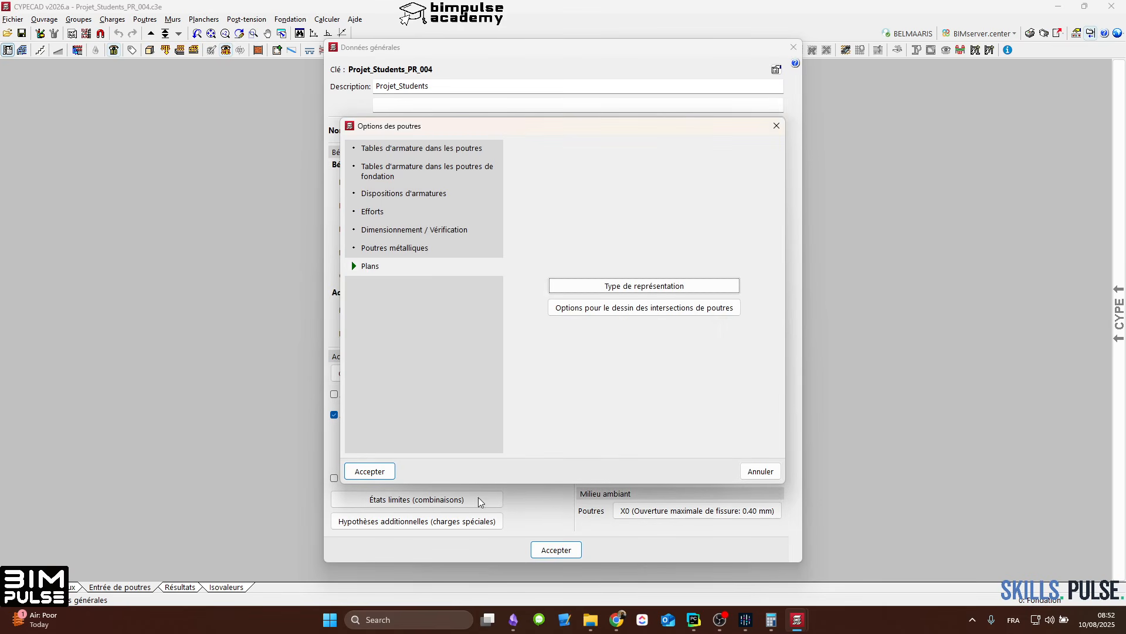
left_click(368, 470)
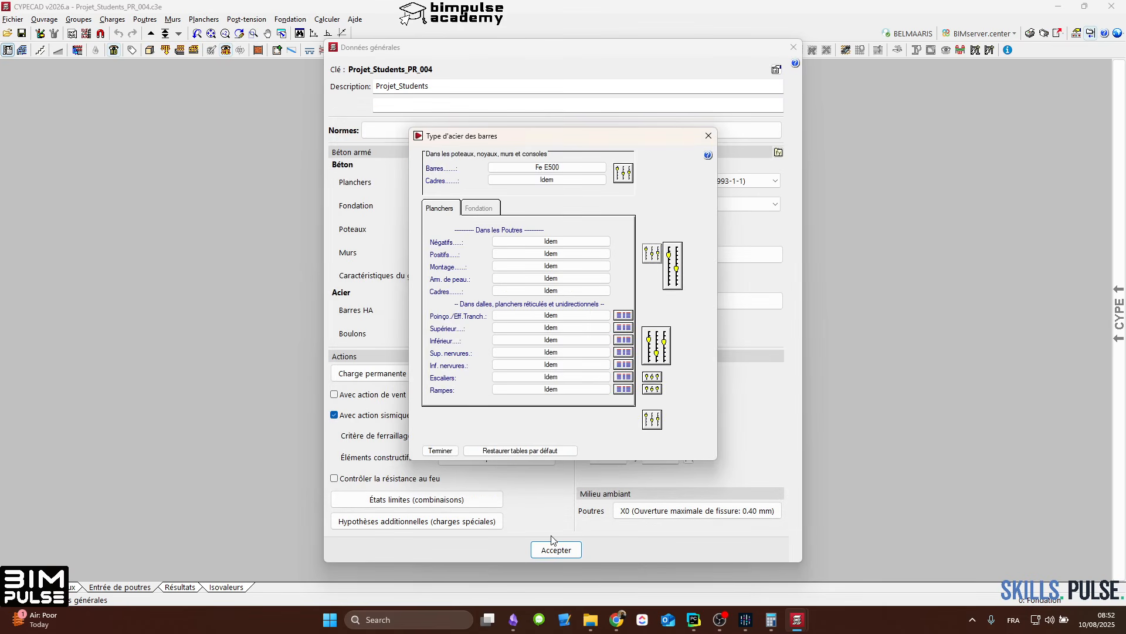
left_click(440, 450)
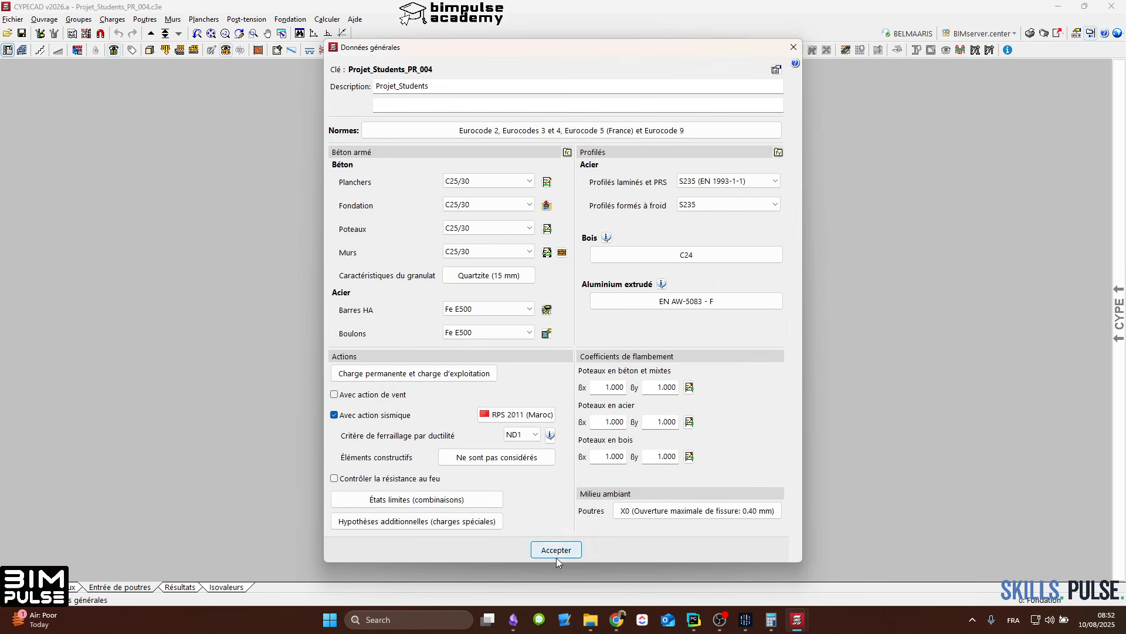
left_click(550, 550)
left_click(565, 345)
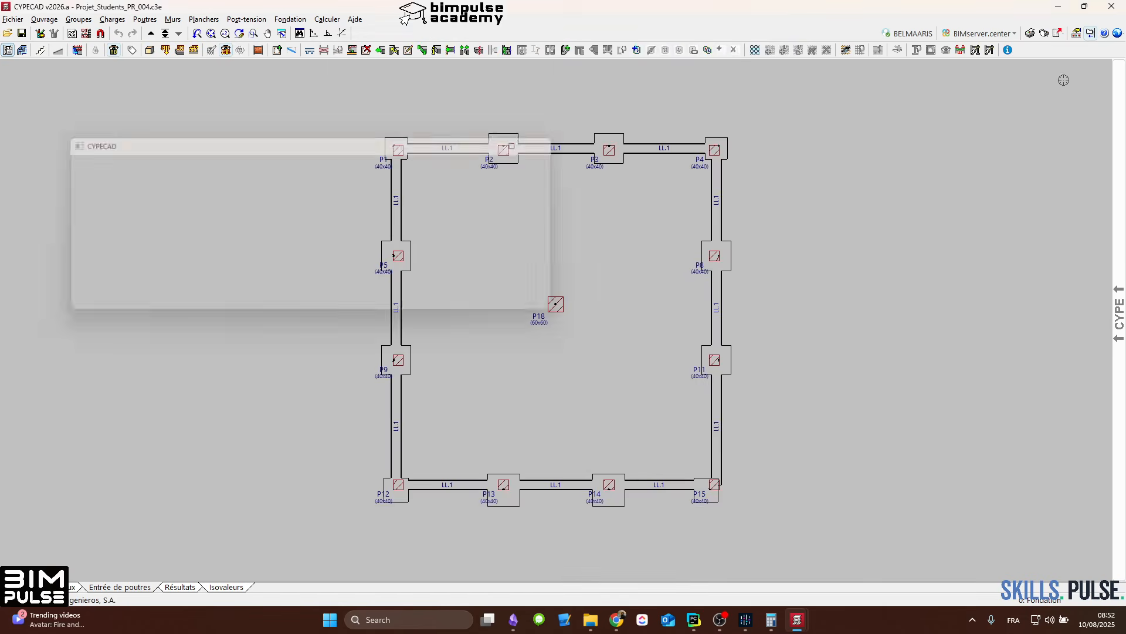
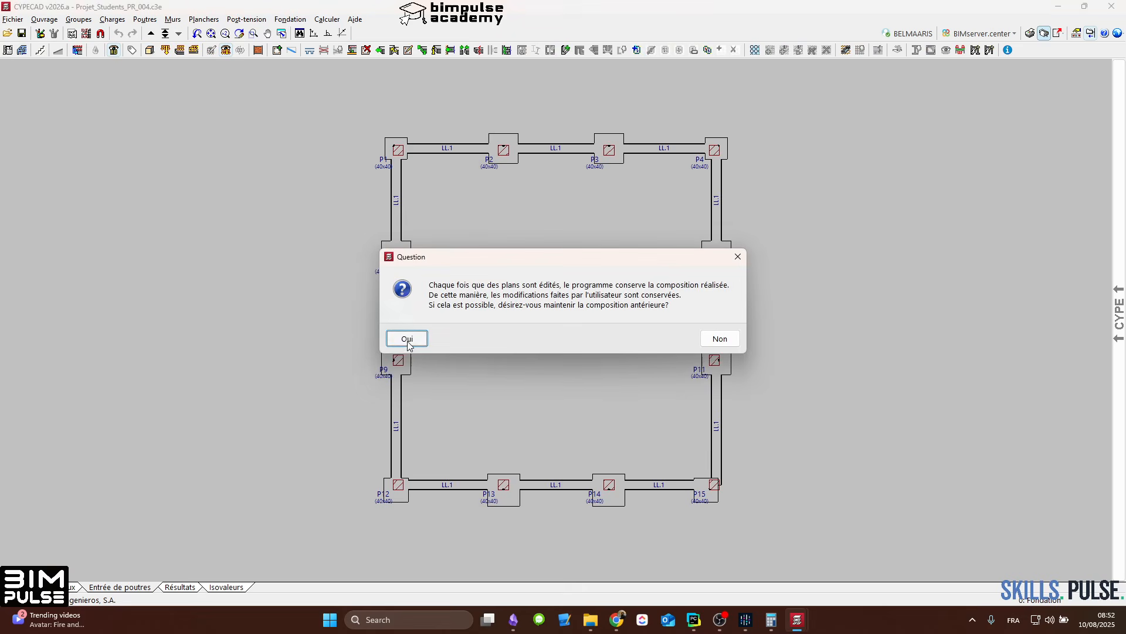
Step: Generate the plans with the previous composition kept, and show the details of all drawings to check Portique 1's reinforcement on sheet 3
left_click(407, 339)
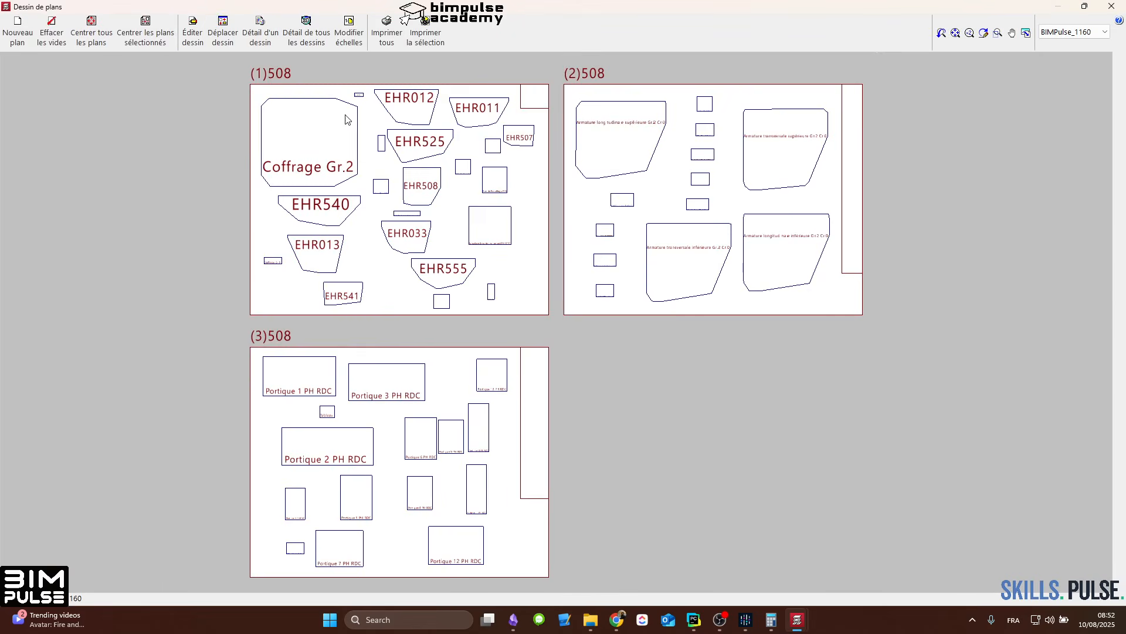
left_click(311, 41)
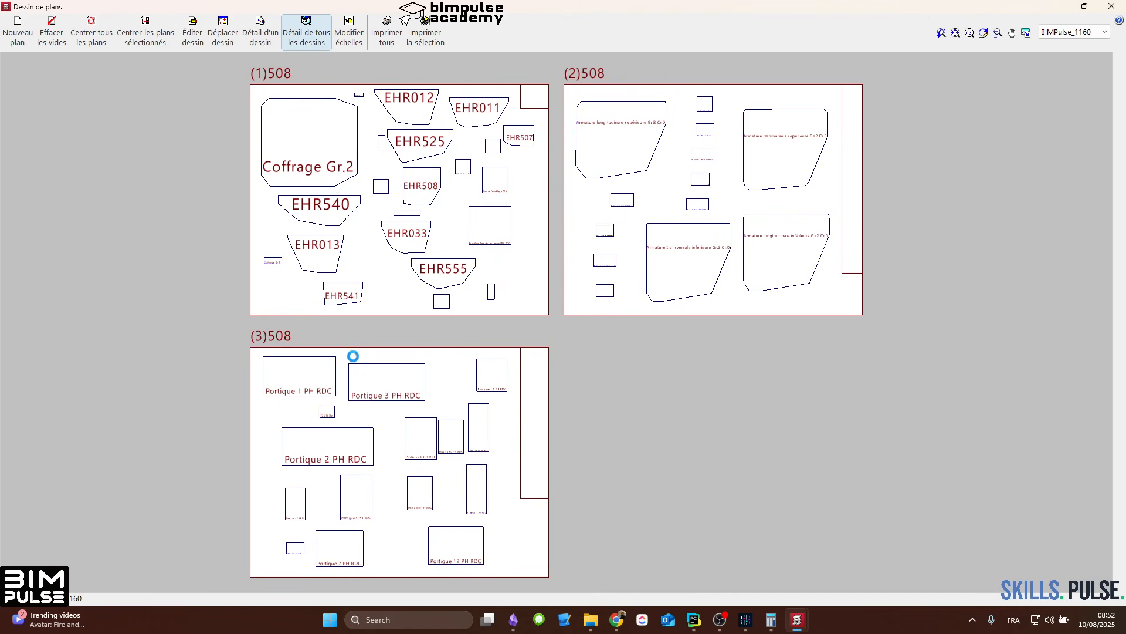
scroll(334, 365, "up", 8)
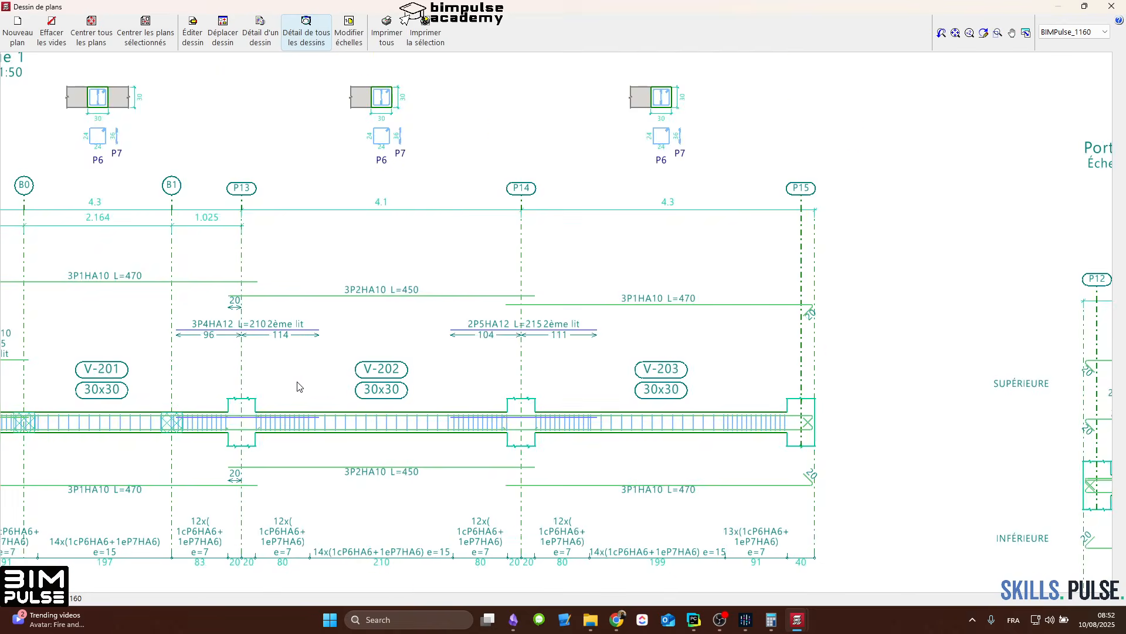
scroll(472, 353, "down", 3)
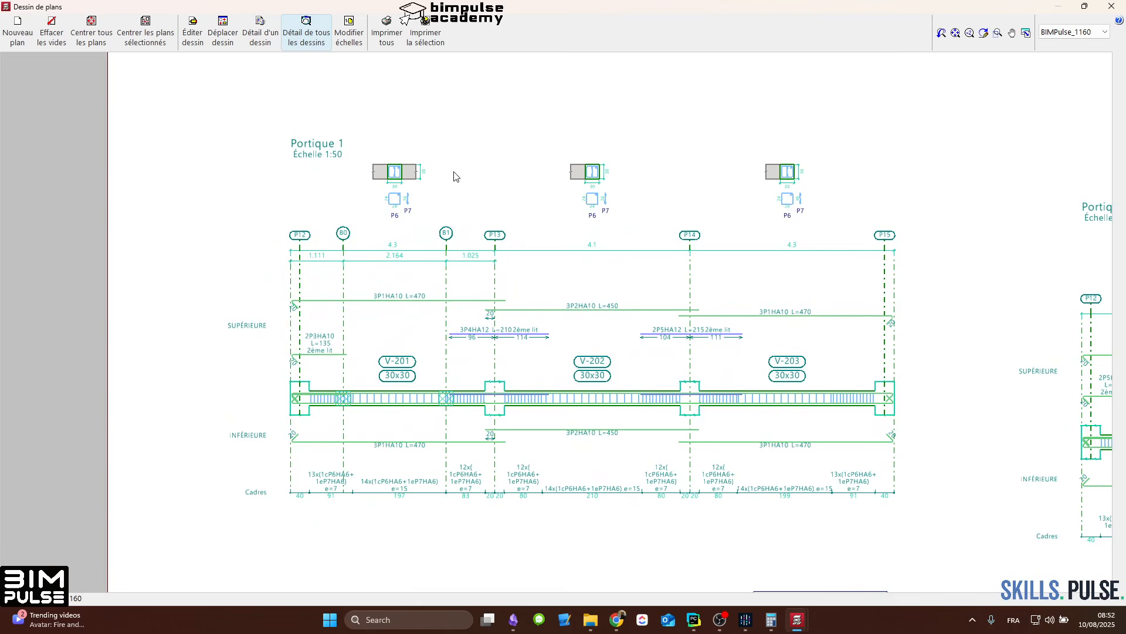
middle_click_drag(649, 273, 535, 299)
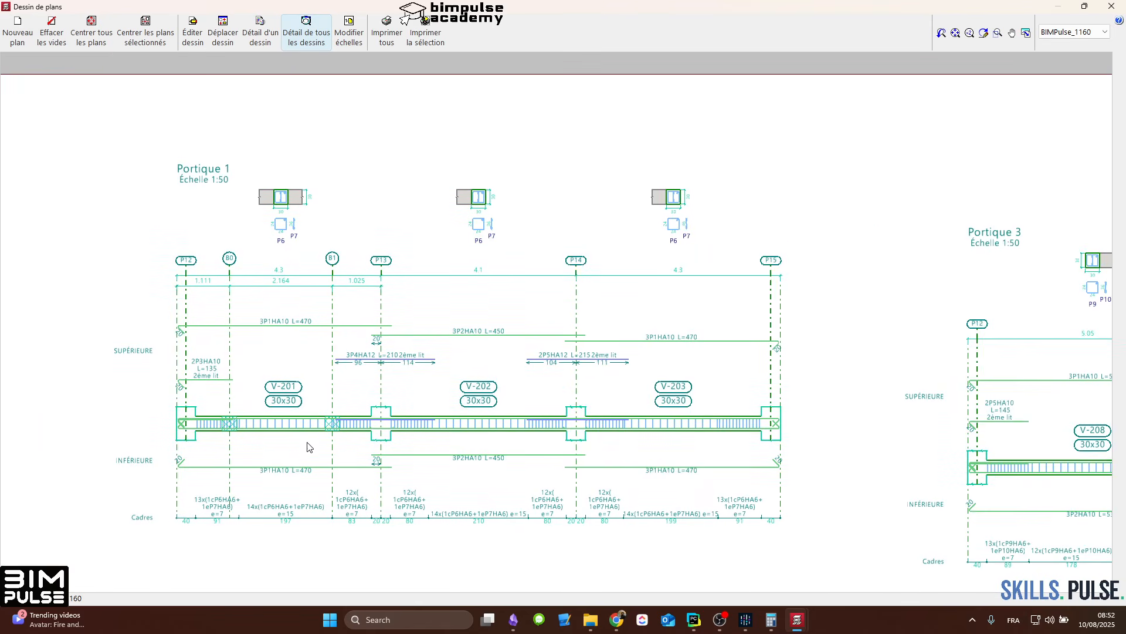
Step: Examine the beam reinforcement table on sheet 3, from Portique 1 down to Portique 13 and the steel totals per diameter
scroll(645, 347, "down", 1)
scroll(319, 303, "down", 2)
scroll(462, 322, "down", 1)
scroll(740, 320, "down", 1)
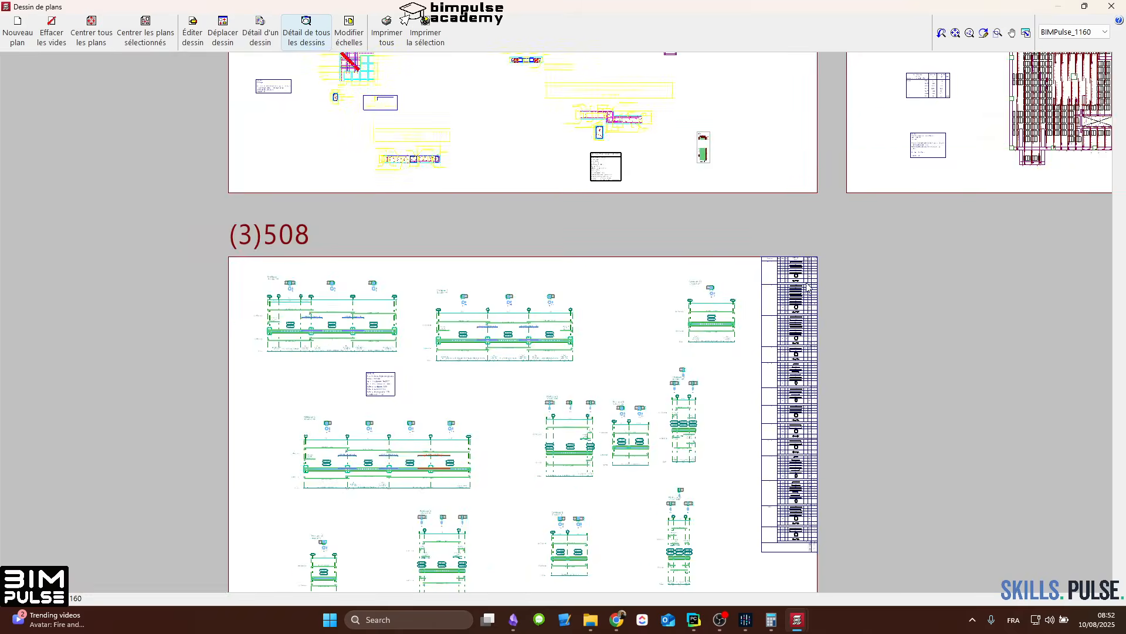
scroll(807, 288, "up", 5)
scroll(788, 250, "down", 1)
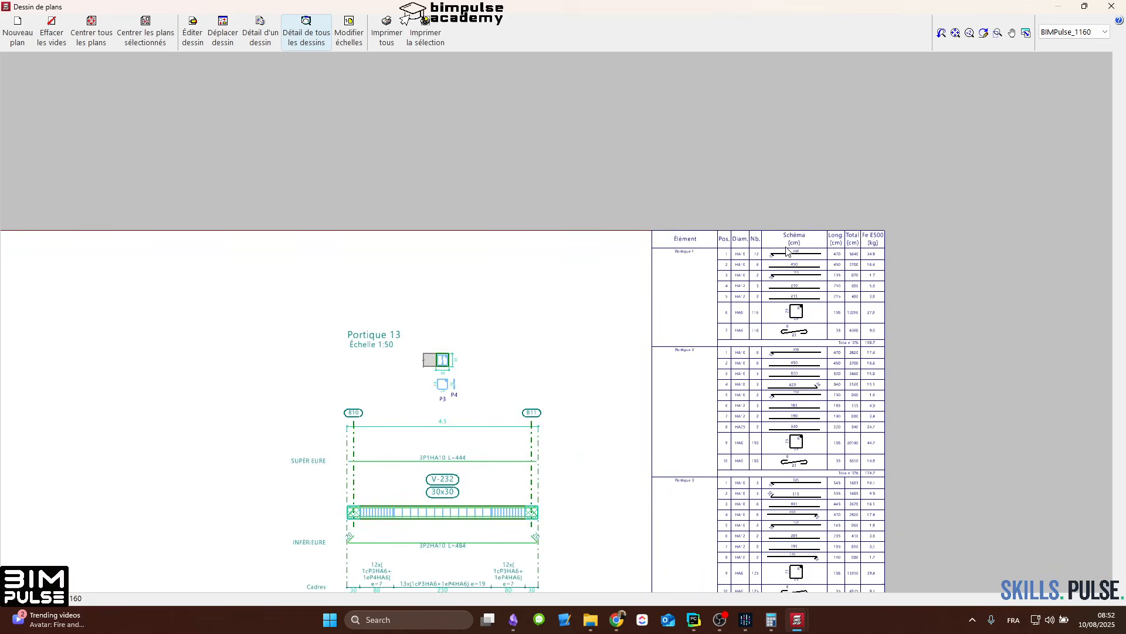
scroll(788, 250, "down", 1)
middle_click_drag(787, 366, 811, 64)
middle_click_drag(832, 358, 817, 56)
middle_click_drag(830, 401, 803, 65)
scroll(804, 65, "up", 3)
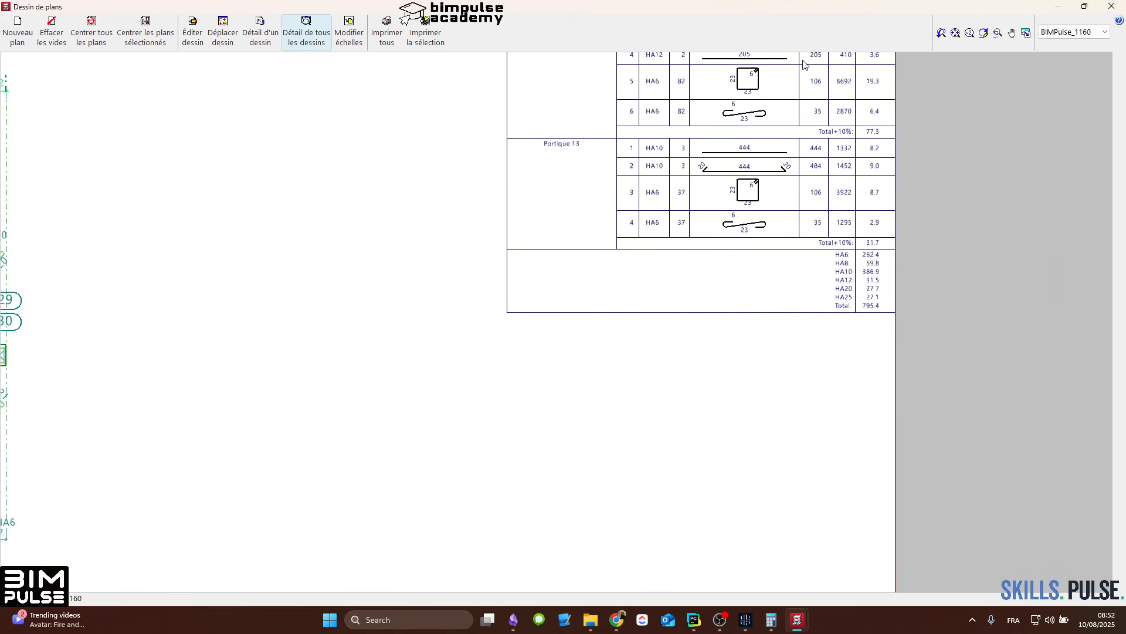
scroll(833, 194, "up", 2)
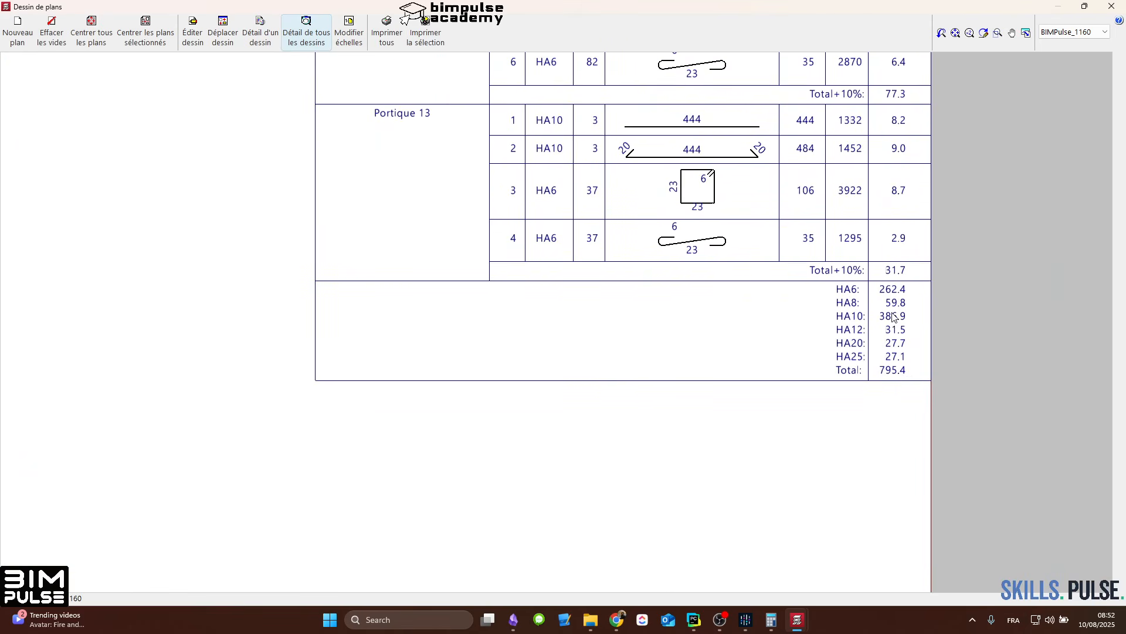
scroll(905, 266, "down", 8)
mouse_move(694, 162)
middle_mouse_down()
mouse_move(692, 329)
mouse_move(691, 305)
middle_mouse_up()
scroll(352, 256, "down", 1)
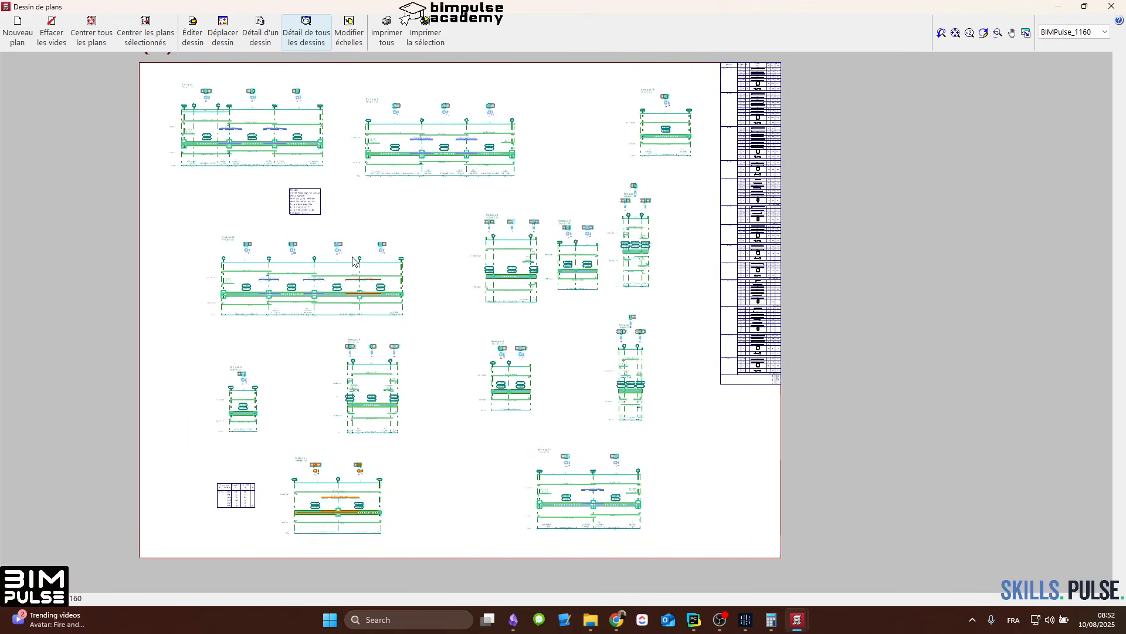
Step: Examine the formwork plan on sheet 1, including the reinforcement around the columns and the central solid zone A7
scroll(352, 261, "down", 1)
middle_click_drag(351, 129, 454, 497)
middle_click_drag(1069, 229, 748, 208)
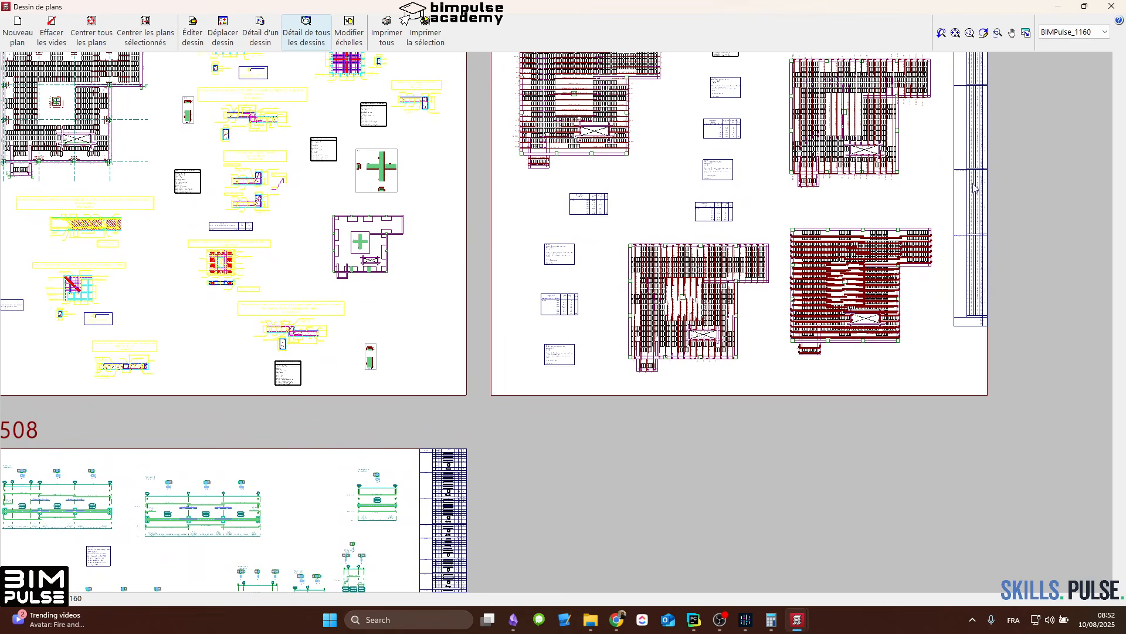
middle_click_drag(312, 222, 706, 426)
scroll(397, 269, "up", 8)
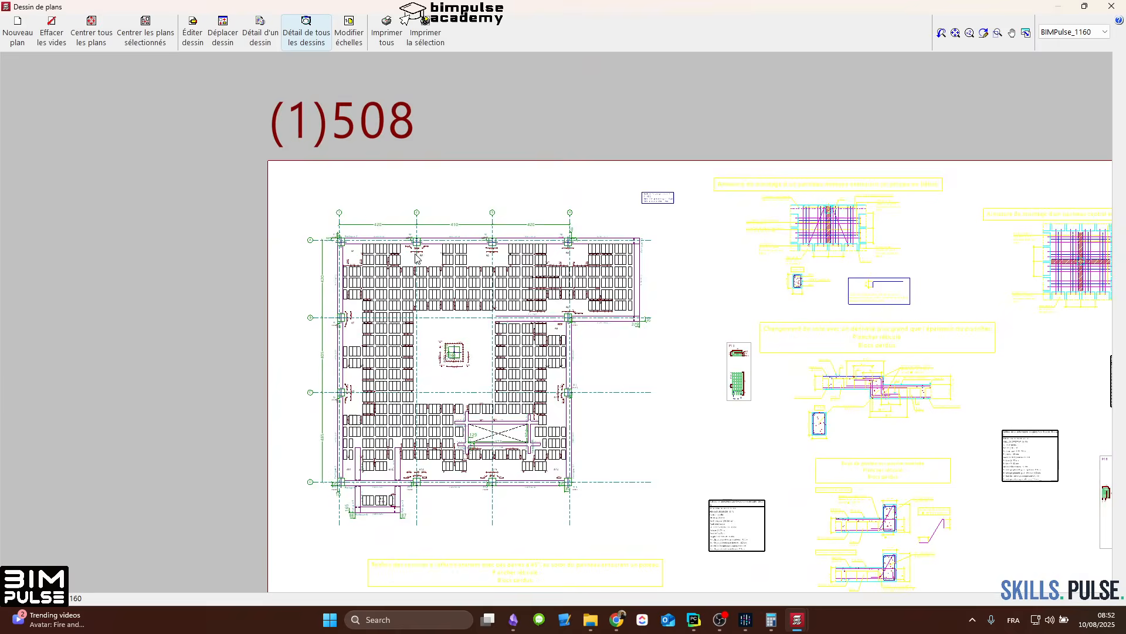
scroll(396, 268, "up", 5)
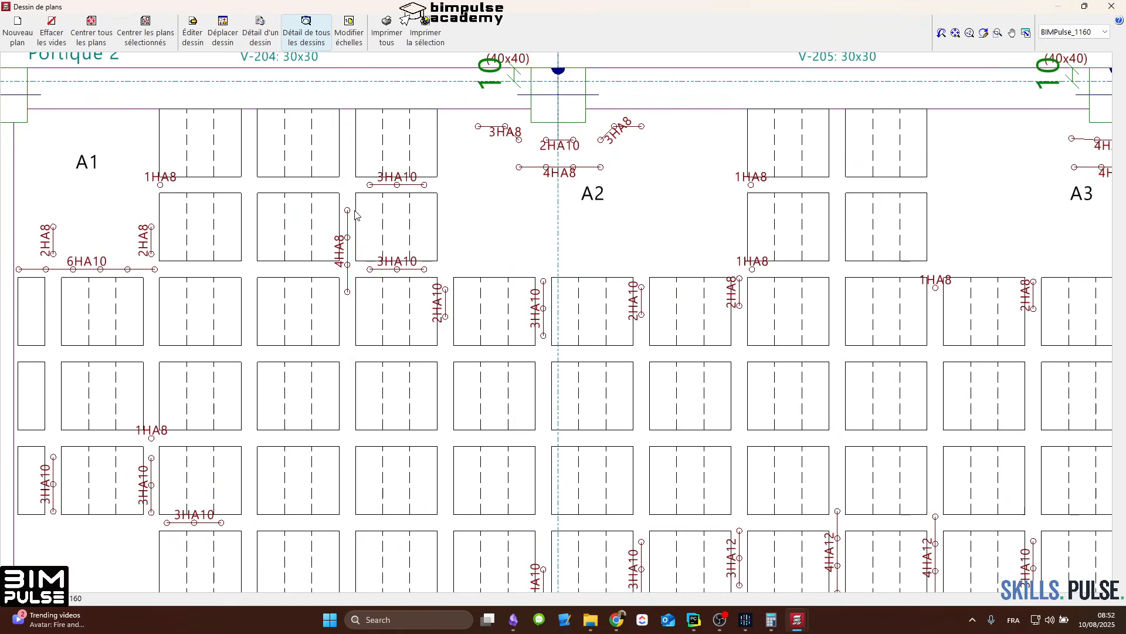
scroll(391, 243, "down", 5)
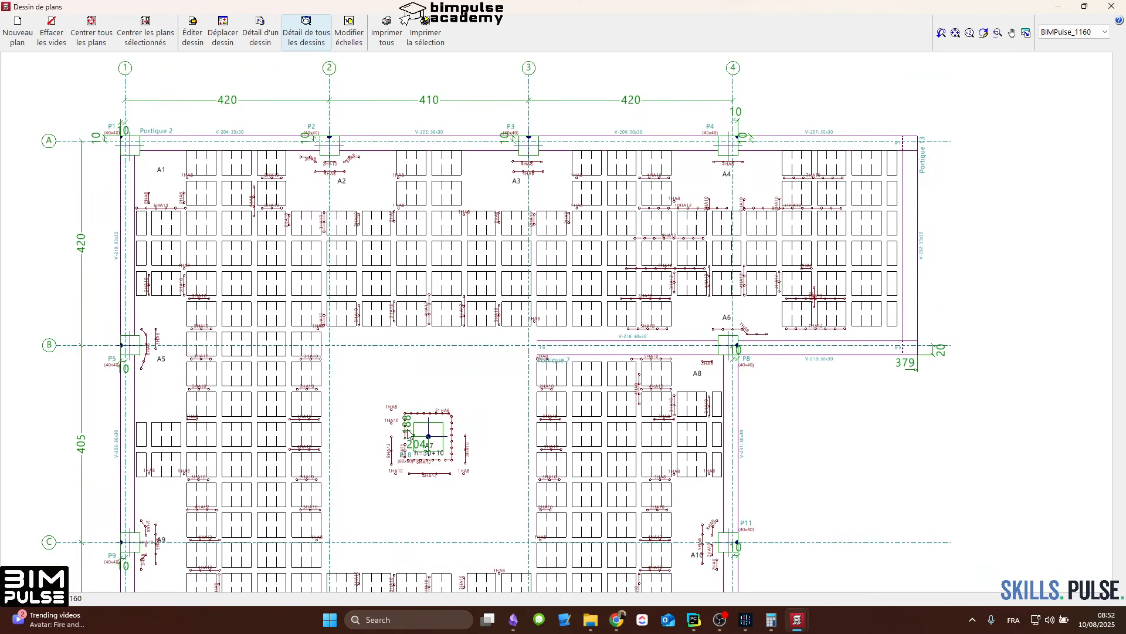
scroll(435, 305, "up", 3)
middle_click_drag(409, 335, 452, 177)
scroll(489, 159, "down", 2)
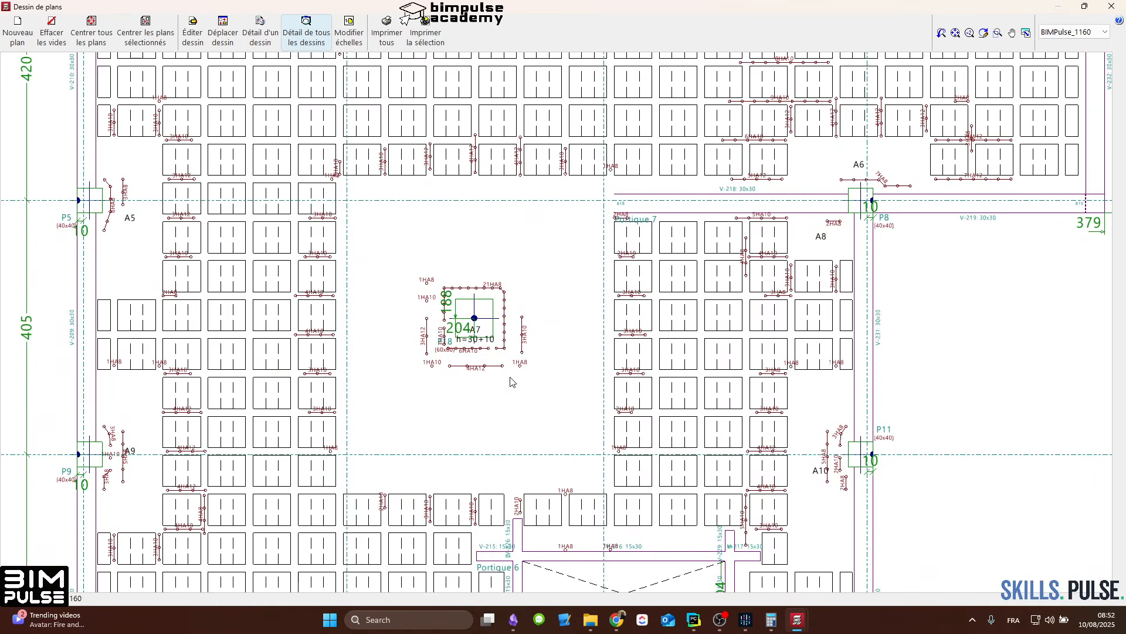
Step: Examine the formwork plan around the opening near Portique 6 and the solid zones A13 to A16
middle_click_drag(494, 362, 396, 232)
middle_click_drag(639, 487, 618, 232)
scroll(617, 231, "down", 1)
scroll(505, 217, "up", 3)
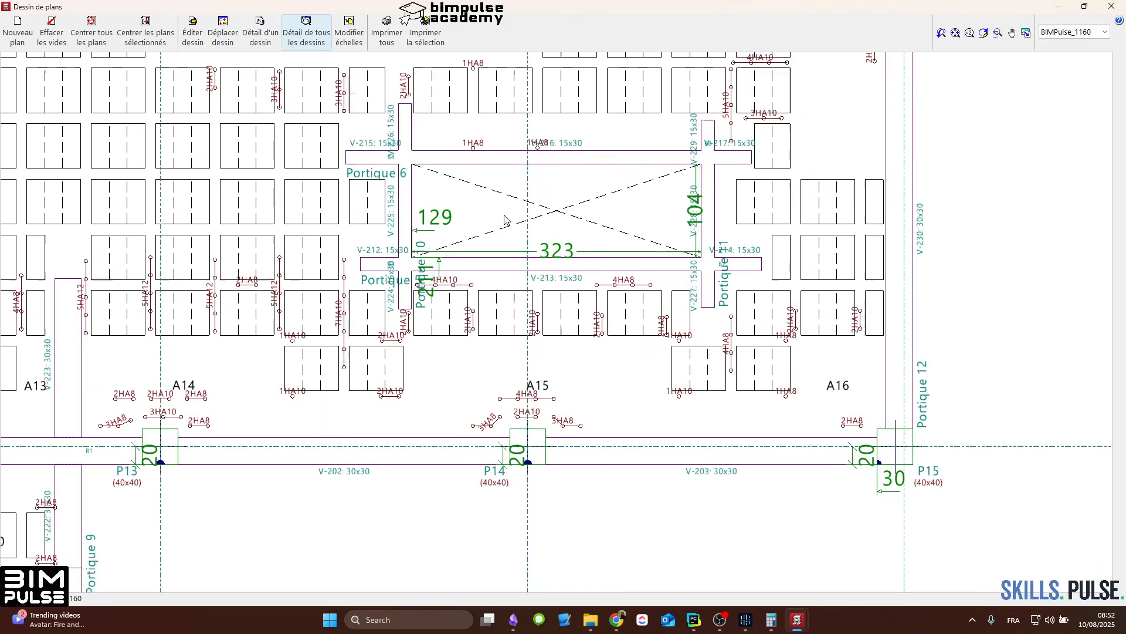
scroll(471, 229, "up", 1)
scroll(470, 228, "down", 2)
middle_click_drag(479, 99, 587, 254)
scroll(587, 254, "down", 2)
middle_click_drag(647, 209, 633, 500)
scroll(715, 237, "up", 2)
scroll(714, 253, "down", 6)
scroll(714, 255, "down", 2)
Step: Examine the bar labels and lengths on the upper longitudinal reinforcement drawing of sheet 2
middle_click_drag(773, 275, 303, 286)
scroll(739, 267, "up", 2)
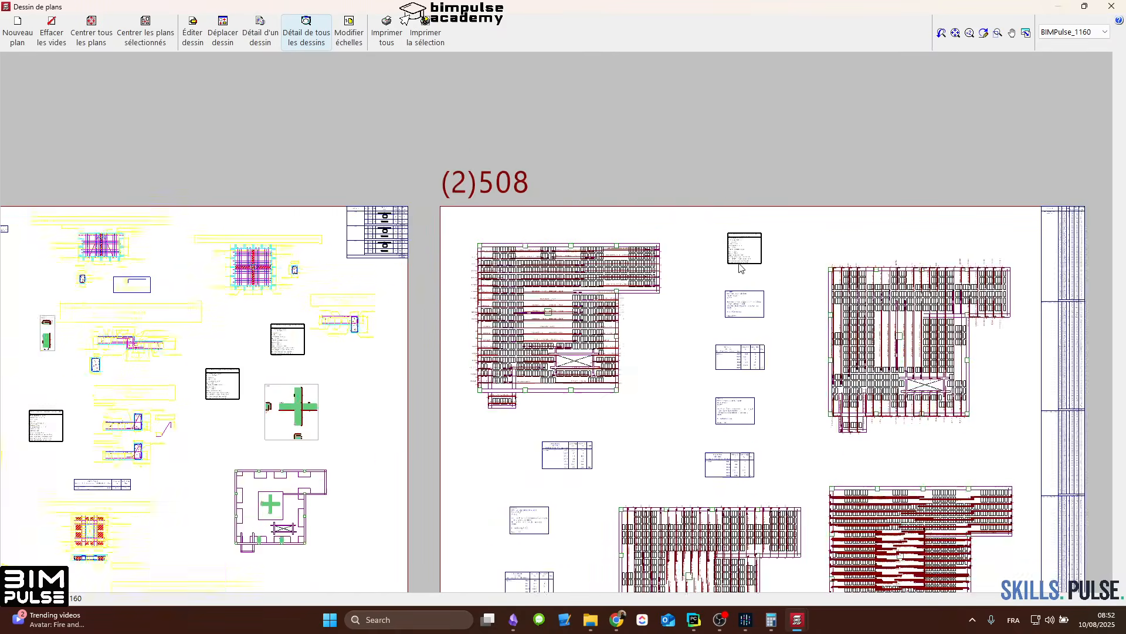
scroll(557, 268, "up", 2)
scroll(463, 260, "up", 5)
scroll(497, 210, "up", 1)
scroll(501, 206, "up", 1)
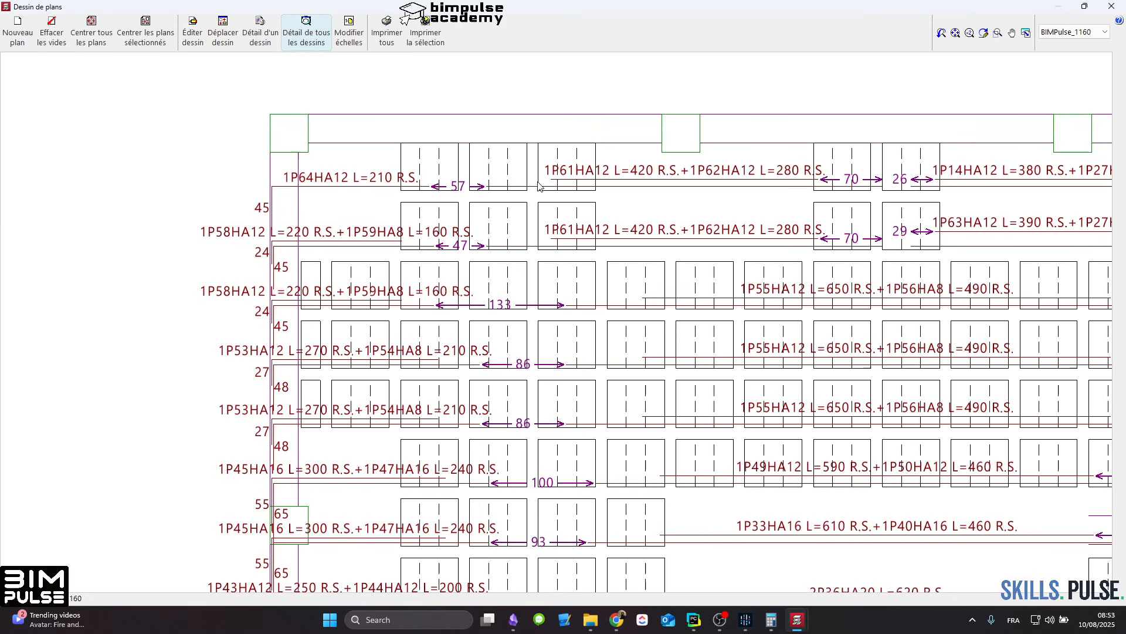
middle_click_drag(819, 321, 583, 315)
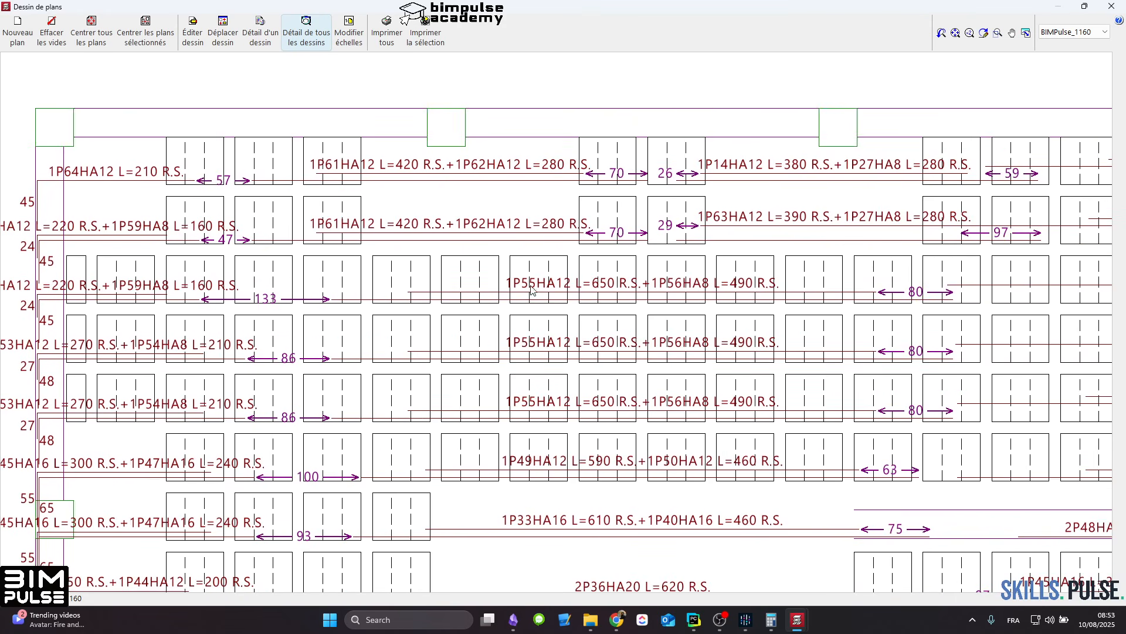
middle_click_drag(443, 306, 235, 272)
middle_click_drag(631, 270, 585, 138)
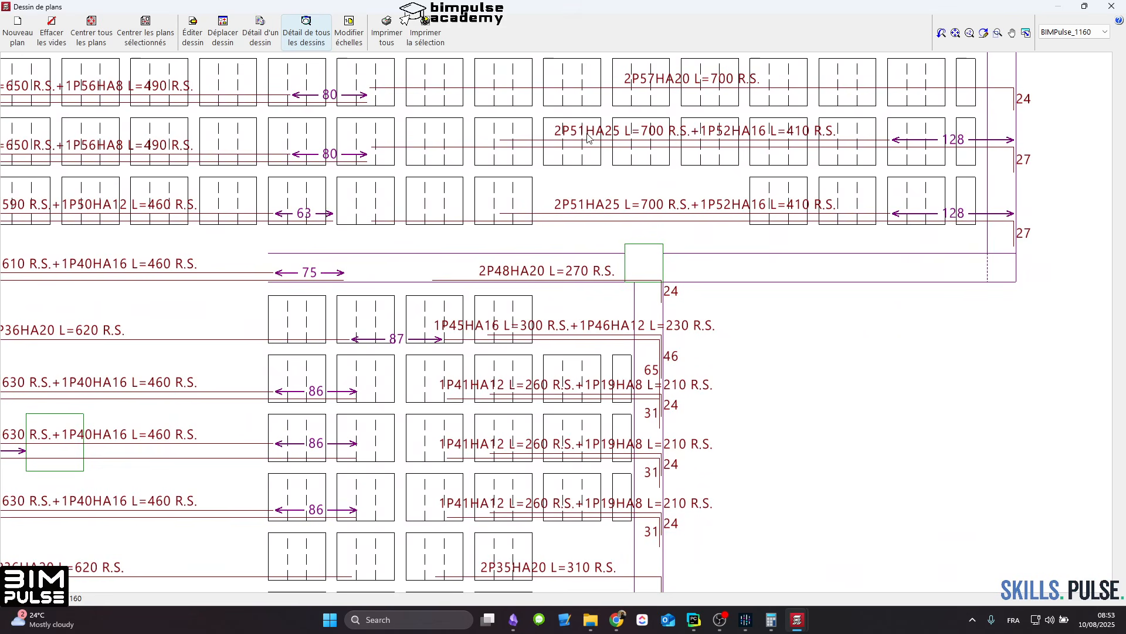
middle_click_drag(464, 430, 528, 248)
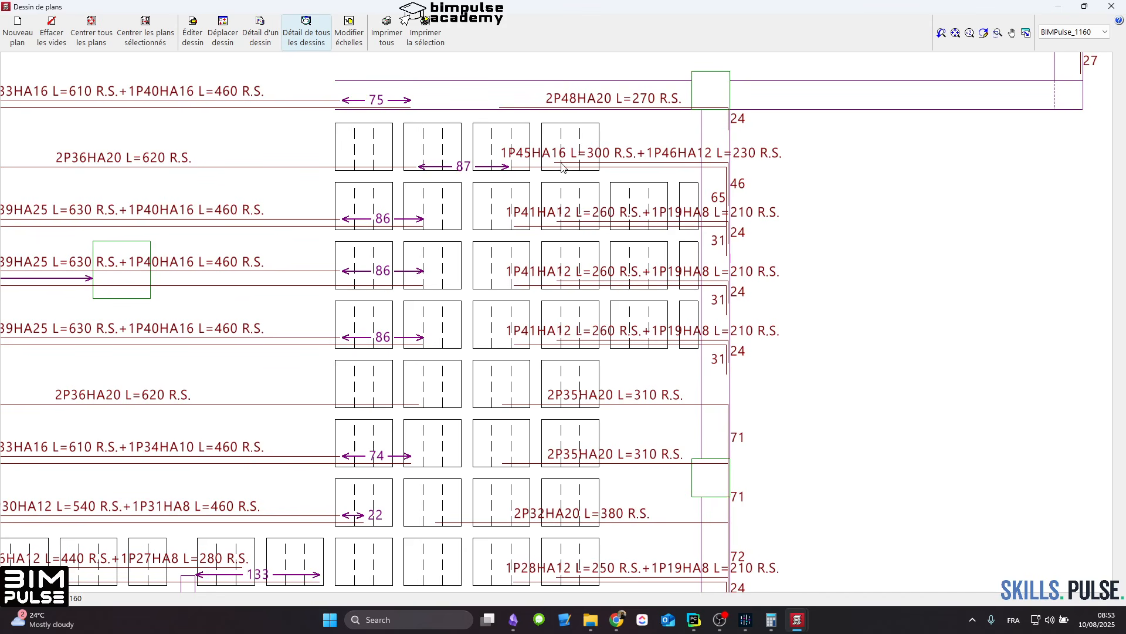
middle_click_drag(471, 211, 476, 210)
scroll(552, 223, "down", 10)
scroll(782, 279, "up", 1)
middle_click_drag(782, 279, 270, 283)
scroll(566, 256, "down", 8)
middle_click_drag(560, 420, 606, 223)
Step: Examine the bar labels and lengths on the lower longitudinal reinforcement drawing of sheet 2
scroll(606, 222, "up", 5)
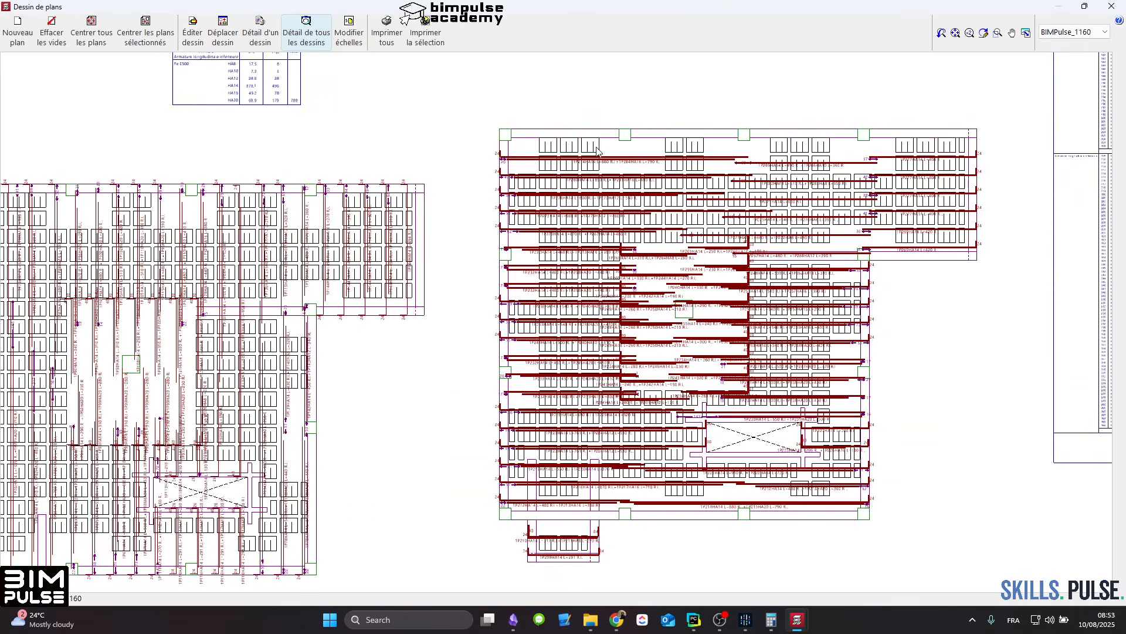
scroll(594, 157, "up", 5)
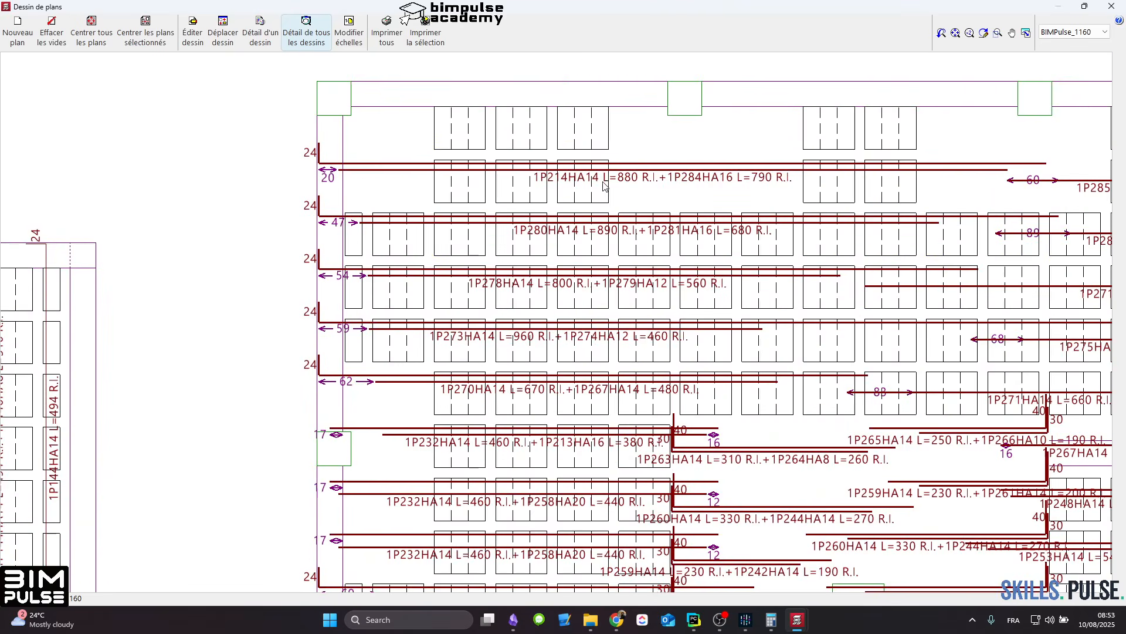
middle_click_drag(604, 186, 419, 214)
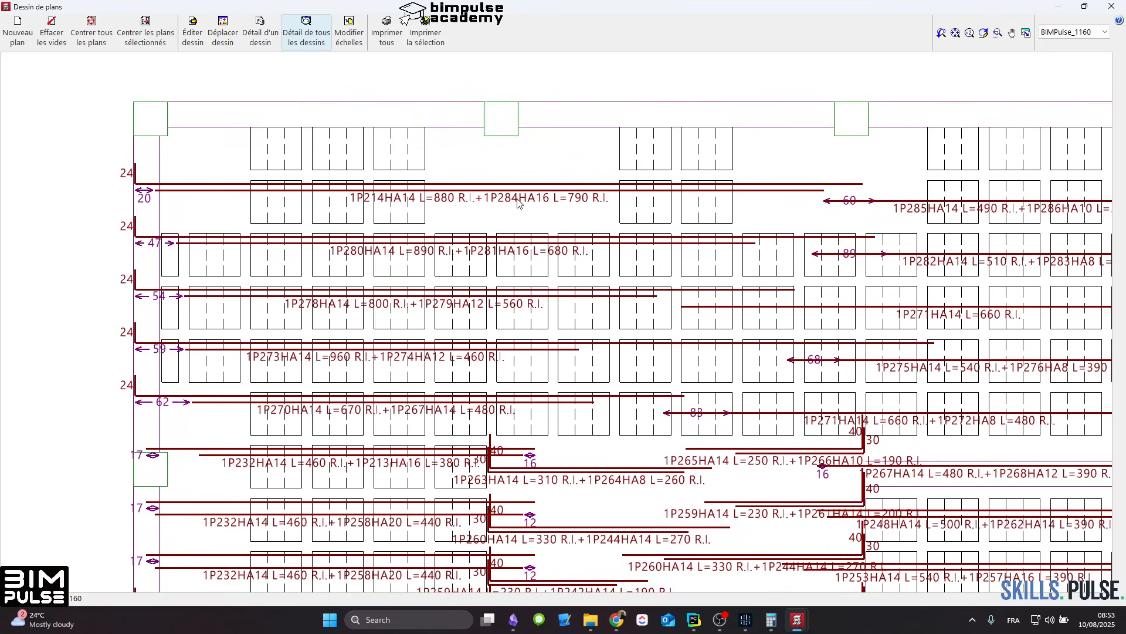
middle_click_drag(586, 344, 551, 230)
scroll(394, 361, "down", 1)
middle_click_drag(397, 365, 358, 146)
middle_click_drag(786, 317, 581, 164)
middle_click_drag(603, 488, 649, 206)
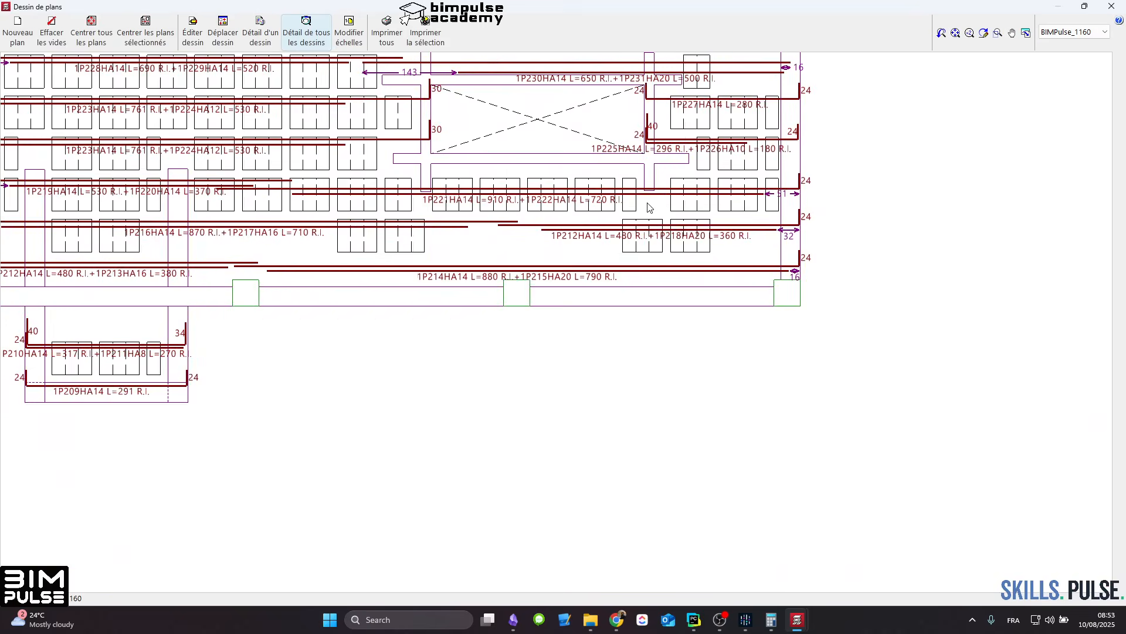
Step: Examine the punching reinforcement plan on sheet 1
scroll(647, 203, "down", 5)
middle_click_drag(252, 206, 757, 305)
middle_click_drag(167, 277, 729, 344)
middle_click_drag(600, 199, 486, 250)
scroll(486, 250, "up", 6)
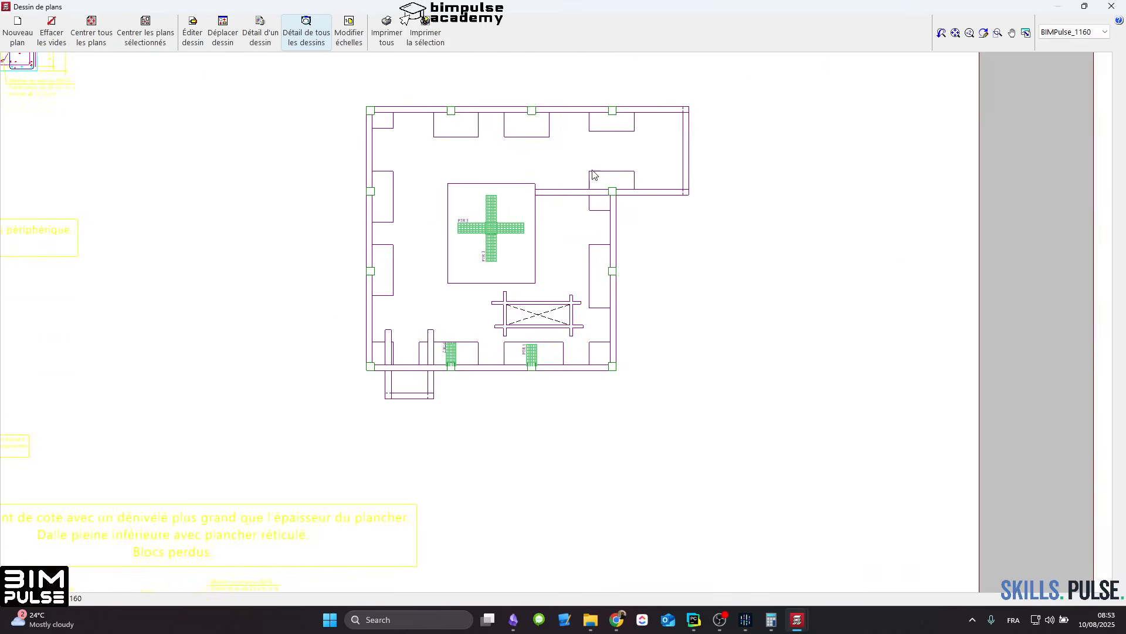
scroll(493, 222, "up", 4)
scroll(493, 220, "down", 12)
scroll(496, 222, "down", 7)
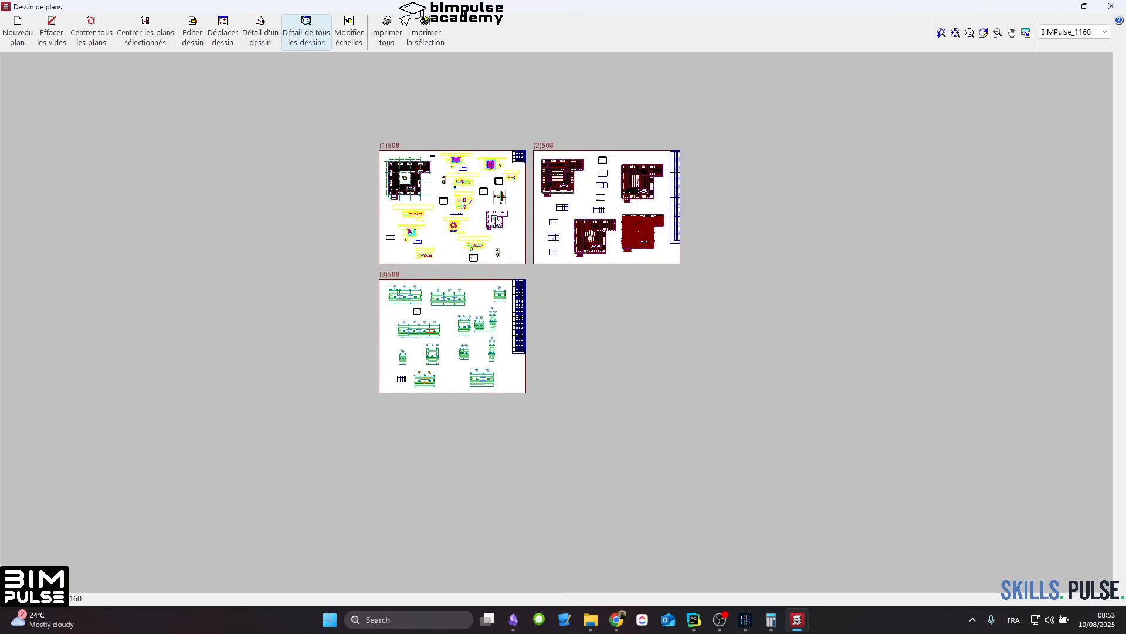
Step: Examine the Portique 7 detail and the other beam drawings on sheet 3
scroll(445, 355, "up", 10)
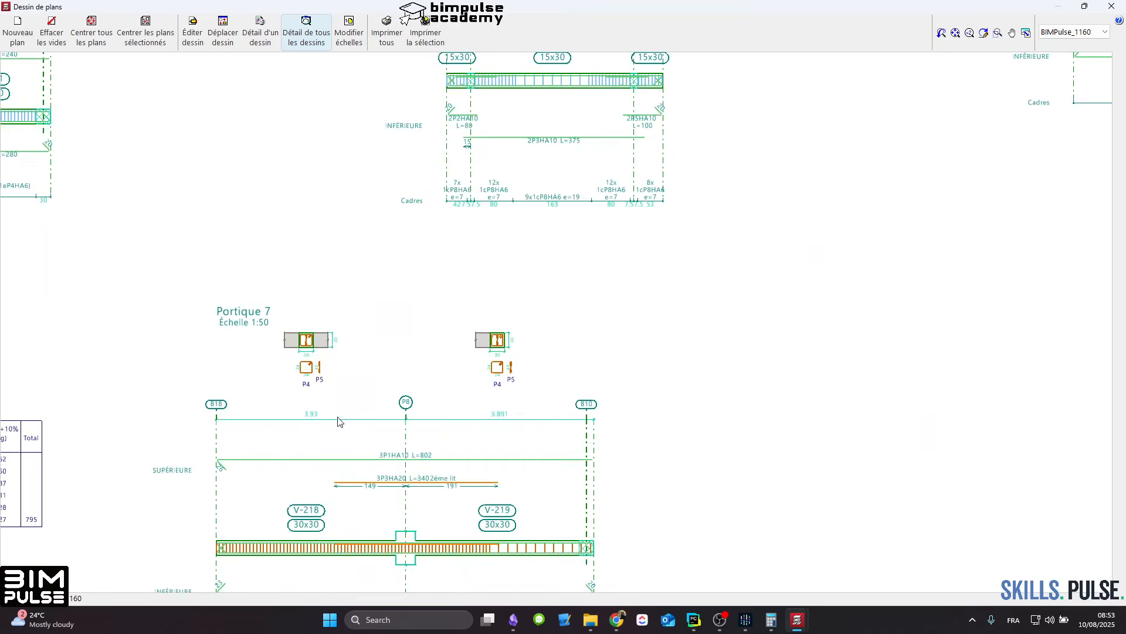
scroll(339, 416, "down", 3)
scroll(696, 301, "down", 2)
scroll(727, 267, "up", 1)
middle_click_drag(762, 217, 696, 500)
scroll(528, 310, "down", 6)
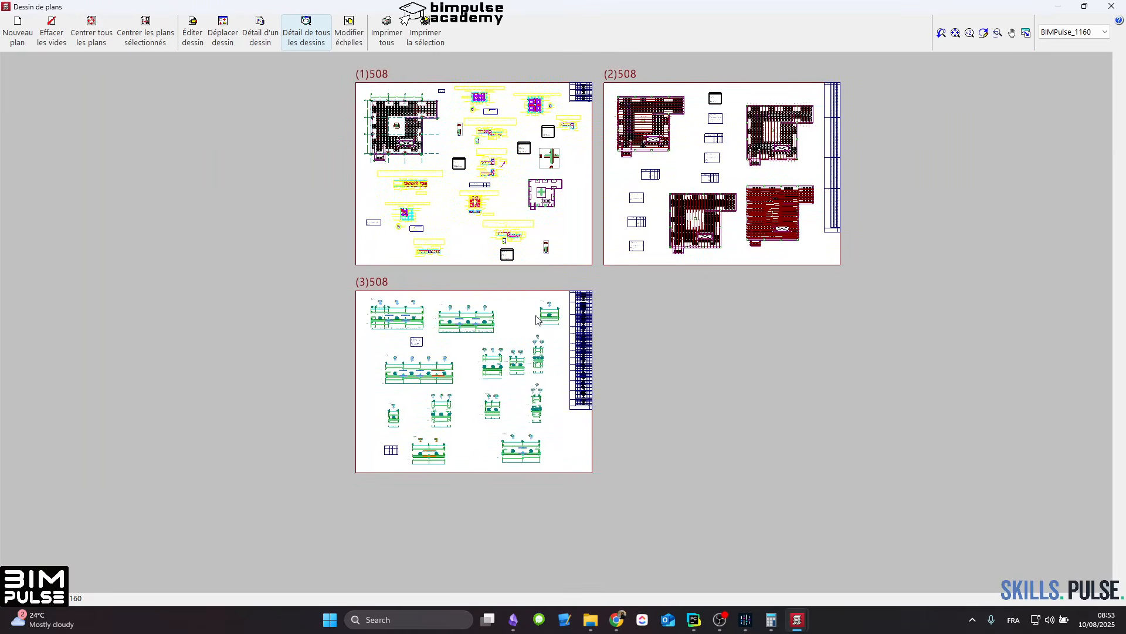
middle_click_drag(764, 245, 718, 362)
scroll(387, 323, "up", 4)
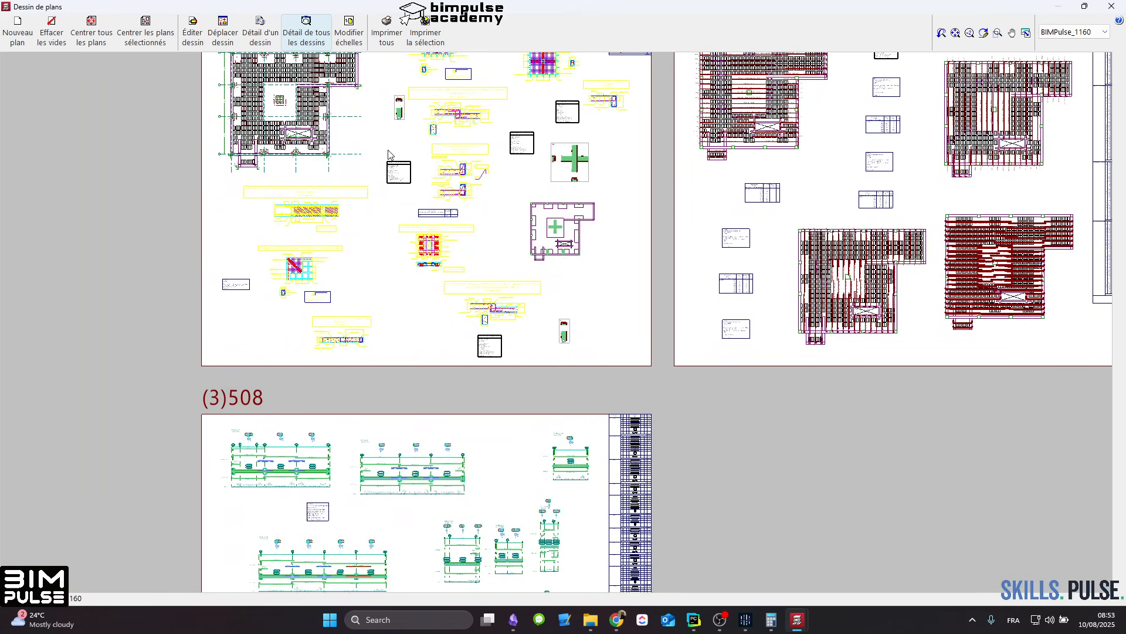
middle_click_drag(462, 282, 408, 153)
middle_click_drag(436, 344, 442, 236)
scroll(229, 453, "up", 6)
scroll(244, 355, "down", 6)
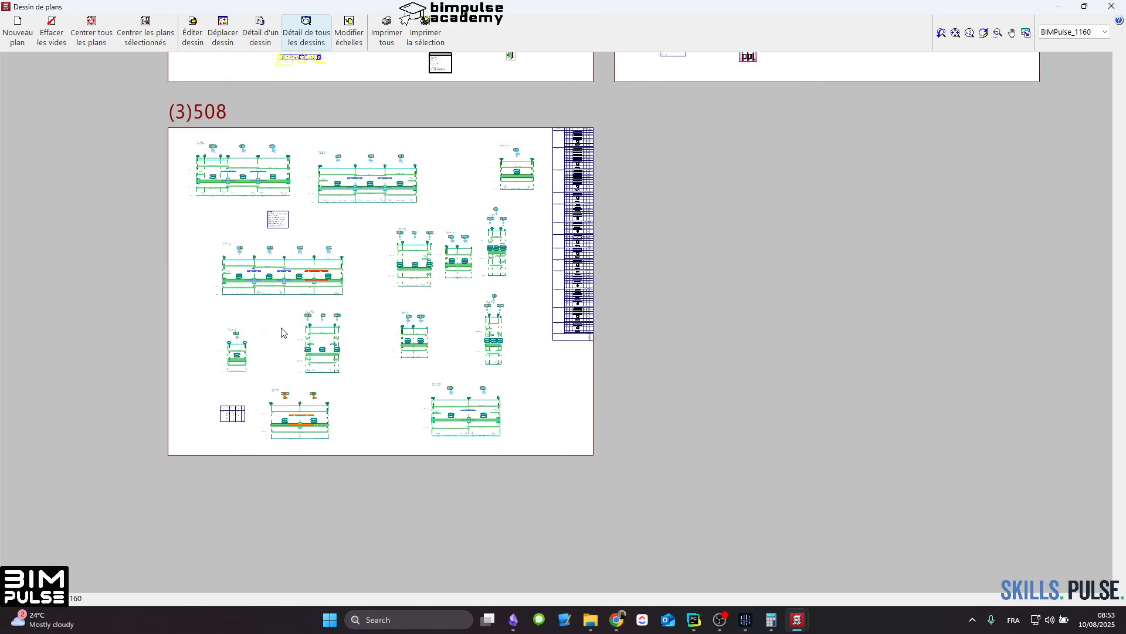
Step: Review how the drawings and tables are arranged across the three sheets
middle_click_drag(354, 185, 415, 372)
middle_click_drag(447, 211, 451, 372)
middle_click_drag(771, 266, 569, 289)
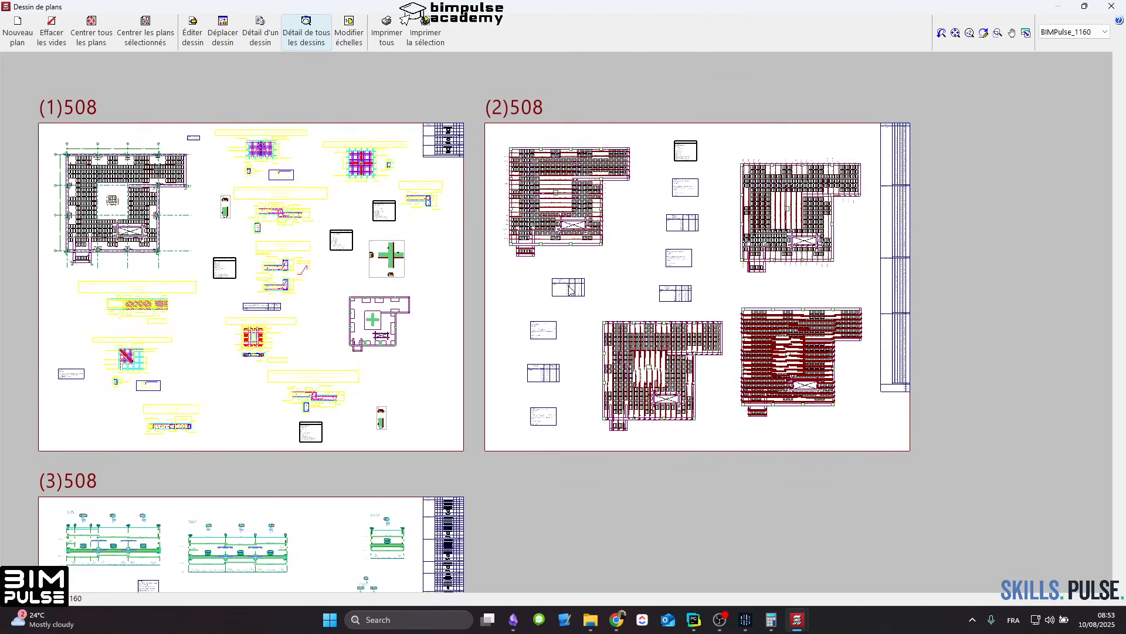
middle_click_drag(440, 354, 456, 285)
middle_click_drag(445, 324, 465, 286)
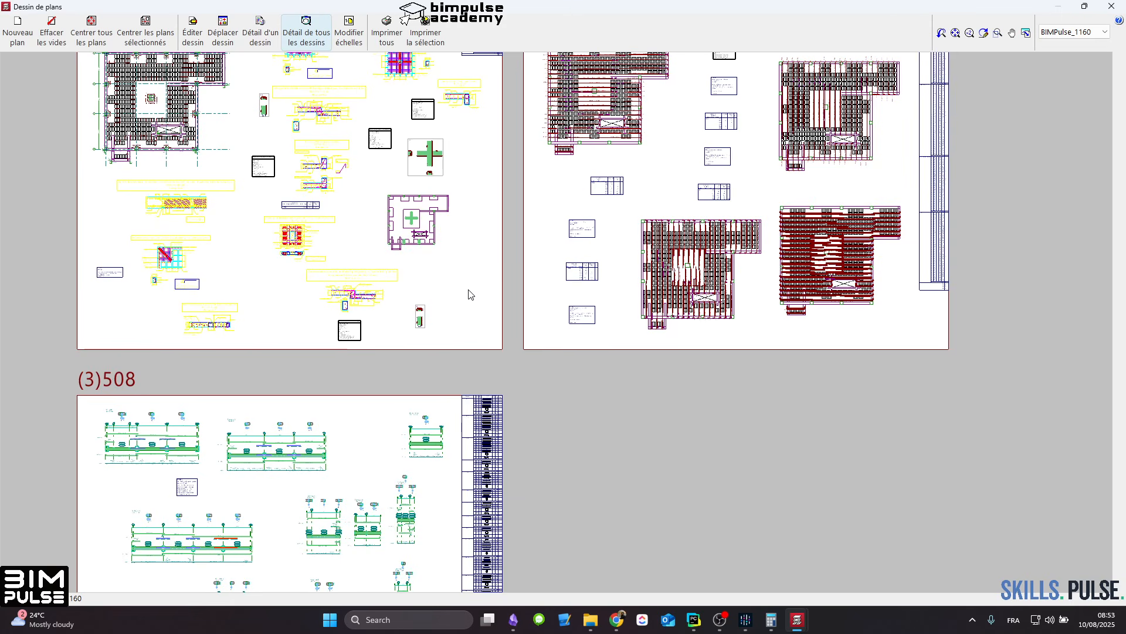
middle_click_drag(505, 282, 515, 297)
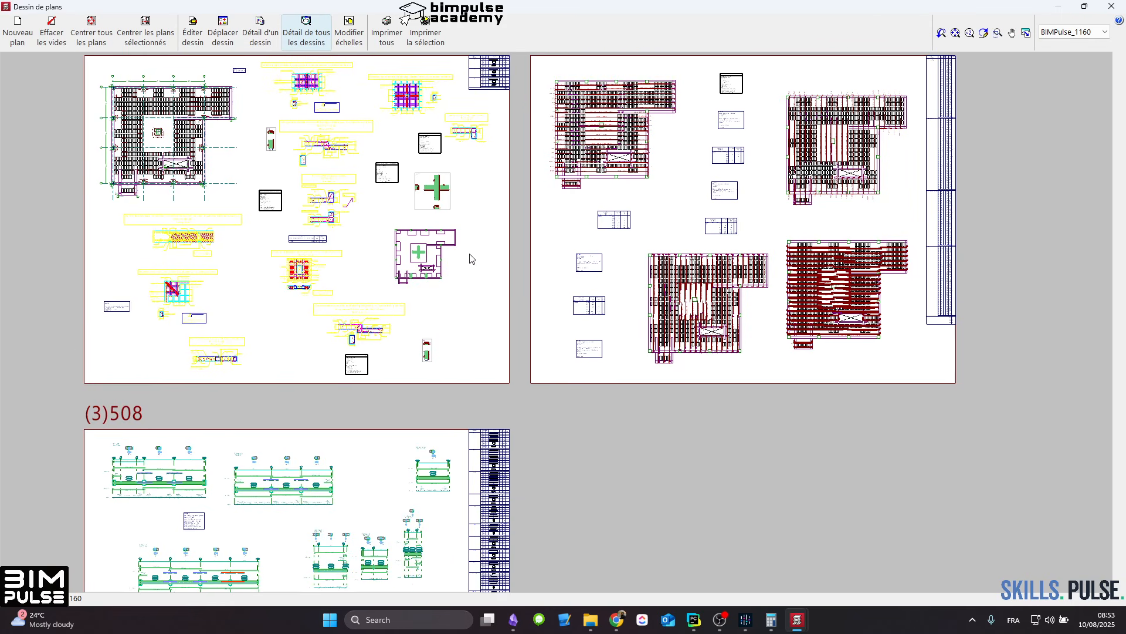
mouse_move(543, 215)
middle_mouse_down()
mouse_move(535, 268)
mouse_move(569, 240)
middle_mouse_up()
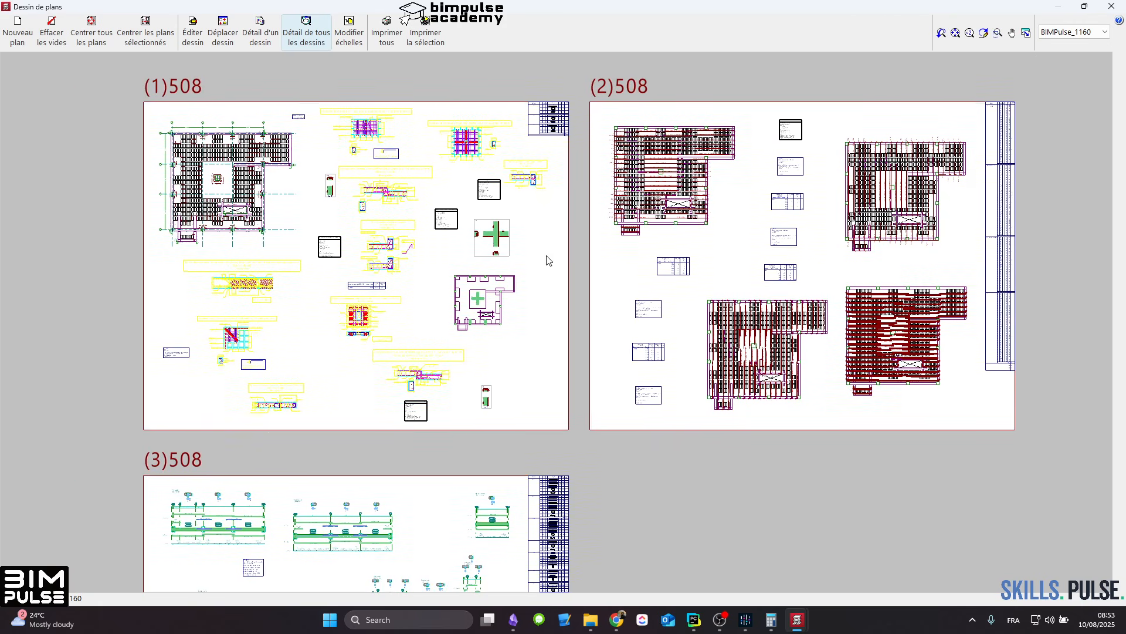
scroll(280, 332, "up", 4)
scroll(281, 330, "down", 4)
scroll(280, 332, "down", 1)
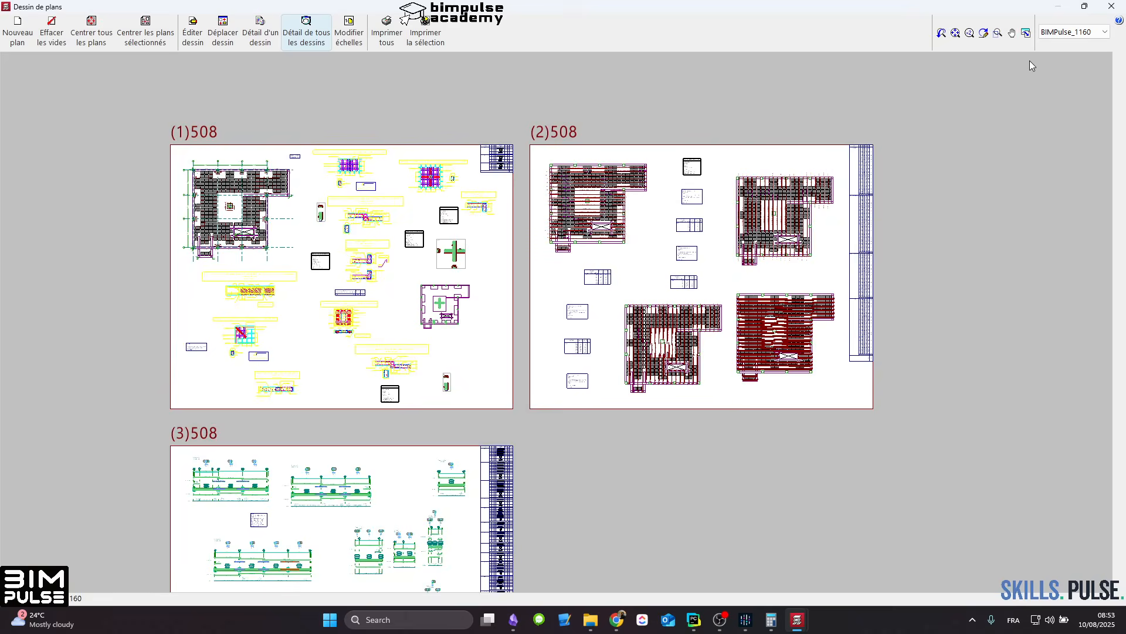
Step: Close the composed sheets and plan selection, and regenerate the selected PH RDC drawings on BIMPulse_1160 sheets
left_click(1120, 7)
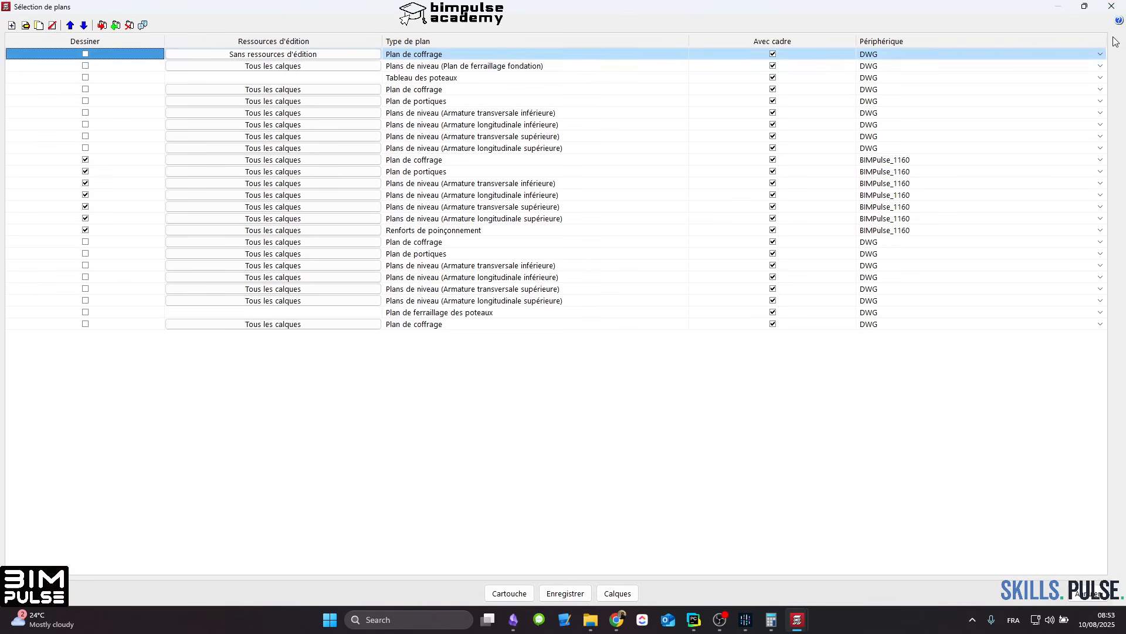
left_click(1090, 594)
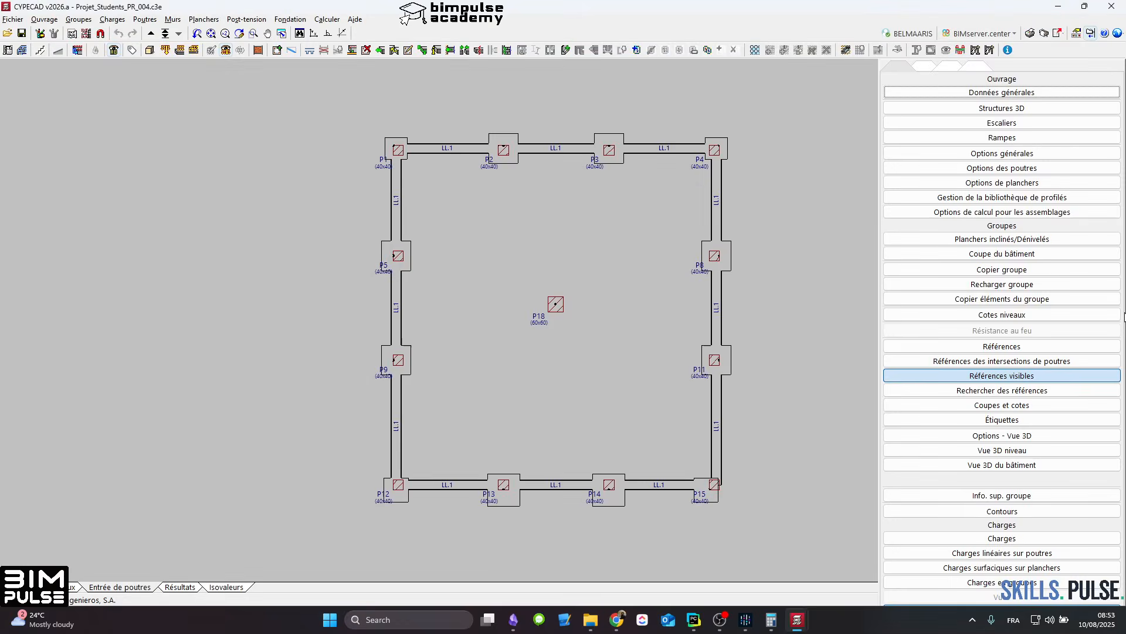
left_click(1043, 34)
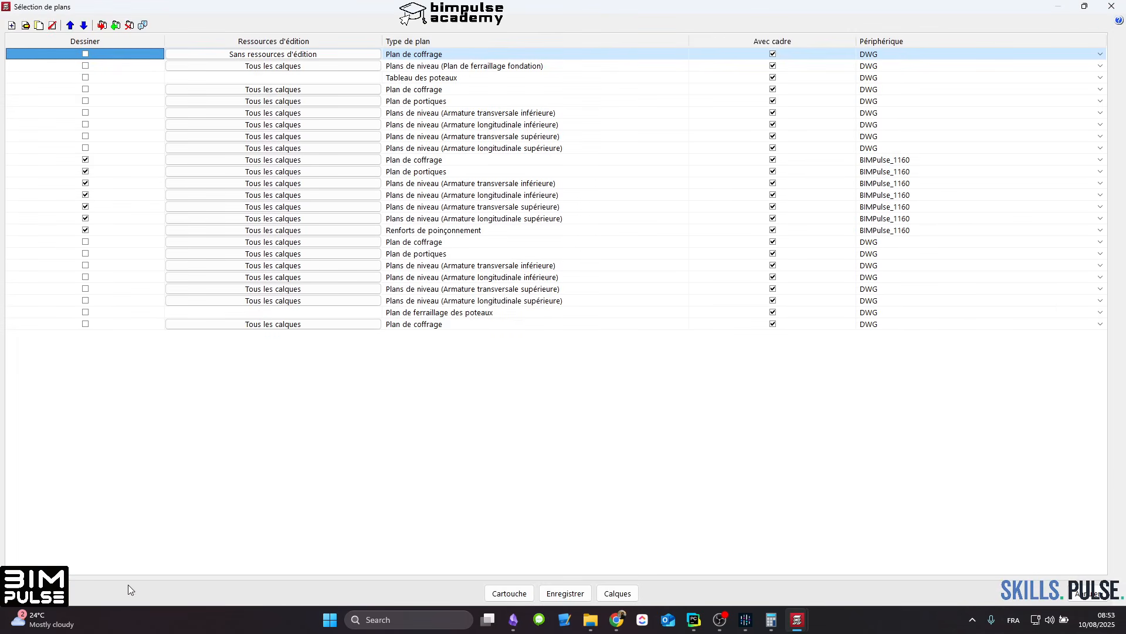
left_click(36, 593)
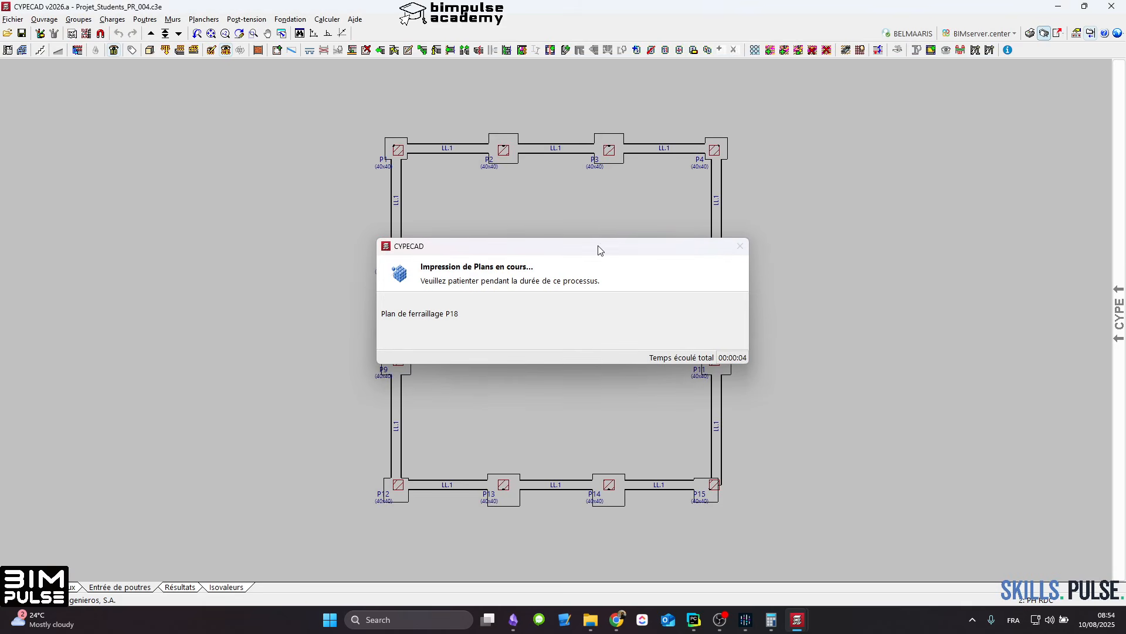
left_click(425, 339)
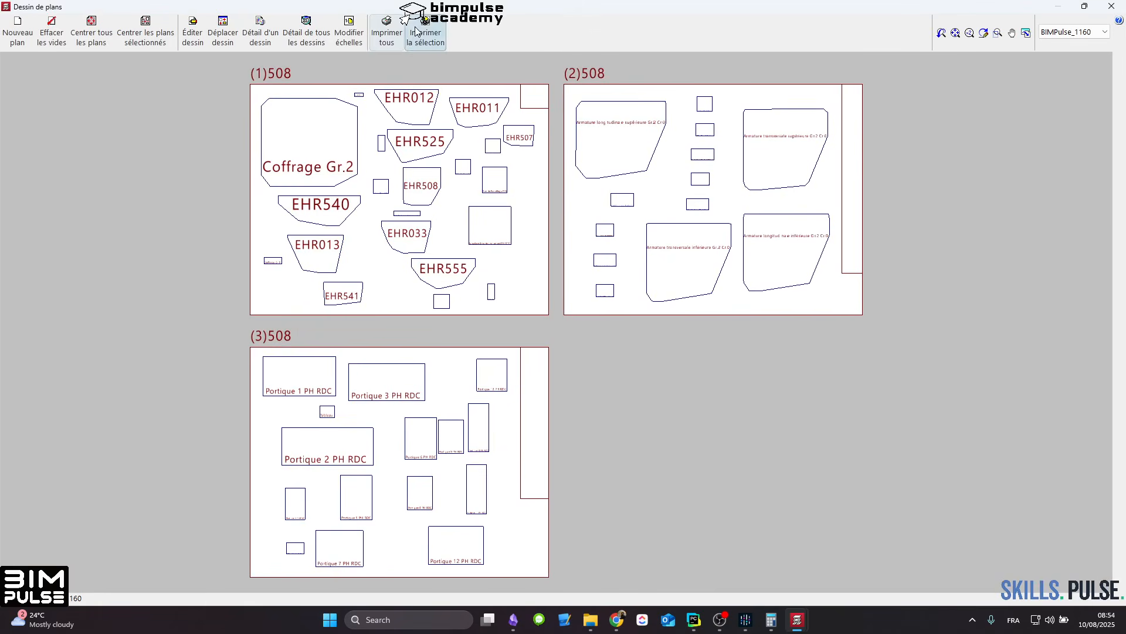
Step: Start the export of all three sheets and set the desktop folder (Bureau) as its destination
left_click(387, 32)
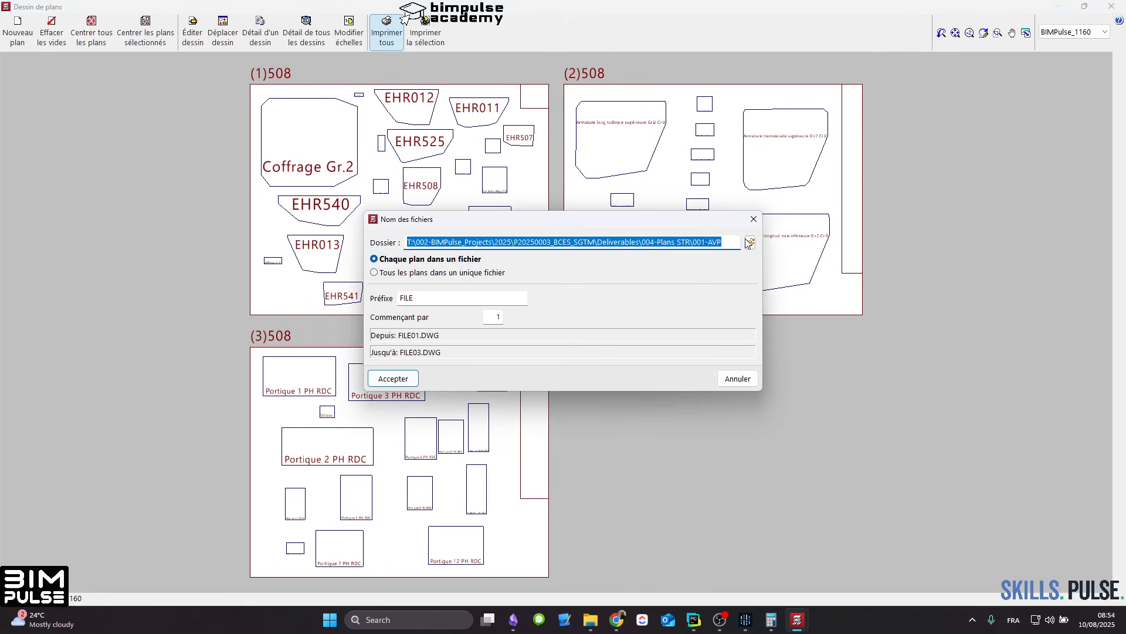
left_click(750, 242)
scroll(396, 228, "up", 6)
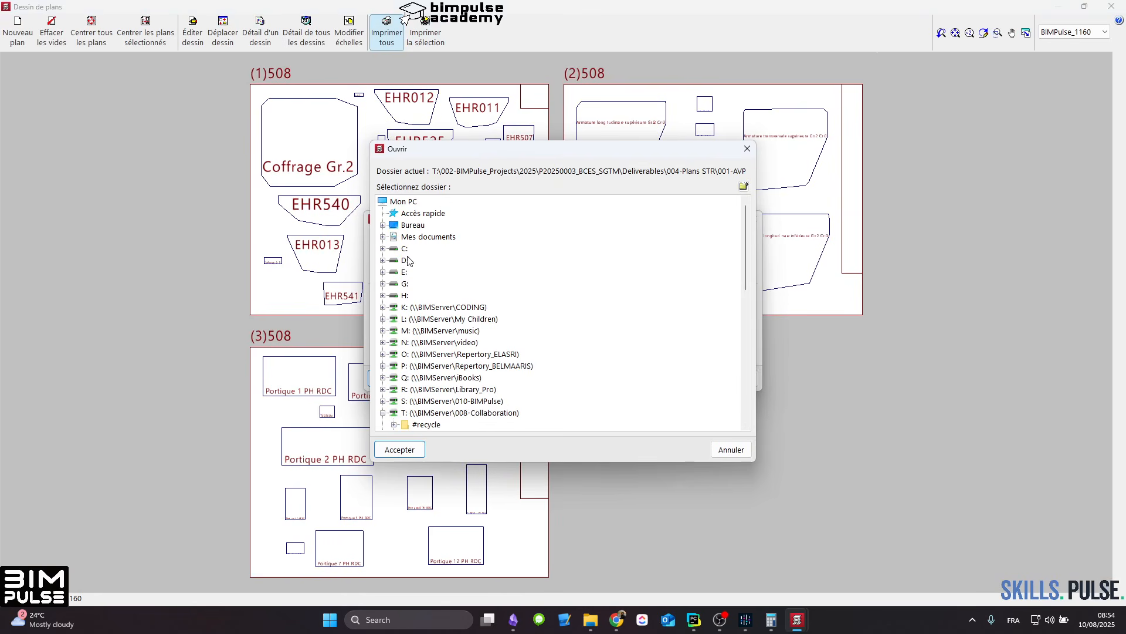
scroll(408, 260, "down", 6)
scroll(397, 401, "up", 4)
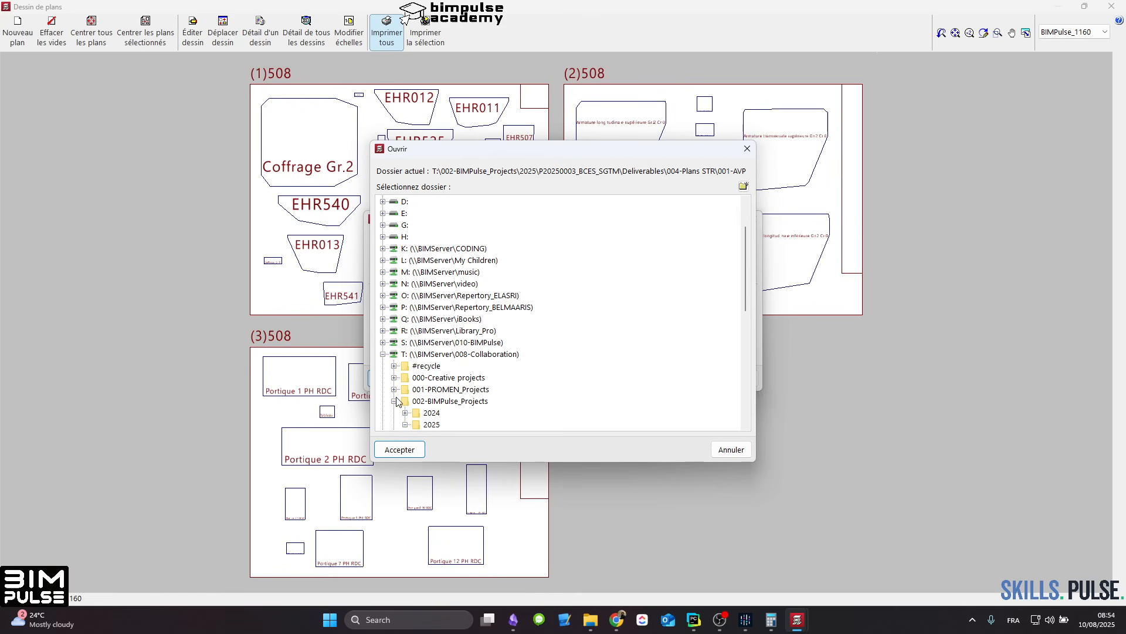
left_click(383, 354)
scroll(420, 223, "up", 2)
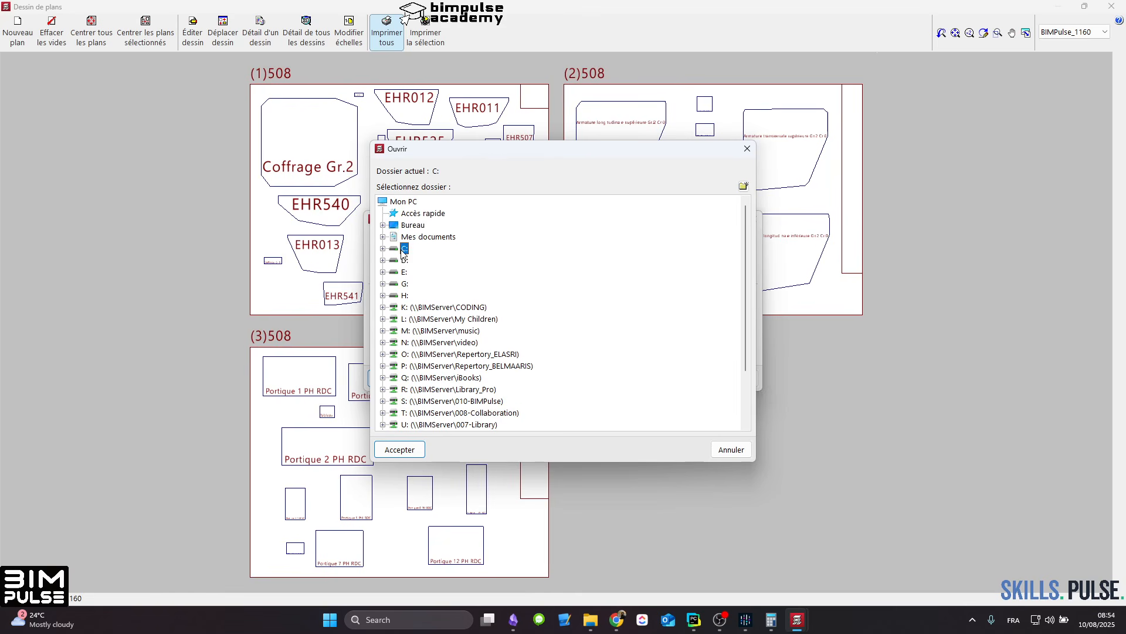
left_click(413, 225)
left_click(399, 450)
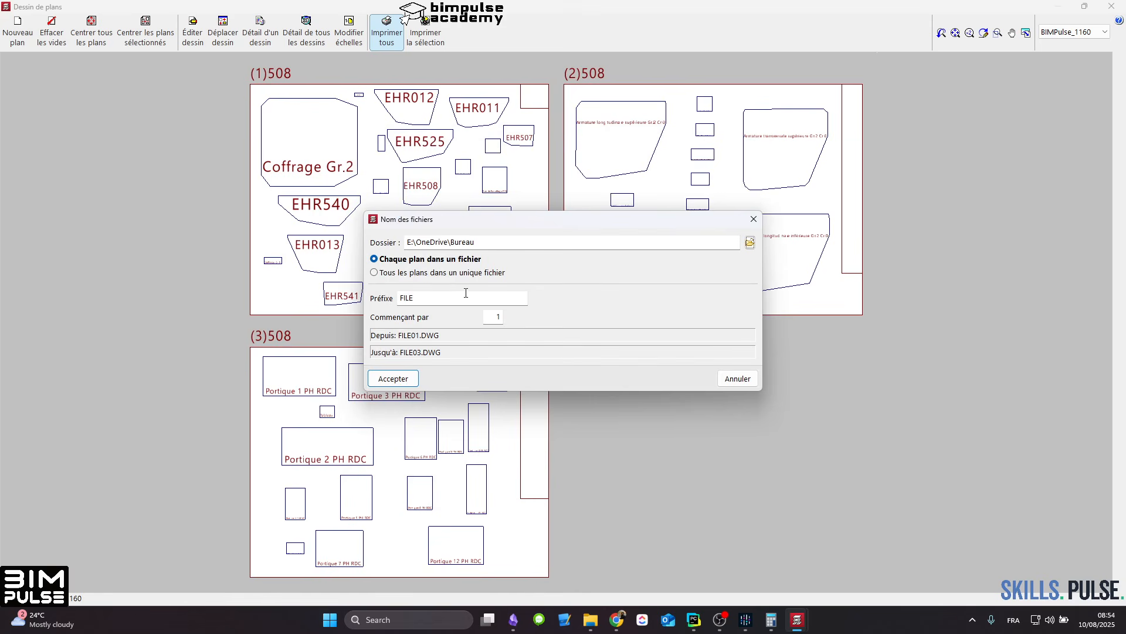
Step: Export all sheets into a single DWG file named Présentation, displayed with its associated program
left_click(434, 274)
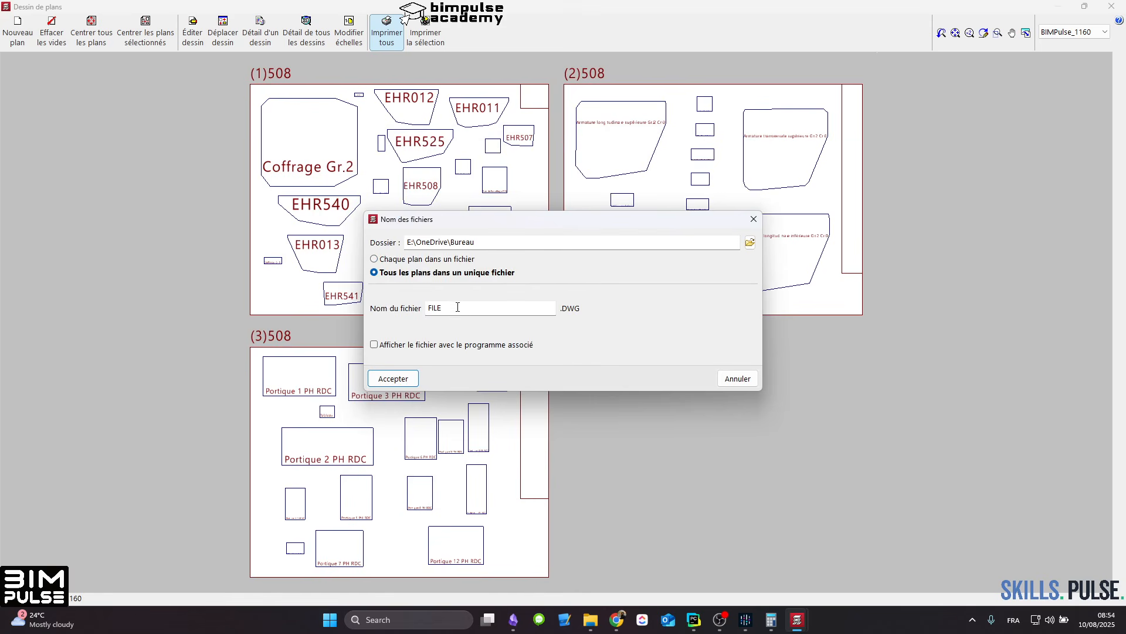
type("Présentation")
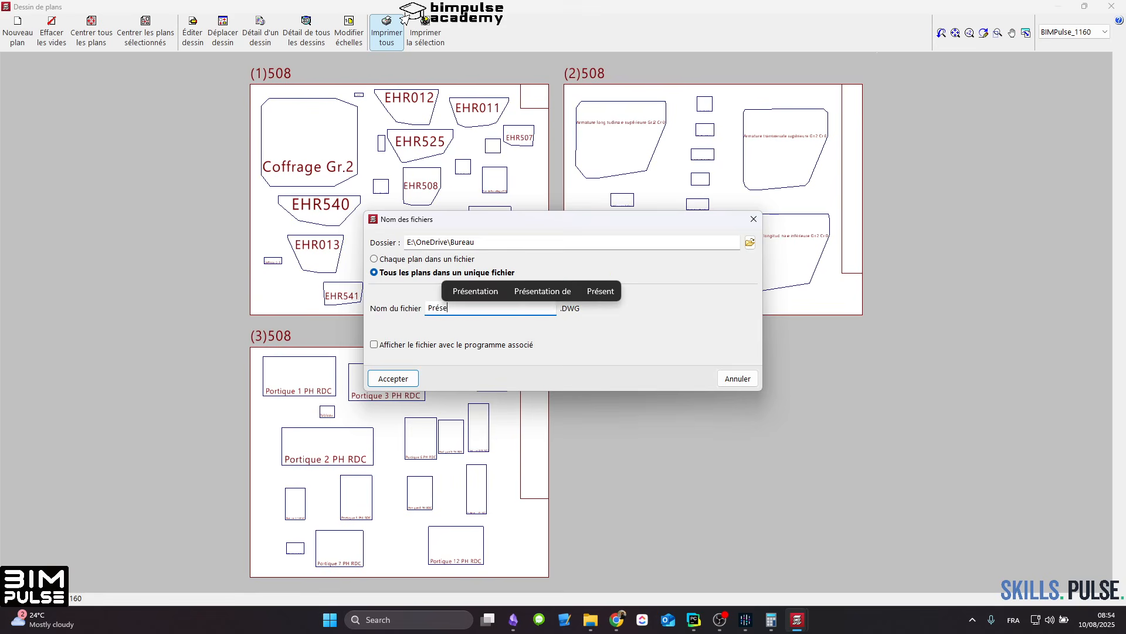
left_click(392, 348)
left_click(391, 378)
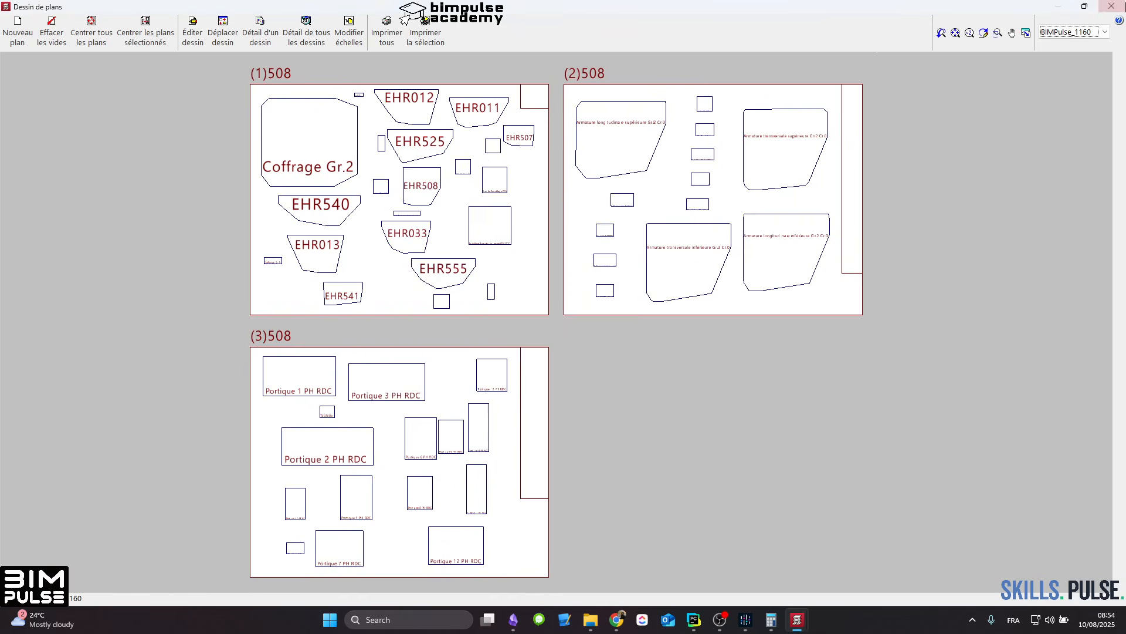
Step: Close the sheet composition and plan selection, and switch to Présentation.DWG in GstarCAD
left_click(1111, 6)
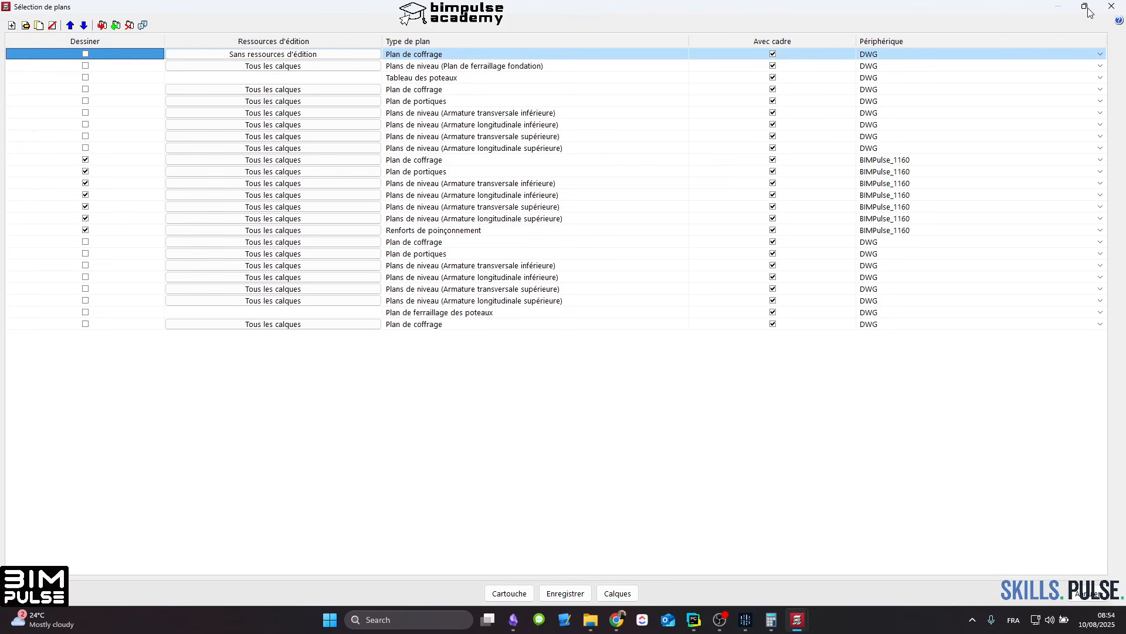
left_click(1111, 6)
left_click(811, 625)
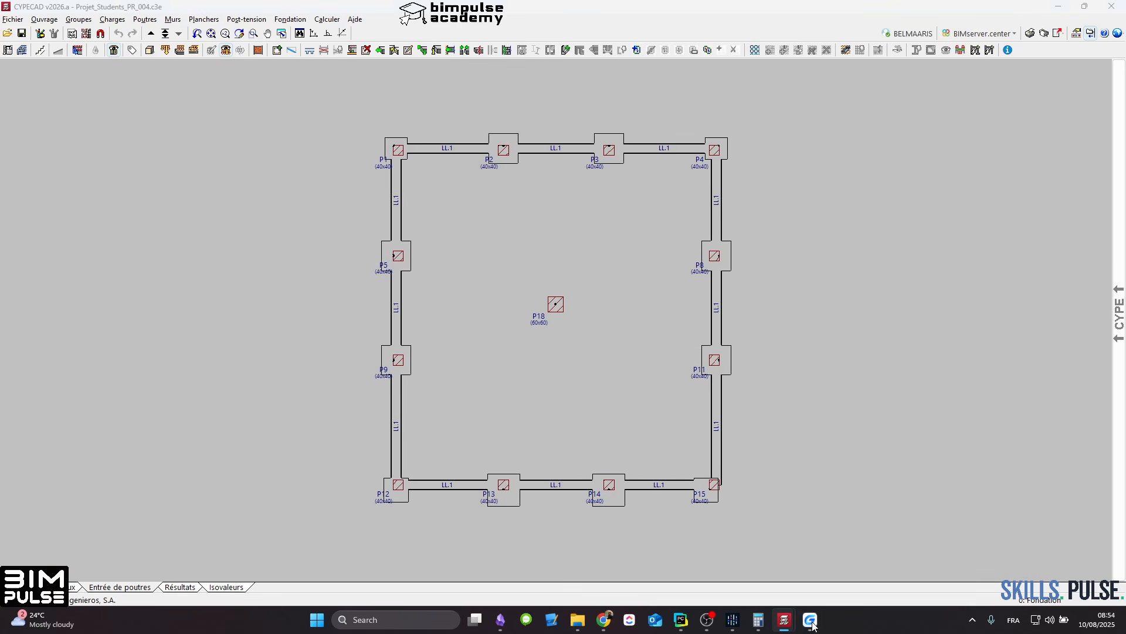
scroll(513, 323, "up", 2)
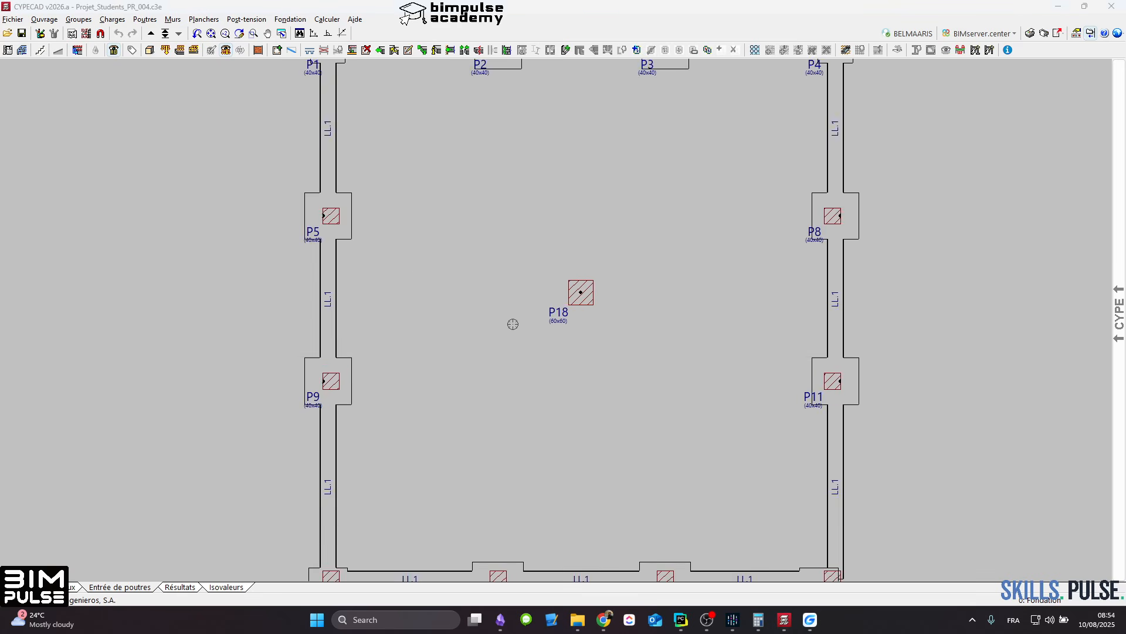
scroll(513, 322, "down", 2)
left_click(1059, 9)
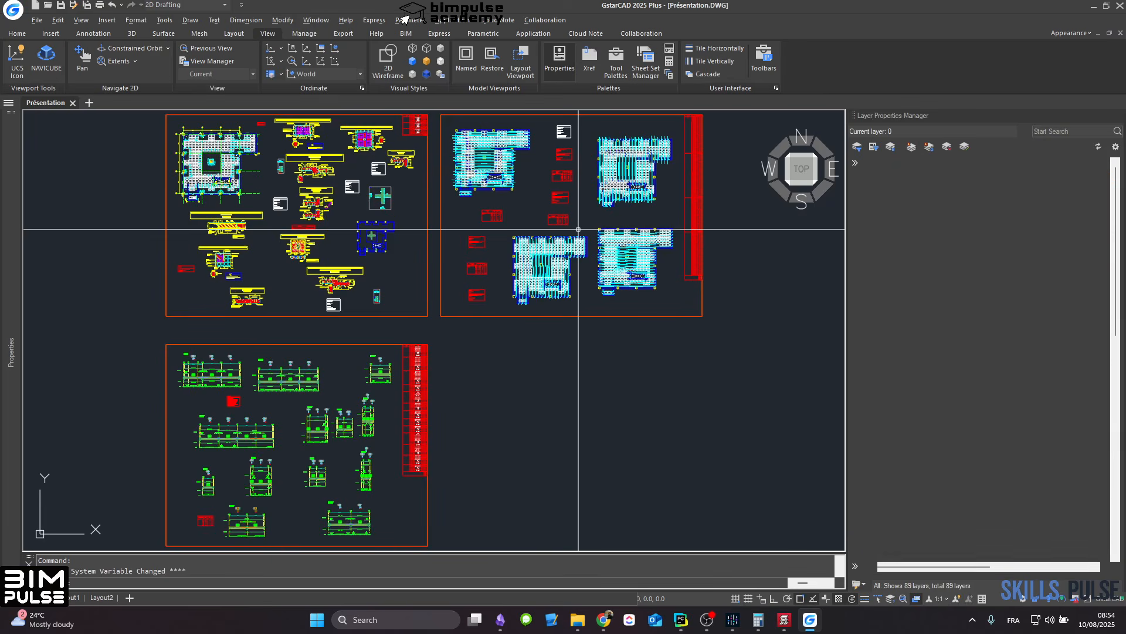
Step: Examine the exported formwork plan, beam drawings and construction details across the three sheets of Présentation.DWG
scroll(266, 202, "up", 10)
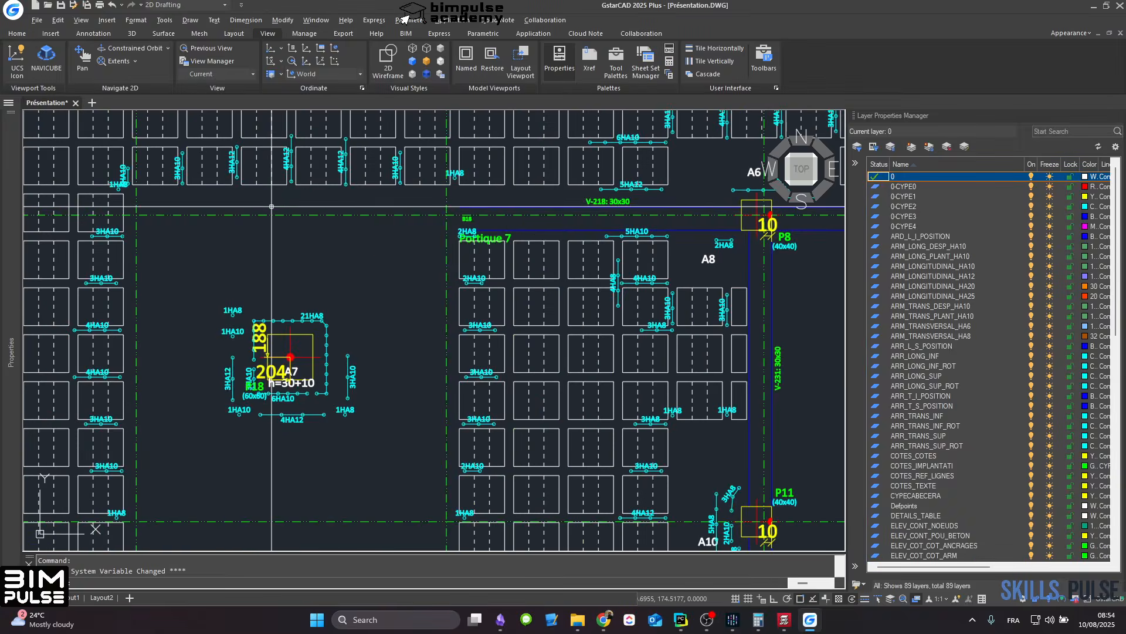
scroll(235, 203, "down", 10)
scroll(284, 240, "up", 4)
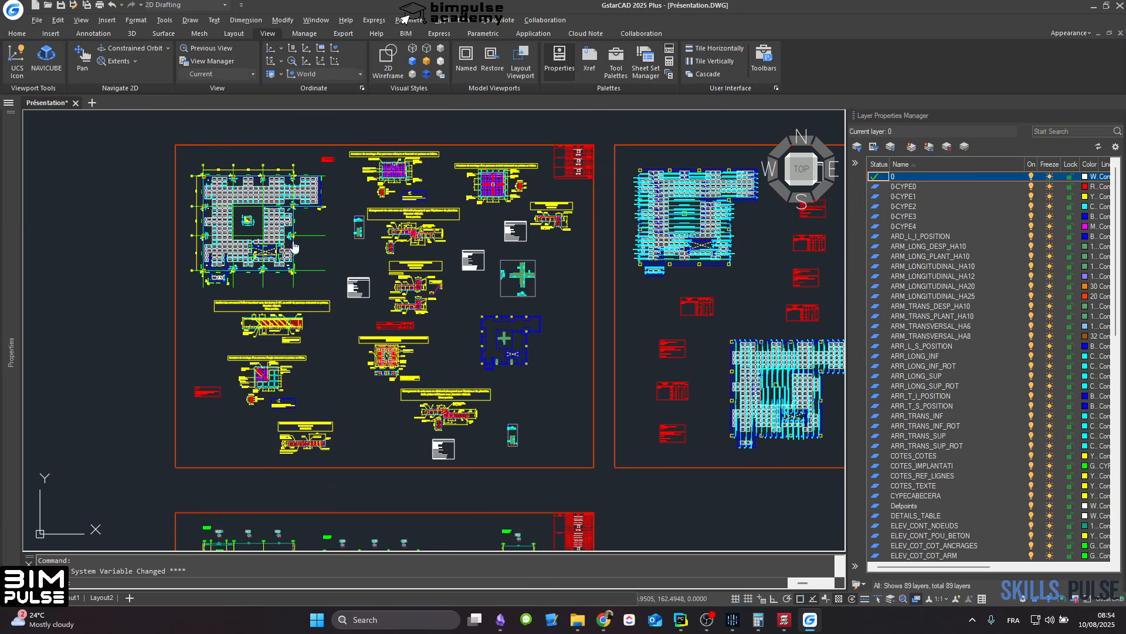
scroll(285, 240, "down", 2)
middle_click_drag(242, 329, 286, 254)
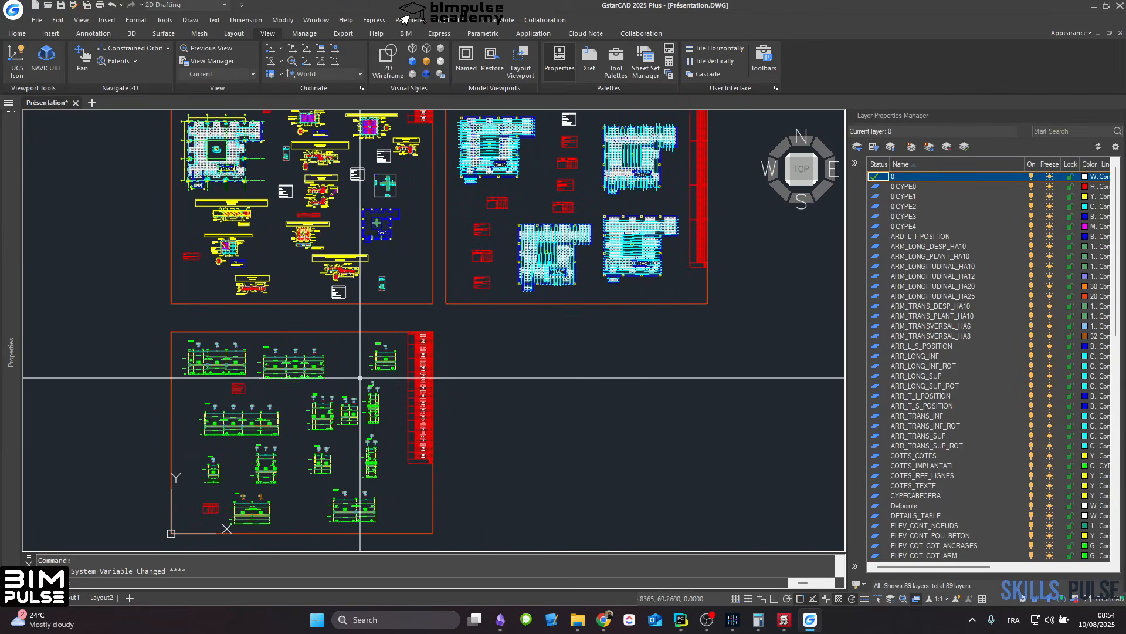
middle_click_drag(498, 248, 479, 326)
scroll(327, 251, "up", 8)
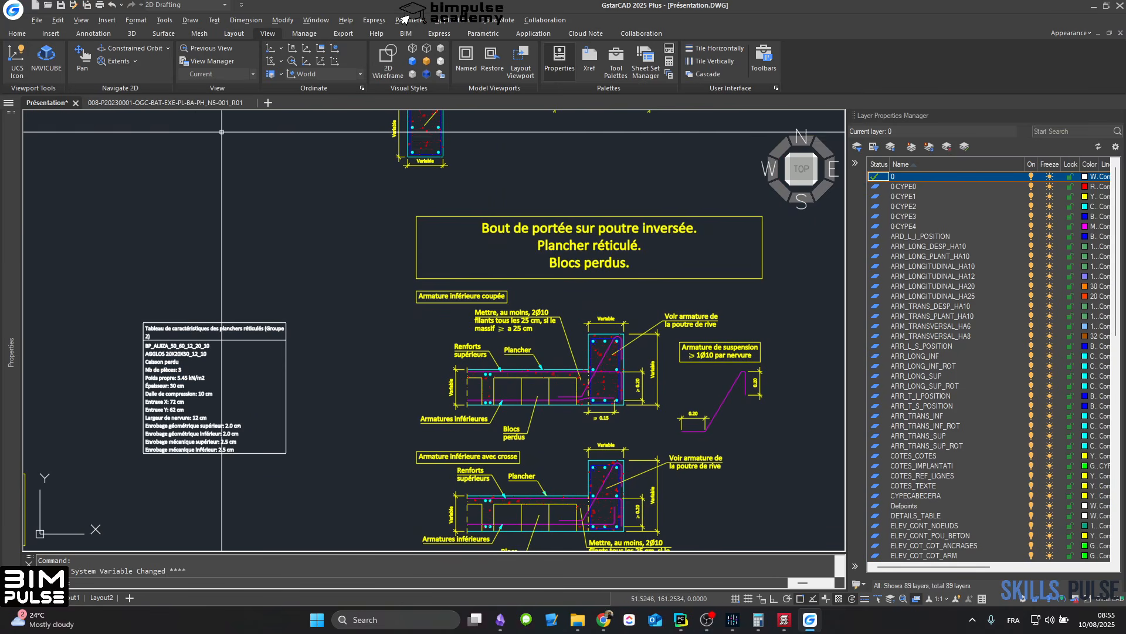
Step: Switch to the drawing 008-P20230001-OGC-BAT-EXE-PL-BA-PH_N5-001_R01 and inspect the upper wings of its 1/100 formwork plan
left_click(165, 102)
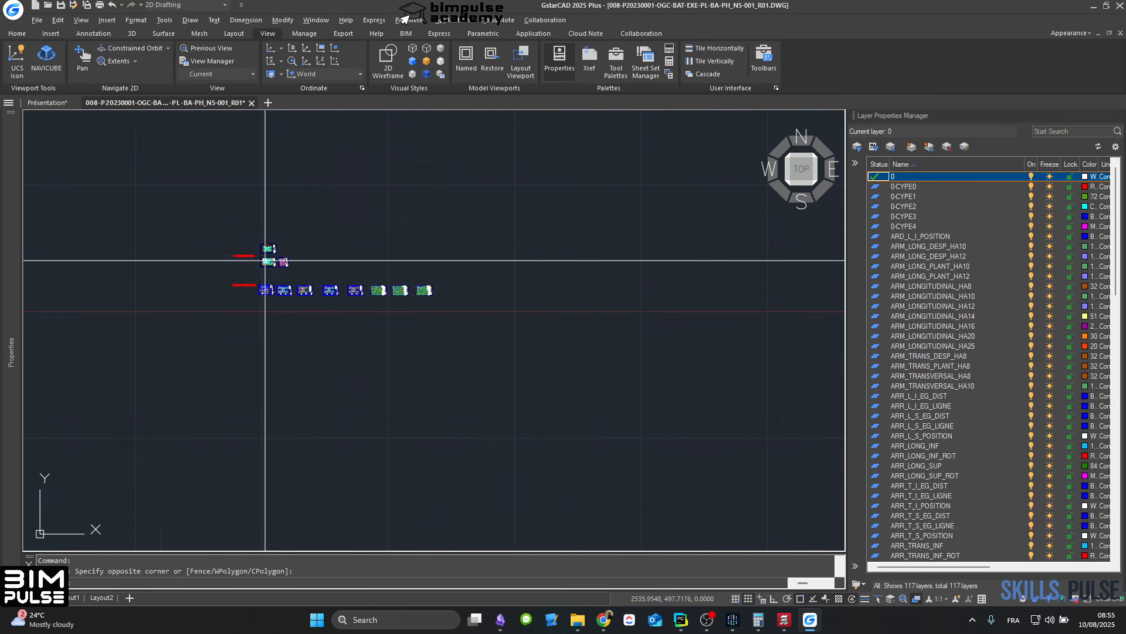
scroll(294, 270, "up", 12)
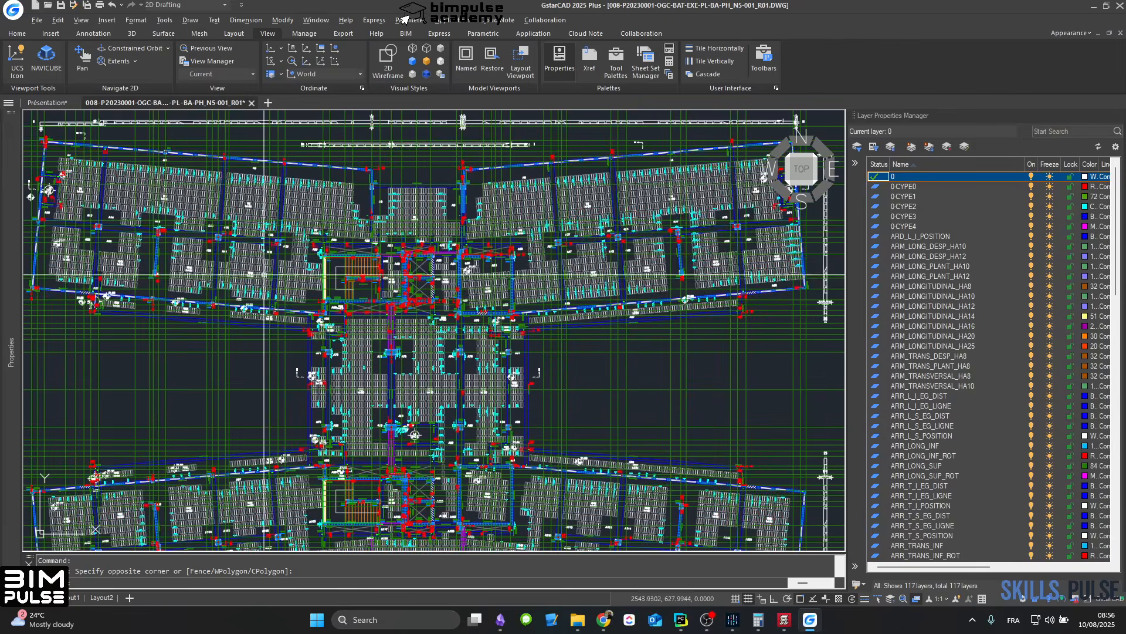
scroll(153, 244, "up", 4)
scroll(289, 223, "up", 2)
middle_click_drag(289, 223, 268, 435)
scroll(208, 243, "down", 2)
middle_click_drag(250, 326, 12, 373)
middle_click_drag(528, 294, 227, 363)
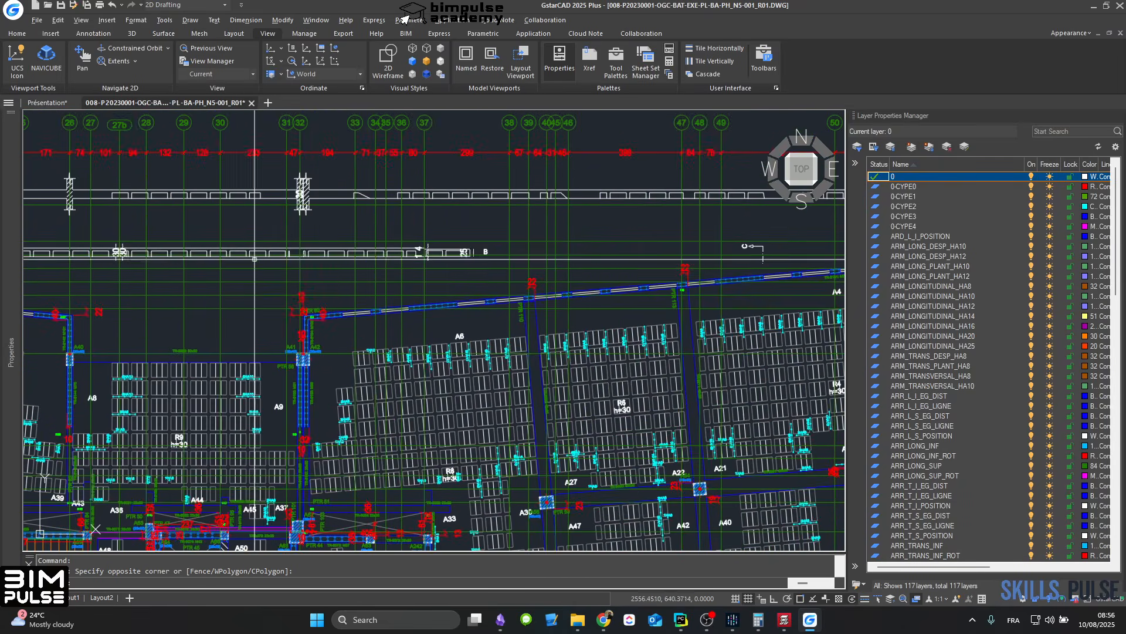
Step: Examine the grid axes, sections and waffle slab layout across the formwork plan's upper wings and central core
scroll(255, 270, "down", 3)
middle_click_drag(572, 235, 349, 252)
scroll(361, 249, "up", 6)
middle_click_drag(359, 210, 768, 214)
middle_click_drag(212, 226, 801, 203)
scroll(352, 218, "down", 2)
middle_click_drag(238, 296, 780, 151)
mouse_move(350, 390)
middle_mouse_down()
mouse_move(498, 227)
mouse_move(362, 490)
middle_mouse_up()
scroll(311, 332, "down", 4)
scroll(330, 348, "down", 2)
middle_click_drag(583, 414, 528, 211)
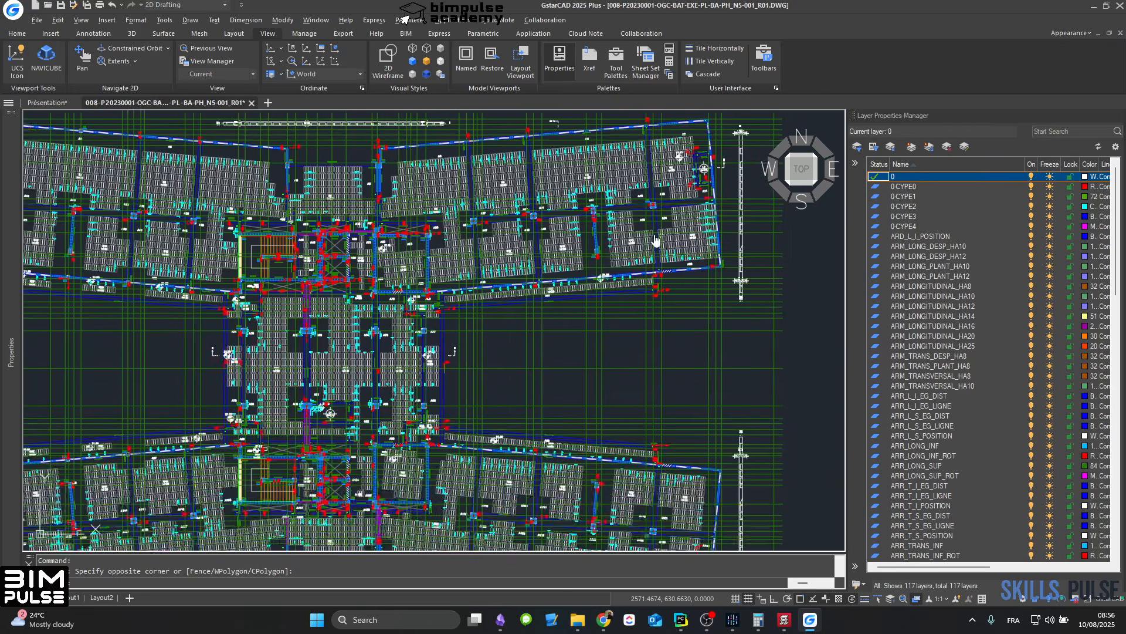
Step: Examine the slab panels around R10 and R53 and their reinforcement labels at the formwork plan's right-hand wings
scroll(748, 217, "up", 8)
mouse_move(754, 234)
middle_mouse_down()
mouse_move(755, 269)
mouse_move(611, 466)
mouse_move(654, 133)
middle_mouse_up()
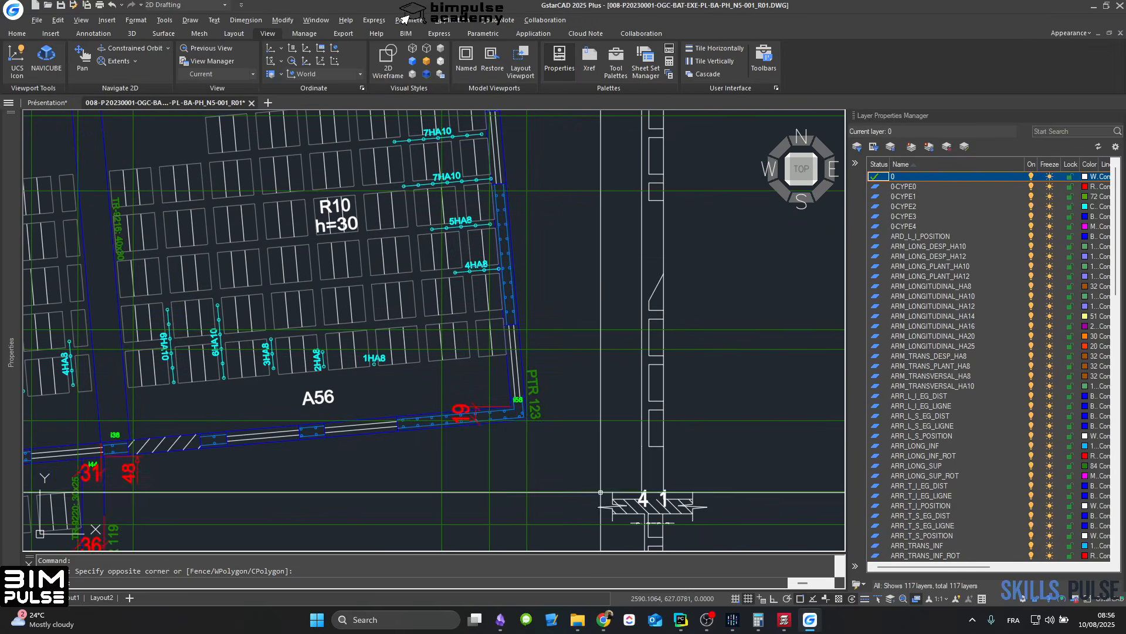
middle_click_drag(610, 491, 593, 142)
scroll(552, 369, "down", 8)
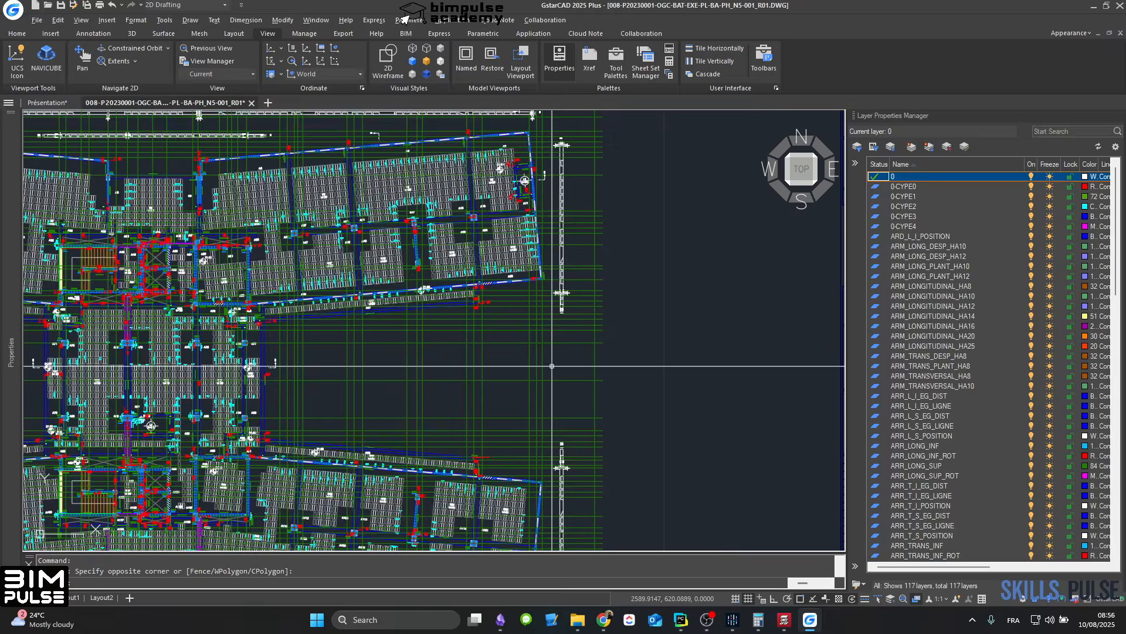
middle_click_drag(547, 443, 561, 290)
scroll(563, 332, "up", 6)
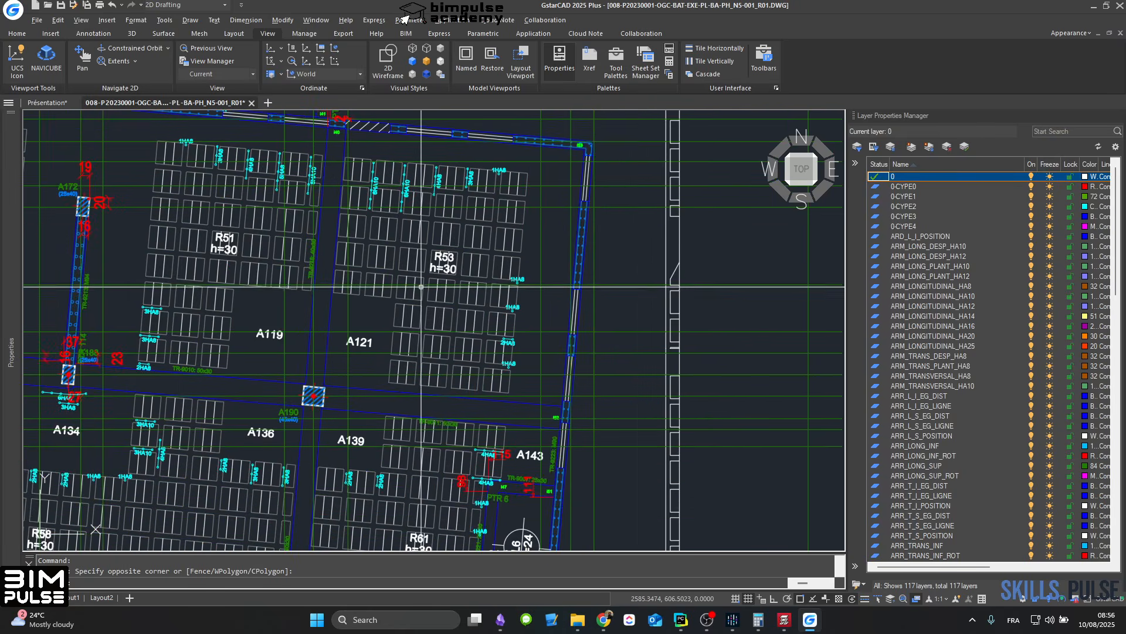
middle_click_drag(328, 305, 663, 330)
middle_click_drag(329, 329, 714, 304)
scroll(380, 271, "down", 8)
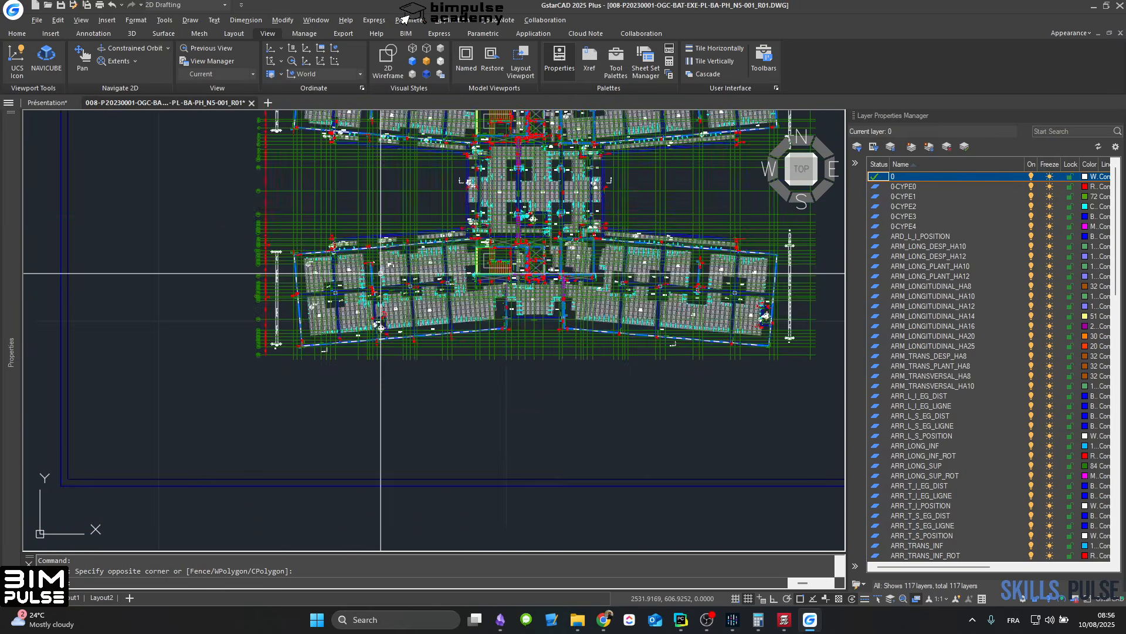
Step: Review the second formwork plan and the neighbouring sheet of typical construction details
middle_click_drag(547, 311, 366, 88)
scroll(284, 306, "up", 6)
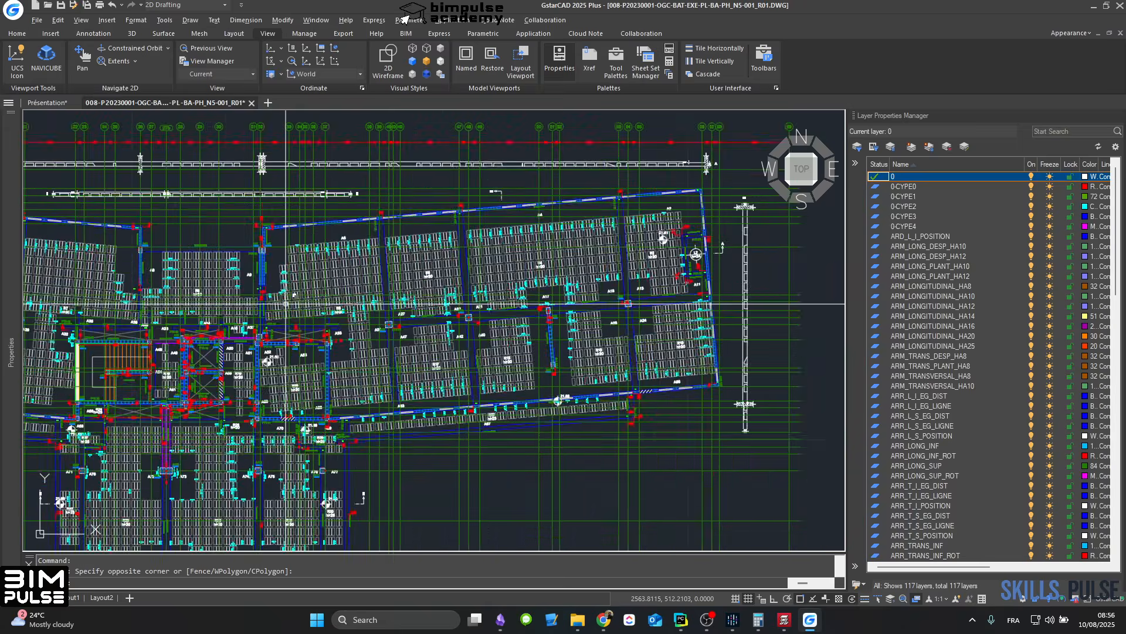
scroll(284, 305, "down", 4)
middle_click_drag(596, 328, 130, 314)
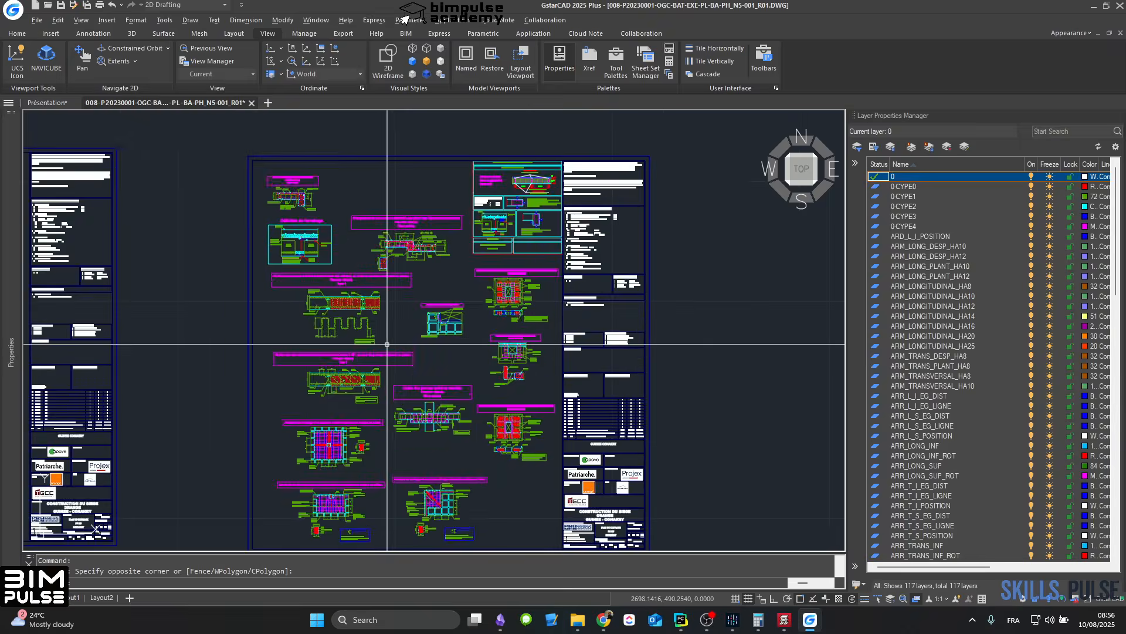
Step: Examine the first PLAN DE FERRAILLAGE sheet and the bar labels on the neighbouring longitudinal reinforcement plan
scroll(388, 344, "down", 4)
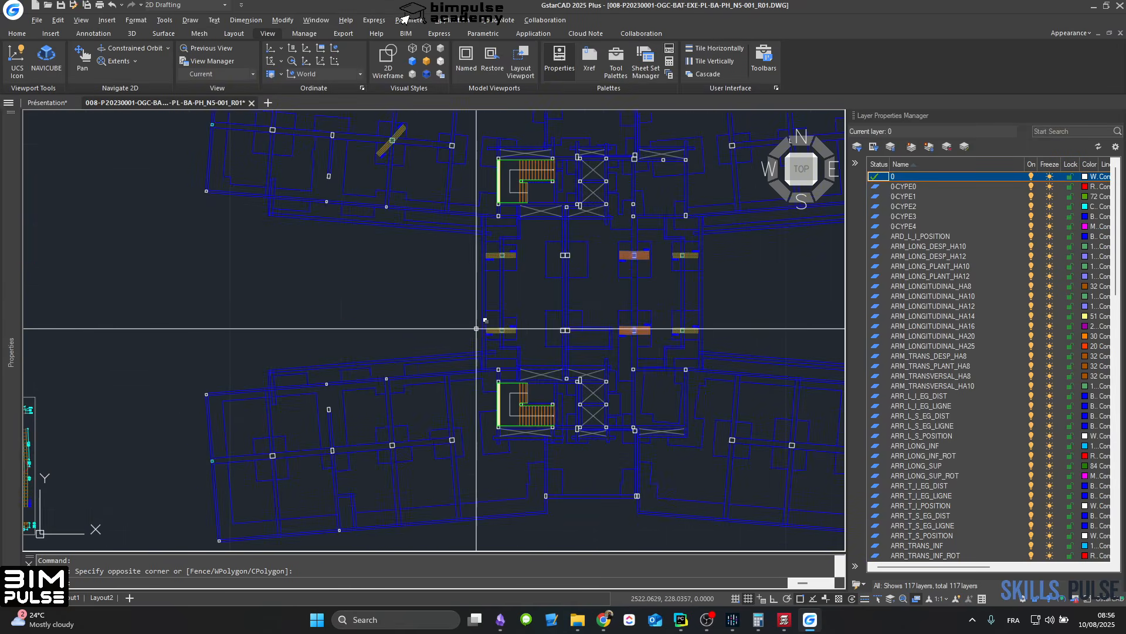
middle_click_drag(331, 232, 463, 483)
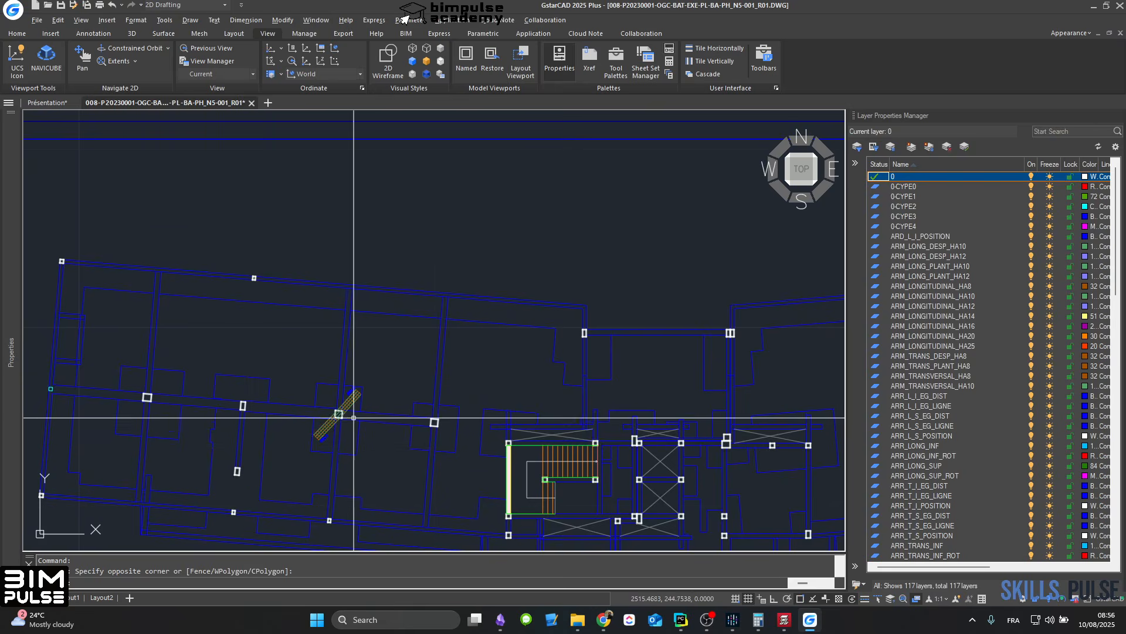
scroll(299, 372, "down", 10)
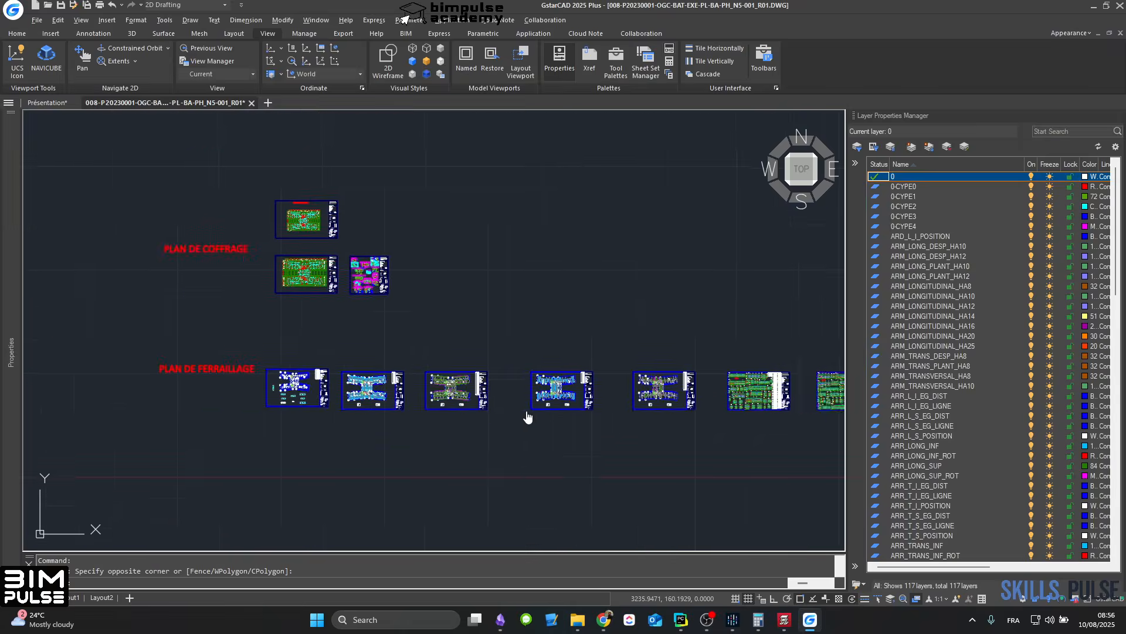
scroll(257, 349, "up", 10)
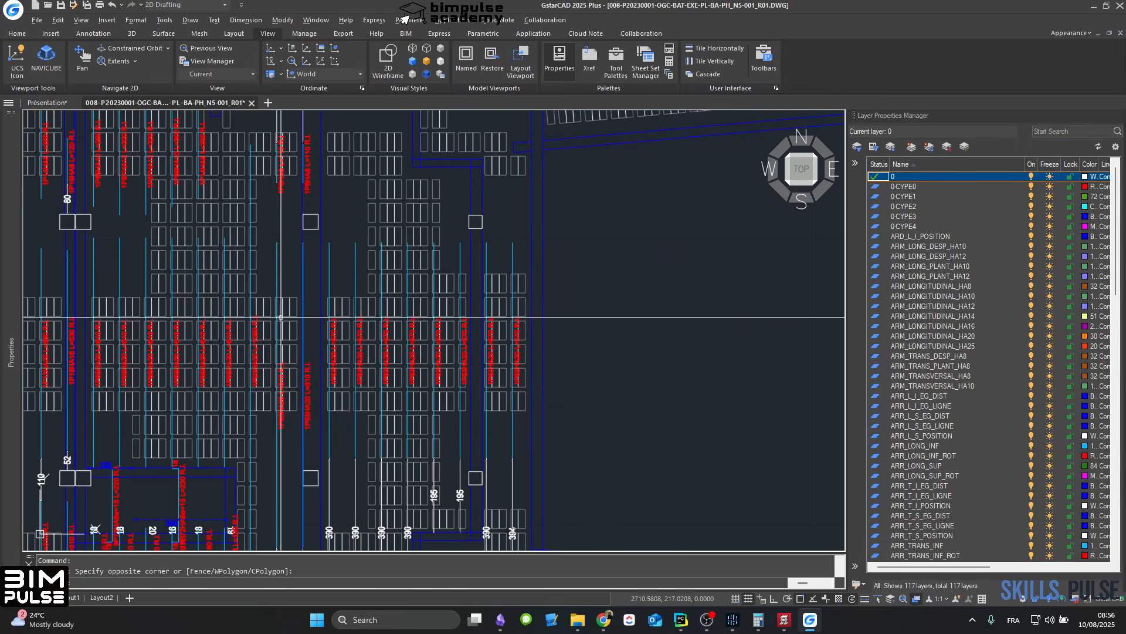
mouse_move(271, 348)
middle_mouse_down()
mouse_move(495, 372)
mouse_move(502, 351)
mouse_move(475, 240)
middle_mouse_up()
scroll(480, 342, "up", 6)
scroll(474, 342, "down", 14)
Step: Switch to the Présentation drawing and inspect the upper longitudinal bar labels on its waffle slab plan
left_click(53, 104)
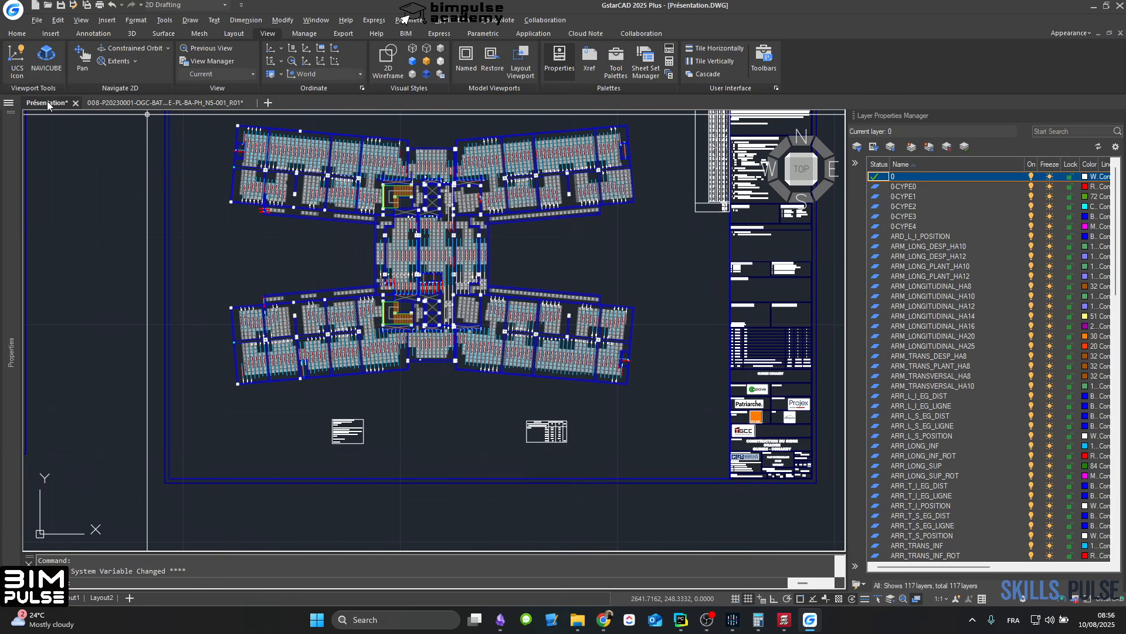
scroll(479, 254, "down", 5)
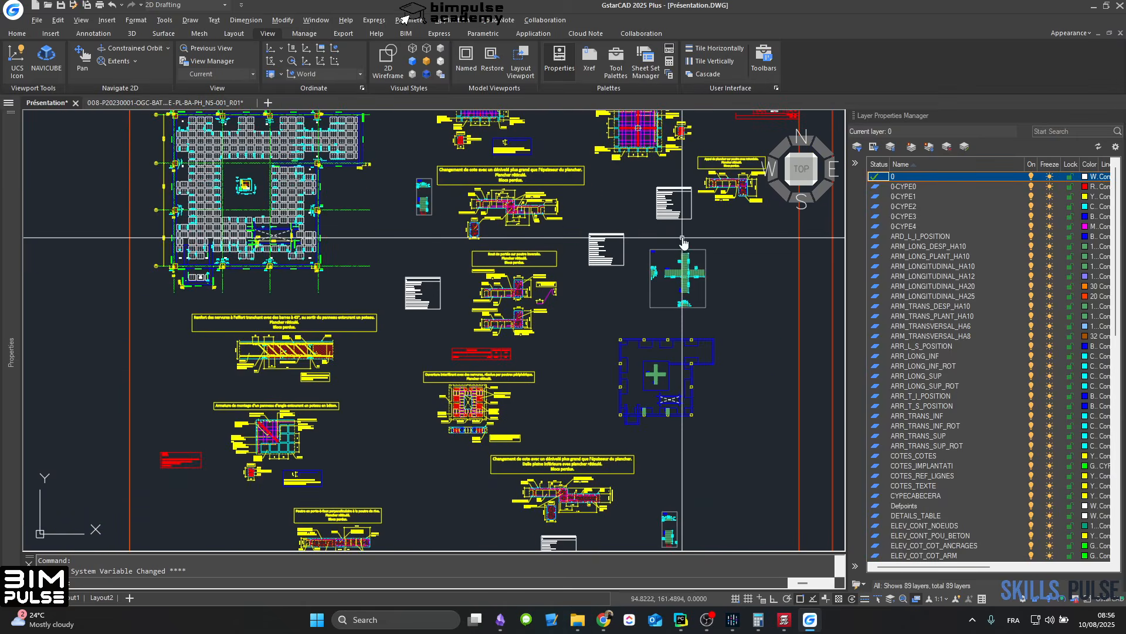
middle_click_drag(682, 237, 166, 321)
scroll(538, 257, "up", 5)
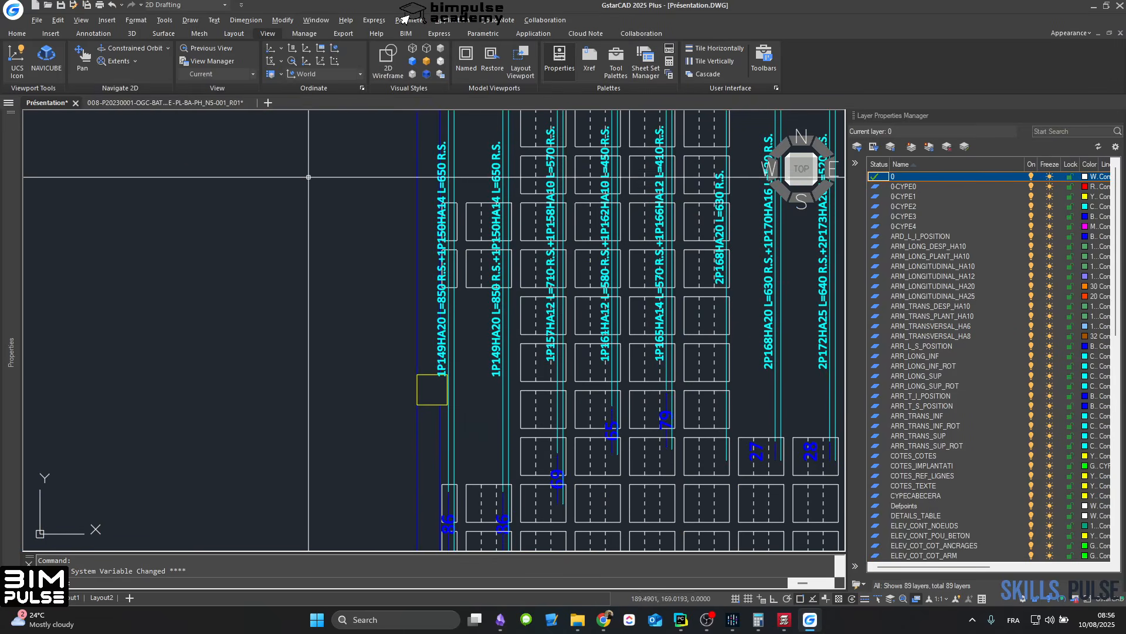
Step: Return to the 008-P20230001 execution drawing and review its longitudinal reinforcement plan and the neighbouring PLAN DE FERRAILLAGE sheets
left_click(193, 105)
middle_click_drag(382, 199, 457, 381)
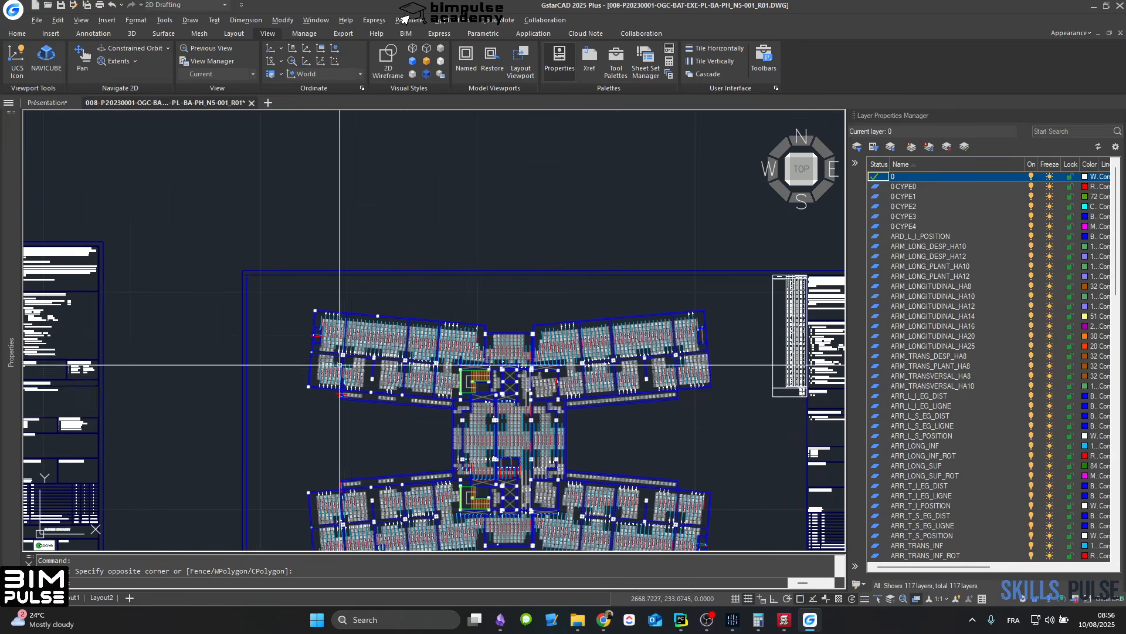
scroll(341, 365, "up", 5)
scroll(354, 348, "down", 5)
scroll(356, 360, "down", 6)
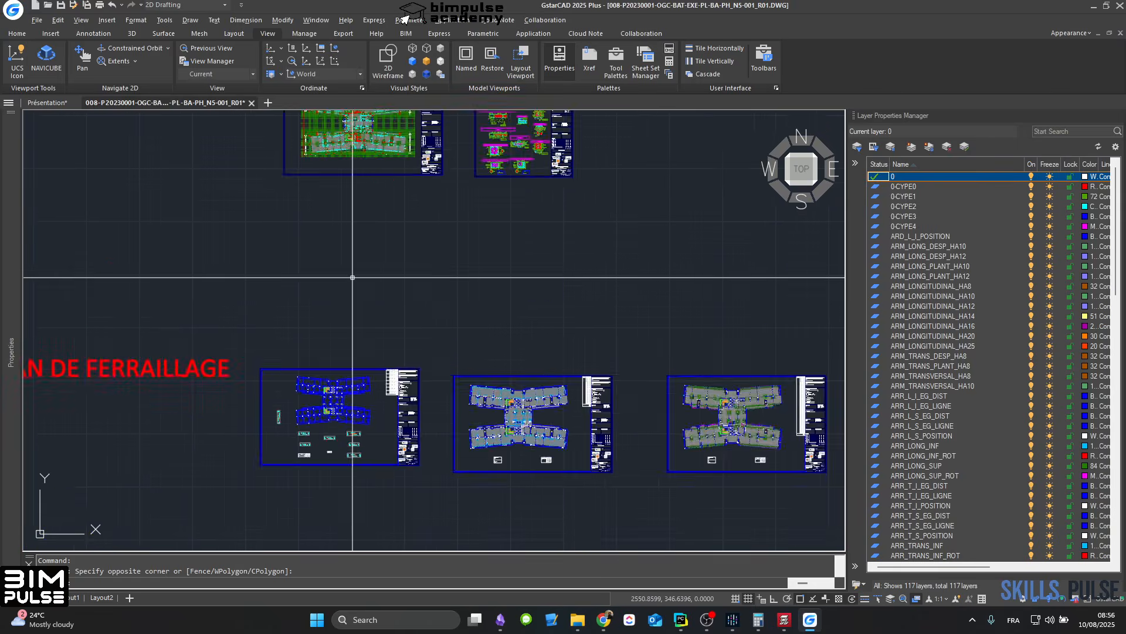
Step: Examine the slab level-change detail and the concrete cover notes on the typical construction details sheet
scroll(612, 306, "up", 2)
scroll(612, 306, "up", 7)
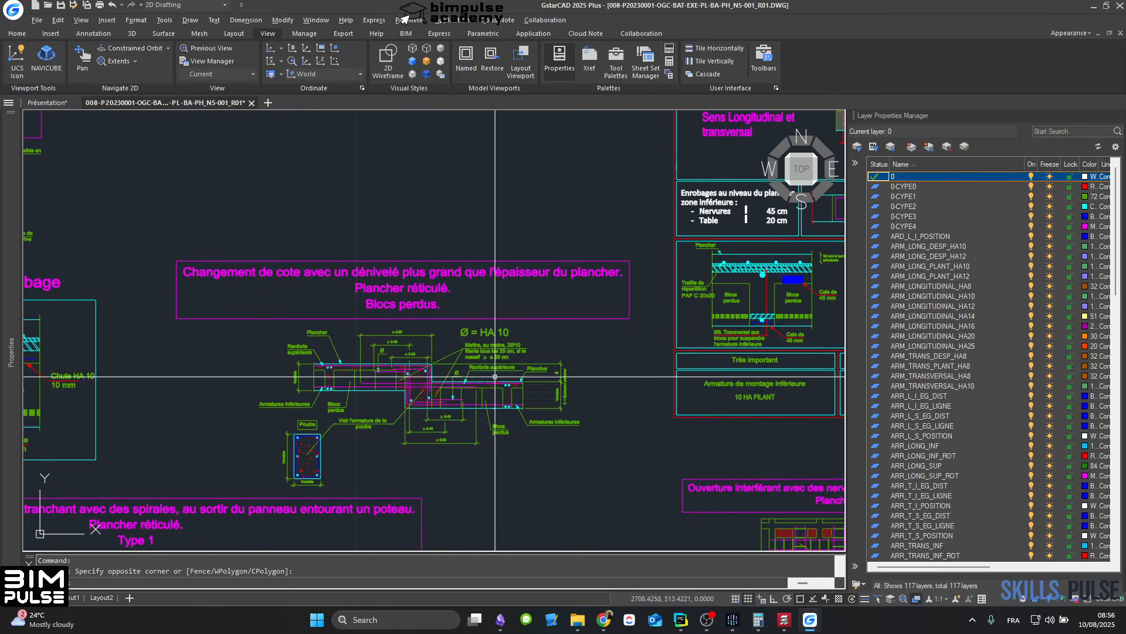
scroll(364, 277, "down", 5)
scroll(578, 302, "up", 5)
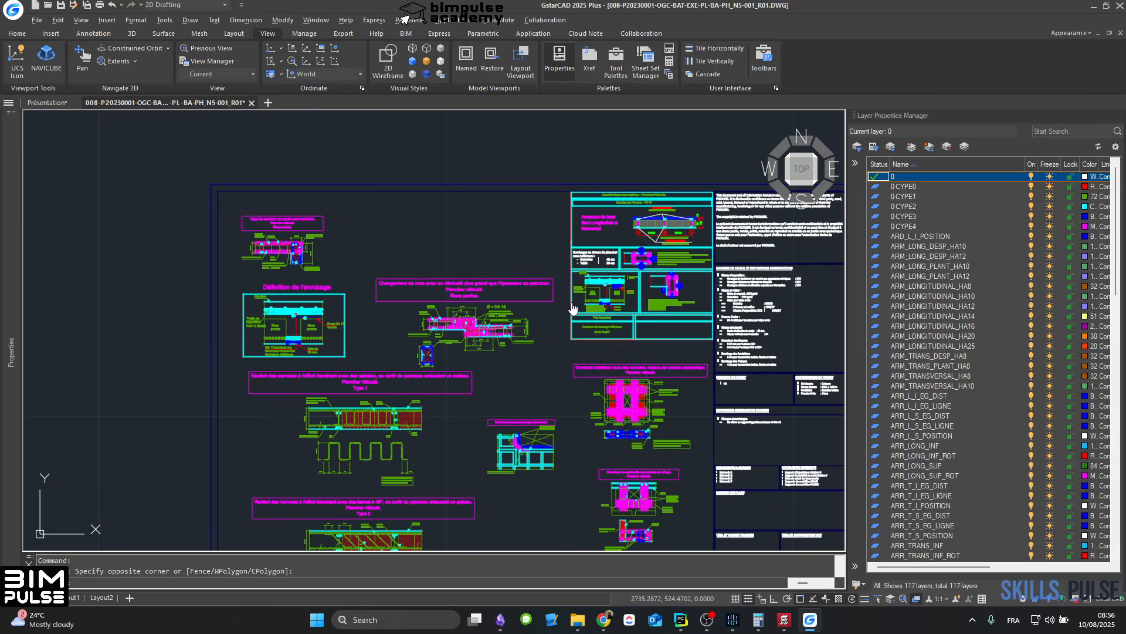
scroll(526, 295, "up", 5)
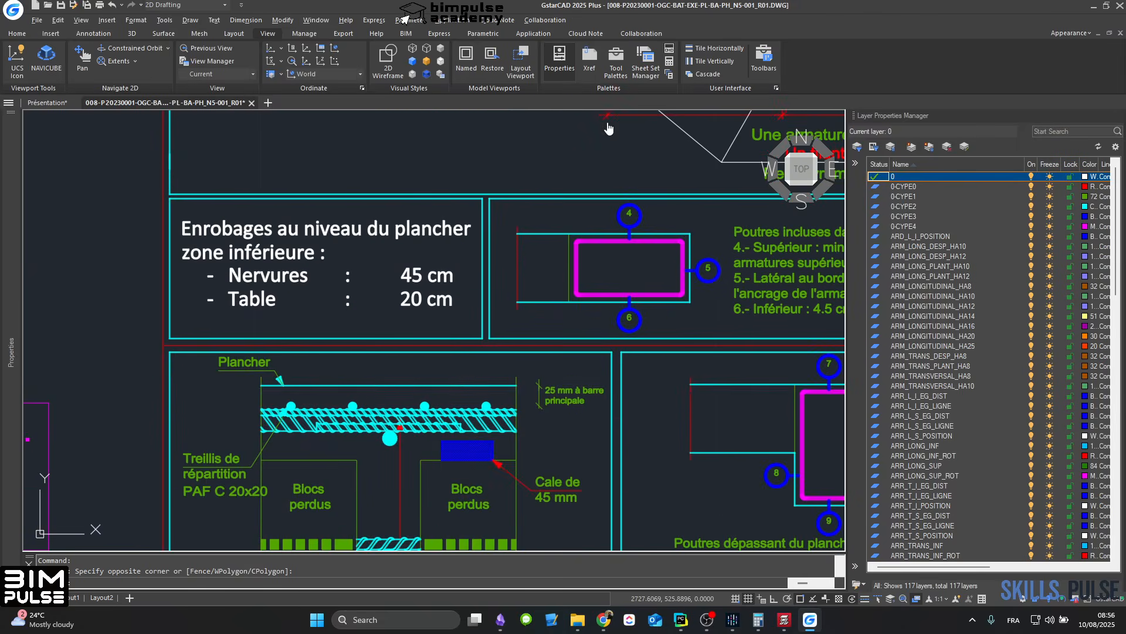
scroll(432, 438, "down", 5)
Step: Examine the PH N1 slab data section for base reinforcement, overlap lengths, rib spacing and slab depths
scroll(419, 365, "up", 6)
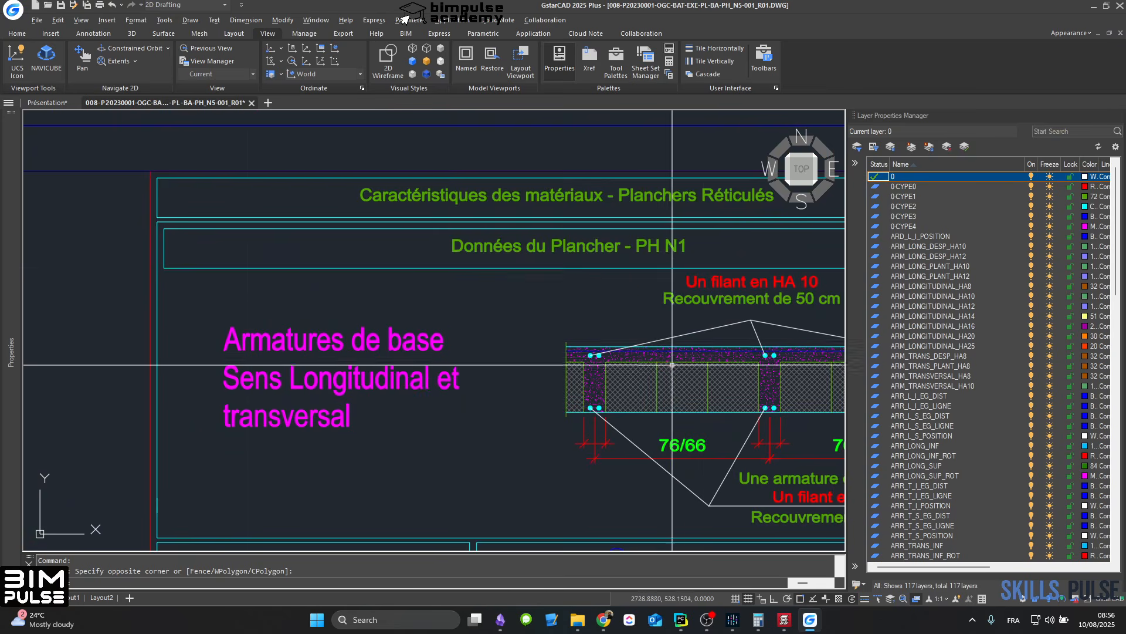
scroll(528, 267, "up", 4)
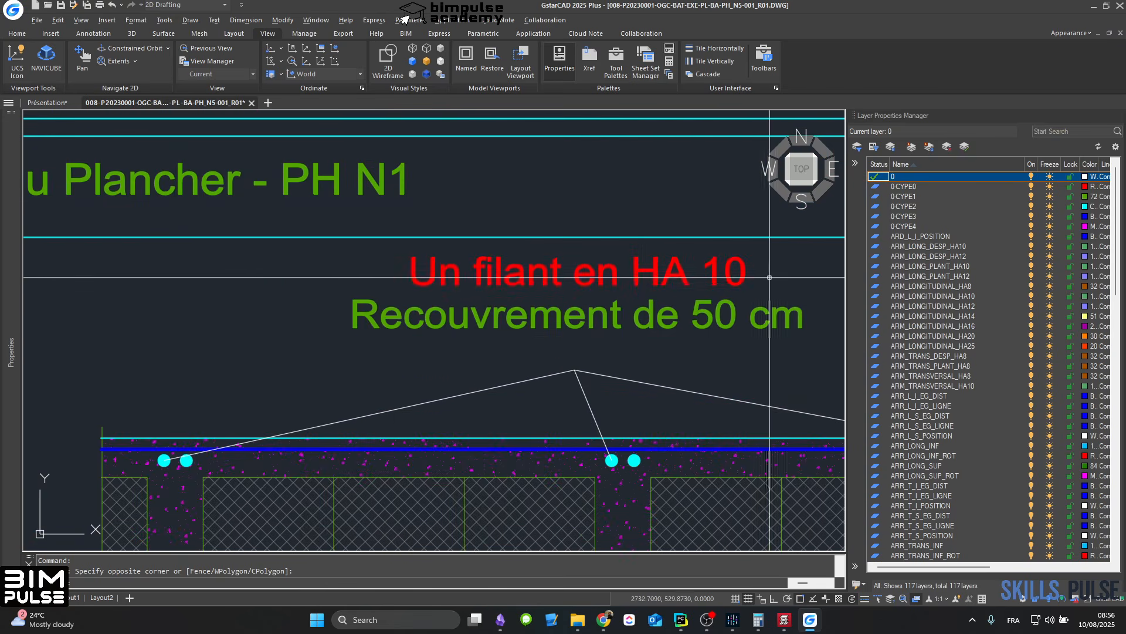
middle_click_drag(596, 345, 402, 347)
scroll(419, 347, "down", 2)
scroll(469, 415, "down", 3)
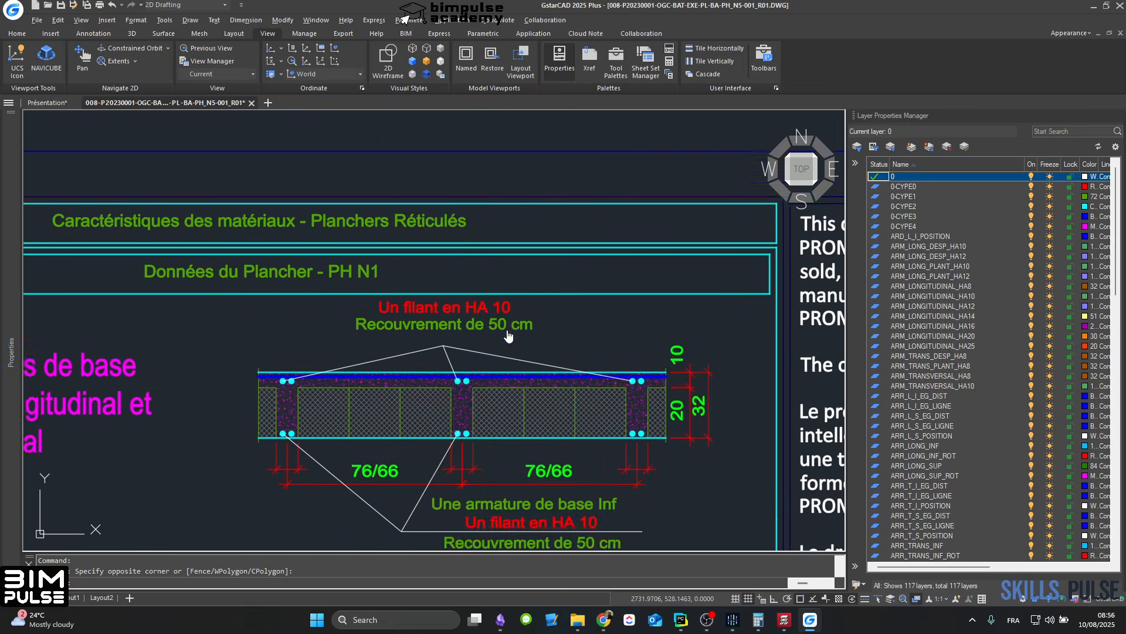
scroll(583, 481, "up", 3)
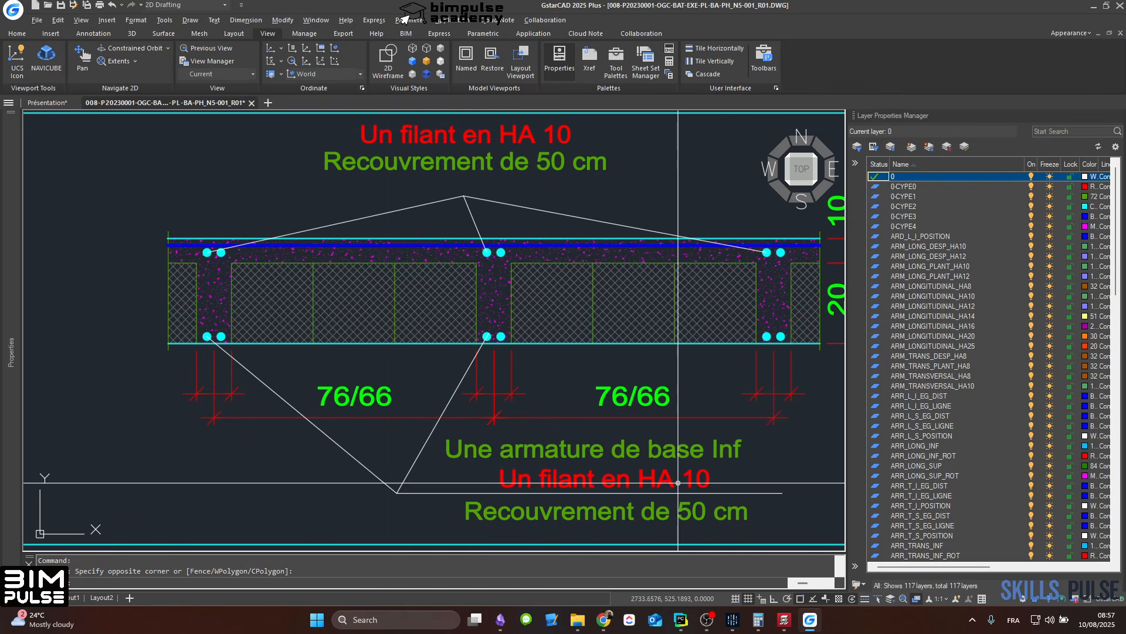
middle_click_drag(692, 504, 614, 457)
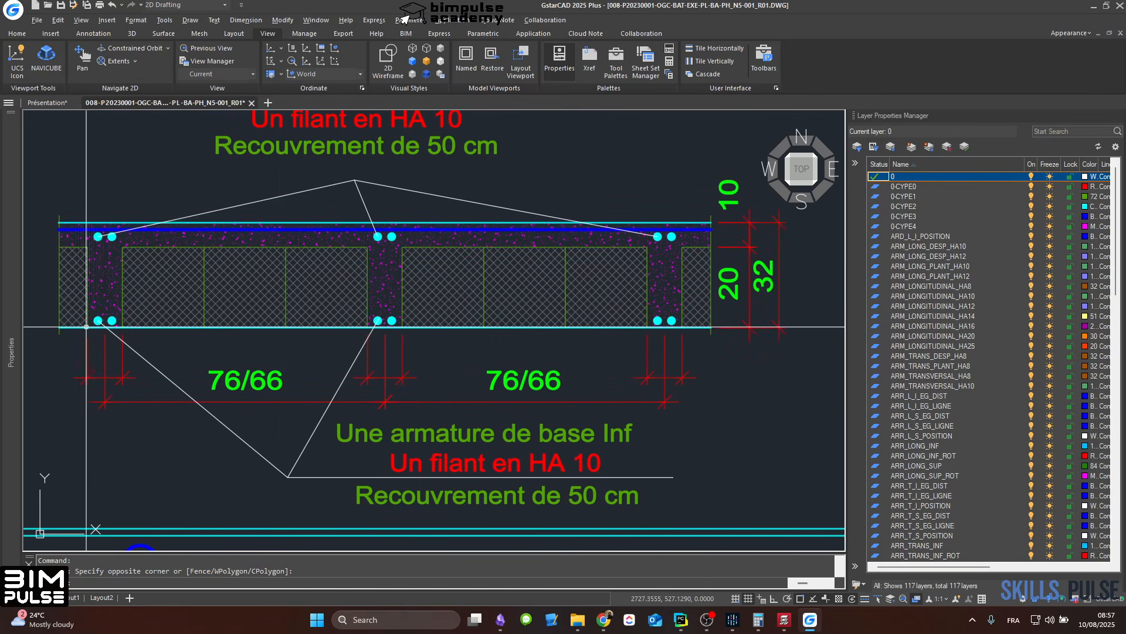
scroll(663, 335, "down", 2)
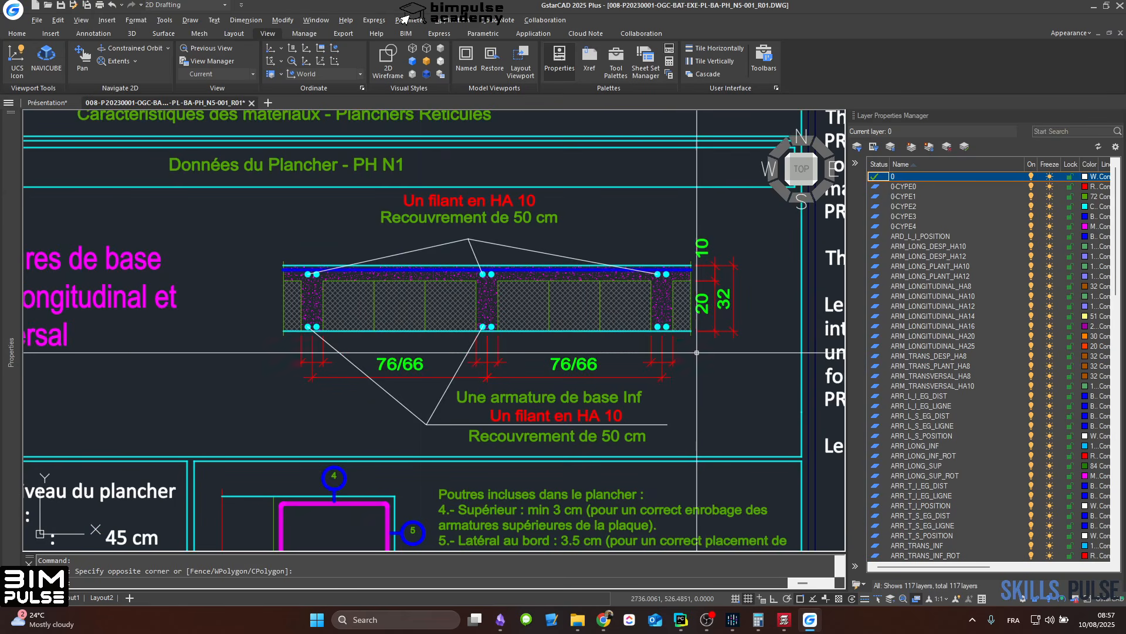
scroll(696, 352, "down", 8)
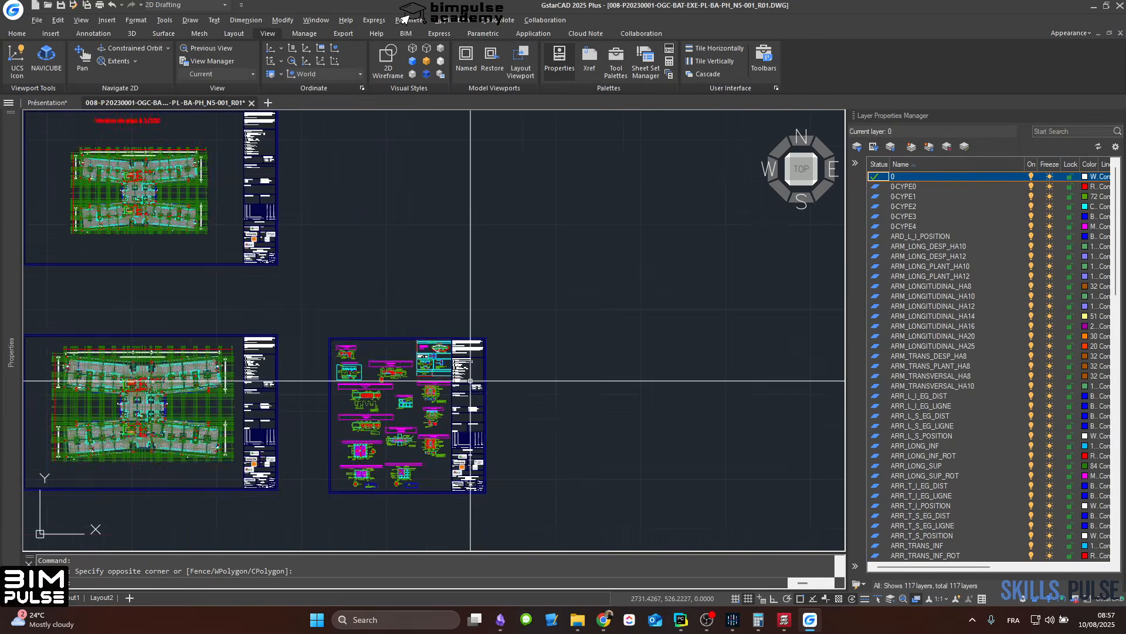
Step: Inspect the magenta upper bar labels and offset dimensions on the upper-right wing of the longitudinal reinforcement plan
scroll(511, 403, "down", 3)
scroll(589, 475, "up", 8)
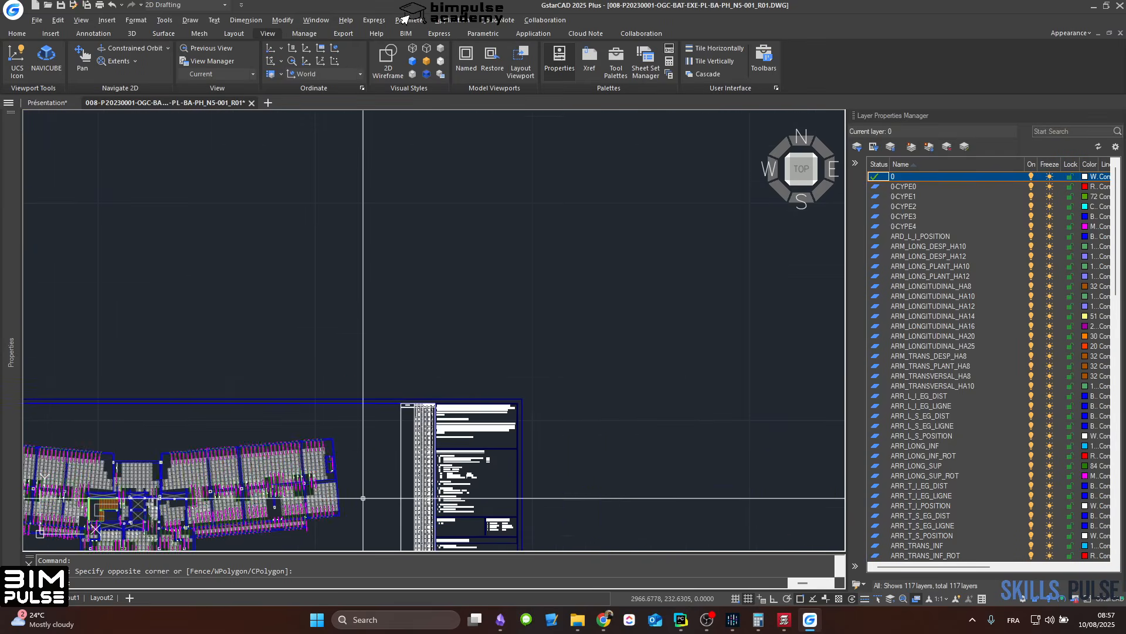
scroll(363, 498, "up", 8)
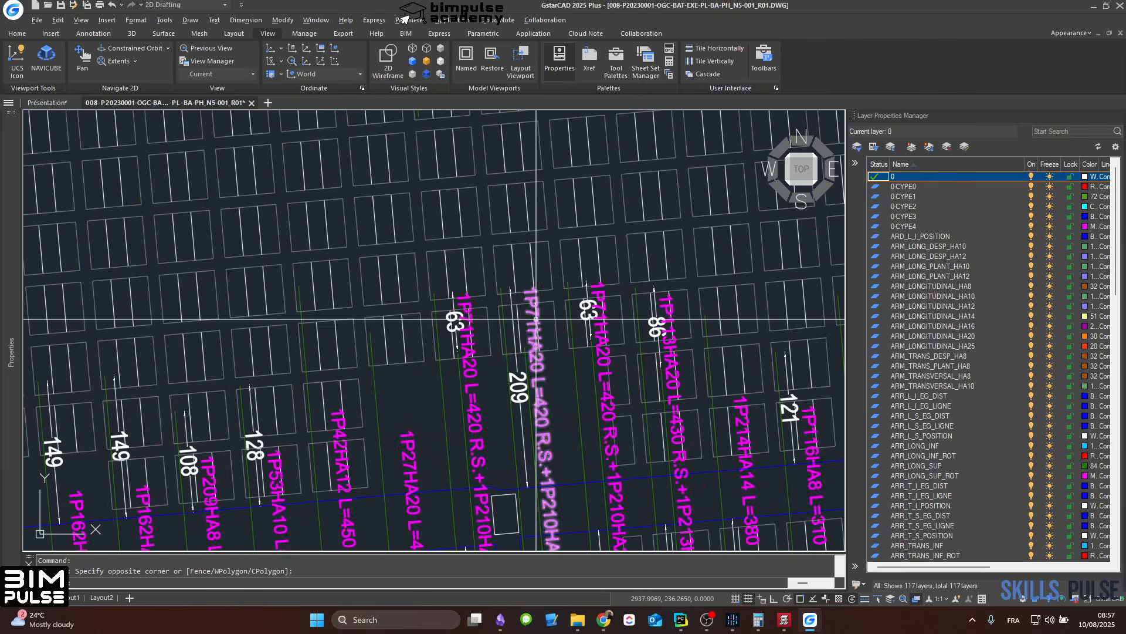
scroll(536, 319, "down", 2)
middle_click_drag(621, 463, 422, 390)
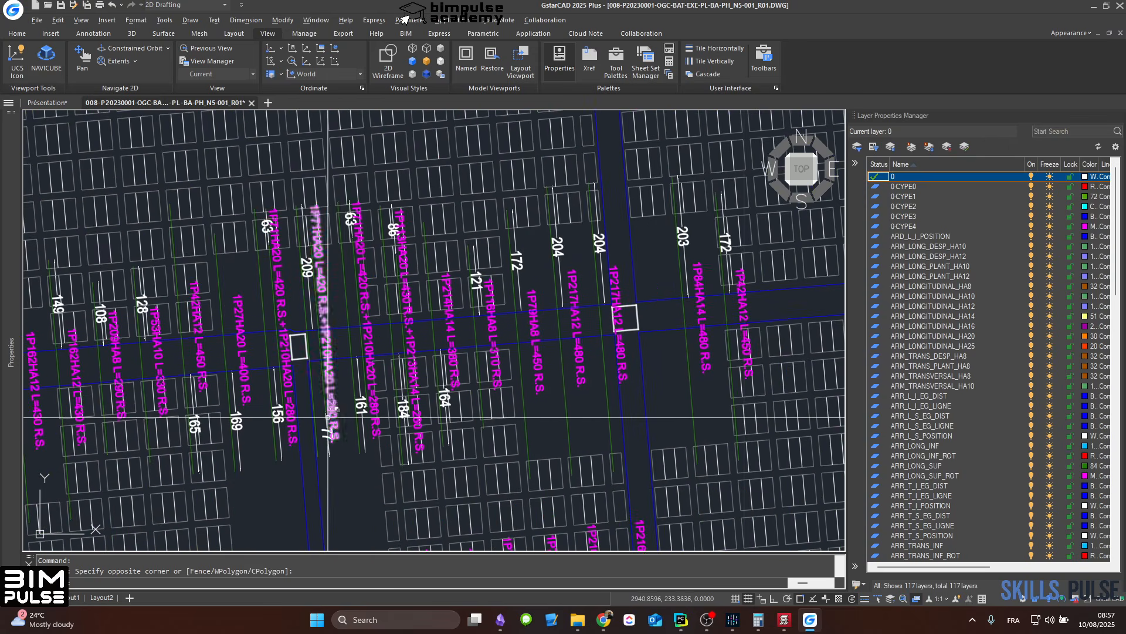
Step: Review the transverse reinforcement sheets and inspect the upper bar labels around the upper staircase core
scroll(327, 417, "down", 8)
middle_click_drag(592, 392, 94, 306)
middle_click_drag(627, 361, 146, 328)
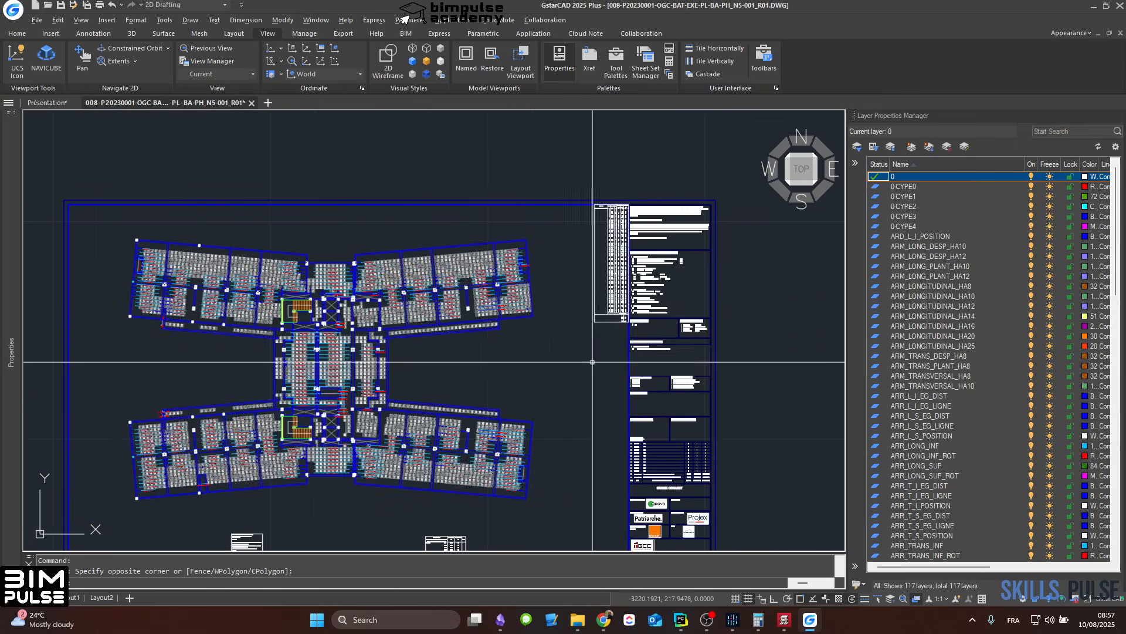
middle_click_drag(592, 362, 67, 335)
scroll(269, 337, "down", 6)
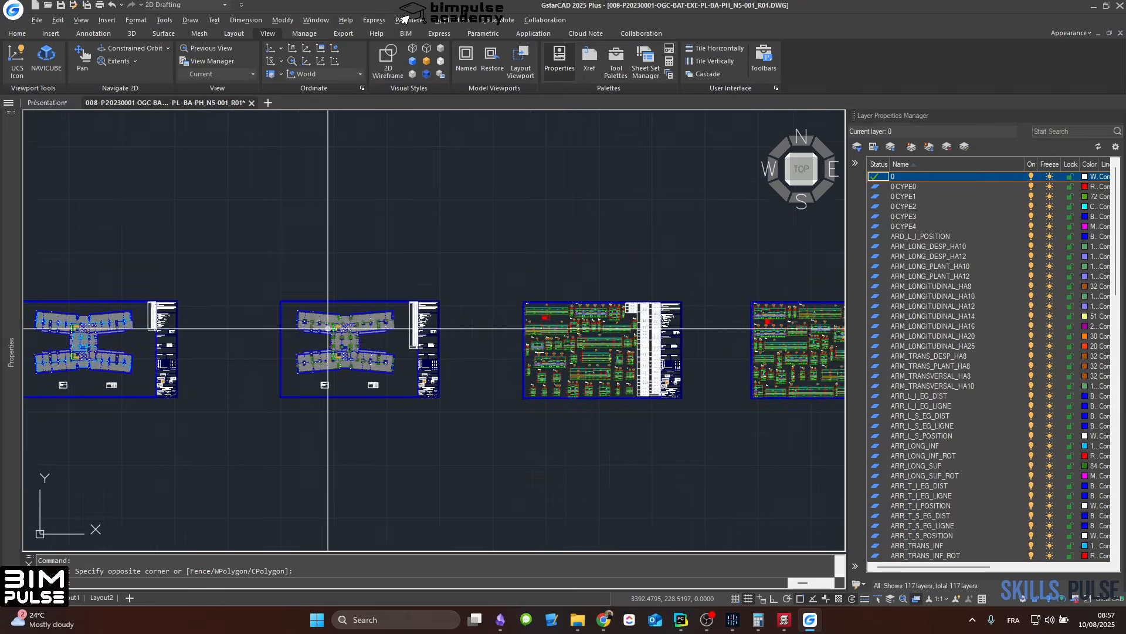
scroll(328, 328, "up", 12)
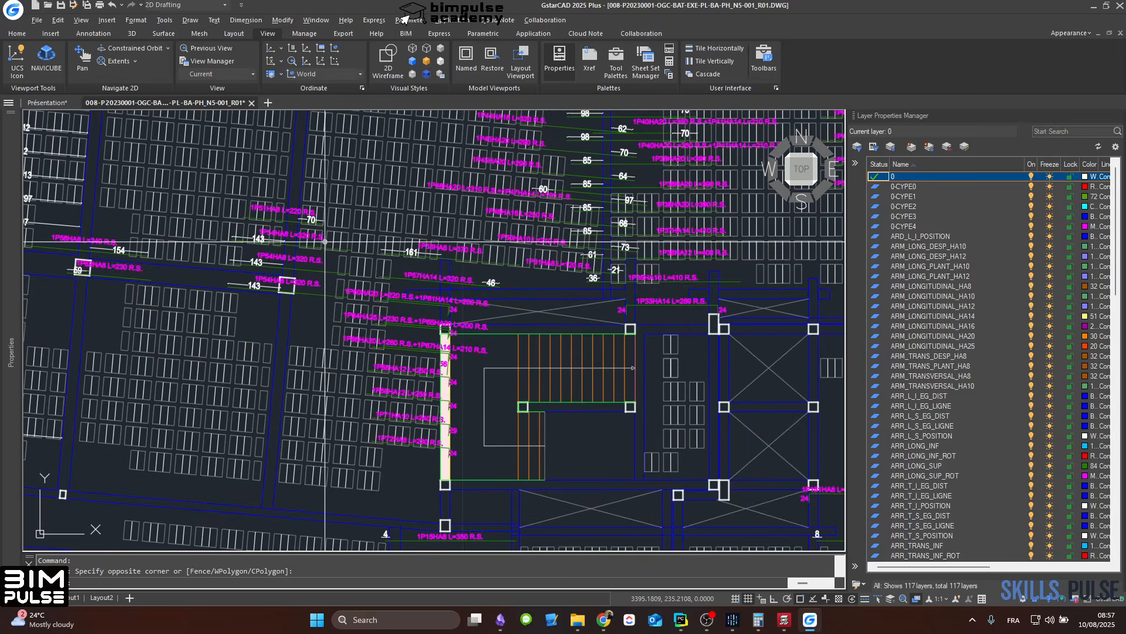
scroll(324, 241, "down", 12)
scroll(361, 353, "up", 3)
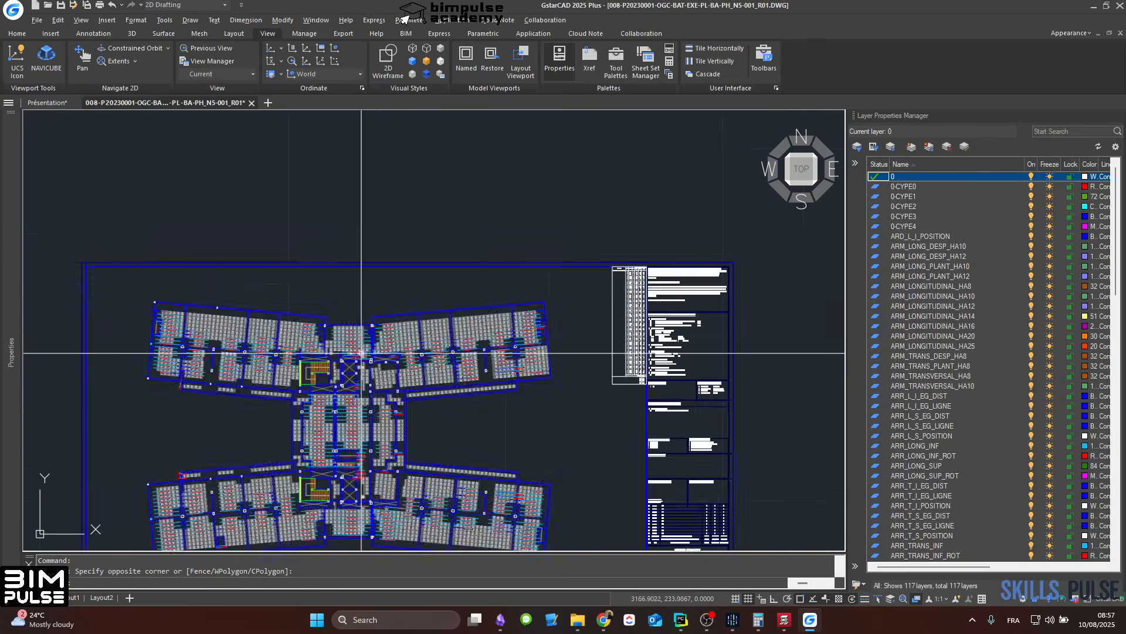
Step: Examine the lower transverse bar labels in the central bay above the upper lift core
scroll(361, 354, "up", 6)
scroll(361, 354, "down", 2)
scroll(361, 353, "up", 2)
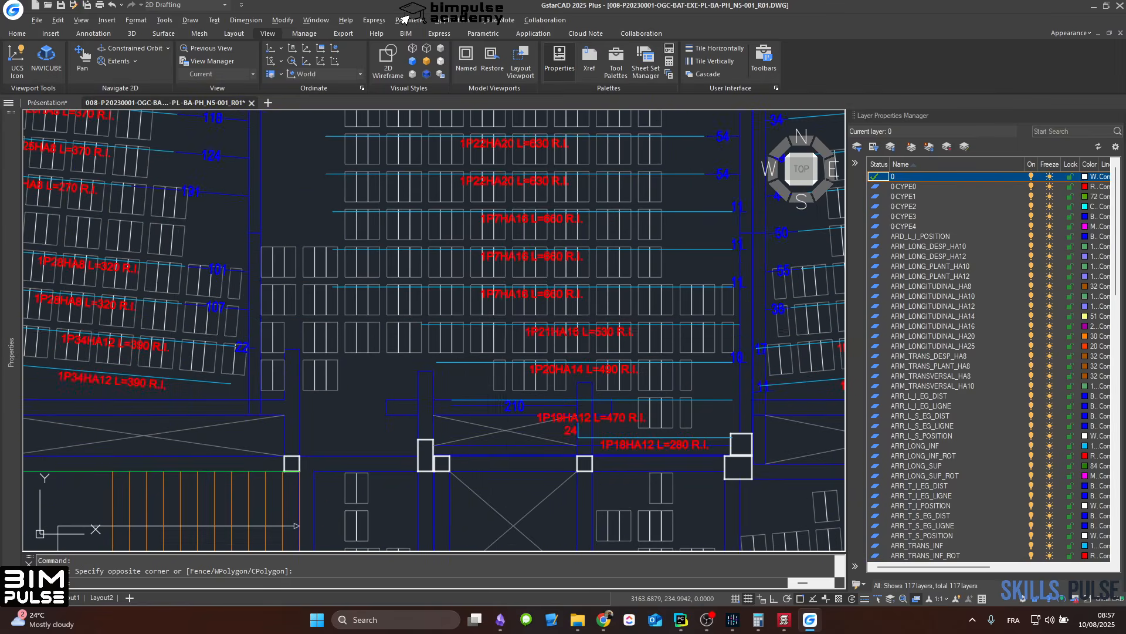
scroll(446, 343, "up", 3)
scroll(452, 345, "down", 3)
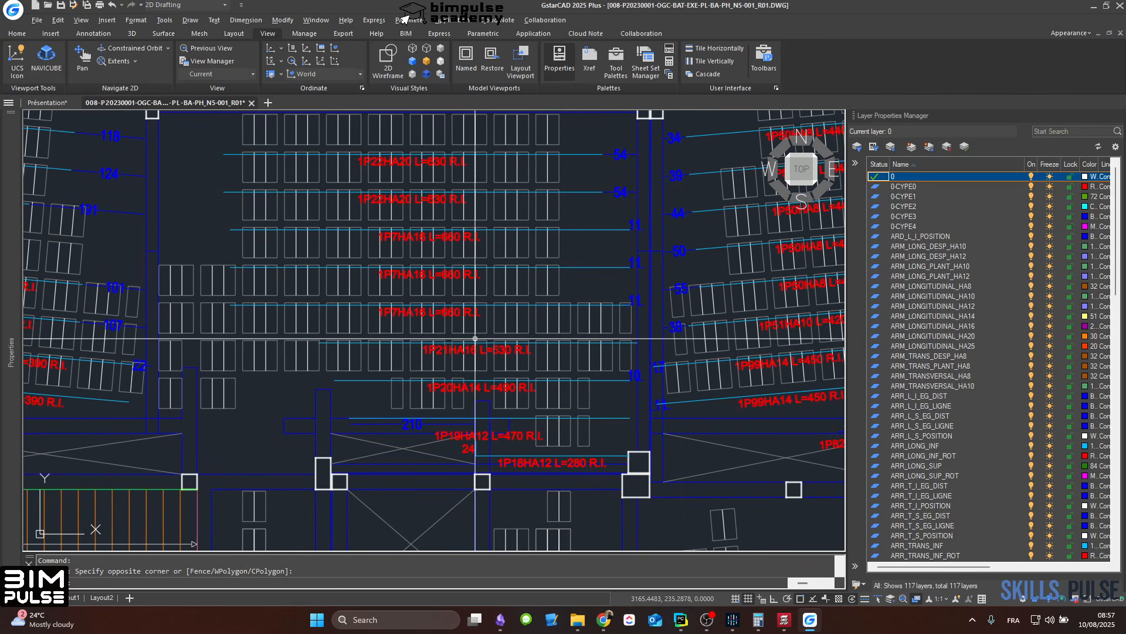
scroll(456, 347, "up", 5)
scroll(561, 349, "down", 4)
middle_click_drag(579, 351, 714, 352)
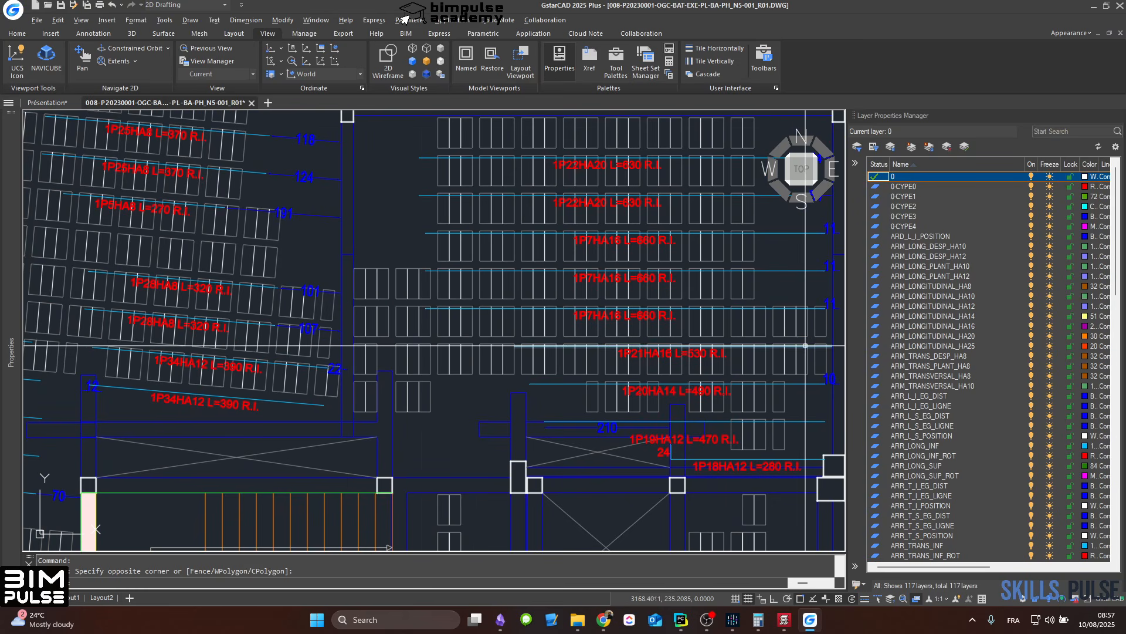
scroll(806, 346, "down", 5)
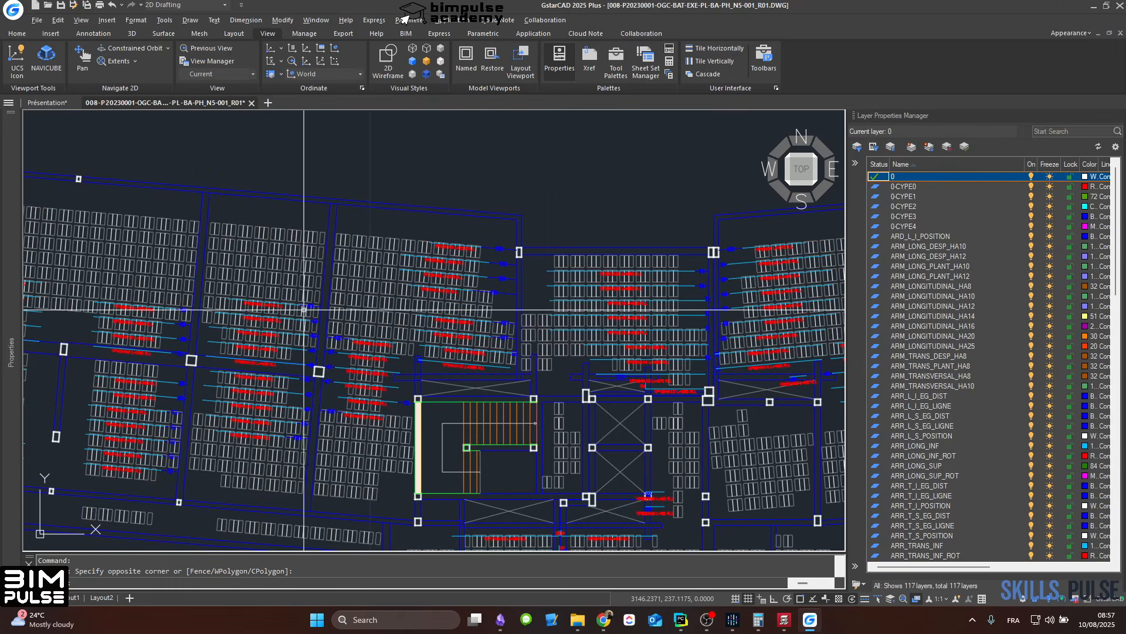
Step: Inspect the lower transverse bar labels and their offset dimensions across the plan's upper-left wing
middle_click_drag(304, 309, 593, 332)
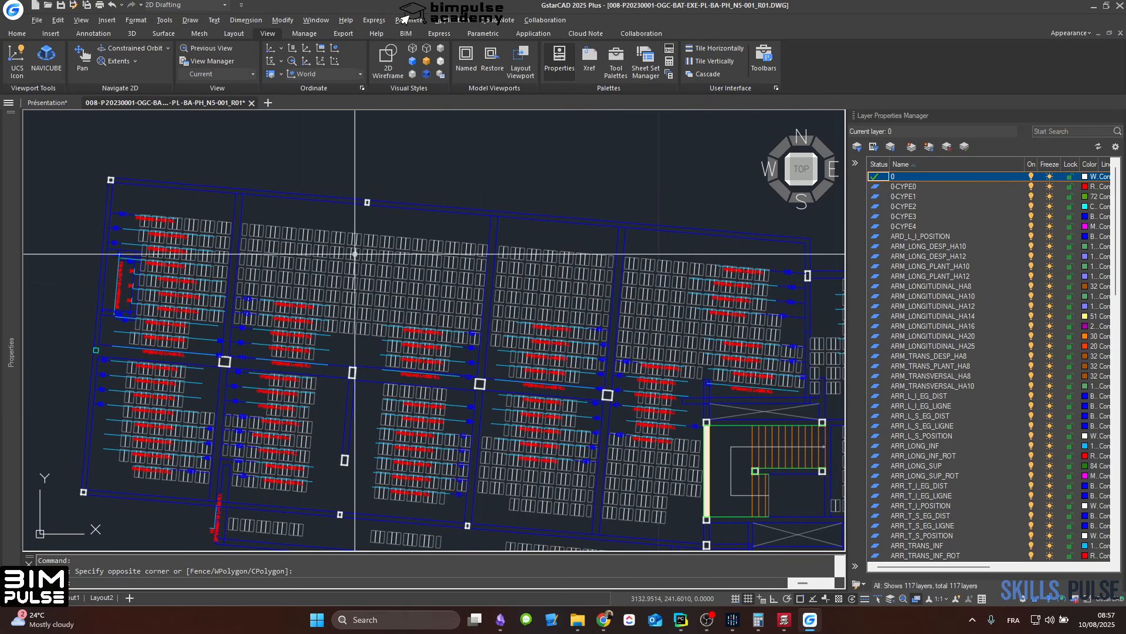
scroll(355, 254, "up", 5)
scroll(274, 283, "down", 5)
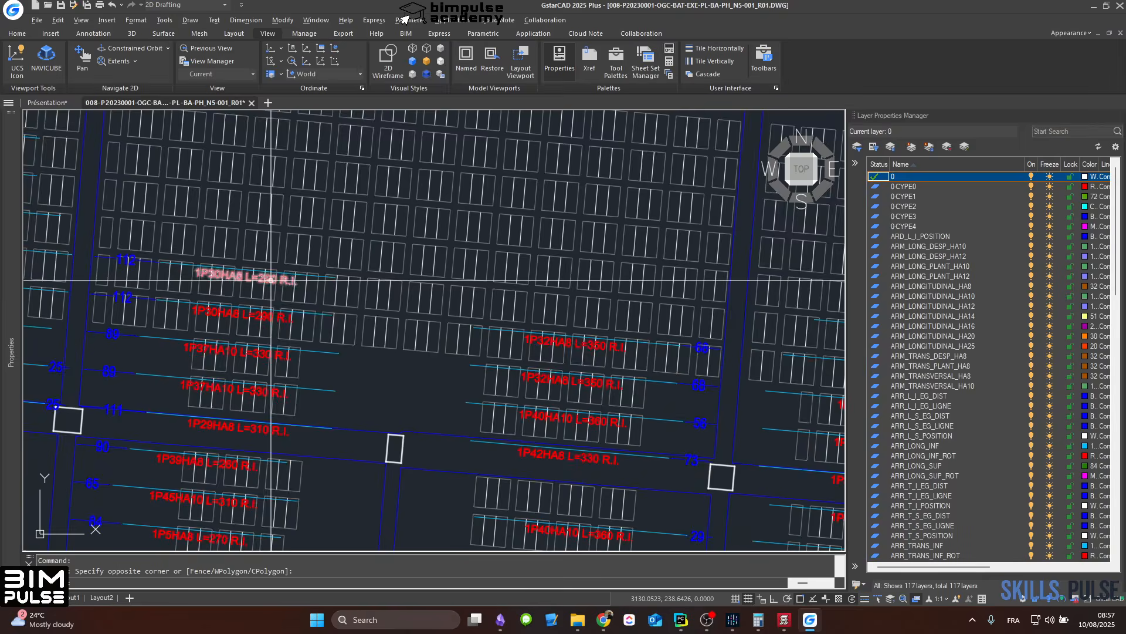
scroll(274, 283, "up", 4)
scroll(301, 281, "down", 2)
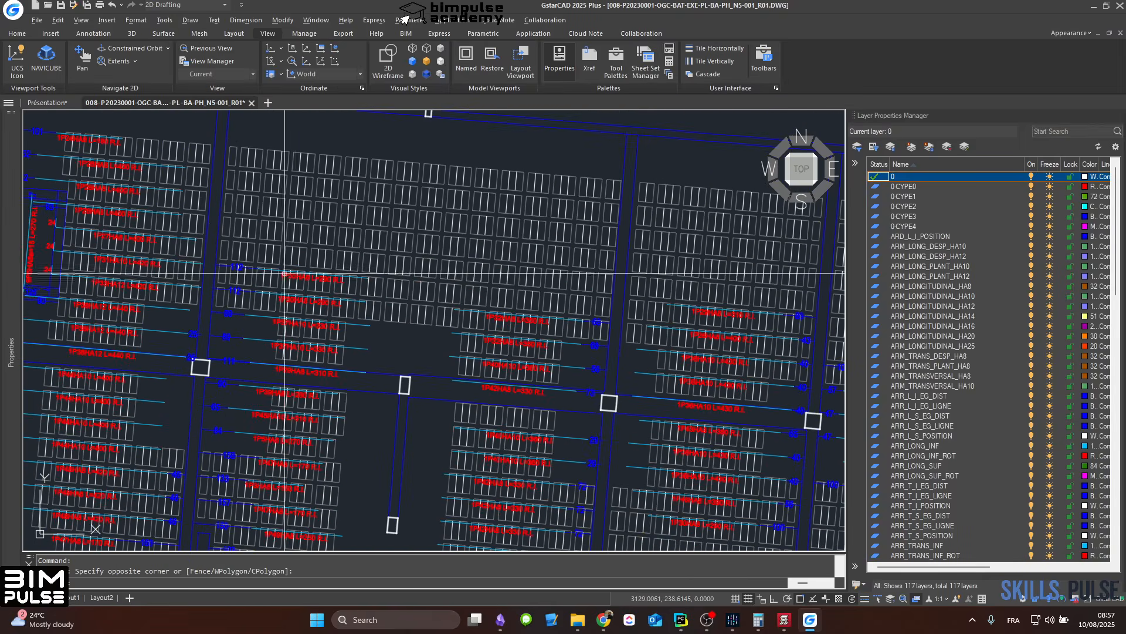
scroll(284, 273, "up", 4)
scroll(289, 263, "down", 2)
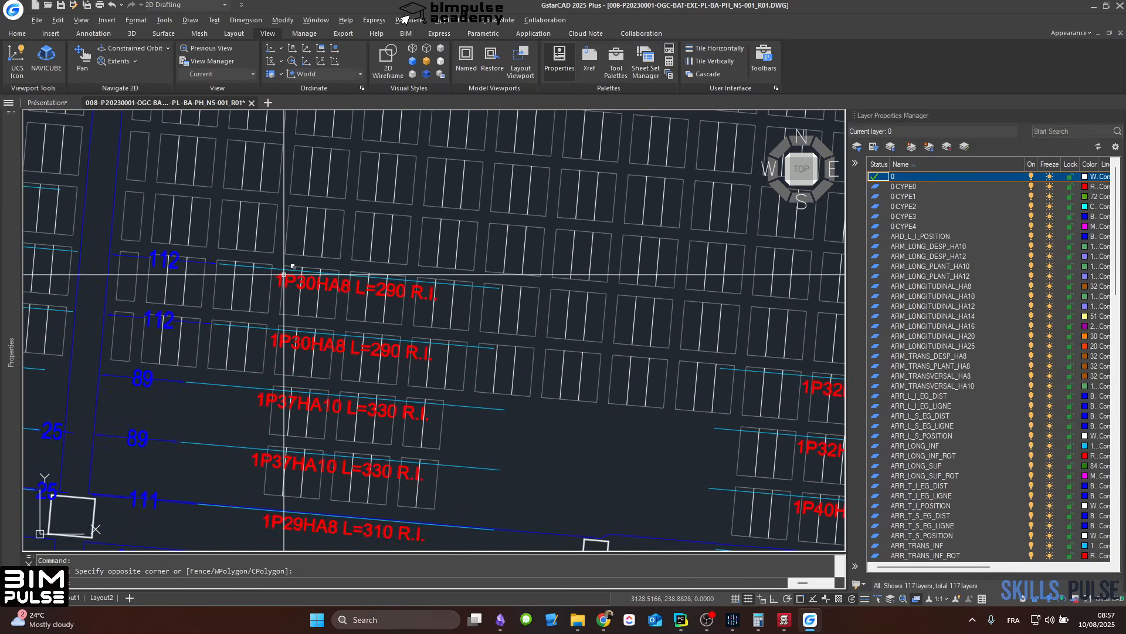
Step: Switch back to the Présentation drawing and examine its upper longitudinal bar labels for comparison
left_click(55, 105)
scroll(493, 311, "down", 3)
scroll(493, 325, "up", 5)
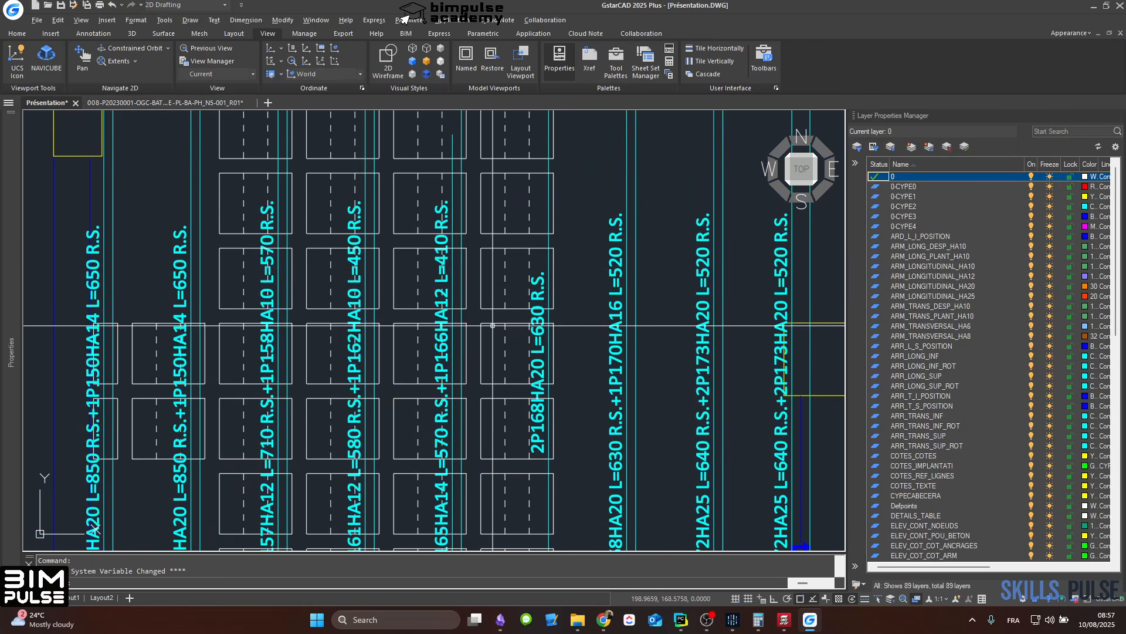
Step: Examine the lower longitudinal bar labels and their 24 cm end hooks along the plan's upper edge in the Présentation drawing
scroll(494, 331, "down", 6)
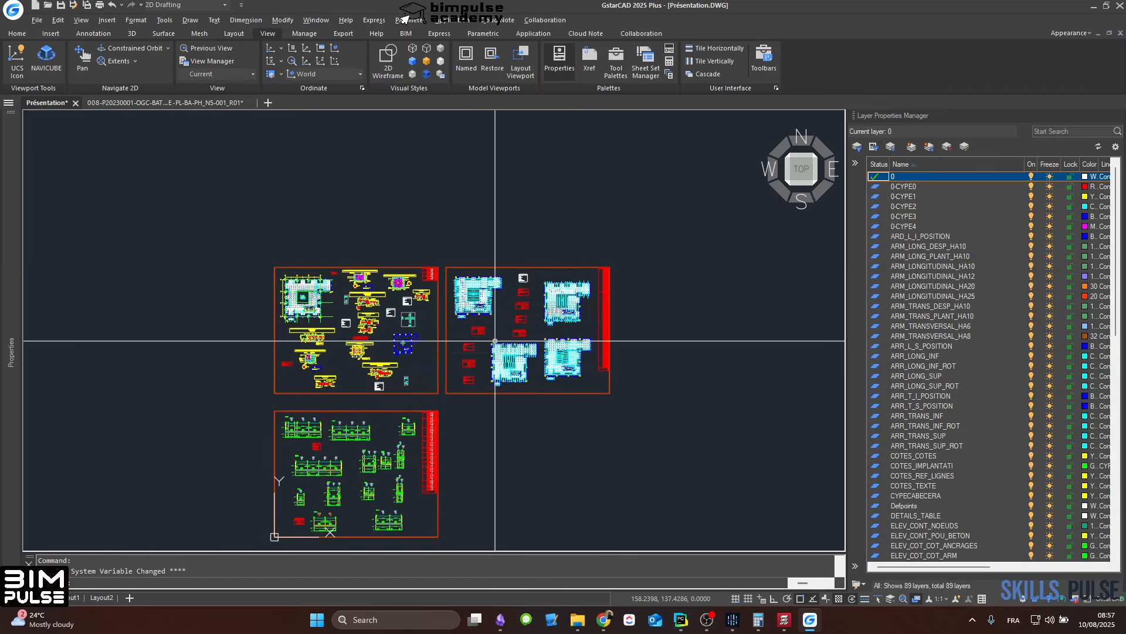
scroll(494, 340, "up", 7)
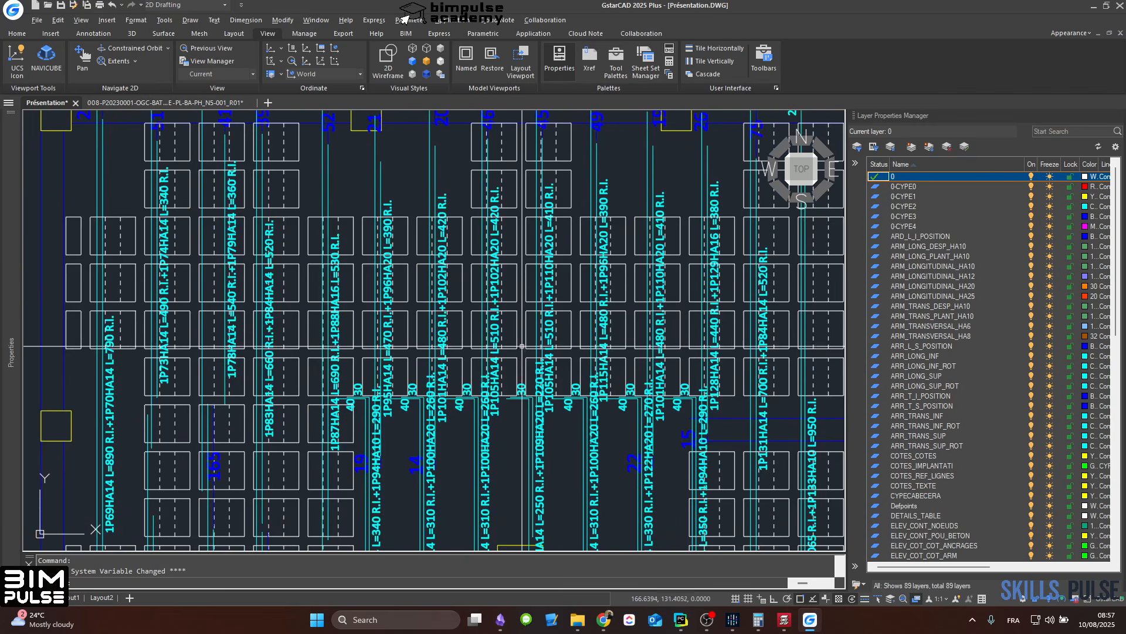
scroll(170, 380, "up", 2)
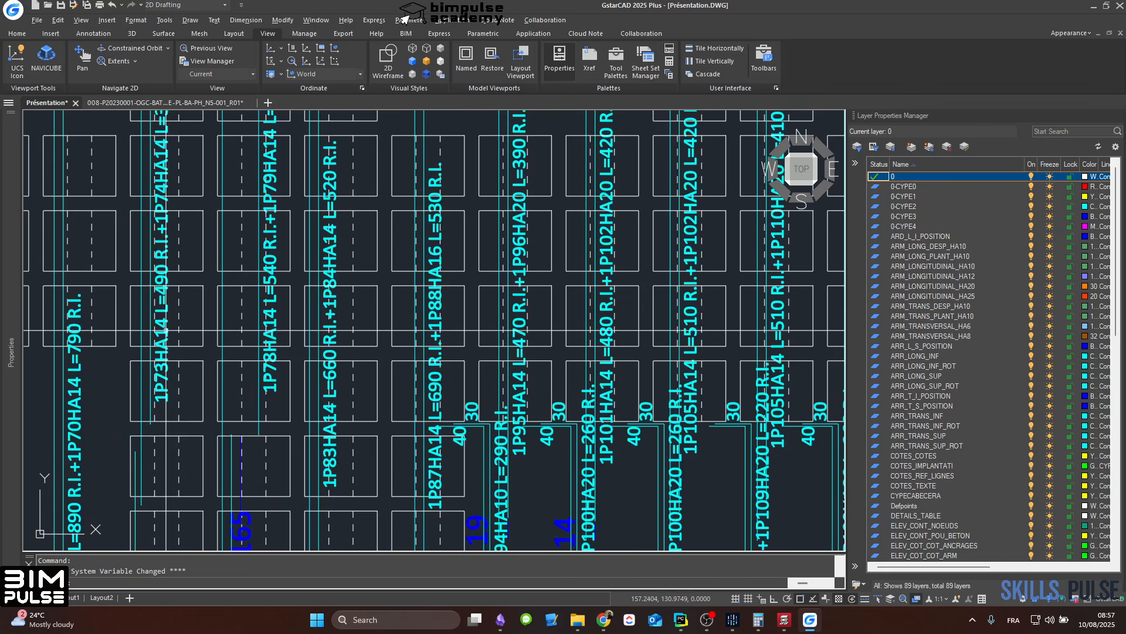
middle_click_drag(171, 330, 176, 407)
middle_click_drag(182, 348, 192, 437)
scroll(185, 293, "down", 3)
scroll(190, 292, "up", 3)
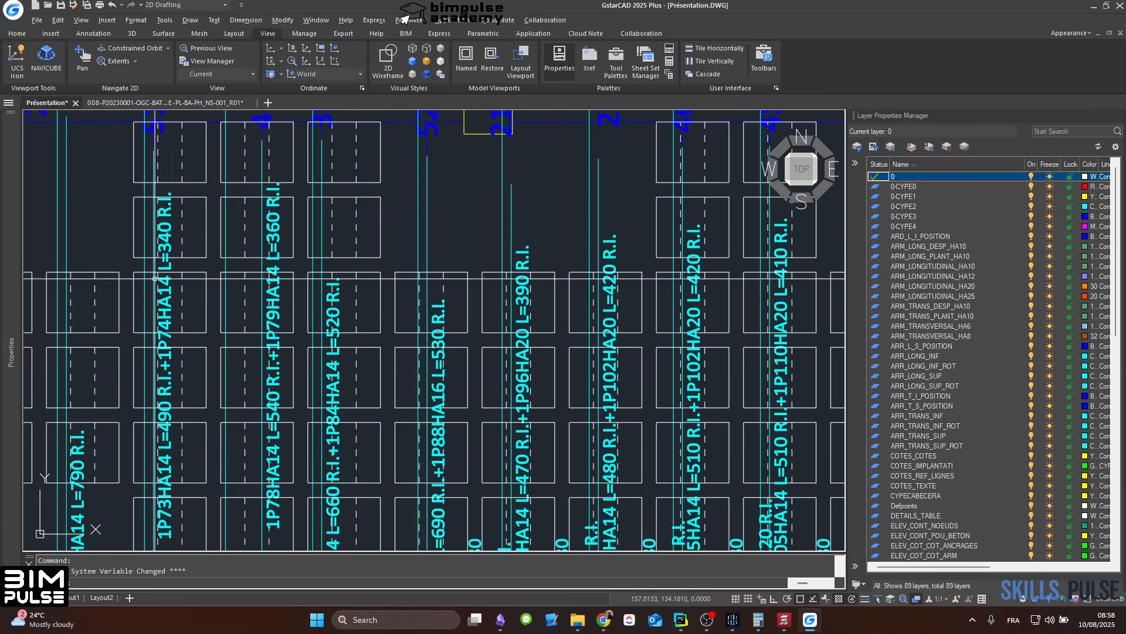
scroll(178, 461, "down", 3)
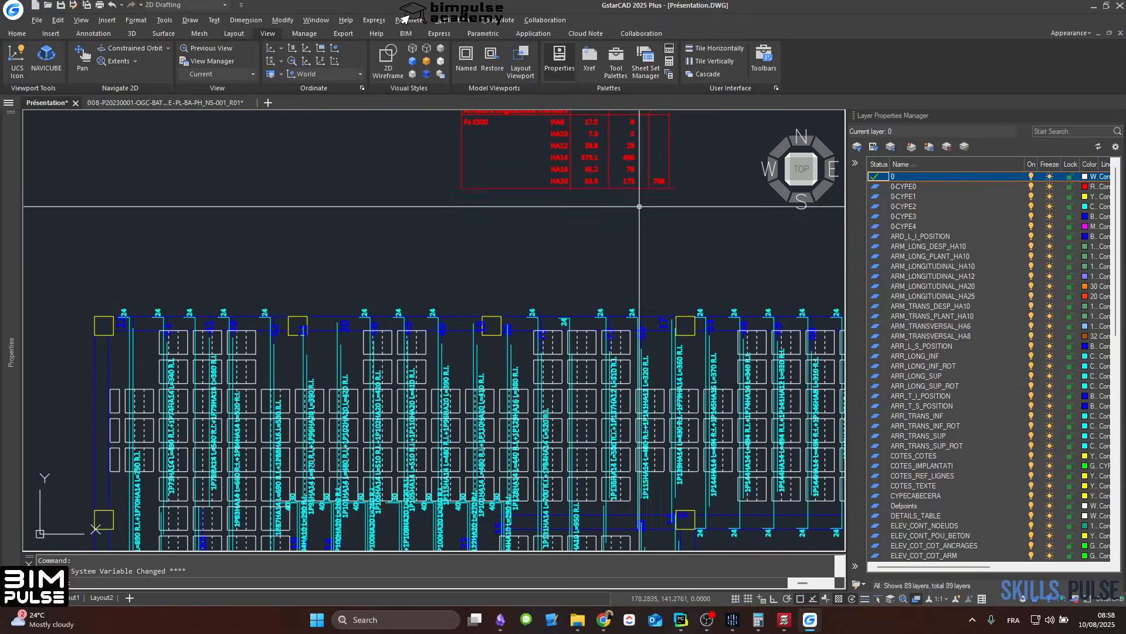
scroll(207, 370, "up", 2)
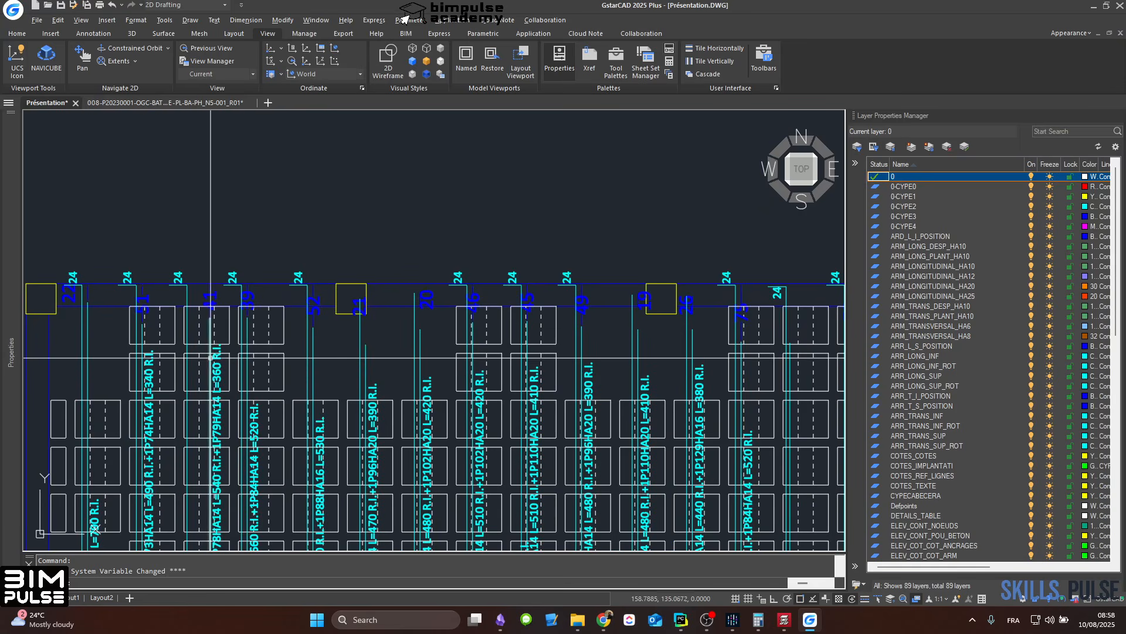
scroll(249, 302, "down", 4)
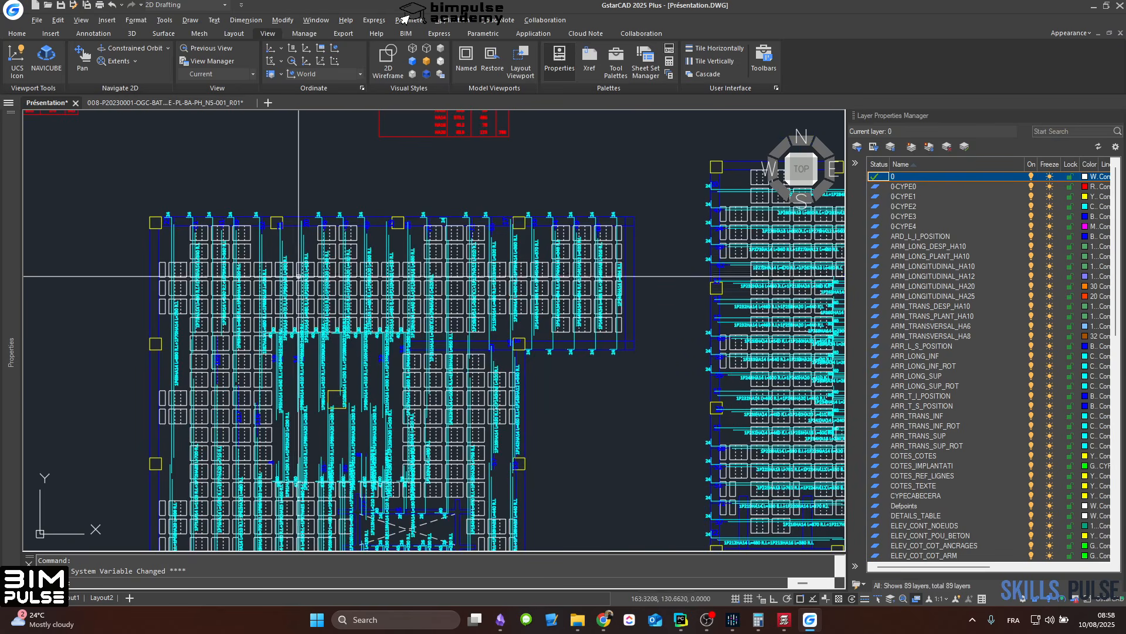
Step: Review the full lower longitudinal plan down to the staircase opening and the overall arrangement of the four reinforcement plans
middle_click_drag(382, 403, 389, 301)
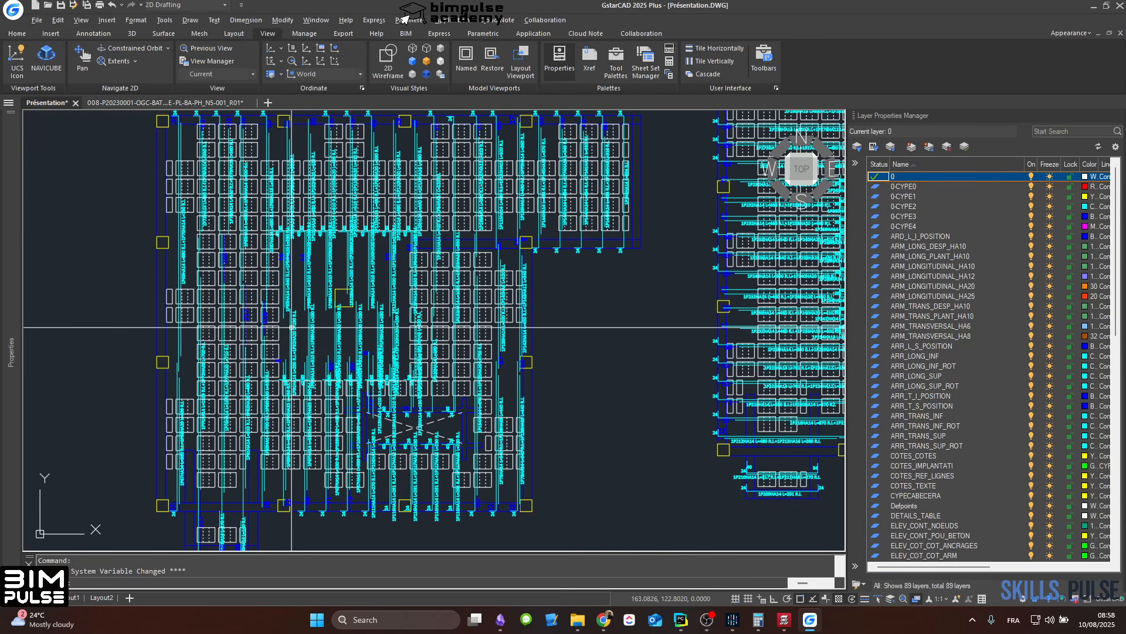
scroll(631, 384, "down", 2)
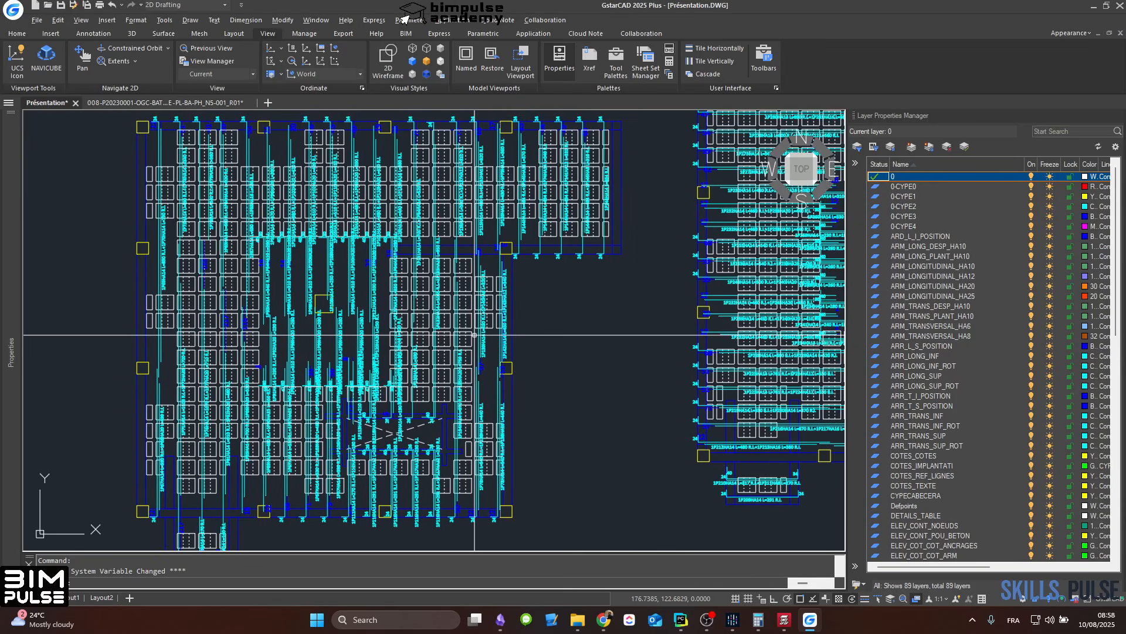
scroll(494, 319, "down", 3)
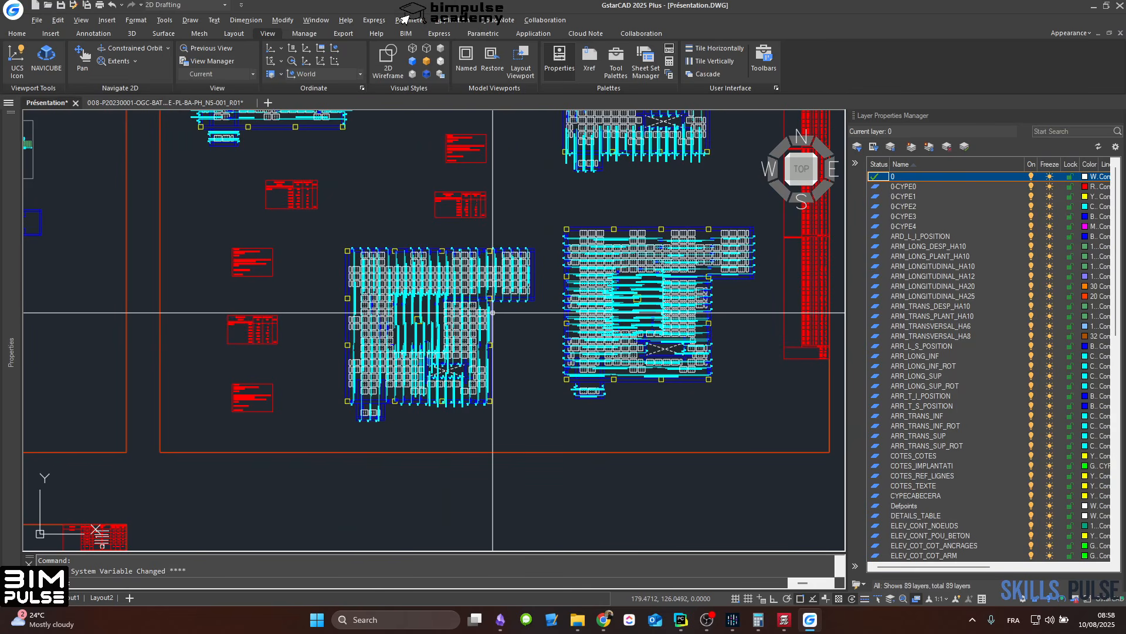
middle_click_drag(492, 345, 444, 498)
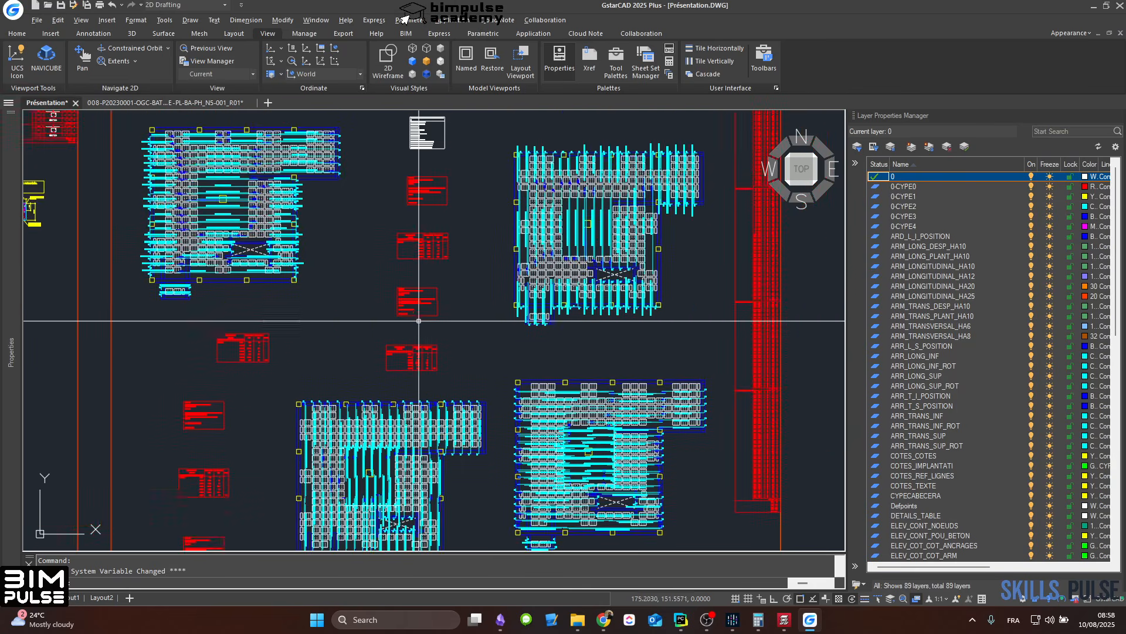
scroll(419, 321, "down", 4)
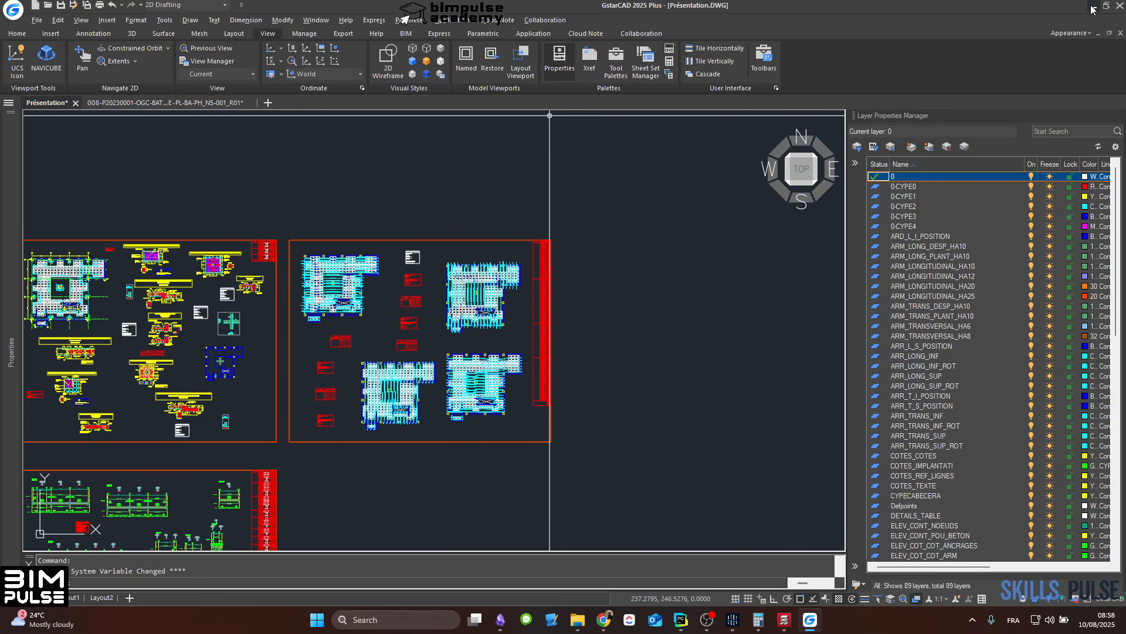
Step: Switch to the Projet_Students_PR_004 model in CYPECAD and go up two floor groups to display the PH RDC waffle slab
left_click(1093, 8)
mouse_move(777, 620)
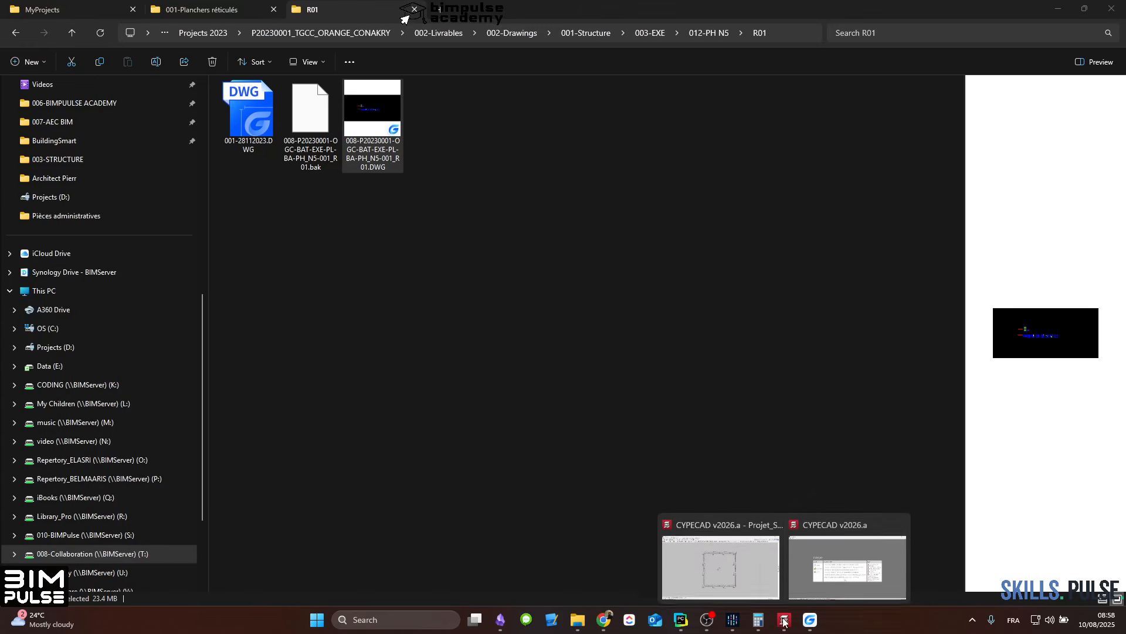
left_click(737, 563)
middle_click_drag(766, 239, 655, 277)
scroll(655, 276, "down", 1)
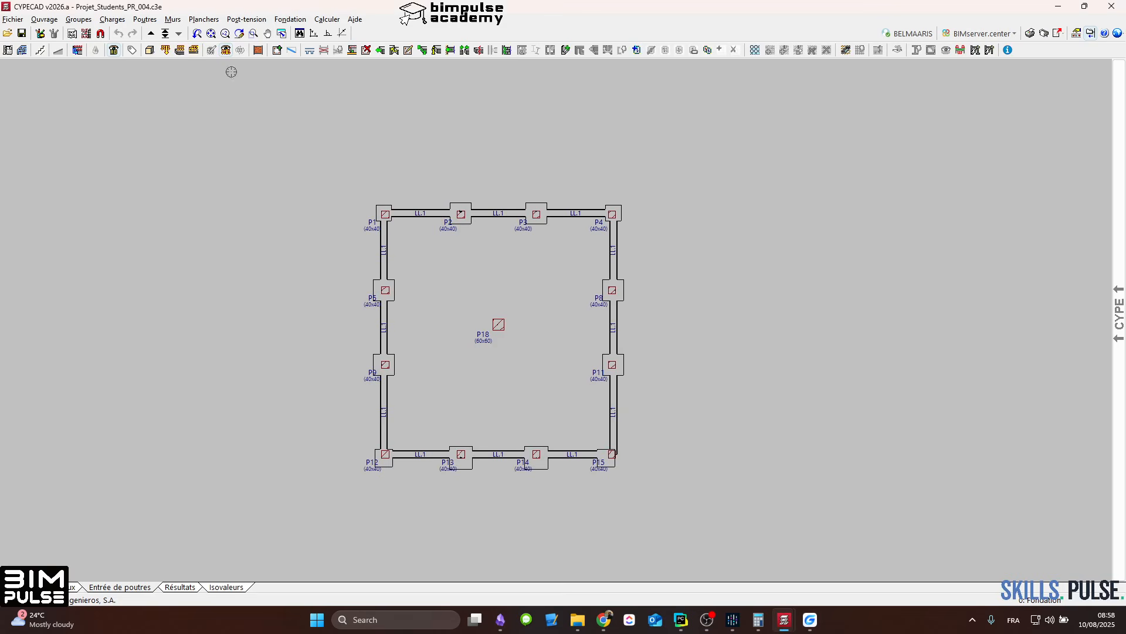
left_click(151, 34)
left_click(151, 34)
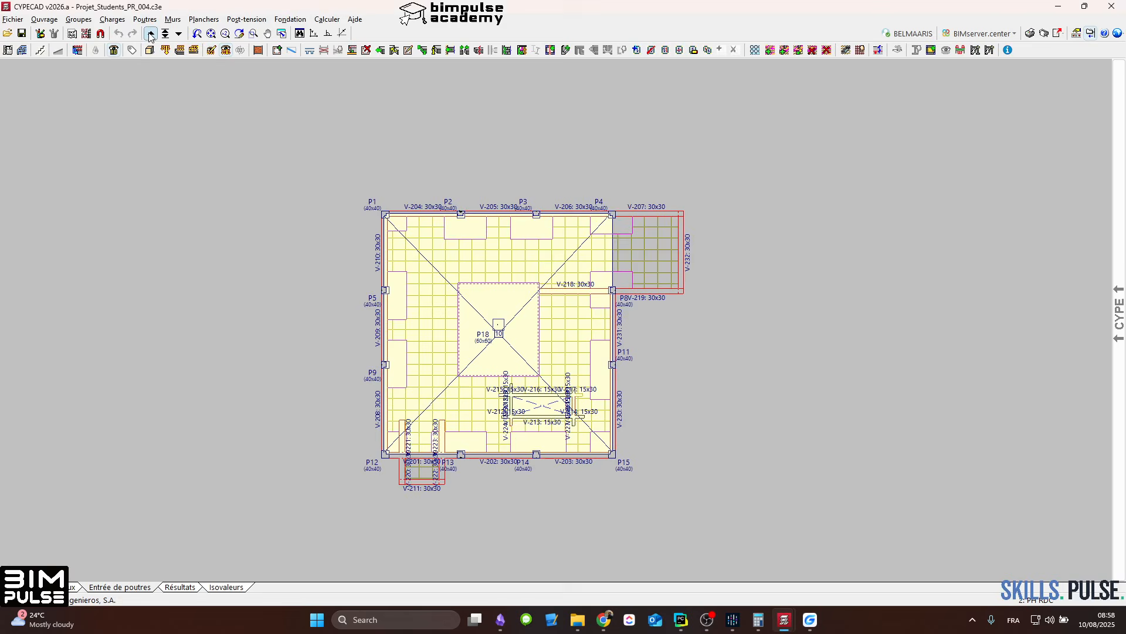
middle_click_drag(631, 263, 605, 266)
scroll(544, 293, "up", 1)
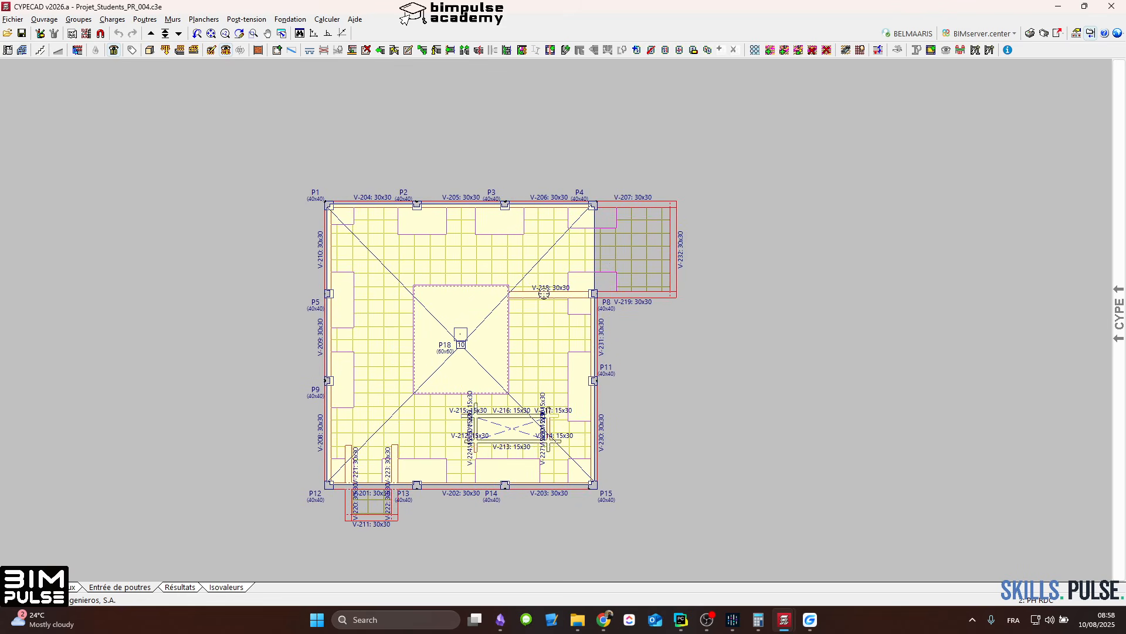